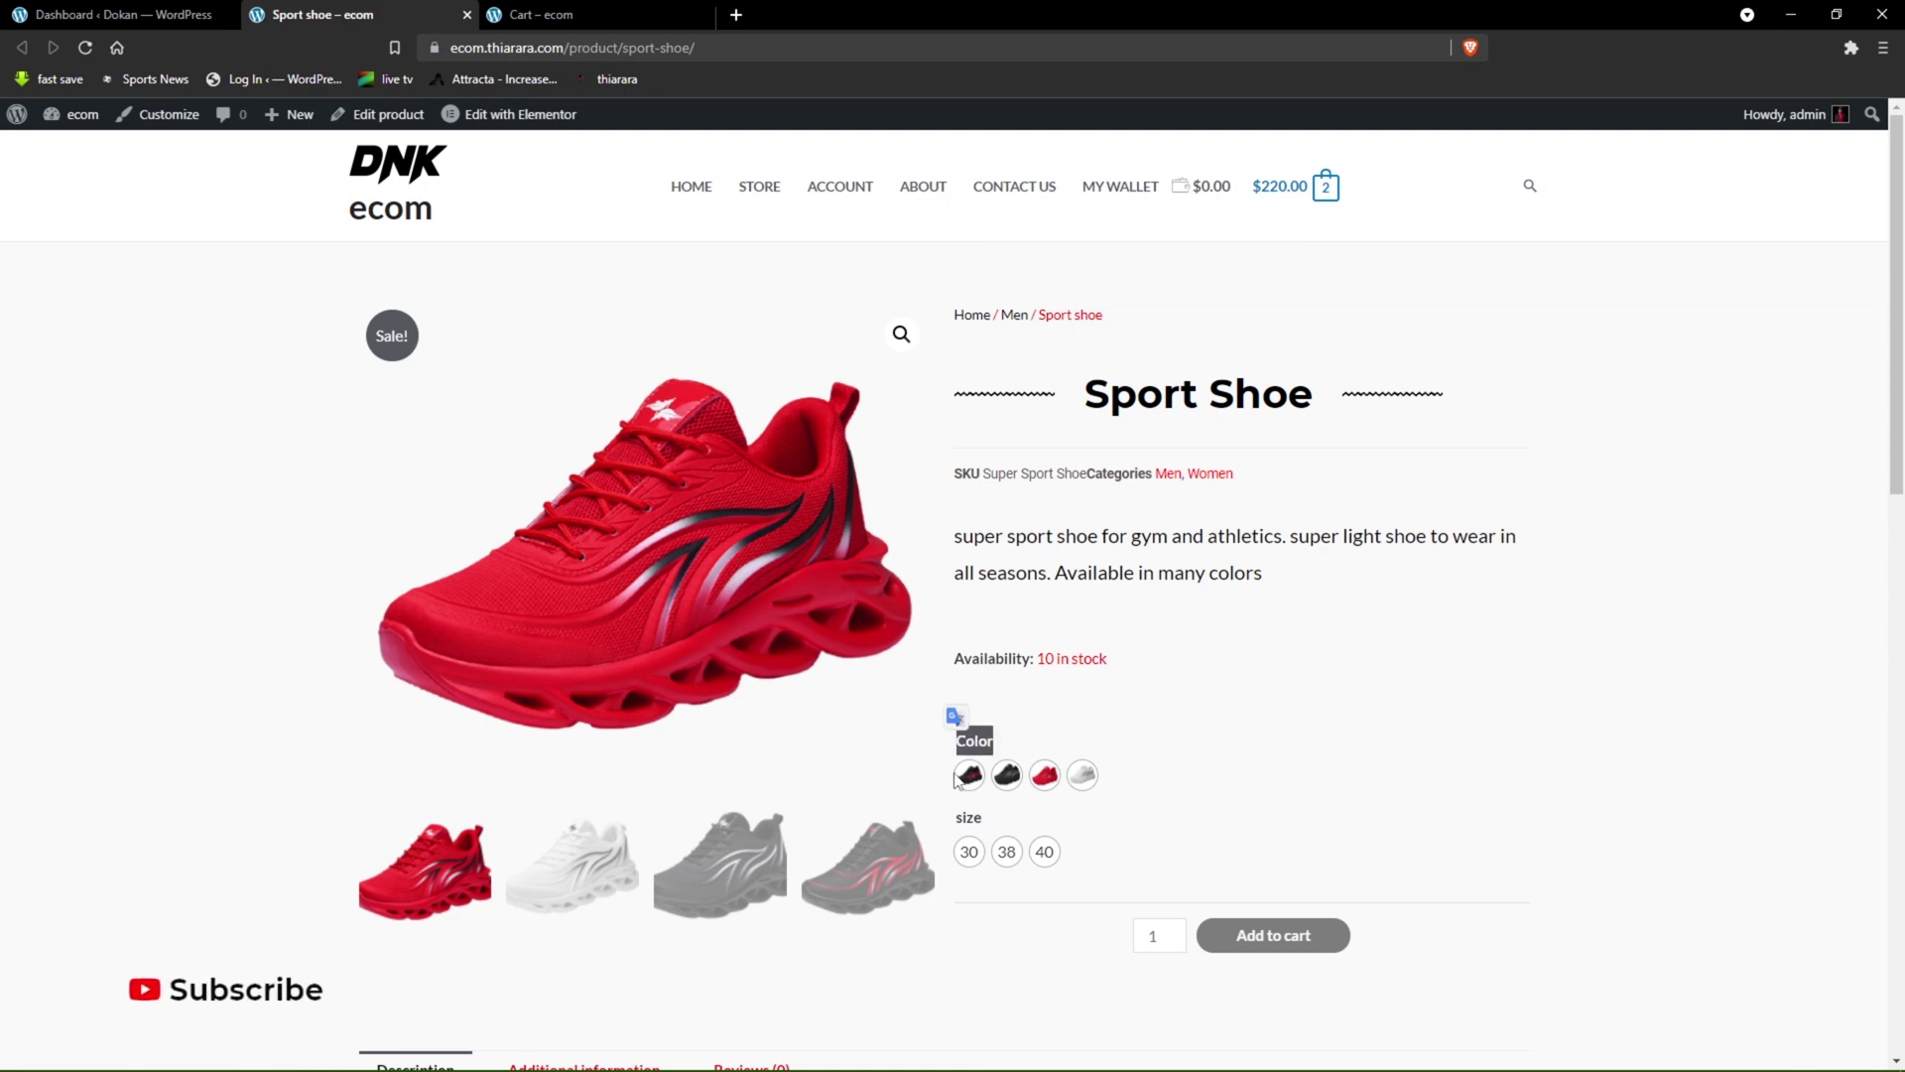
- Choose the sport shoe's black with red stripe color in size 38 and check its price
{"action": "left_click_drag", "start_coordinate": [986, 813], "coordinate": [940, 816]}
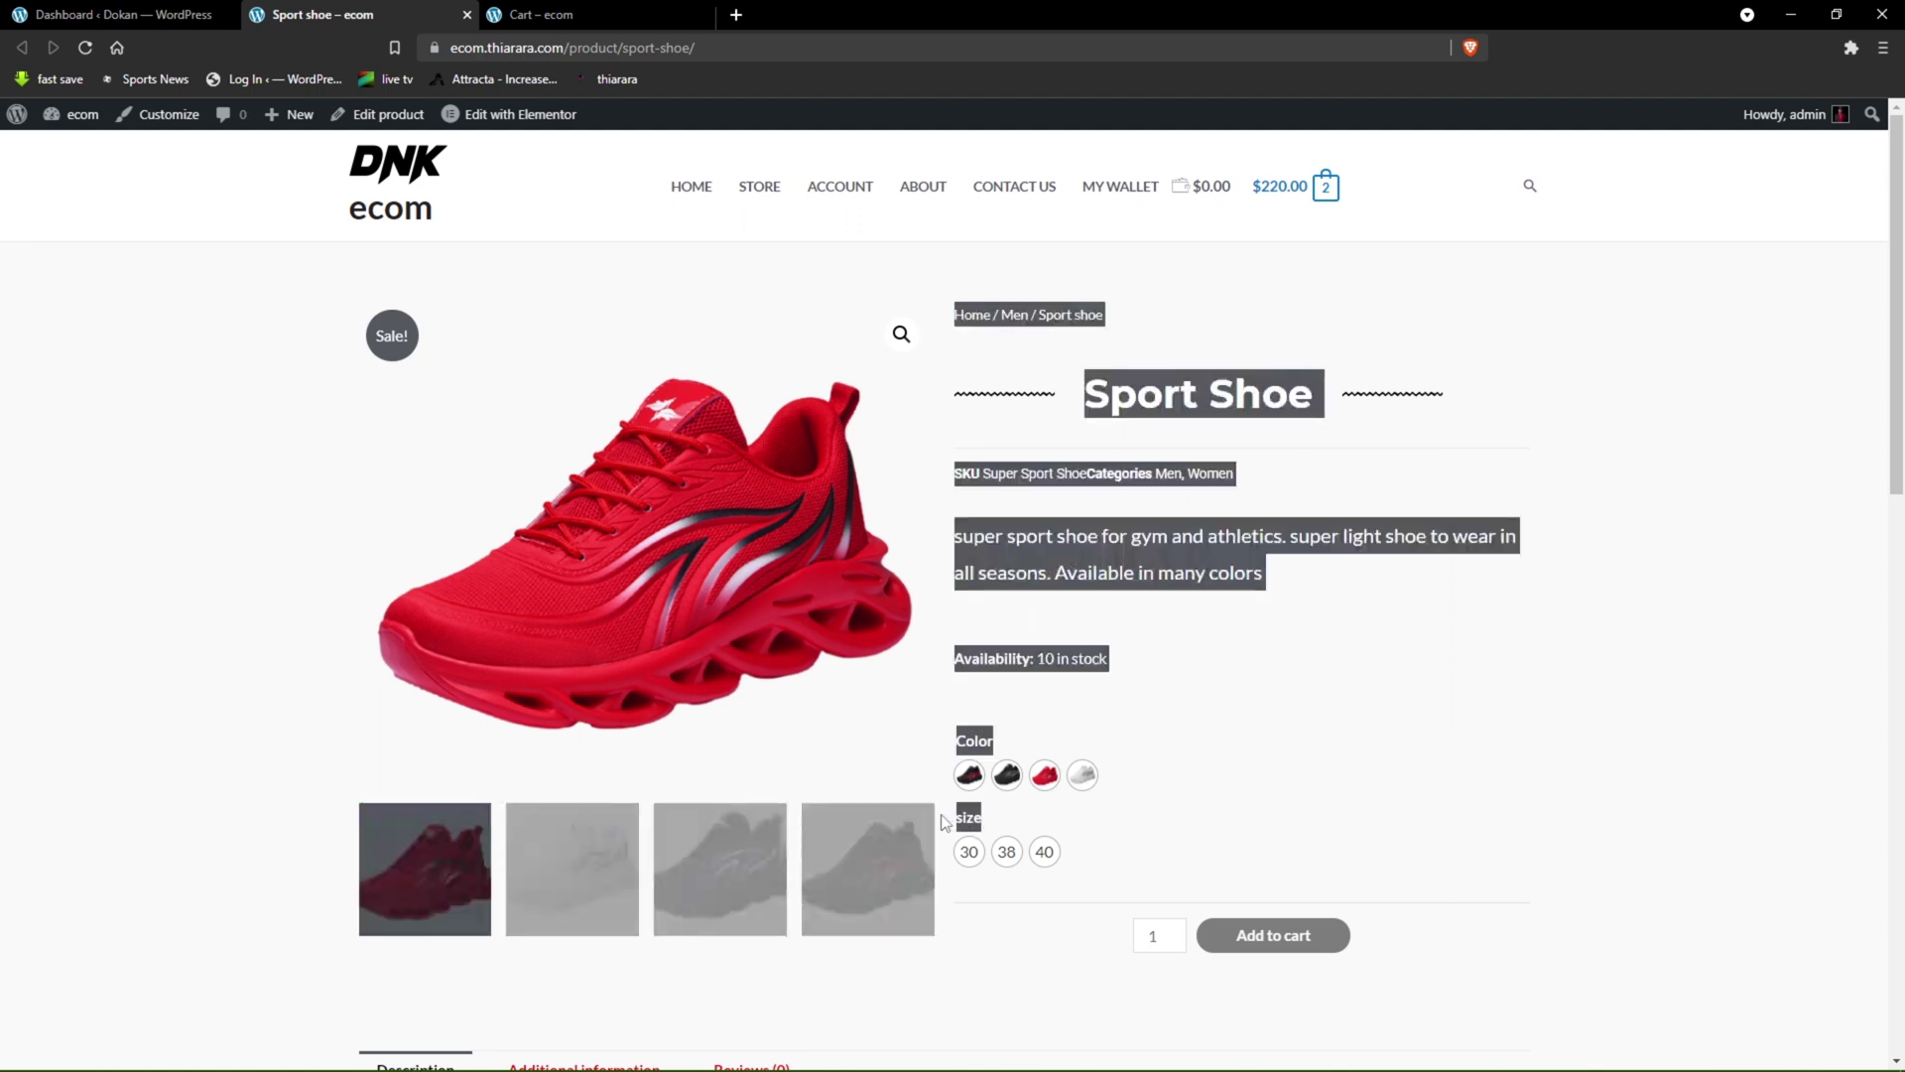
{"action": "left_click", "coordinate": [968, 913]}
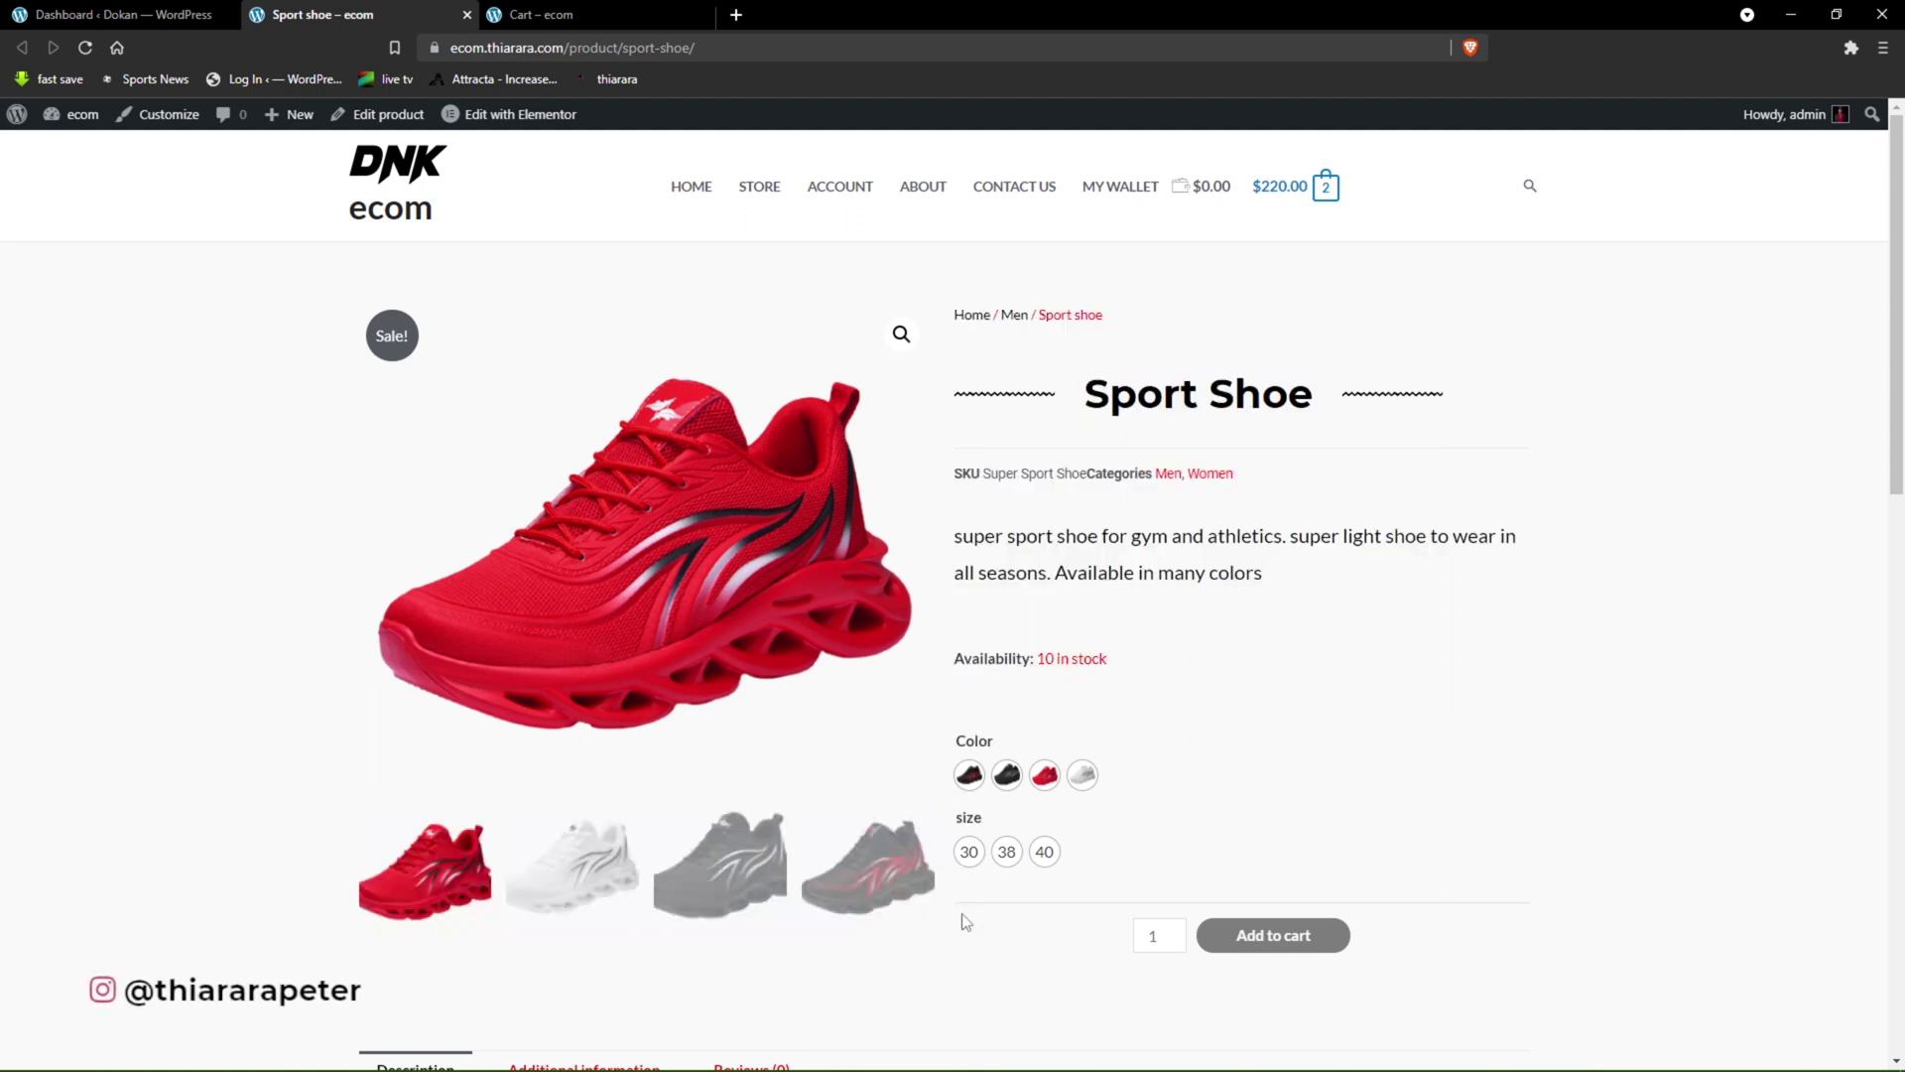
{"action": "left_click", "coordinate": [969, 780]}
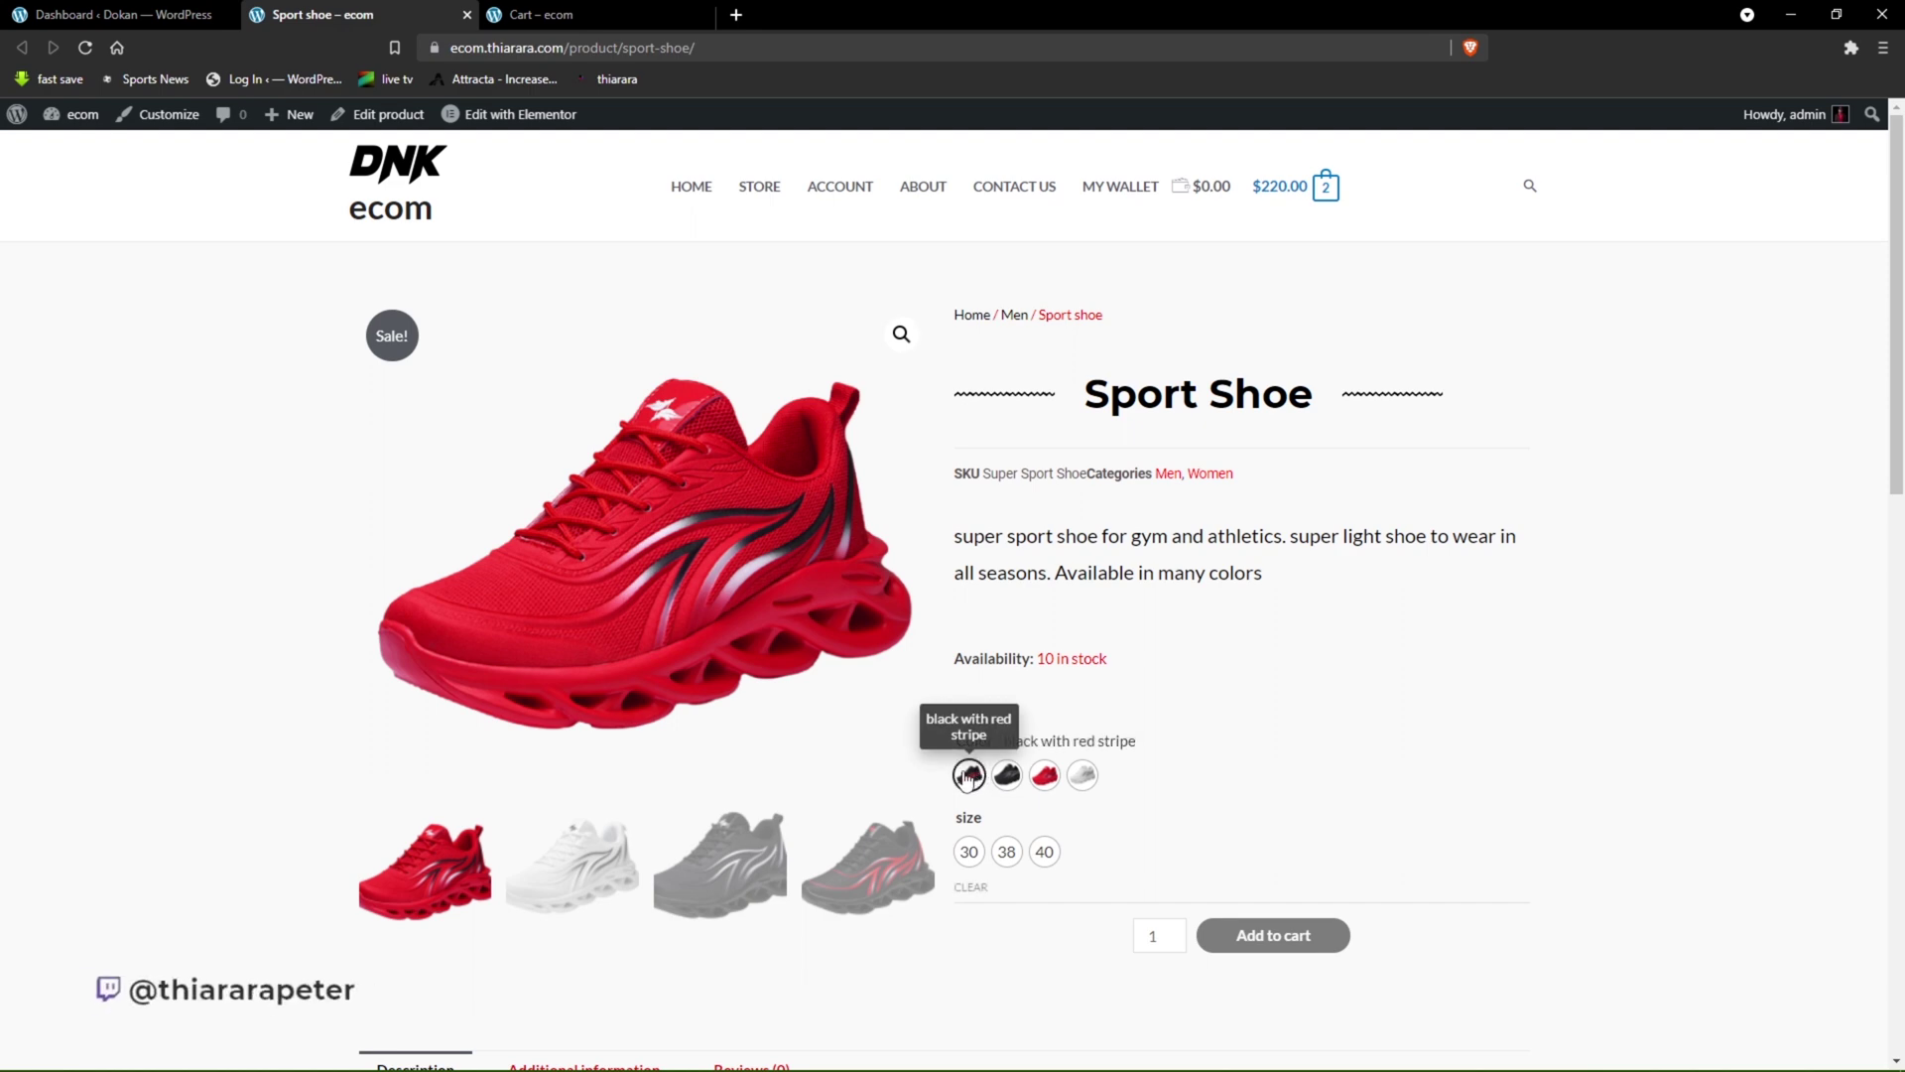
{"action": "left_click", "coordinate": [1006, 852]}
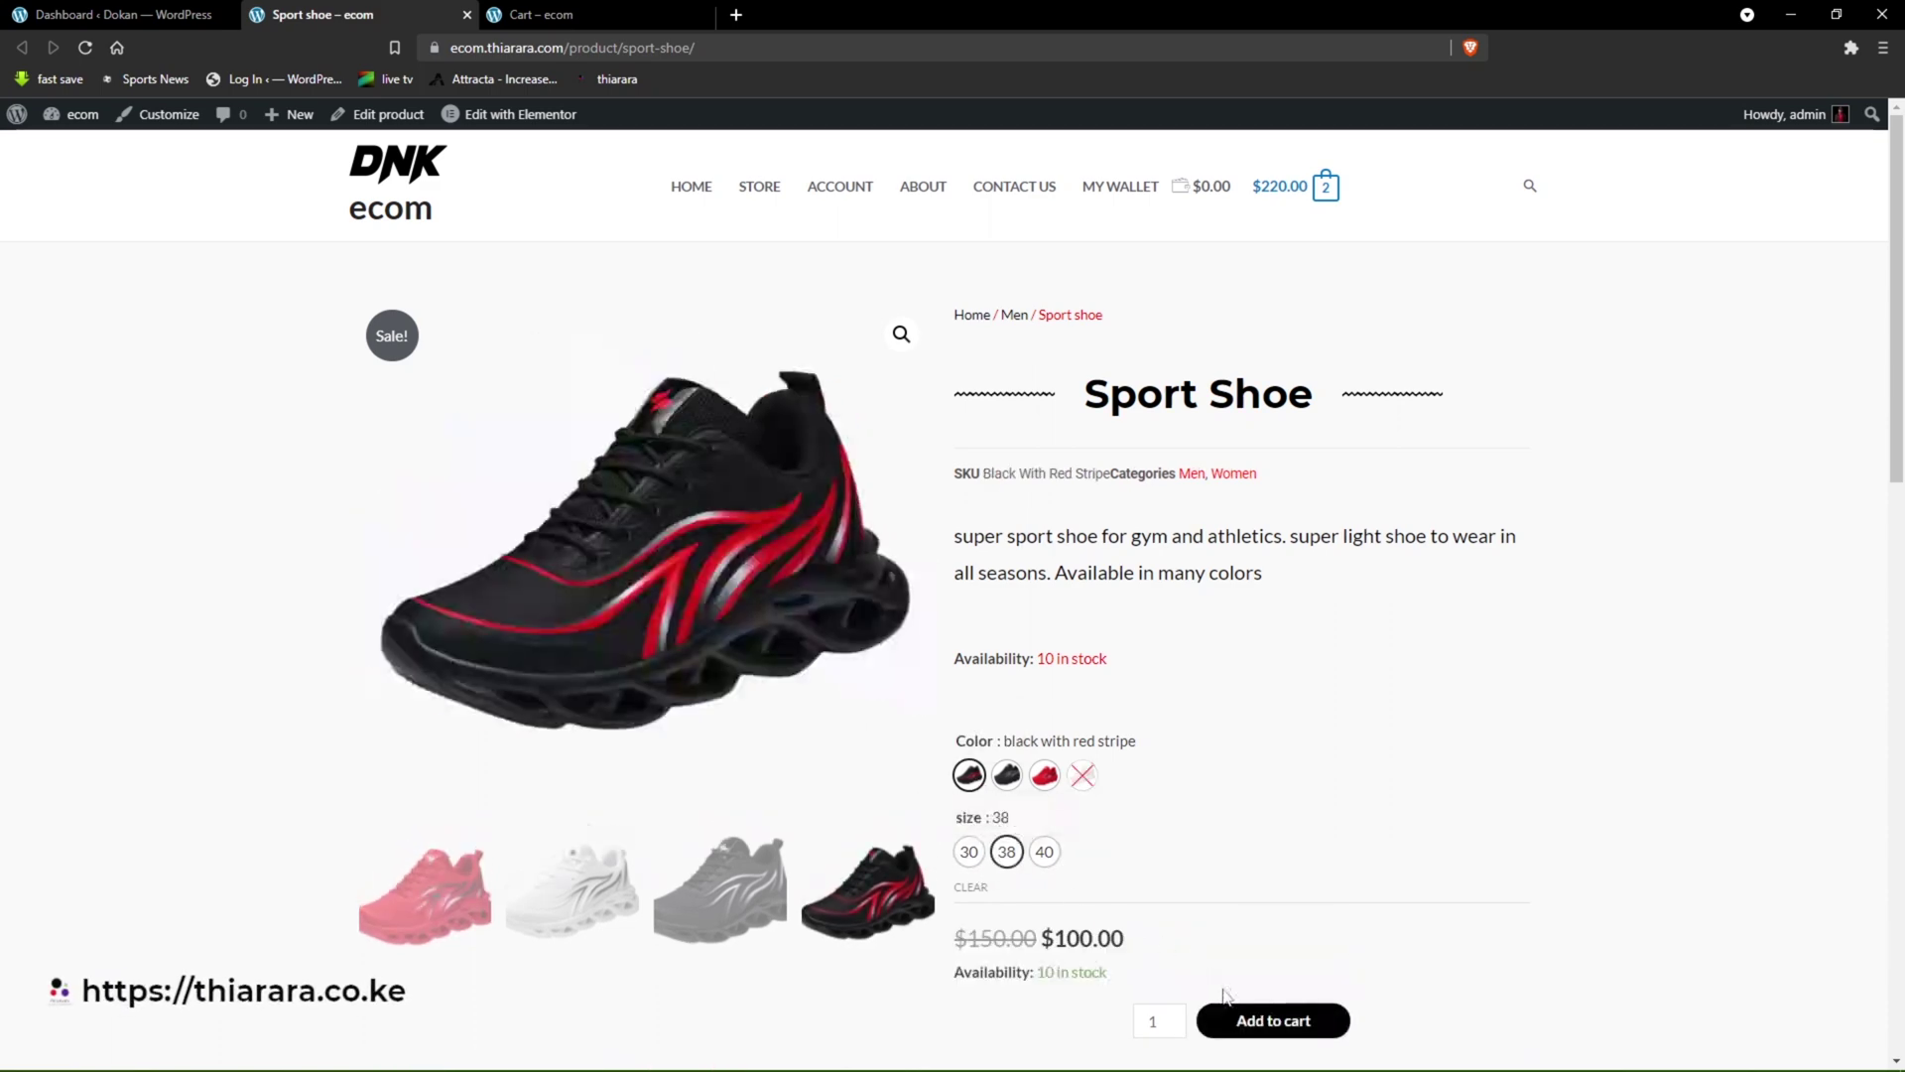
{"action": "scroll", "coordinate": [1139, 965], "scroll_direction": "down", "scroll_amount": 2}
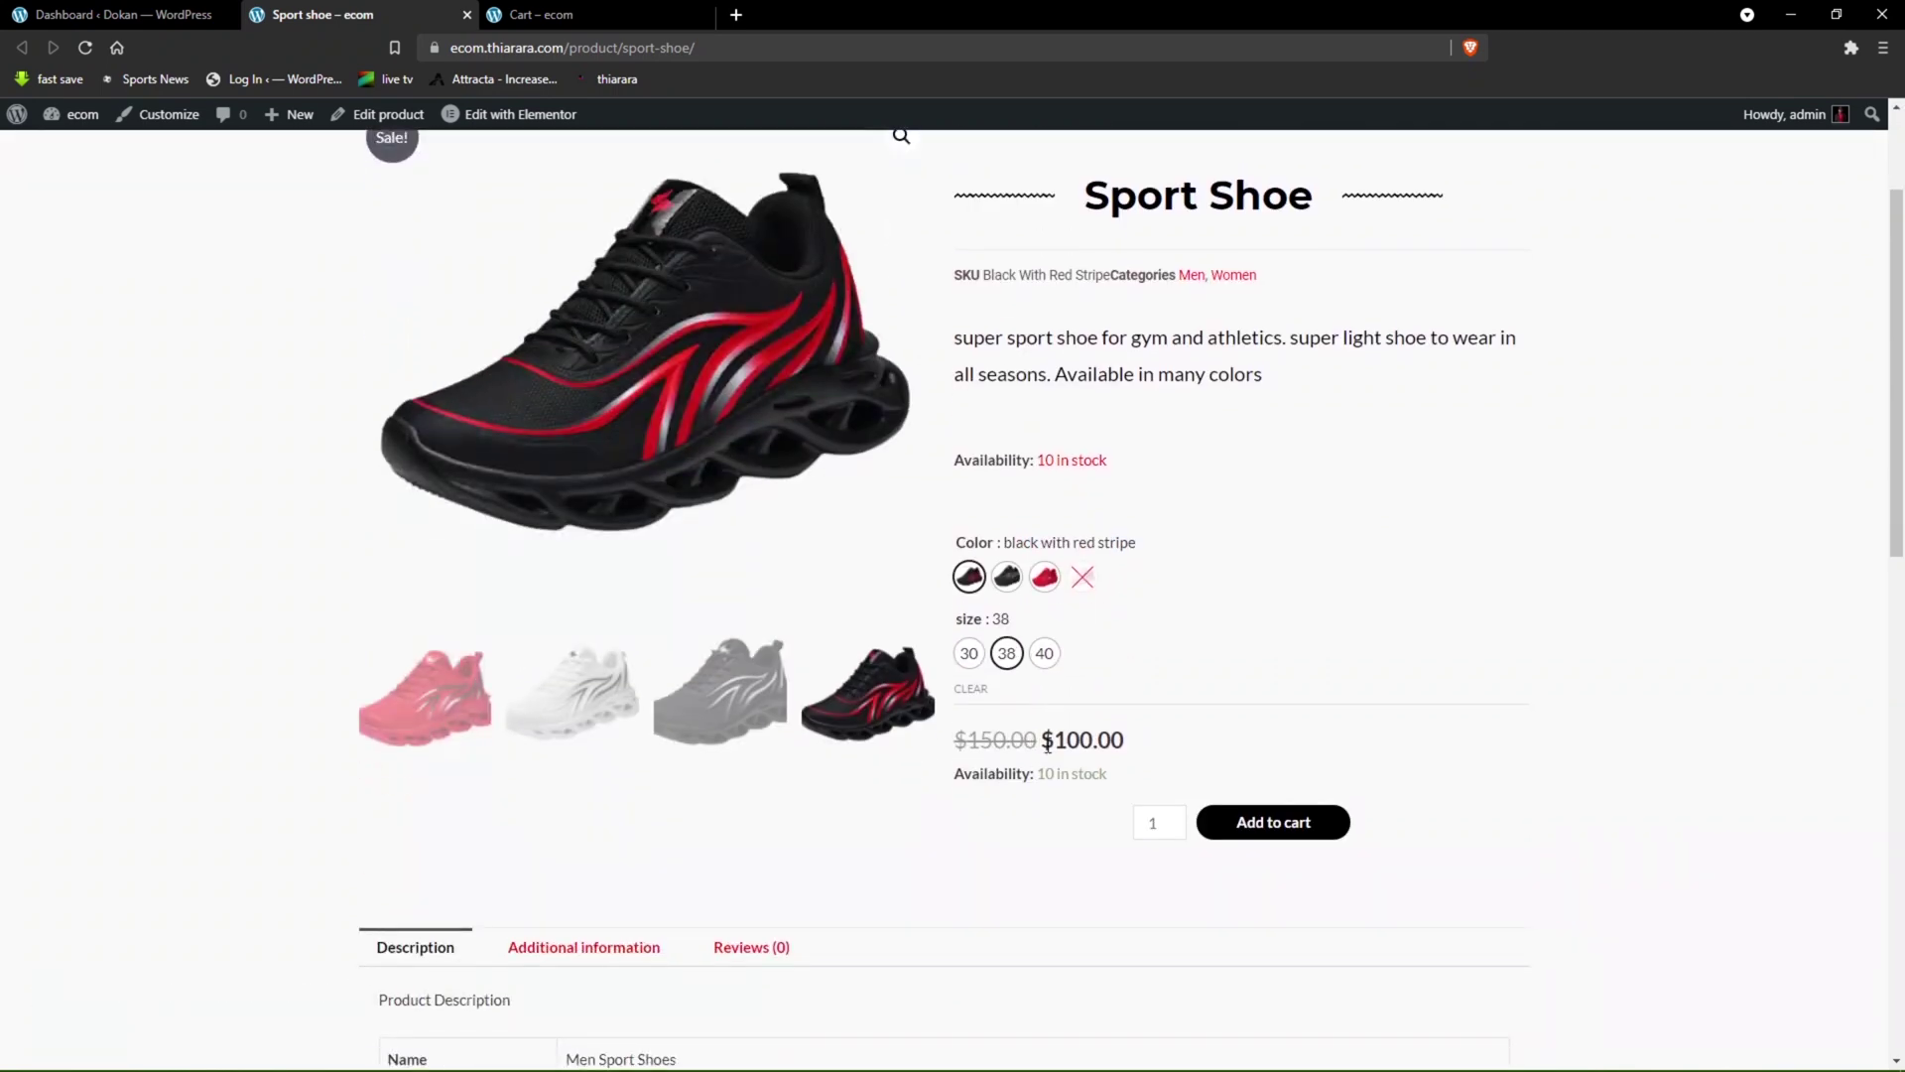
{"action": "left_click_drag", "start_coordinate": [1127, 748], "coordinate": [1038, 736]}
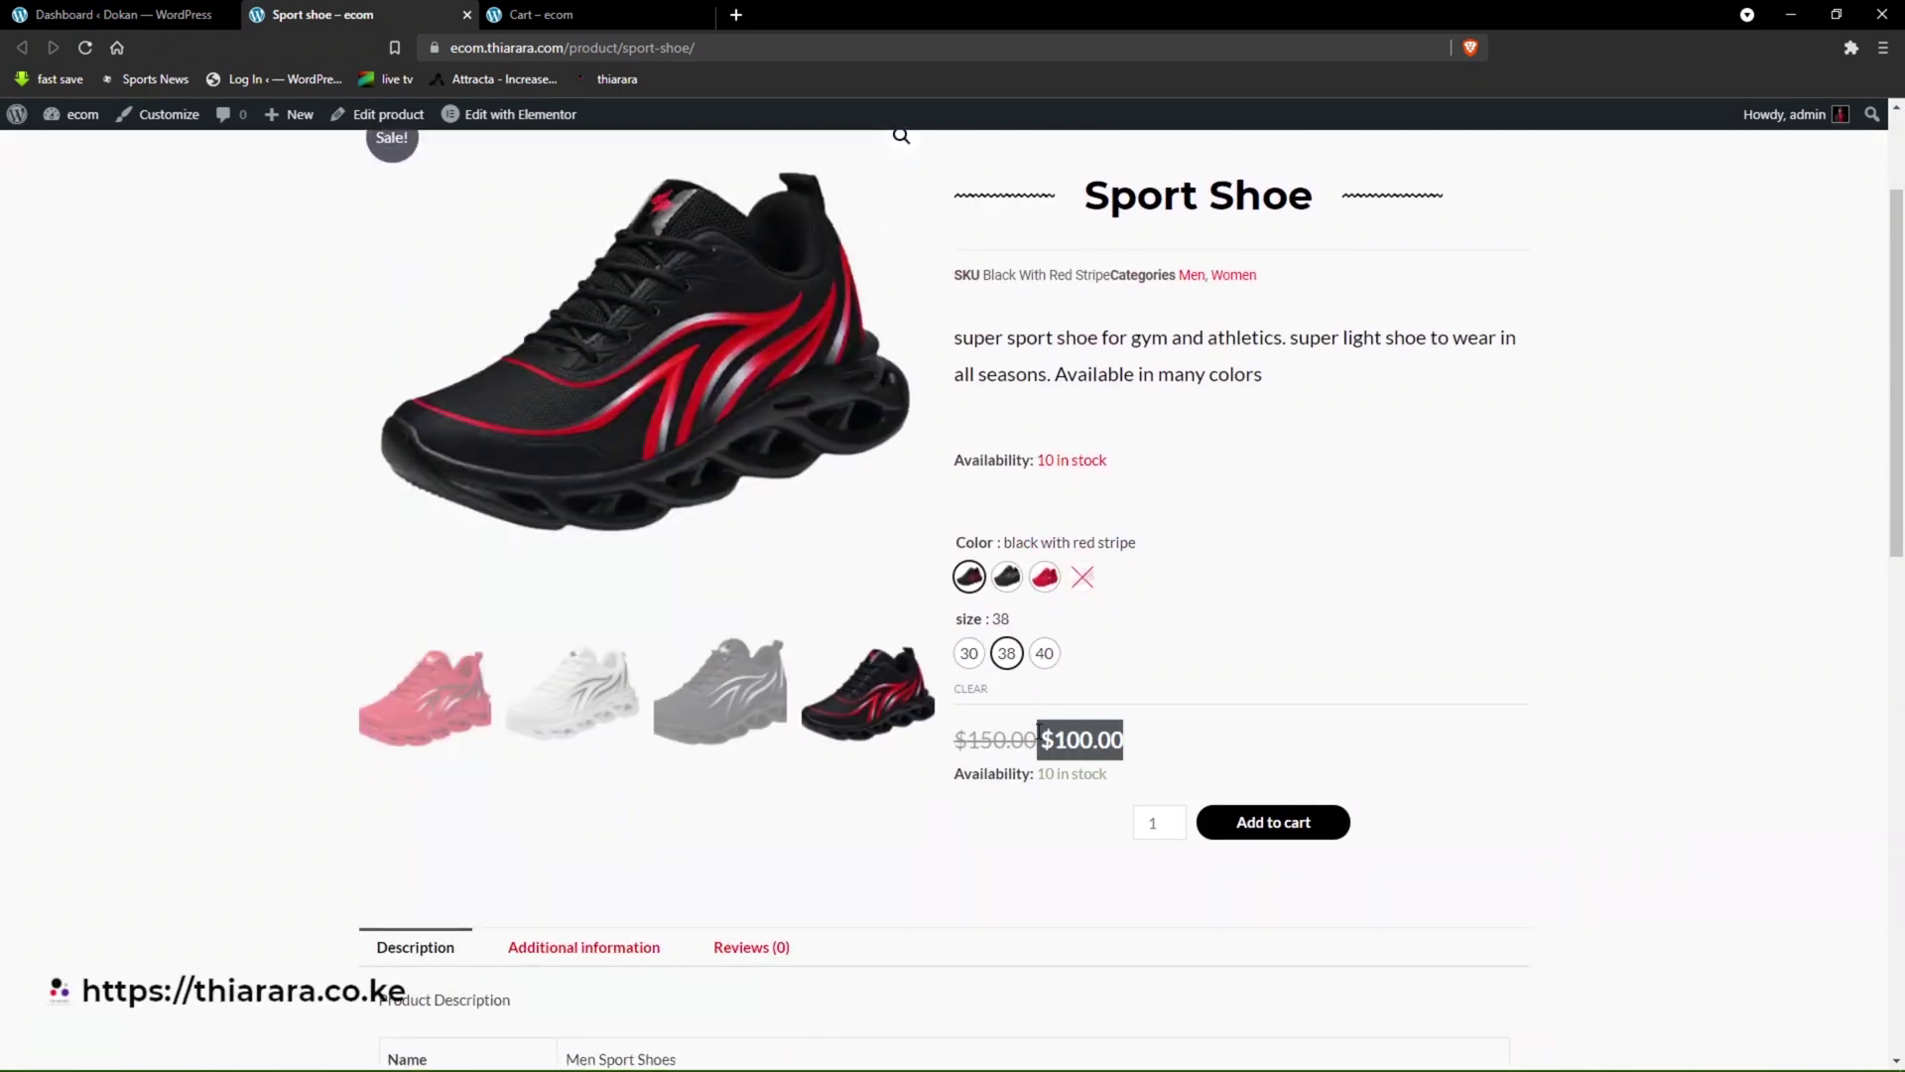
- Switch the black with red stripe shoe to size 30, check its price, and clear the selected options
{"action": "left_click", "coordinate": [970, 652]}
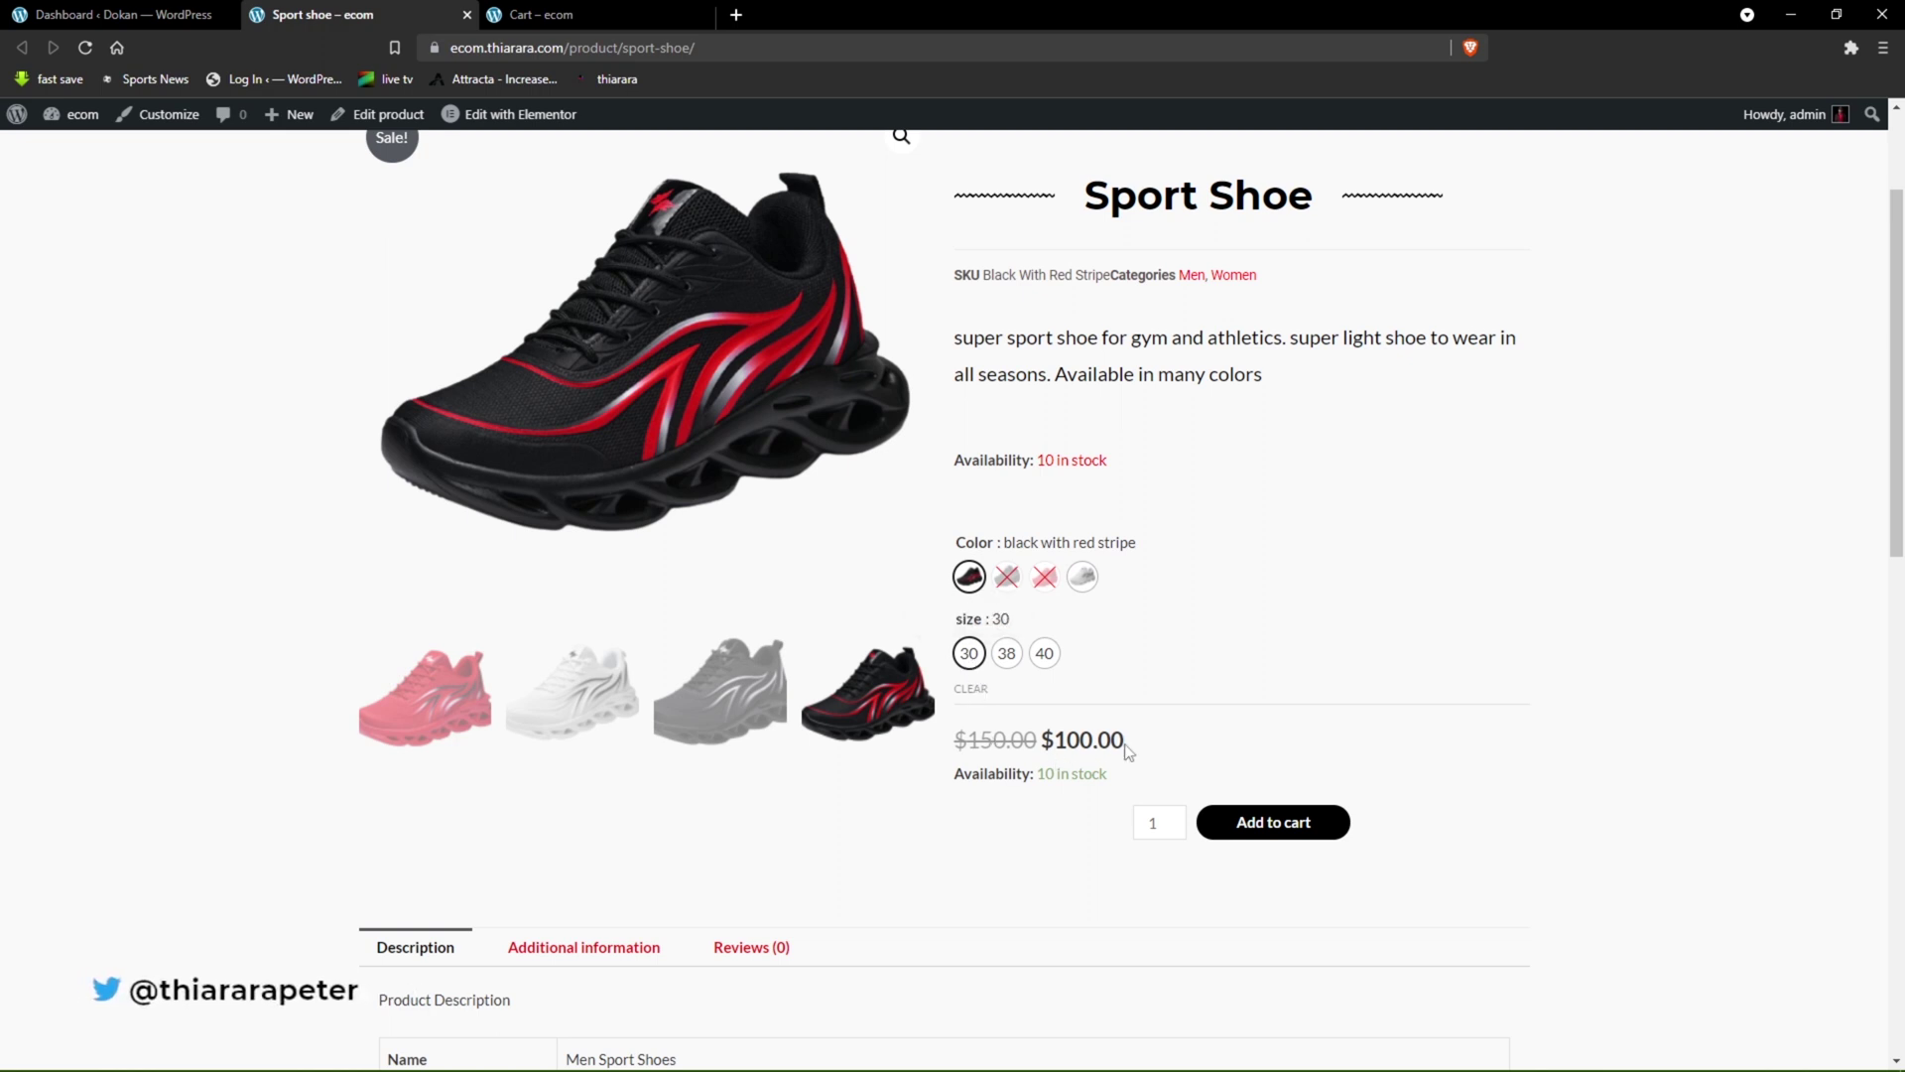
{"action": "left_click_drag", "start_coordinate": [1127, 746], "coordinate": [1043, 739]}
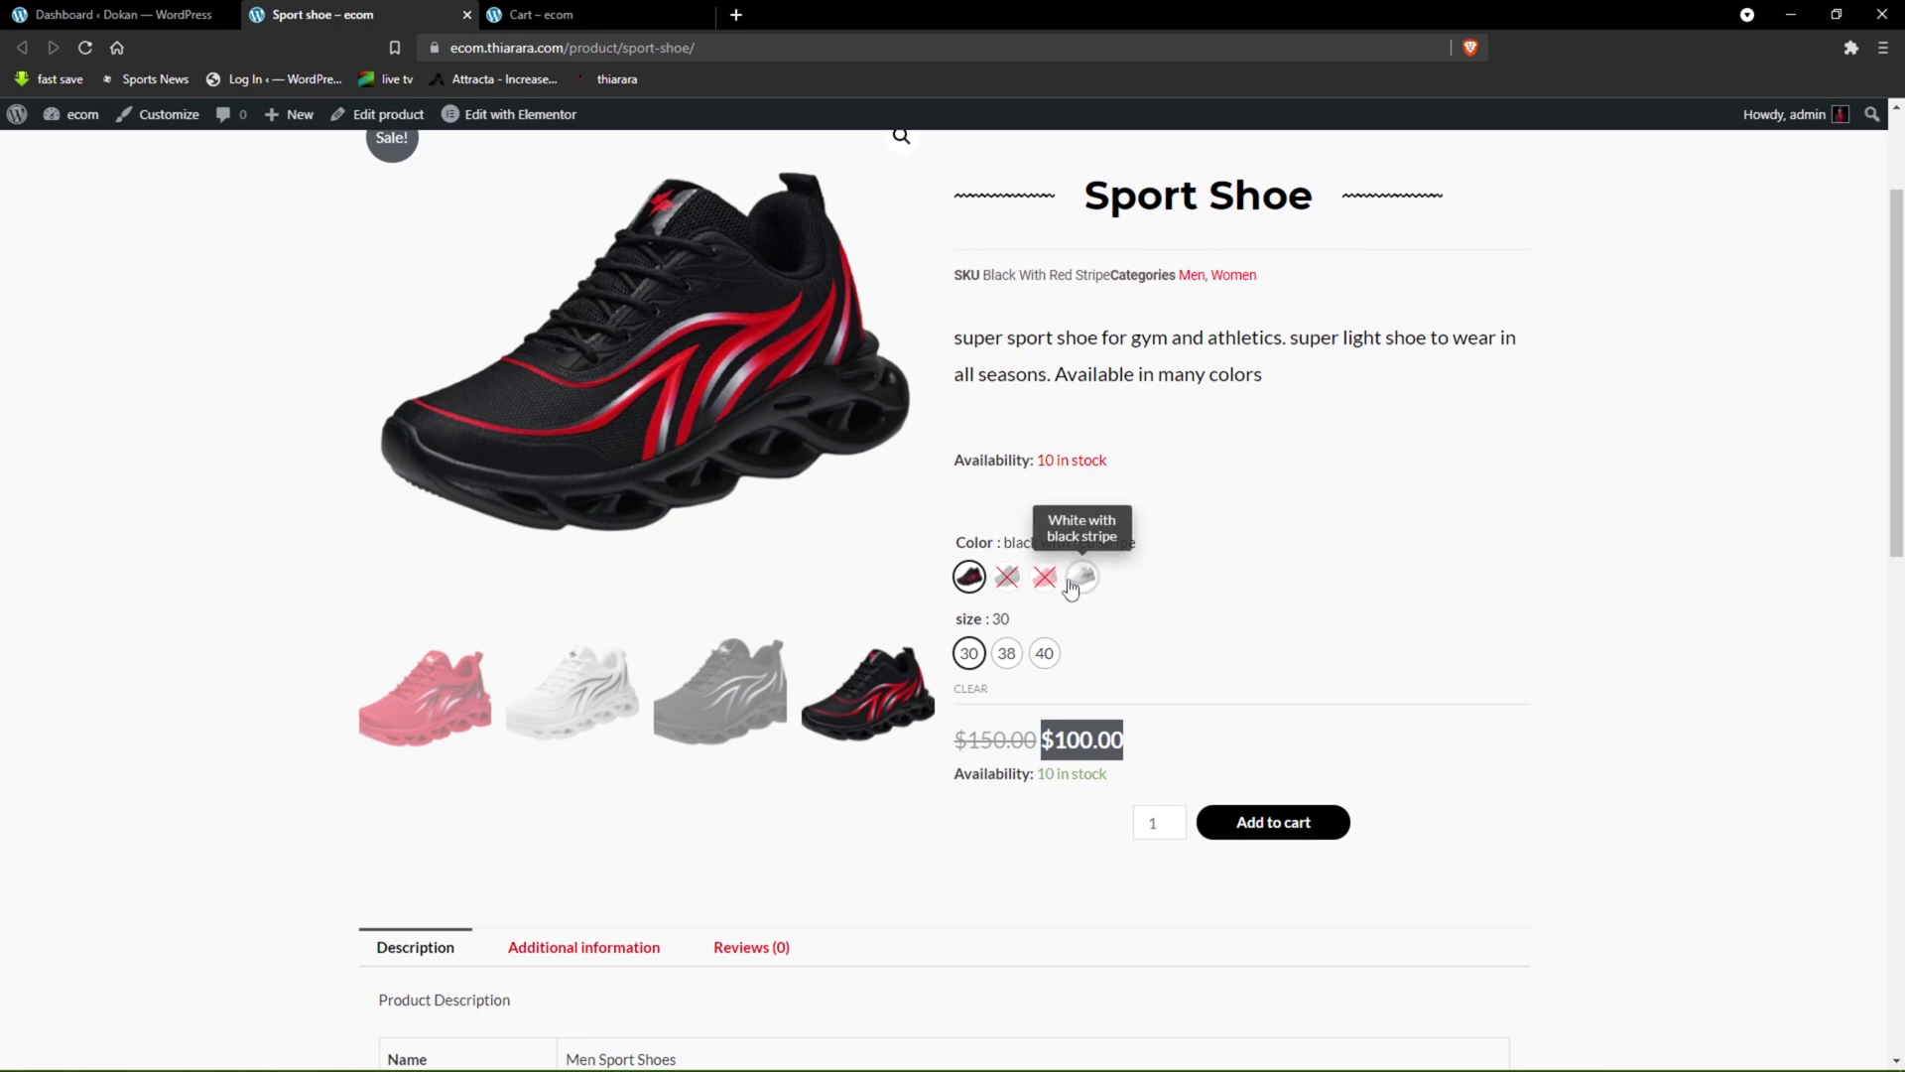
{"action": "left_click", "coordinate": [971, 690]}
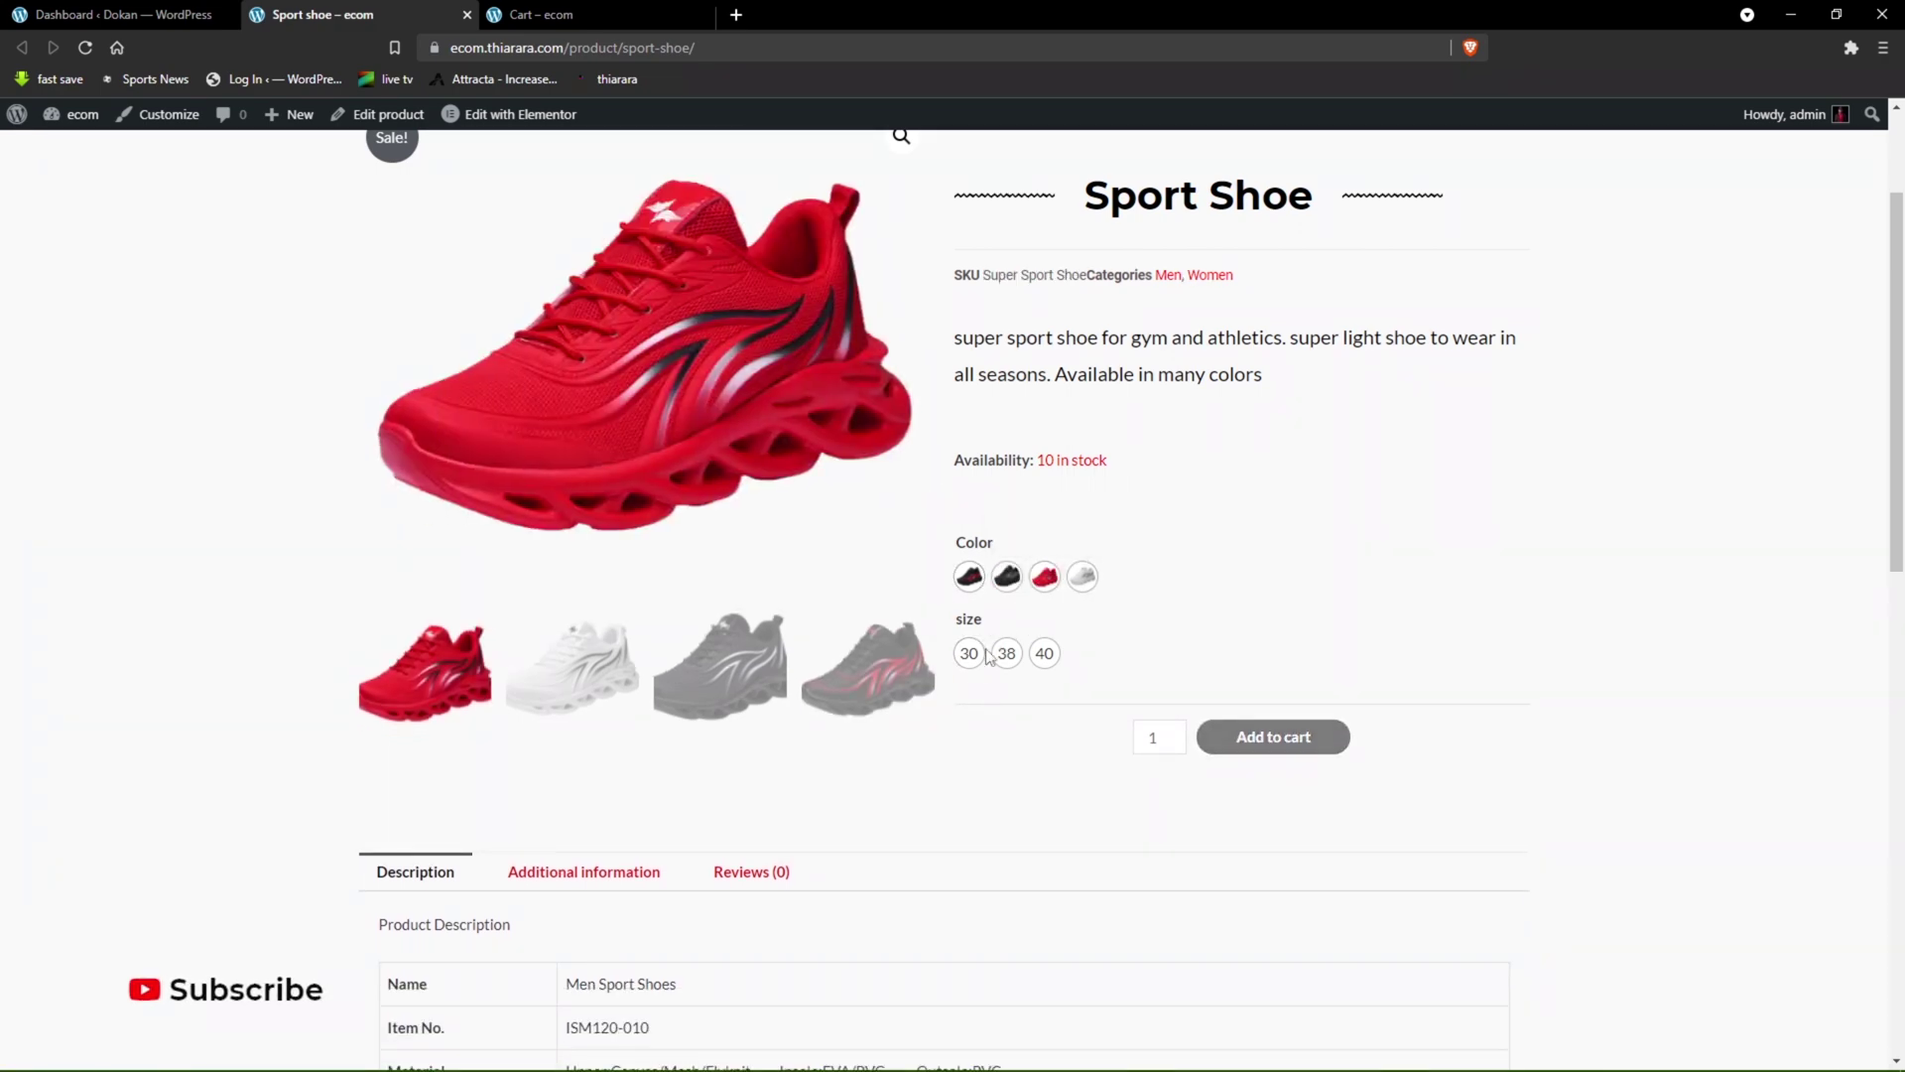
- Choose the Red with black Stripe color in size 38, check its price, and clear the selected options
{"action": "left_click", "coordinate": [1045, 575]}
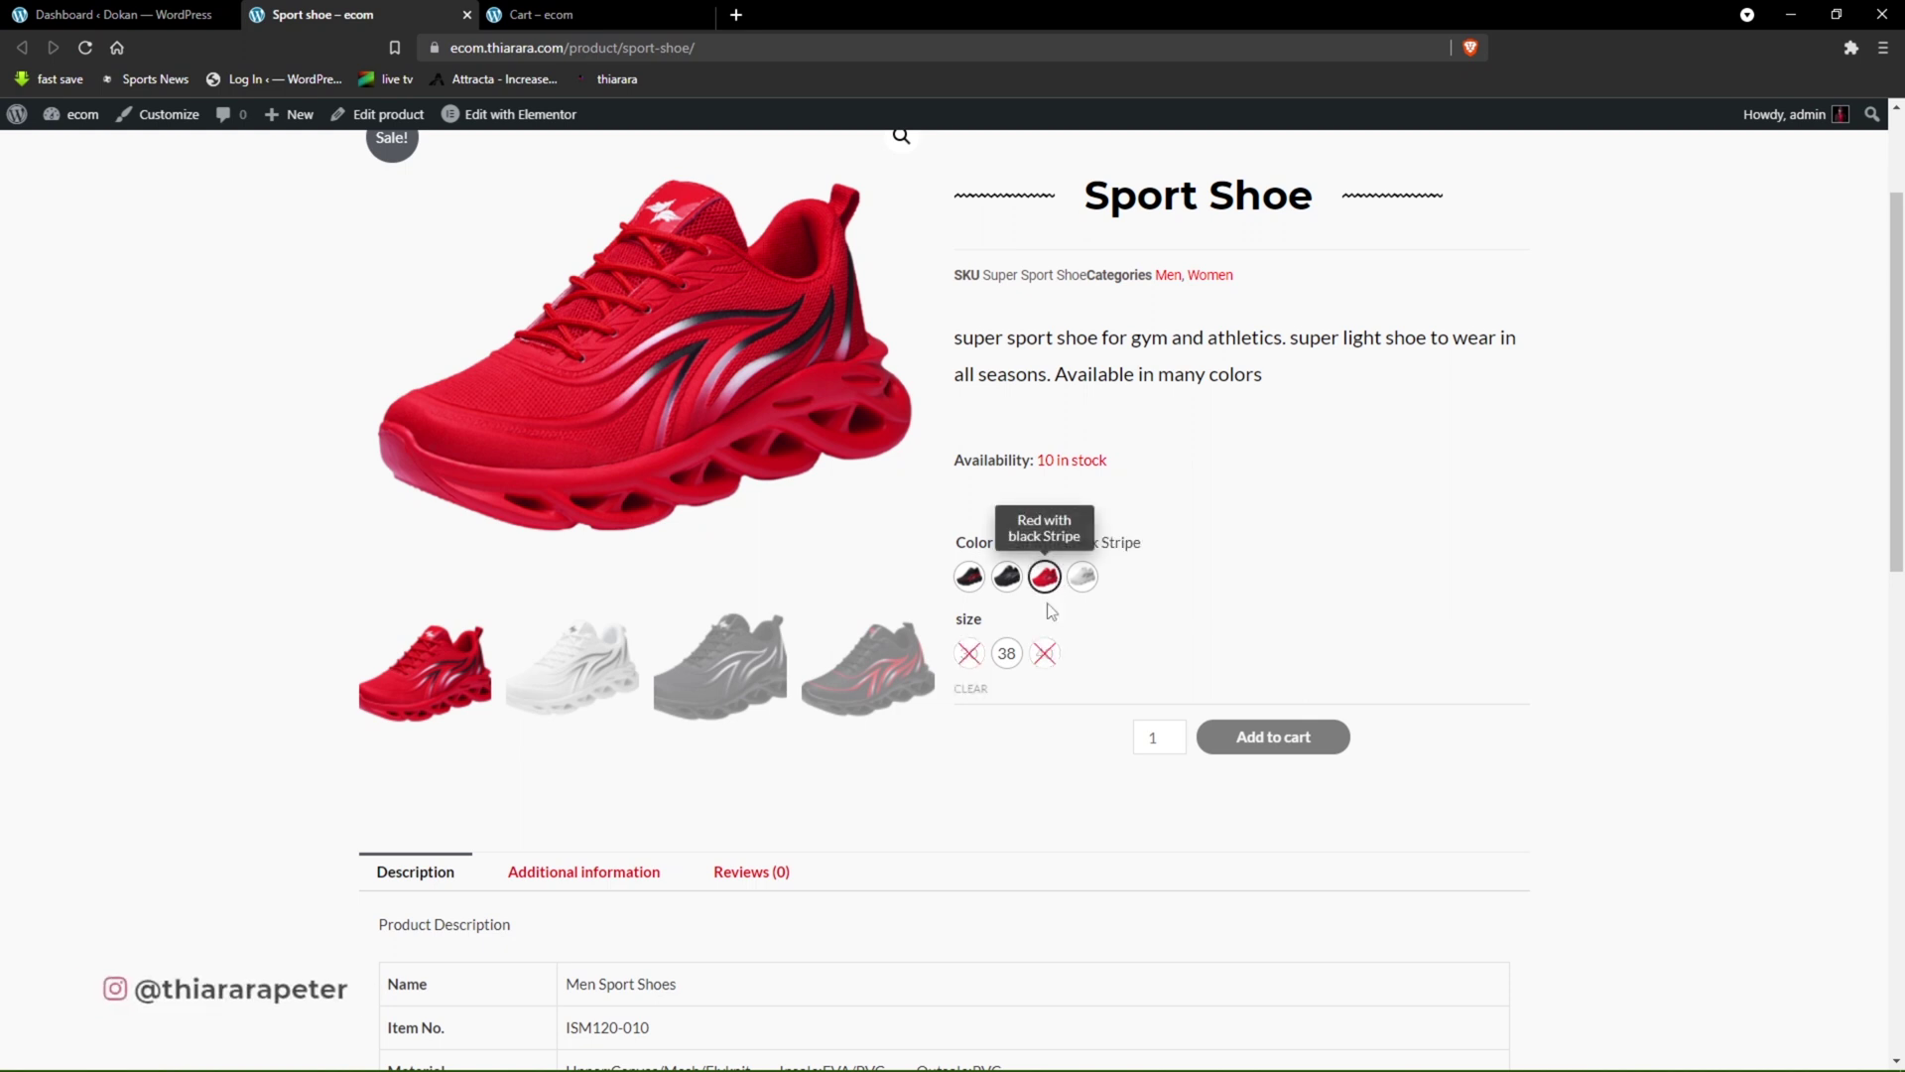
{"action": "left_click", "coordinate": [1008, 655]}
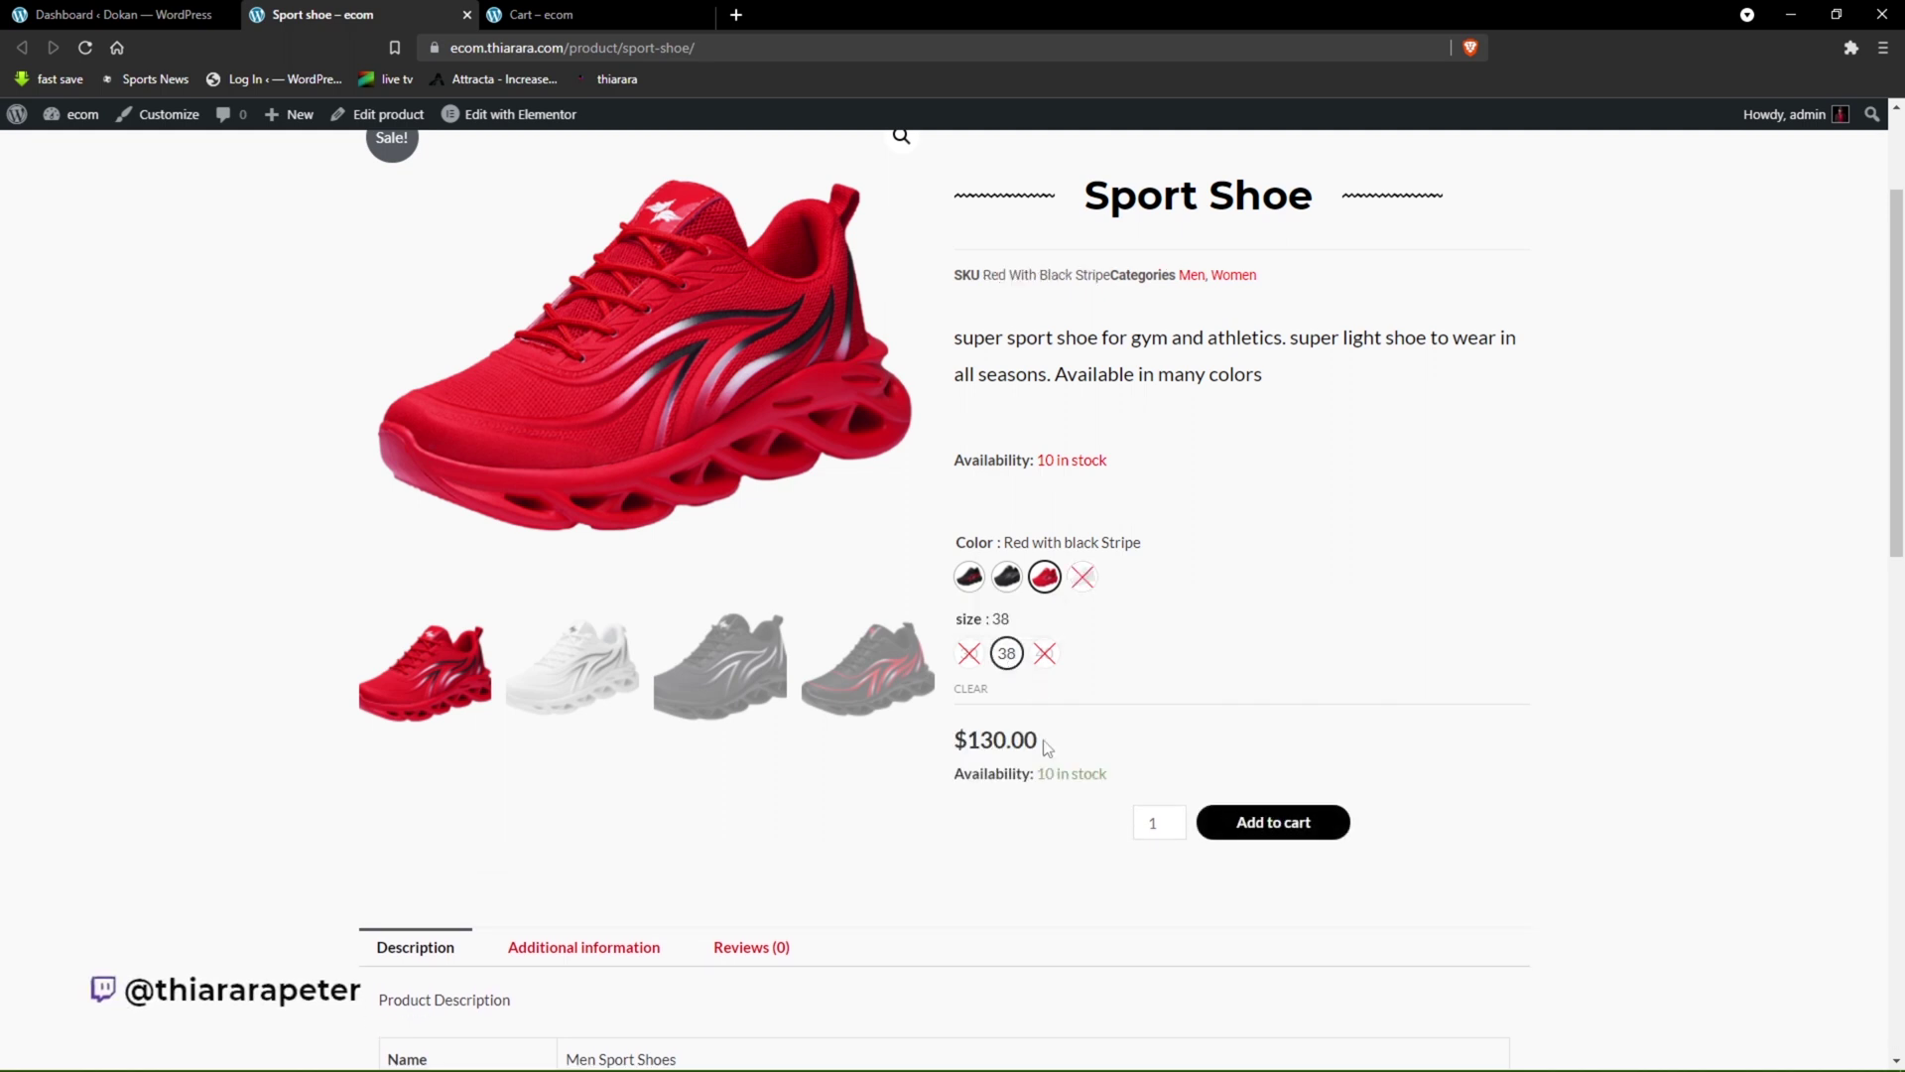
{"action": "left_click_drag", "start_coordinate": [1050, 746], "coordinate": [955, 736]}
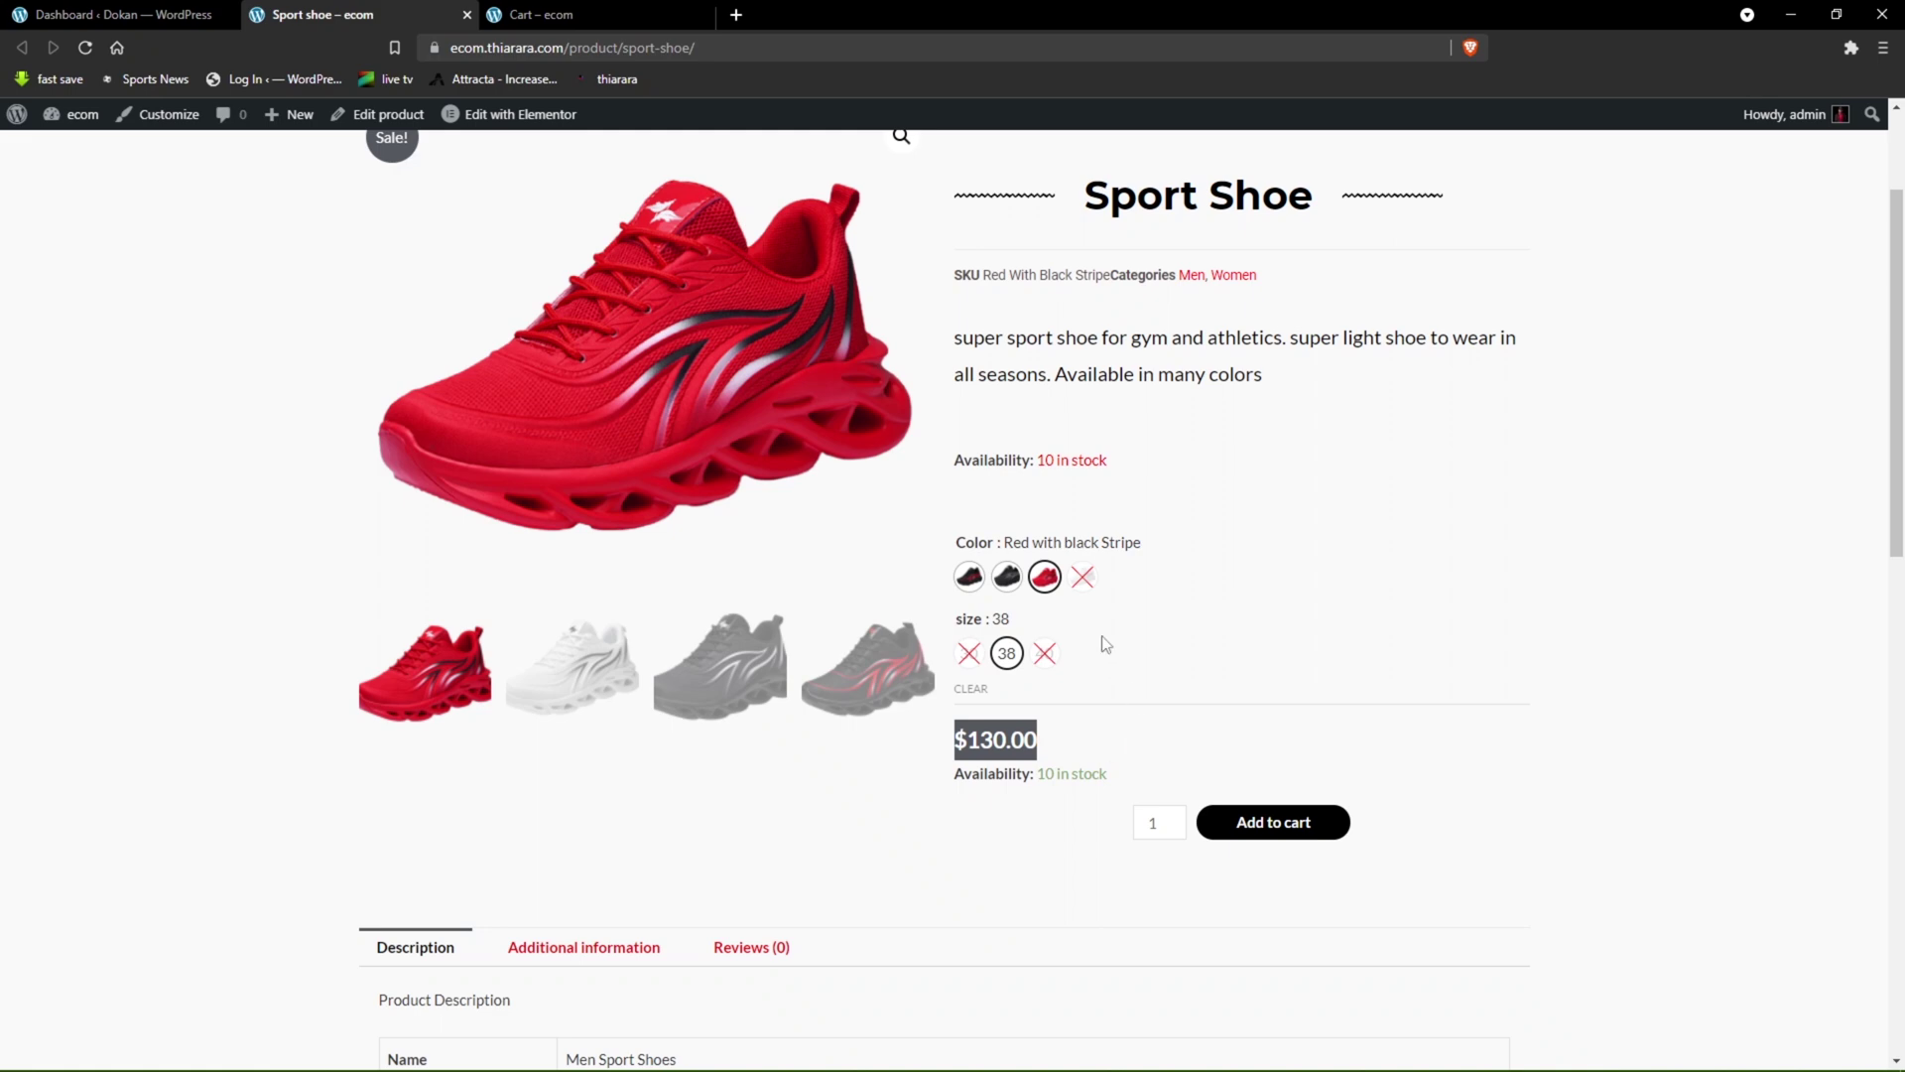
{"action": "left_click", "coordinate": [971, 687]}
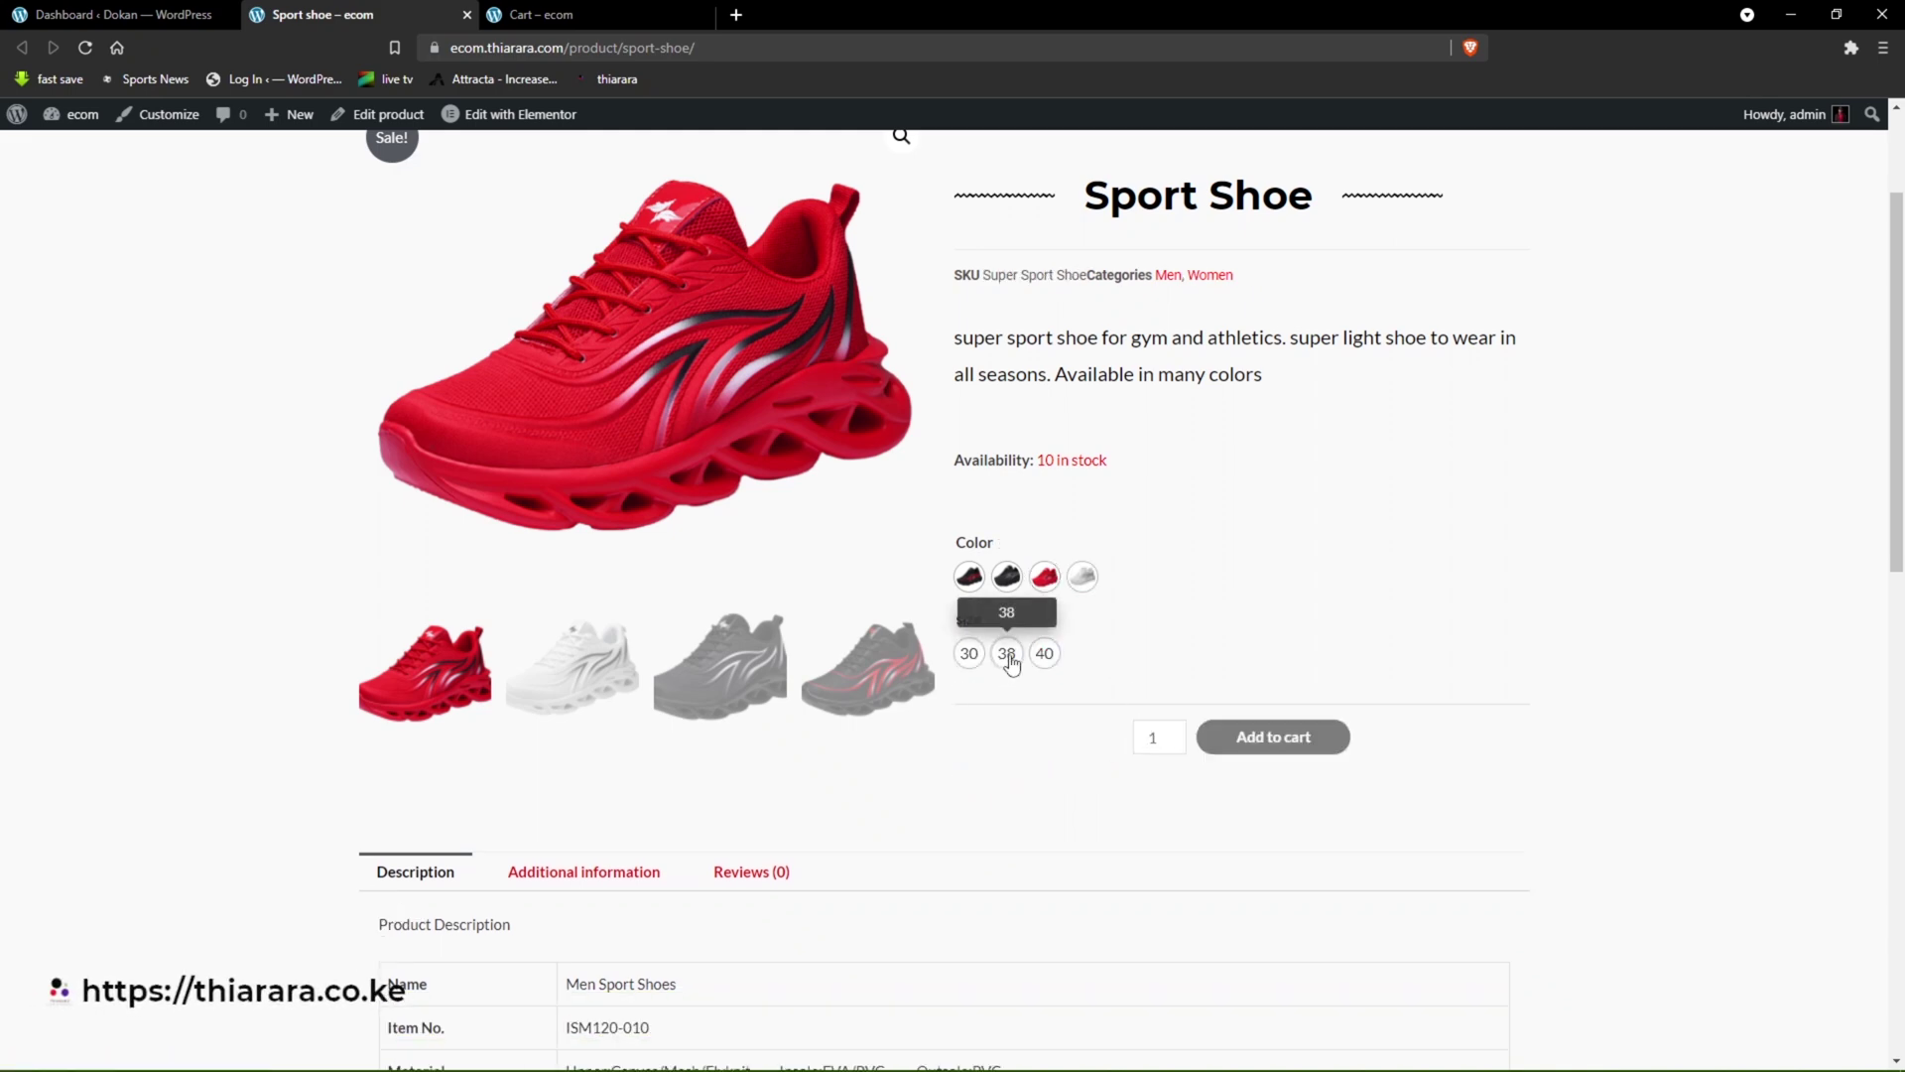
- Add the sport shoe in size 38, Red with black Stripe, to the cart
{"action": "left_click", "coordinate": [1007, 654]}
{"action": "left_click", "coordinate": [1045, 576]}
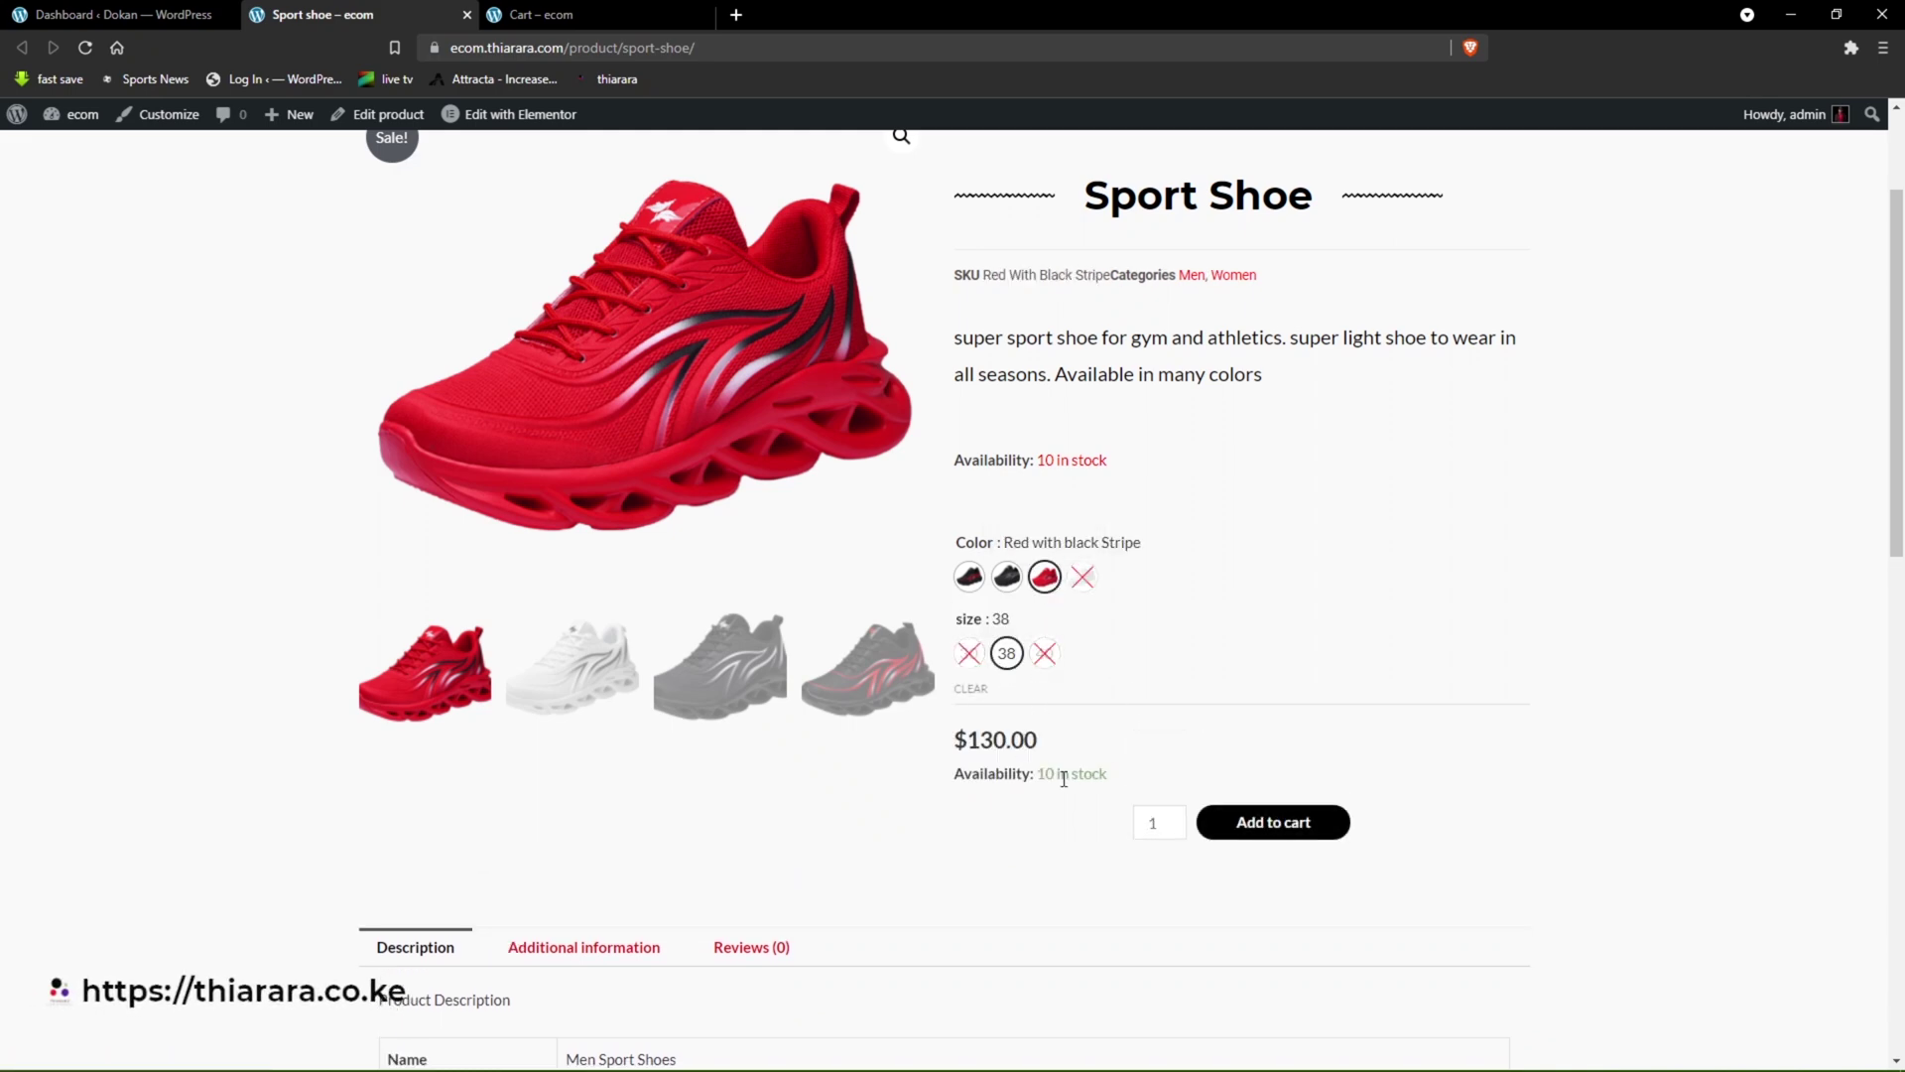
{"action": "left_click", "coordinate": [1258, 839]}
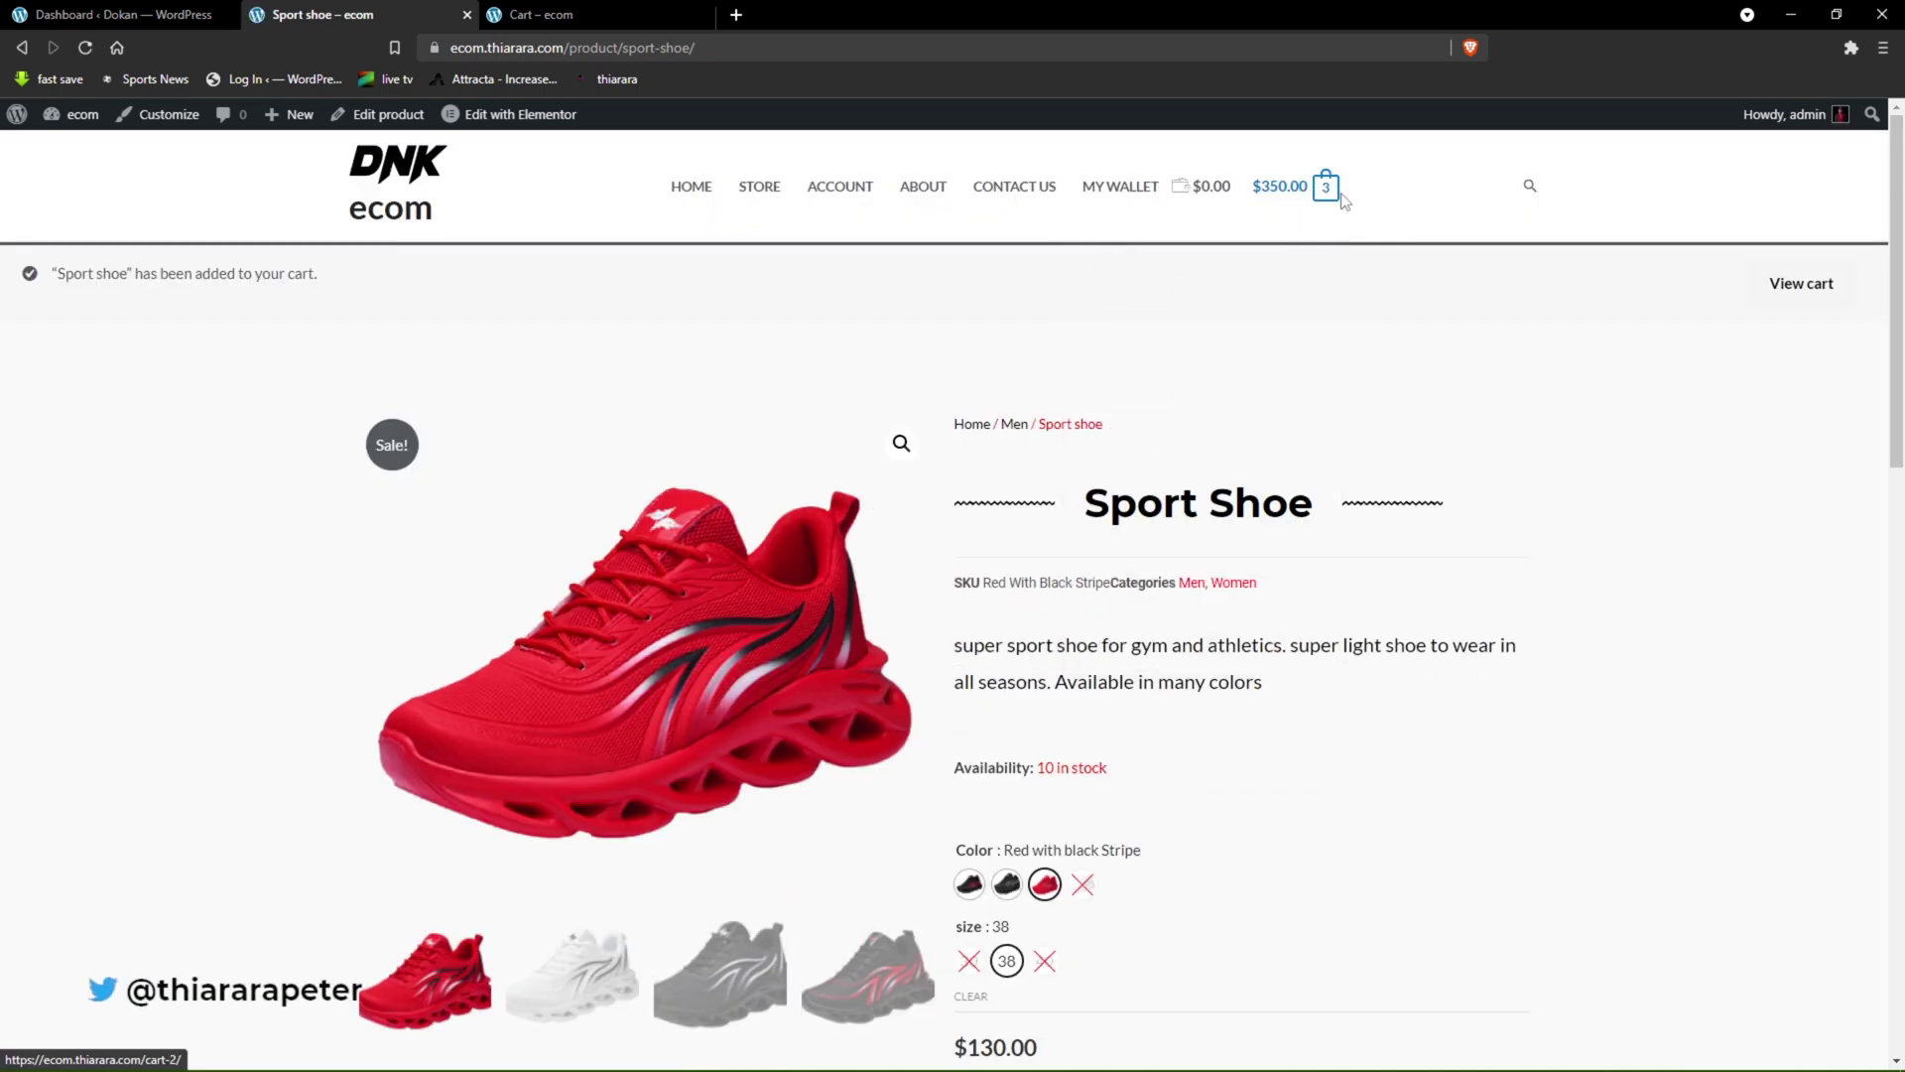
- Open the cart and examine the listed shoes' prices, plus the color and size of the black with red stripe shoe
{"action": "mouse_move", "coordinate": [1338, 197]}
{"action": "left_click", "coordinate": [1177, 583]}
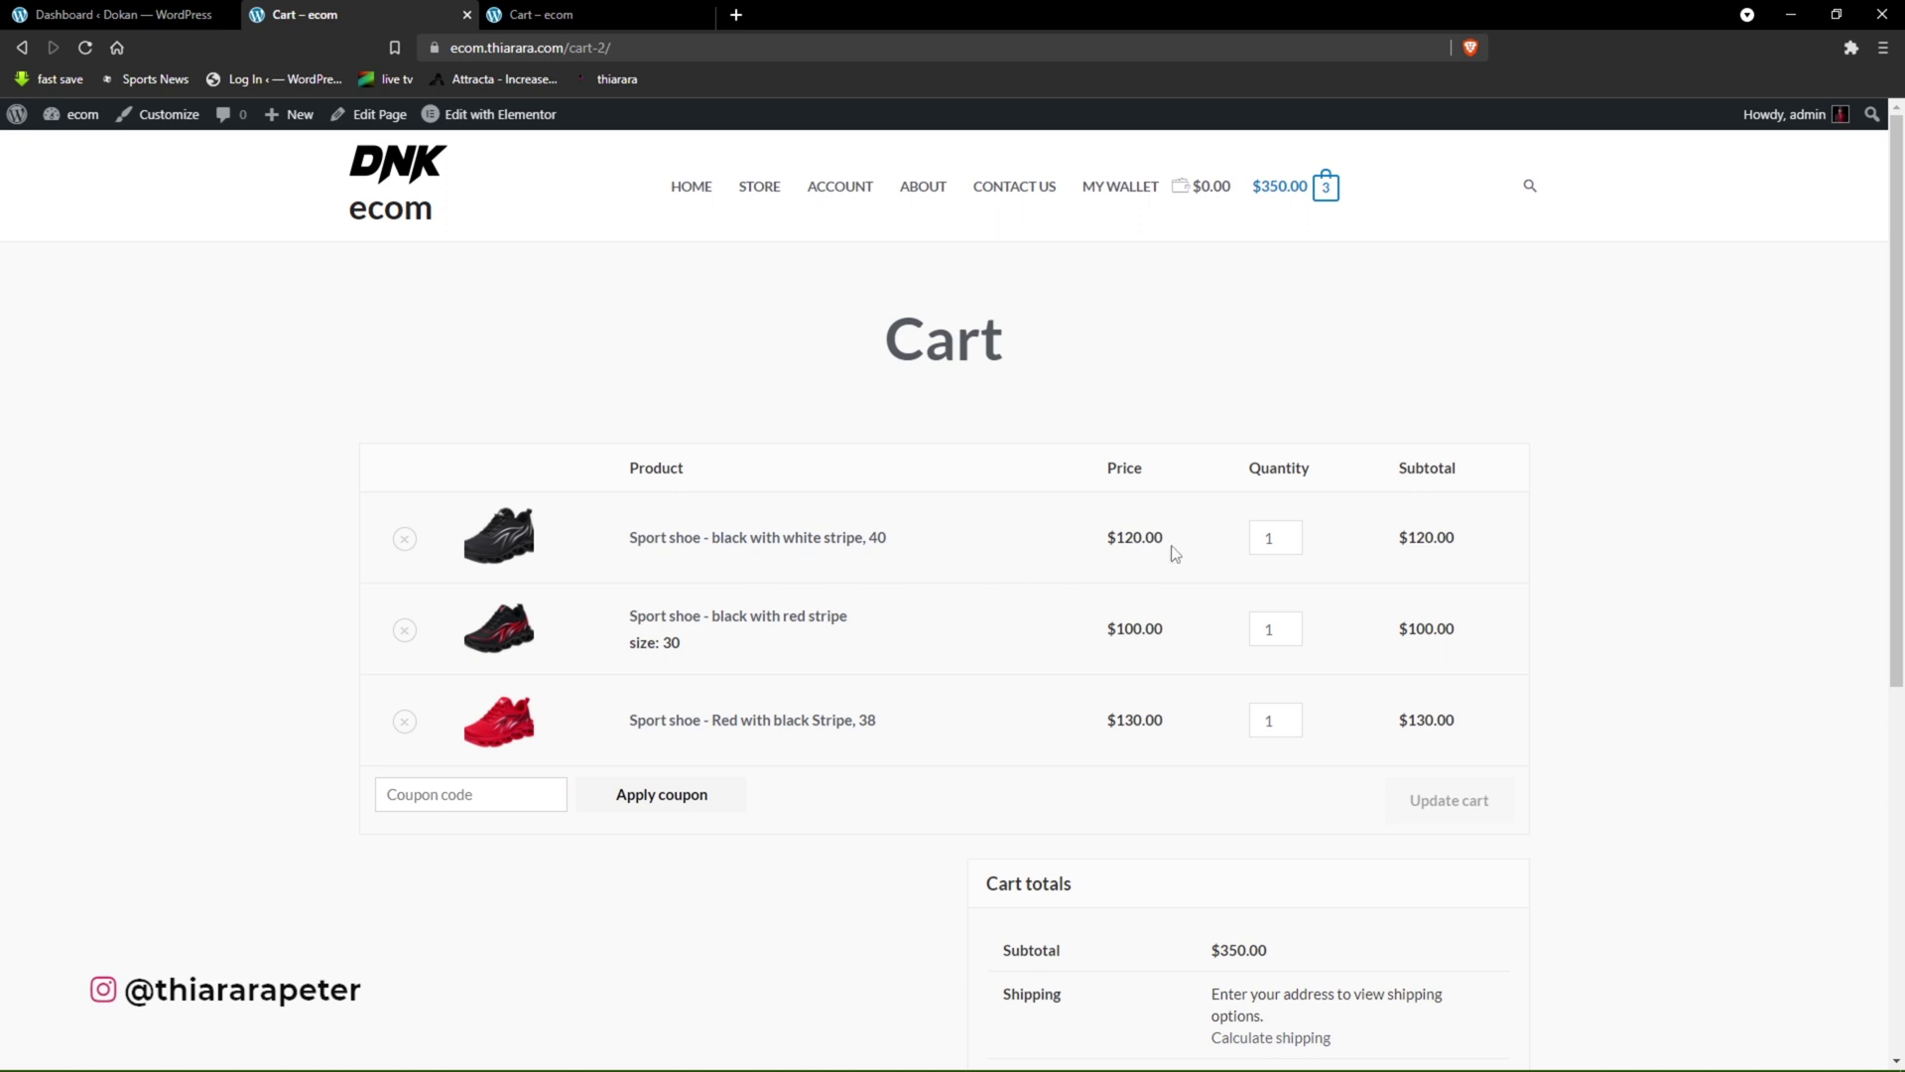
{"action": "left_click_drag", "start_coordinate": [1167, 540], "coordinate": [1099, 537]}
{"action": "left_click_drag", "start_coordinate": [1174, 629], "coordinate": [1092, 628]}
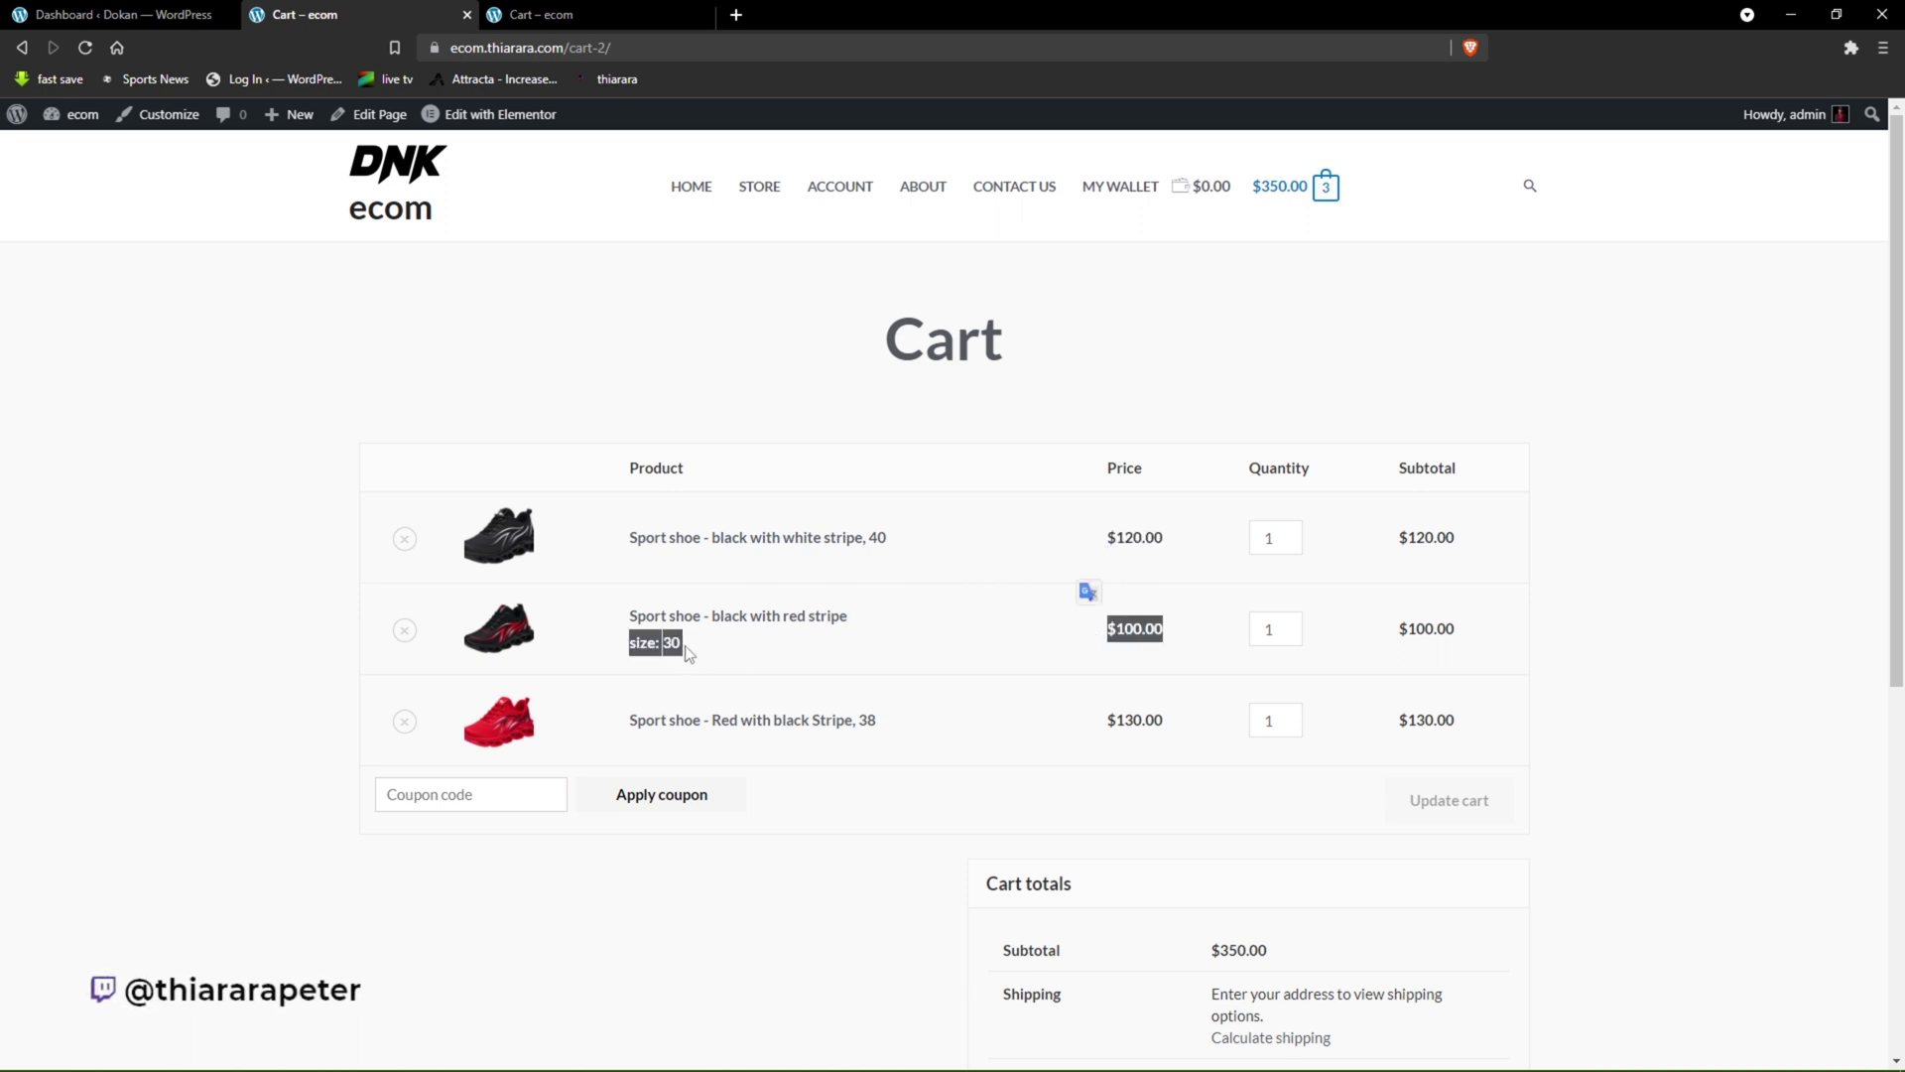
{"action": "left_click", "coordinate": [709, 653]}
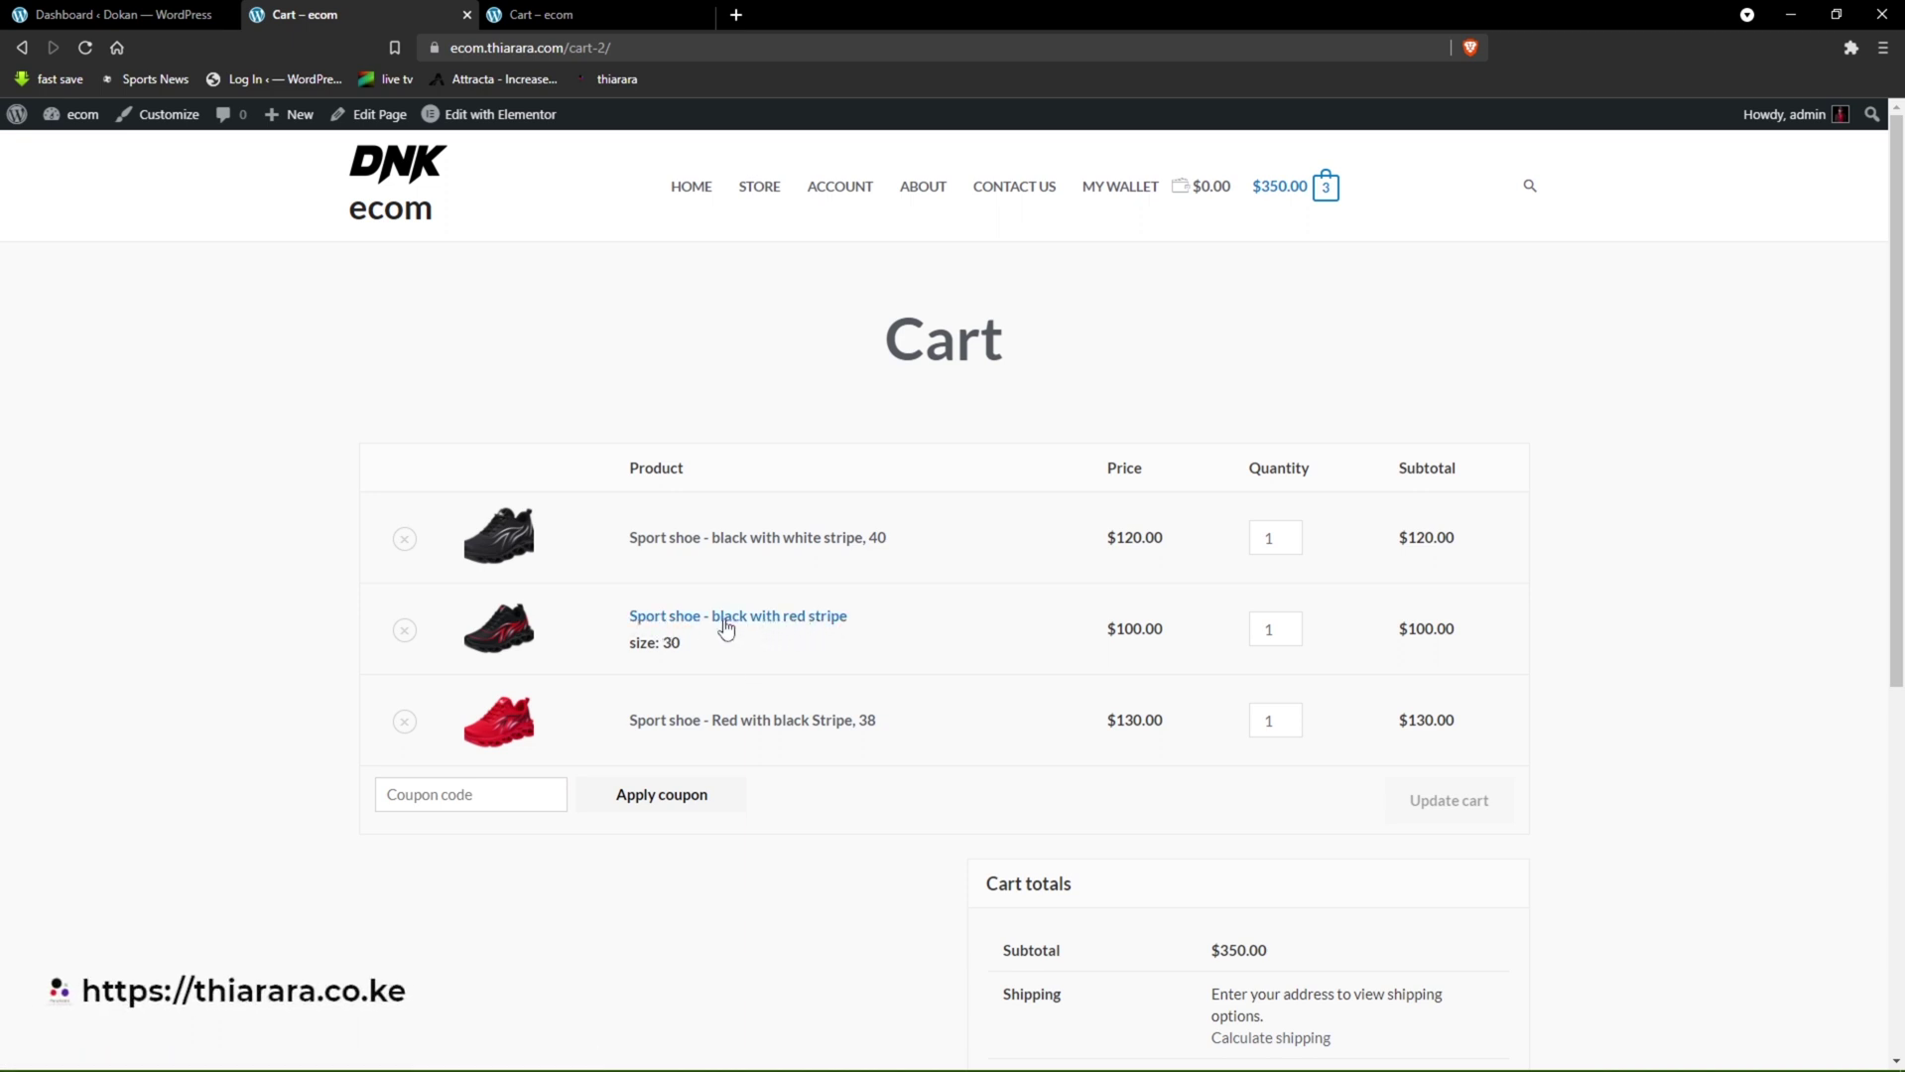
{"action": "left_click_drag", "start_coordinate": [872, 629], "coordinate": [711, 621]}
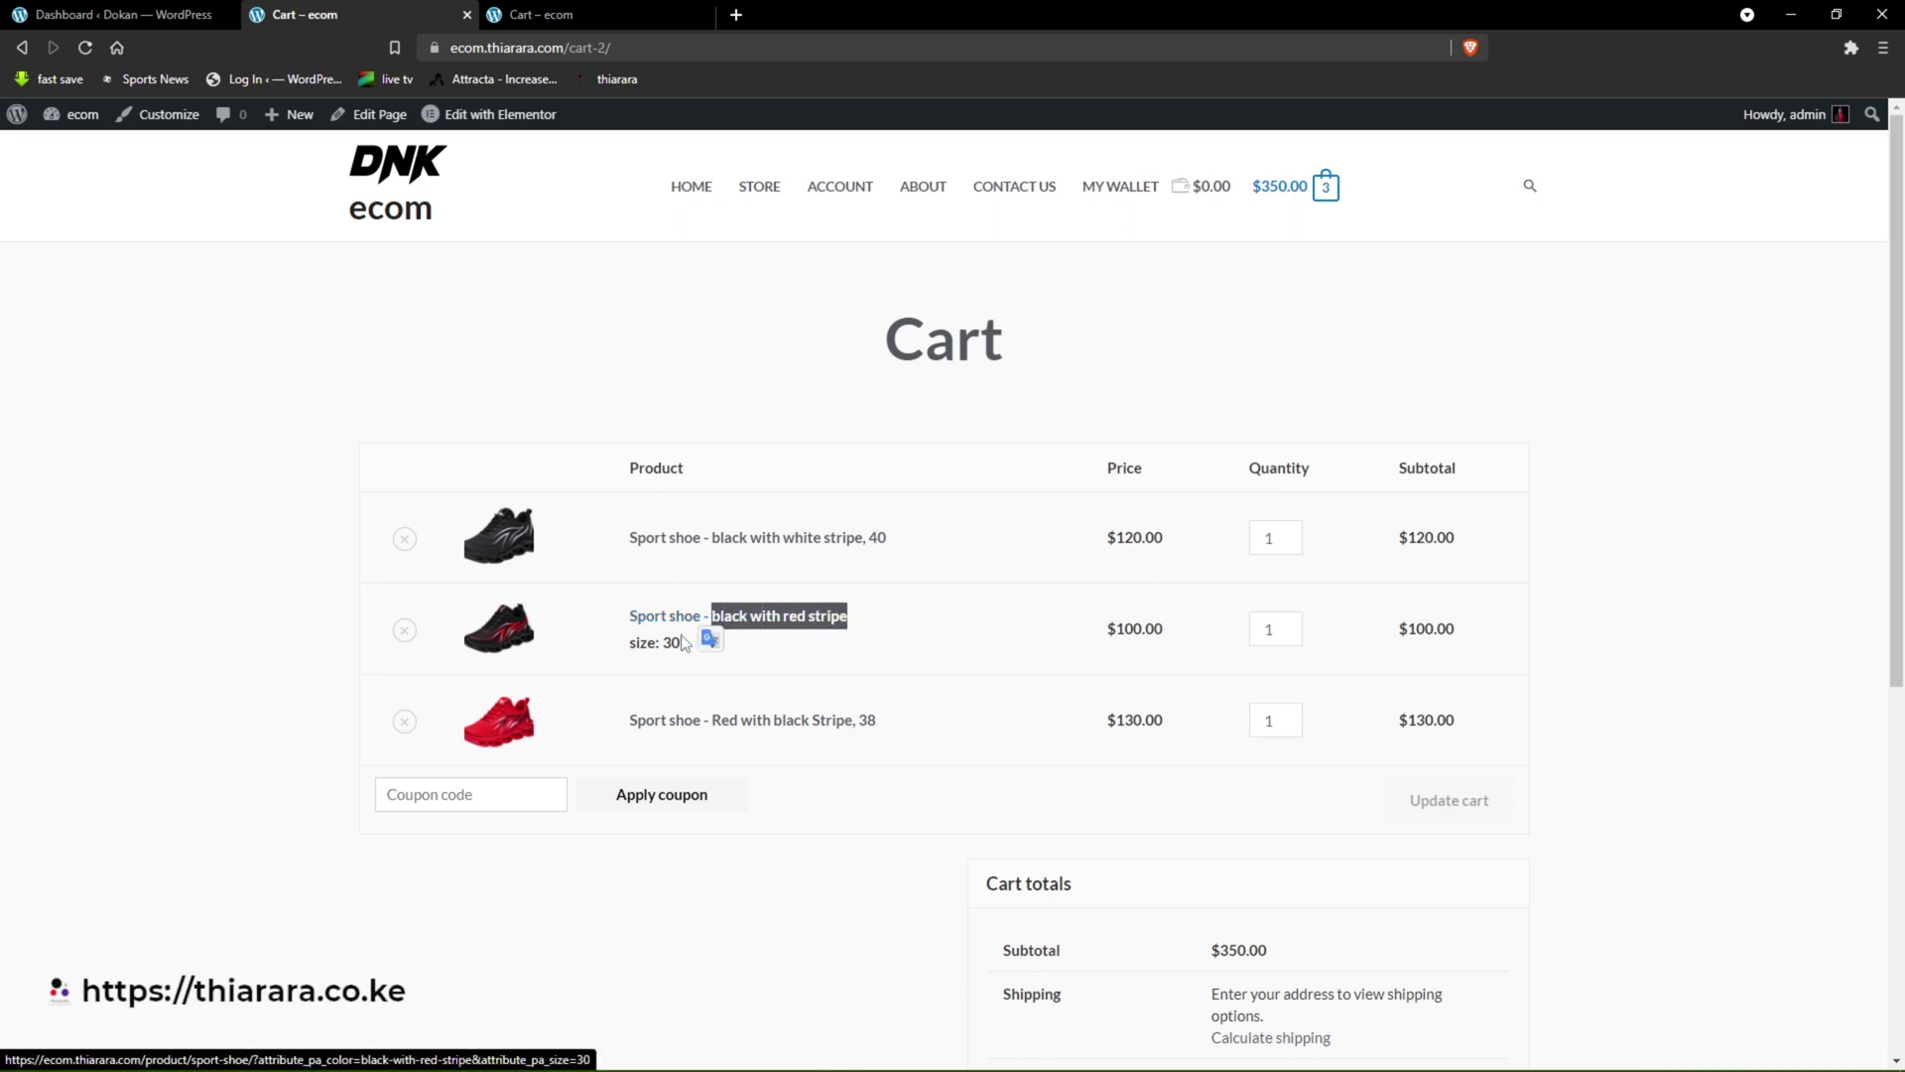
{"action": "left_click", "coordinate": [673, 642]}
{"action": "left_click_drag", "start_coordinate": [638, 642], "coordinate": [629, 643]}
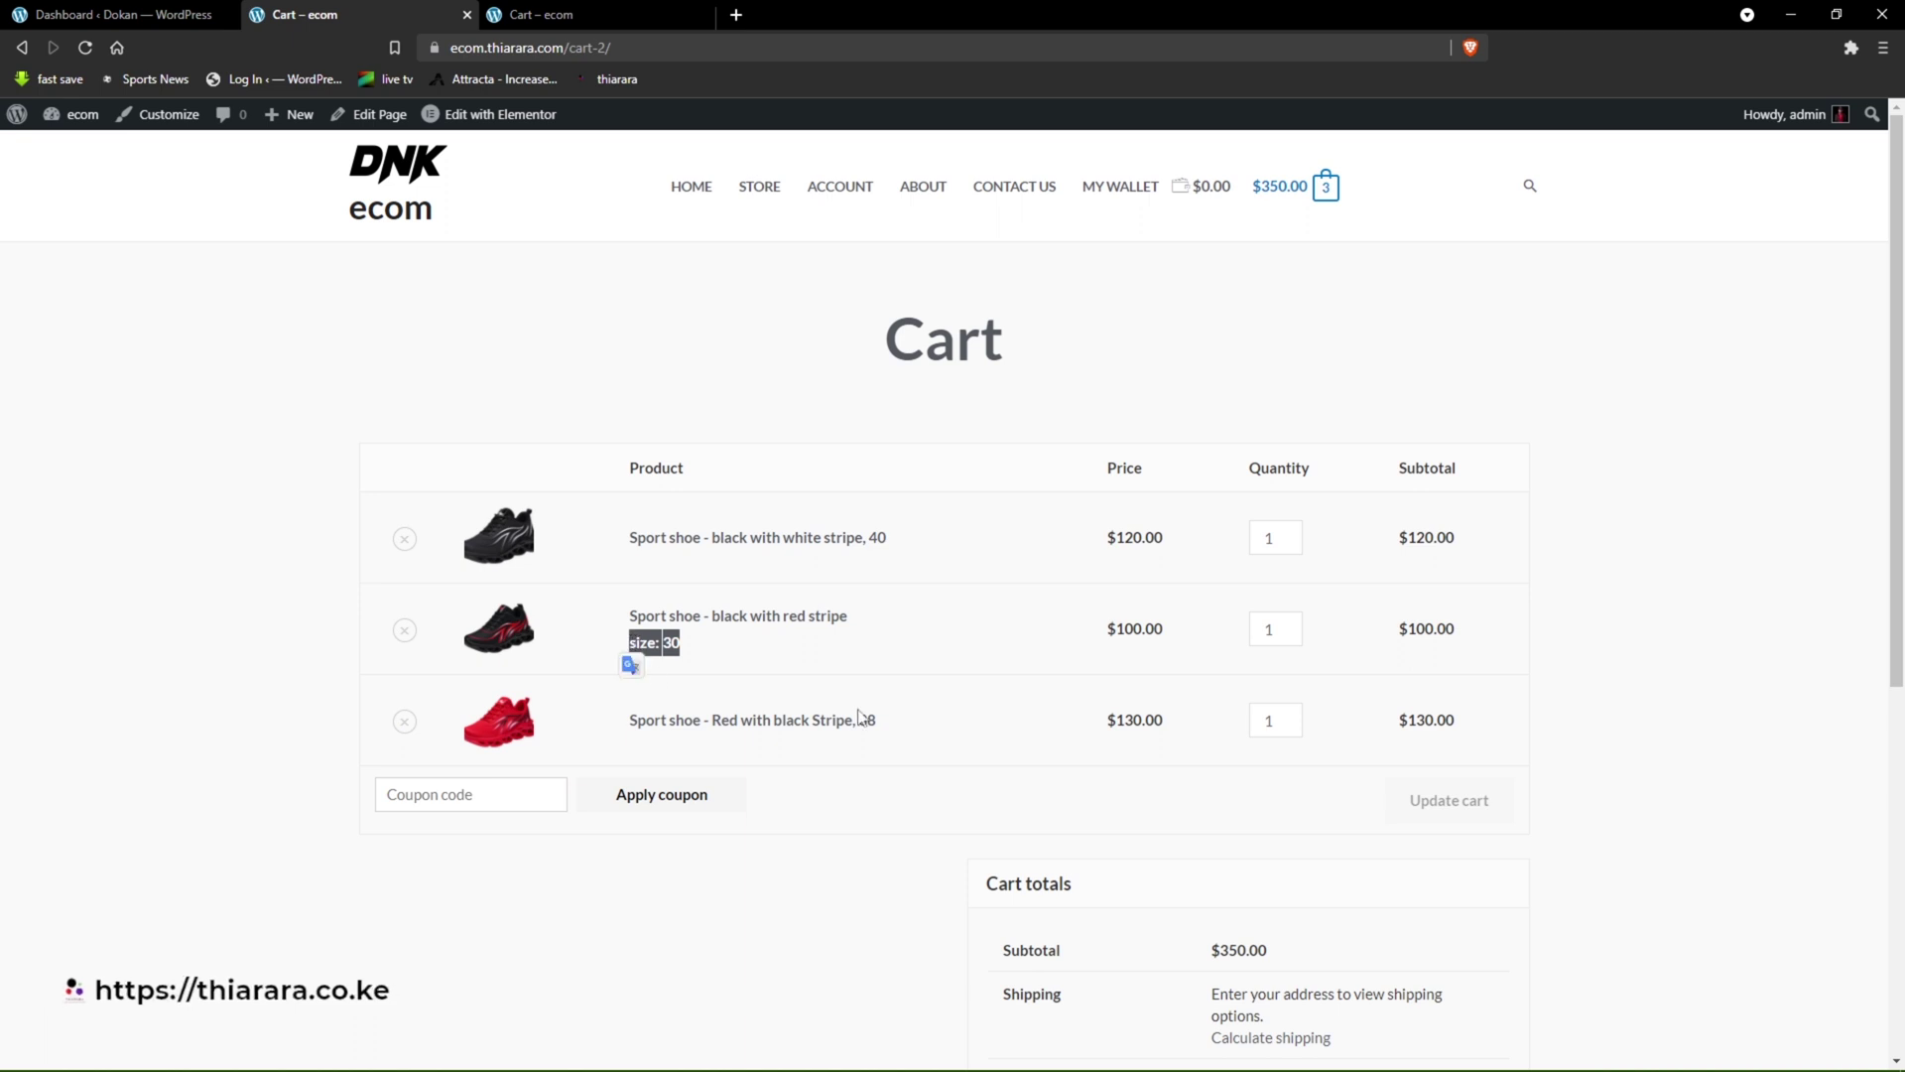
- Set the quantity of the black with red stripe shoe to 3 and check the cart total
{"action": "left_click", "coordinate": [1290, 625]}
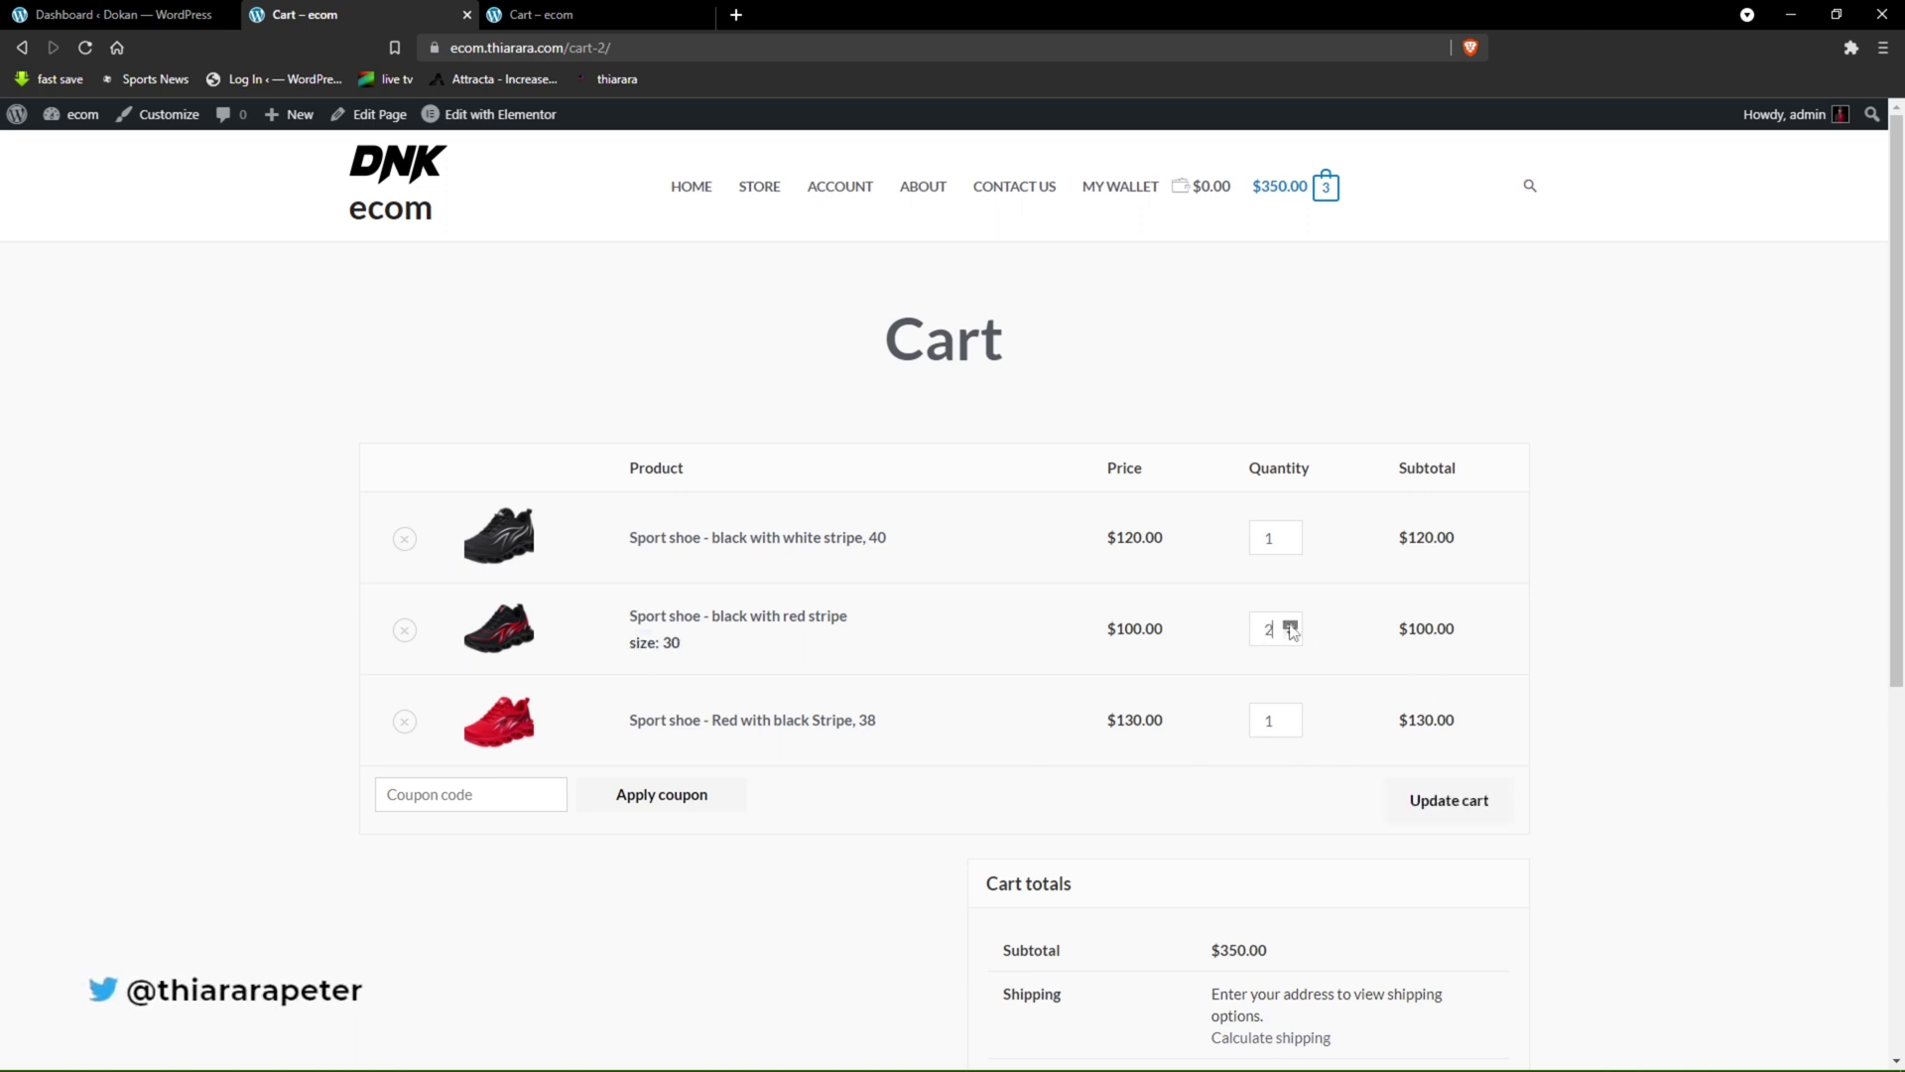
{"action": "left_click", "coordinate": [1290, 625]}
{"action": "scroll", "coordinate": [694, 724], "scroll_direction": "down", "scroll_amount": 2}
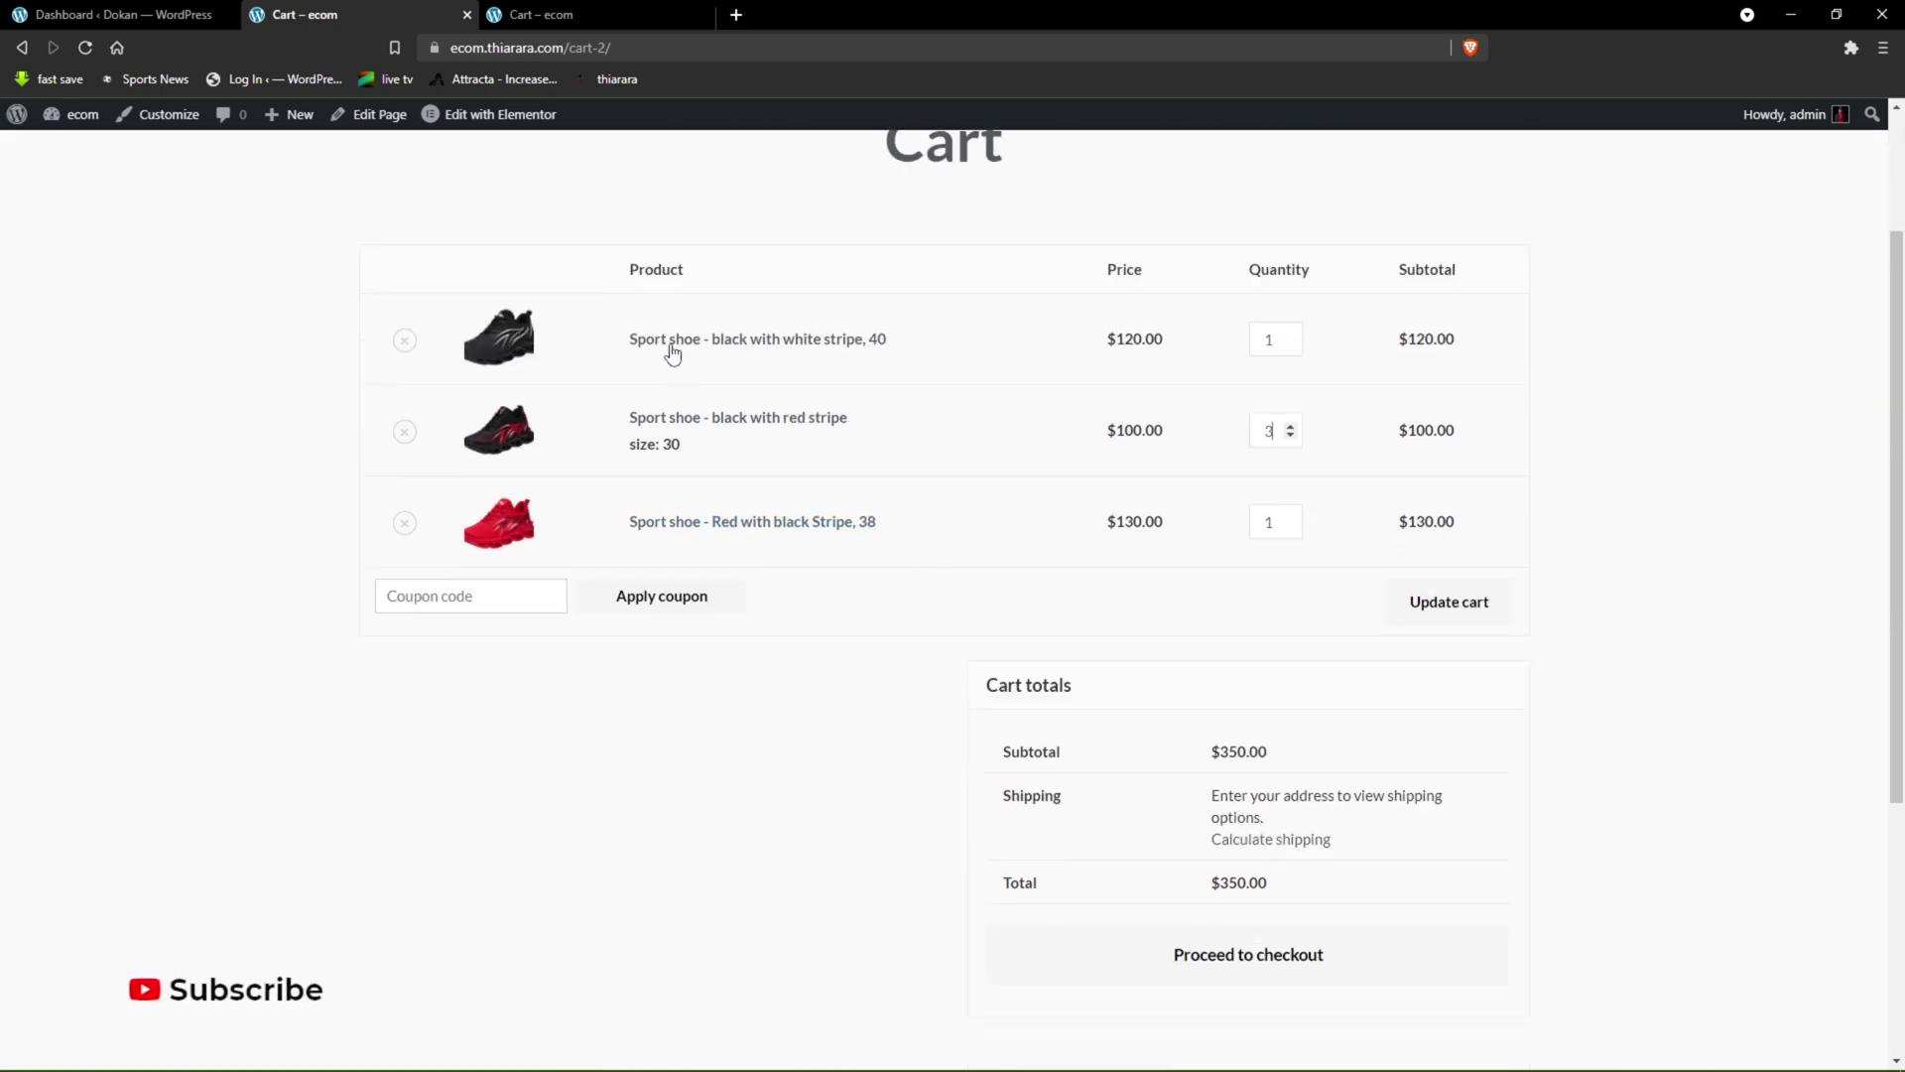
{"action": "scroll", "coordinate": [1274, 593], "scroll_direction": "down", "scroll_amount": 3}
{"action": "left_click_drag", "start_coordinate": [1279, 593], "coordinate": [1214, 586]}
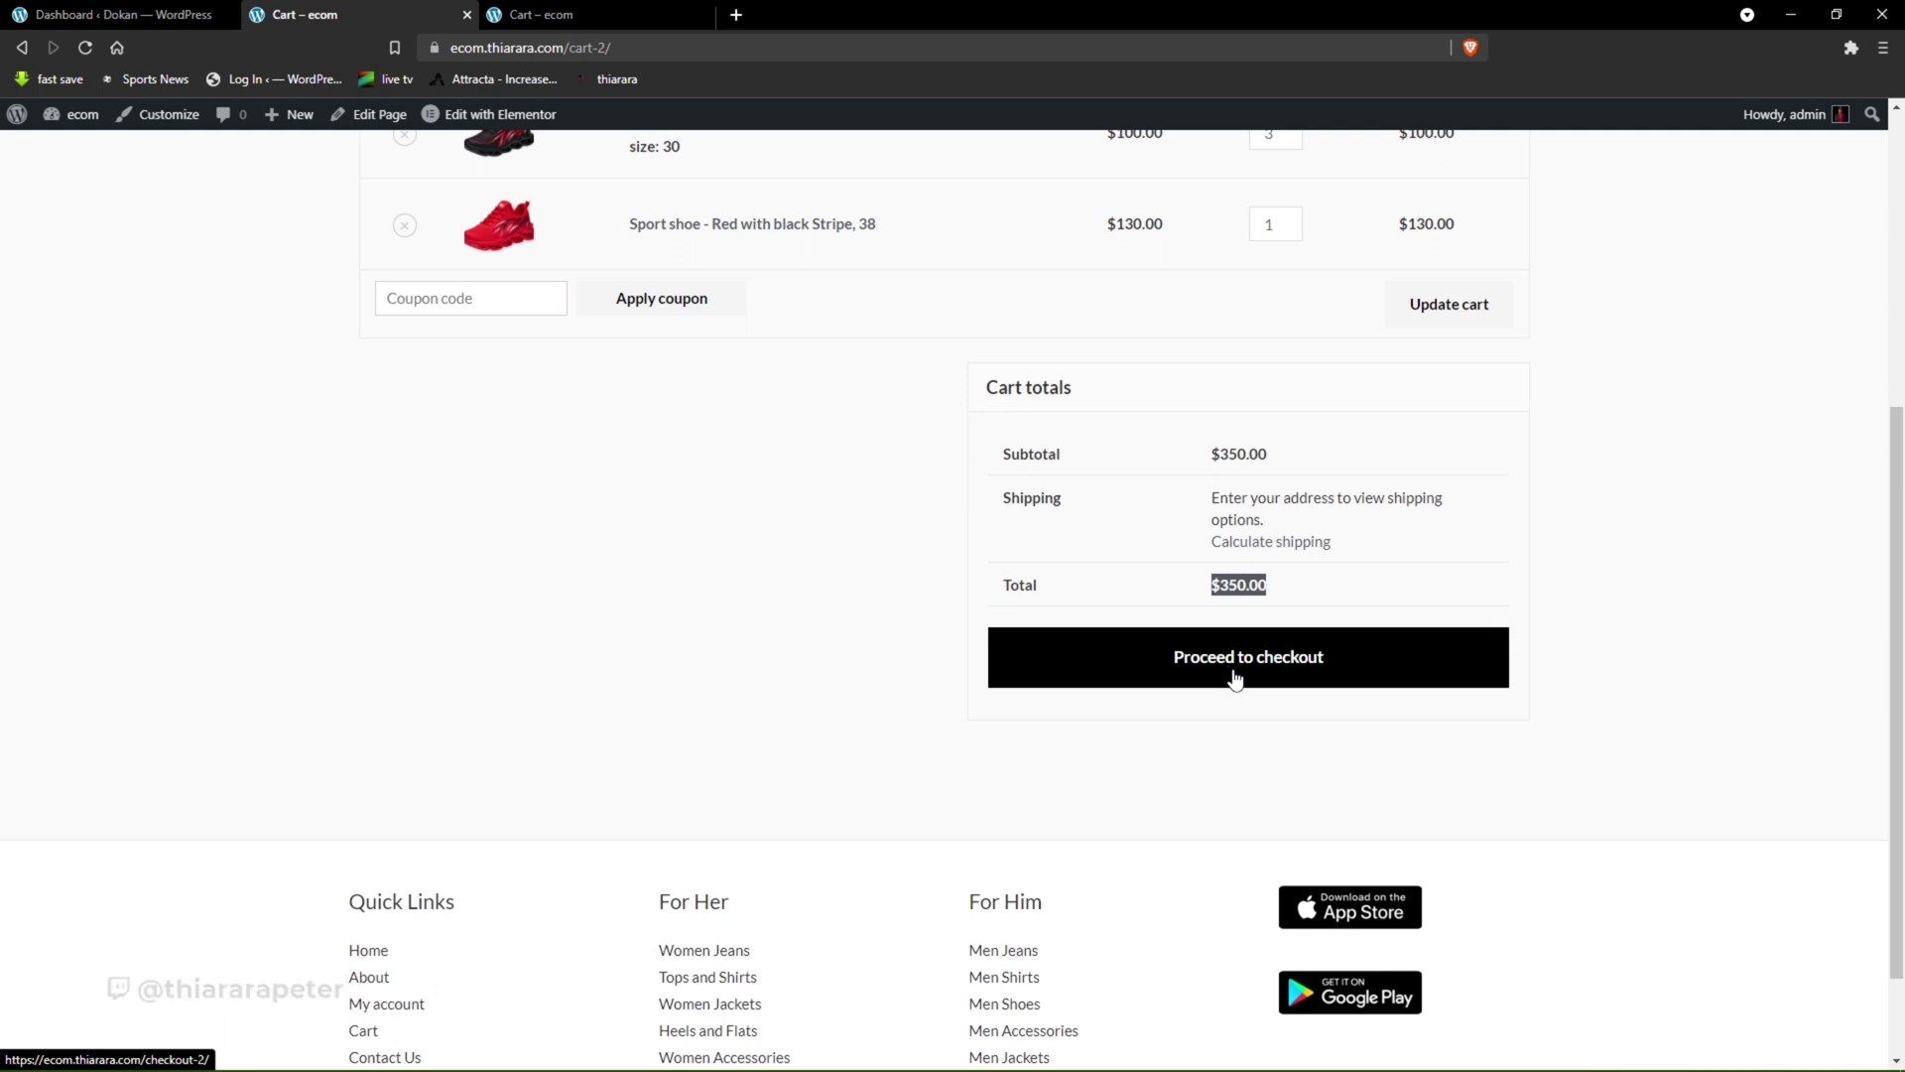
- Switch to the Dokan site's WordPress dashboard and search the plugins available to add for "variation"
{"action": "left_click", "coordinate": [571, 12]}
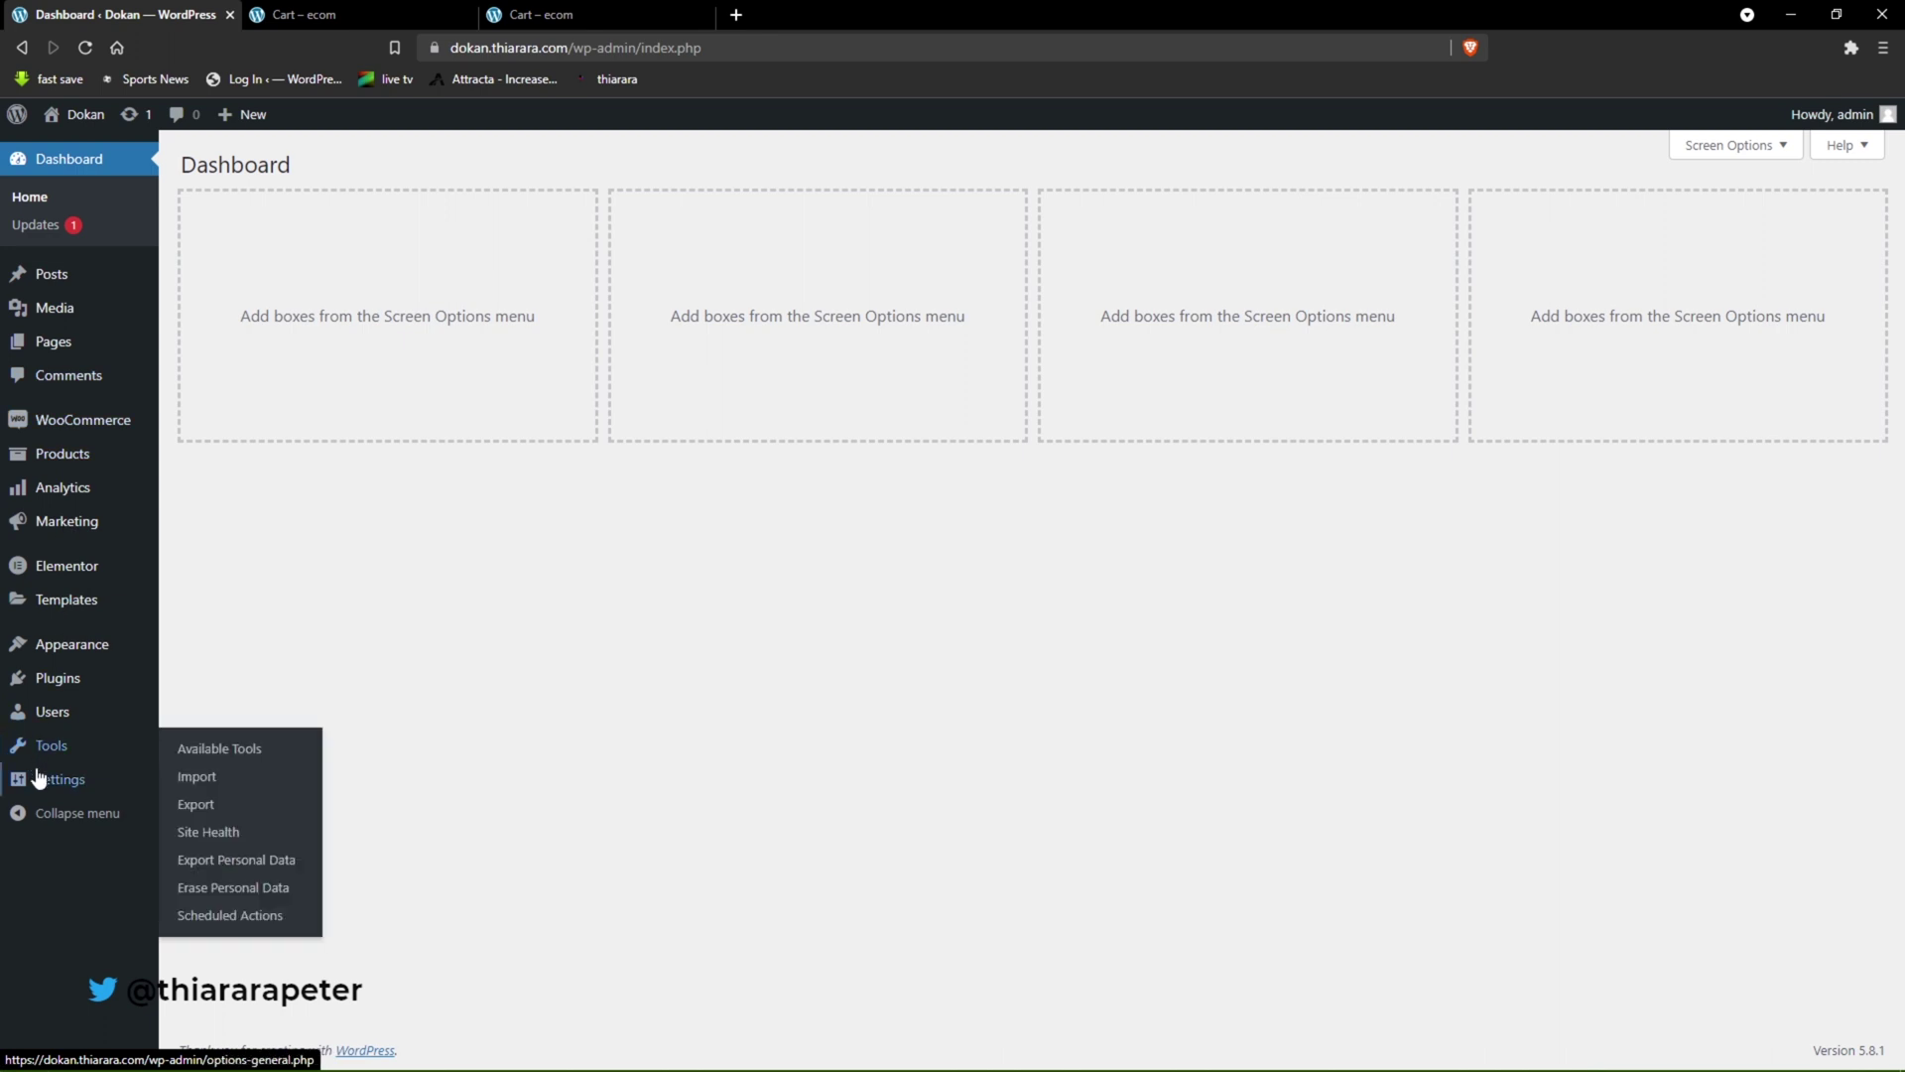
{"action": "mouse_move", "coordinate": [40, 684]}
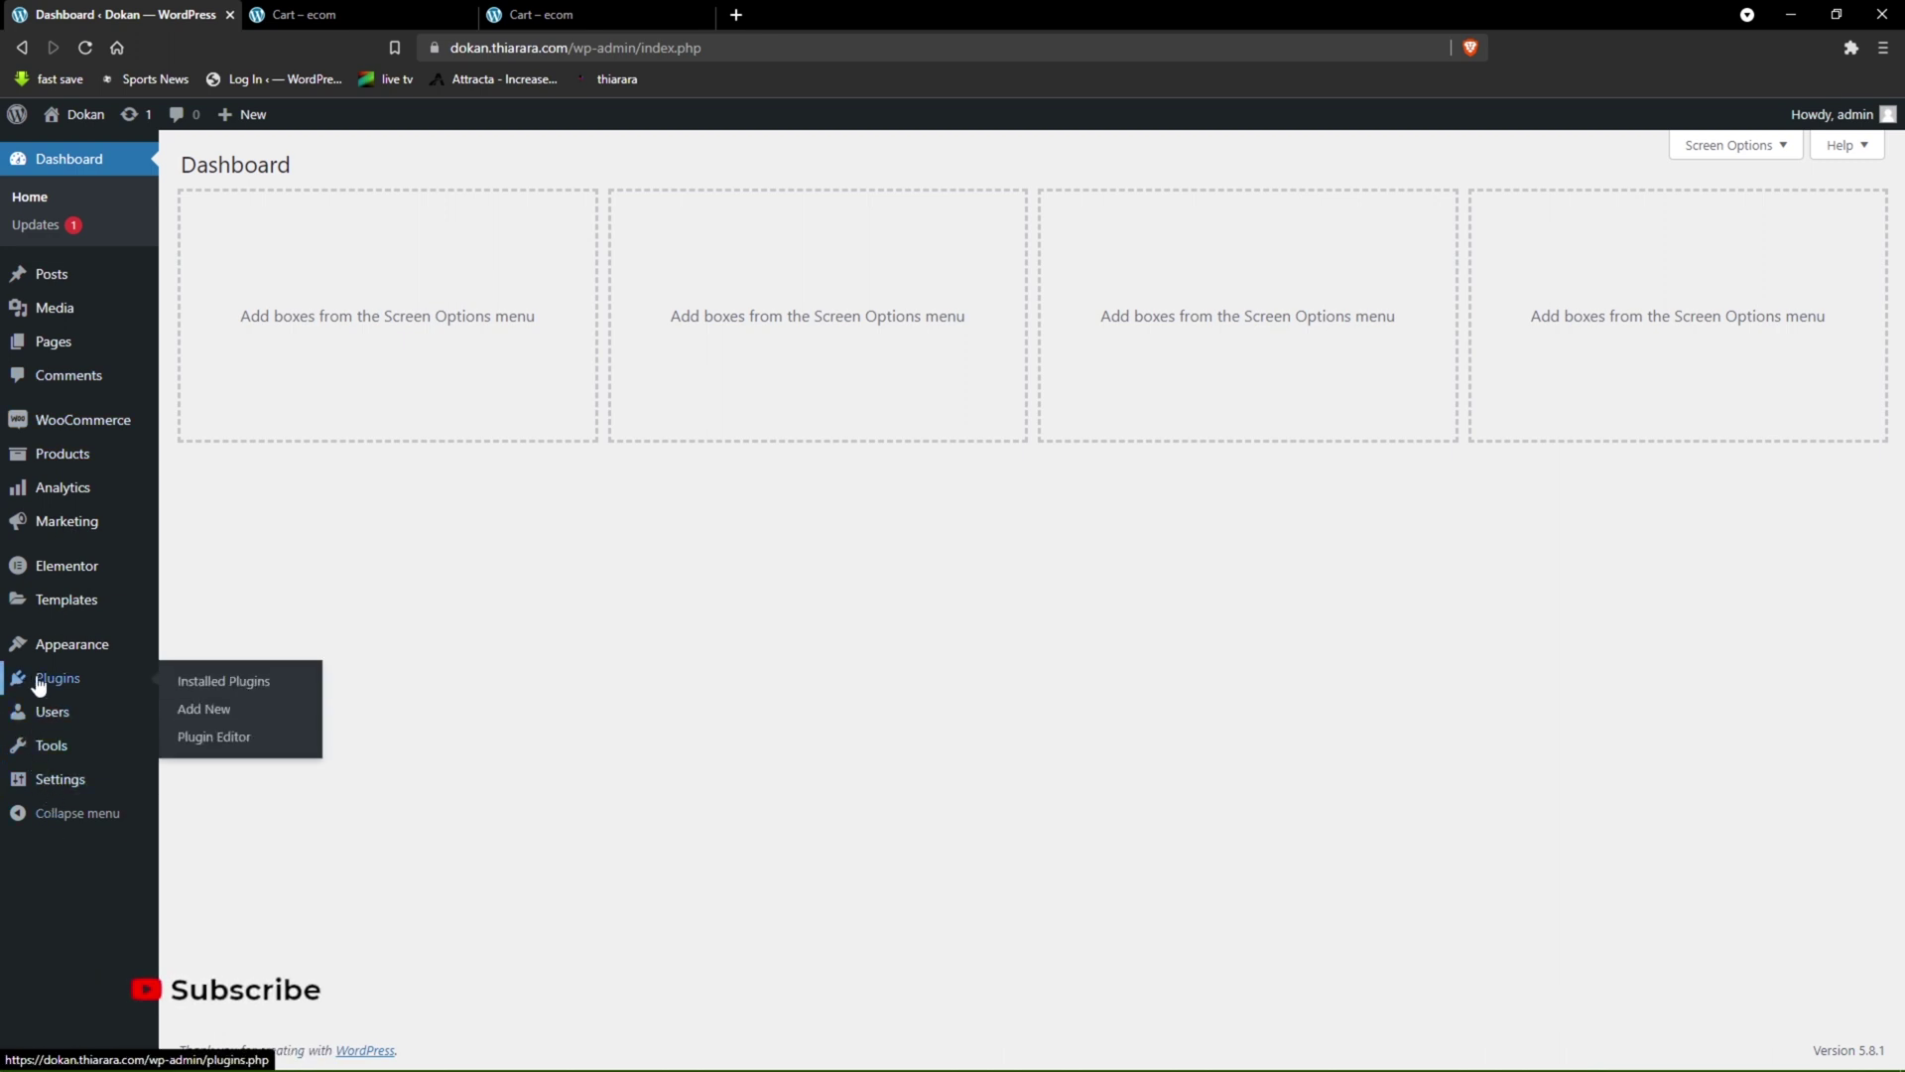
{"action": "left_click", "coordinate": [209, 713]}
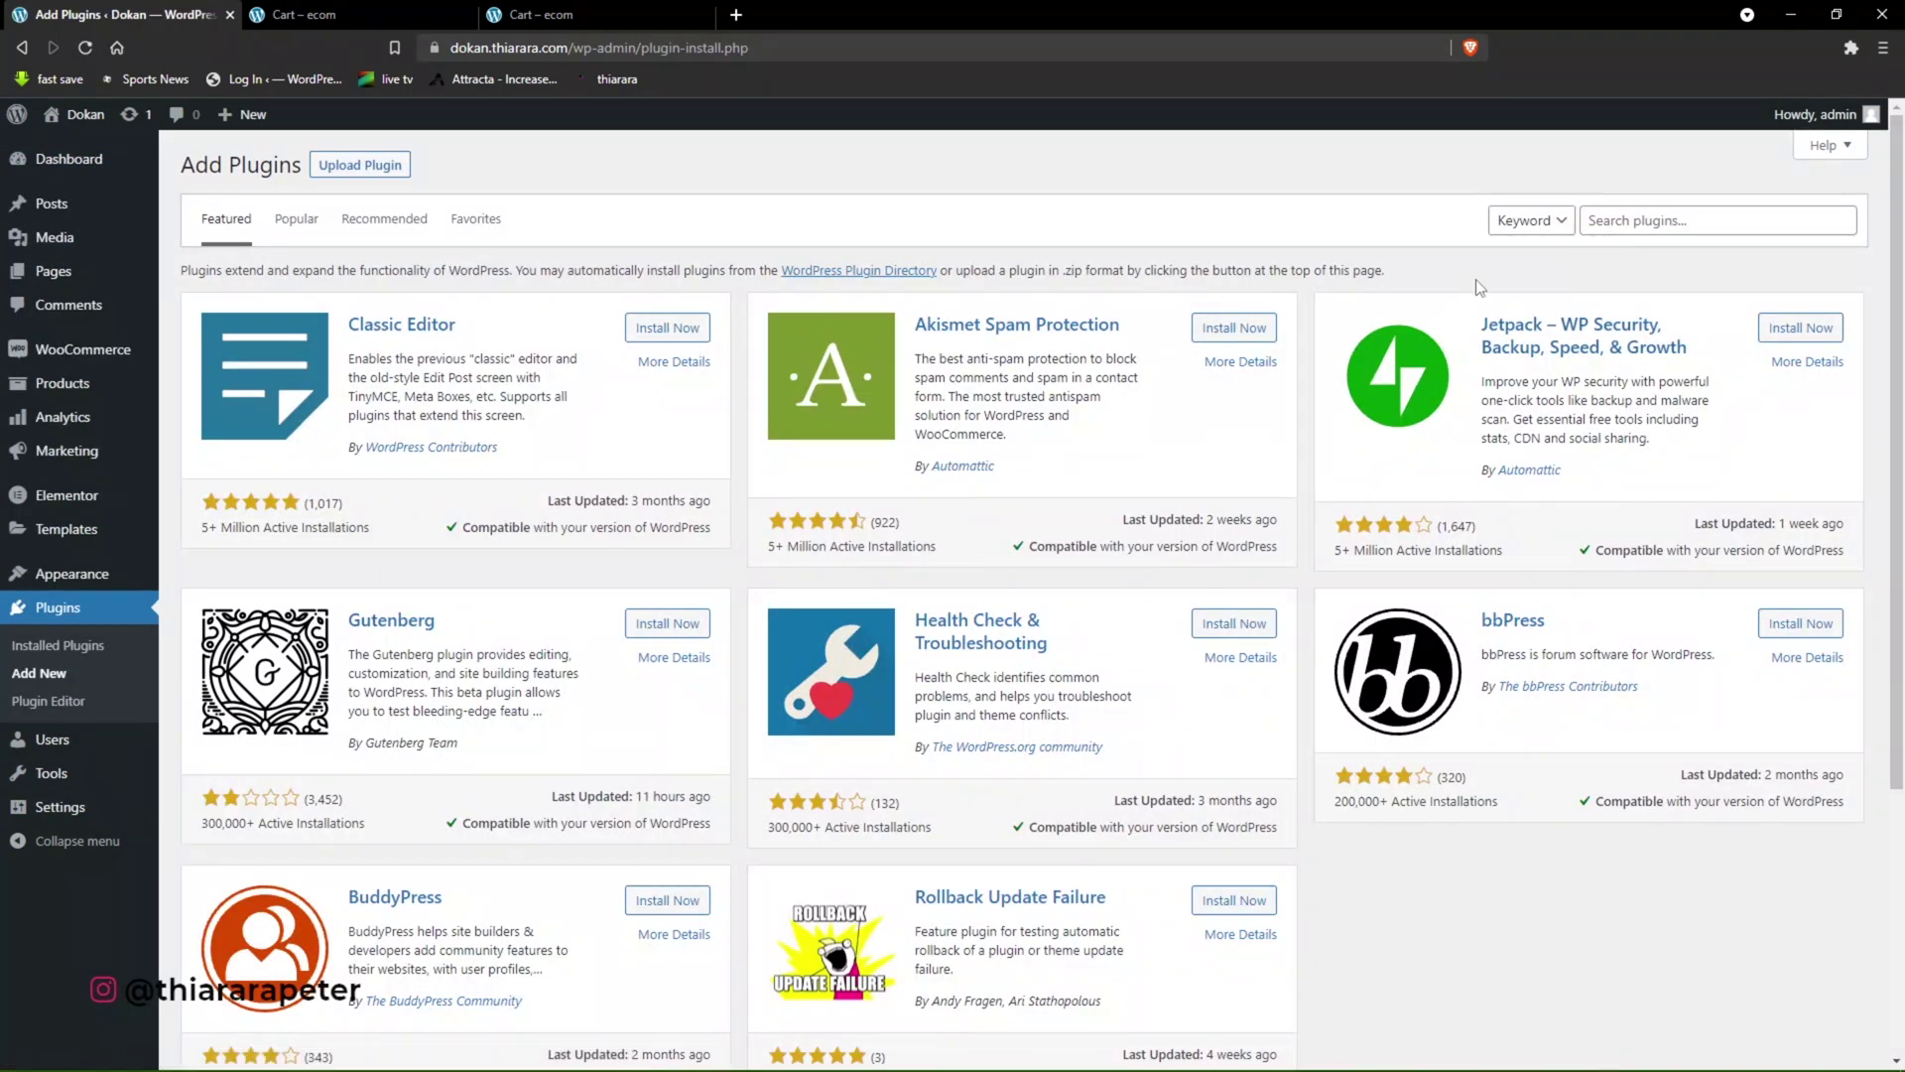
{"action": "left_click", "coordinate": [1605, 217]}
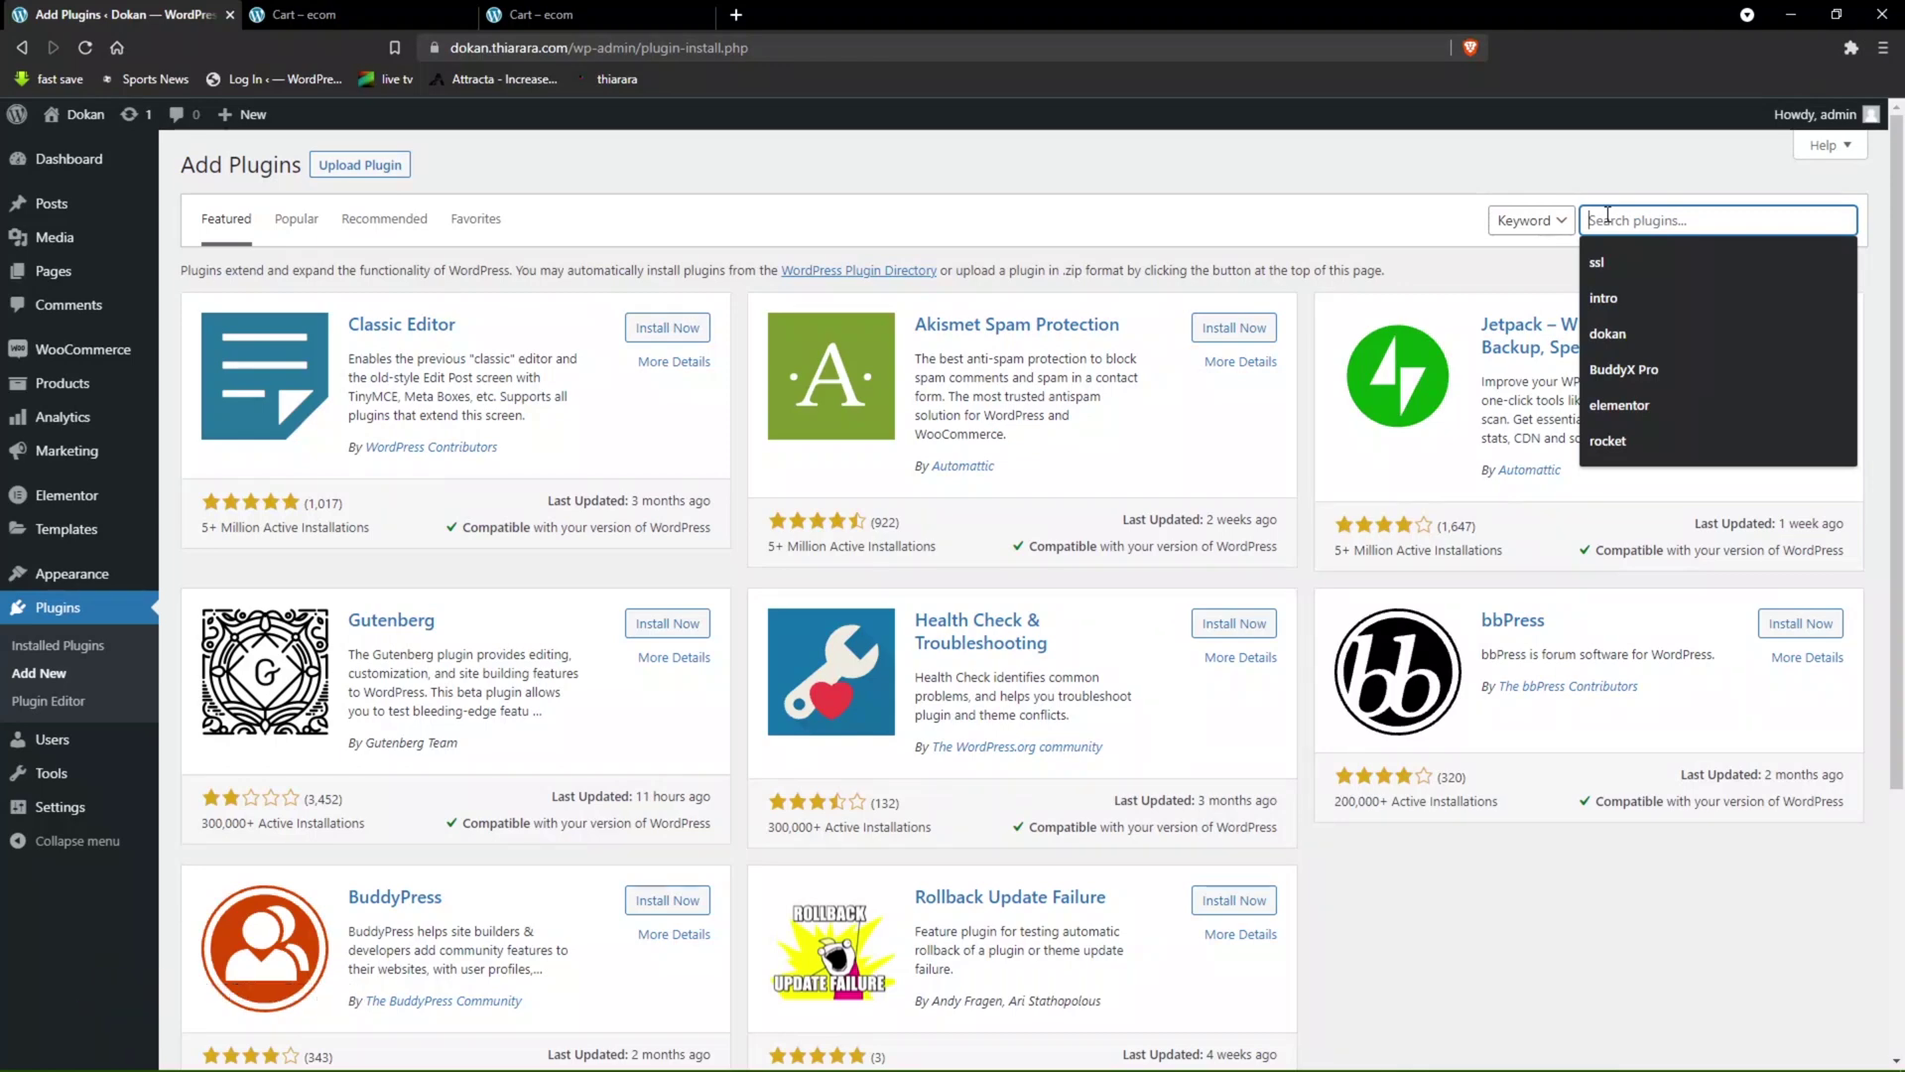
{"action": "type", "text": "varia"}
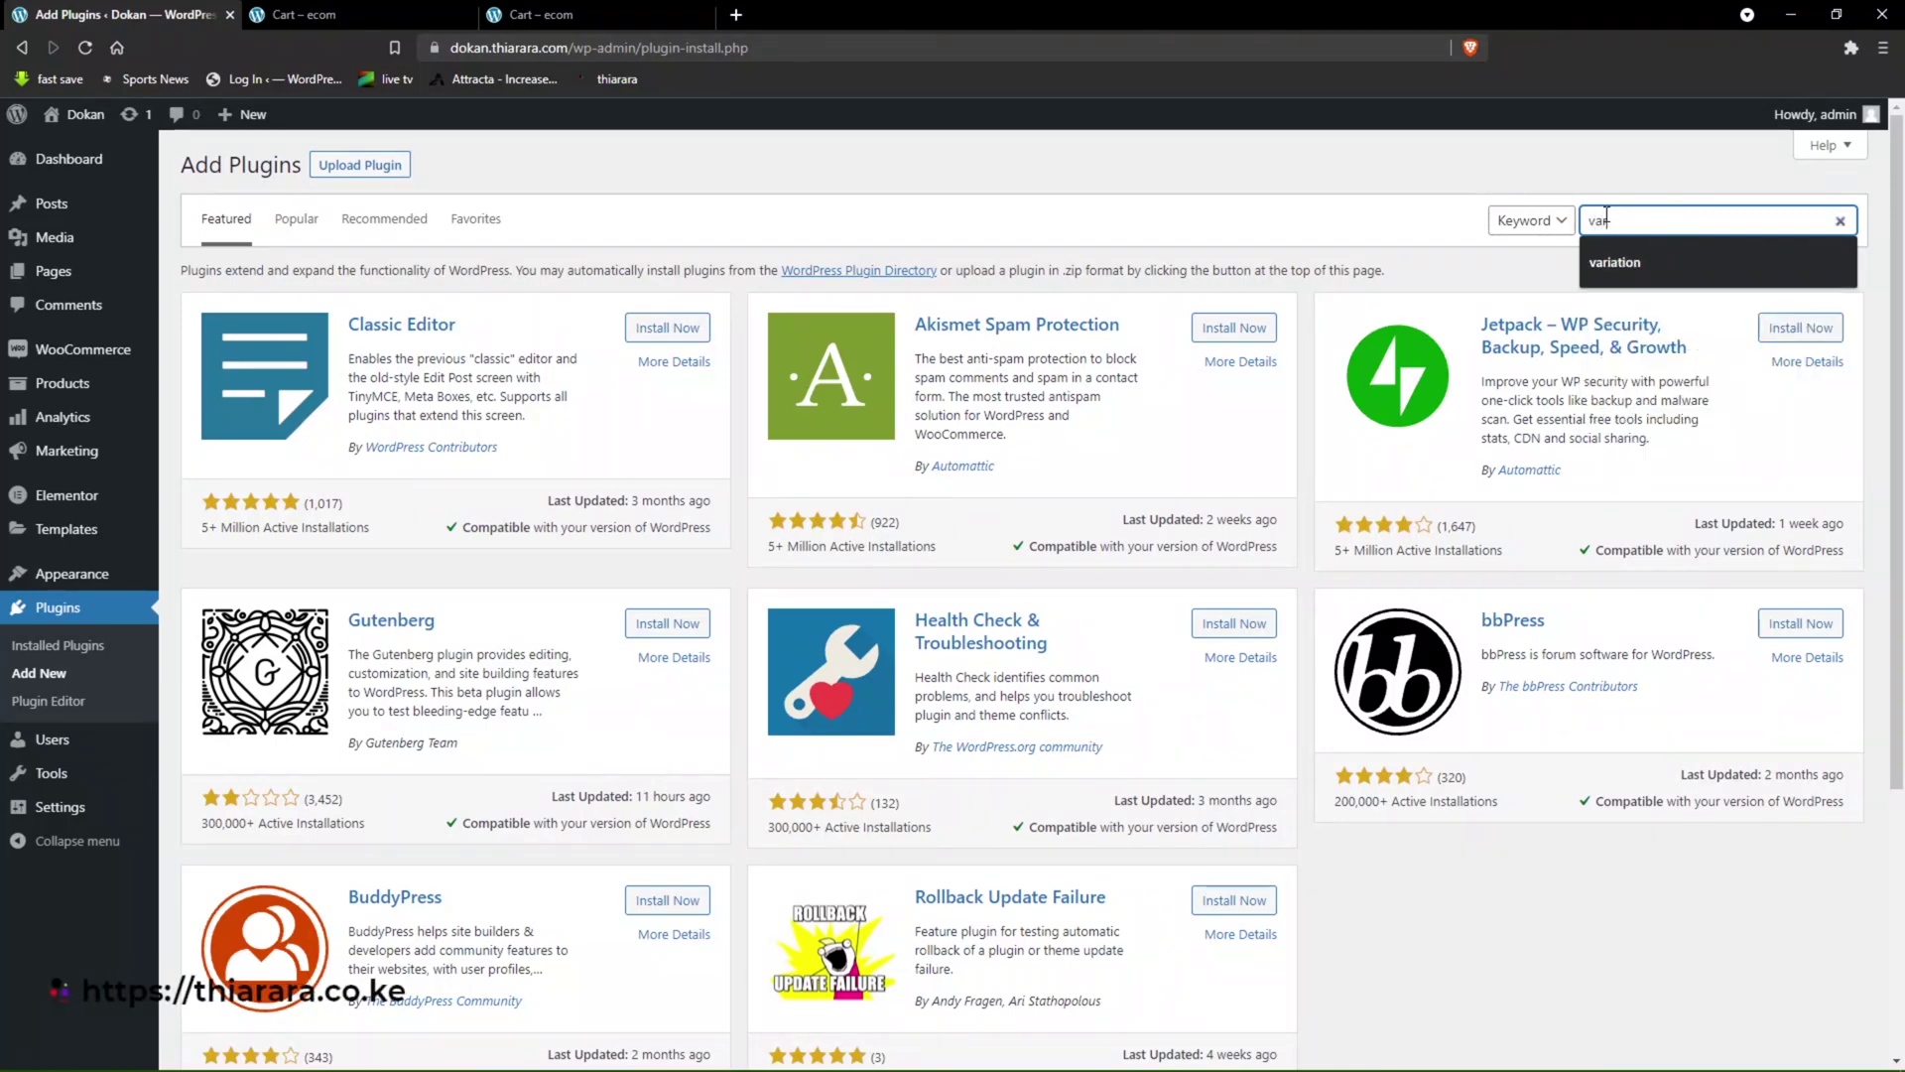
{"action": "left_click", "coordinate": [1615, 262]}
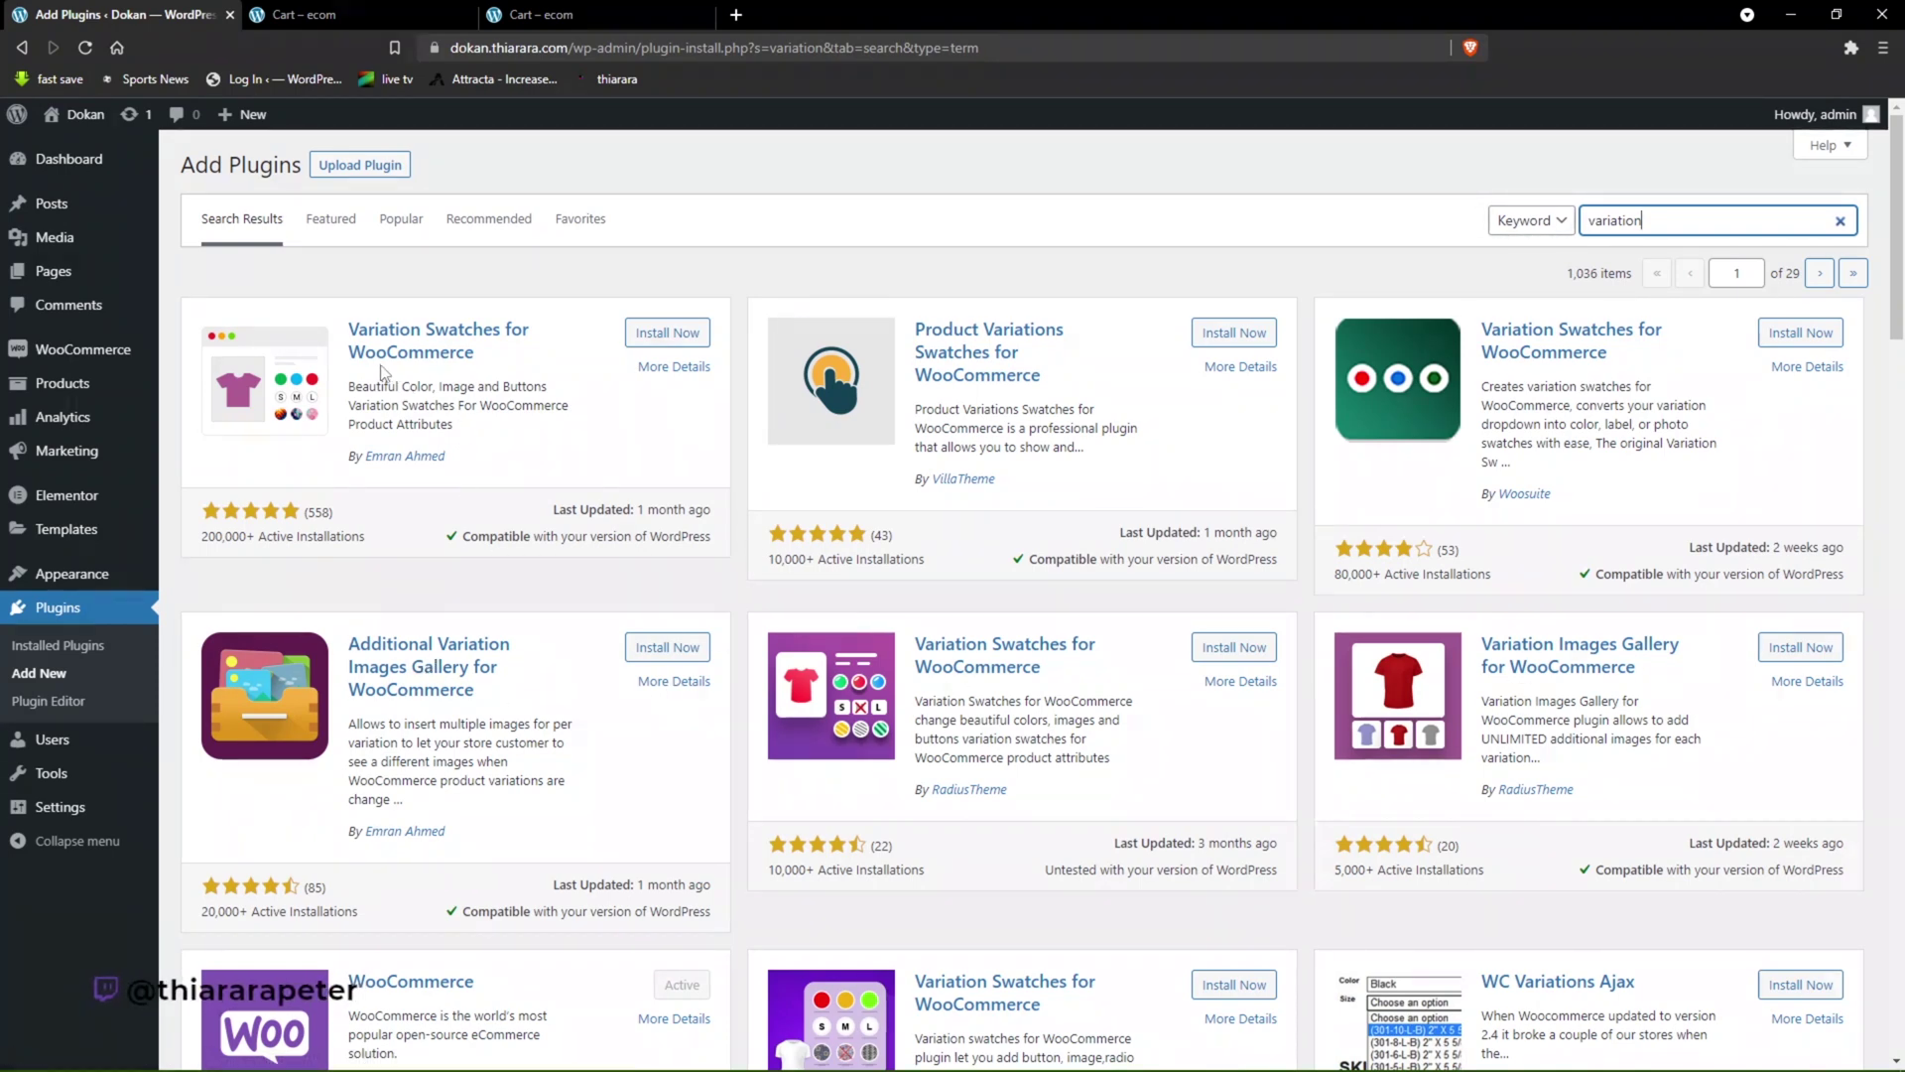
- Review and install the Variation Swatches for WooCommerce plugin that has 200,000+ active installations
{"action": "left_click_drag", "start_coordinate": [356, 329], "coordinate": [438, 354]}
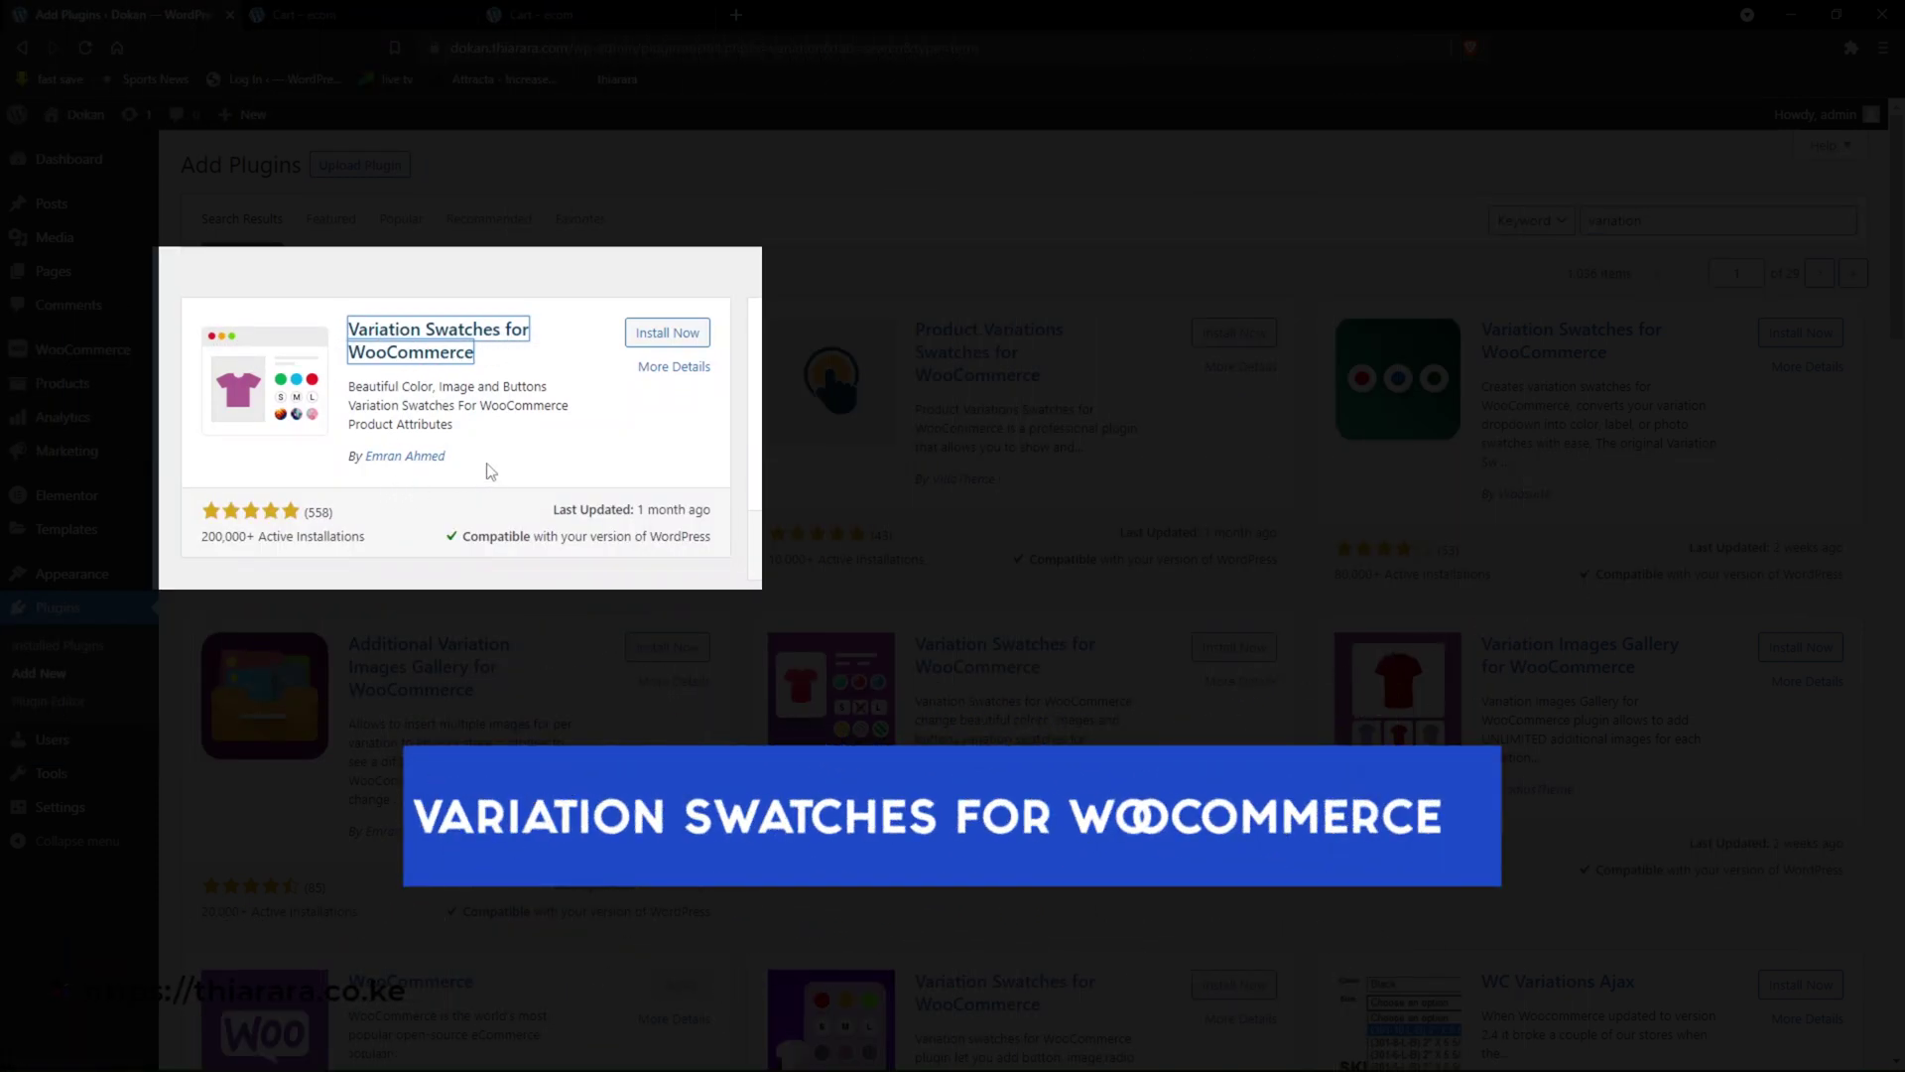
{"action": "left_click_drag", "start_coordinate": [487, 464], "coordinate": [410, 467]}
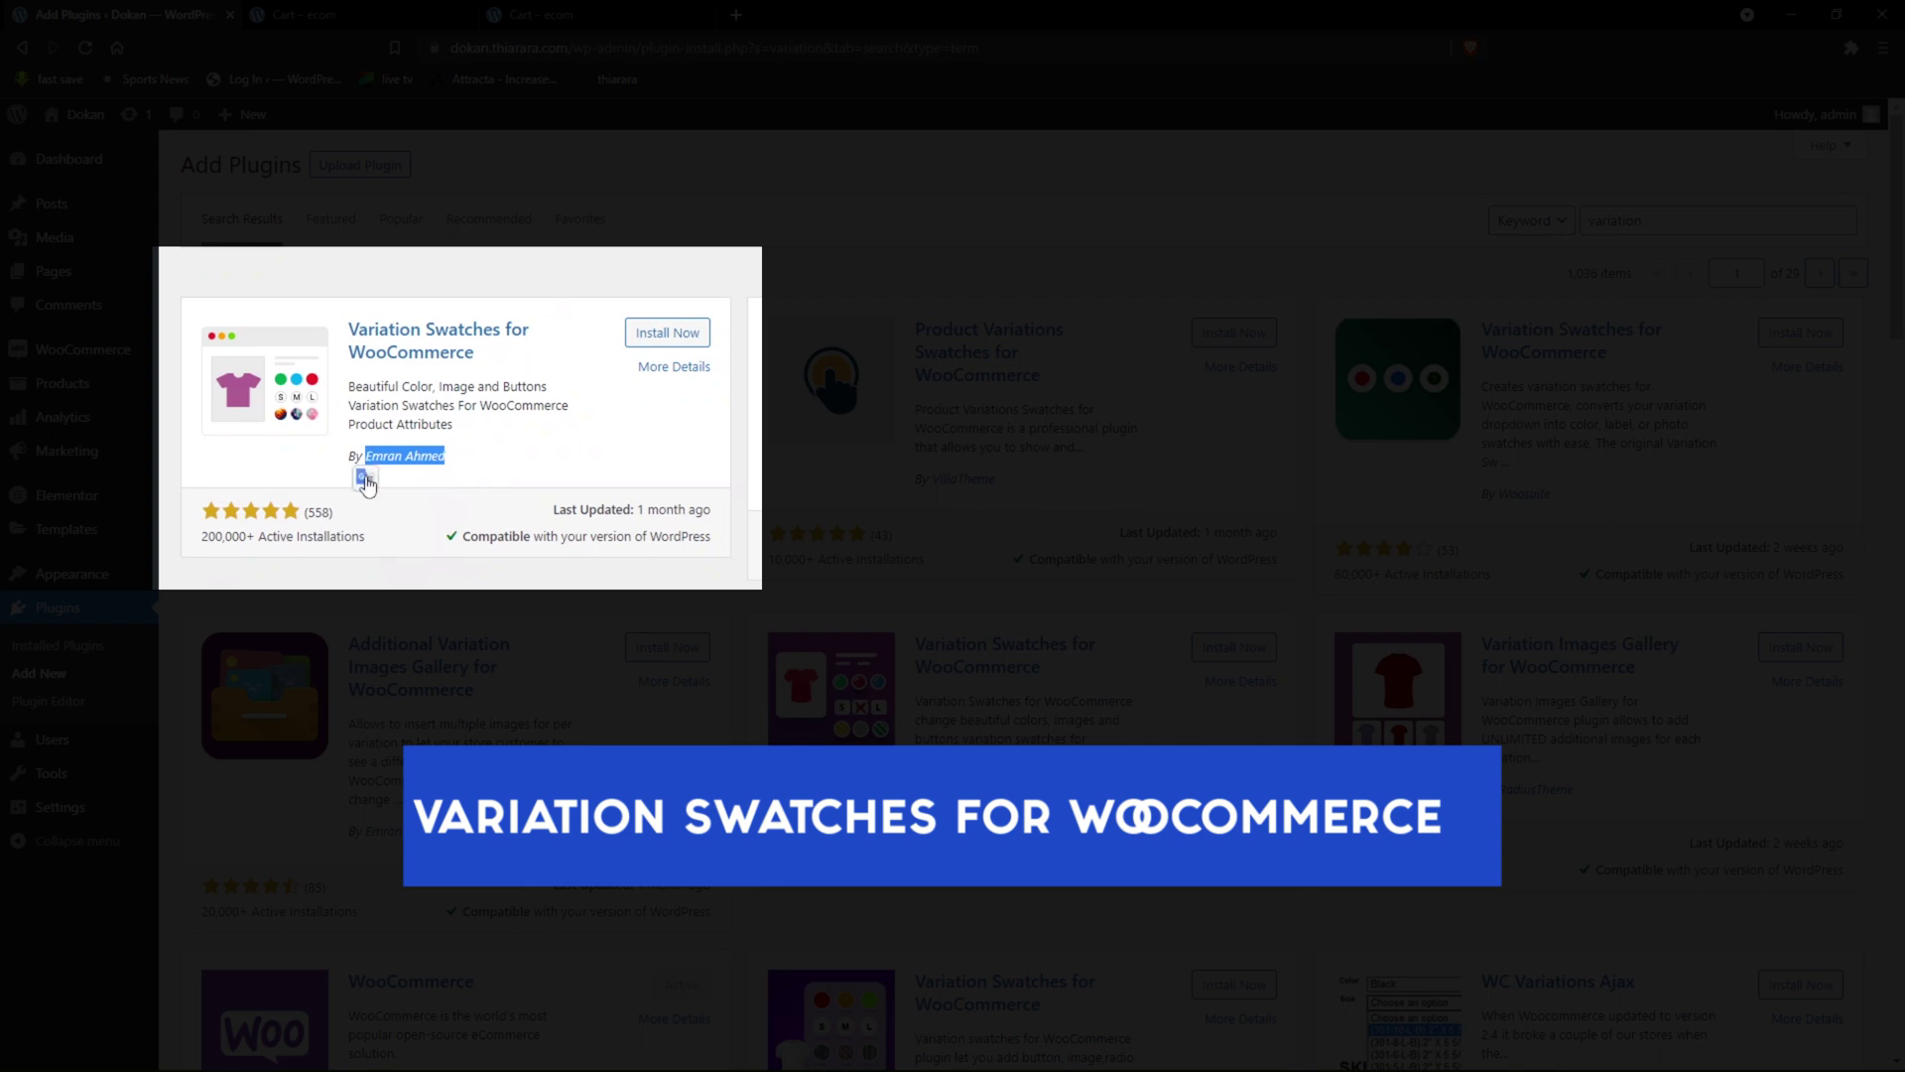
{"action": "left_click_drag", "start_coordinate": [199, 506], "coordinate": [215, 536]}
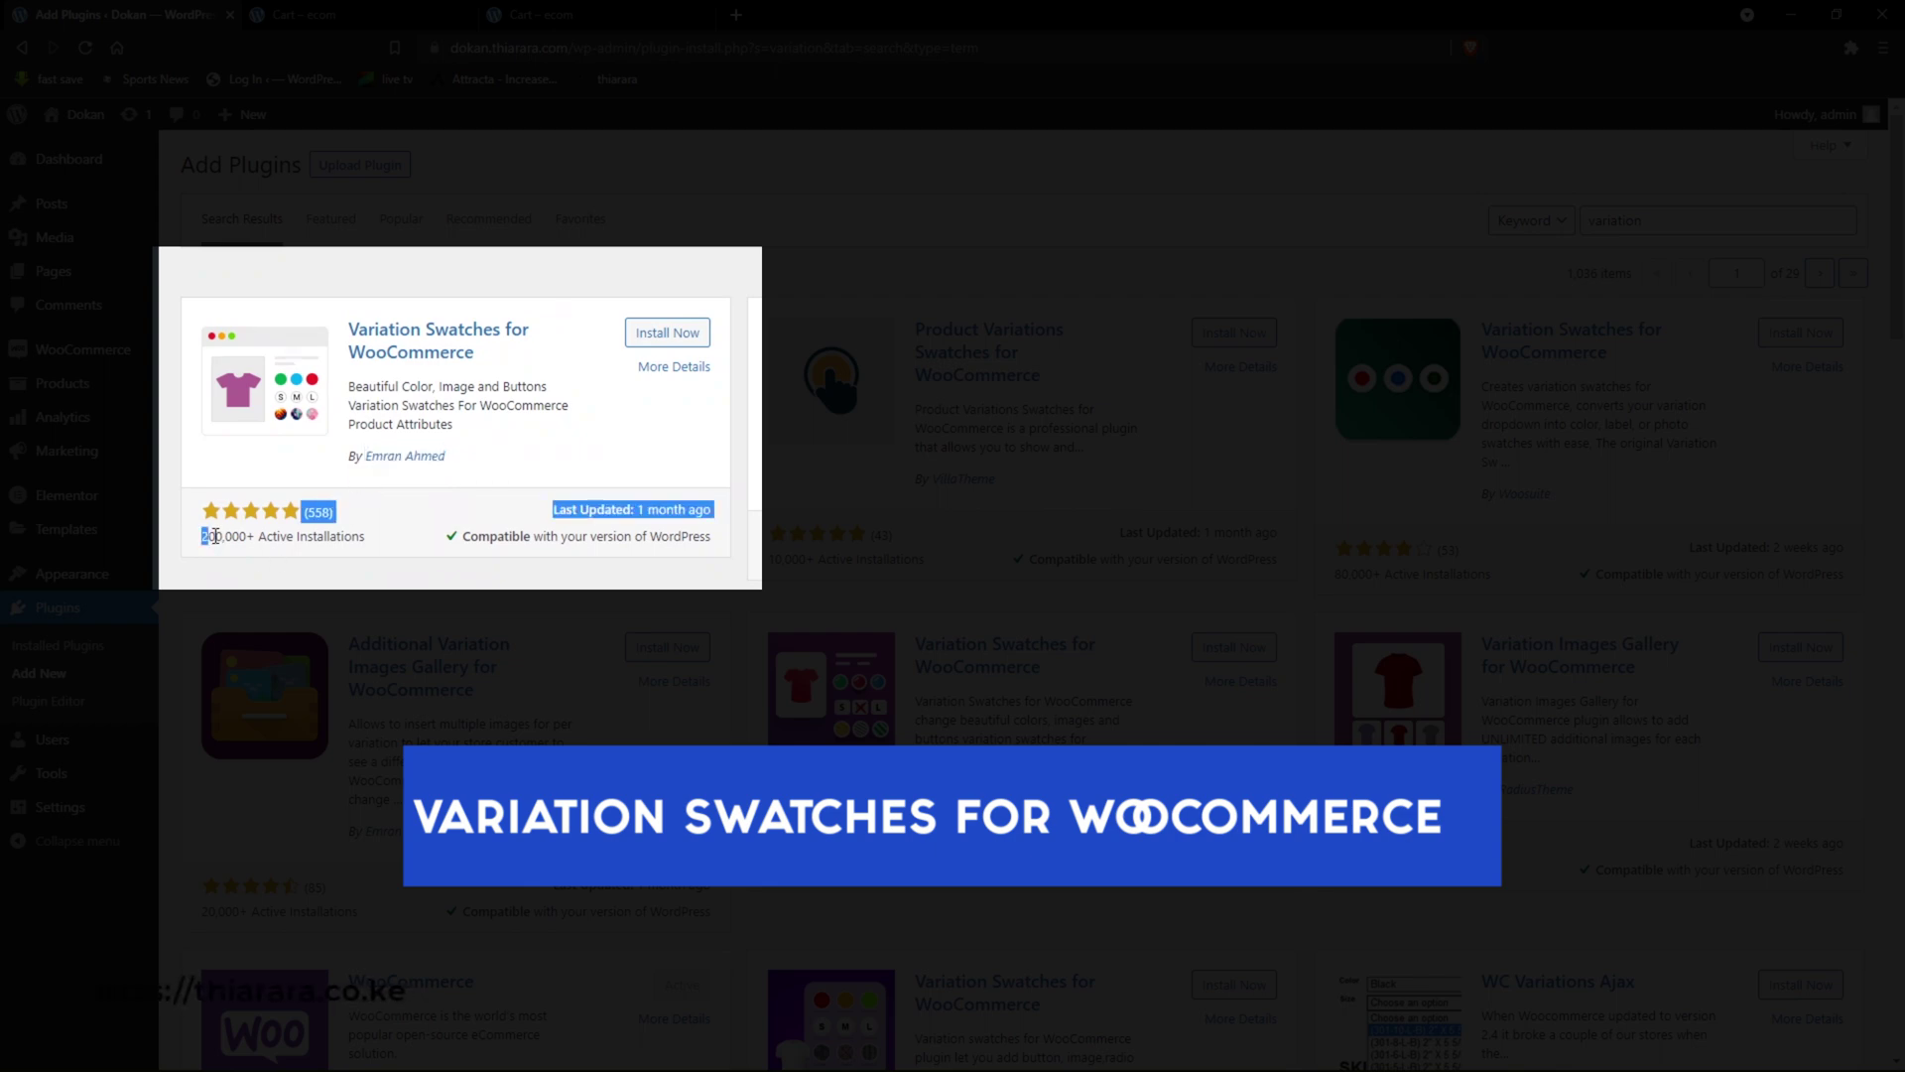
{"action": "left_click", "coordinate": [353, 526]}
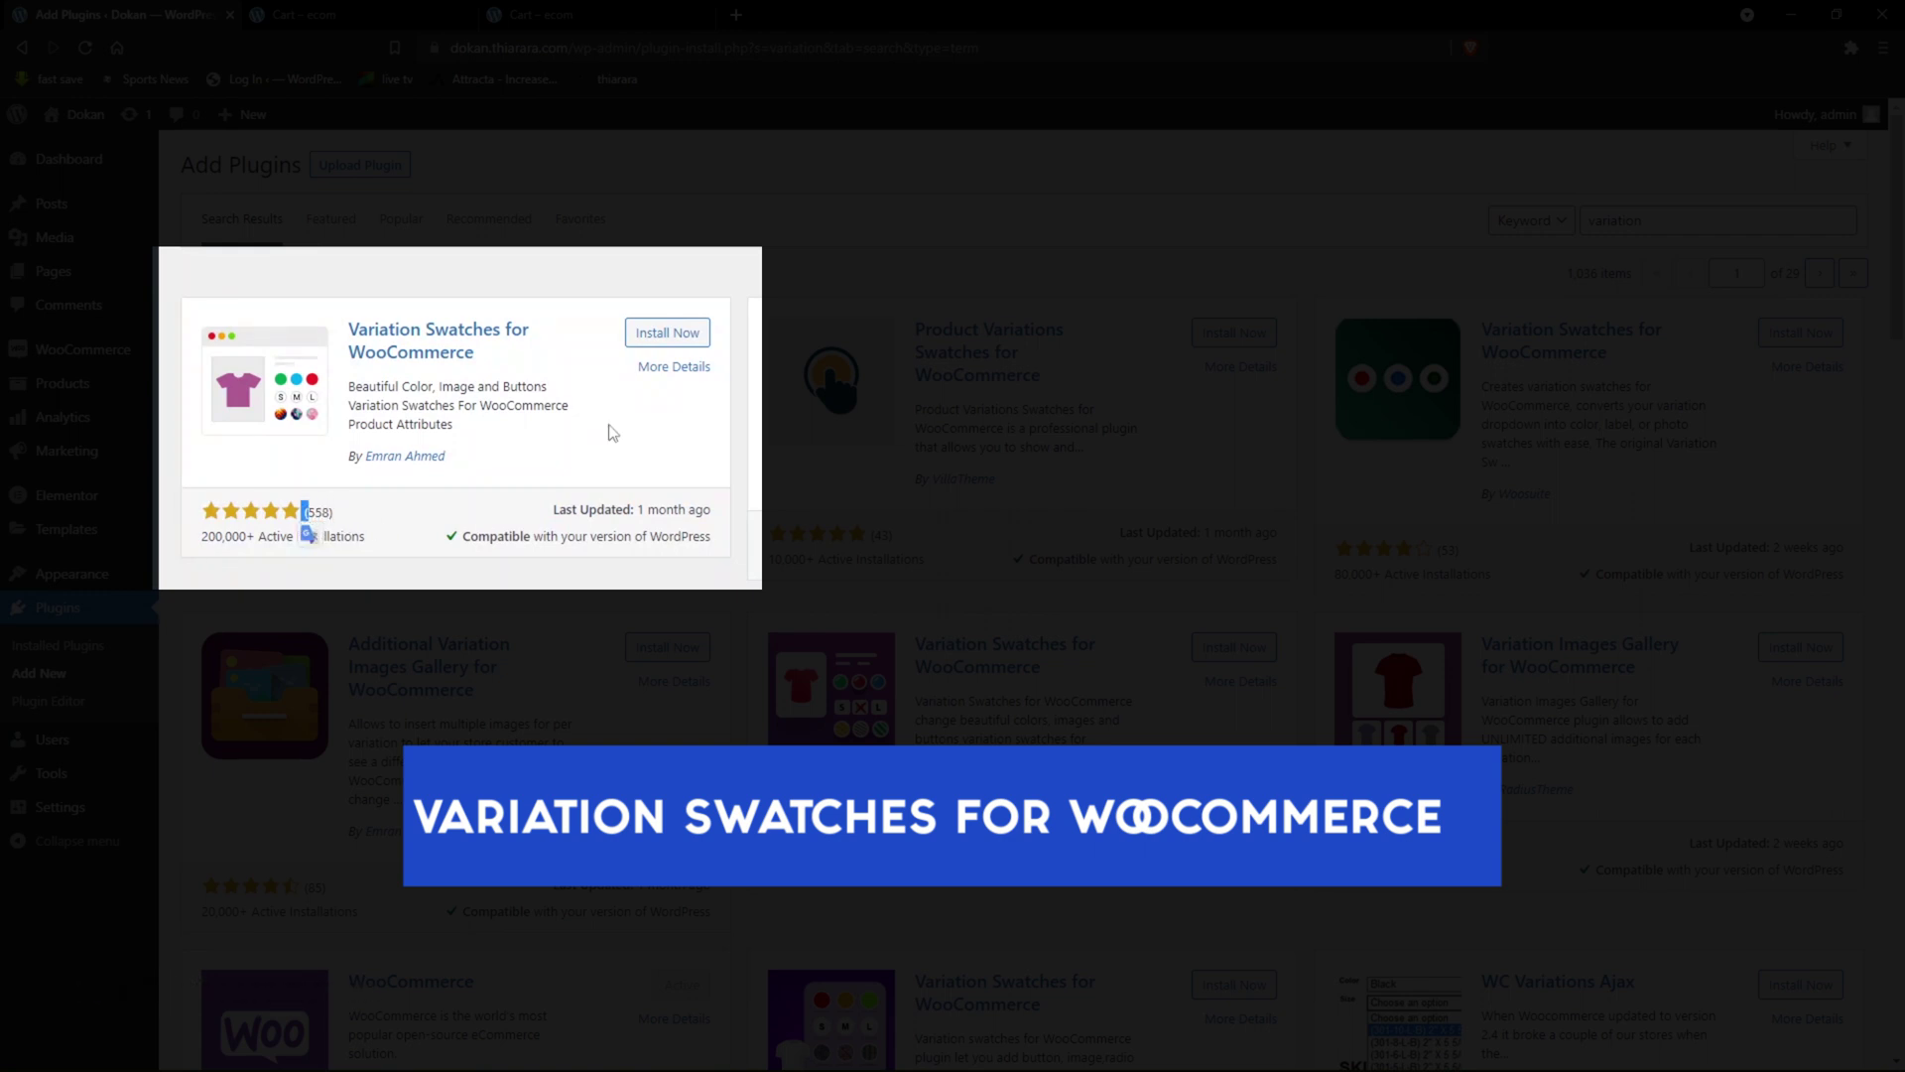
{"action": "left_click", "coordinate": [658, 334]}
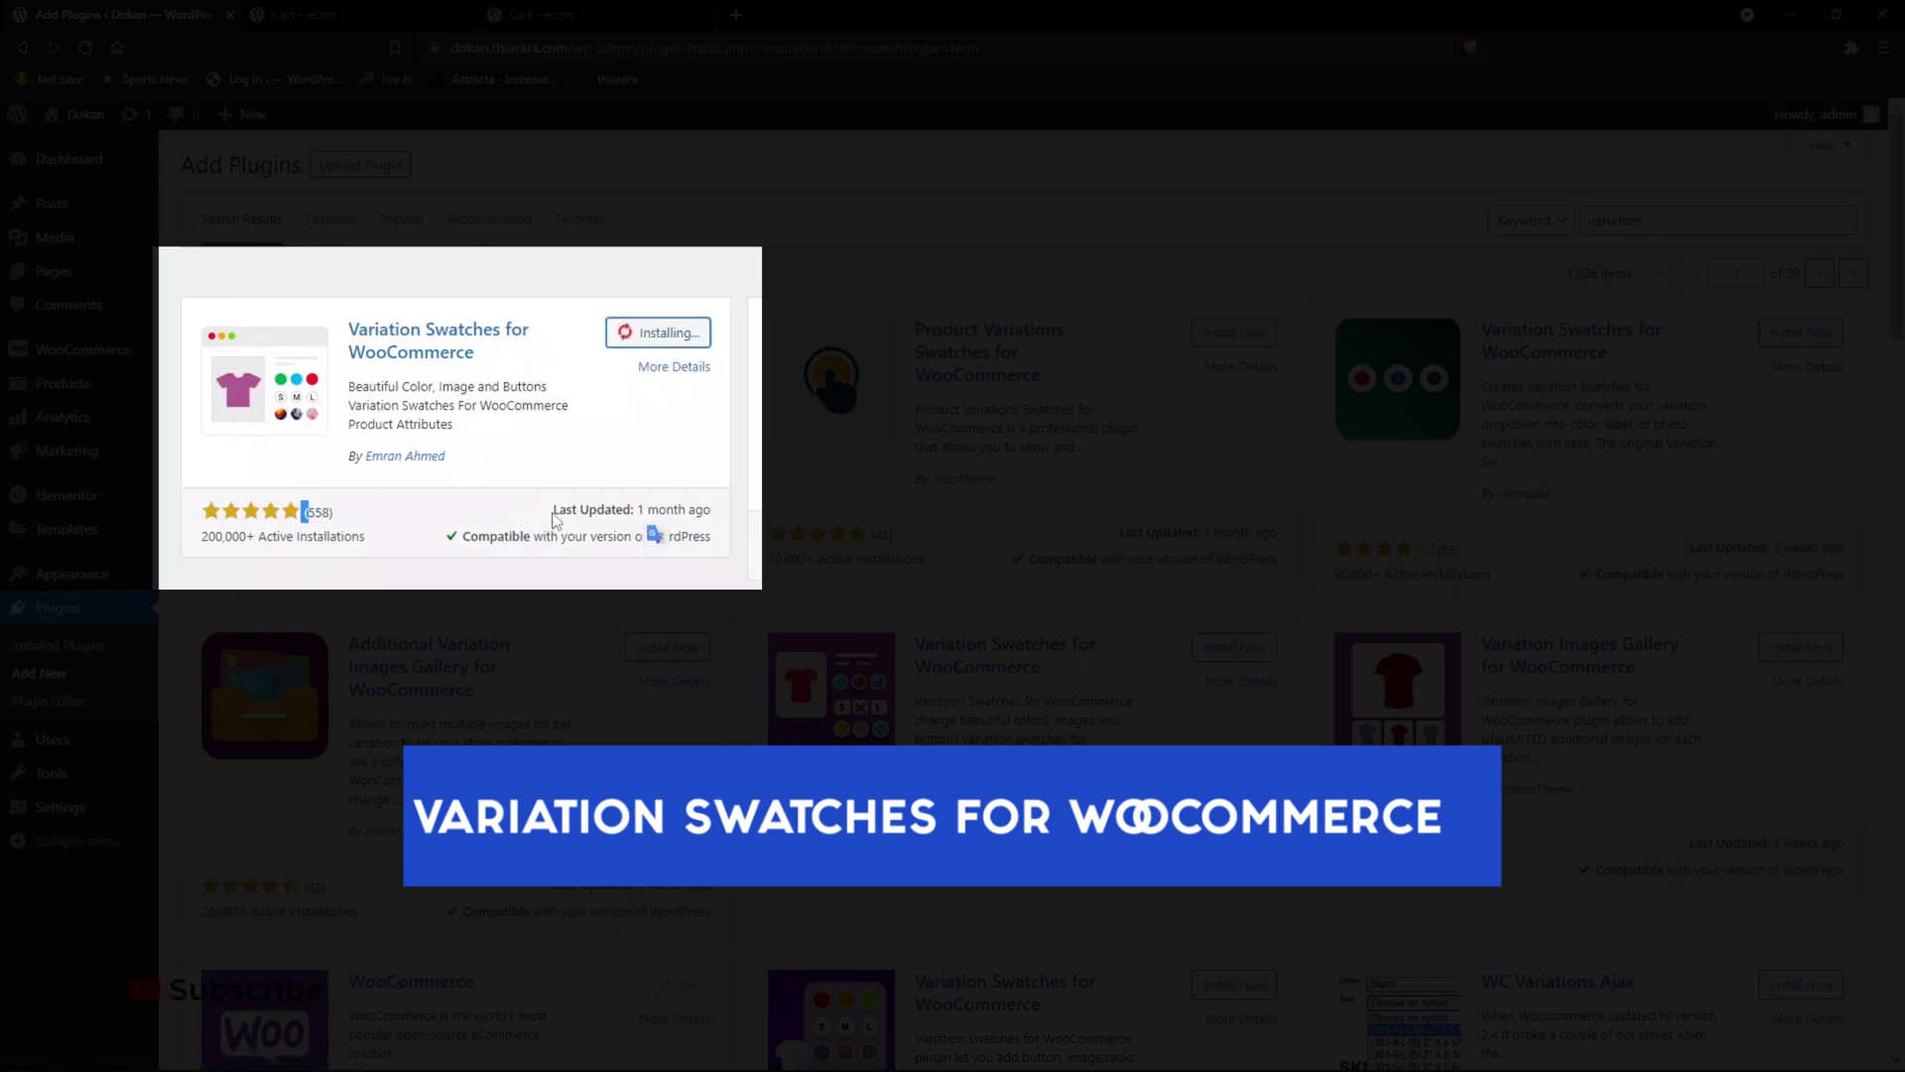
{"action": "left_click_drag", "start_coordinate": [567, 510], "coordinate": [694, 513]}
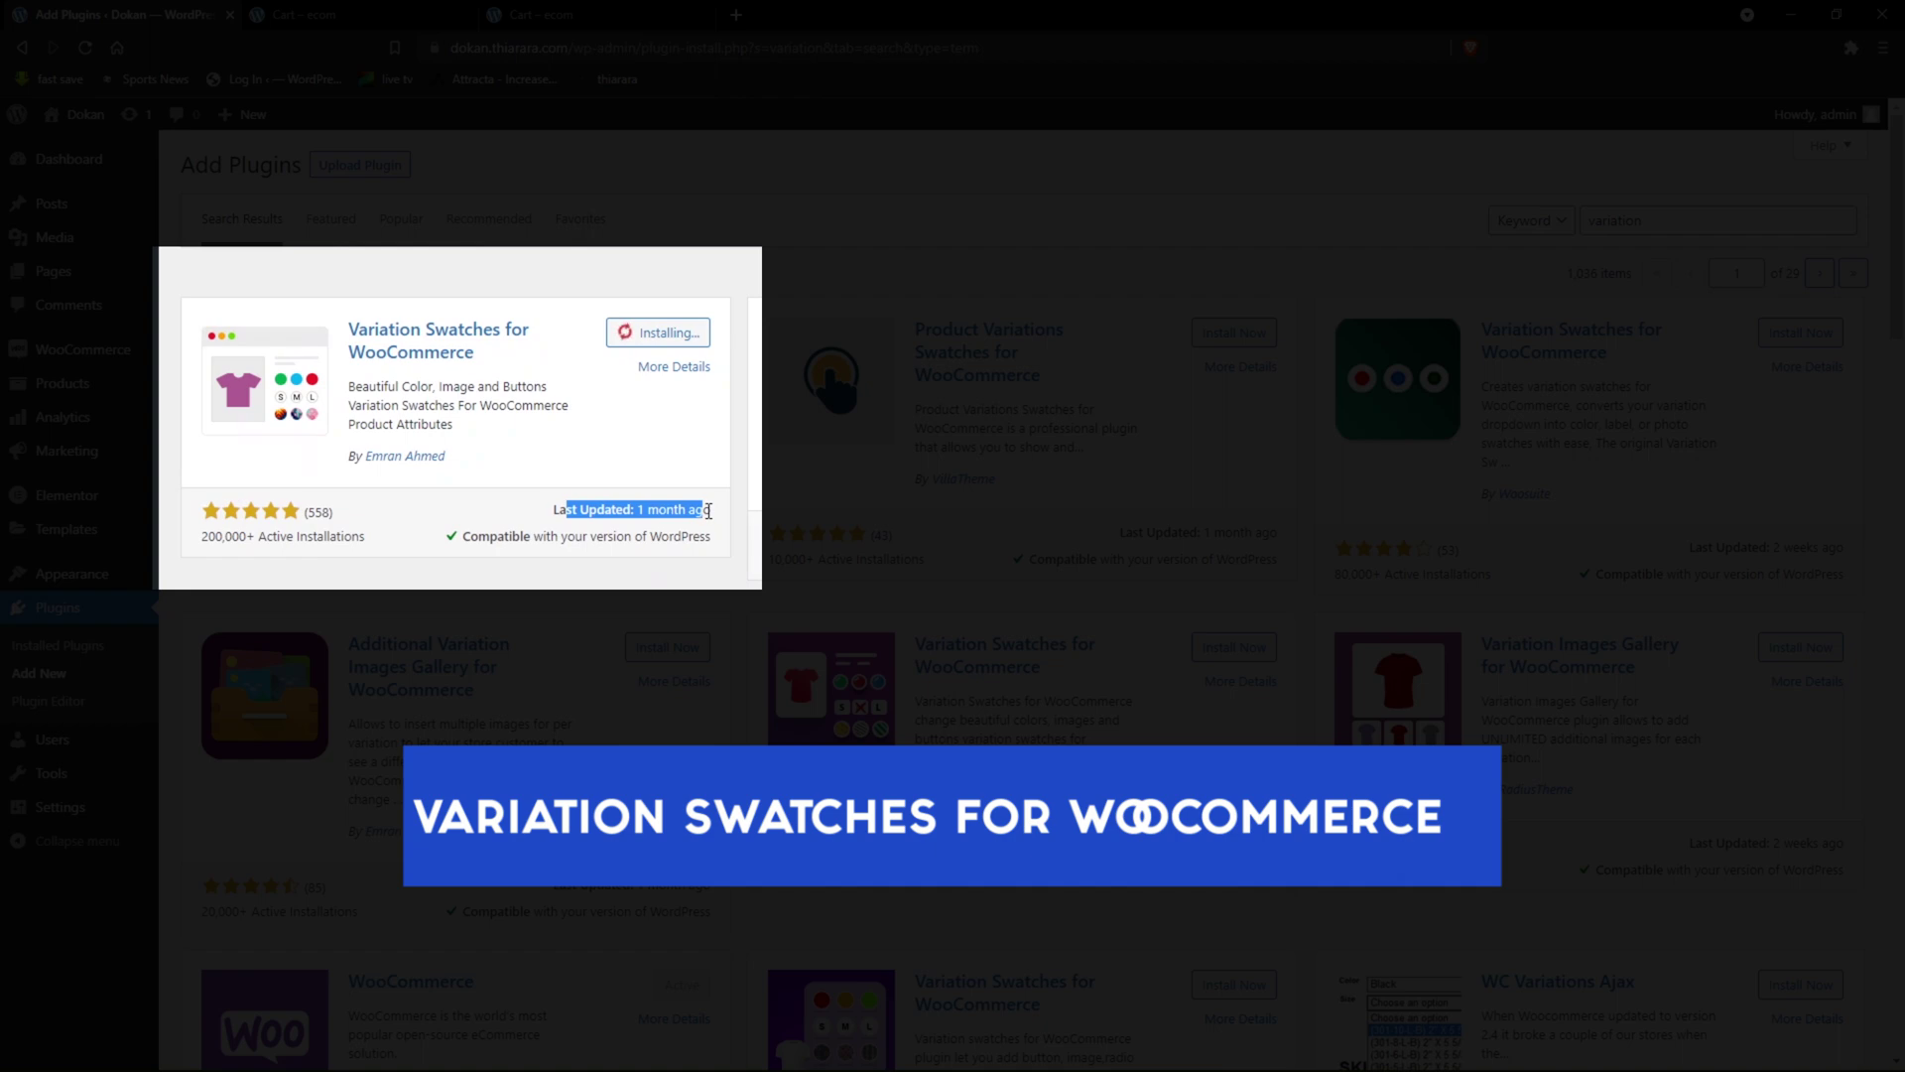
- Check the compatibility note of the installed Variation Swatches for WooCommerce plugin and activate the plugin
{"action": "left_click_drag", "start_coordinate": [465, 536], "coordinate": [520, 542]}
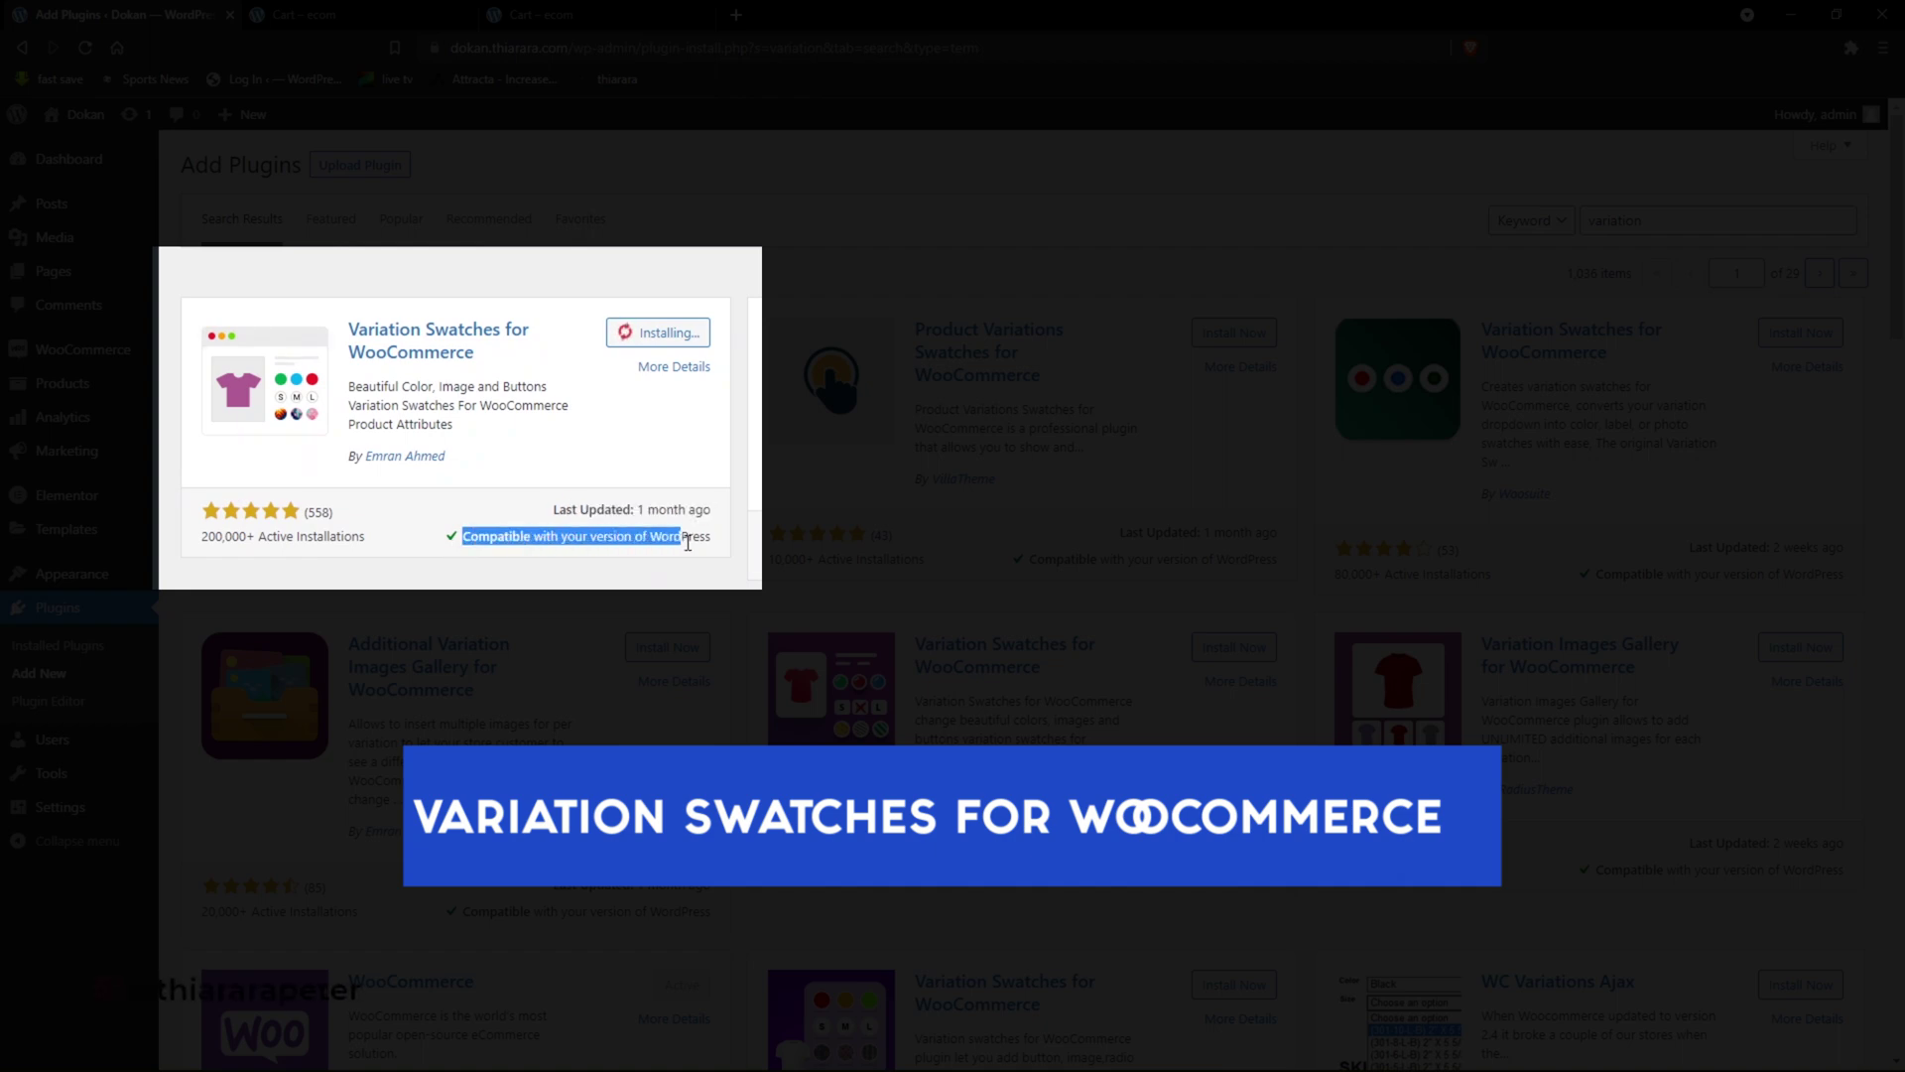
{"action": "left_click_drag", "start_coordinate": [687, 542], "coordinate": [637, 541]}
{"action": "left_click", "coordinate": [724, 536]}
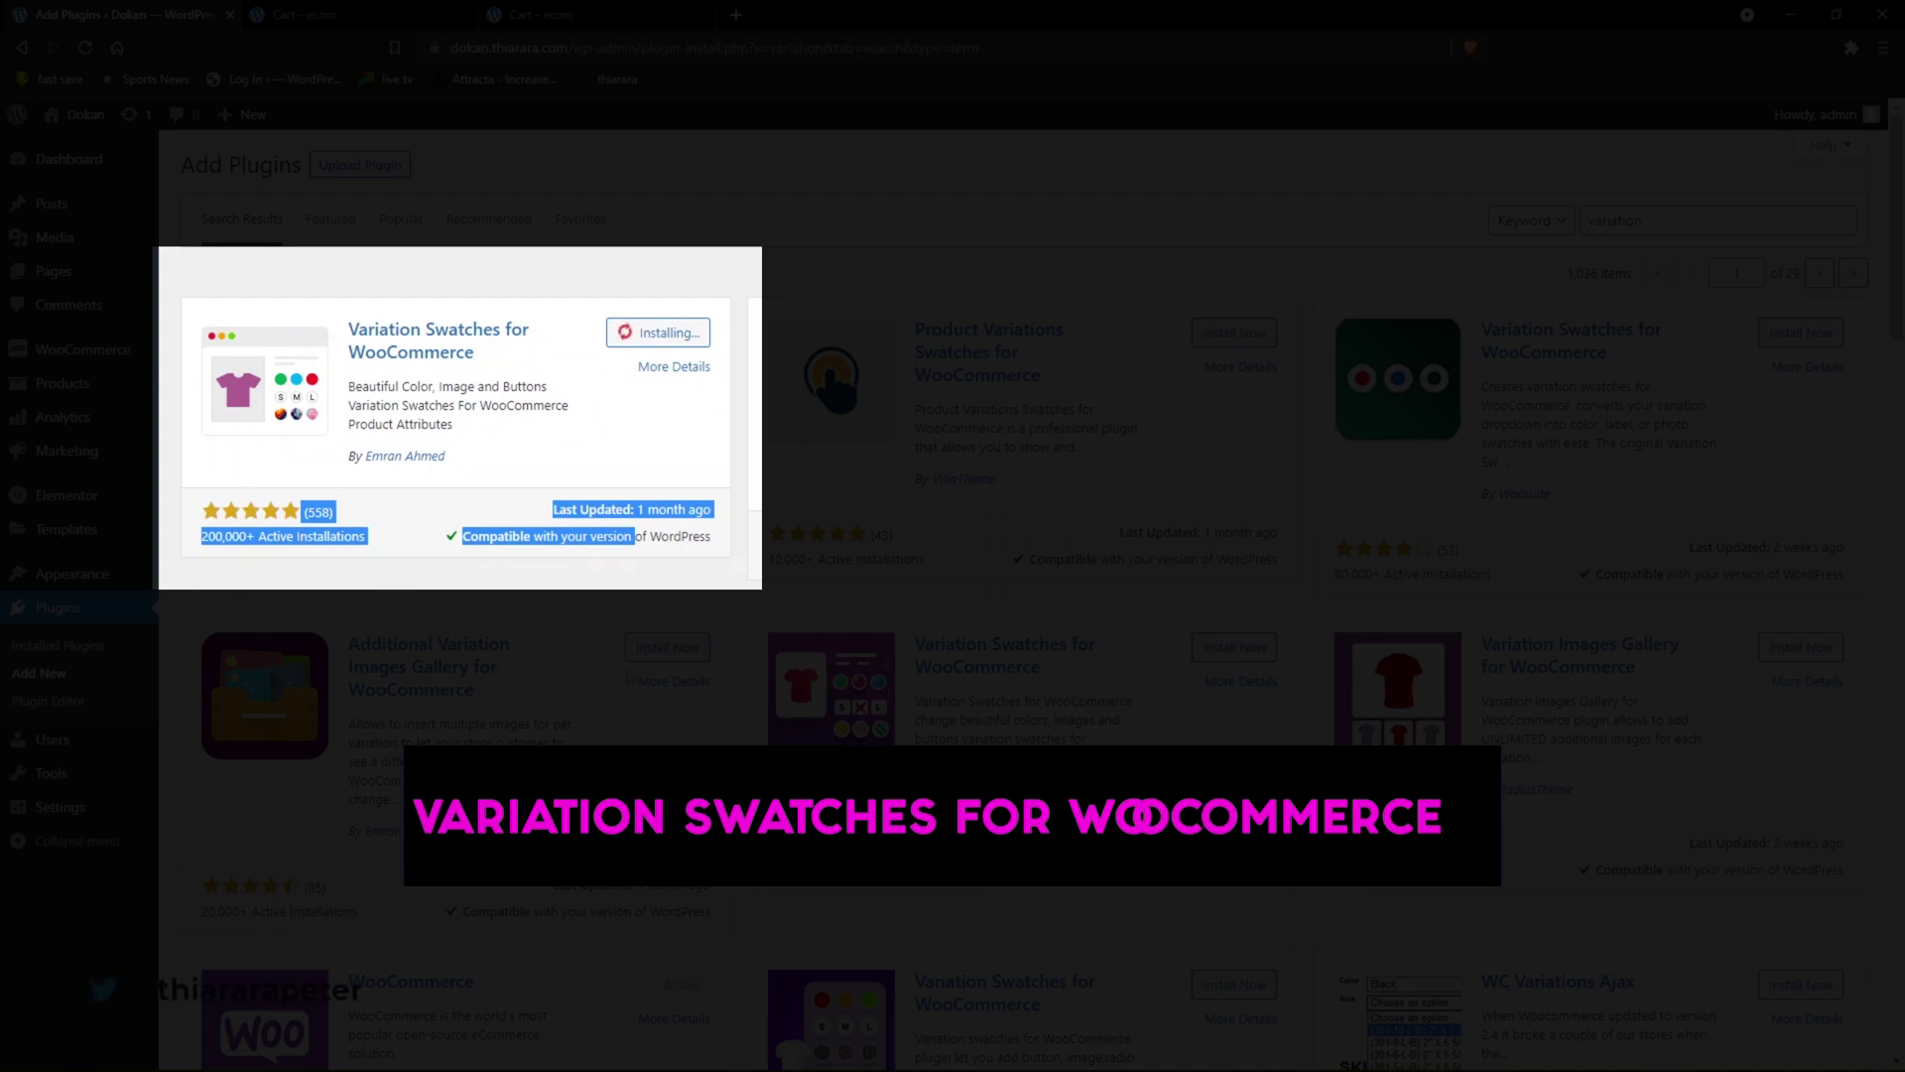
{"action": "left_click", "coordinate": [609, 460]}
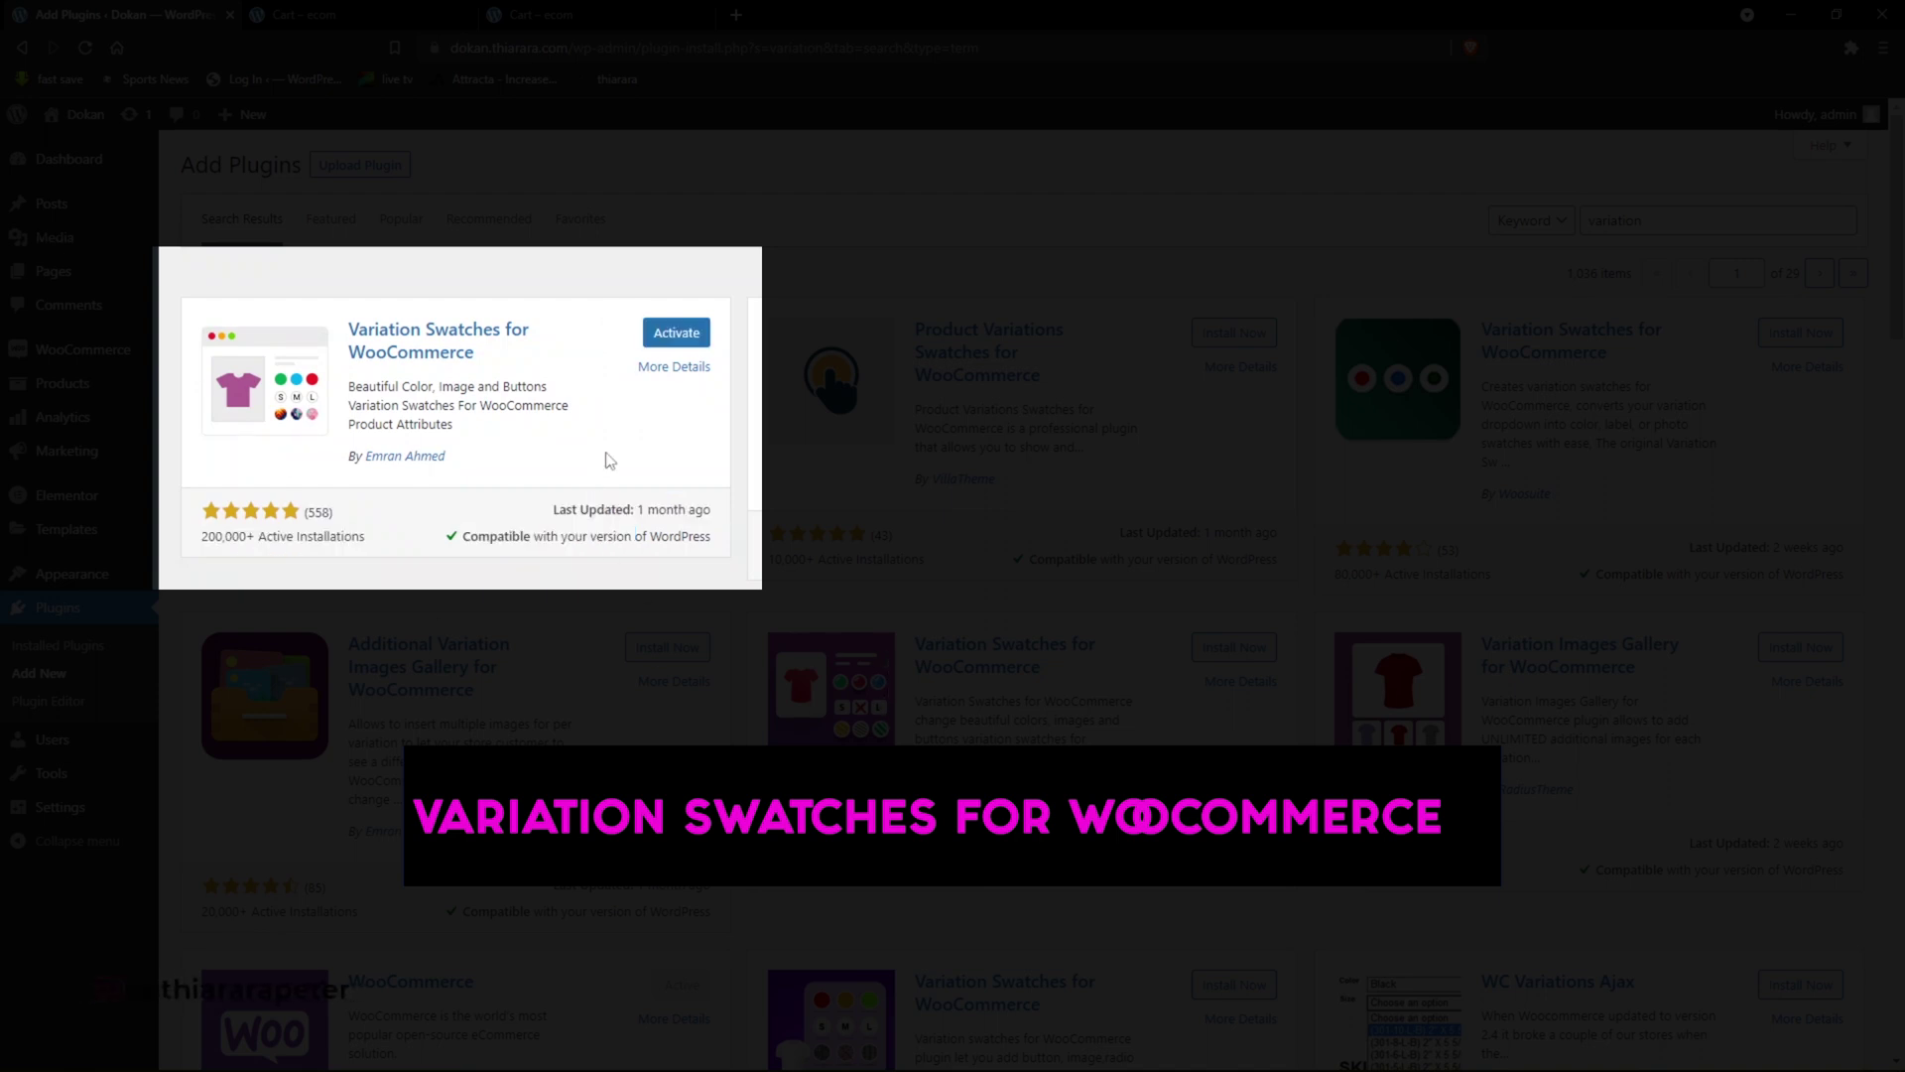
{"action": "left_click", "coordinate": [675, 334]}
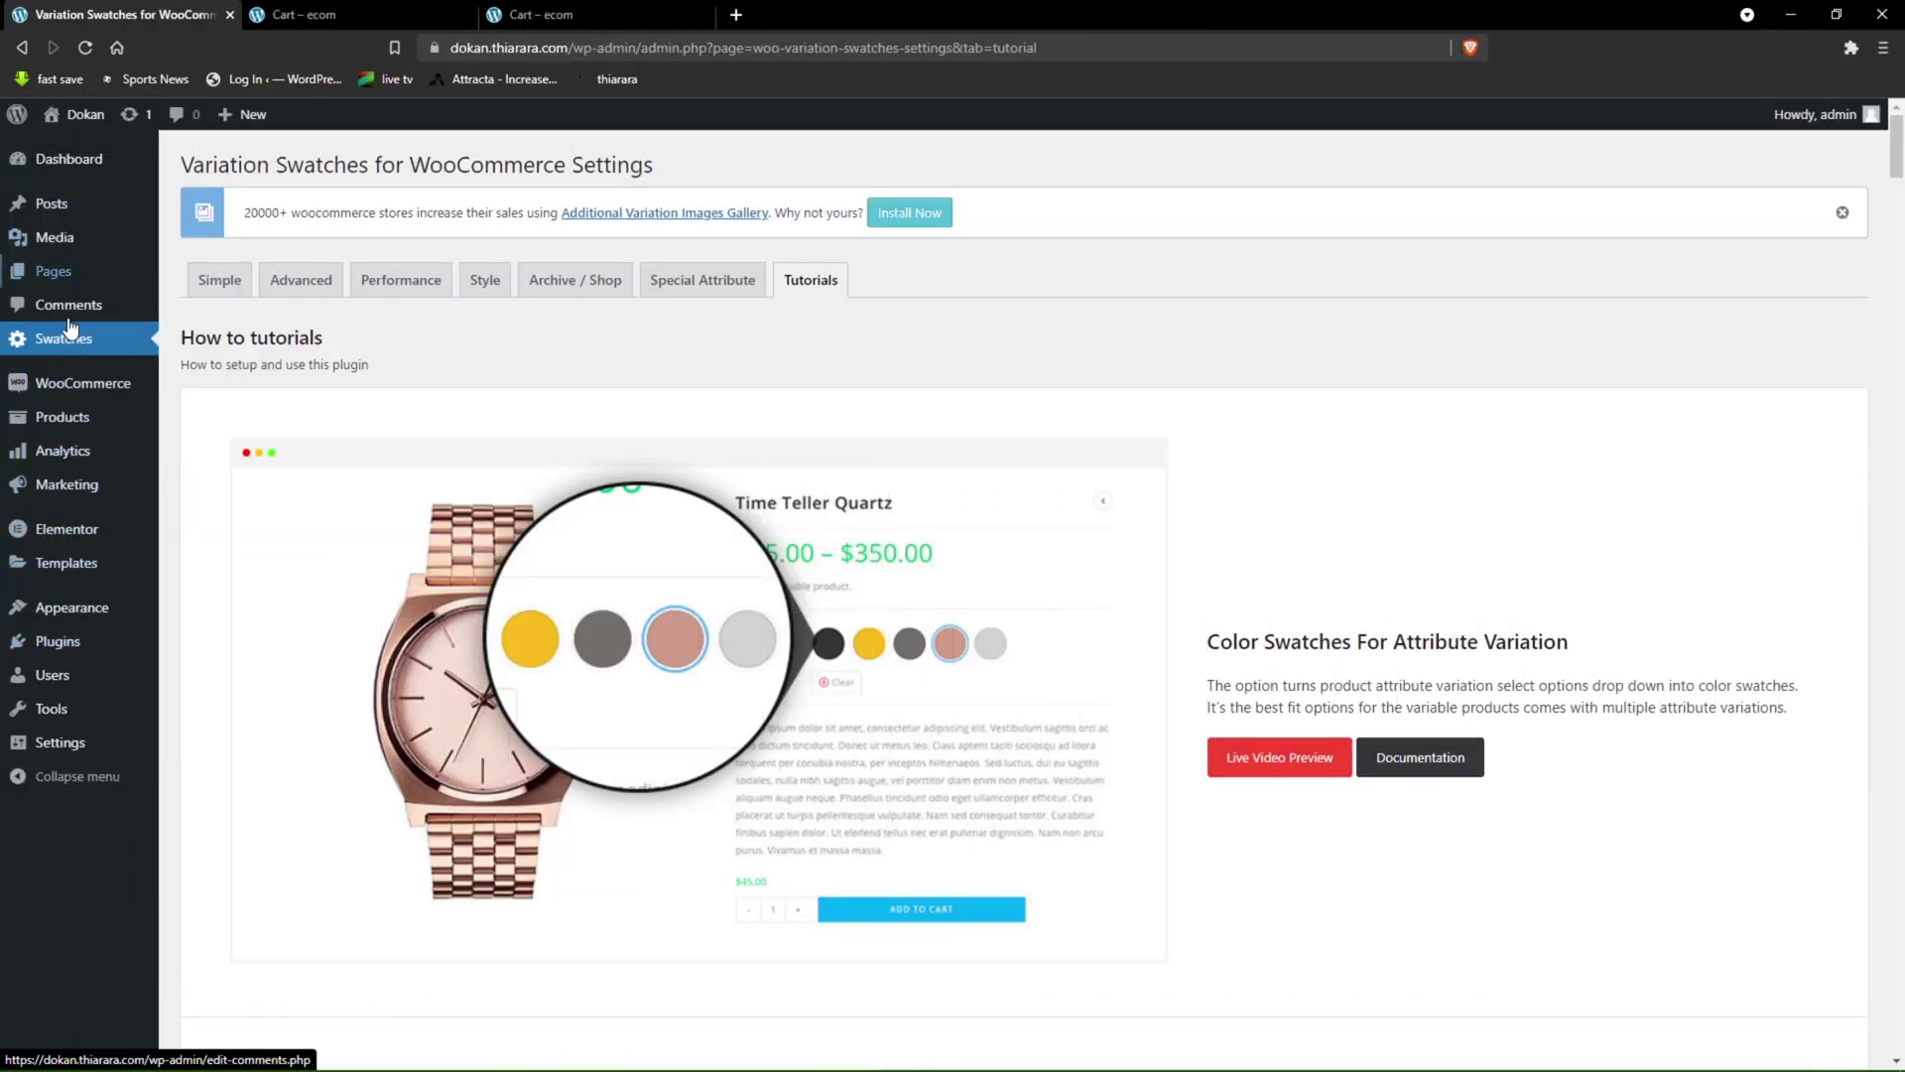
- View the Dokan store's Sport shoe product page from the products list and look through its four gallery images
{"action": "mouse_move", "coordinate": [59, 425]}
{"action": "left_click", "coordinate": [193, 428]}
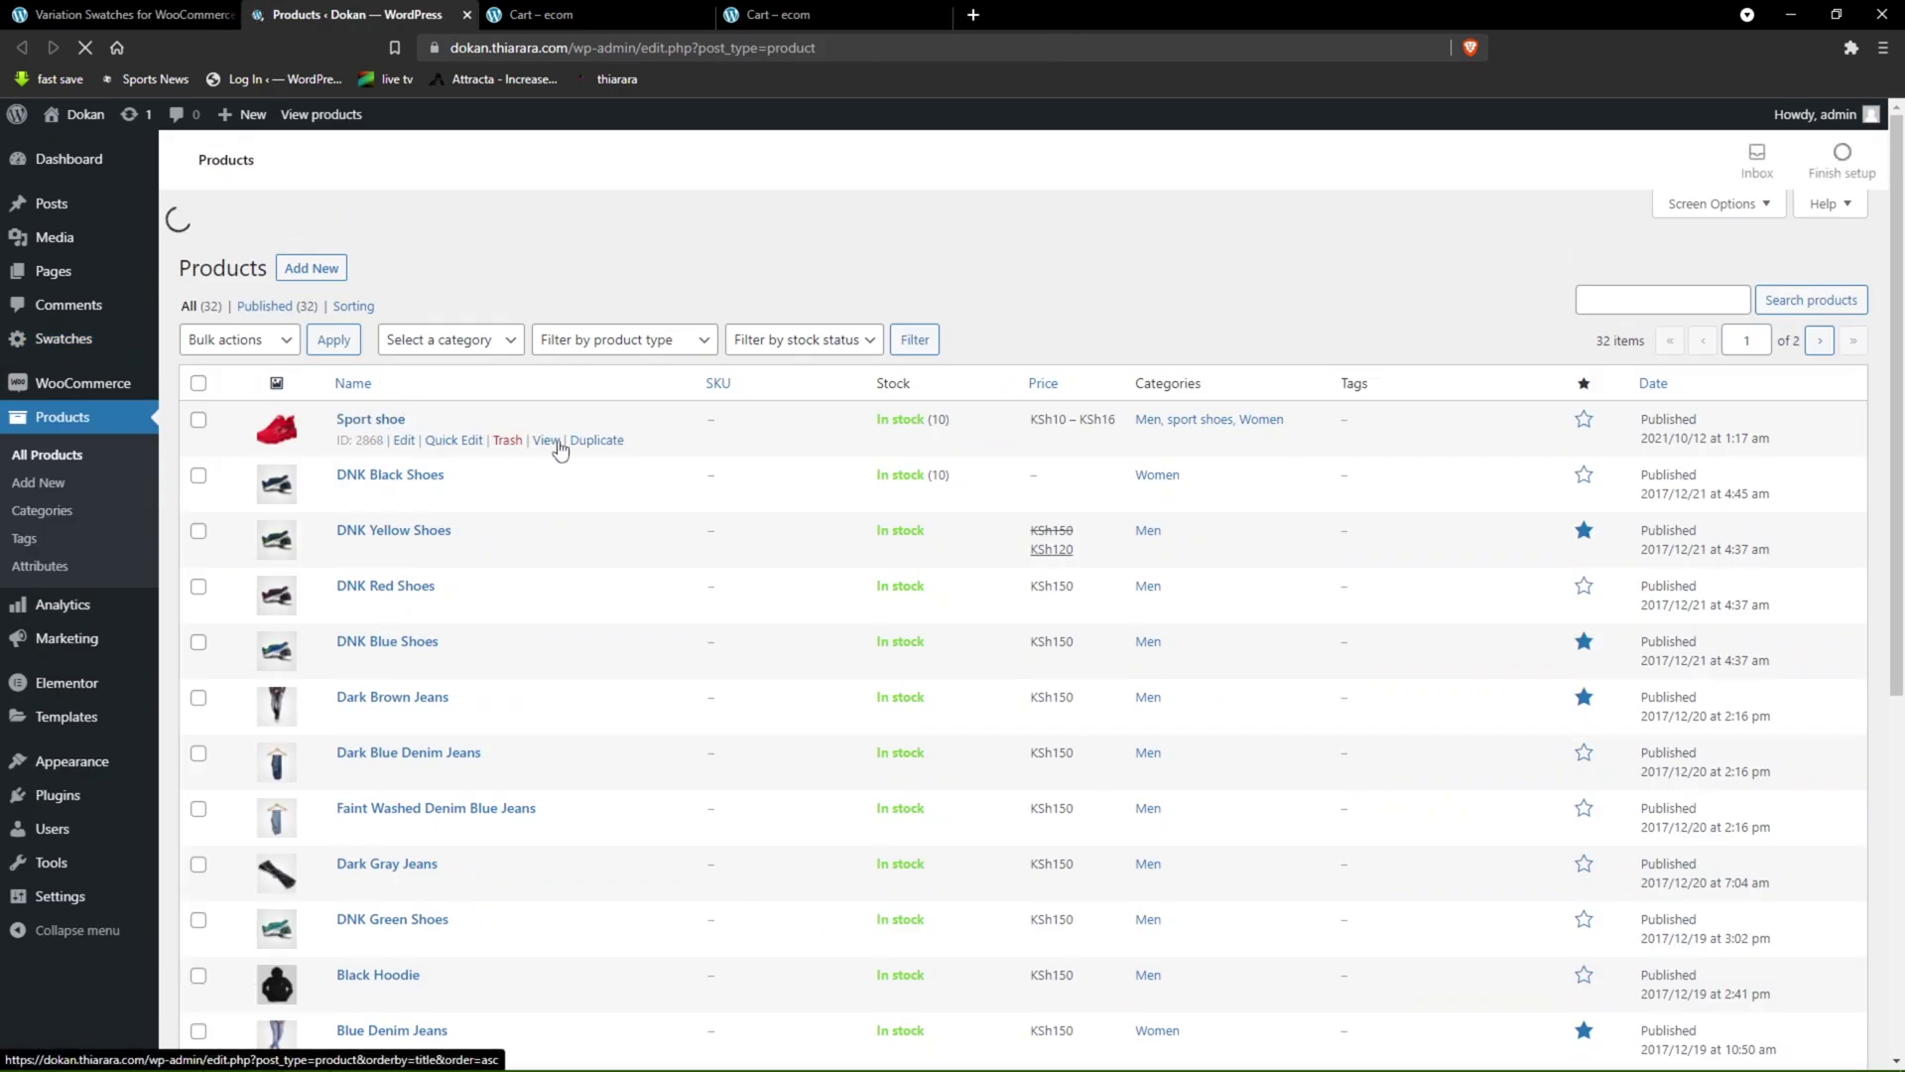
{"action": "left_click", "coordinate": [552, 443]}
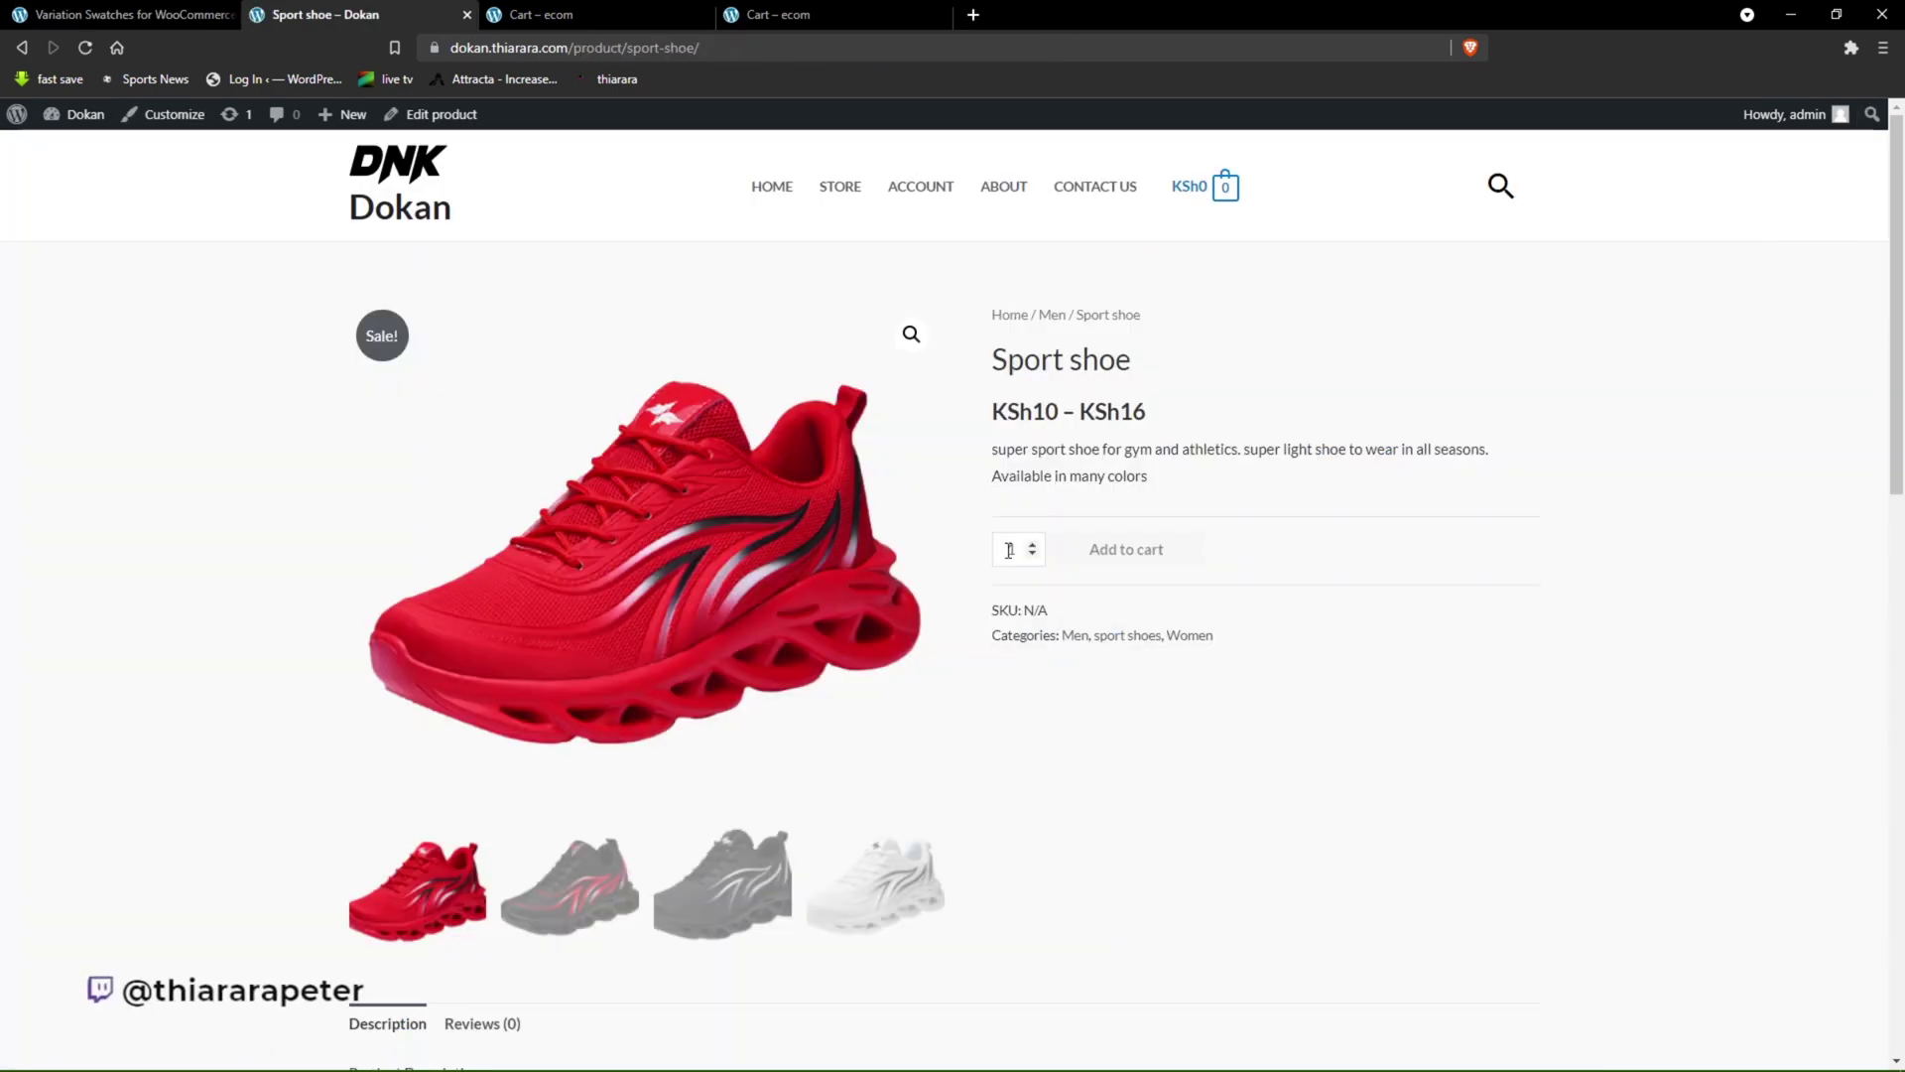
{"action": "left_click", "coordinate": [586, 888]}
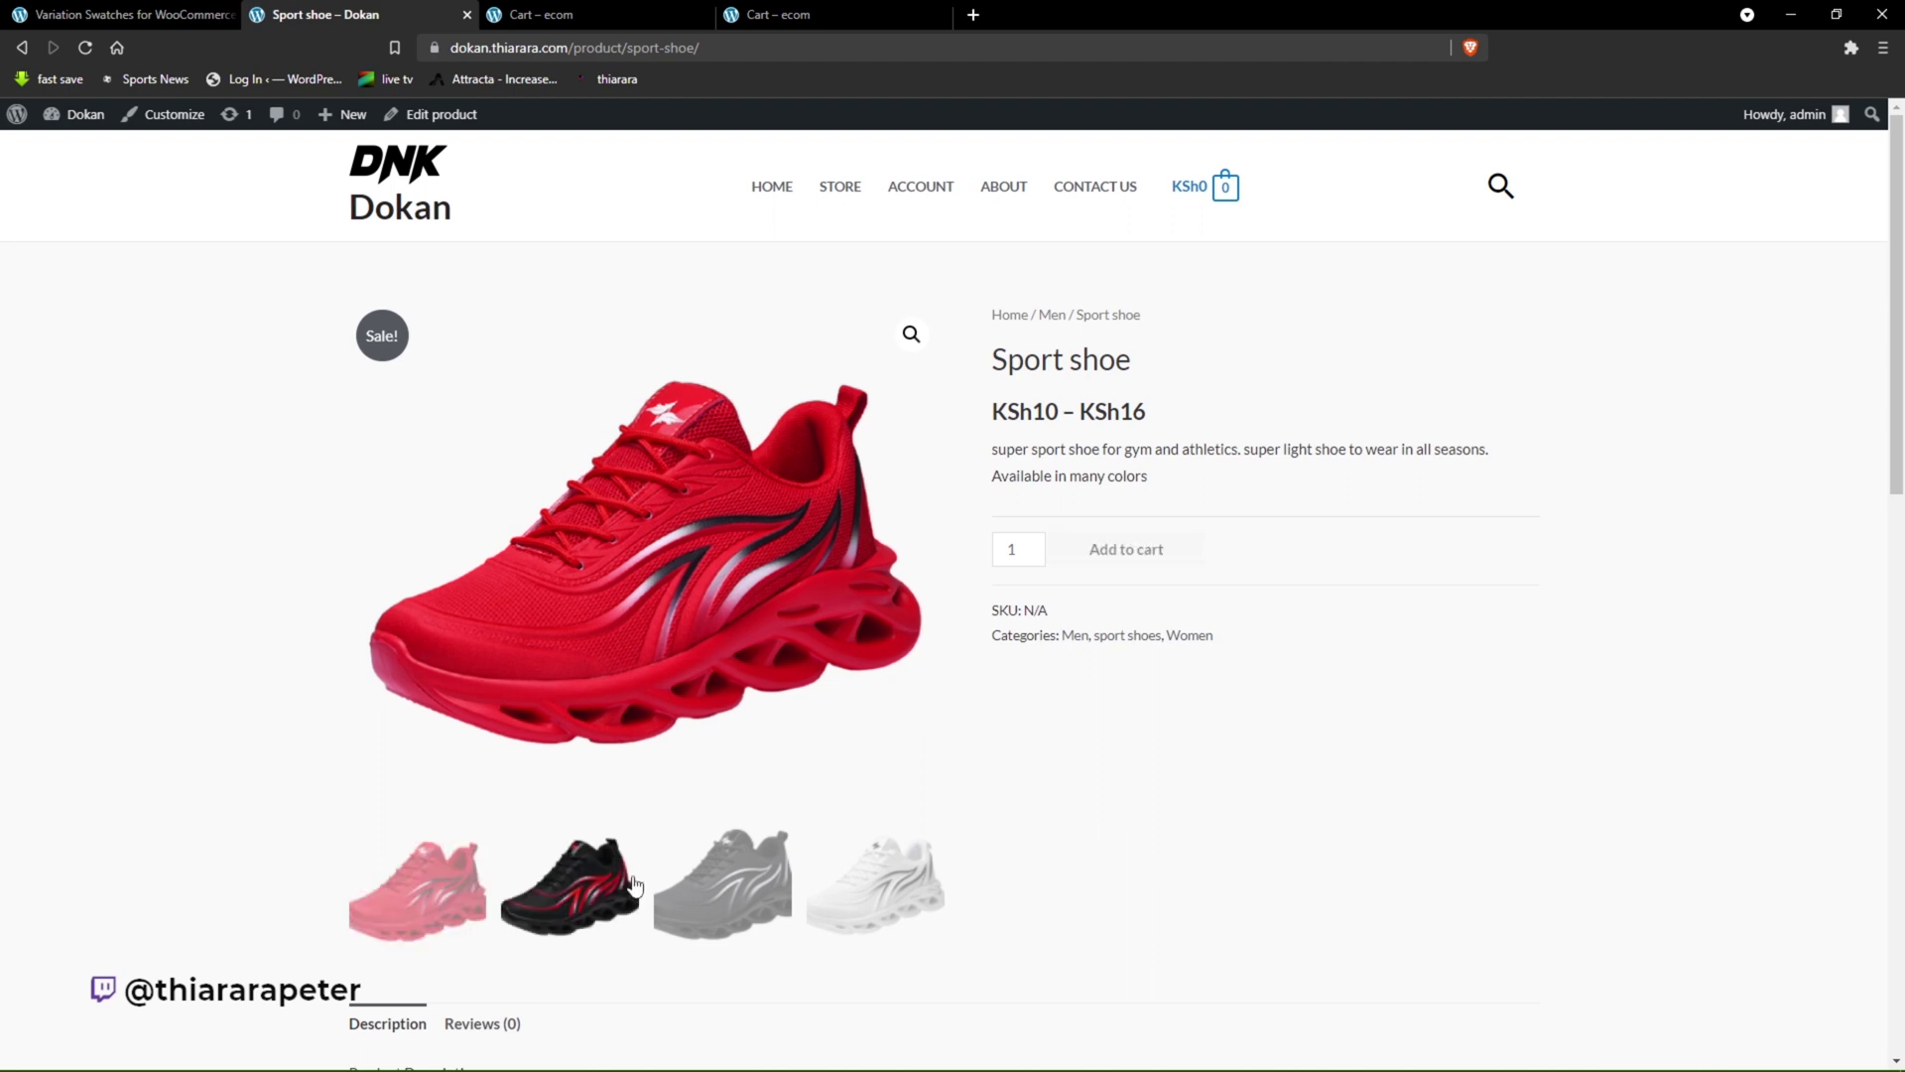
{"action": "left_click", "coordinate": [729, 877]}
{"action": "left_click", "coordinate": [903, 884]}
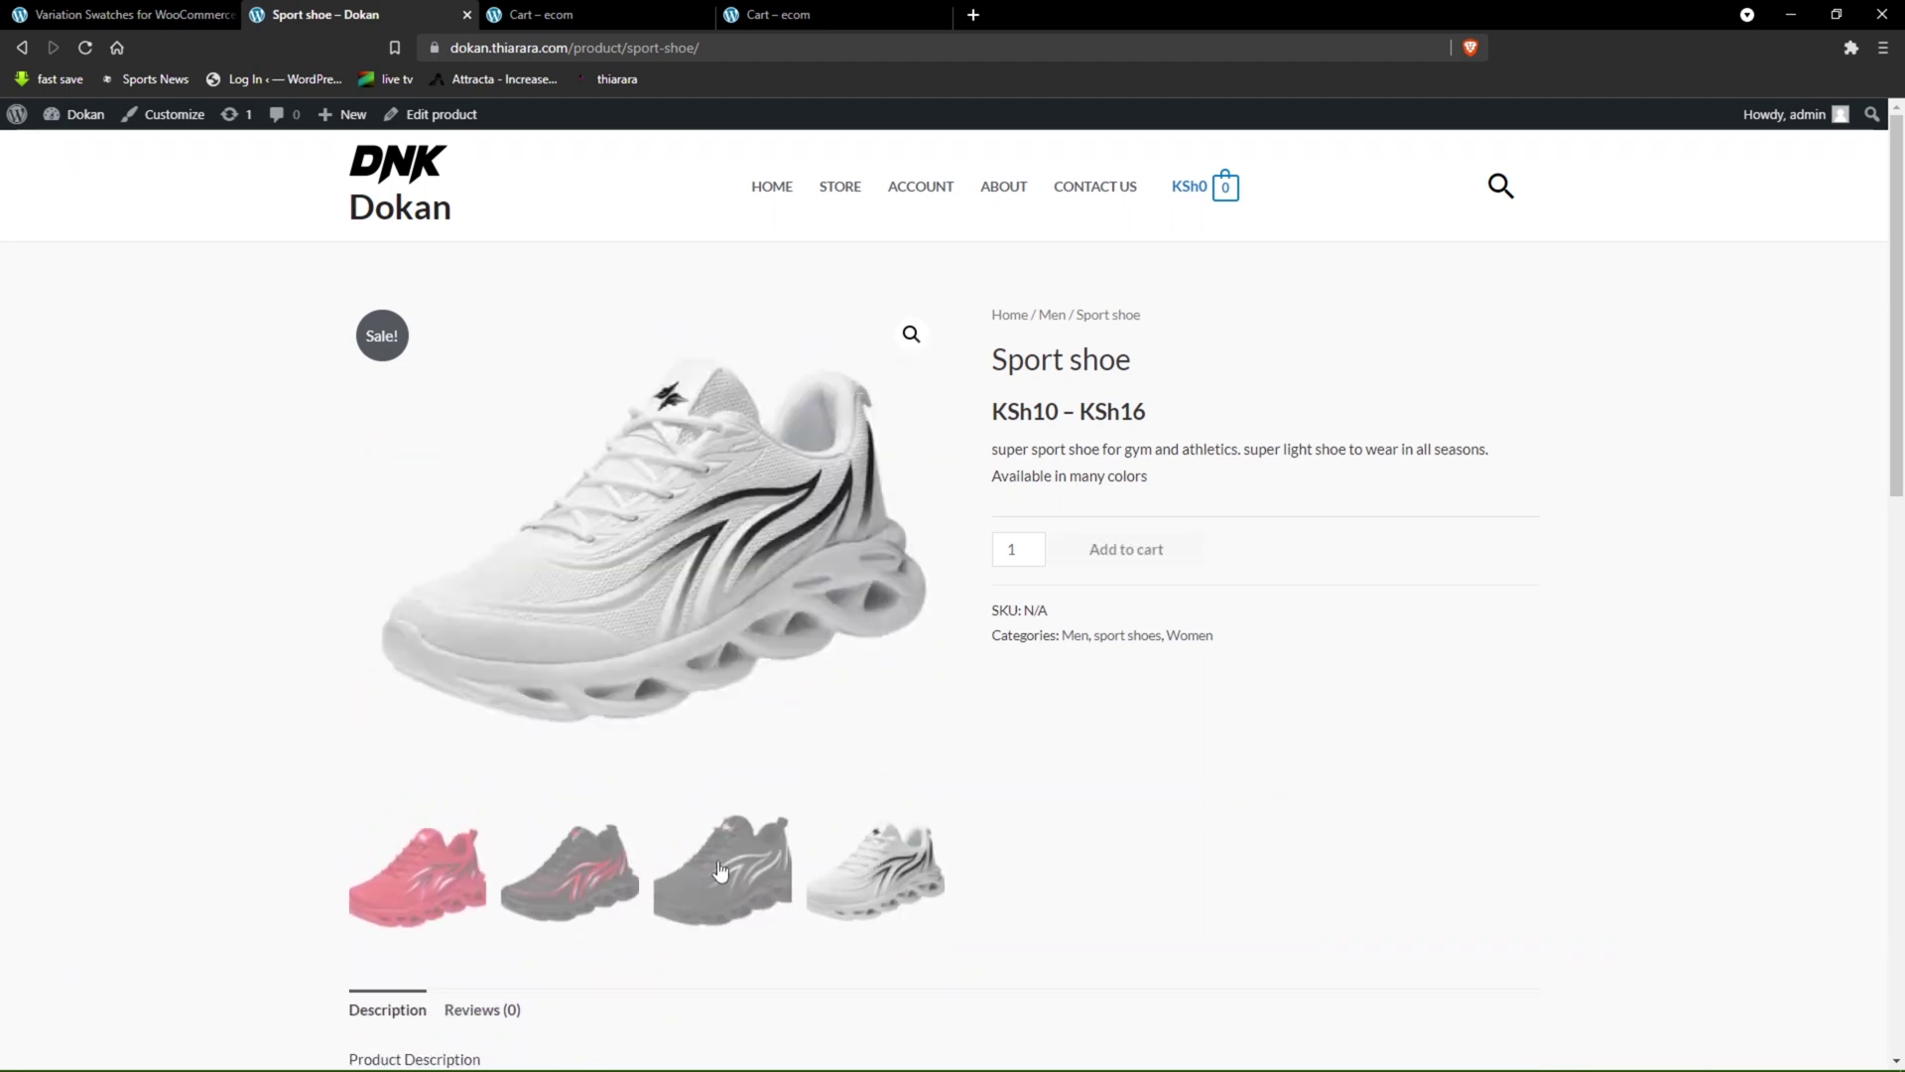
{"action": "left_click", "coordinate": [474, 875]}
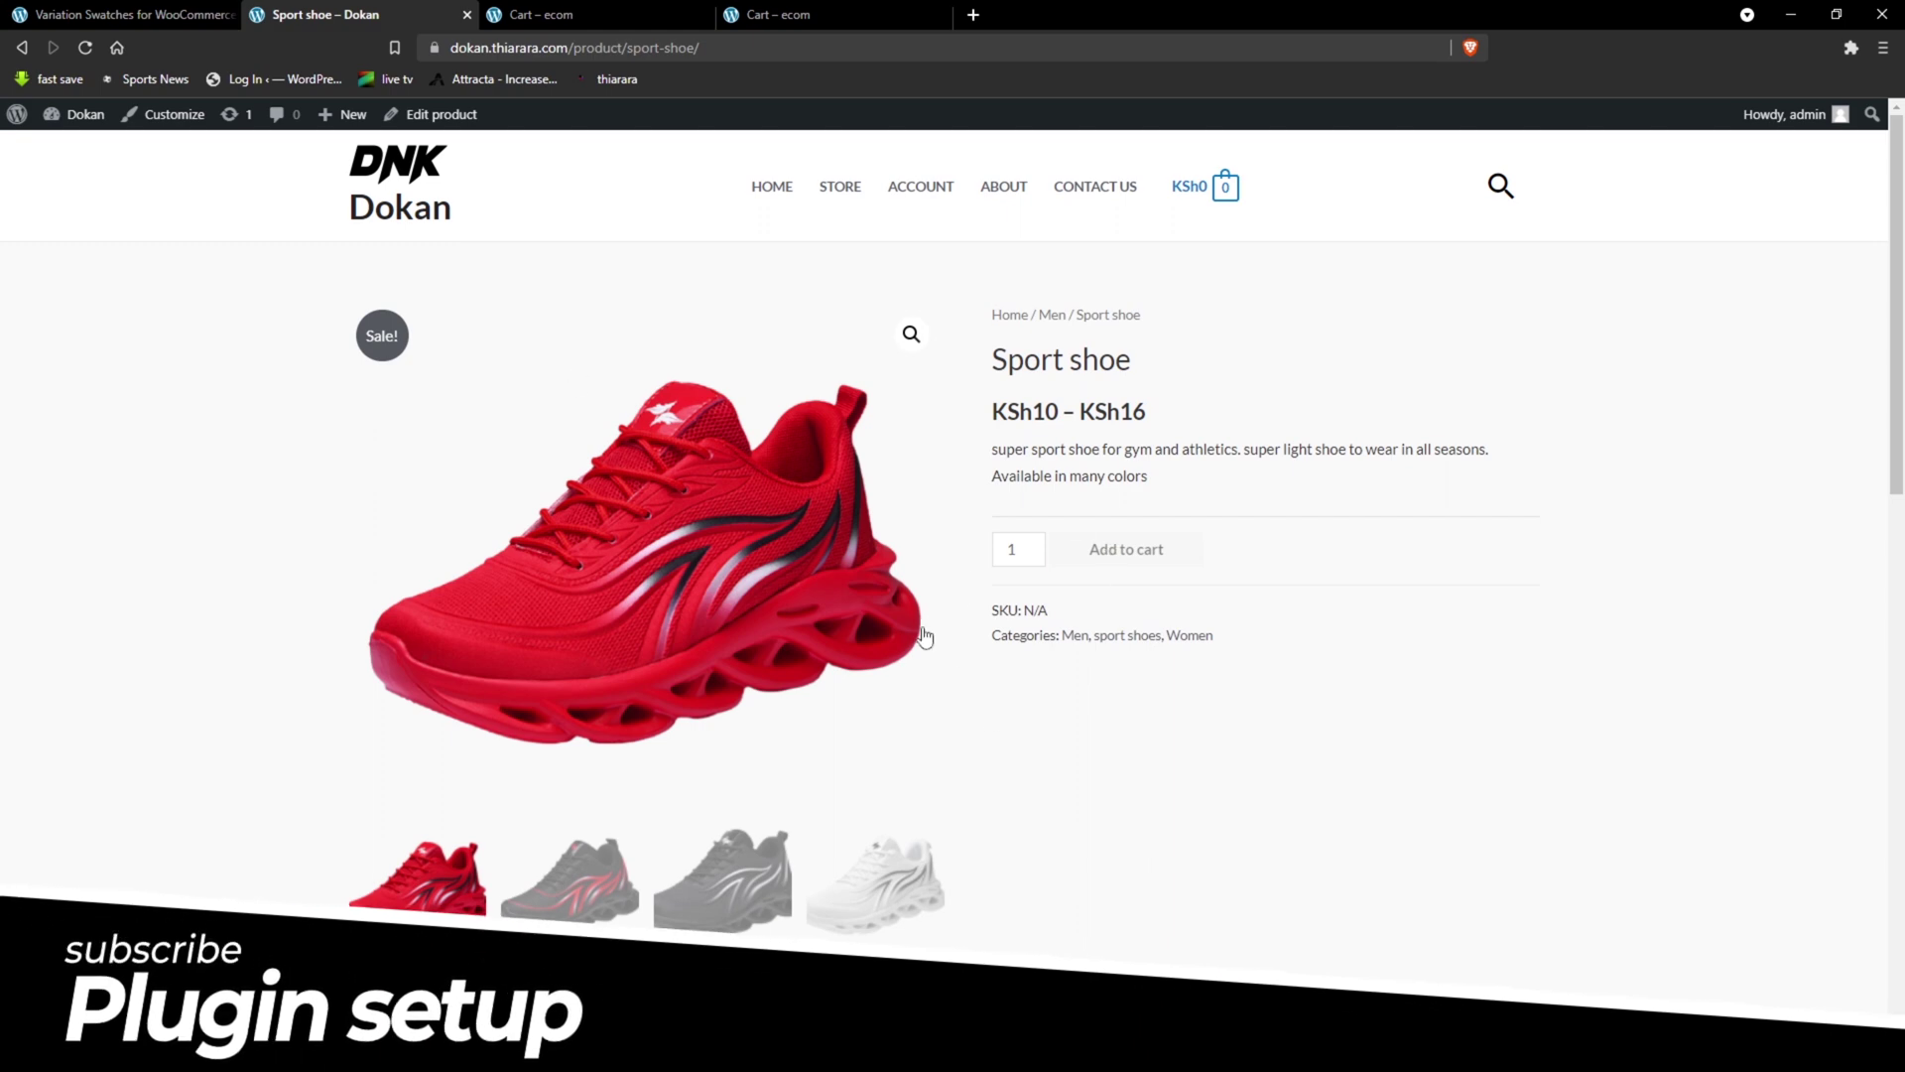
- Return to the Variation Swatches settings and review the Tutorials section and the Simple visual settings
{"action": "left_click", "coordinate": [112, 15]}
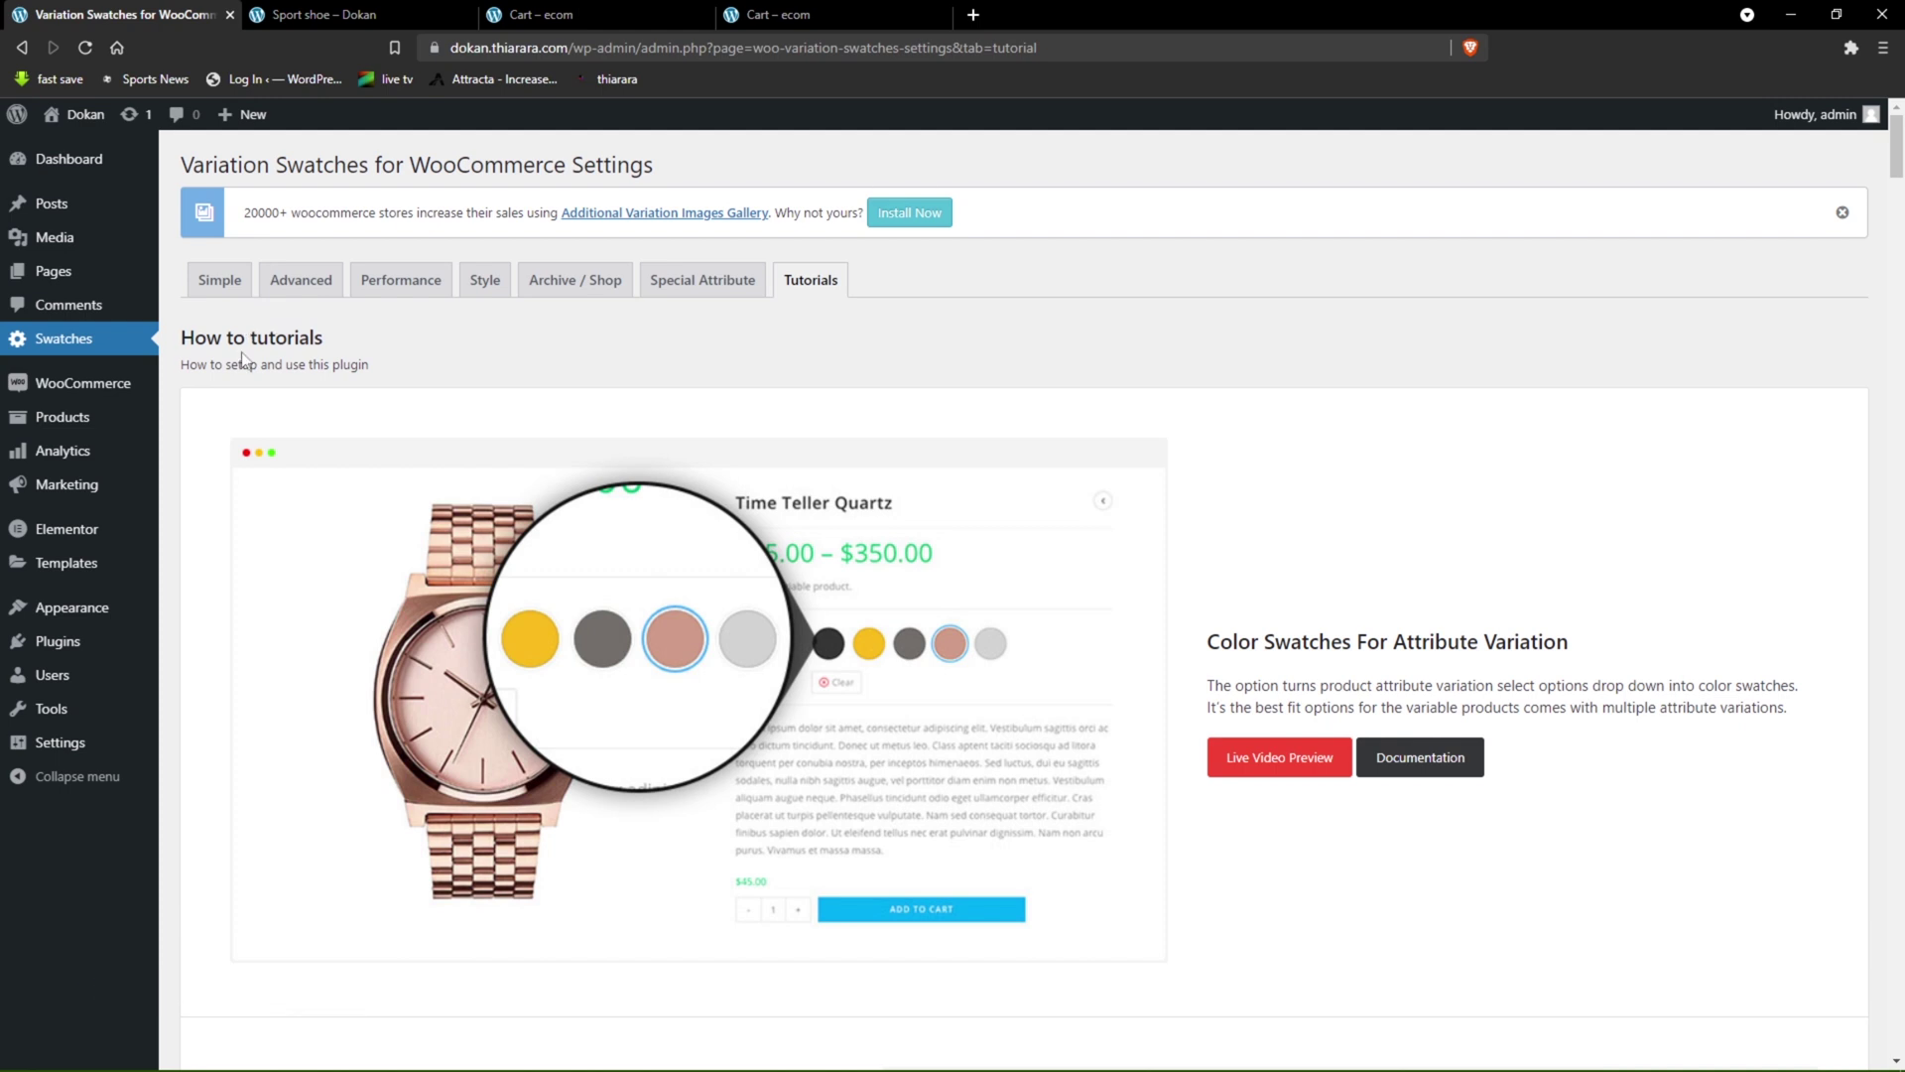
{"action": "left_click", "coordinate": [219, 282]}
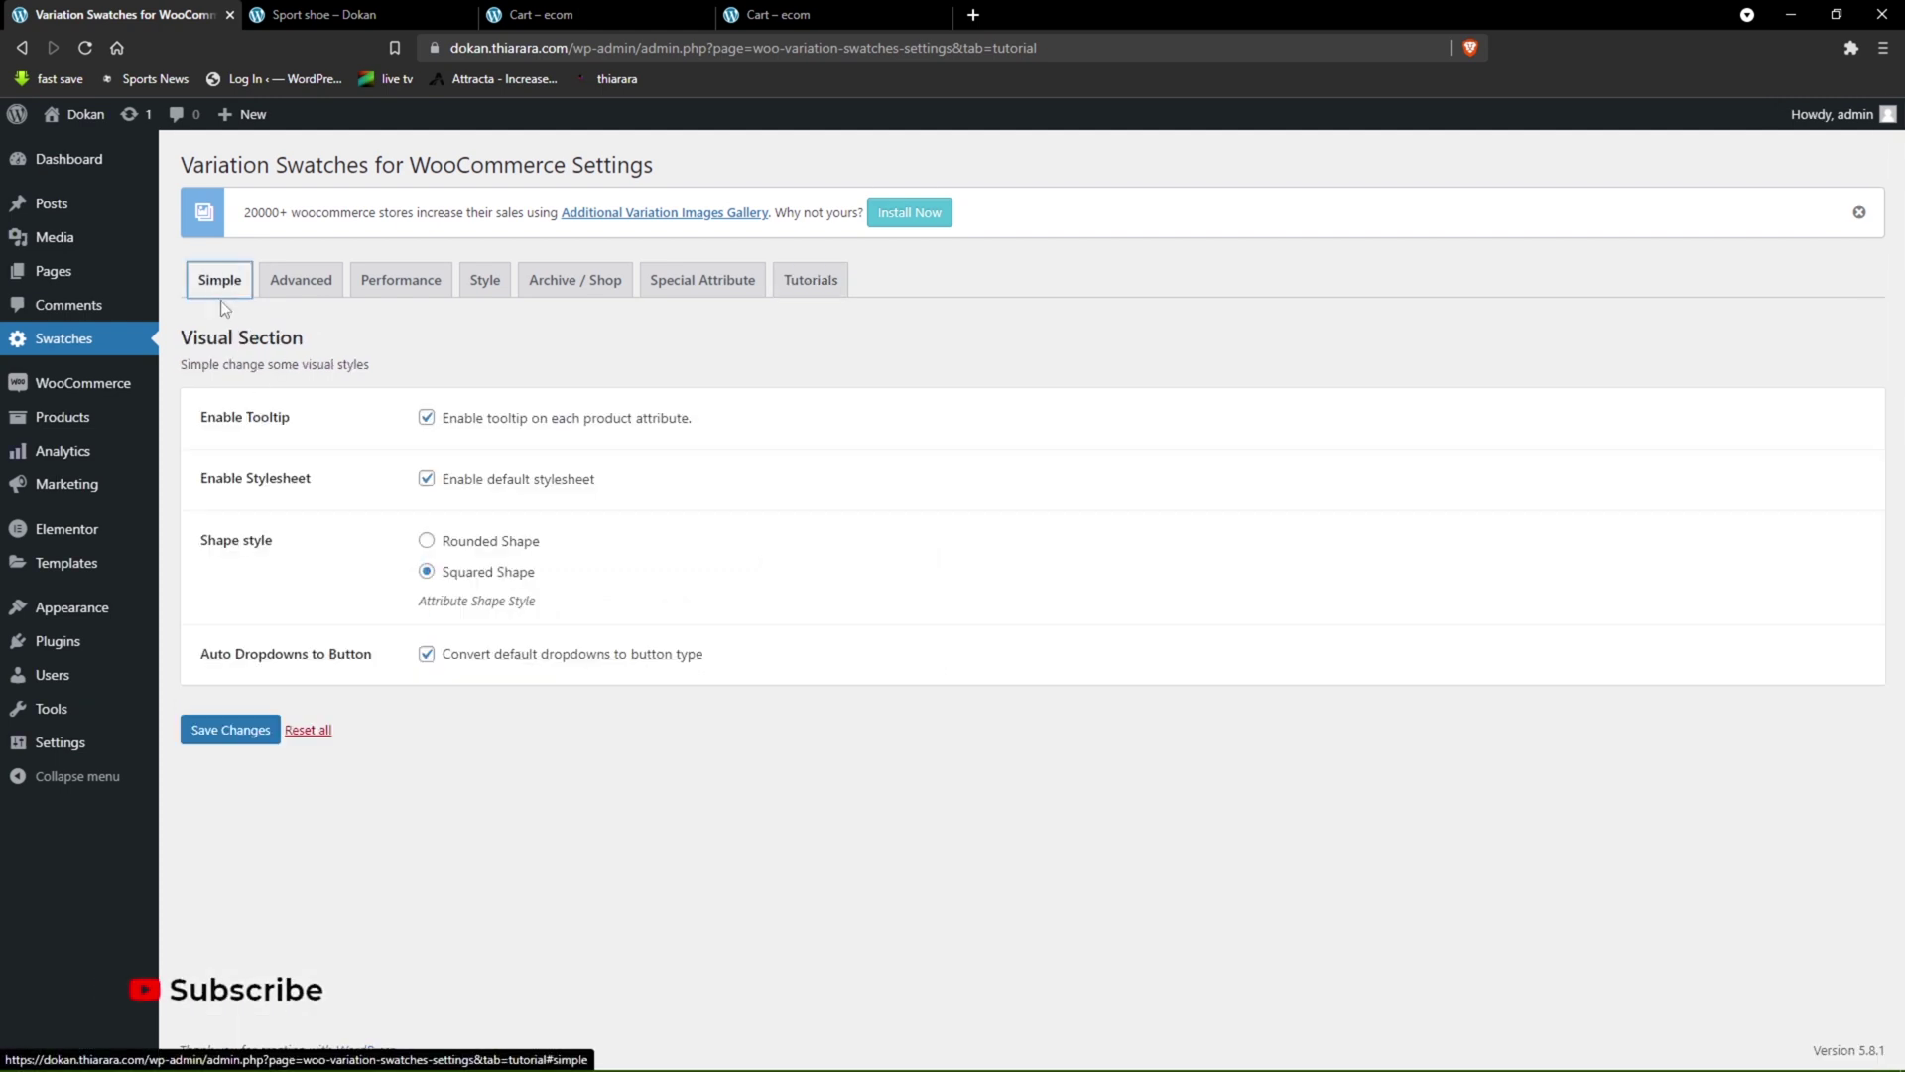
{"action": "left_click", "coordinate": [825, 289]}
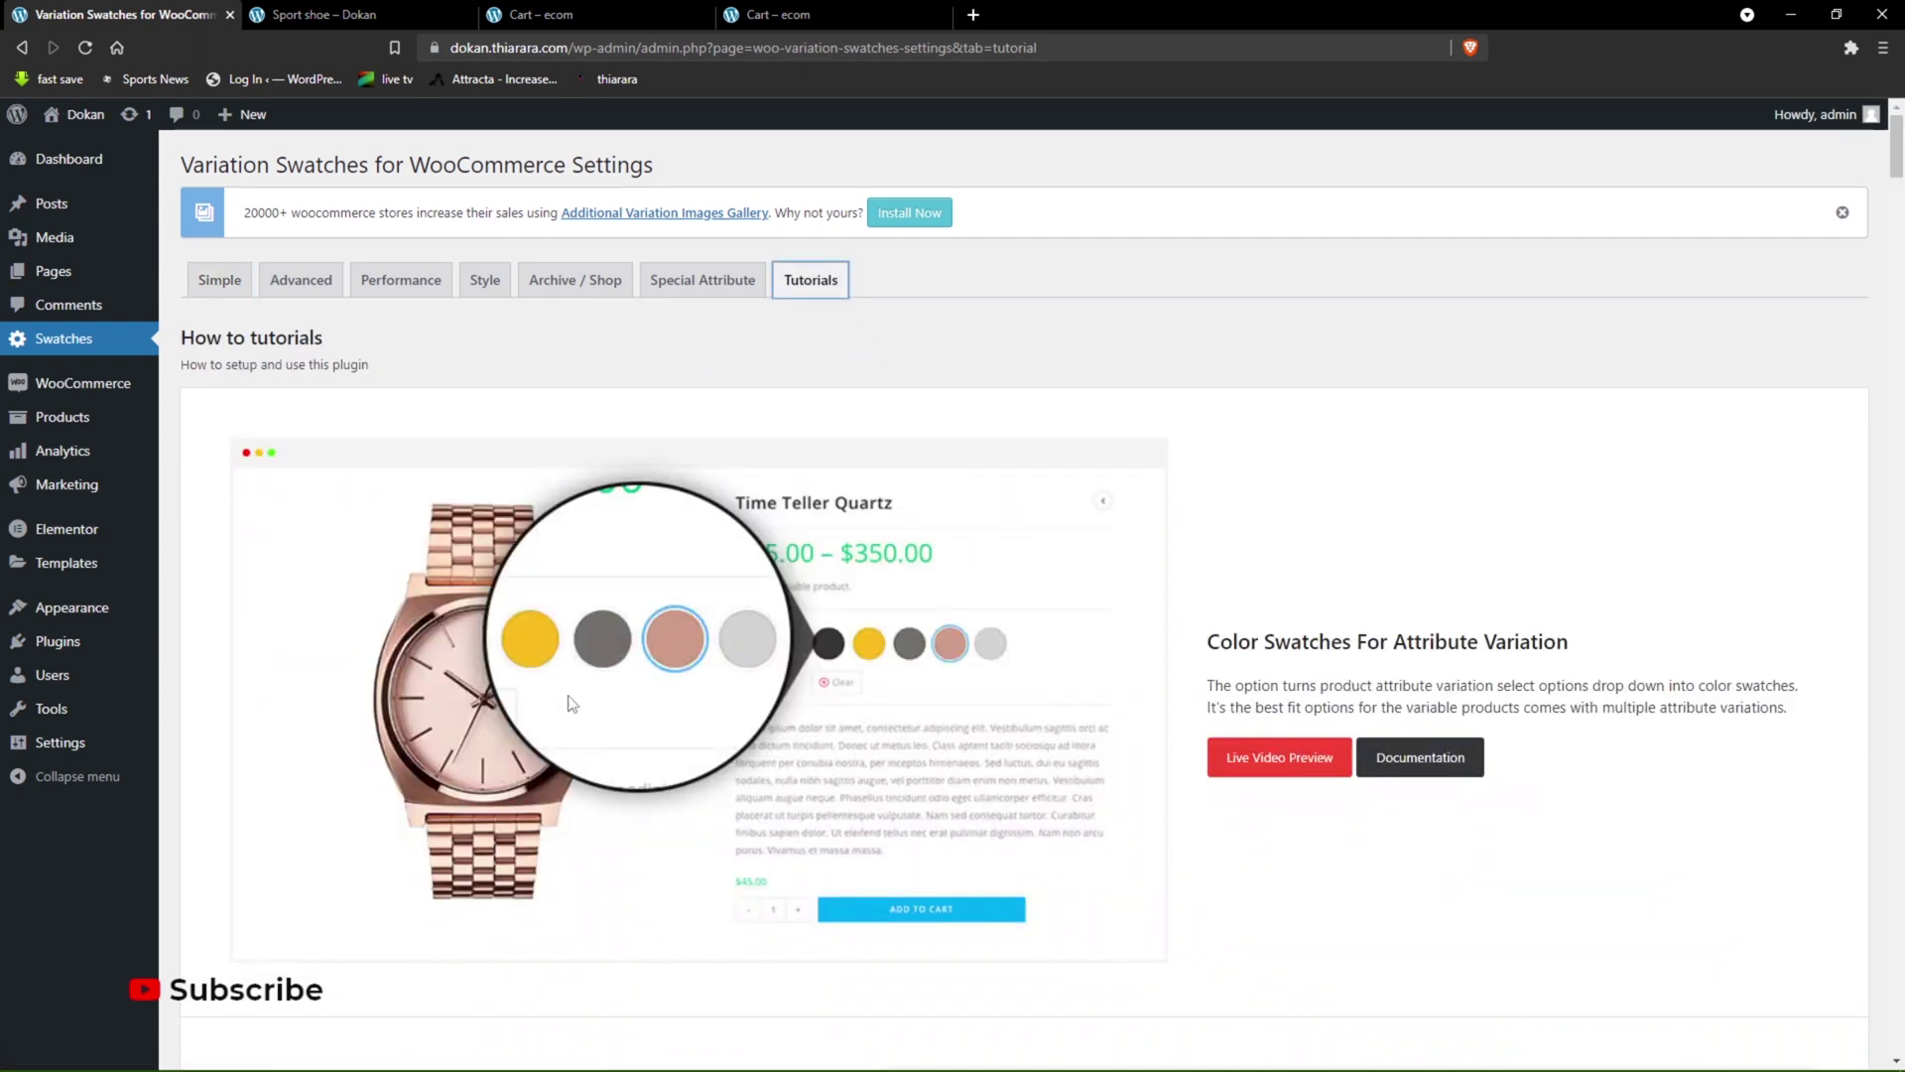
{"action": "left_click", "coordinate": [220, 283]}
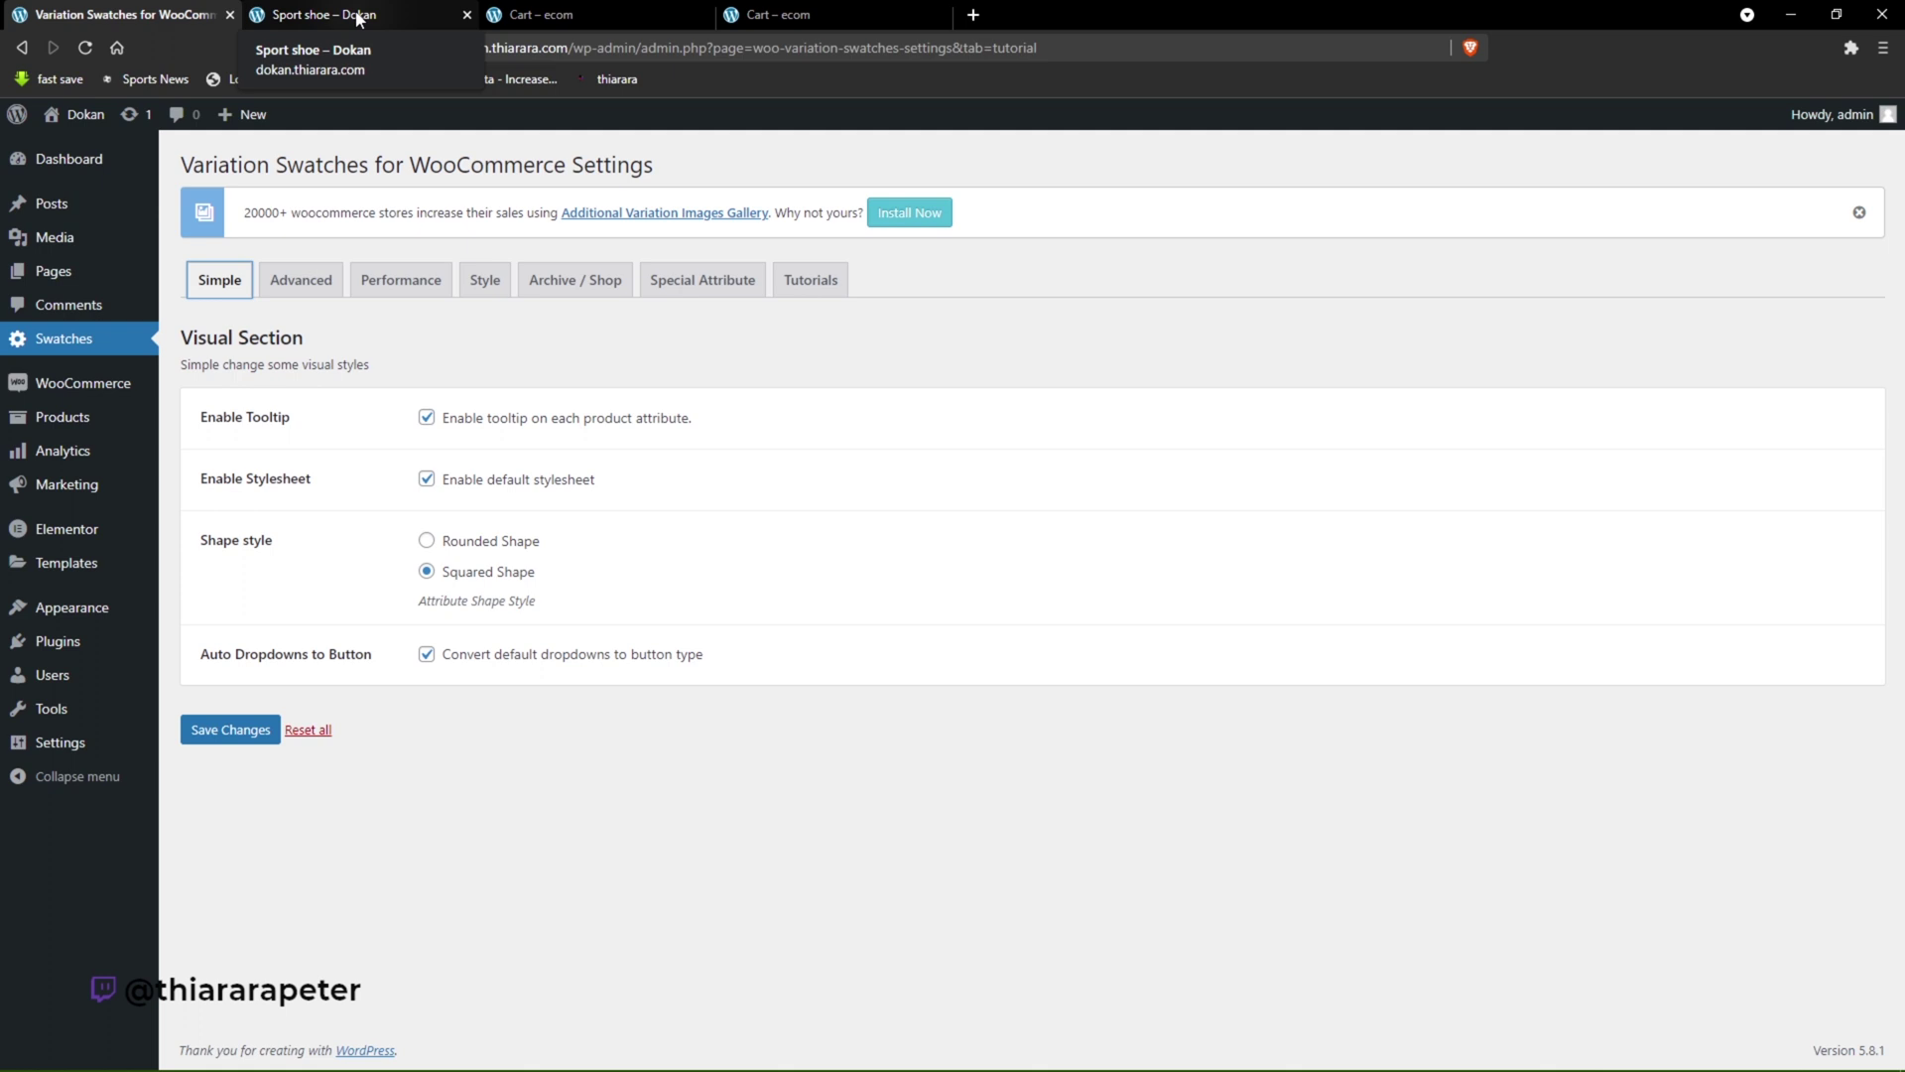
- Go back to the ecom store's Sport shoe page, clear the selected variation, and examine the color and size swatches
{"action": "left_click", "coordinate": [600, 13]}
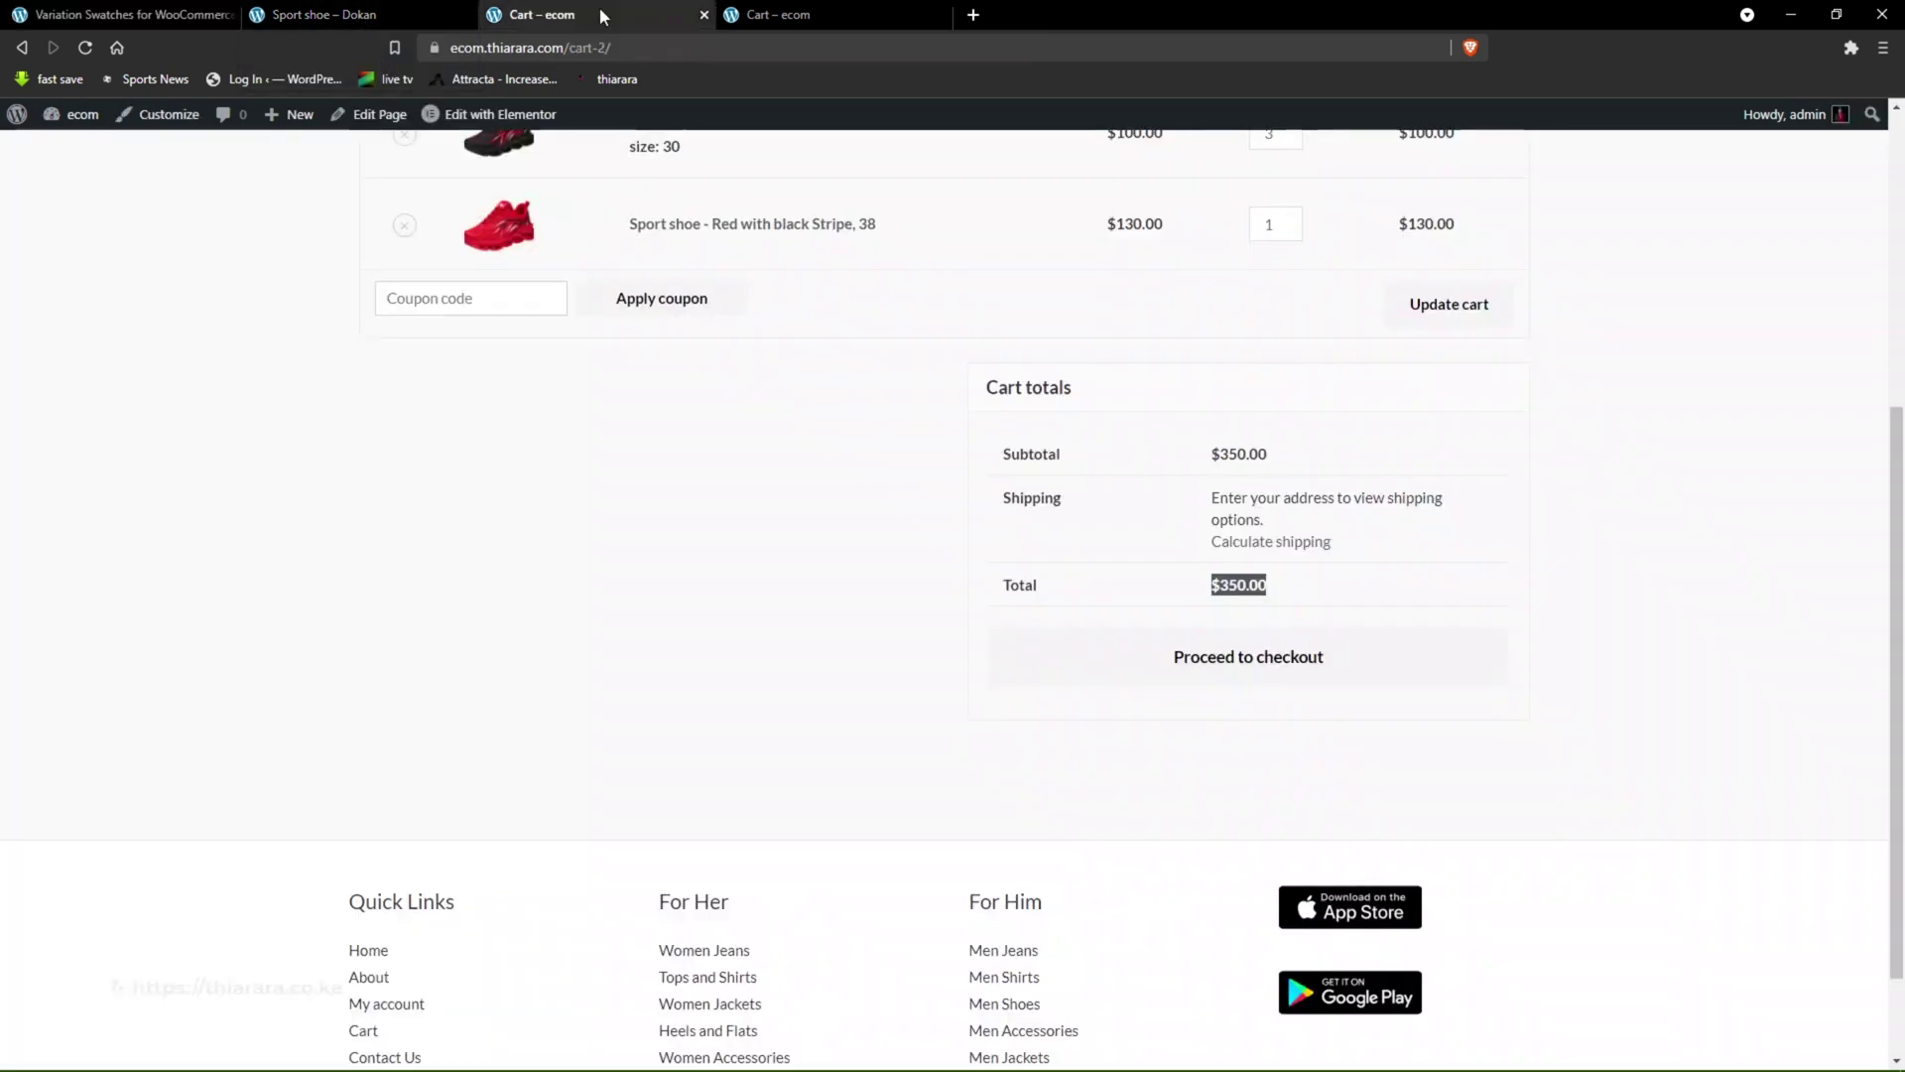
{"action": "left_click", "coordinate": [390, 12]}
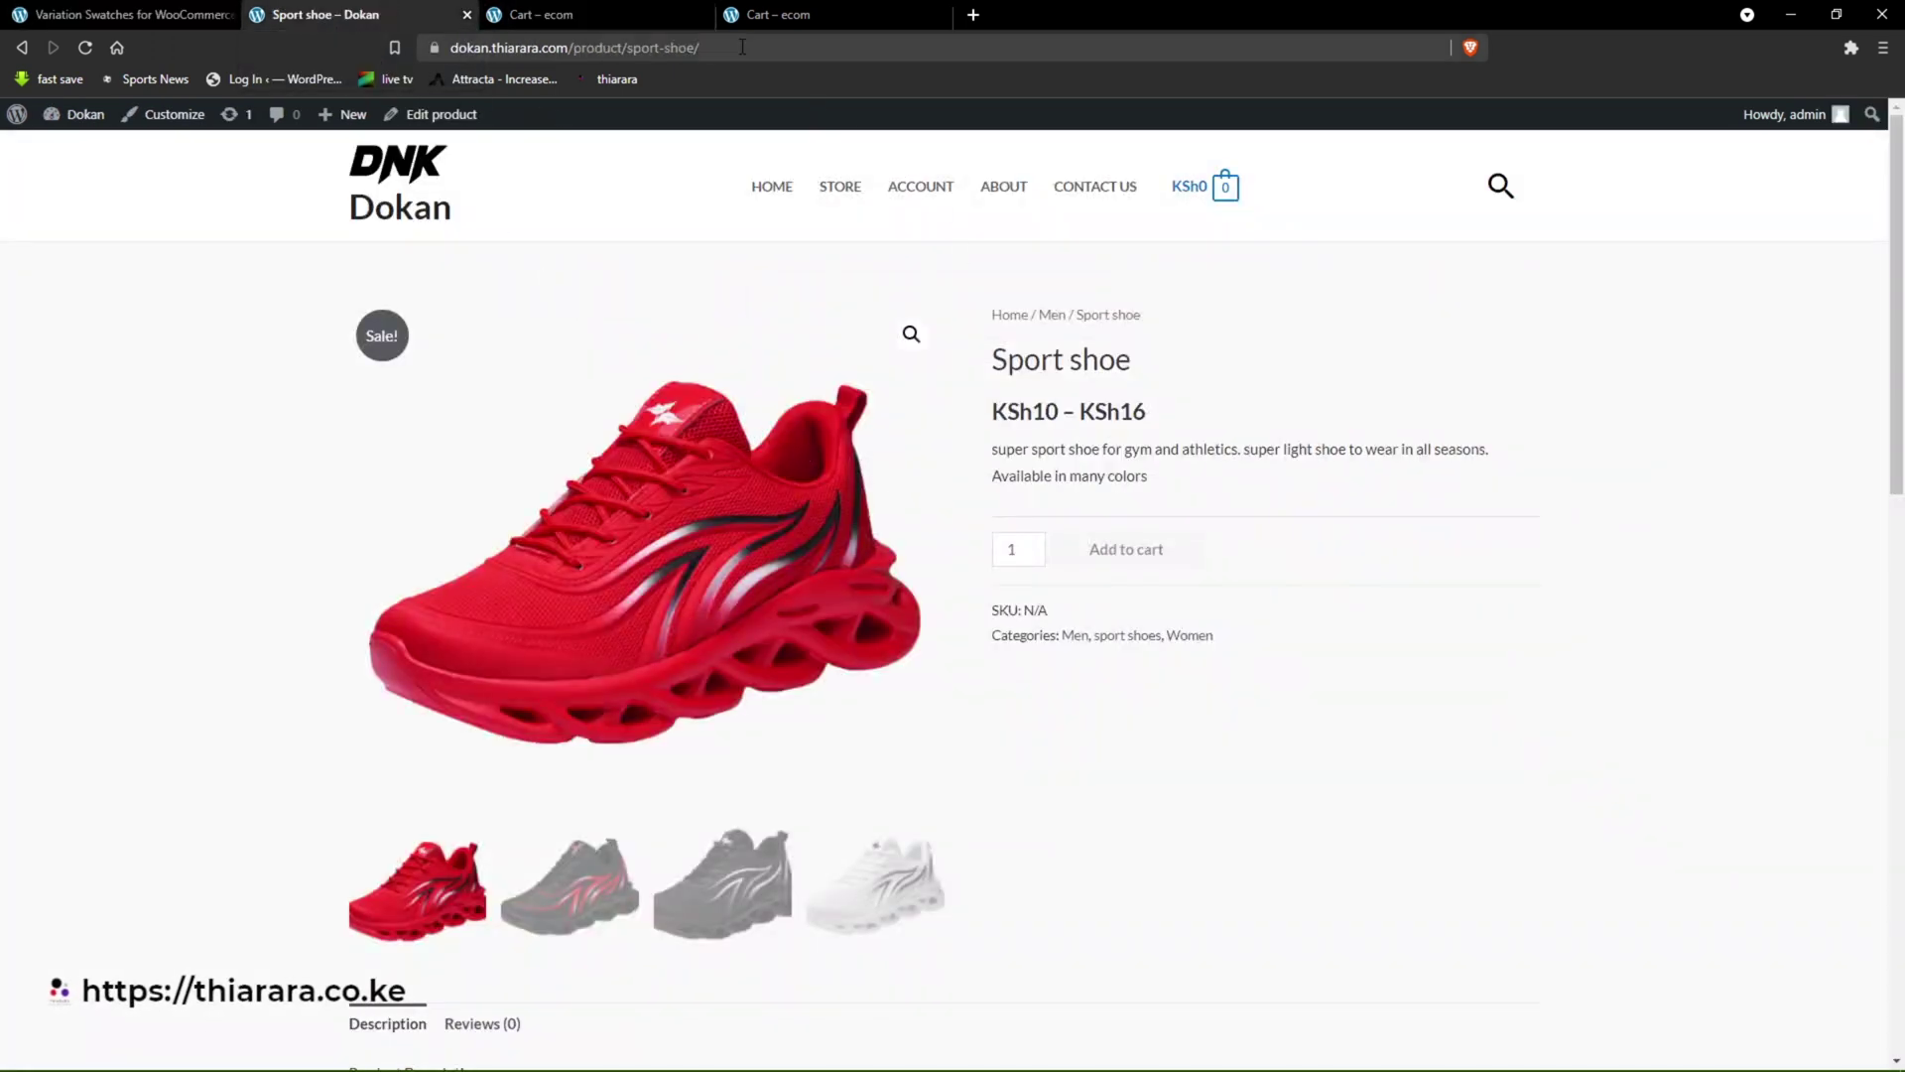
{"action": "left_click", "coordinate": [641, 12]}
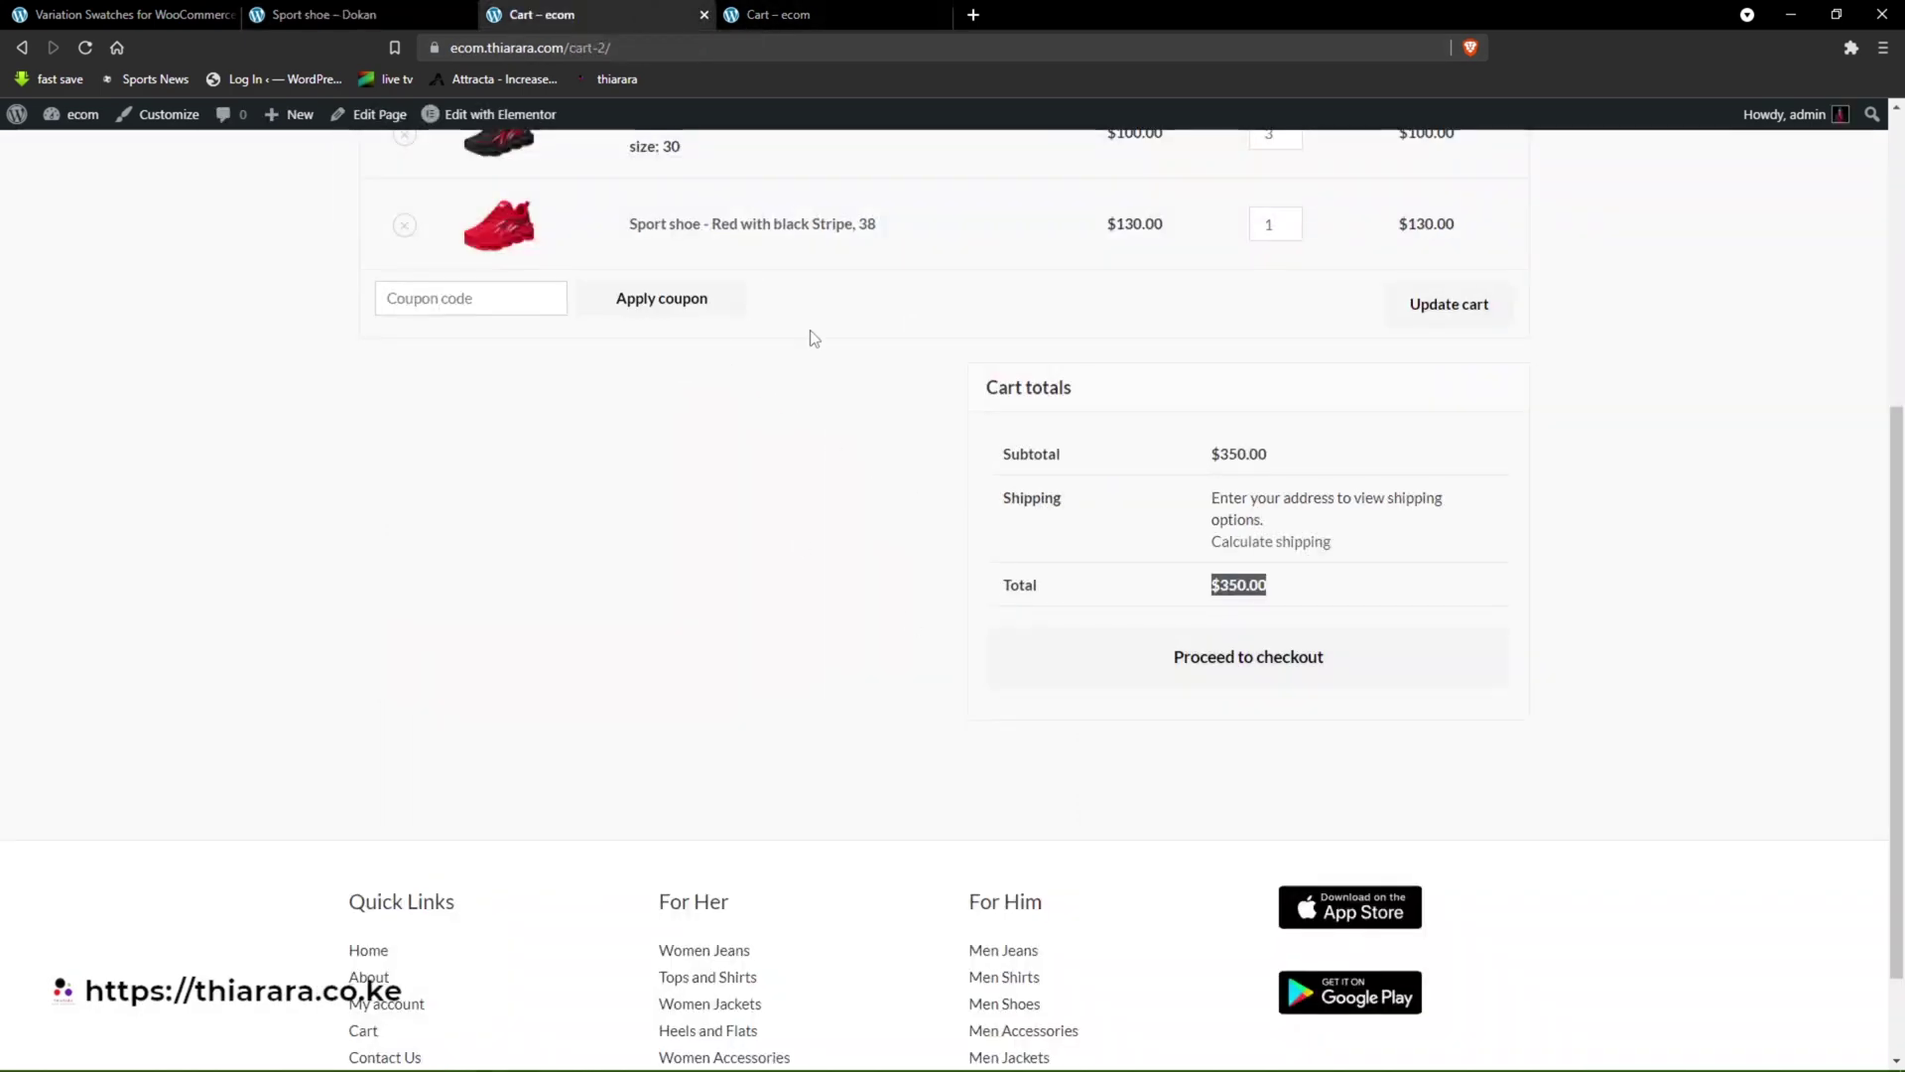
{"action": "scroll", "coordinate": [814, 337], "scroll_direction": "up", "scroll_amount": 5}
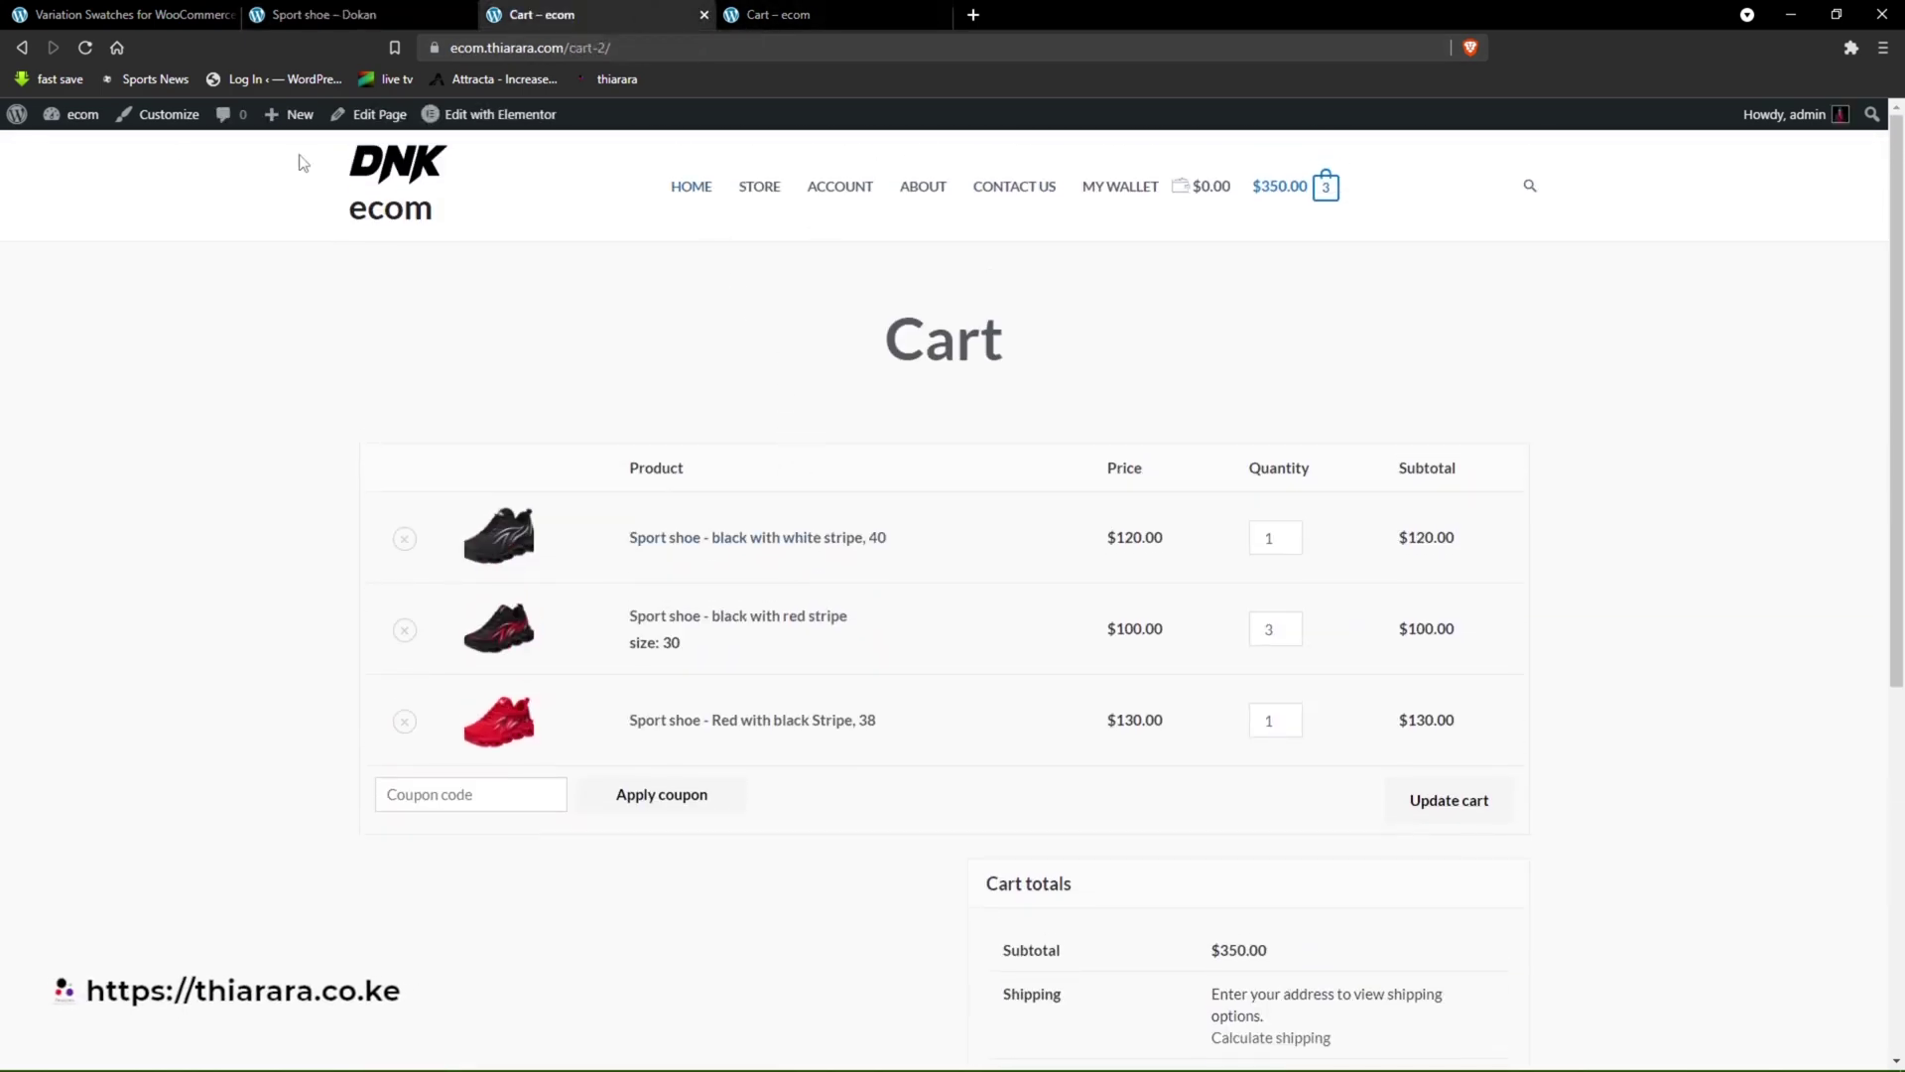
{"action": "left_click", "coordinate": [22, 47]}
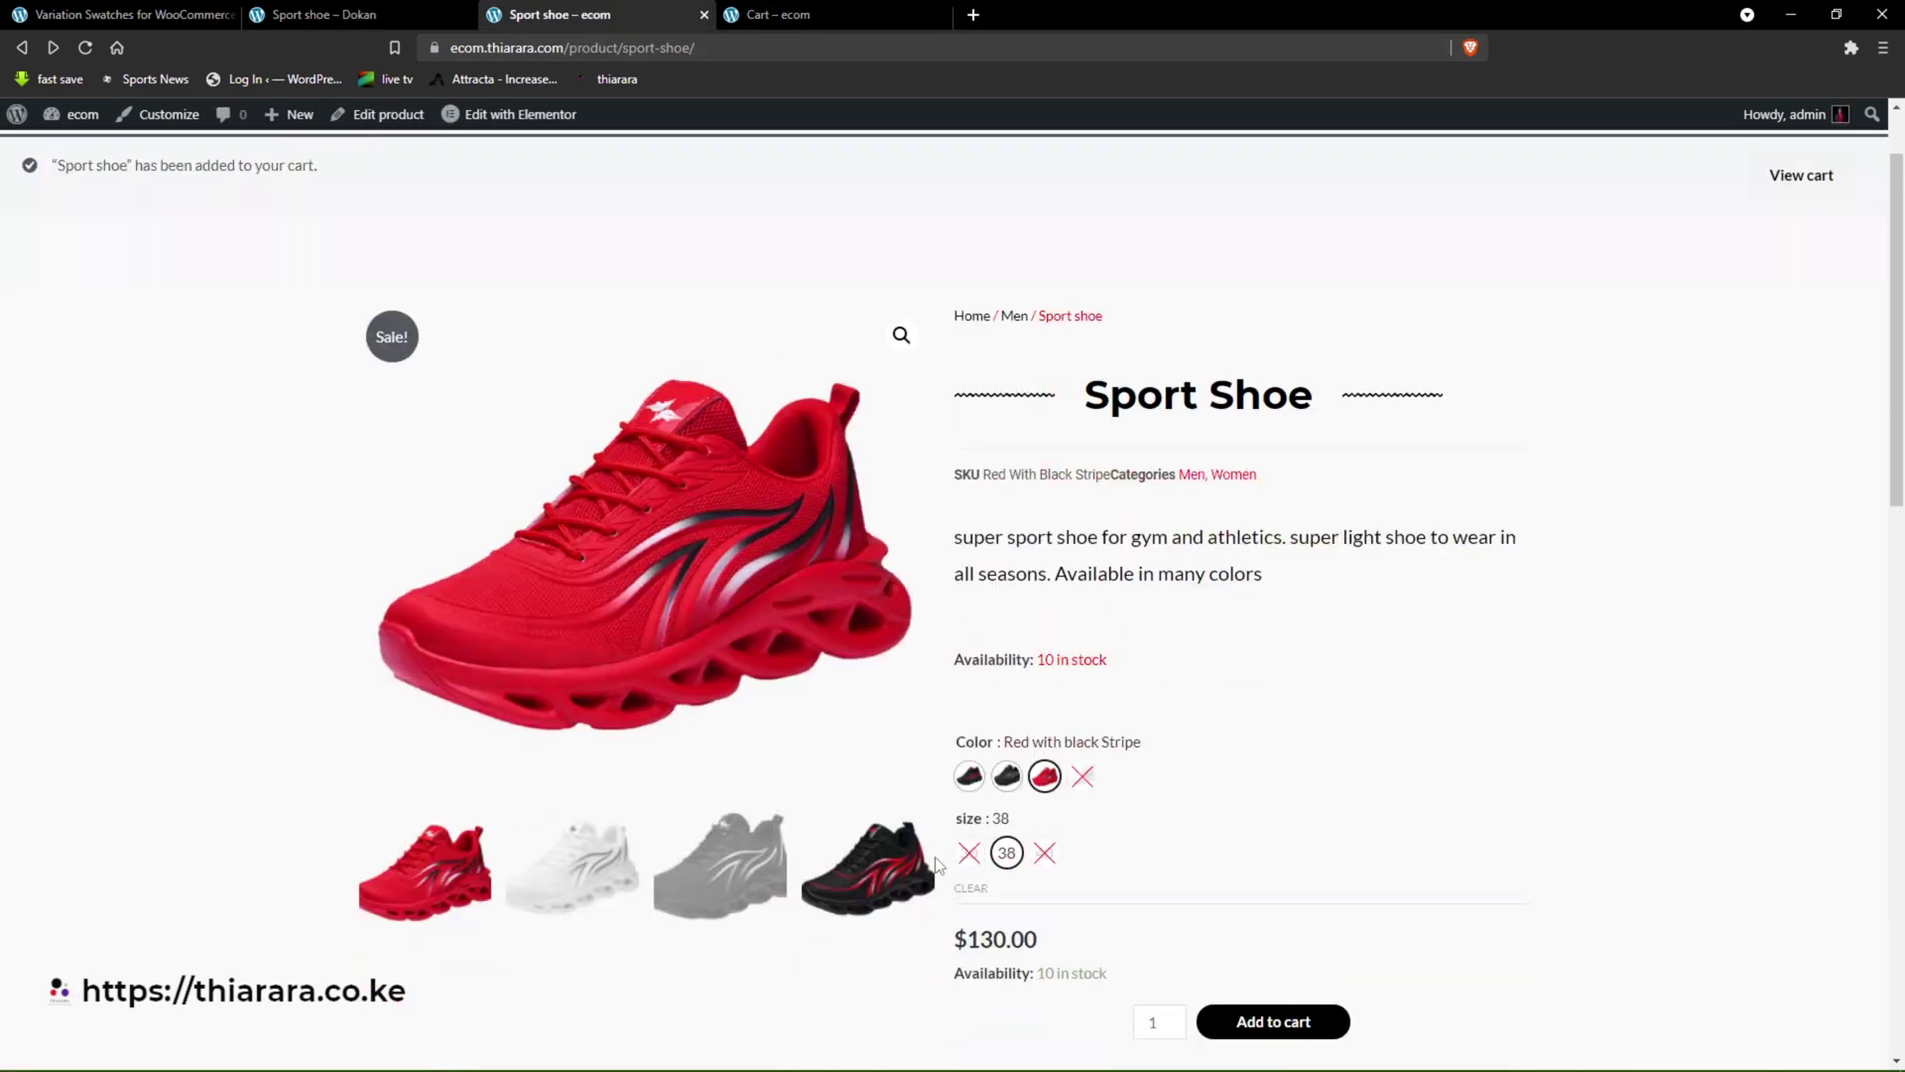
{"action": "scroll", "coordinate": [969, 707], "scroll_direction": "down", "scroll_amount": 1}
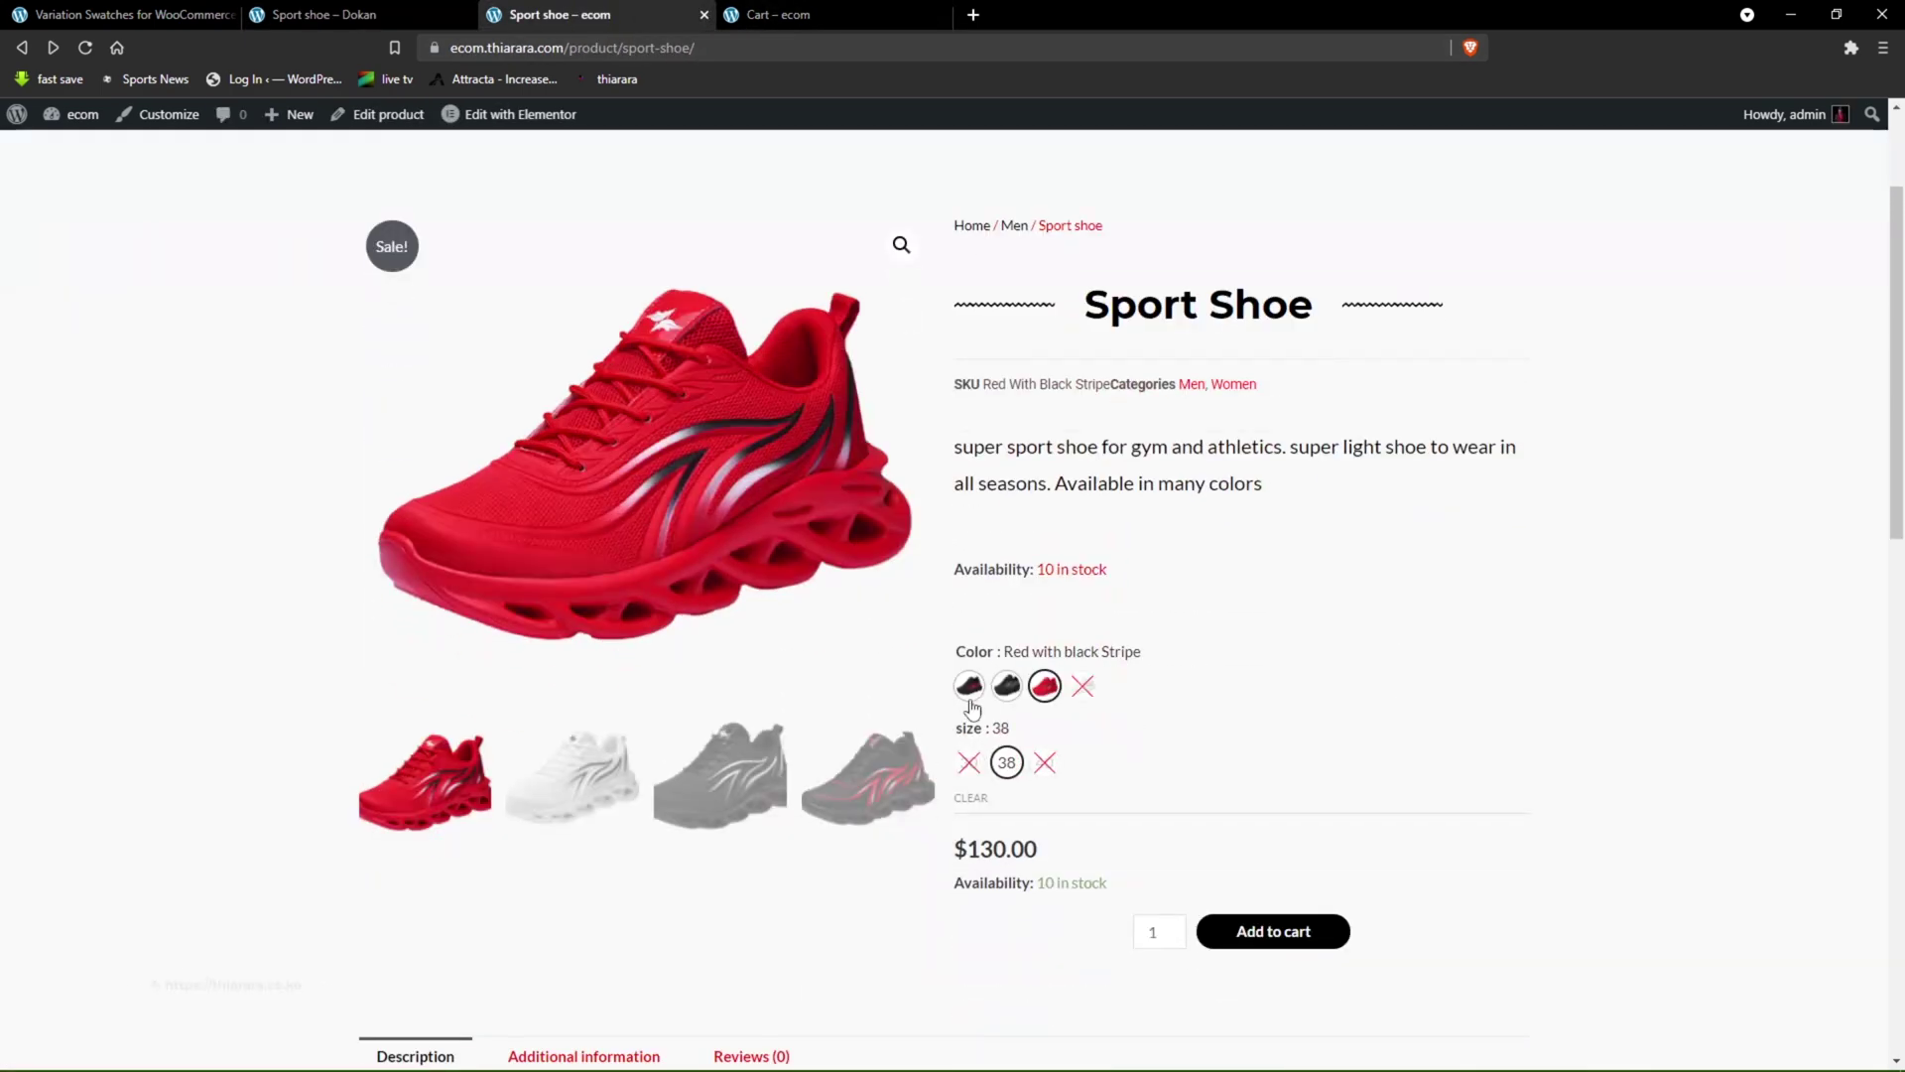
{"action": "left_click", "coordinate": [964, 797]}
{"action": "left_click_drag", "start_coordinate": [995, 655], "coordinate": [903, 650]}
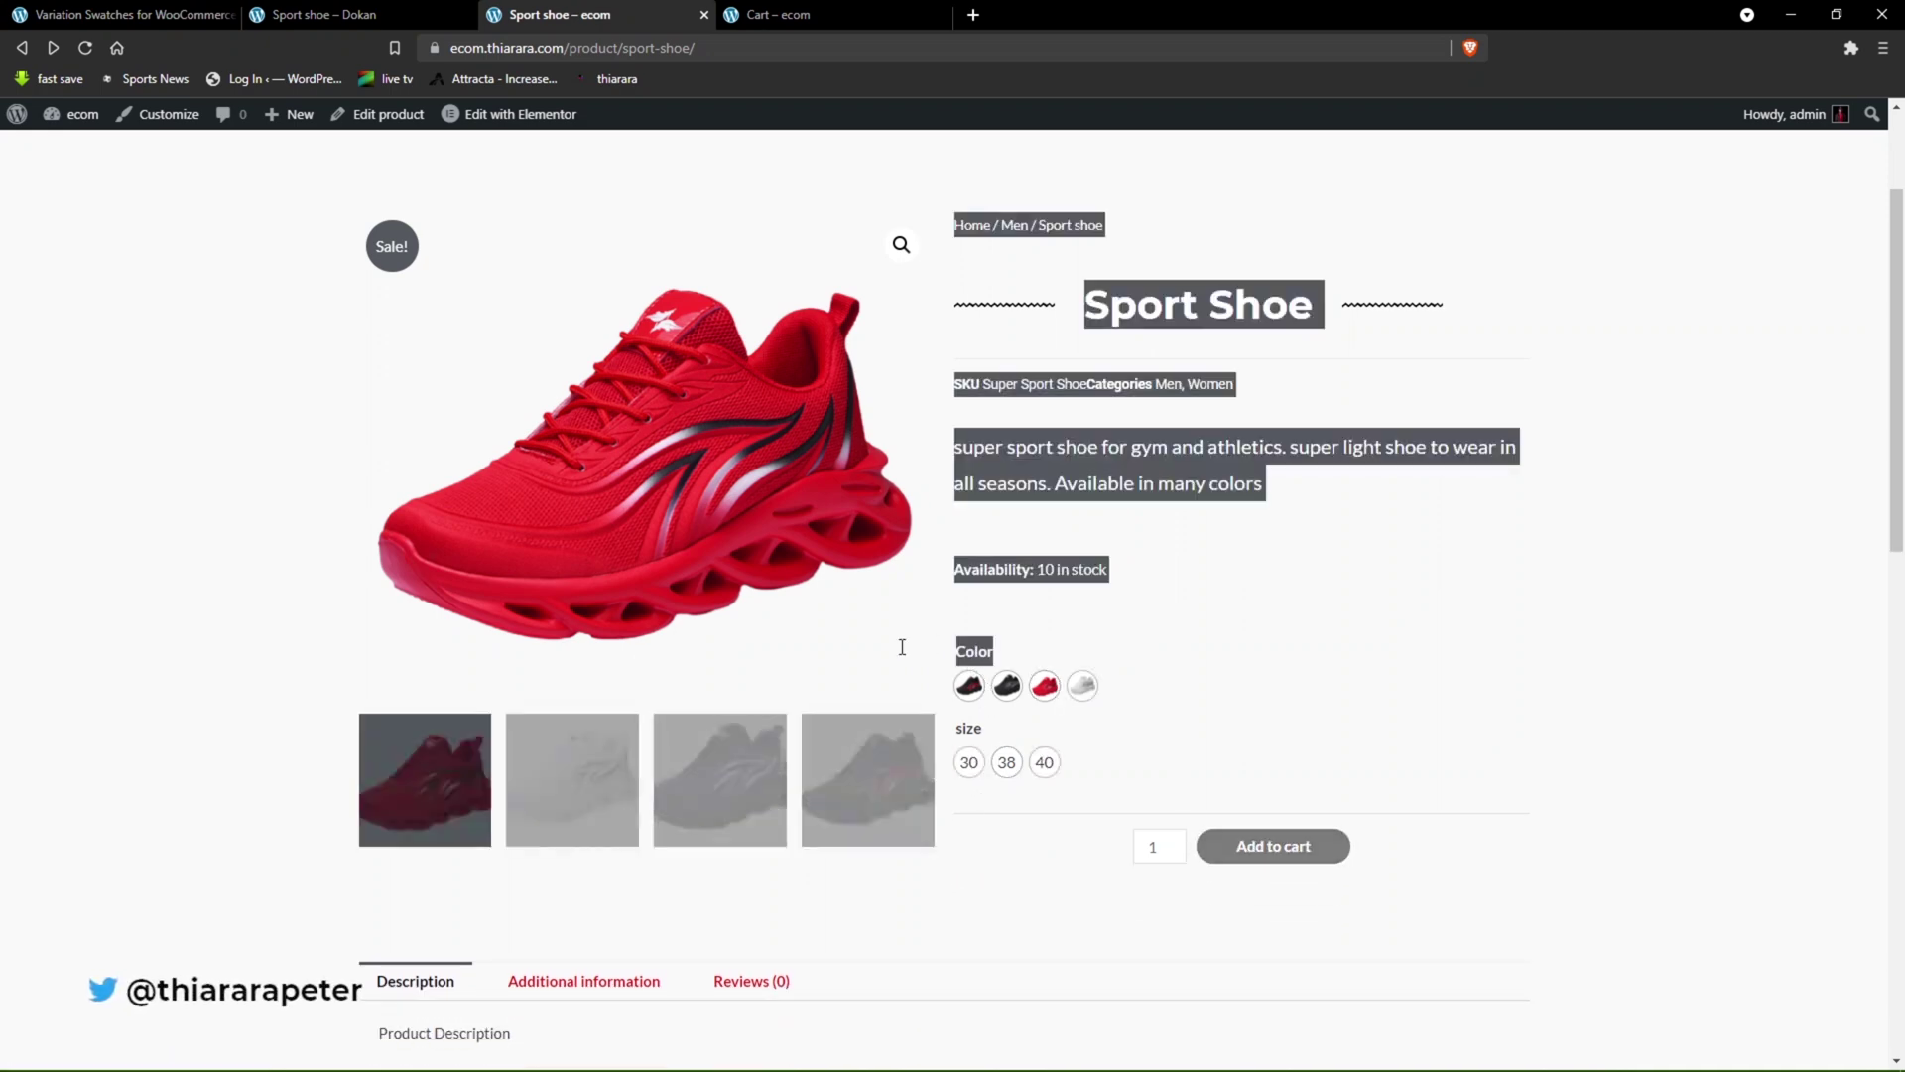
{"action": "left_click", "coordinate": [1123, 728]}
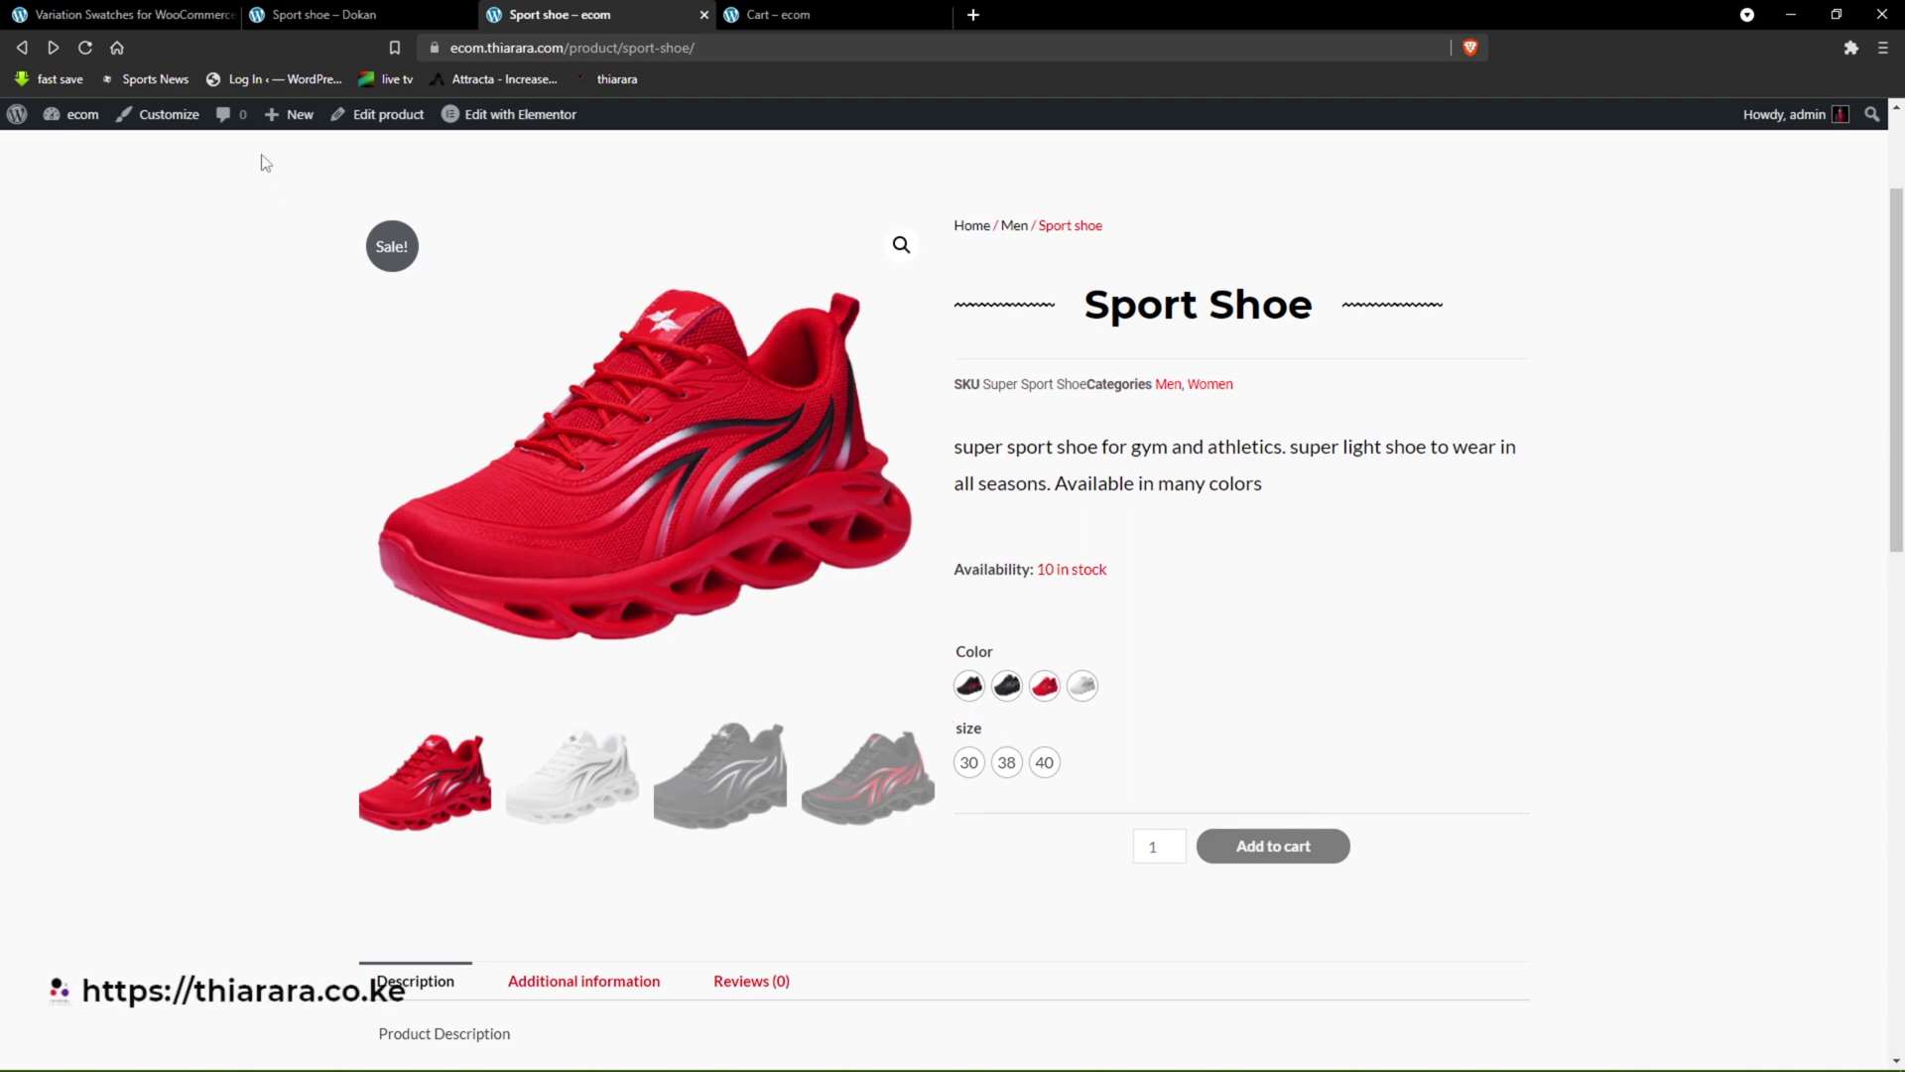
- Compare the Simple visual settings with the Sport shoe pages of the Dokan and ecom stores
{"action": "left_click", "coordinate": [153, 15]}
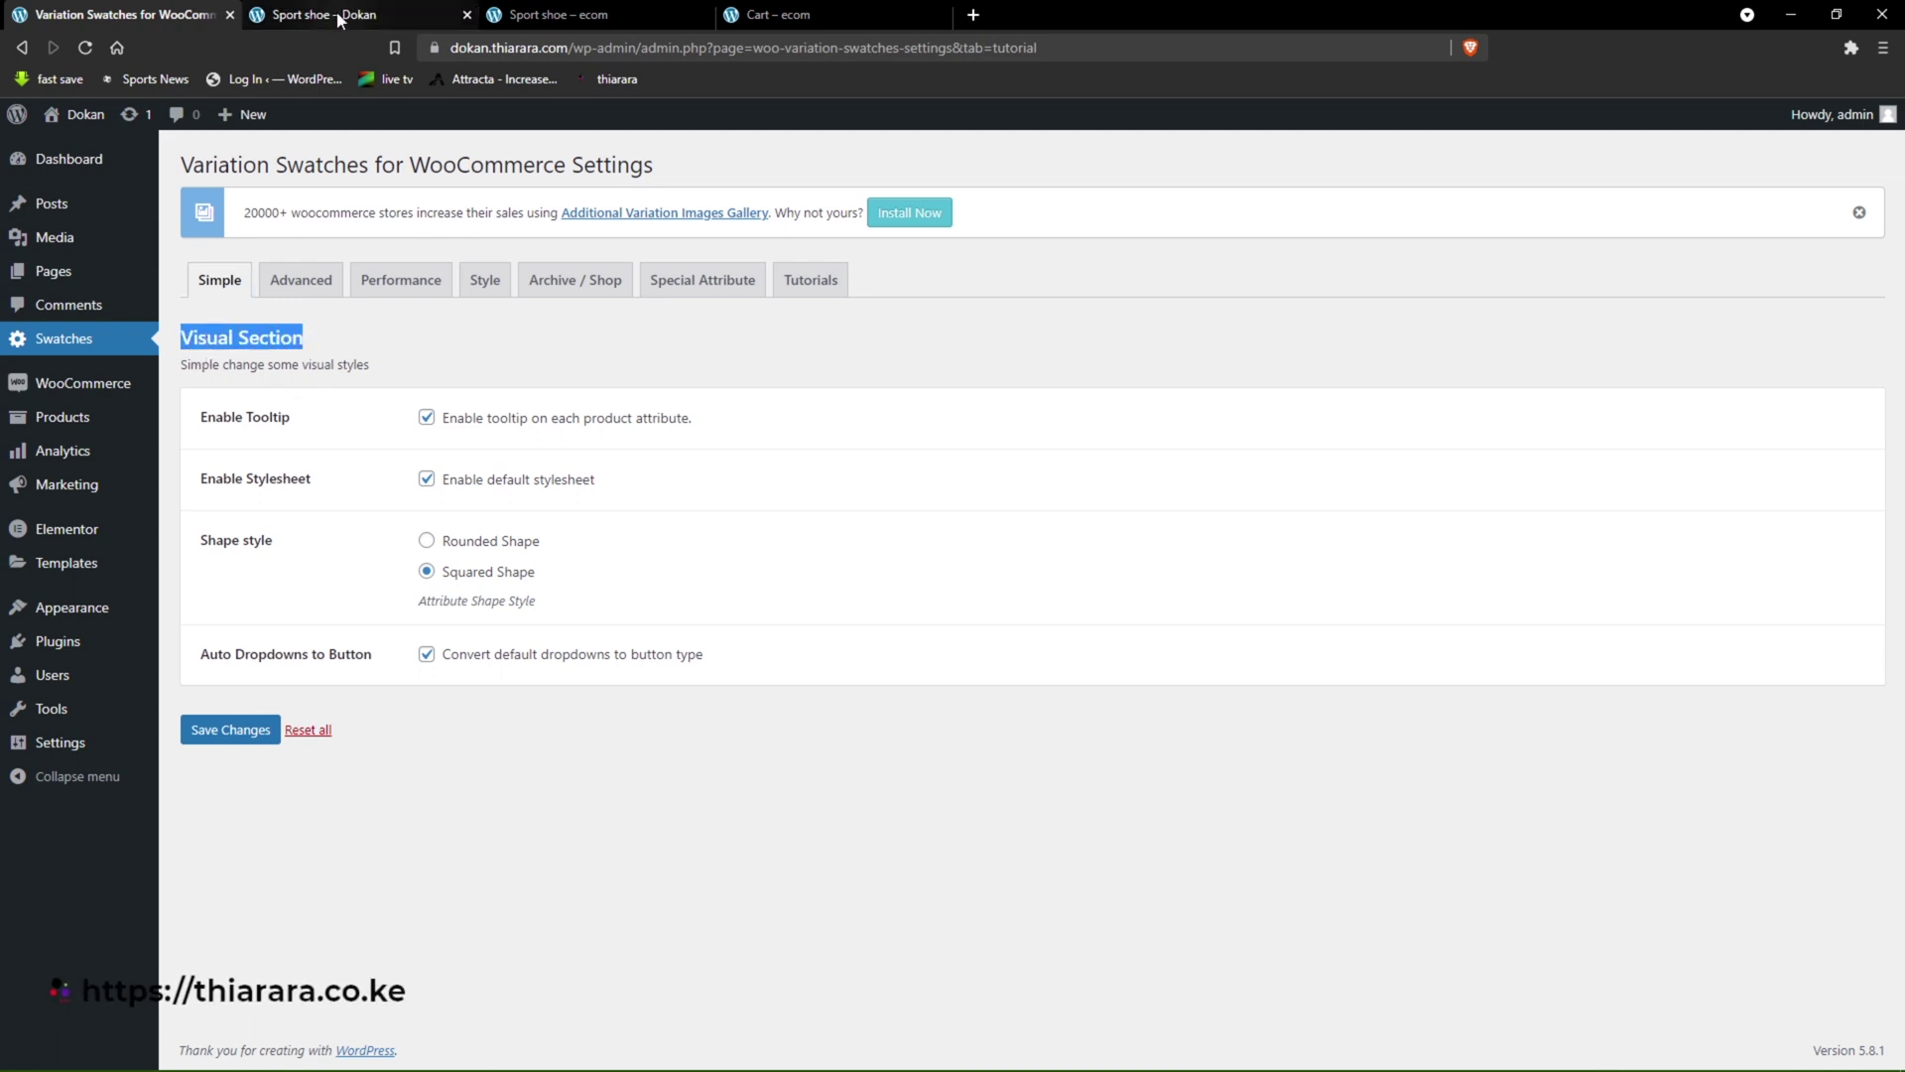
{"action": "left_click", "coordinate": [382, 14]}
{"action": "key", "text": "ctrl+Tab"}
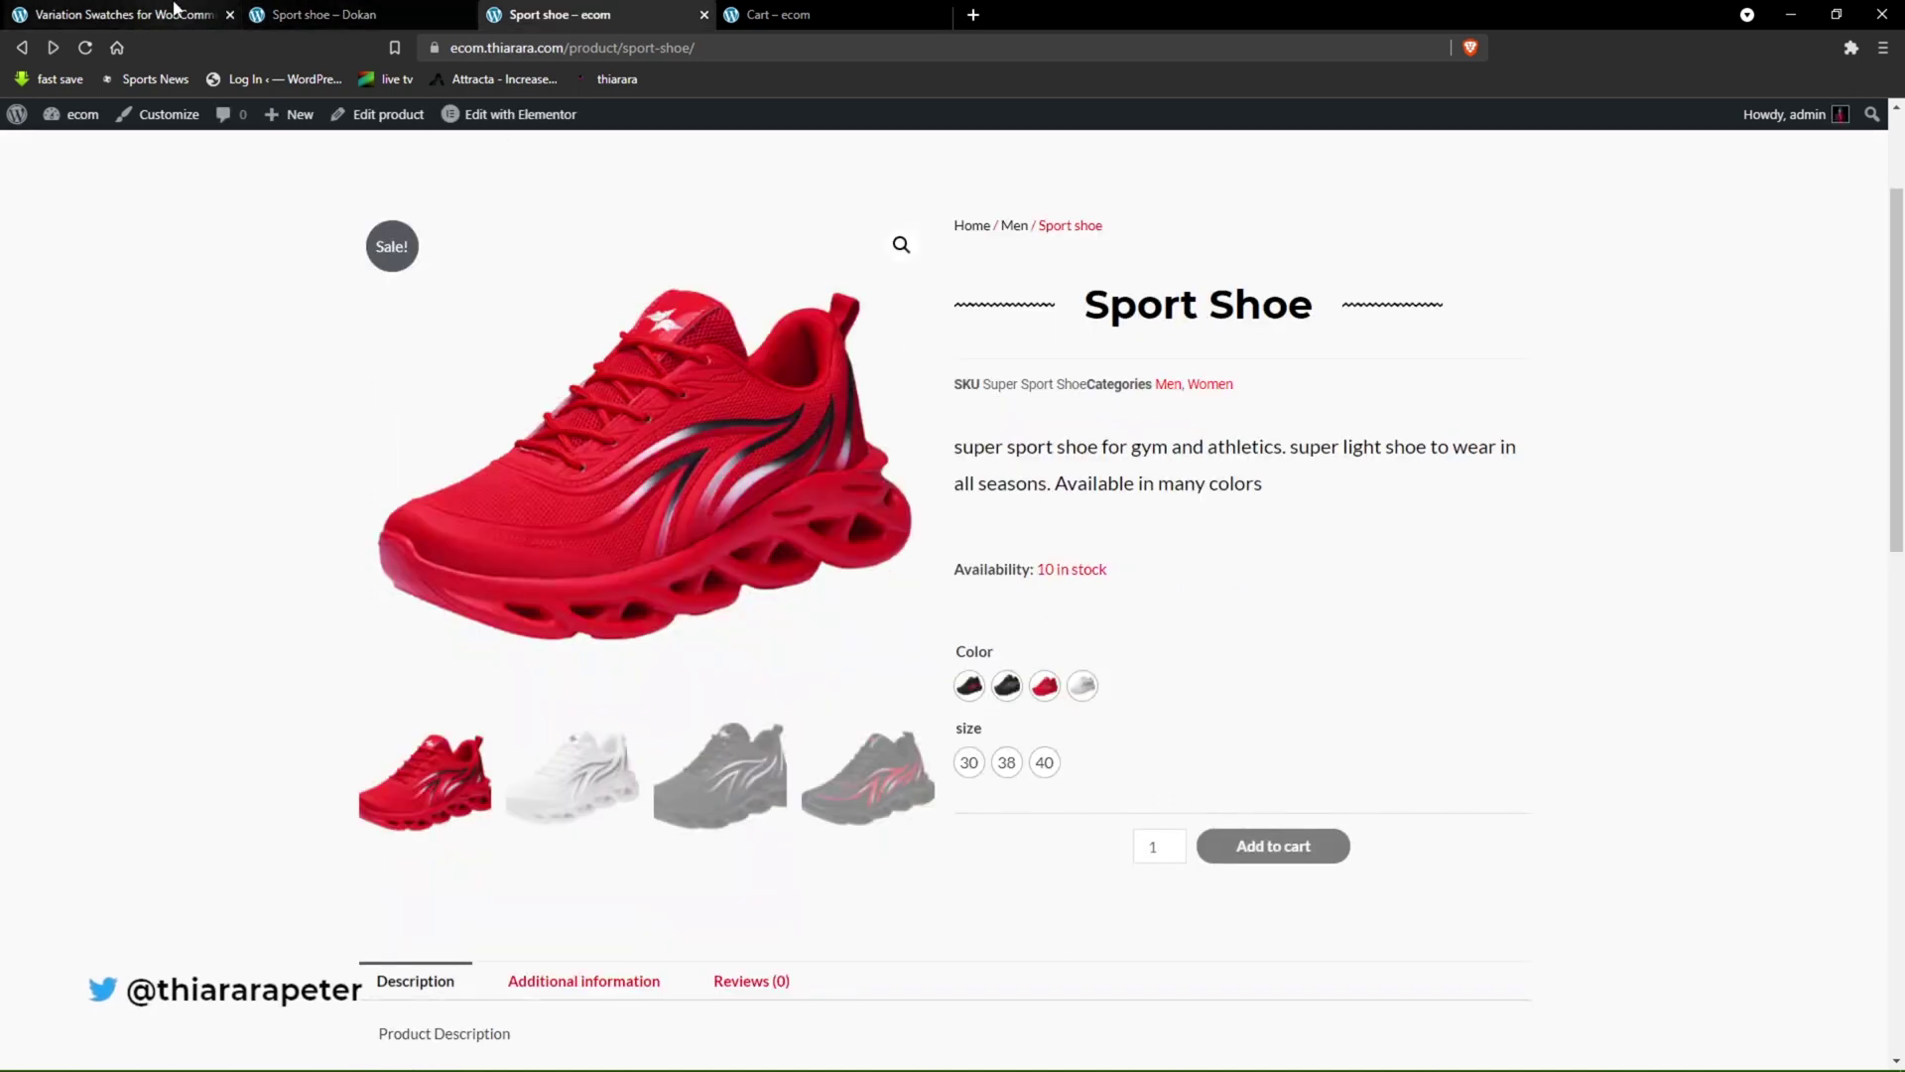
{"action": "left_click", "coordinate": [129, 15]}
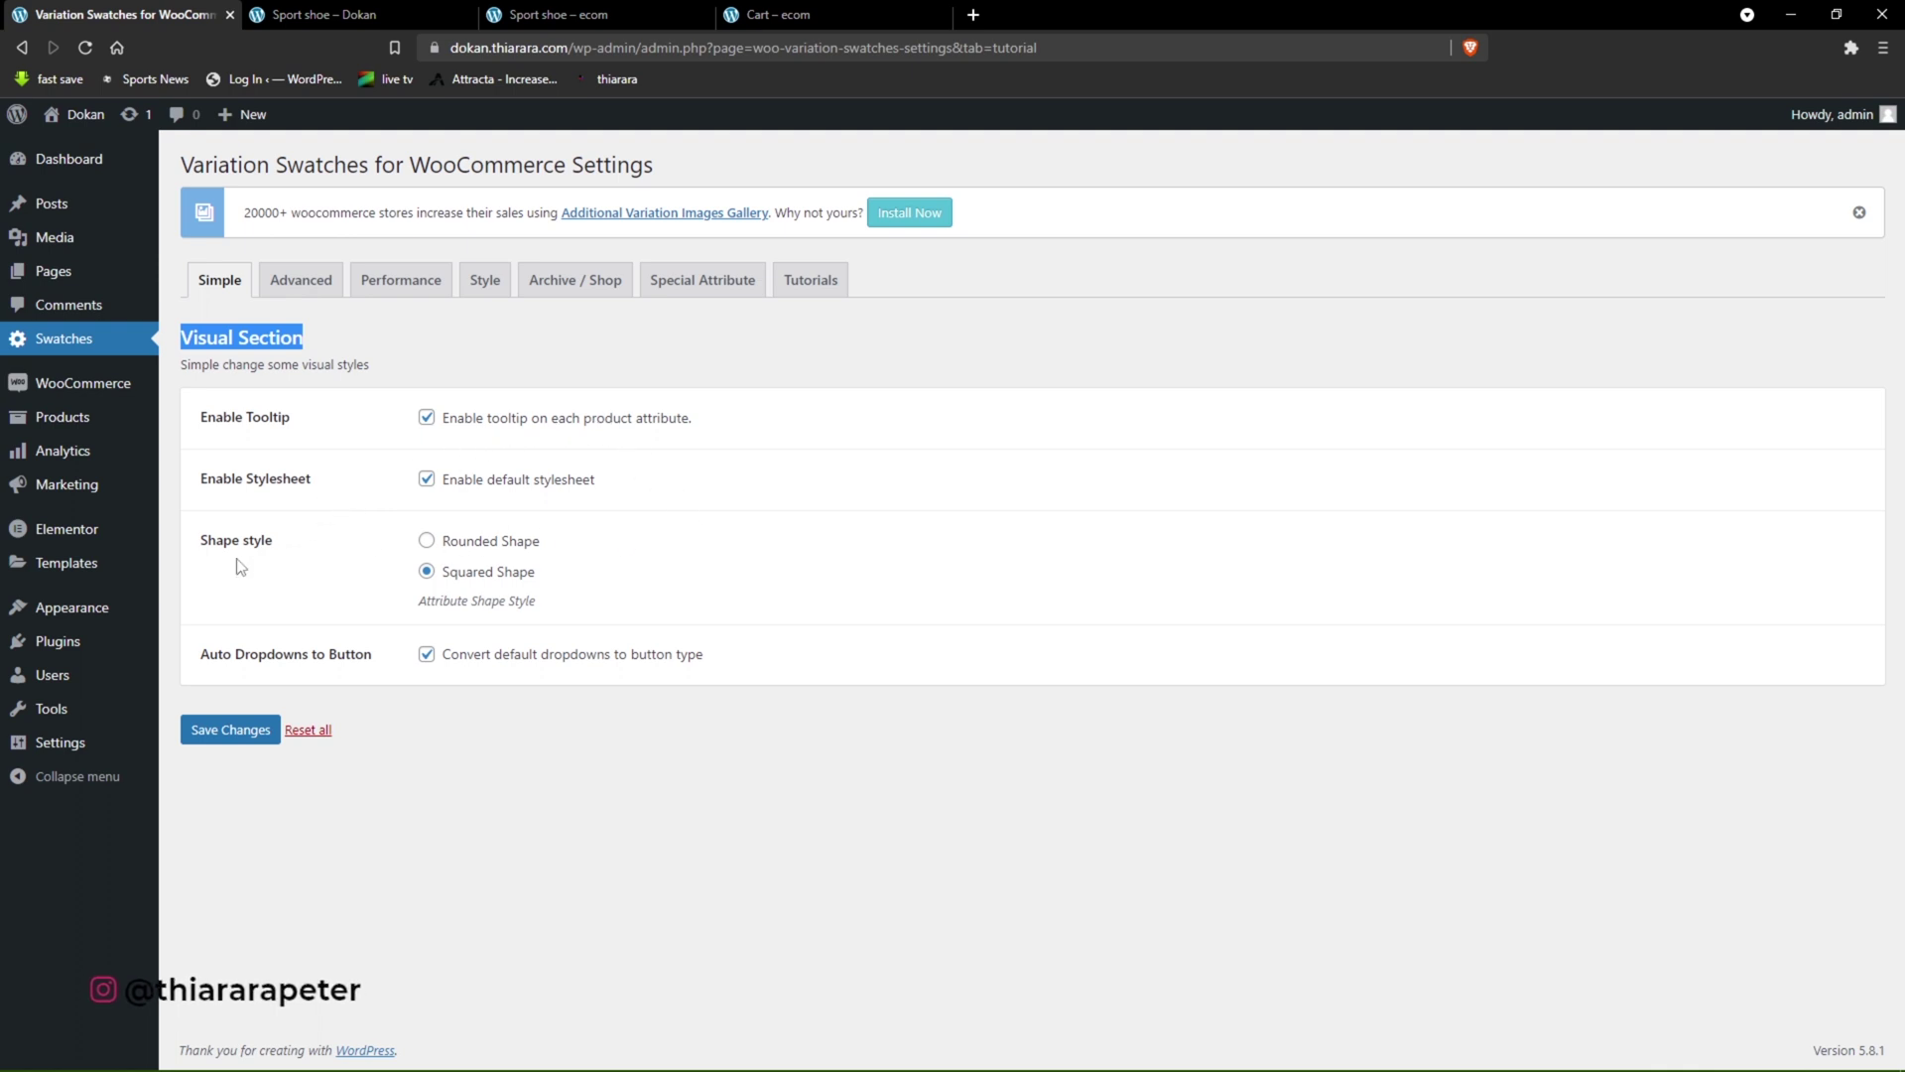
- Set the swatch shape style to Rounded Shape, keep default dropdowns converted to button type, and save the settings
{"action": "left_click_drag", "start_coordinate": [273, 541], "coordinate": [204, 536]}
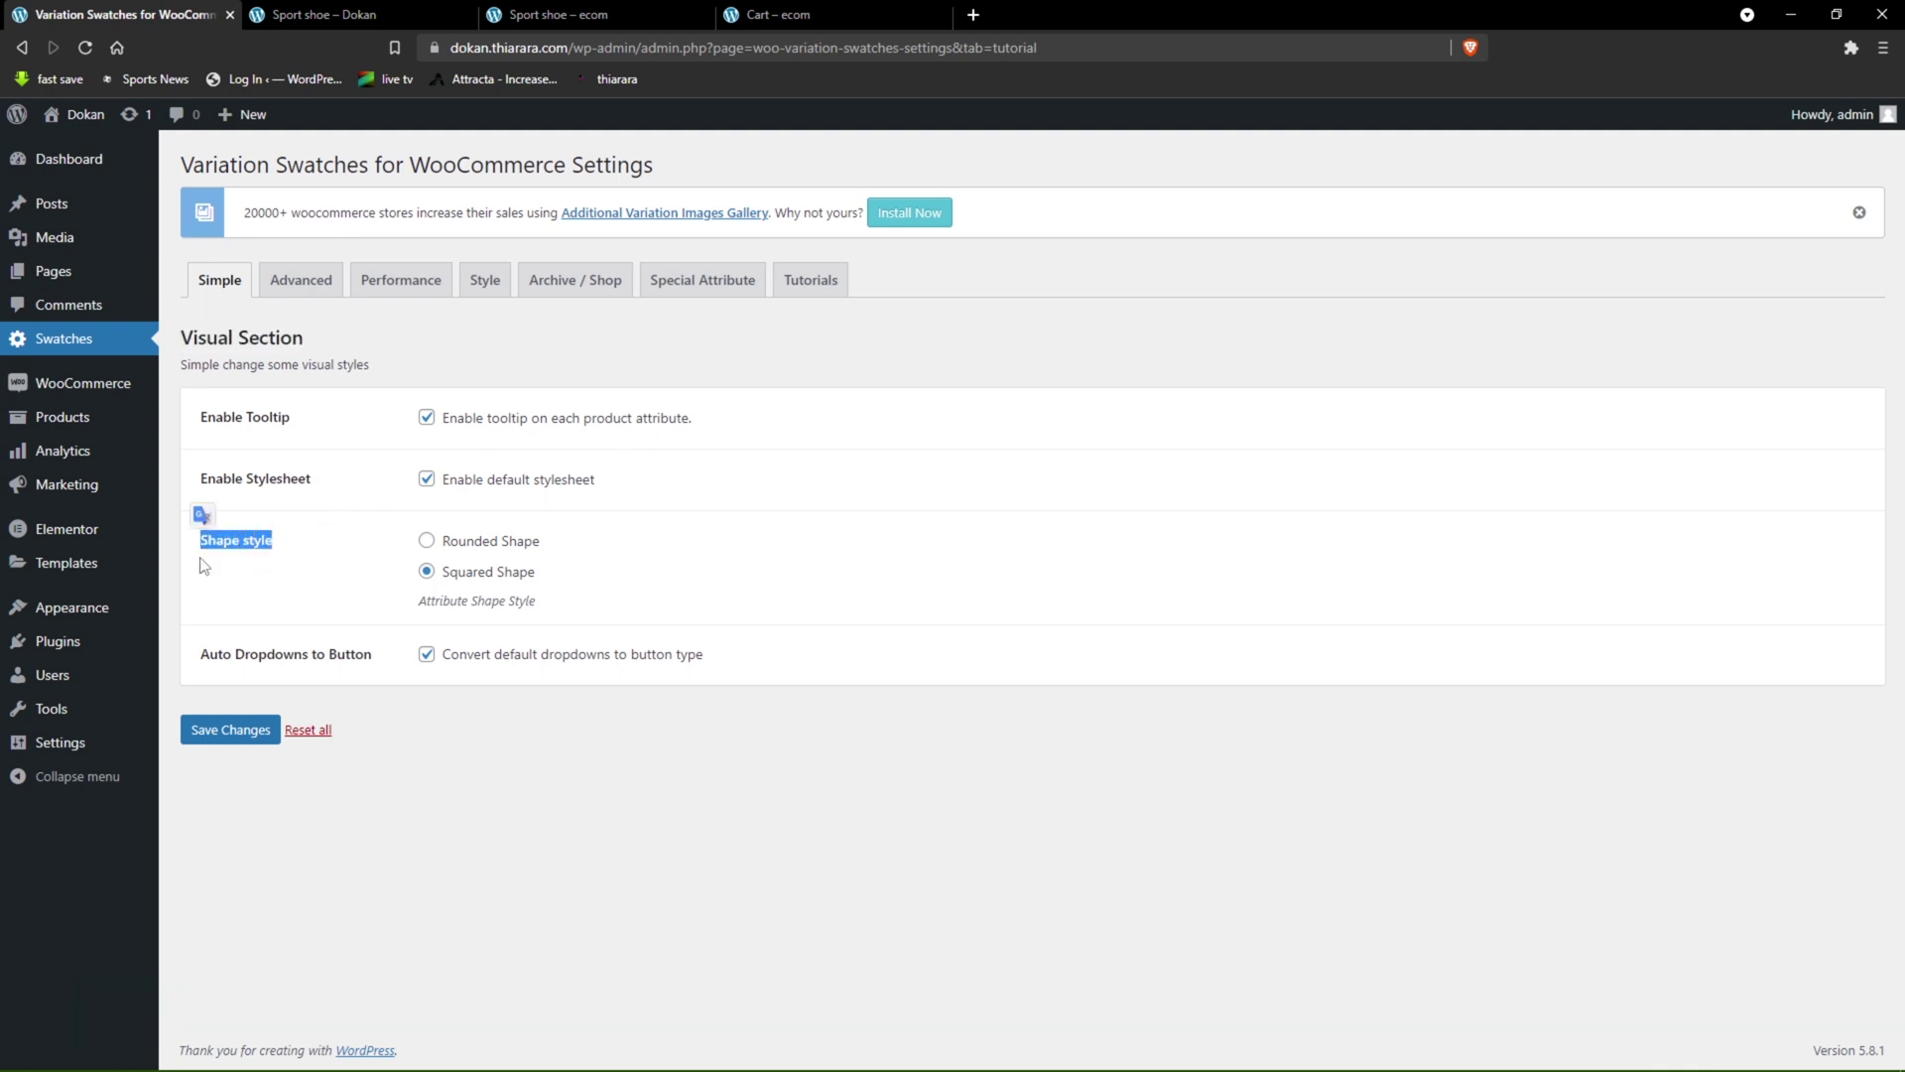
{"action": "left_click", "coordinate": [213, 556]}
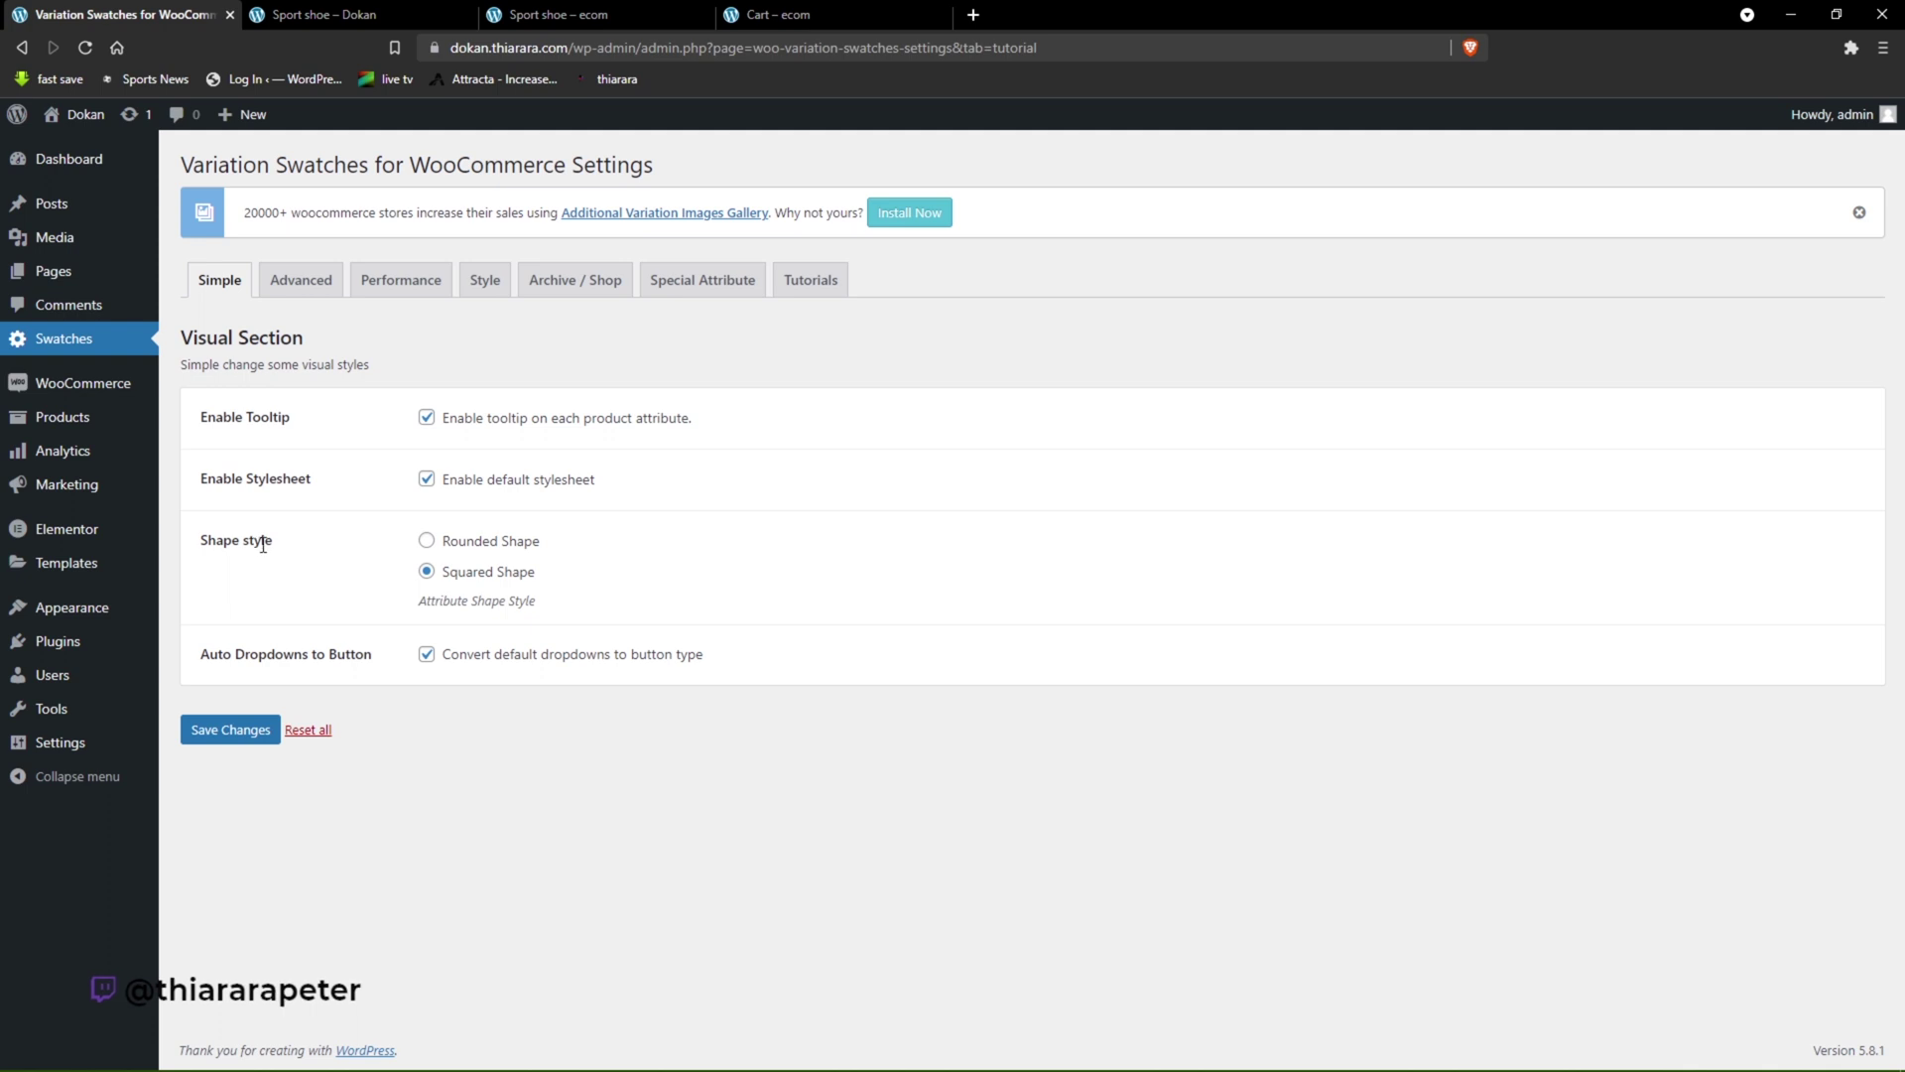
{"action": "left_click", "coordinate": [561, 14]}
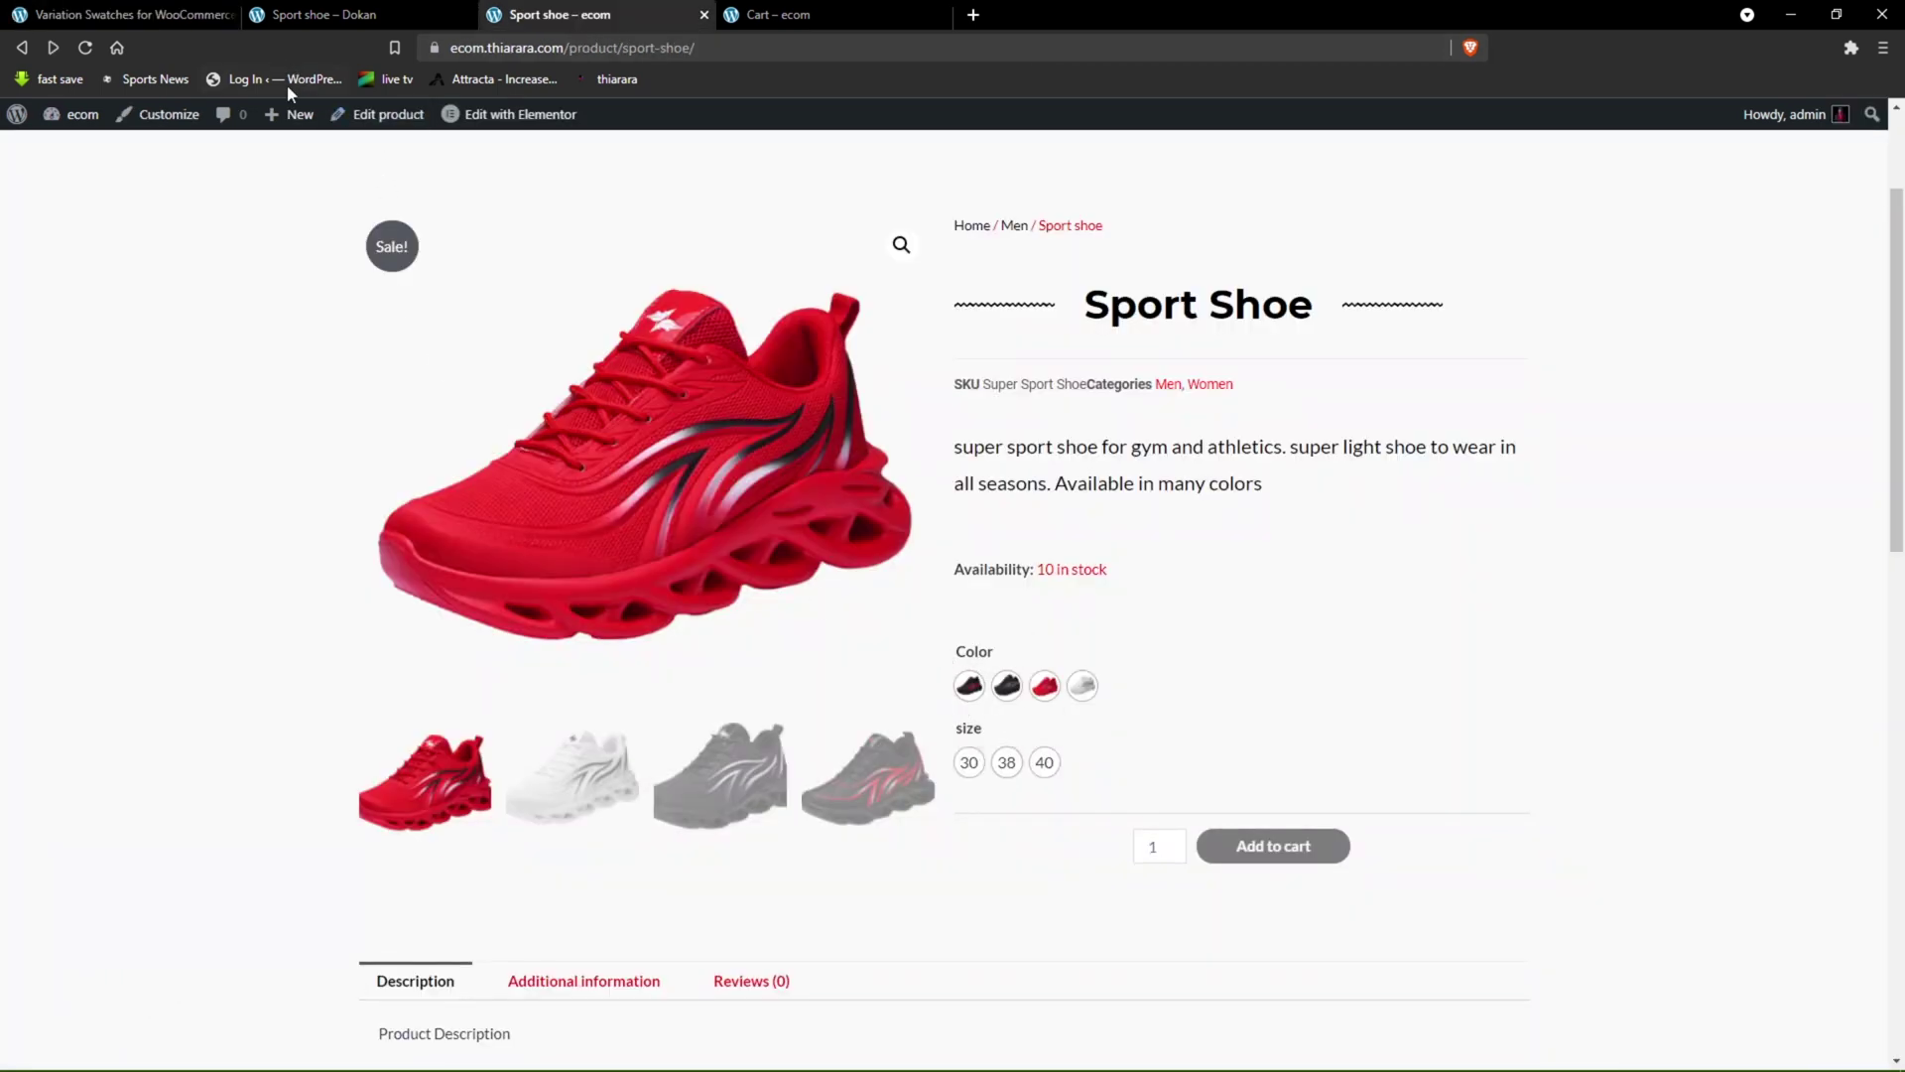
{"action": "left_click", "coordinate": [192, 10]}
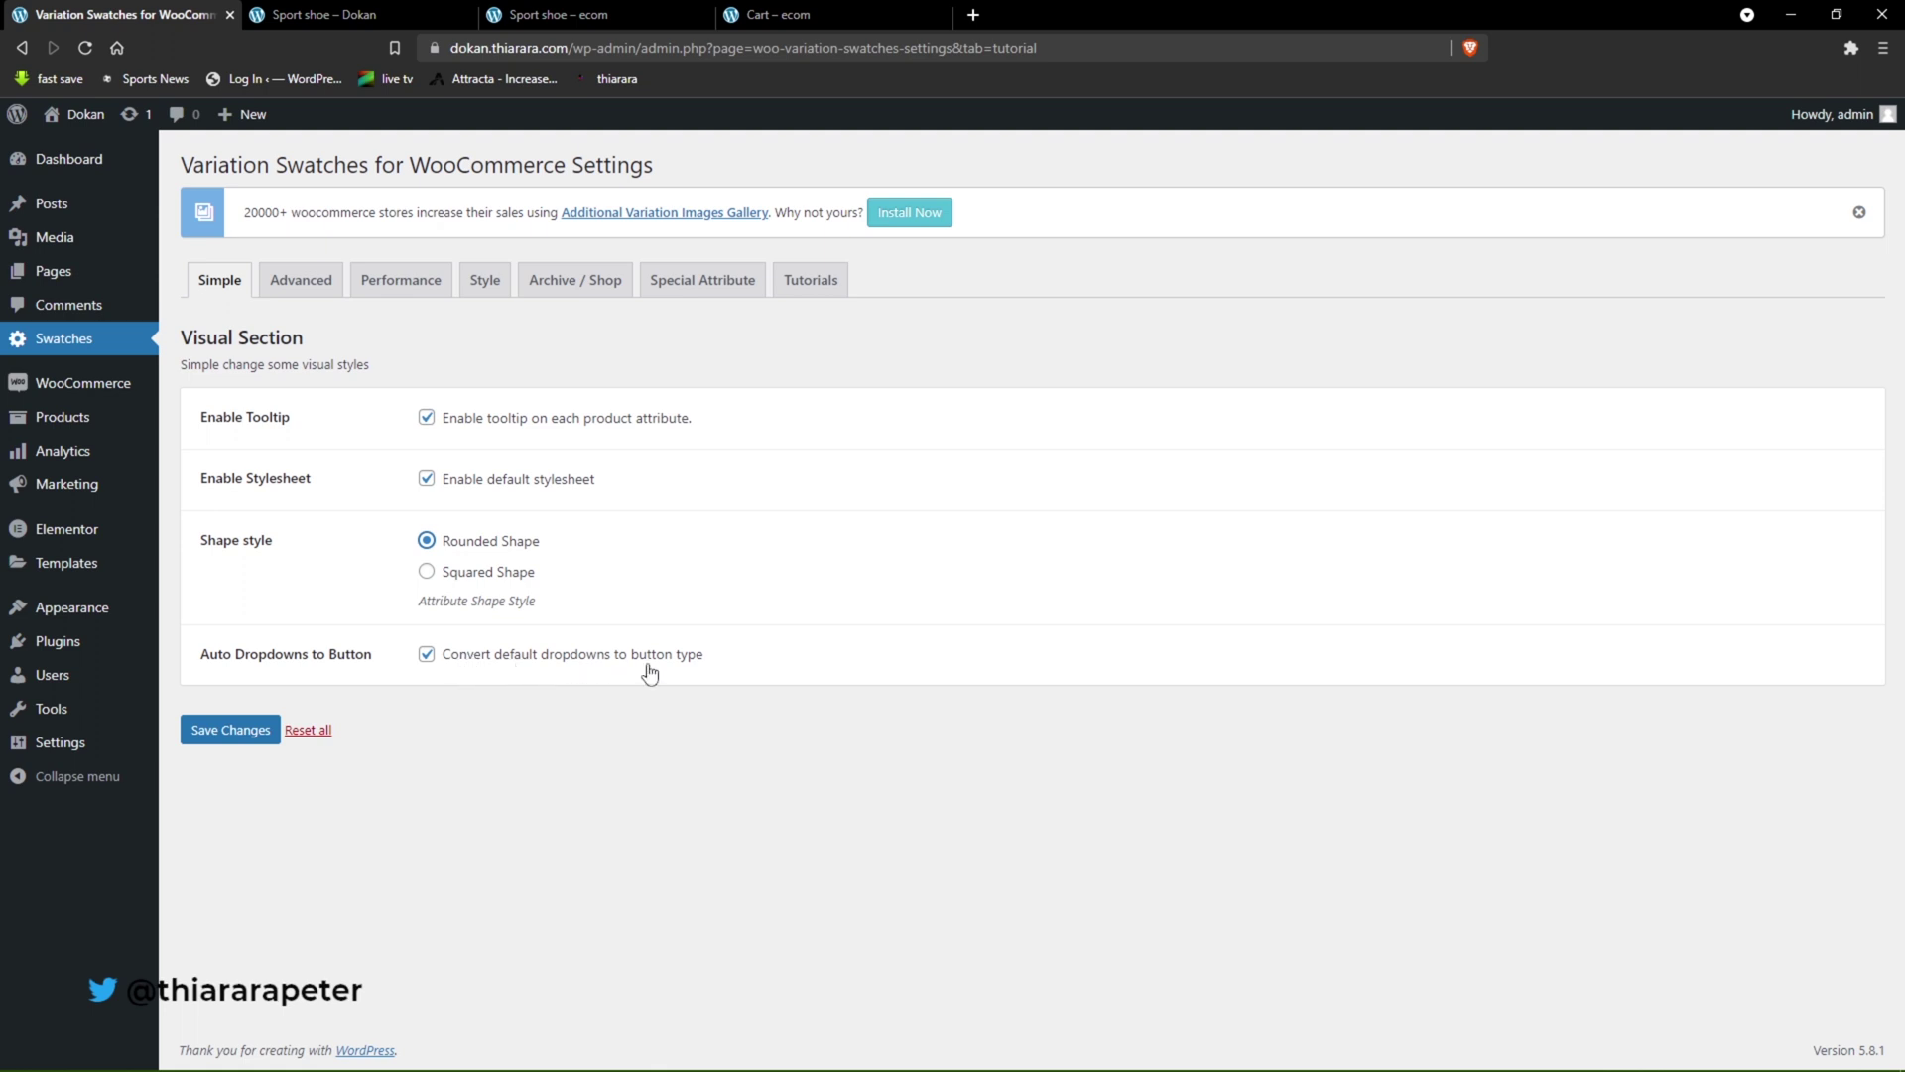
{"action": "left_click", "coordinate": [425, 657]}
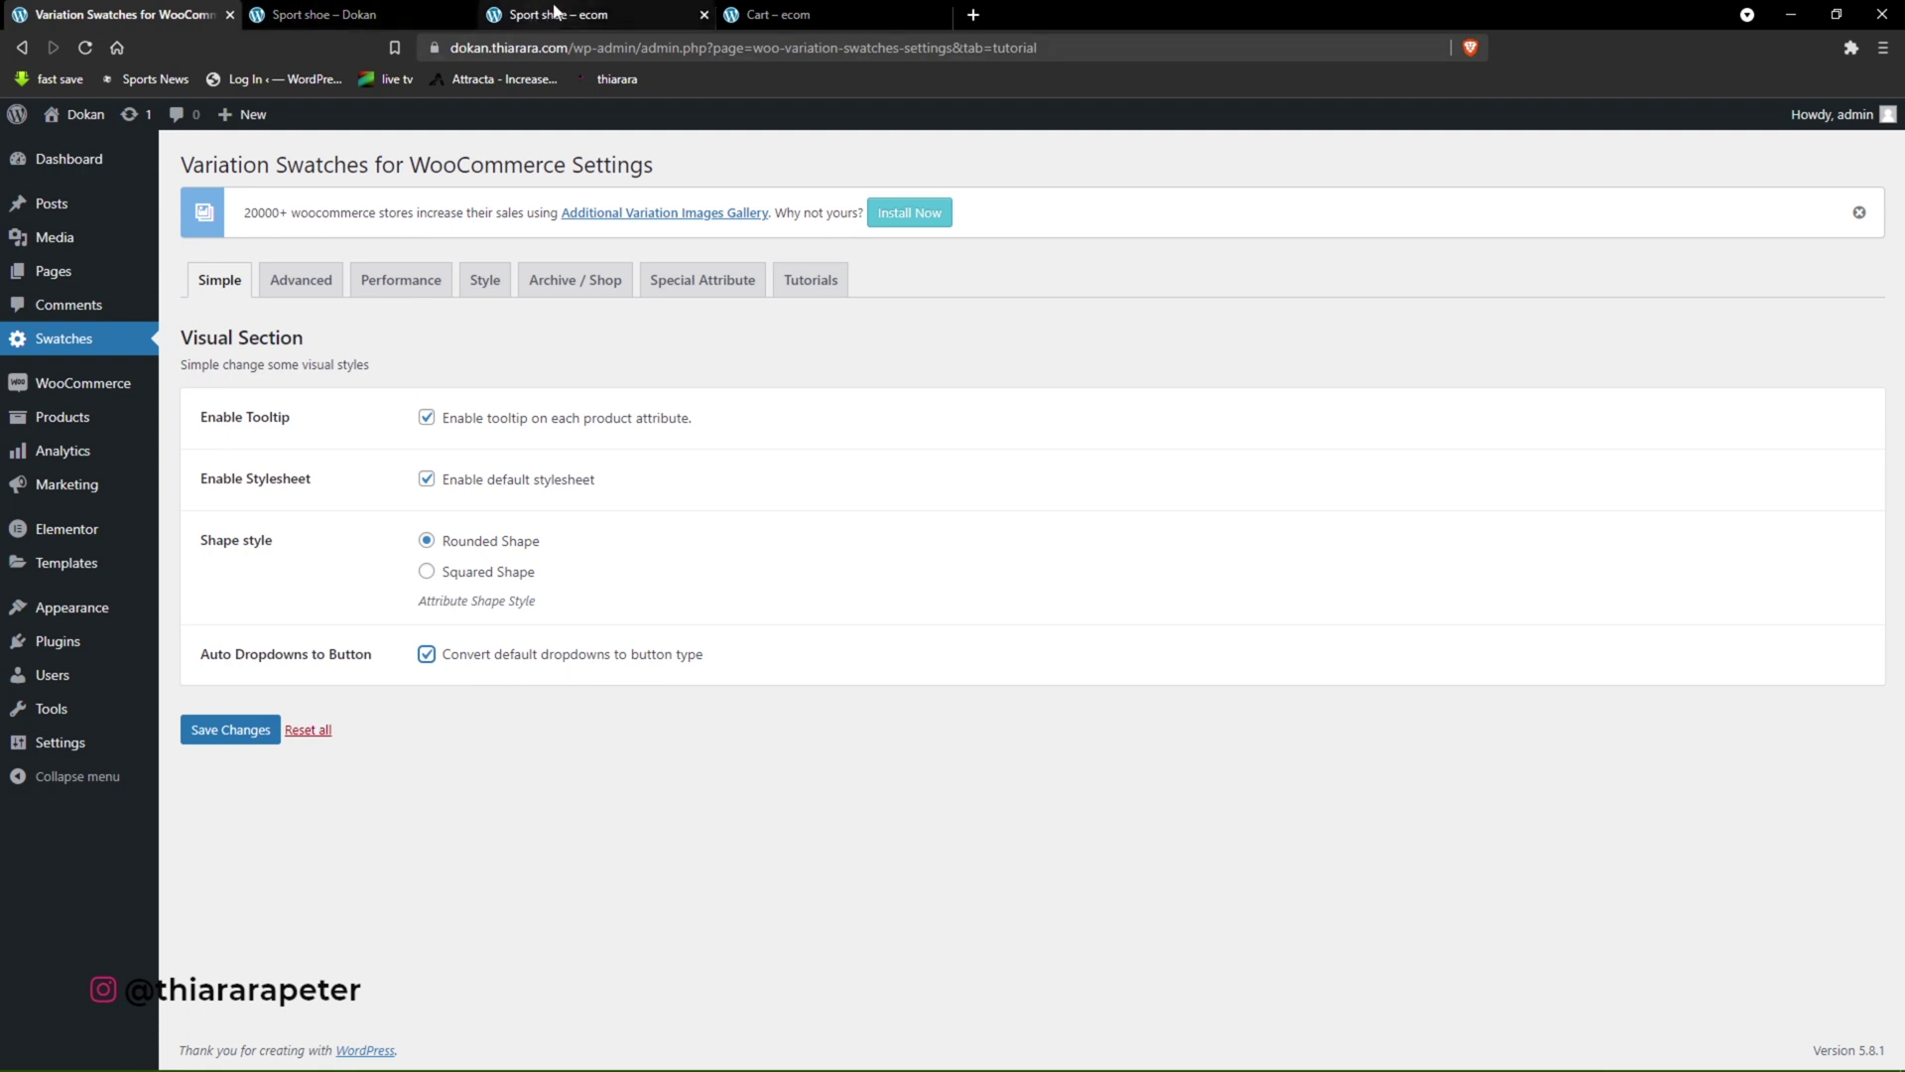
{"action": "left_click", "coordinate": [556, 15]}
{"action": "left_click", "coordinate": [124, 15]}
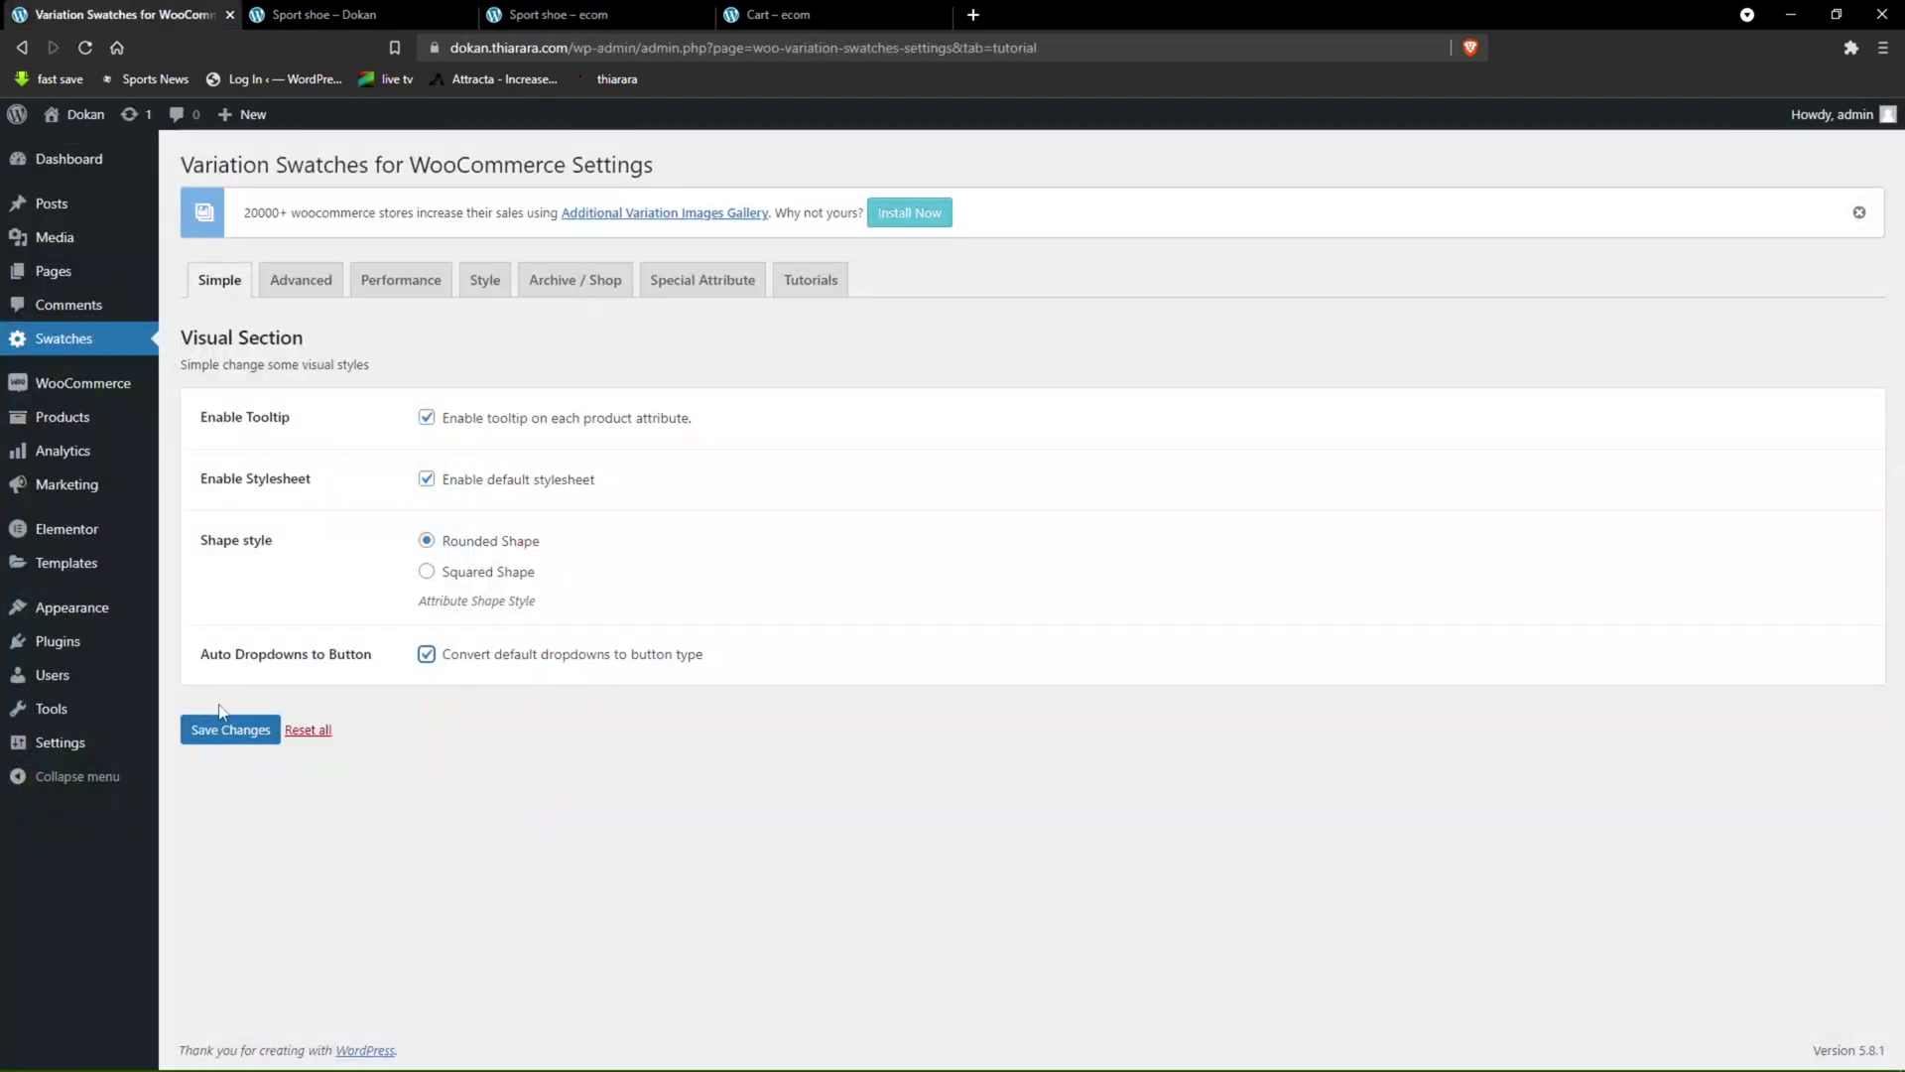
{"action": "left_click", "coordinate": [228, 732]}
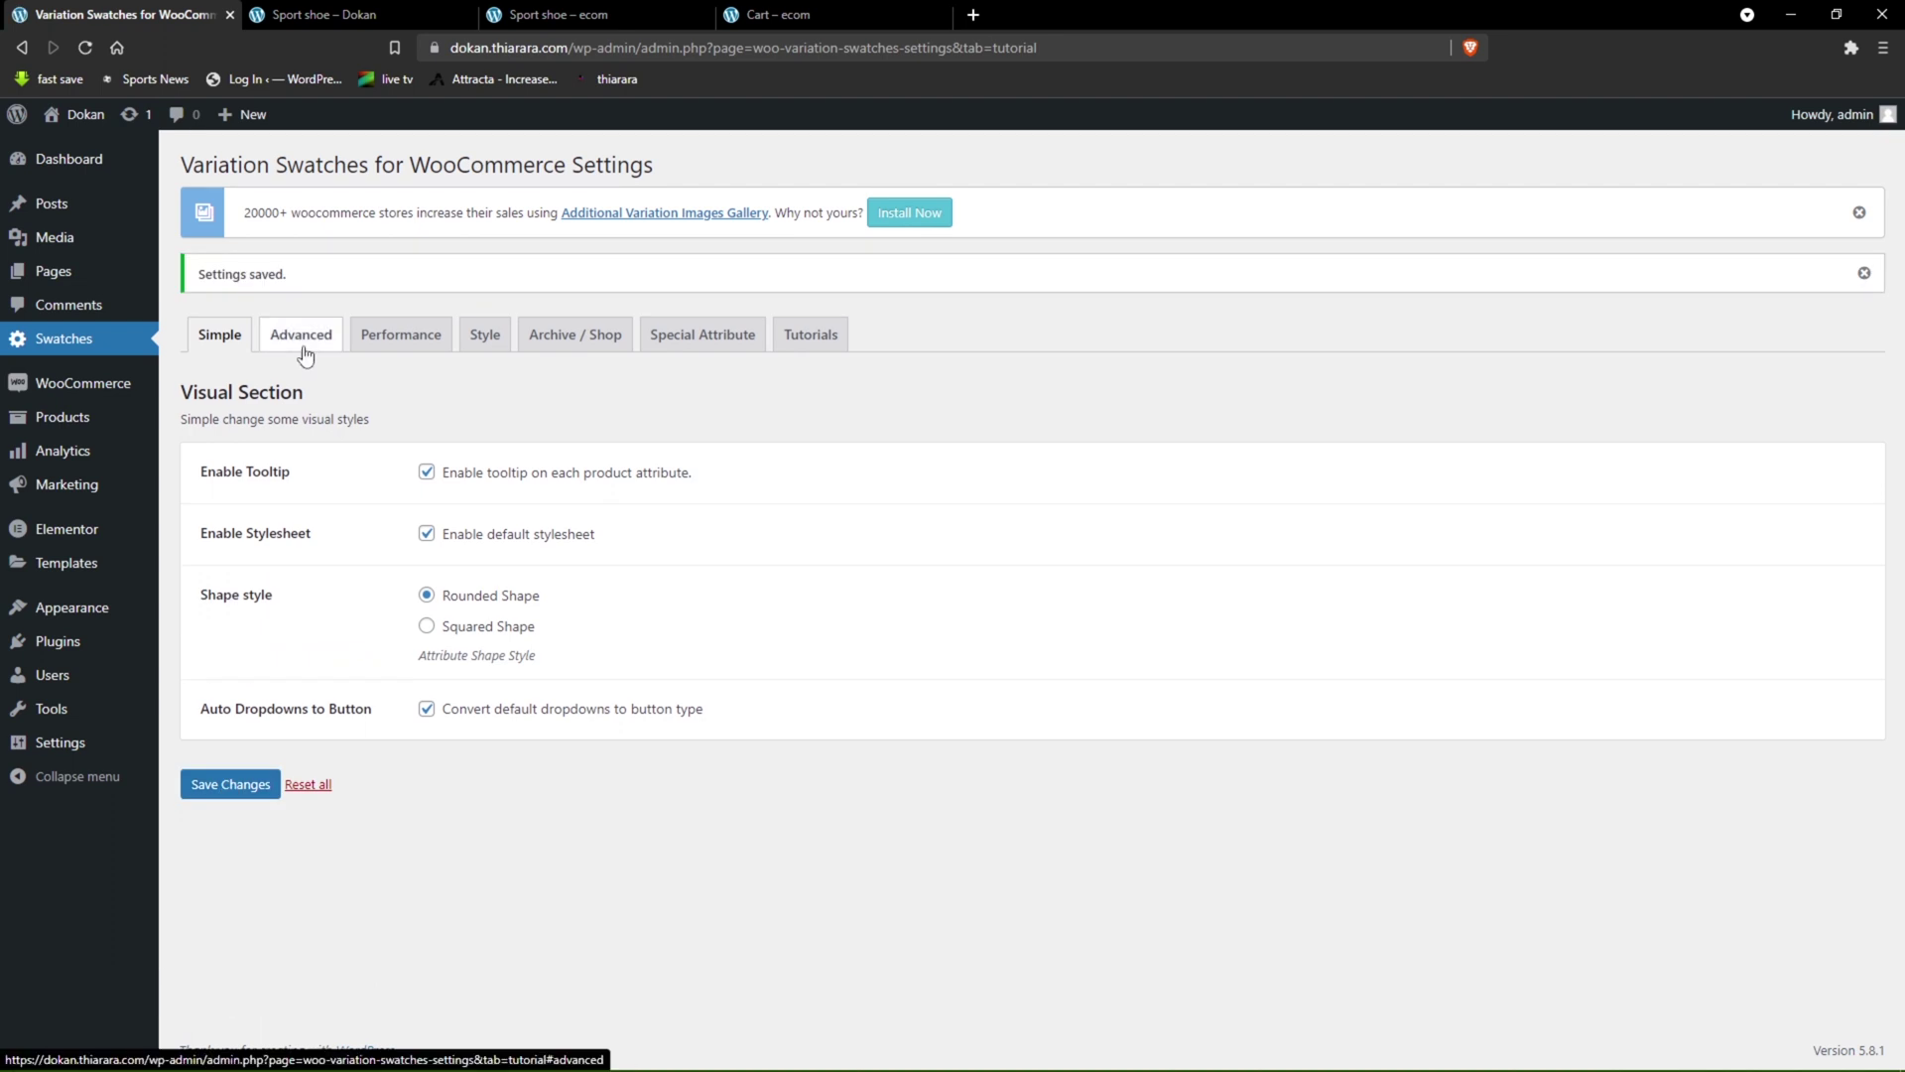
- Open the Advanced swatch settings, then test clearing a black with white stripe, size 38 selection on the ecom store's Sport shoe page
{"action": "left_click", "coordinate": [302, 335]}
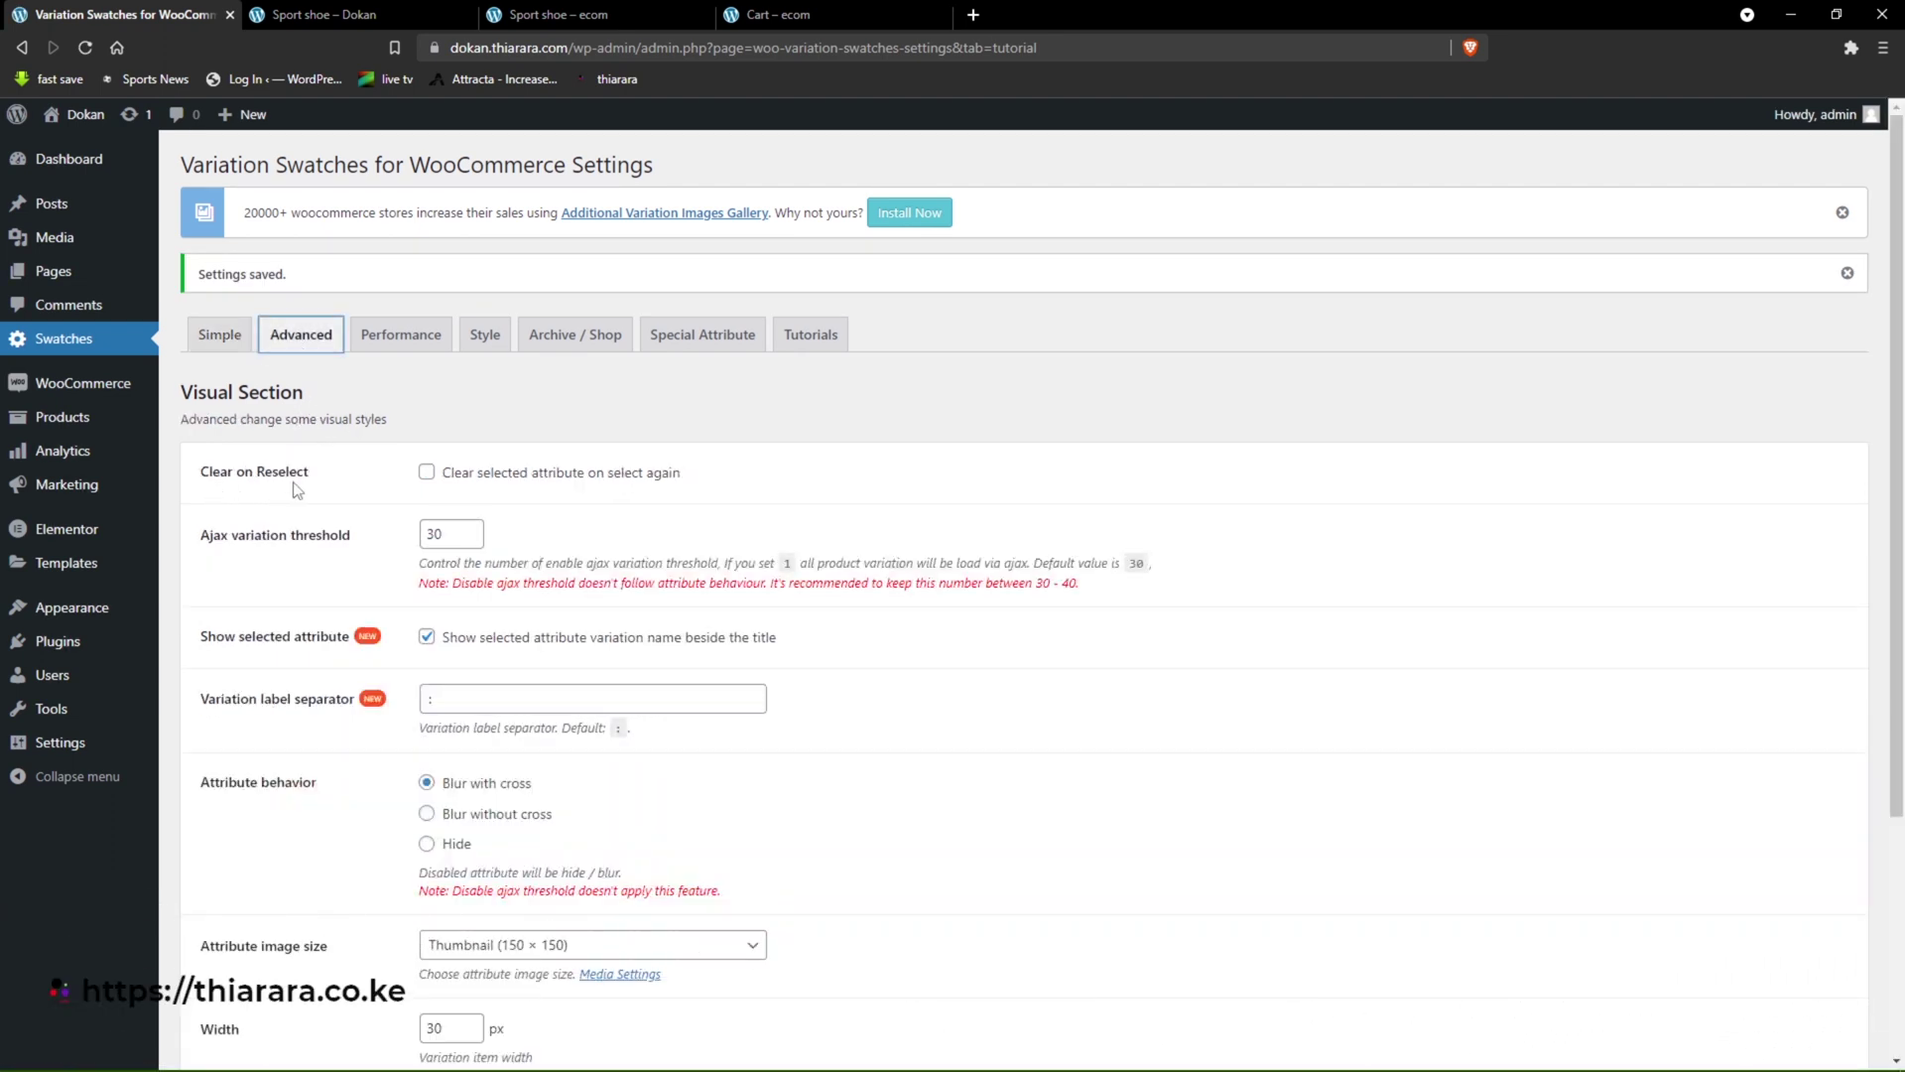
{"action": "left_click", "coordinate": [603, 10]}
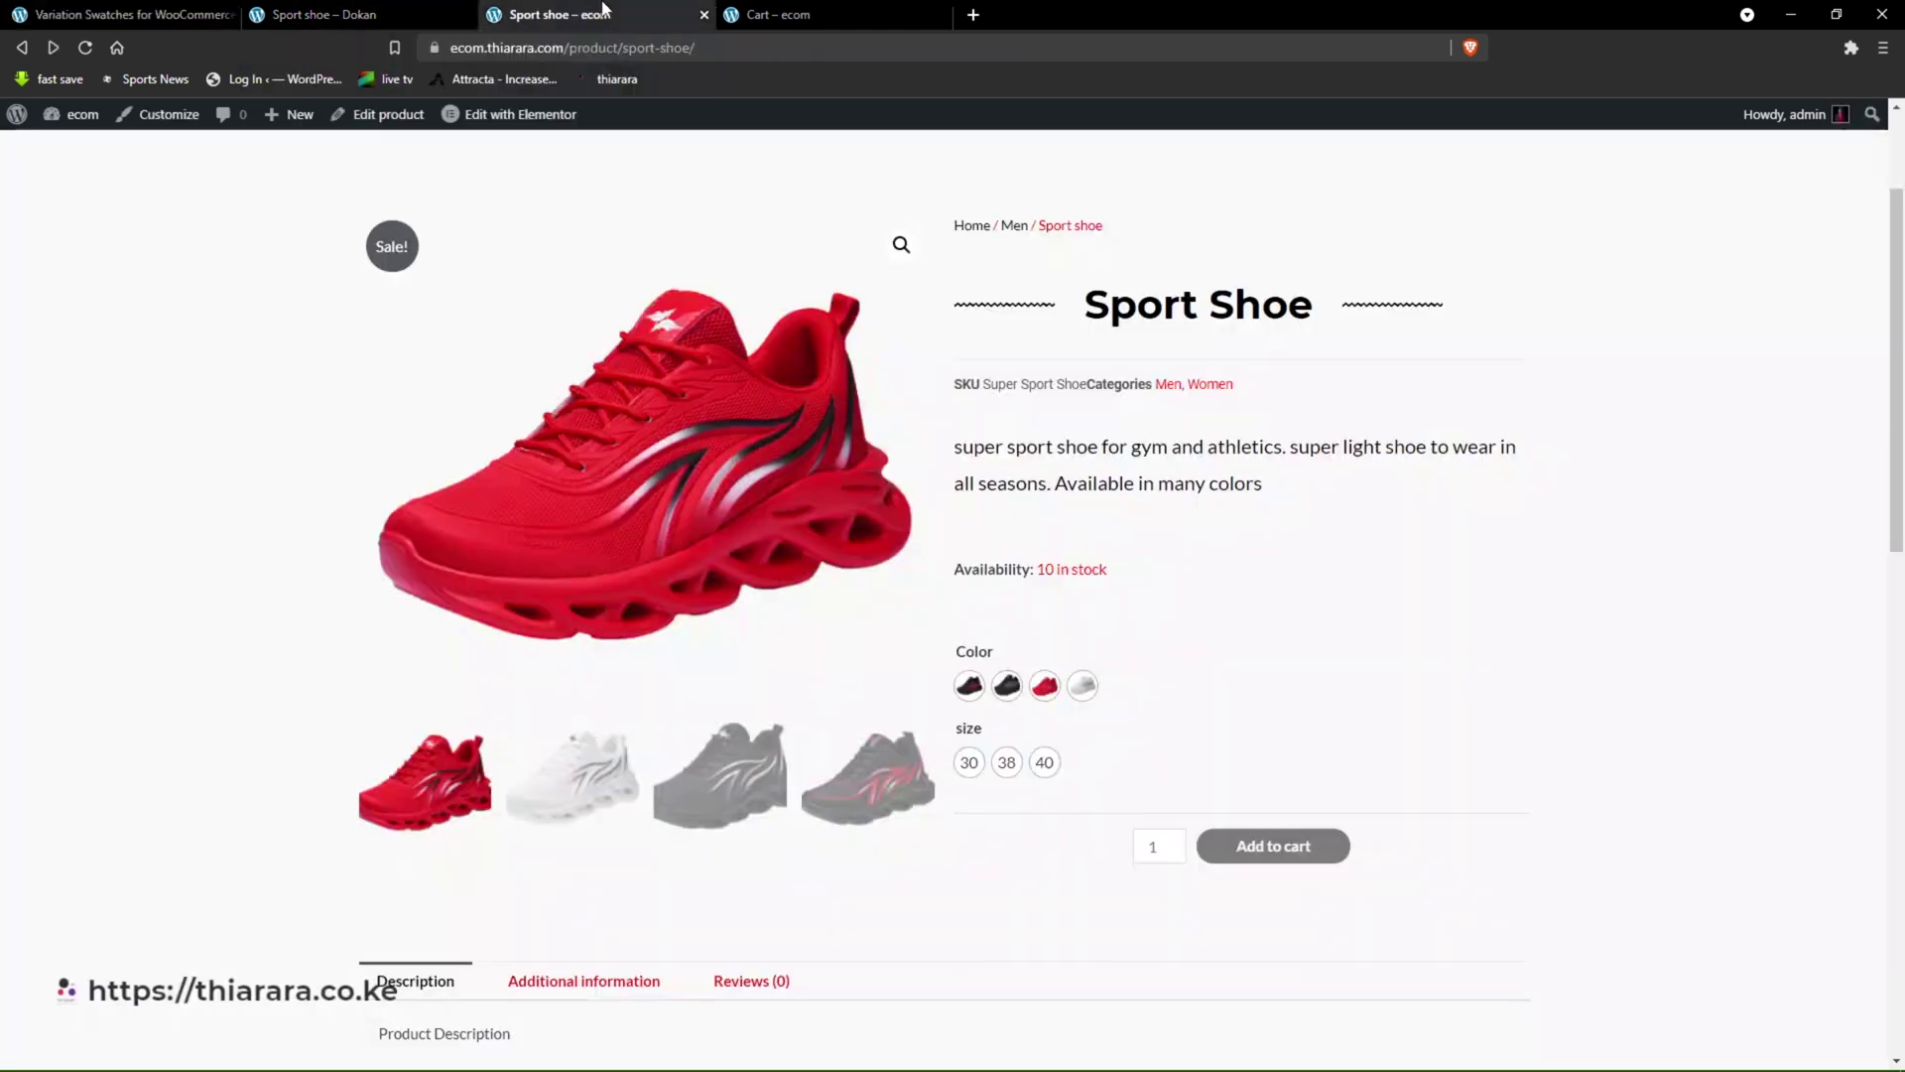
{"action": "left_click", "coordinate": [1006, 685]}
{"action": "left_click", "coordinate": [1006, 762]}
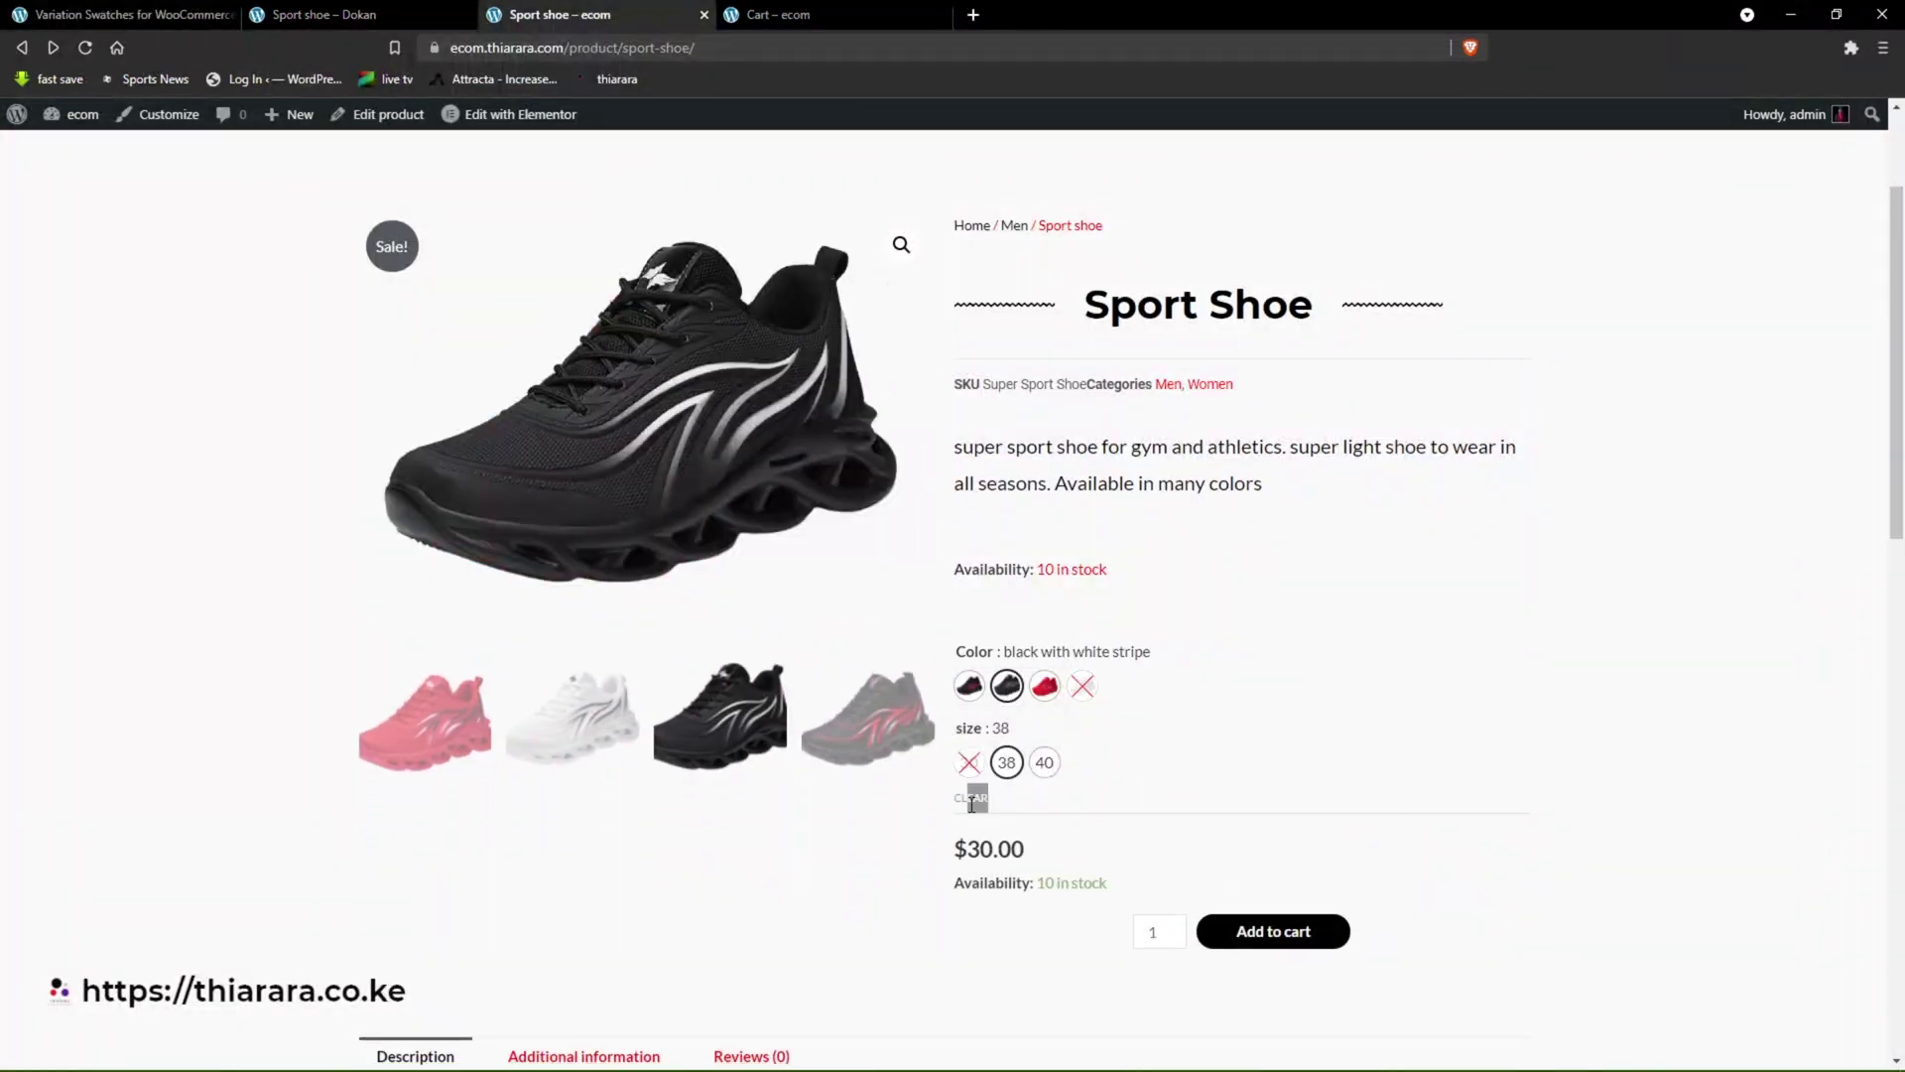
{"action": "double_click", "coordinate": [962, 801]}
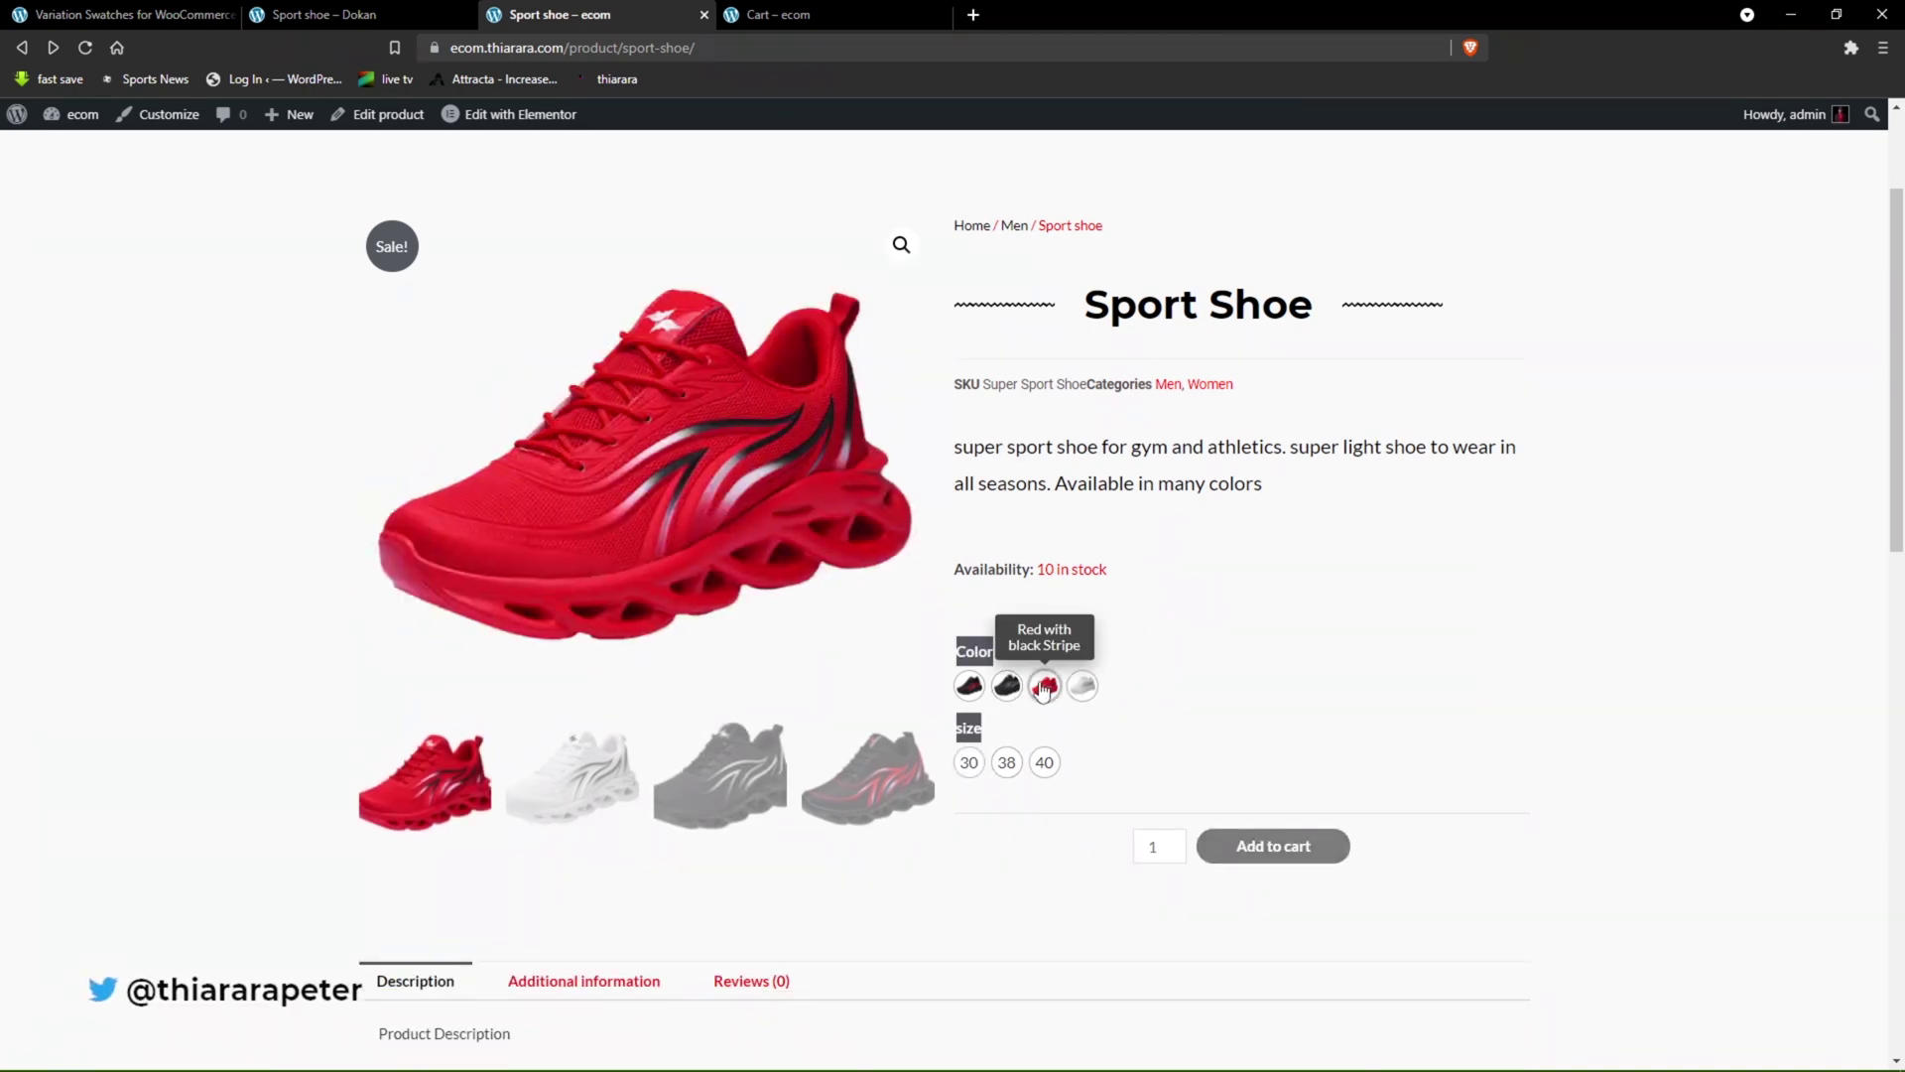
- Select red with black stripe, size 38 on the ecom Sport shoe page, then enable Clear on Reselect in the Dokan Advanced swatch settings
{"action": "left_click", "coordinate": [1044, 685]}
{"action": "left_click", "coordinate": [1006, 762]}
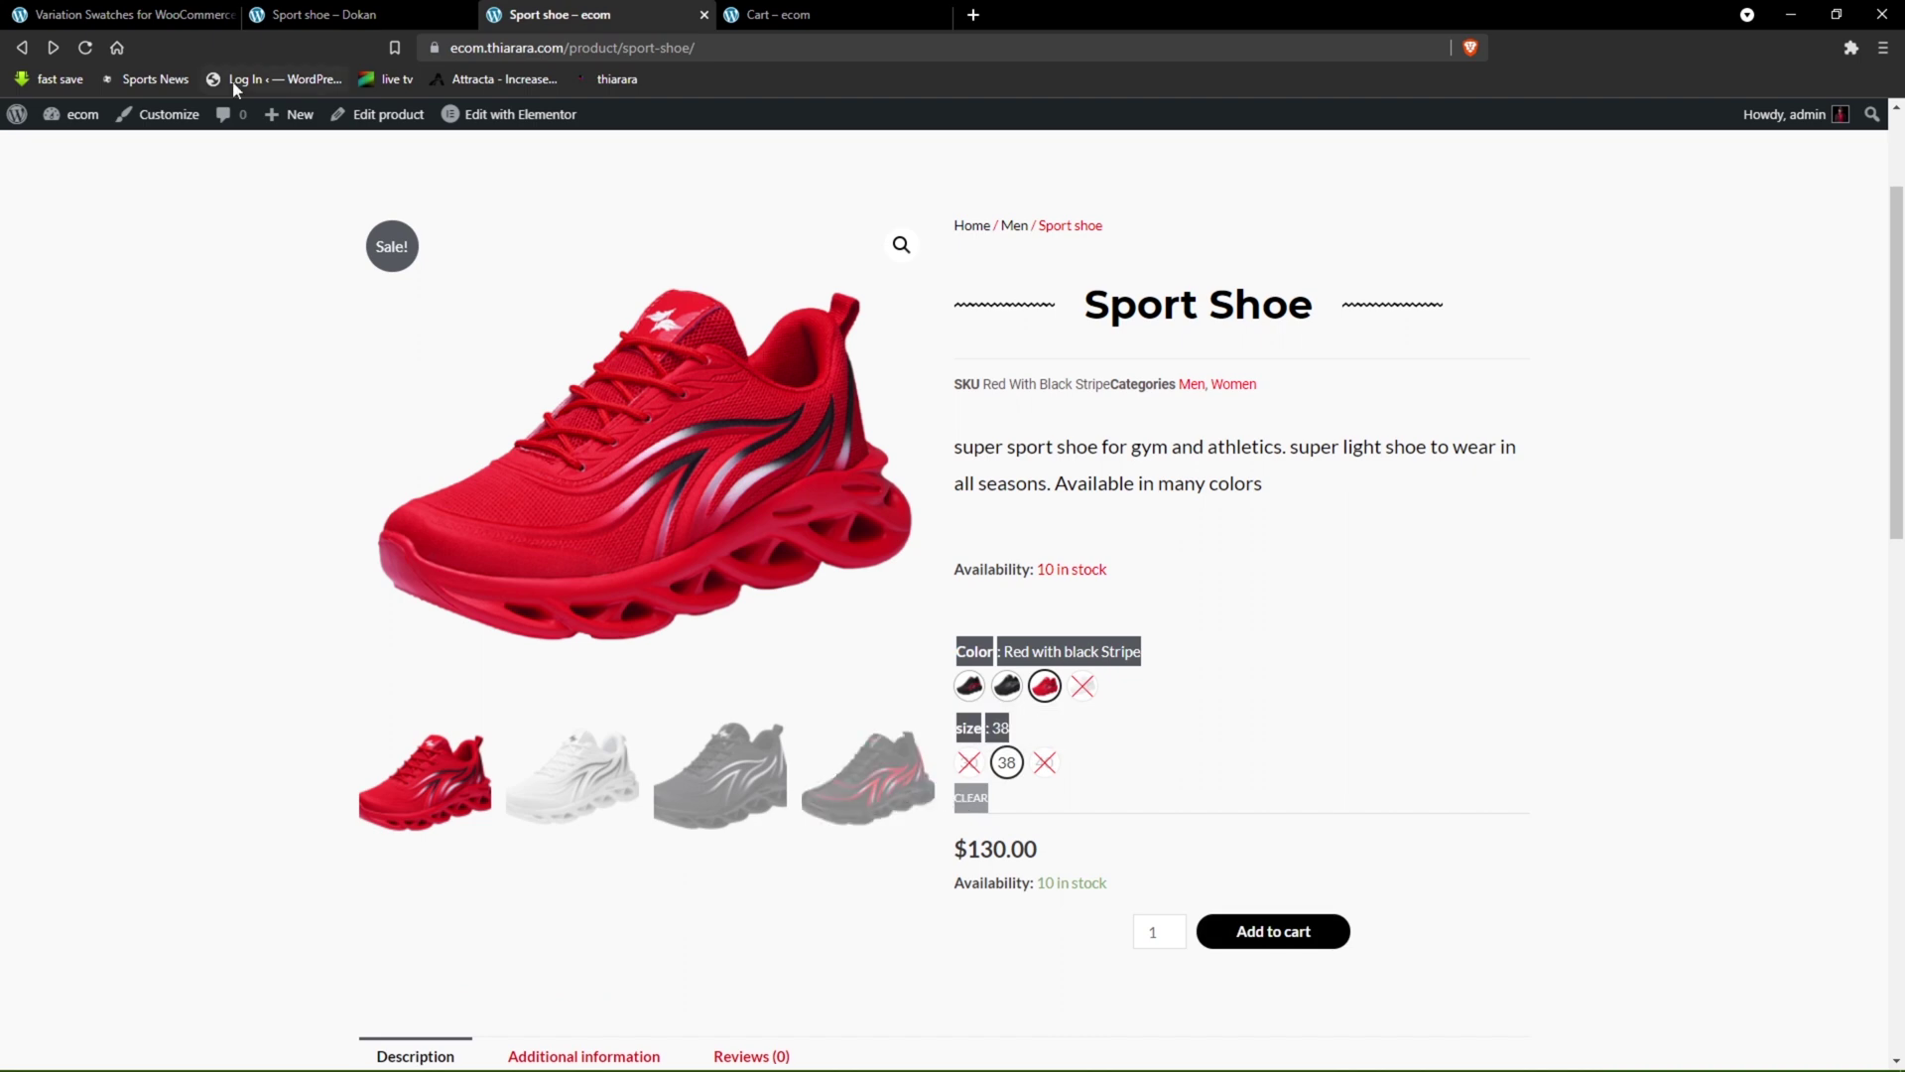
{"action": "left_click", "coordinate": [181, 12]}
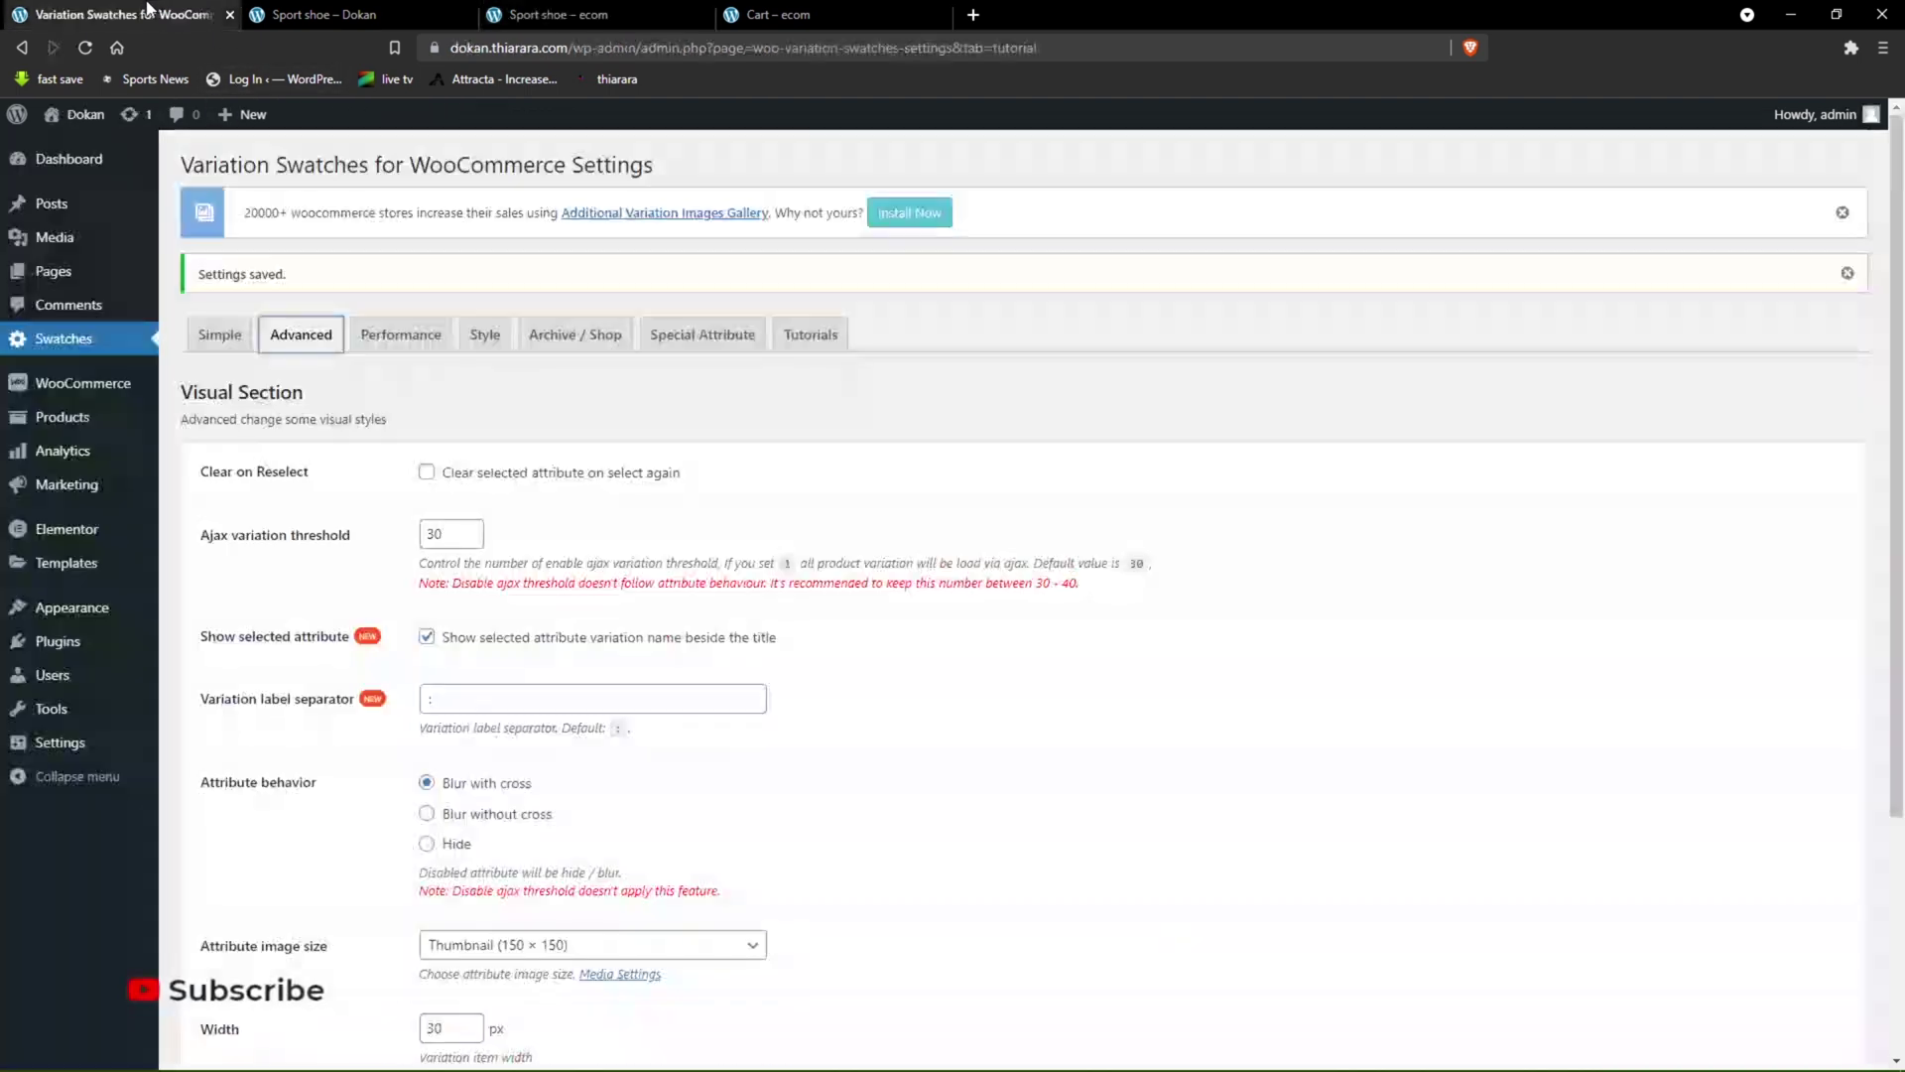
{"action": "left_click", "coordinate": [427, 474]}
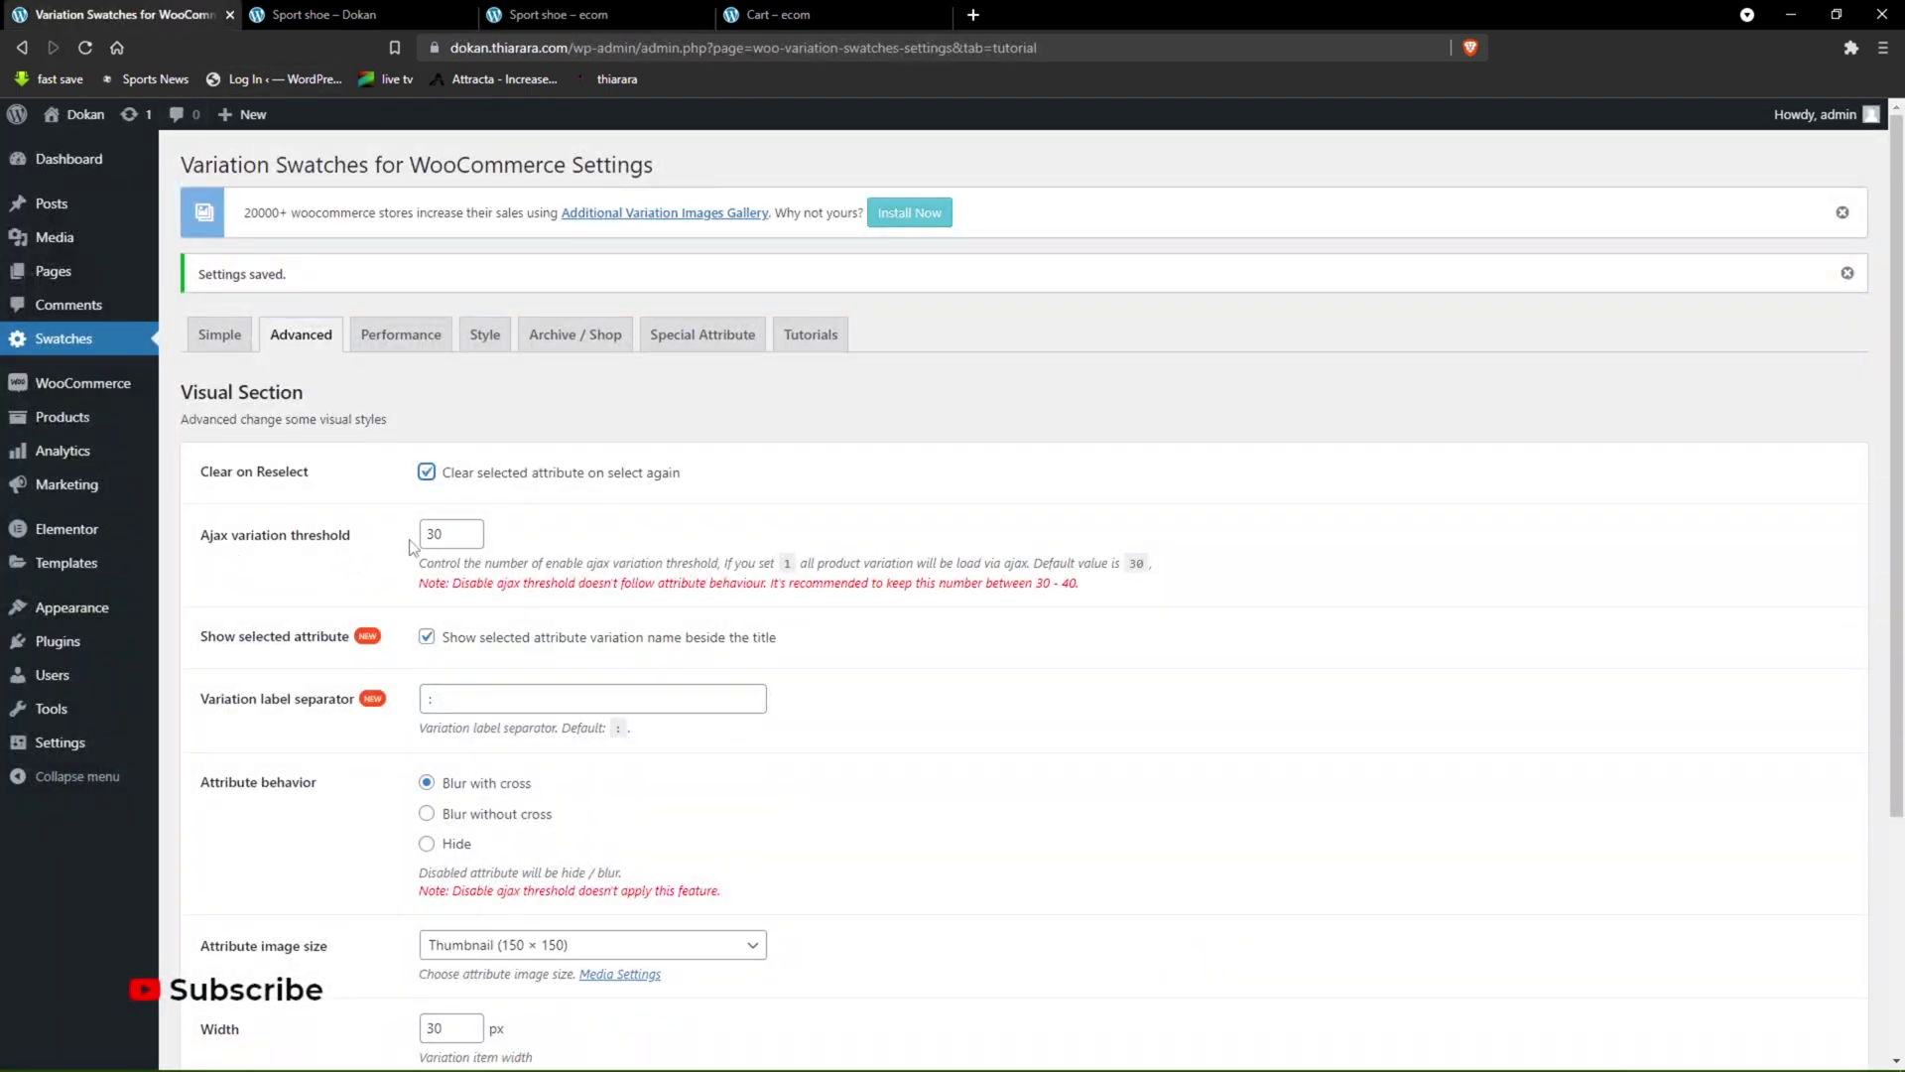
{"action": "double_click", "coordinate": [467, 540]}
{"action": "scroll", "coordinate": [216, 605], "scroll_direction": "down", "scroll_amount": 1}
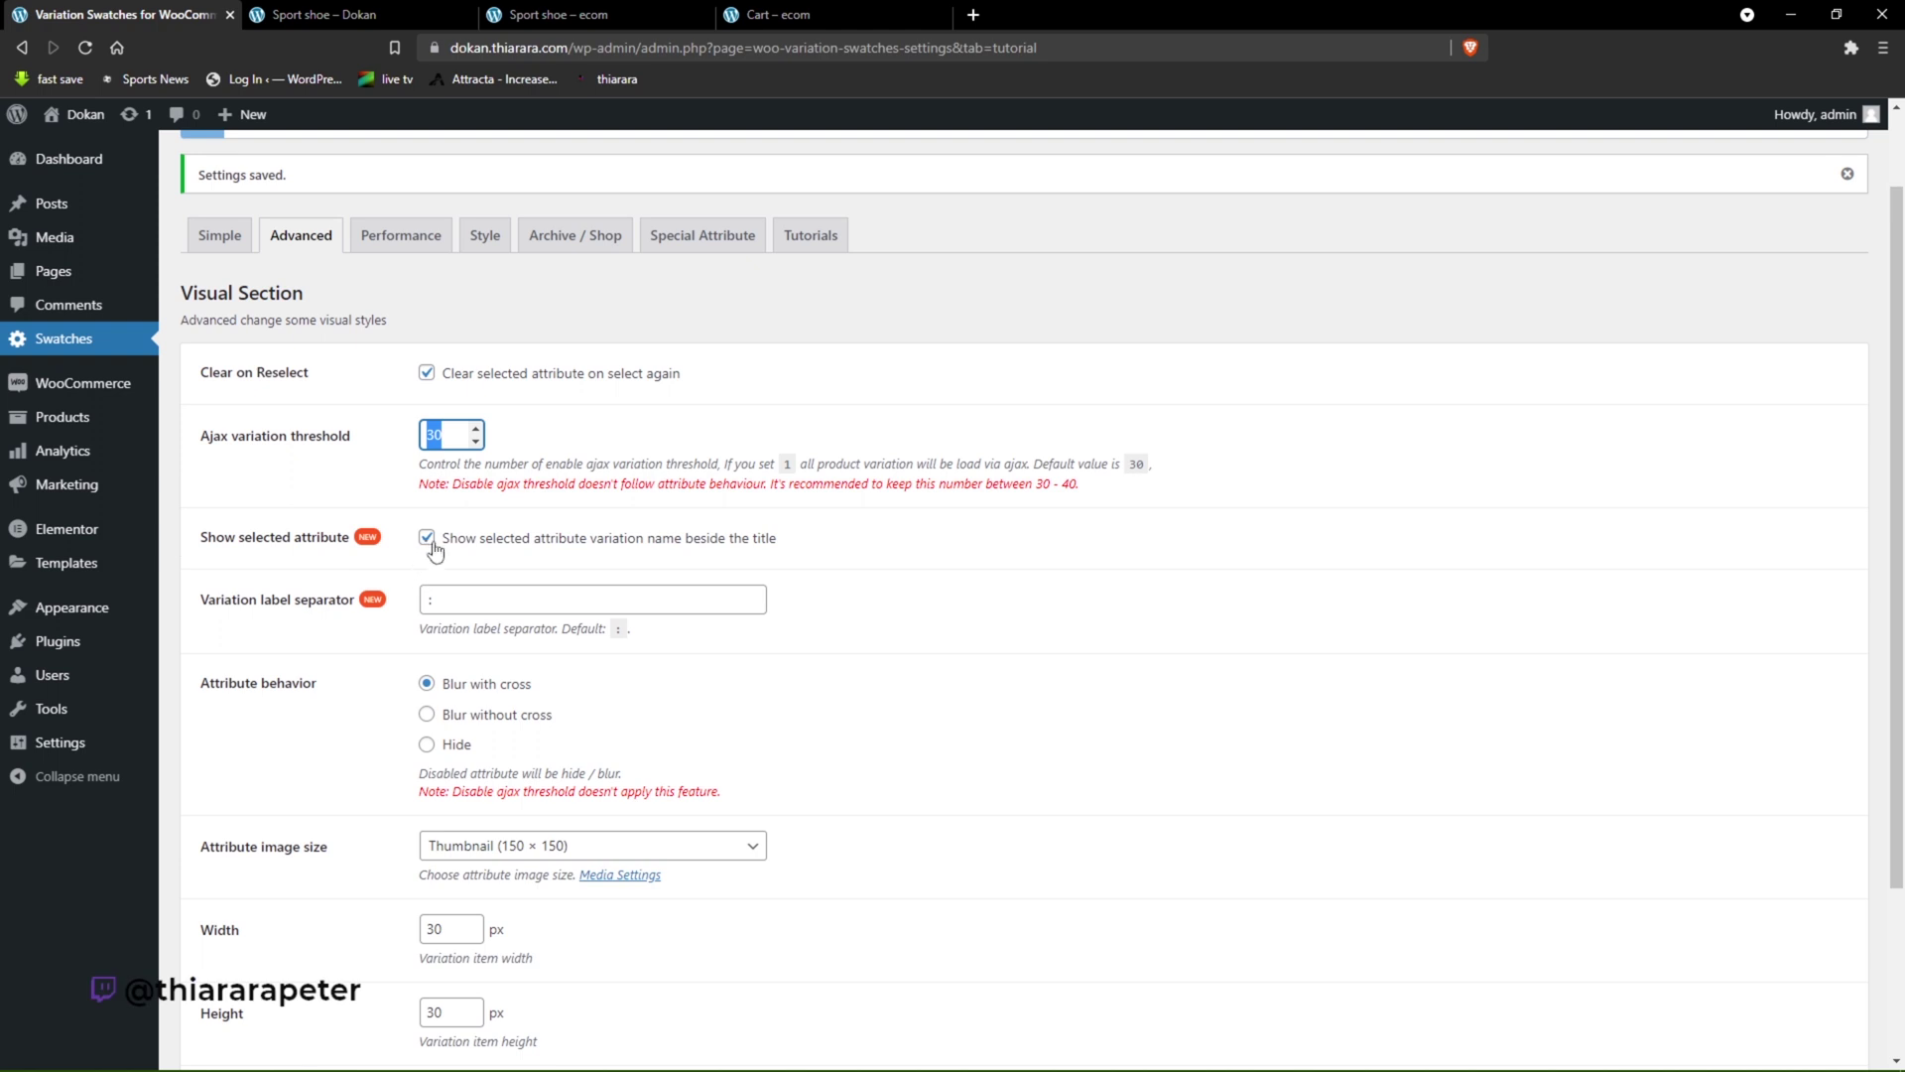
- Compare the Show selected attribute setting with how the chosen color and size appear beside the products in the ecom cart
{"action": "left_click", "coordinate": [834, 14]}
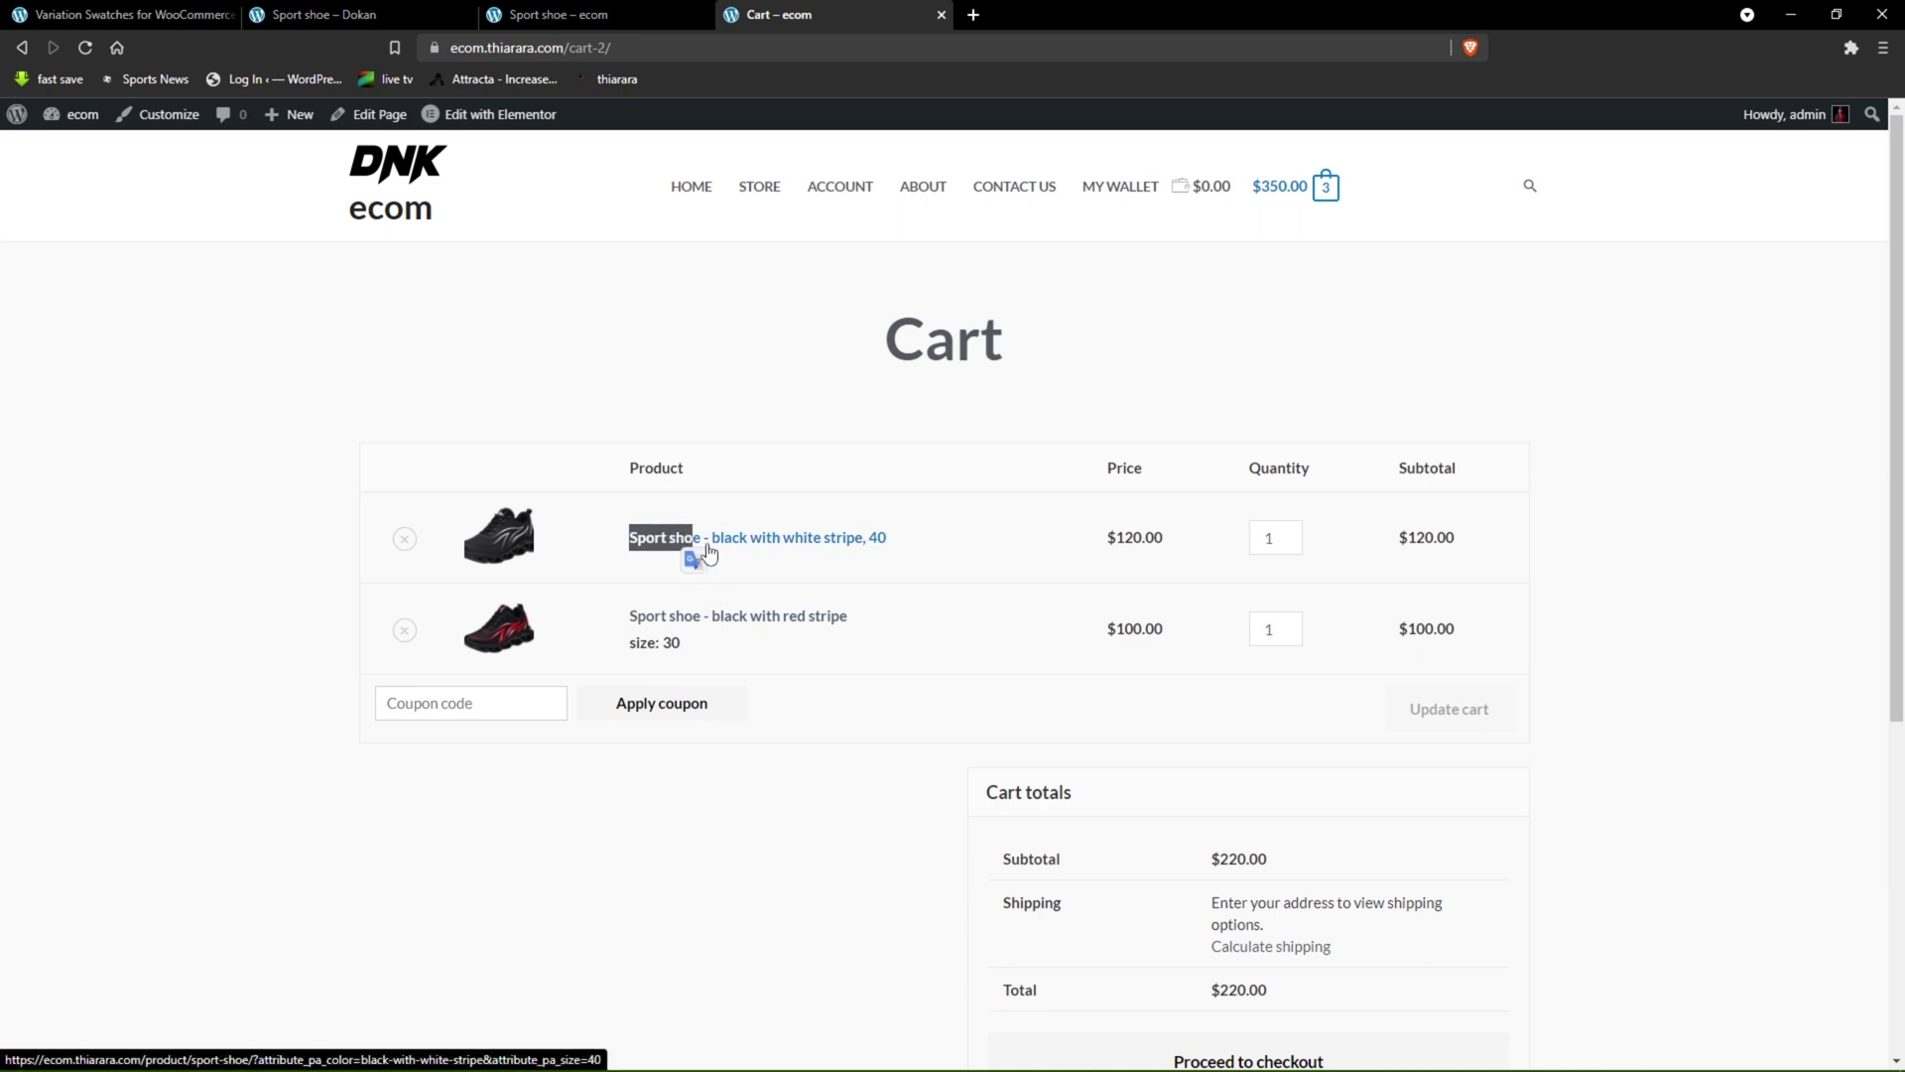
{"action": "left_click_drag", "start_coordinate": [711, 548], "coordinate": [878, 541]}
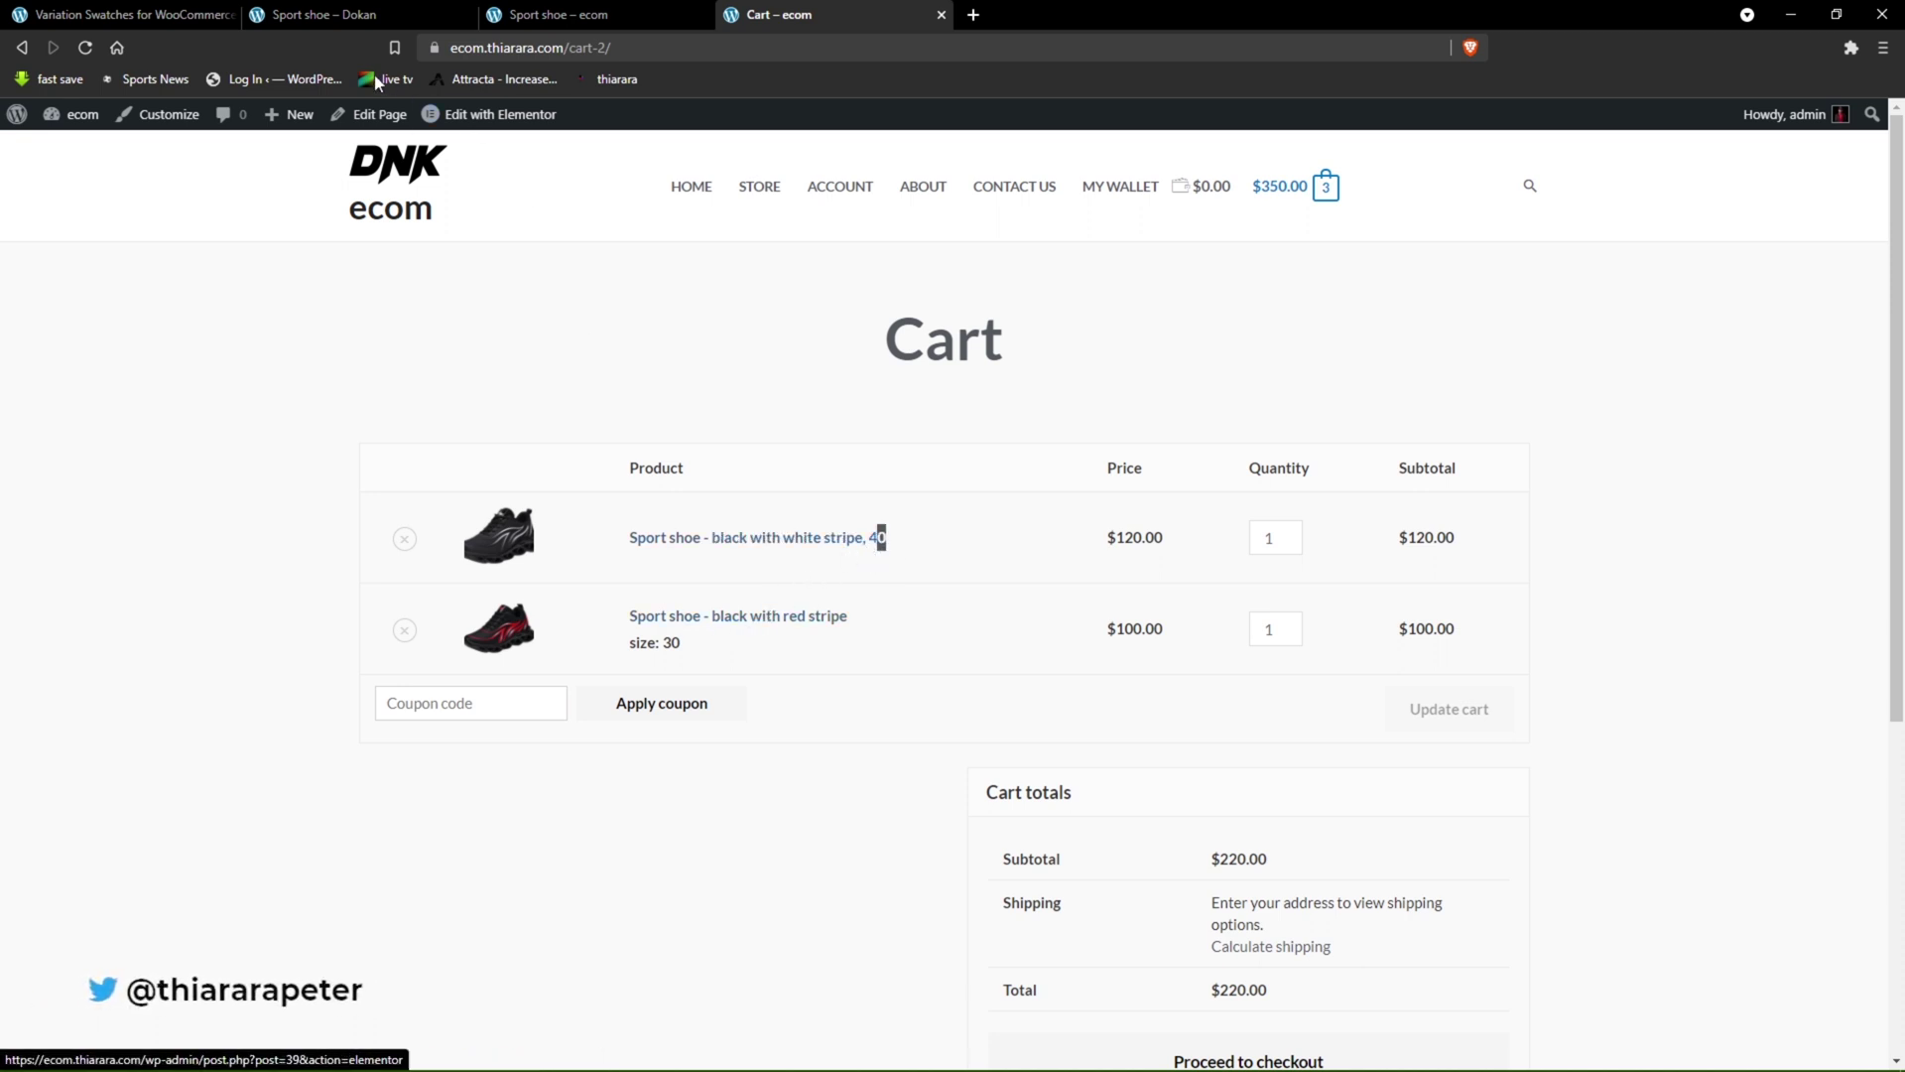
{"action": "left_click", "coordinate": [159, 14]}
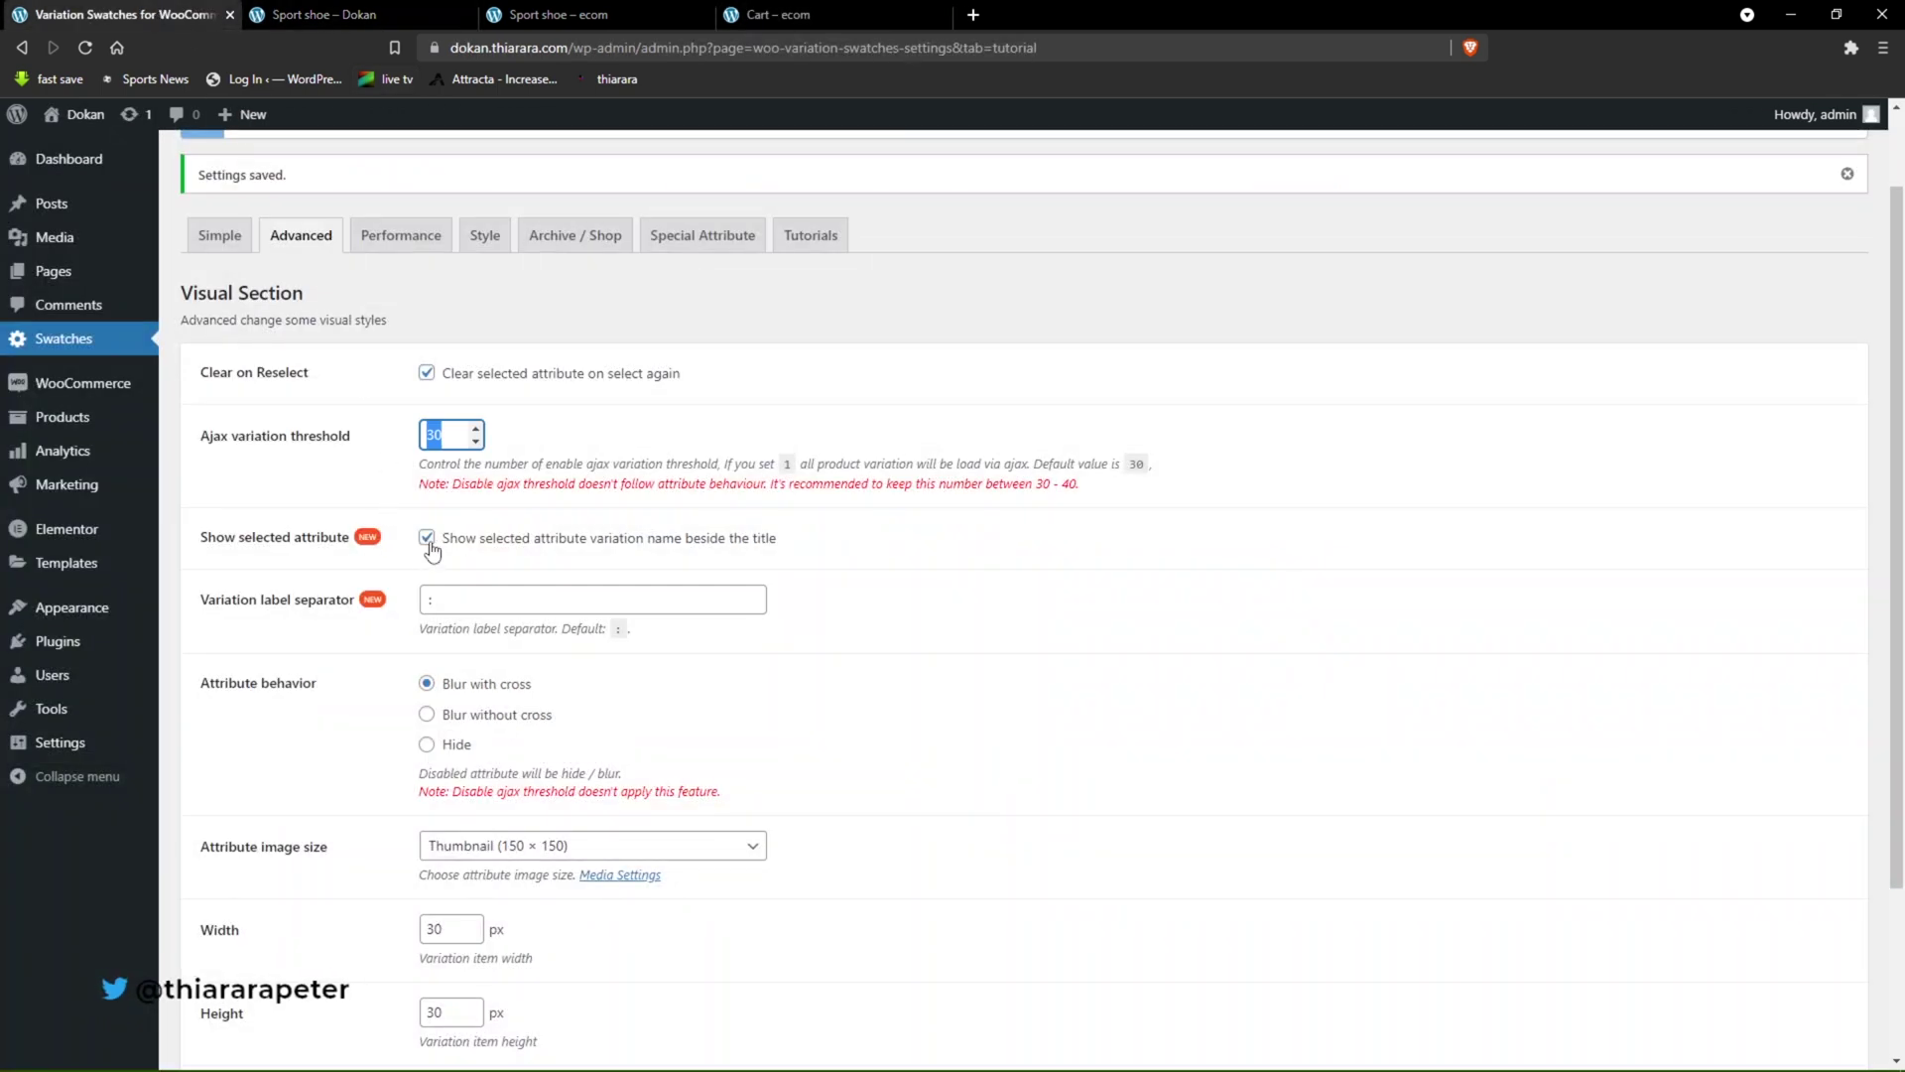
{"action": "left_click", "coordinate": [784, 14]}
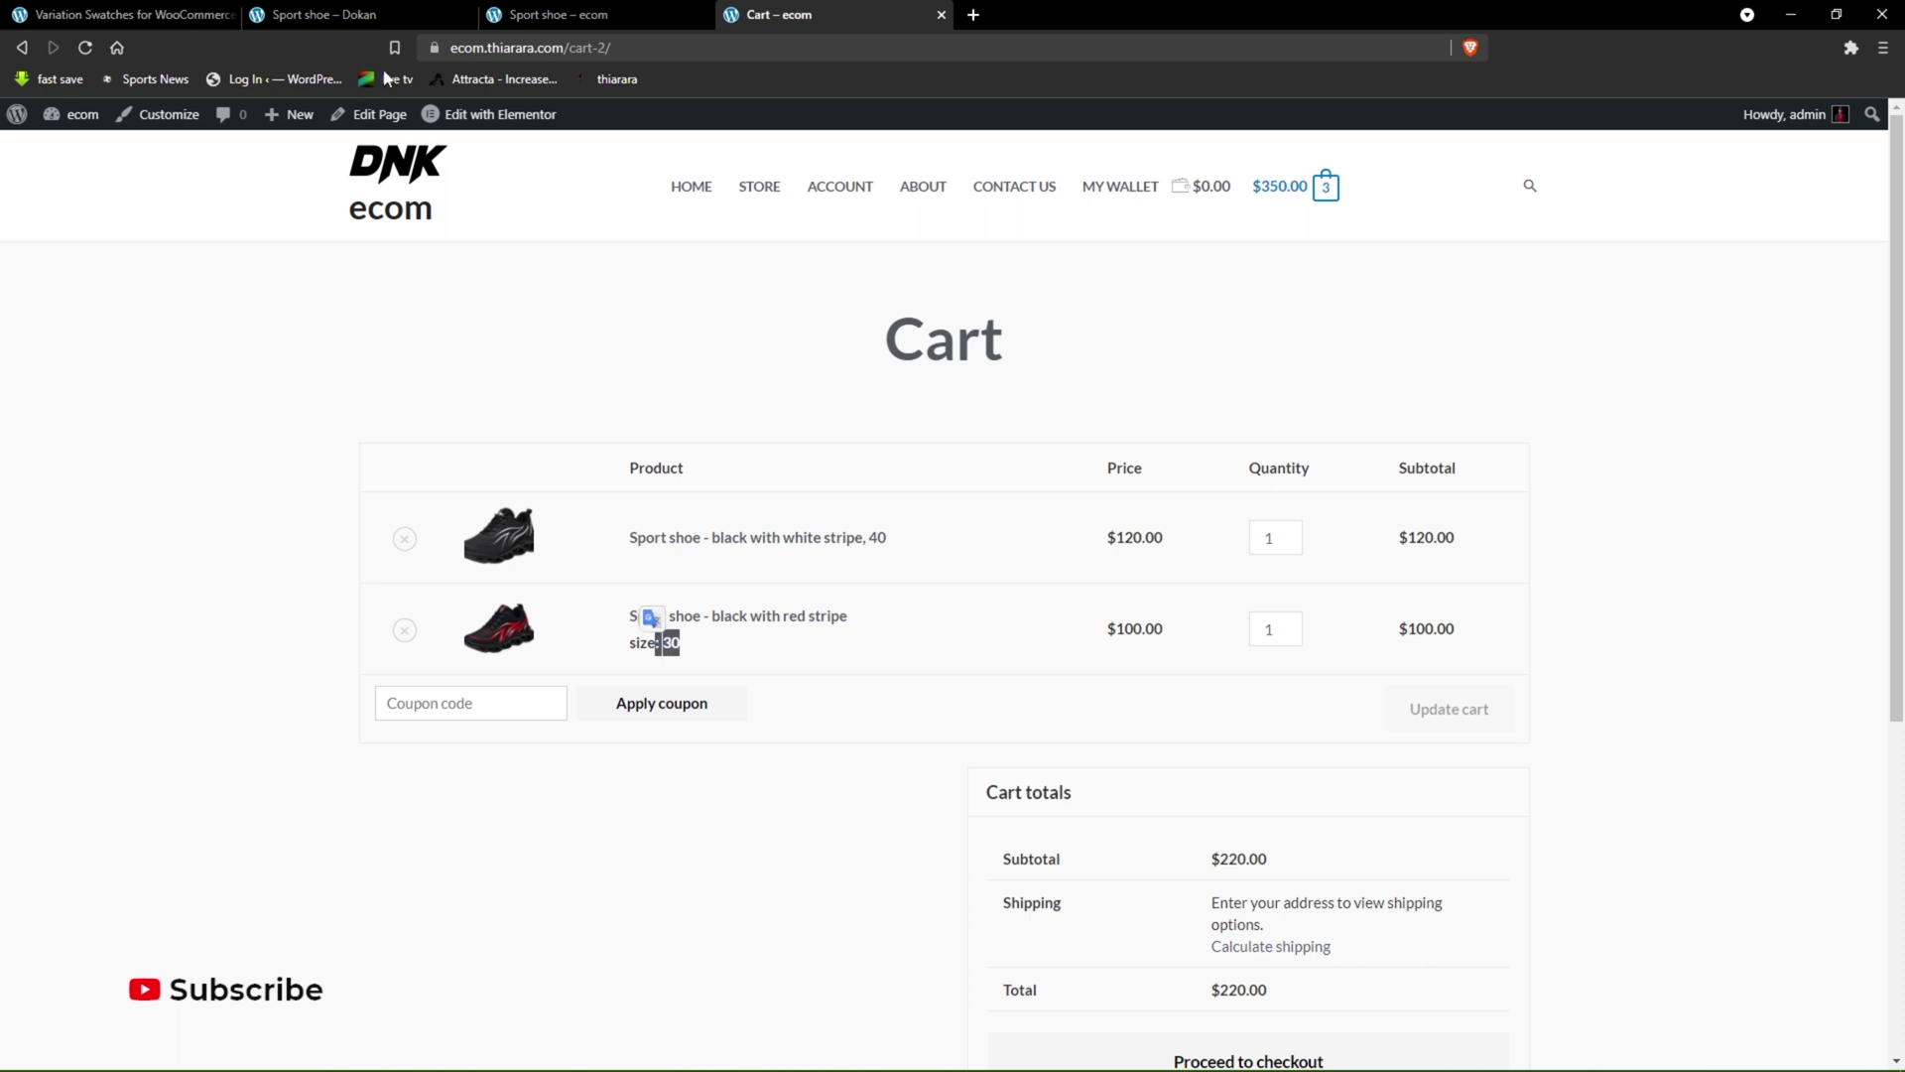
{"action": "left_click", "coordinate": [119, 14]}
{"action": "scroll", "coordinate": [297, 566], "scroll_direction": "down", "scroll_amount": 1}
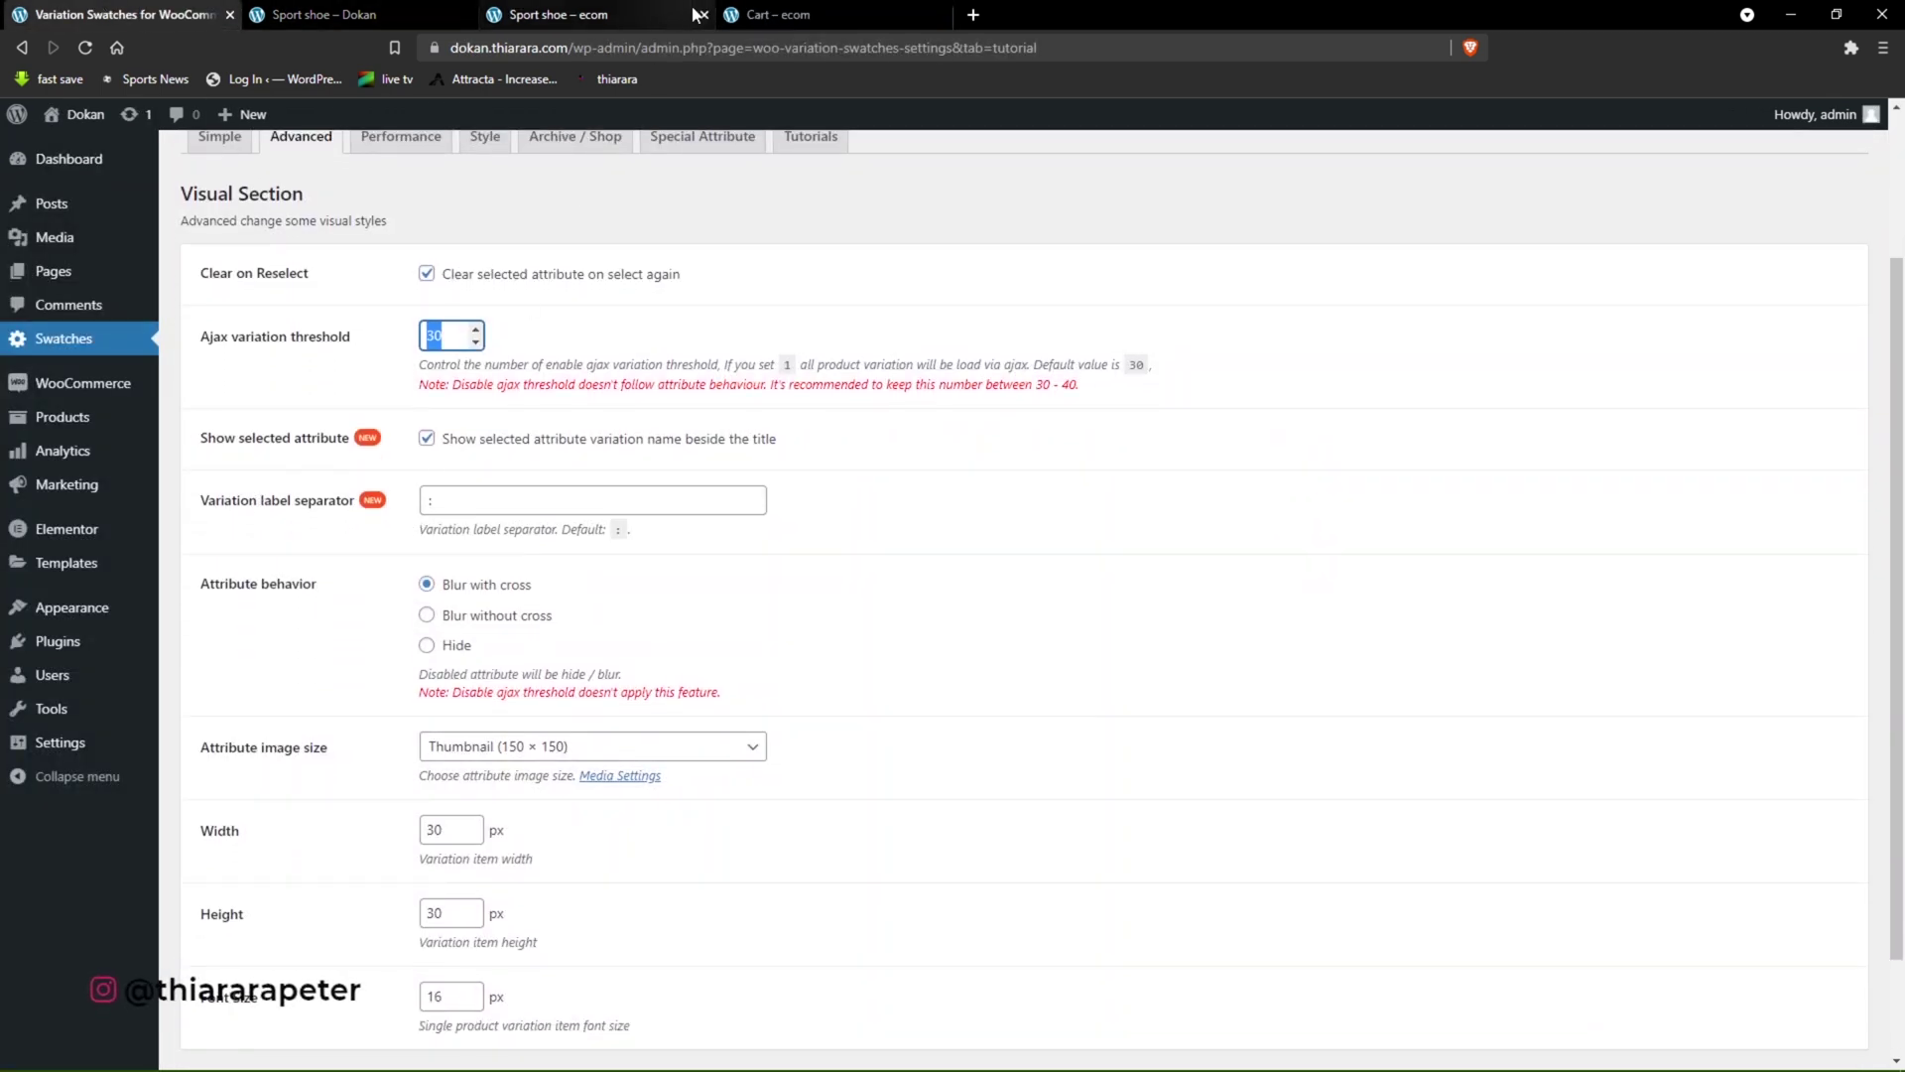
{"action": "left_click", "coordinate": [726, 14]}
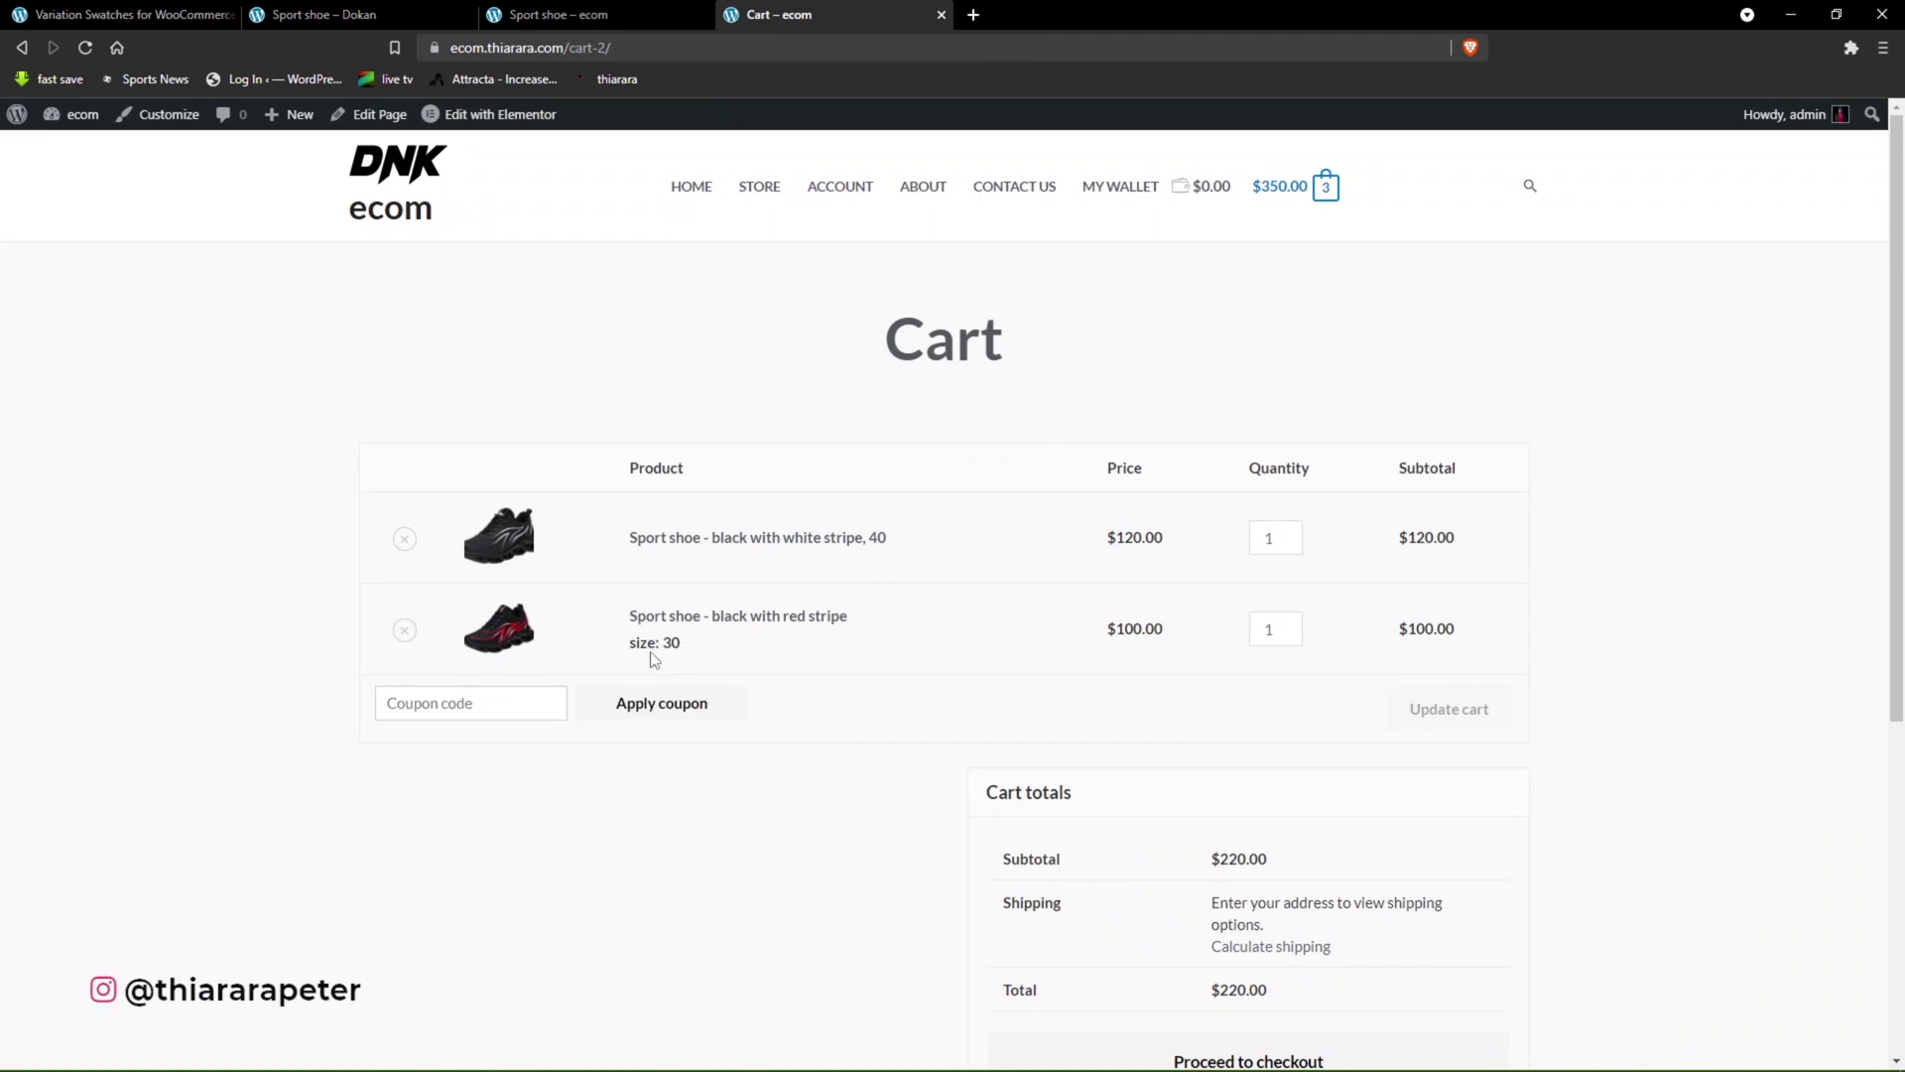
{"action": "left_click_drag", "start_coordinate": [868, 544], "coordinate": [862, 550]}
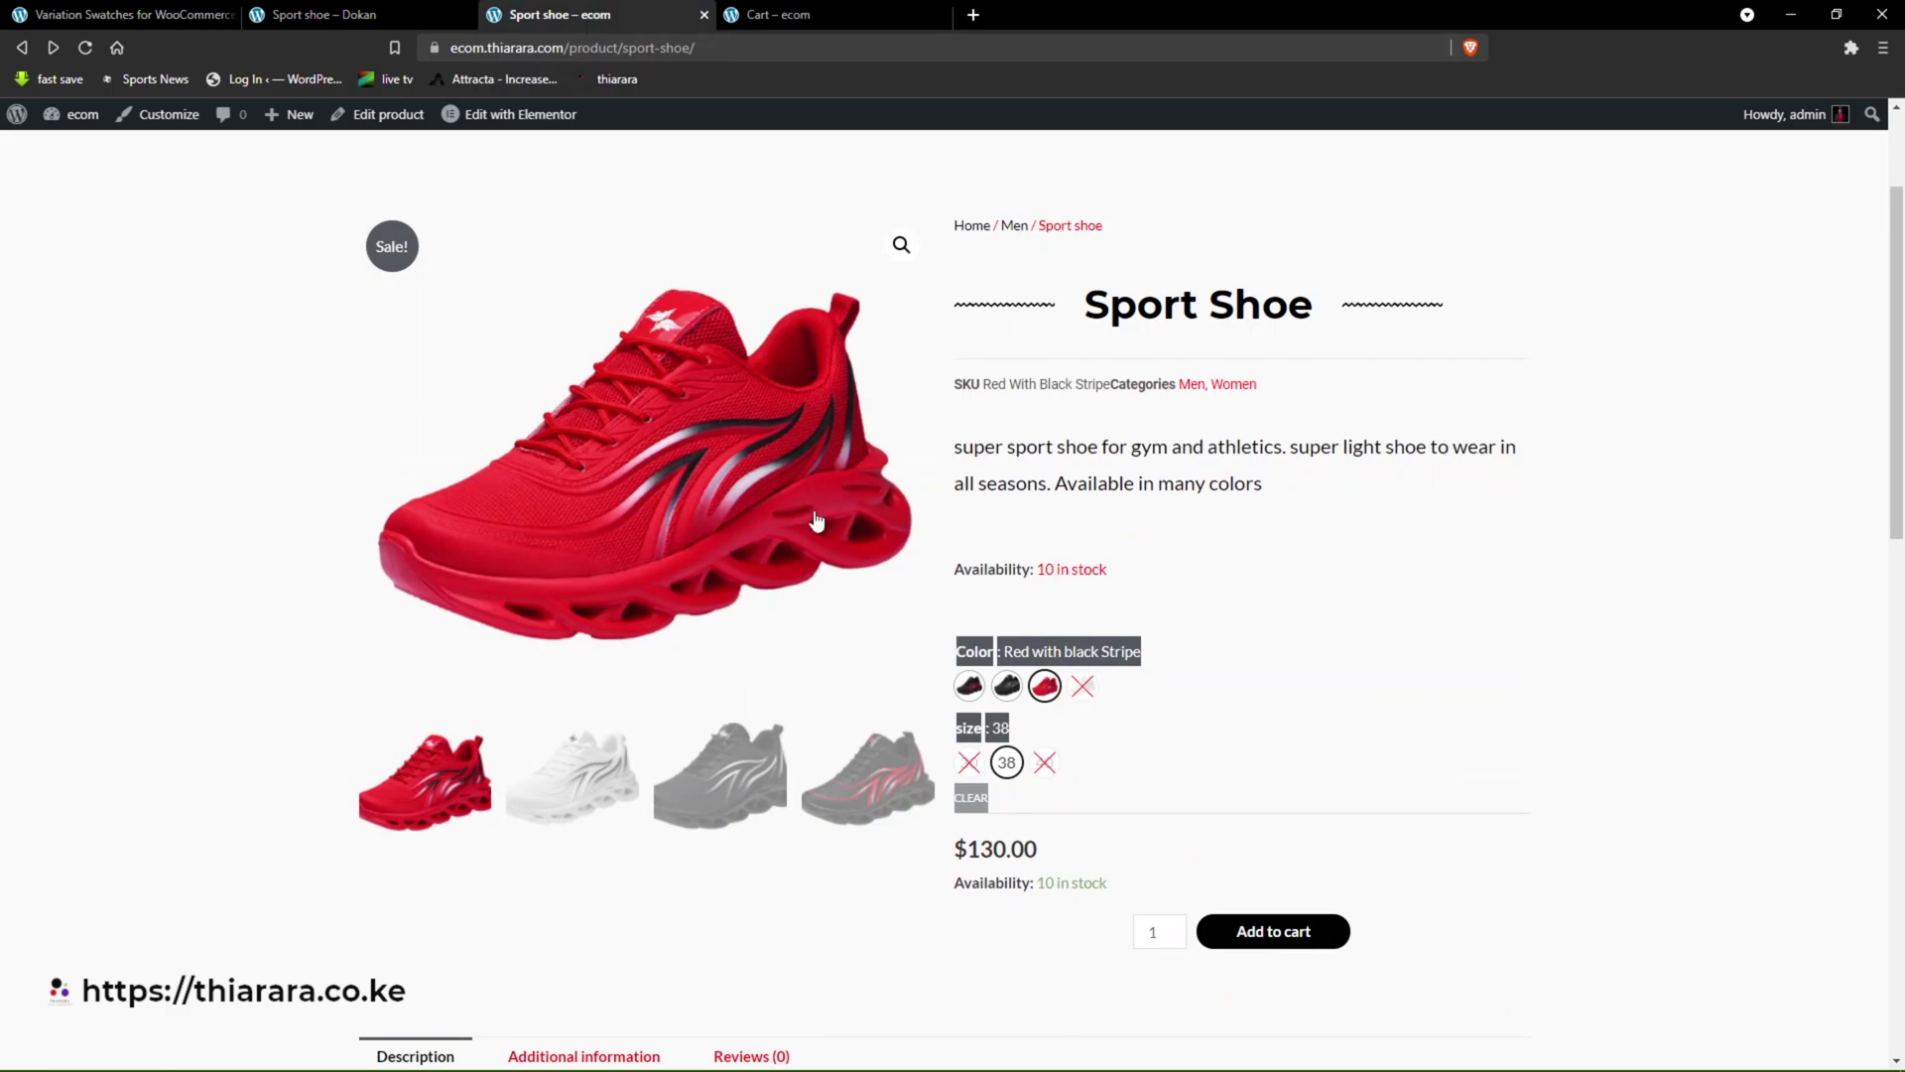
- Return to the Advanced swatch settings and examine the variation label separator and attribute behavior options
{"action": "left_click", "coordinate": [109, 14]}
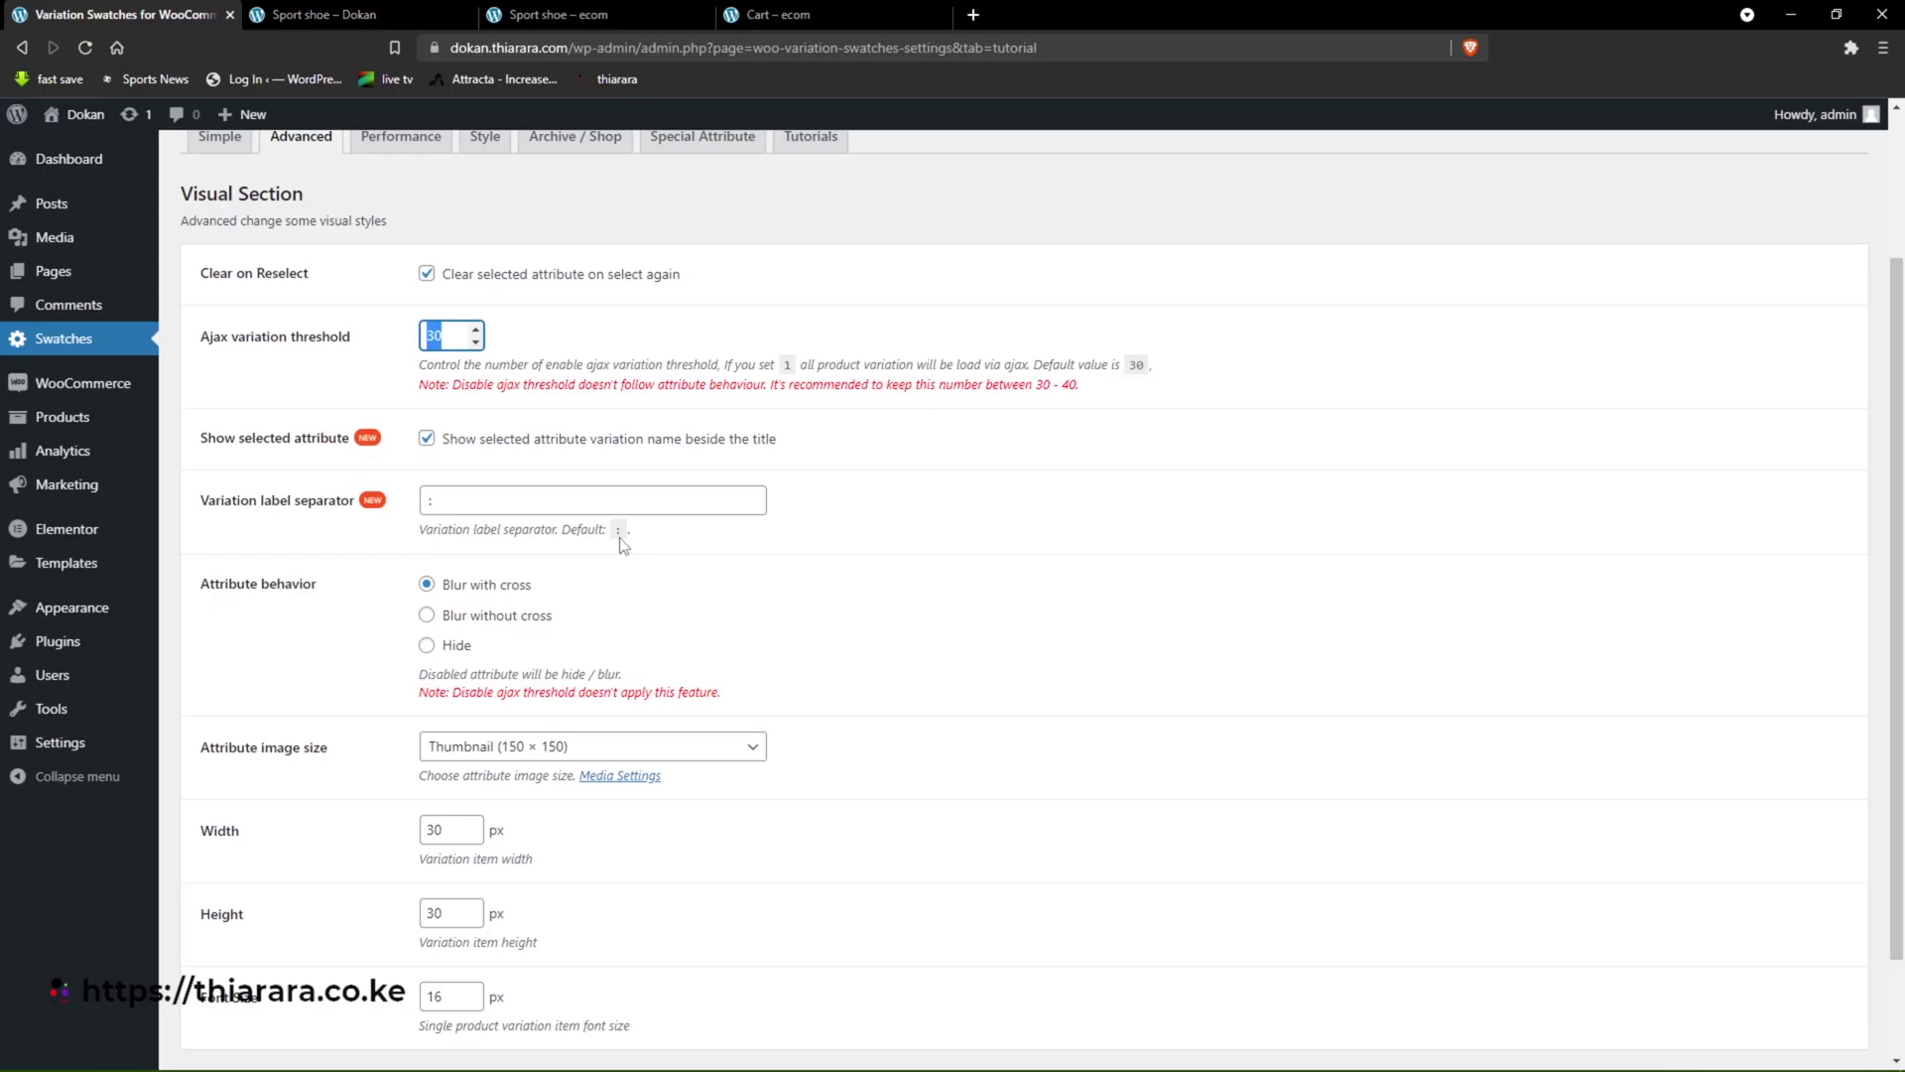
{"action": "left_click", "coordinate": [450, 500]}
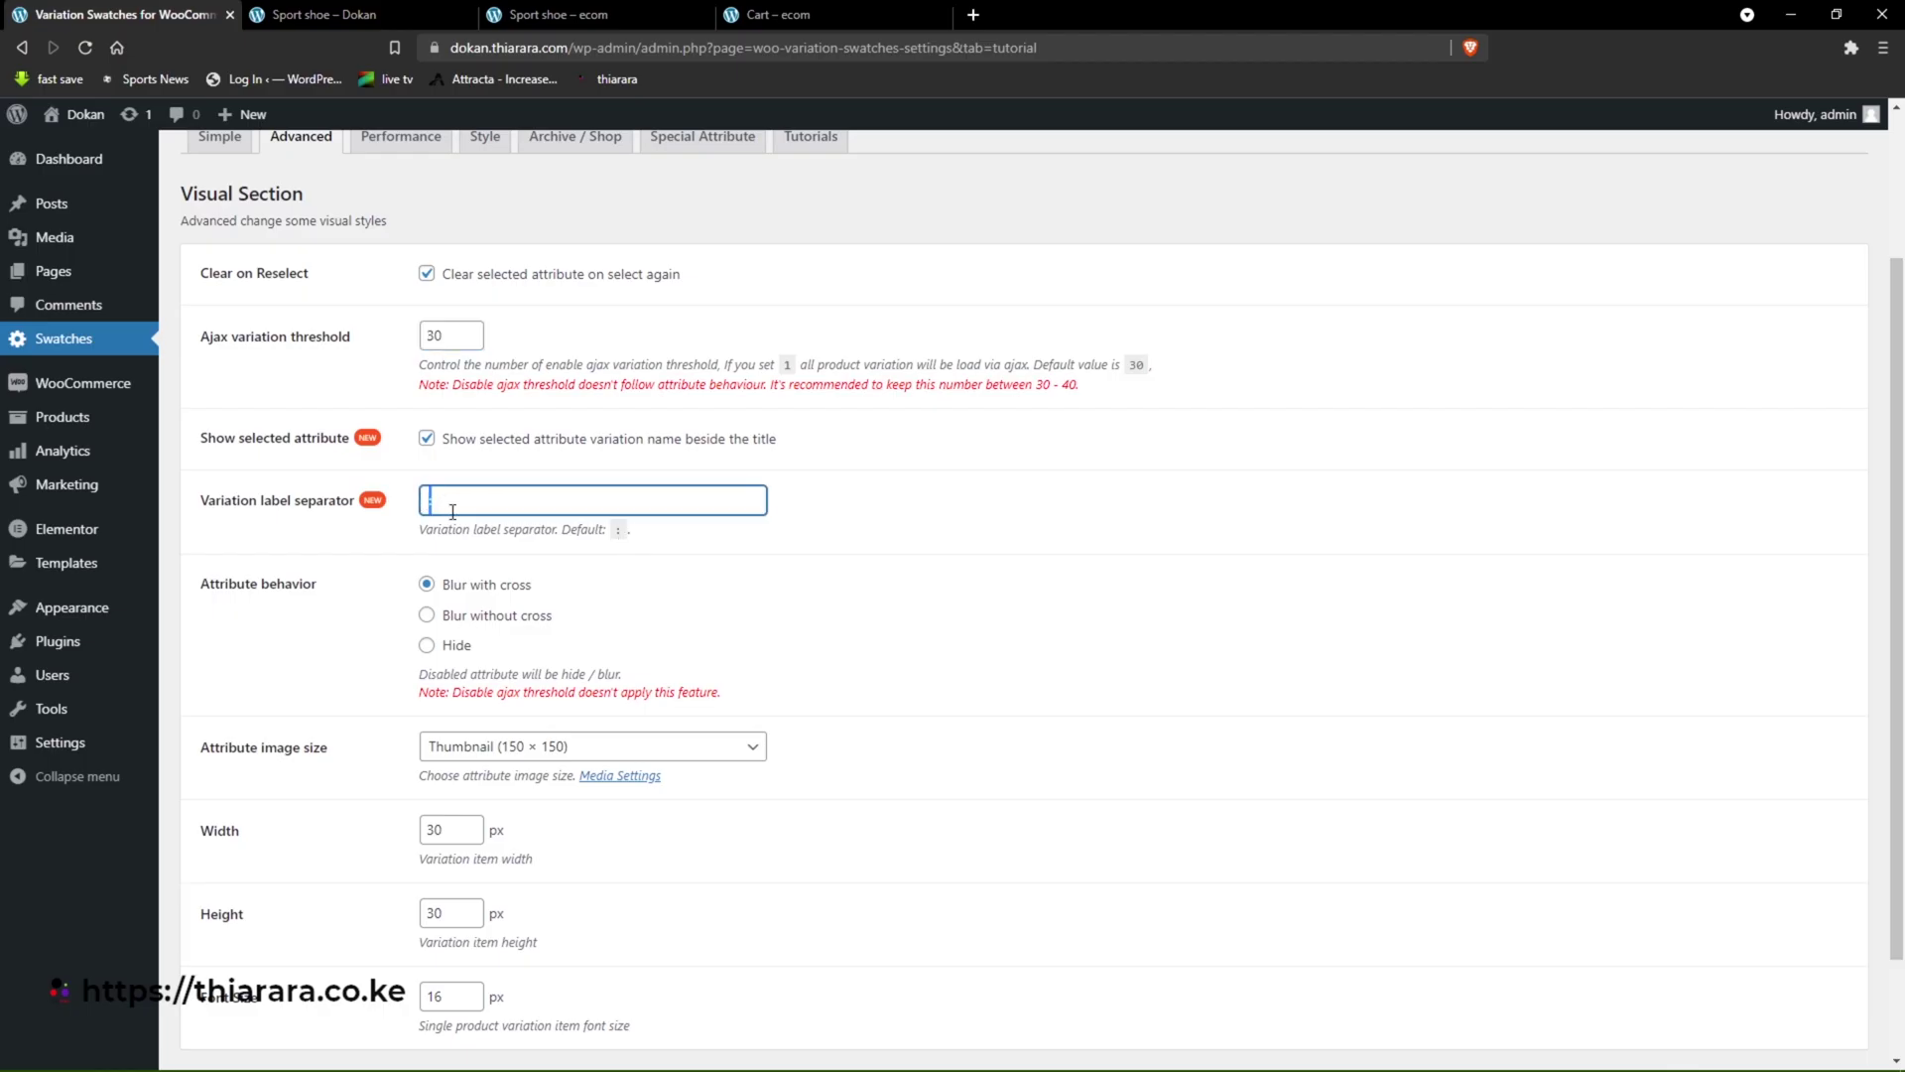
{"action": "left_click_drag", "start_coordinate": [209, 584], "coordinate": [298, 609]}
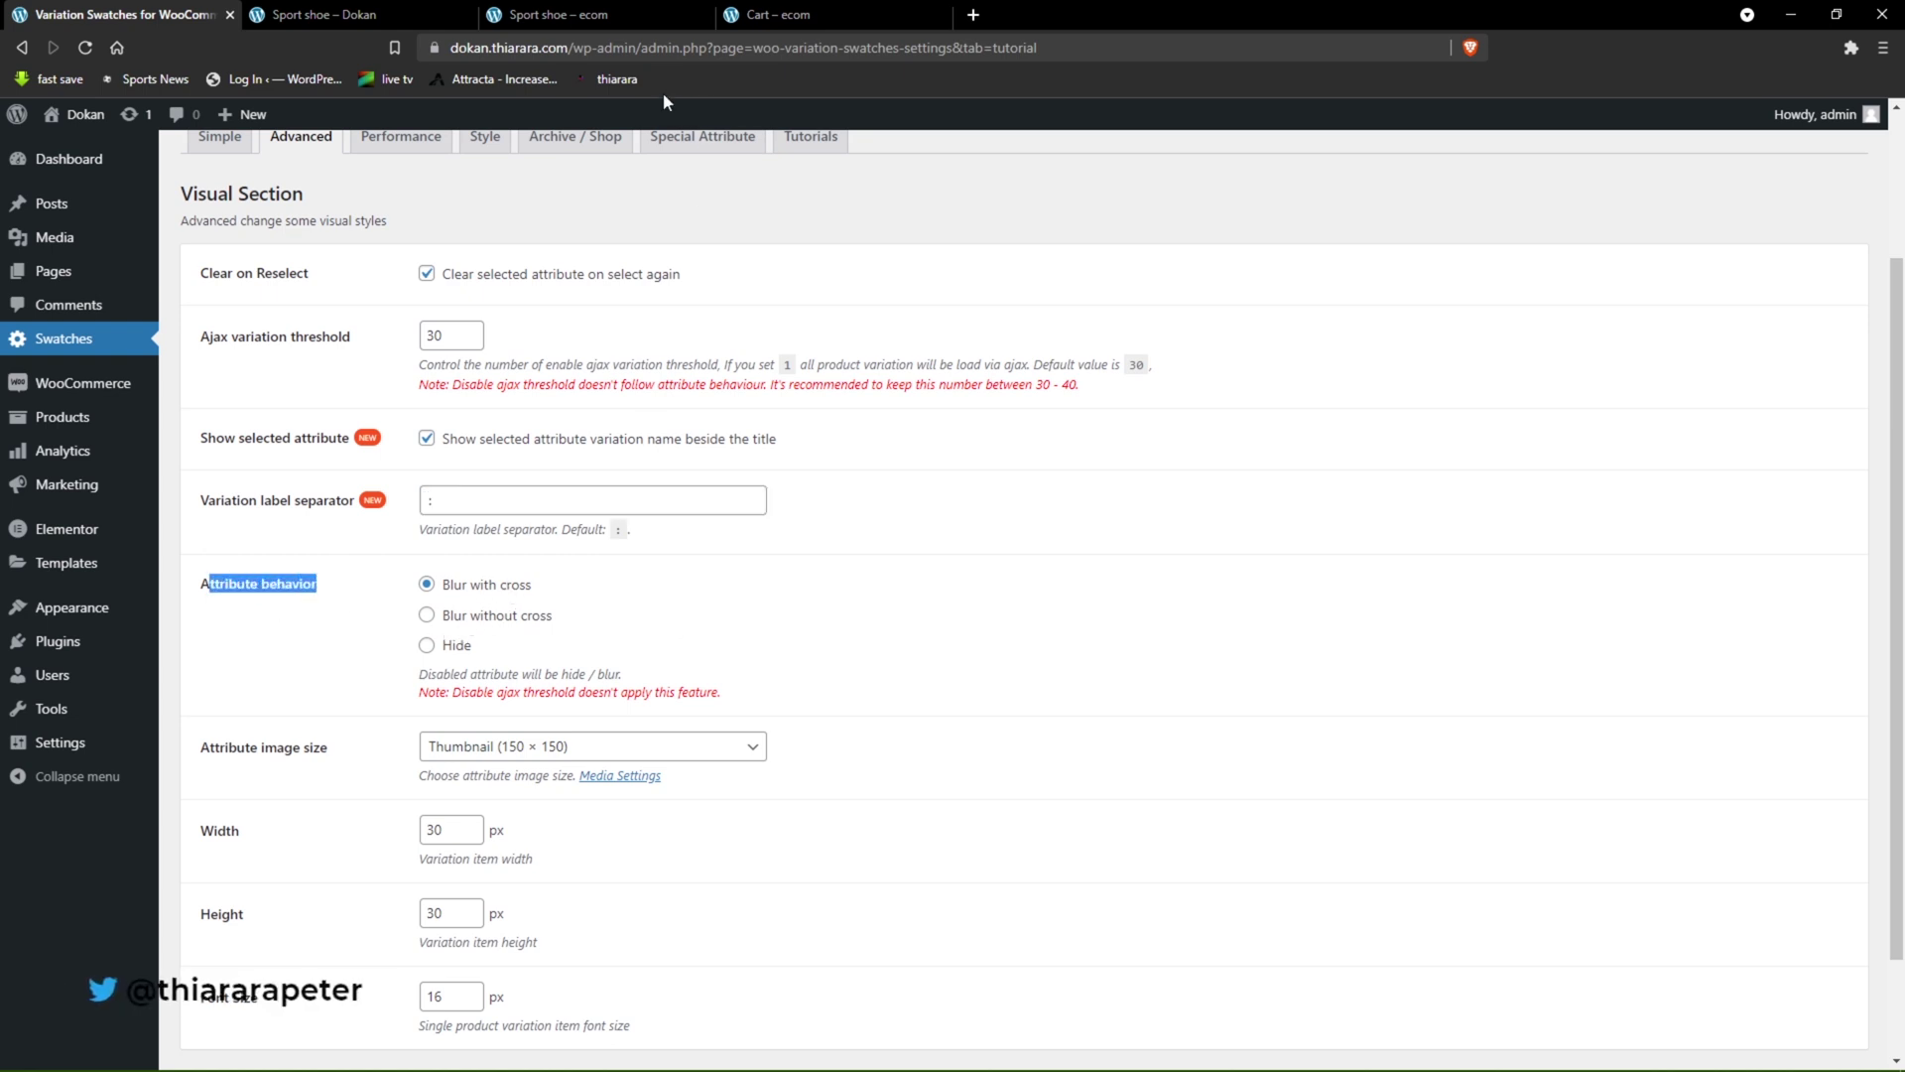
- Clear the selection on the ecom Sport shoe page and try the black with white, red with black and black with red stripe colors to compare available sizes
{"action": "left_click", "coordinate": [615, 14]}
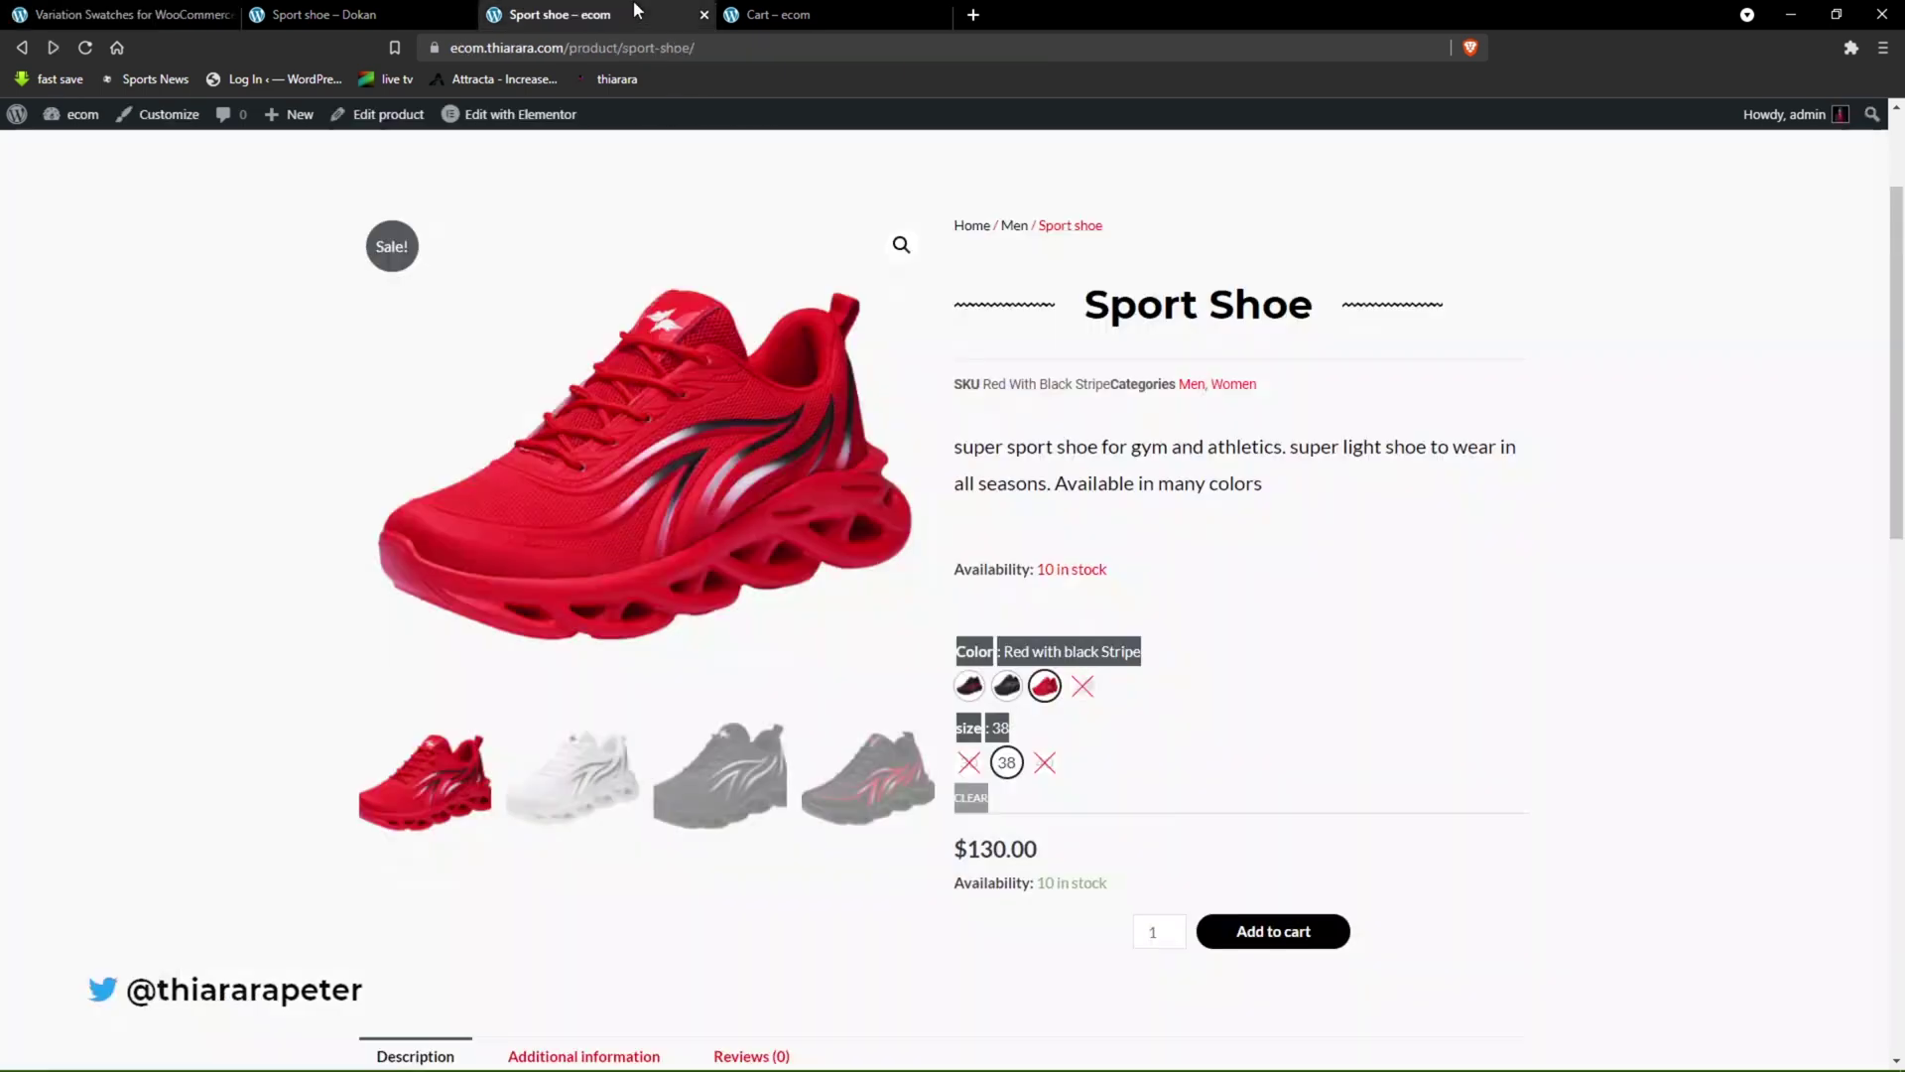
{"action": "left_click", "coordinate": [978, 809]}
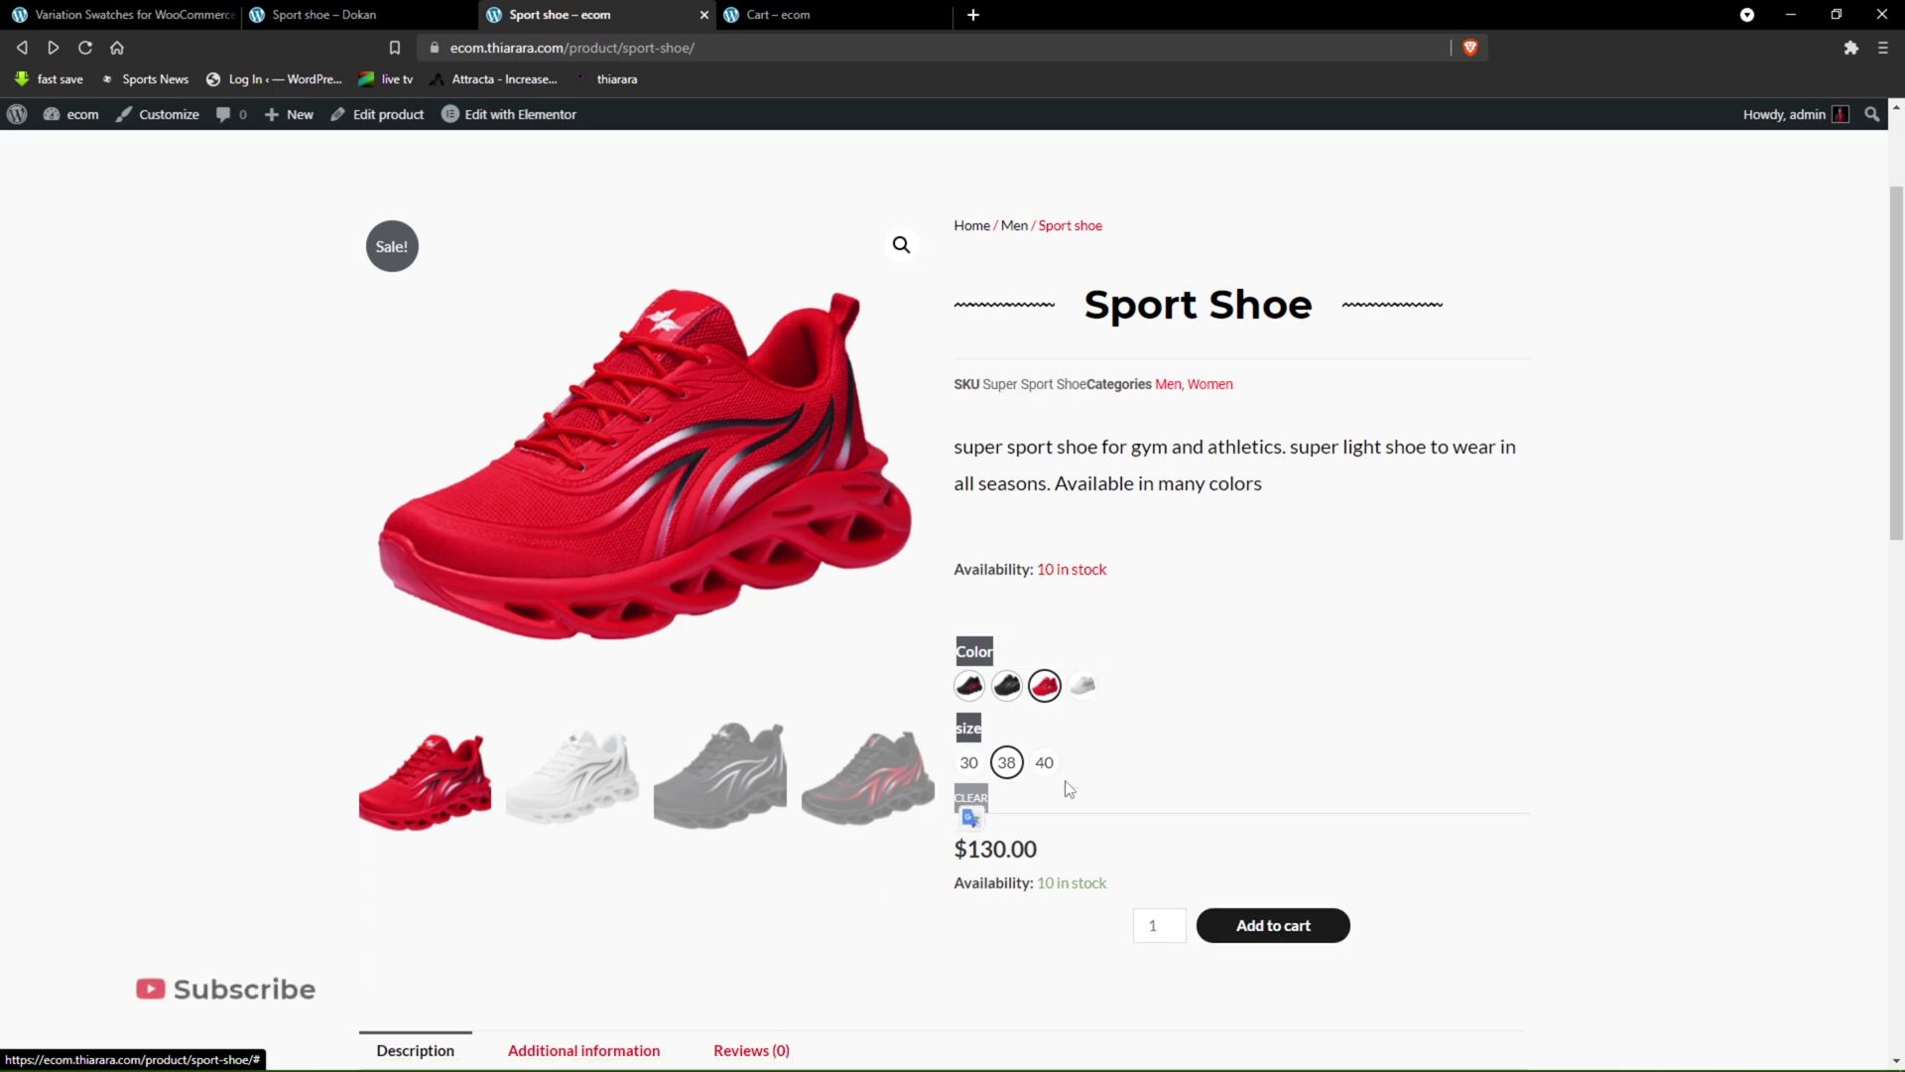
{"action": "left_click", "coordinate": [1226, 711]}
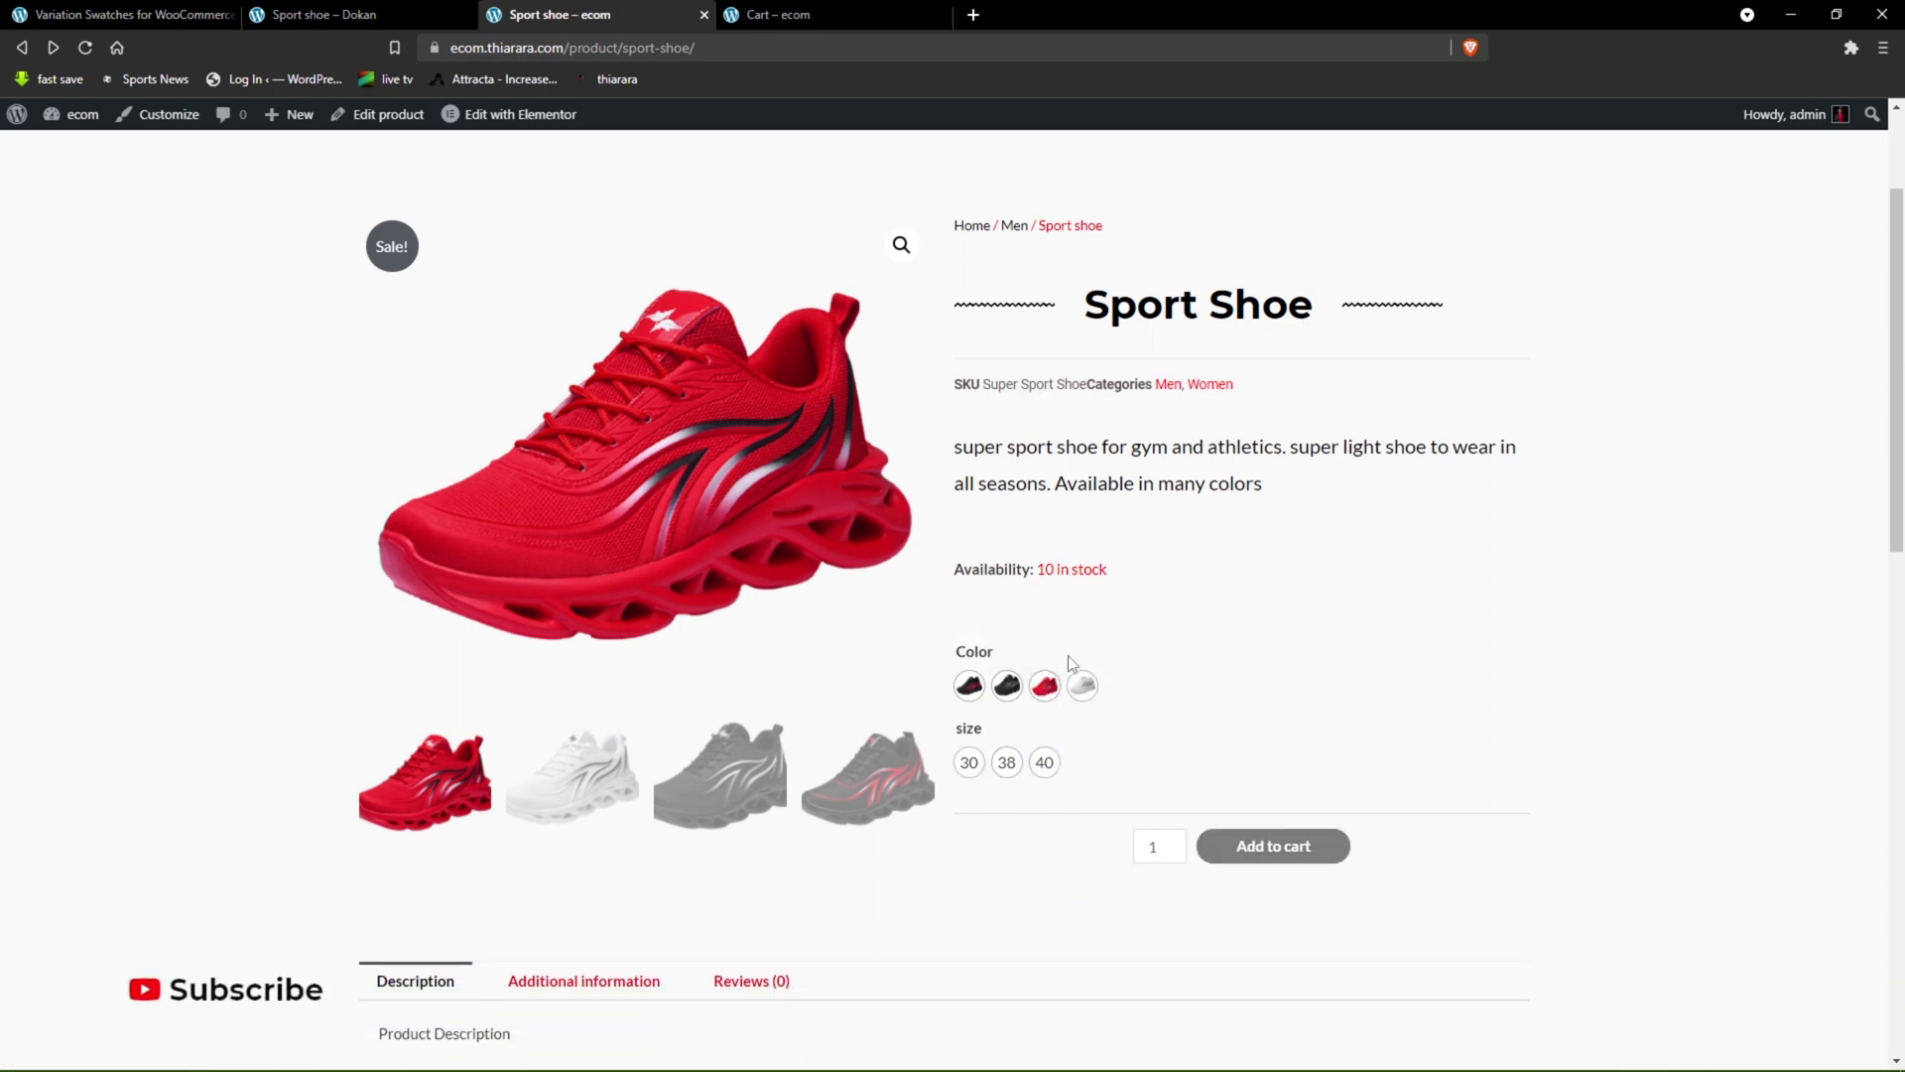
{"action": "left_click", "coordinate": [1007, 686]}
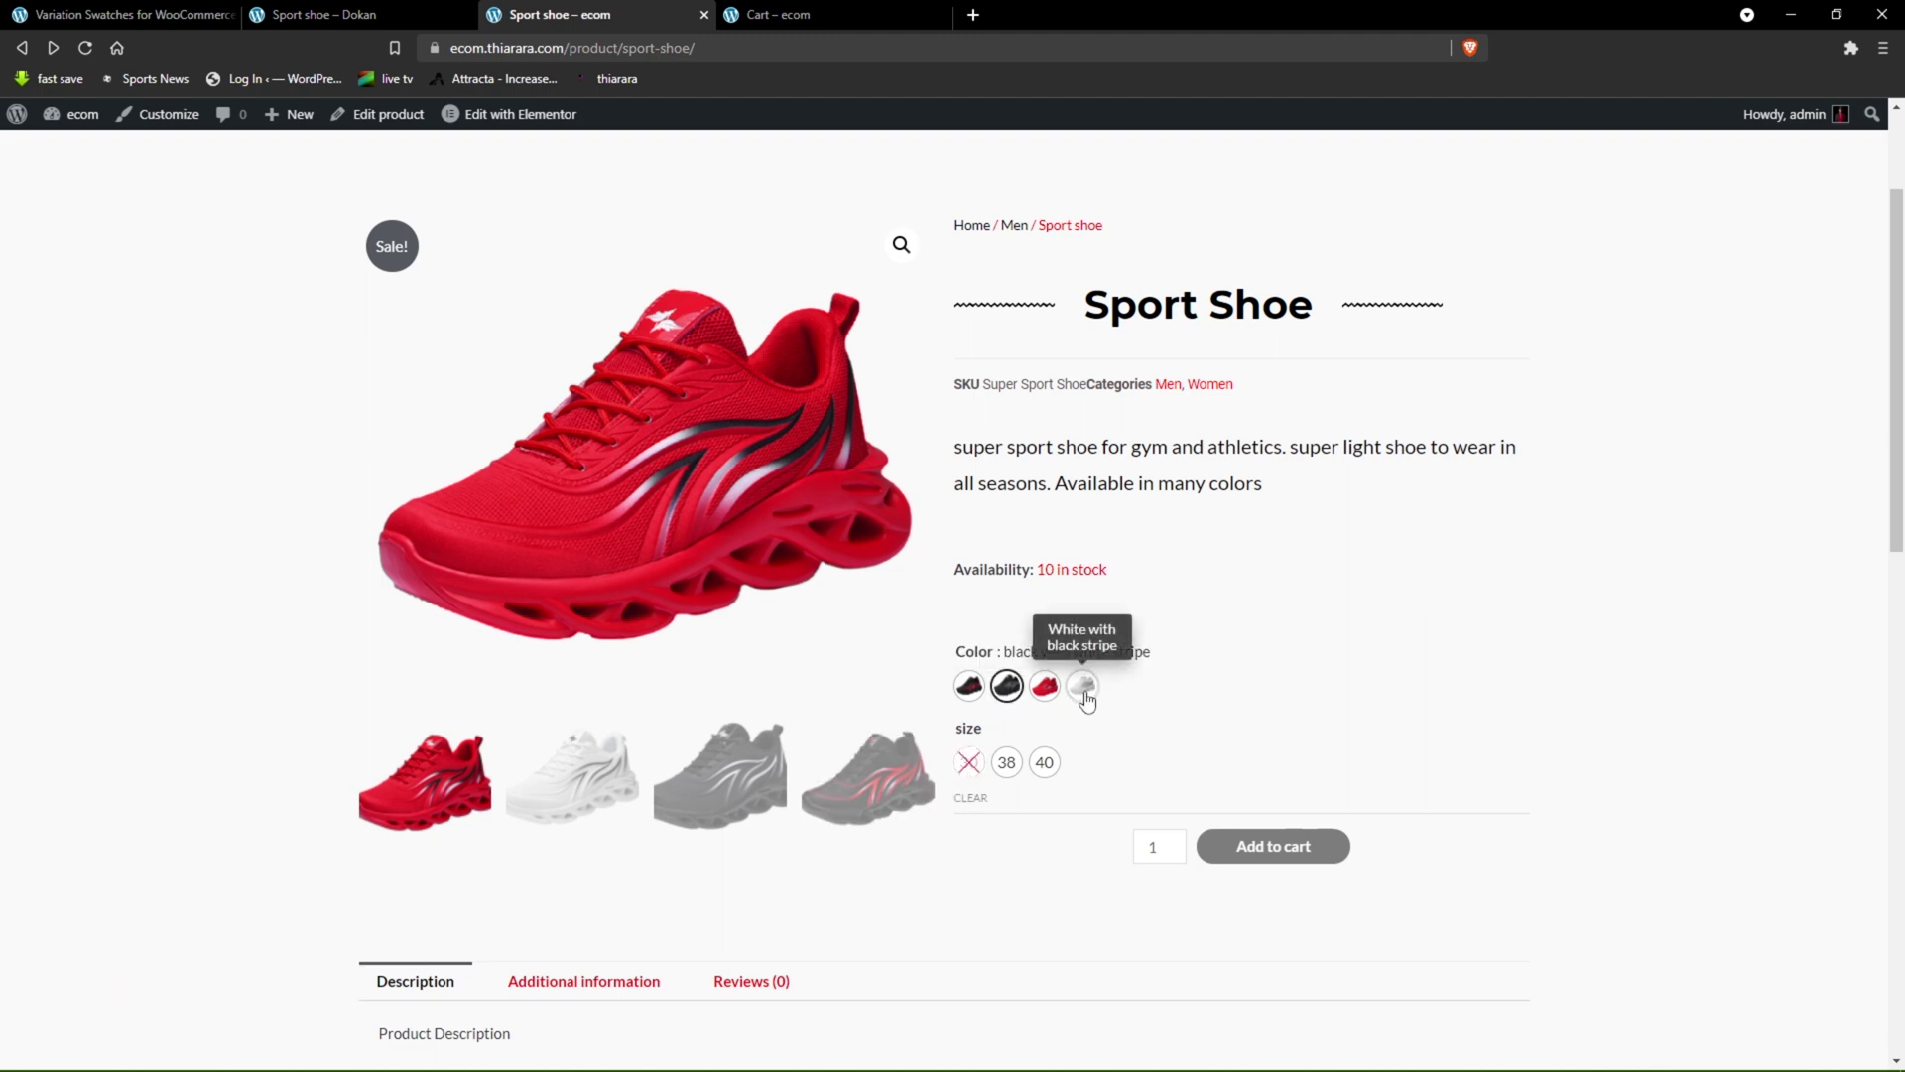
{"action": "left_click", "coordinate": [1044, 689]}
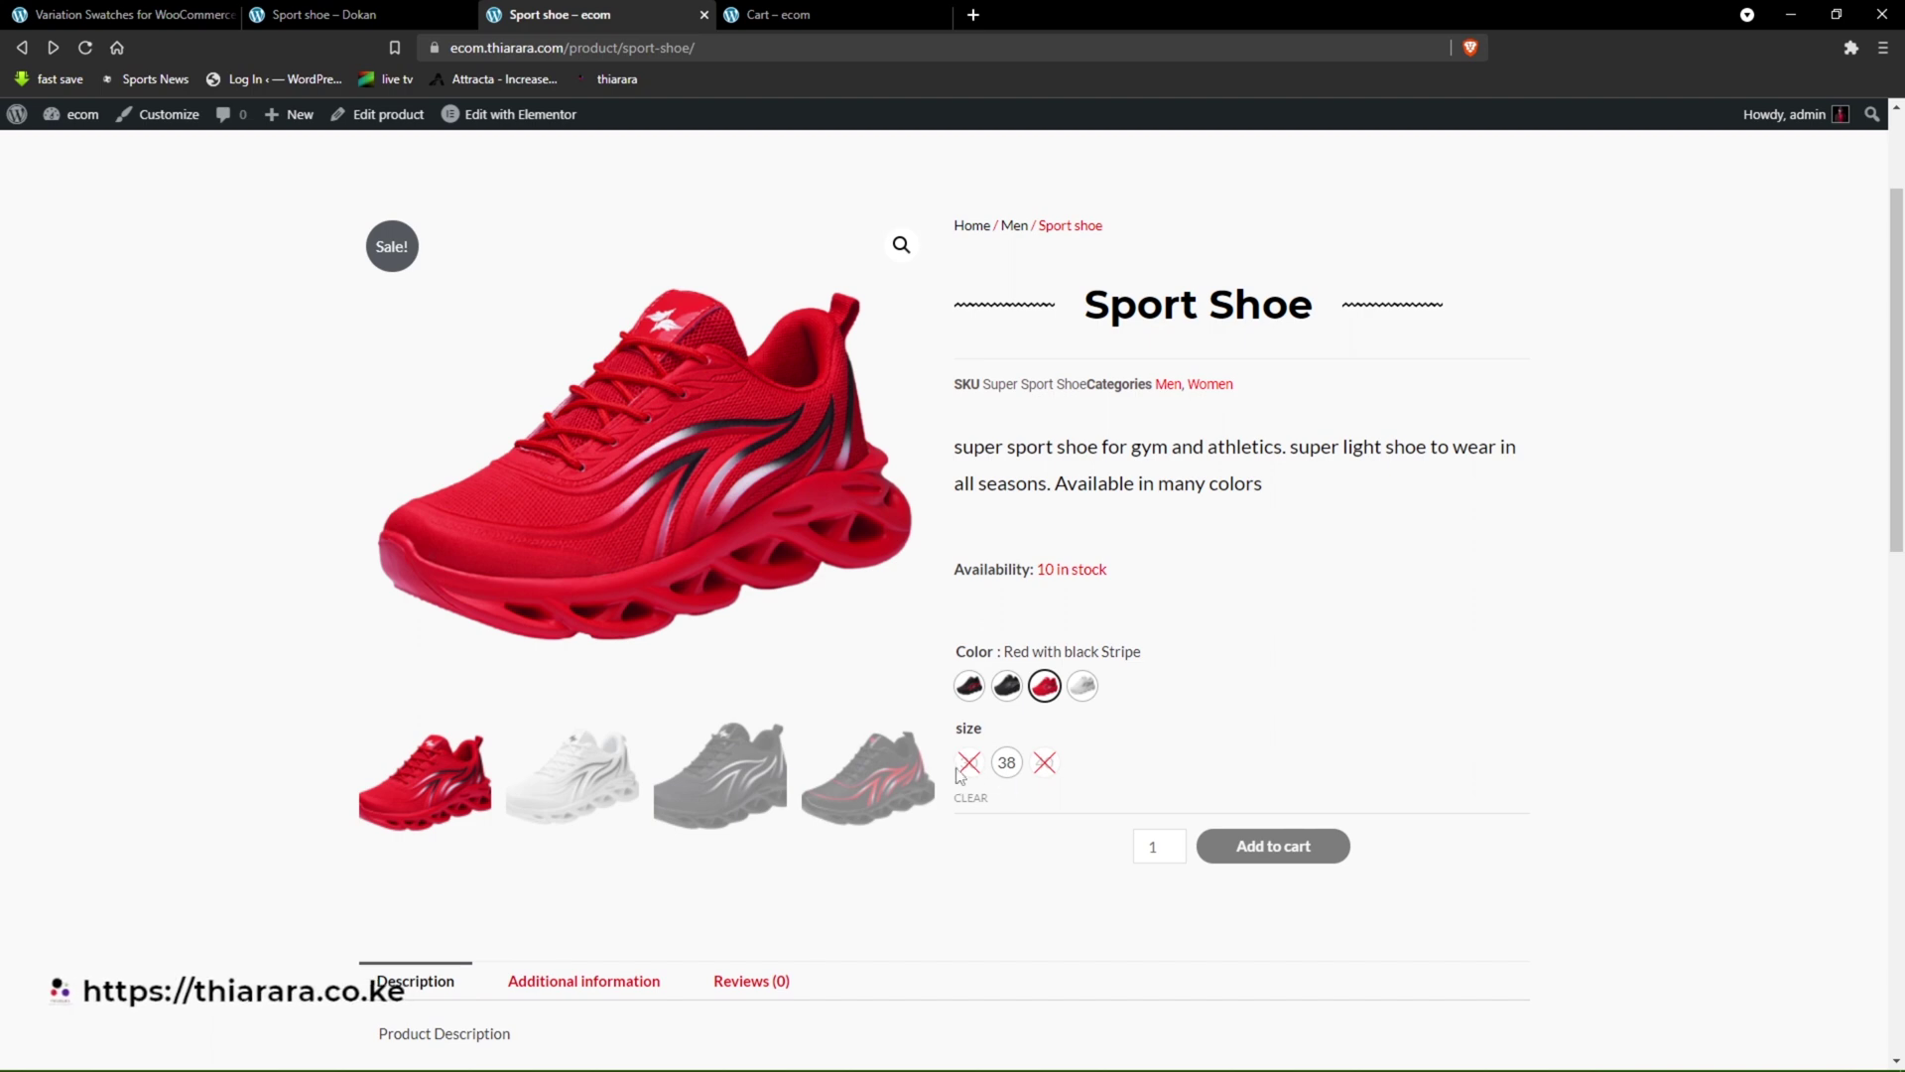
{"action": "left_click", "coordinate": [979, 699]}
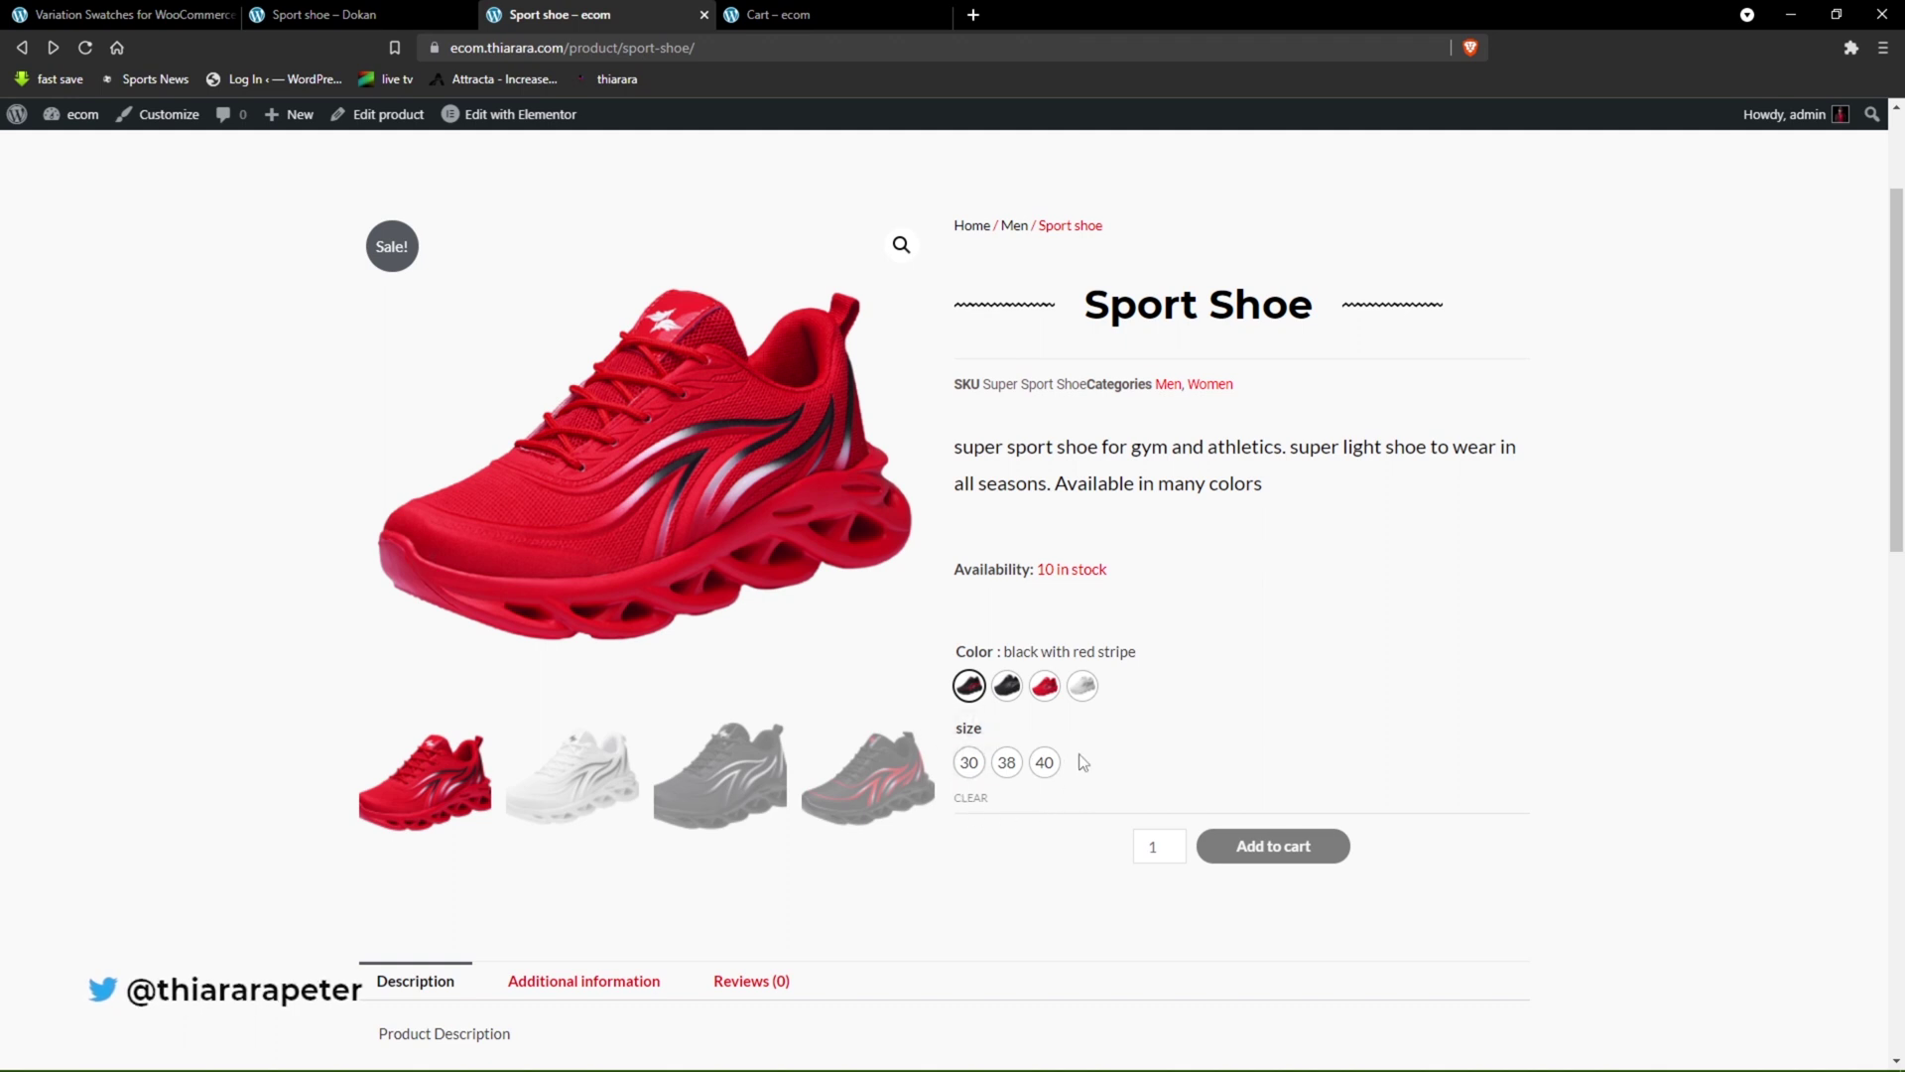
{"action": "left_click", "coordinate": [1025, 694]}
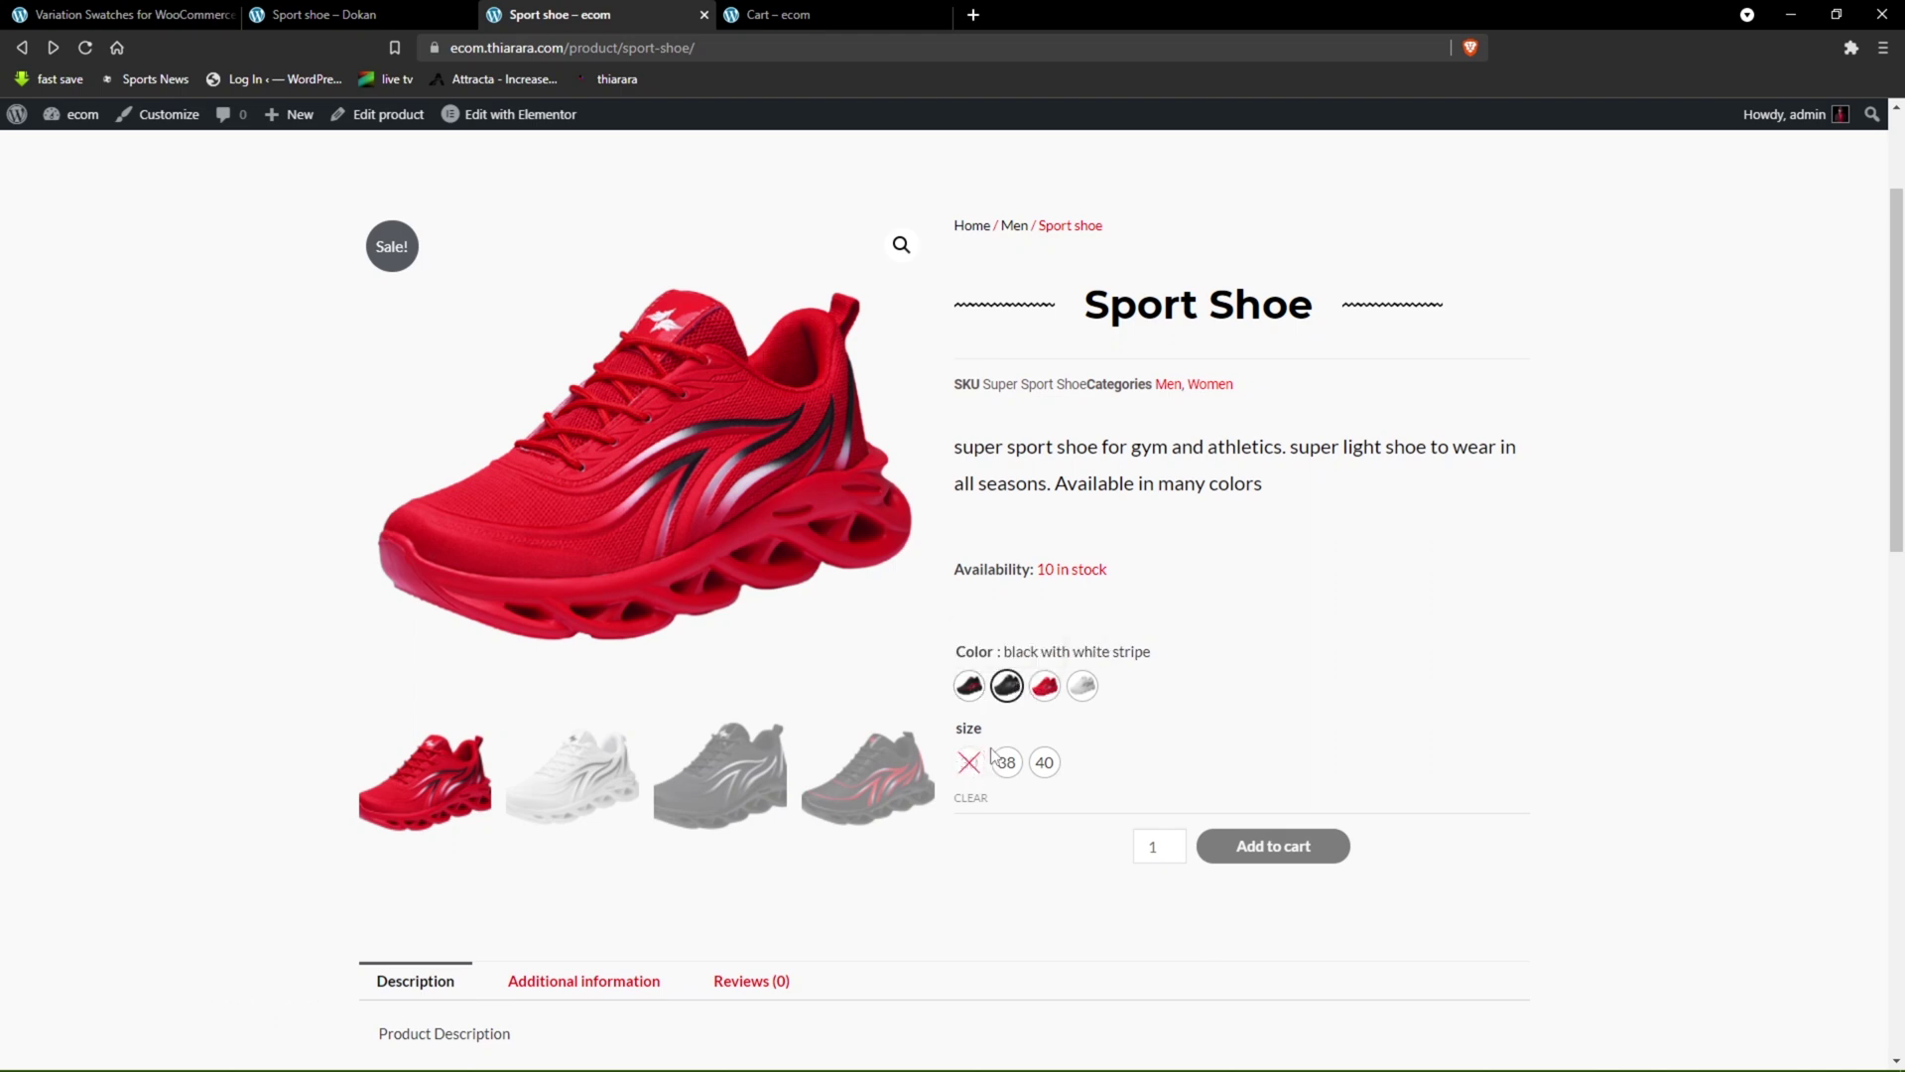
- Review the Blur with cross behavior and the attribute image size choices in the Dokan Advanced swatch settings
{"action": "left_click", "coordinate": [119, 14]}
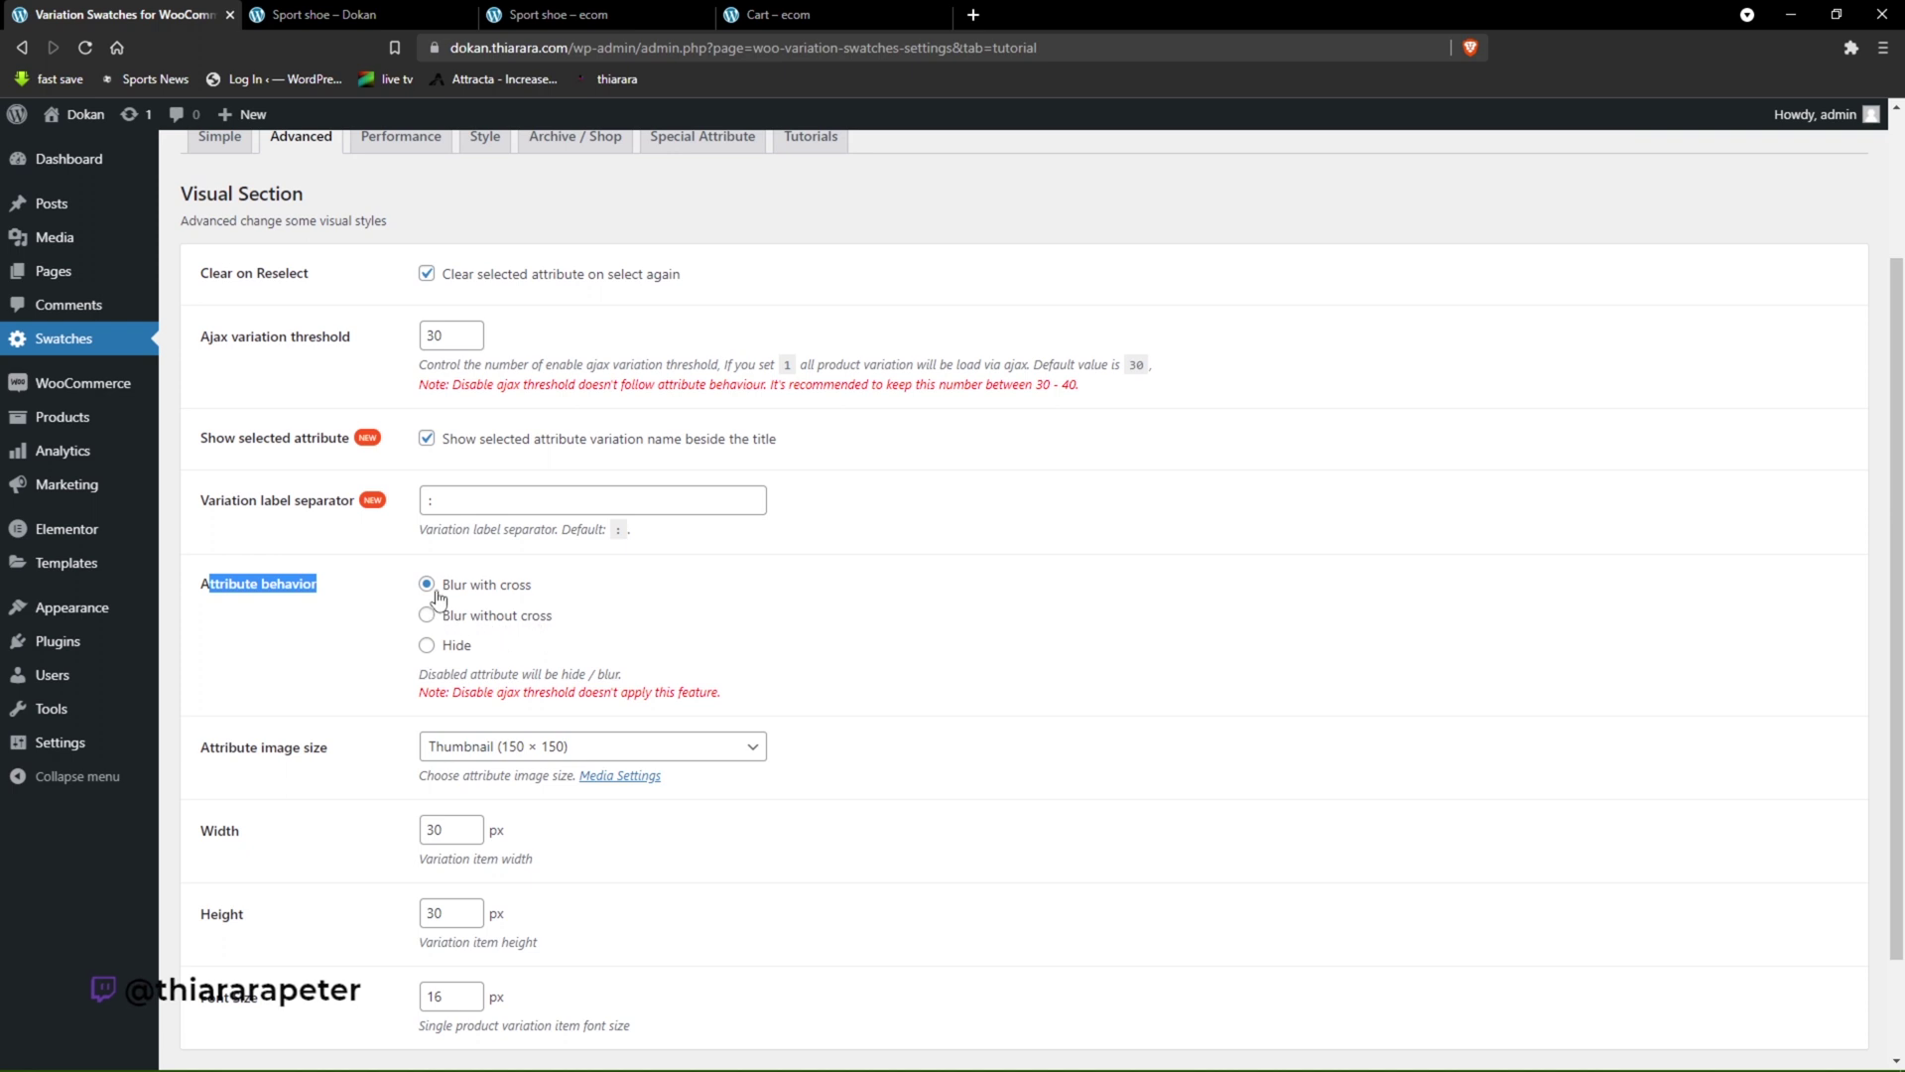
{"action": "left_click_drag", "start_coordinate": [544, 593], "coordinate": [508, 587]}
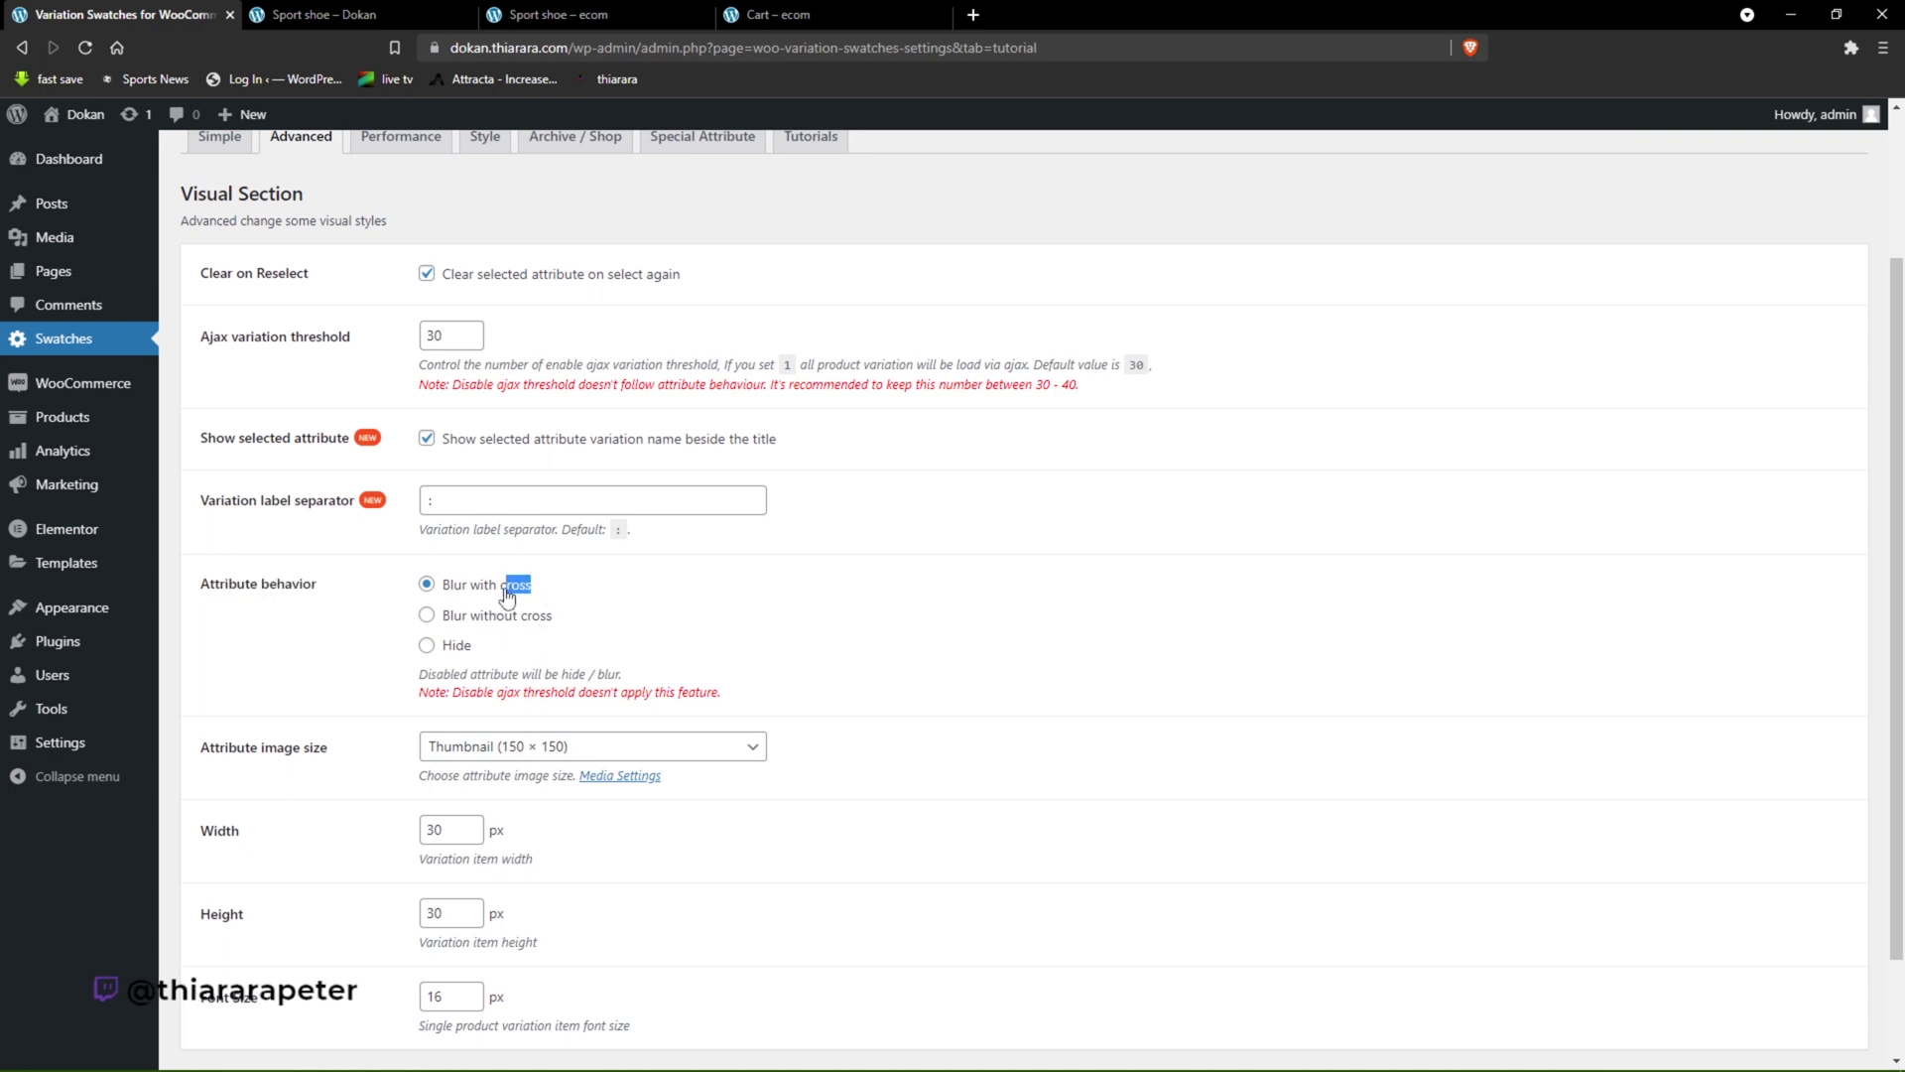
{"action": "scroll", "coordinate": [503, 814], "scroll_direction": "down", "scroll_amount": 2}
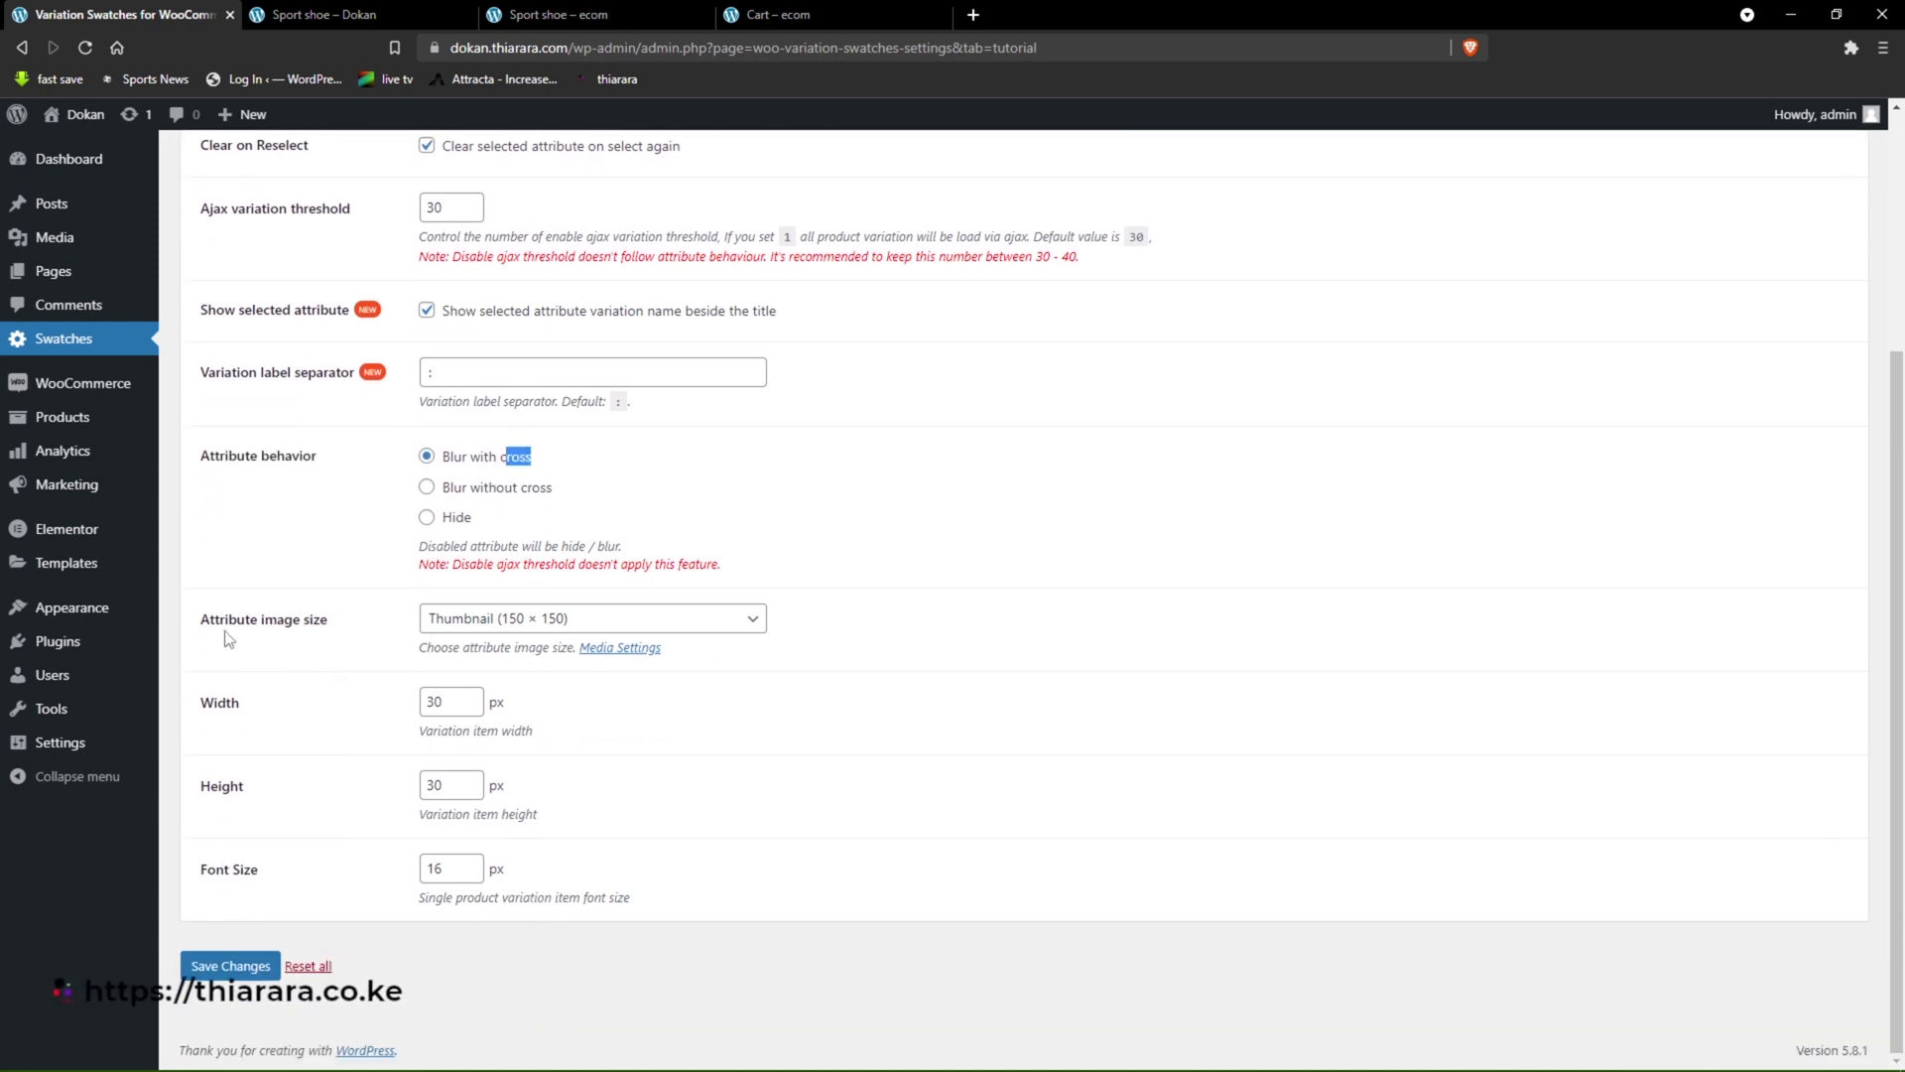
{"action": "left_click", "coordinate": [569, 623]}
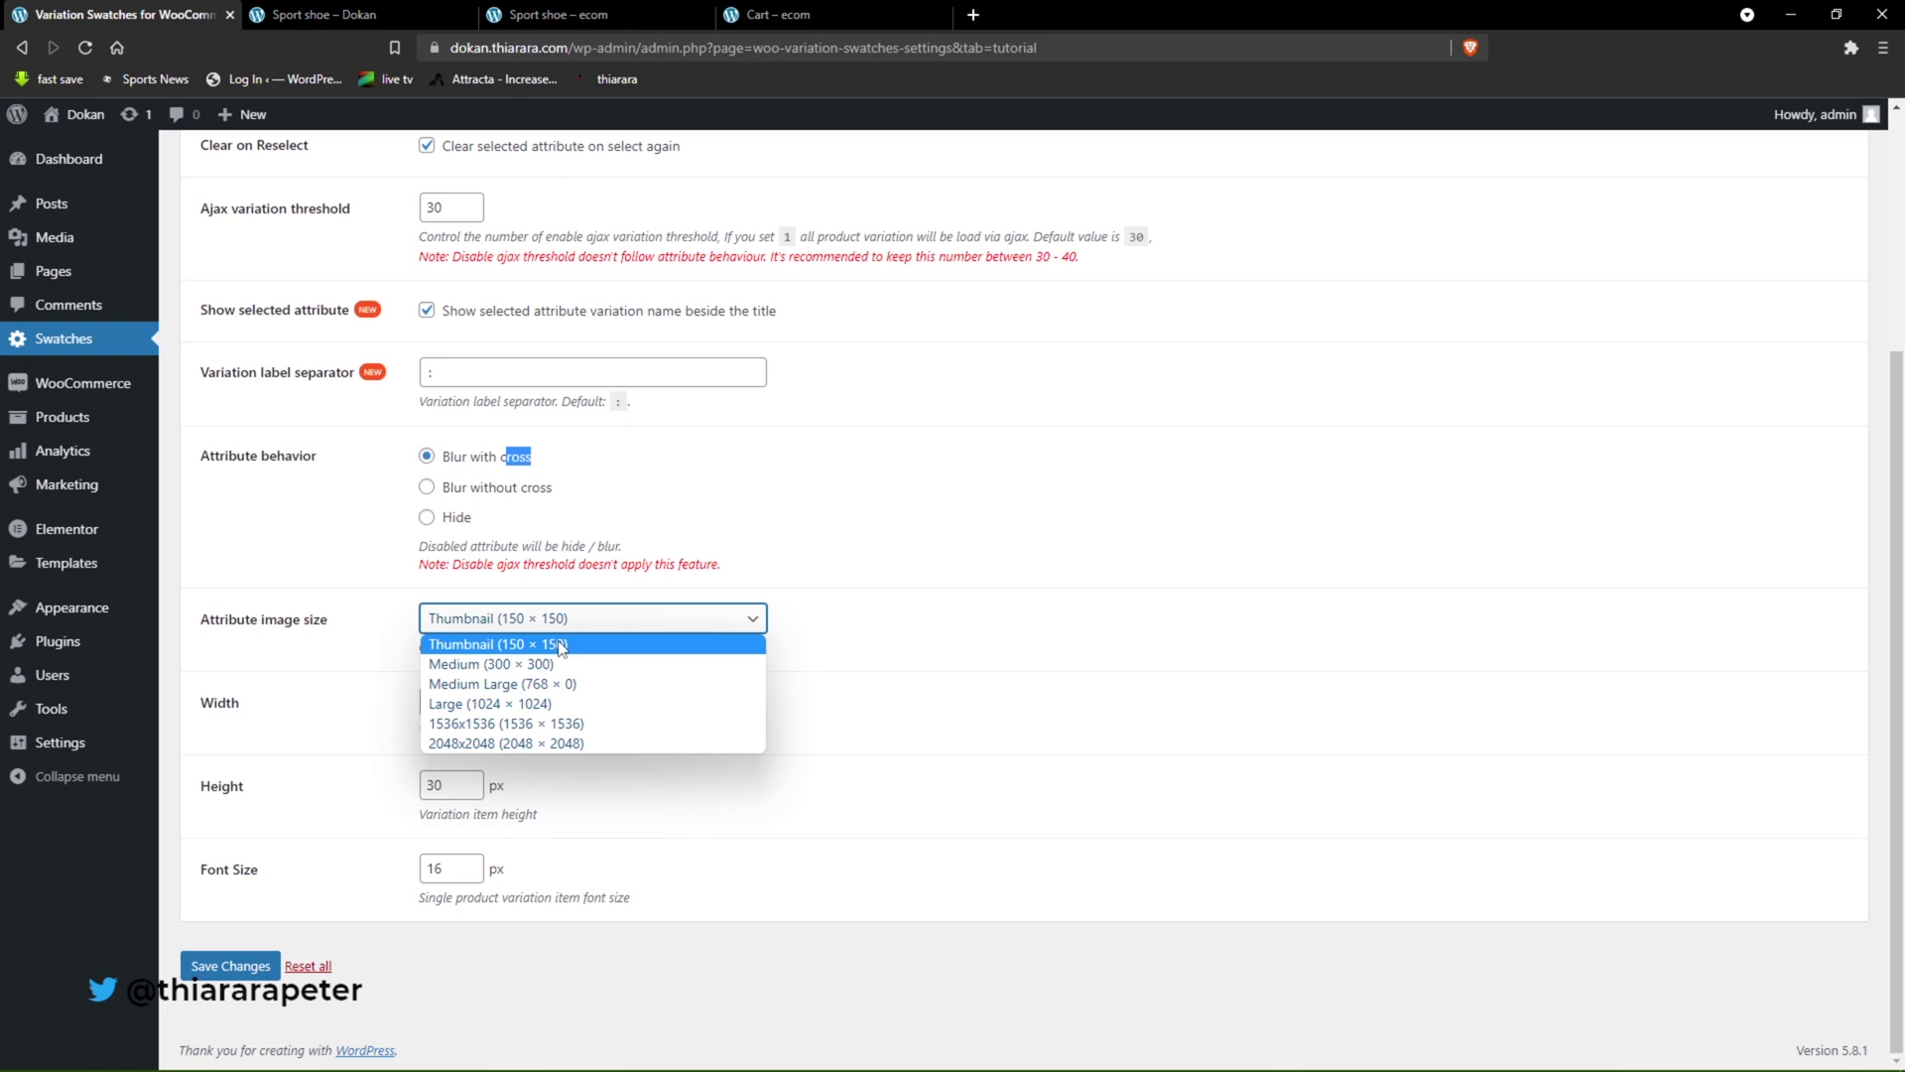
{"action": "left_click", "coordinate": [292, 714]}
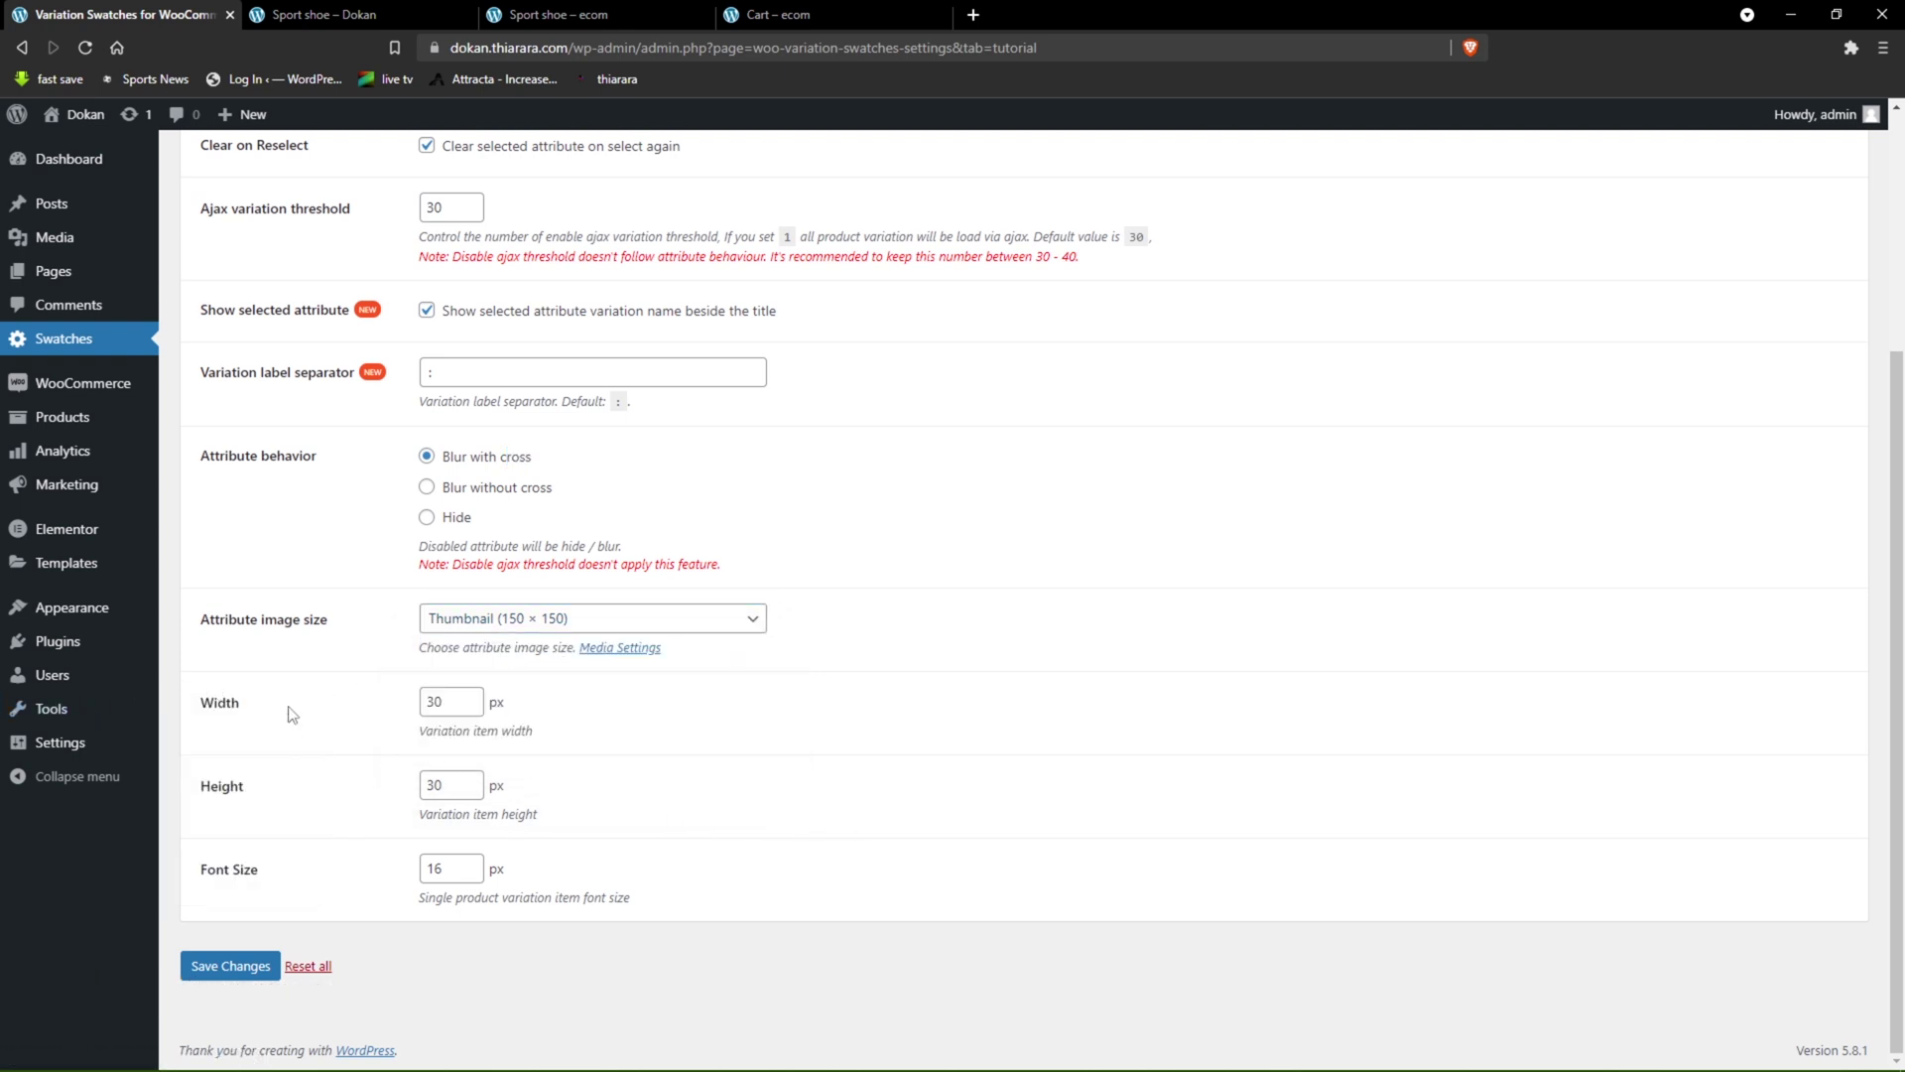
- Check the variation item width, height and font size fields, then save the Advanced swatch settings
{"action": "left_click_drag", "start_coordinate": [444, 701], "coordinate": [413, 700]}
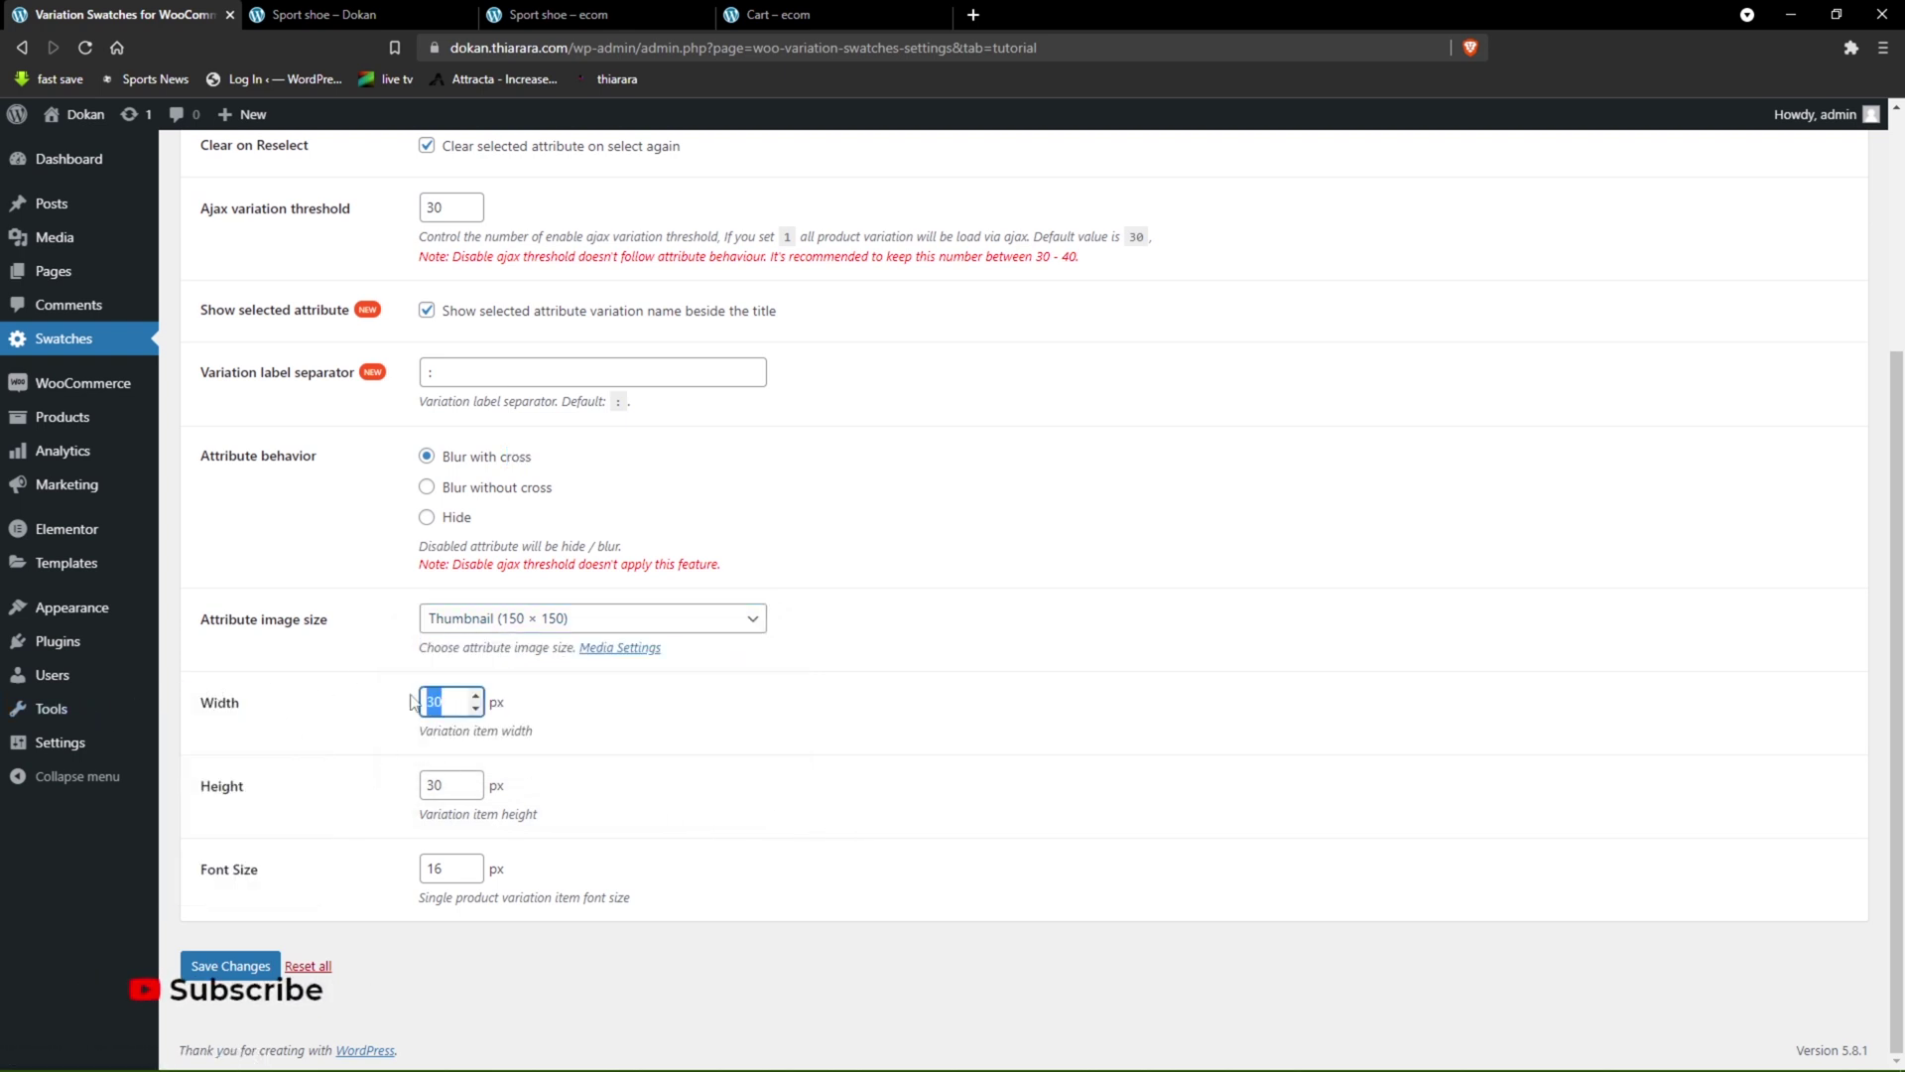
{"action": "left_click", "coordinate": [449, 788]}
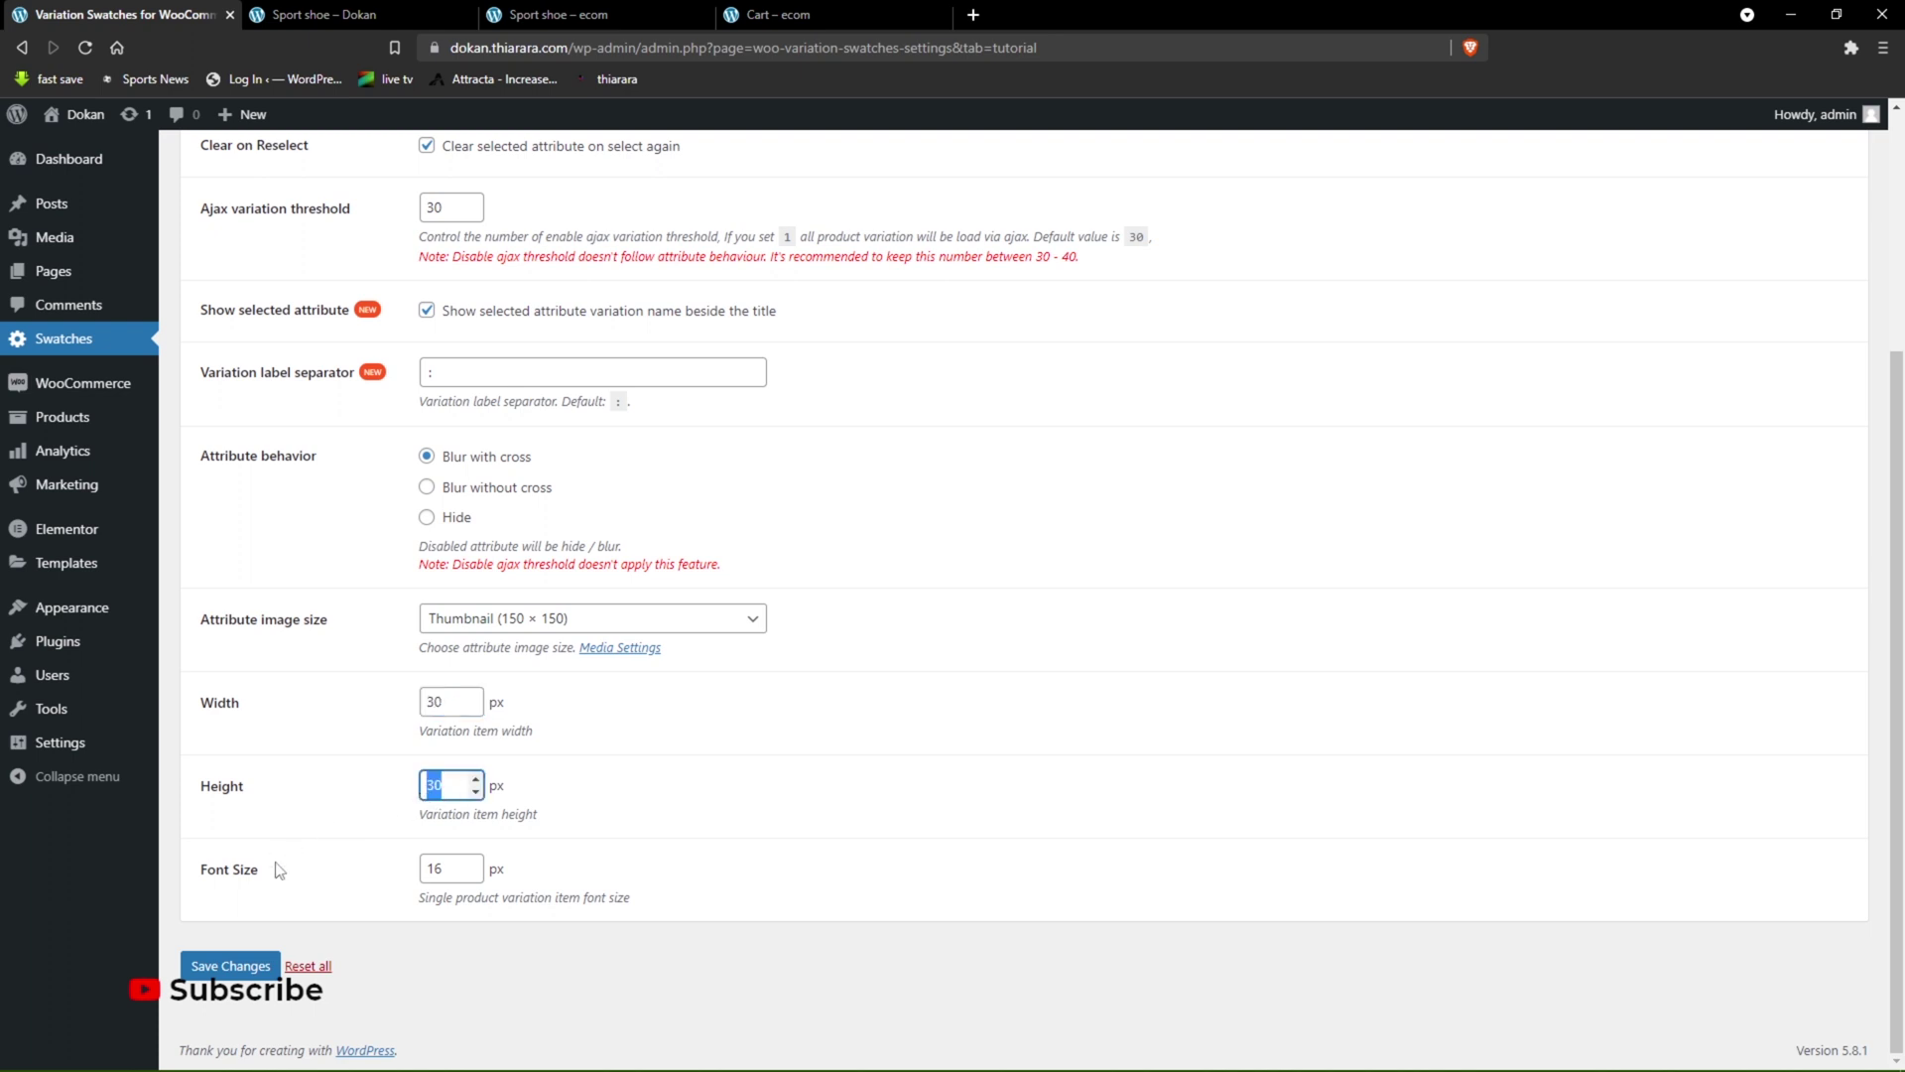
{"action": "left_click_drag", "start_coordinate": [443, 869], "coordinate": [409, 877]}
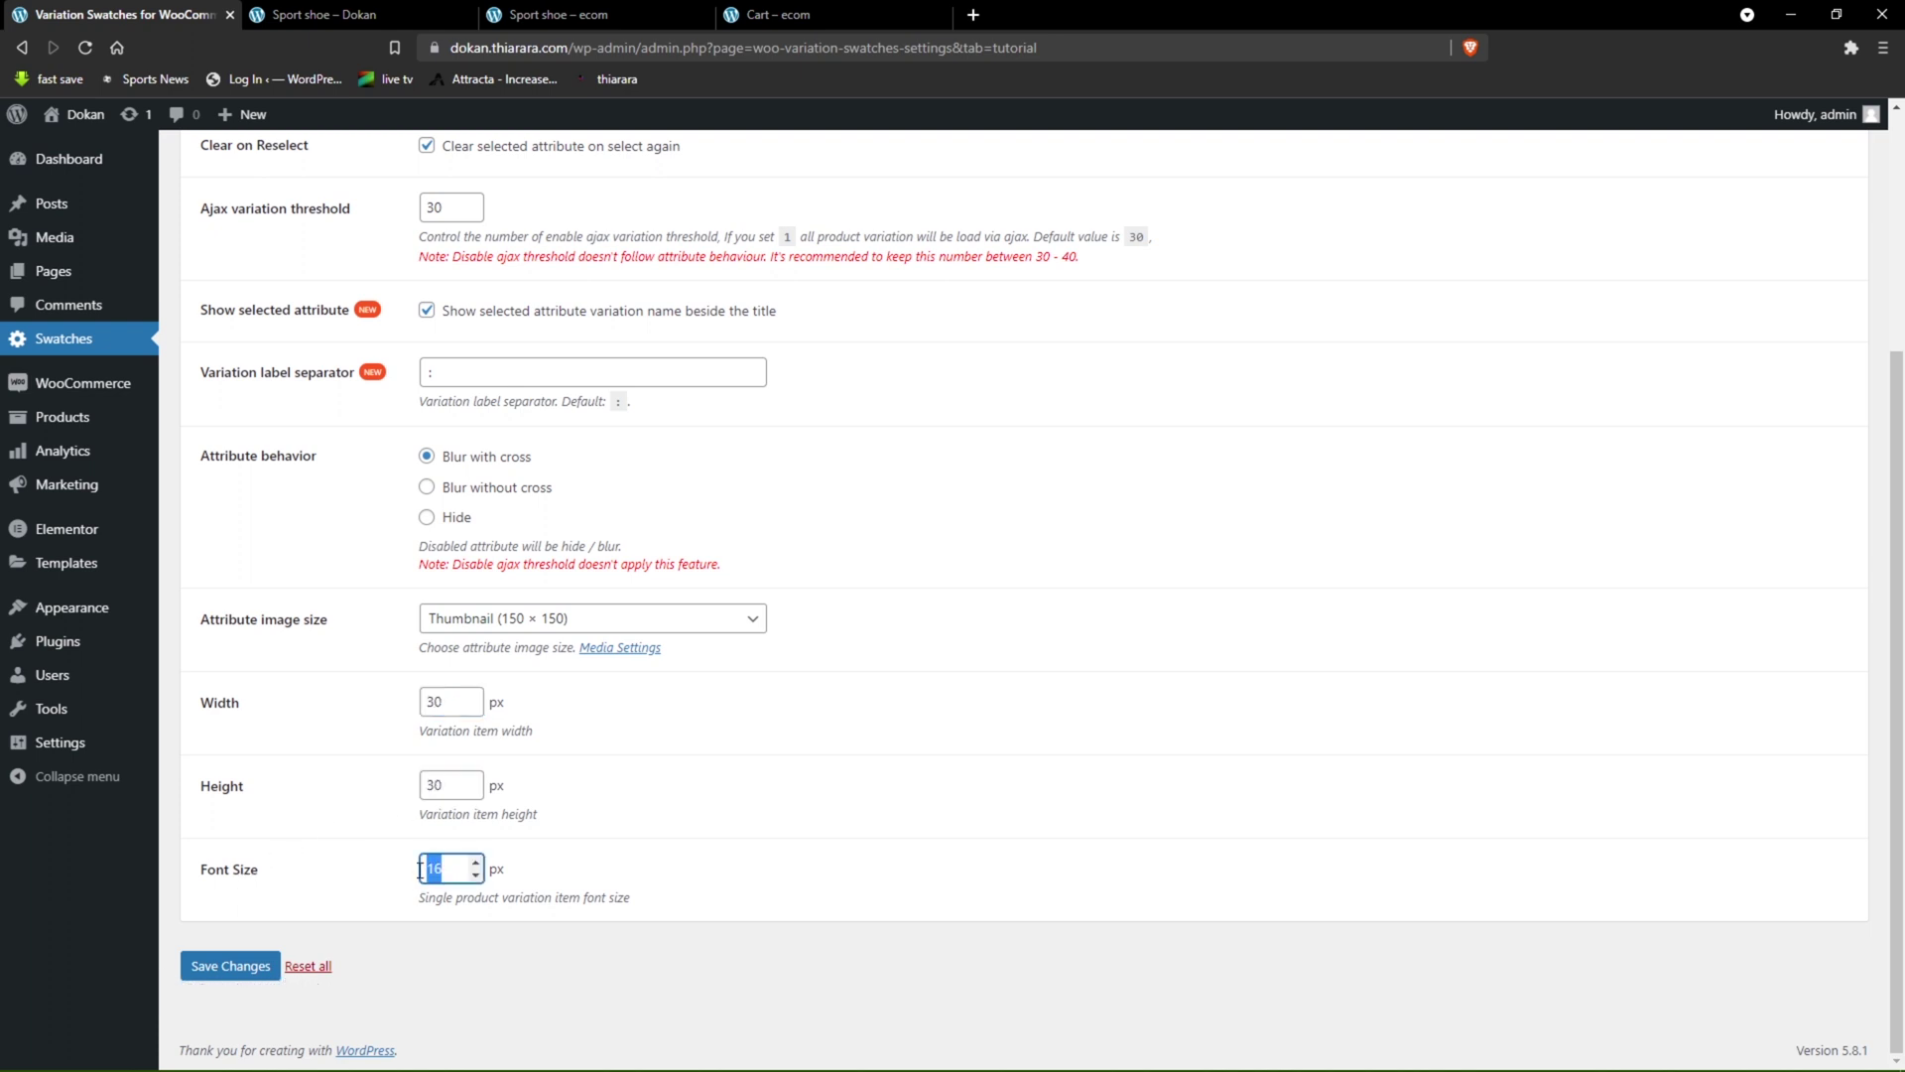
{"action": "left_click", "coordinate": [221, 969]}
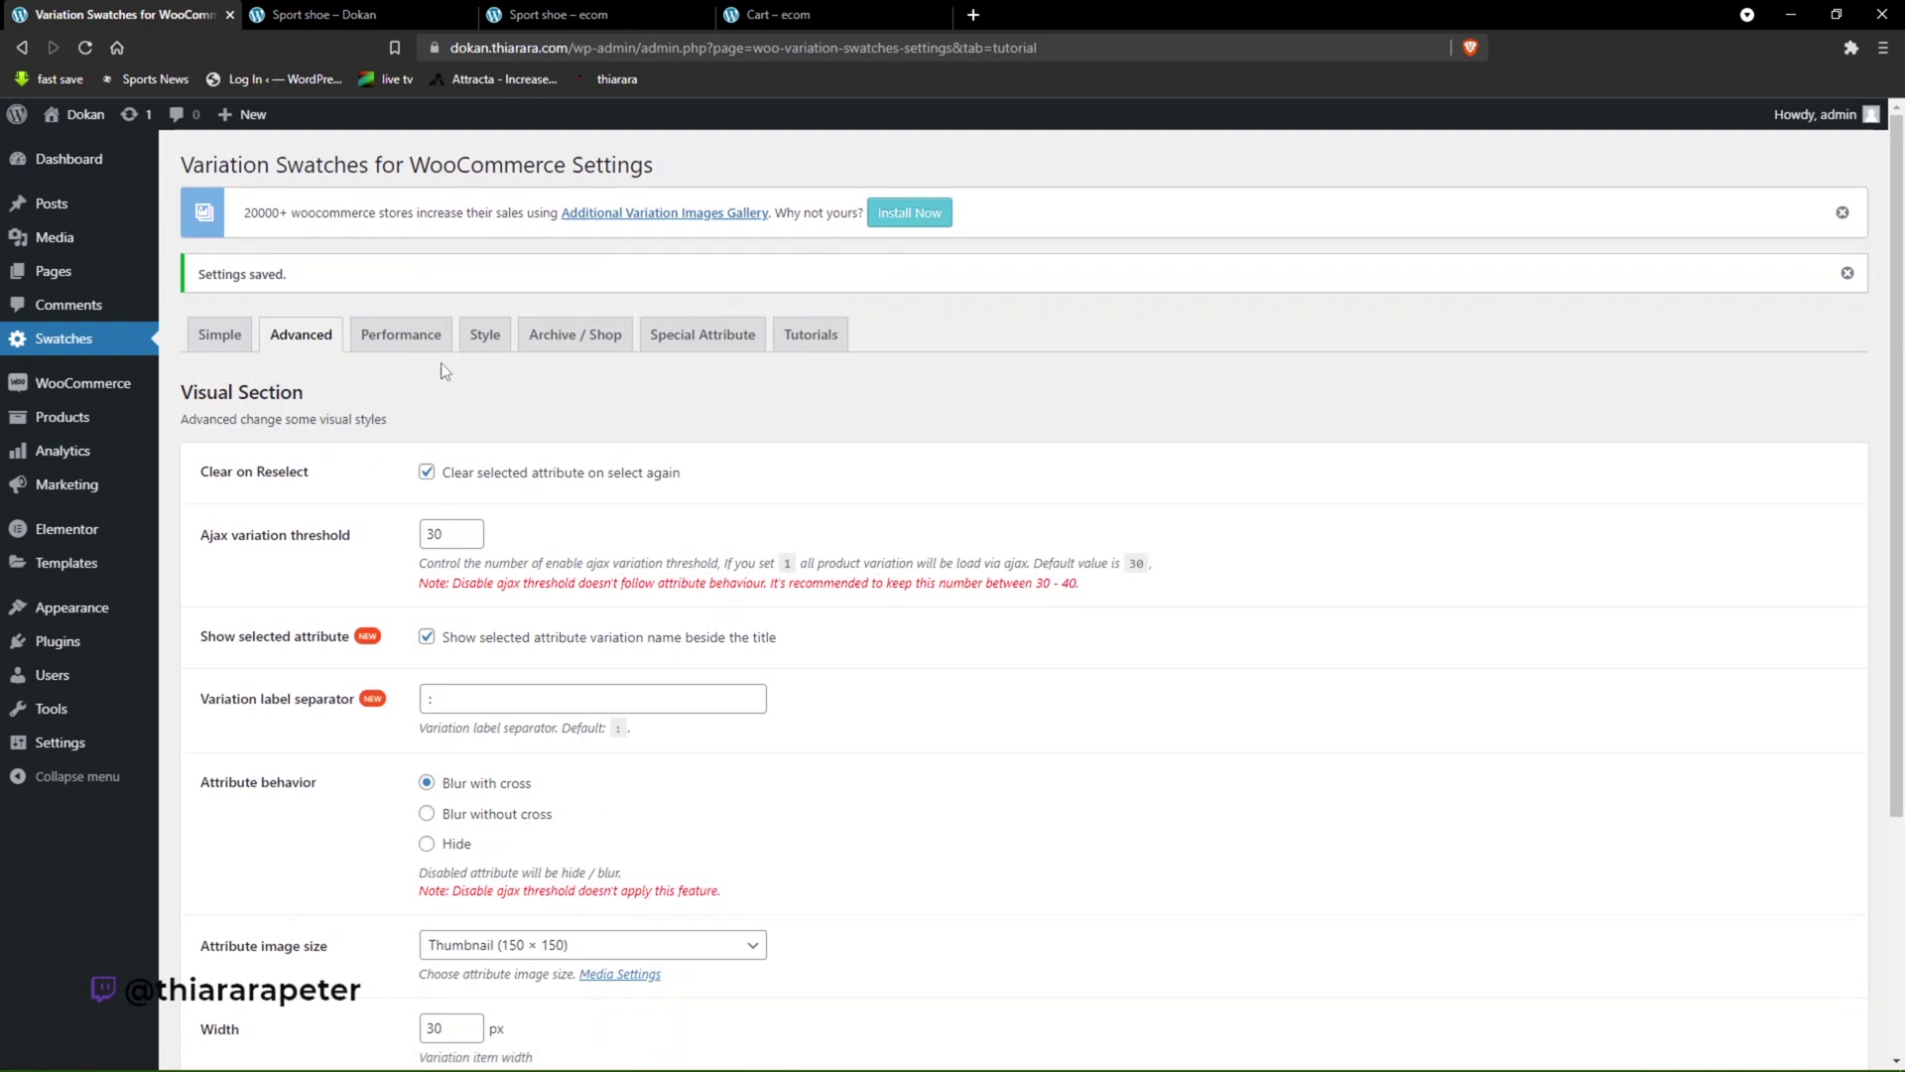
- Enable Defer Load JS and Use Transient Cache in the Performance swatch settings and save the changes
{"action": "left_click", "coordinate": [406, 335]}
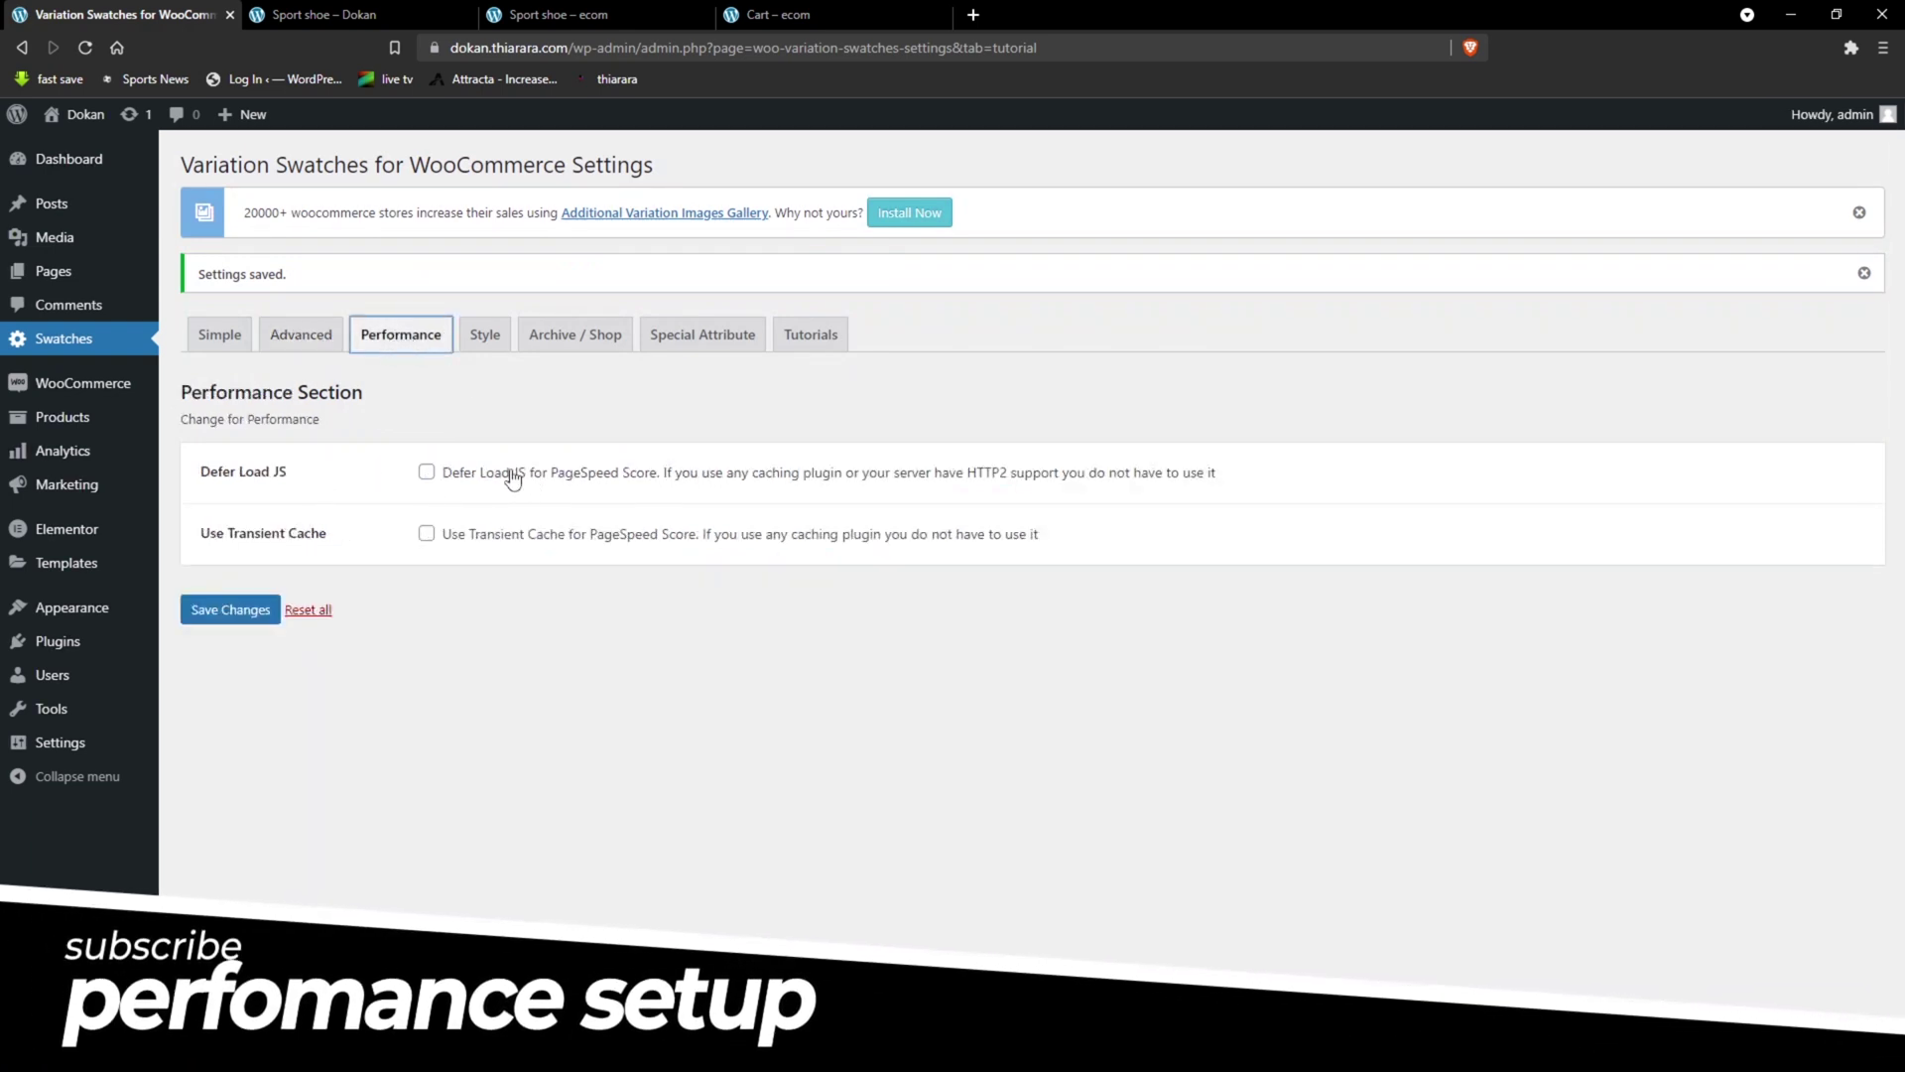
{"action": "left_click", "coordinate": [425, 534]}
{"action": "left_click", "coordinate": [250, 615]}
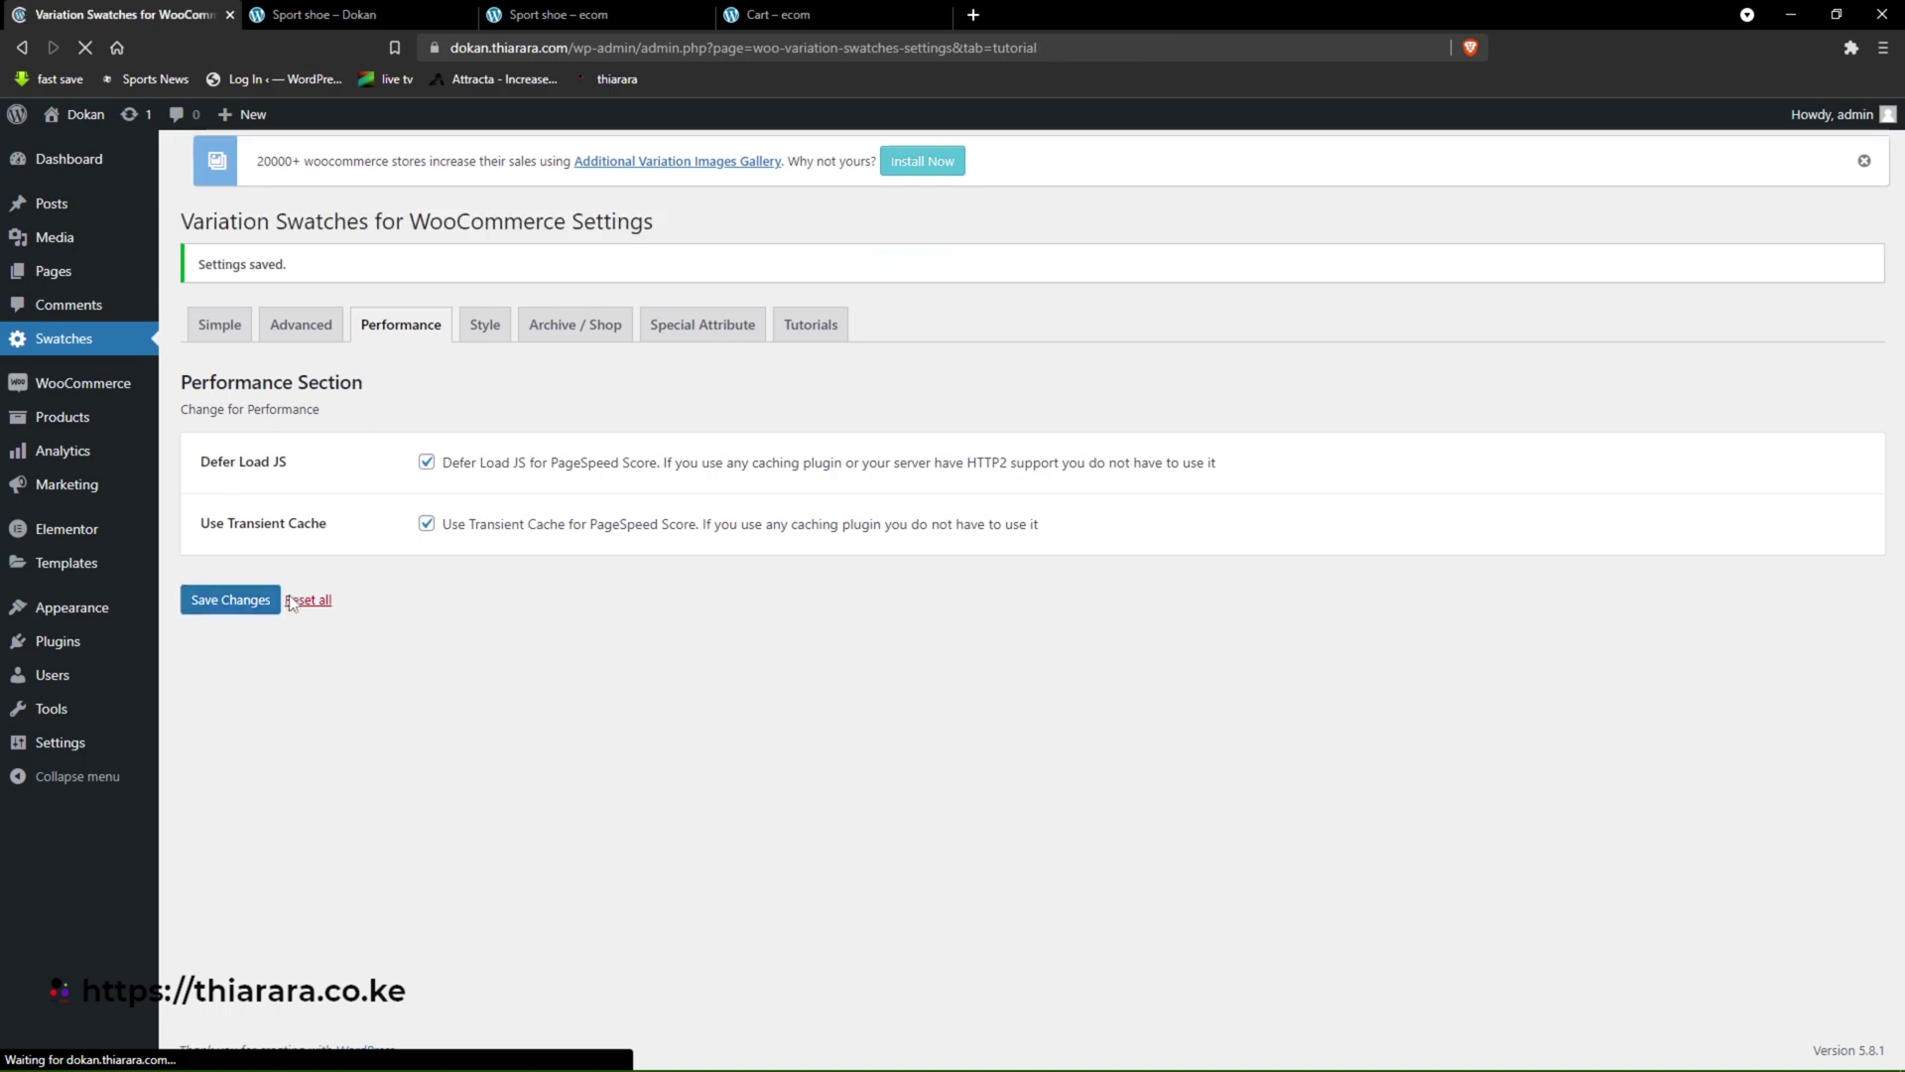
- Look through the Style swatch settings, then open the Archive / Shop settings
{"action": "left_click", "coordinate": [488, 338]}
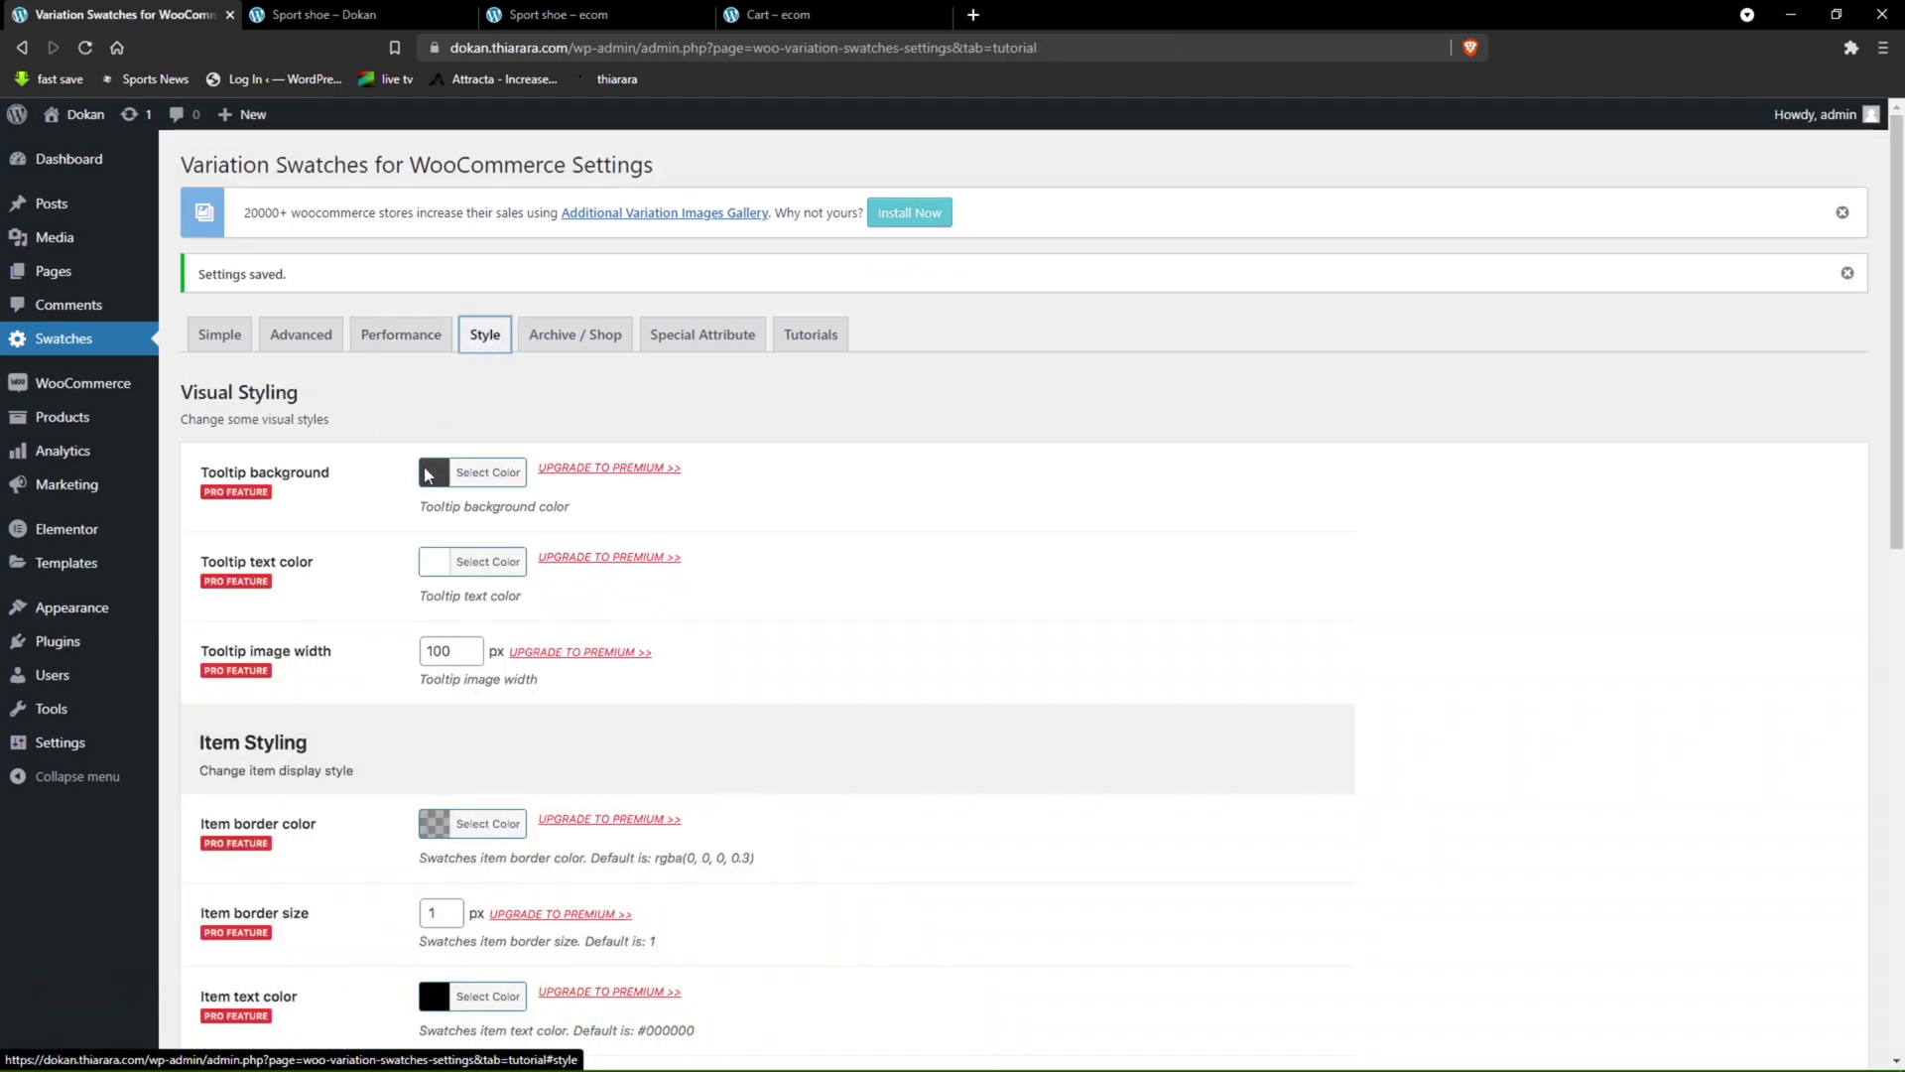
{"action": "scroll", "coordinate": [307, 693], "scroll_direction": "down", "scroll_amount": 3}
{"action": "scroll", "coordinate": [518, 509], "scroll_direction": "up", "scroll_amount": 3}
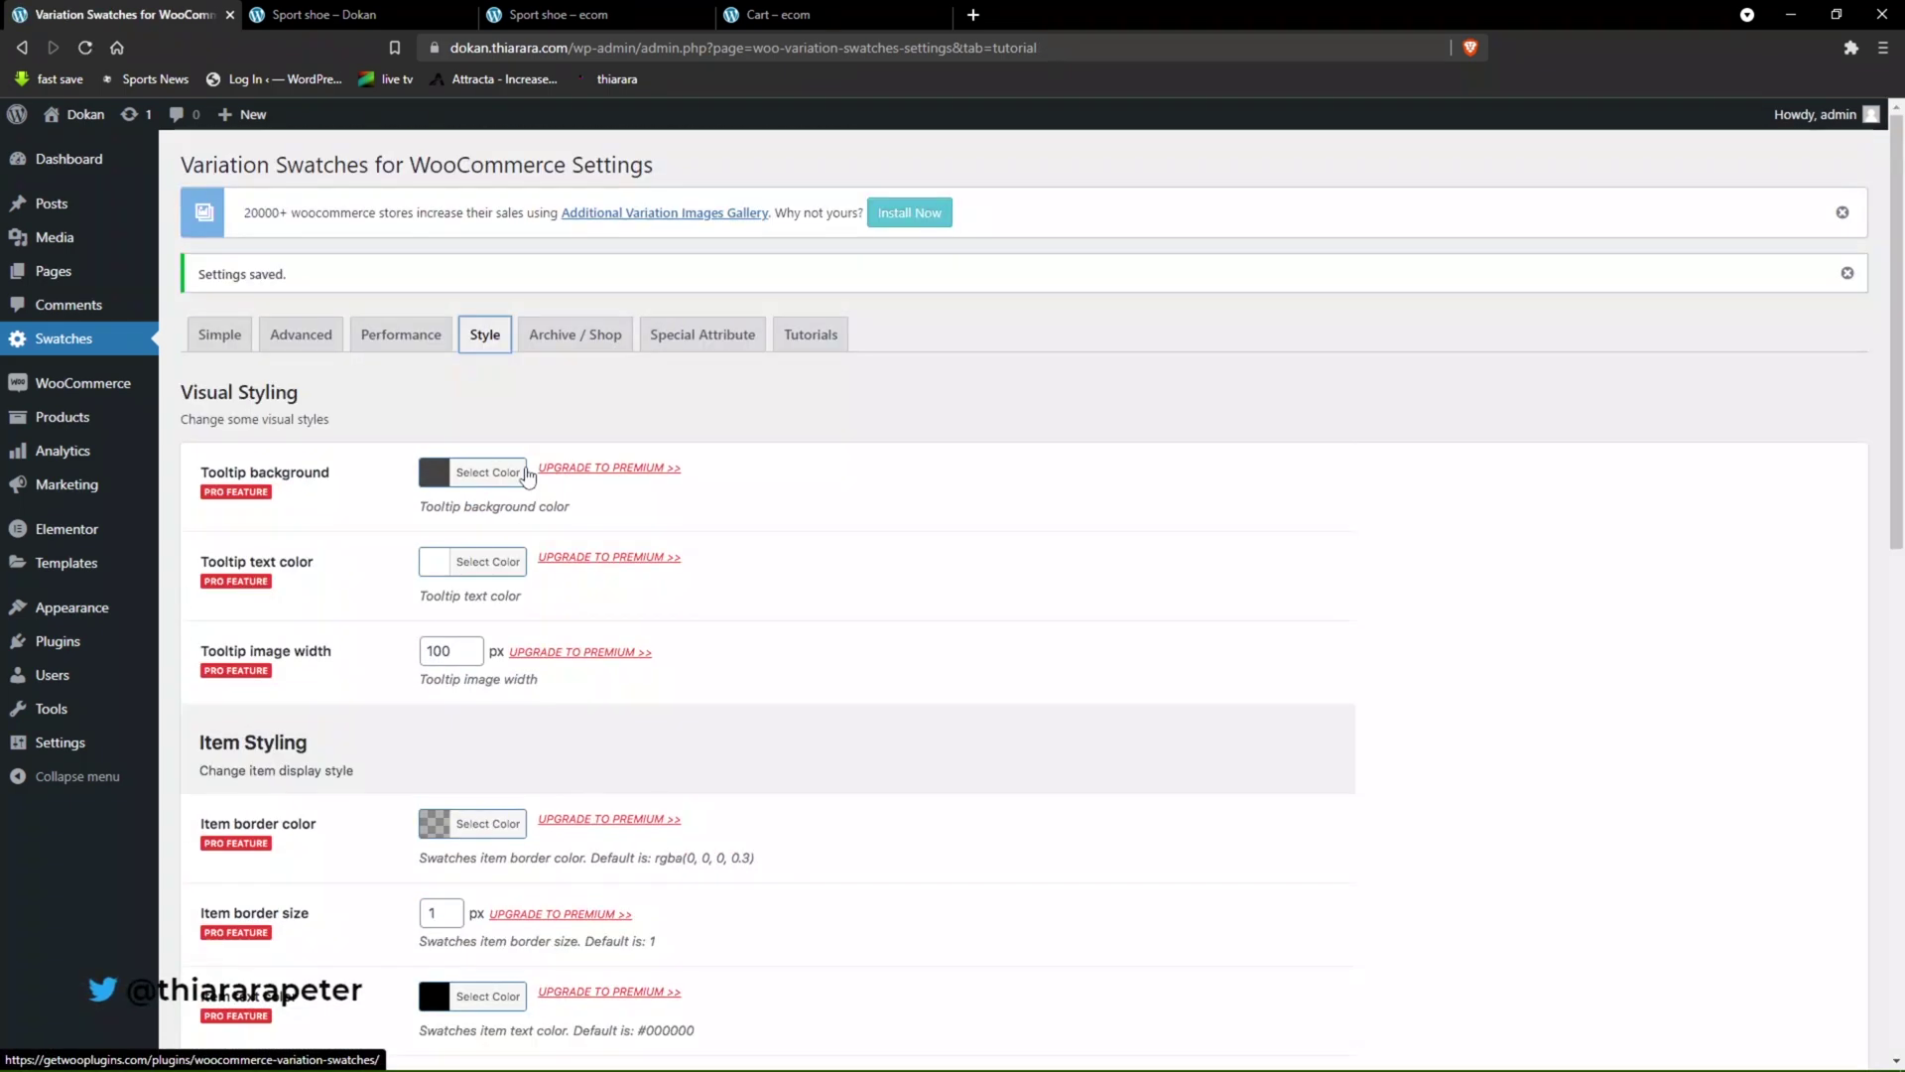
{"action": "left_click", "coordinate": [568, 334]}
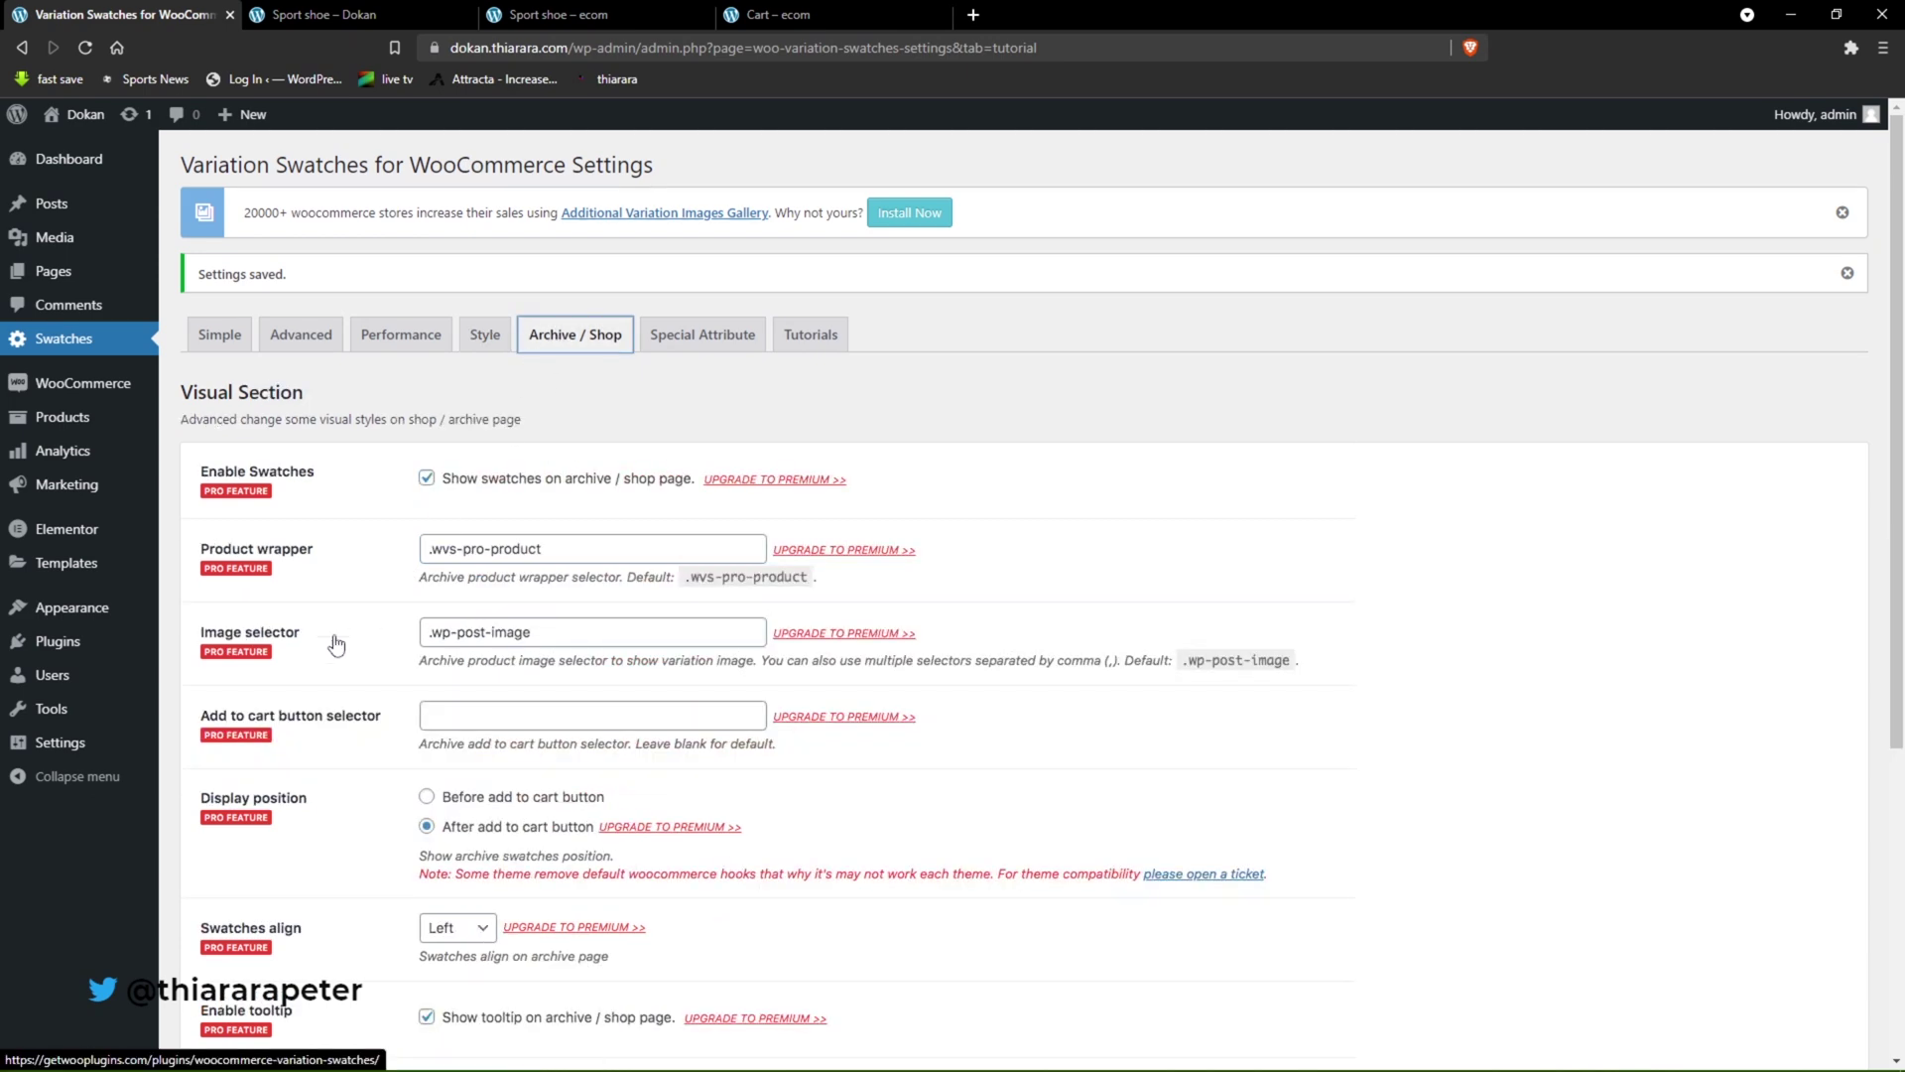
- Look through the Archive / Shop, Special Attribute and Tutorials sections of the swatch settings, and check the Dokan Sport shoe product page
{"action": "scroll", "coordinate": [340, 674], "scroll_direction": "down", "scroll_amount": 5}
{"action": "scroll", "coordinate": [476, 734], "scroll_direction": "up", "scroll_amount": 5}
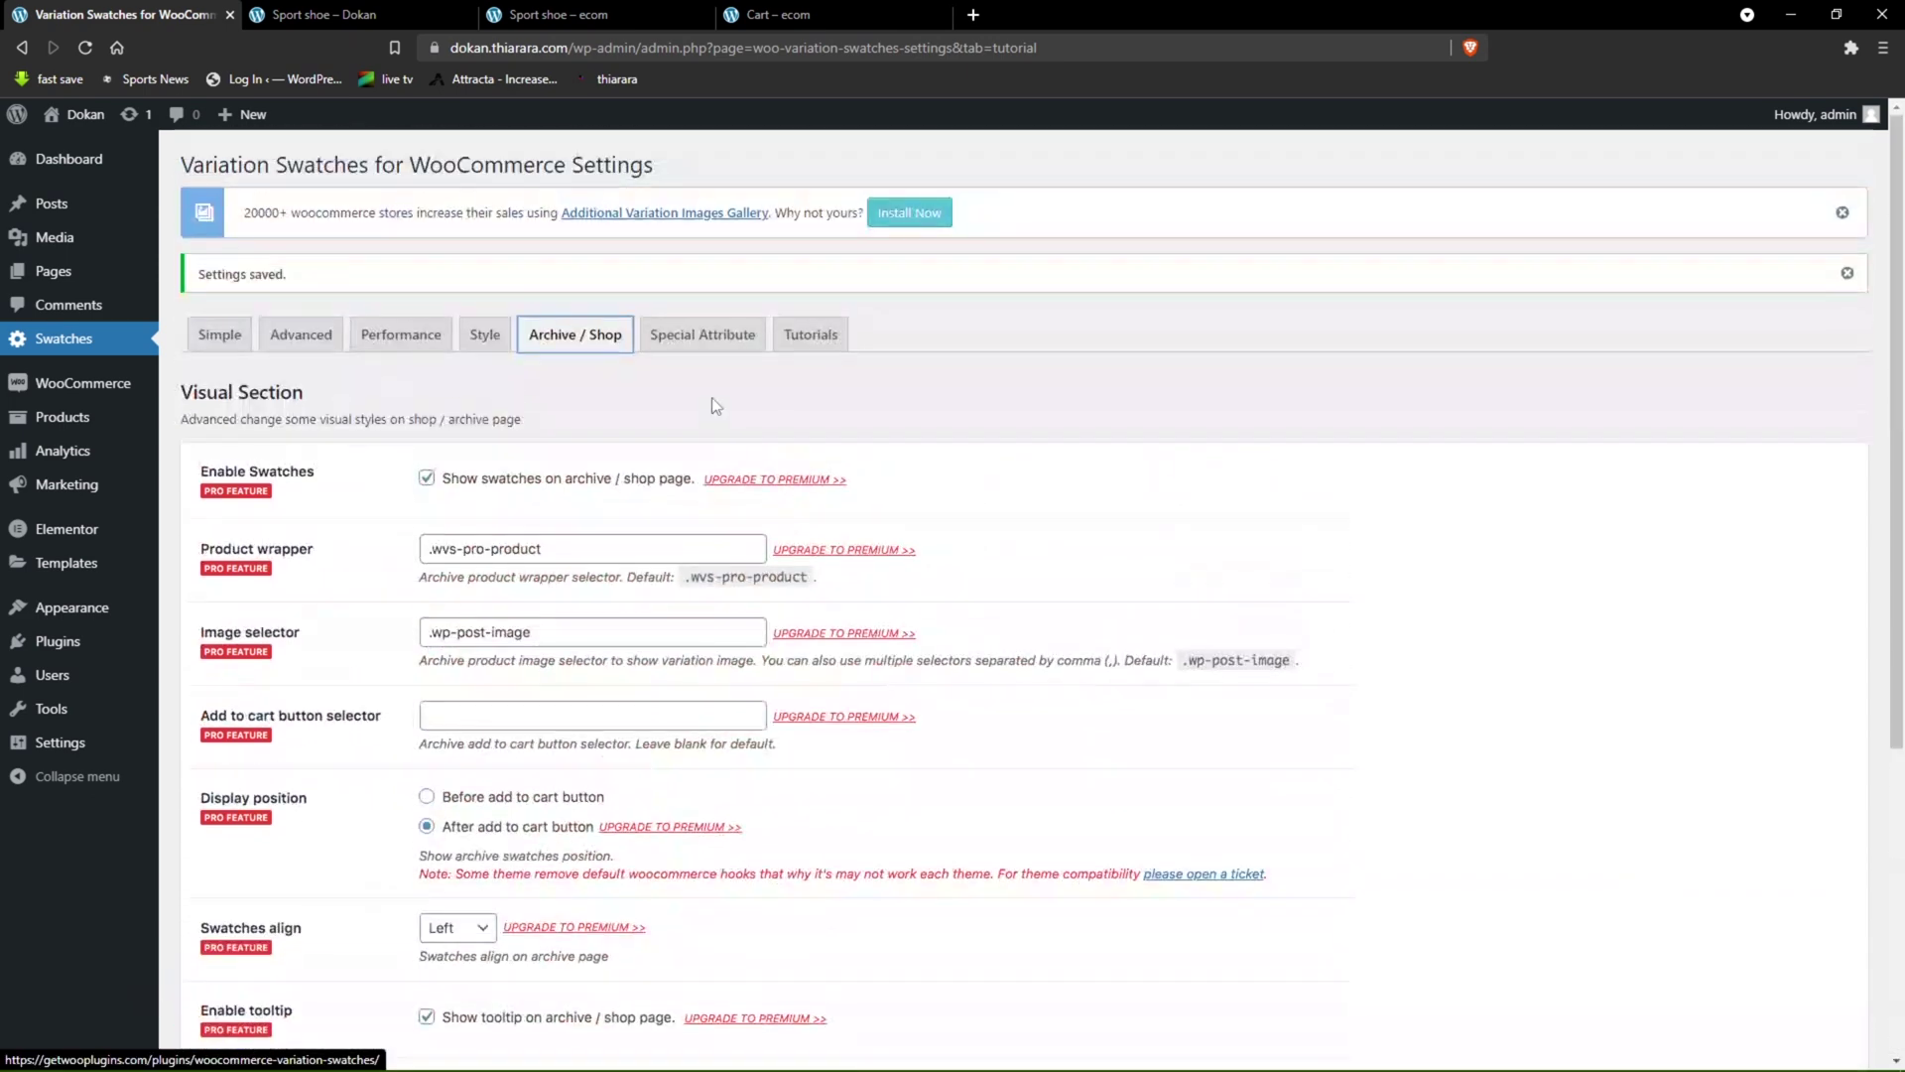
{"action": "left_click", "coordinate": [702, 334]}
{"action": "left_click", "coordinate": [811, 339]}
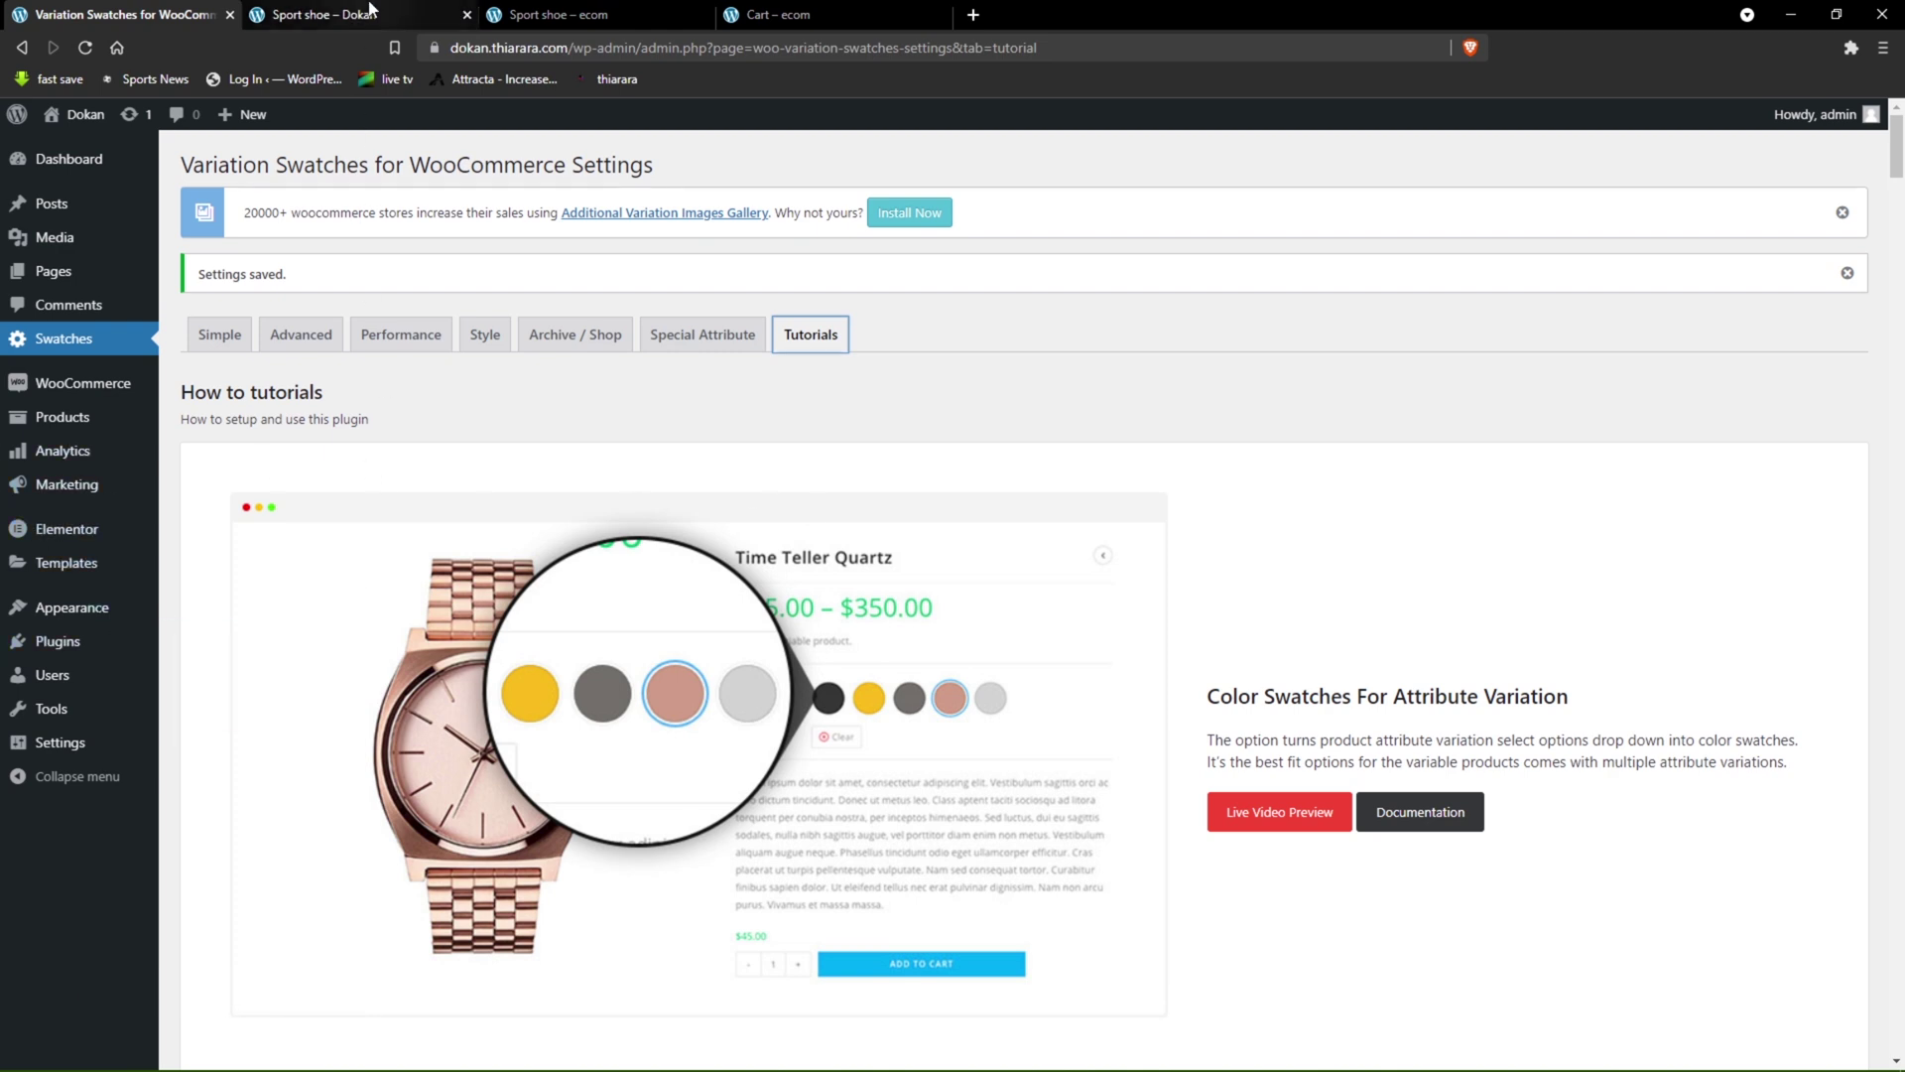
{"action": "left_click", "coordinate": [328, 14]}
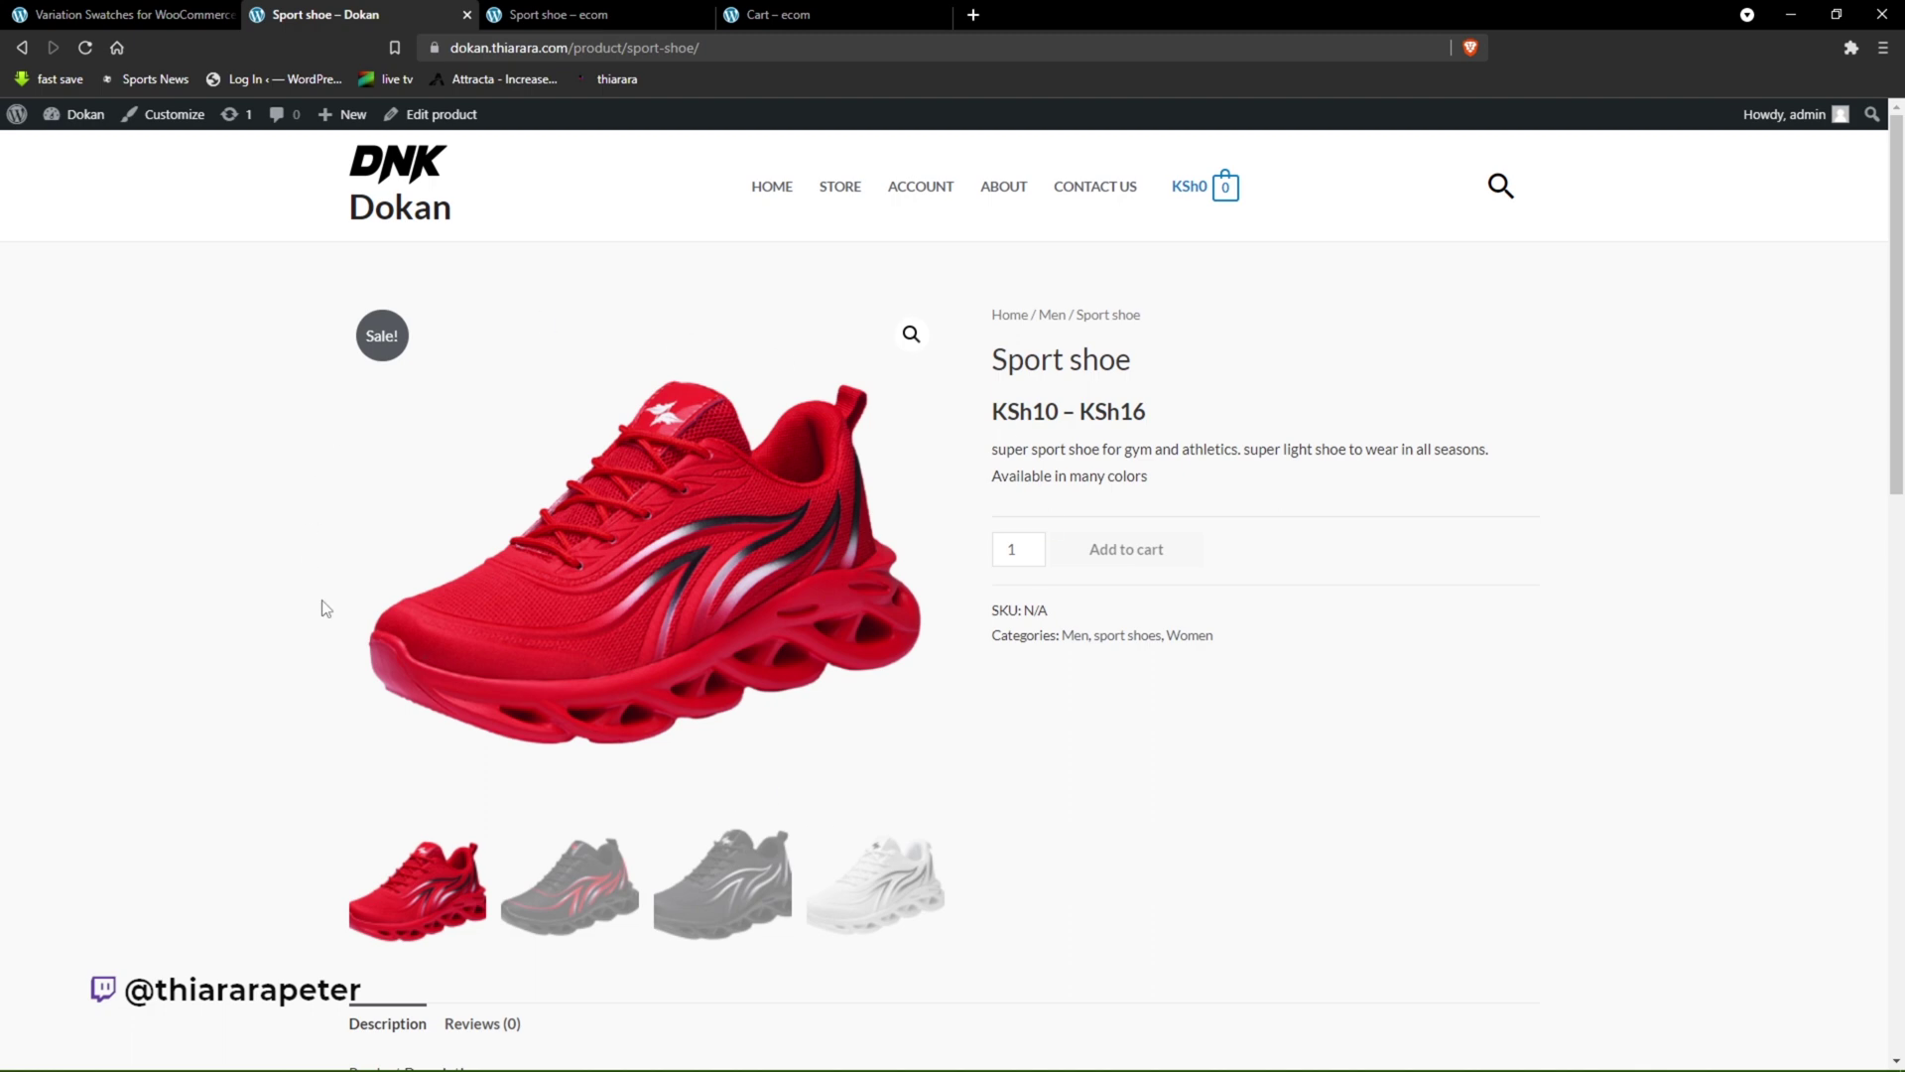
{"action": "left_click", "coordinate": [152, 12]}
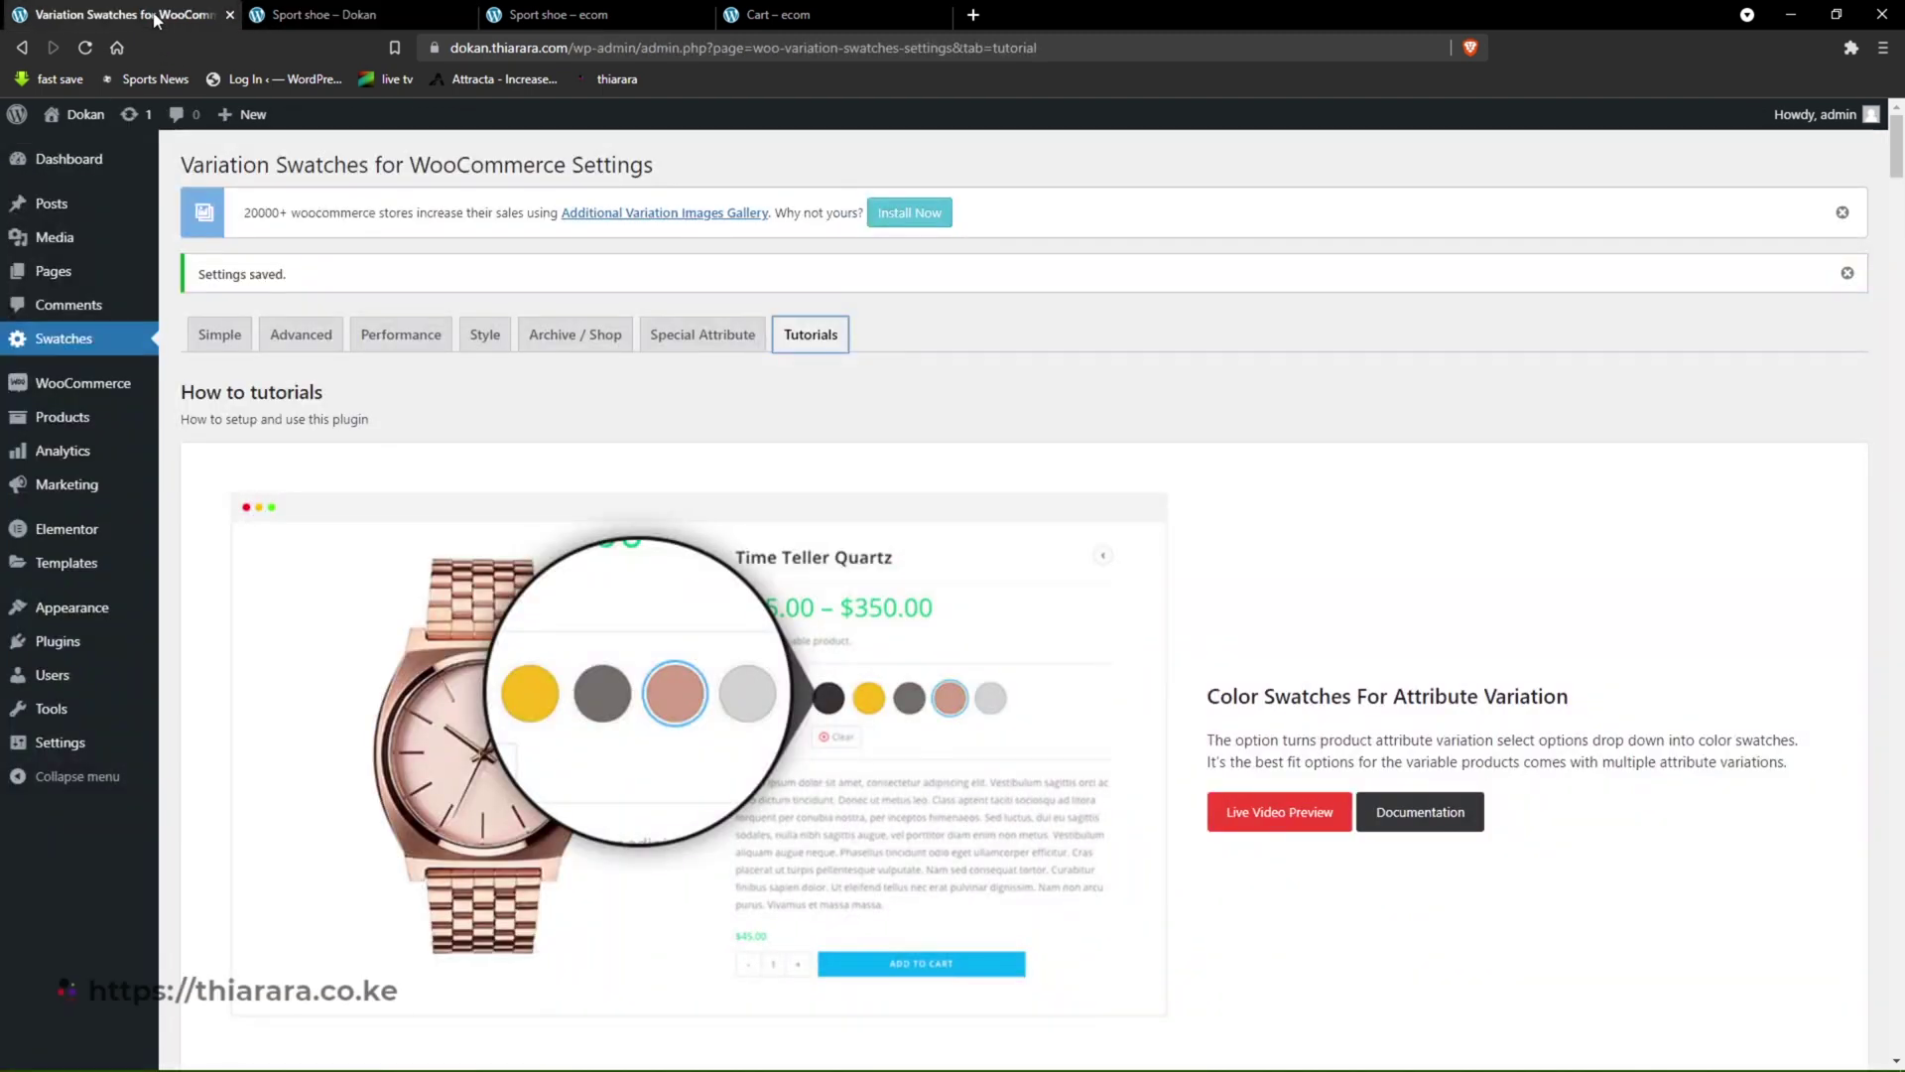
- Start a new product and set its product data type to Variable product
{"action": "mouse_move", "coordinate": [56, 418]}
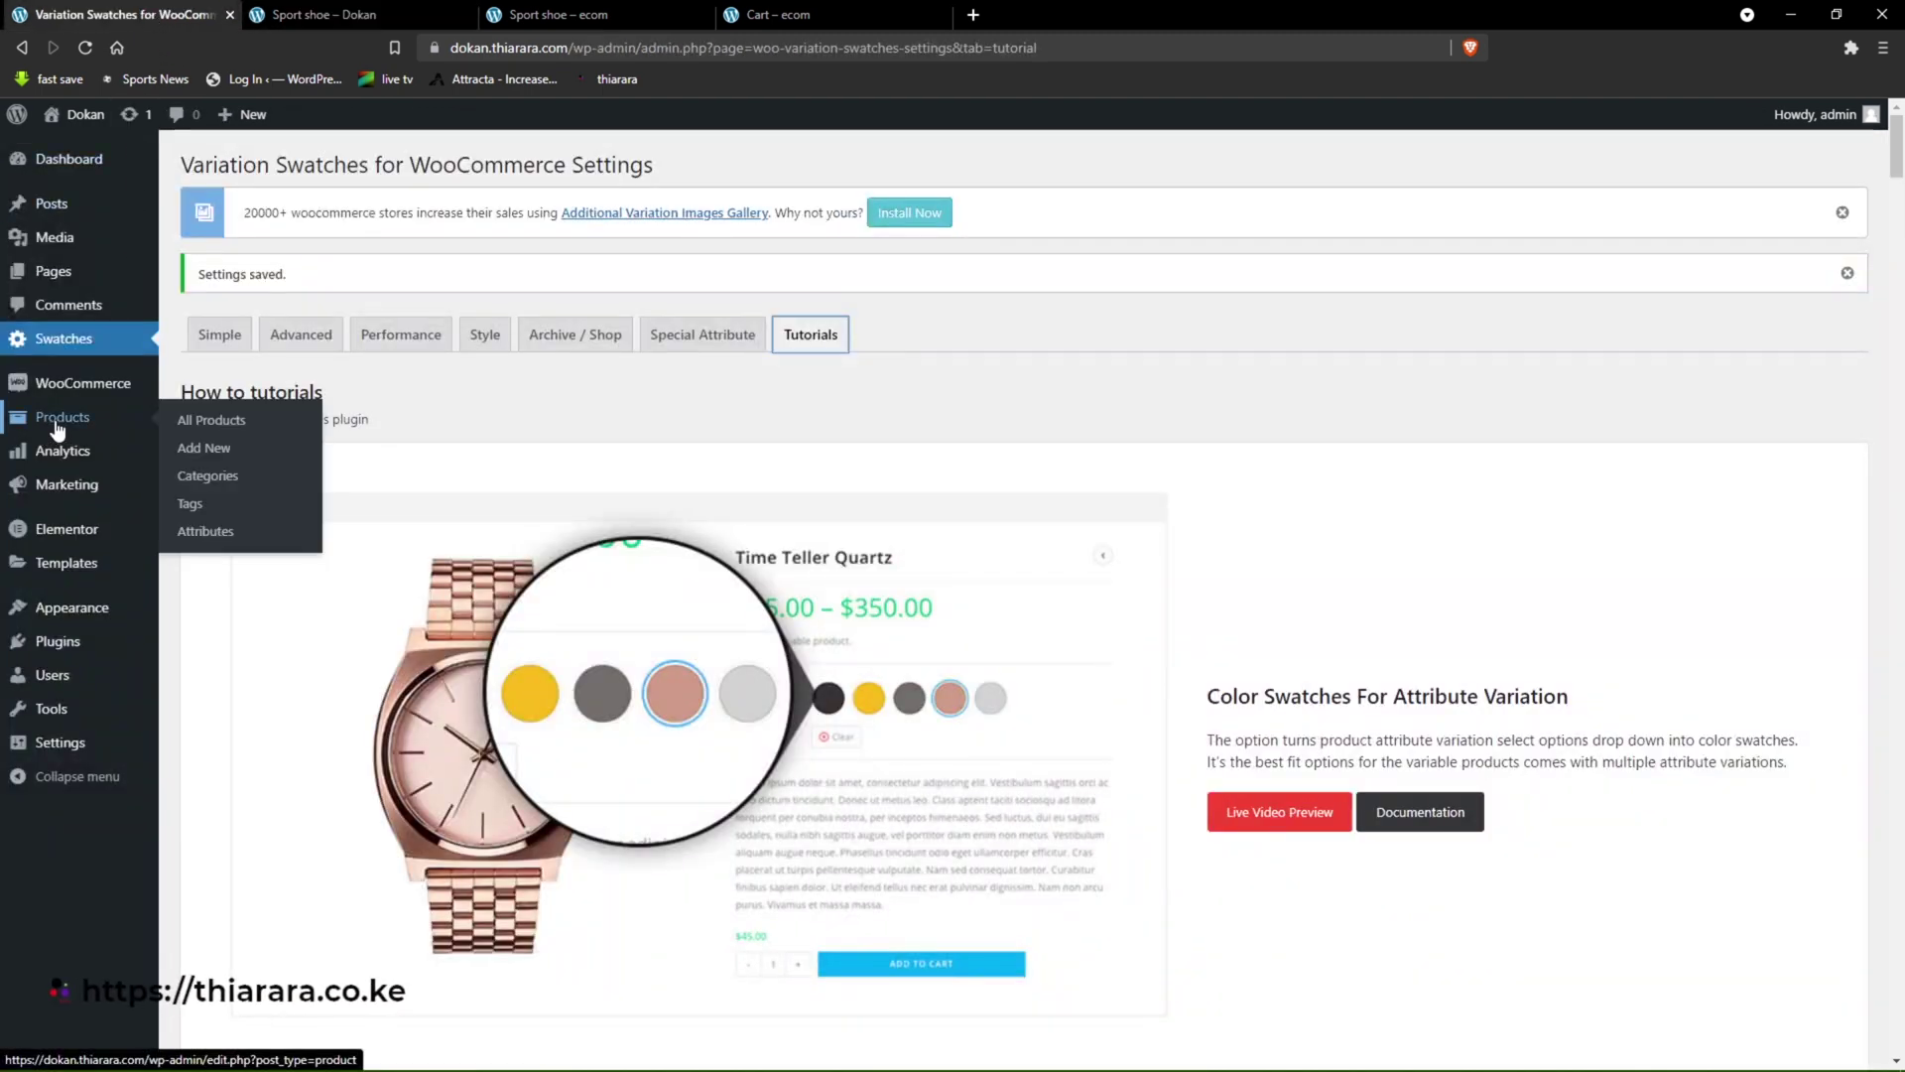
{"action": "left_click", "coordinate": [214, 454]}
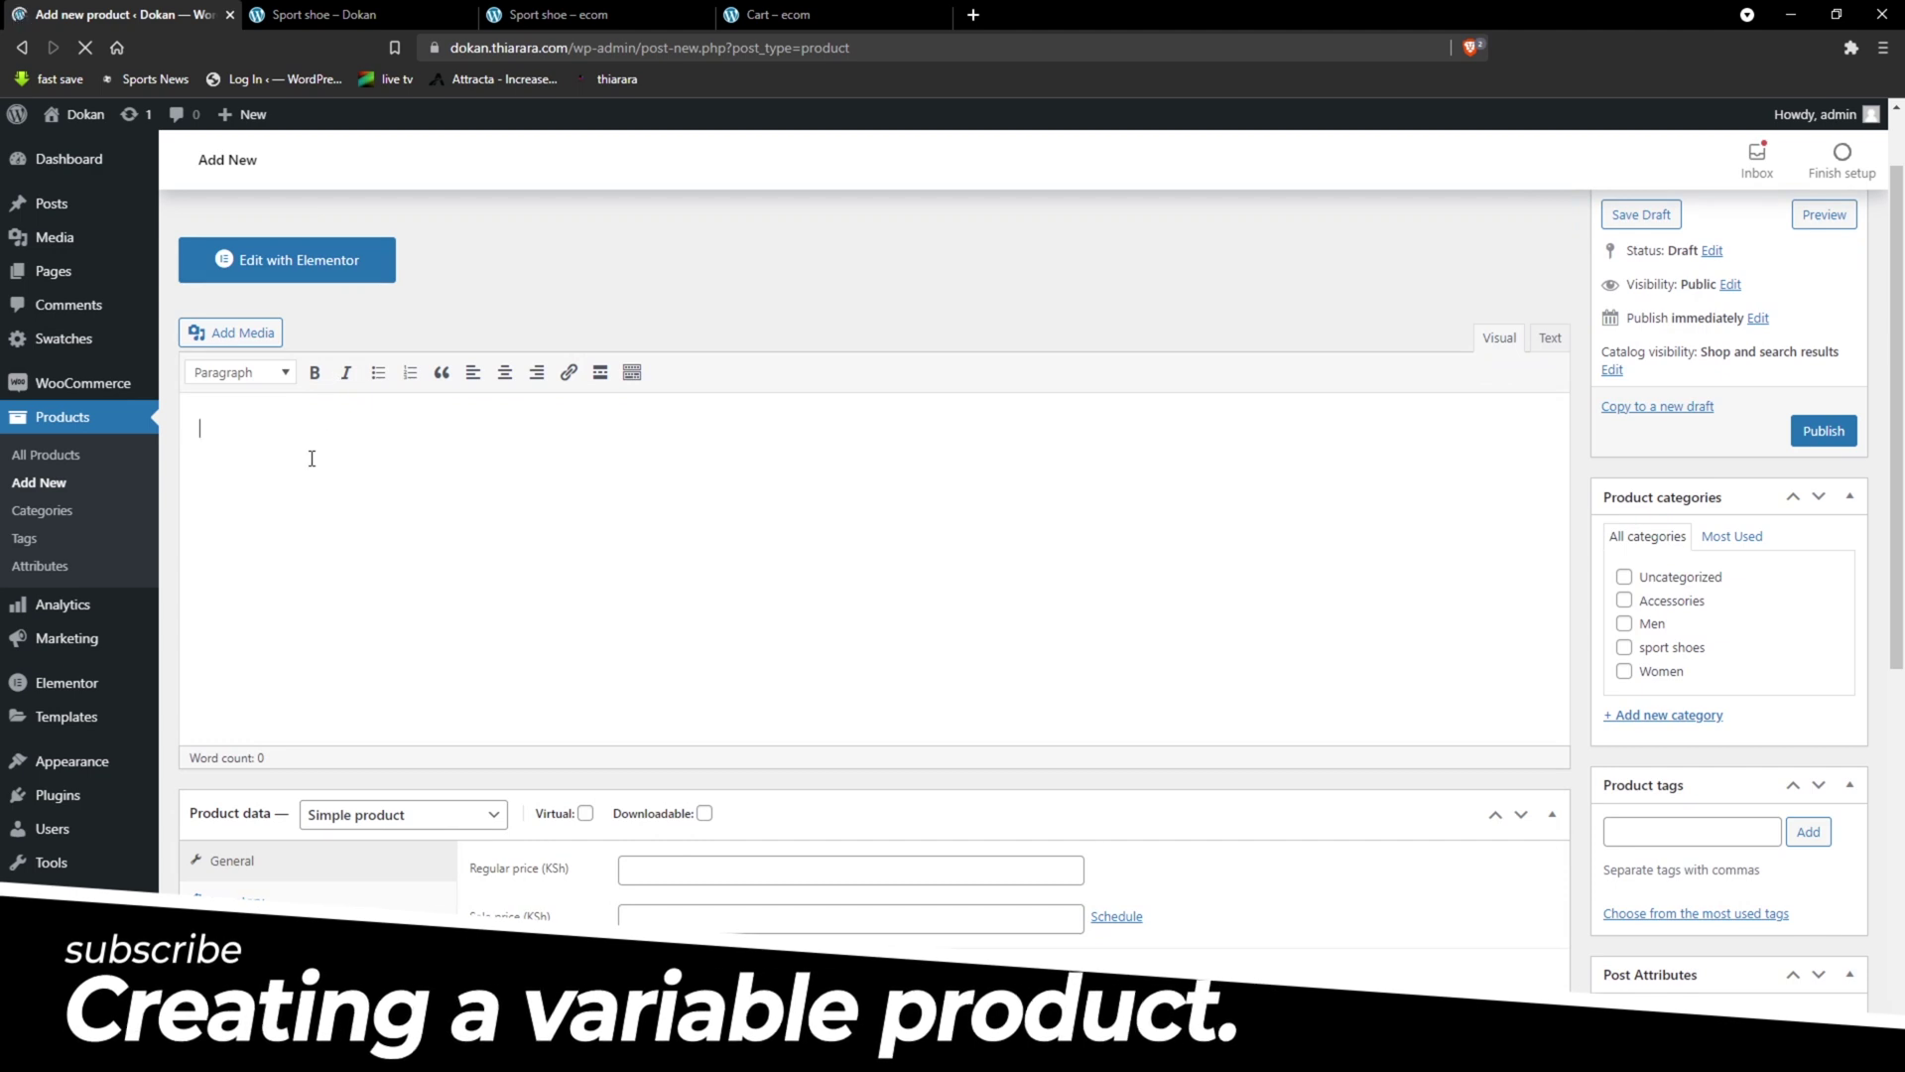
{"action": "scroll", "coordinate": [395, 556], "scroll_direction": "down", "scroll_amount": 3}
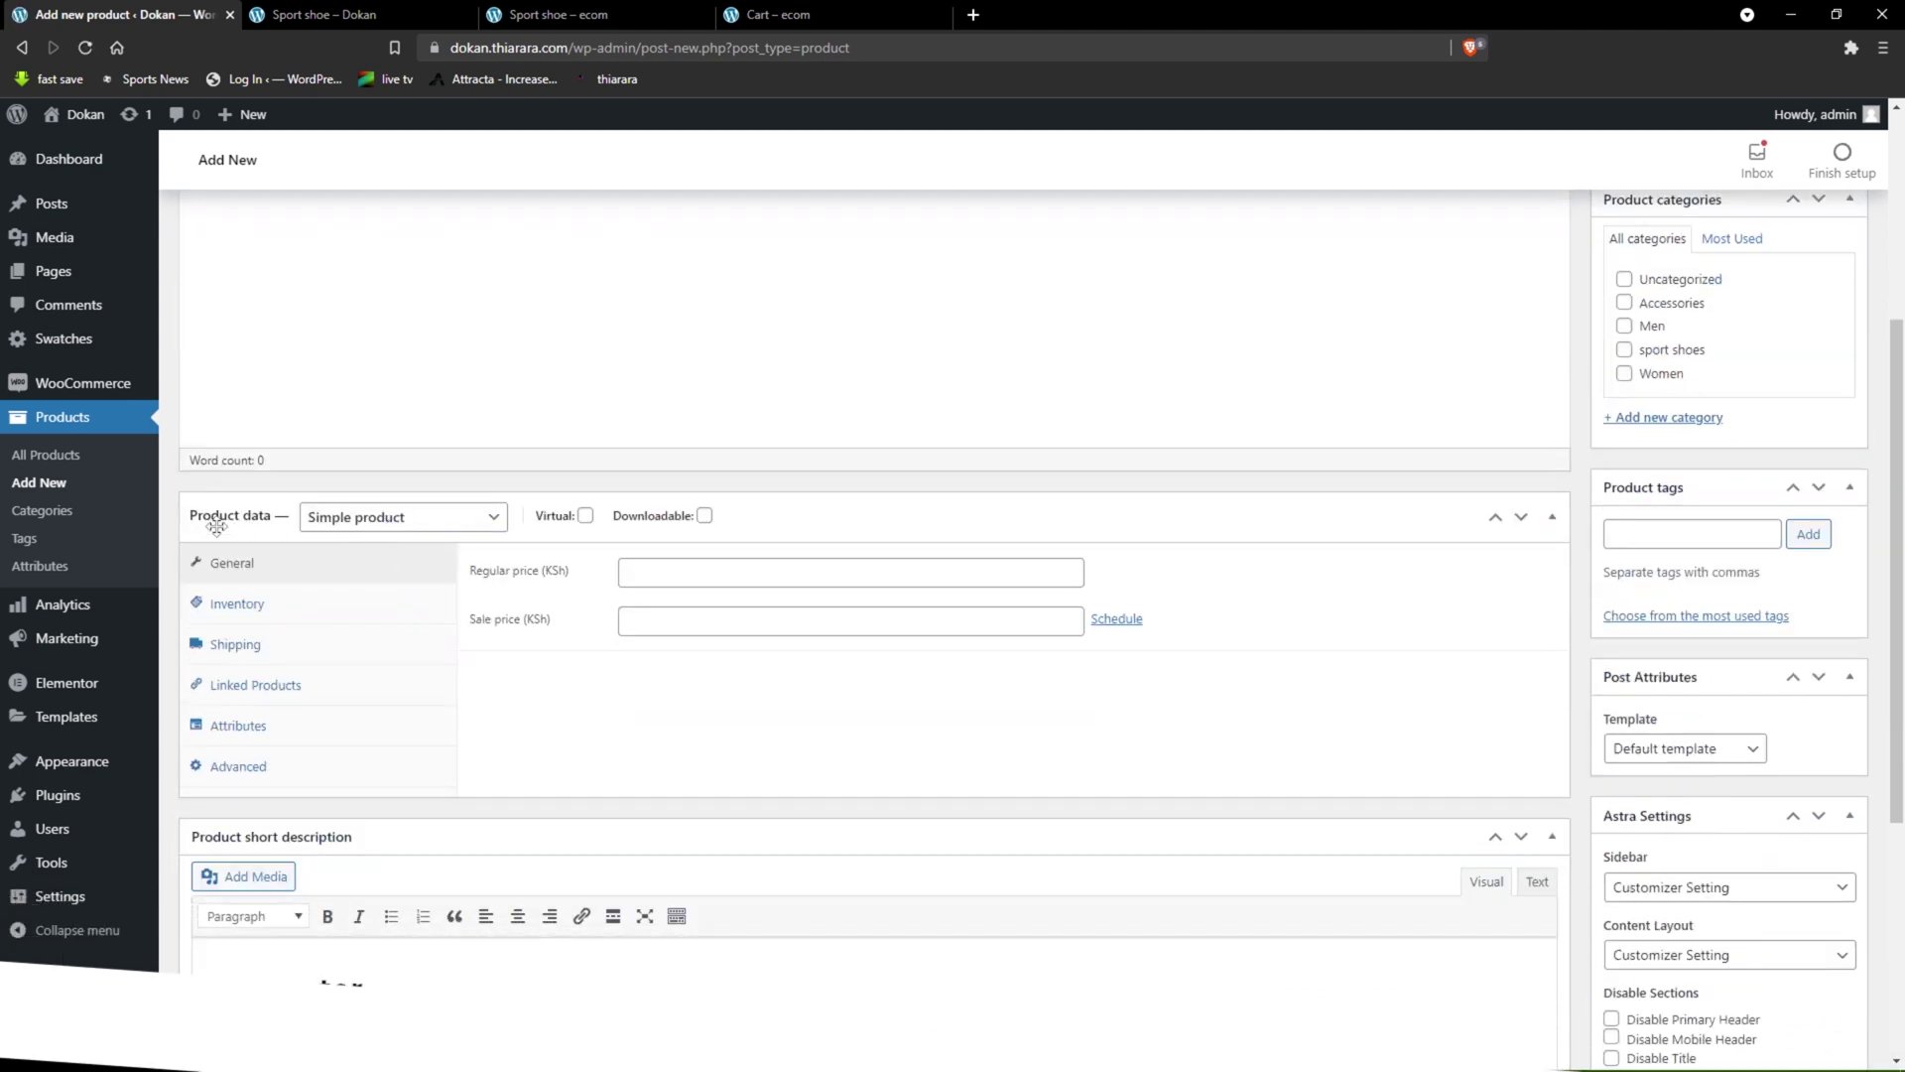
{"action": "left_click", "coordinate": [397, 517]}
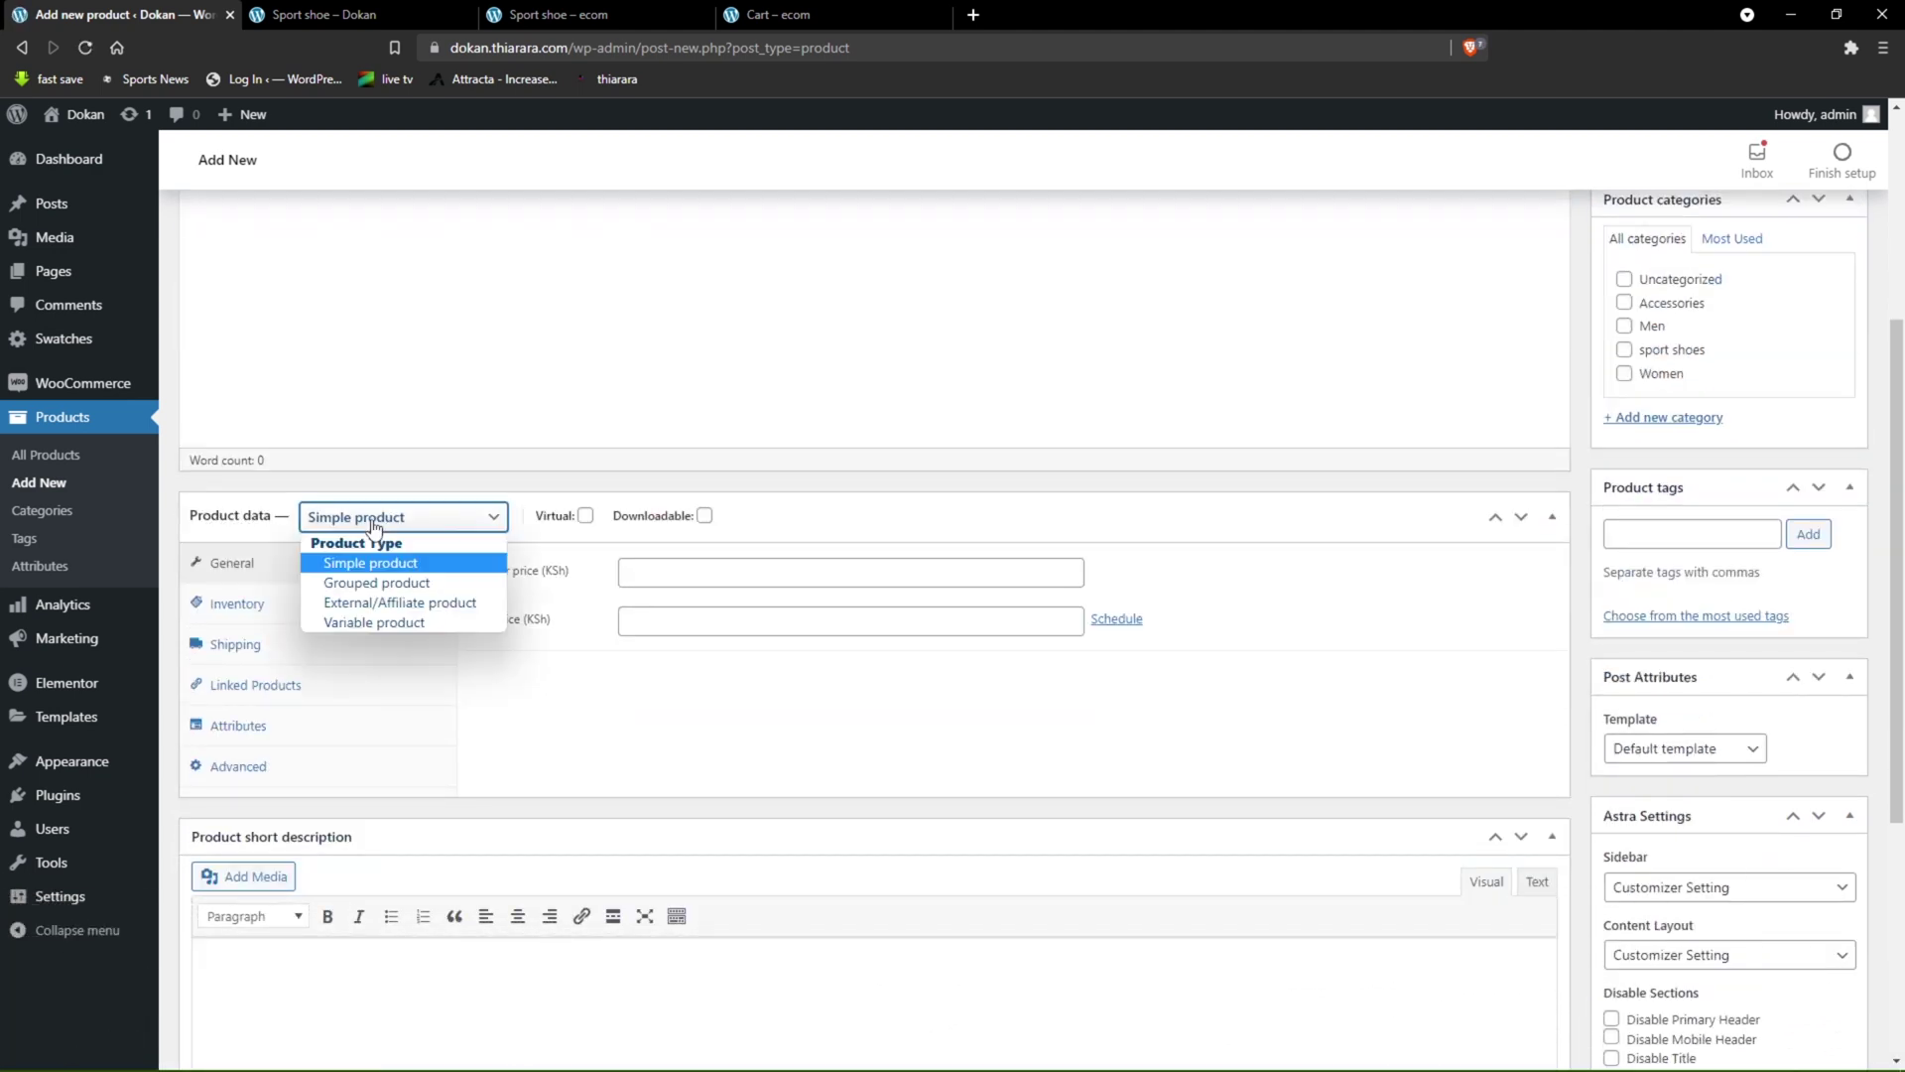
{"action": "left_click", "coordinate": [380, 623]}
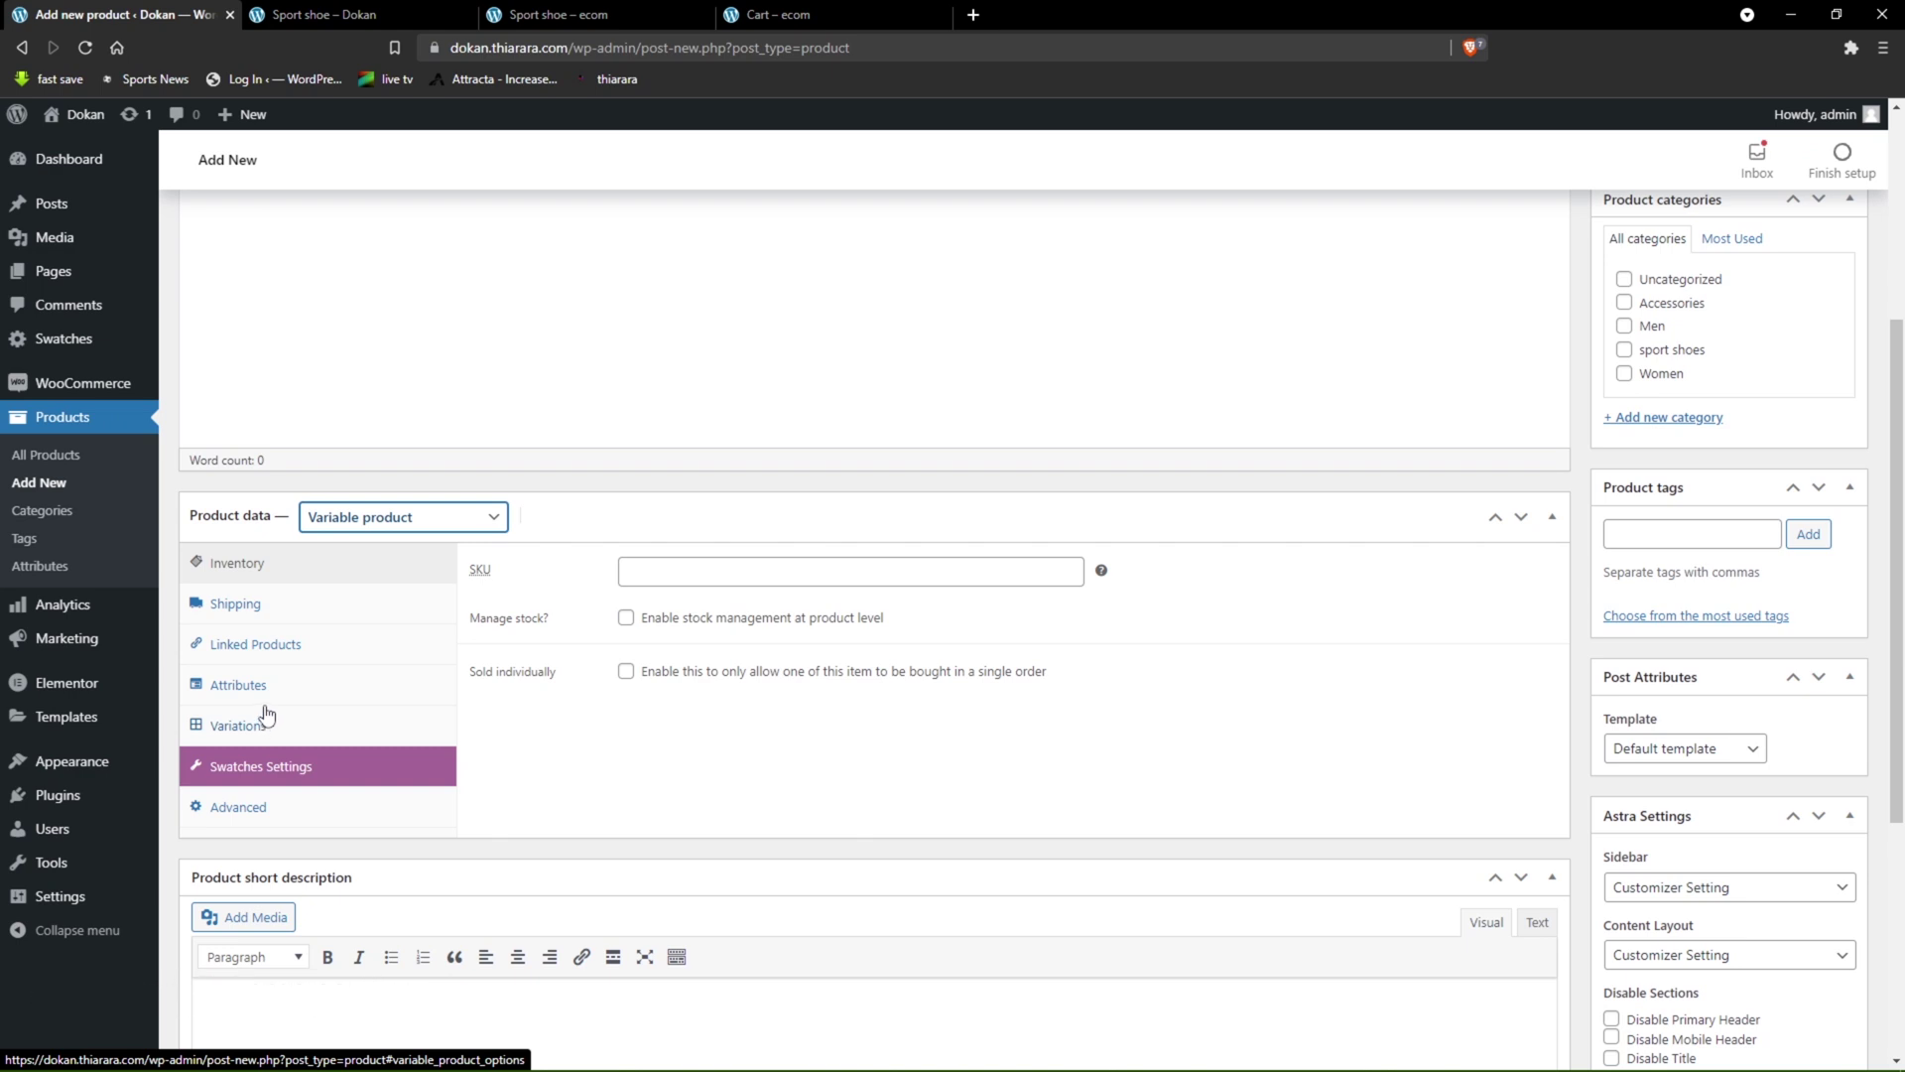
- Open the Dokan product Attributes page and compare it with the Color and size options on the ecom Sport Shoe page
{"action": "left_click", "coordinate": [57, 569]}
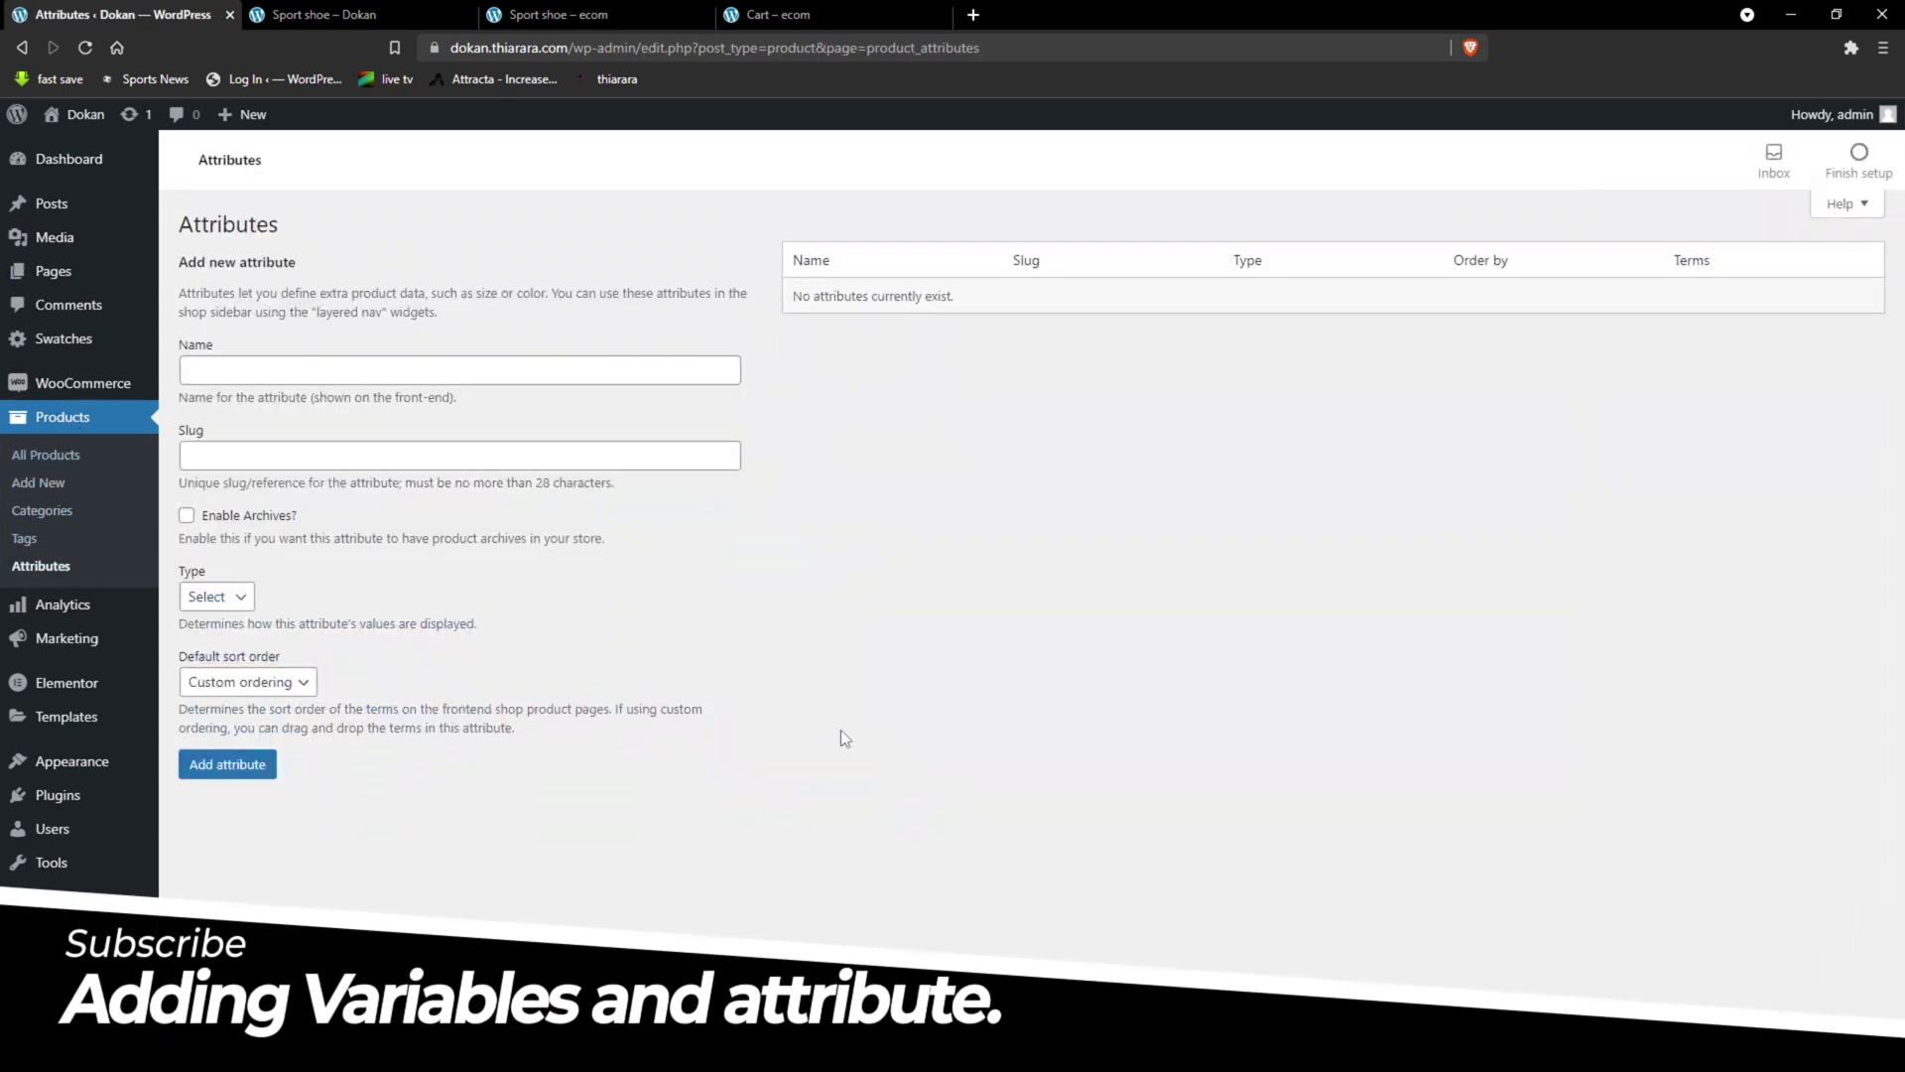
{"action": "left_click", "coordinate": [575, 12]}
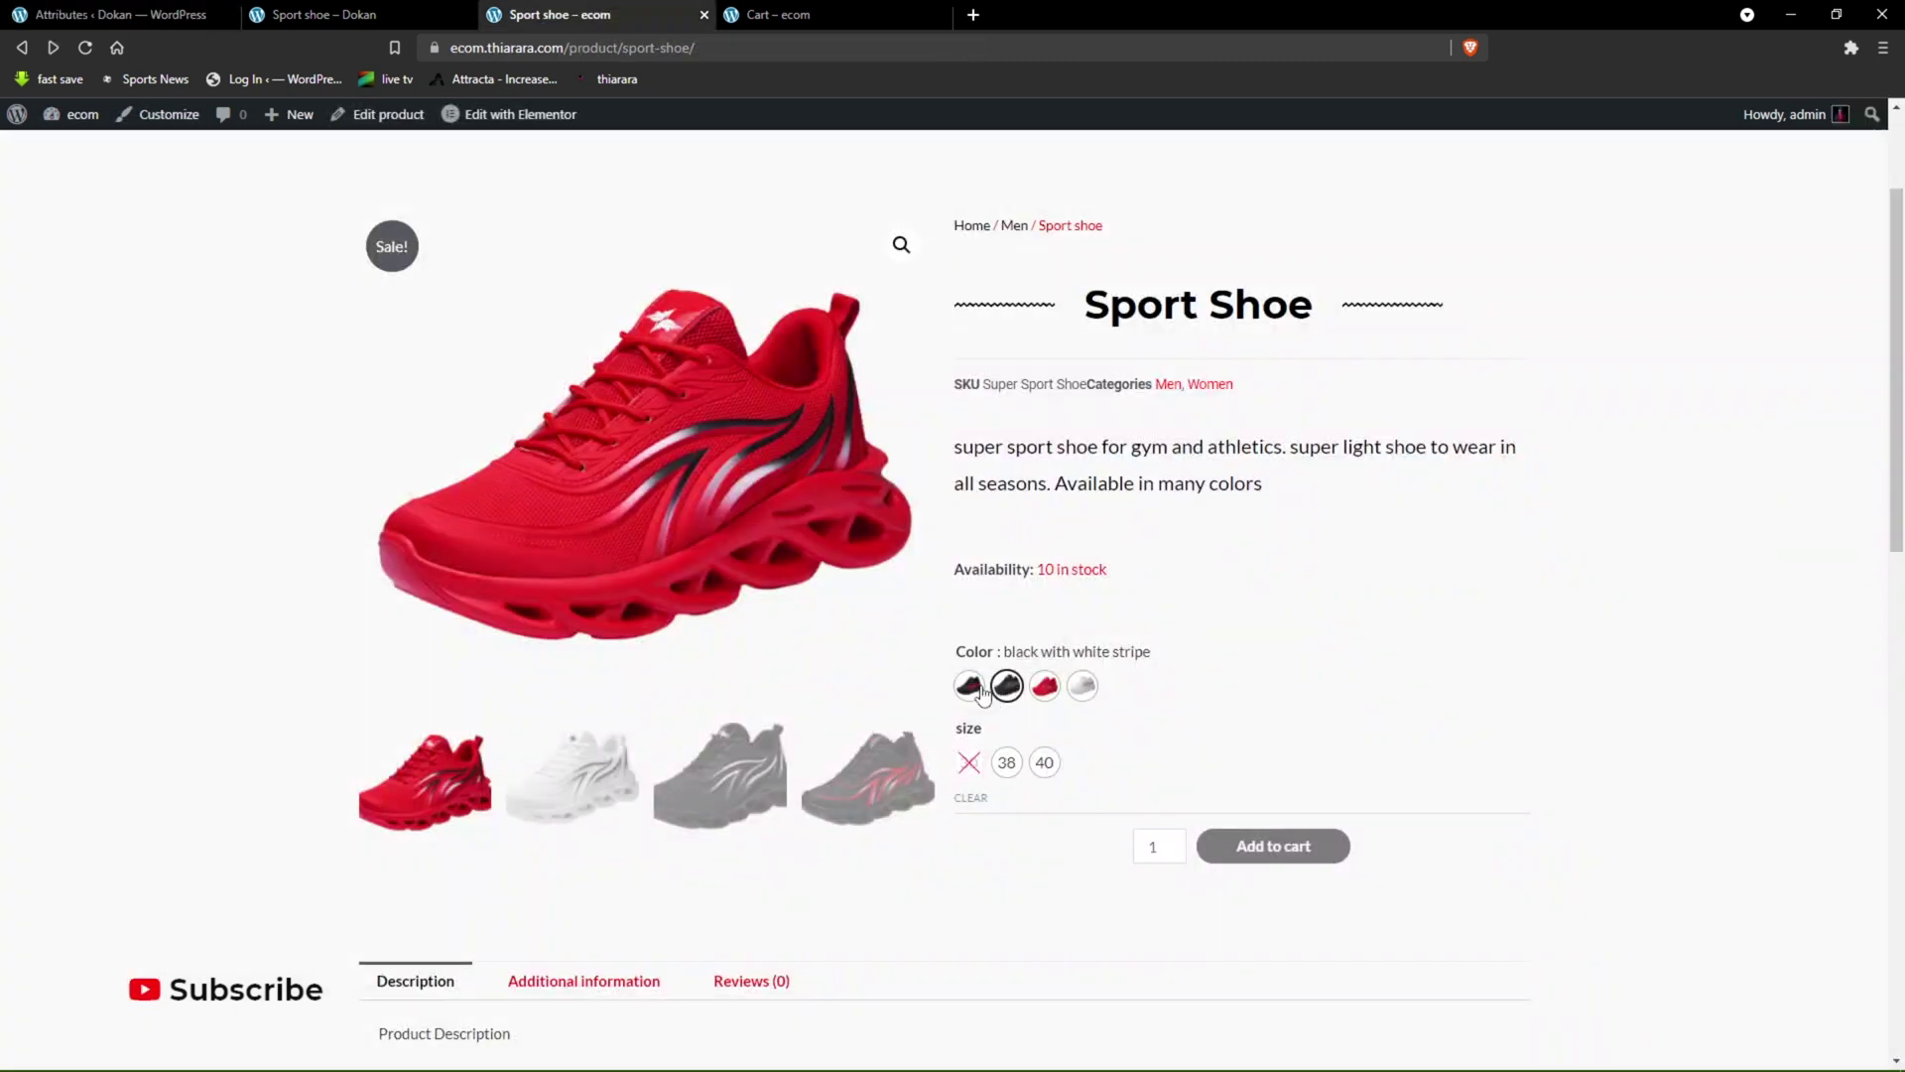
{"action": "left_click_drag", "start_coordinate": [953, 653], "coordinate": [995, 655]}
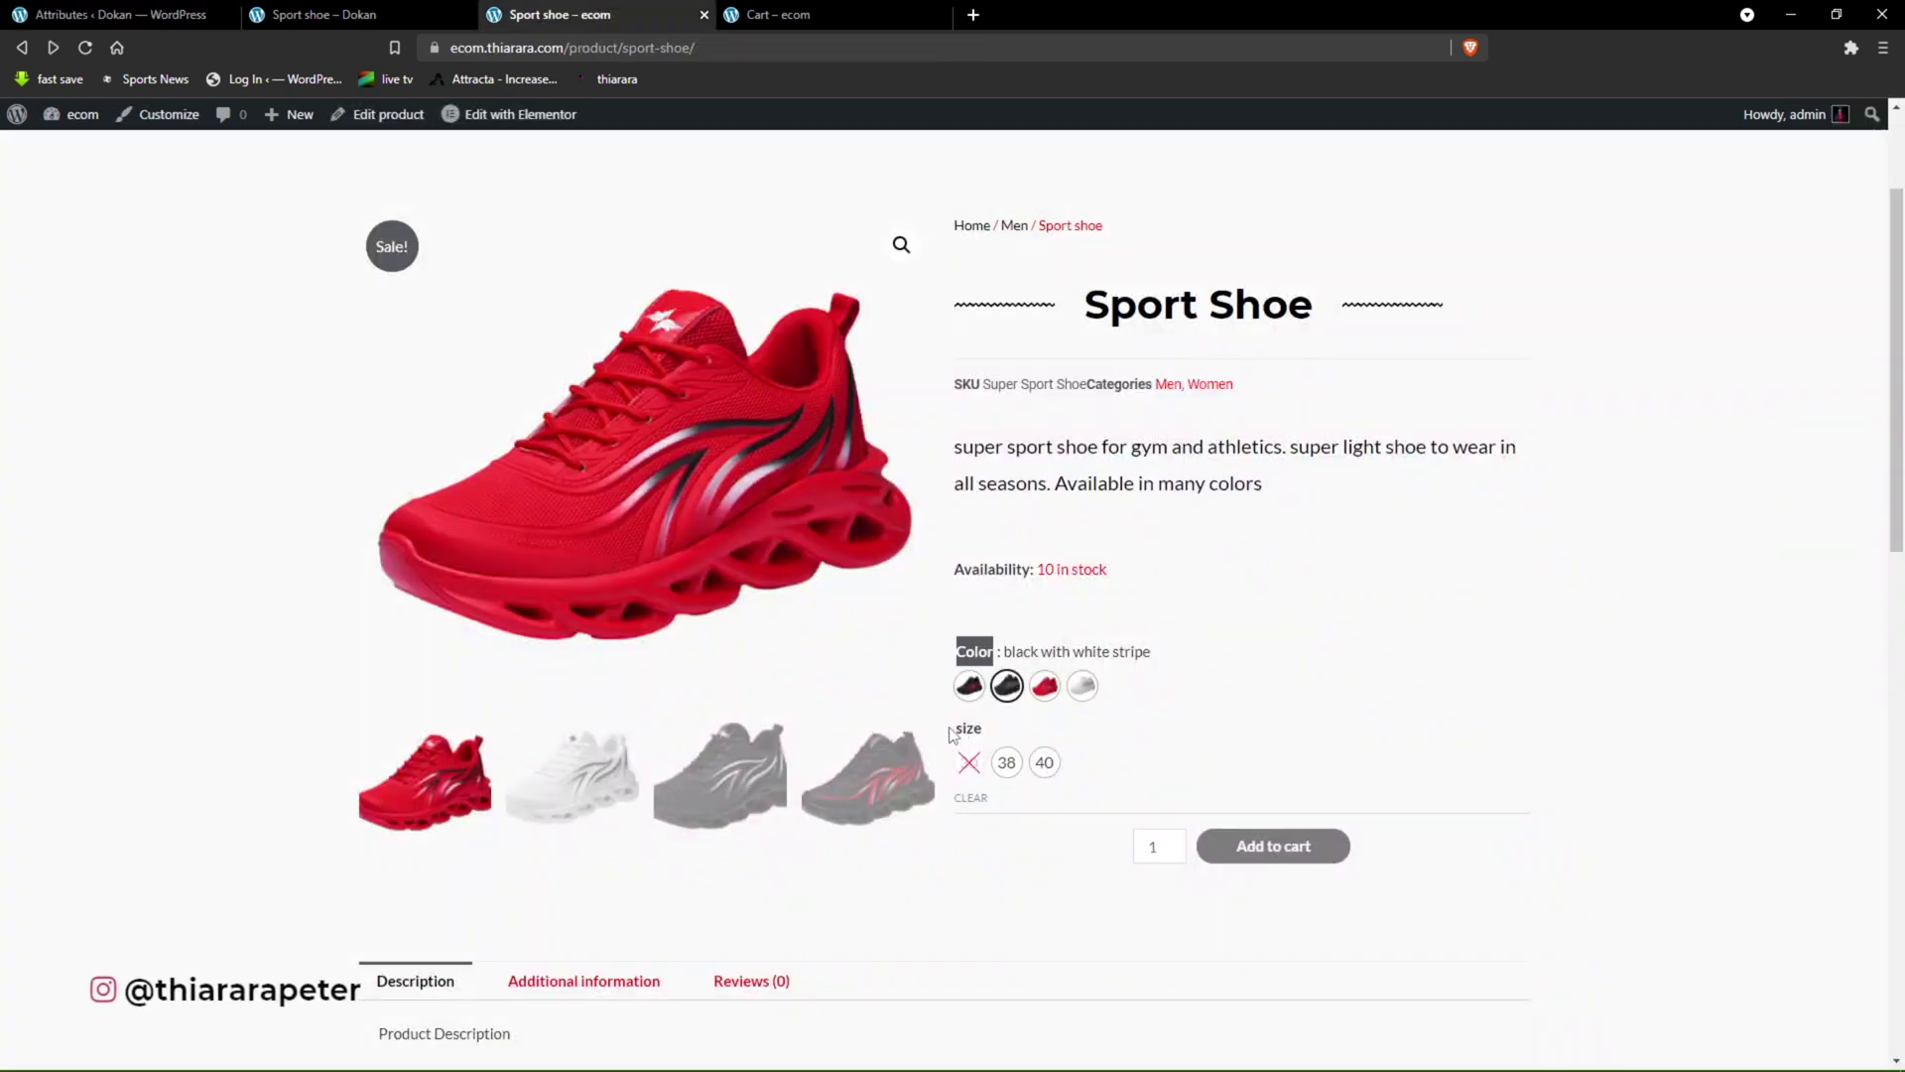
{"action": "left_click_drag", "start_coordinate": [995, 734], "coordinate": [941, 736]}
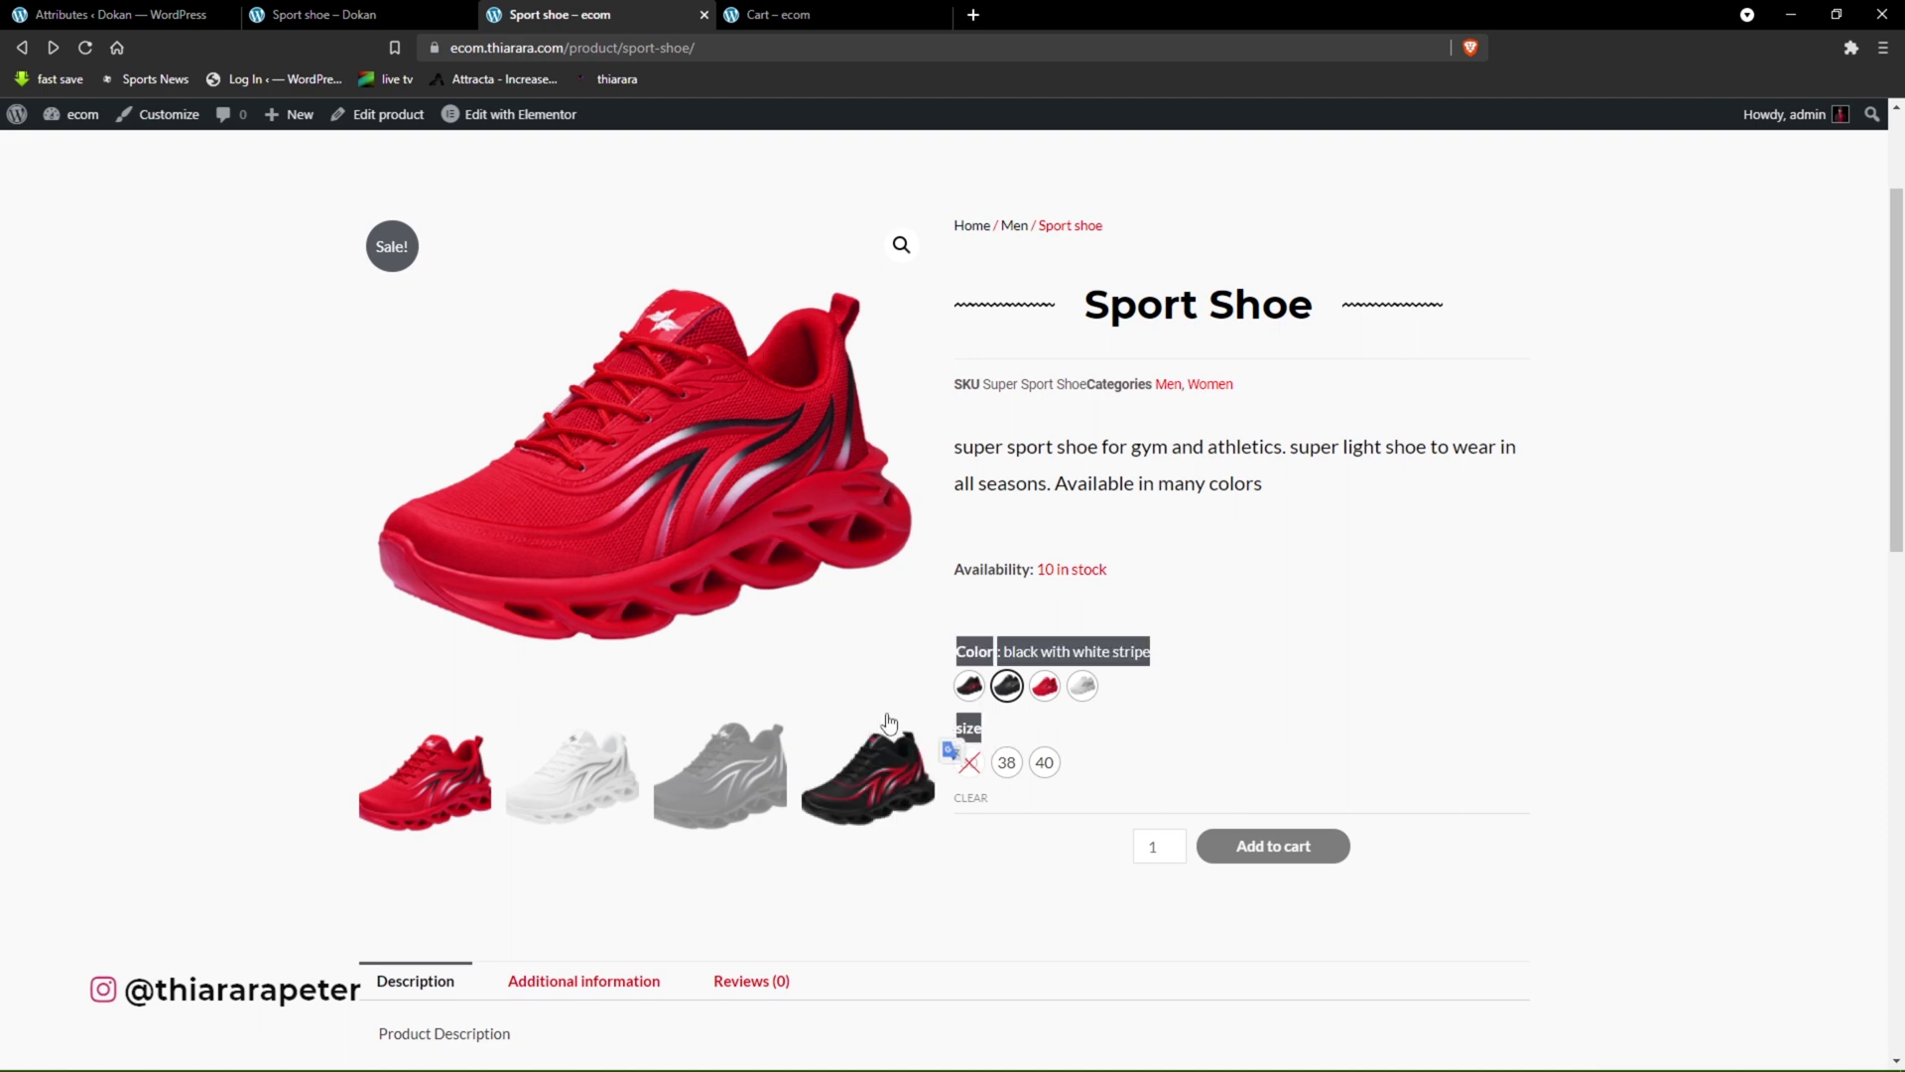
{"action": "left_click", "coordinate": [112, 12]}
- Add a product attribute with name and slug Color, archives enabled, type Color and custom ordering as the default sort order
{"action": "left_click", "coordinate": [210, 367]}
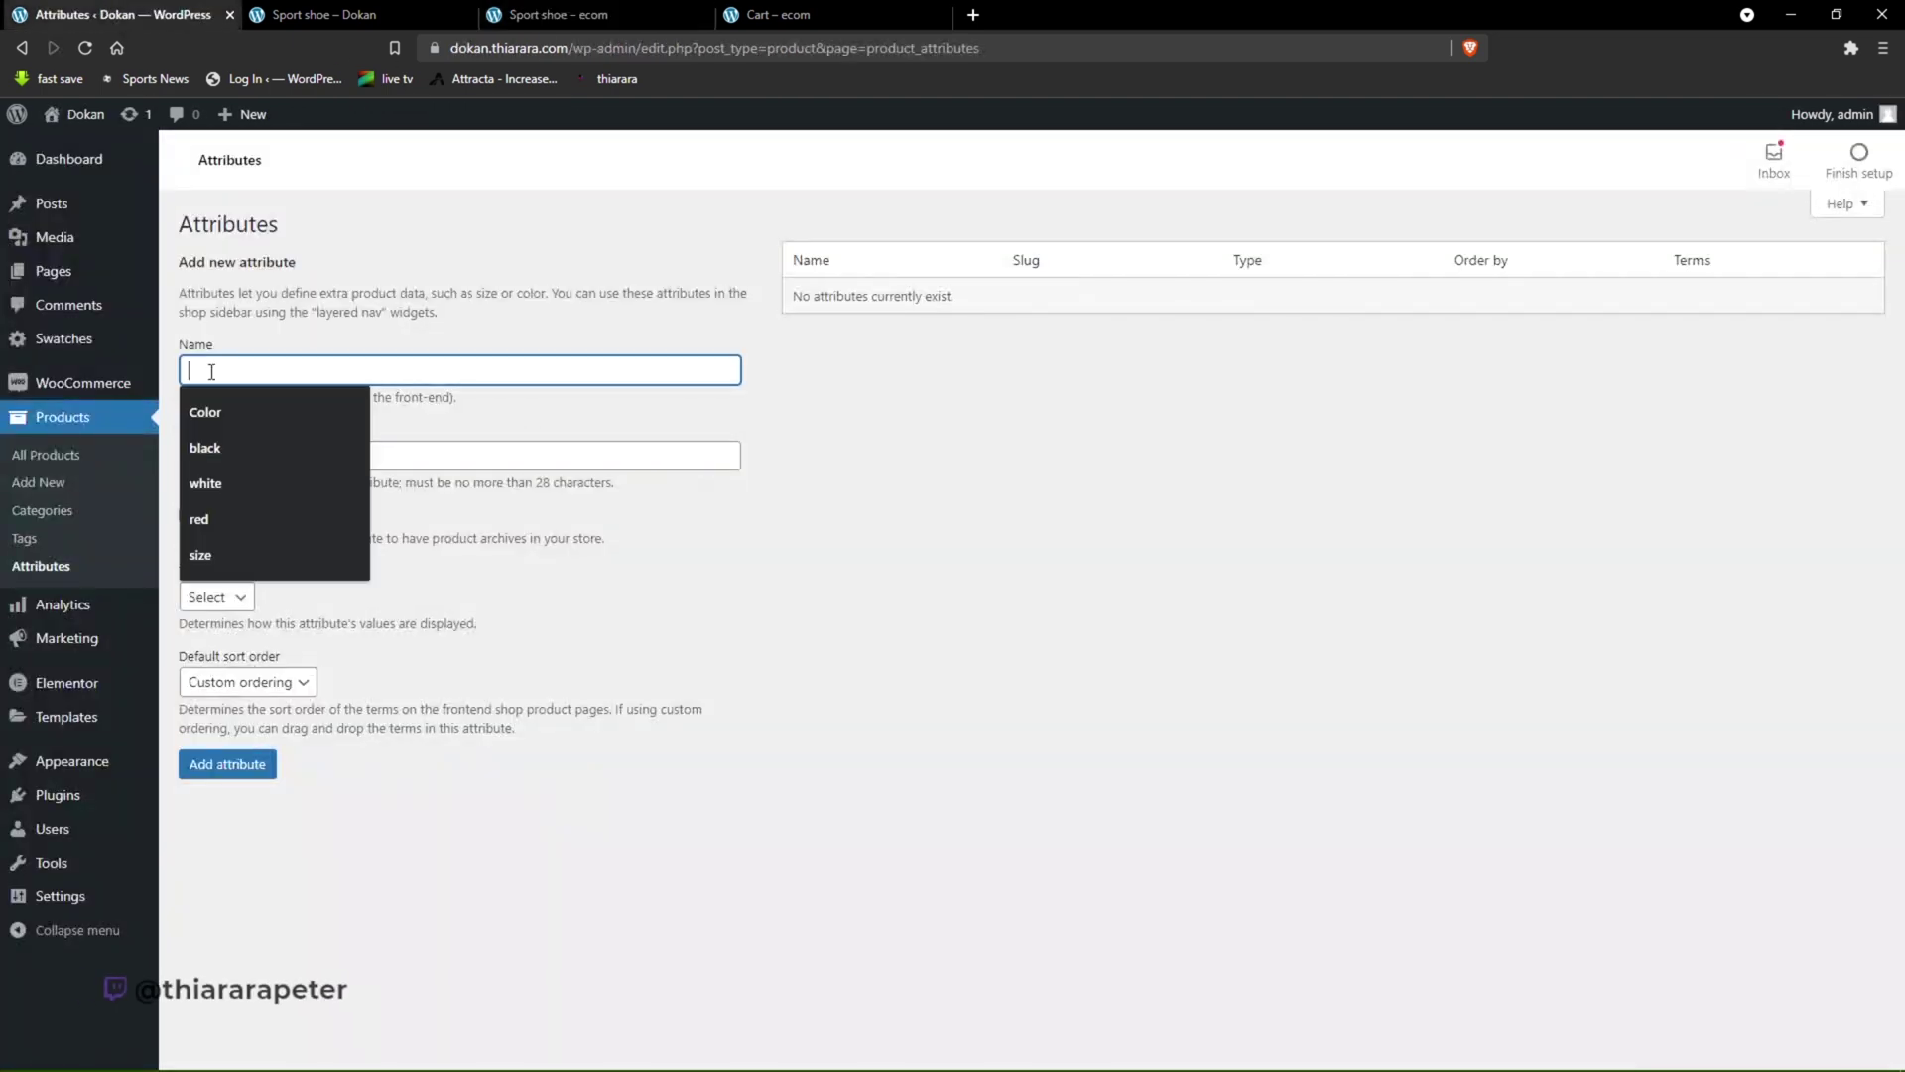
{"action": "left_click", "coordinate": [212, 411]}
{"action": "left_click", "coordinate": [218, 448]}
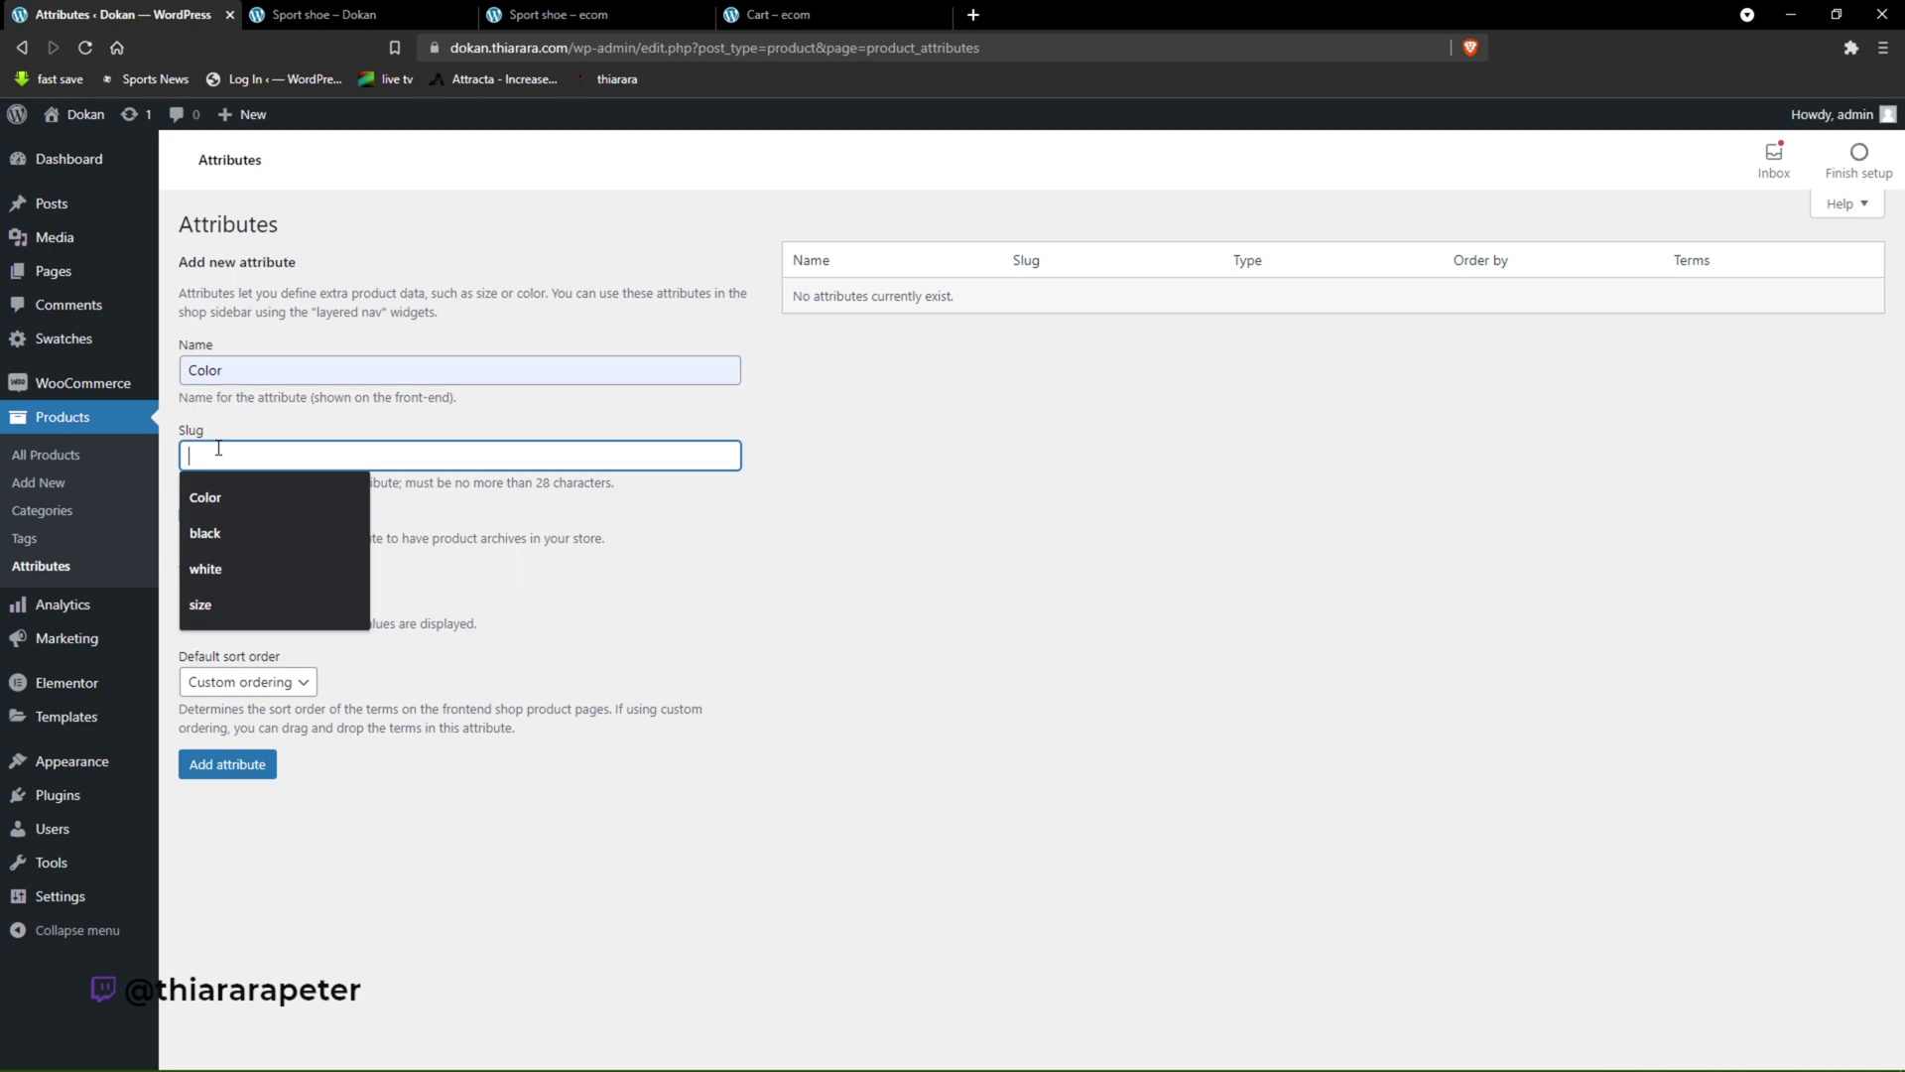
{"action": "left_click", "coordinate": [218, 491]}
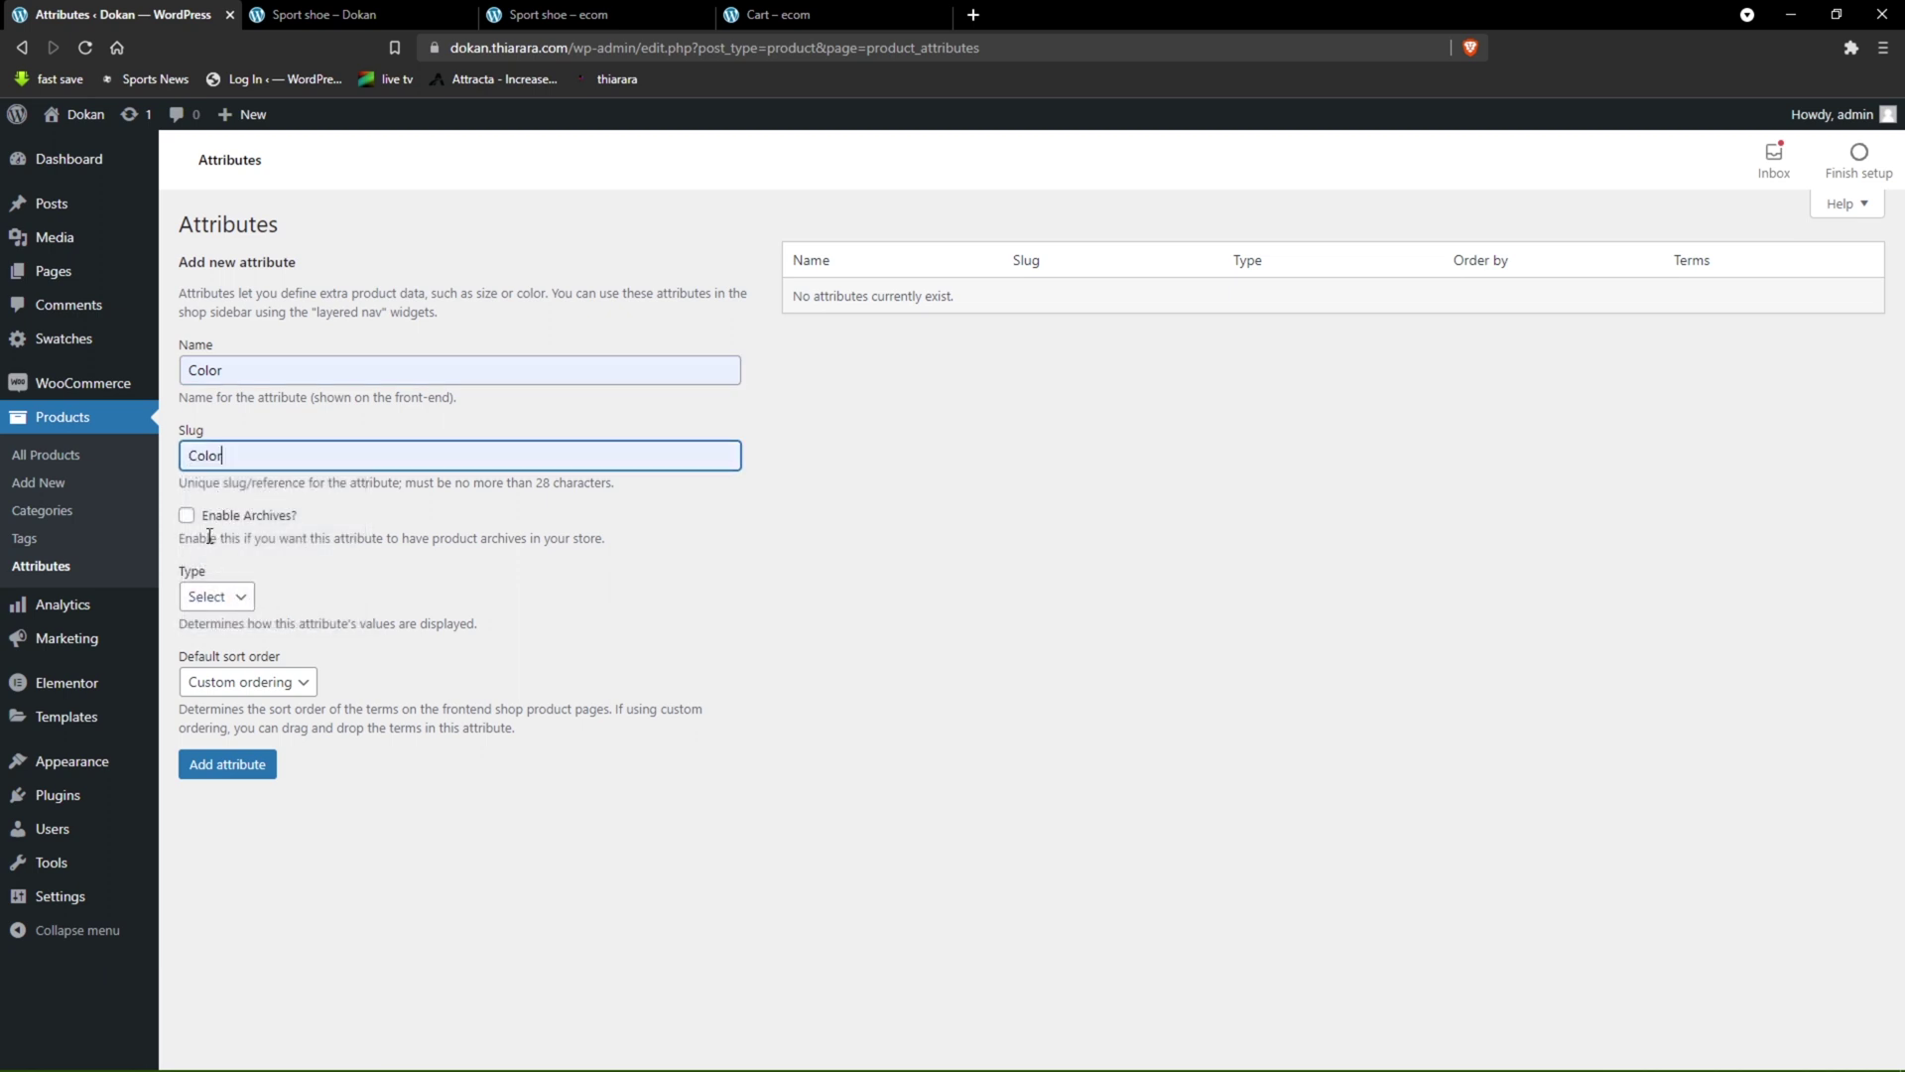
{"action": "left_click", "coordinate": [187, 516]}
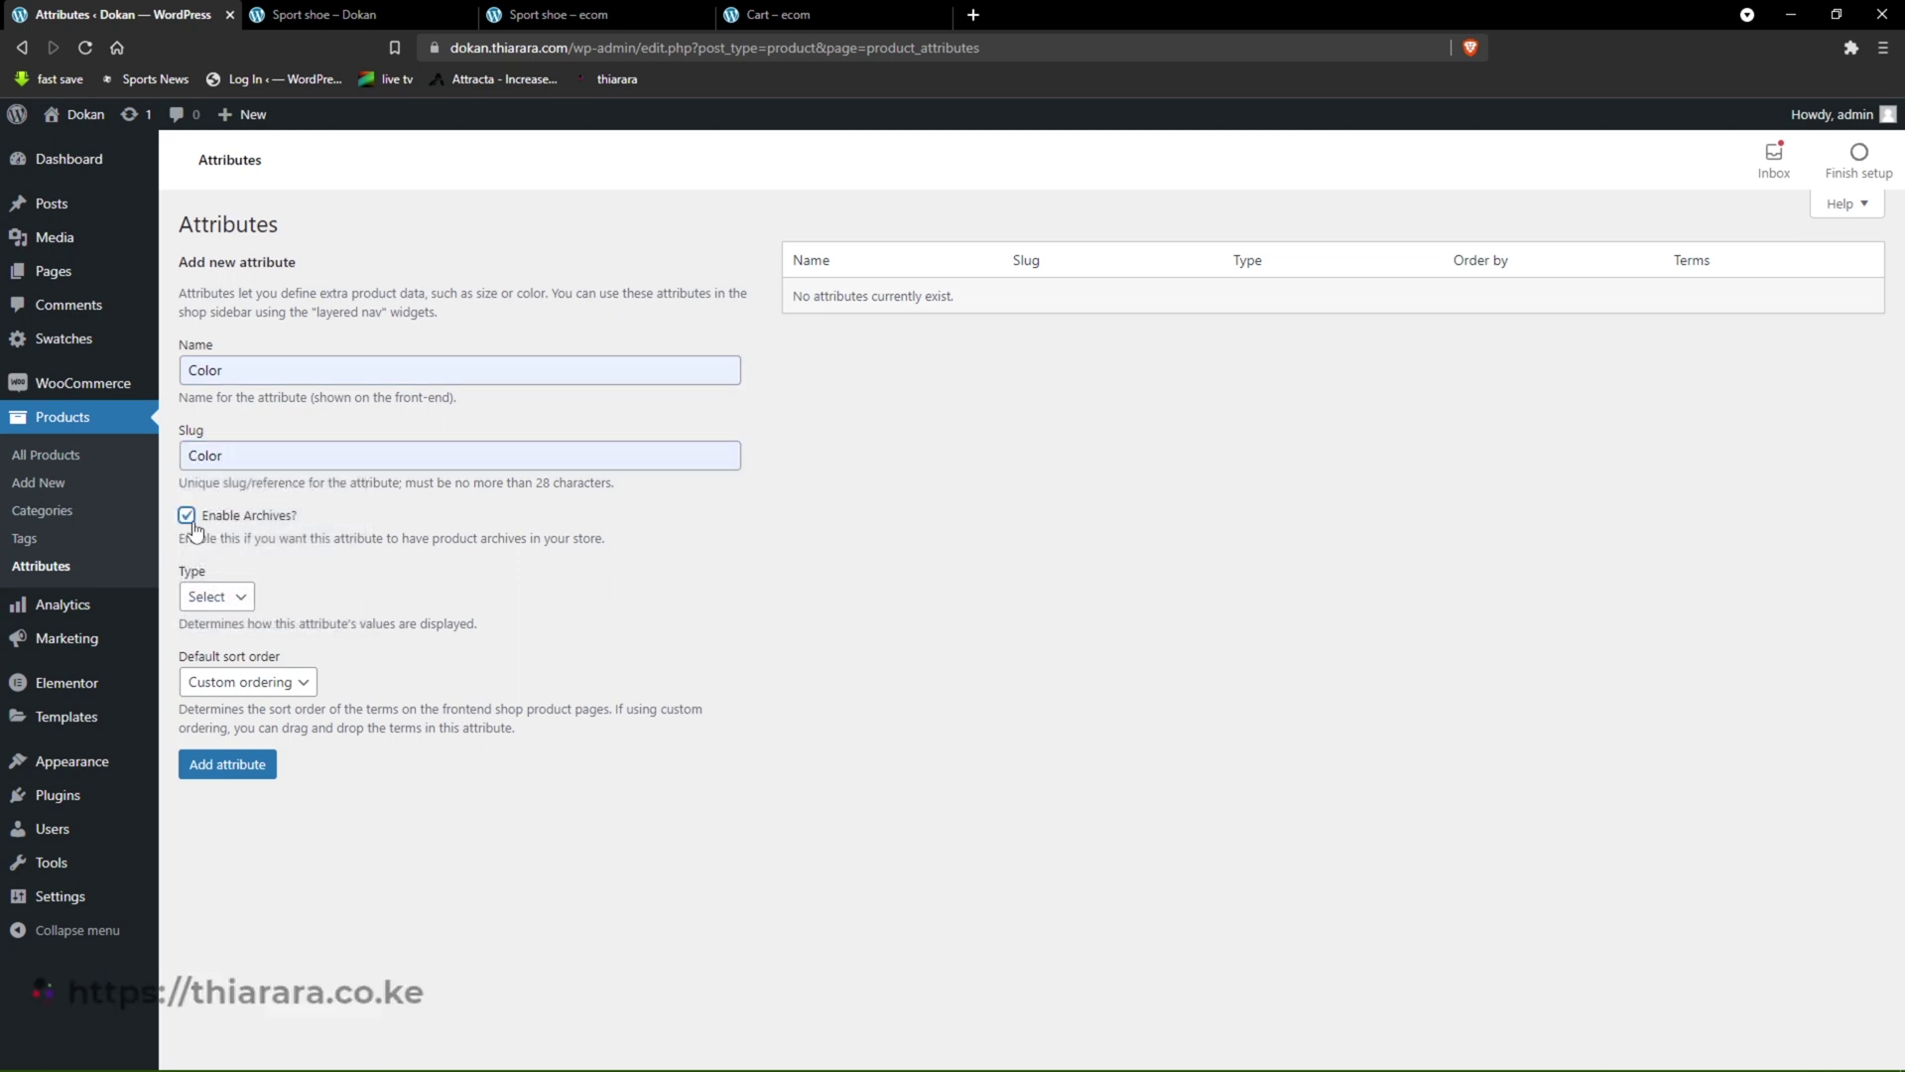
{"action": "left_click", "coordinate": [198, 593]}
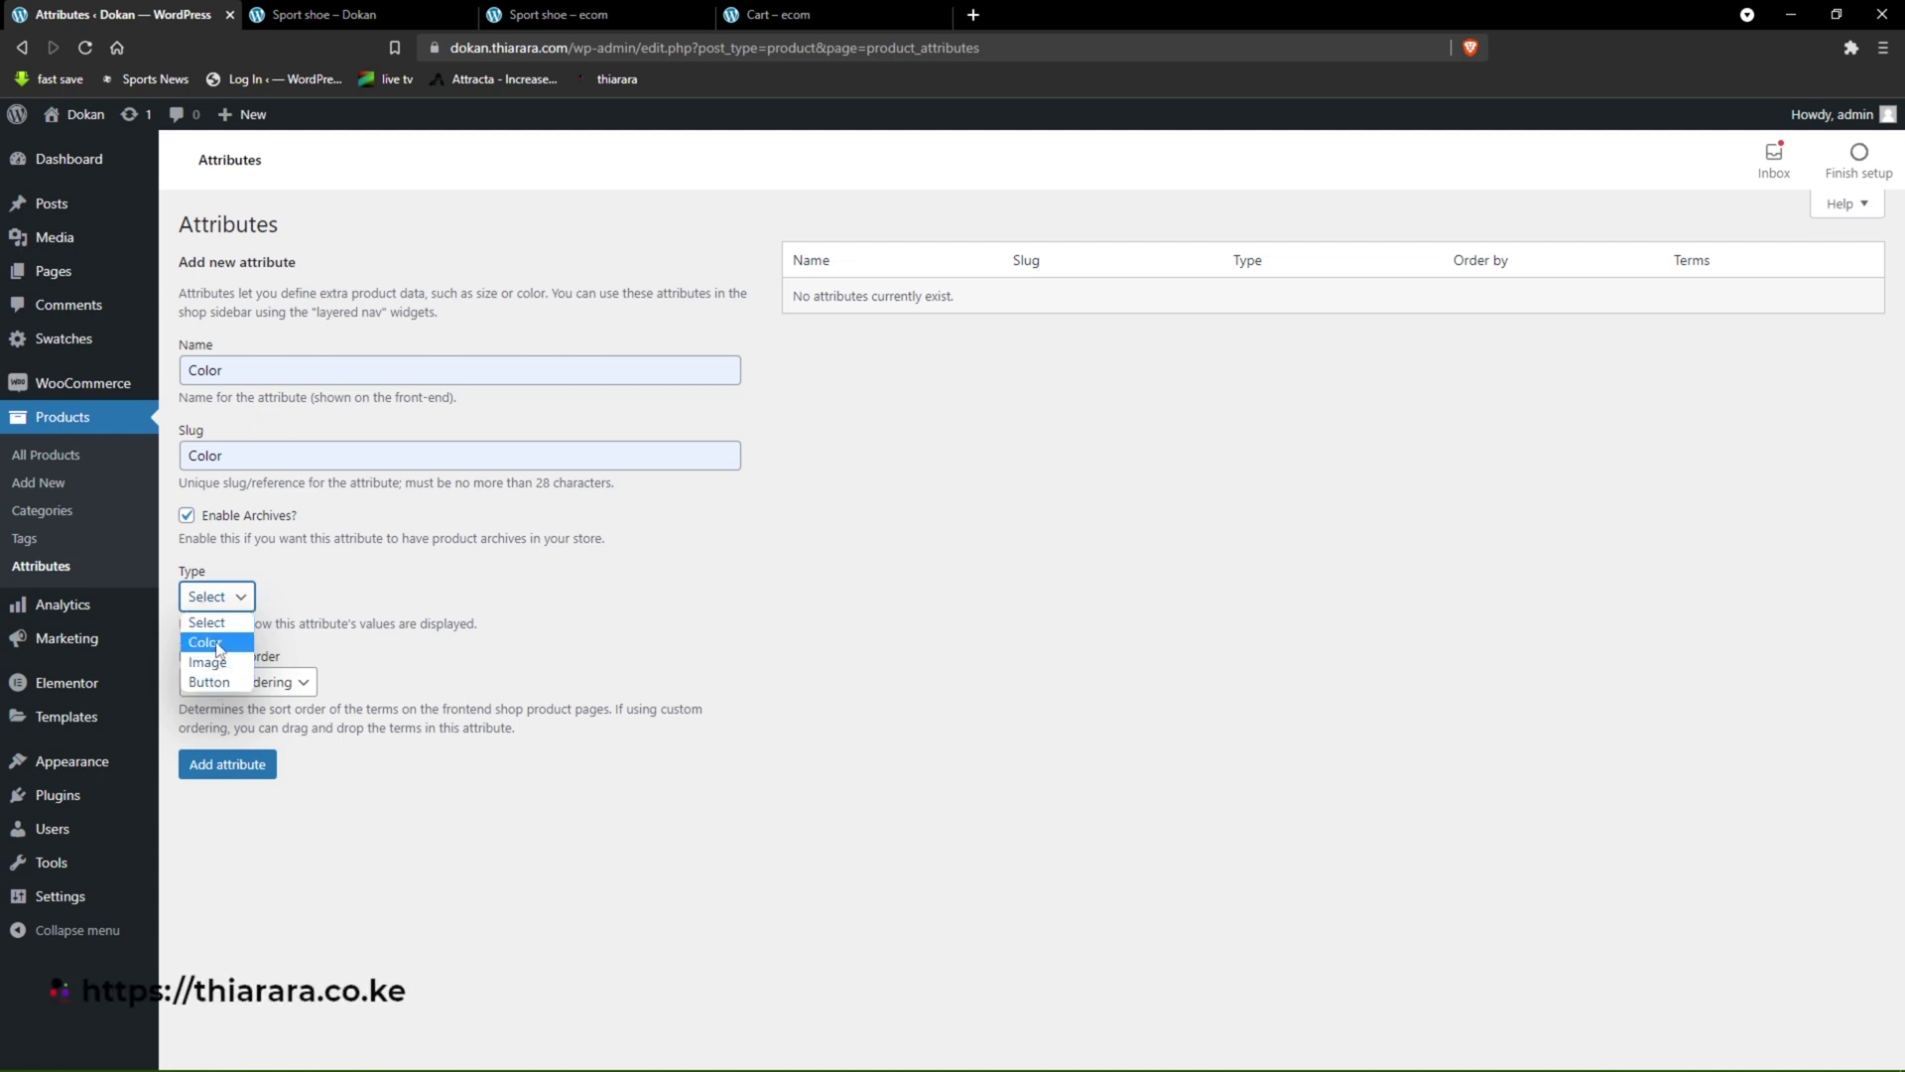
{"action": "left_click", "coordinate": [220, 644]}
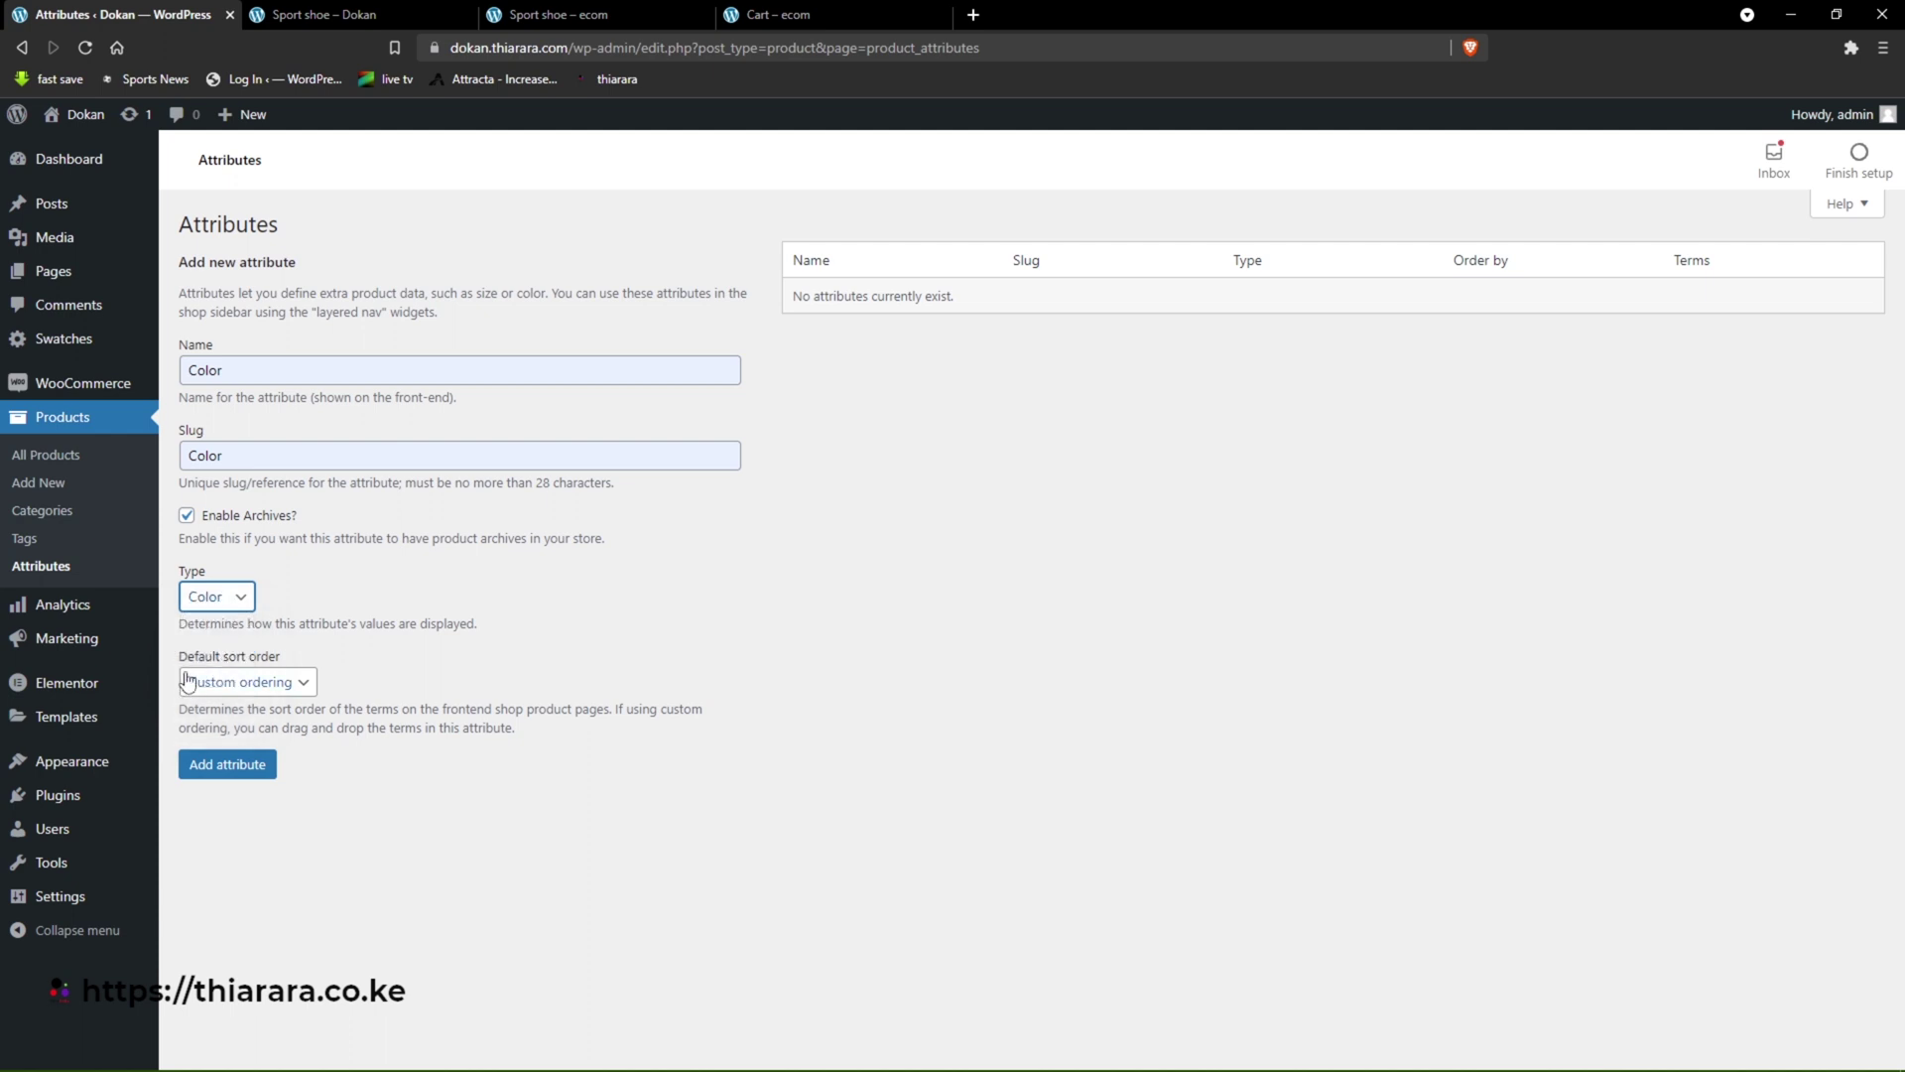
{"action": "left_click", "coordinate": [253, 682]}
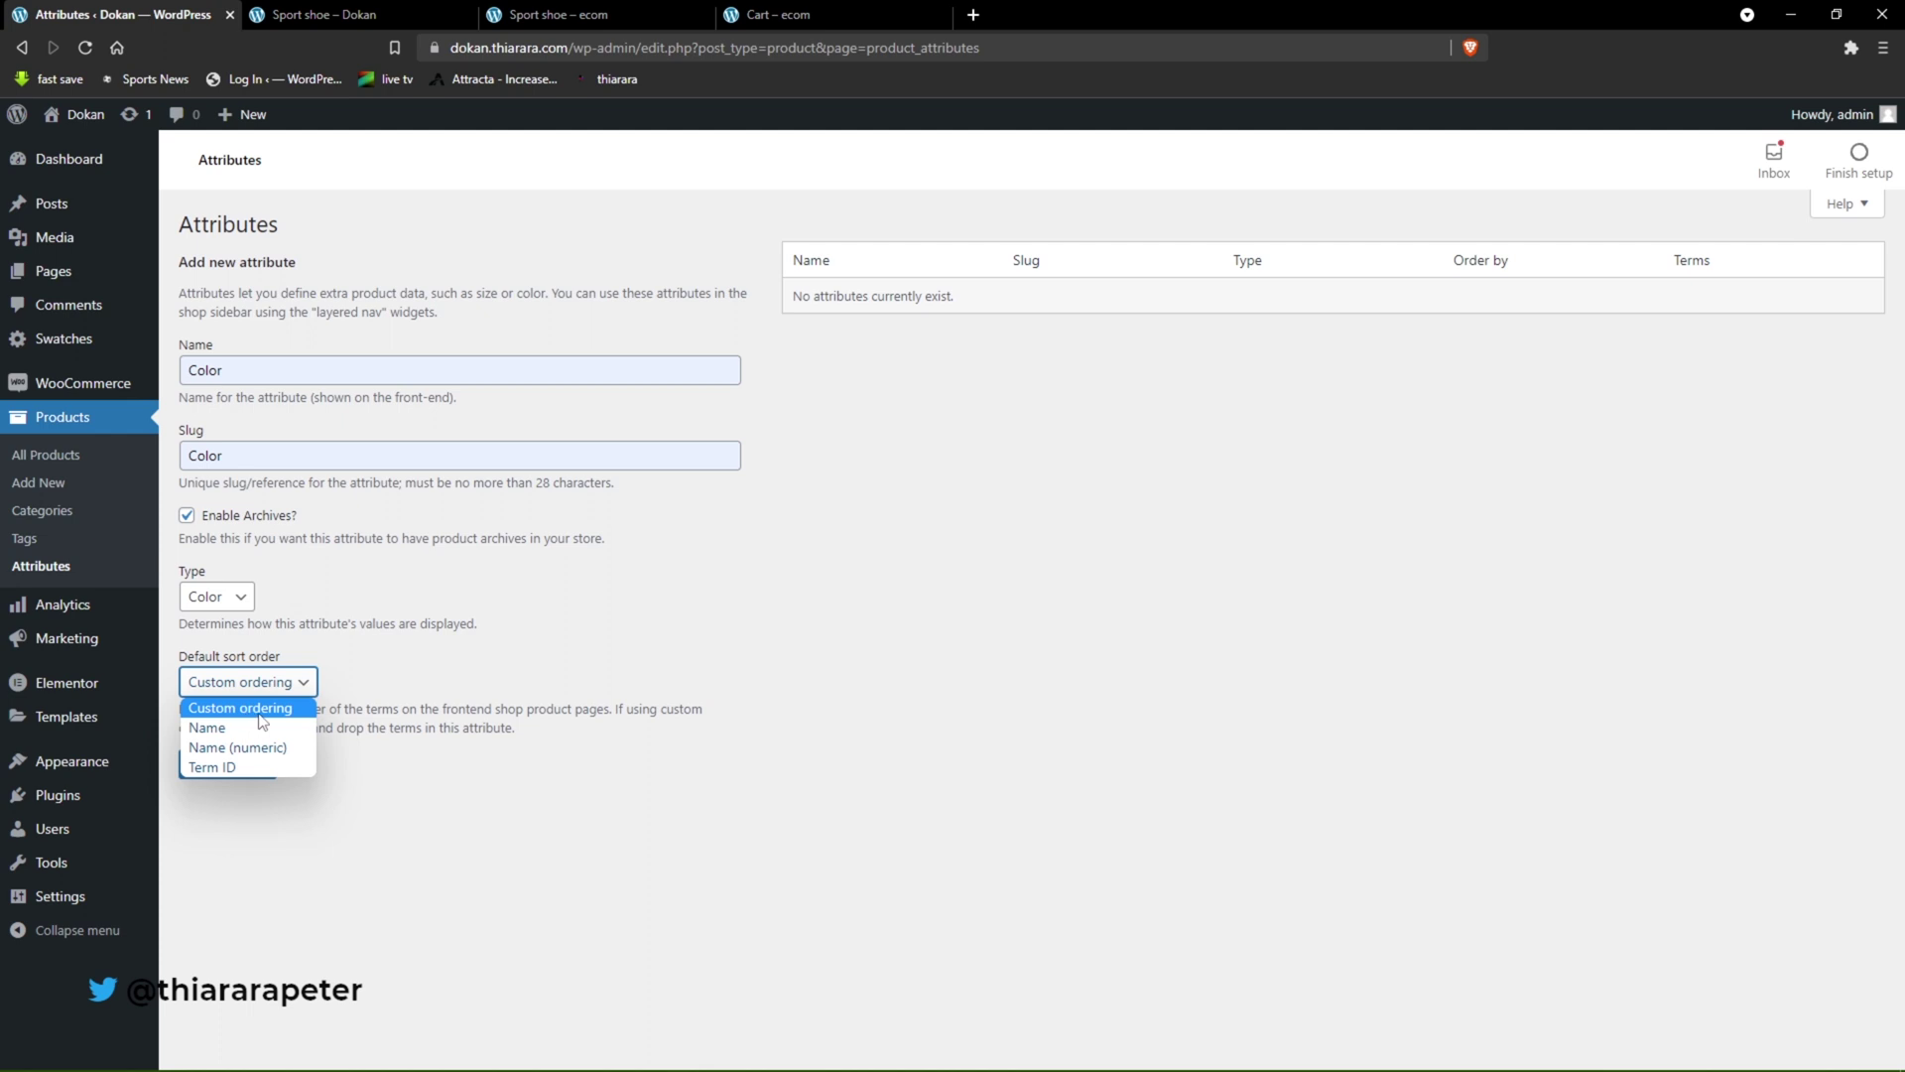
{"action": "left_click", "coordinate": [260, 715]}
{"action": "left_click", "coordinate": [251, 782]}
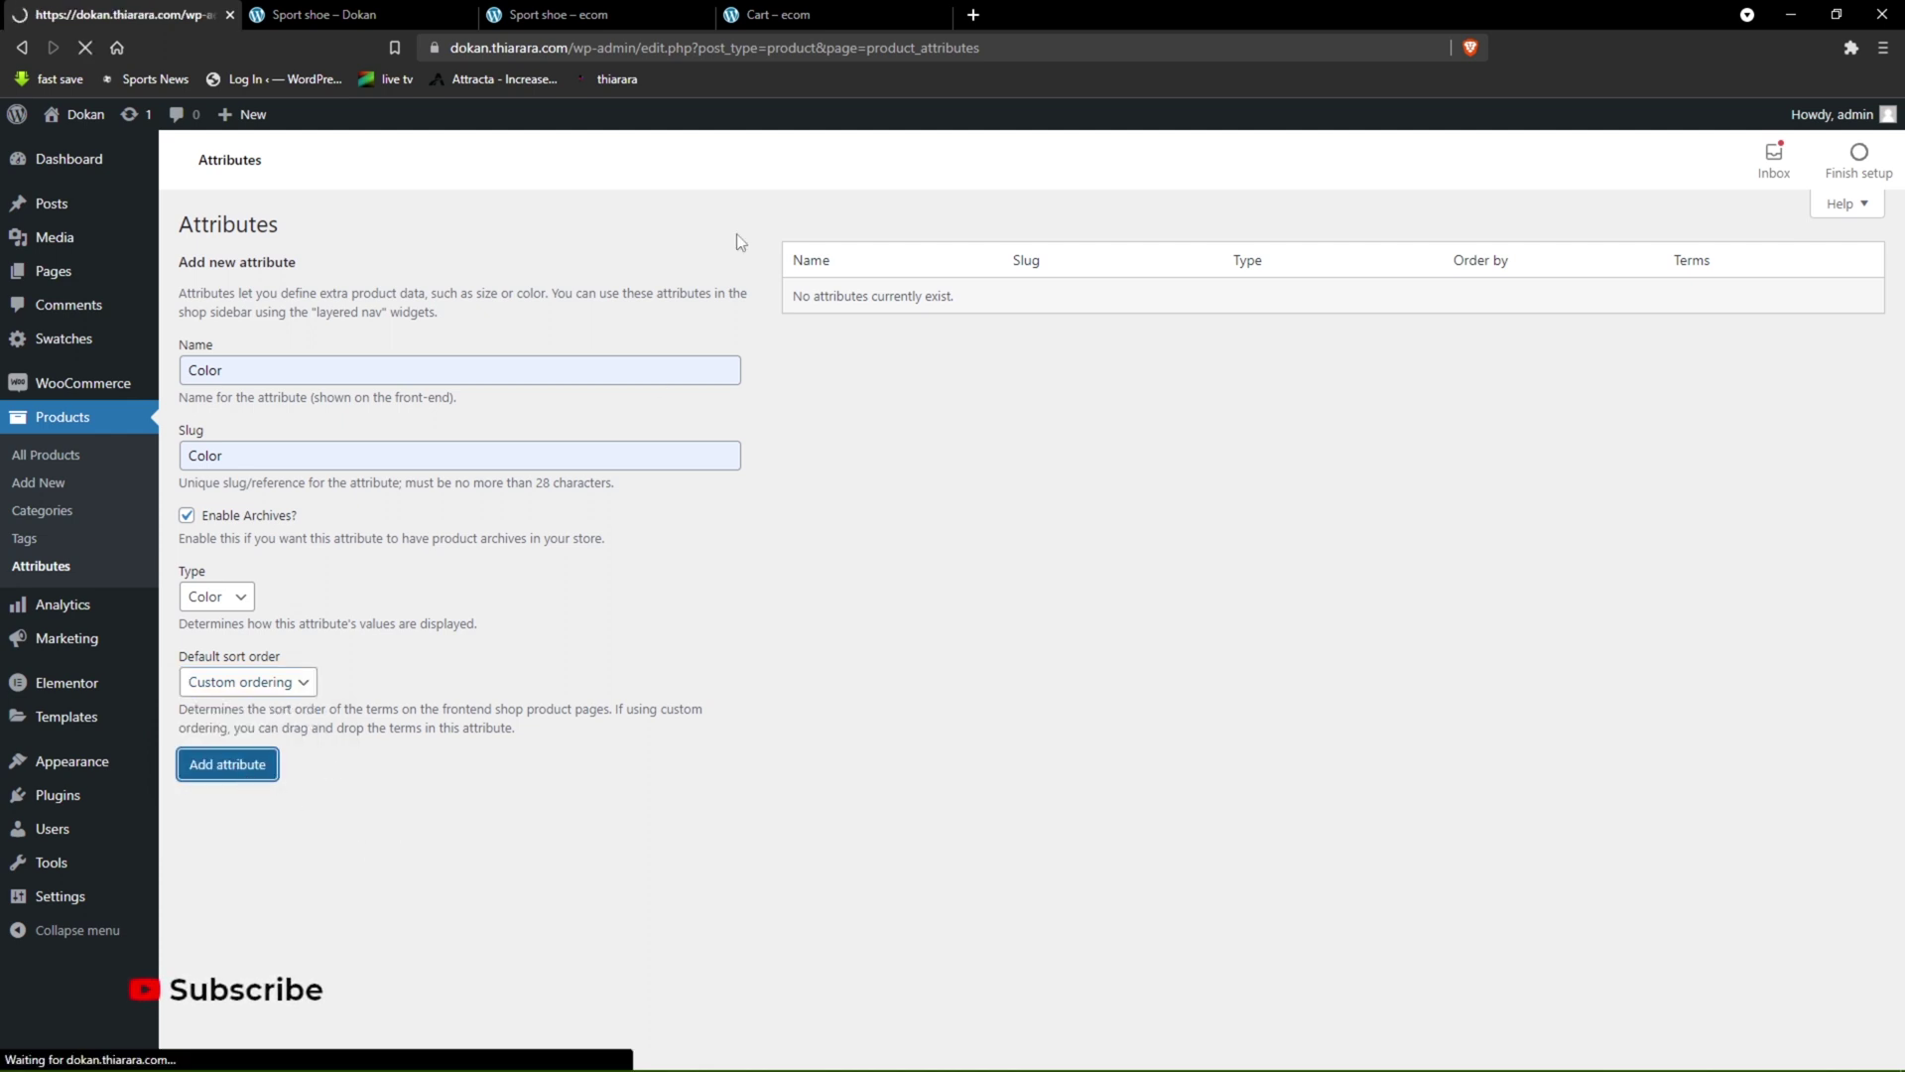
- Review the size option on the ecom Sport Shoe page, then return to the Dokan Attributes page
{"action": "left_click", "coordinate": [646, 12]}
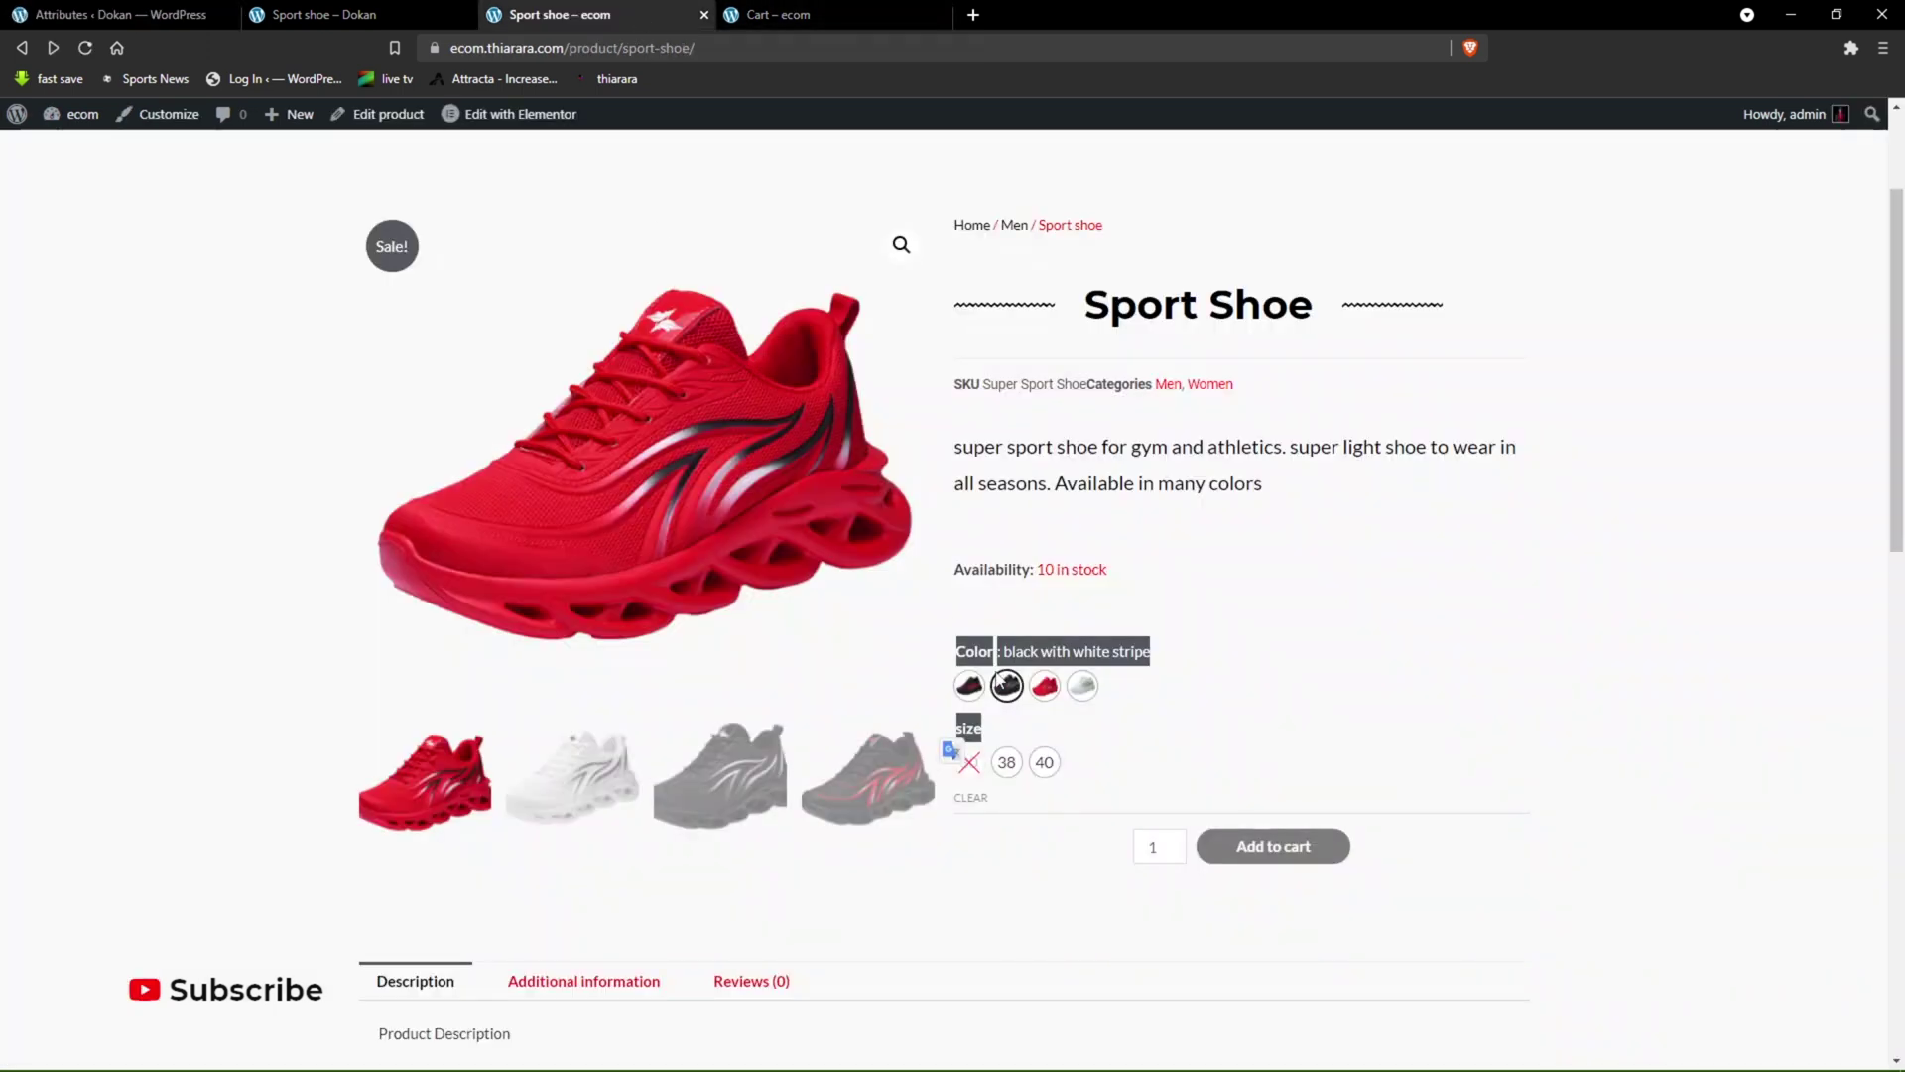
{"action": "left_click", "coordinate": [1326, 633]}
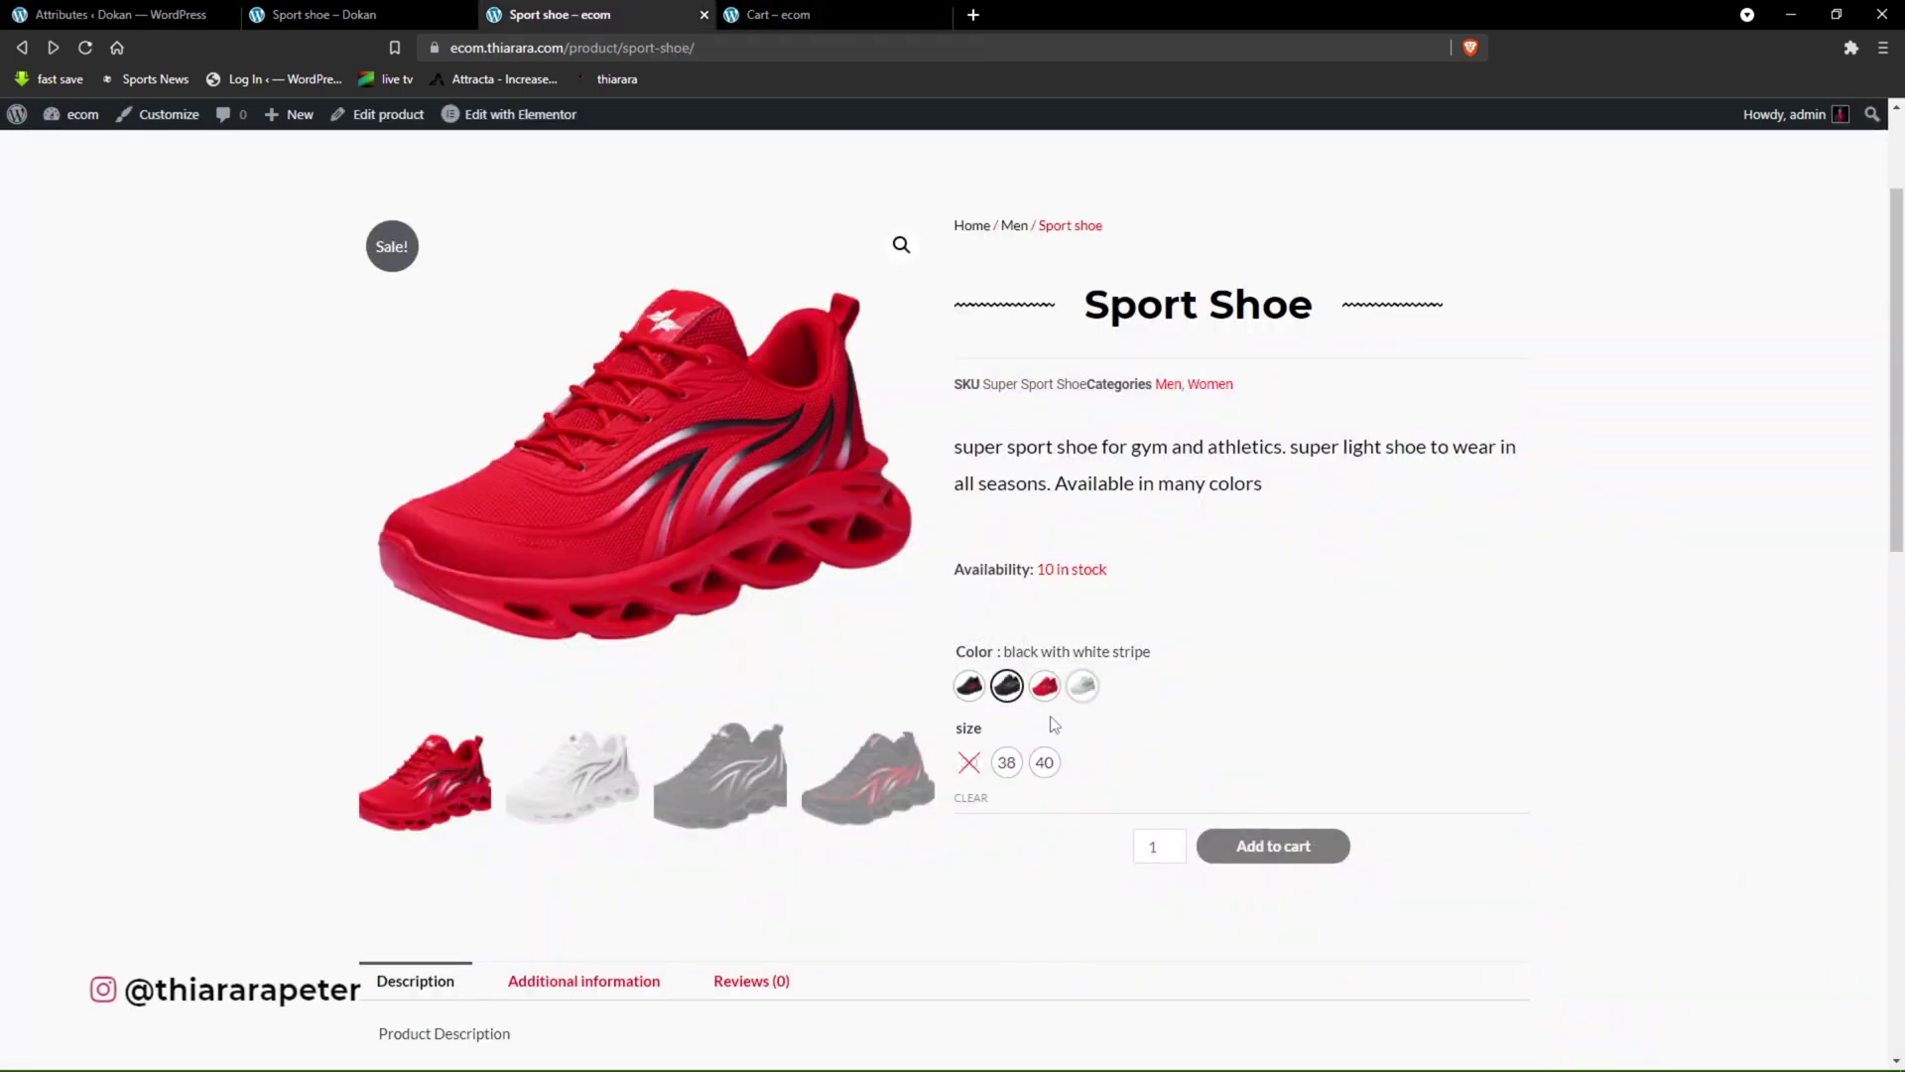
{"action": "left_click_drag", "start_coordinate": [954, 736], "coordinate": [988, 744]}
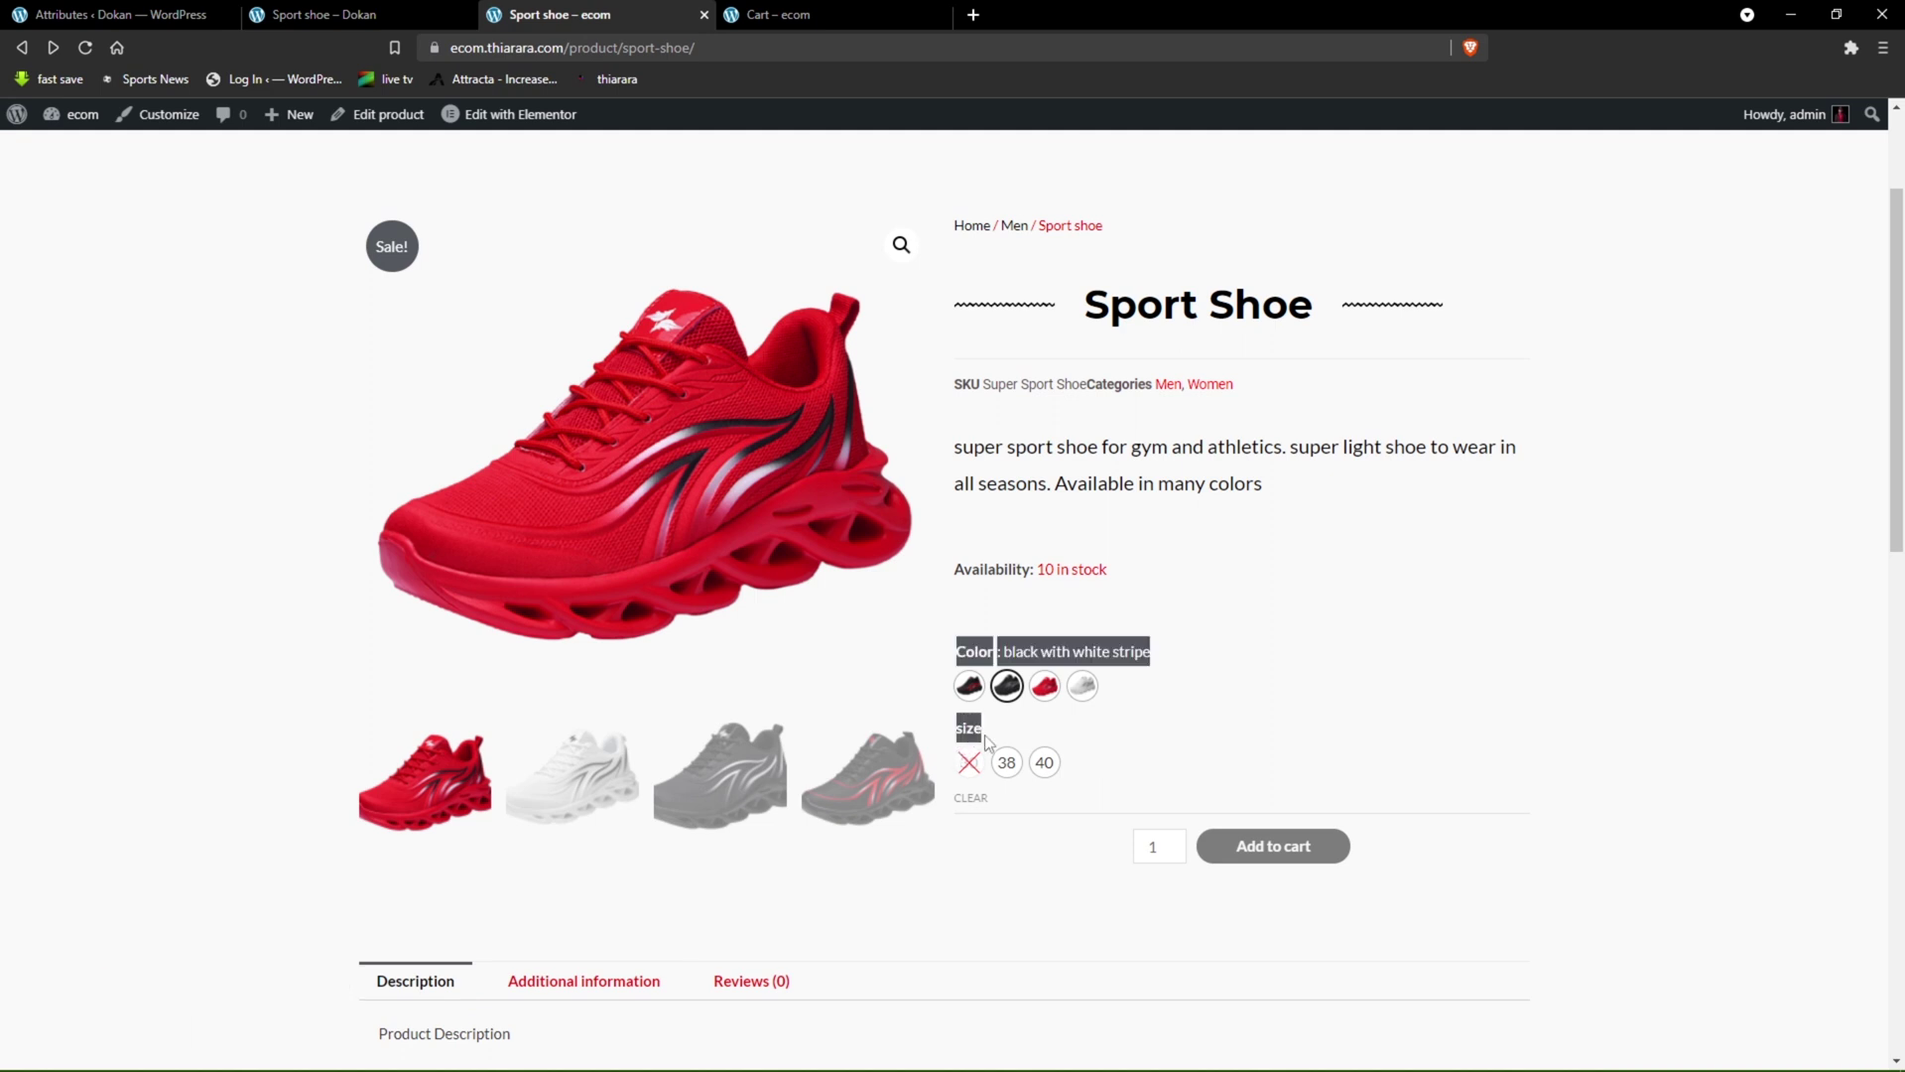
{"action": "left_click", "coordinate": [105, 16]}
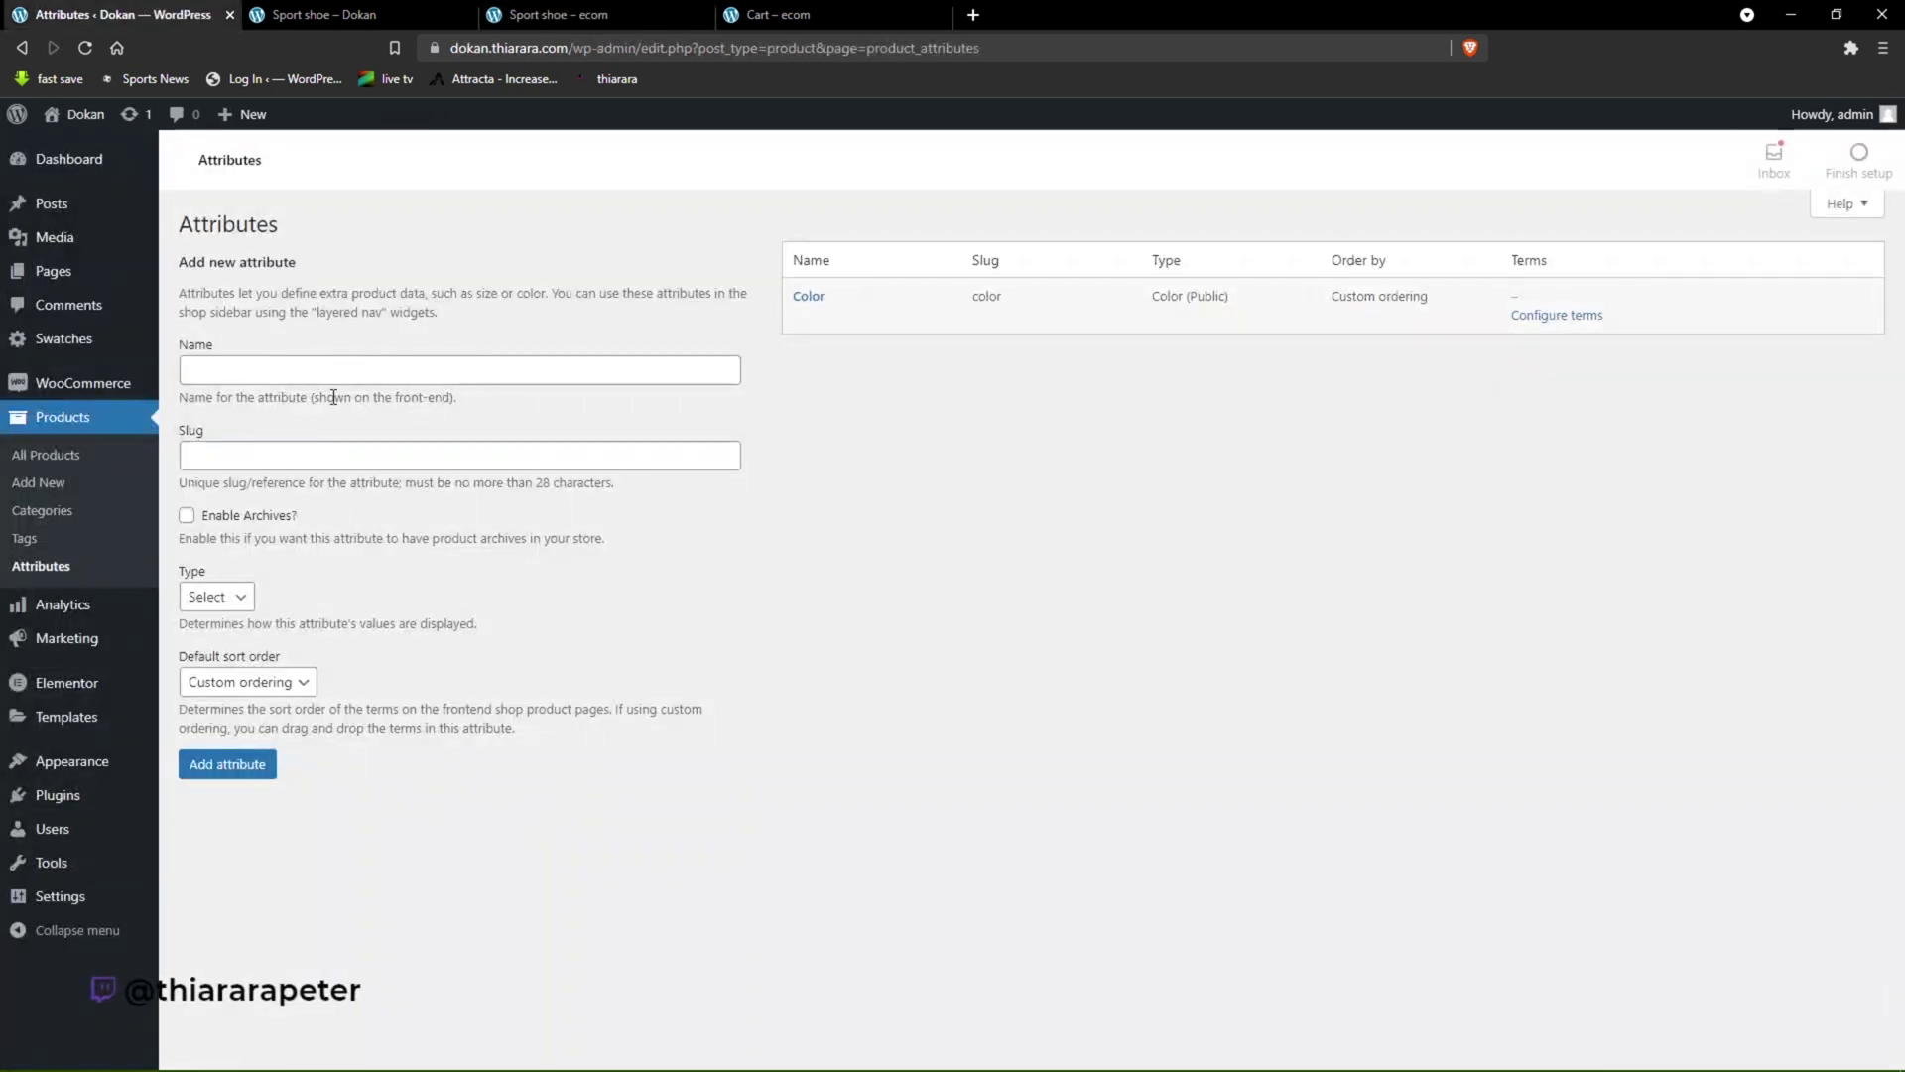
- Enter image as both the name and the slug of a new product attribute
{"action": "left_click", "coordinate": [383, 371]}
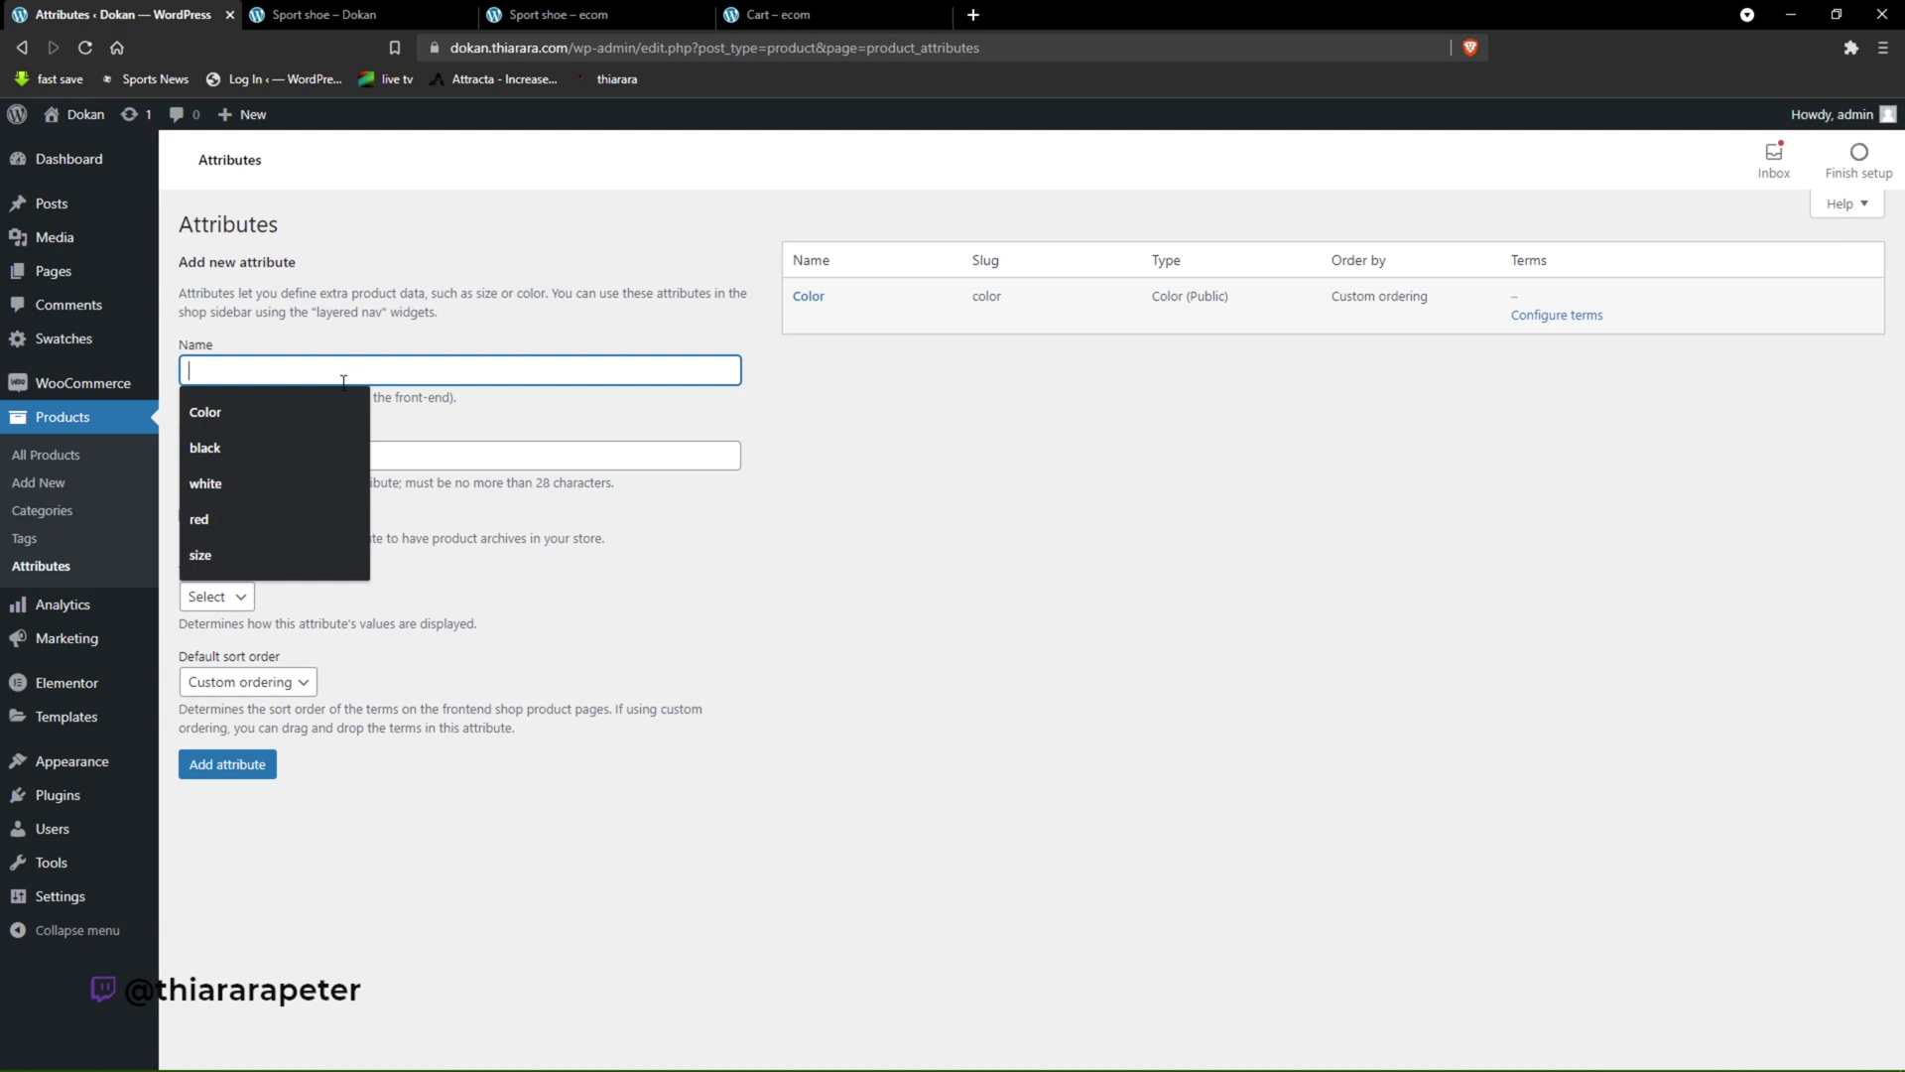
{"action": "type", "text": "imgage"}
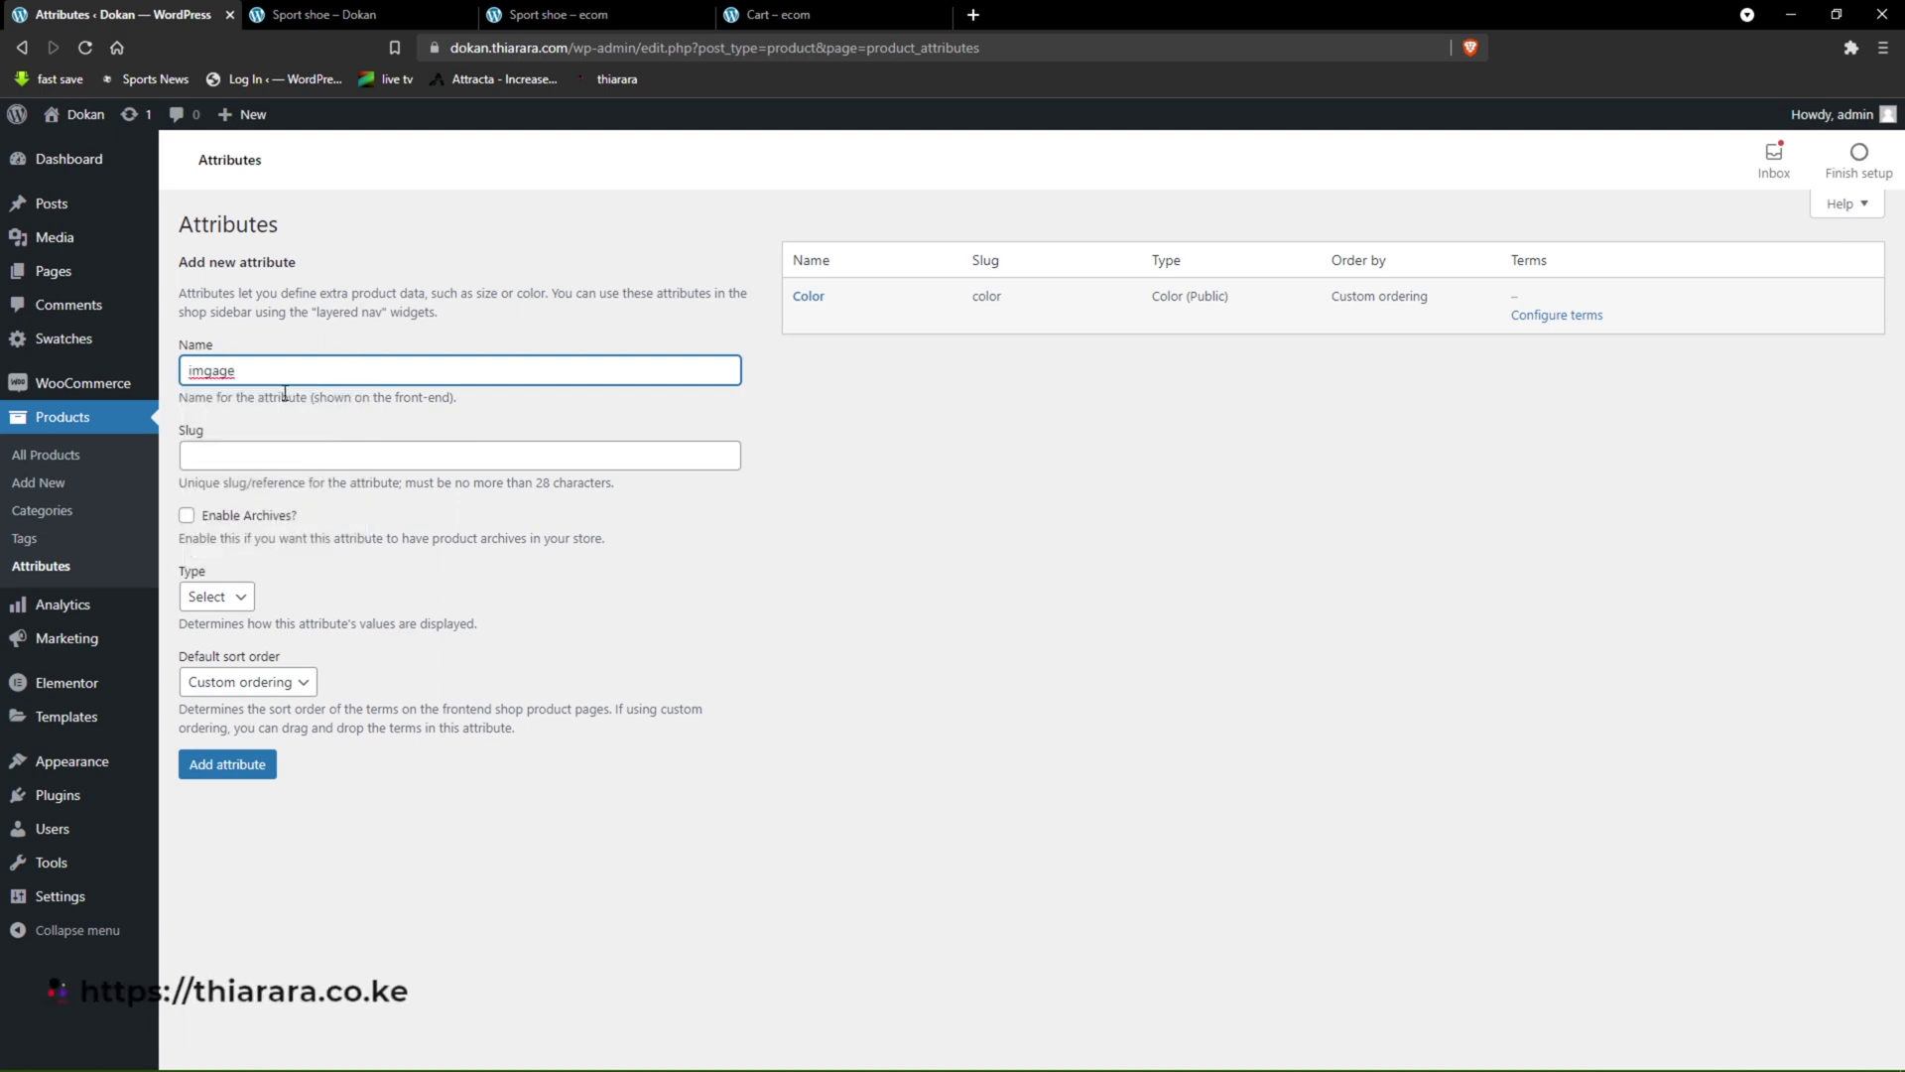
{"action": "key", "text": "BackSpace"}
{"action": "key", "text": "BackSpace"}
{"action": "key", "text": "BackSpace"}
{"action": "key", "text": "BackSpace"}
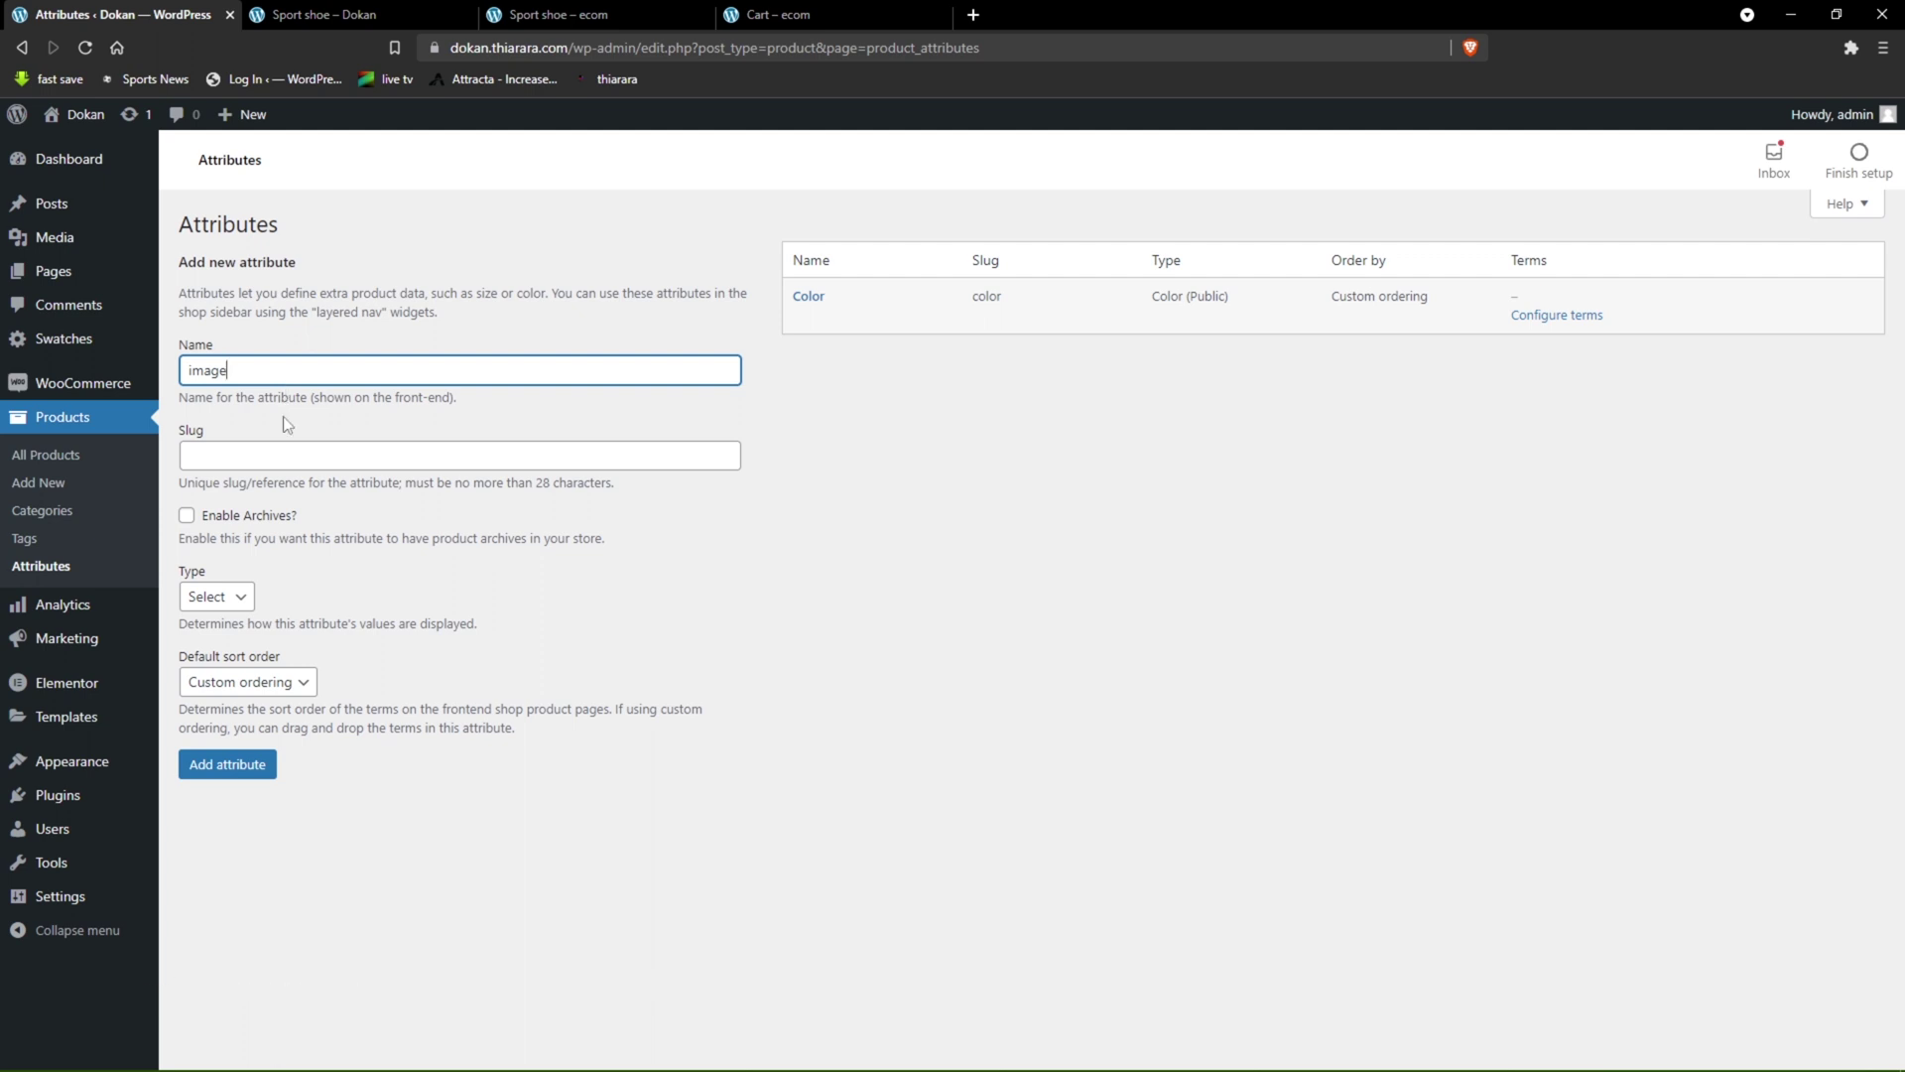
{"action": "left_click", "coordinate": [271, 447]}
{"action": "key", "text": "shift+Tab"}
{"action": "key", "text": "ctrl+c"}
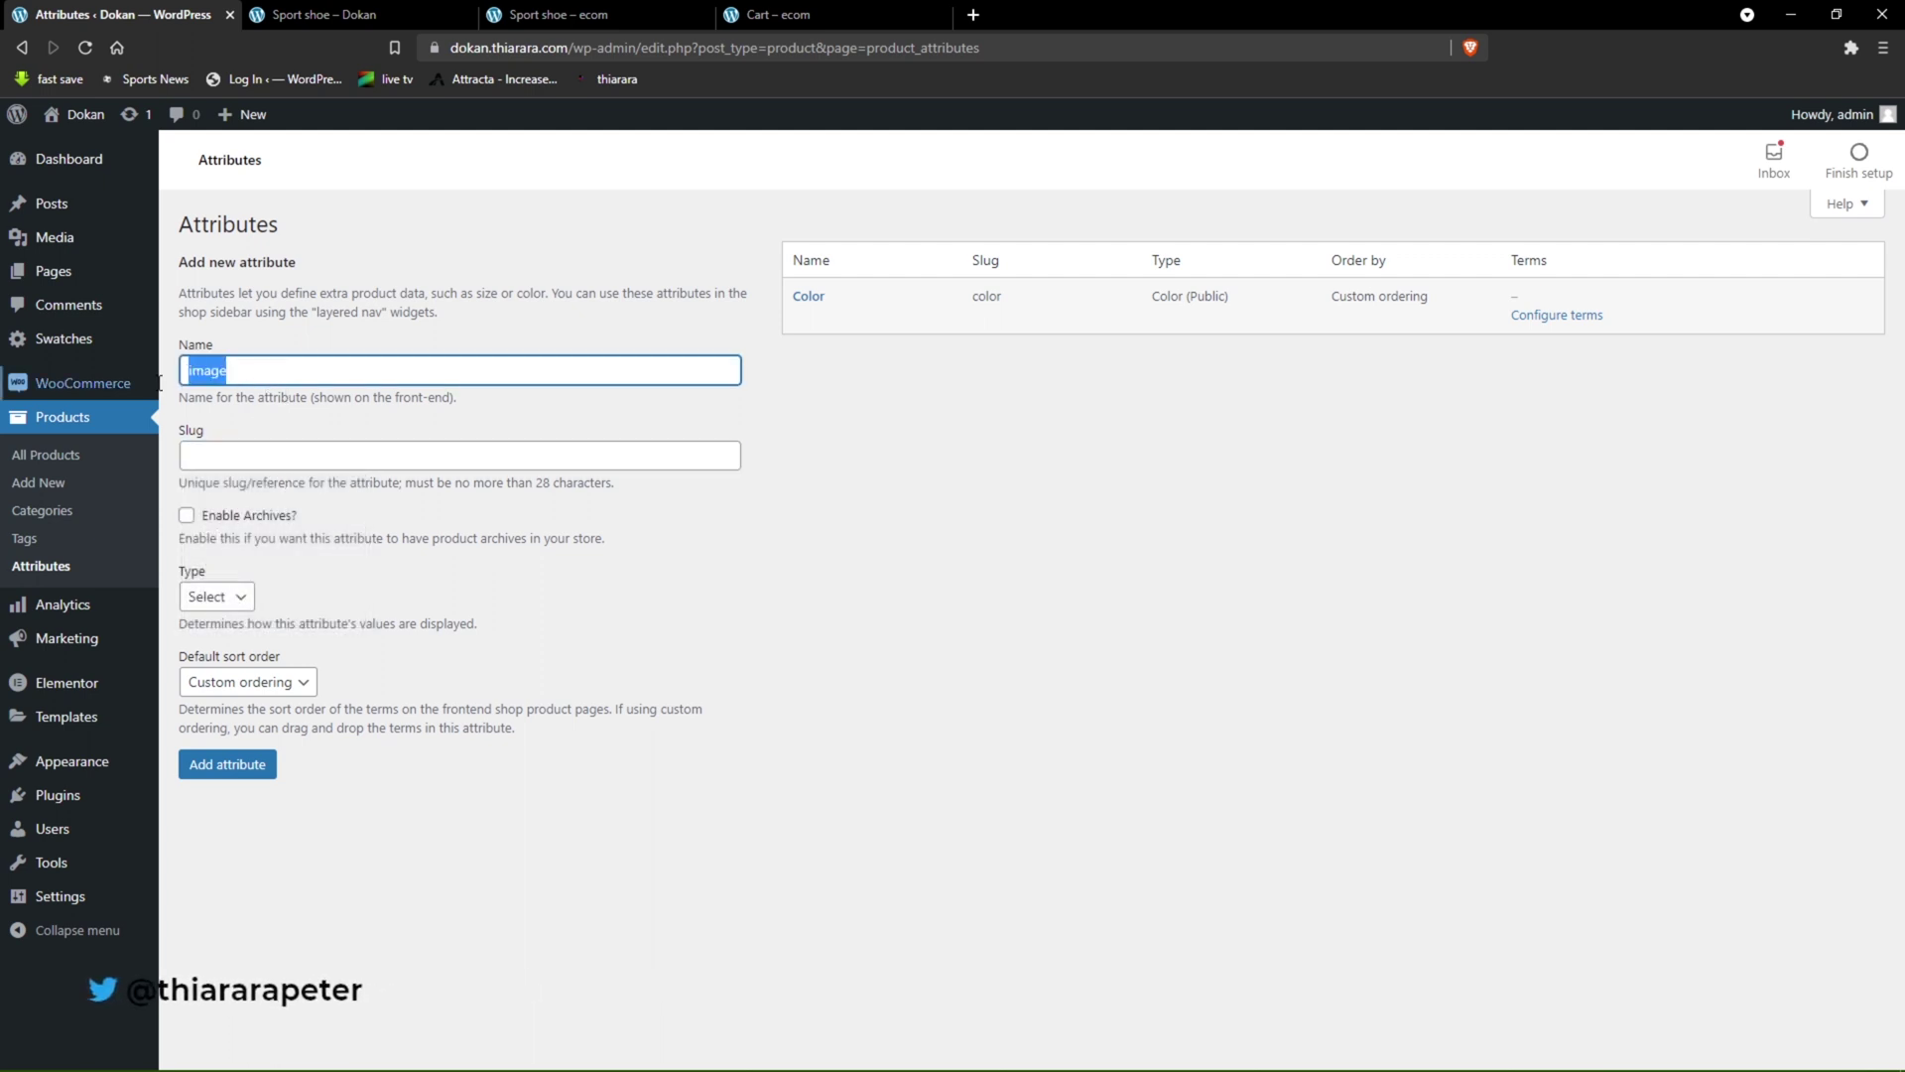
{"action": "mouse_move", "coordinate": [159, 393]}
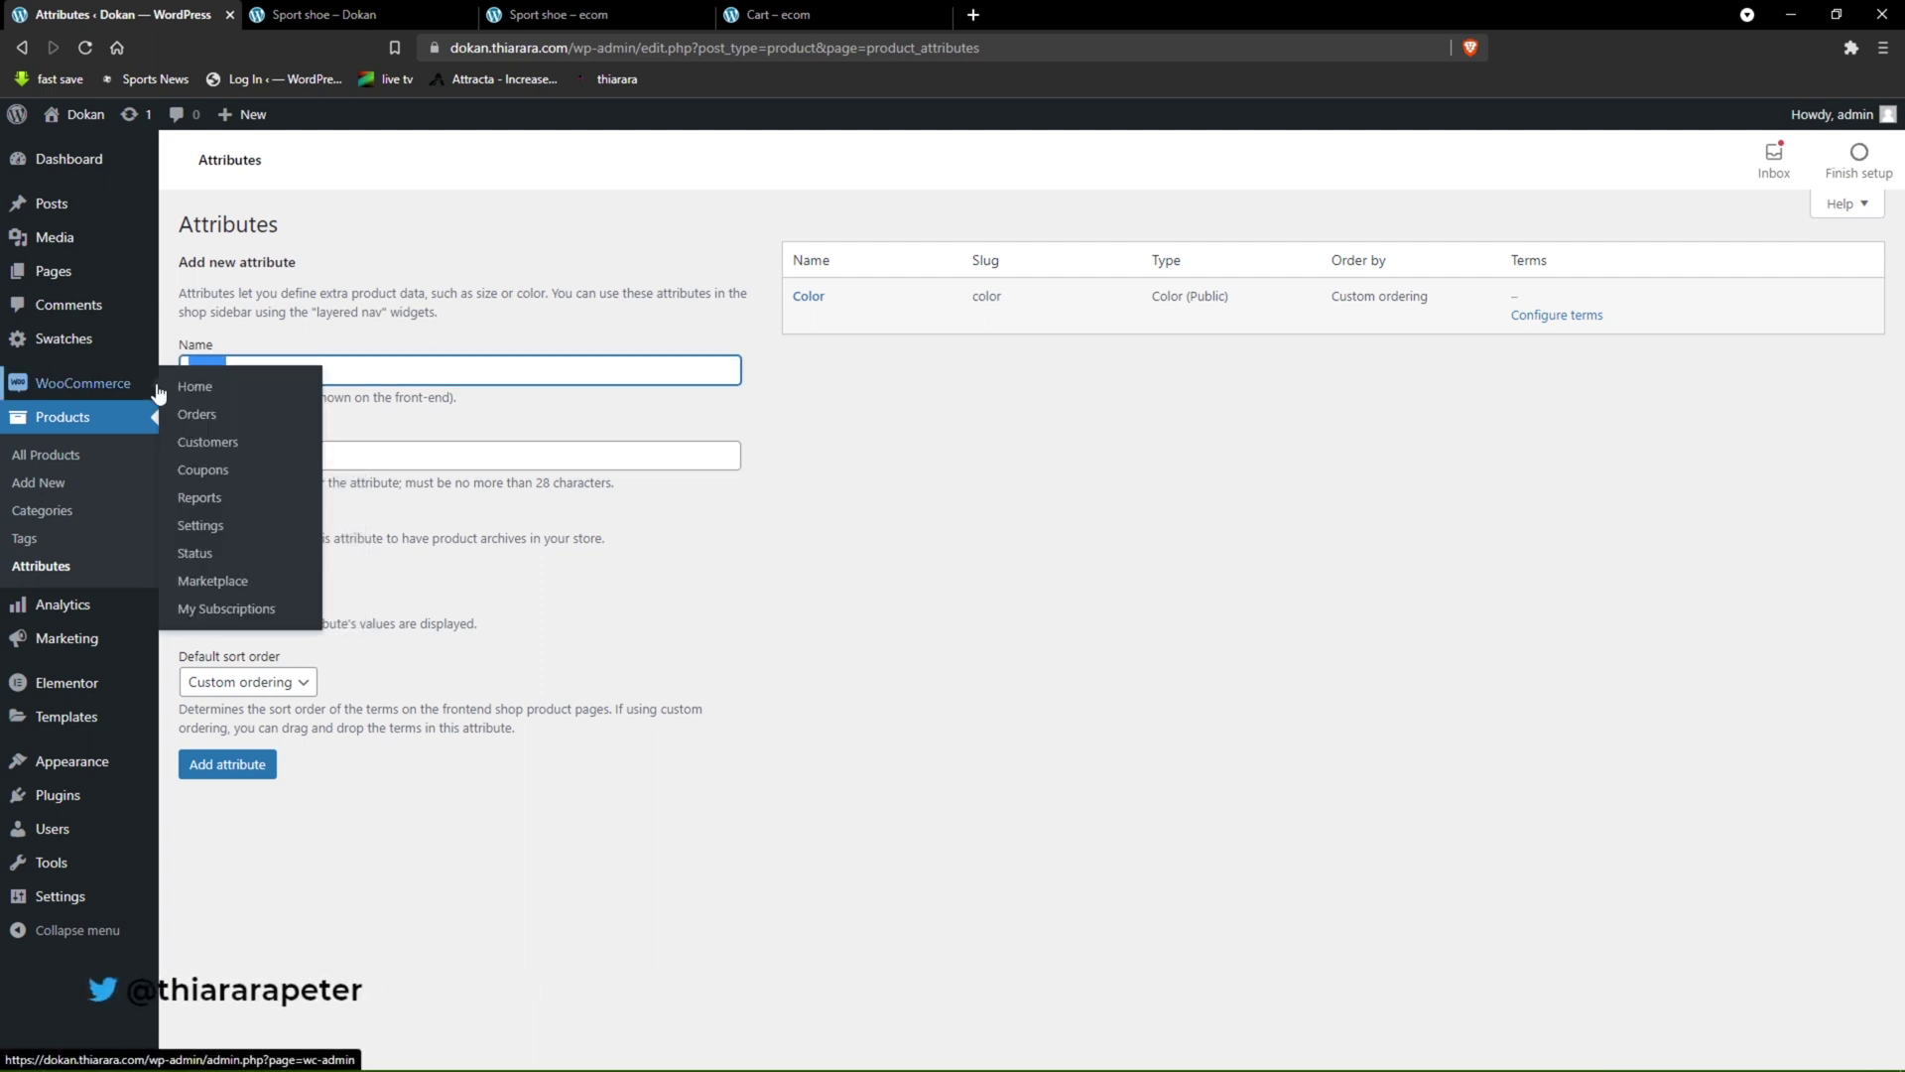
{"action": "left_click", "coordinate": [372, 447]}
{"action": "key", "text": "ctrl+v"}
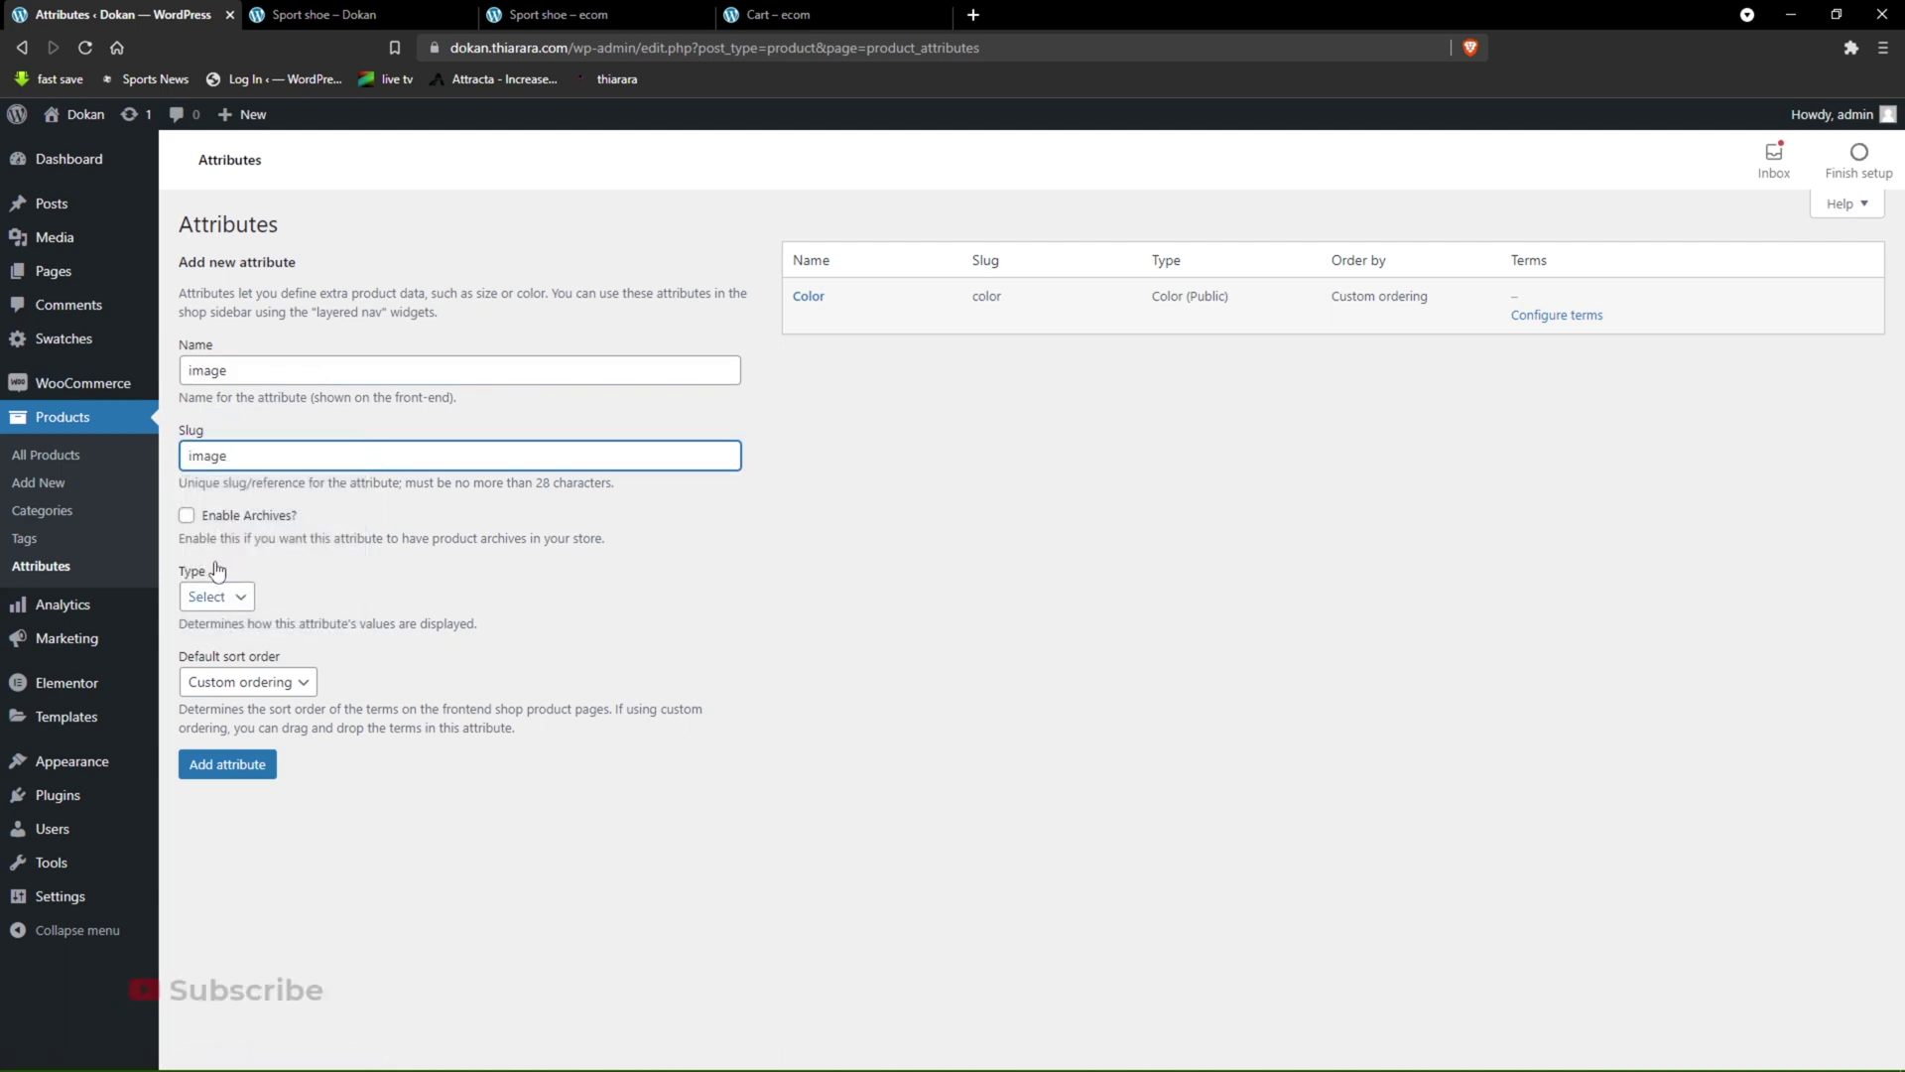
- Enable archives for the image attribute, set its type to Image with custom ordering as the default sort order, and add it
{"action": "left_click", "coordinate": [187, 515]}
{"action": "left_click", "coordinate": [223, 596]}
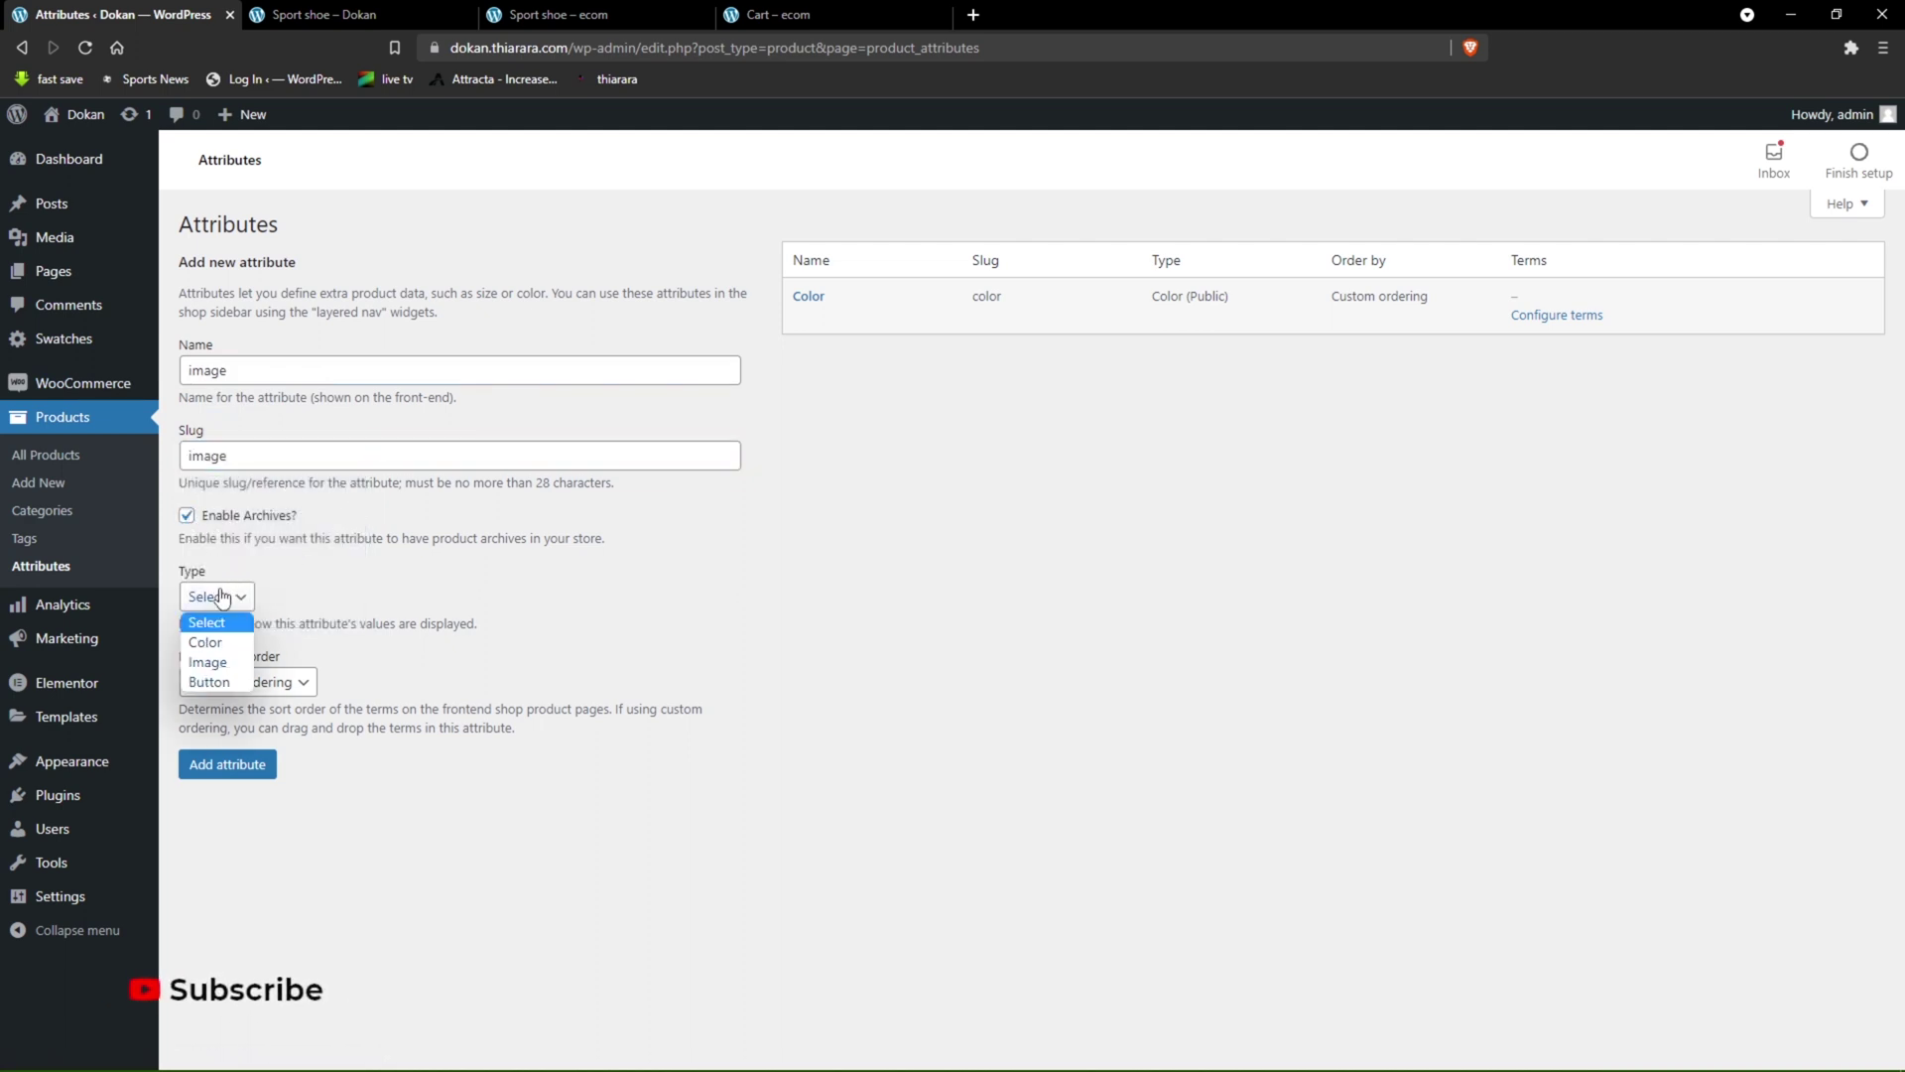
{"action": "left_click", "coordinate": [216, 660]}
{"action": "left_click", "coordinate": [227, 682]}
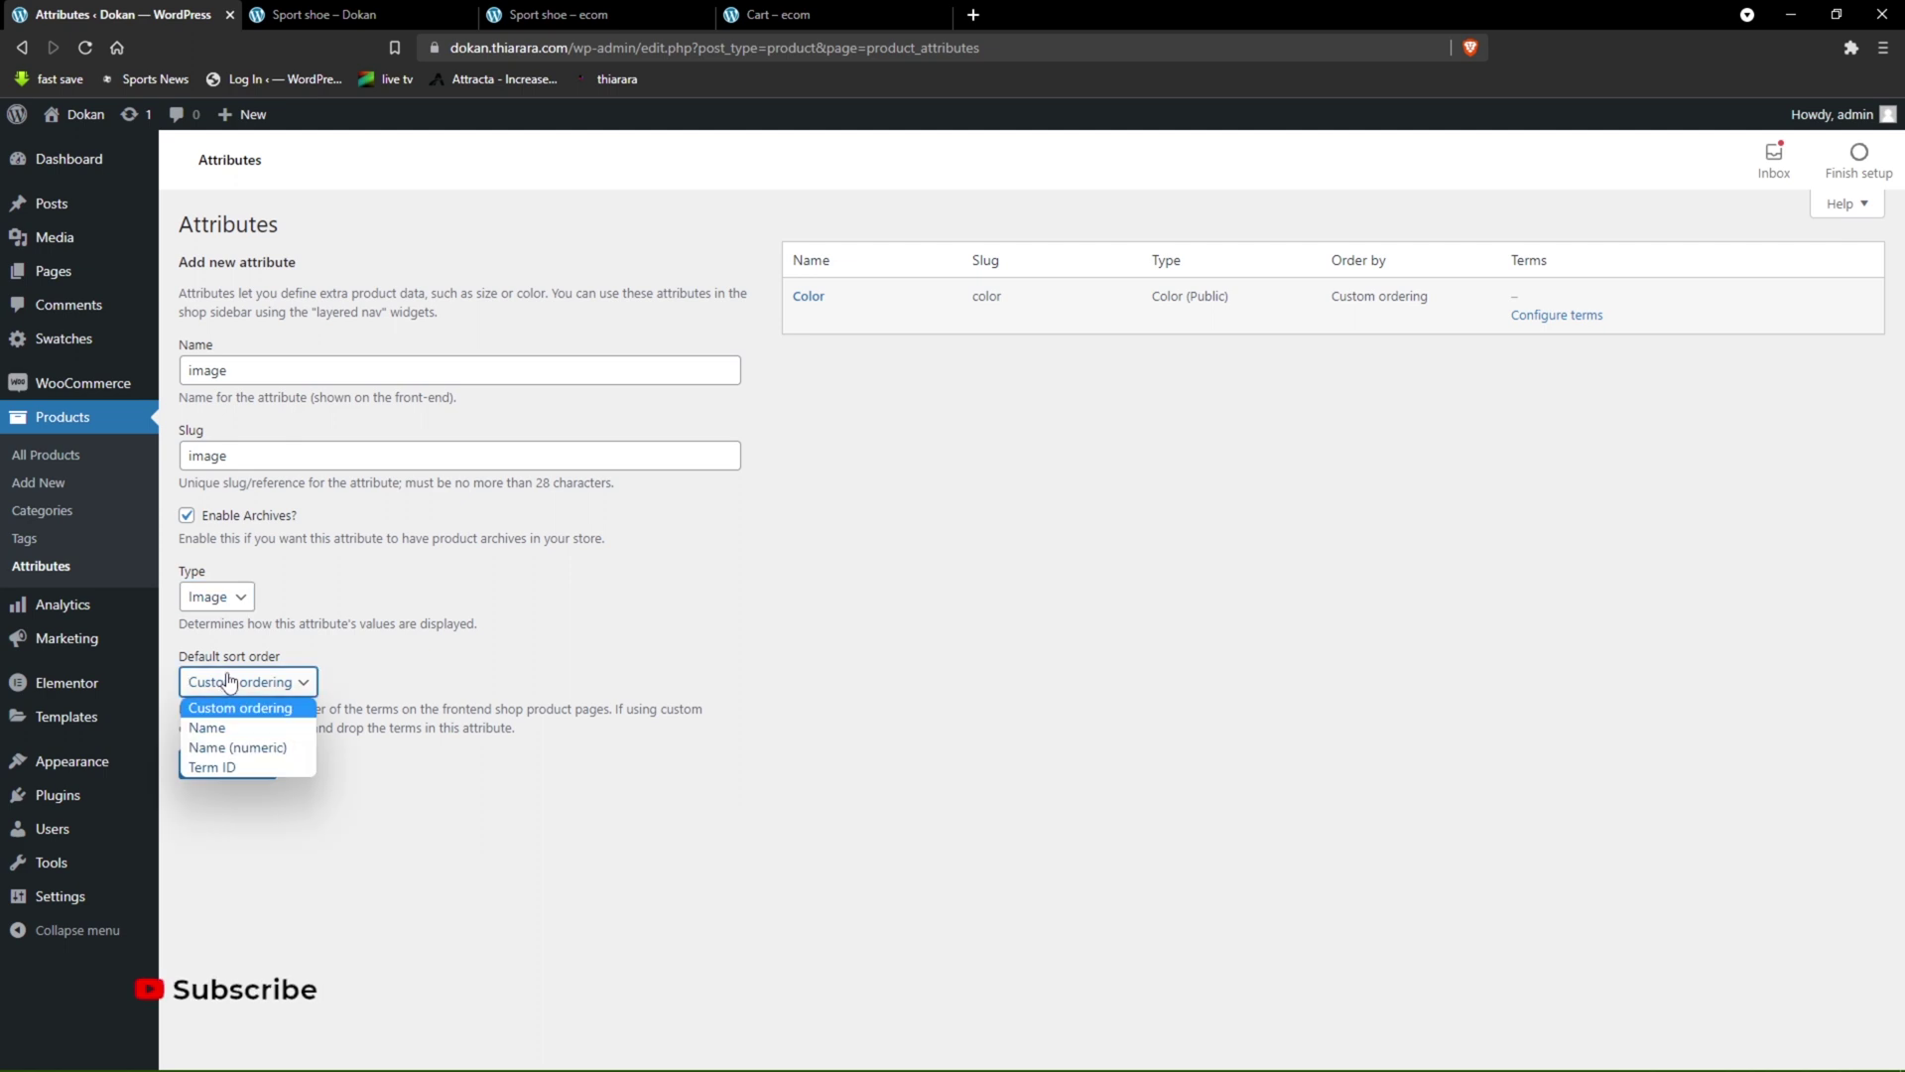
{"action": "left_click", "coordinate": [229, 705]}
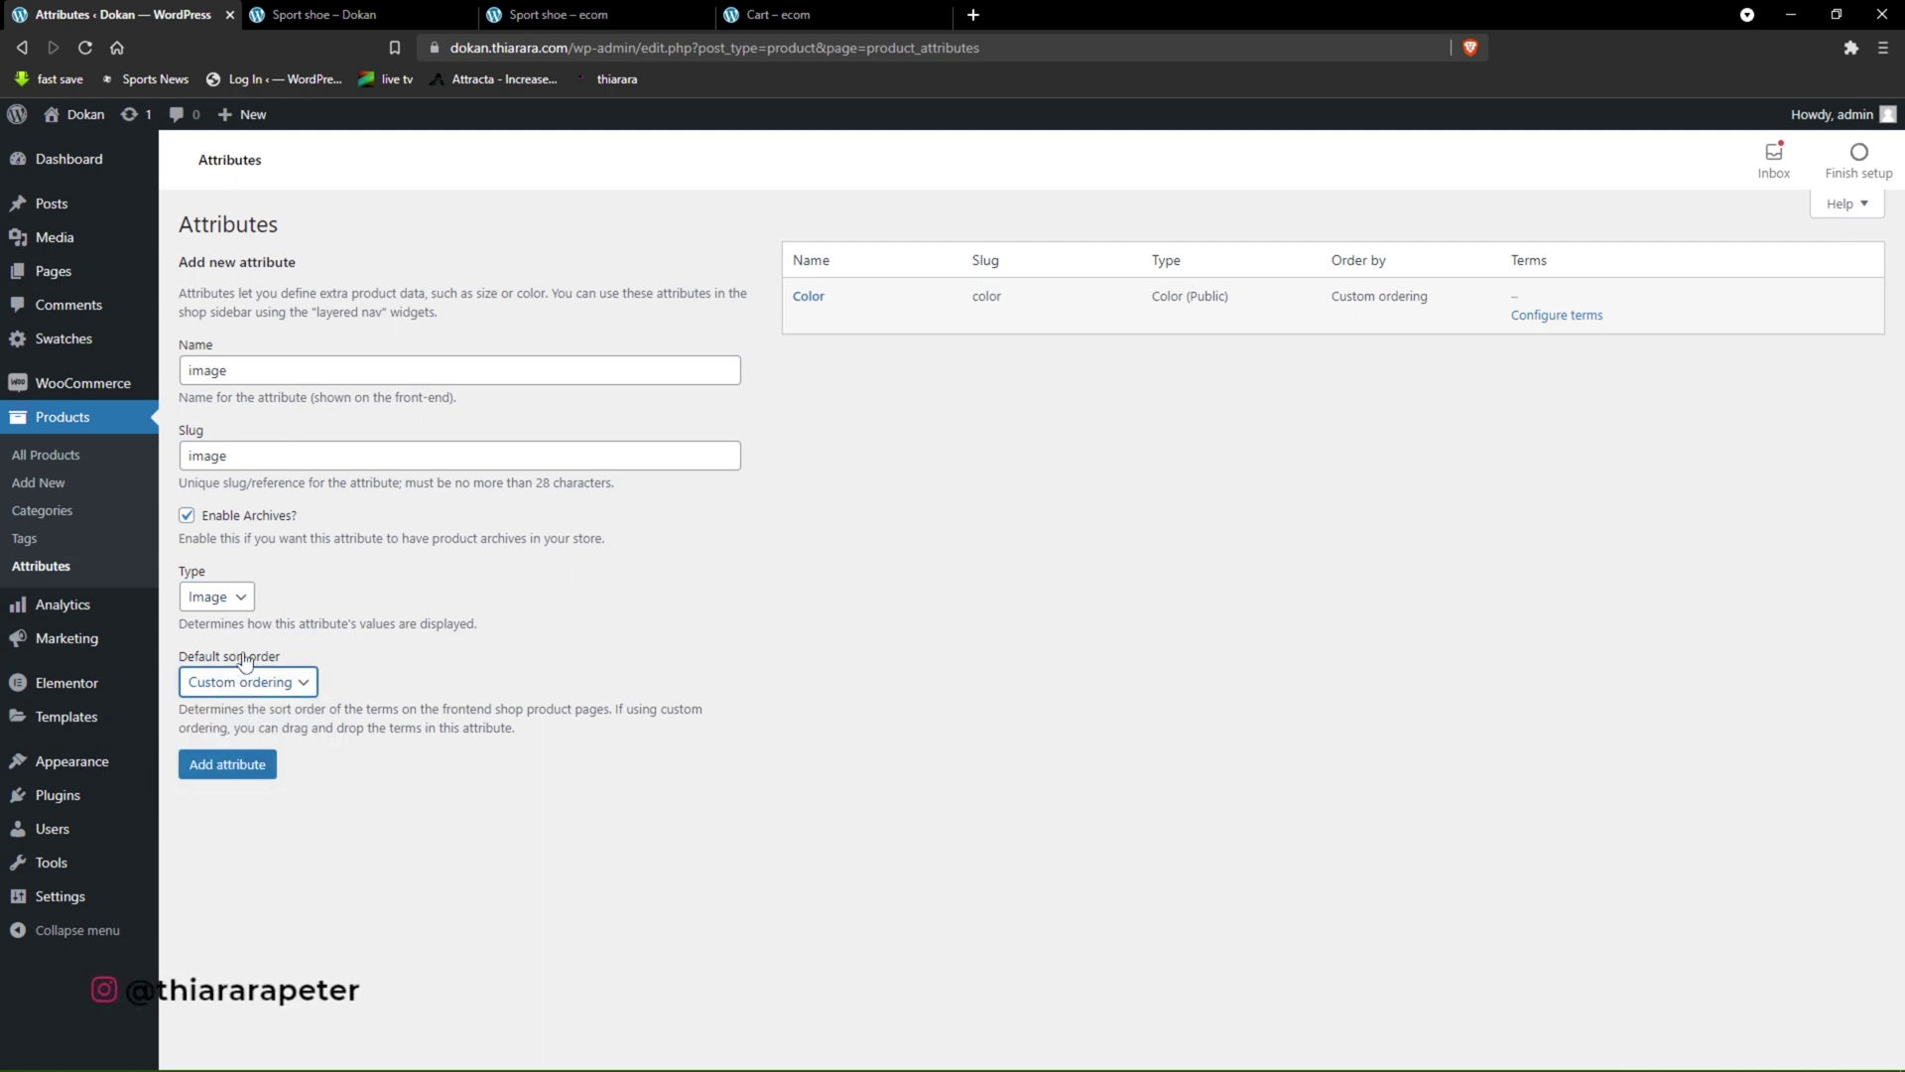
{"action": "left_click", "coordinate": [228, 761]}
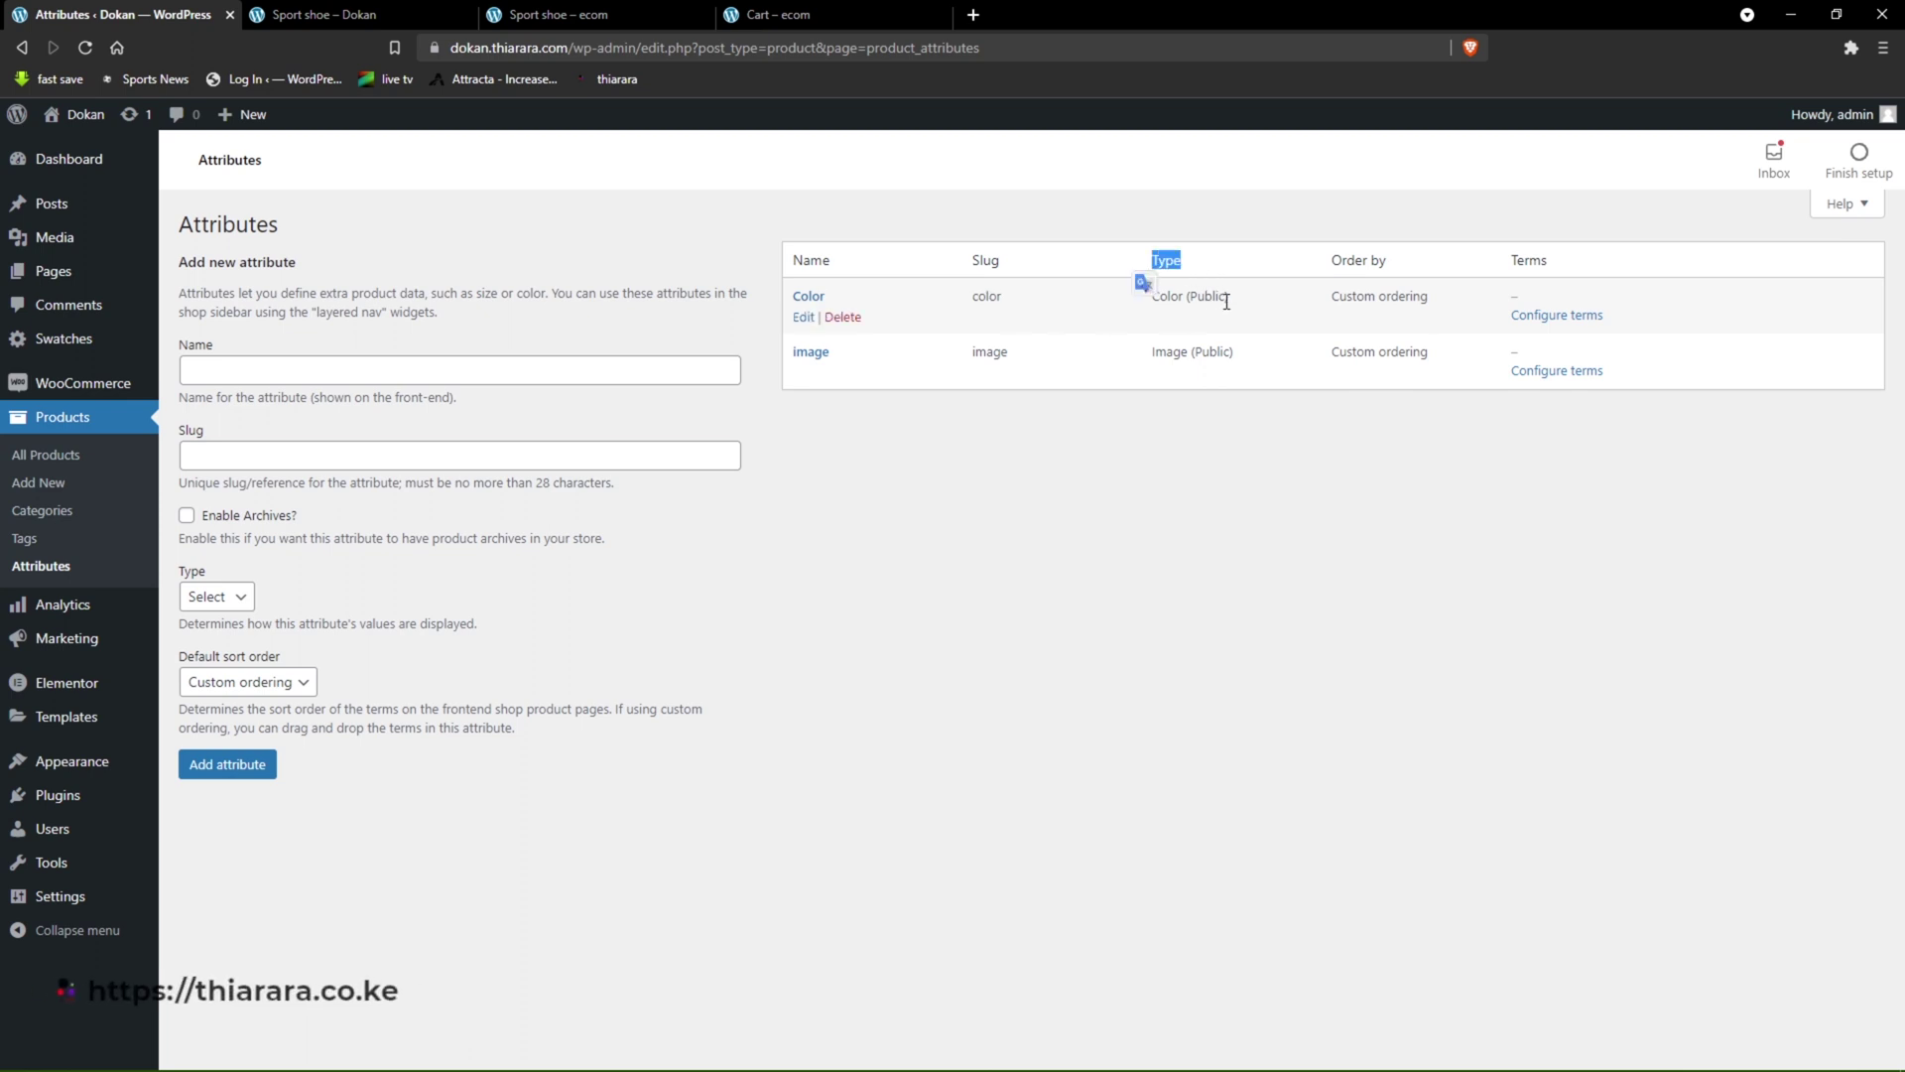
- Review the type and order settings of the Color and image attributes against the size option on the ecom Sport Shoe page
{"action": "left_click_drag", "start_coordinate": [1230, 296], "coordinate": [1159, 297]}
{"action": "left_click_drag", "start_coordinate": [1239, 355], "coordinate": [1156, 361]}
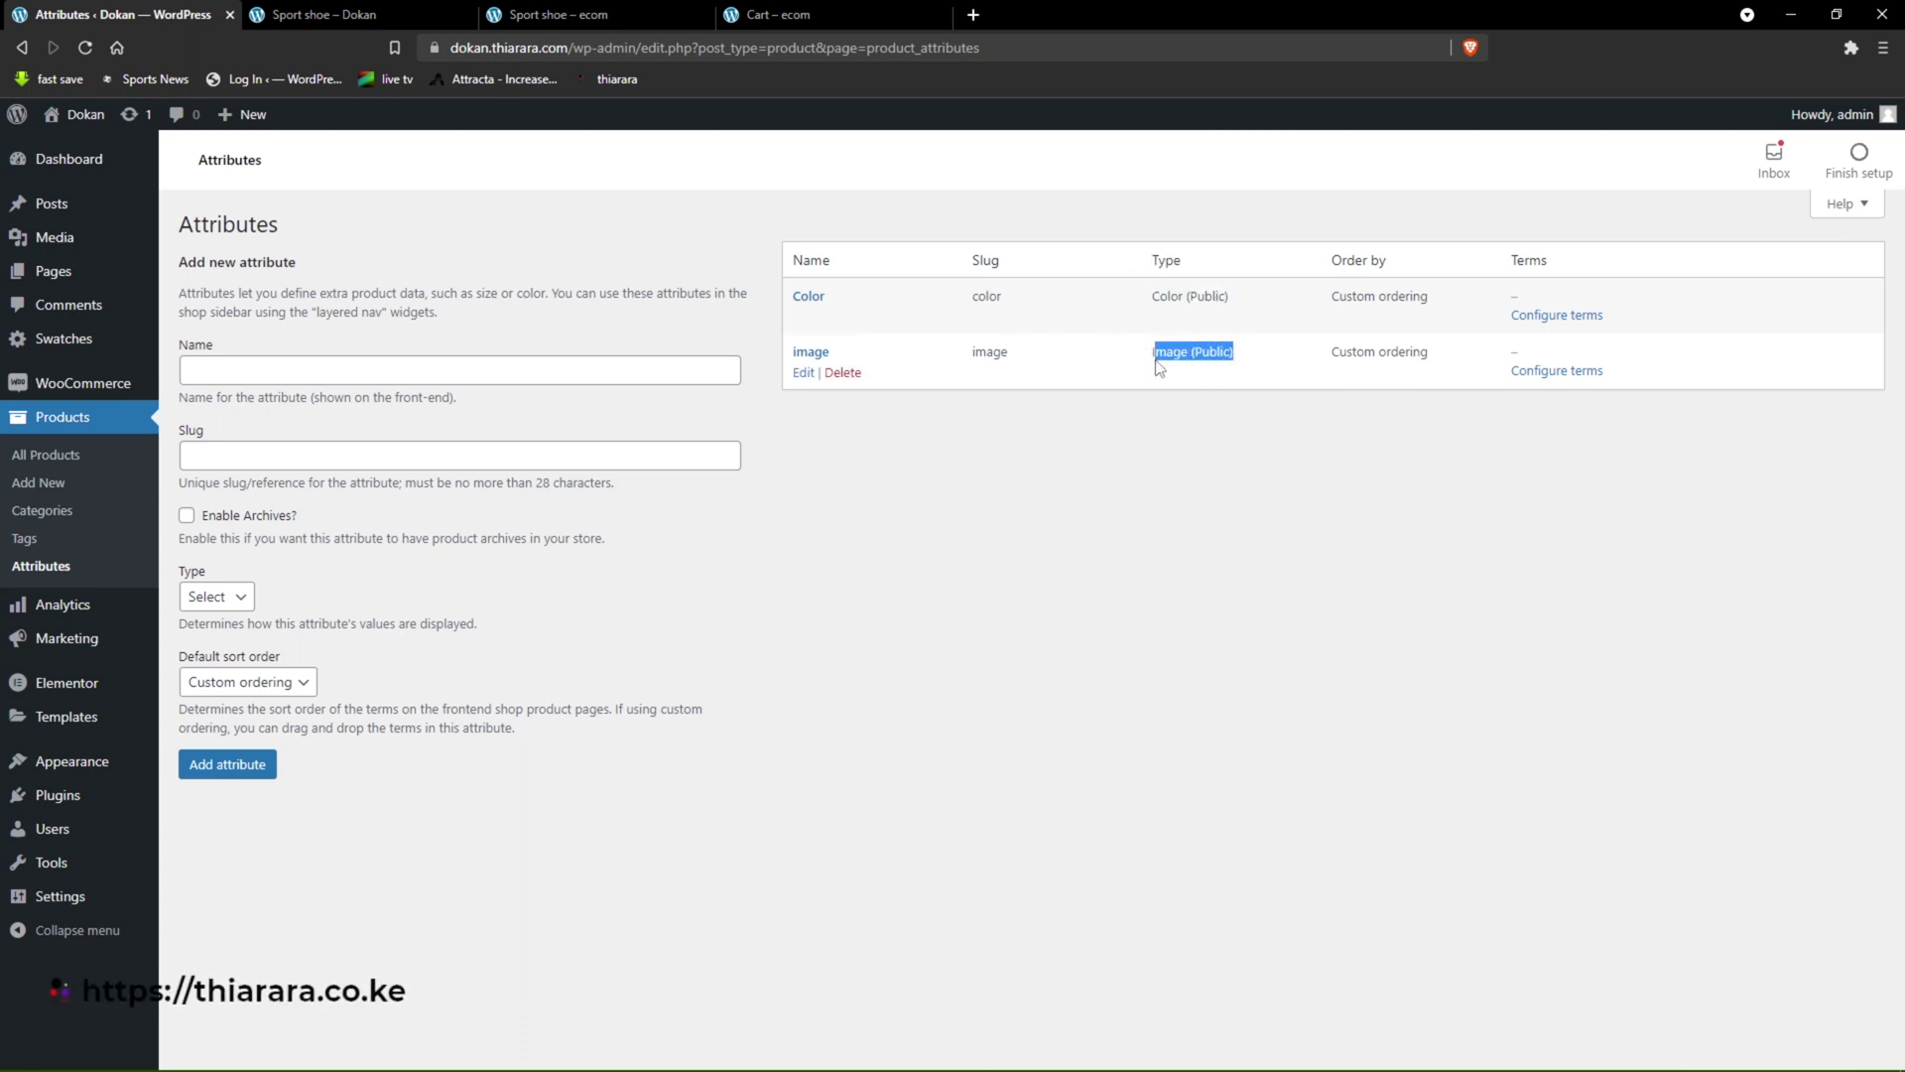
{"action": "left_click_drag", "start_coordinate": [1434, 301], "coordinate": [1328, 314]}
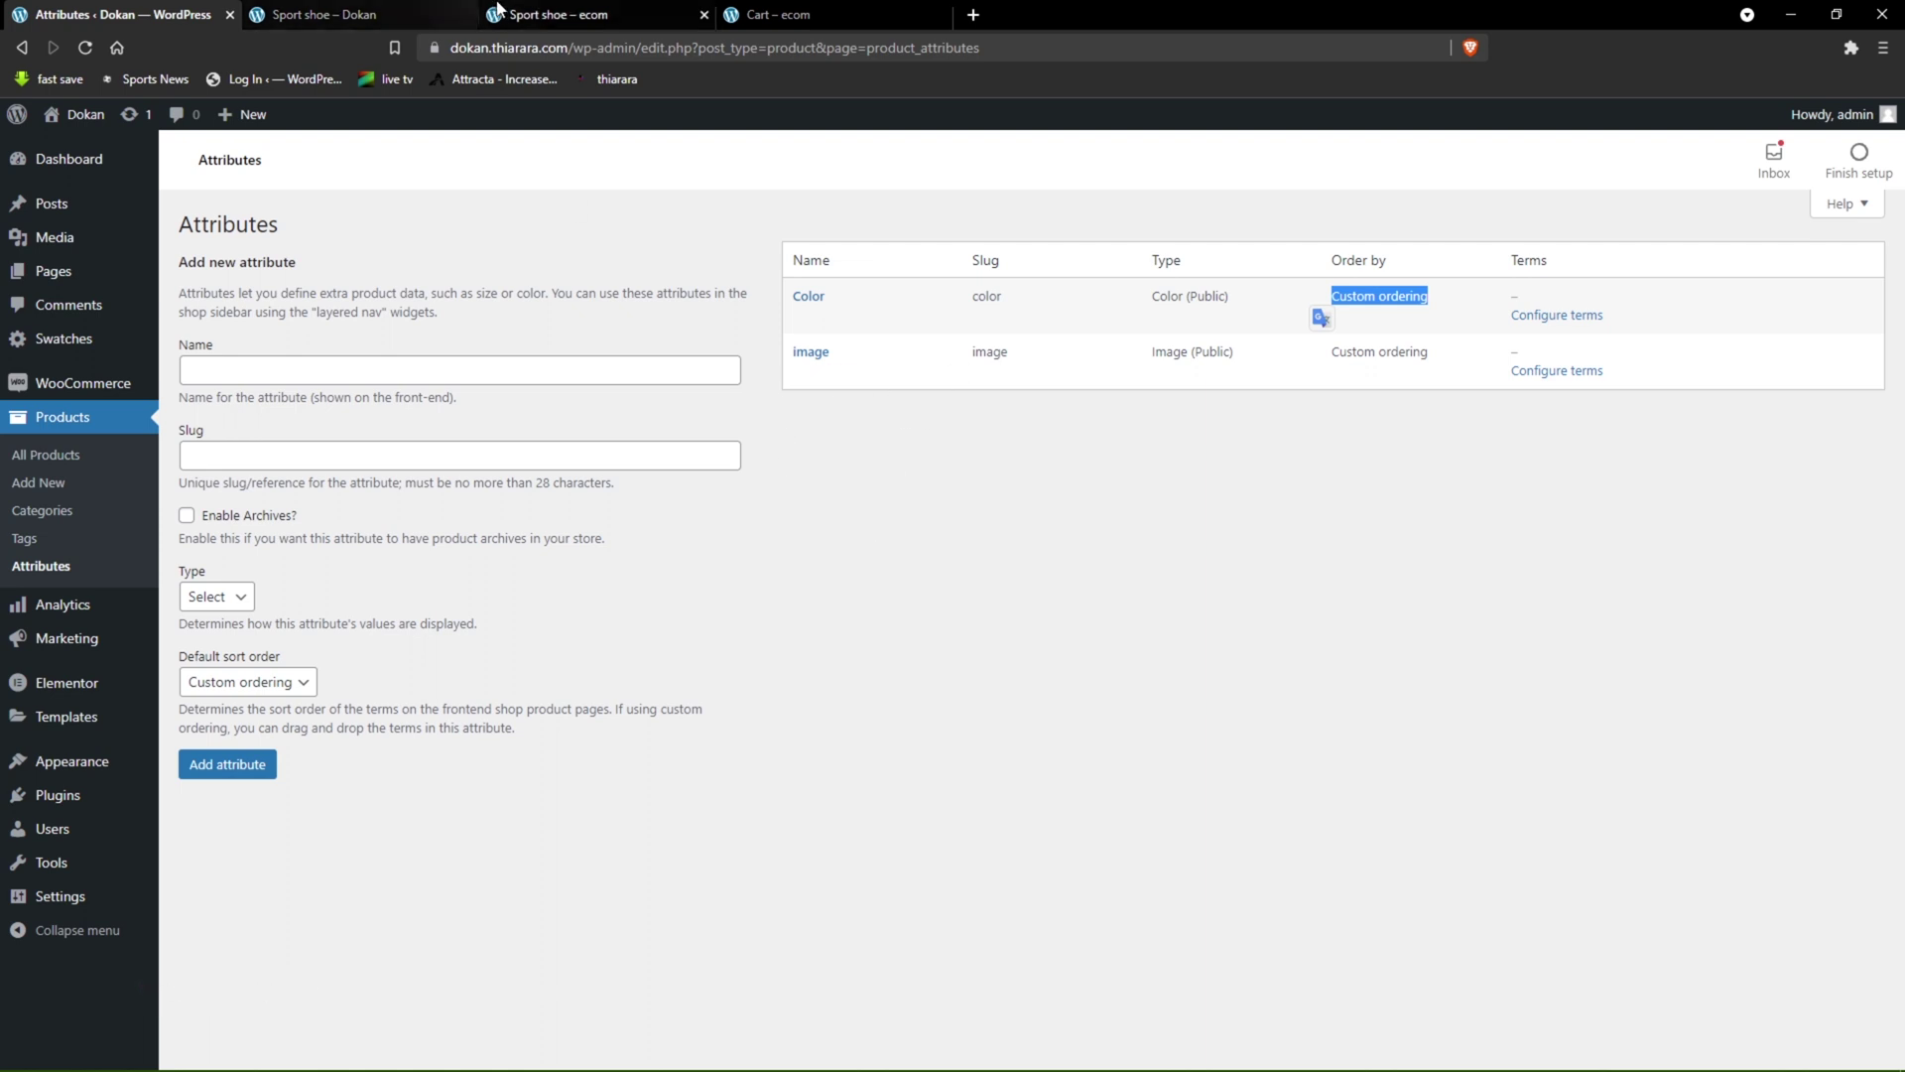
{"action": "left_click", "coordinate": [701, 9]}
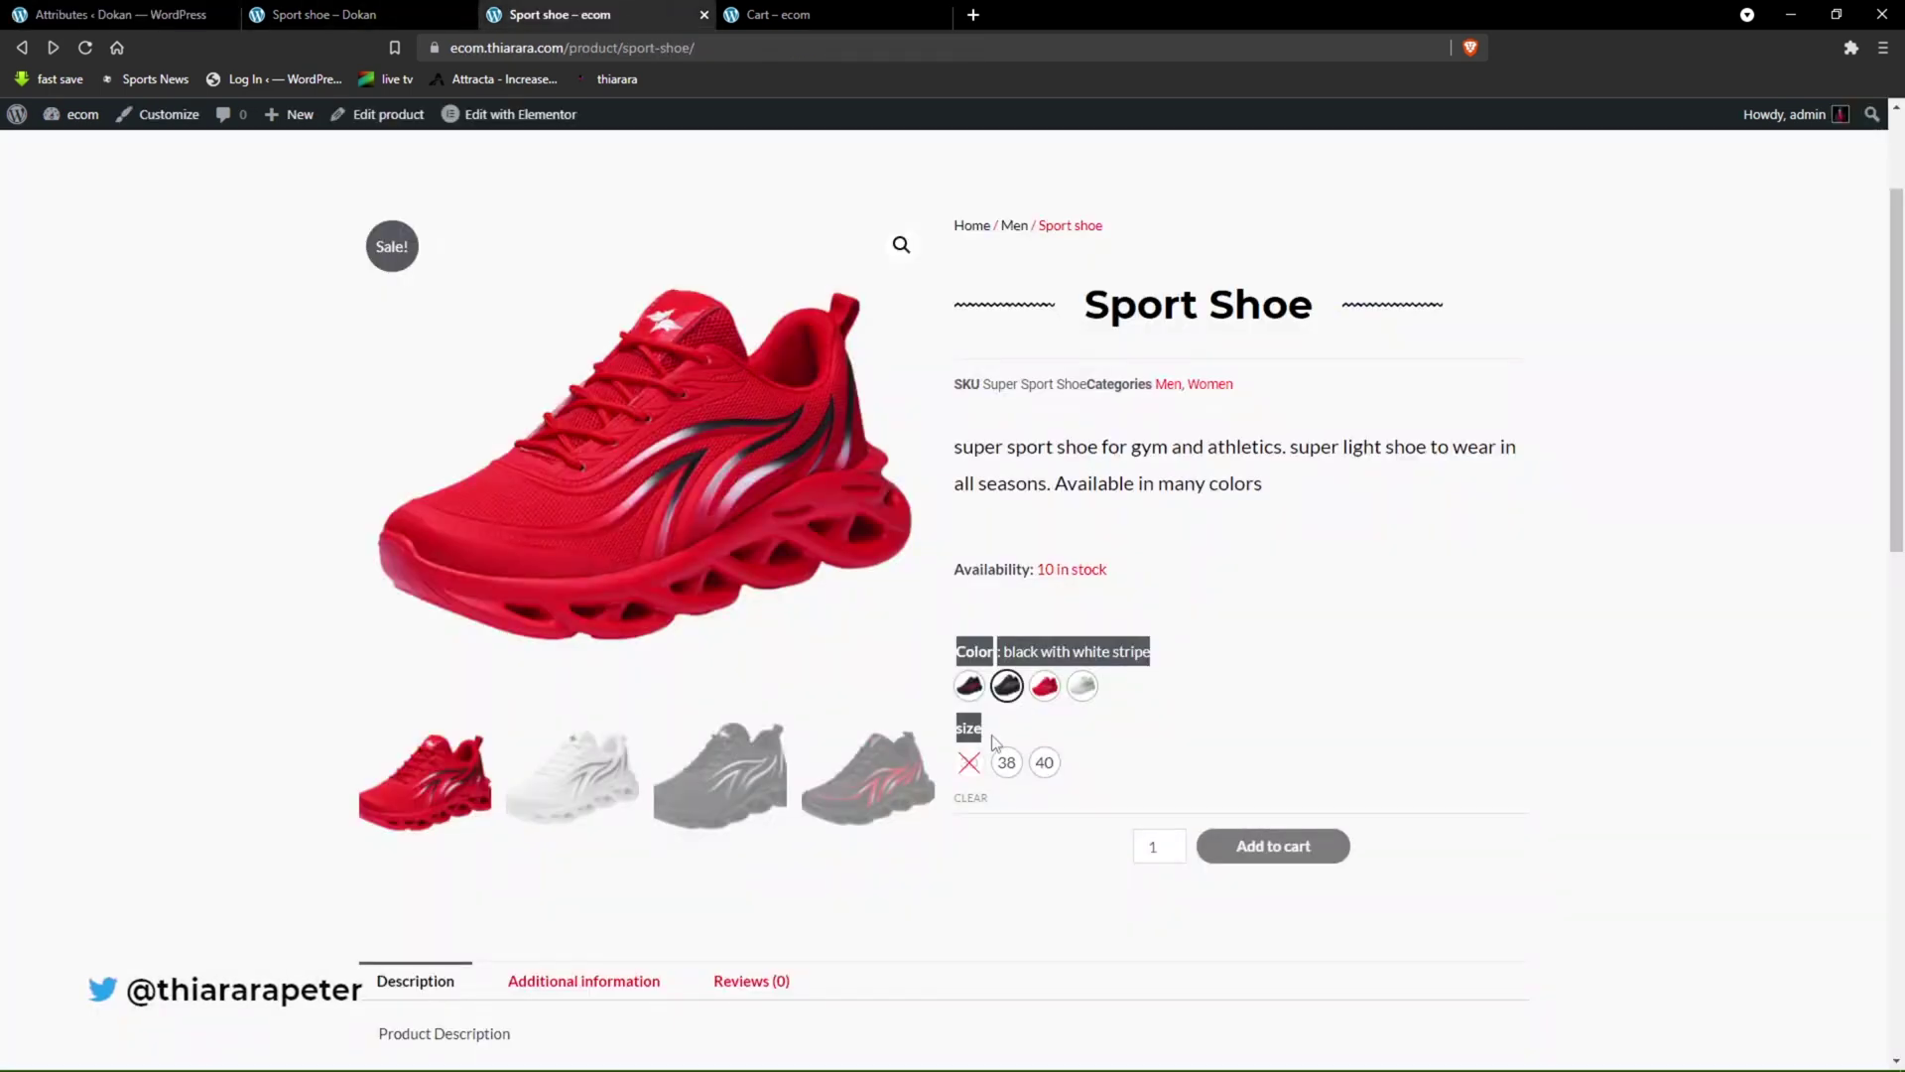
{"action": "left_click", "coordinate": [173, 11]}
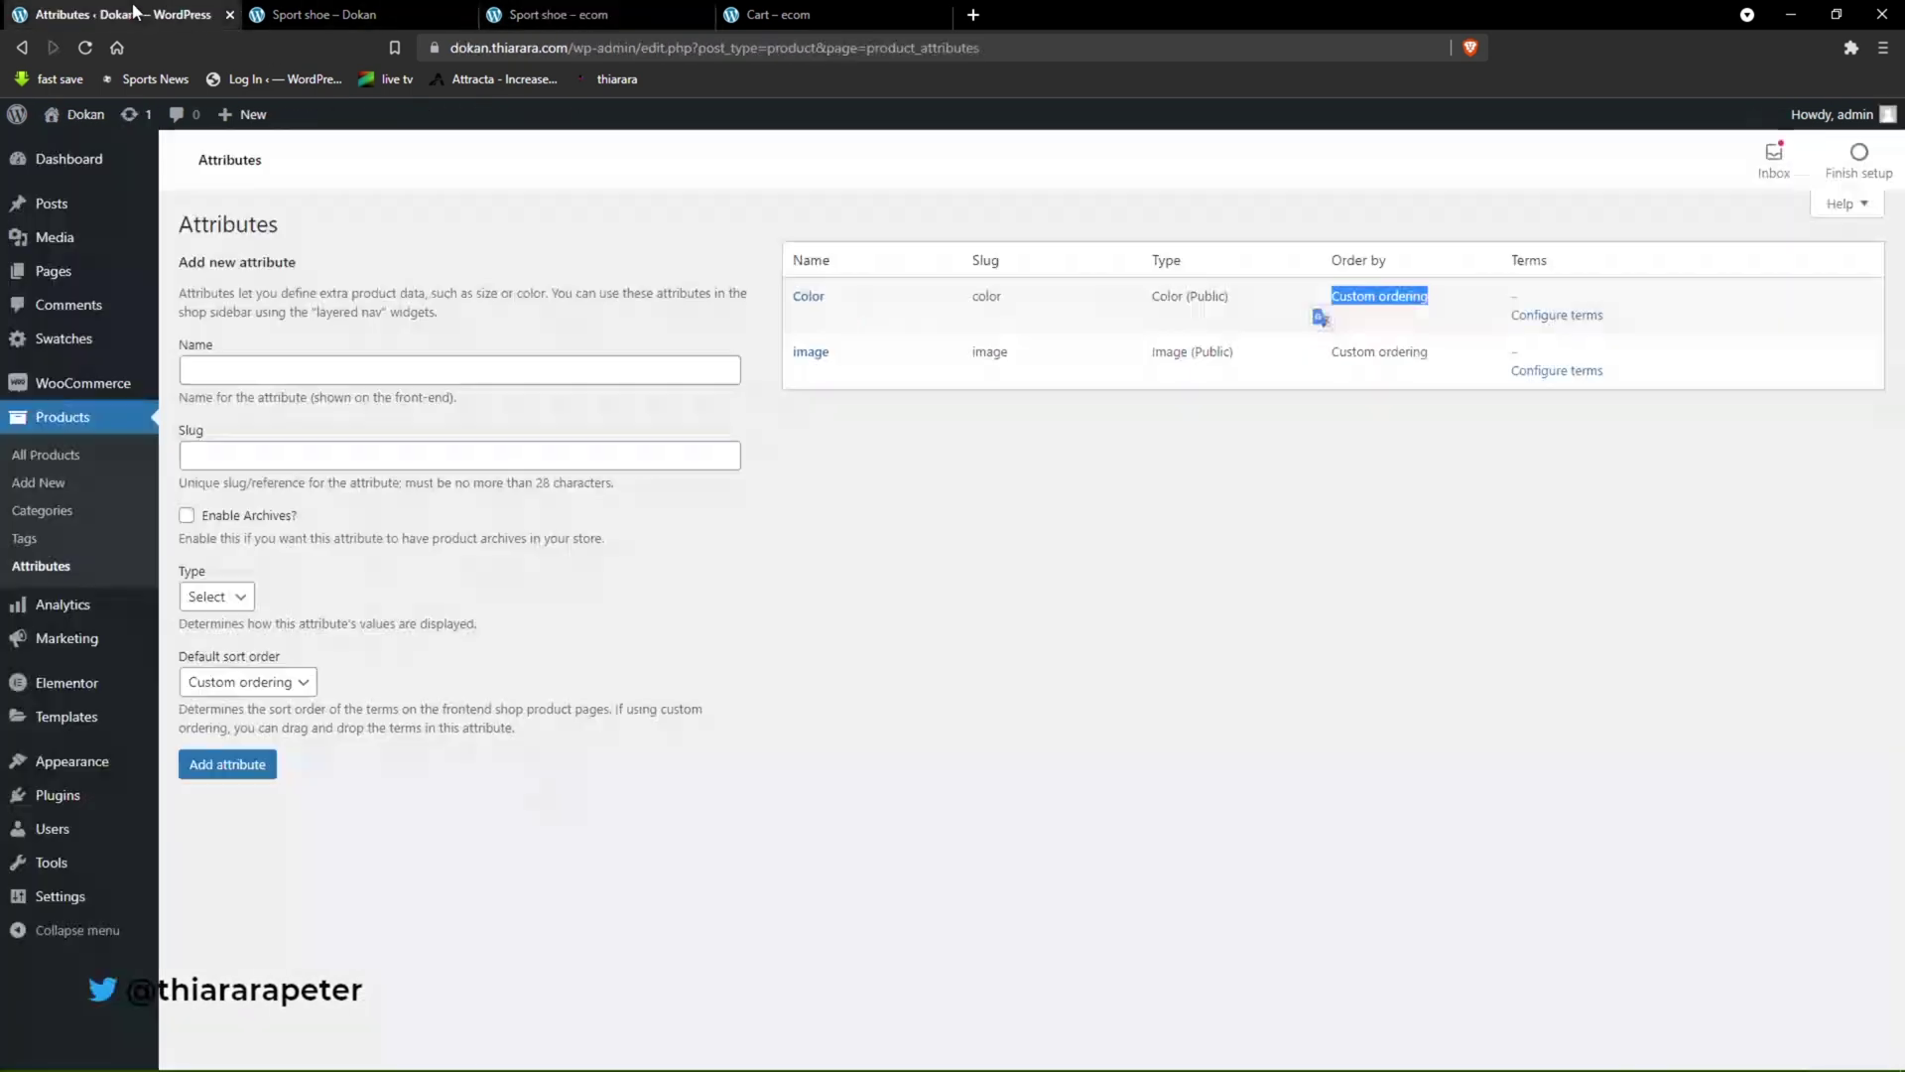
- Enter size as both the name and the slug of a new product attribute
{"action": "left_click", "coordinate": [231, 372]}
{"action": "type", "text": "s"}
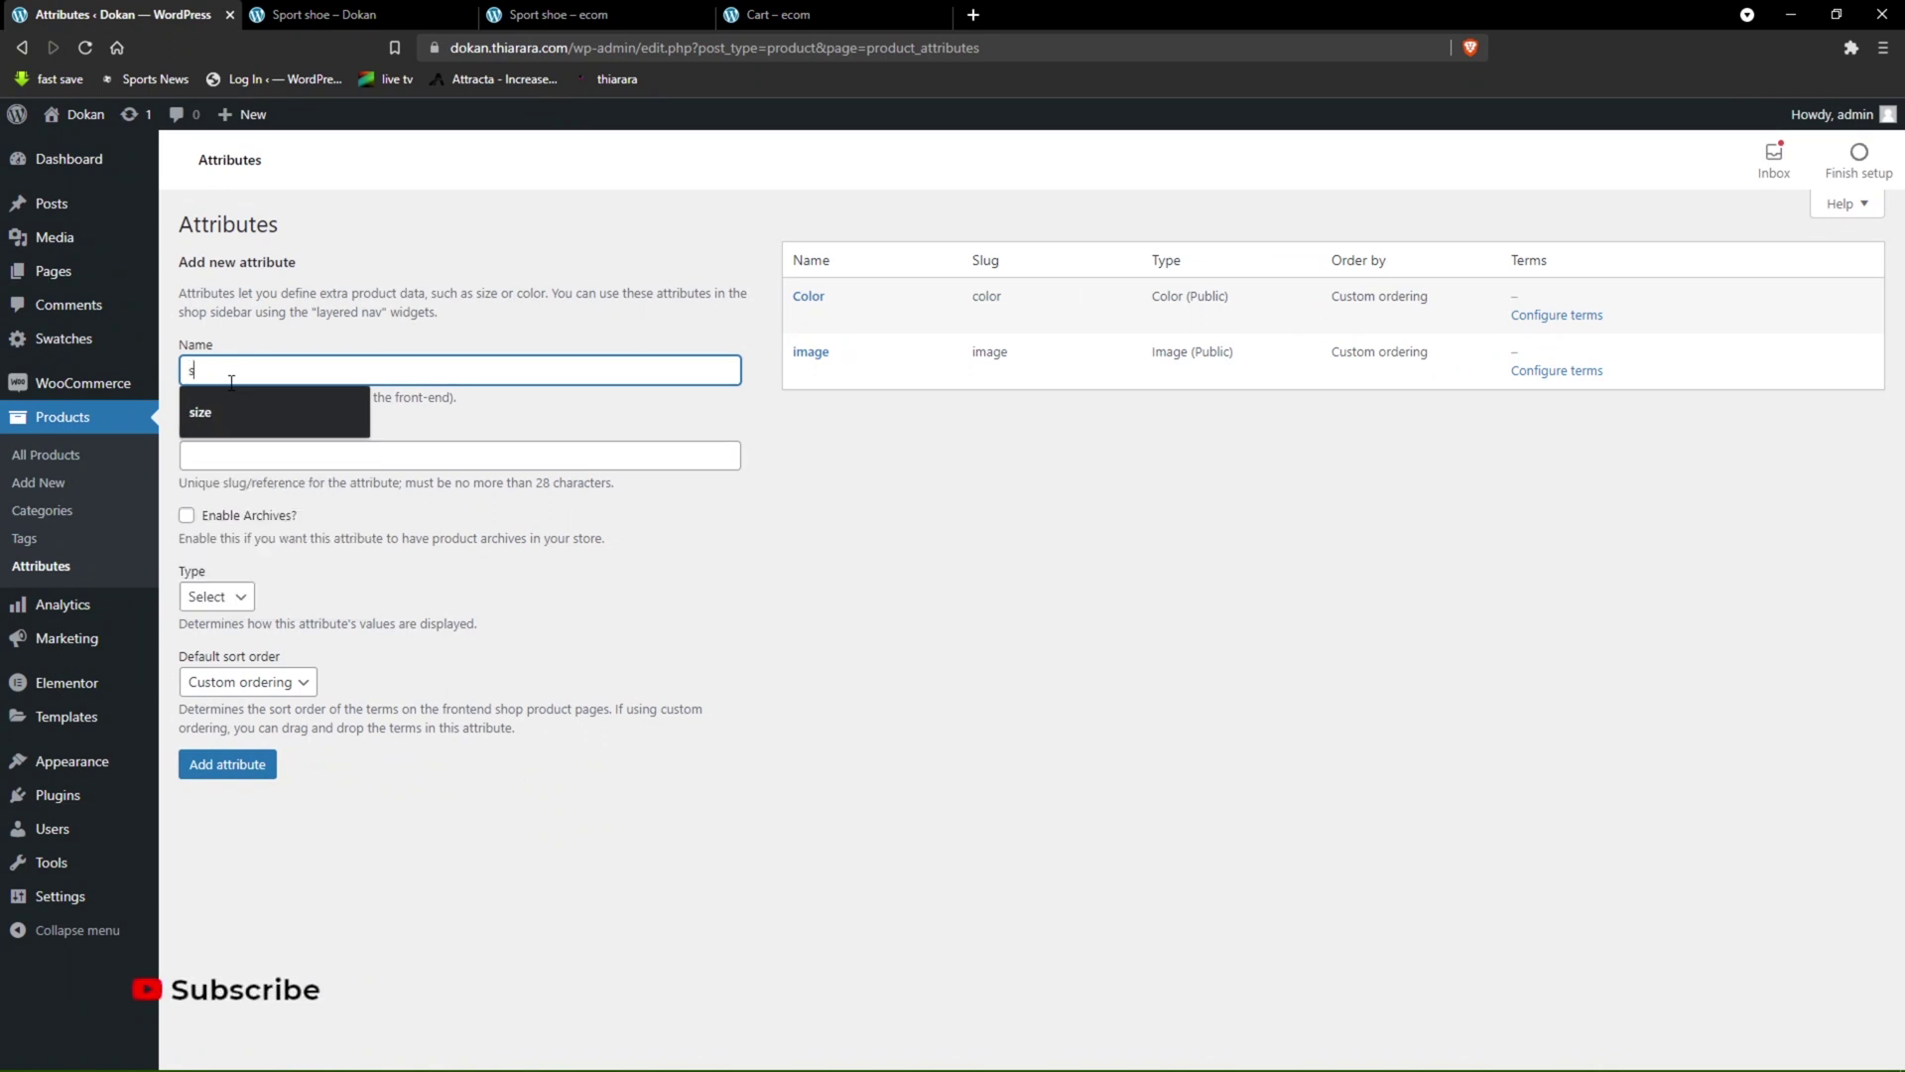
{"action": "type", "text": "ize"}
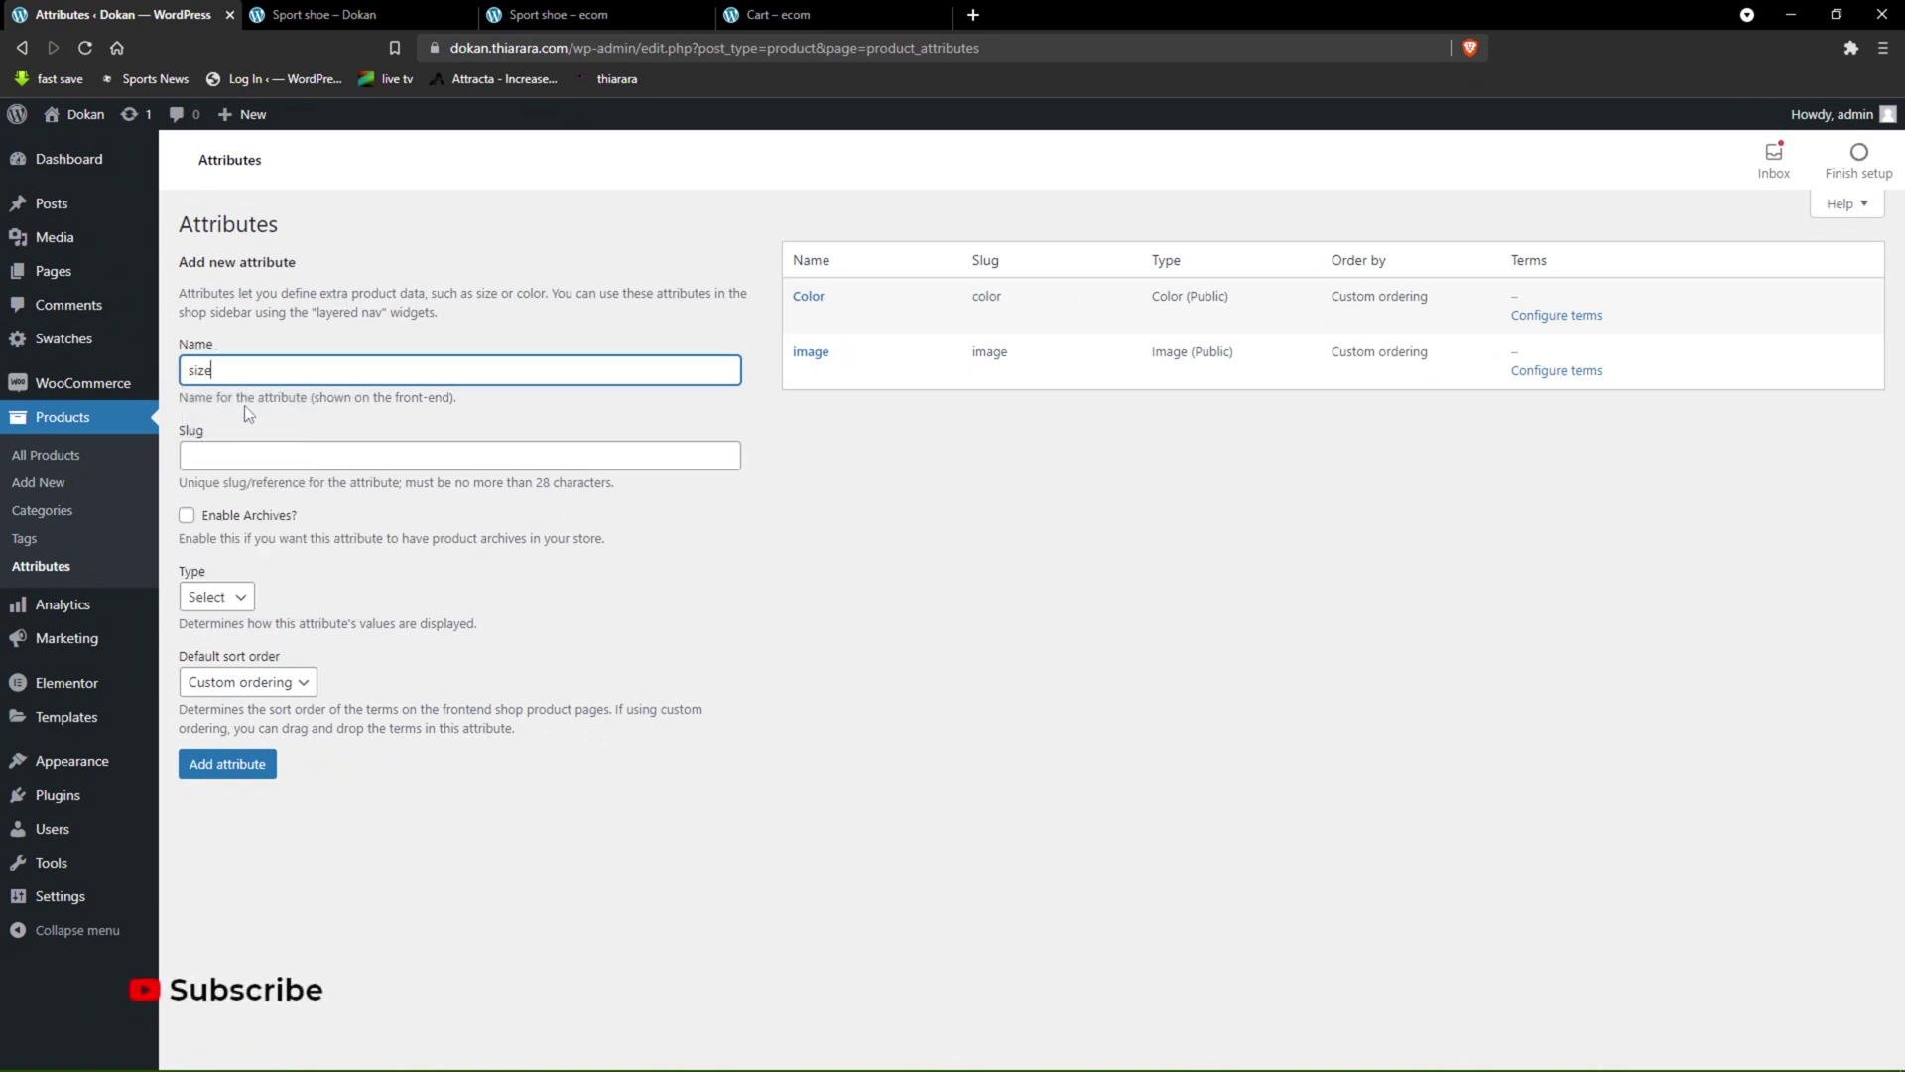
{"action": "left_click_drag", "start_coordinate": [236, 372], "coordinate": [197, 371]}
{"action": "mouse_move", "coordinate": [157, 382]}
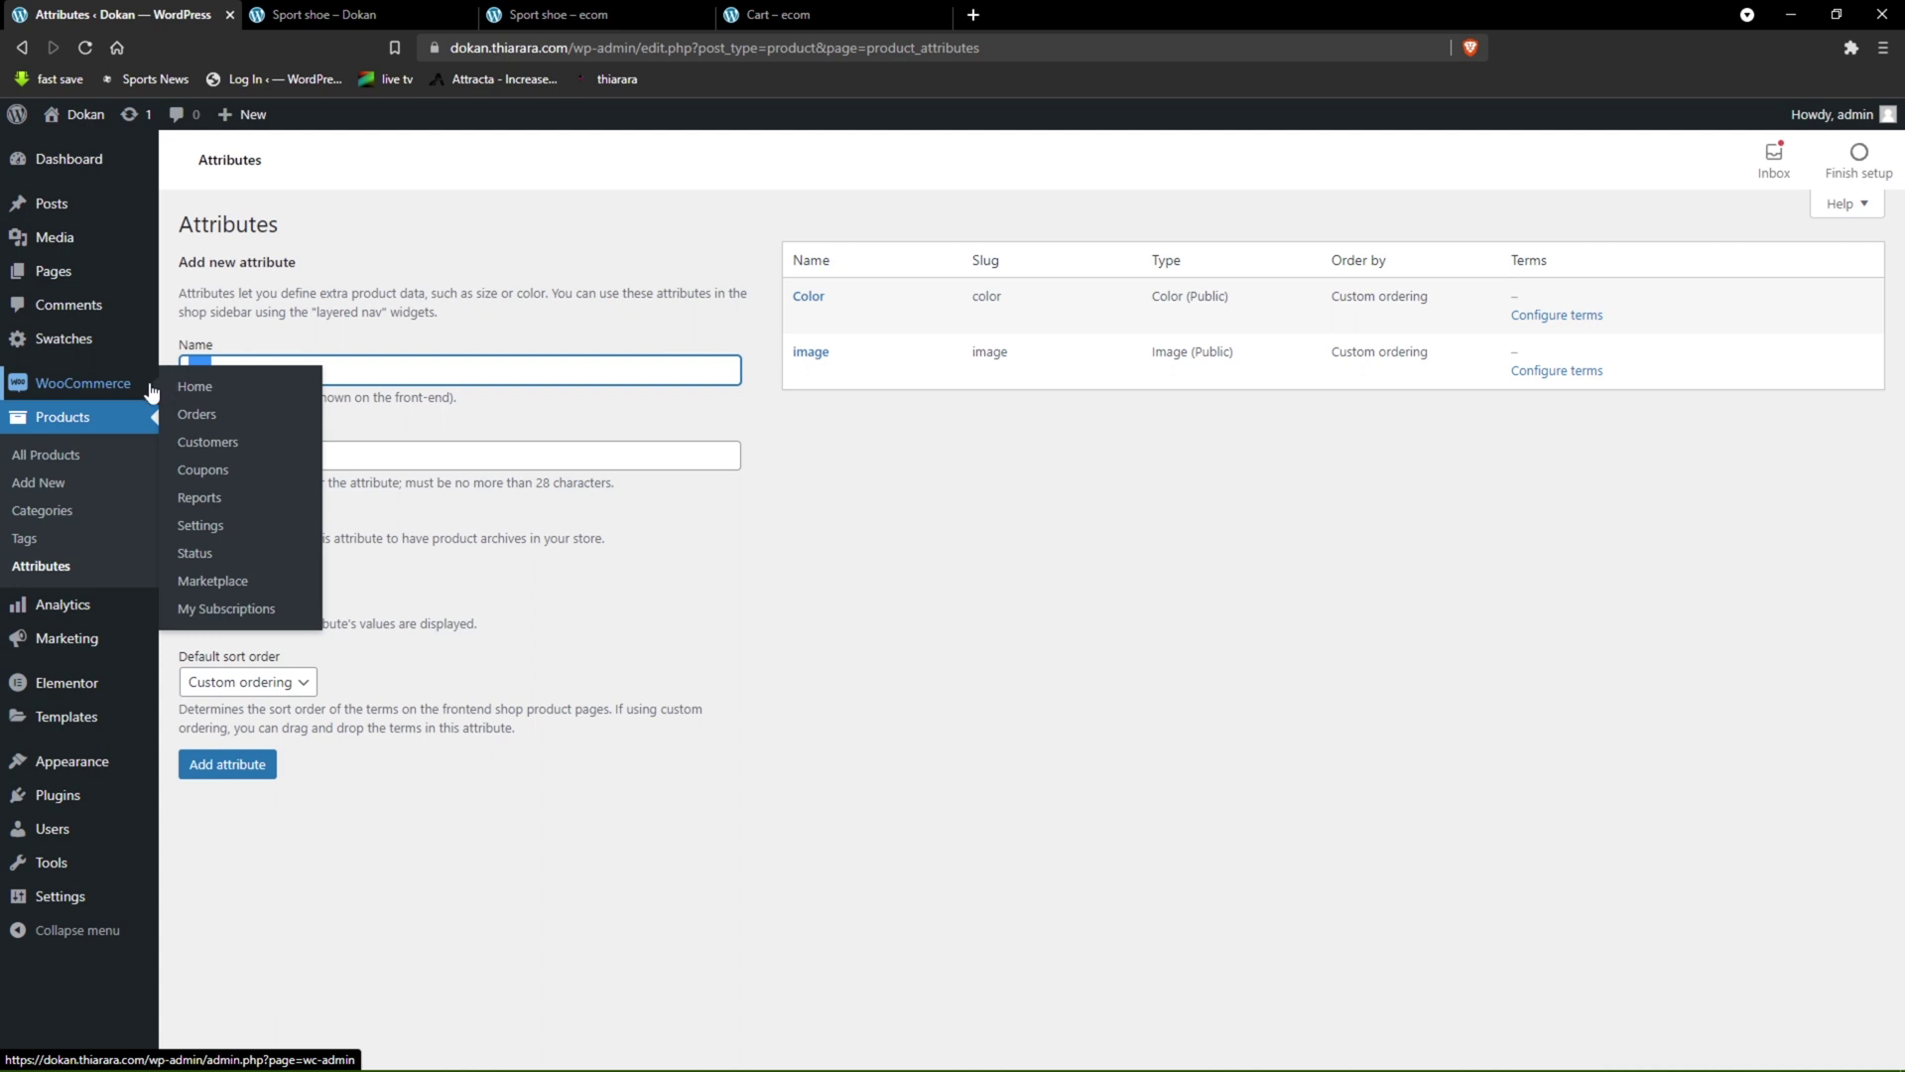
{"action": "left_click", "coordinate": [314, 453]}
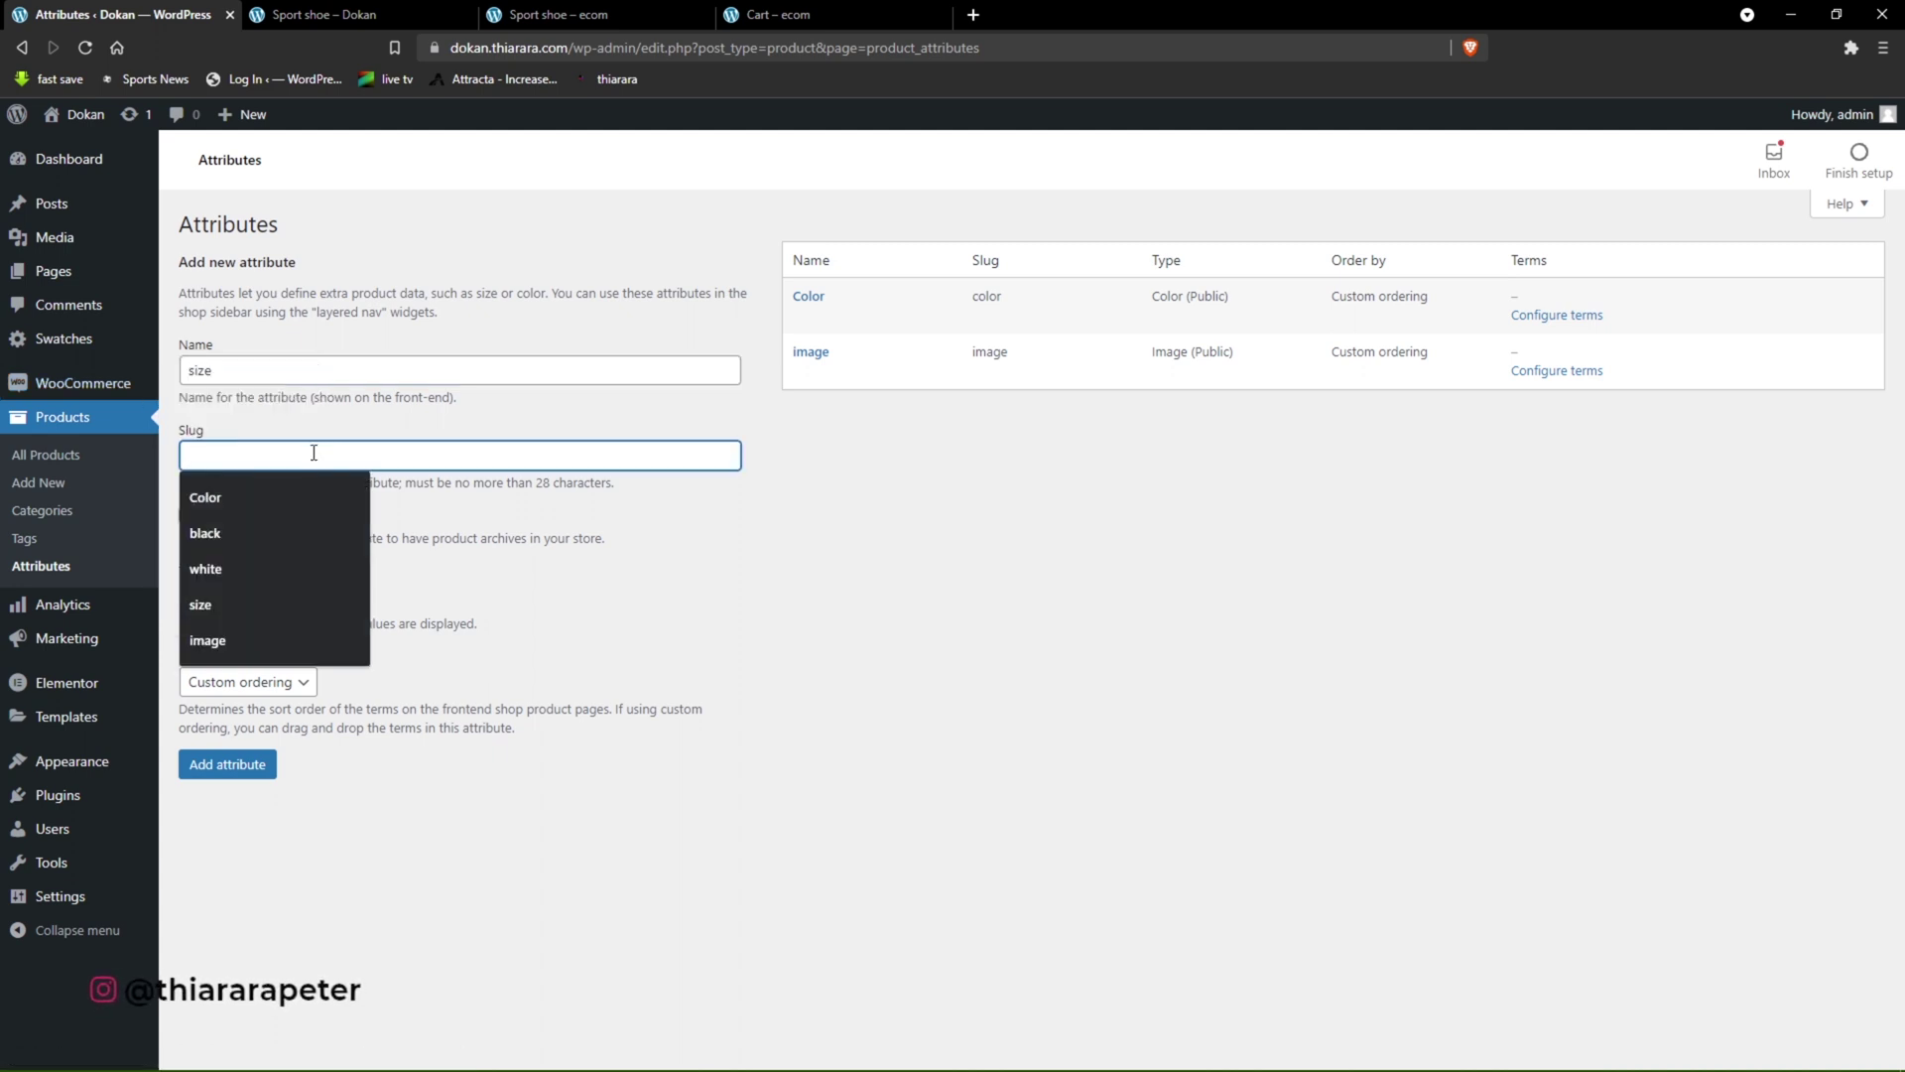
{"action": "type", "text": "size"}
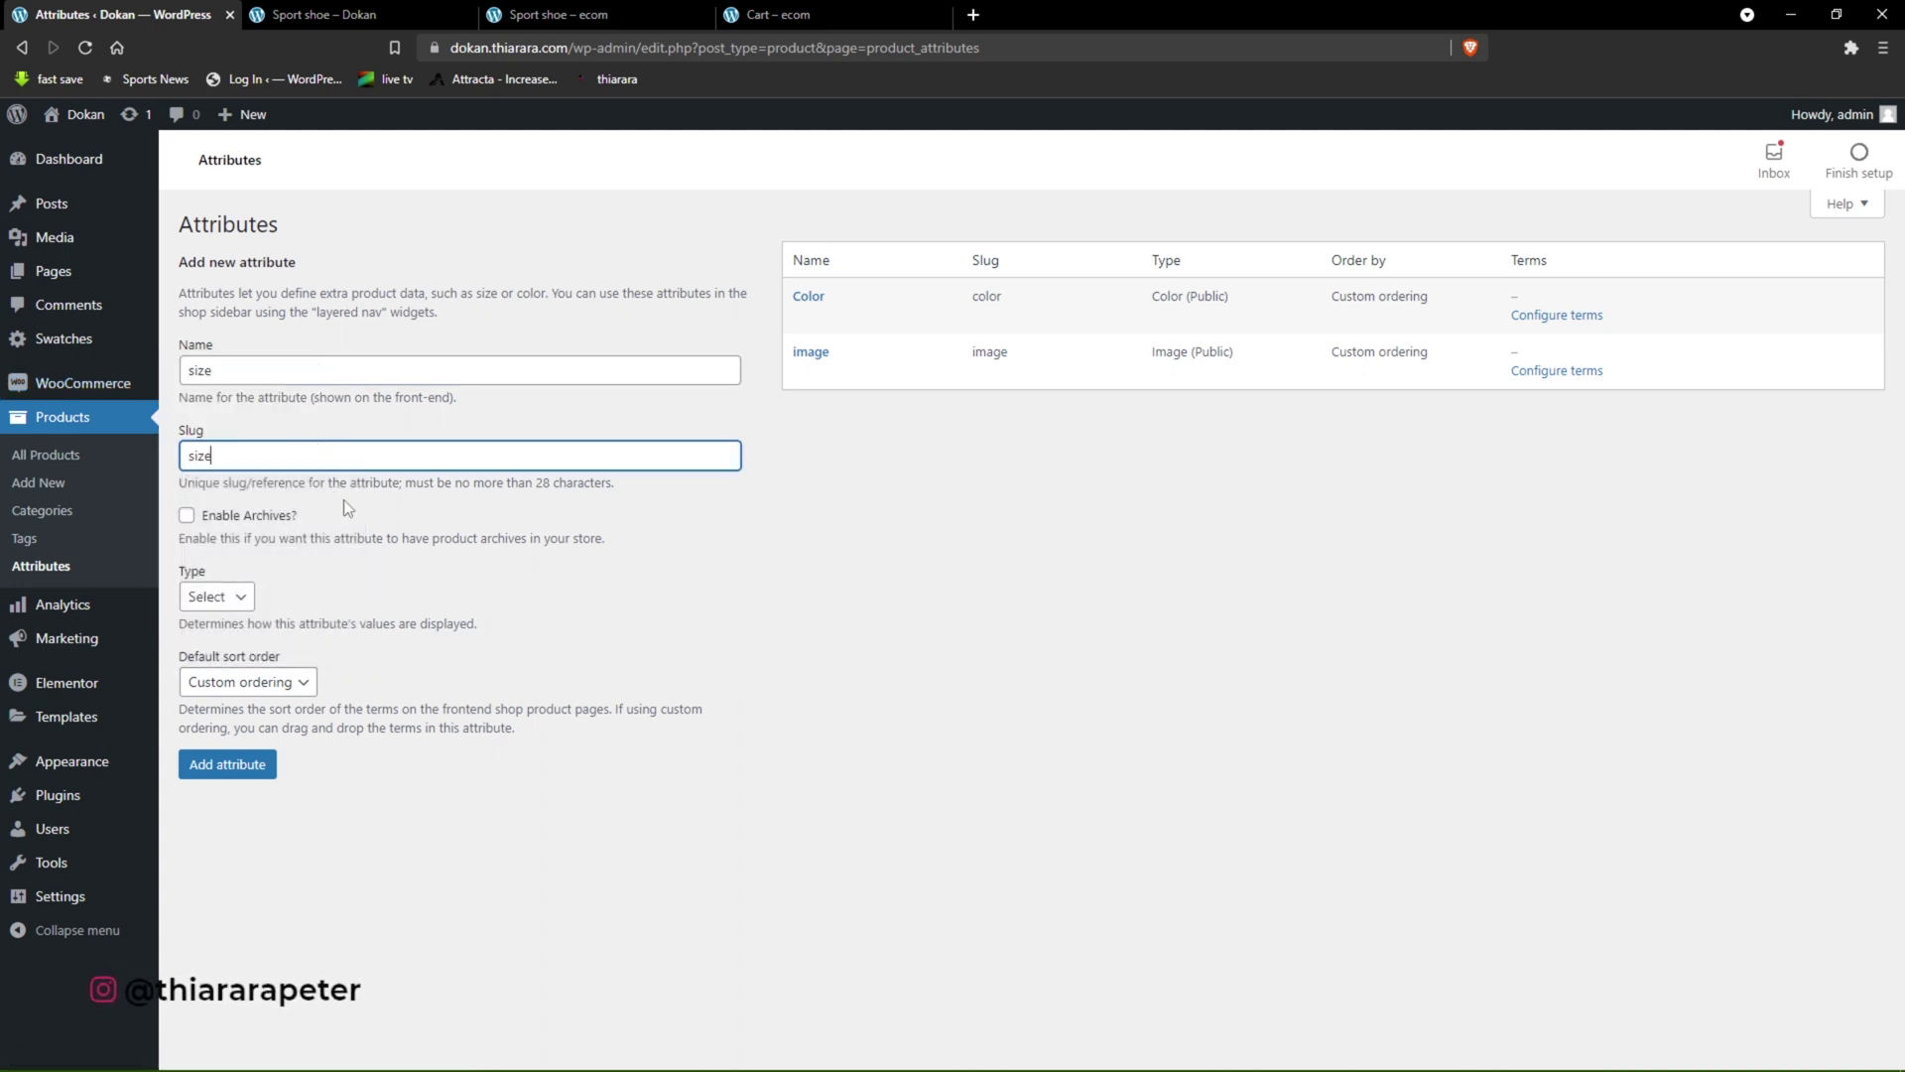
- Enable archives for the size attribute, set its type to Button with custom ordering as the default sort order, and add it
{"action": "left_click", "coordinate": [186, 516]}
{"action": "left_click", "coordinate": [212, 597]}
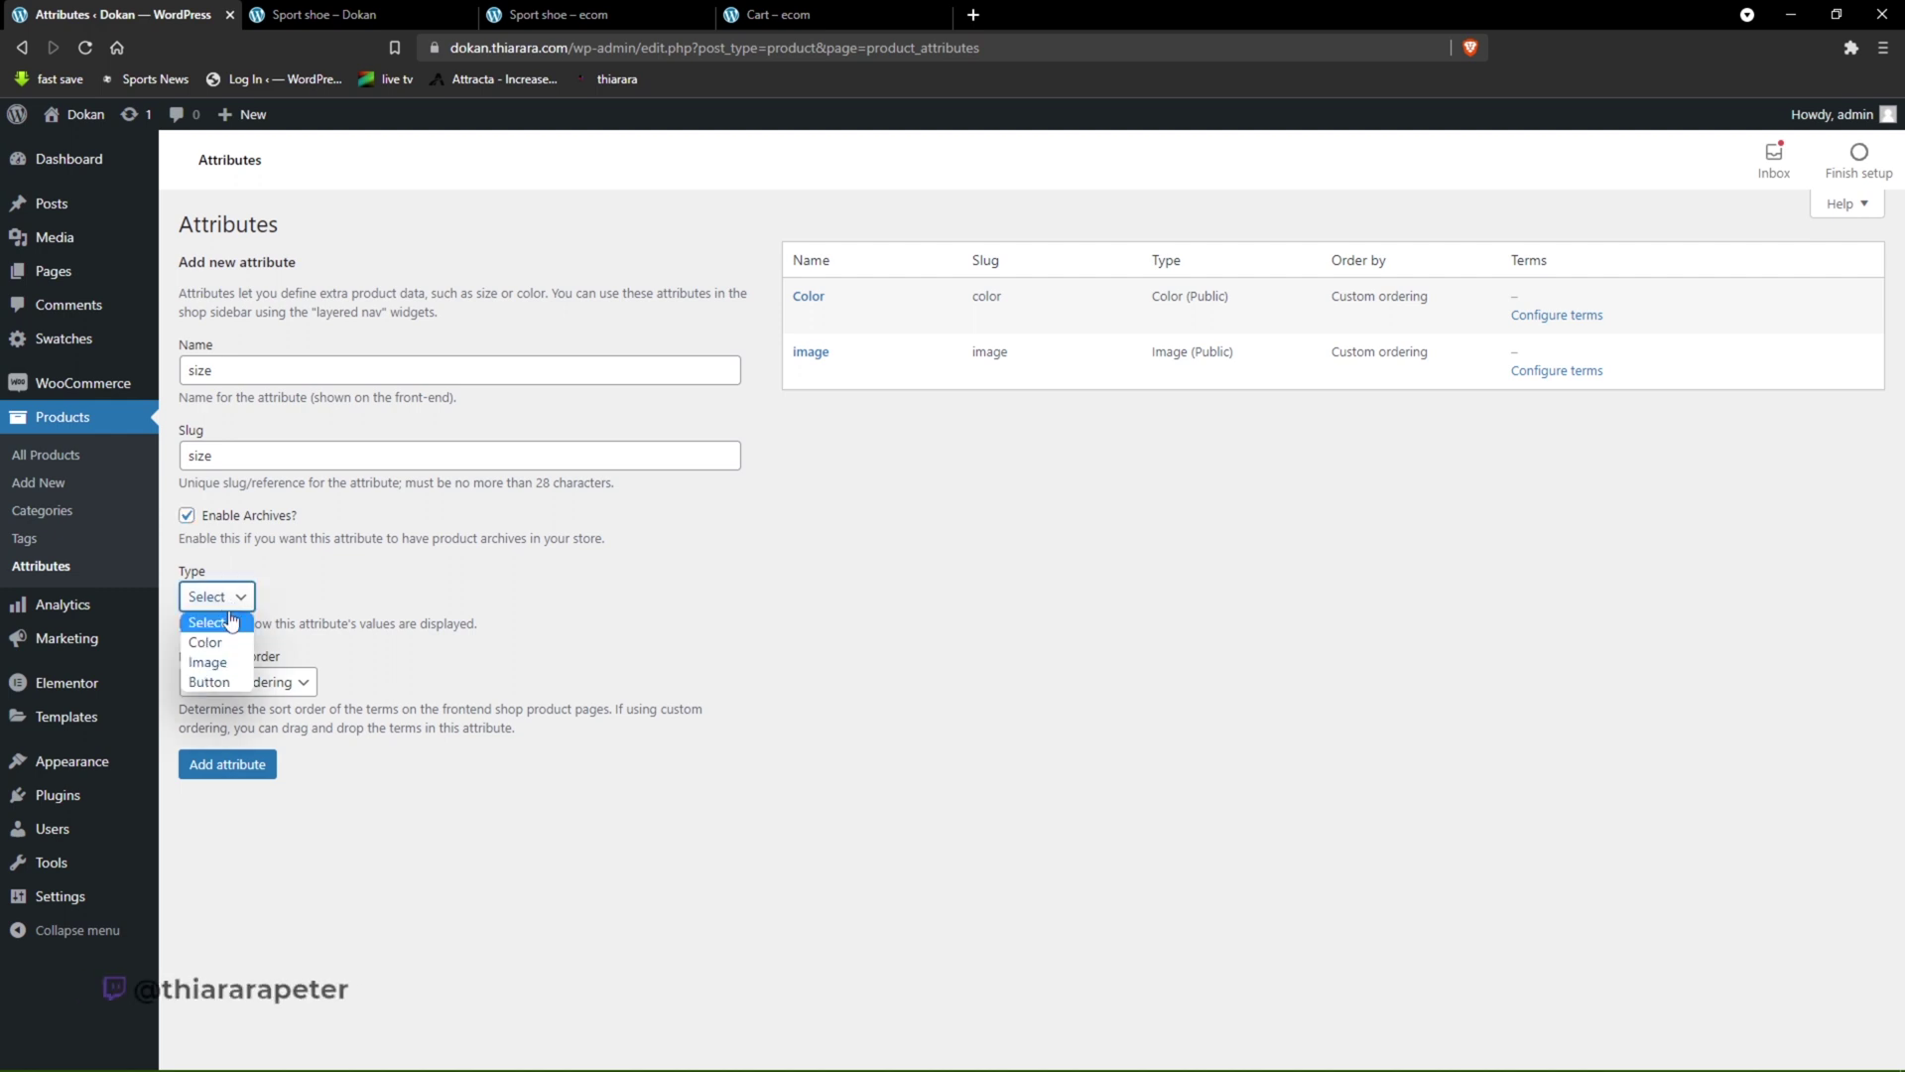
{"action": "left_click", "coordinate": [224, 683]}
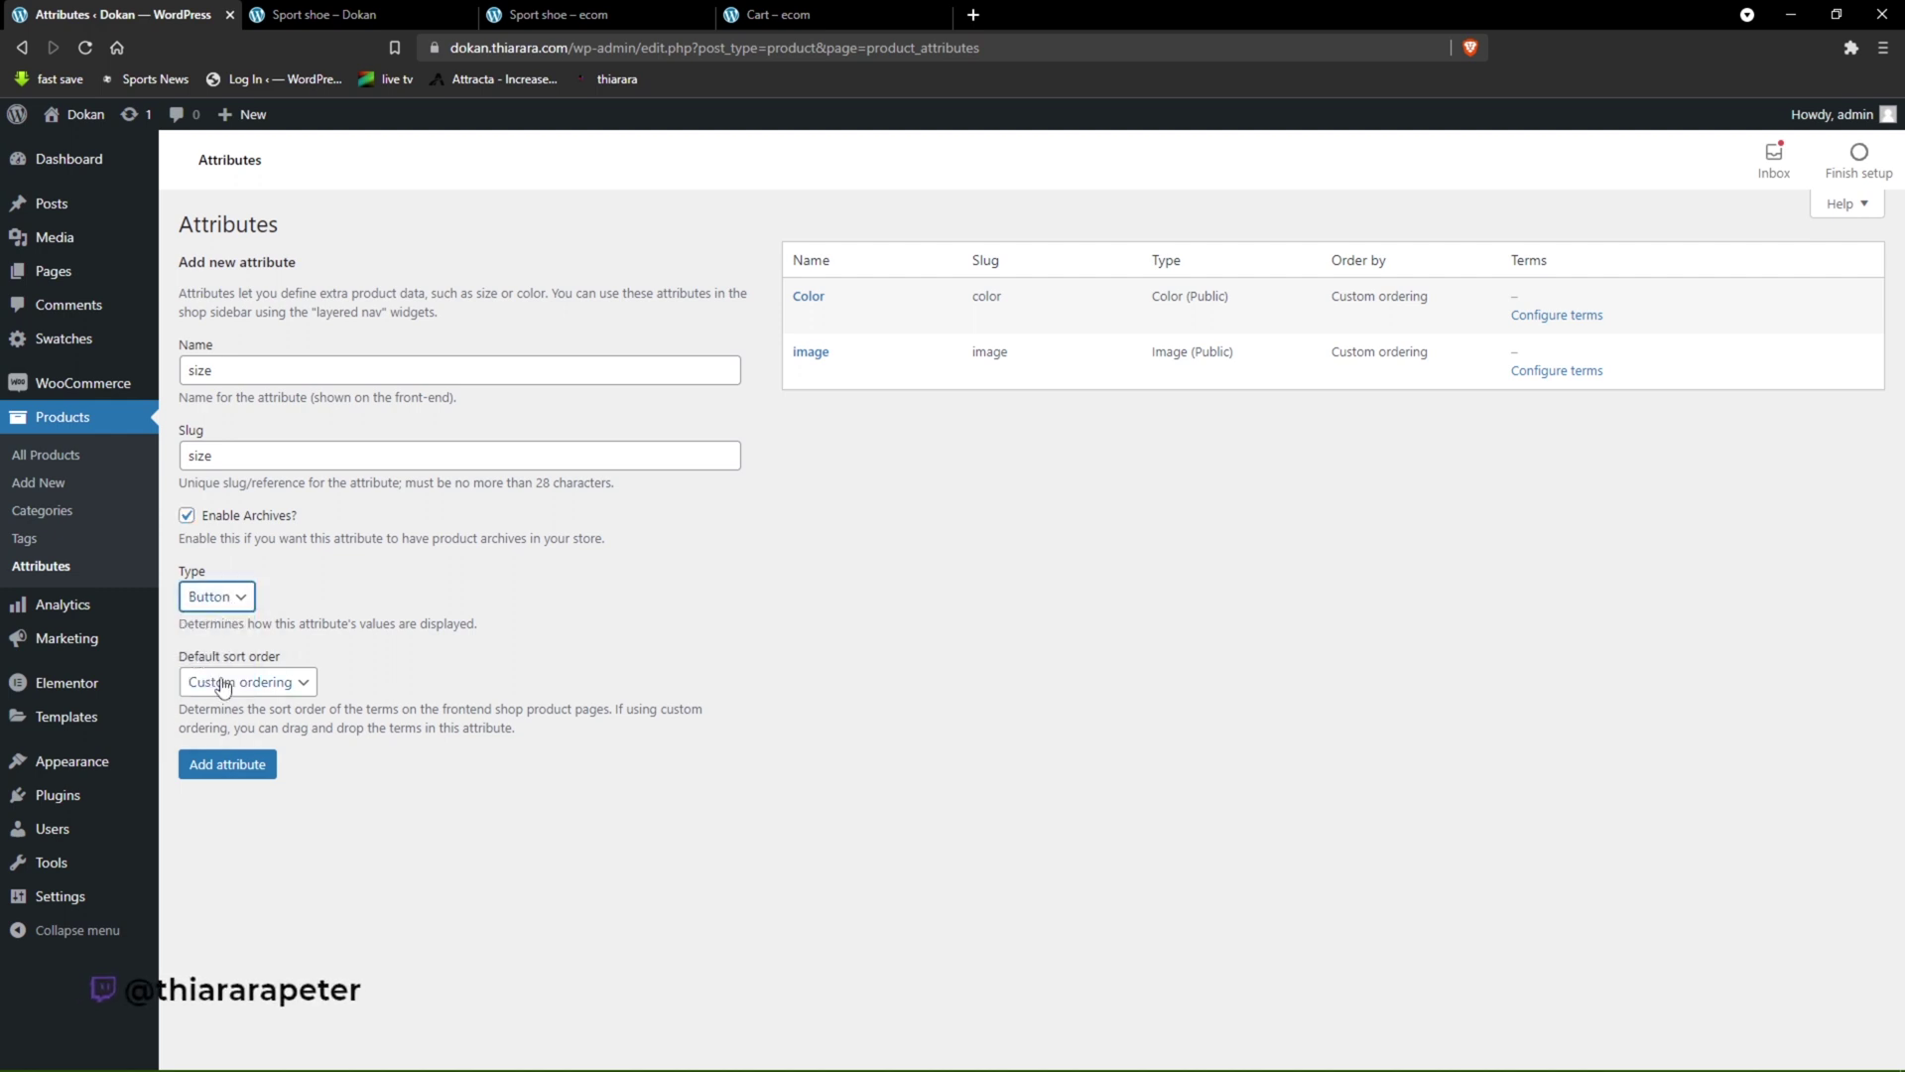
{"action": "left_click", "coordinate": [230, 598]}
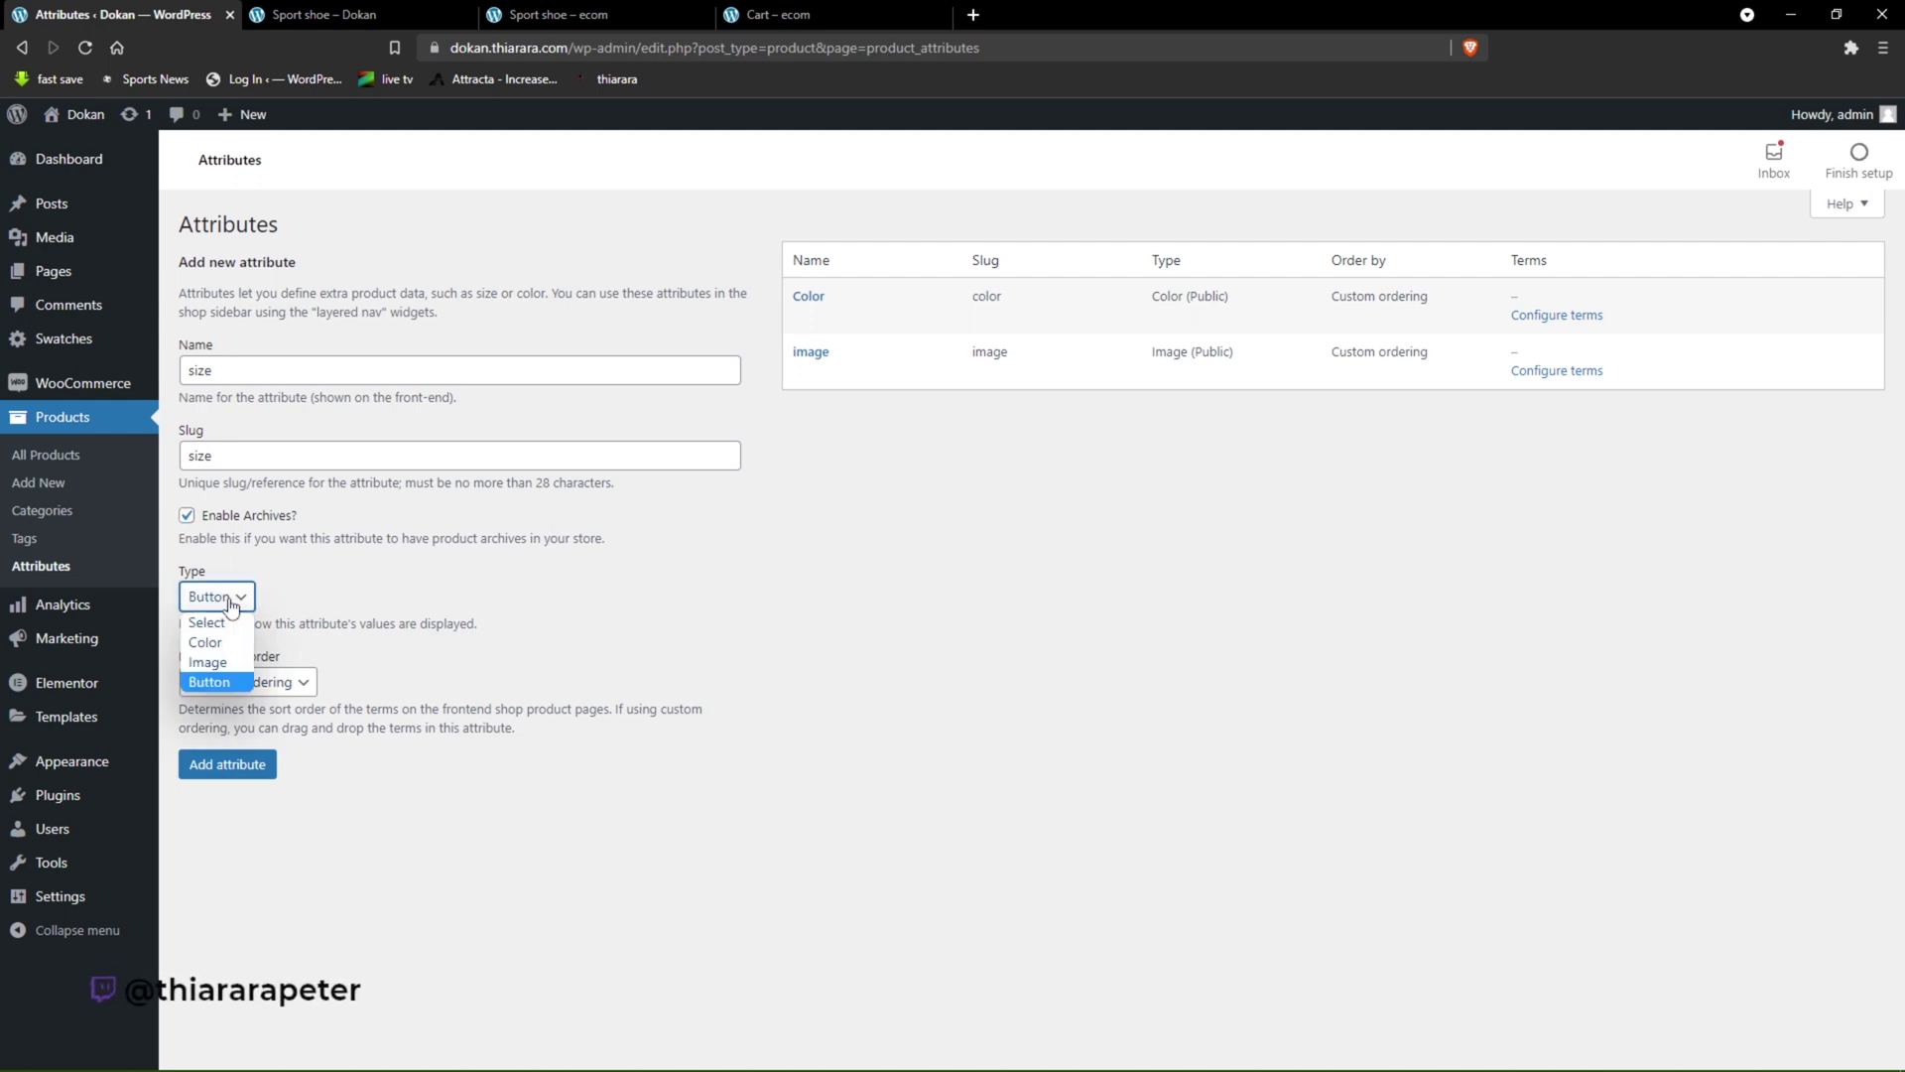
{"action": "left_click", "coordinate": [210, 682]}
{"action": "left_click", "coordinate": [240, 684]}
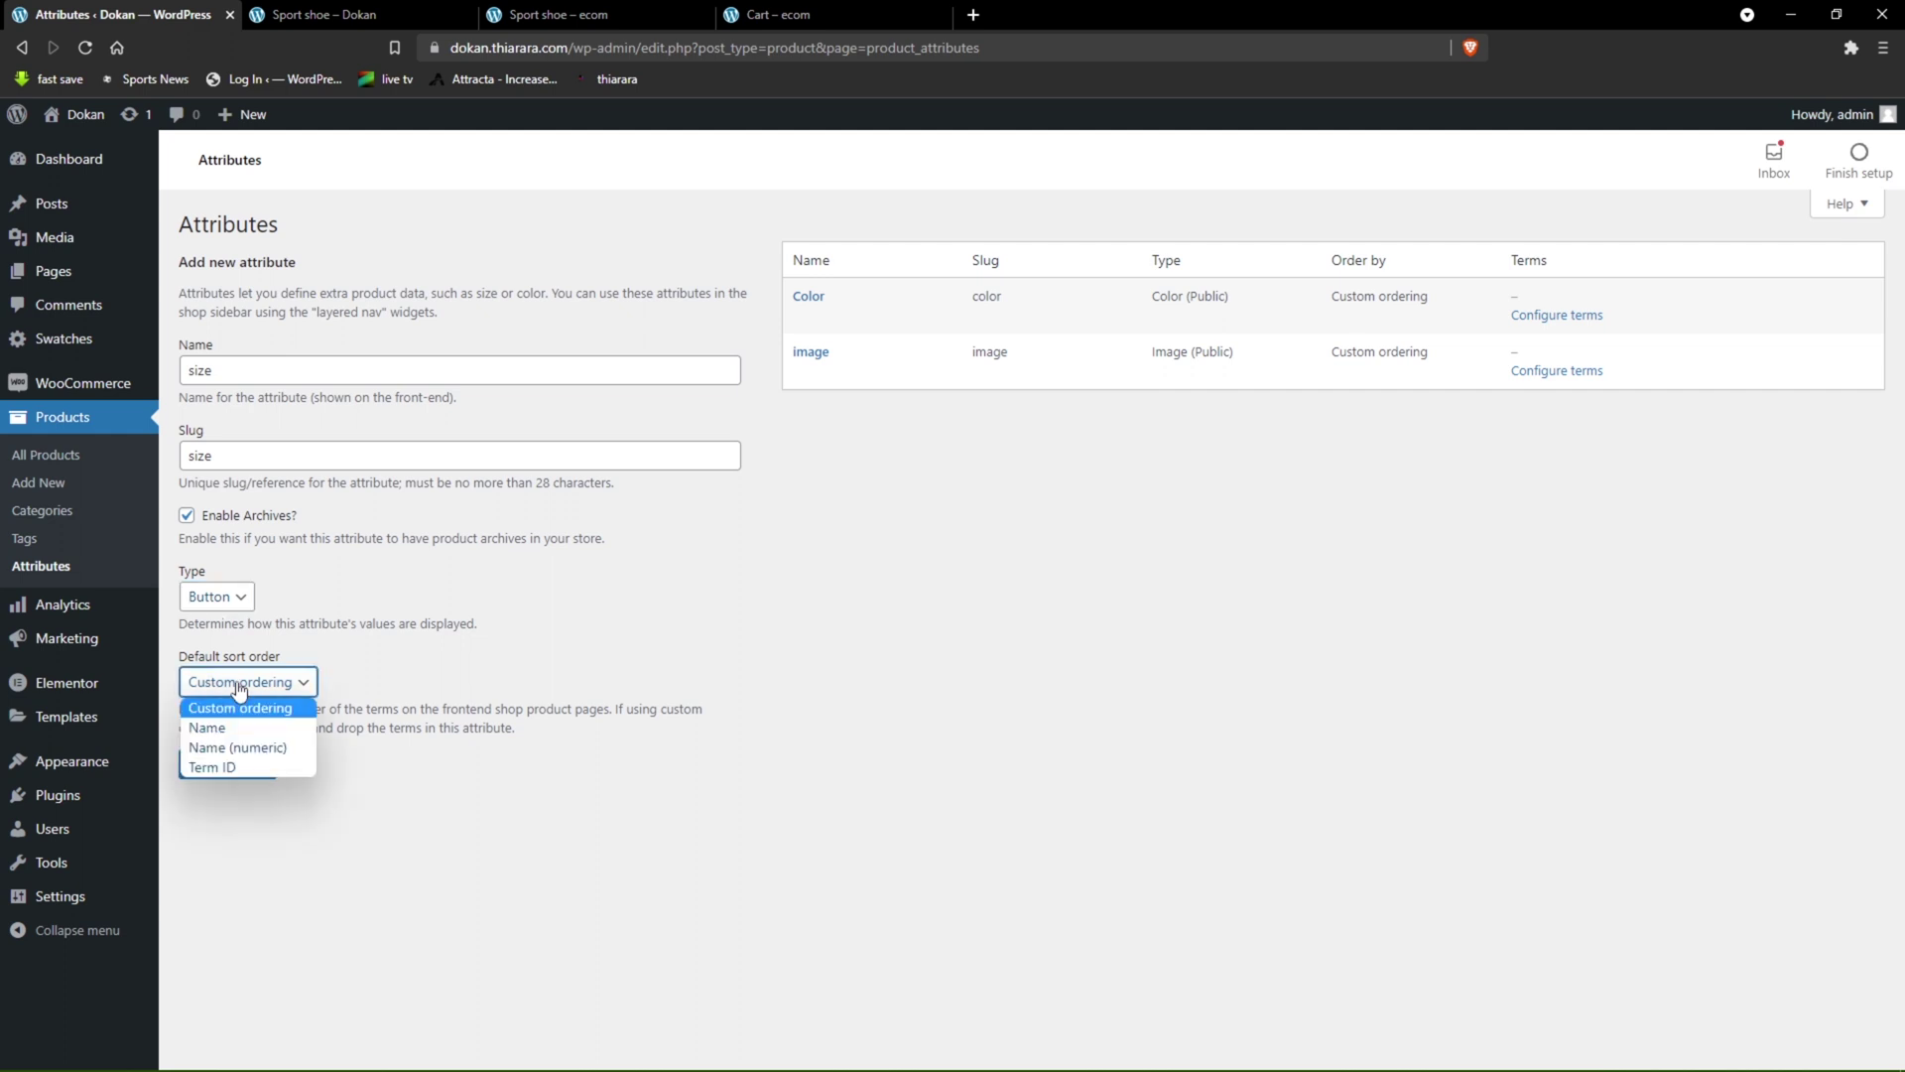
{"action": "left_click", "coordinate": [239, 689]}
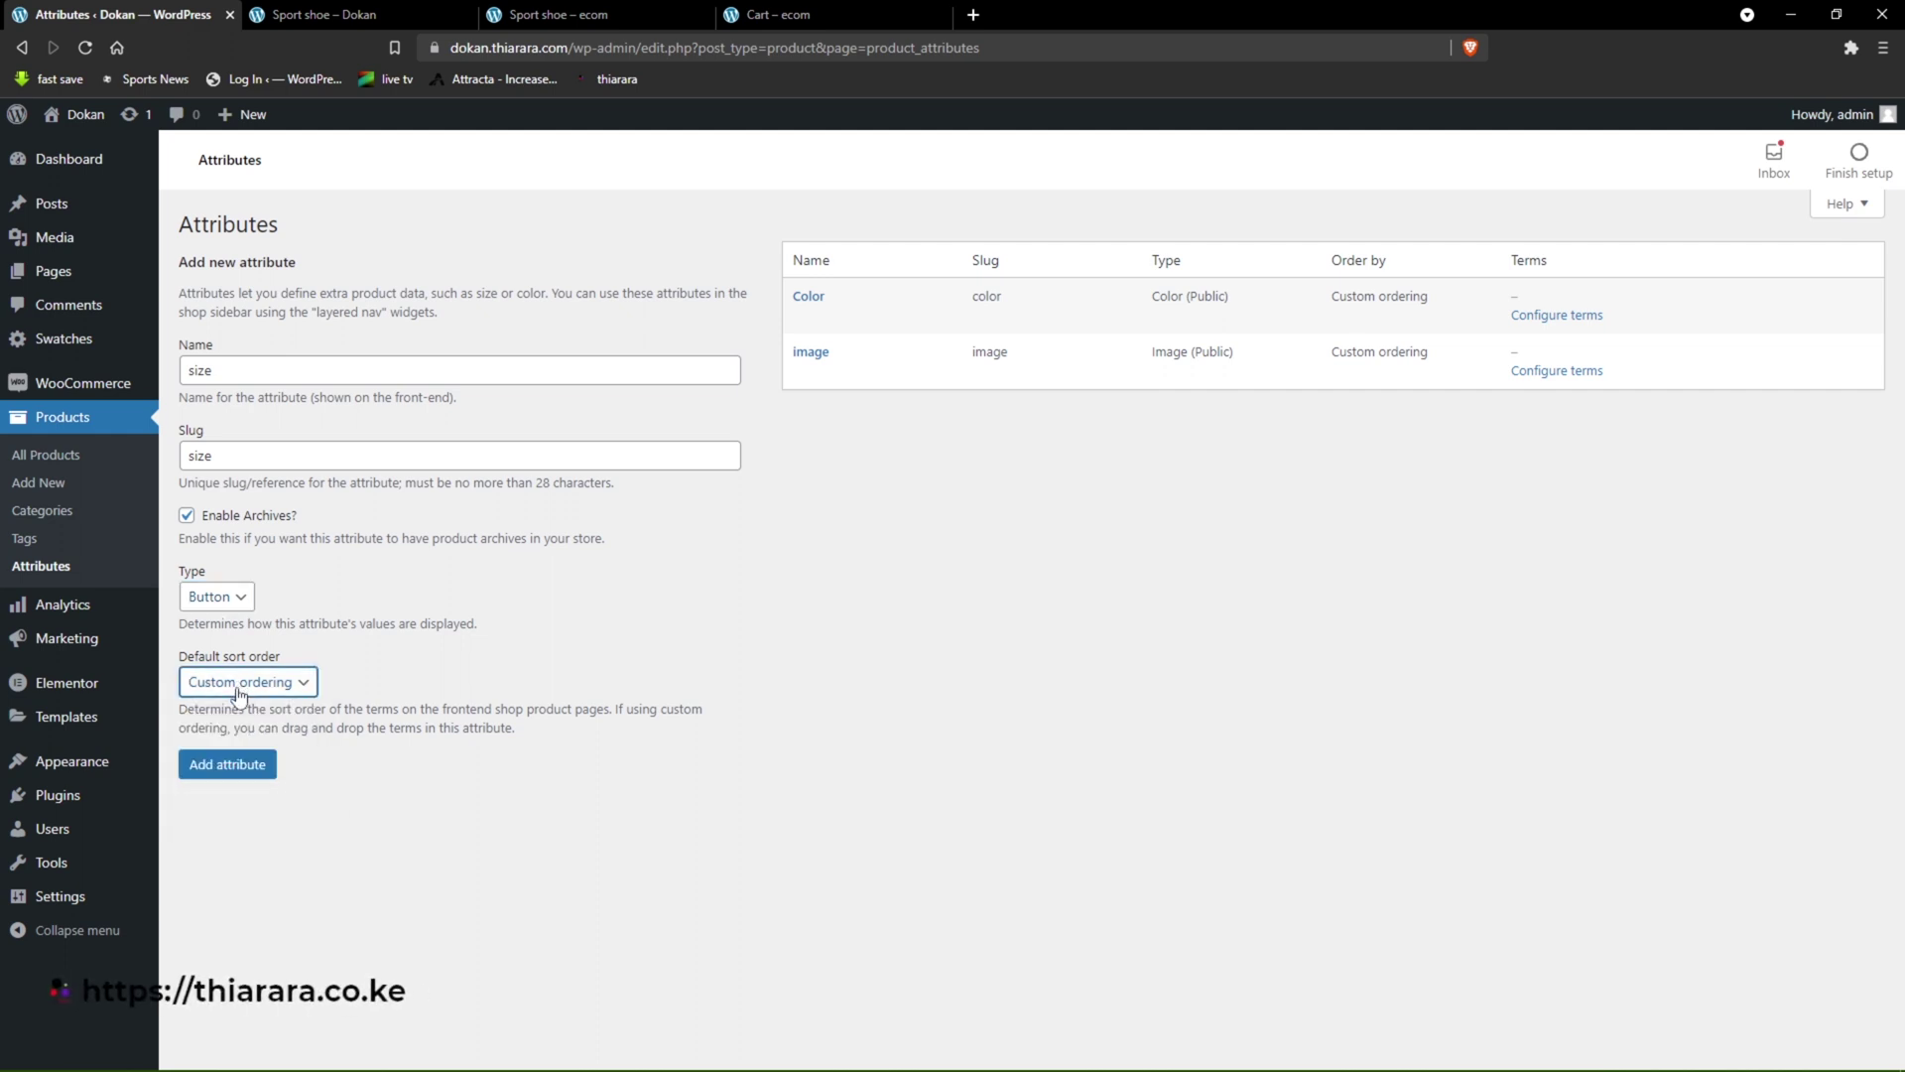
{"action": "left_click", "coordinate": [210, 763]}
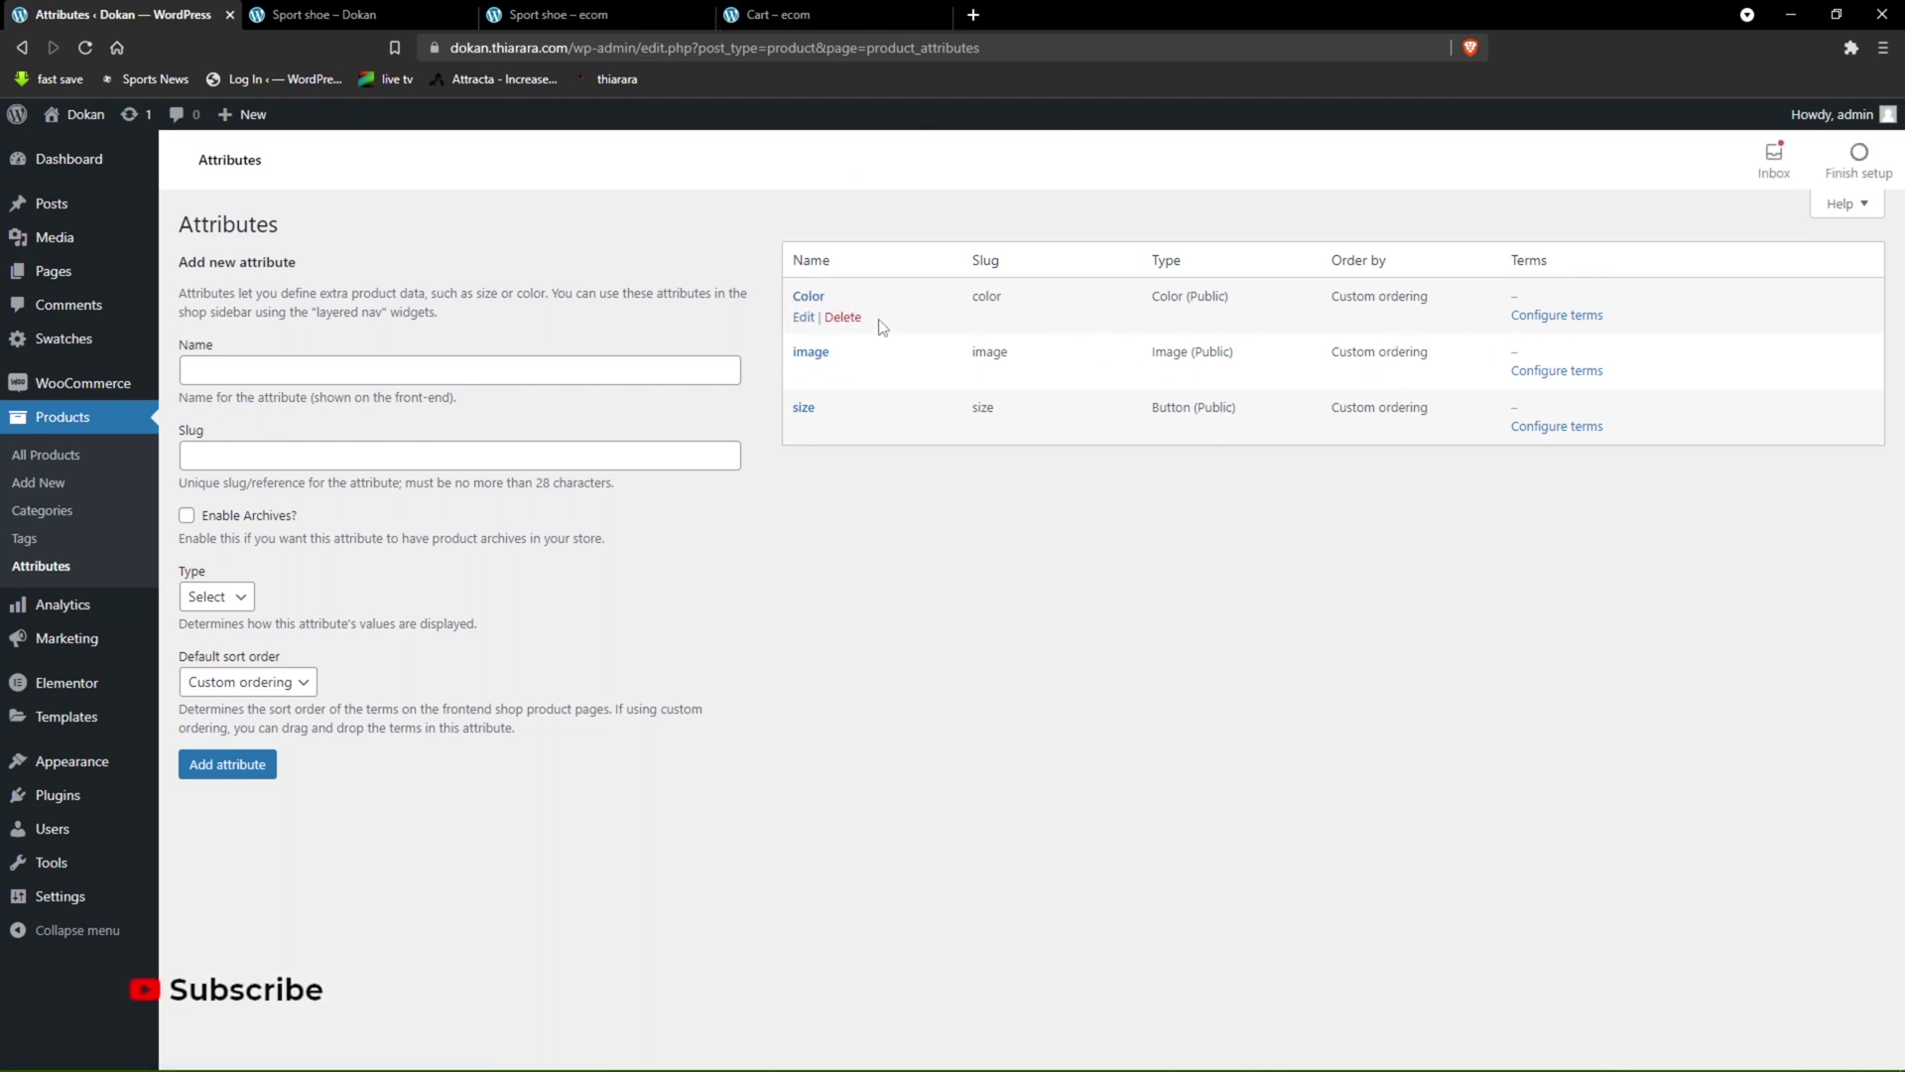
- Open the Color attribute's terms for configuration and check the color swatches on the ecom Sport Shoe page for reference
{"action": "left_click_drag", "start_coordinate": [843, 349], "coordinate": [793, 408]}
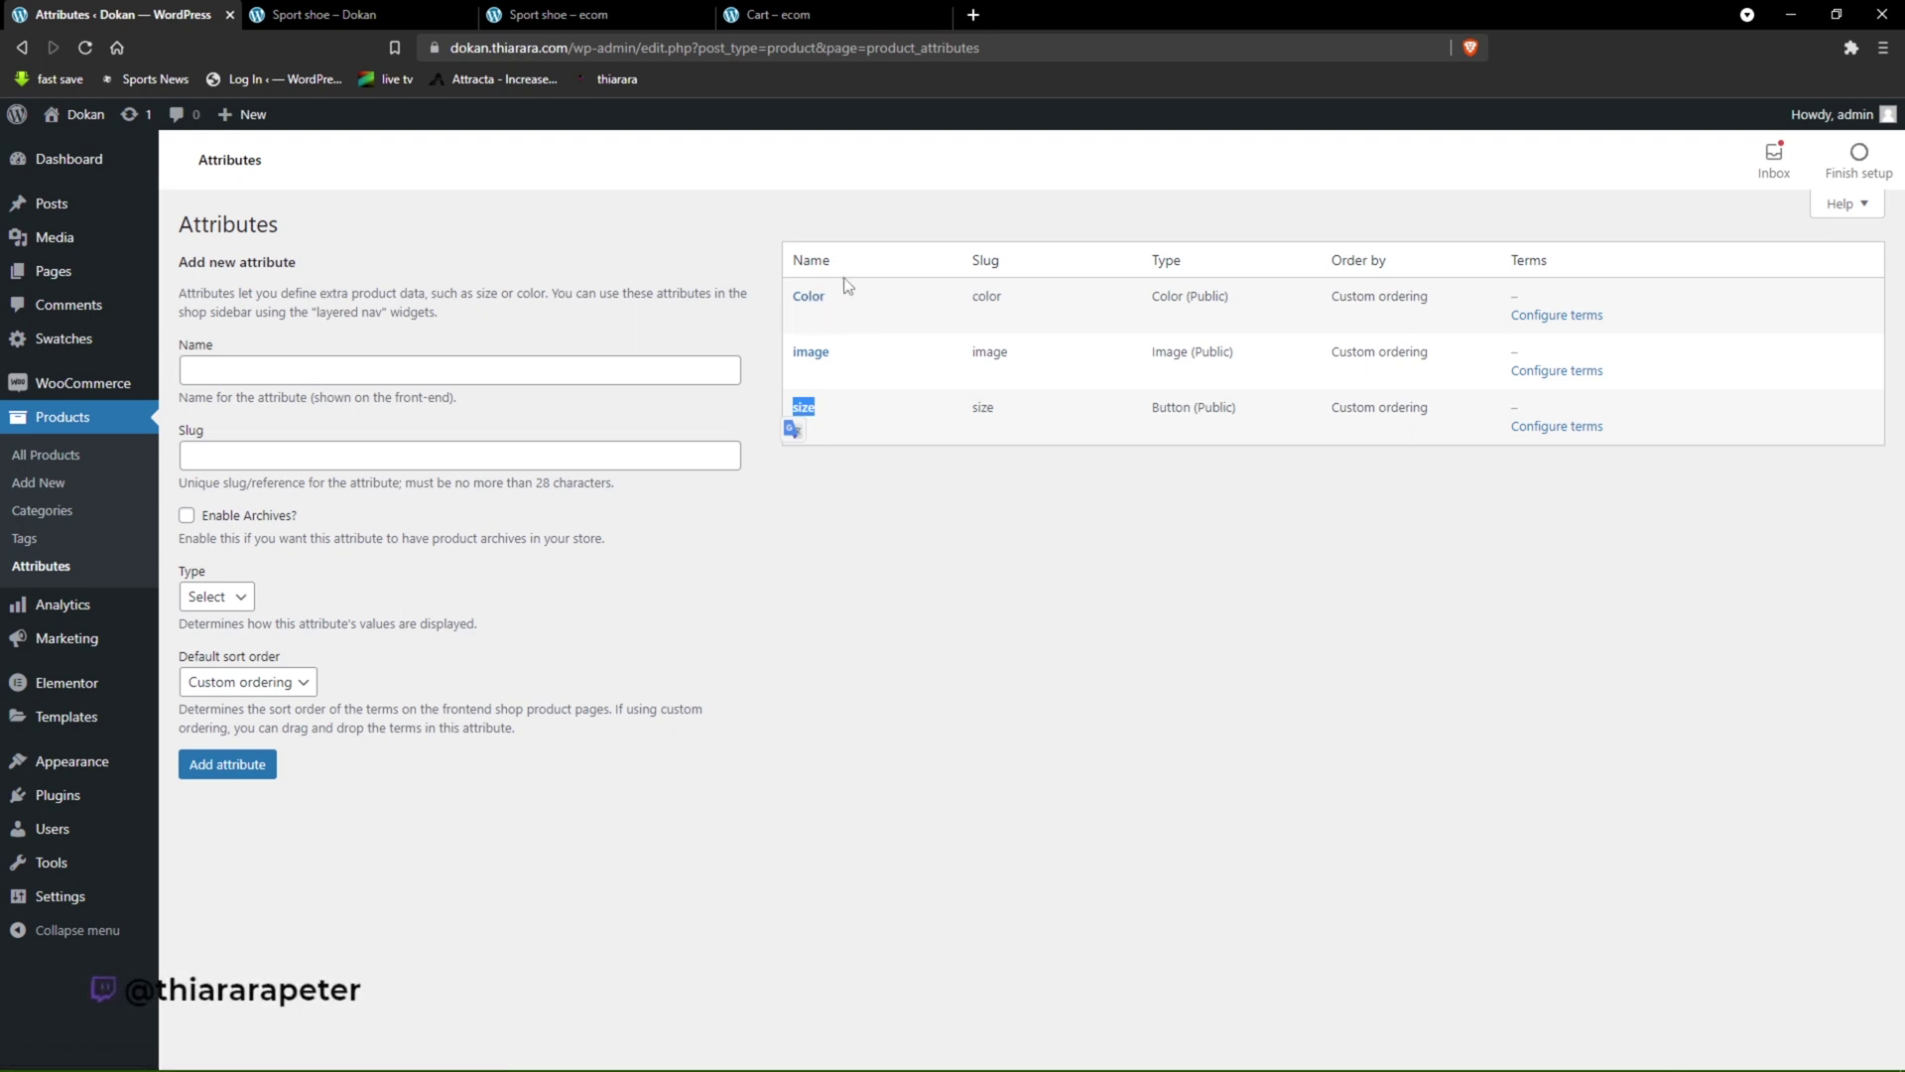
{"action": "left_click", "coordinate": [1559, 318]}
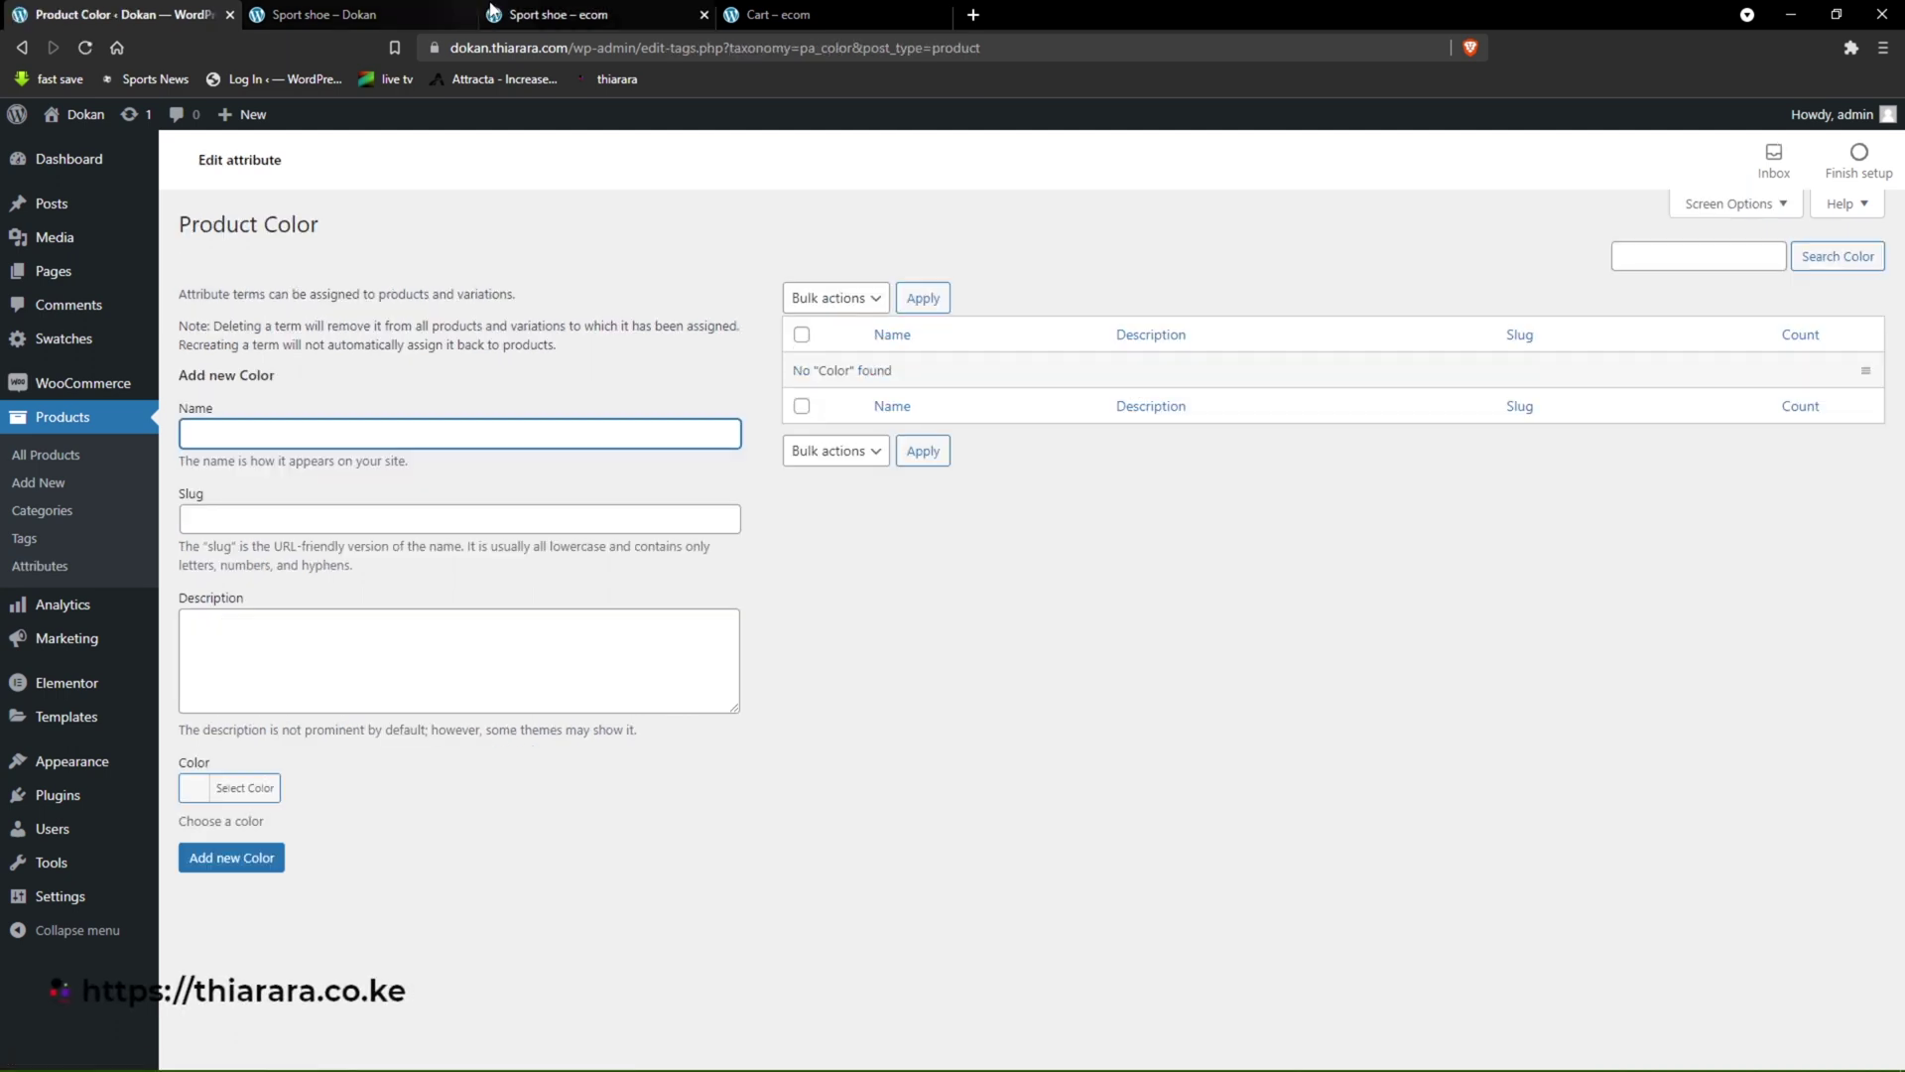
{"action": "left_click", "coordinate": [493, 12]}
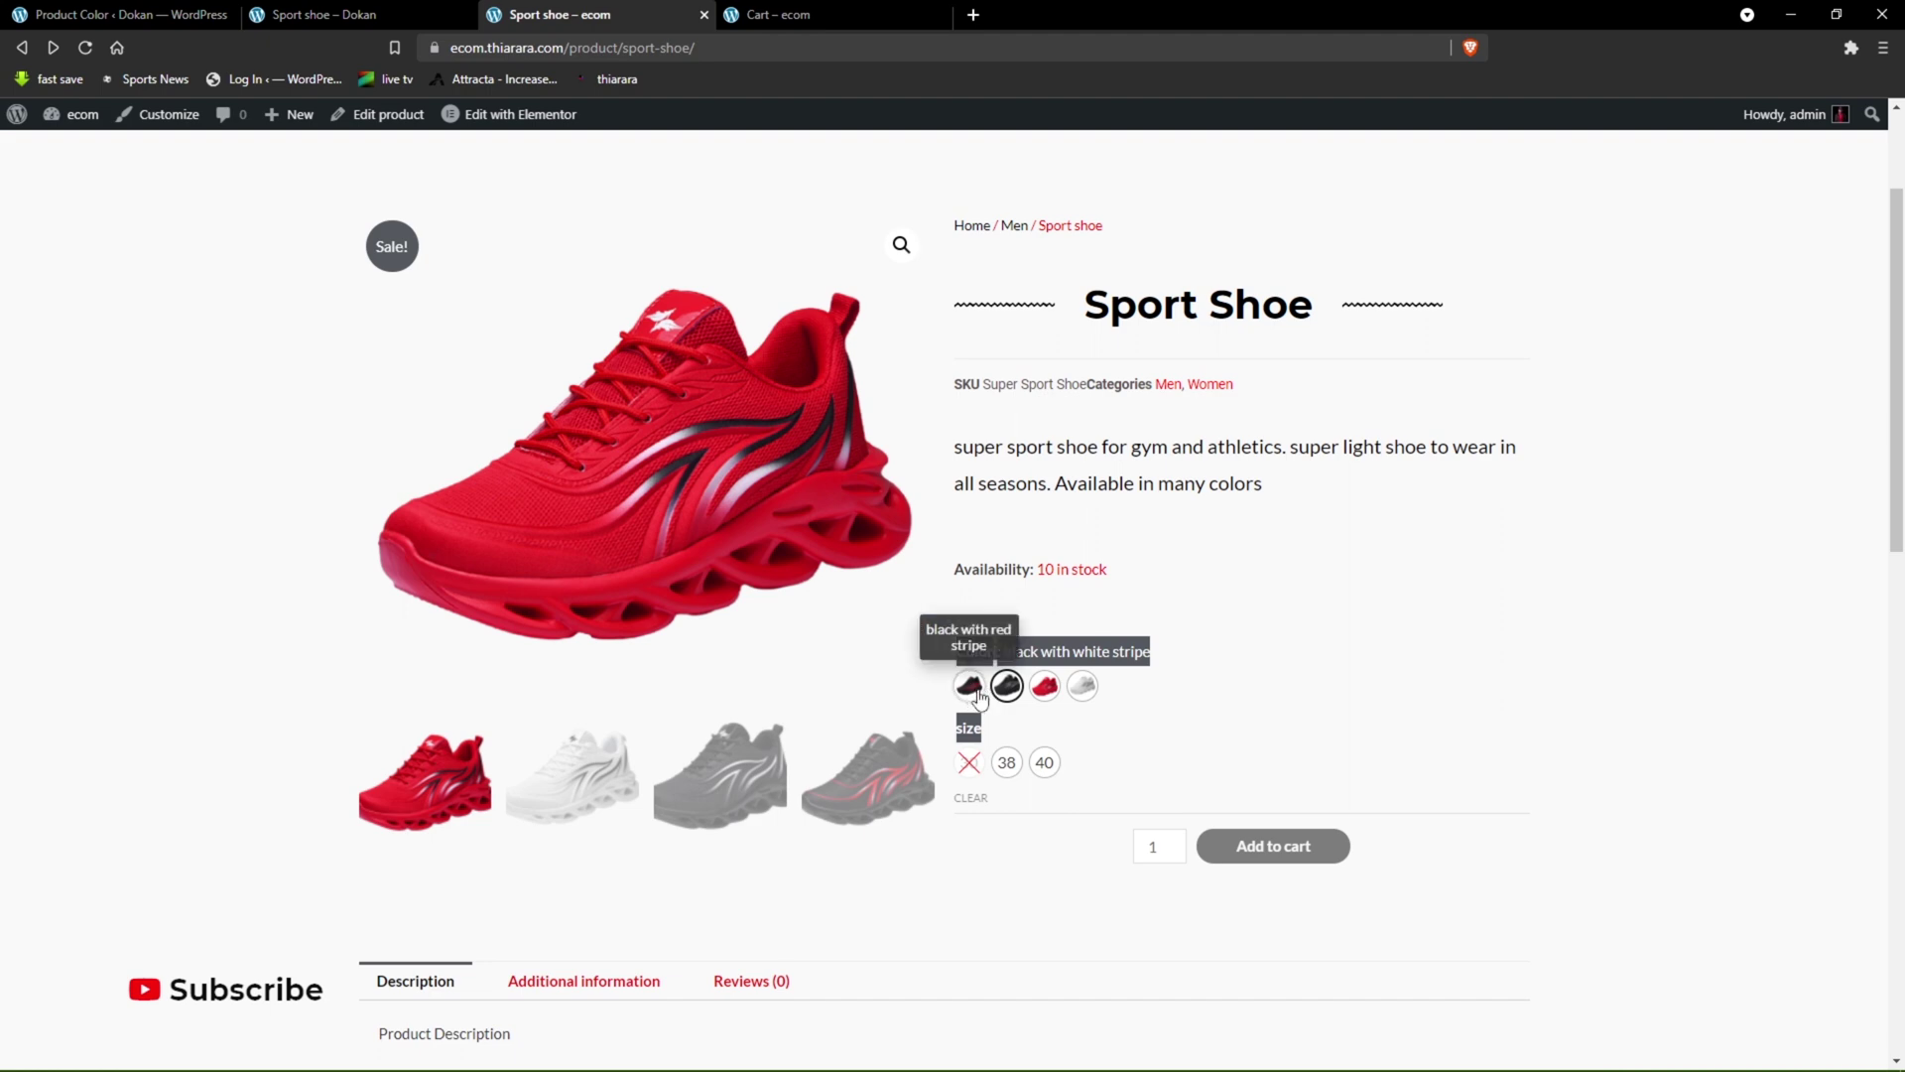
{"action": "left_click", "coordinate": [143, 16]}
- Enter black as both the name and the slug of a new Color term
{"action": "left_click", "coordinate": [303, 437]}
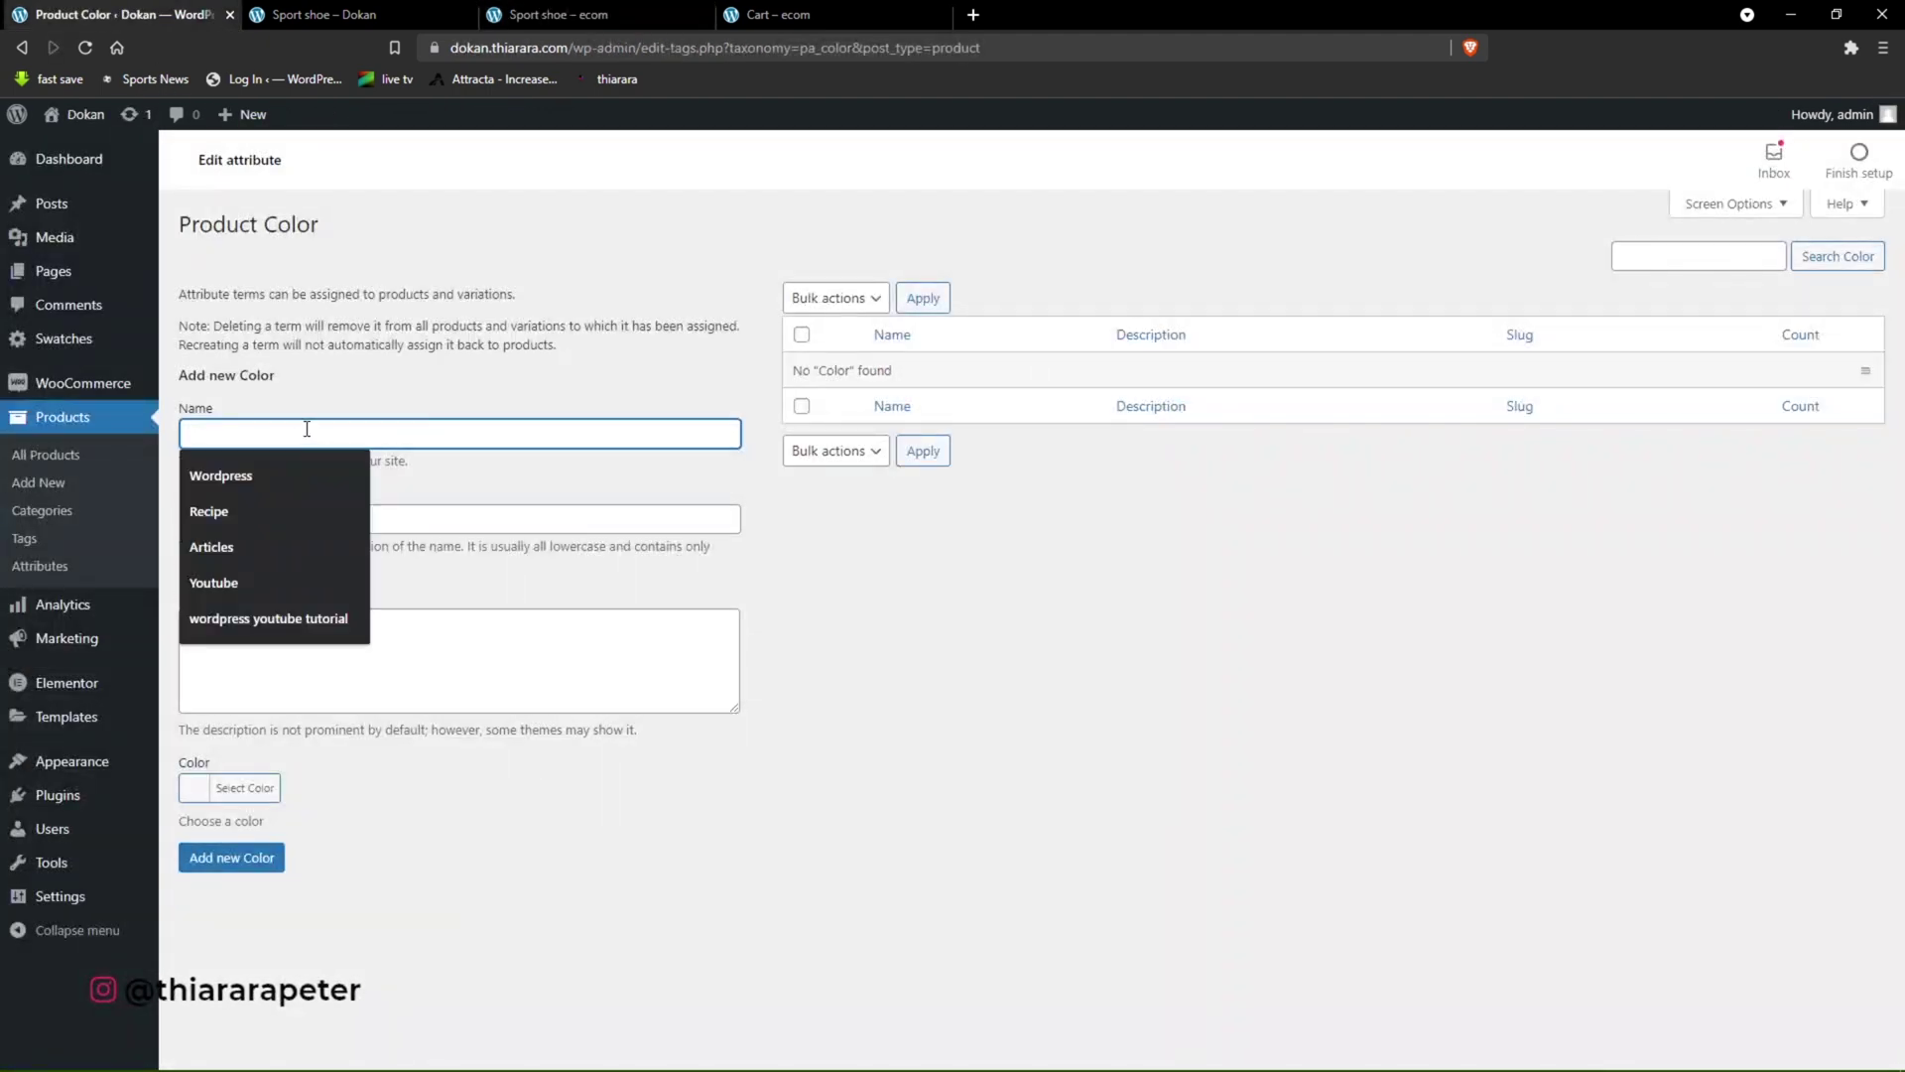
{"action": "type", "text": "black"}
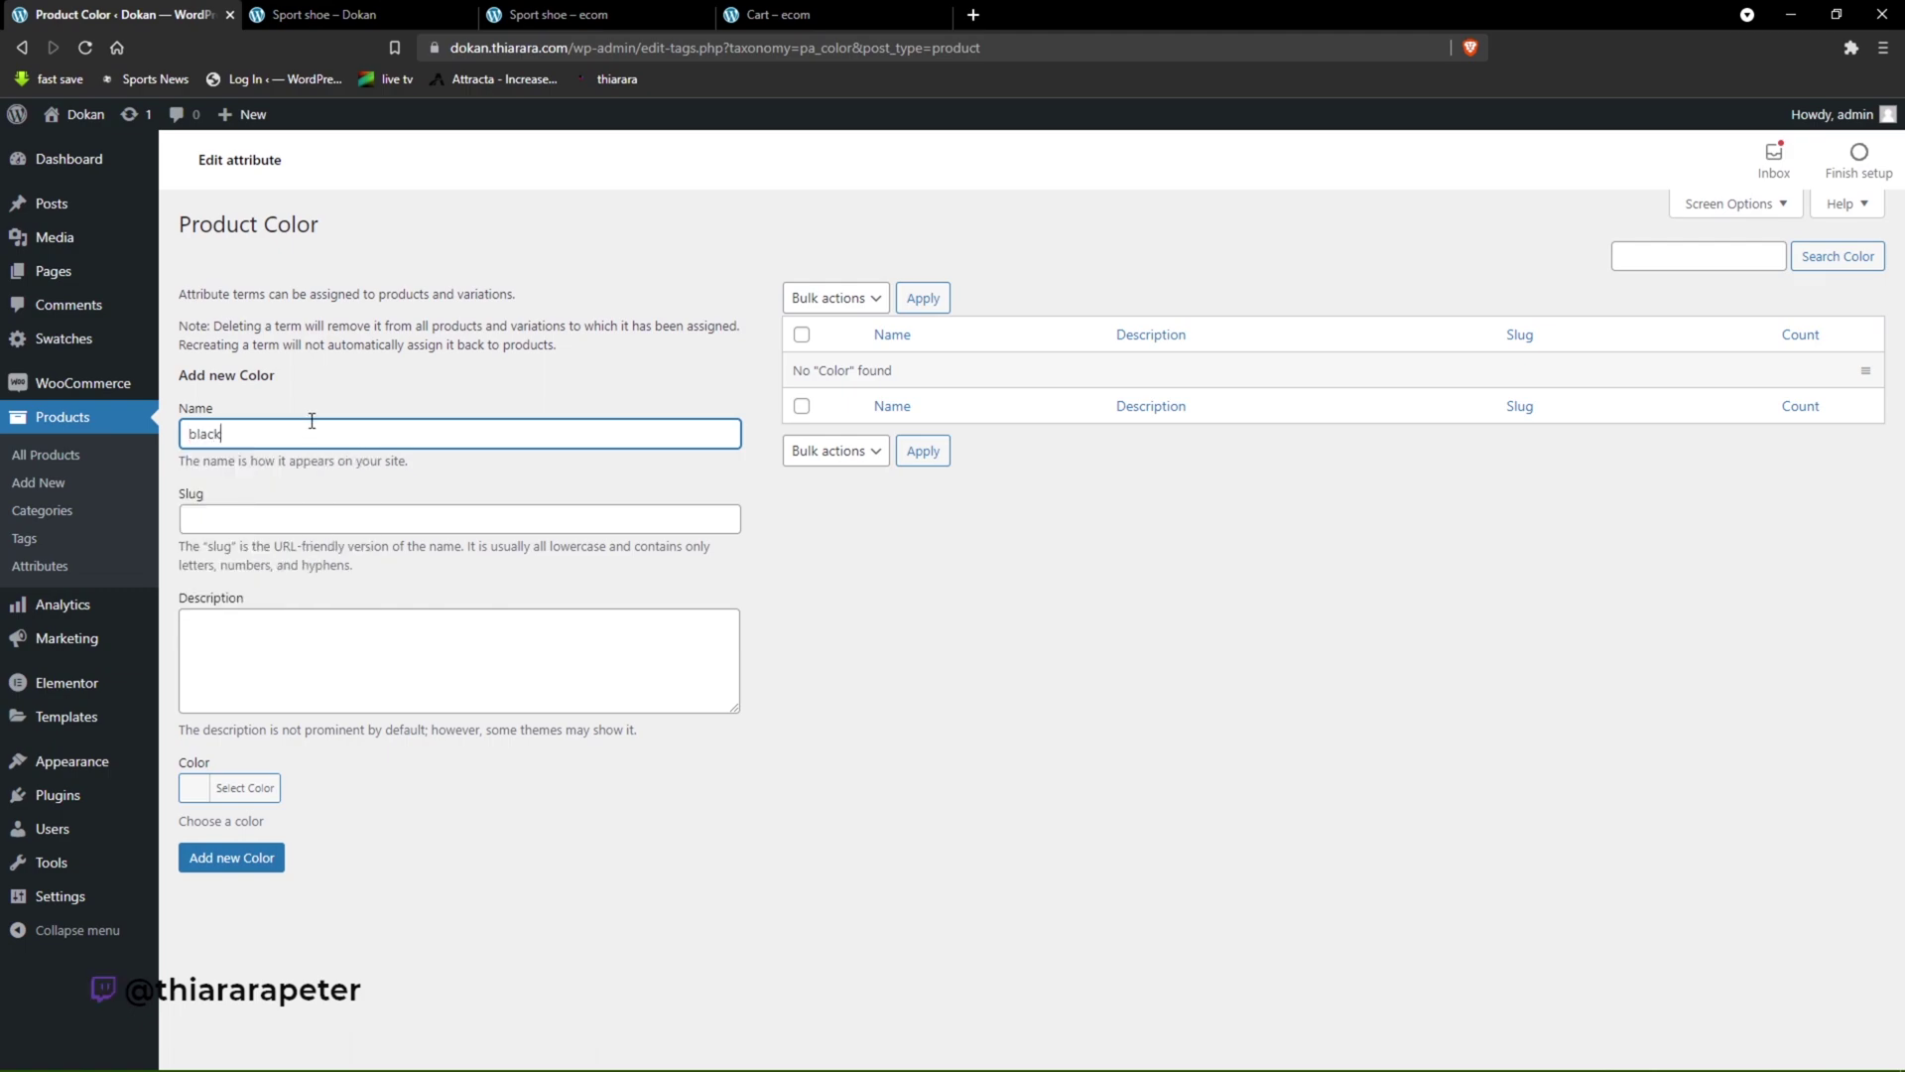
{"action": "left_click", "coordinate": [239, 455]}
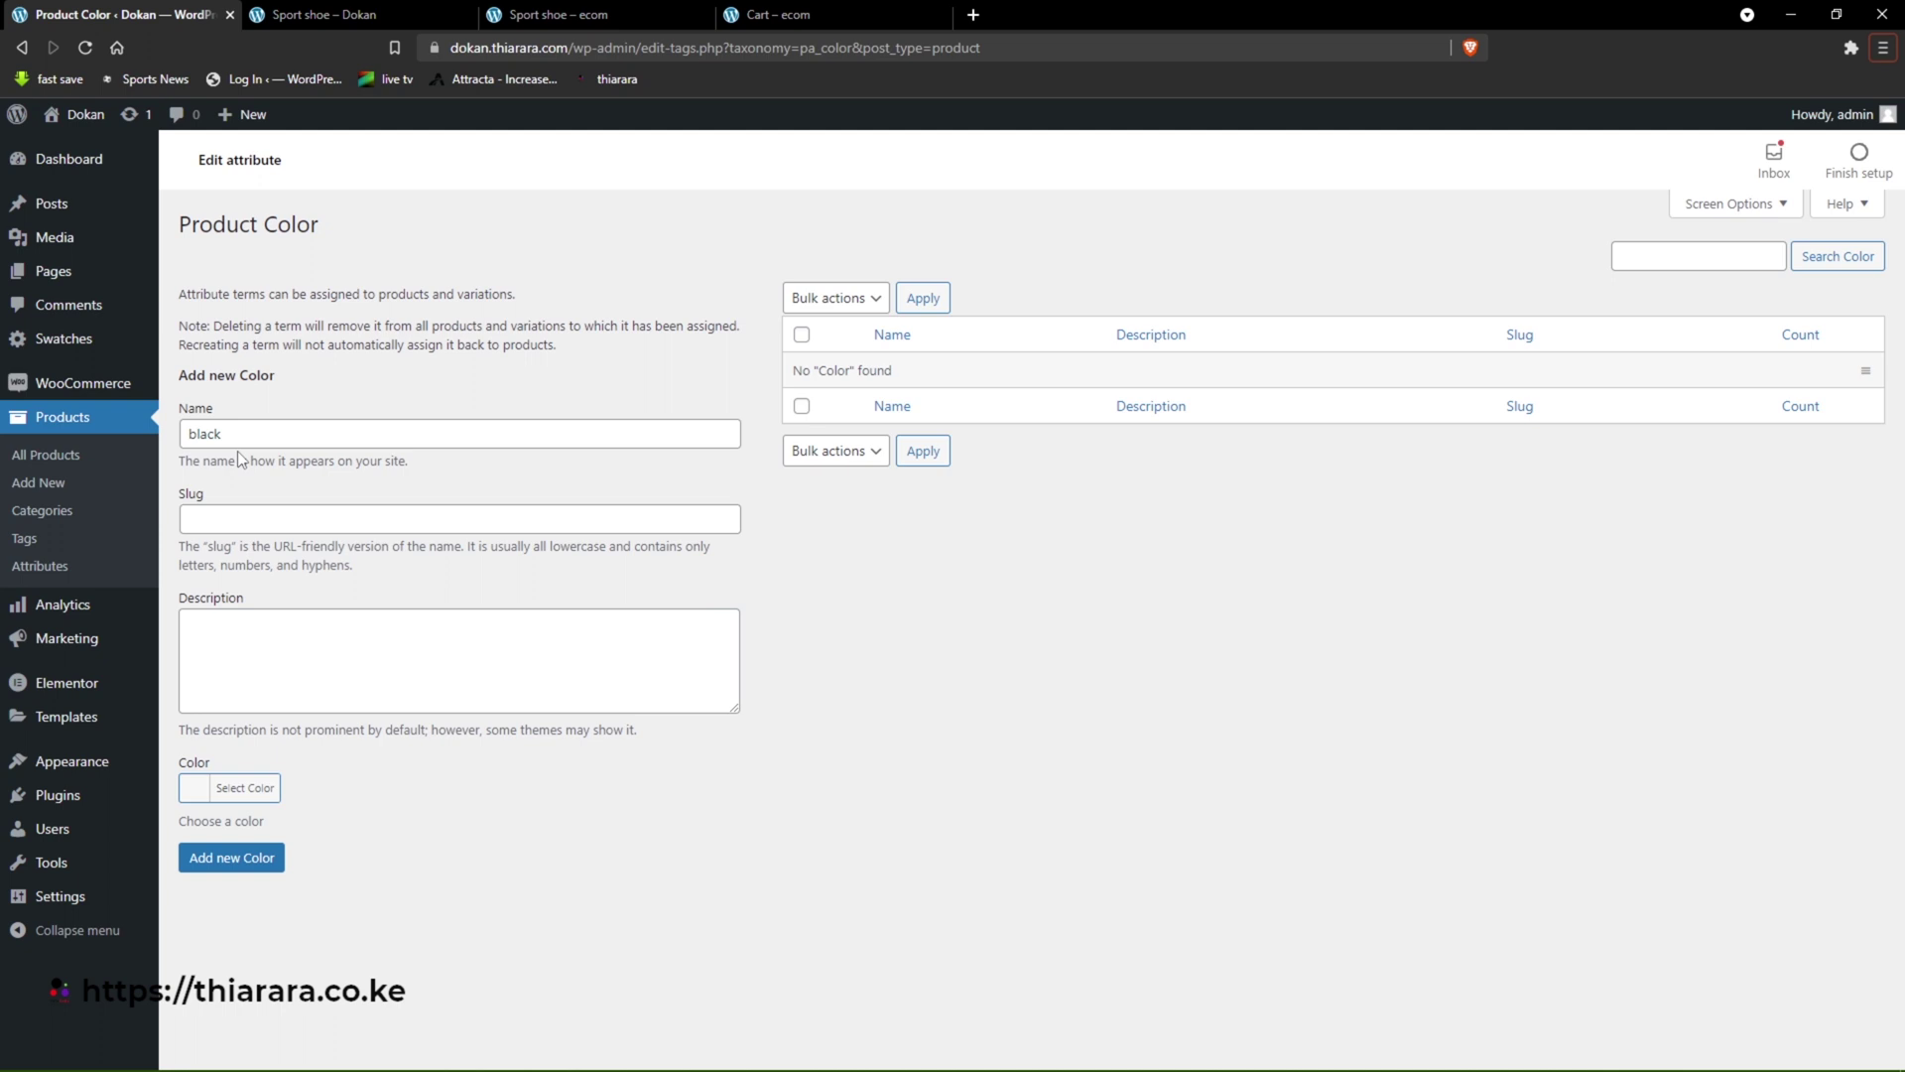
{"action": "left_click", "coordinate": [244, 434]}
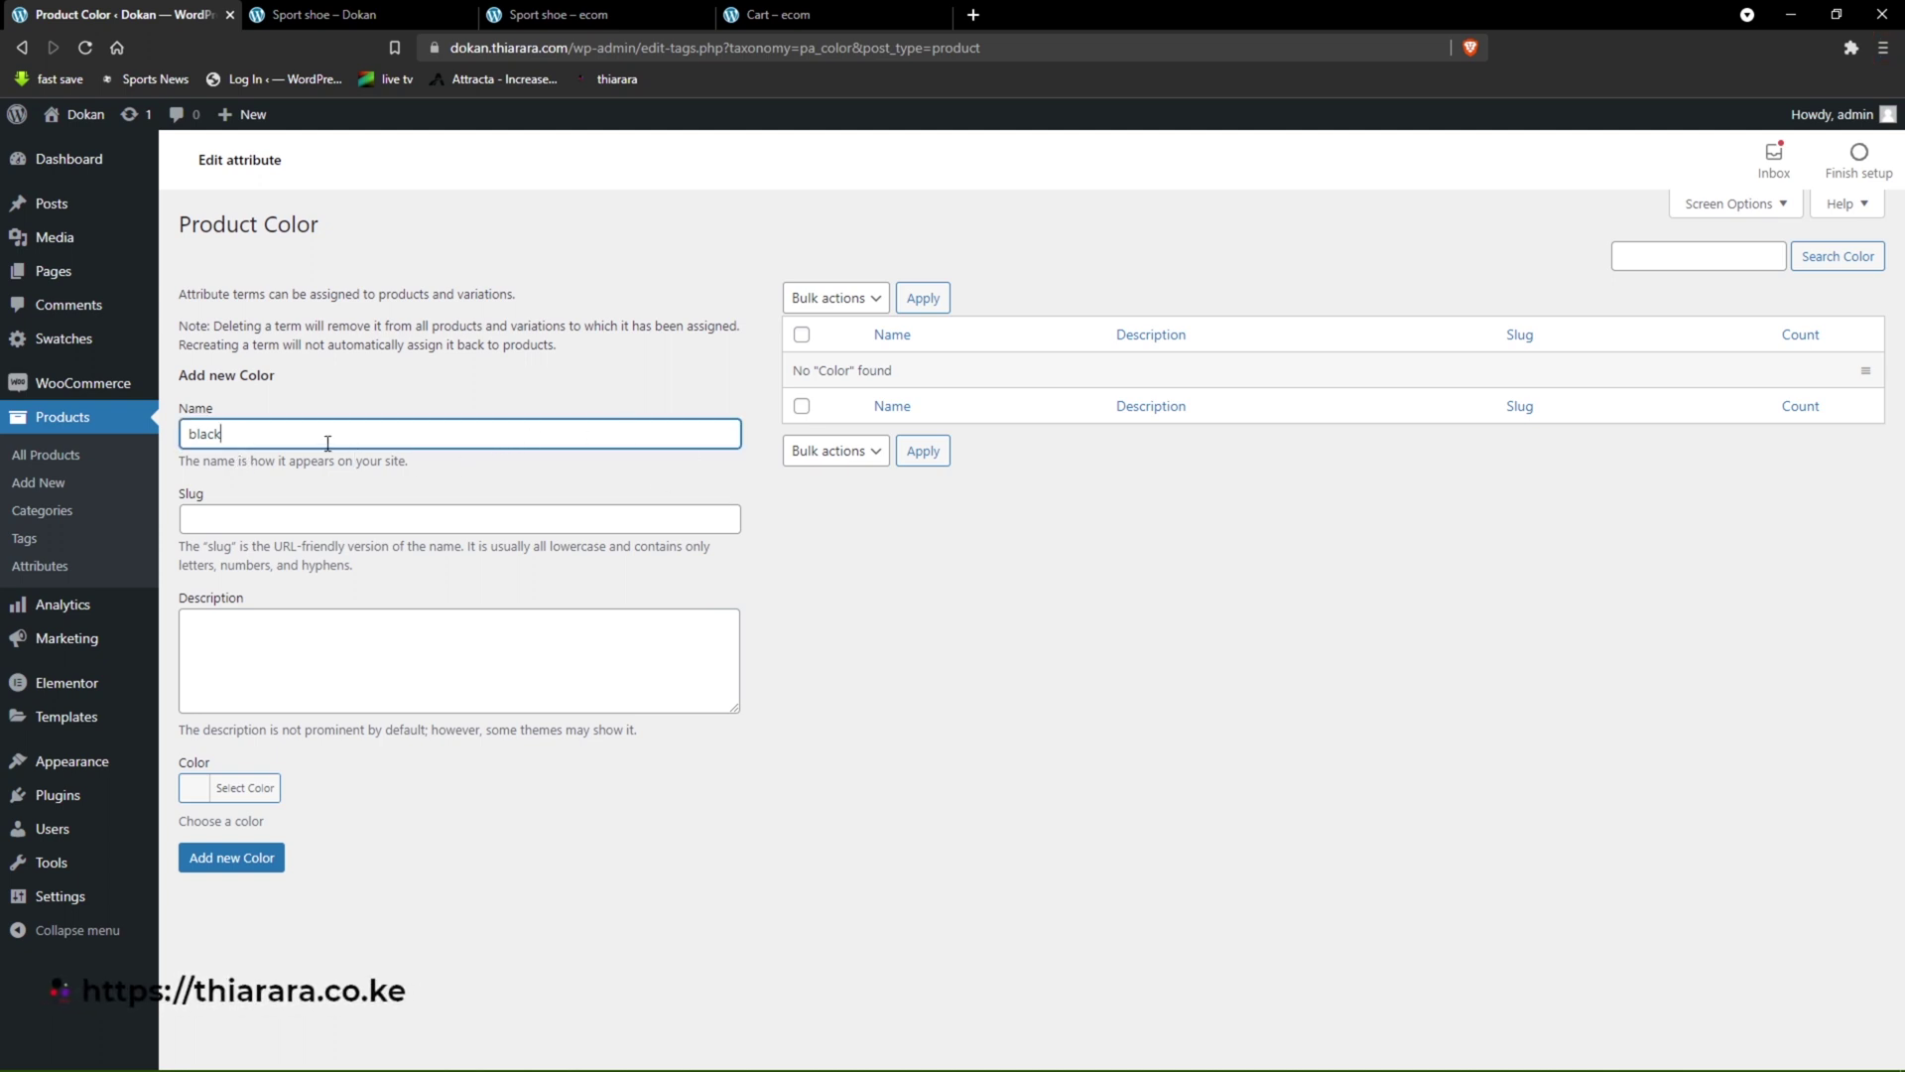
{"action": "left_click", "coordinate": [260, 519]}
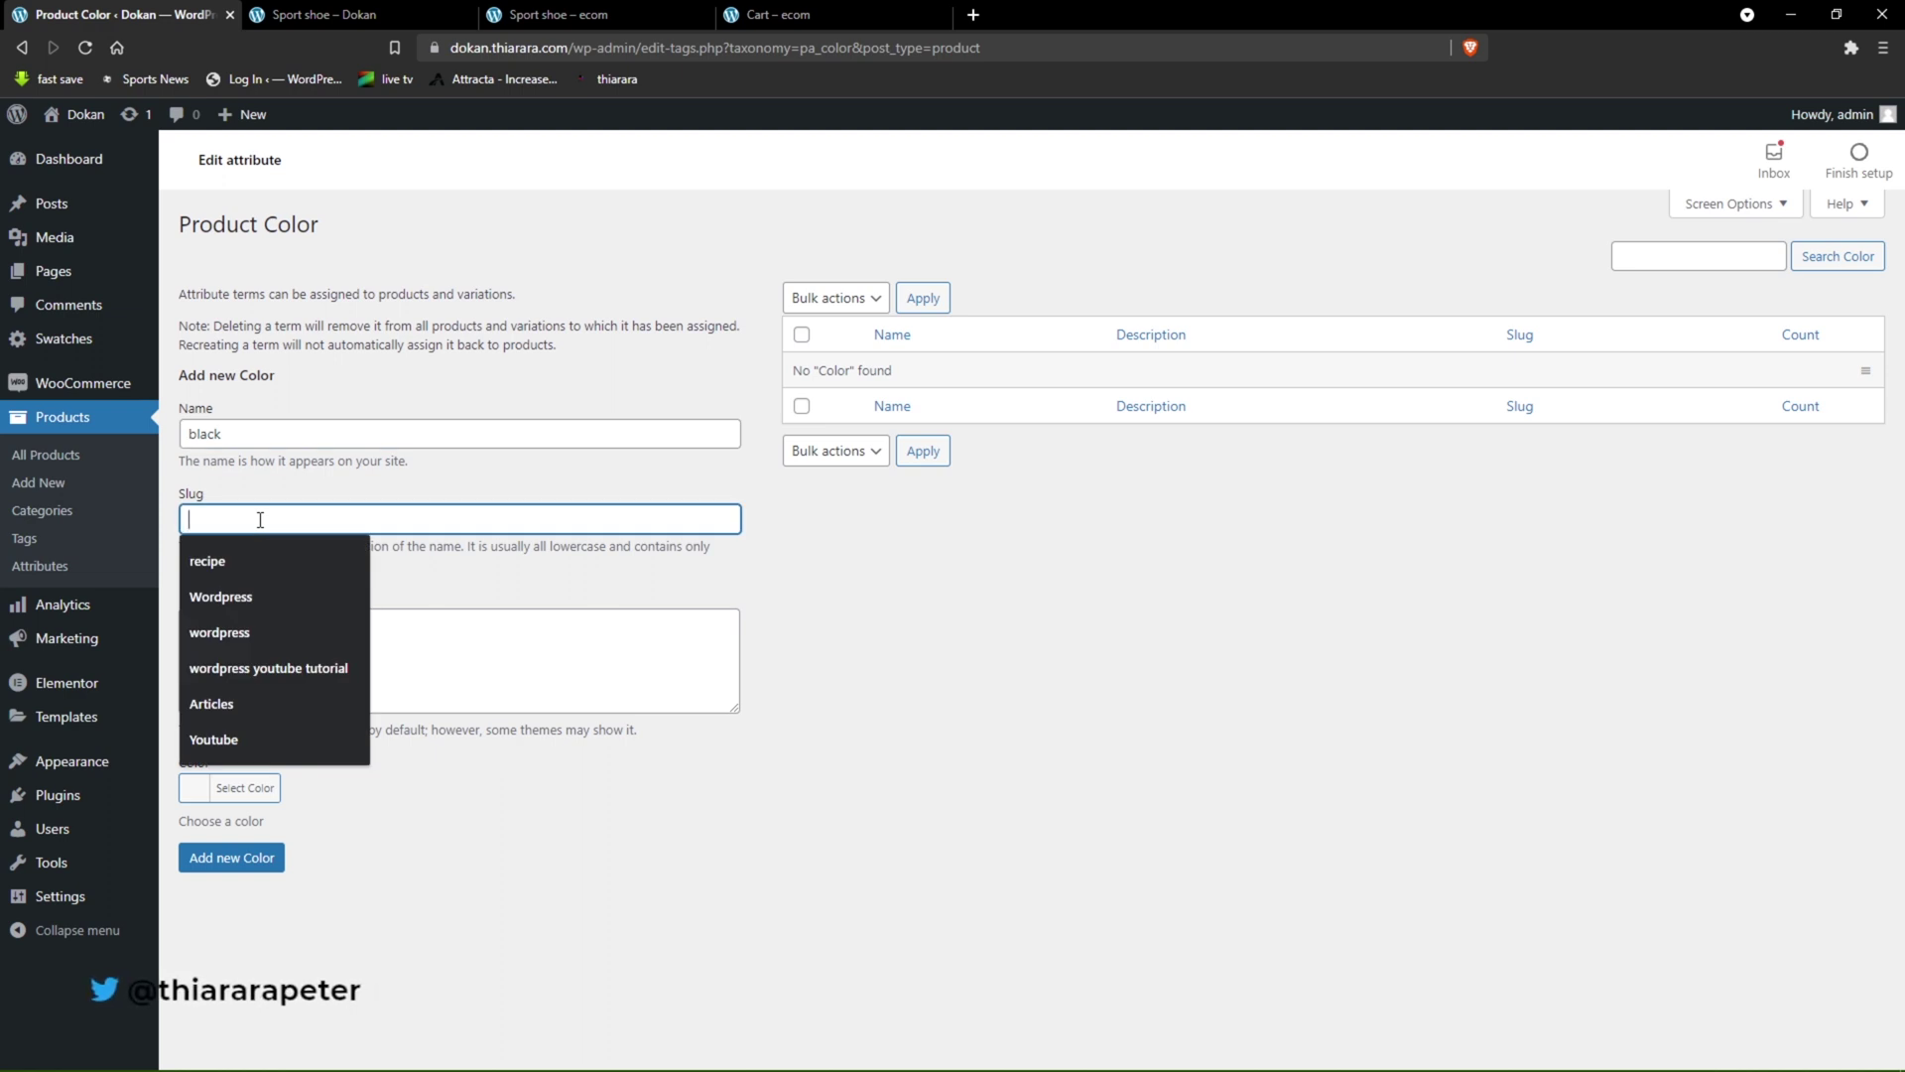
{"action": "type", "text": "black"}
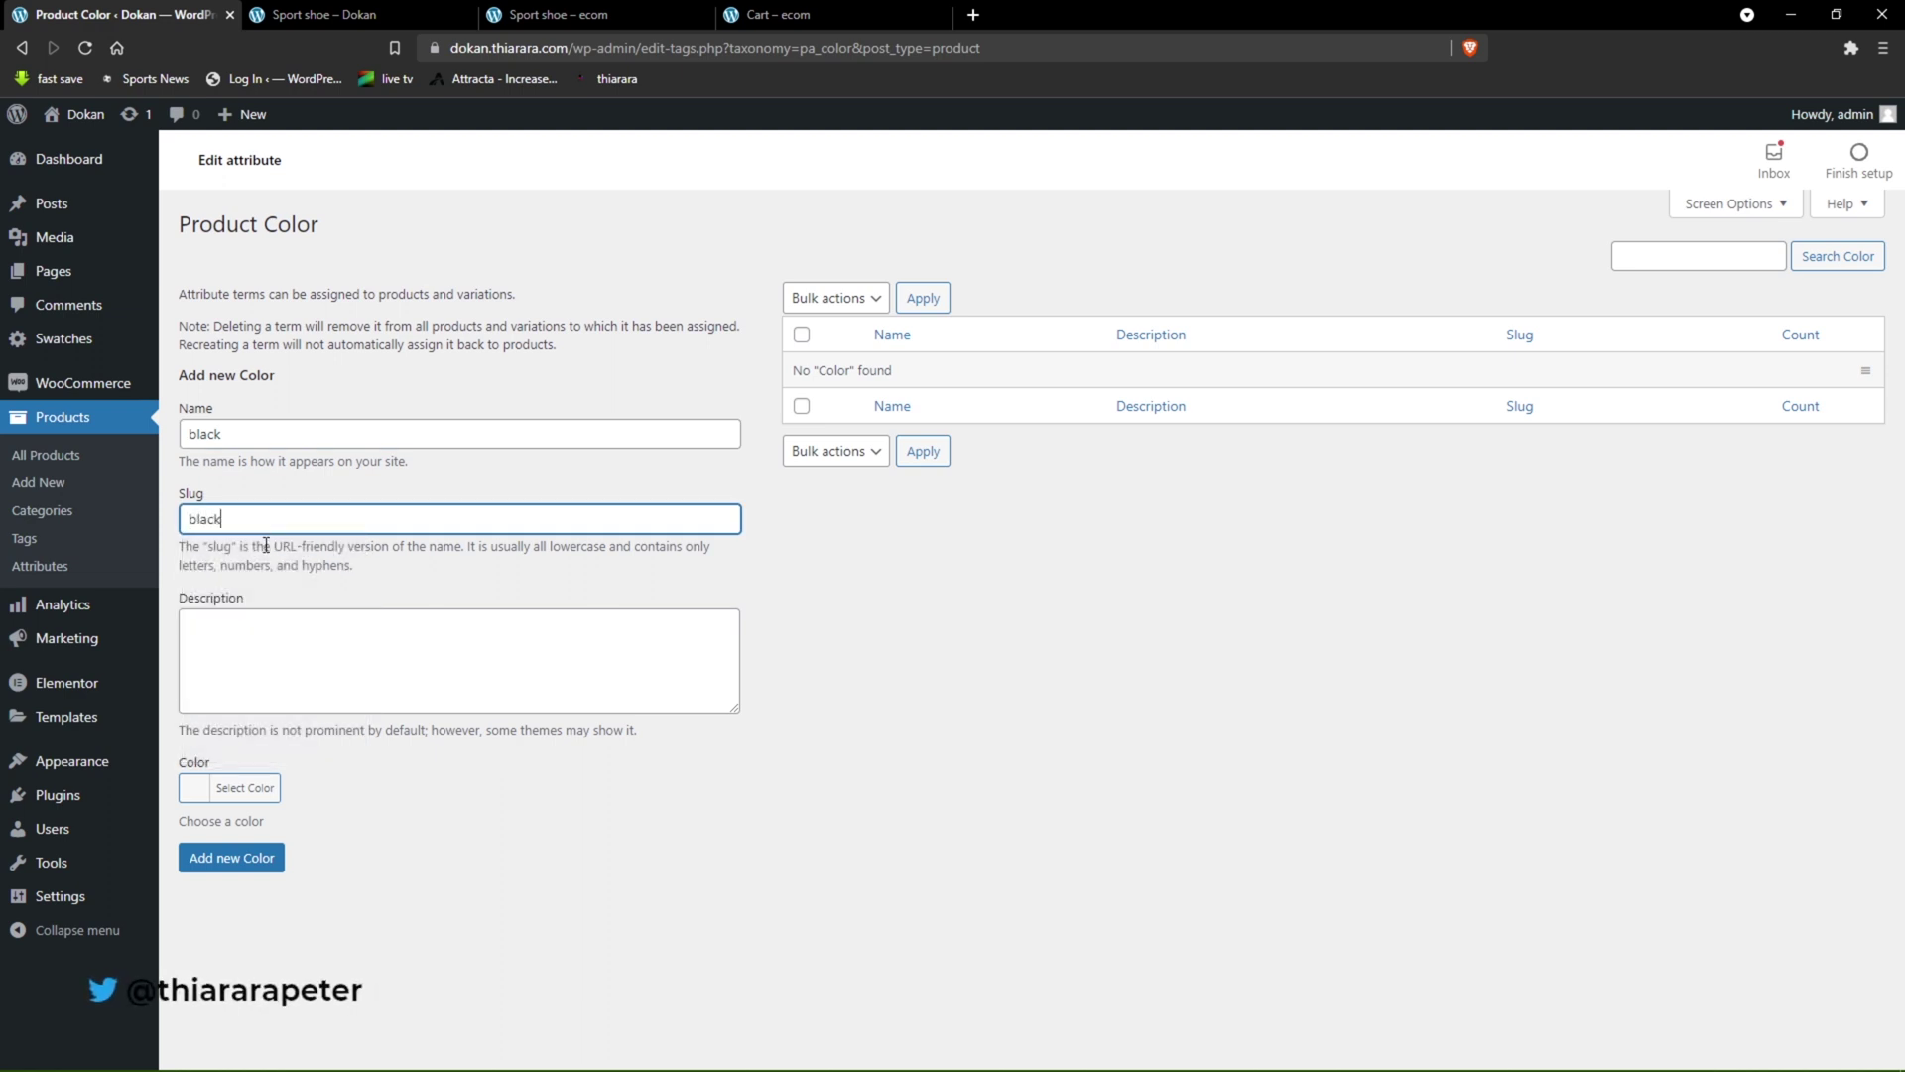
- Describe the black term as "black in color", set its swatch color to black (#000000), and add it
{"action": "left_click", "coordinate": [228, 638]}
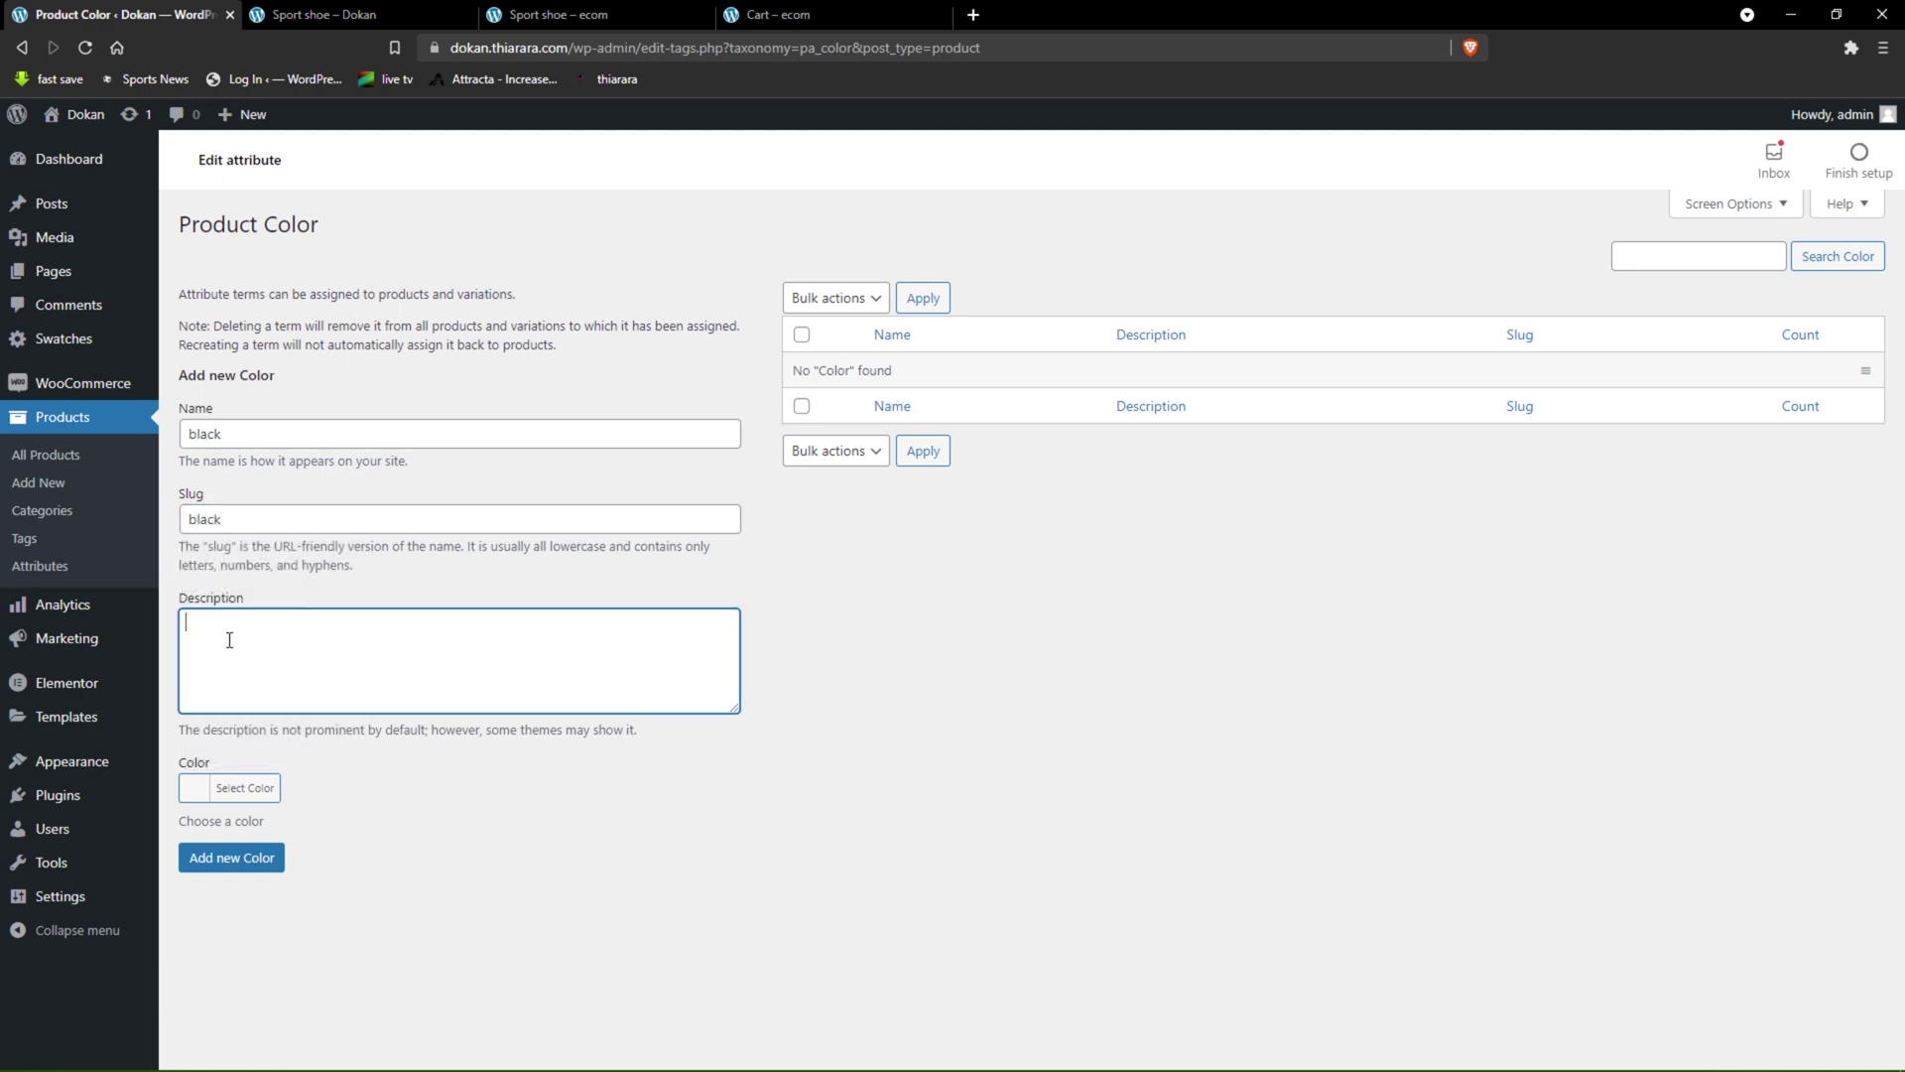
{"action": "type", "text": "b"}
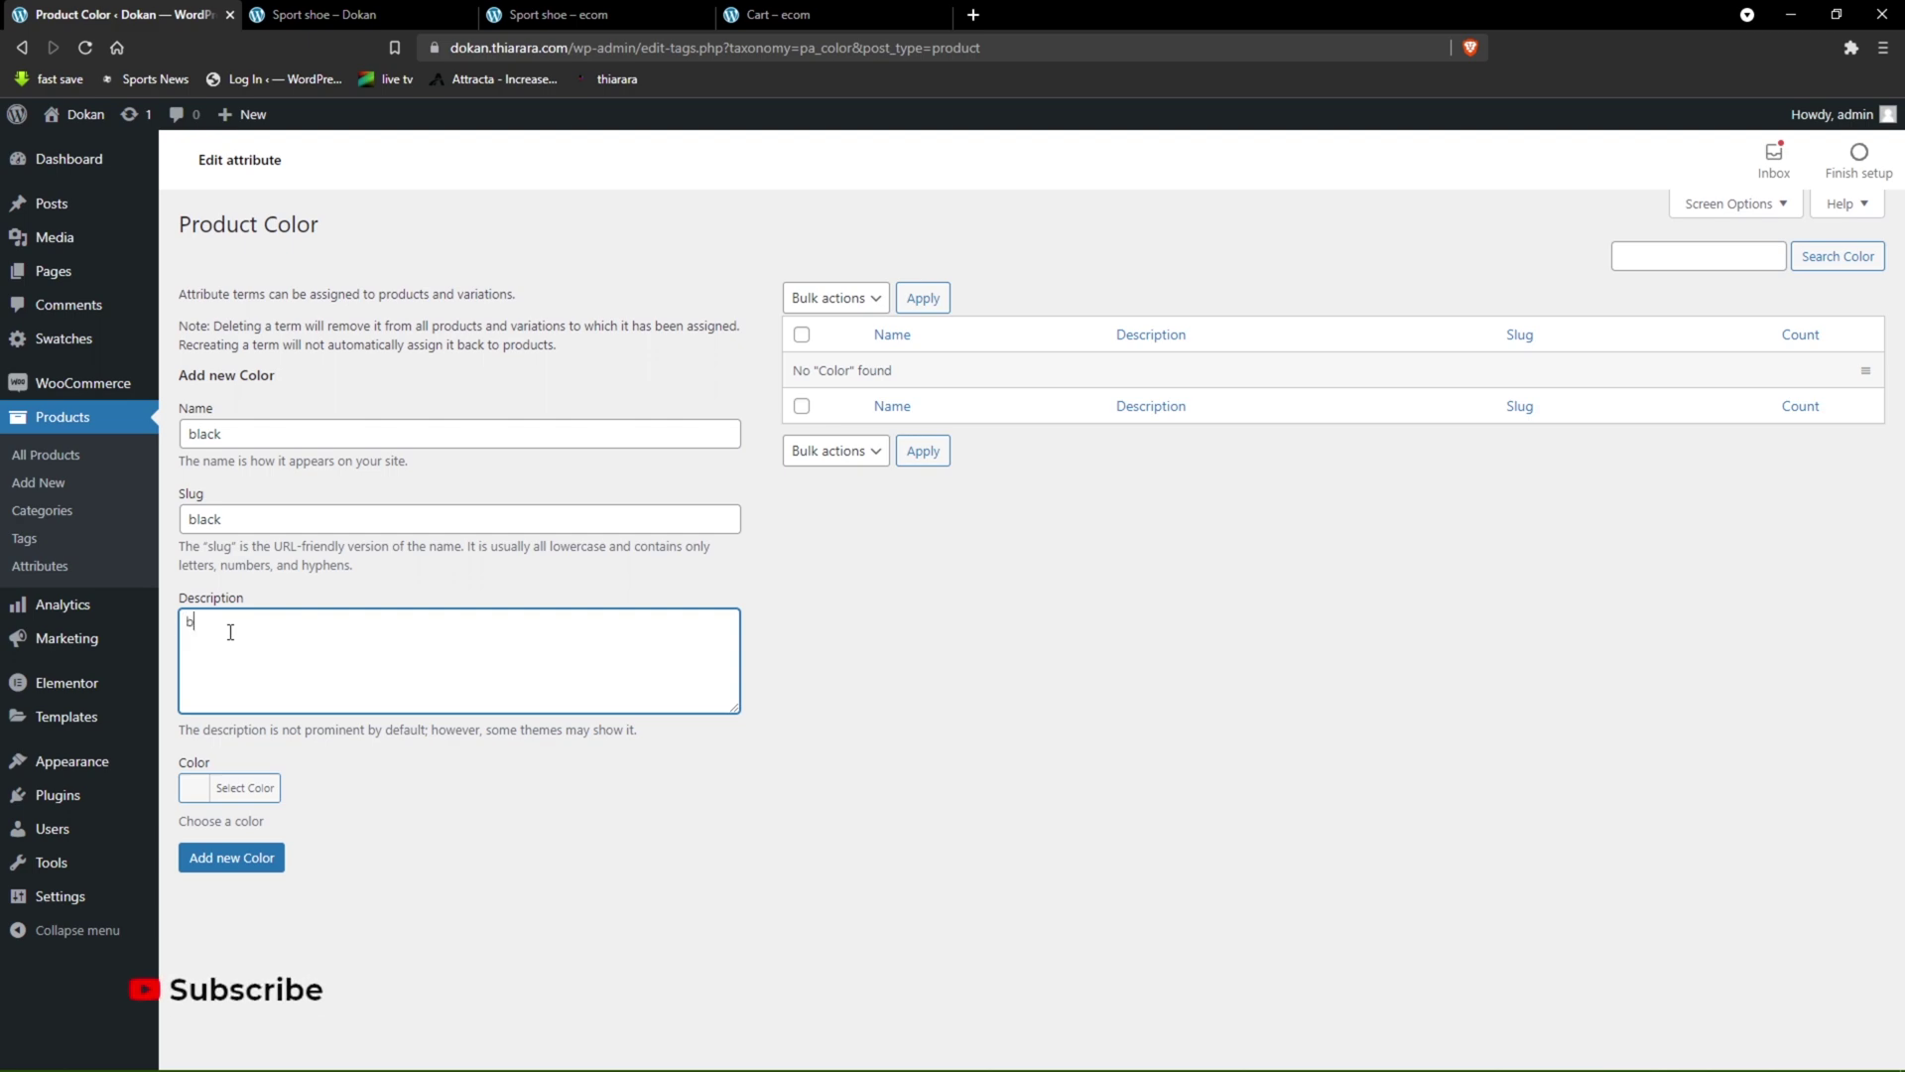
{"action": "type", "text": "lack in color"}
{"action": "left_click", "coordinate": [212, 789]}
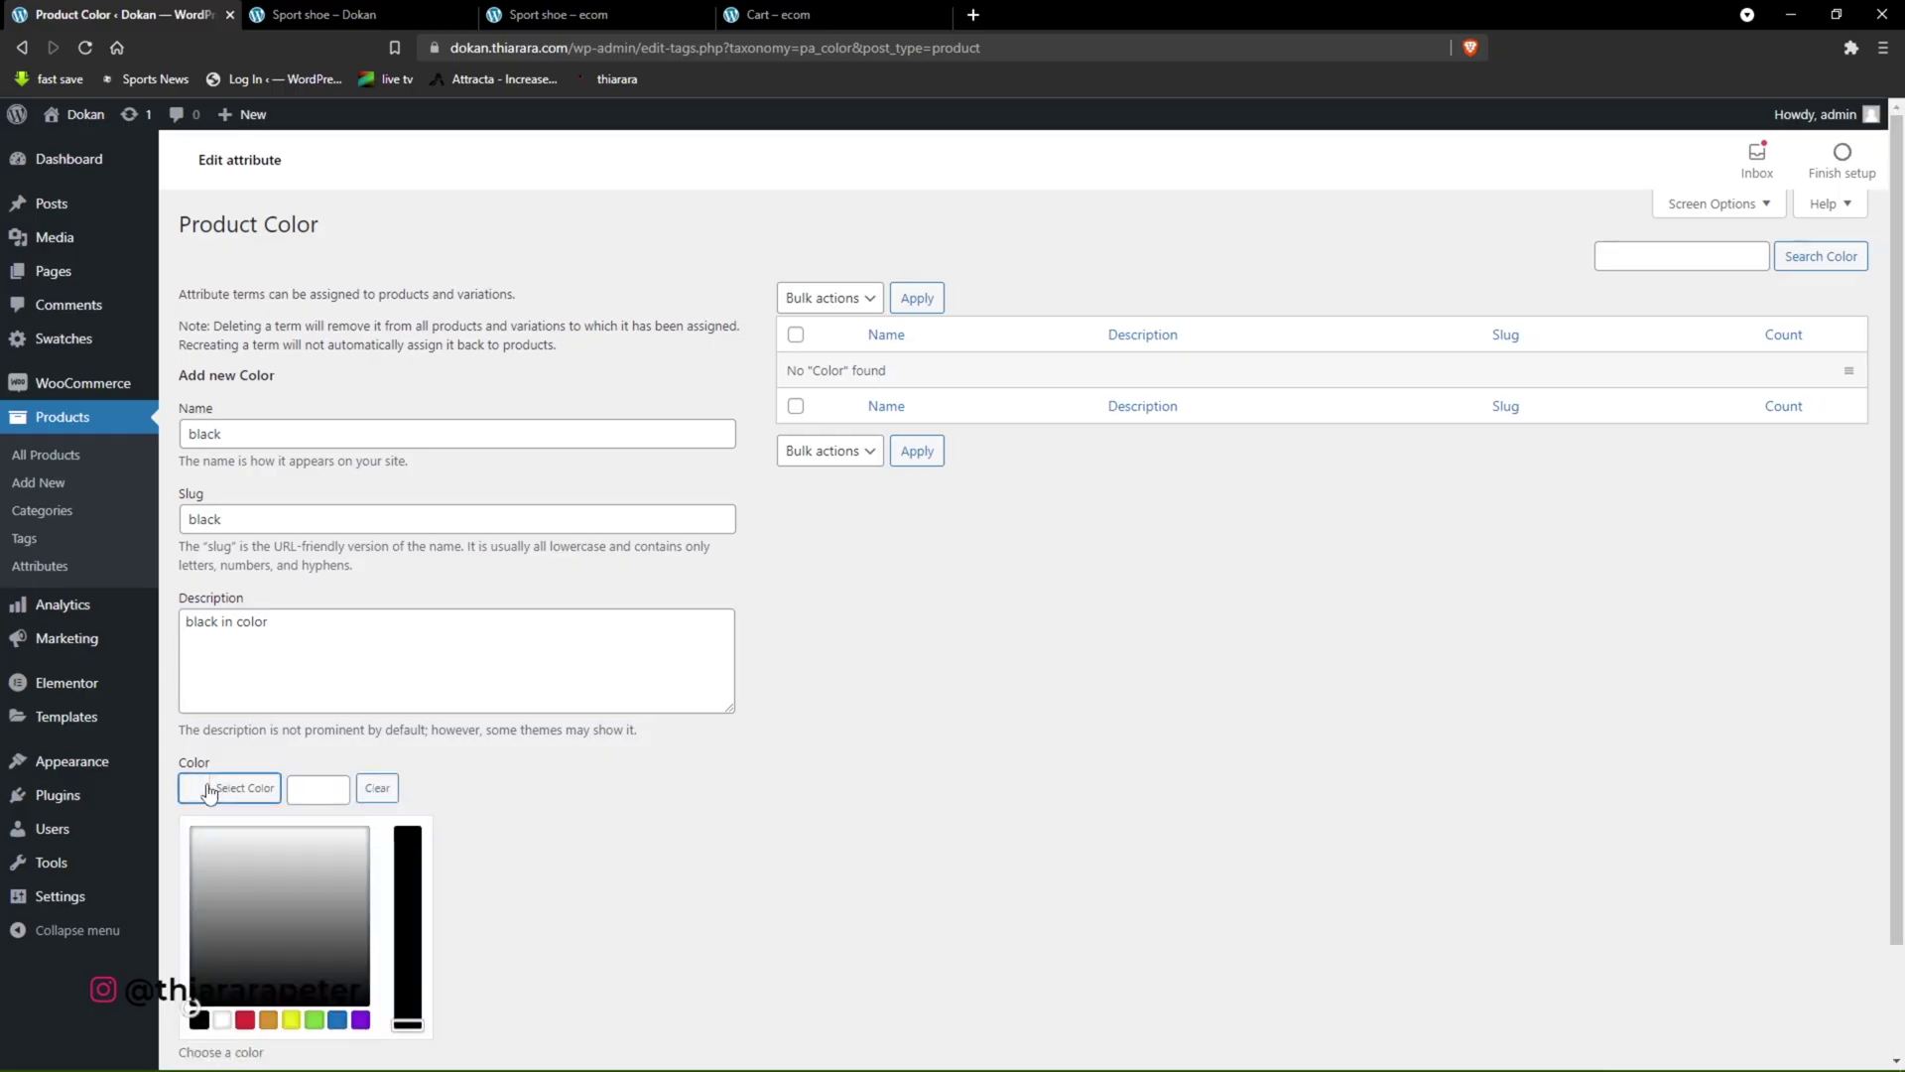
{"action": "left_click", "coordinate": [198, 1018]}
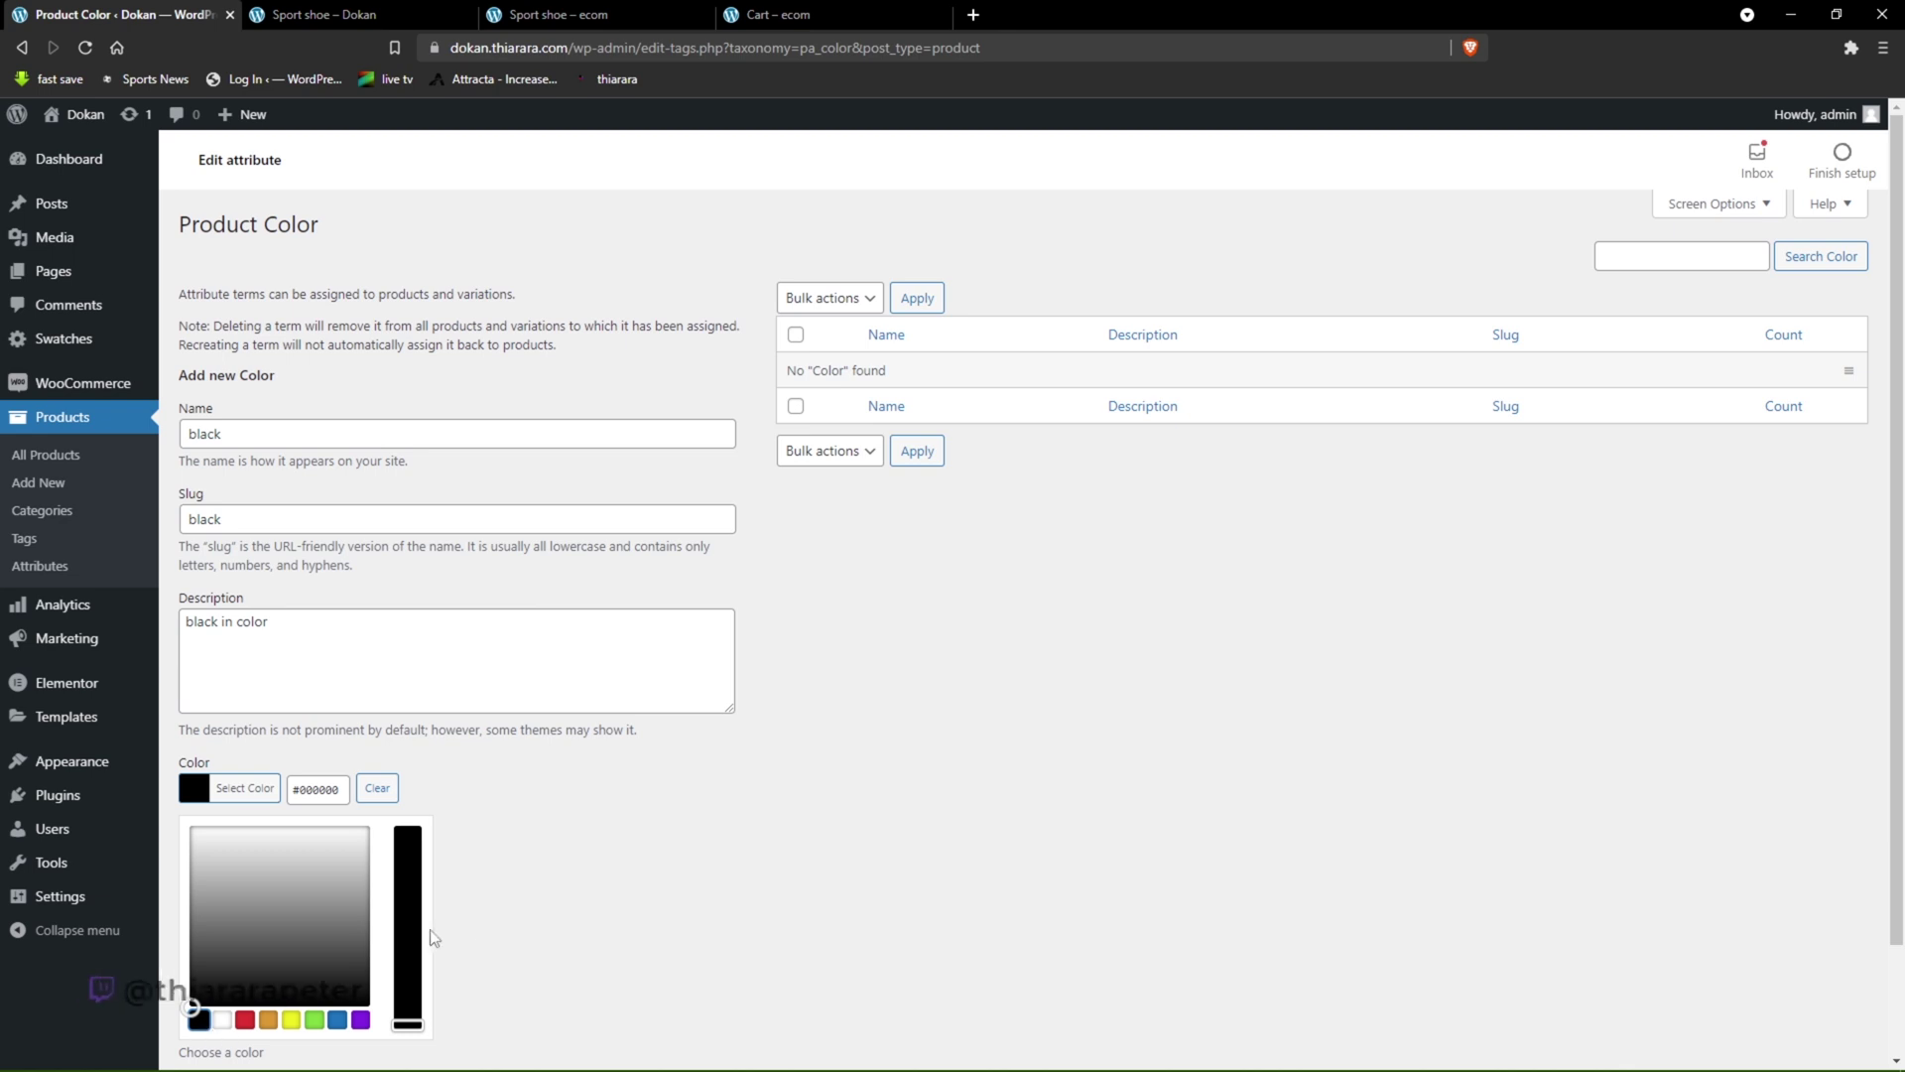
{"action": "left_click", "coordinate": [544, 856]}
{"action": "left_click", "coordinate": [260, 857]}
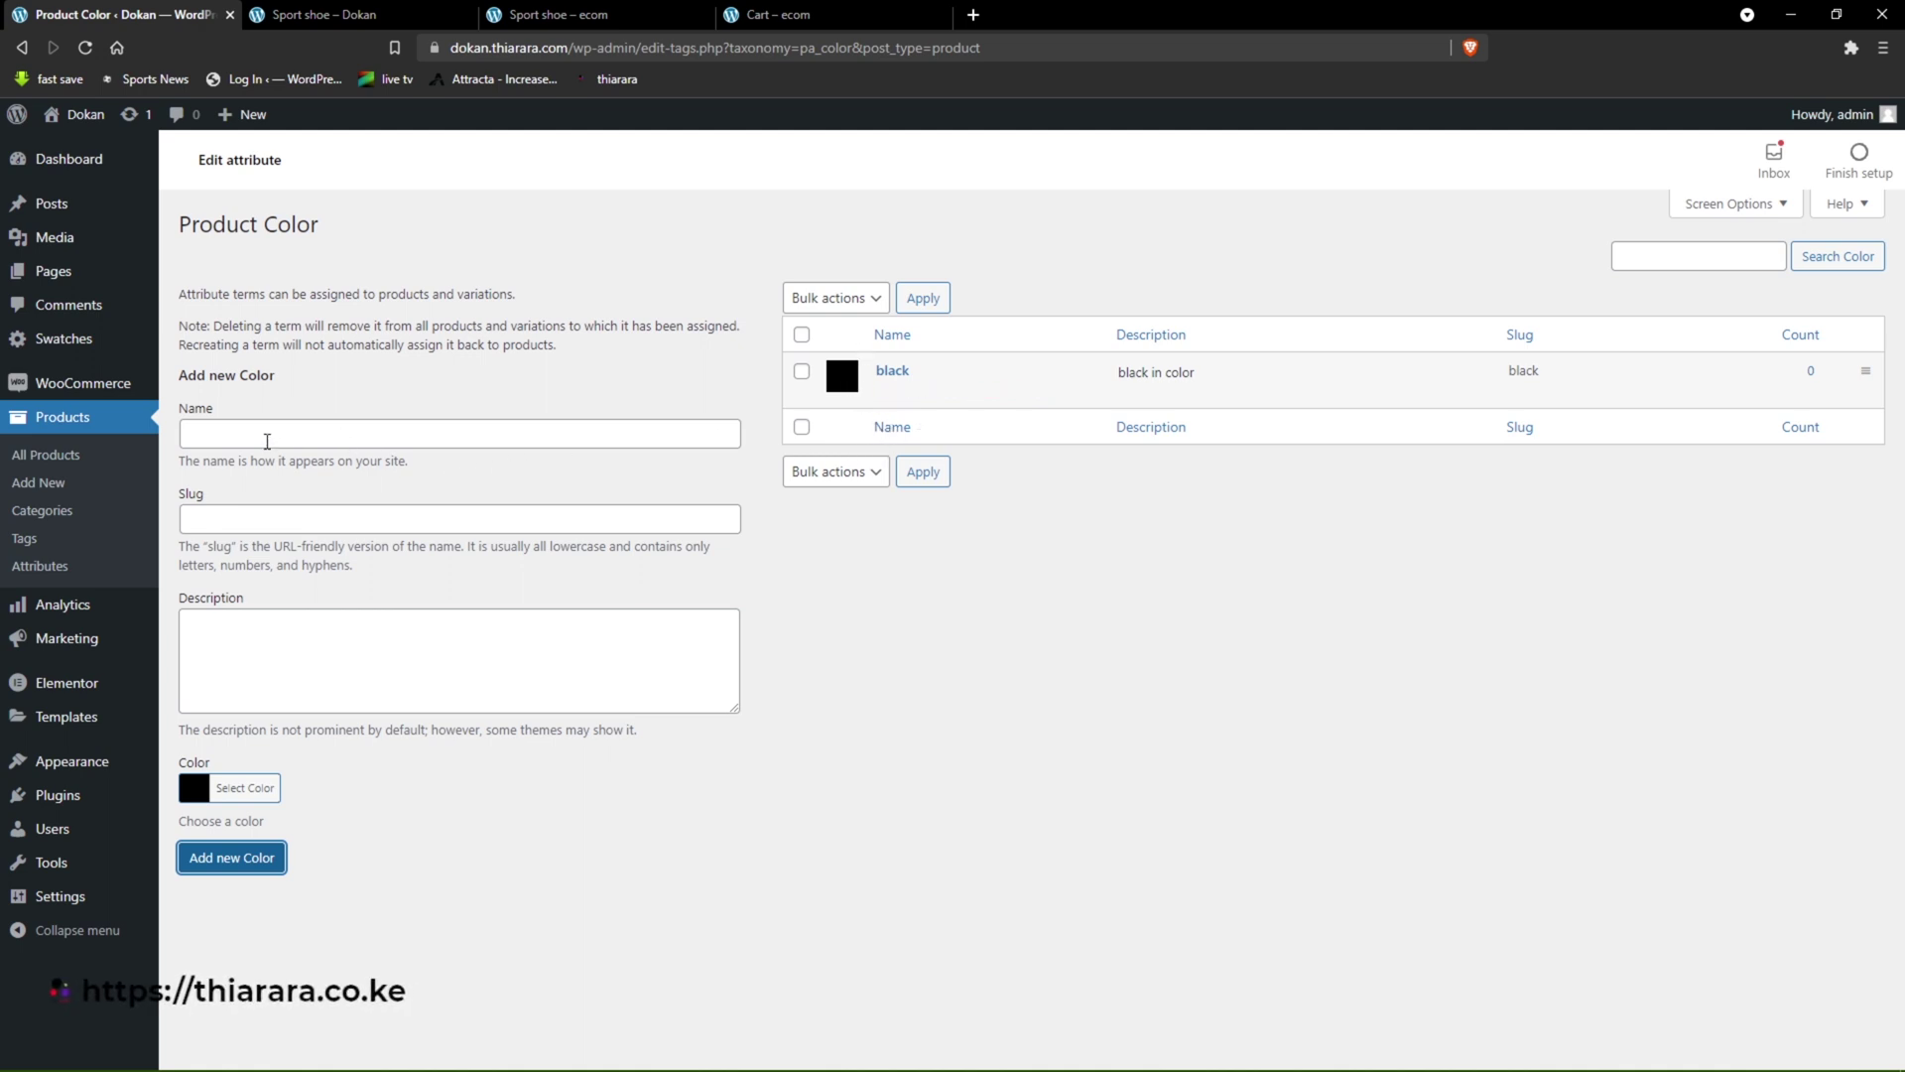
- Enter red as both the name and the slug of another new Color term
{"action": "left_click", "coordinate": [261, 436]}
{"action": "type", "text": "re"}
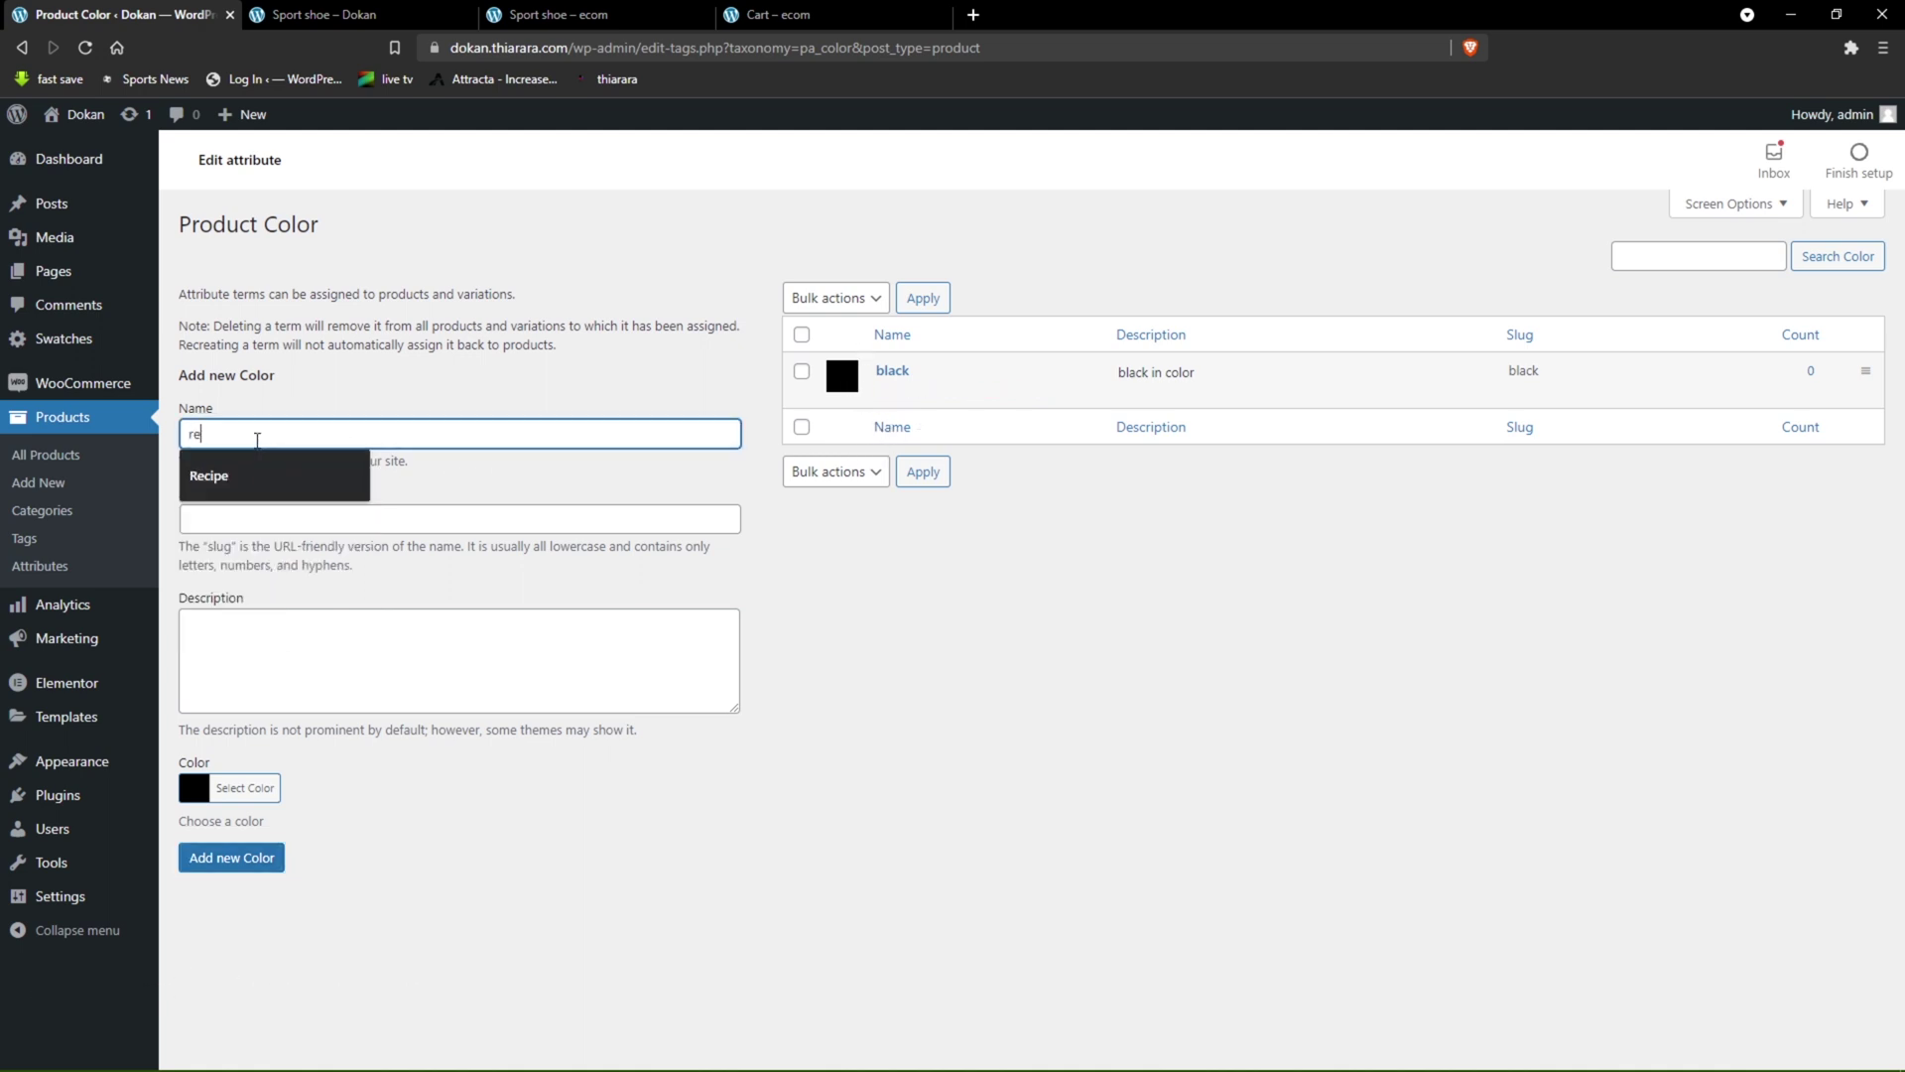
{"action": "type", "text": "d"}
{"action": "left_click", "coordinate": [241, 519]}
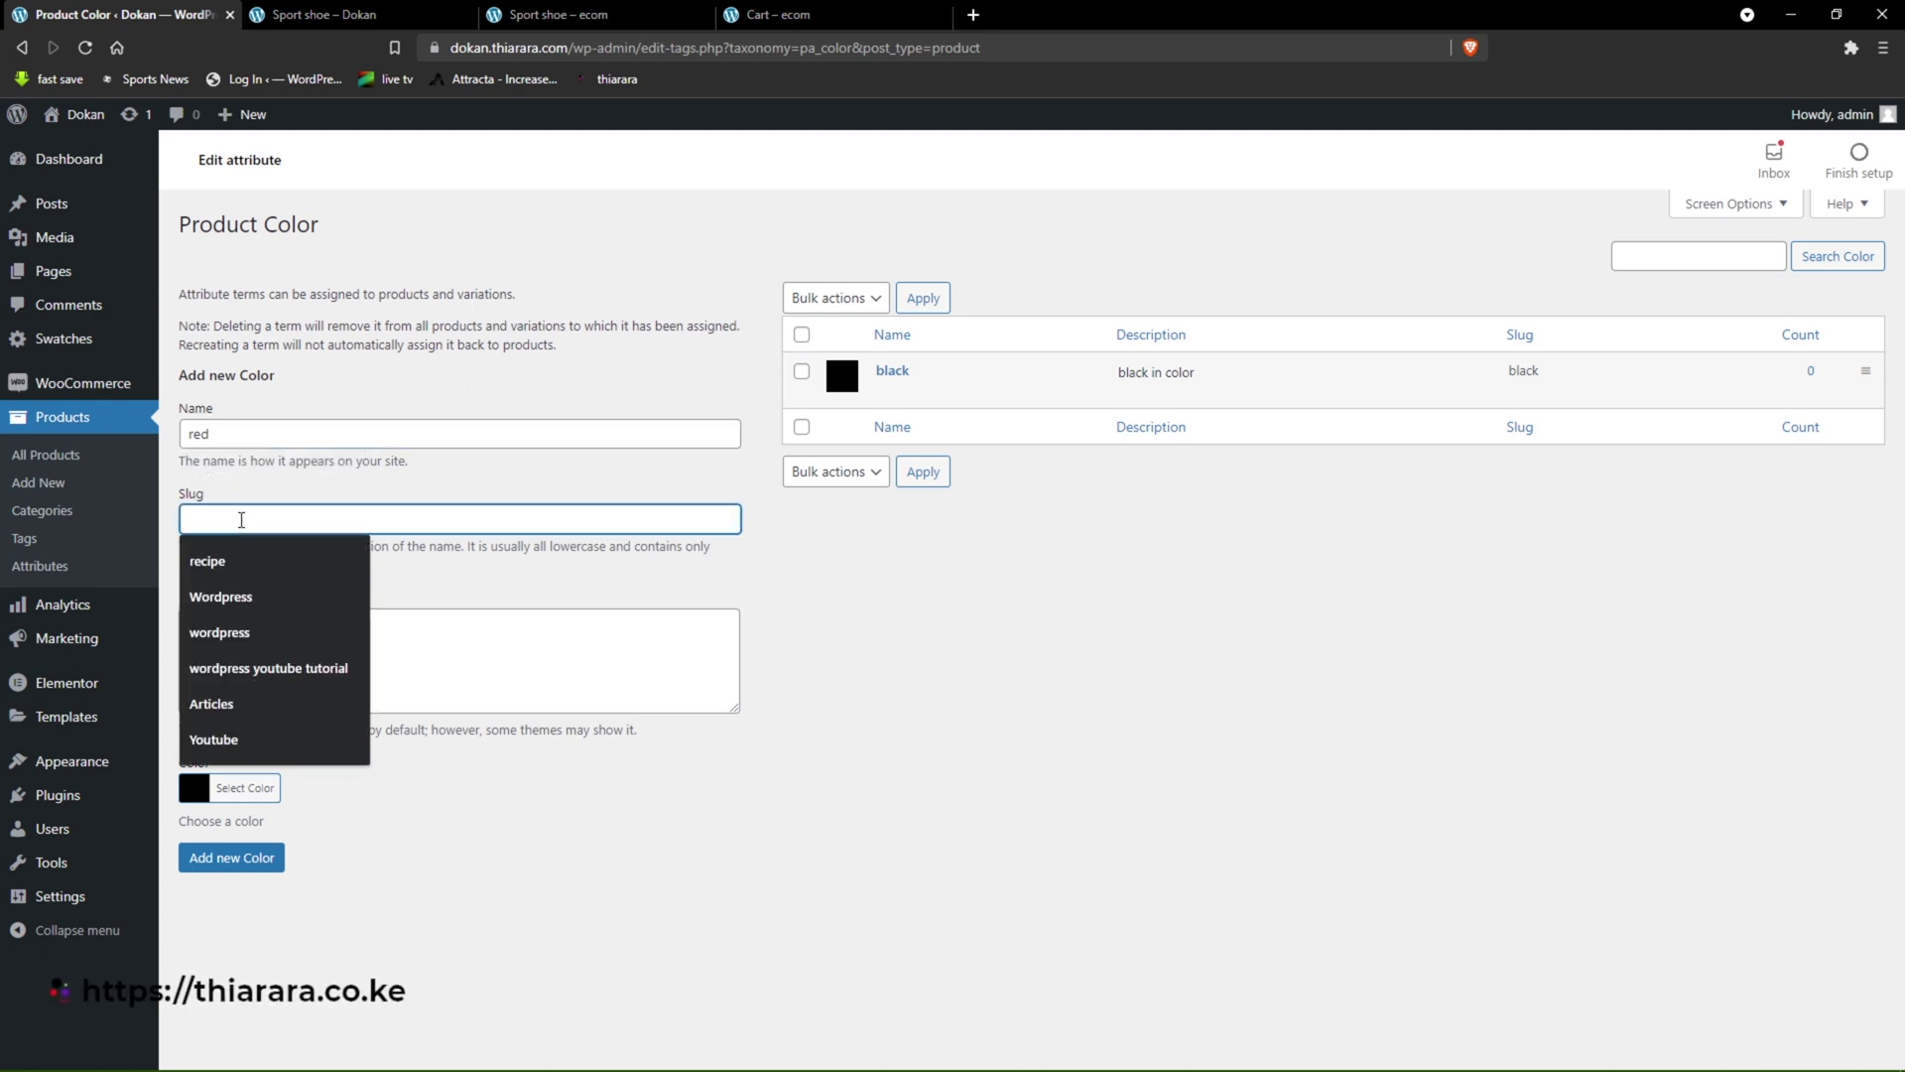
{"action": "type", "text": "red"}
- Describe the red term as "red in color", pick the red preset for its swatch, make it more saturated, and add the term
{"action": "left_click", "coordinate": [240, 619]}
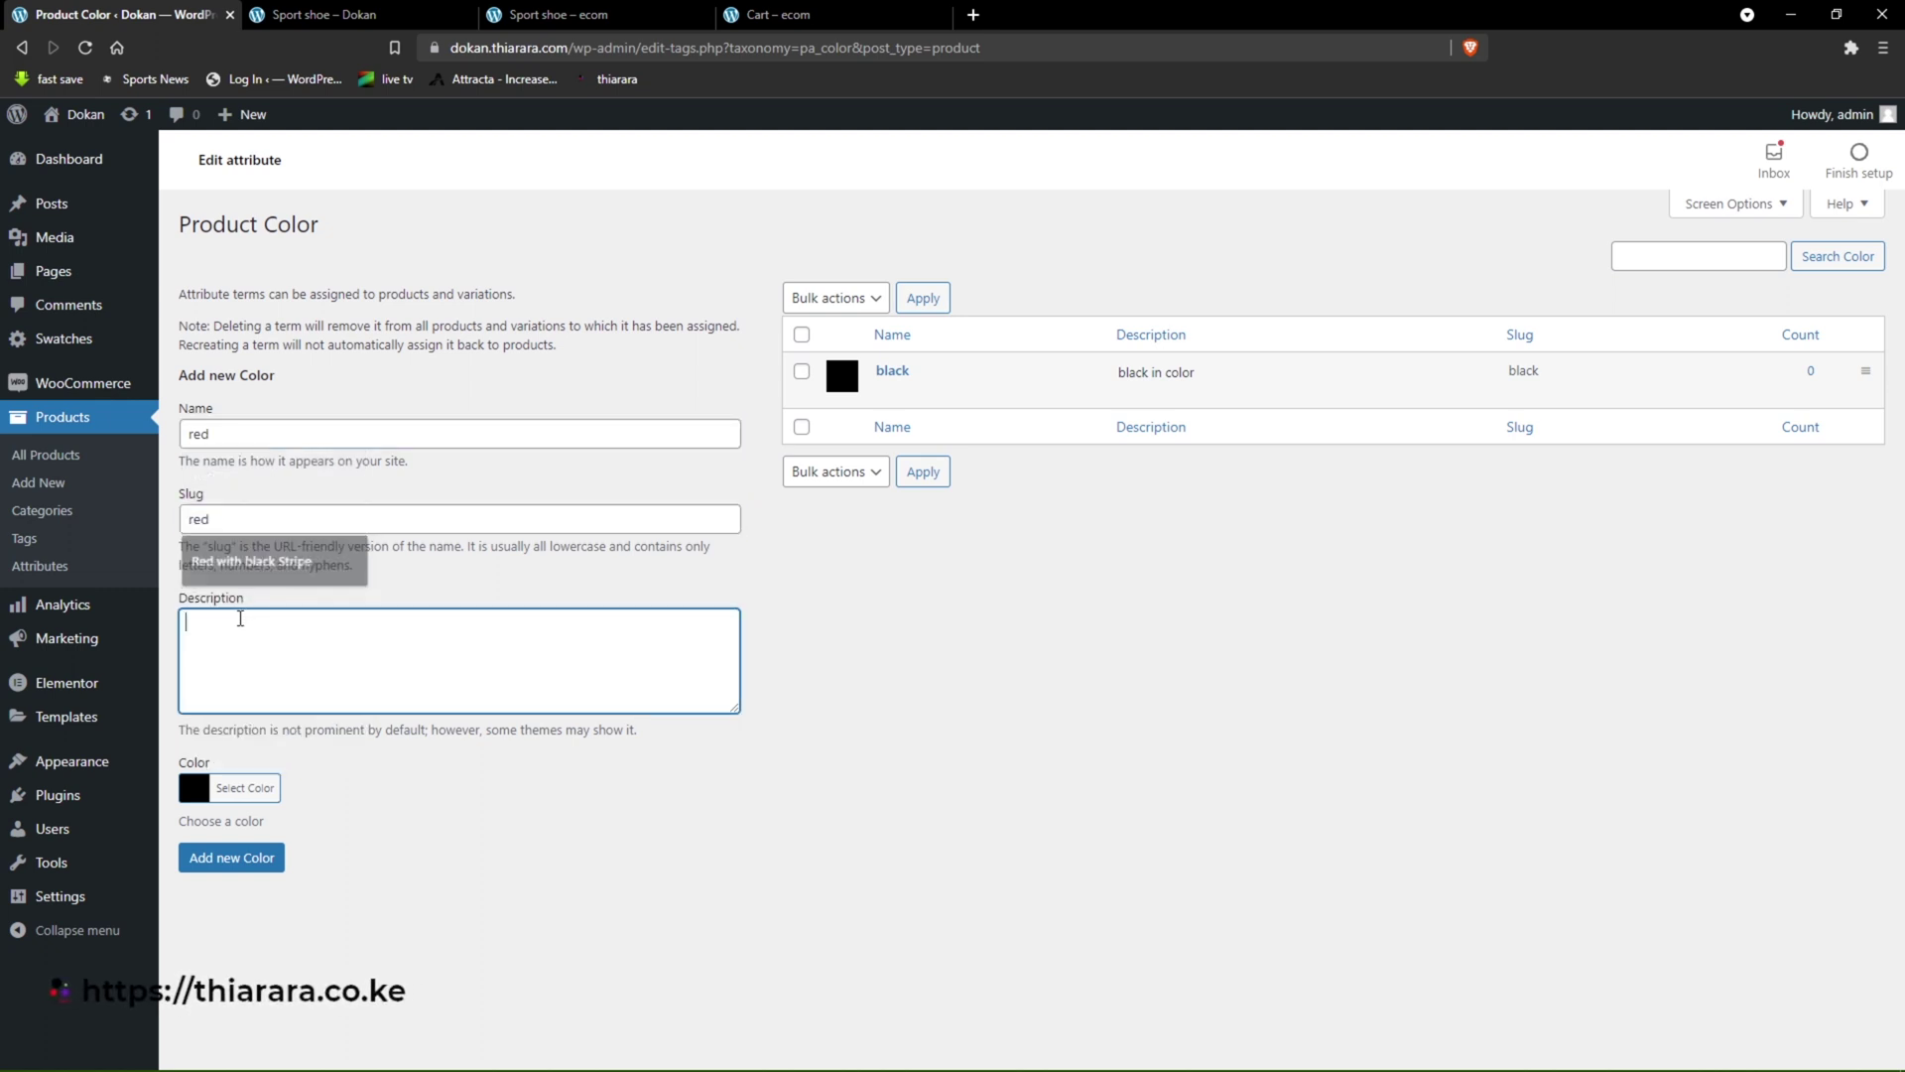
{"action": "type", "text": "red in color"}
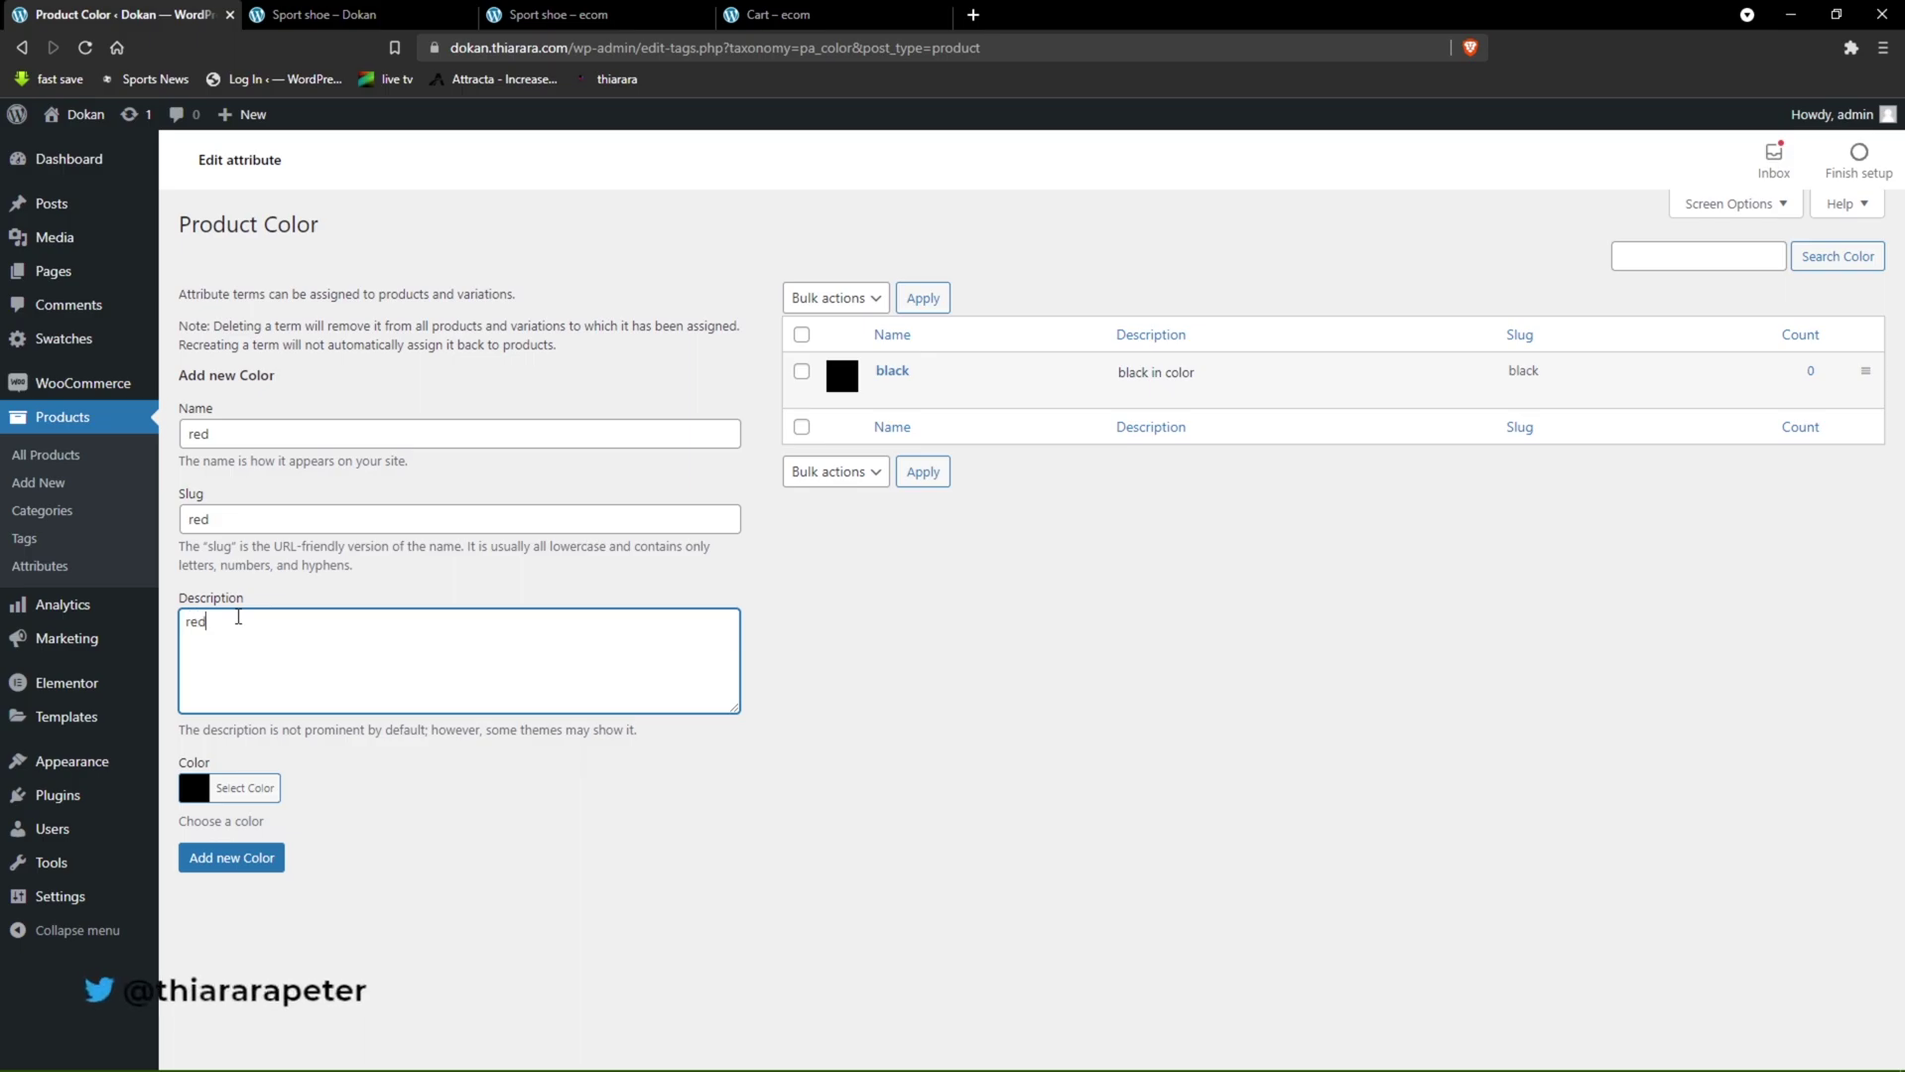
{"action": "left_click", "coordinate": [194, 788]}
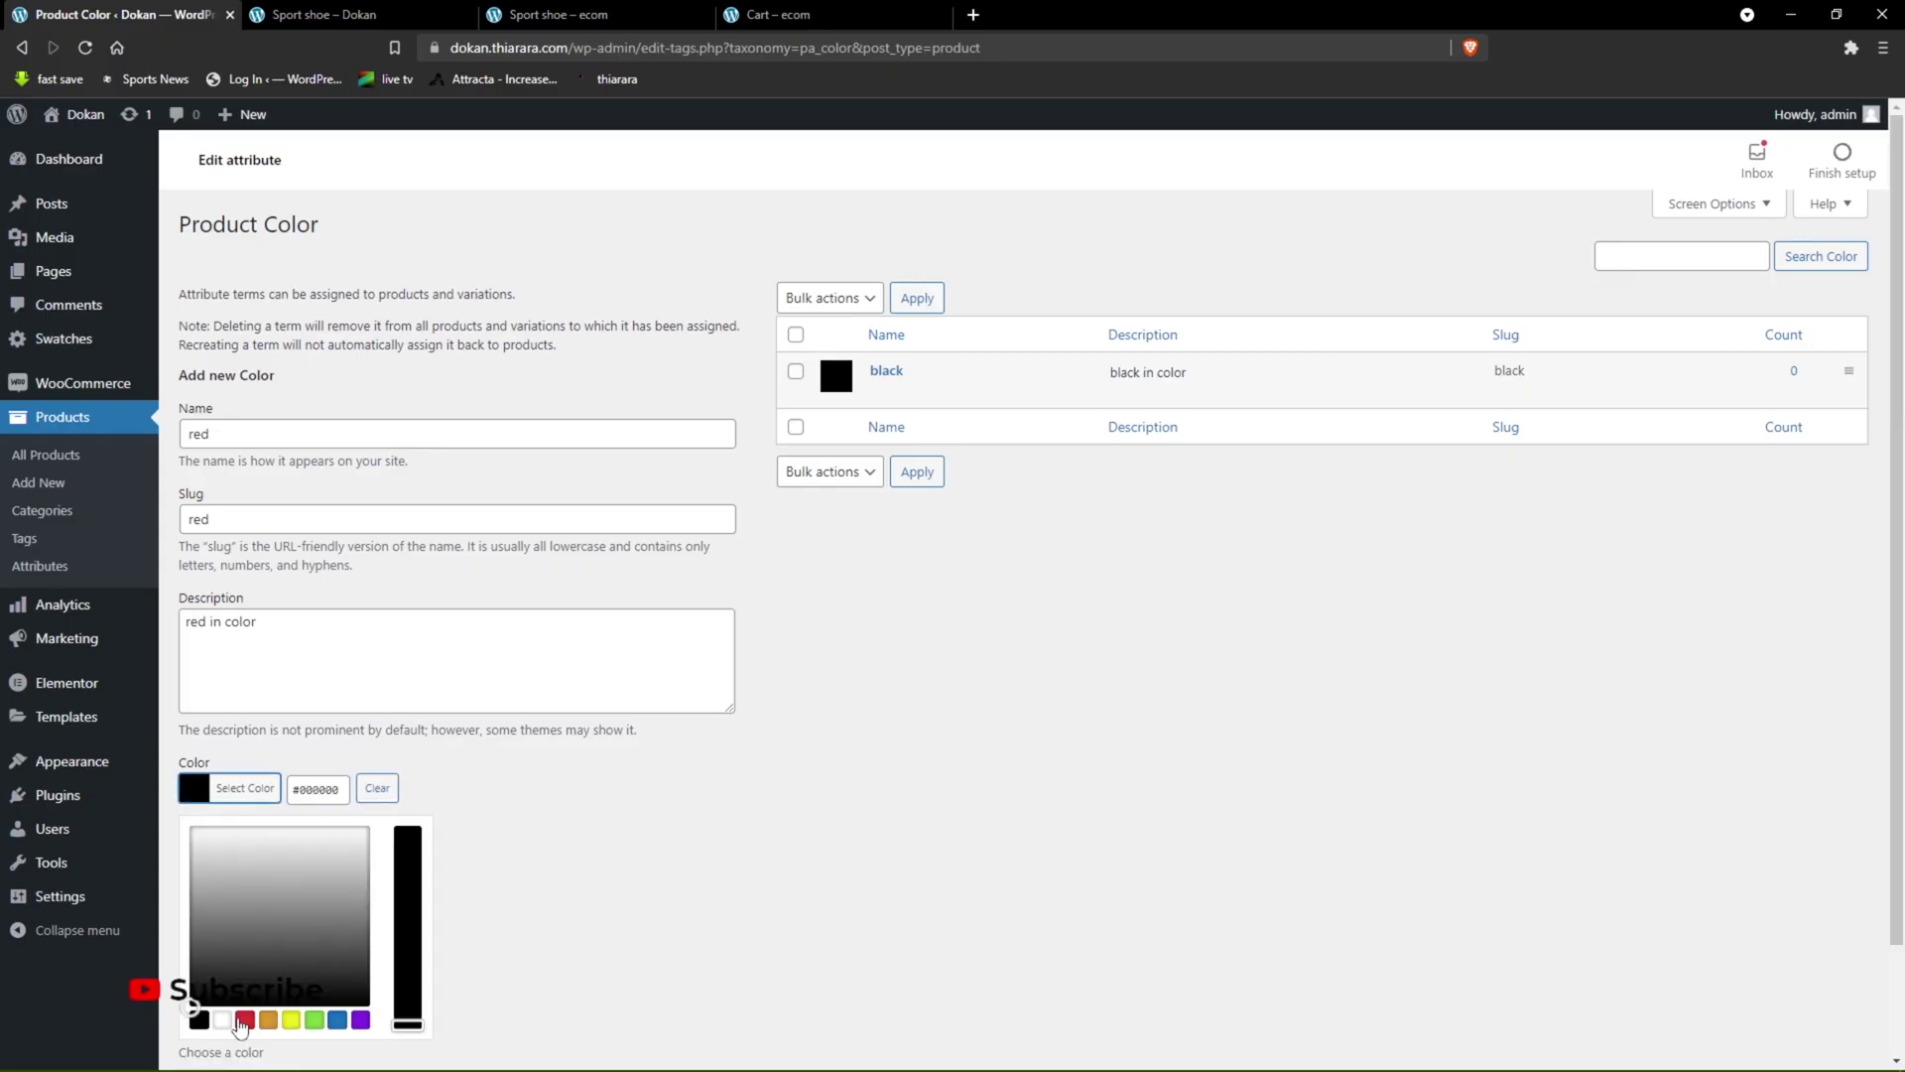
{"action": "left_click", "coordinate": [244, 1020]}
{"action": "scroll", "coordinate": [328, 983], "scroll_direction": "down", "scroll_amount": 1}
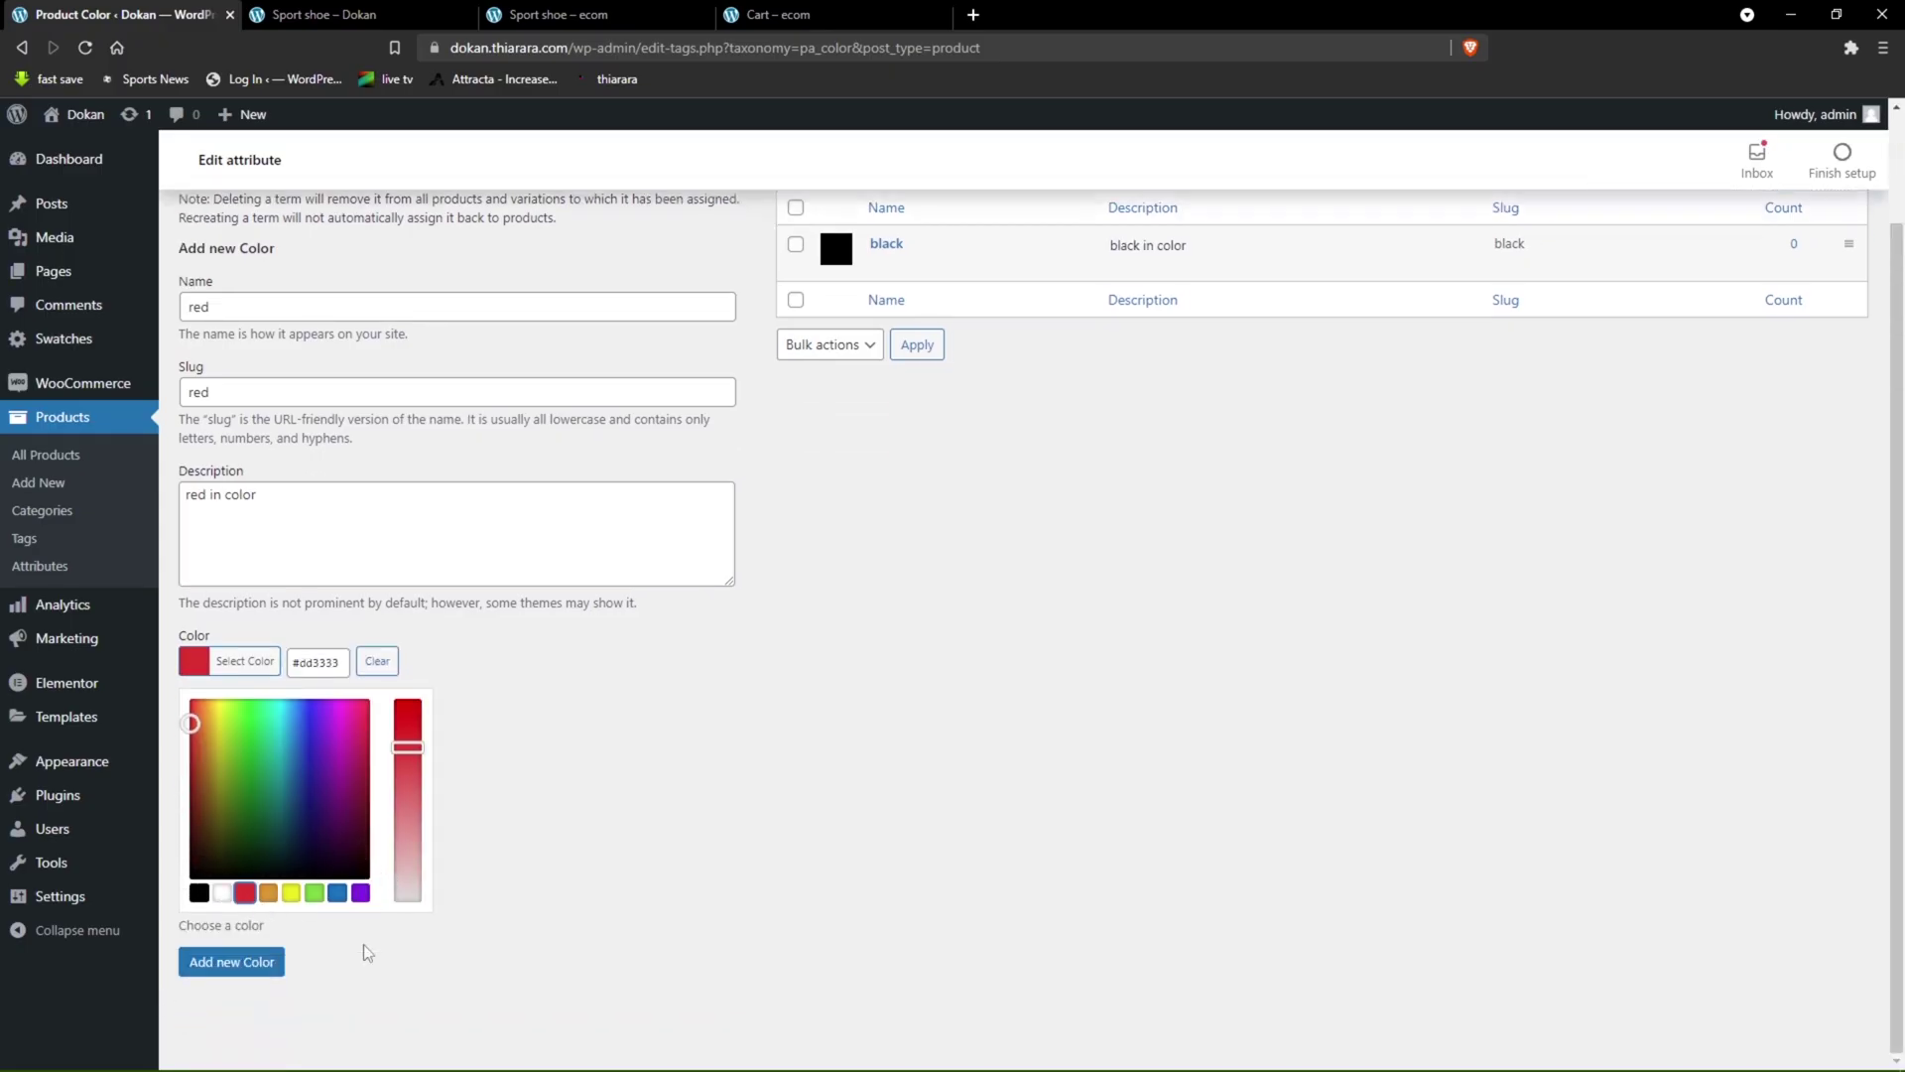
{"action": "left_click_drag", "start_coordinate": [407, 746], "coordinate": [413, 712]}
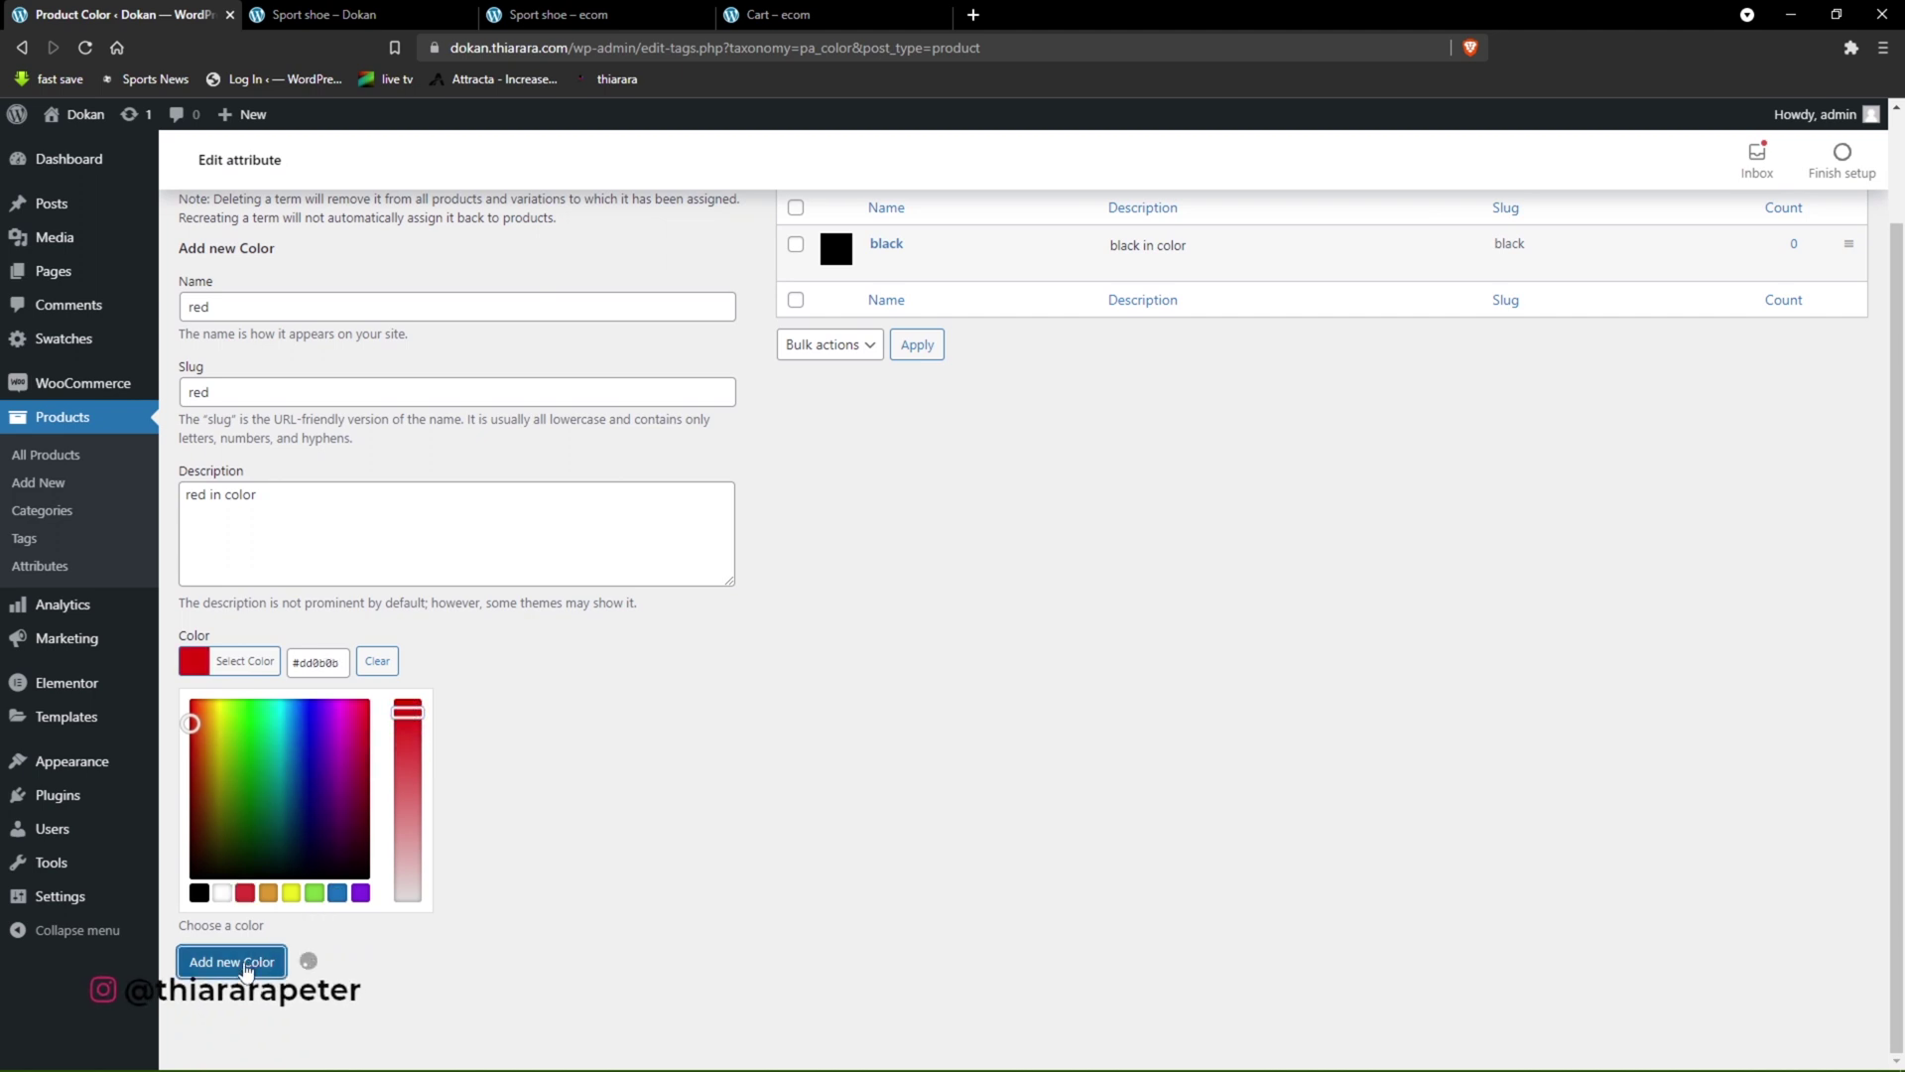
{"action": "left_click", "coordinate": [249, 967]}
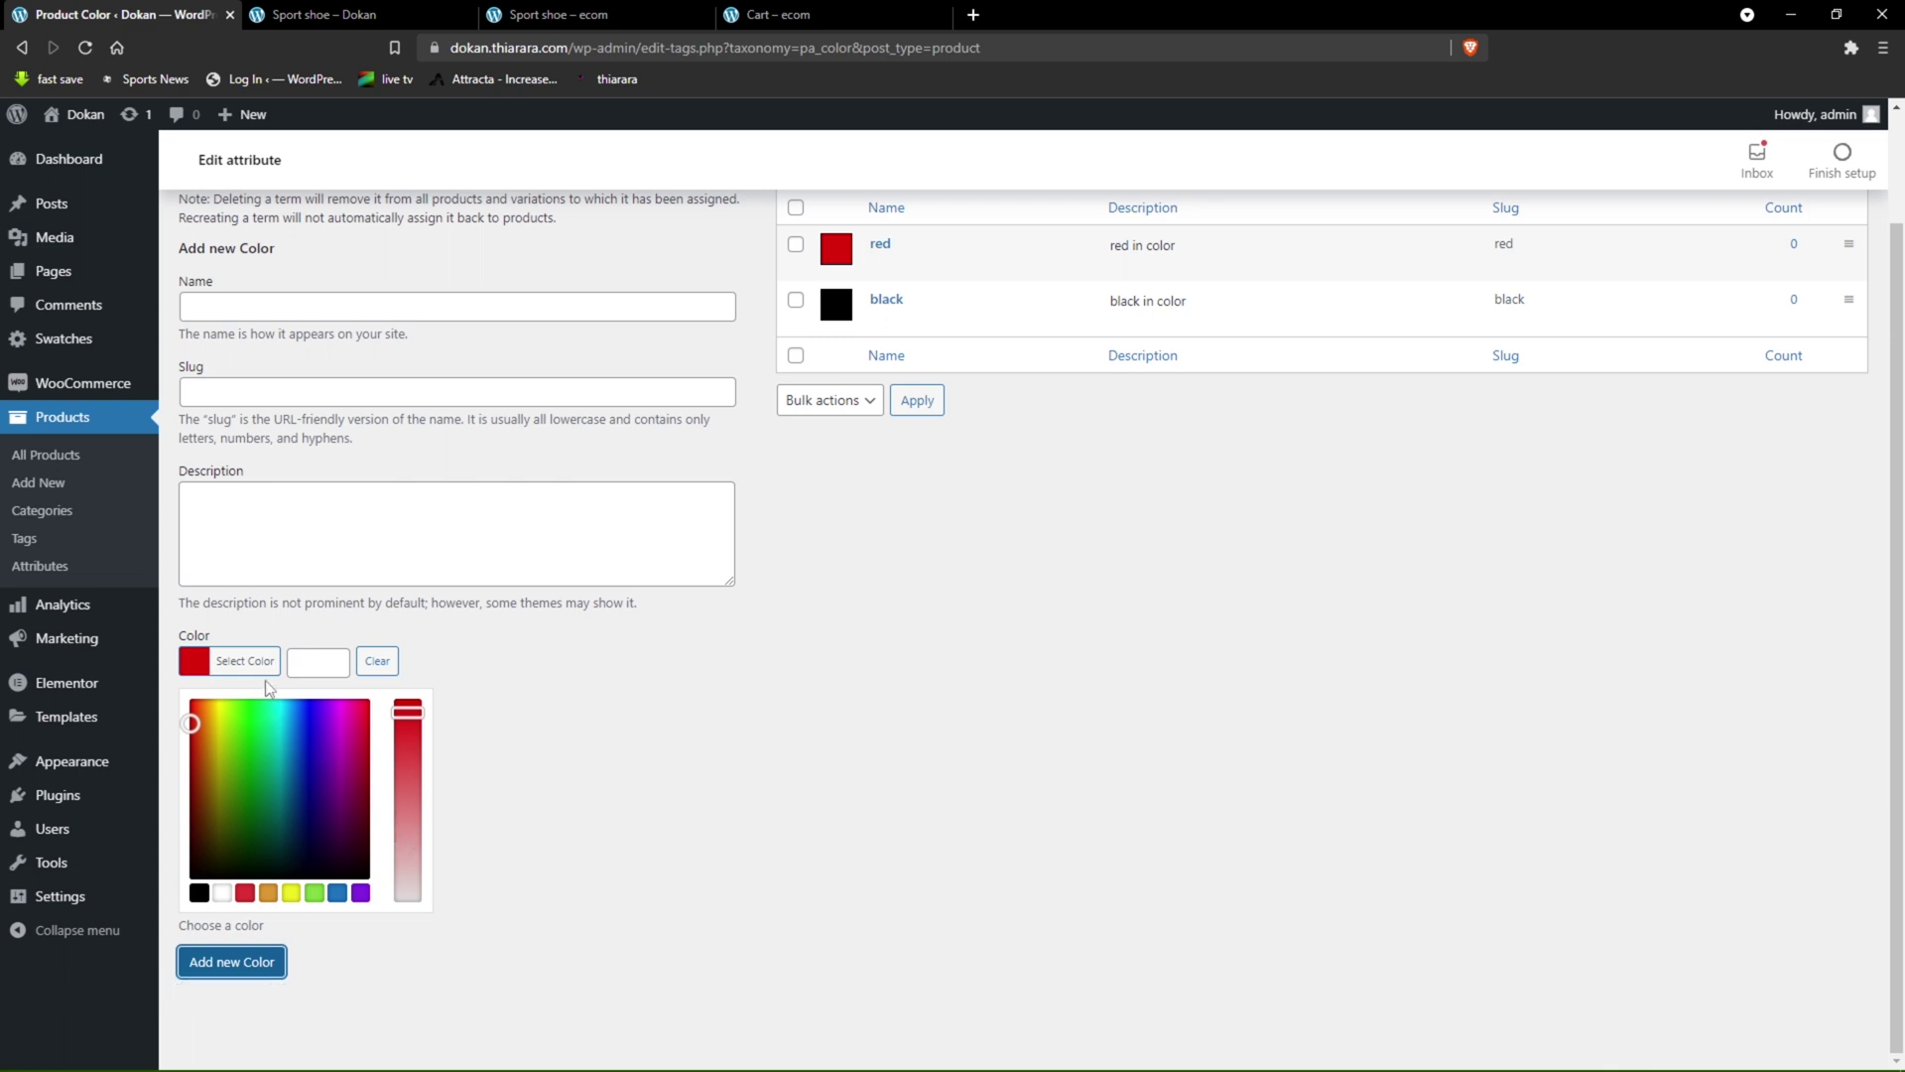
- Check the ecom Sport Shoe page for reference and enter white as both the name and the slug of a new Color term
{"action": "left_click", "coordinate": [317, 660]}
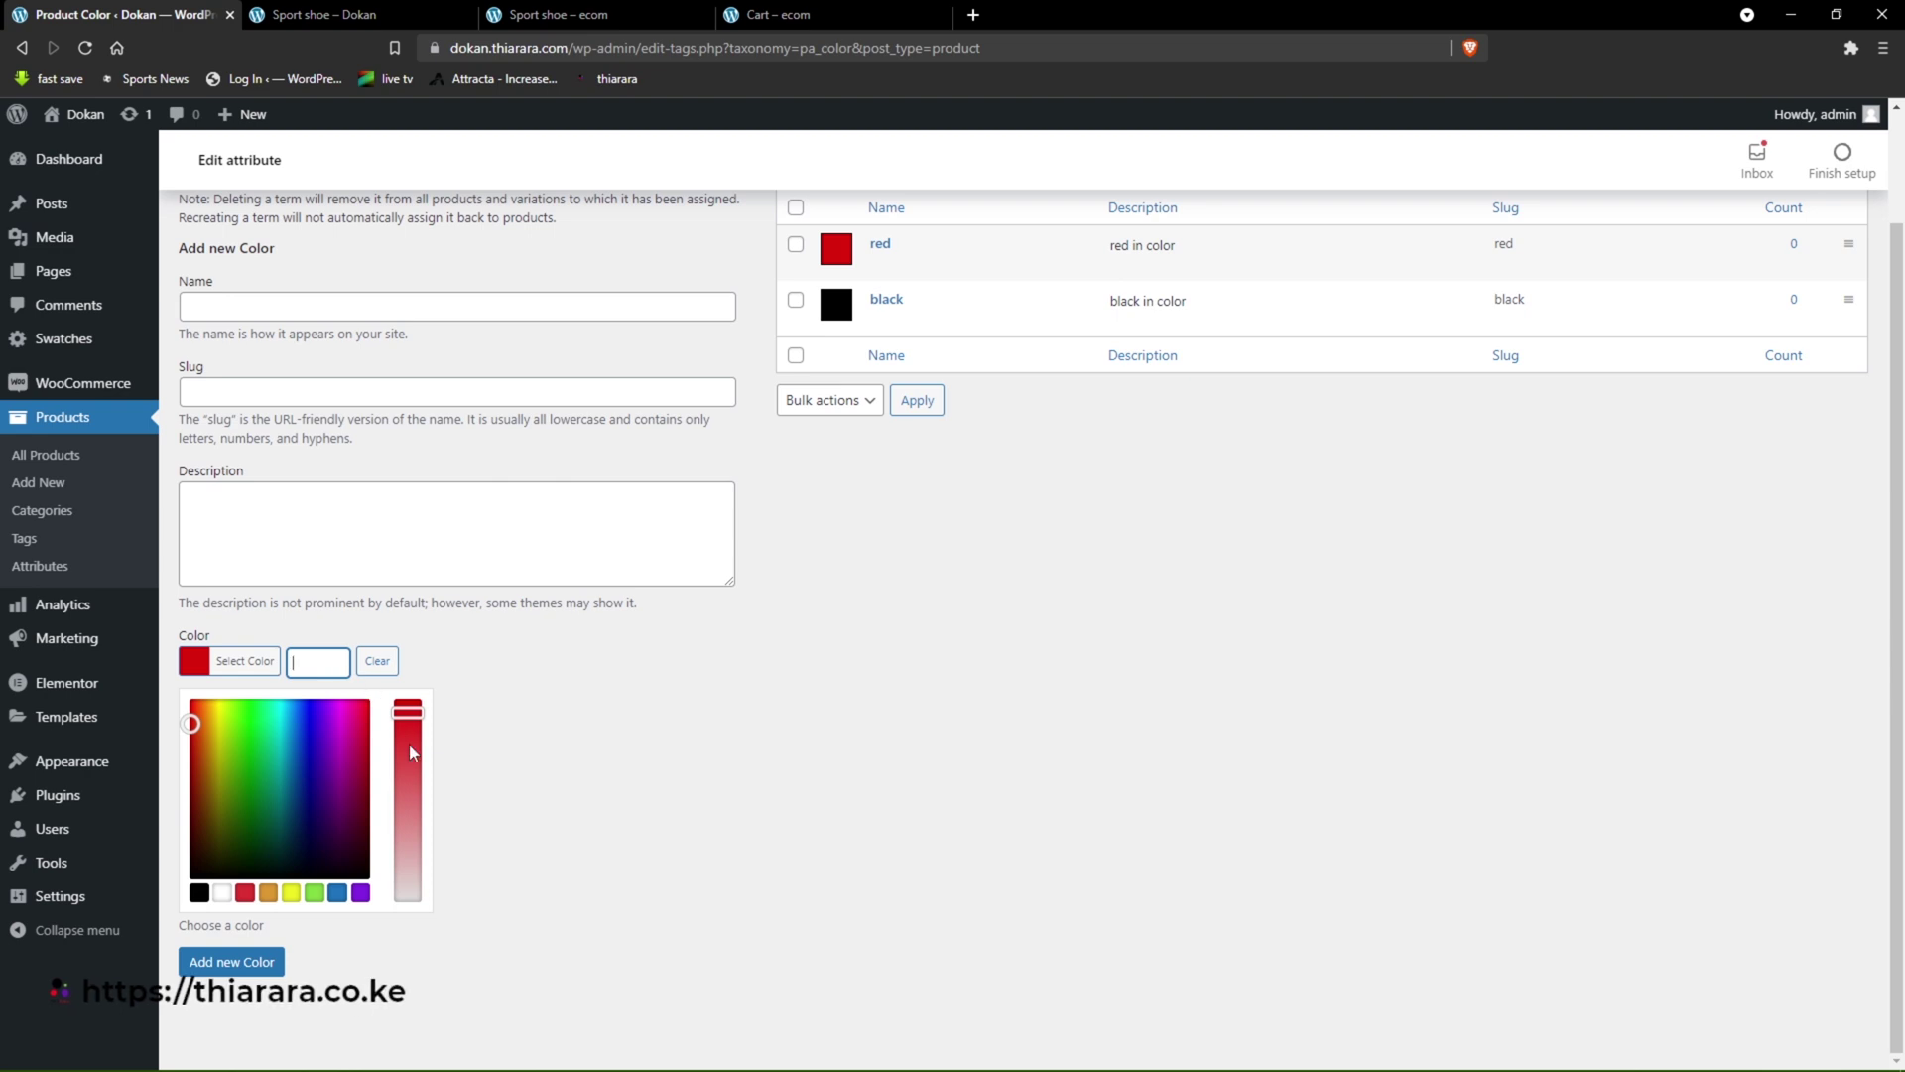
{"action": "scroll", "coordinate": [789, 783], "scroll_direction": "up", "scroll_amount": 2}
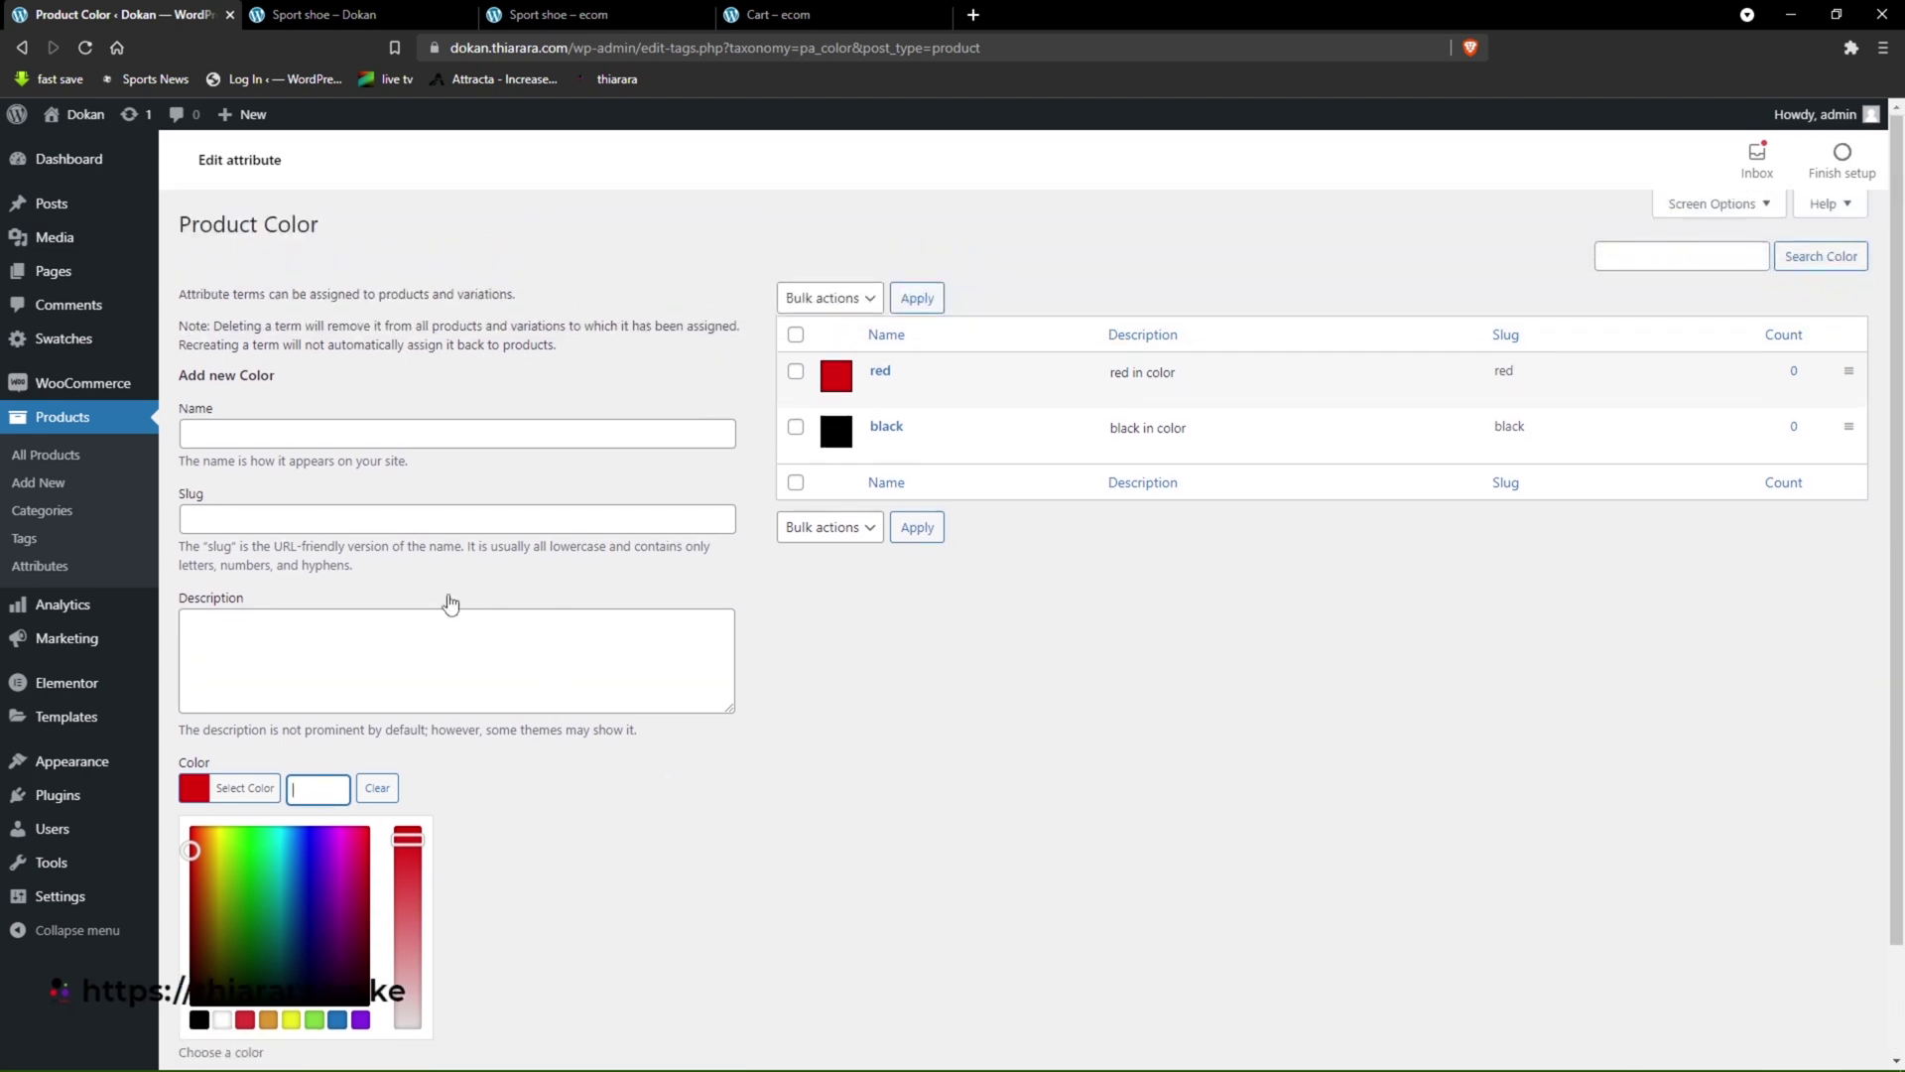
{"action": "left_click", "coordinate": [282, 438]}
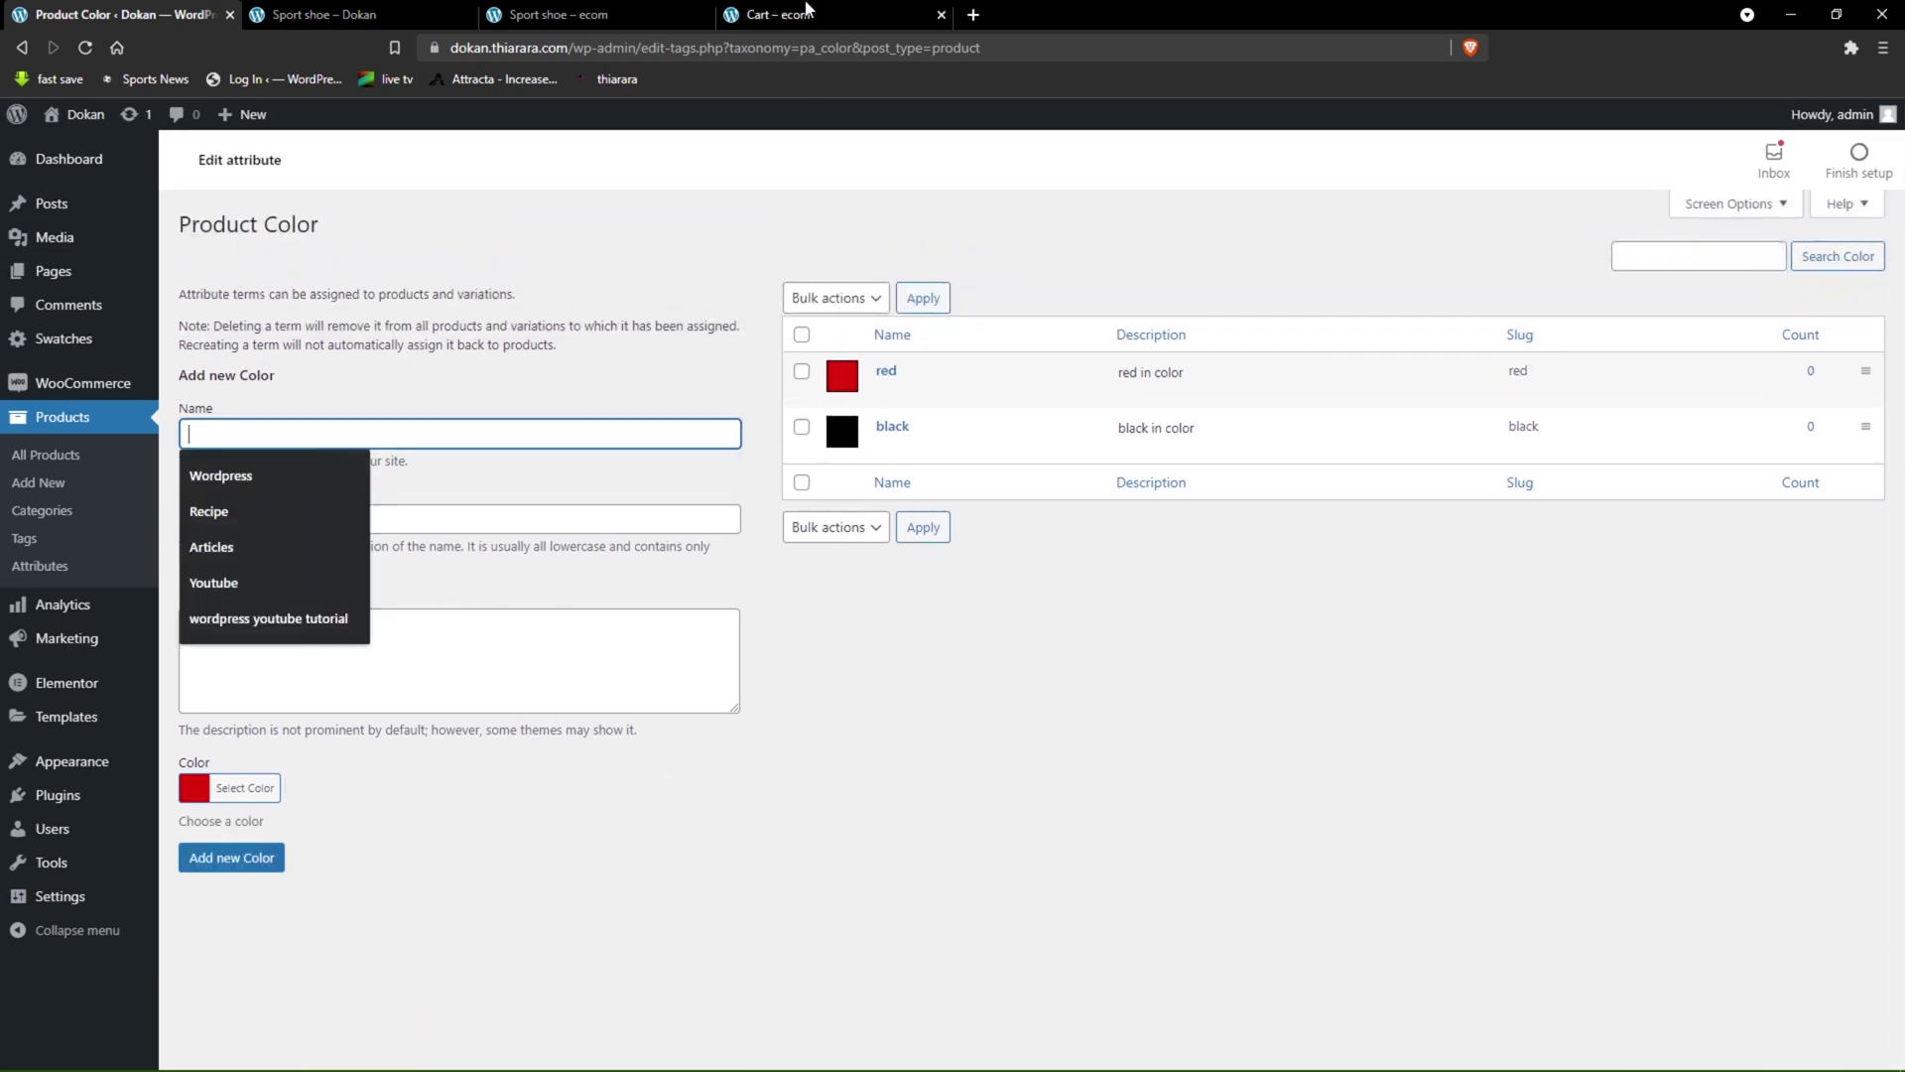
{"action": "left_click", "coordinate": [674, 14]}
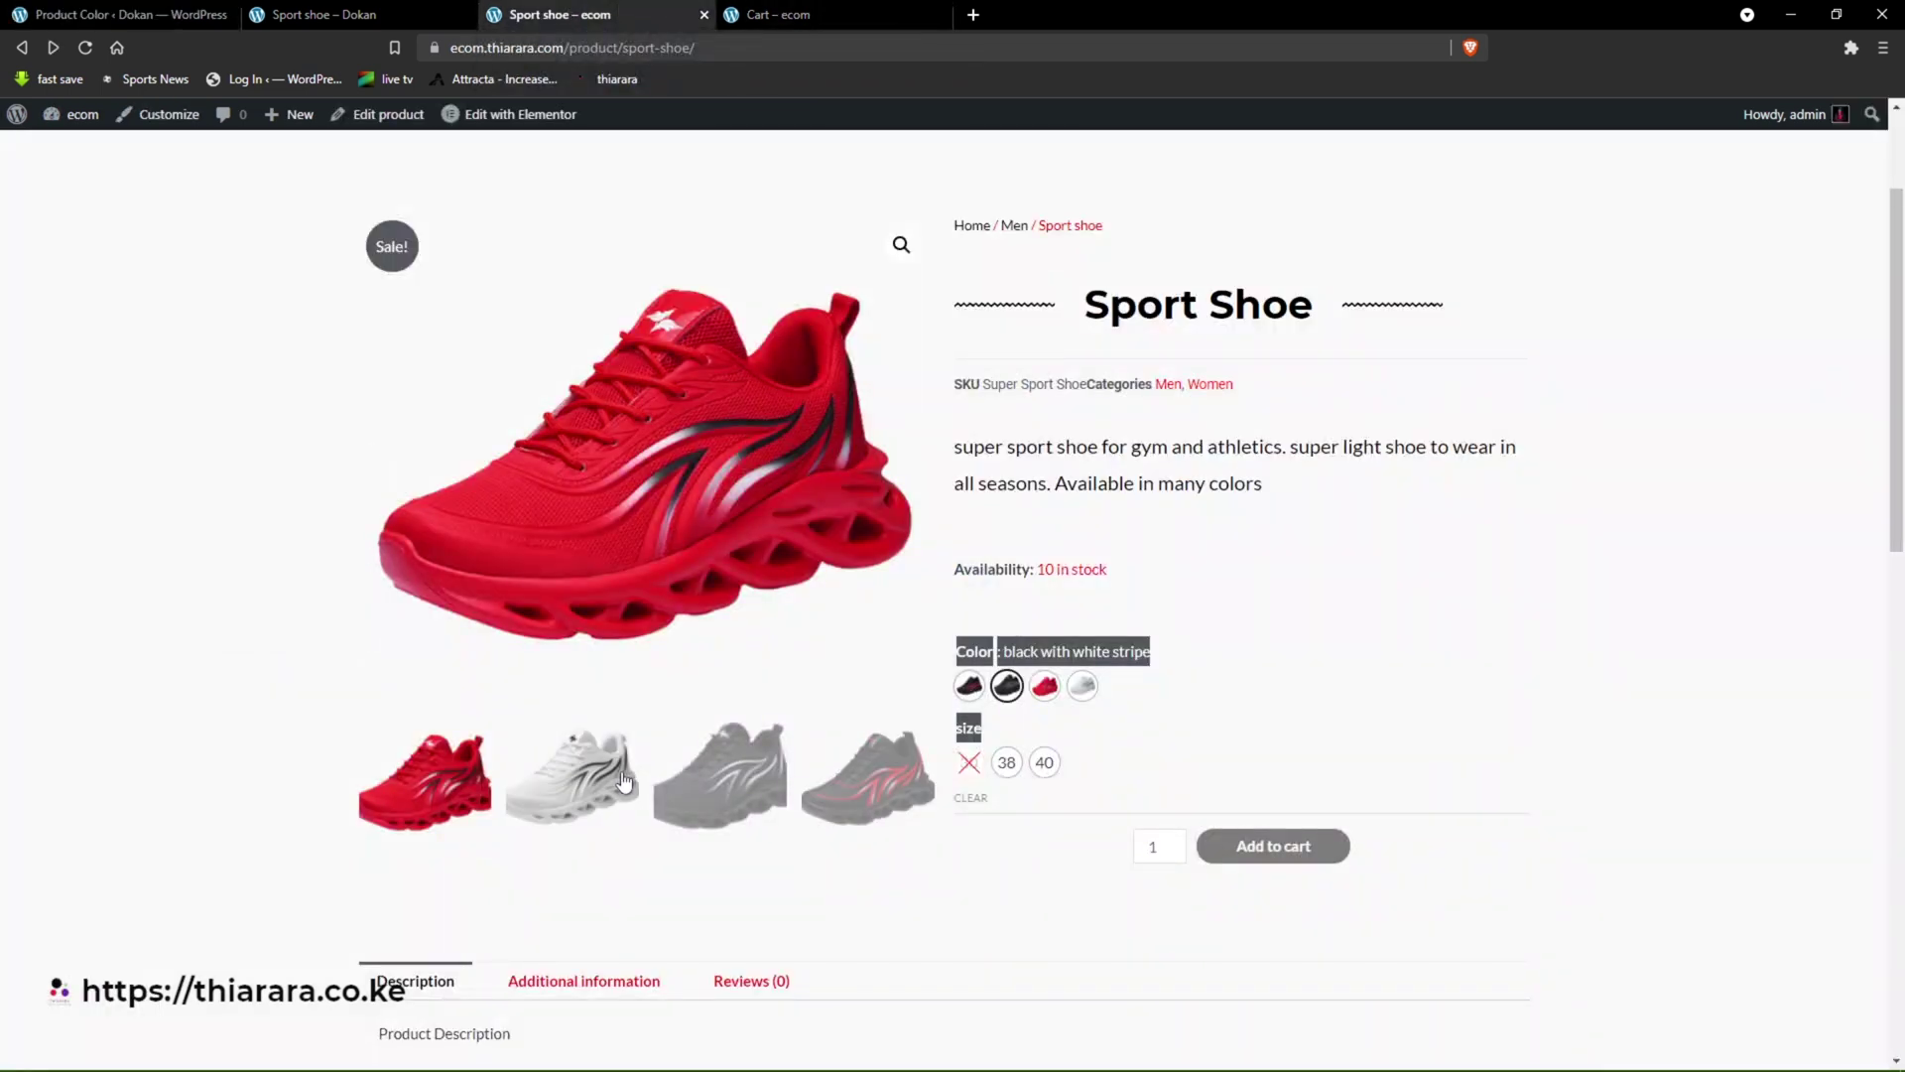
{"action": "left_click", "coordinate": [129, 13]}
{"action": "left_click", "coordinate": [242, 443]}
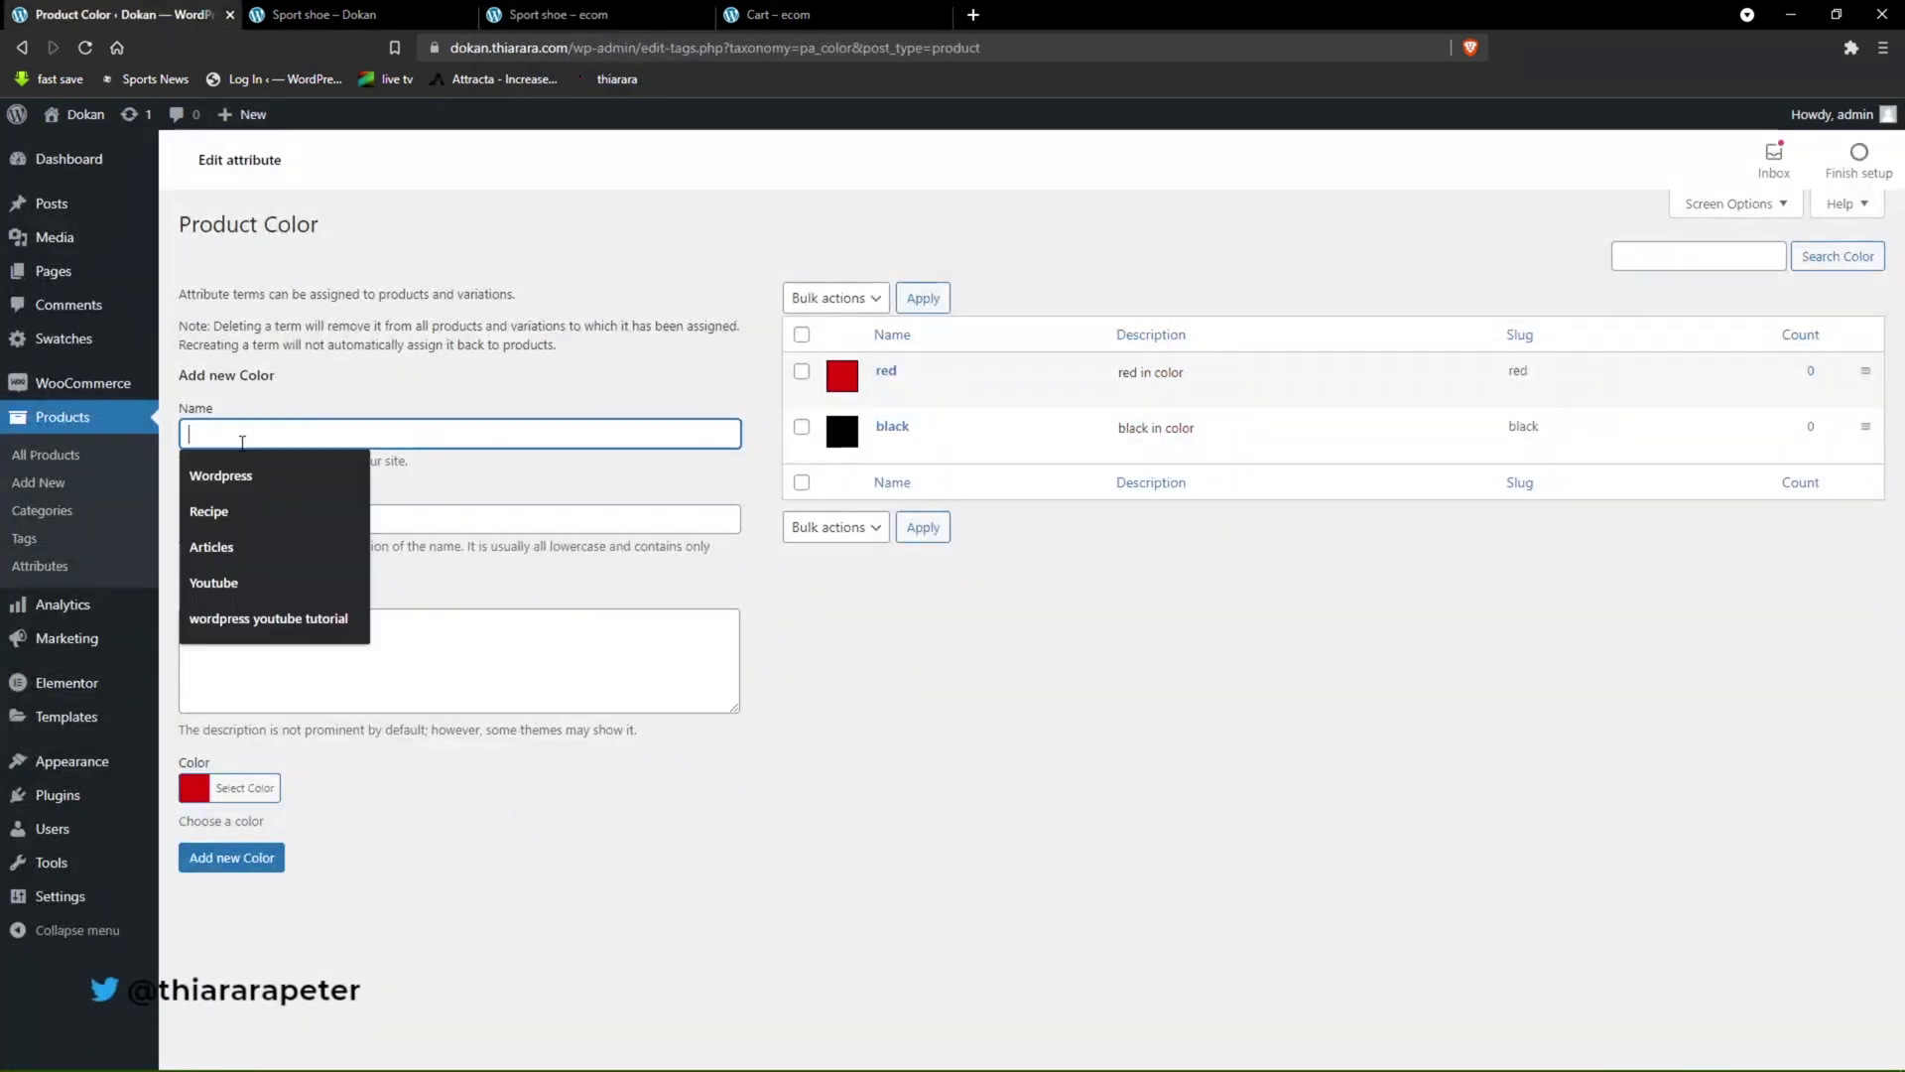
{"action": "type", "text": "white"}
{"action": "left_click", "coordinate": [239, 514]}
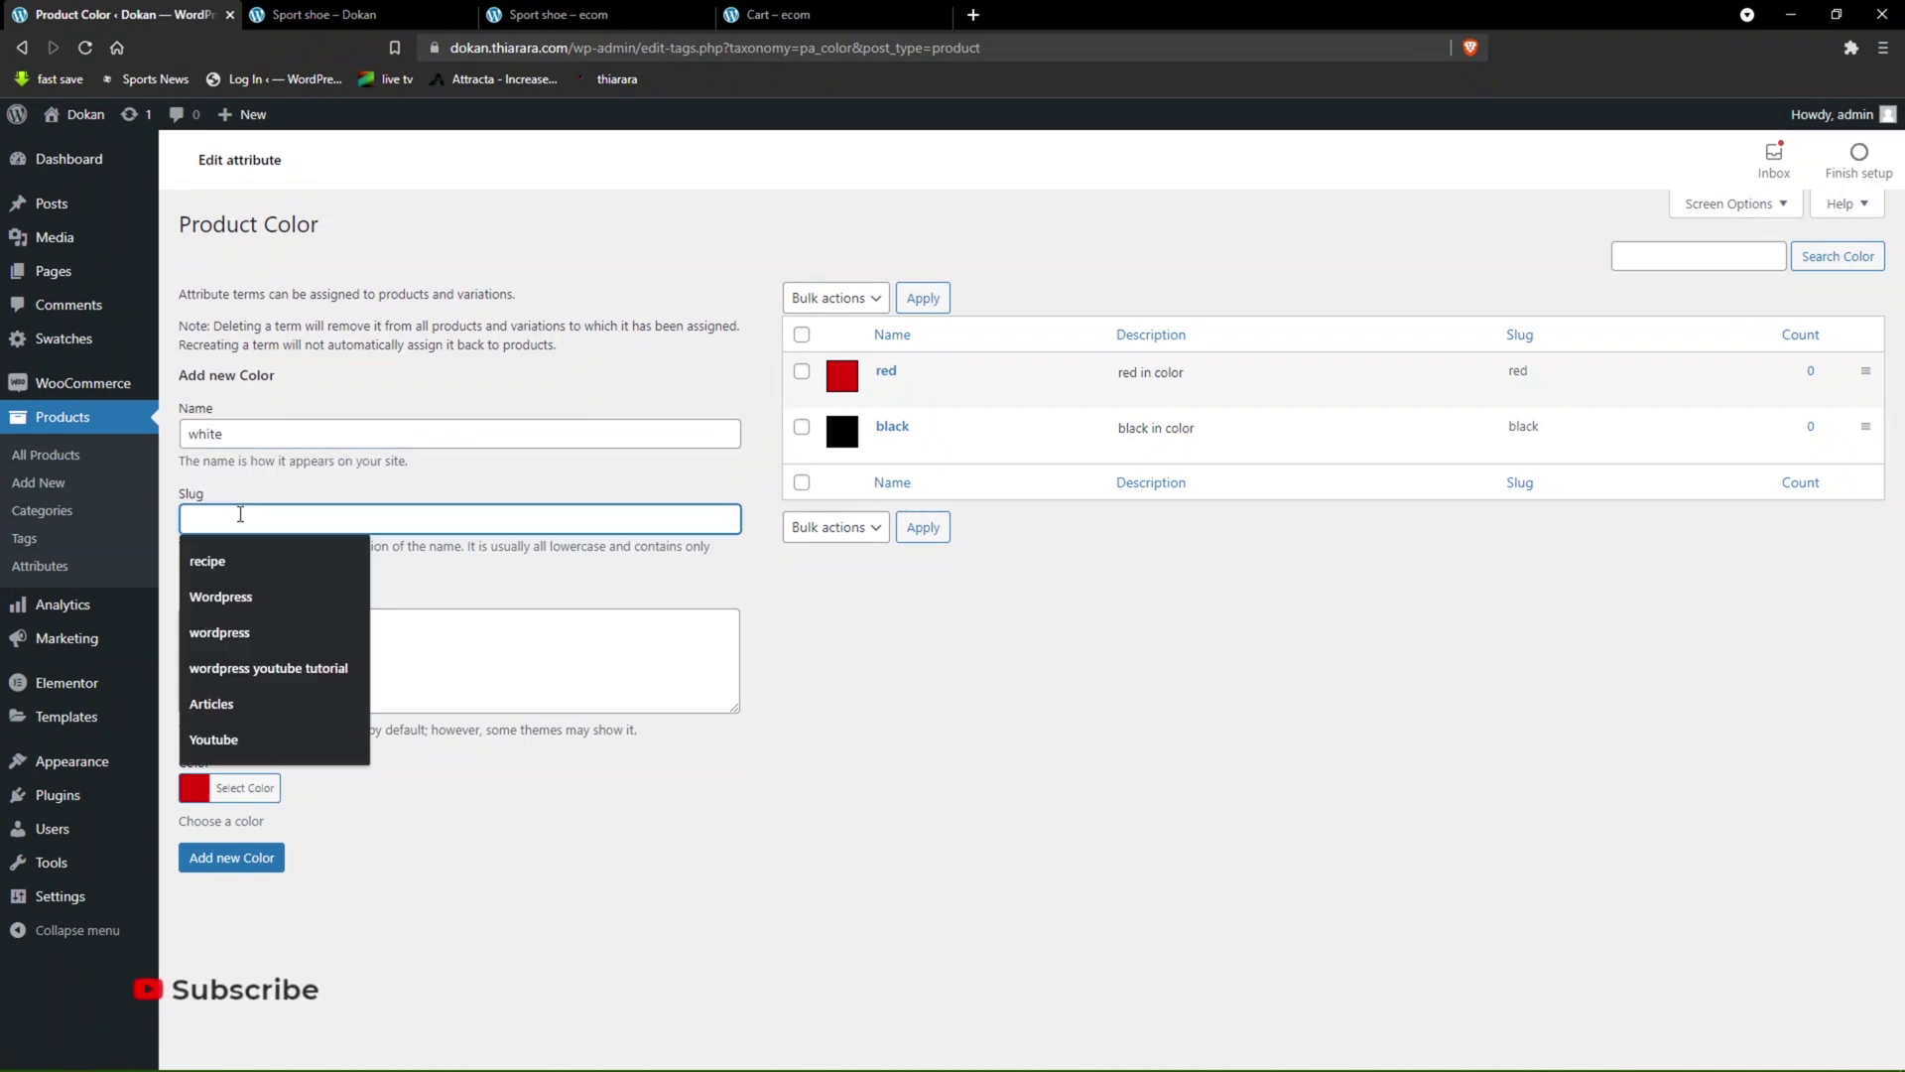
{"action": "type", "text": "white"}
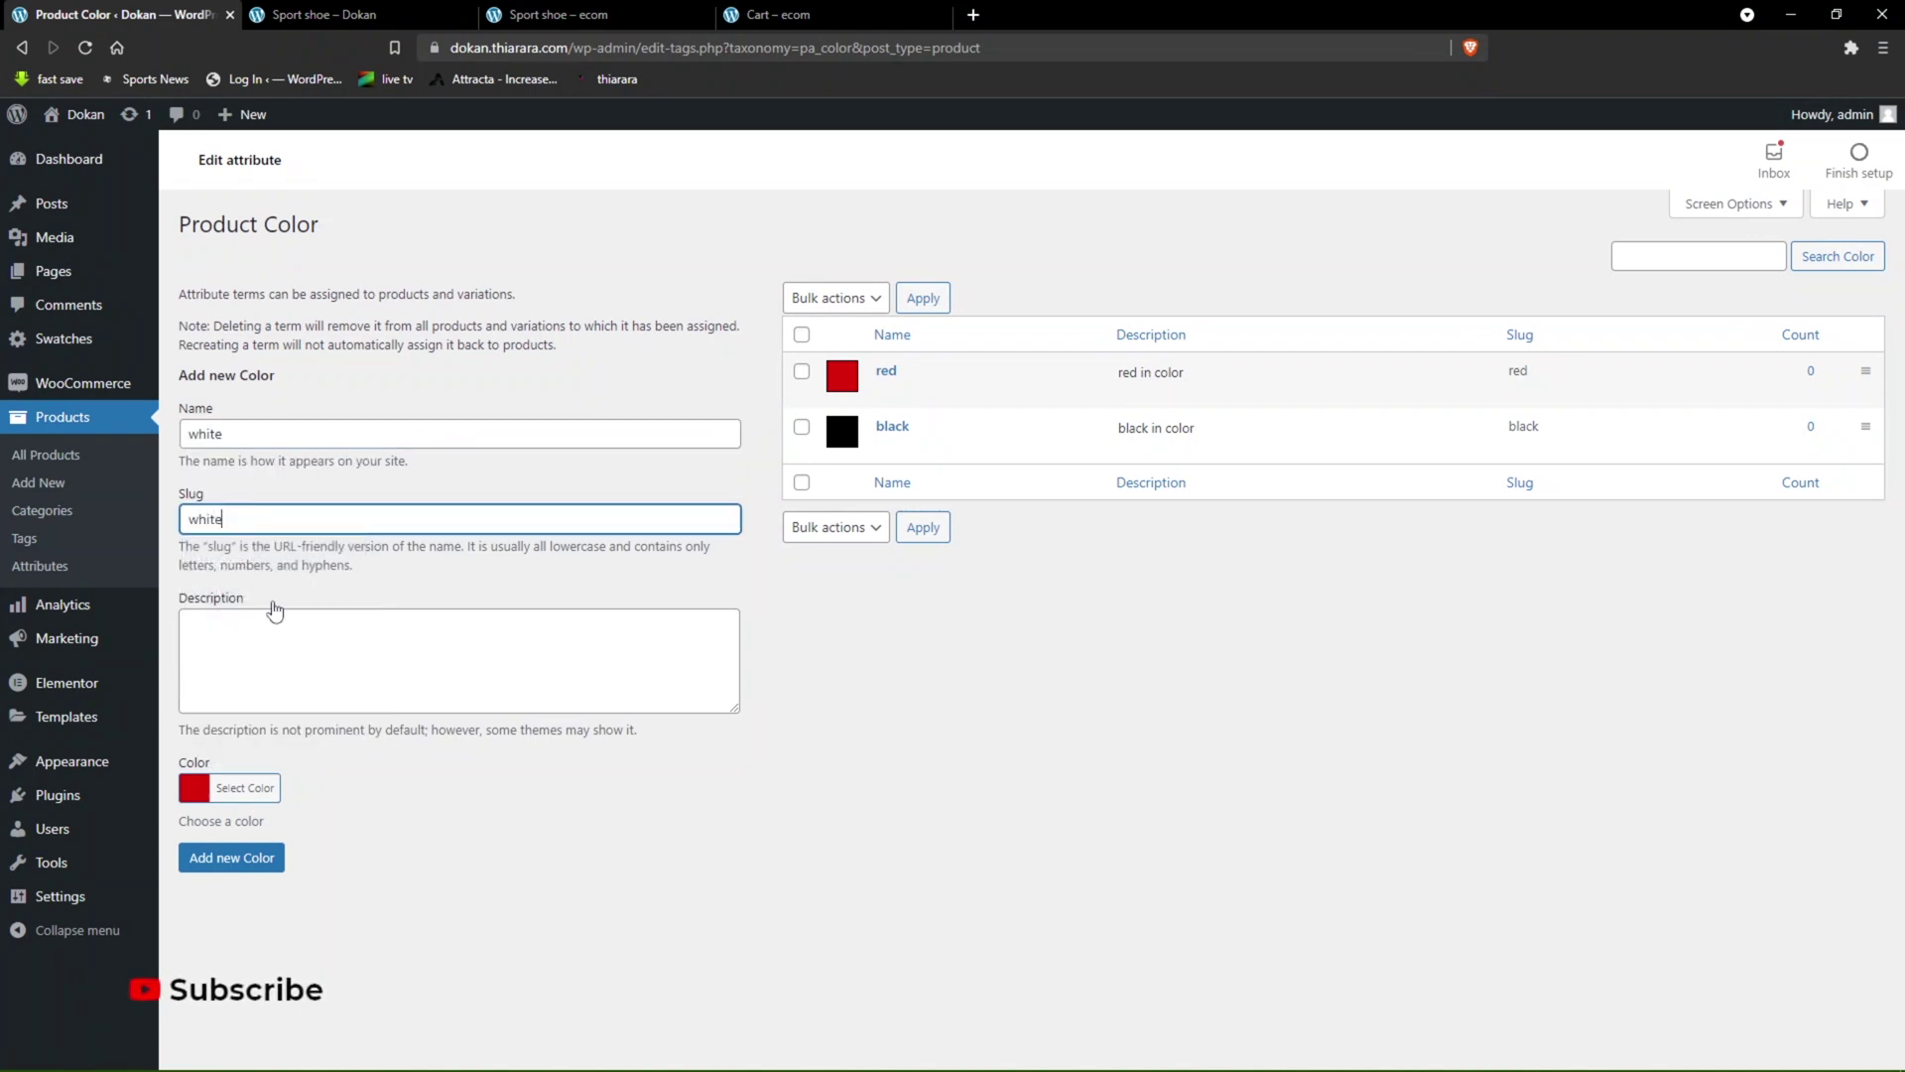
- Describe the white term as "white in color", set its swatch color to white (#ffffff), and add it
{"action": "left_click", "coordinate": [279, 665]}
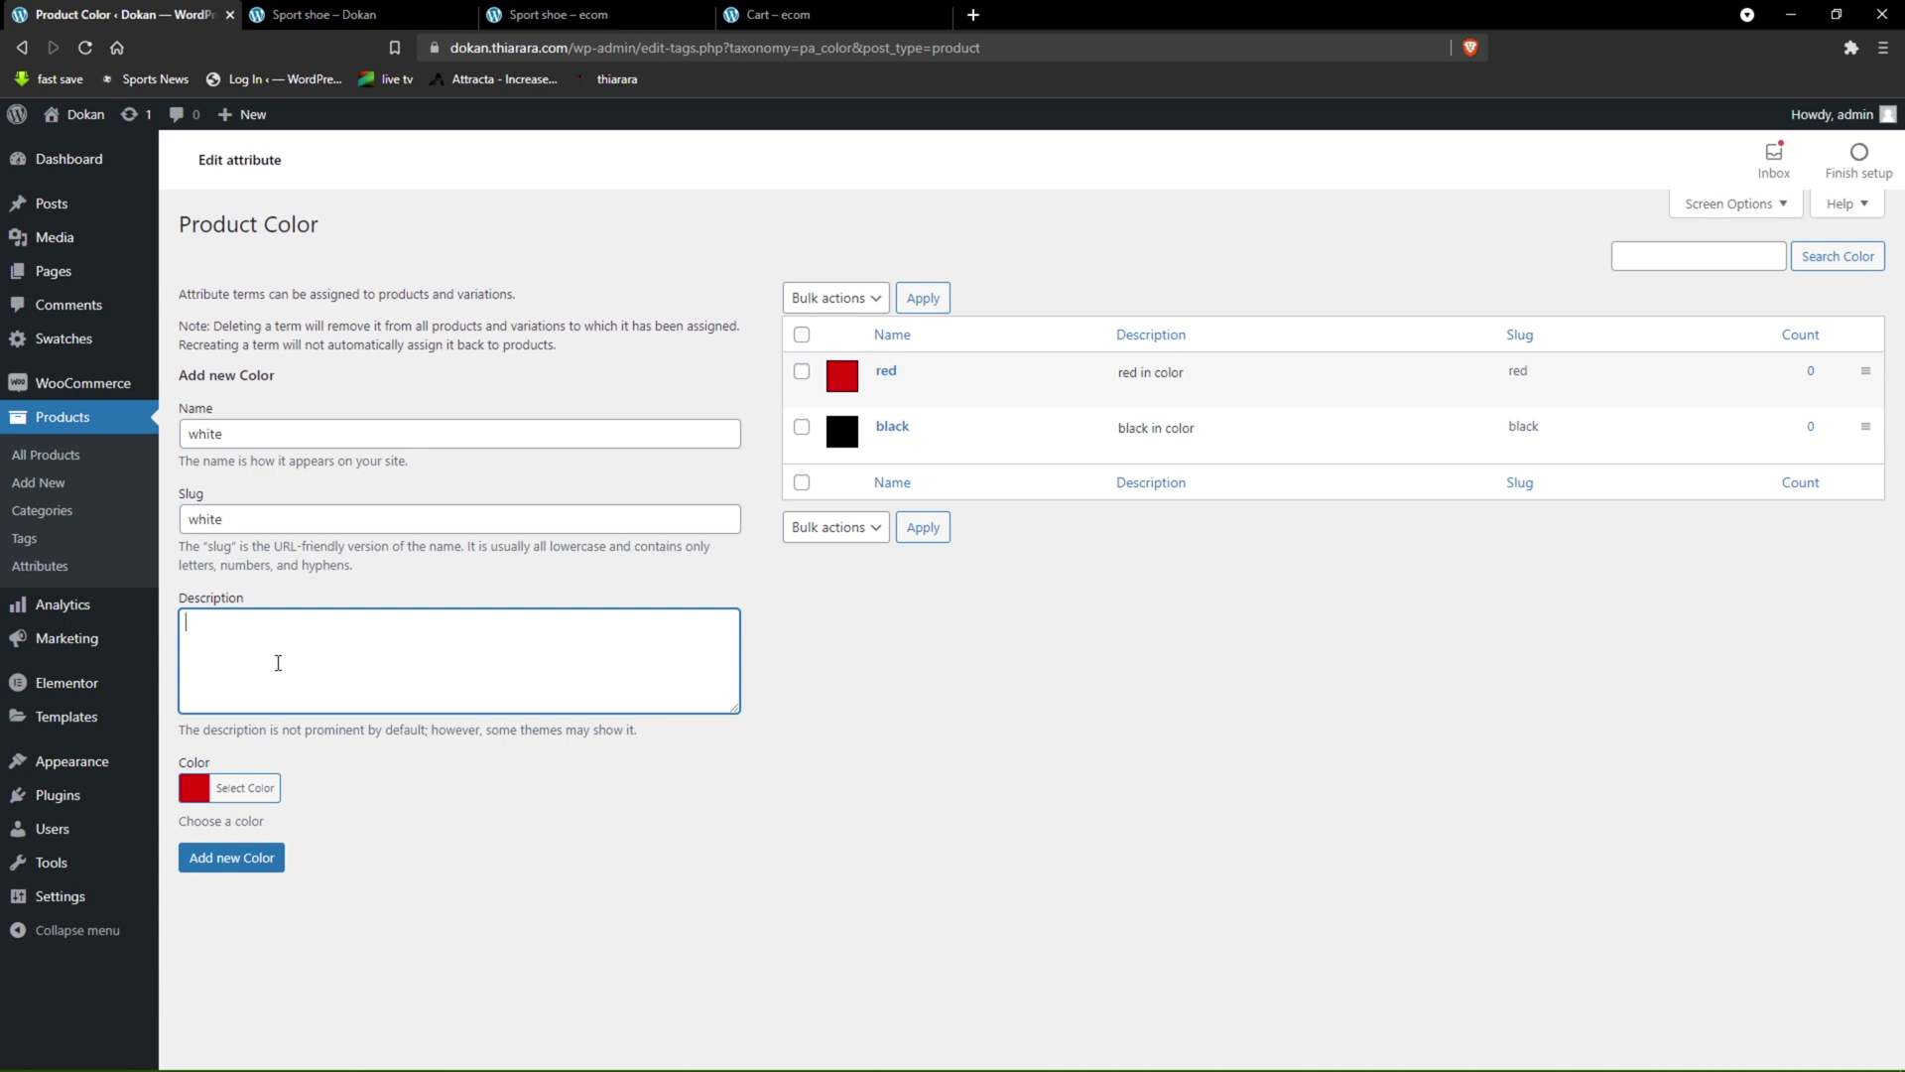
{"action": "type", "text": "white"}
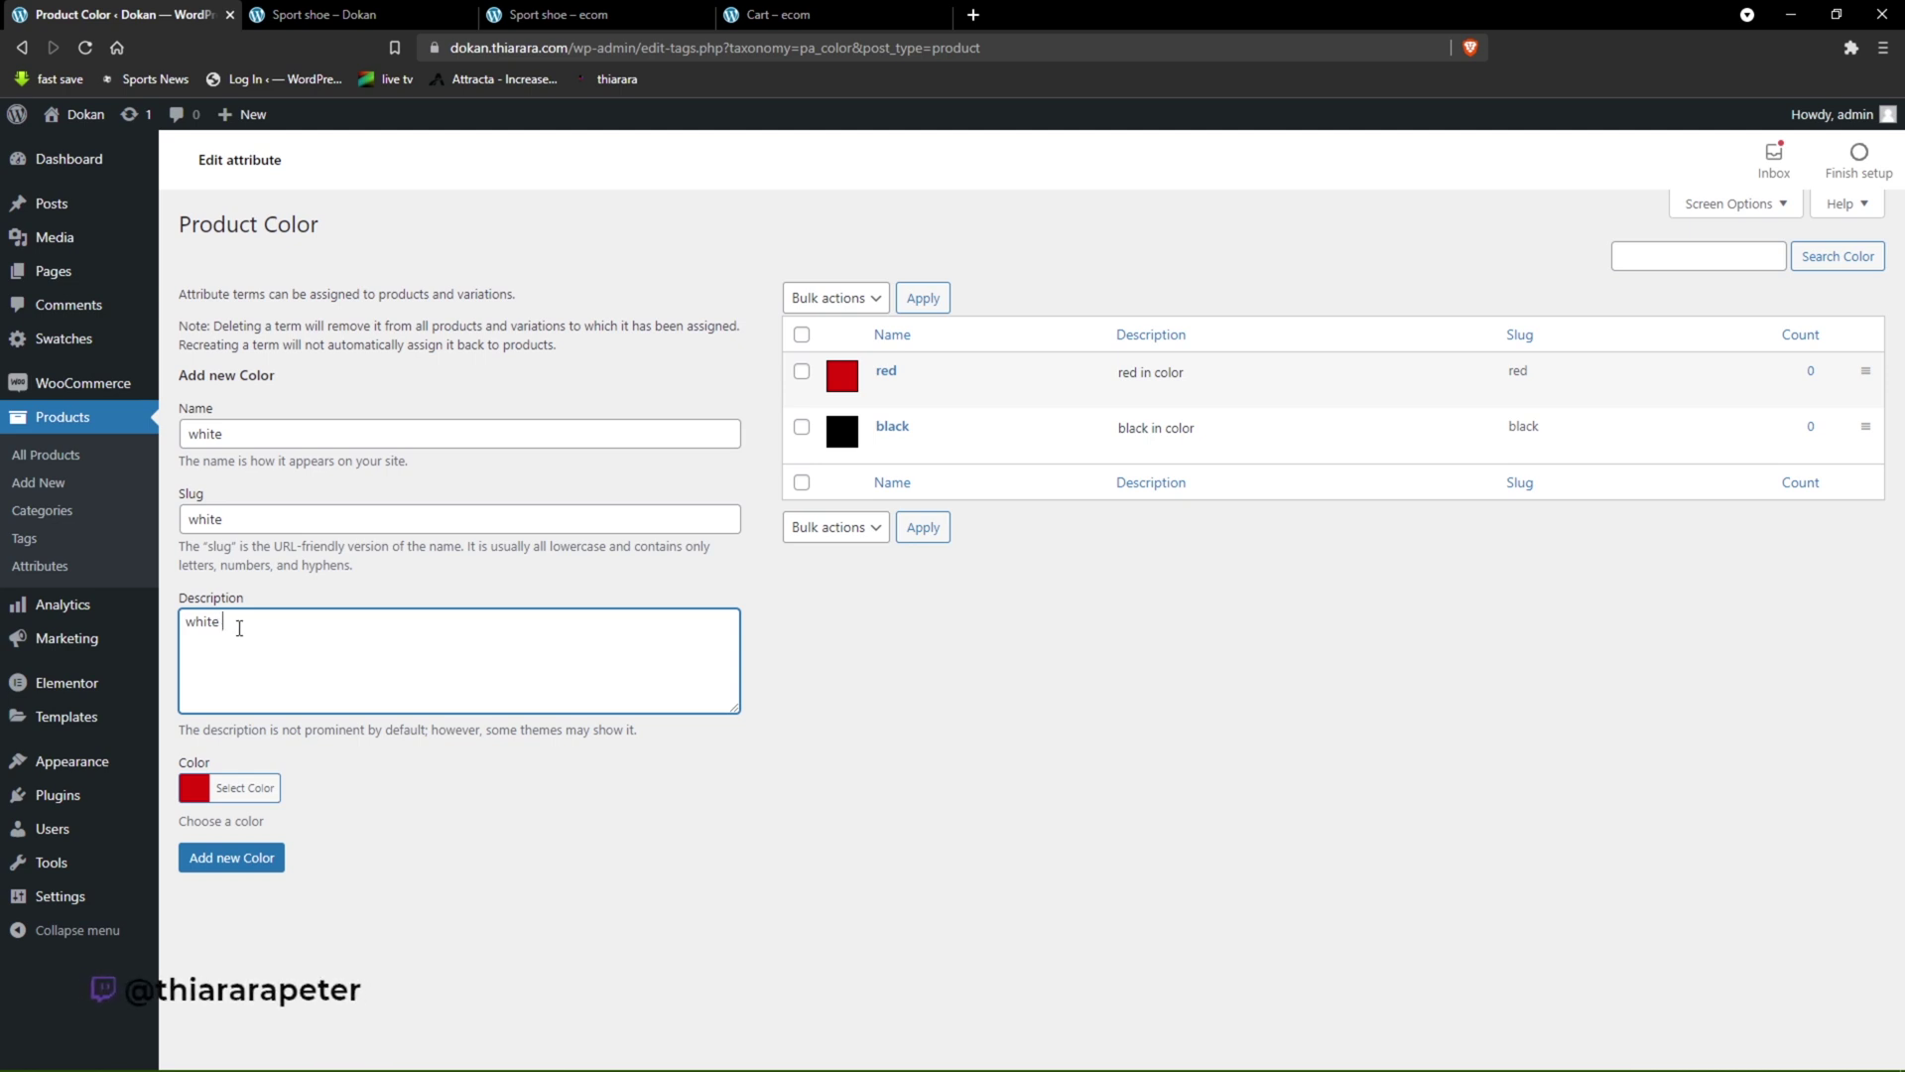
{"action": "type", "text": "in color"}
{"action": "left_click", "coordinate": [206, 800]}
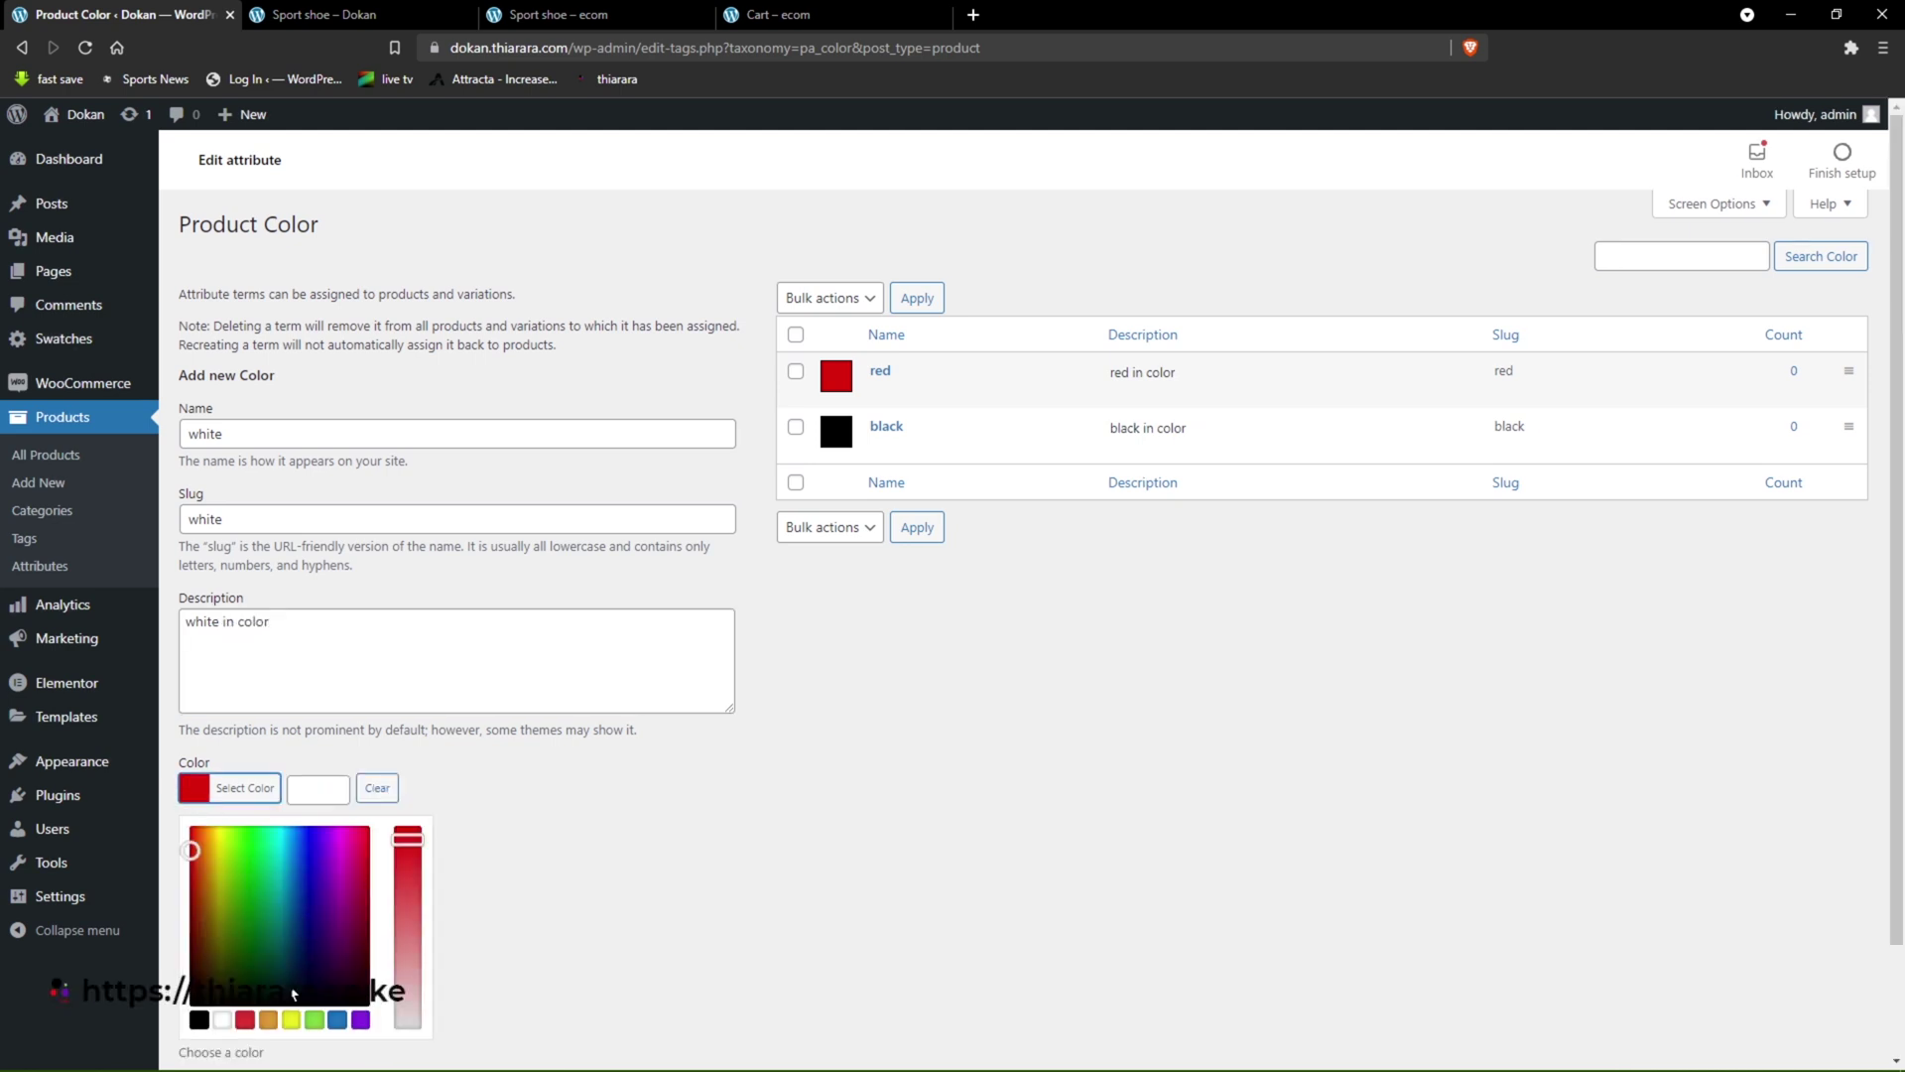
{"action": "left_click", "coordinate": [221, 1020]}
{"action": "scroll", "coordinate": [287, 935], "scroll_direction": "down", "scroll_amount": 1}
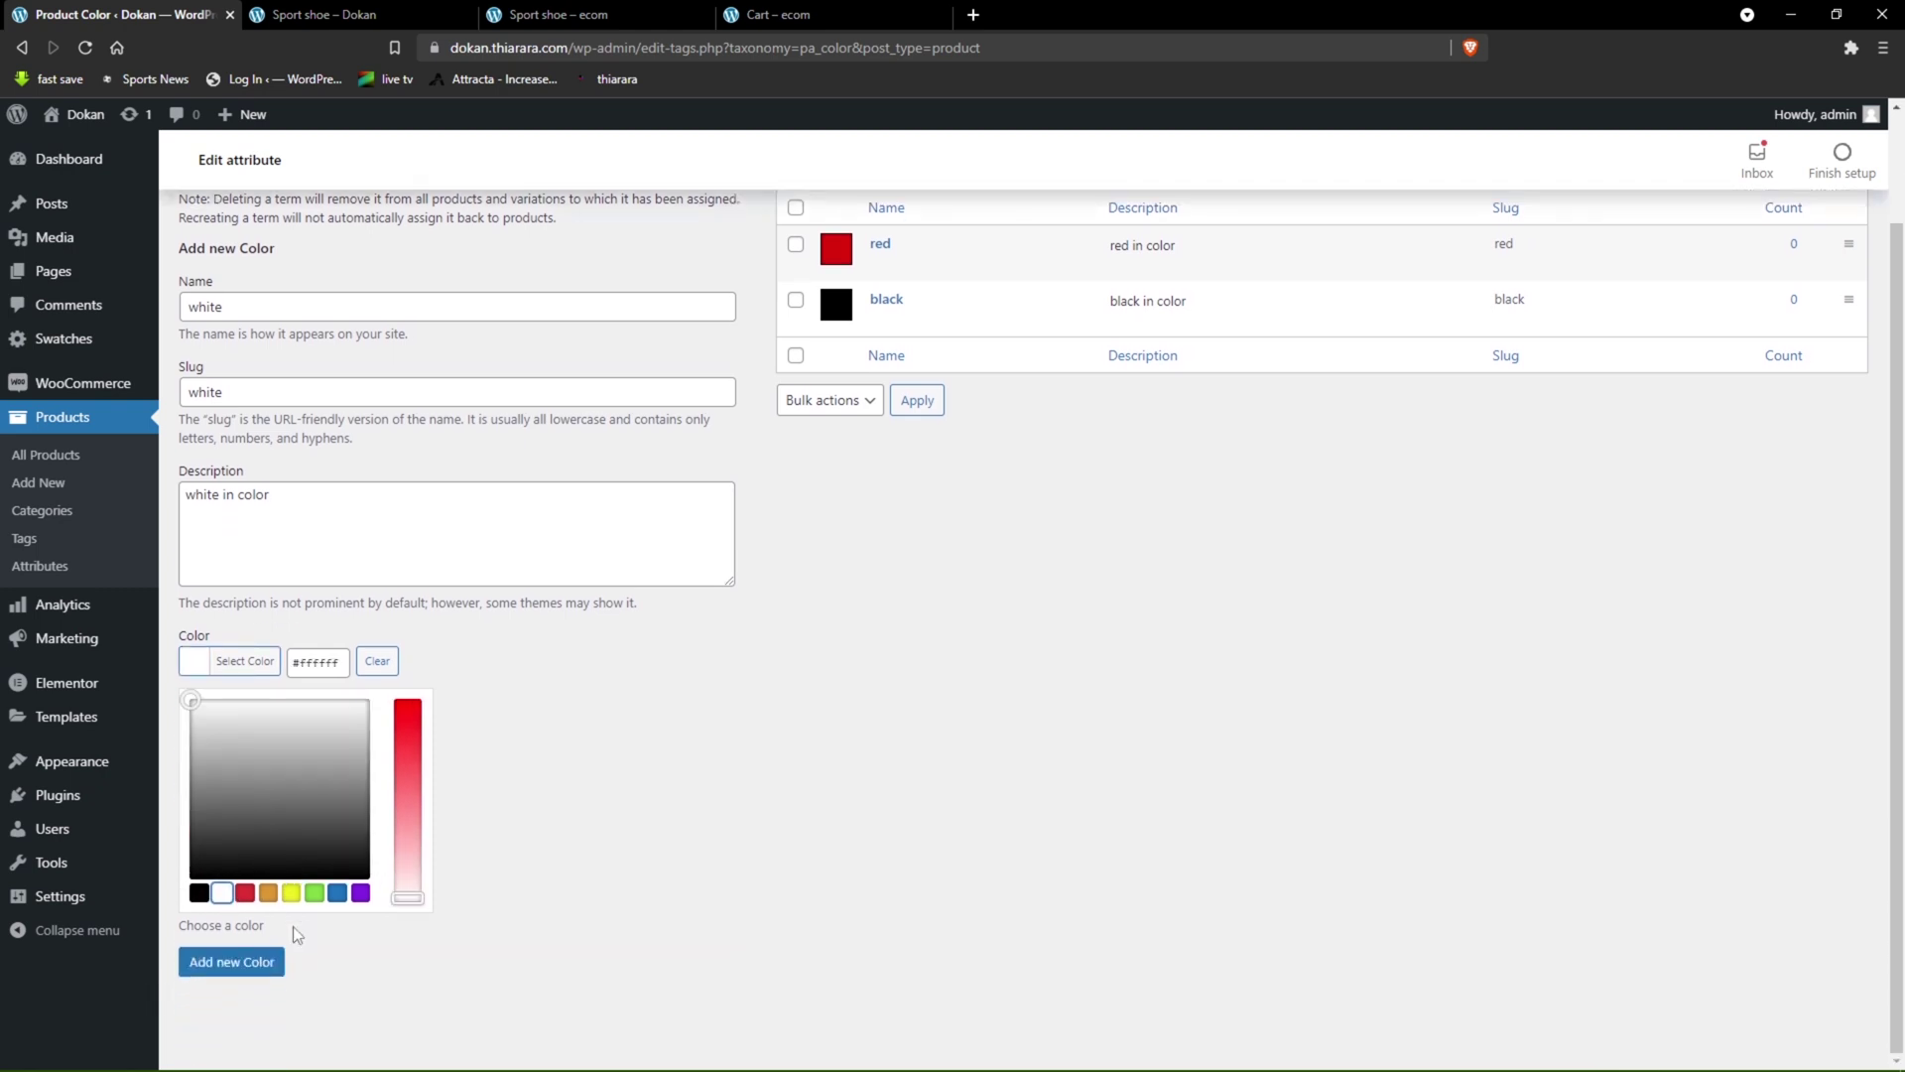
{"action": "left_click", "coordinate": [243, 970]}
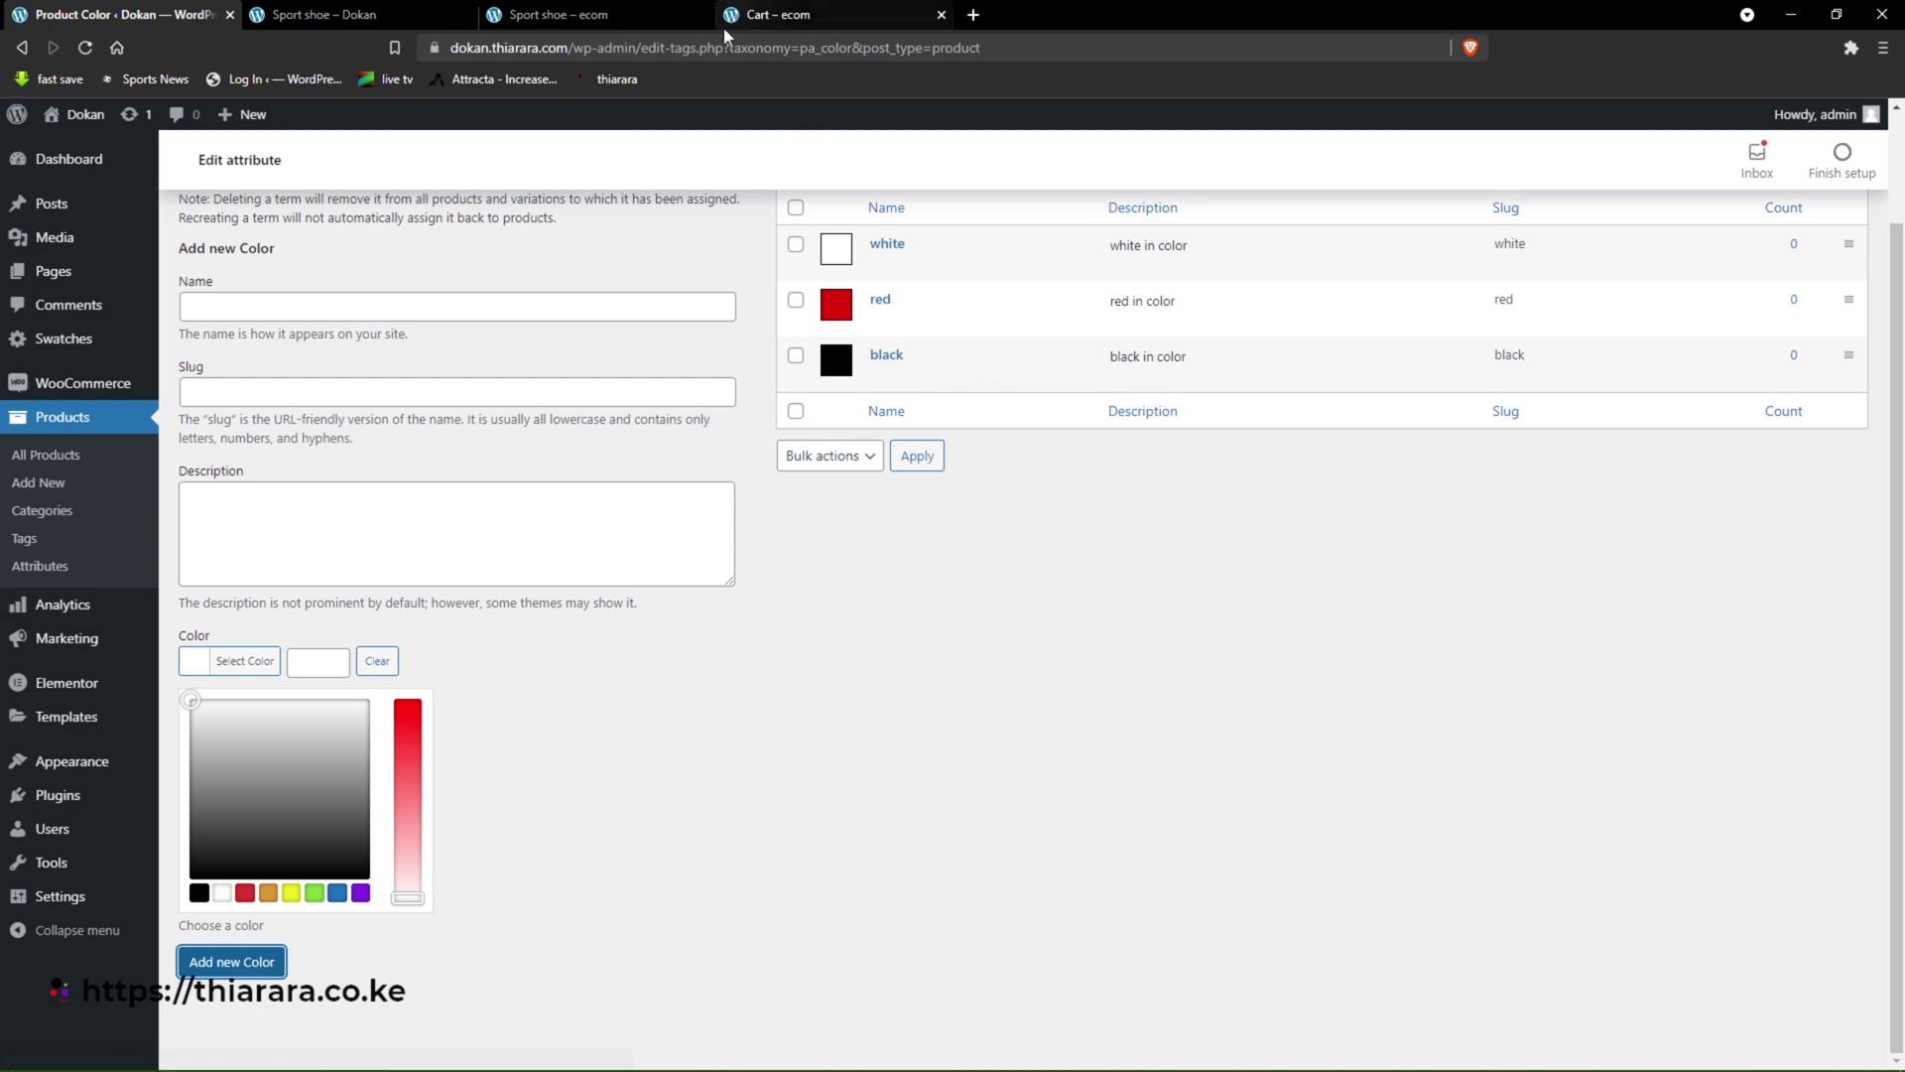
- Return to the product attributes list, review the Color attribute's terms, and open the image attribute's terms for configuration
{"action": "left_click", "coordinate": [558, 13]}
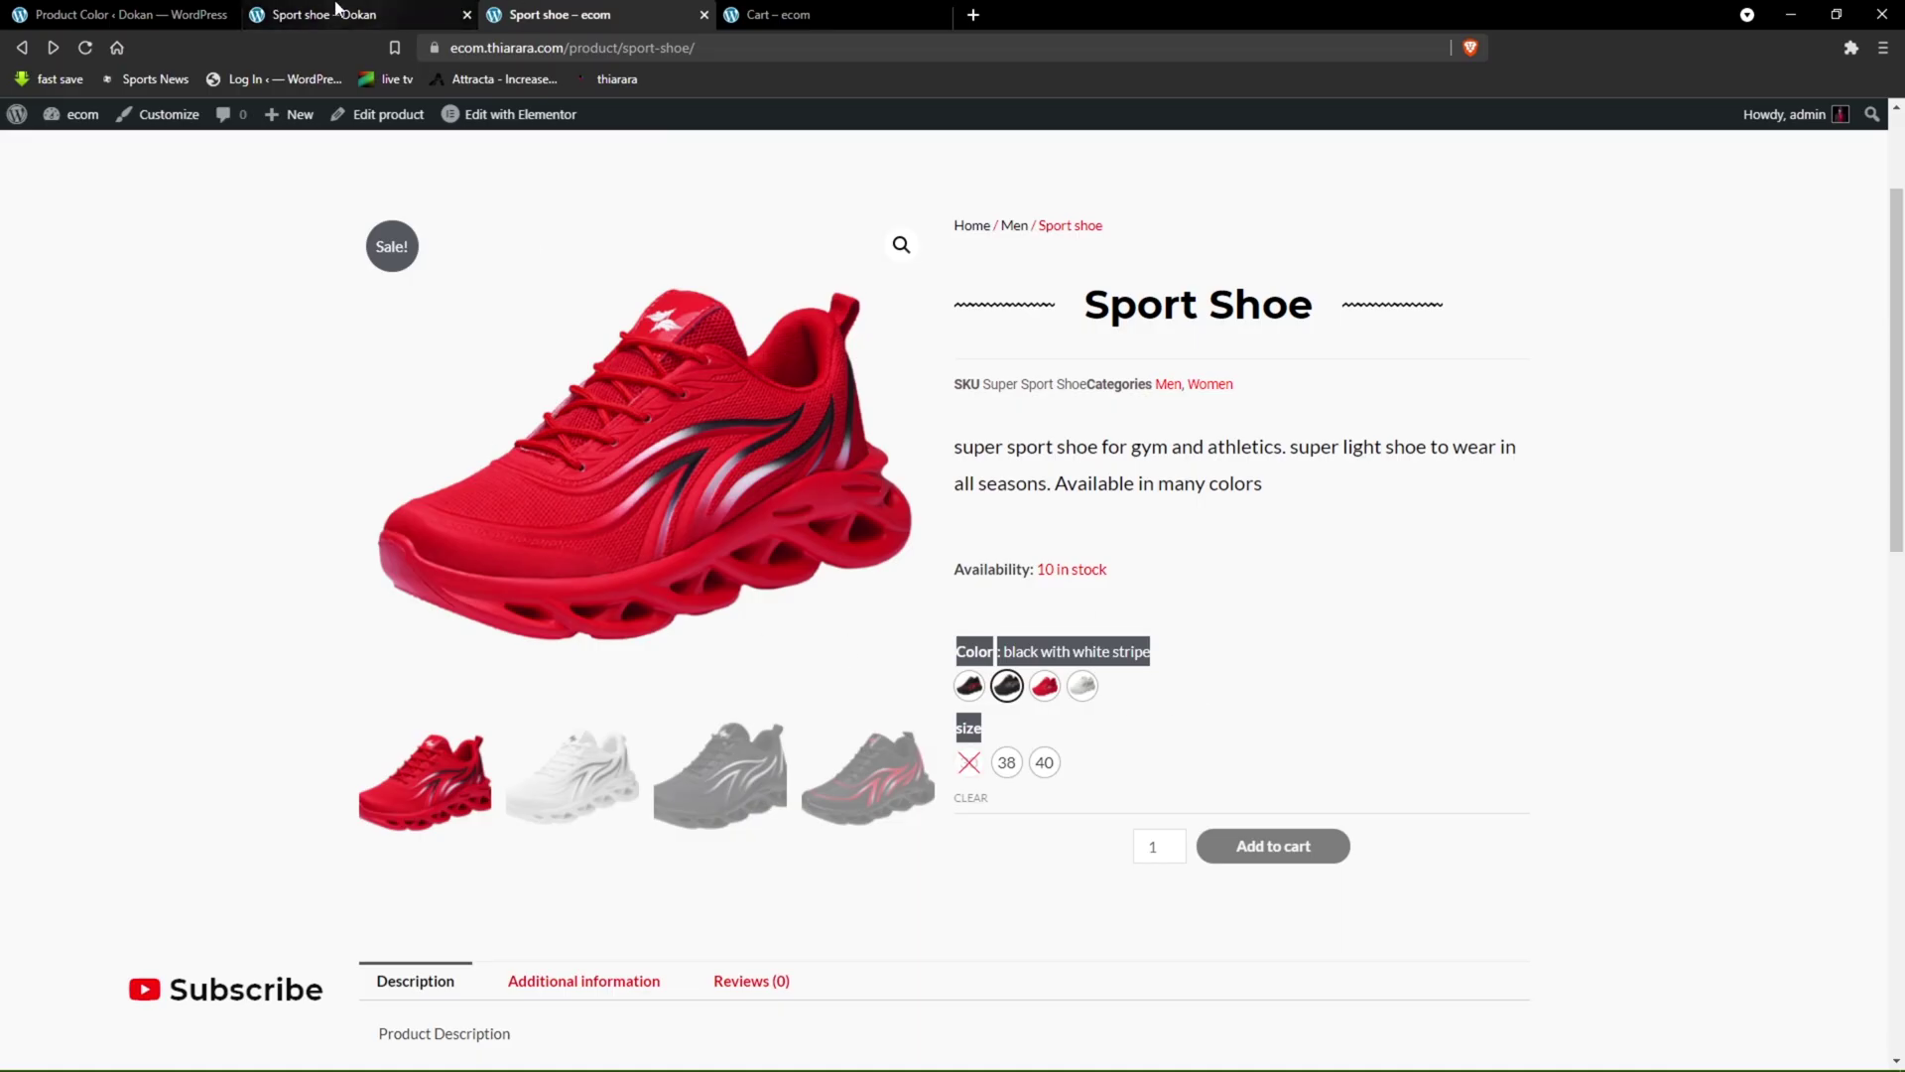
{"action": "left_click", "coordinate": [166, 12]}
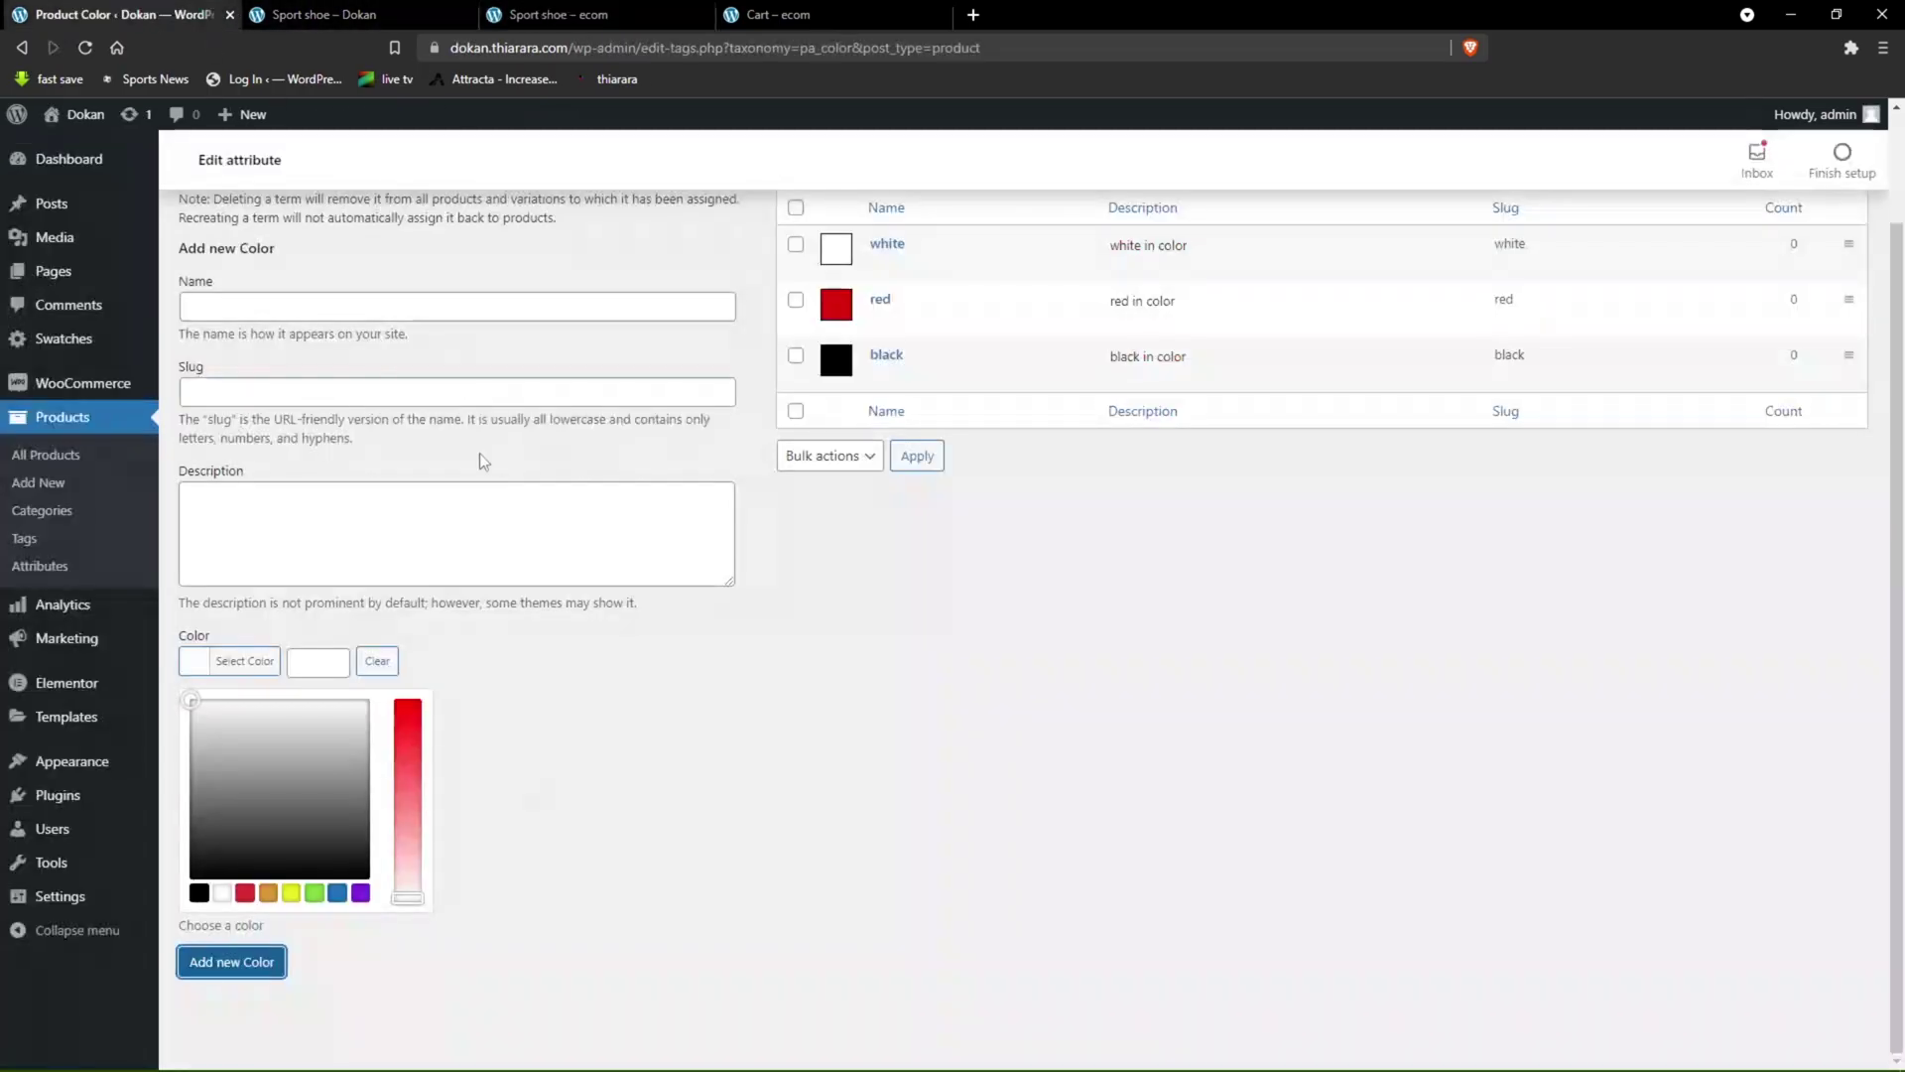
{"action": "scroll", "coordinate": [758, 425], "scroll_direction": "up", "scroll_amount": 2}
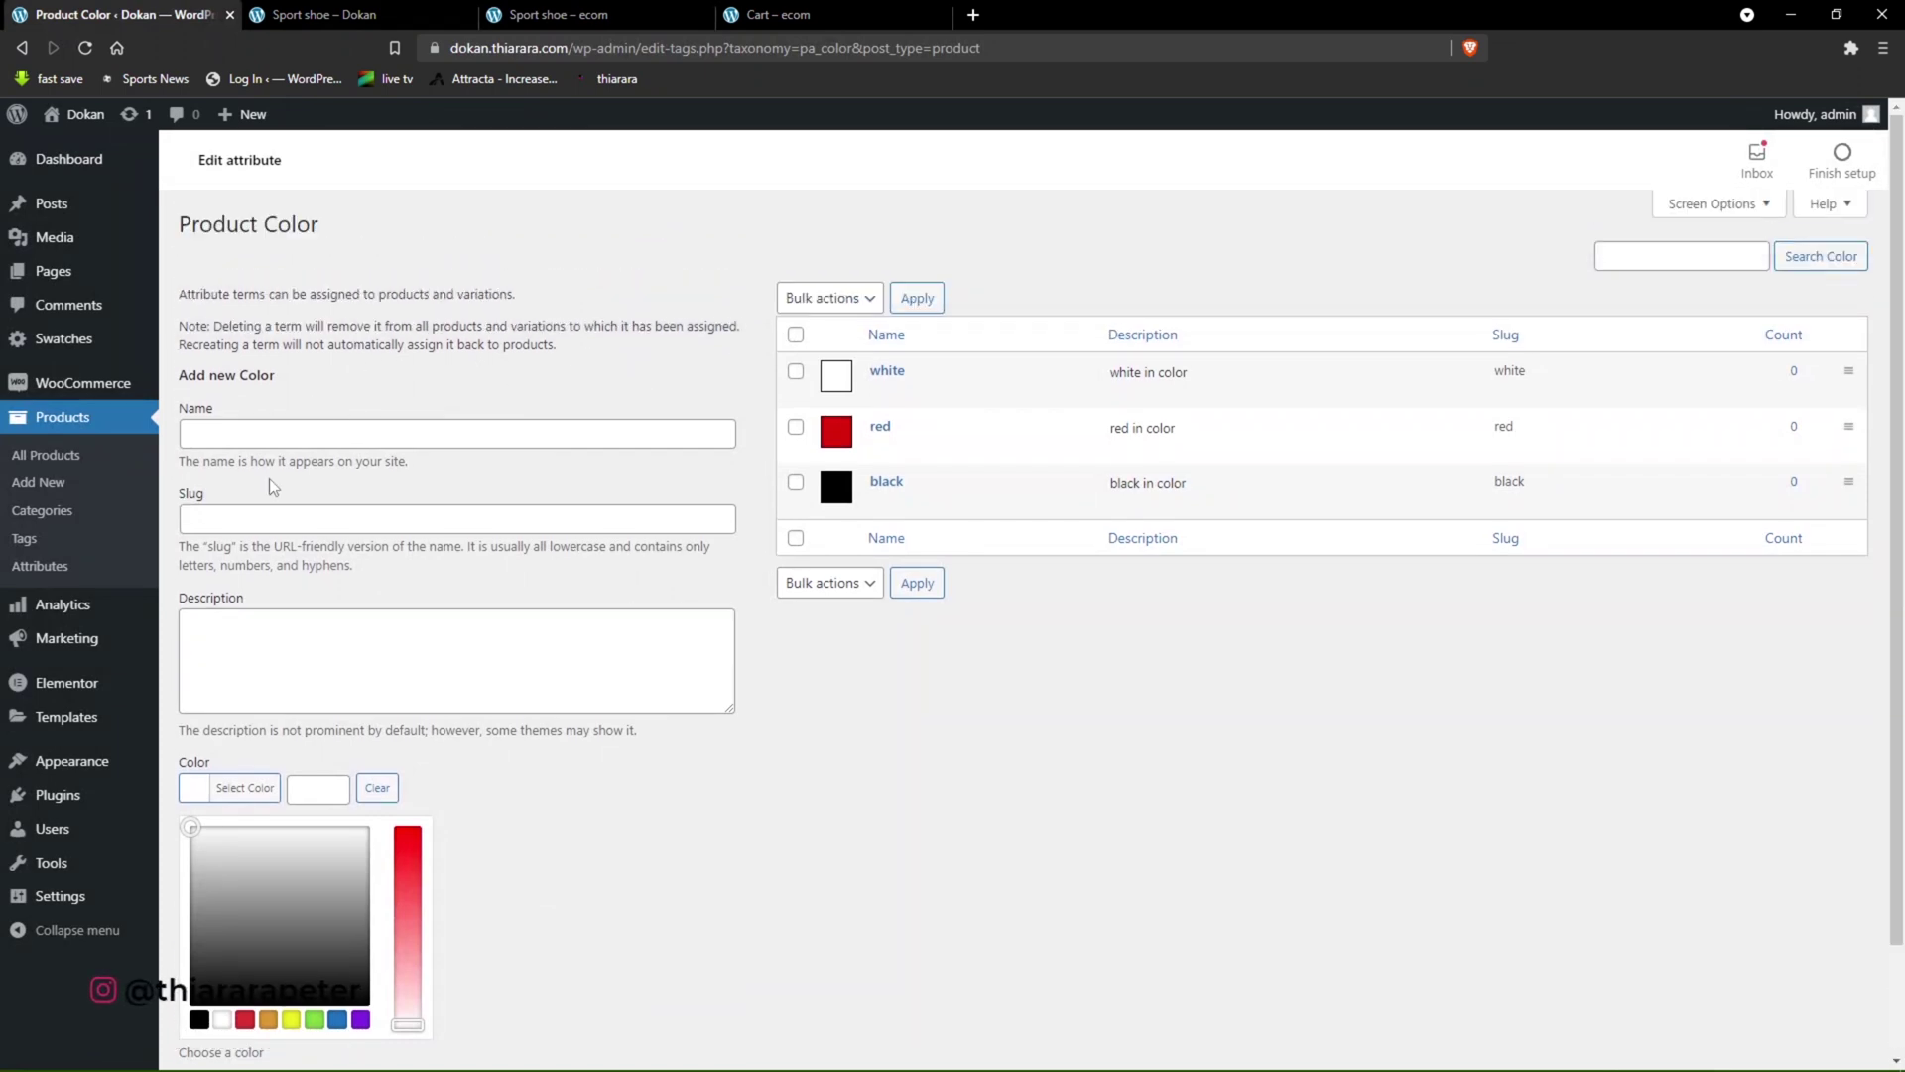
{"action": "left_click", "coordinate": [34, 567]}
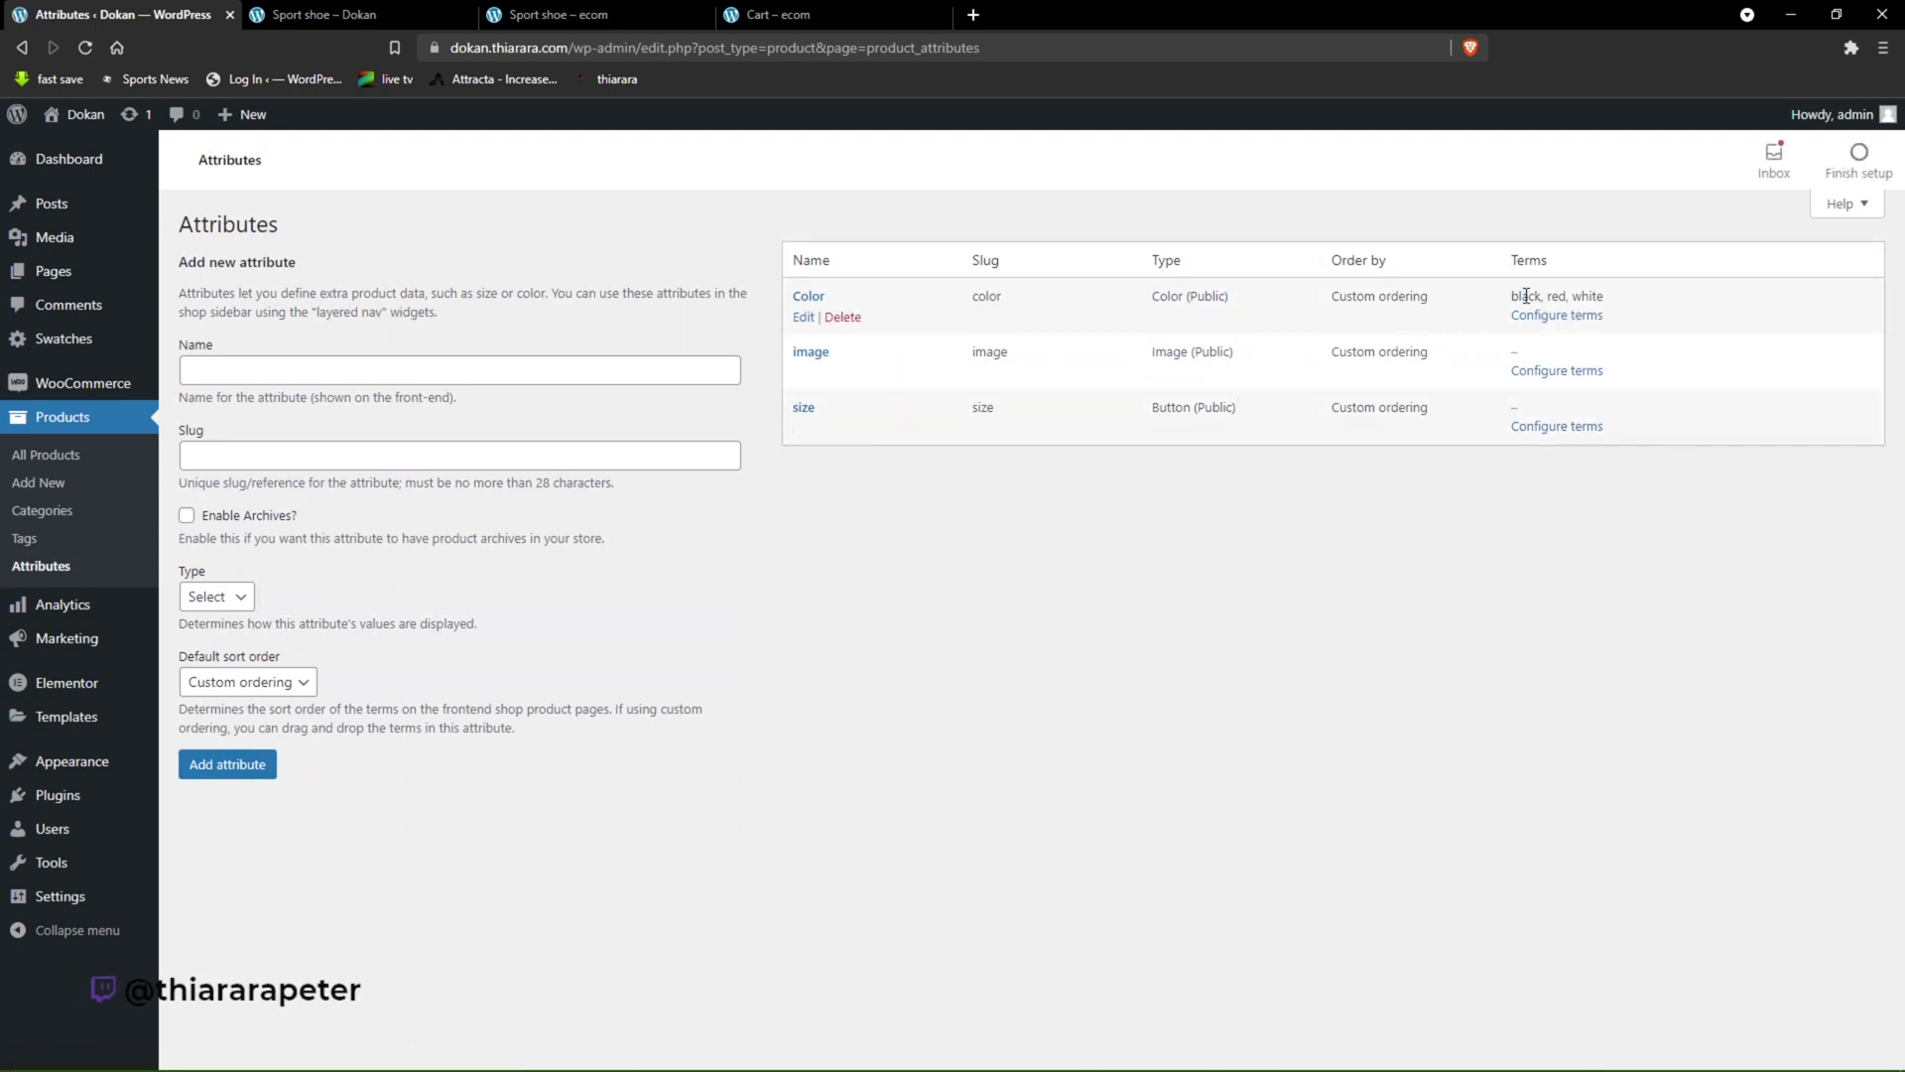
{"action": "left_click_drag", "start_coordinate": [825, 297], "coordinate": [775, 304]}
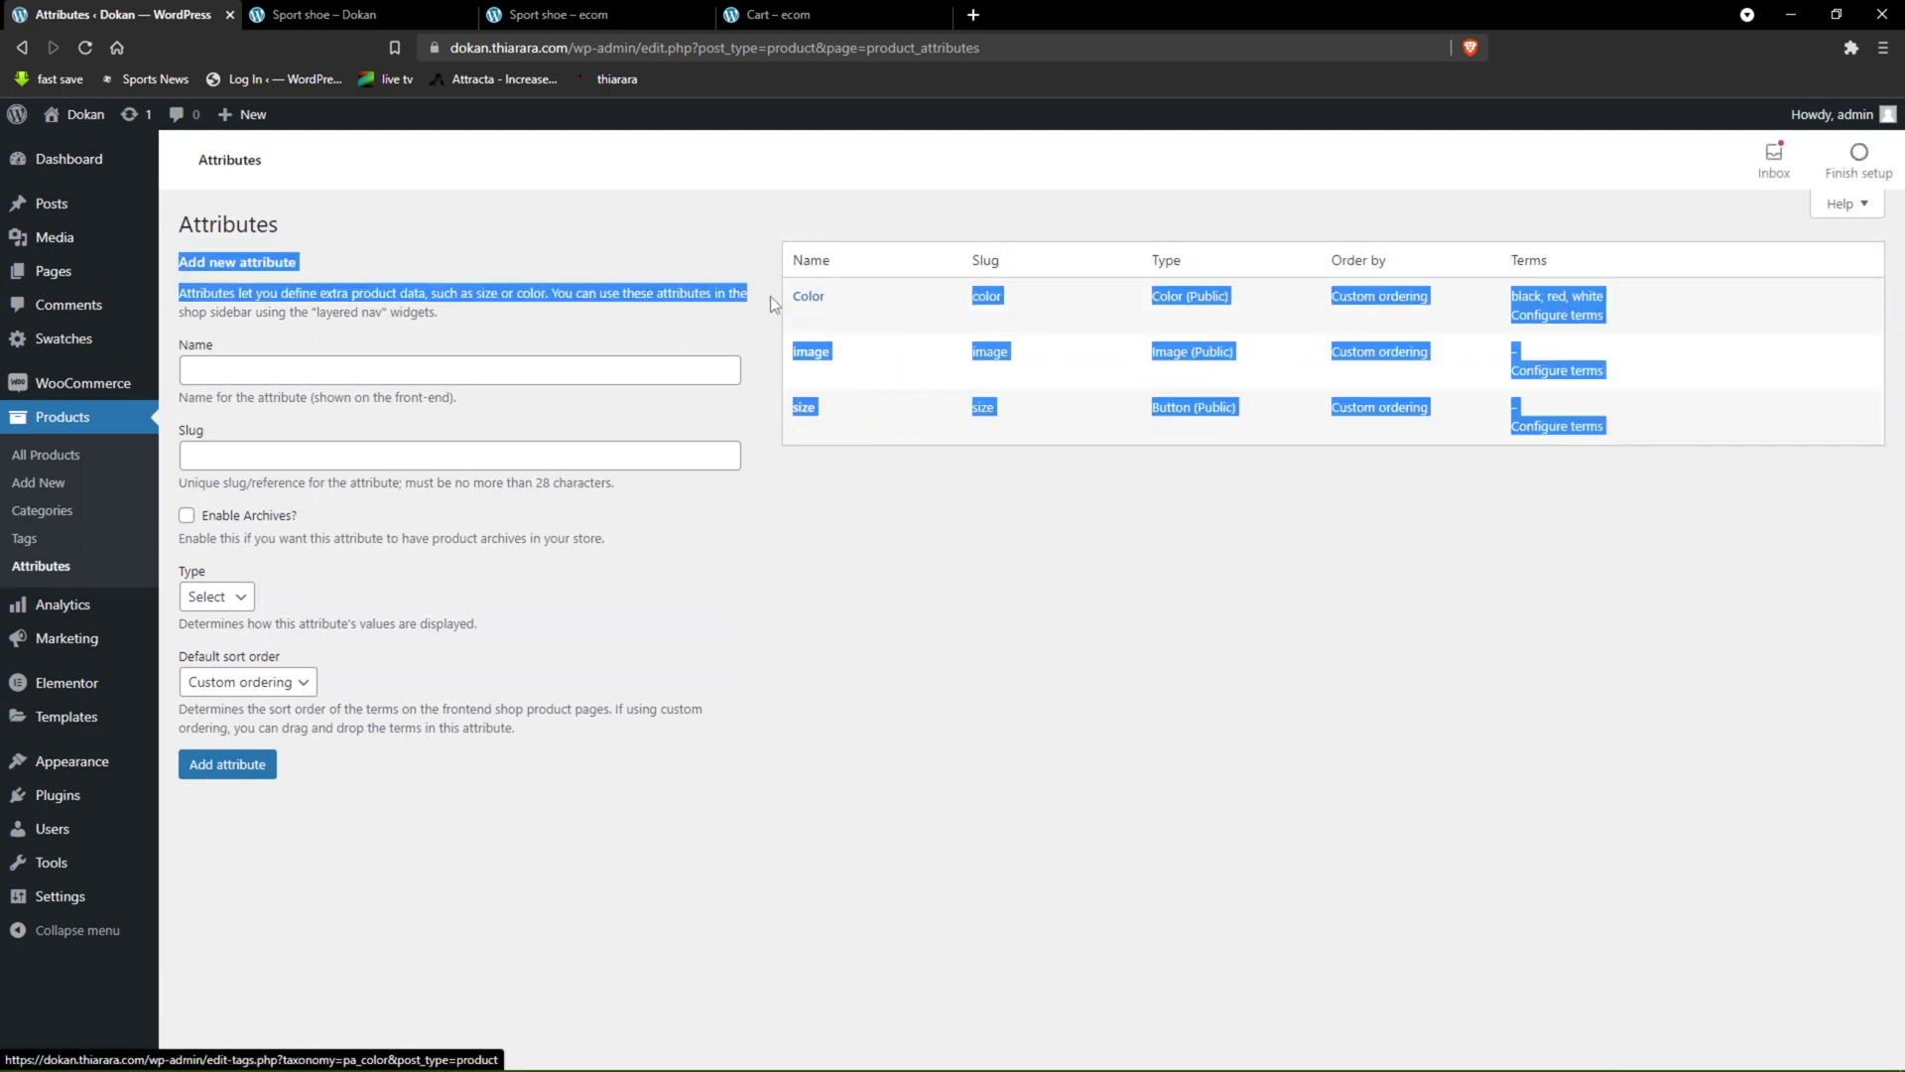
{"action": "left_click", "coordinate": [1753, 335]}
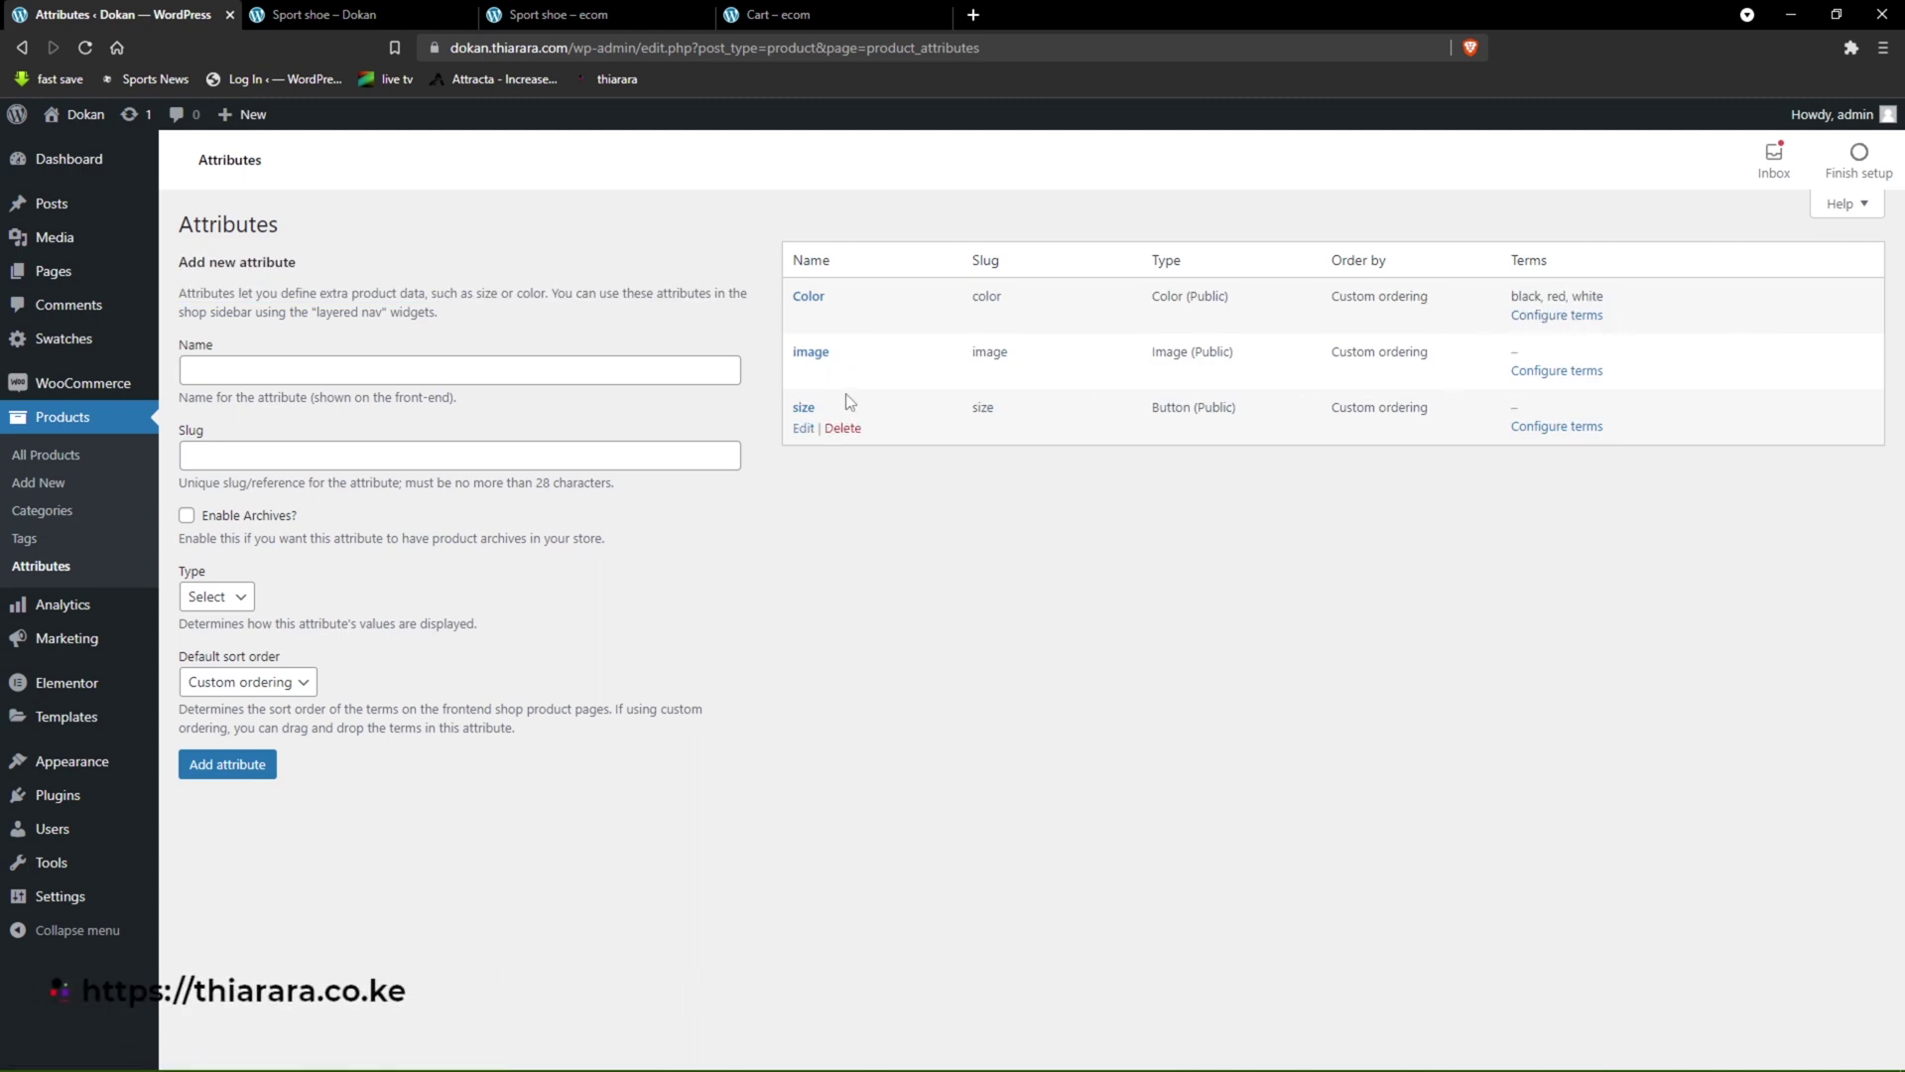
{"action": "left_click", "coordinate": [1563, 377]}
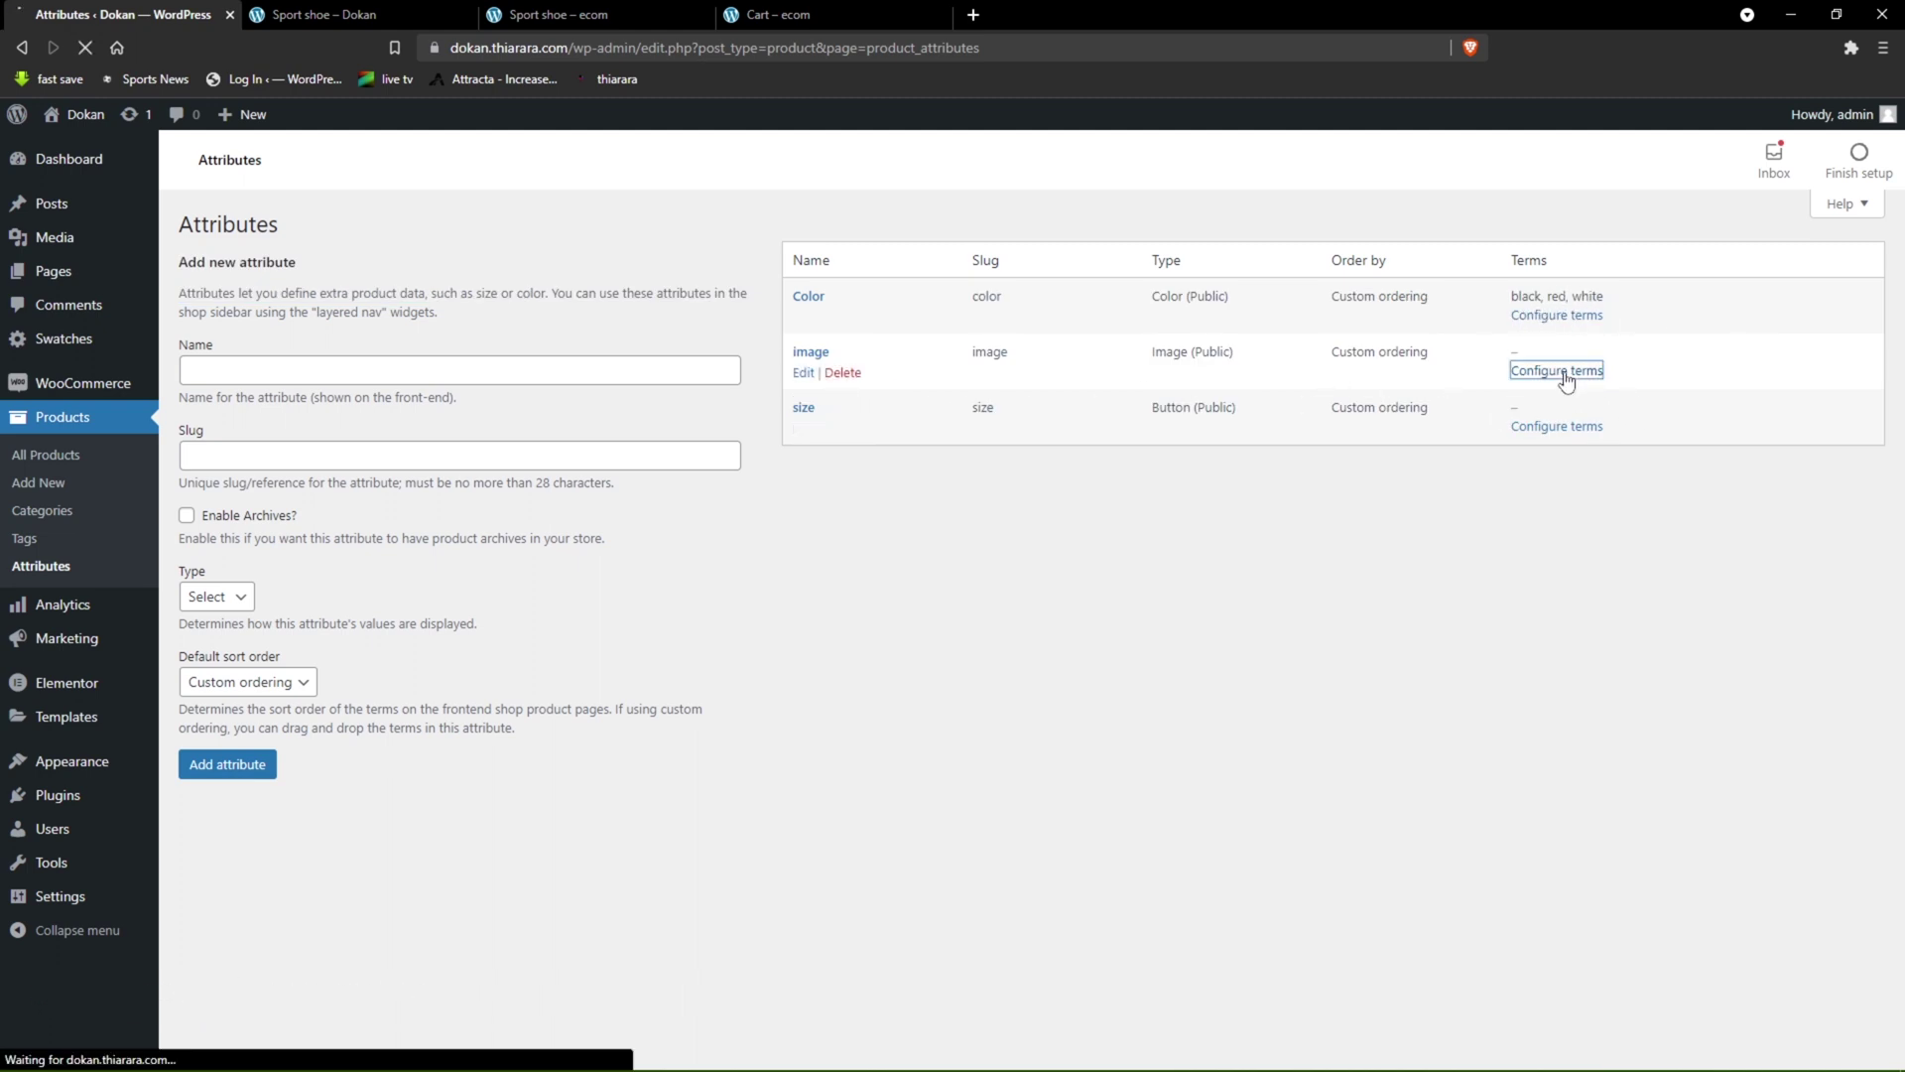
- Examine the black shoe variants in the product gallery on the Dokan Sport shoe page
{"action": "left_click", "coordinate": [370, 11]}
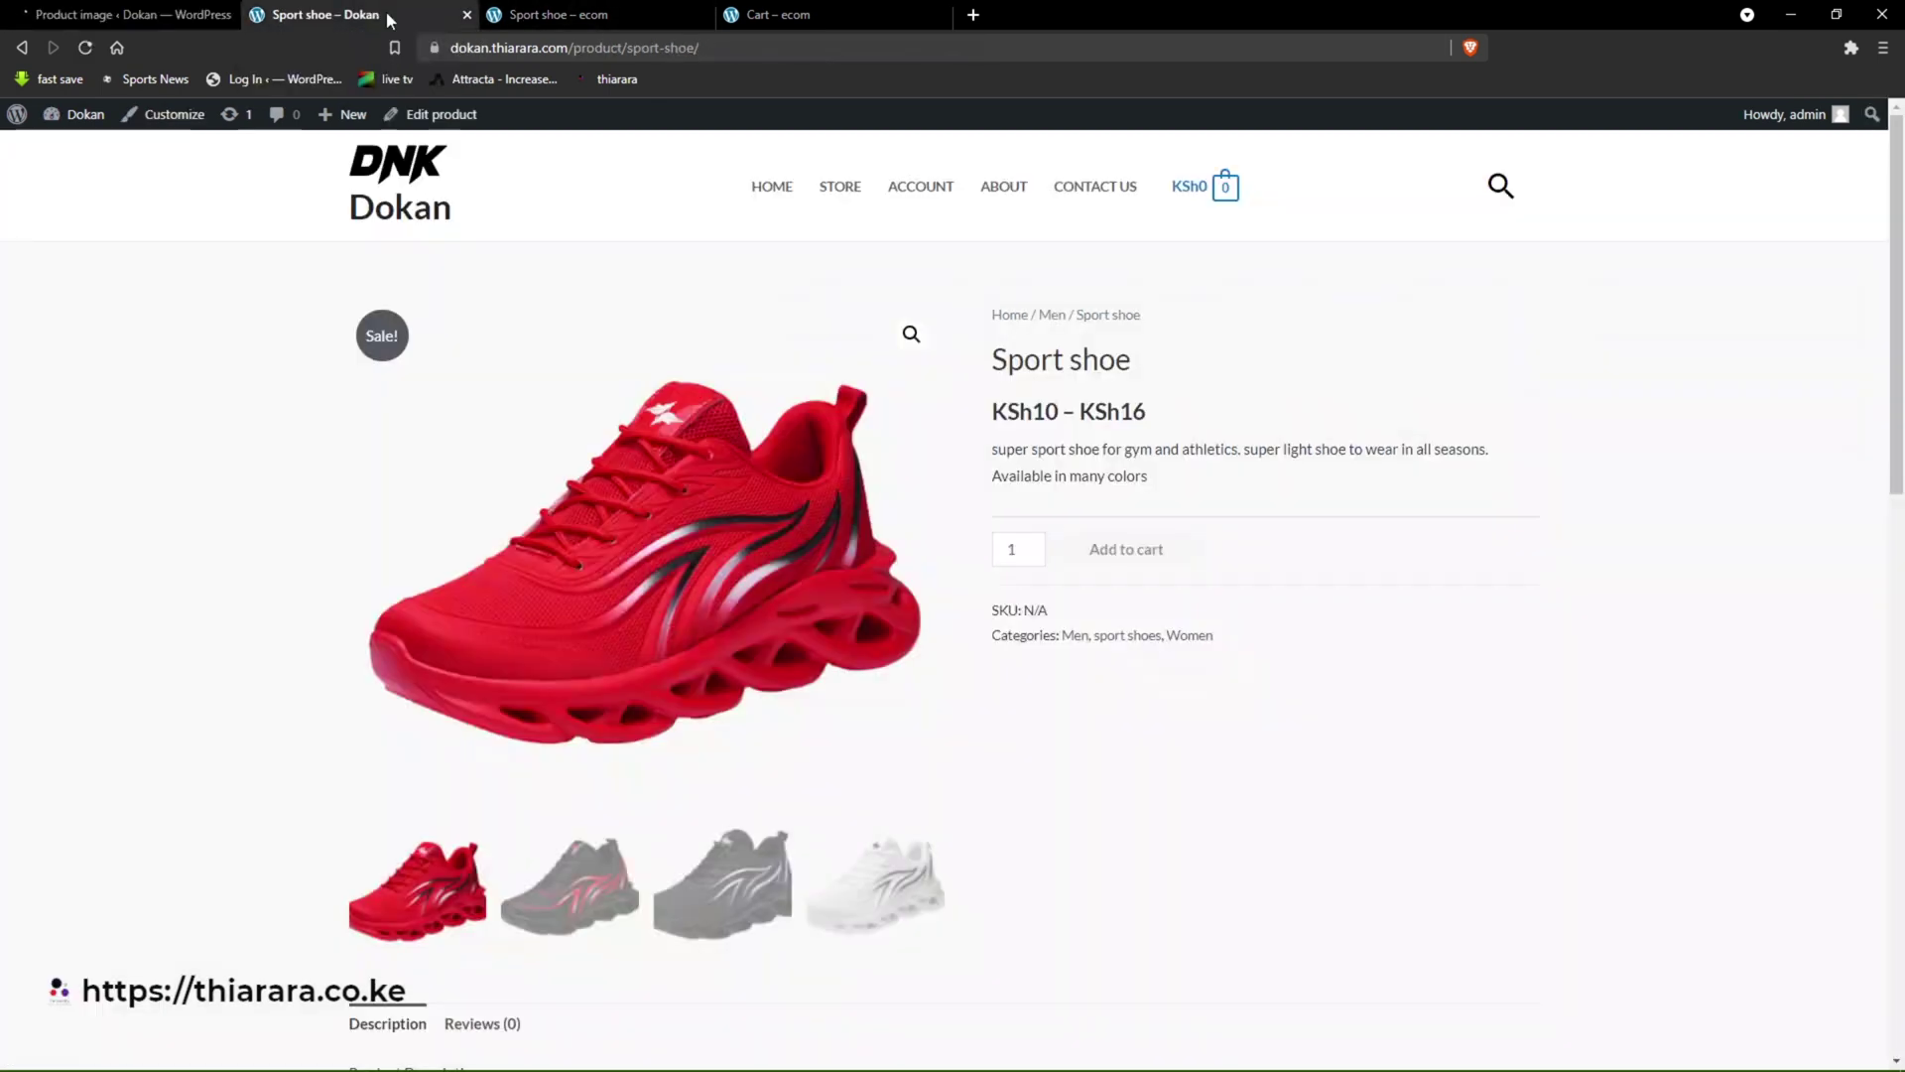
{"action": "left_click", "coordinate": [598, 890]}
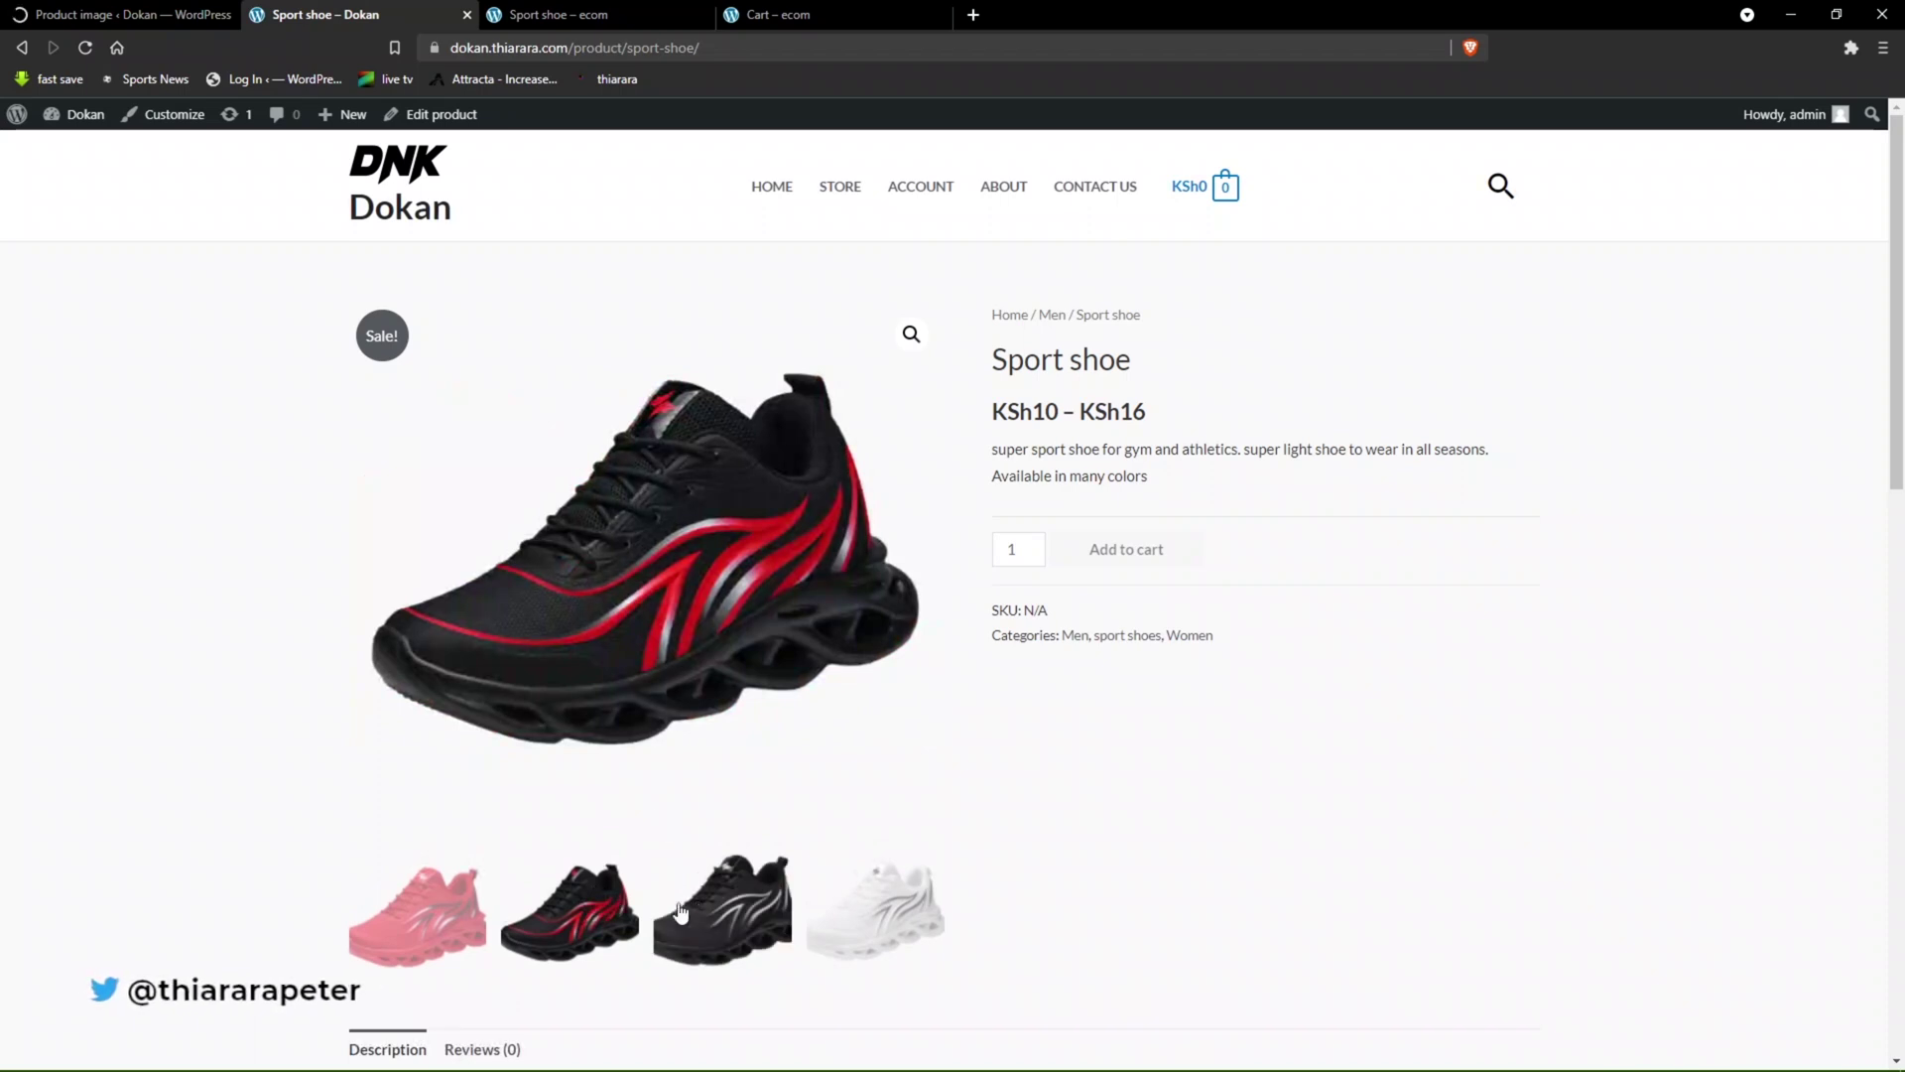
{"action": "left_click", "coordinate": [681, 913]}
{"action": "left_click", "coordinate": [561, 888]}
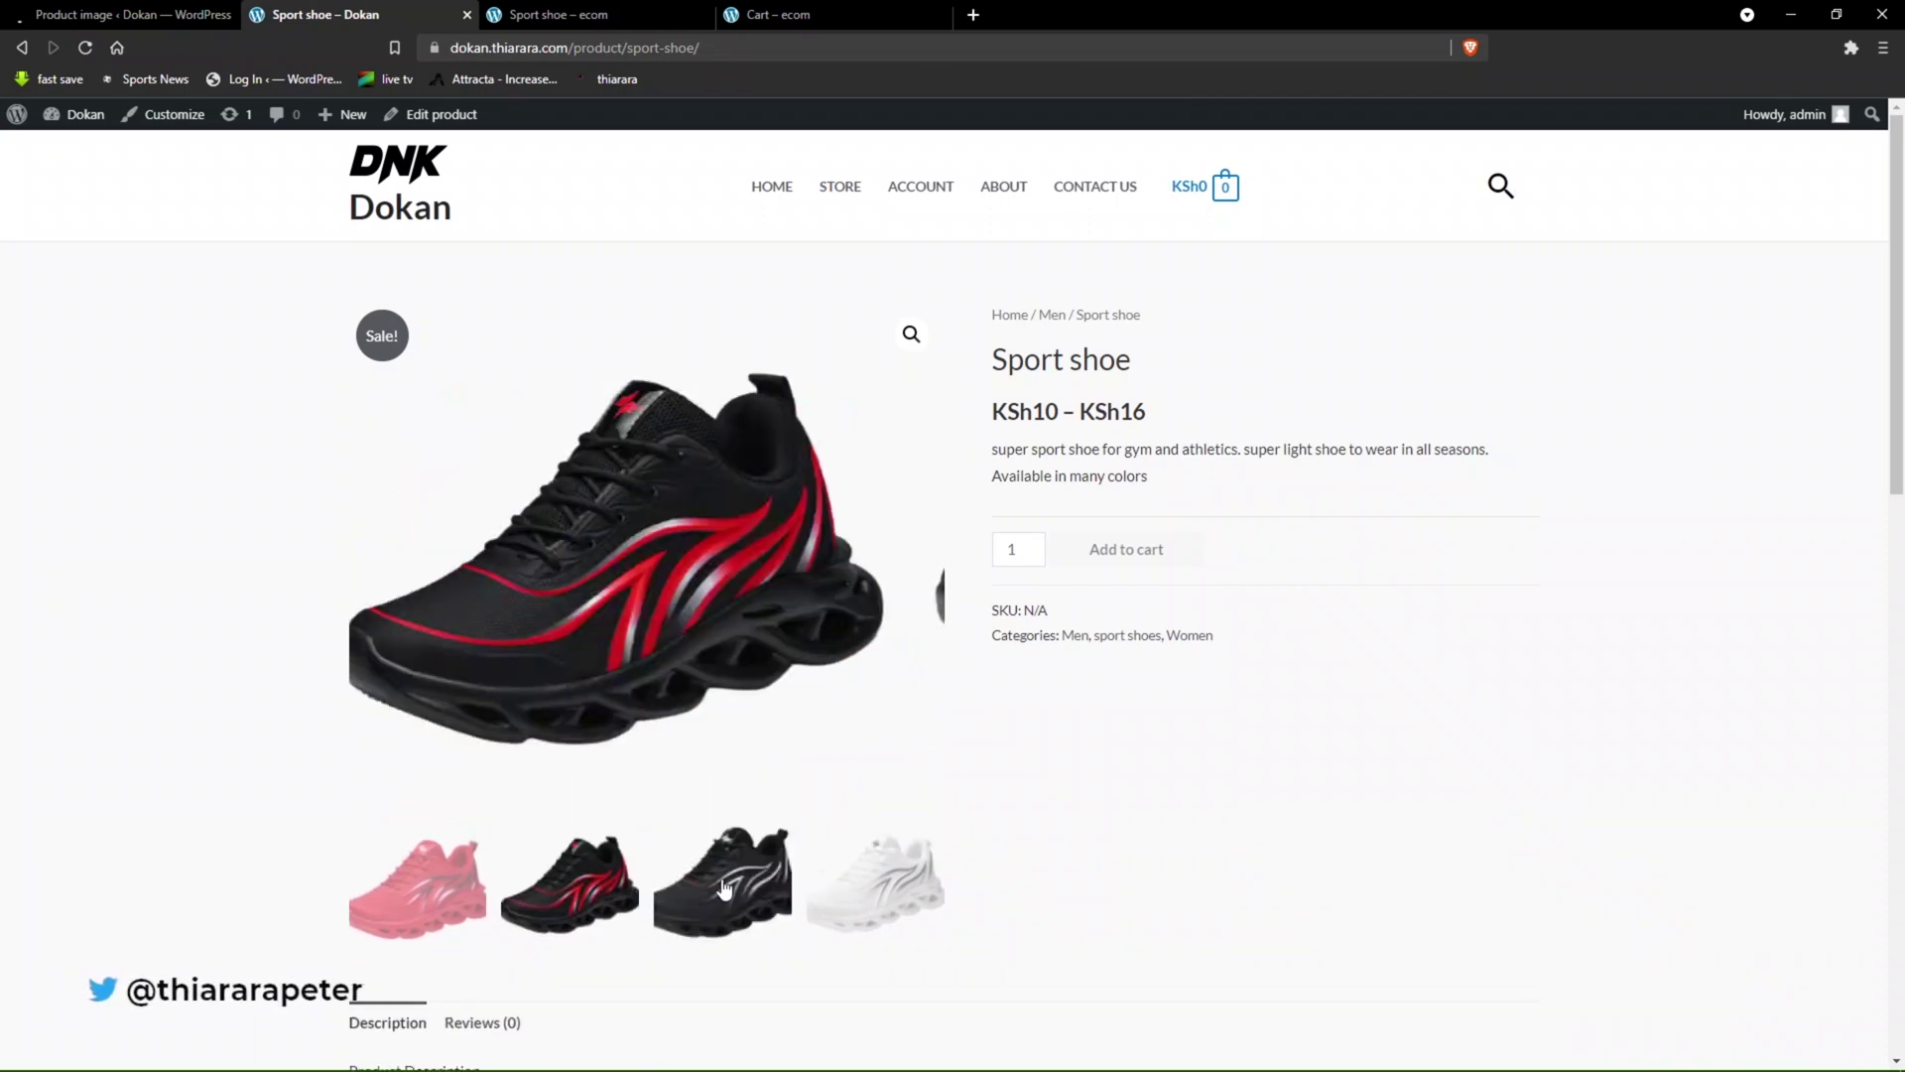
{"action": "left_click", "coordinate": [564, 913]}
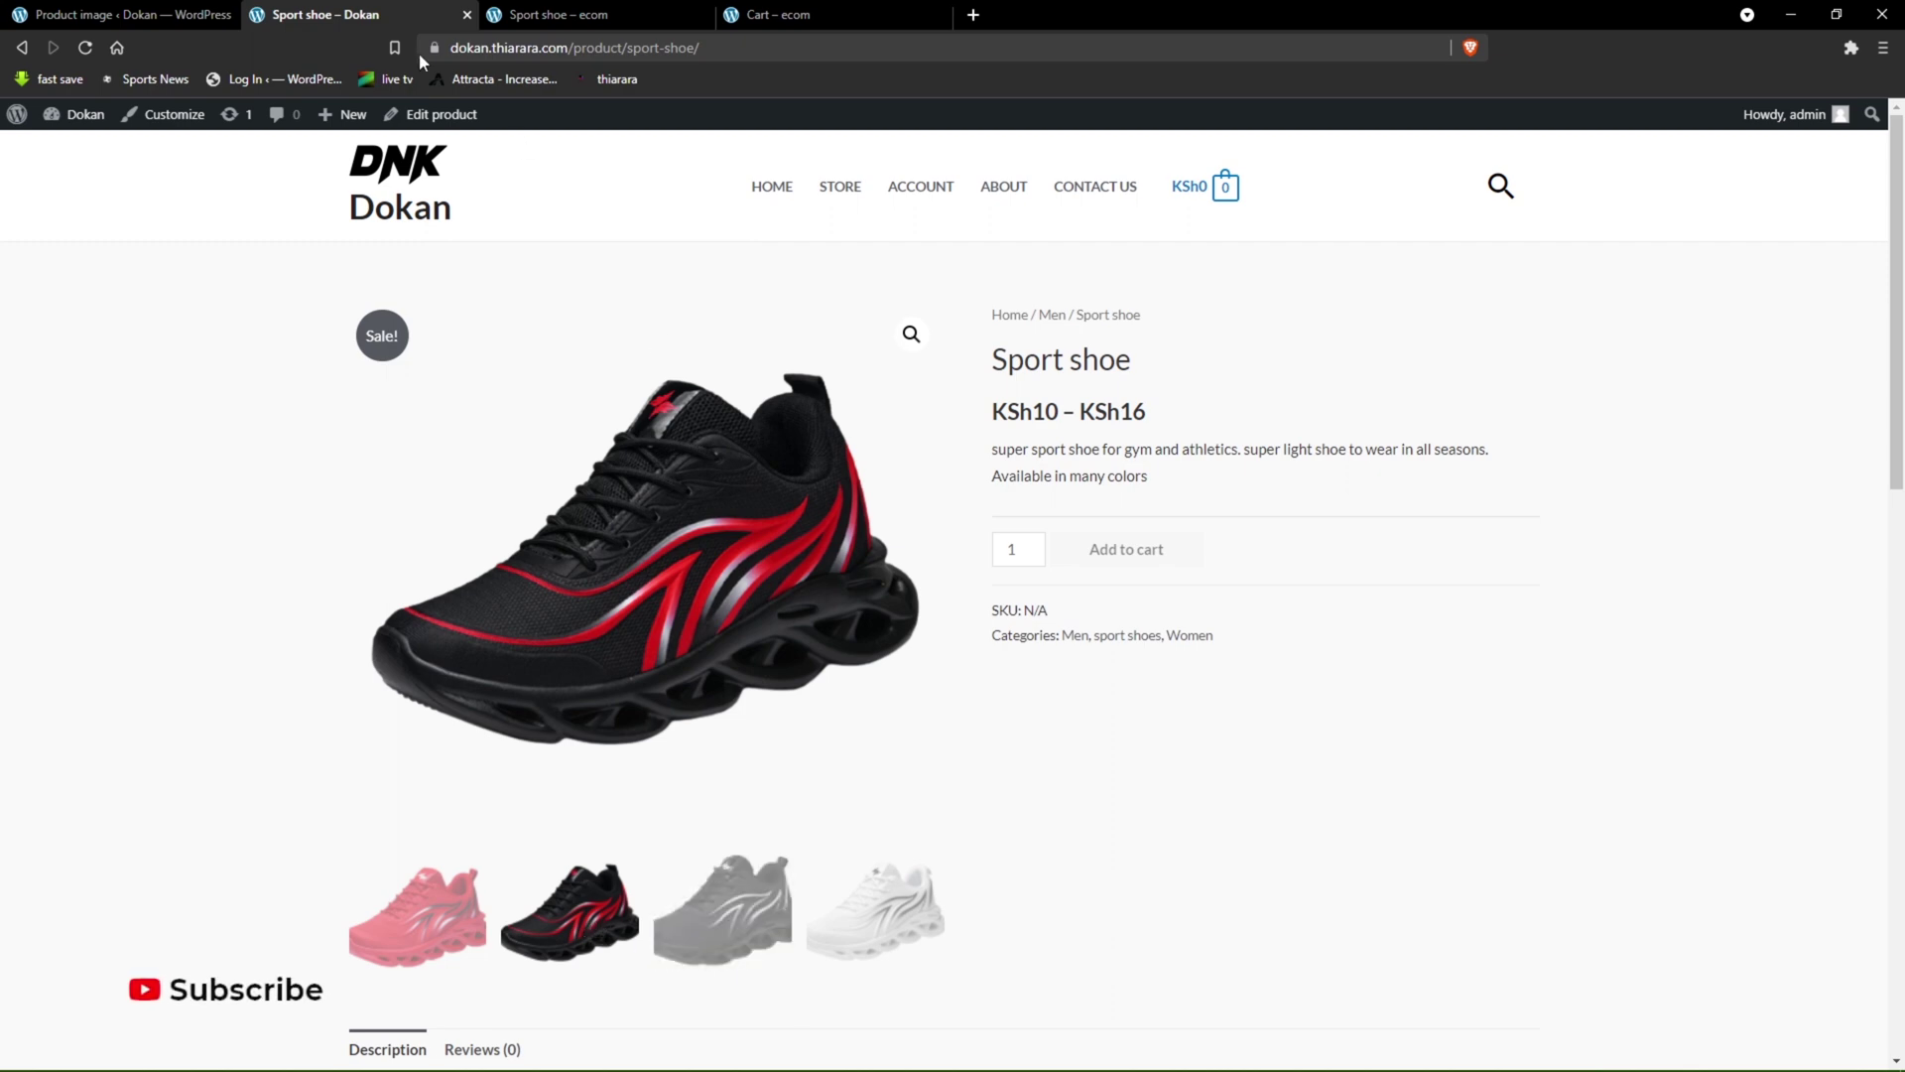
- Enter "black with white stripe" as the name, slug and description of a new term for the image attribute
{"action": "left_click", "coordinate": [157, 11]}
{"action": "left_click", "coordinate": [231, 437]}
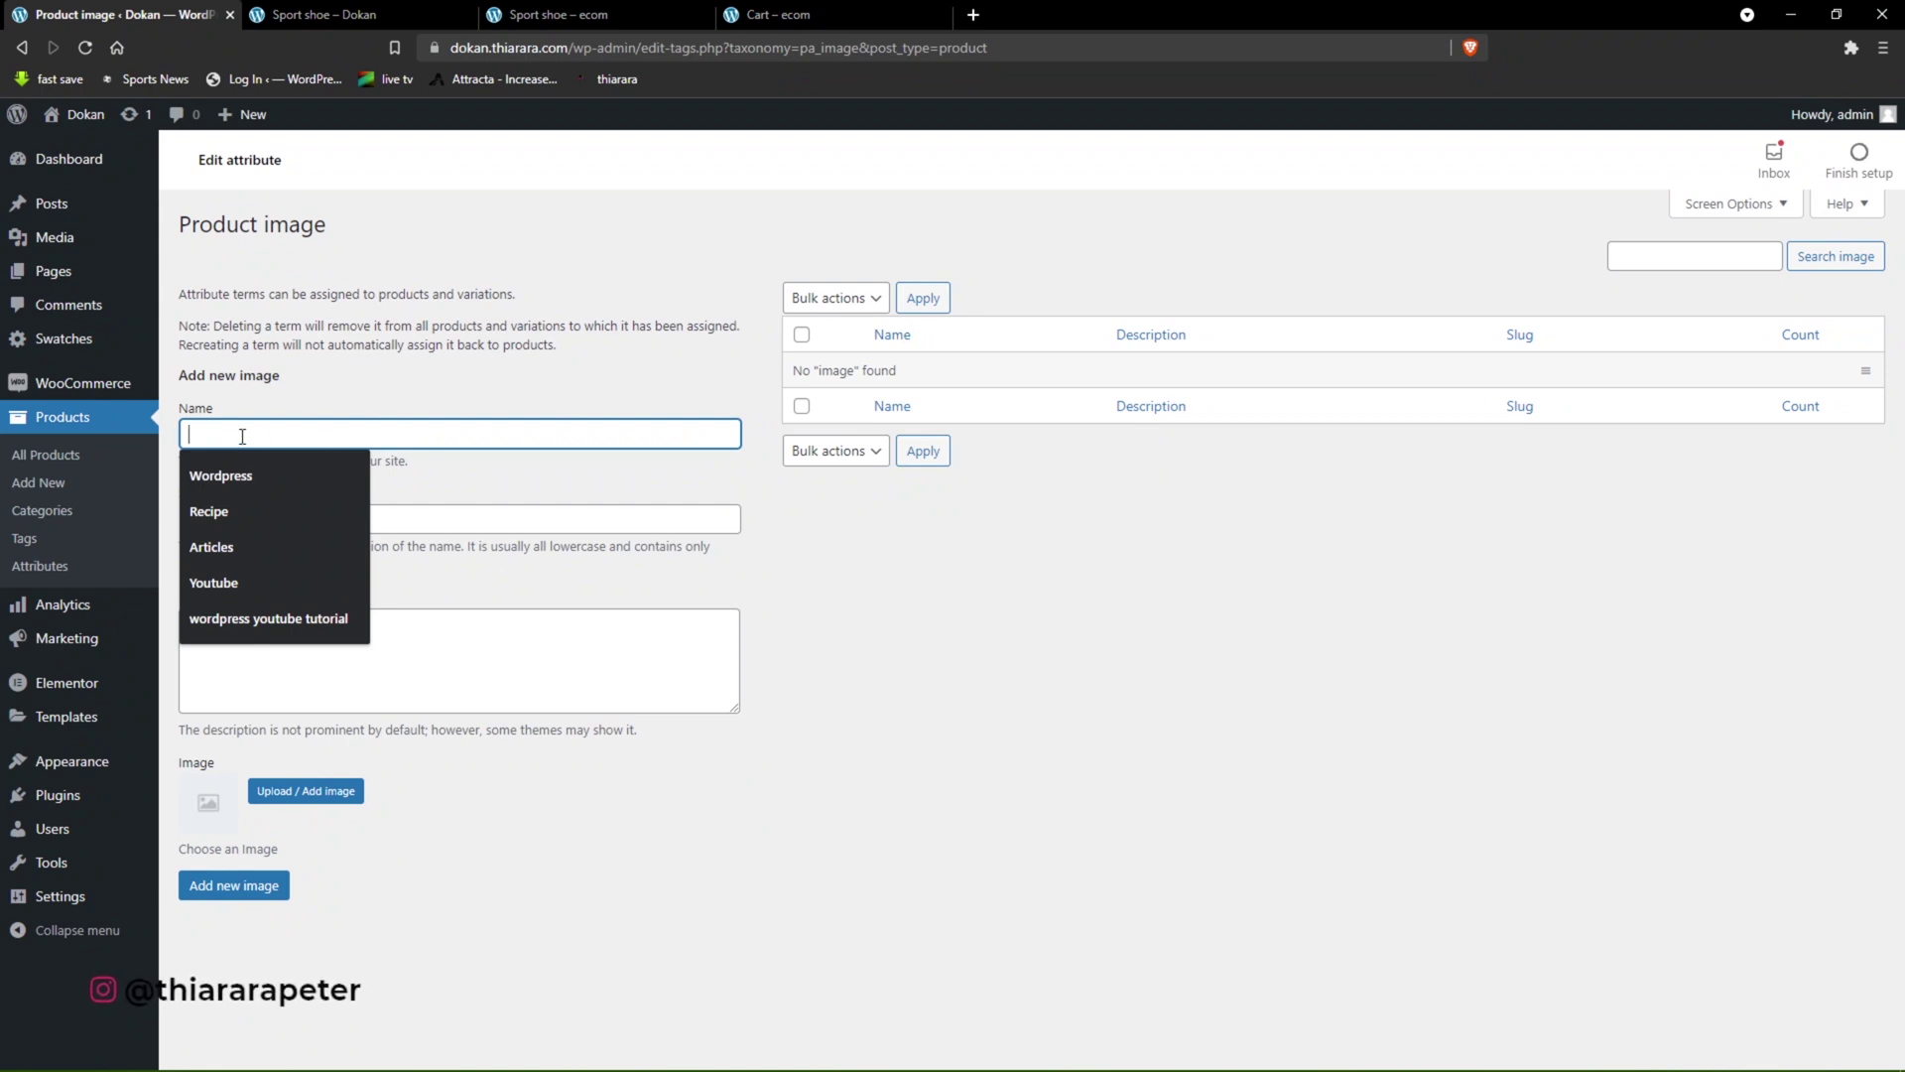
{"action": "type", "text": "w"}
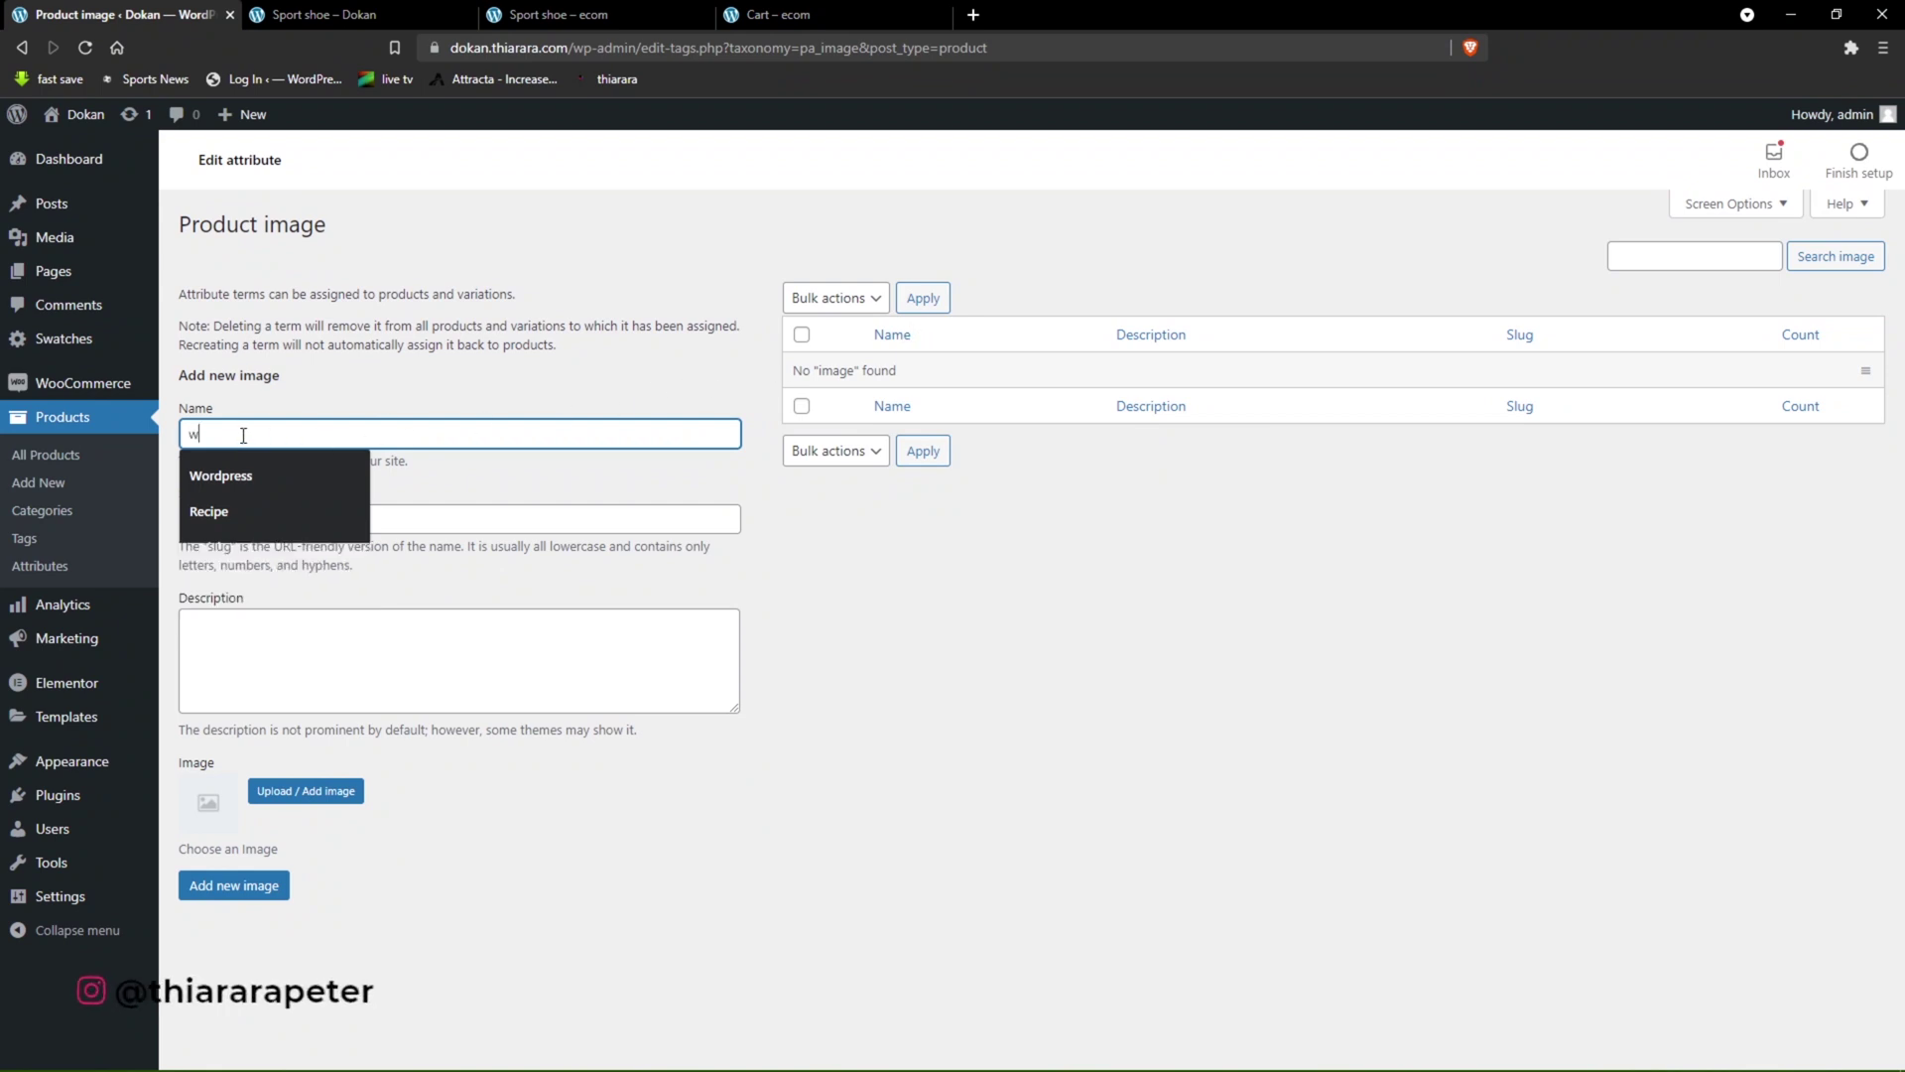
{"action": "key", "text": "BackSpace"}
{"action": "type", "text": "b"}
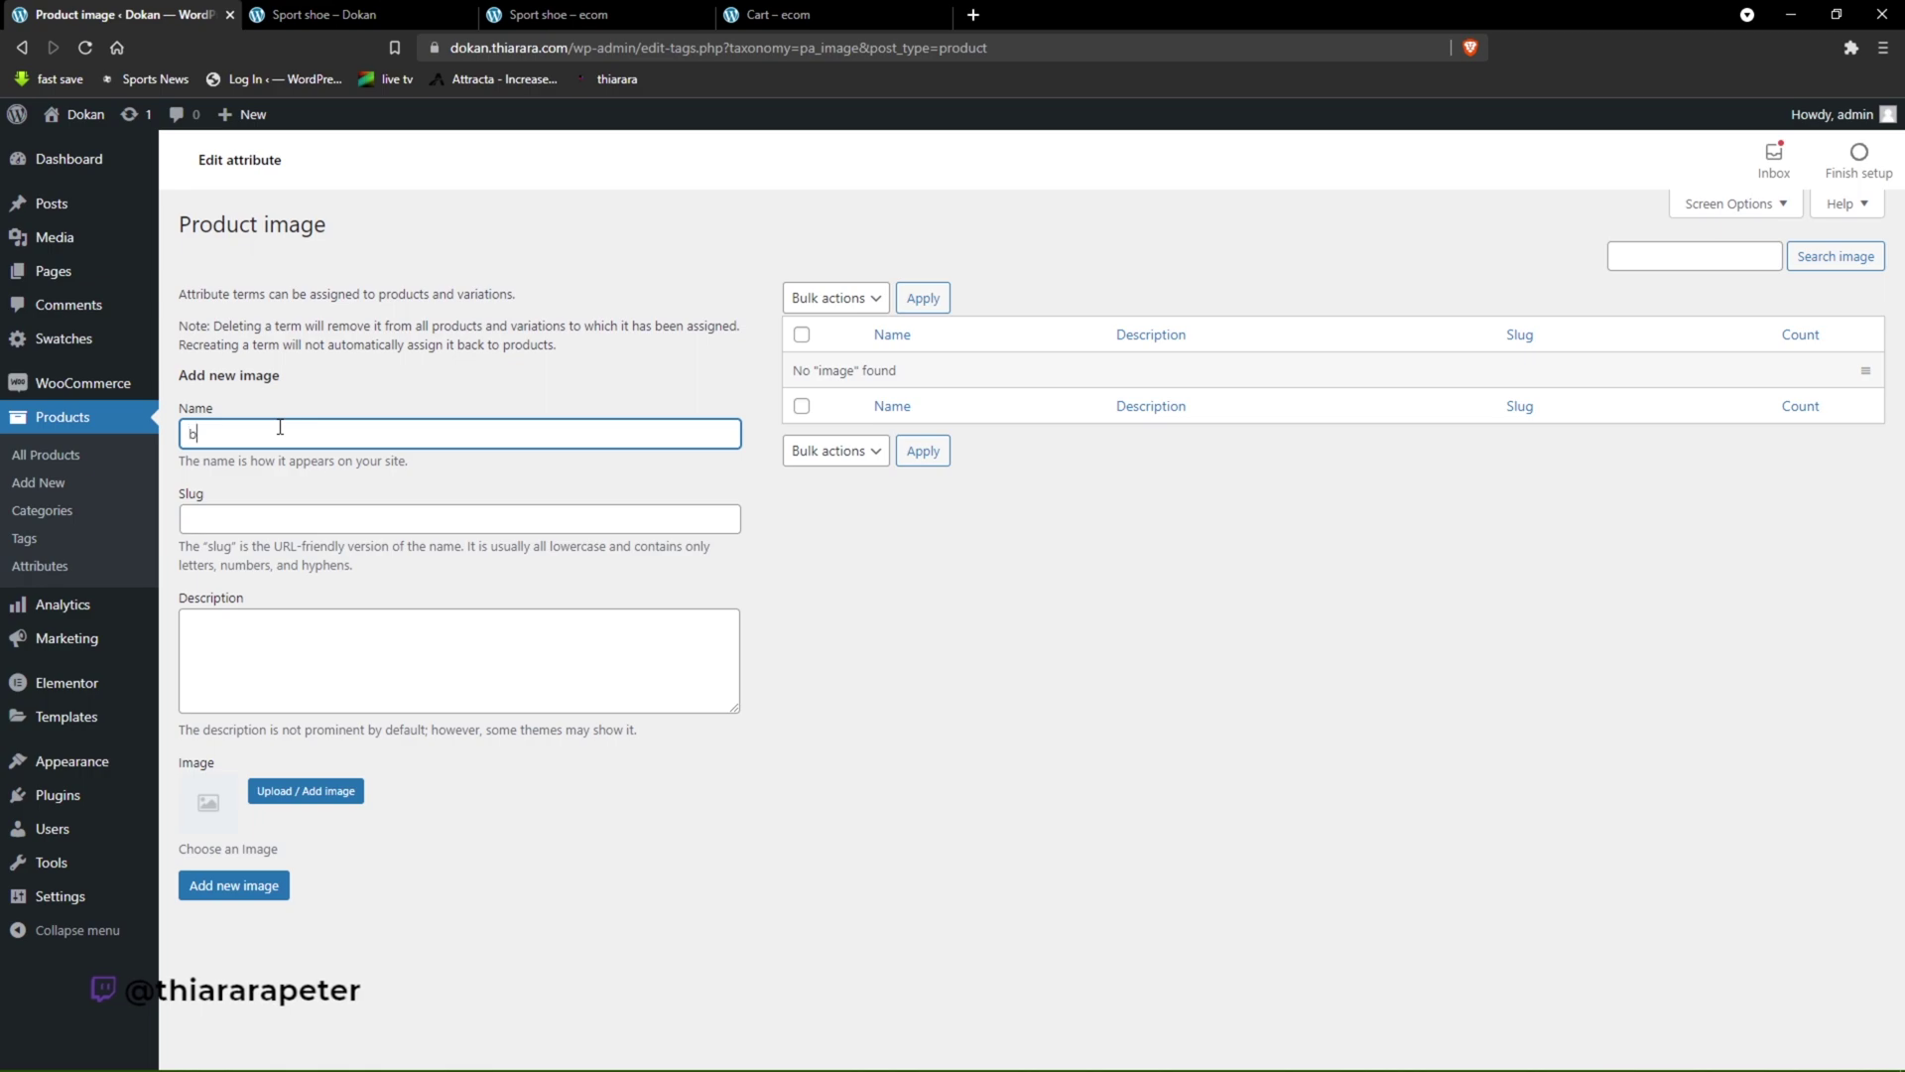
{"action": "type", "text": "lack with white stripe"}
{"action": "left_click", "coordinate": [262, 519]}
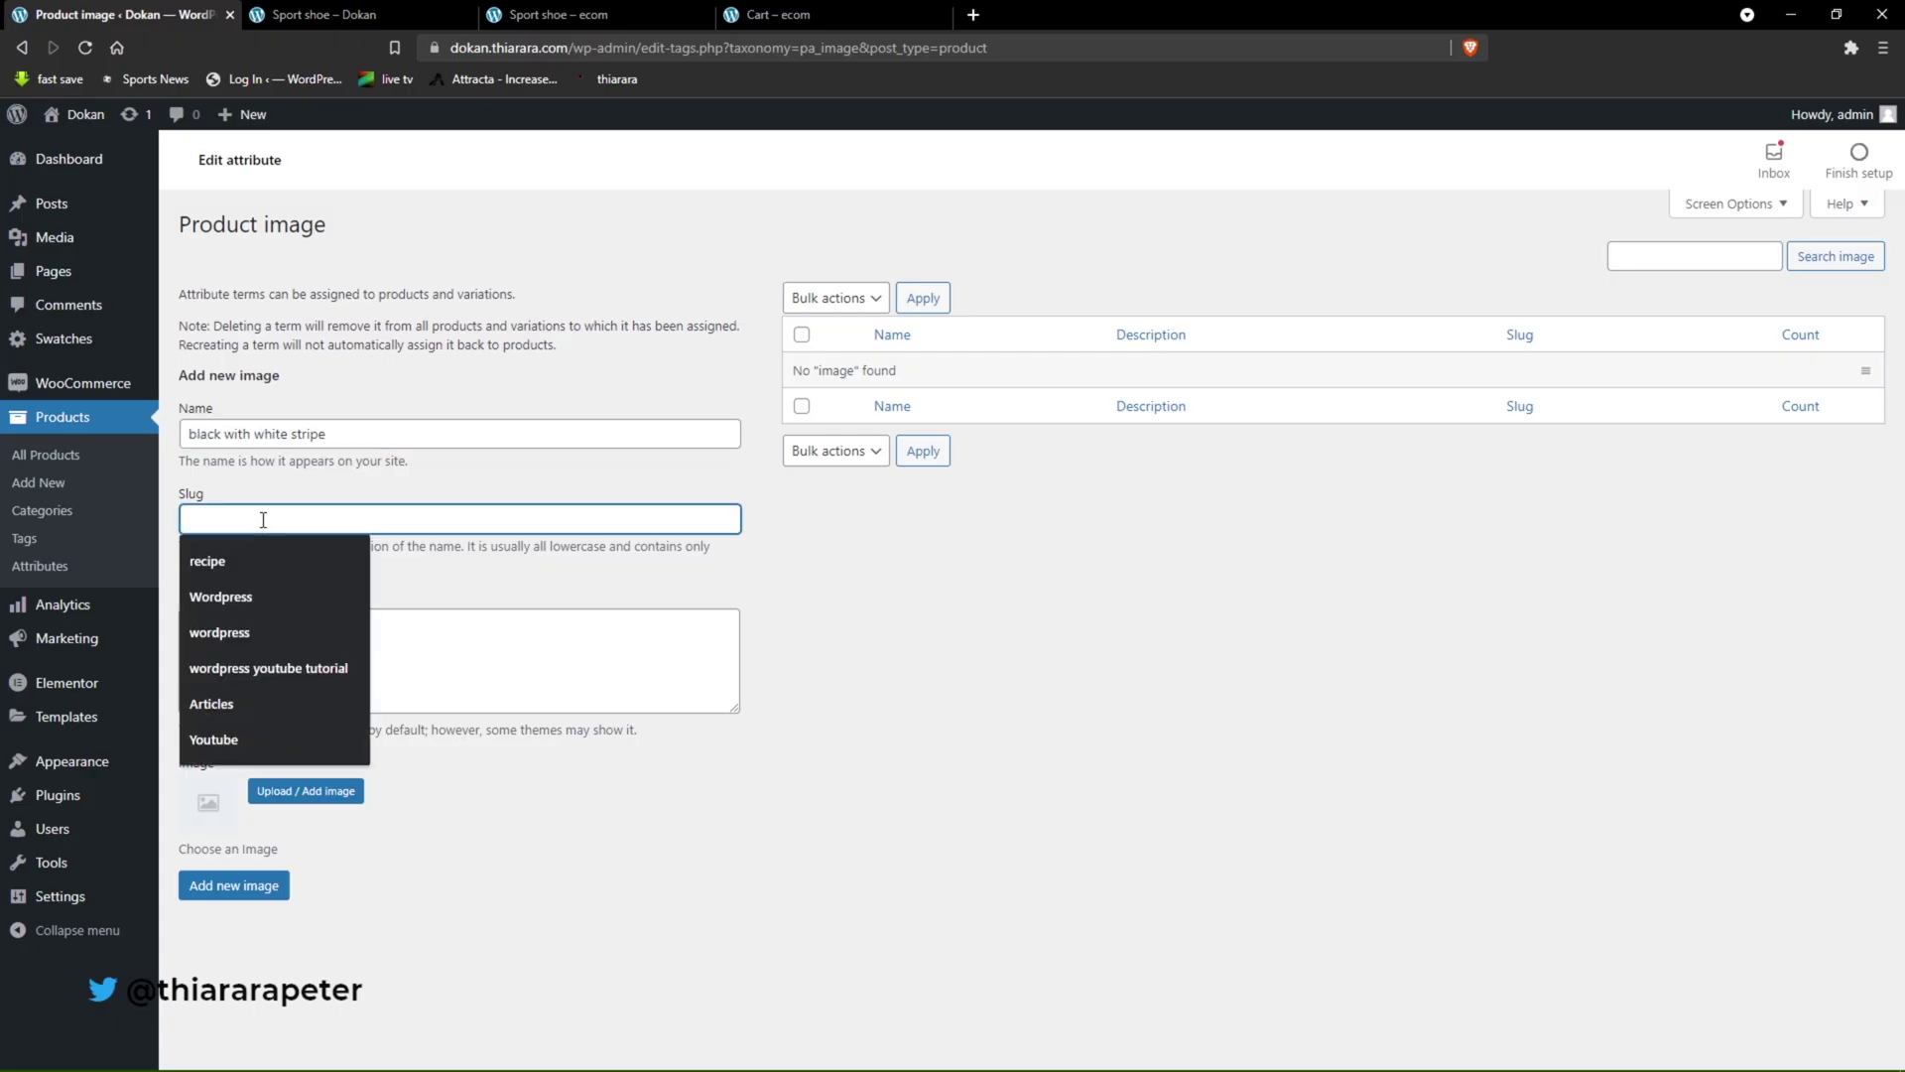
{"action": "type", "text": "black with white stripe"}
{"action": "left_click", "coordinate": [260, 628]}
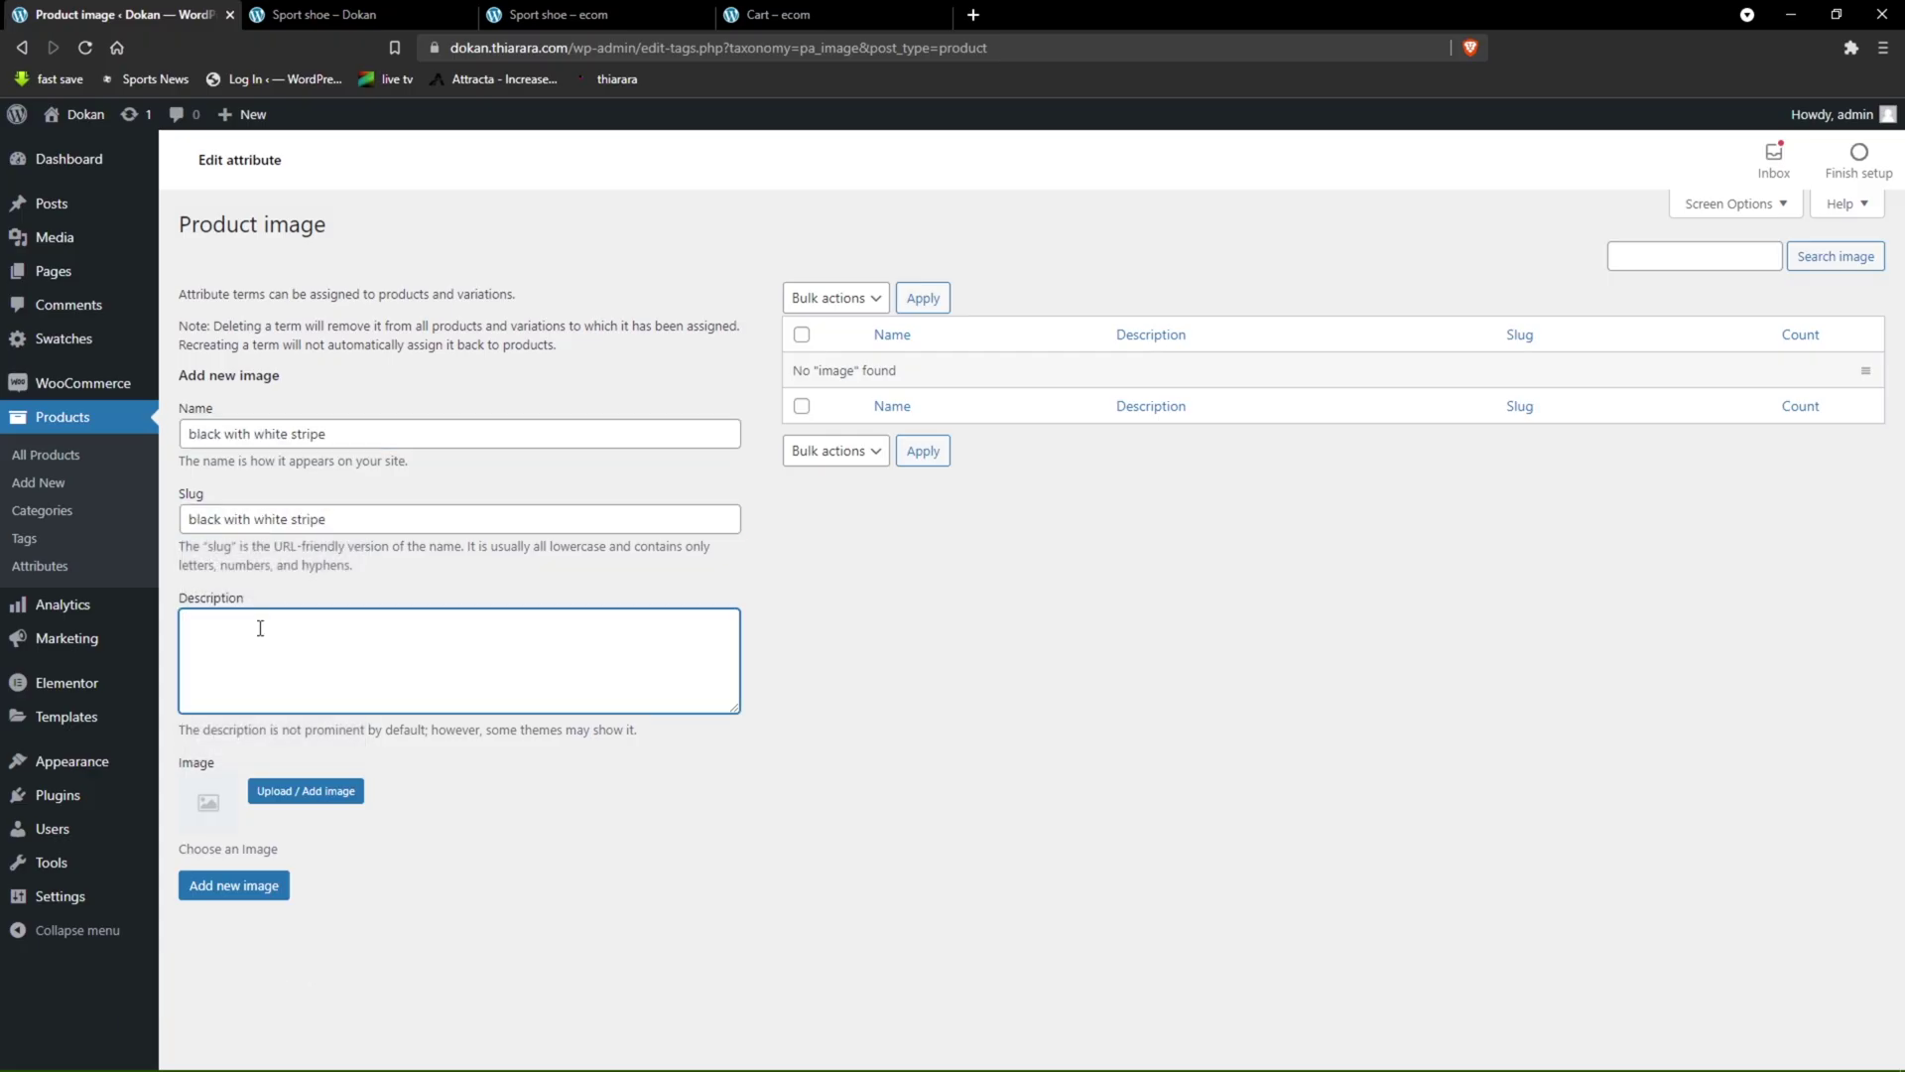
{"action": "type", "text": "black with white stripe"}
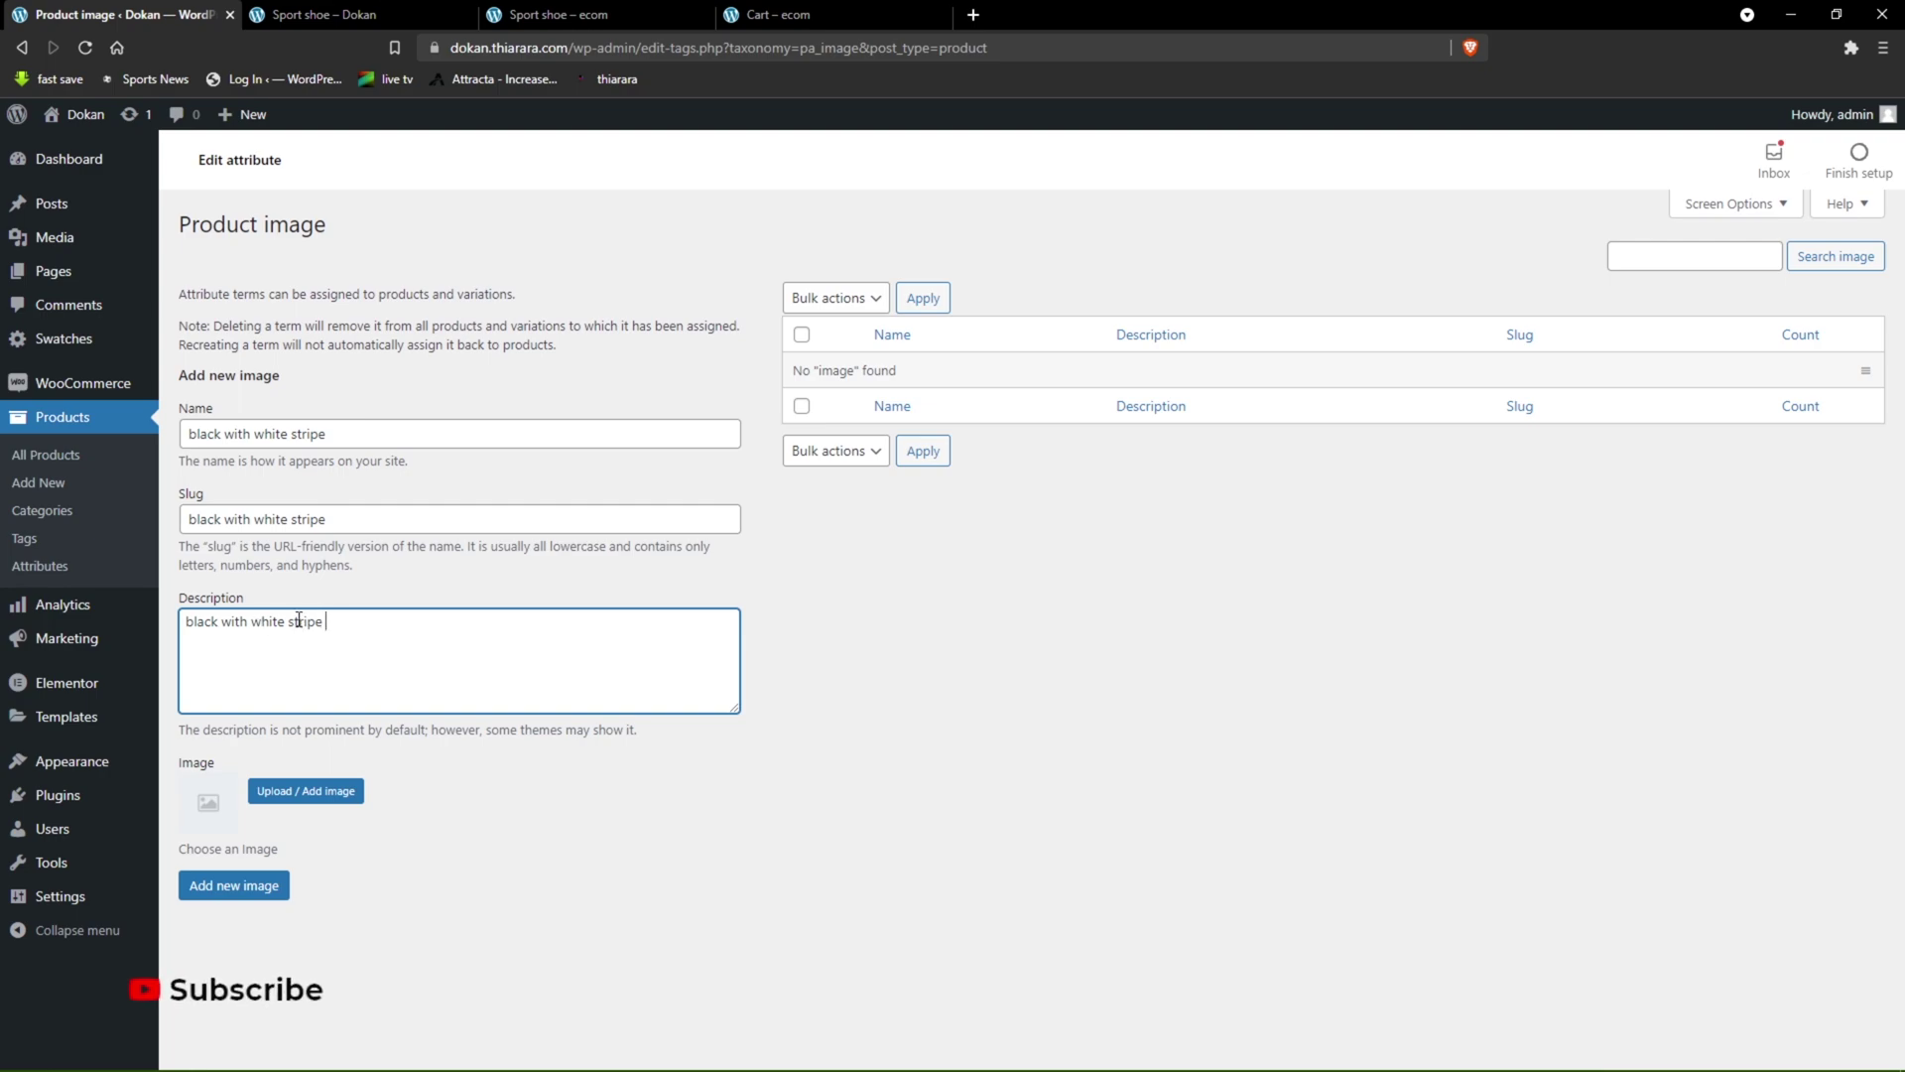
- Complete the description as "black with white stripe shoe", assign the sport_shoe_black_white image from the media library, and add the term
{"action": "type", "text": " shoe"}
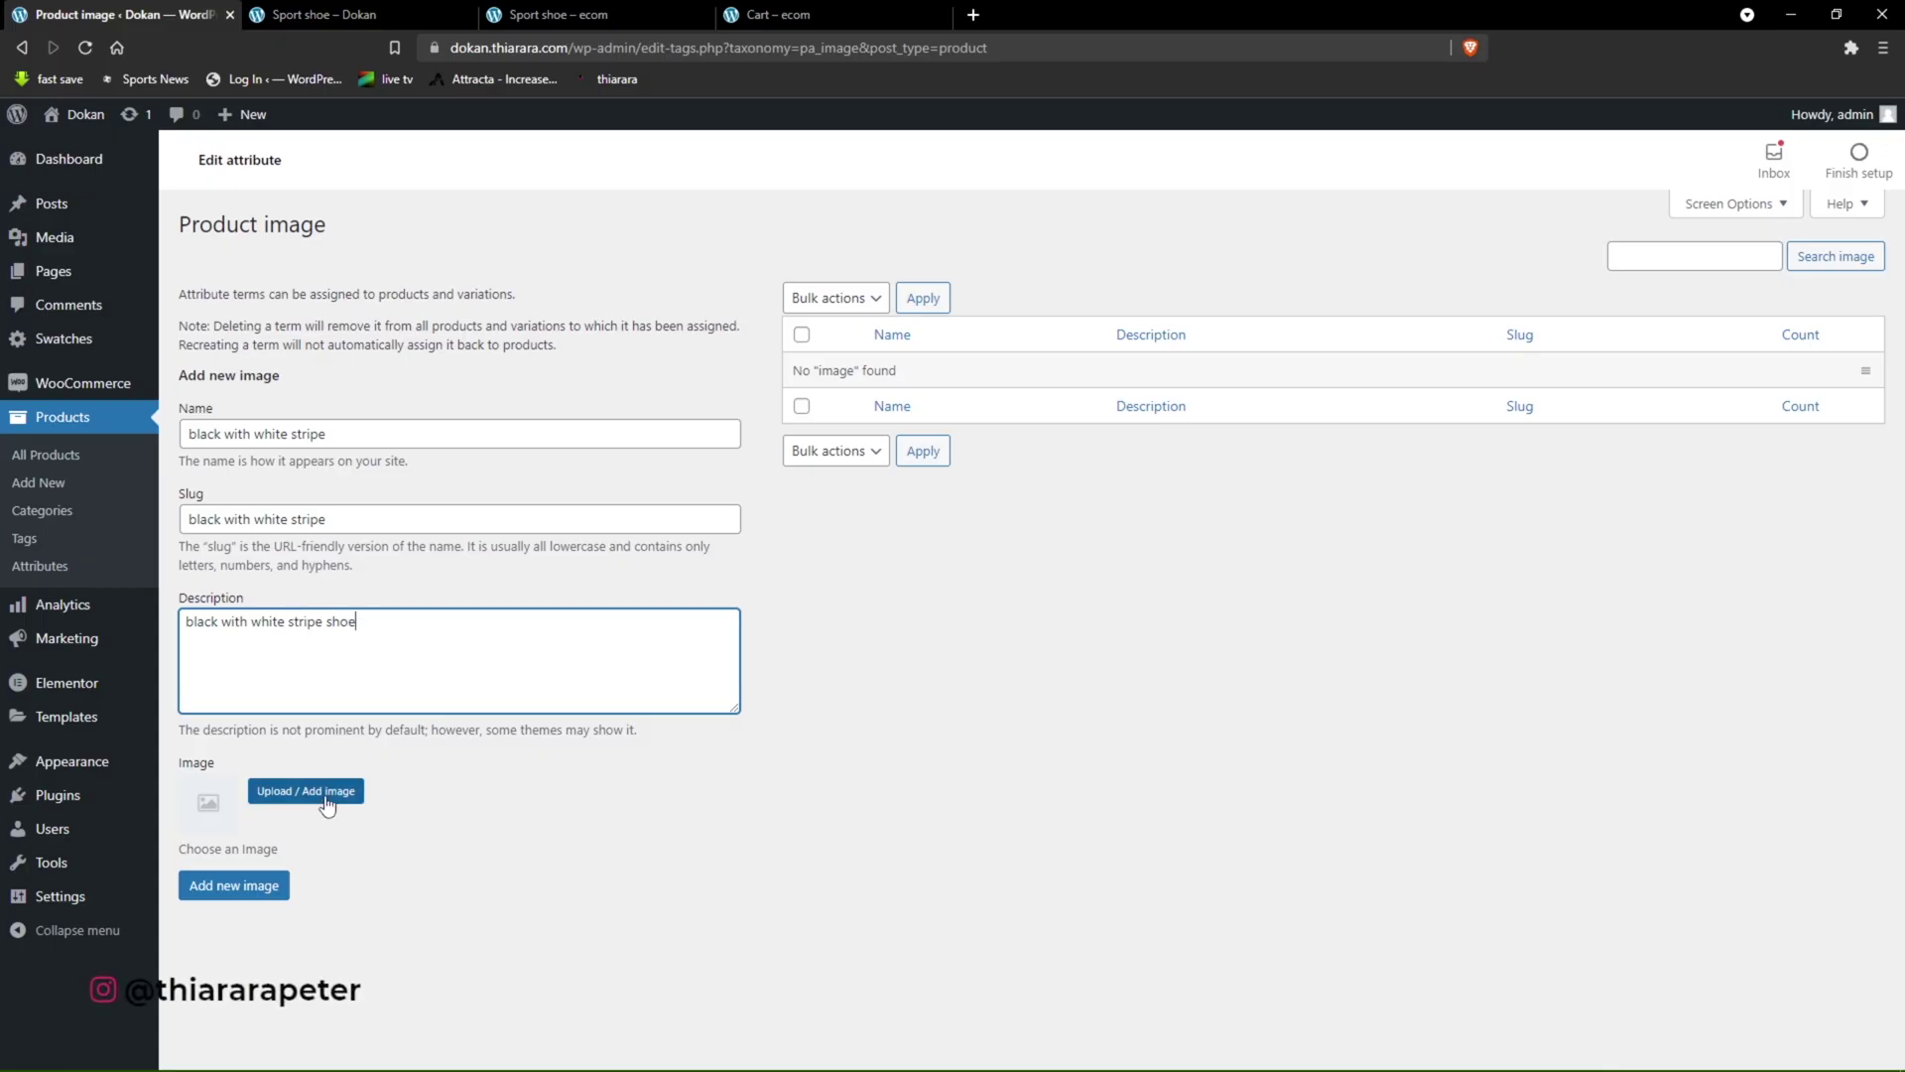
{"action": "left_click", "coordinate": [325, 799]}
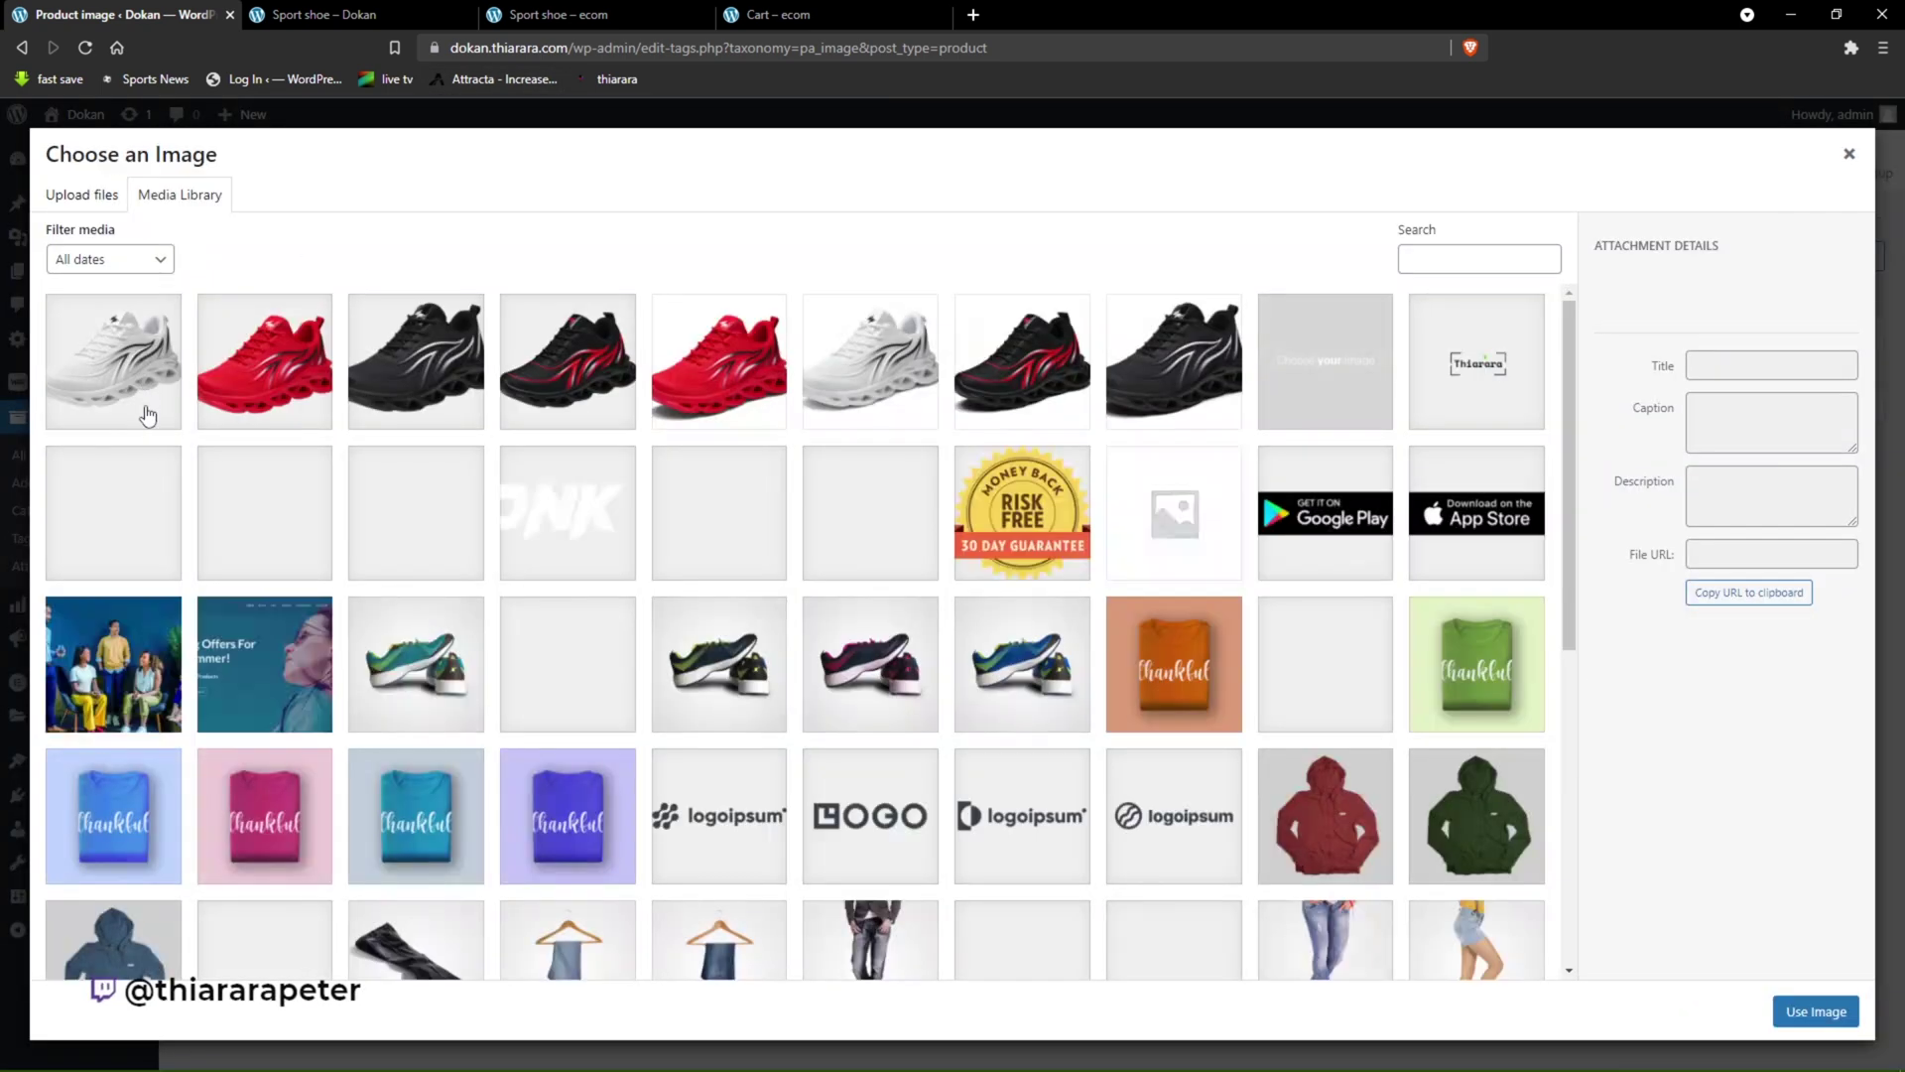
{"action": "left_click", "coordinate": [422, 390]}
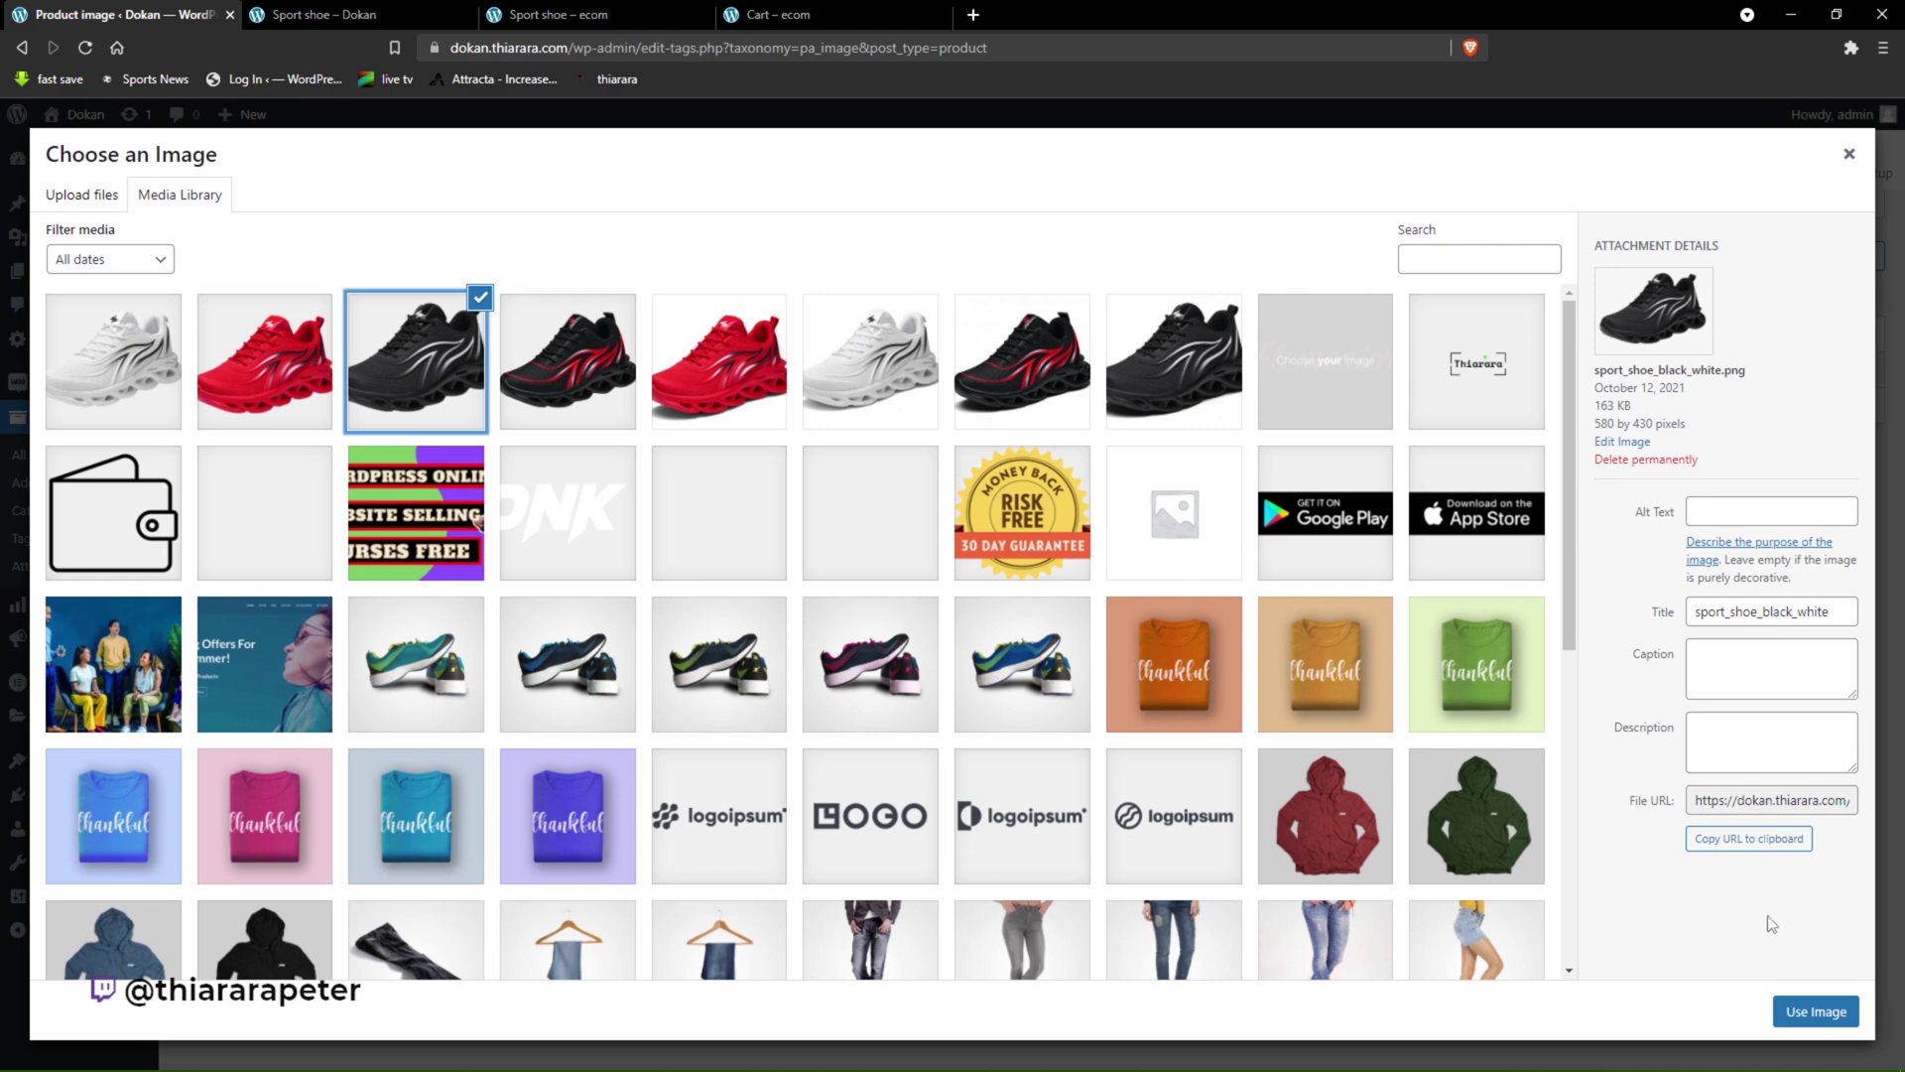
{"action": "left_click", "coordinate": [1815, 1011]}
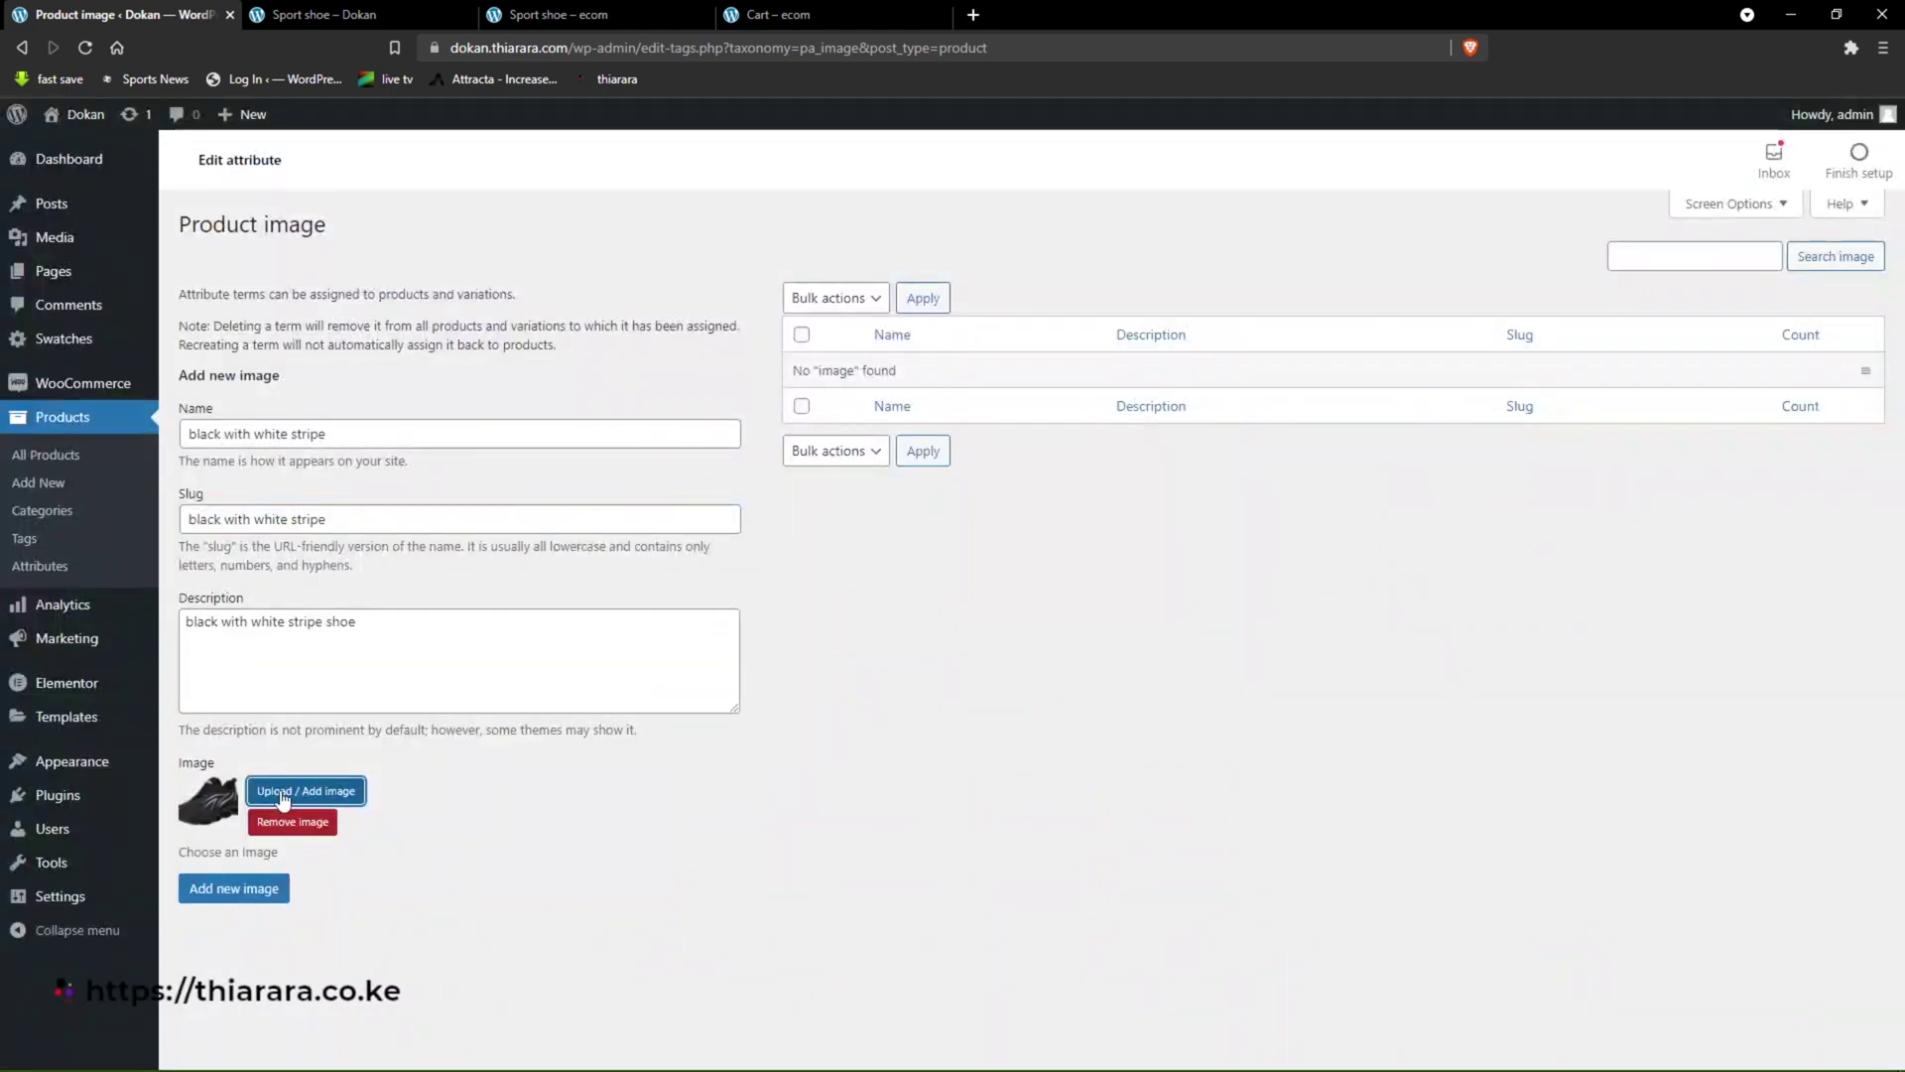
{"action": "left_click", "coordinate": [248, 893]}
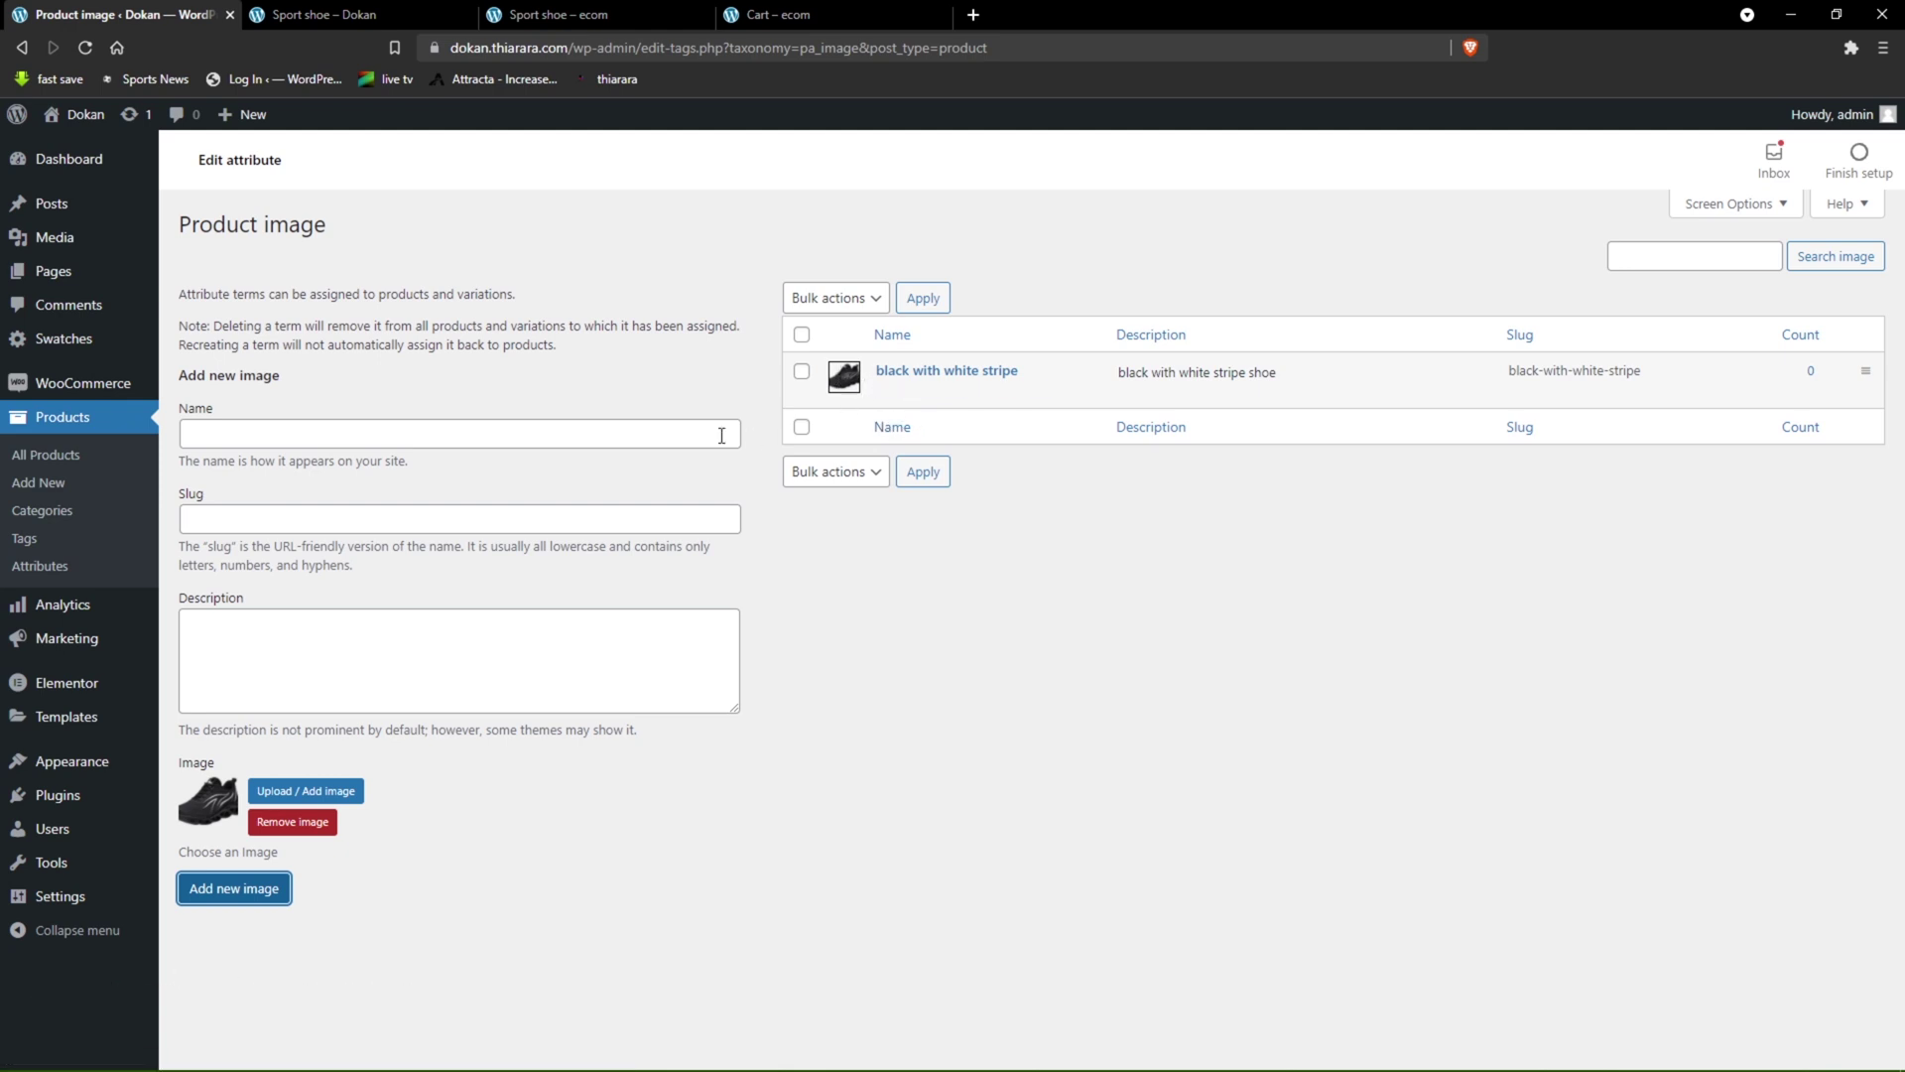
- Check the shoe variants on the ecom and Dokan Sport shoe pages, and name a new image term "black with red stripe"
{"action": "left_click", "coordinate": [499, 20]}
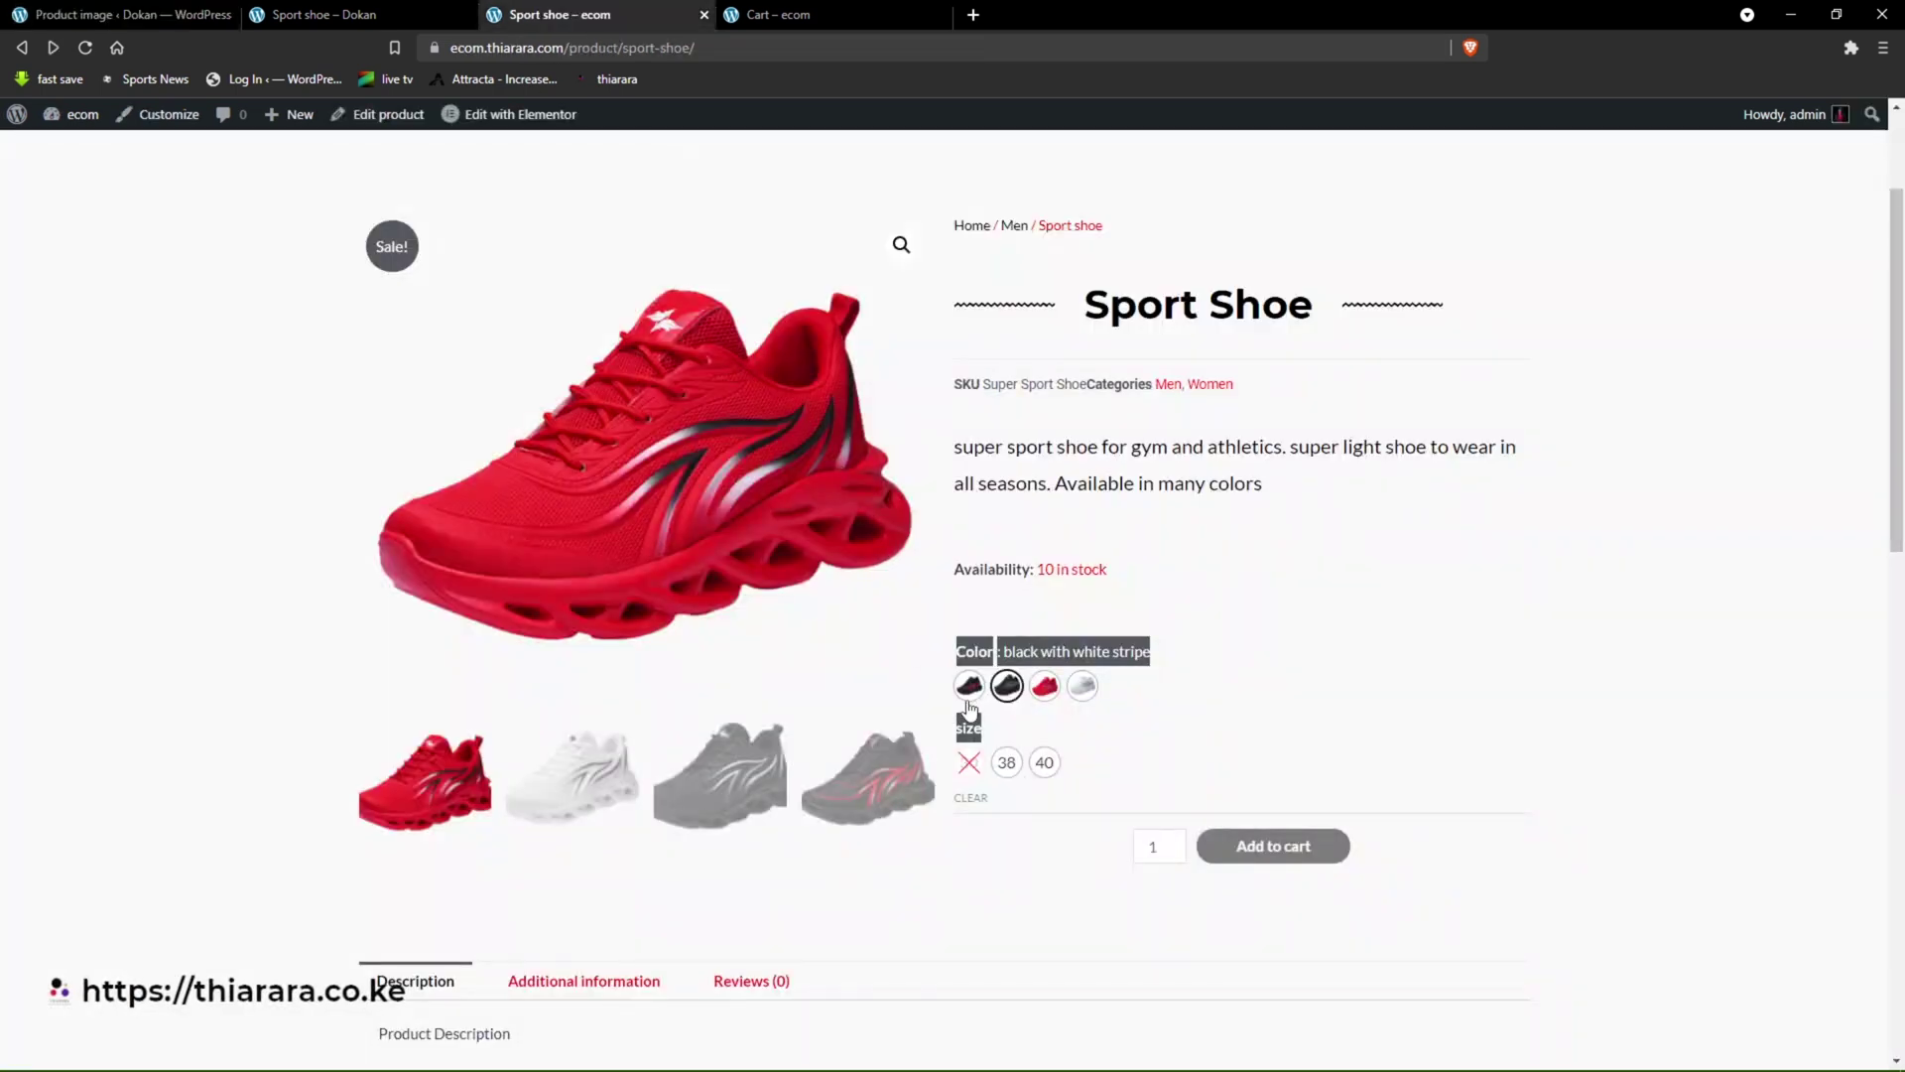
{"action": "left_click", "coordinate": [303, 17]}
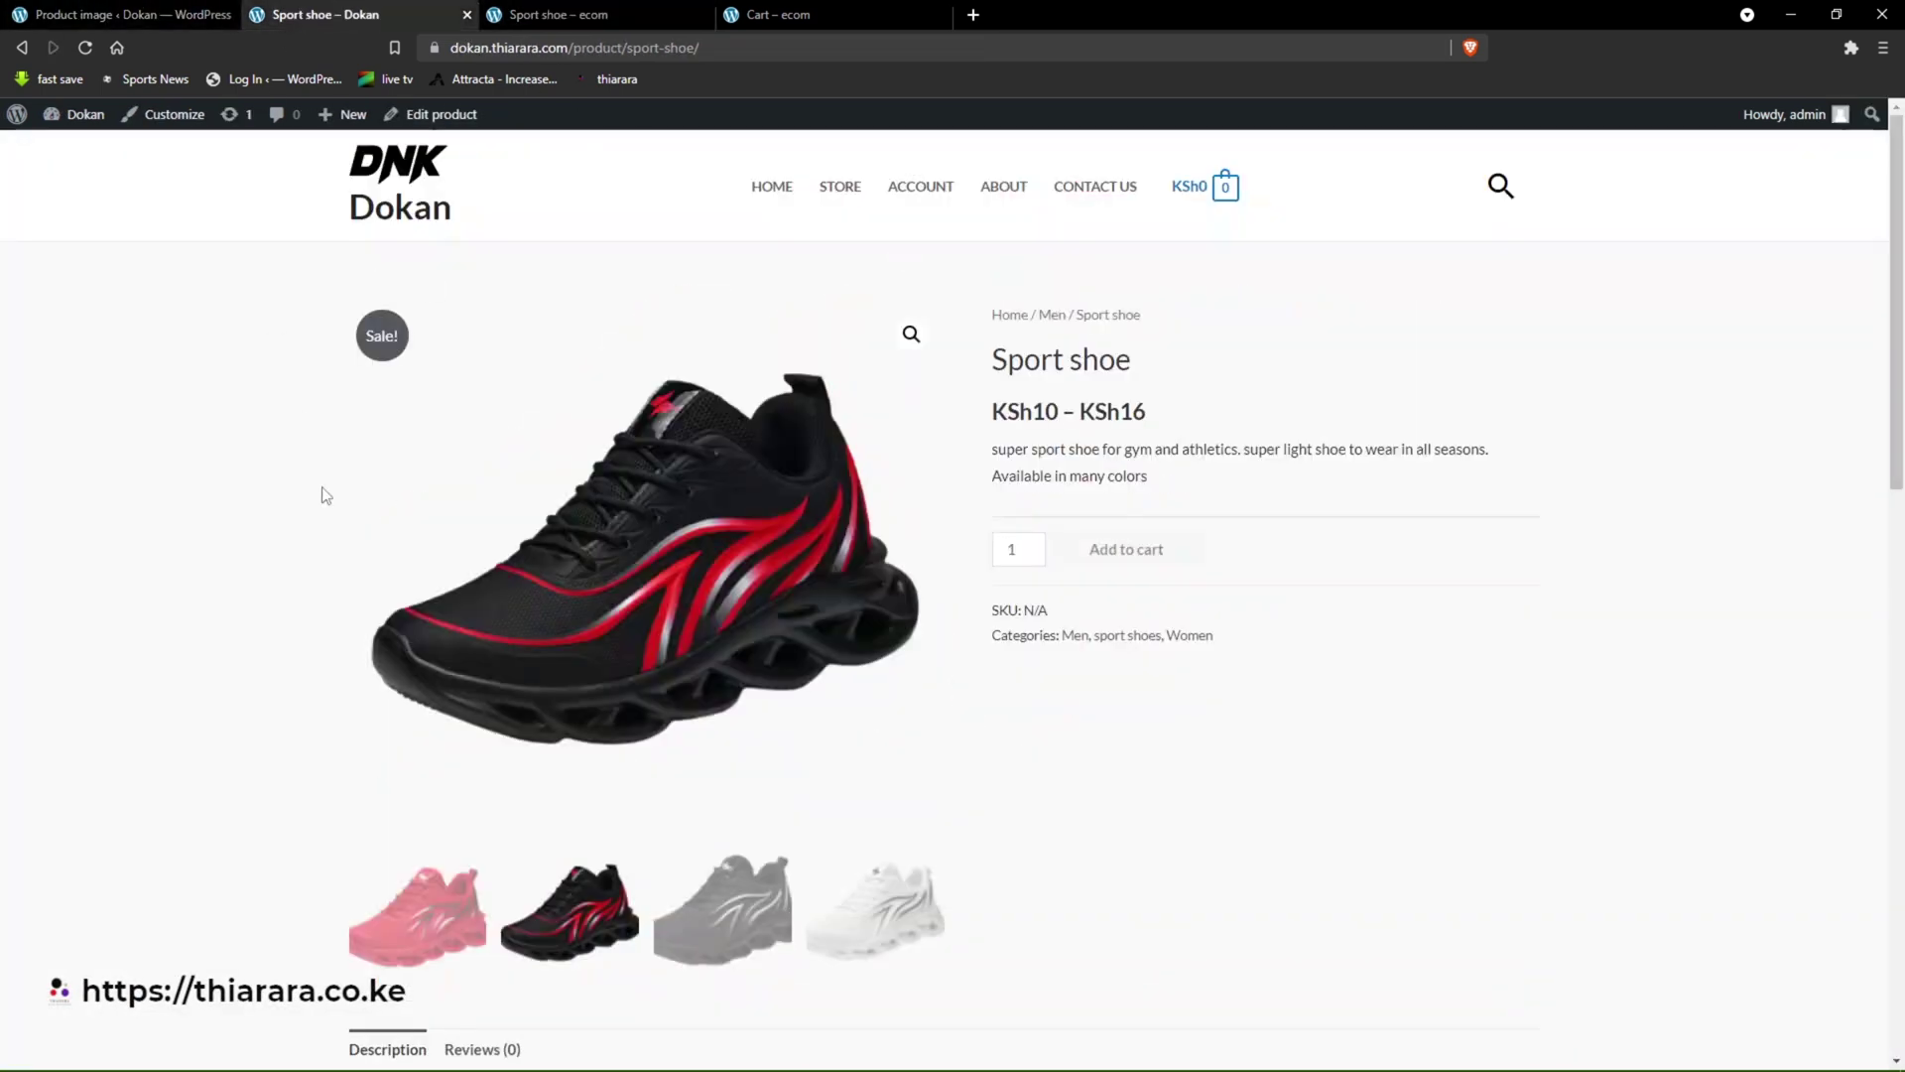
{"action": "left_click", "coordinate": [90, 14]}
{"action": "left_click", "coordinate": [197, 433]}
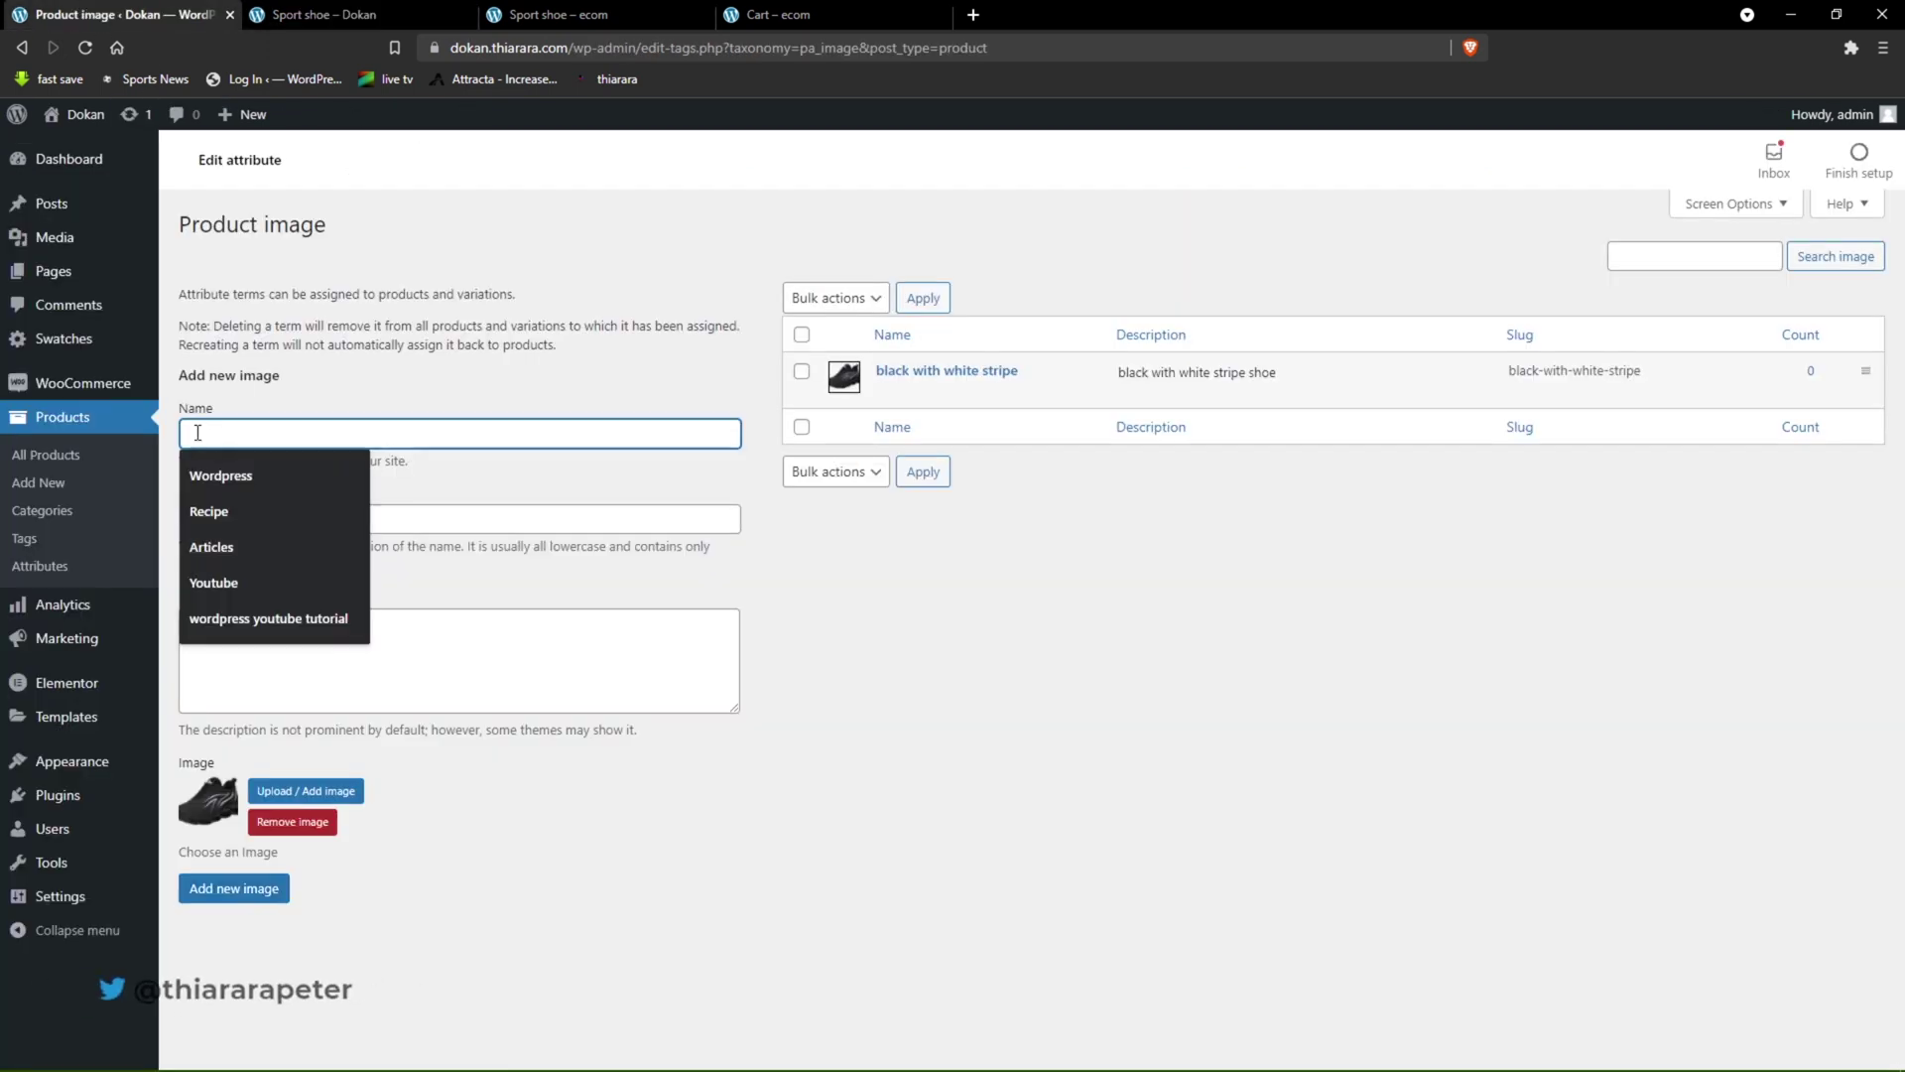
{"action": "type", "text": "black with white stripe"}
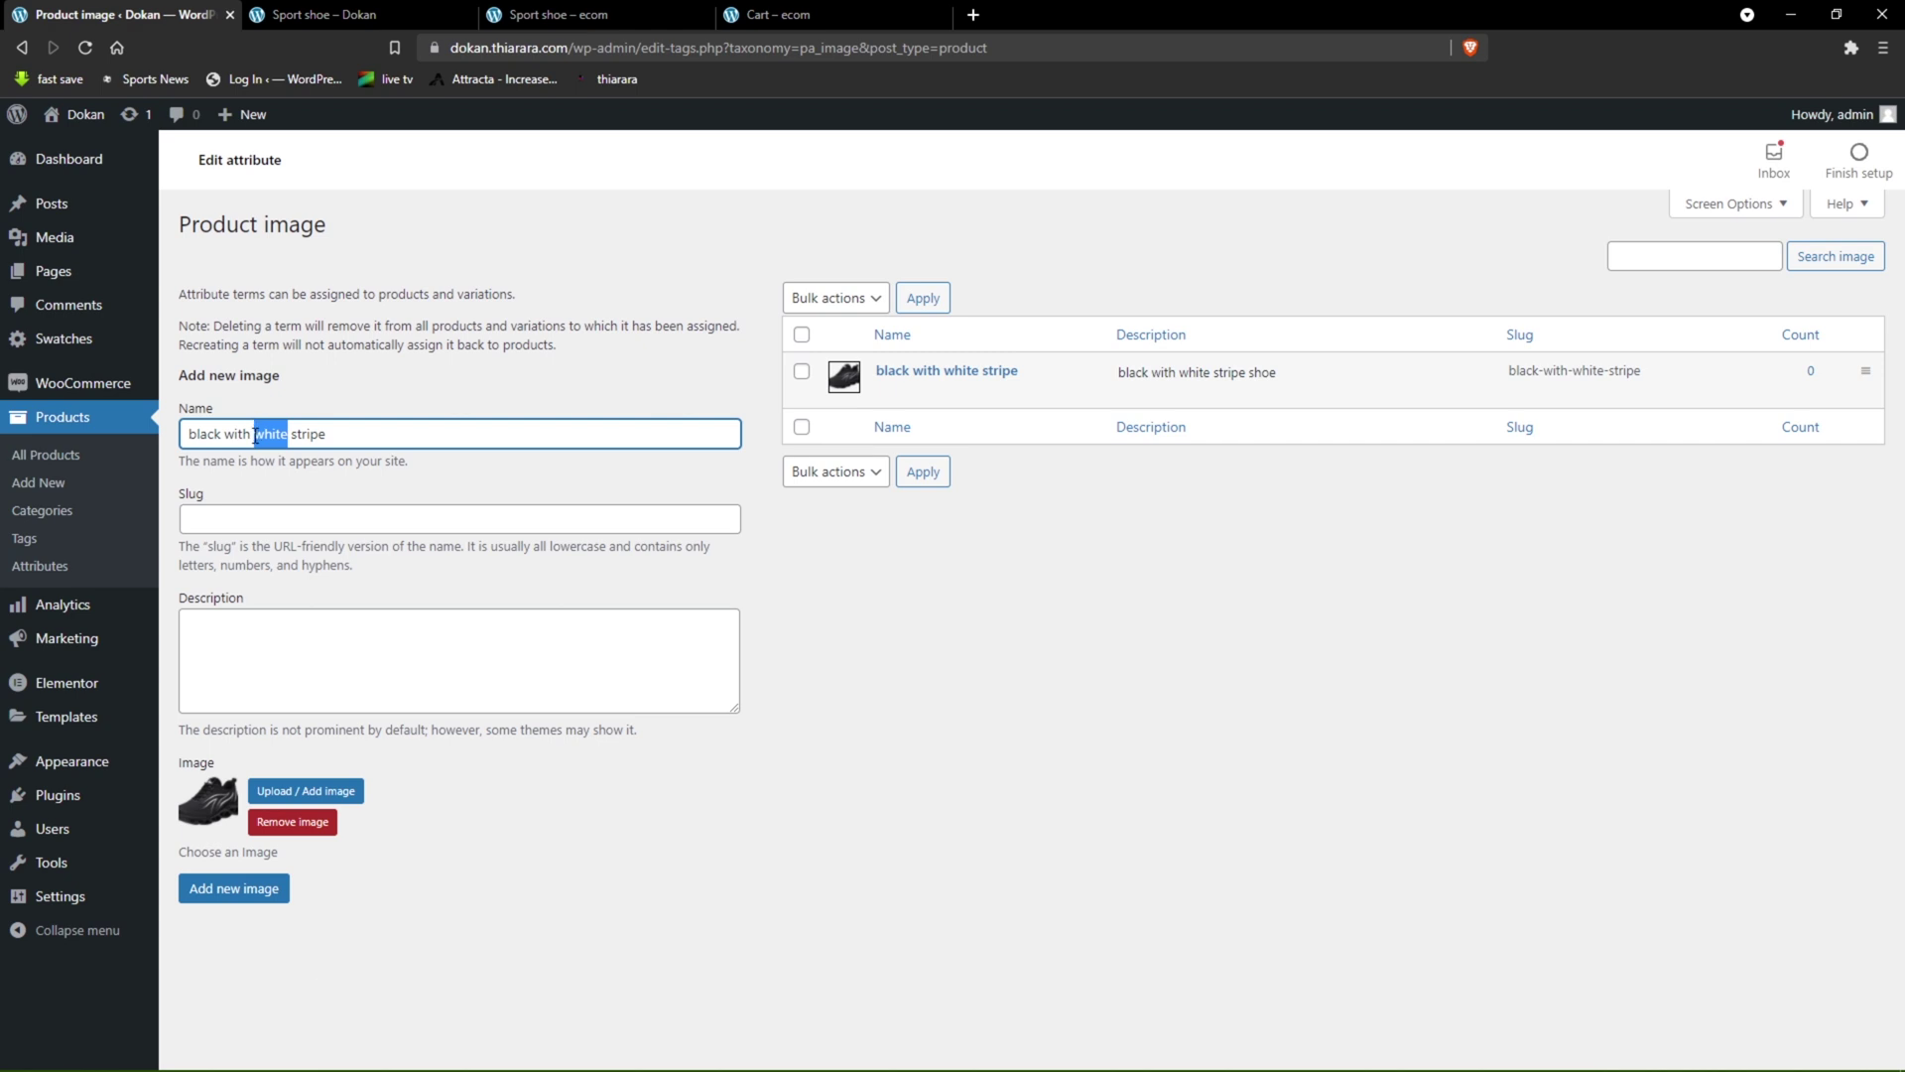
{"action": "type", "text": "red"}
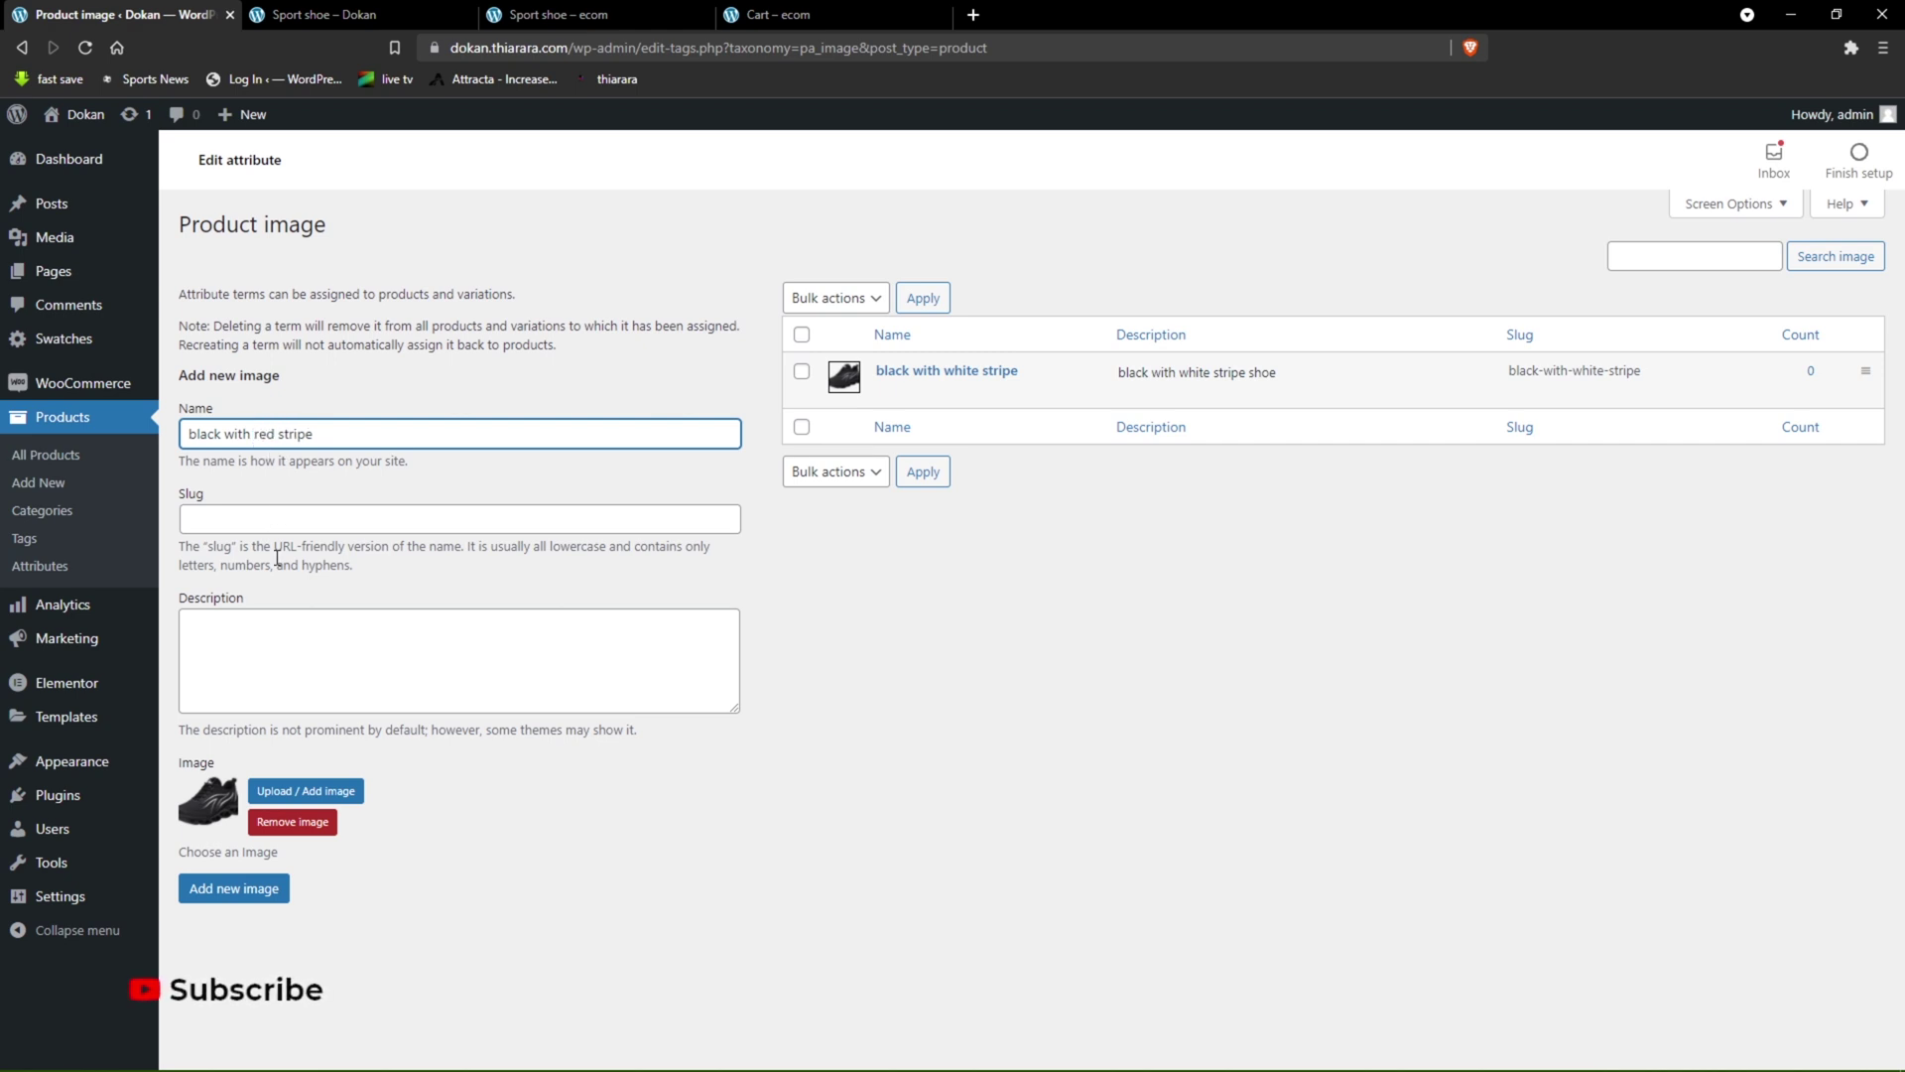
- Copy the name "black with red stripe" into the new term's slug and description
{"action": "left_click", "coordinate": [238, 522]}
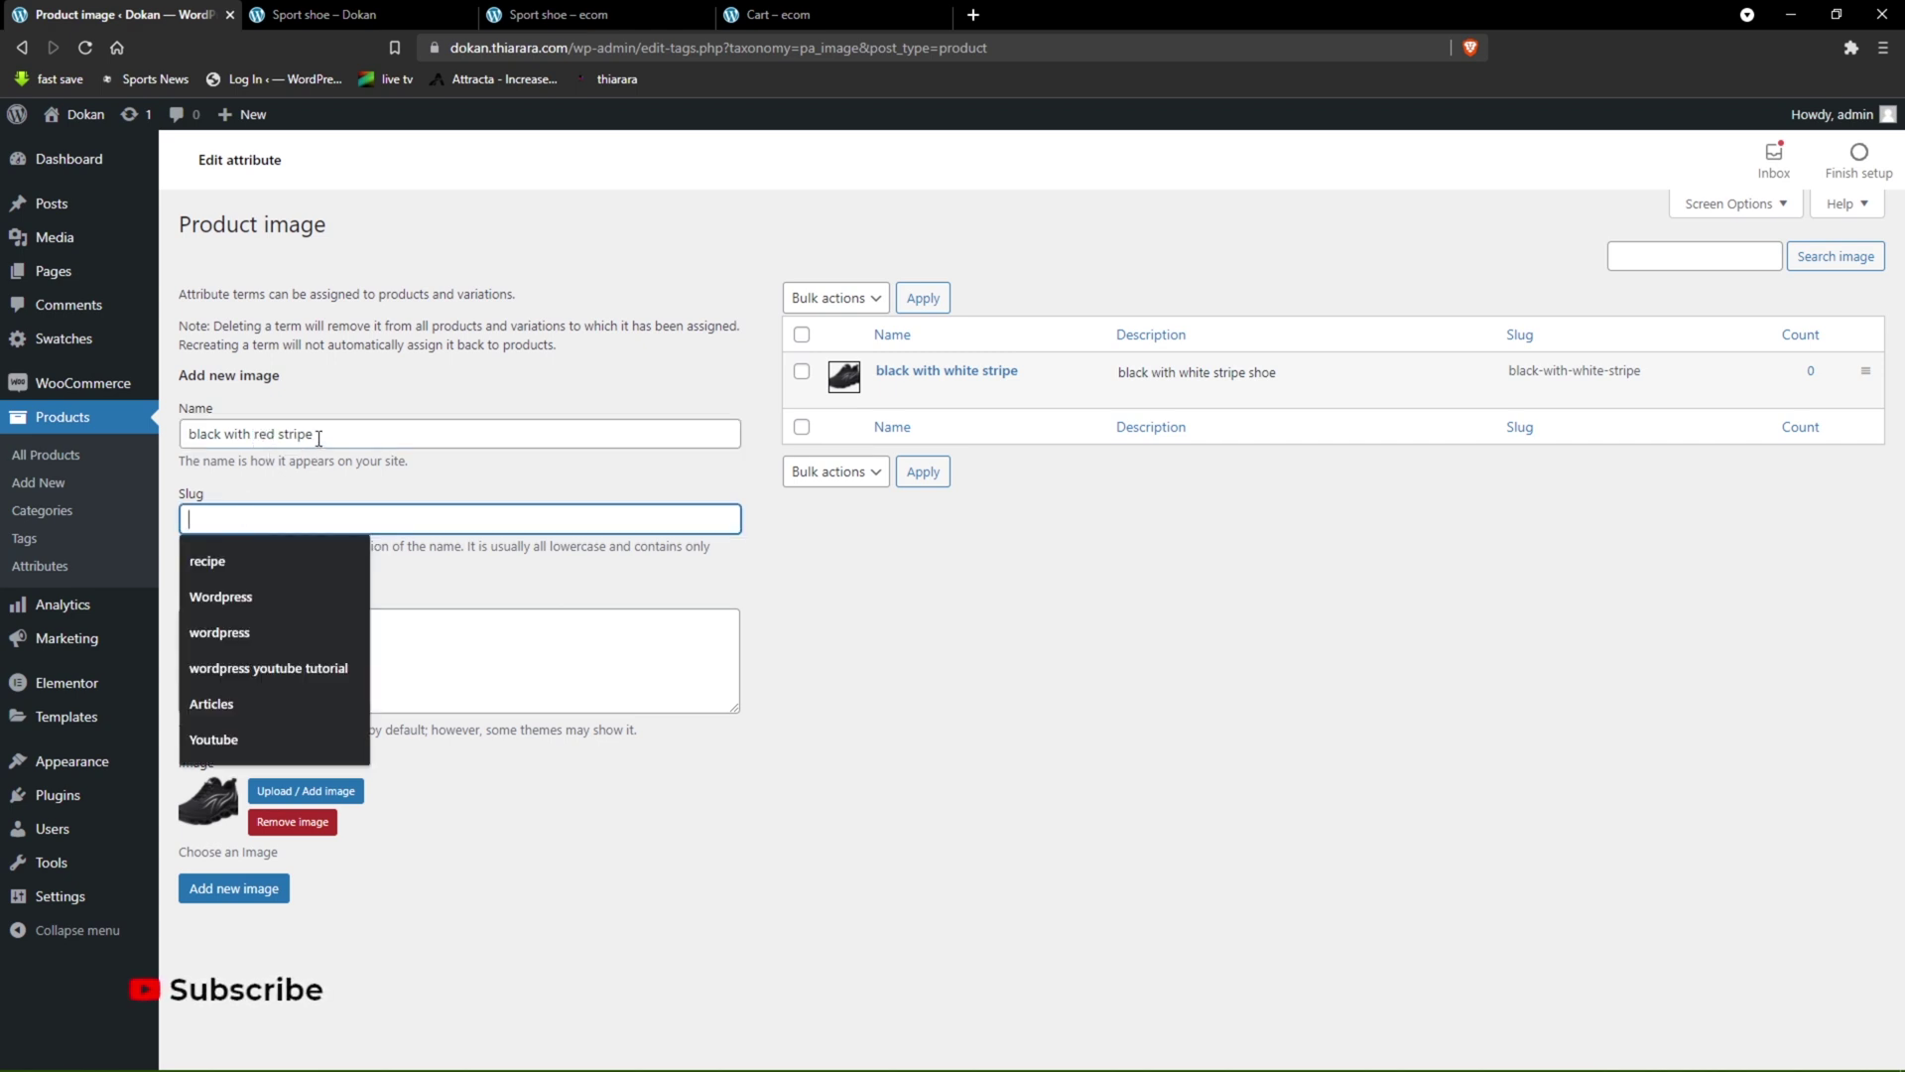
{"action": "left_click_drag", "start_coordinate": [319, 438], "coordinate": [103, 424]}
{"action": "key", "text": "ctrl+c"}
{"action": "left_click", "coordinate": [205, 515]}
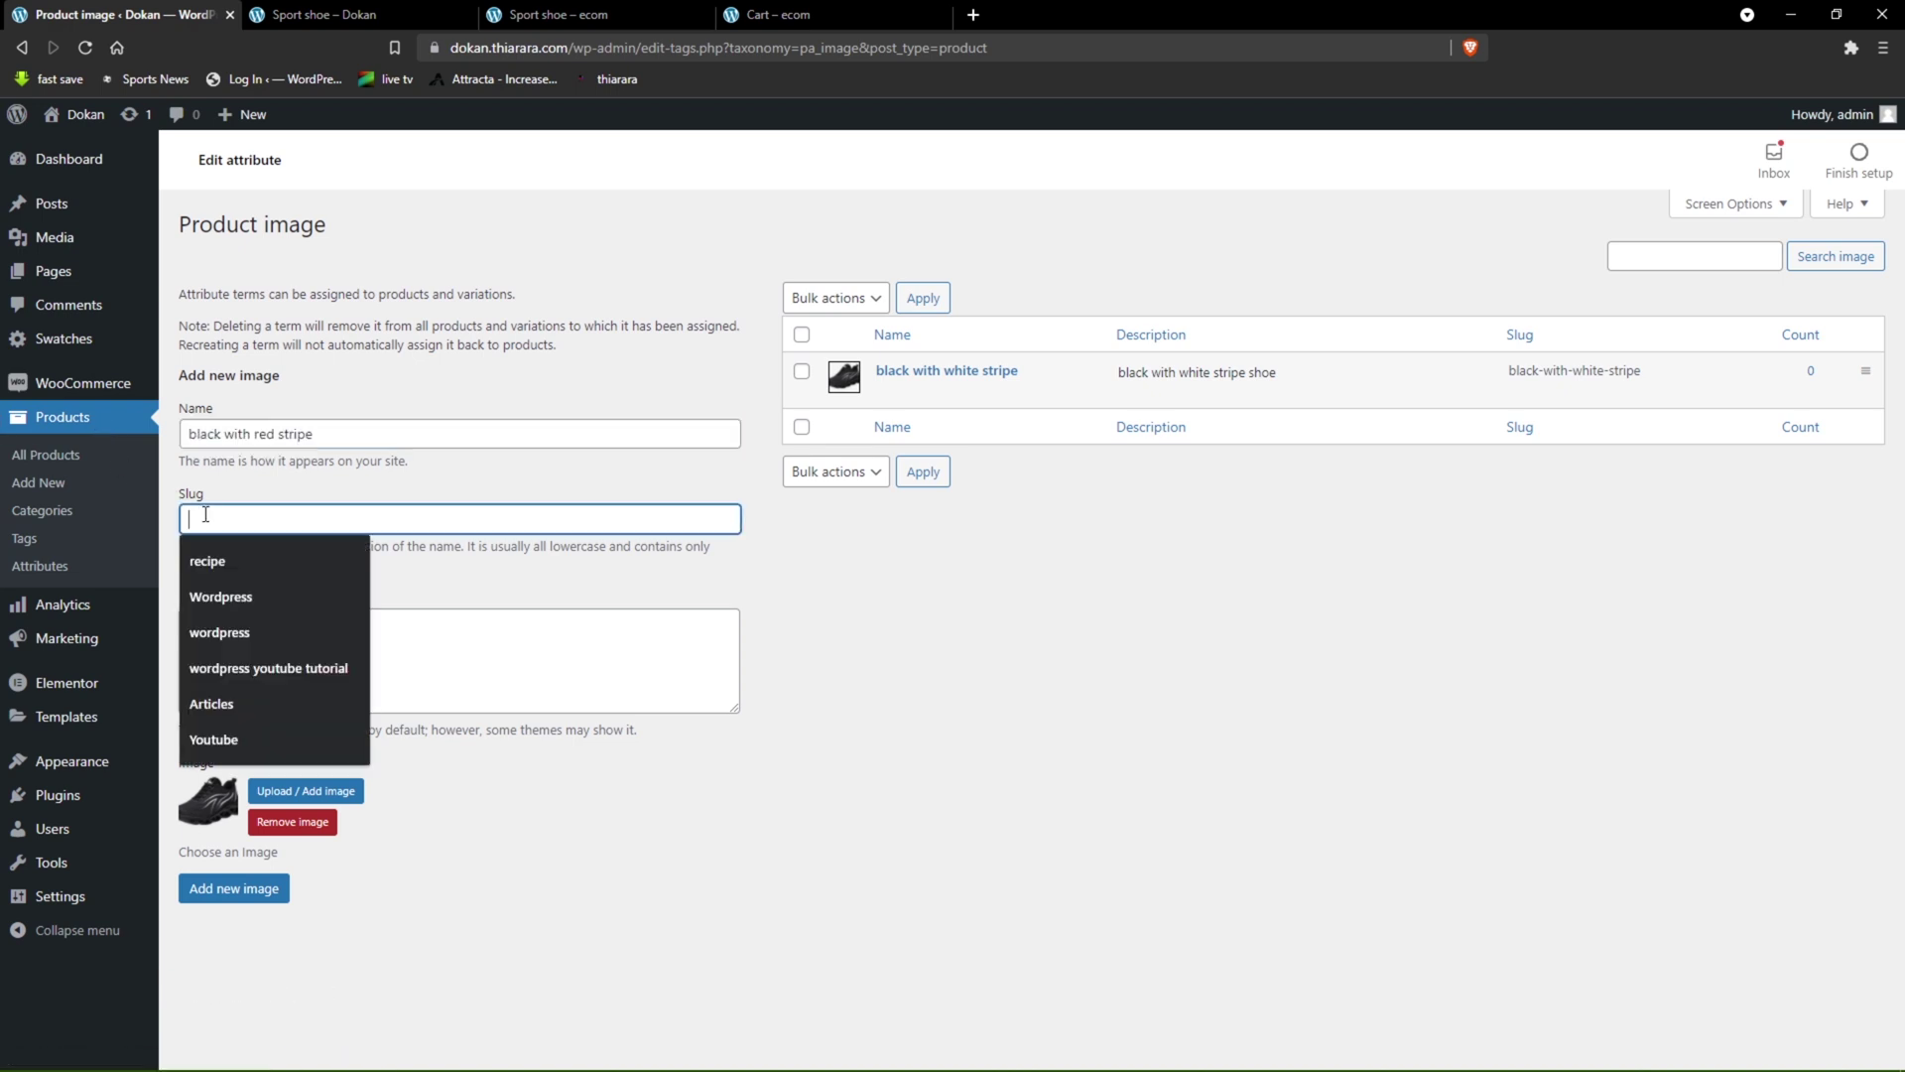
{"action": "key", "text": "ctrl+v"}
{"action": "left_click", "coordinate": [224, 620]}
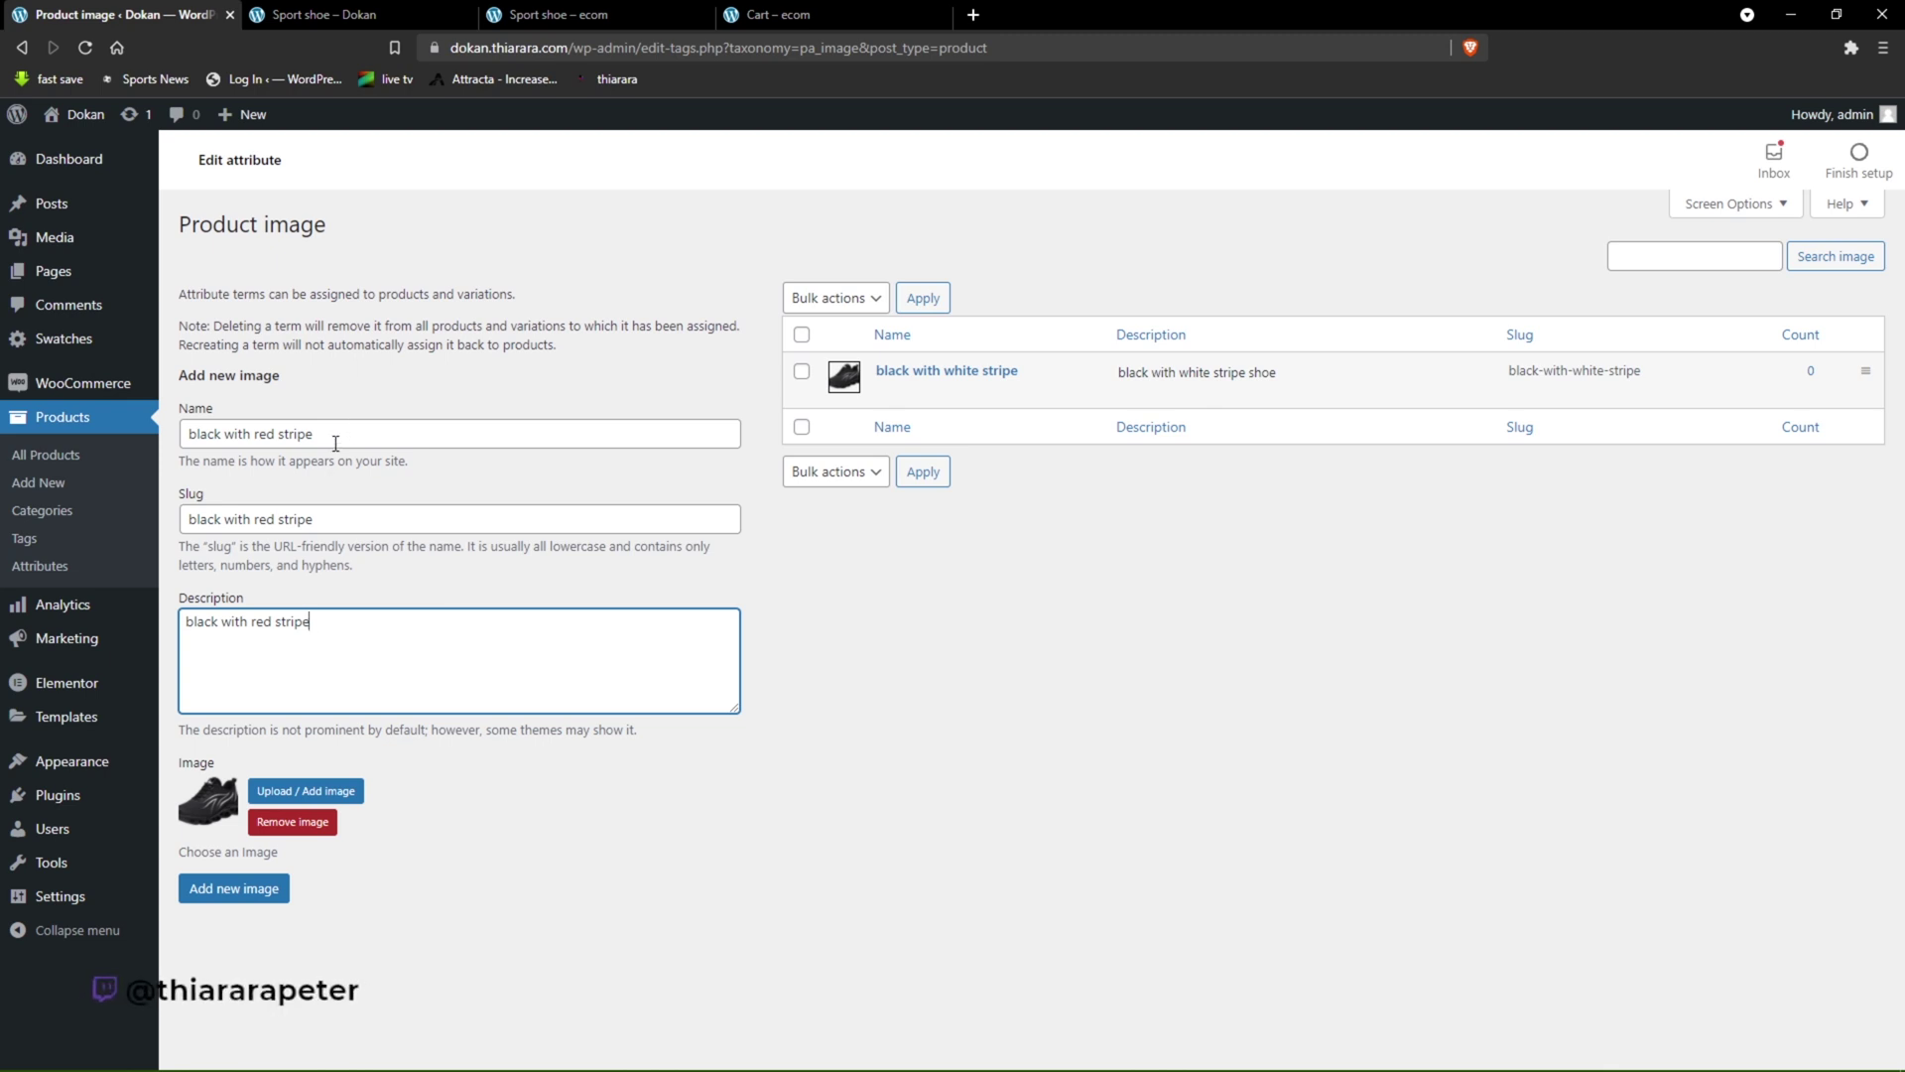
- Replace the term's picture with the sport_shoe_black image from the media library and add the "black with red stripe" term
{"action": "left_click", "coordinate": [298, 799]}
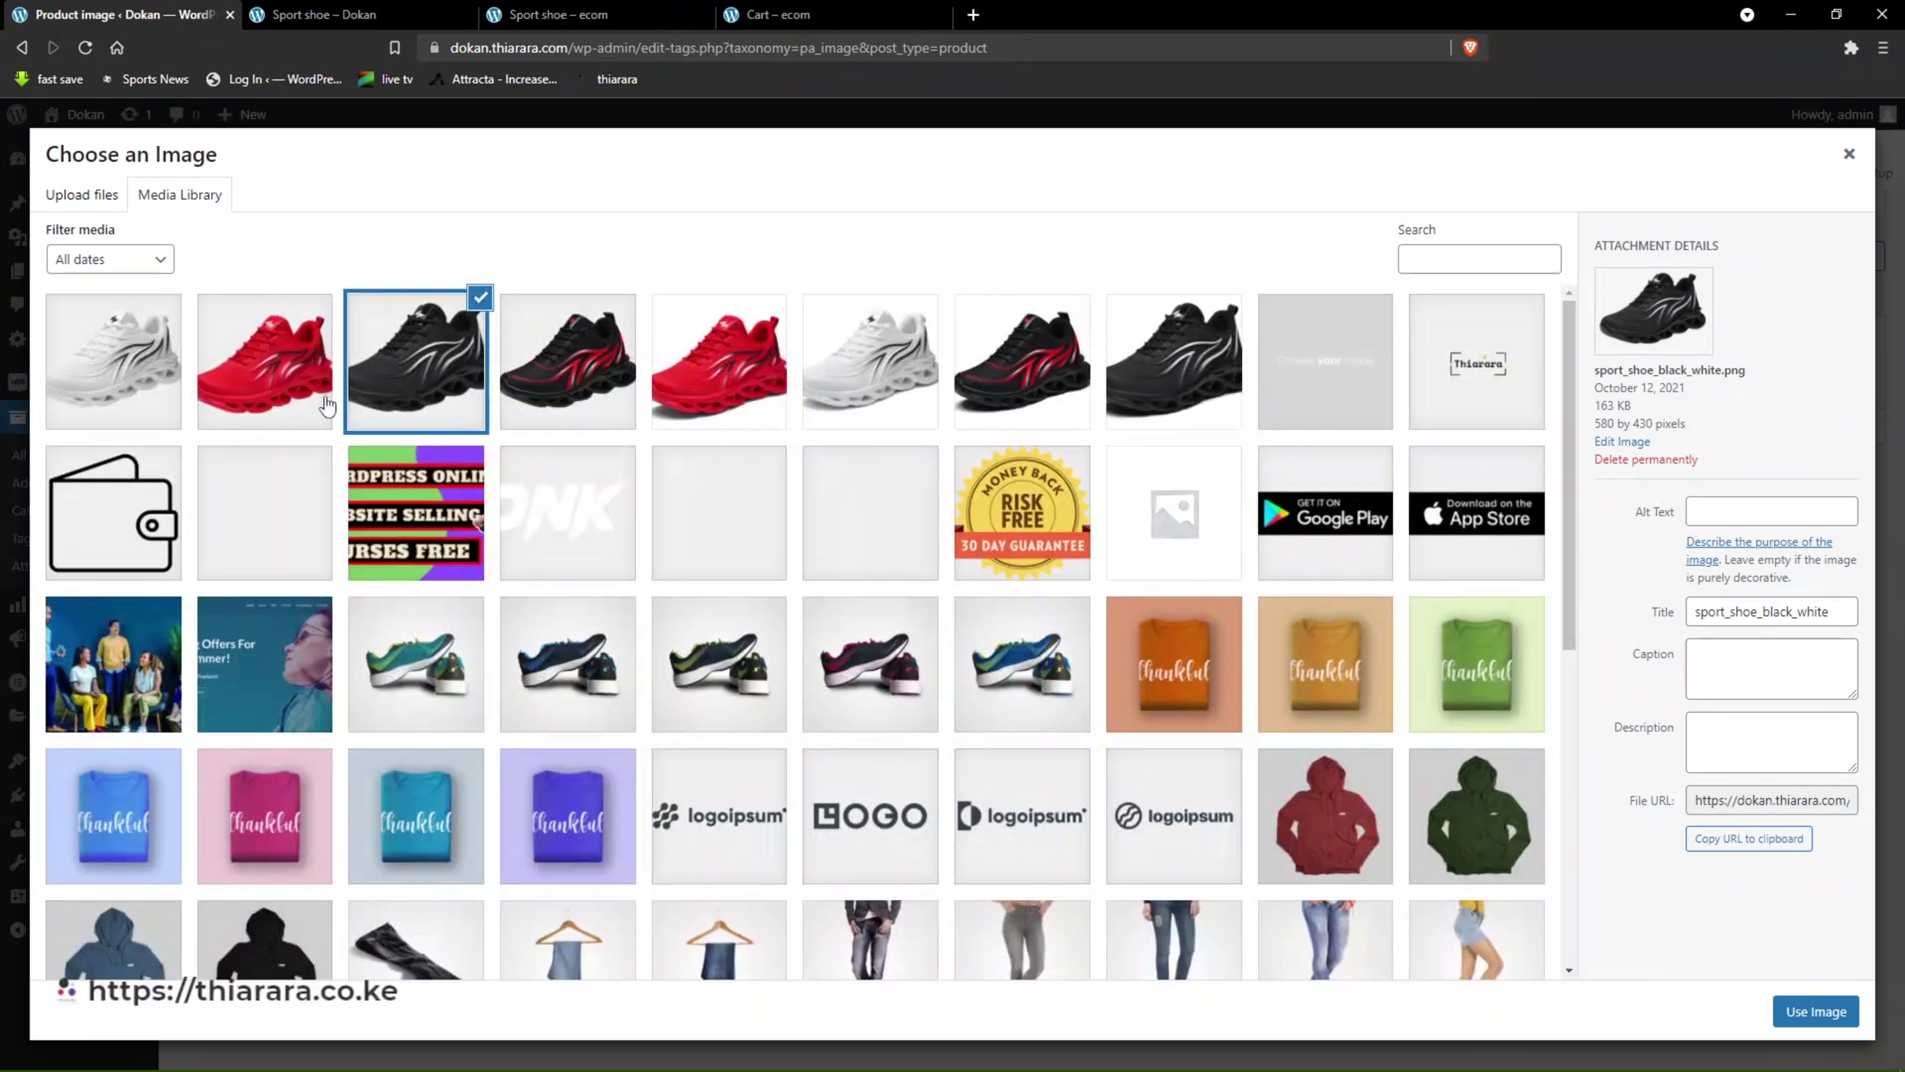
{"action": "left_click", "coordinate": [595, 396]}
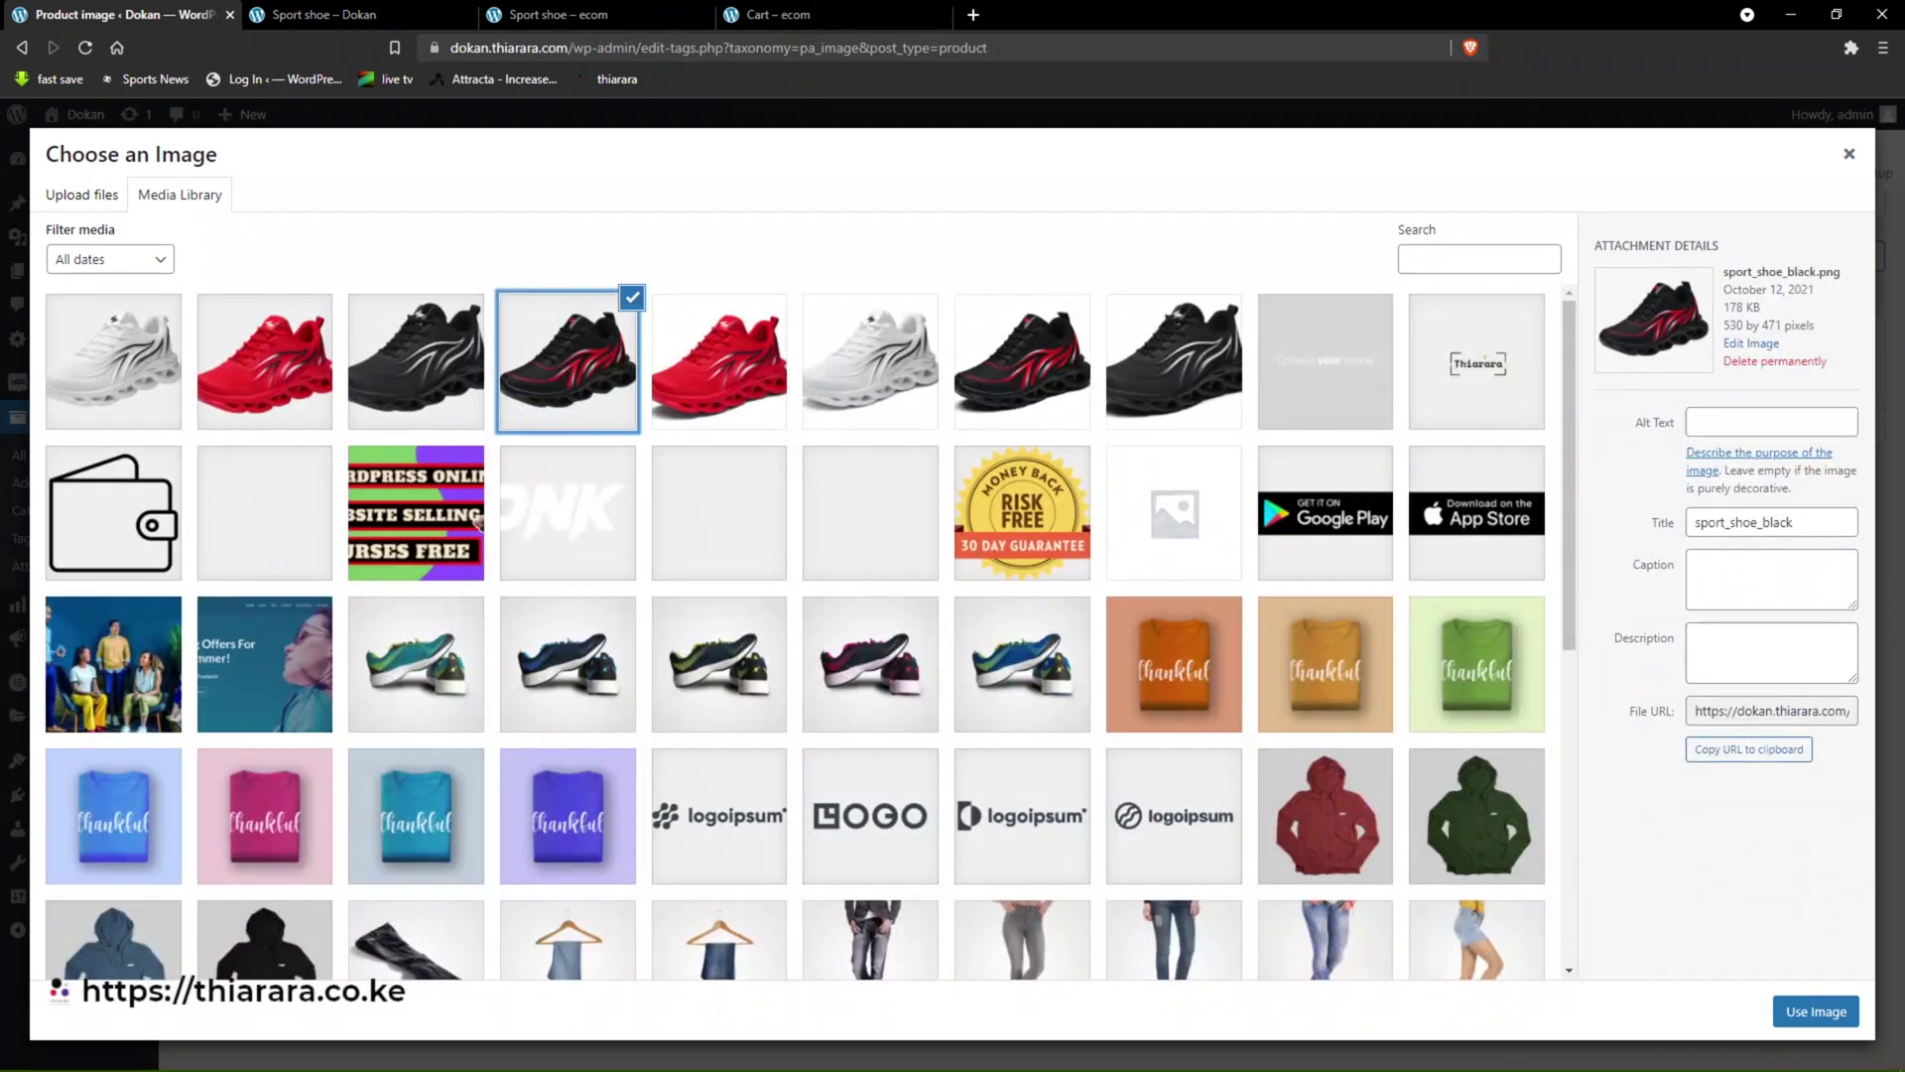
{"action": "left_click", "coordinate": [1845, 1012]}
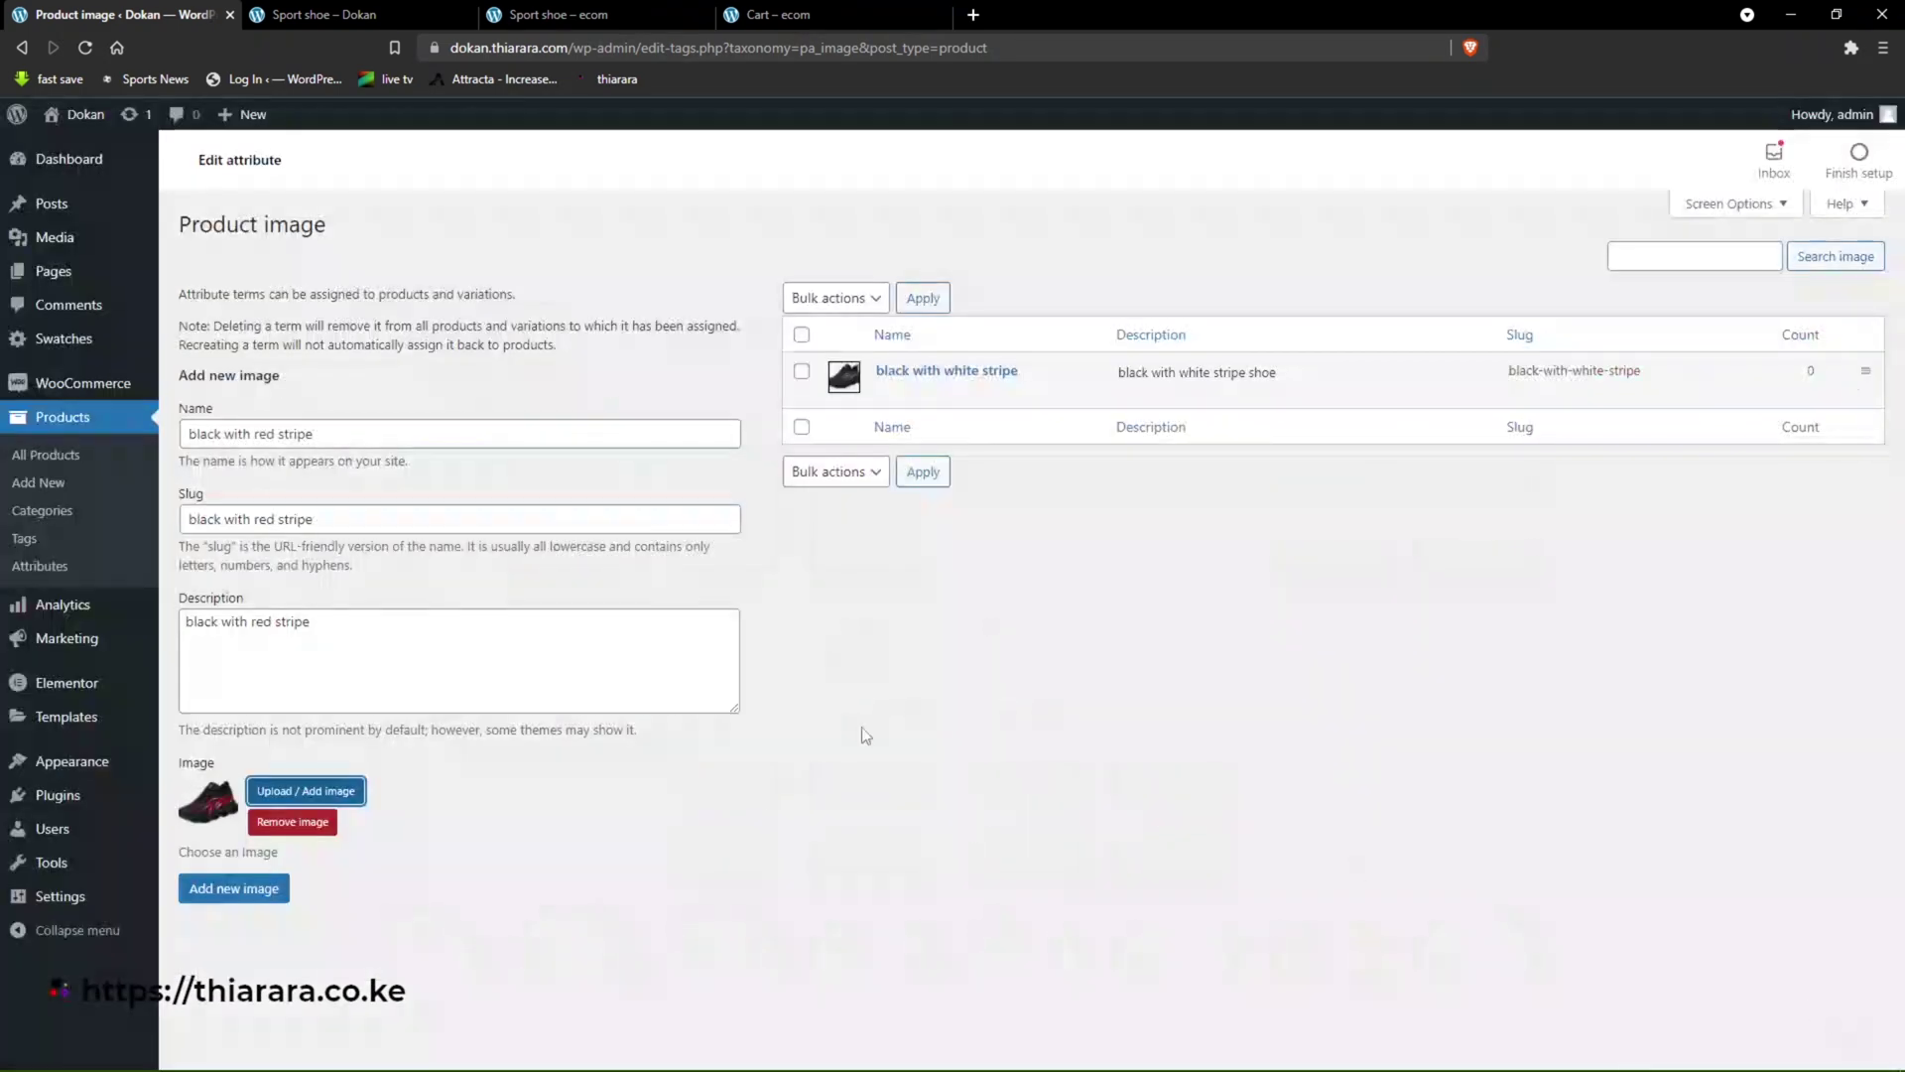
{"action": "left_click", "coordinate": [237, 885]}
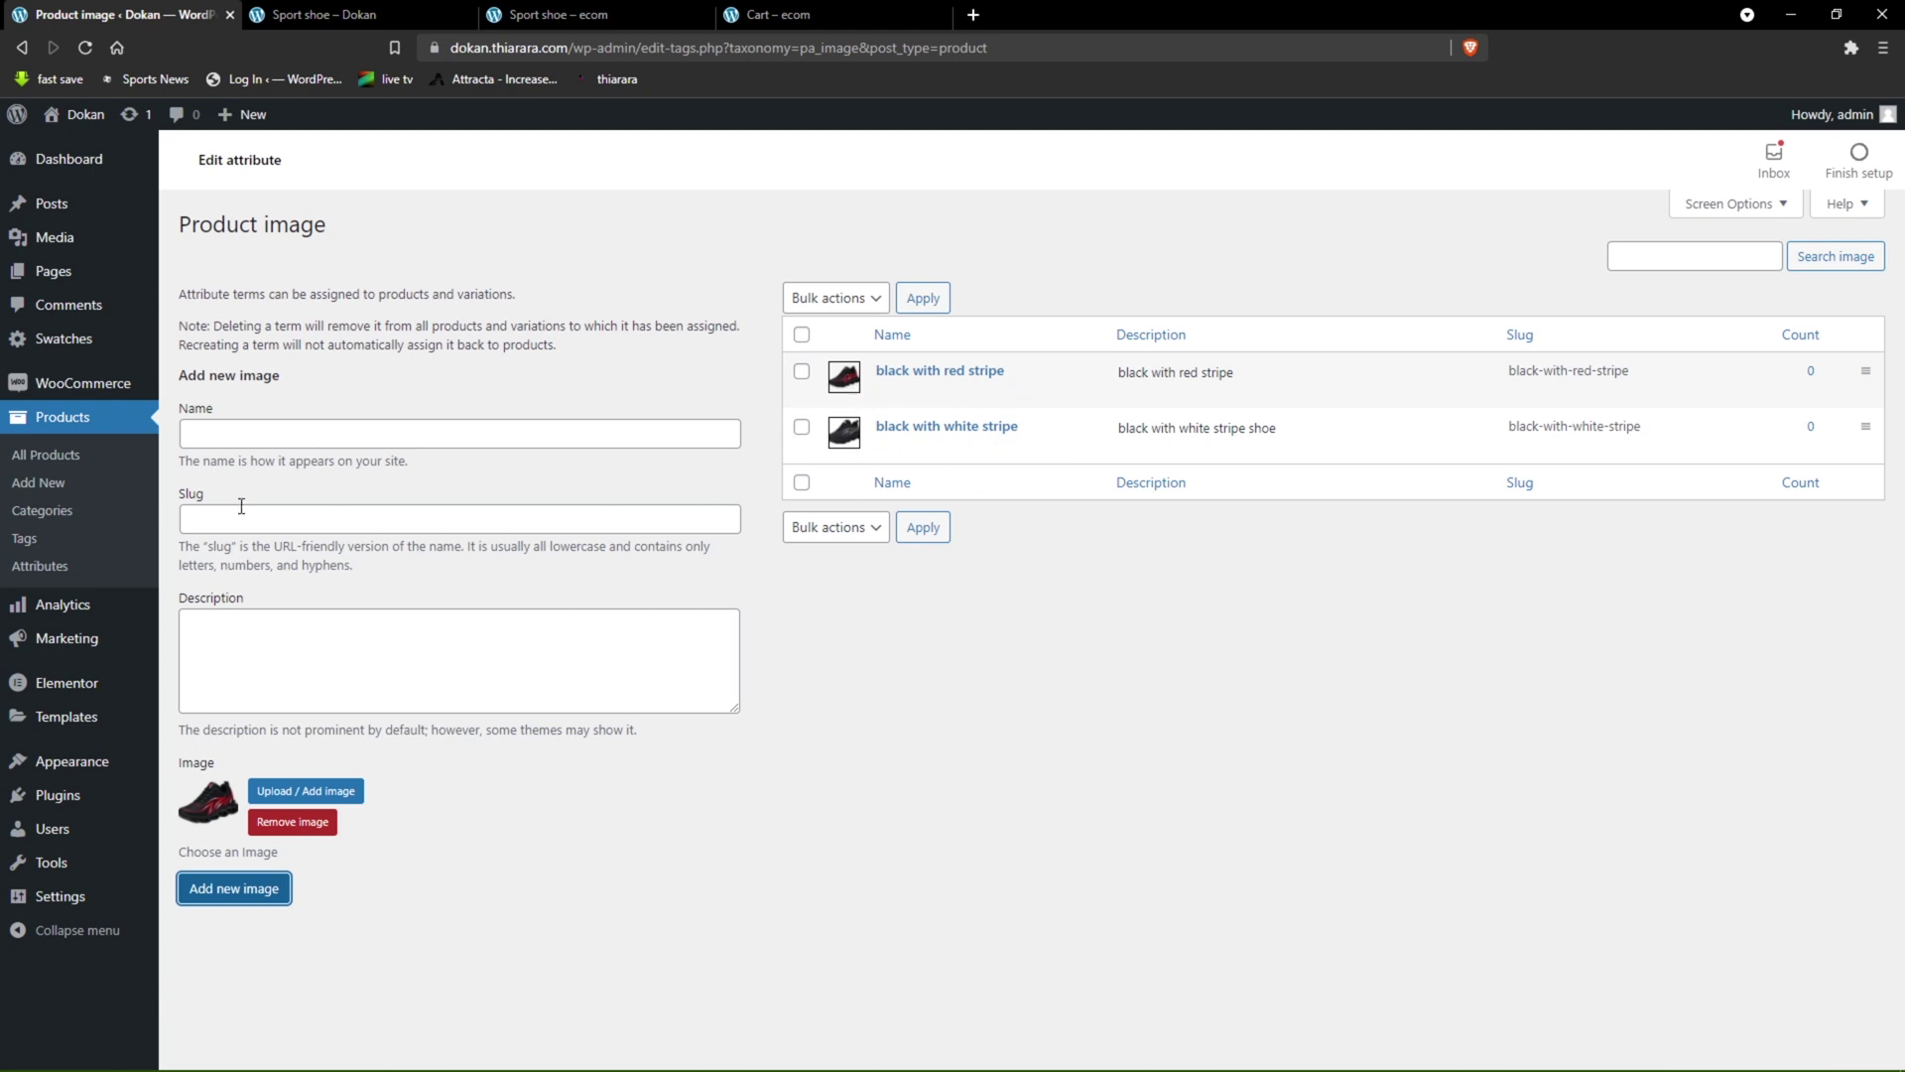
- Name another image term "red with white stripe" and check the wording against the ecom Sport shoe page
{"action": "left_click", "coordinate": [240, 432]}
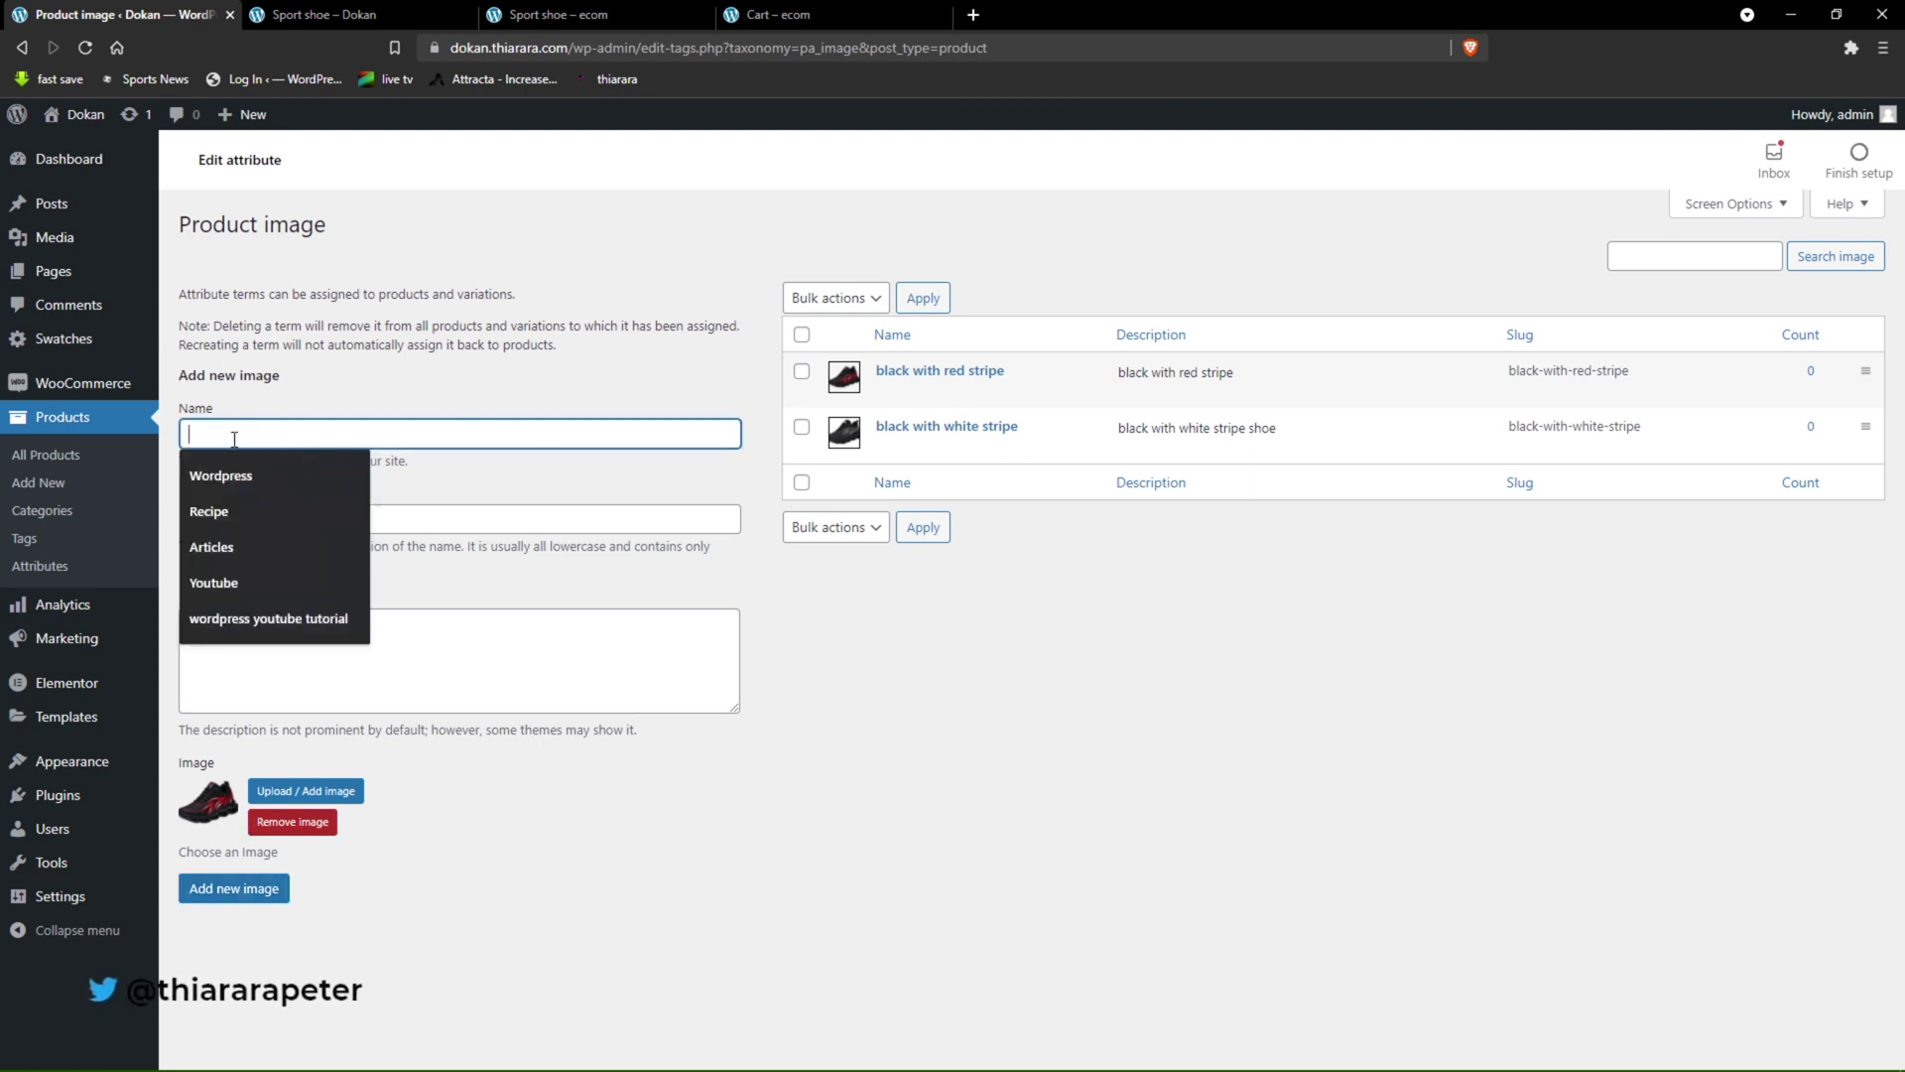
{"action": "key", "text": "ctrl+v"}
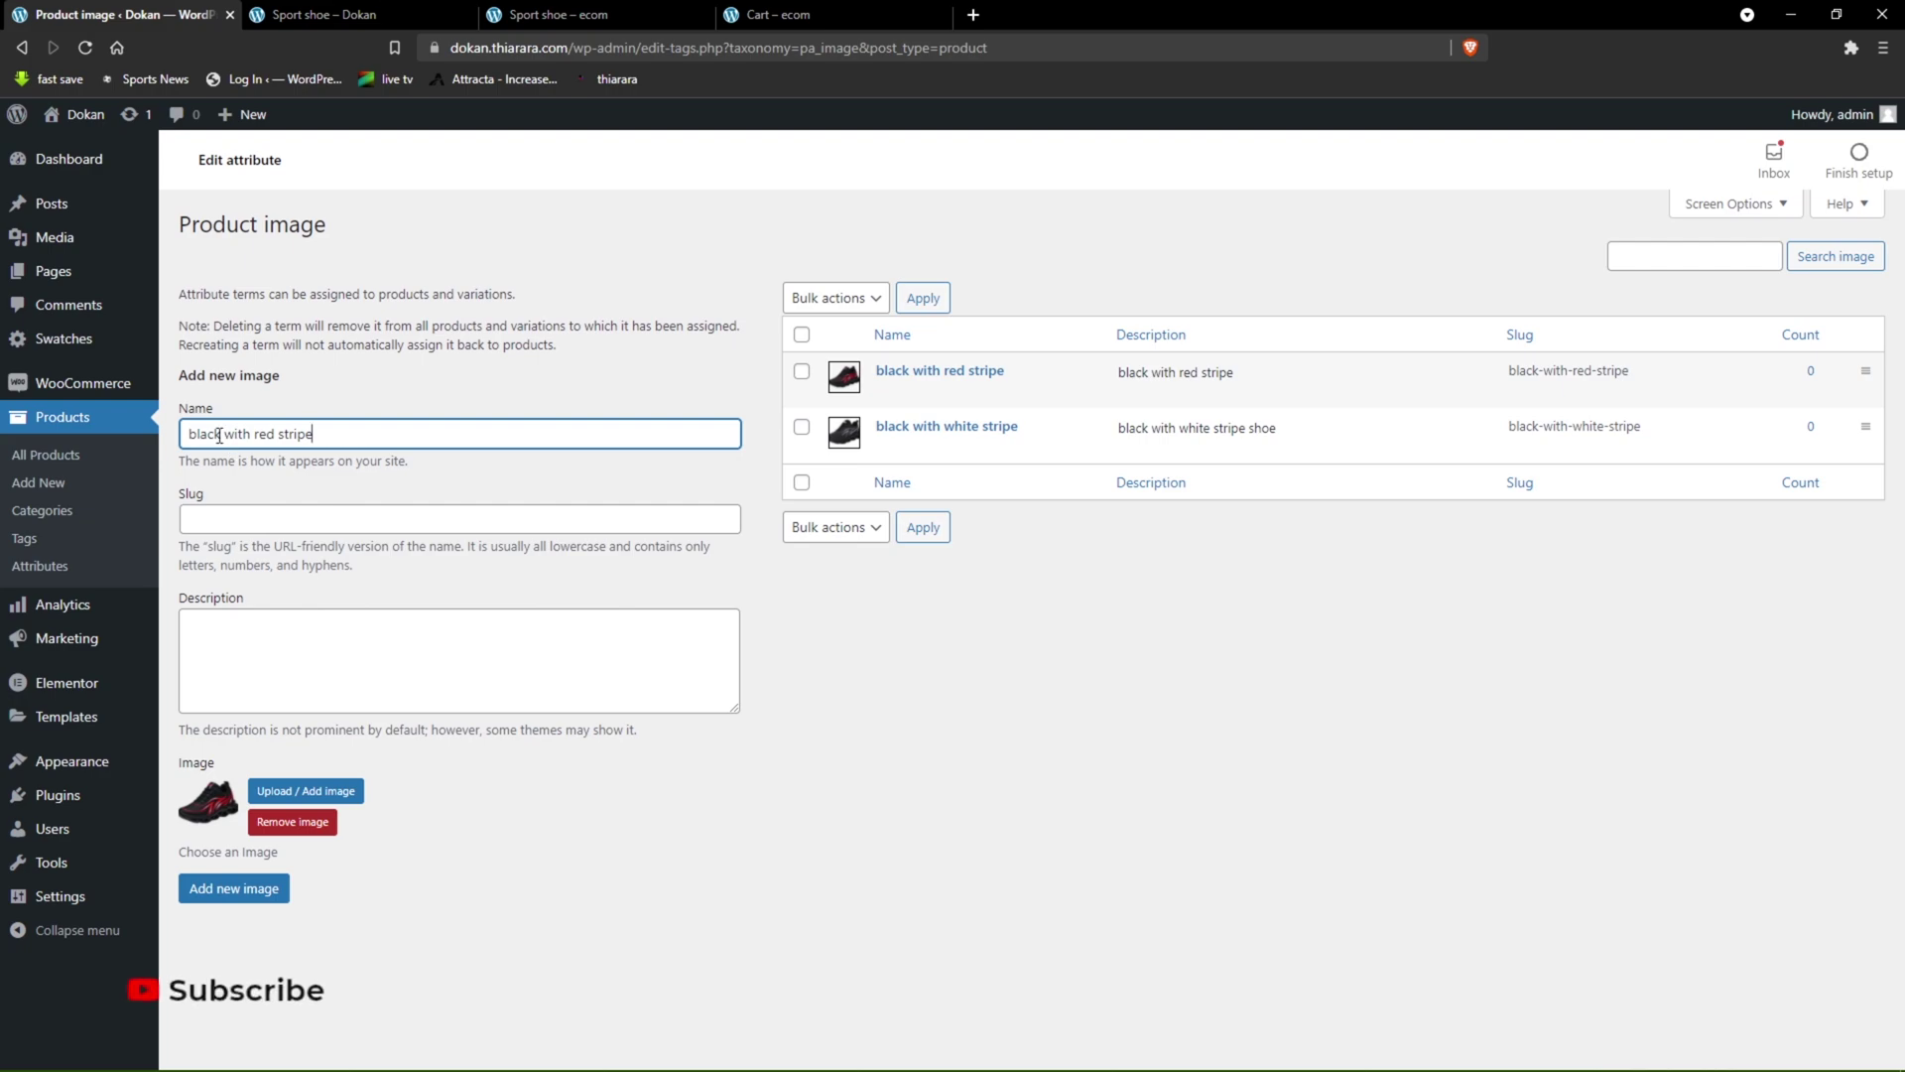
{"action": "mouse_move", "coordinate": [219, 435]}
{"action": "left_mouse_down"}
{"action": "mouse_move", "coordinate": [177, 444]}
{"action": "mouse_move", "coordinate": [249, 437]}
{"action": "left_mouse_up"}
{"action": "type", "text": "red"}
{"action": "left_click_drag", "start_coordinate": [247, 439], "coordinate": [242, 439]}
{"action": "type", "text": "white"}
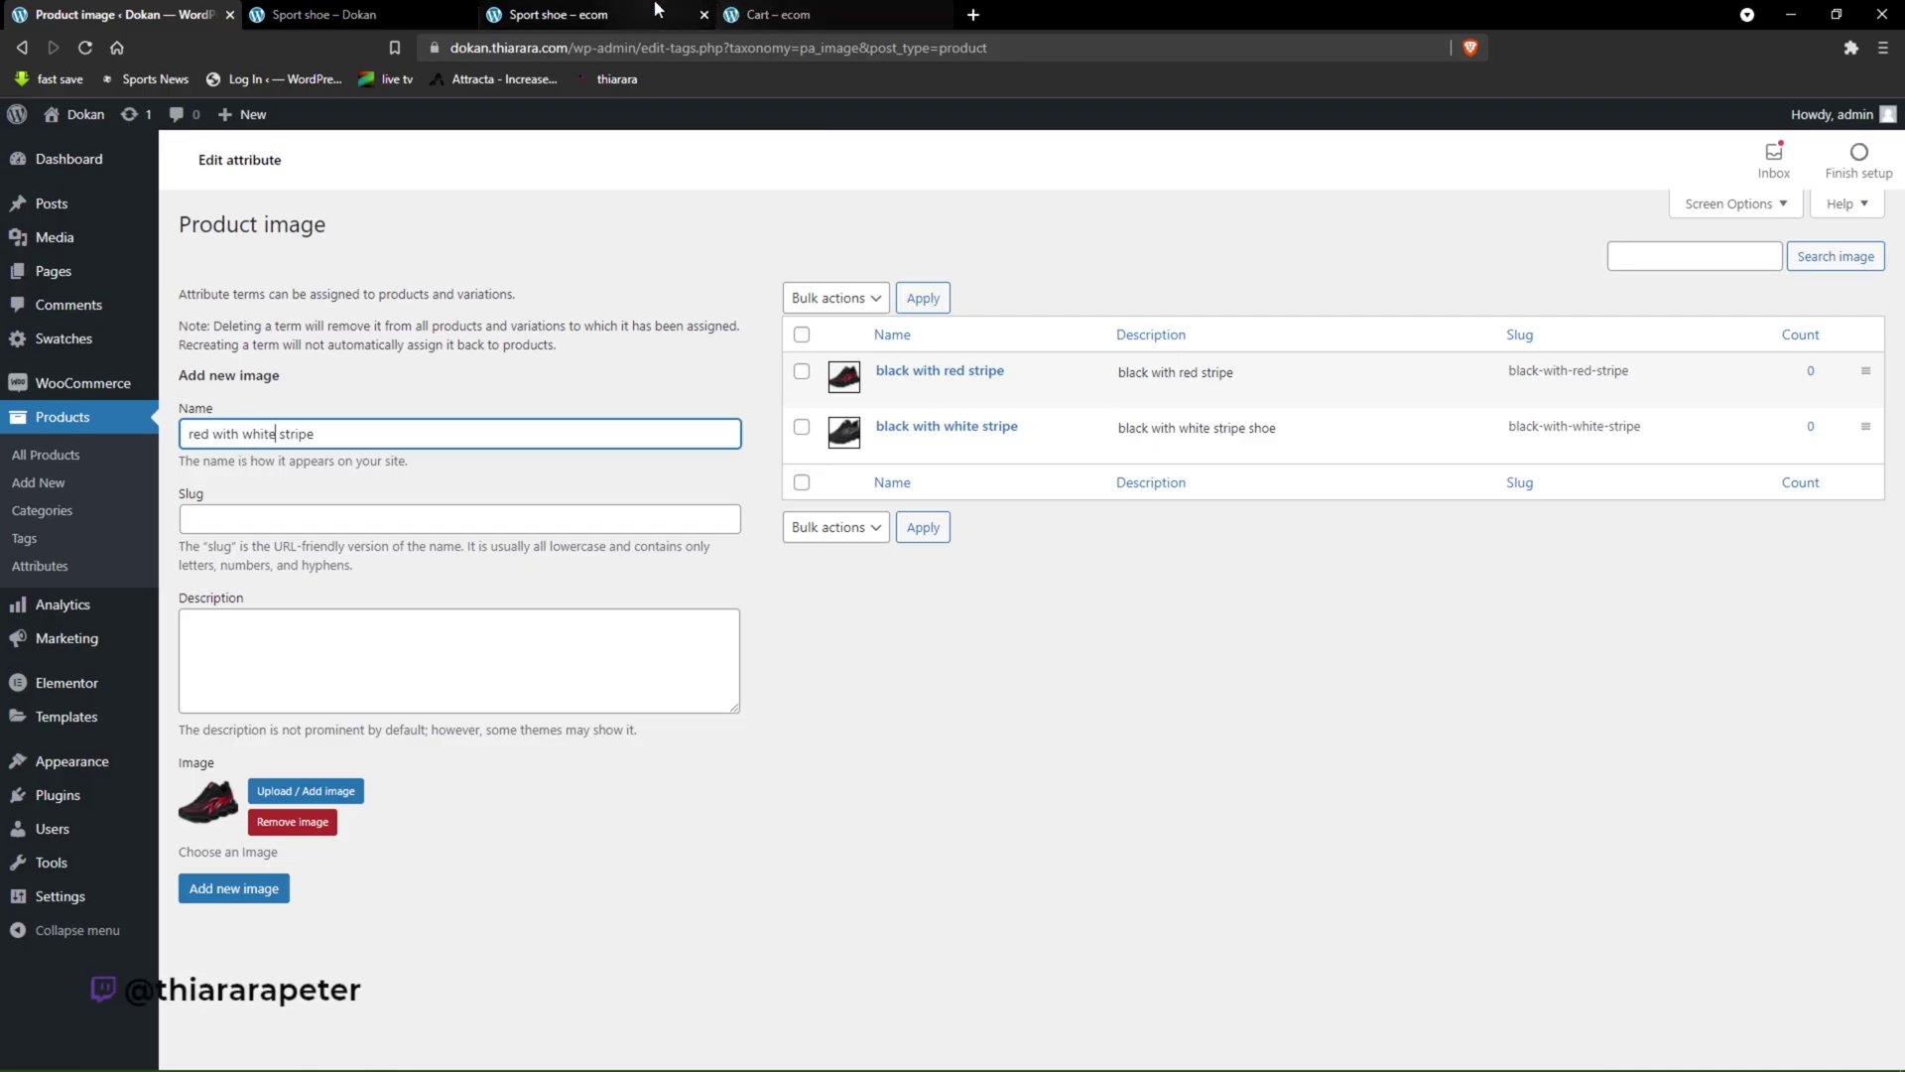
{"action": "left_click", "coordinate": [645, 16]}
{"action": "left_click", "coordinate": [201, 27]}
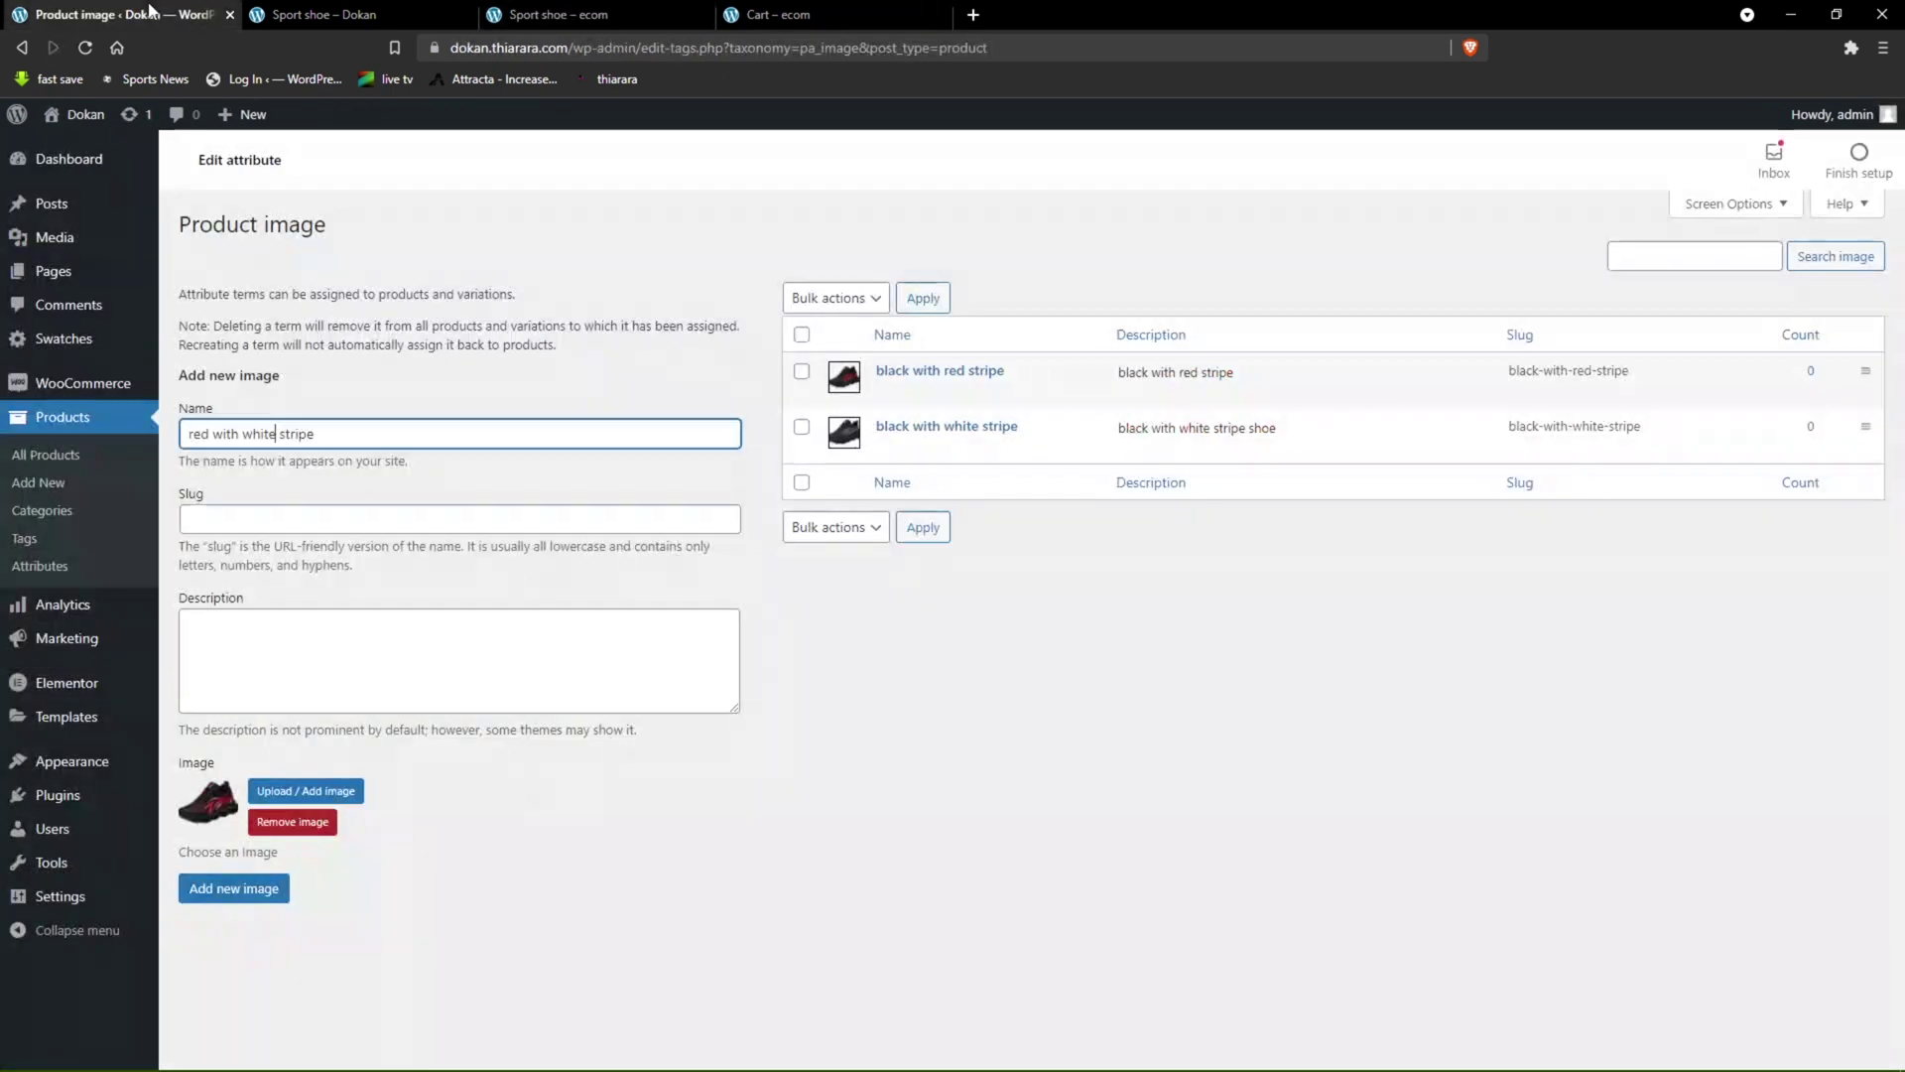
- Copy the name "red with white stripe" into the new term's slug and description
{"action": "left_click", "coordinate": [273, 521]}
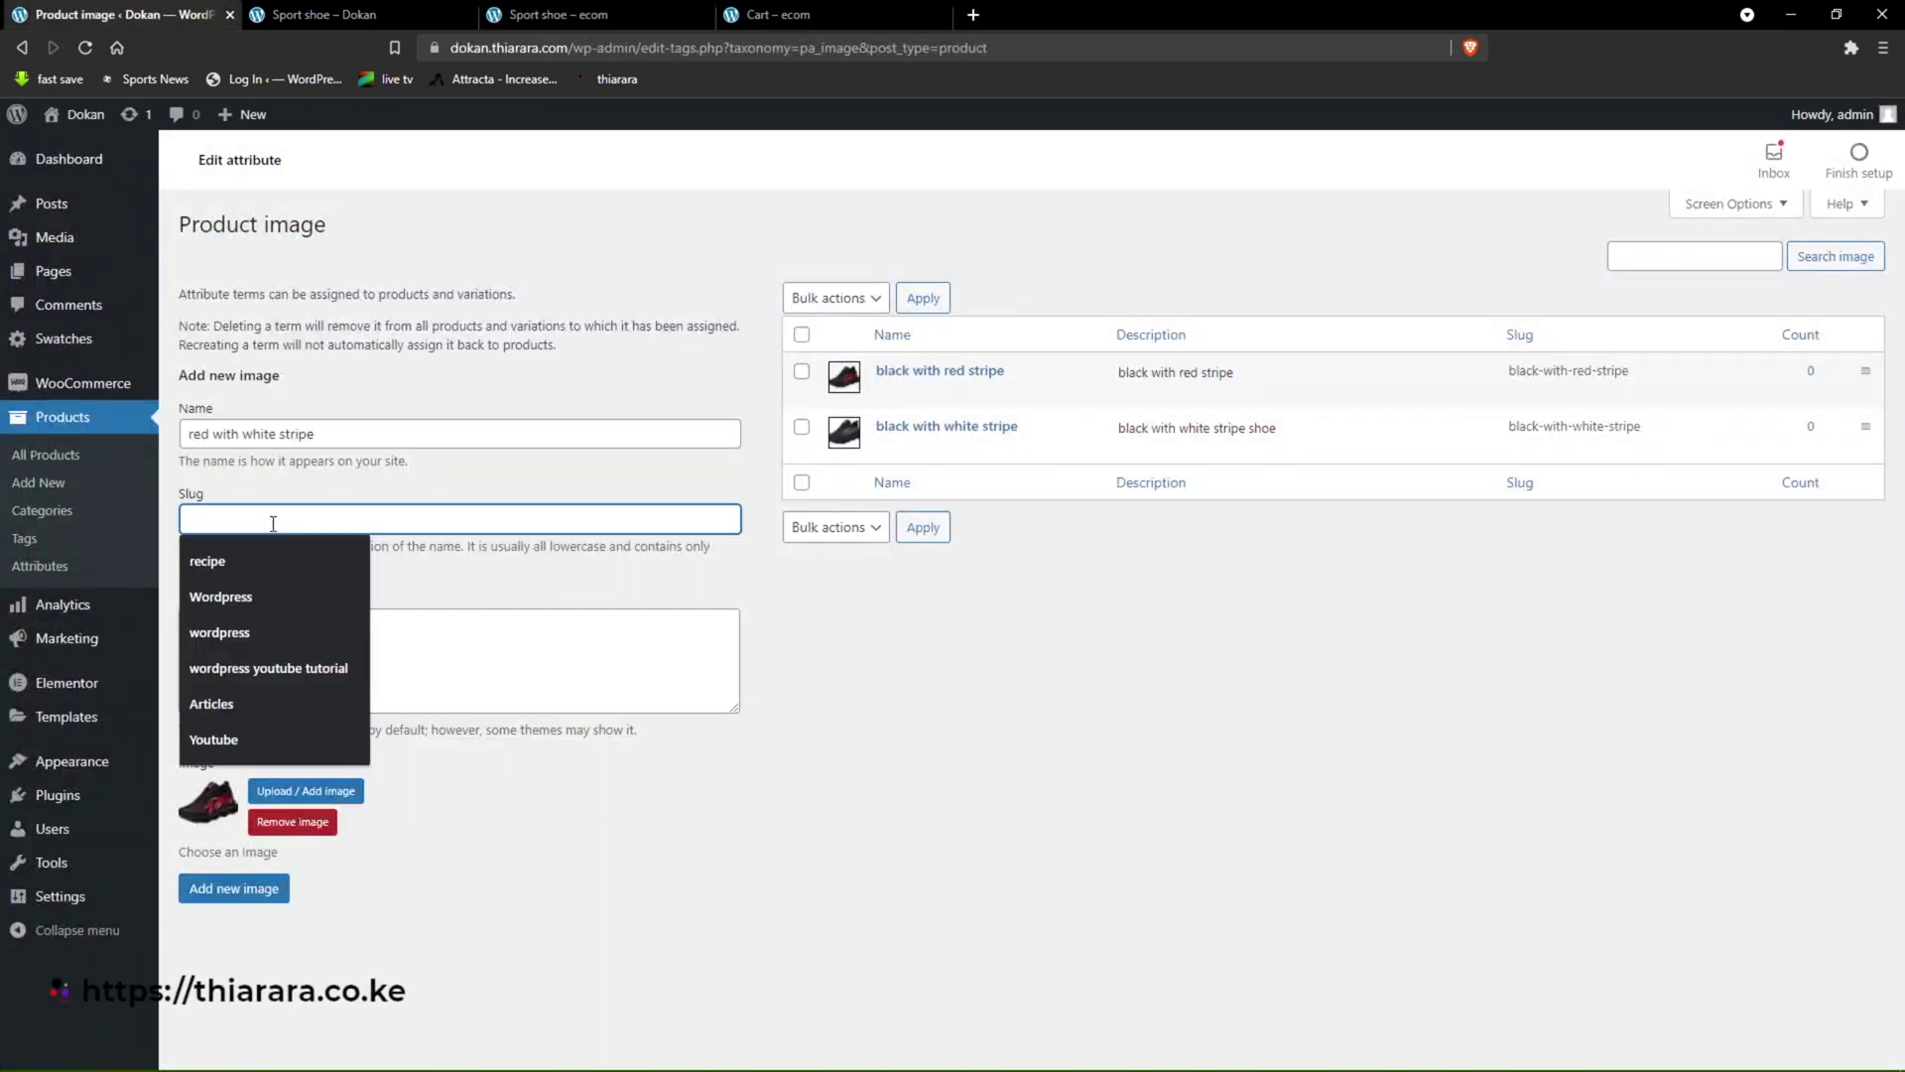
{"action": "left_click_drag", "start_coordinate": [327, 424], "coordinate": [154, 427]}
{"action": "key", "text": "ctrl+c"}
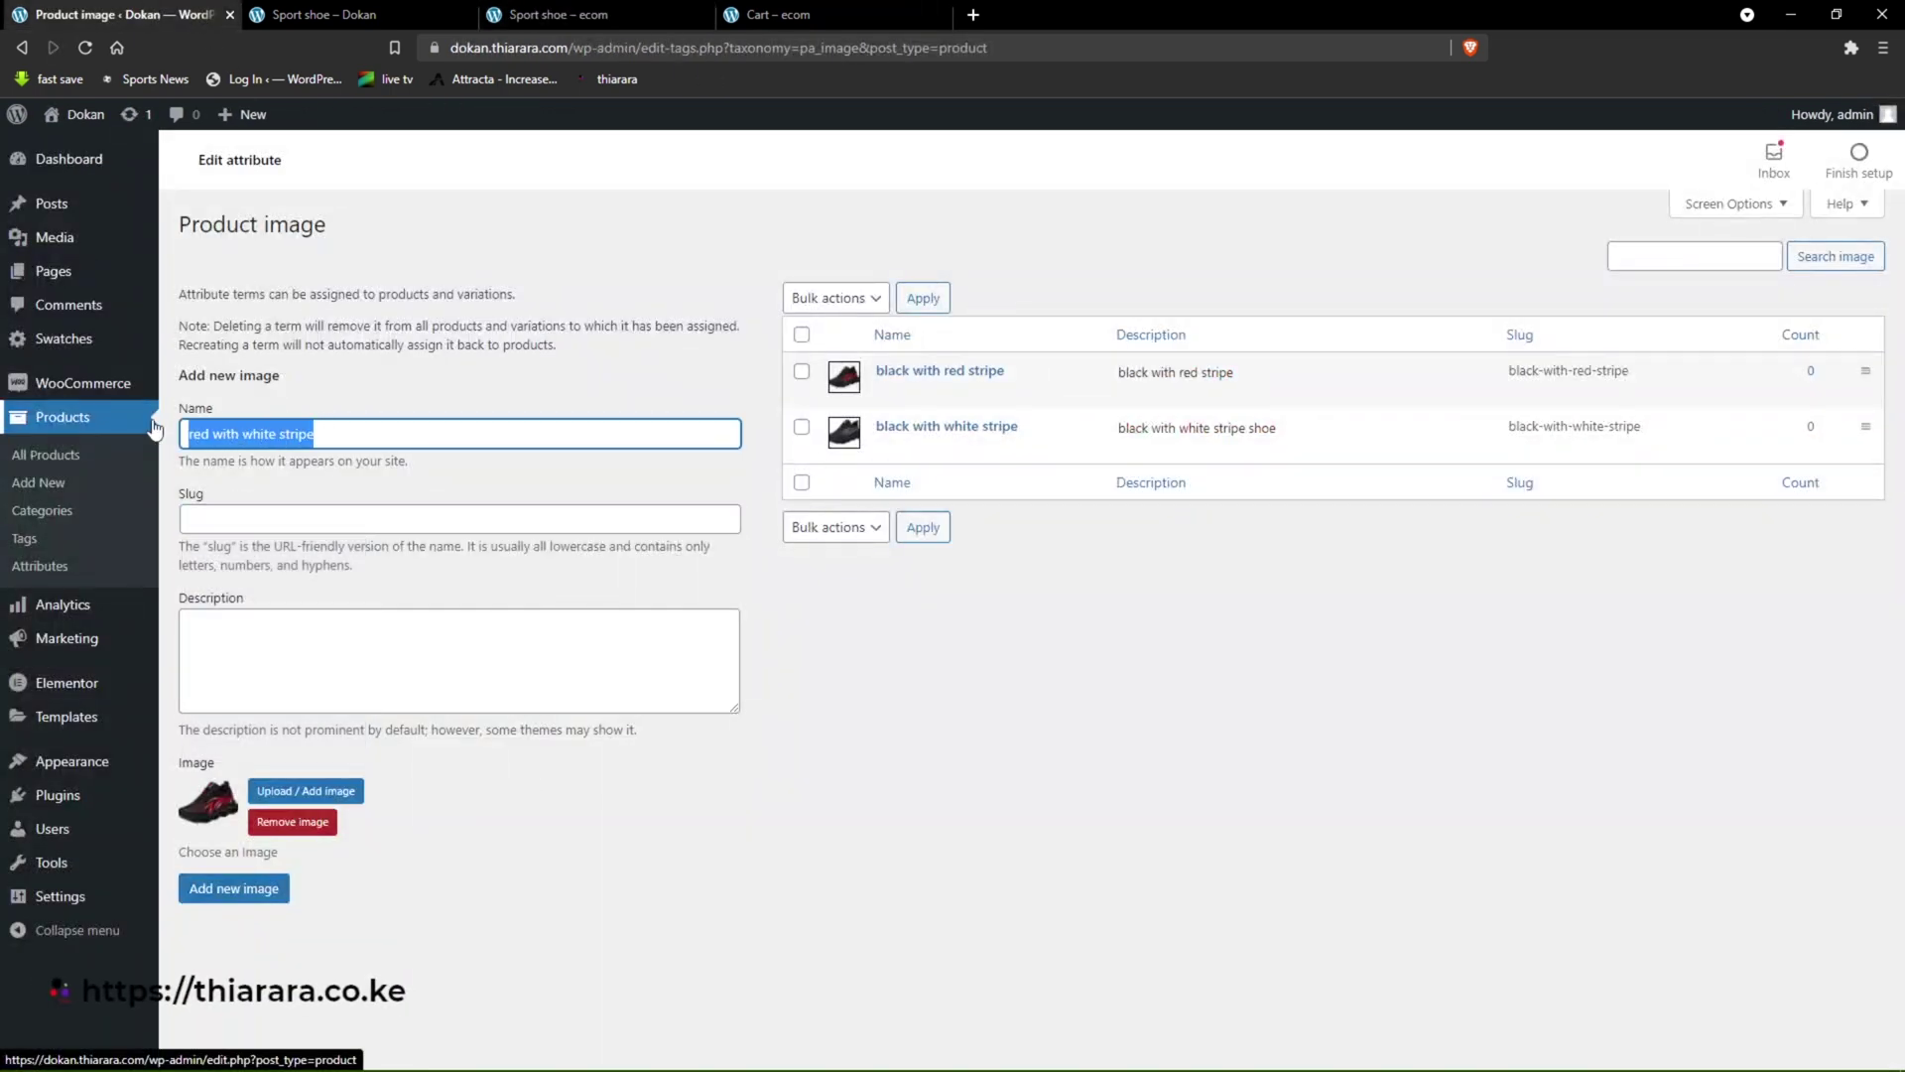
{"action": "left_click", "coordinate": [224, 522]}
{"action": "key", "text": "ctrl+v"}
{"action": "left_click", "coordinate": [250, 629]}
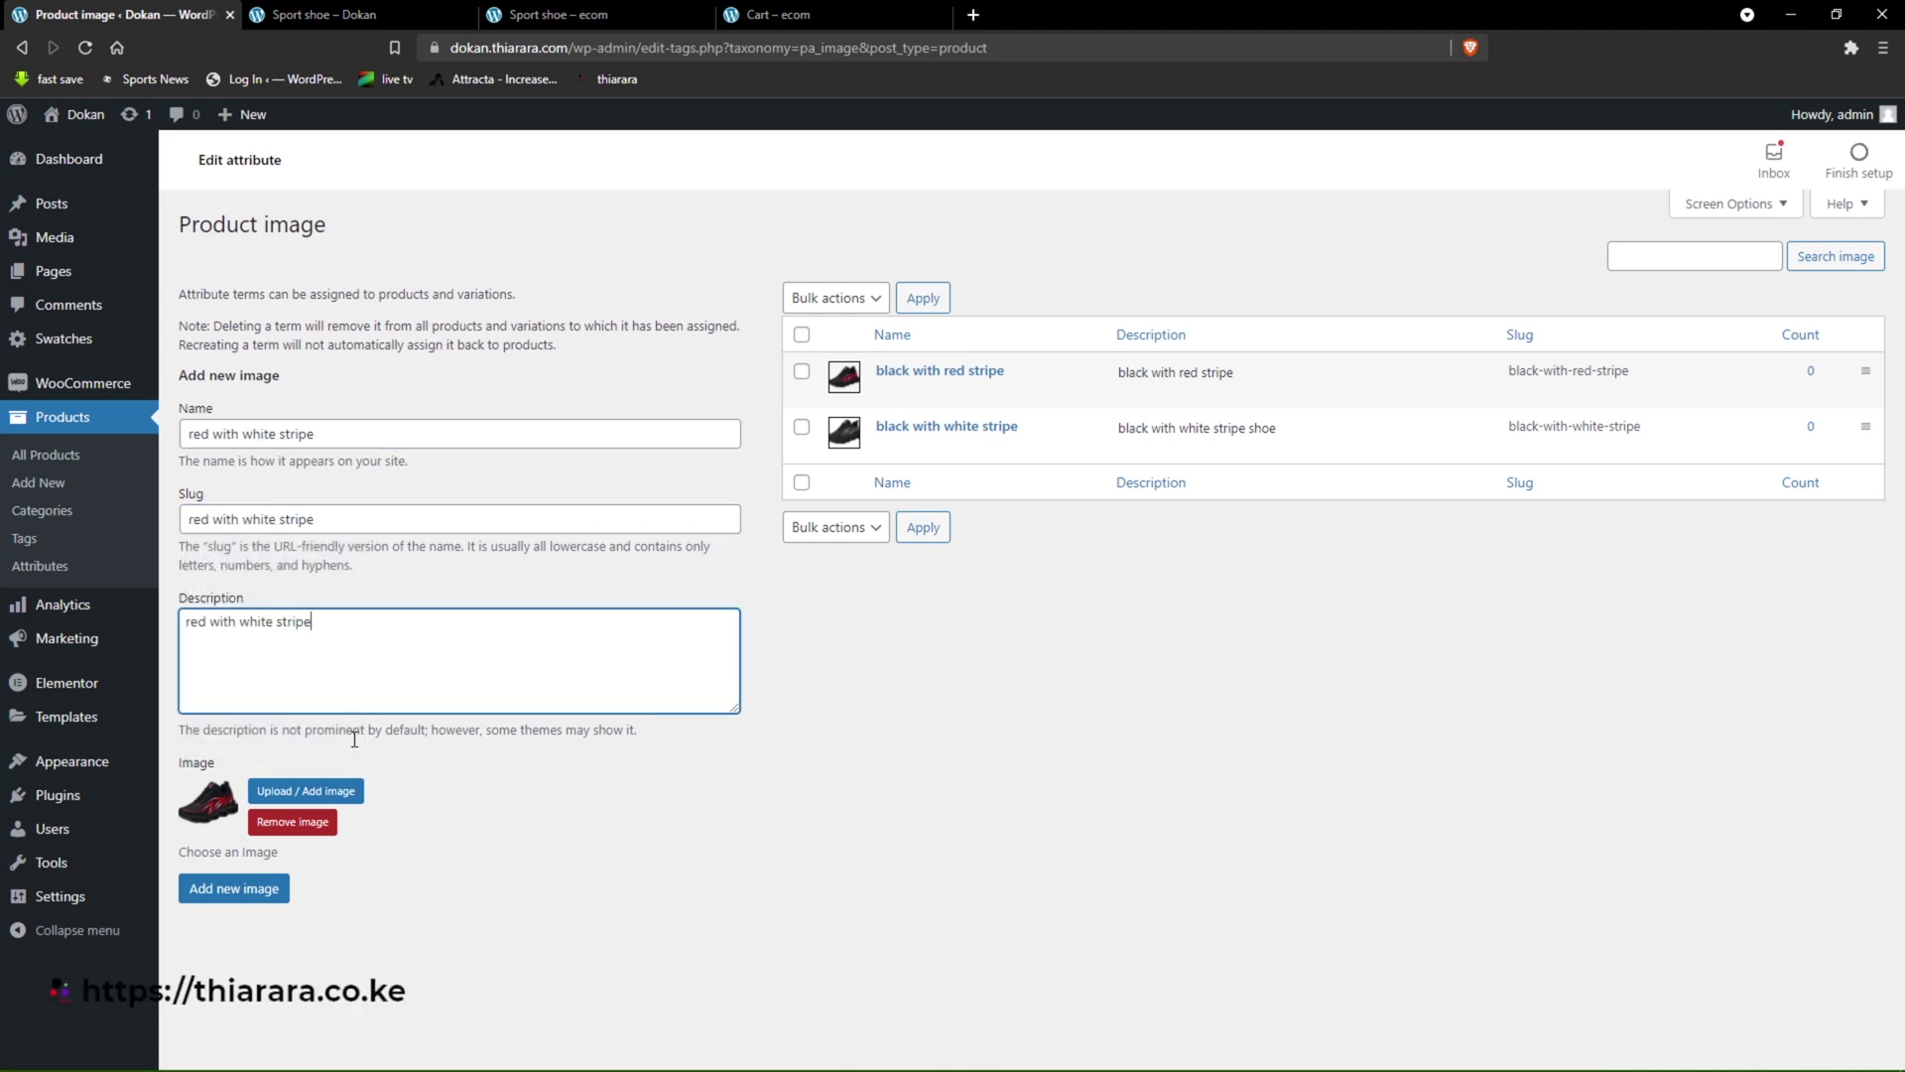
- Select the sport_shoe_red image in the media library for the "red with white stripe" term
{"action": "left_click", "coordinate": [305, 791]}
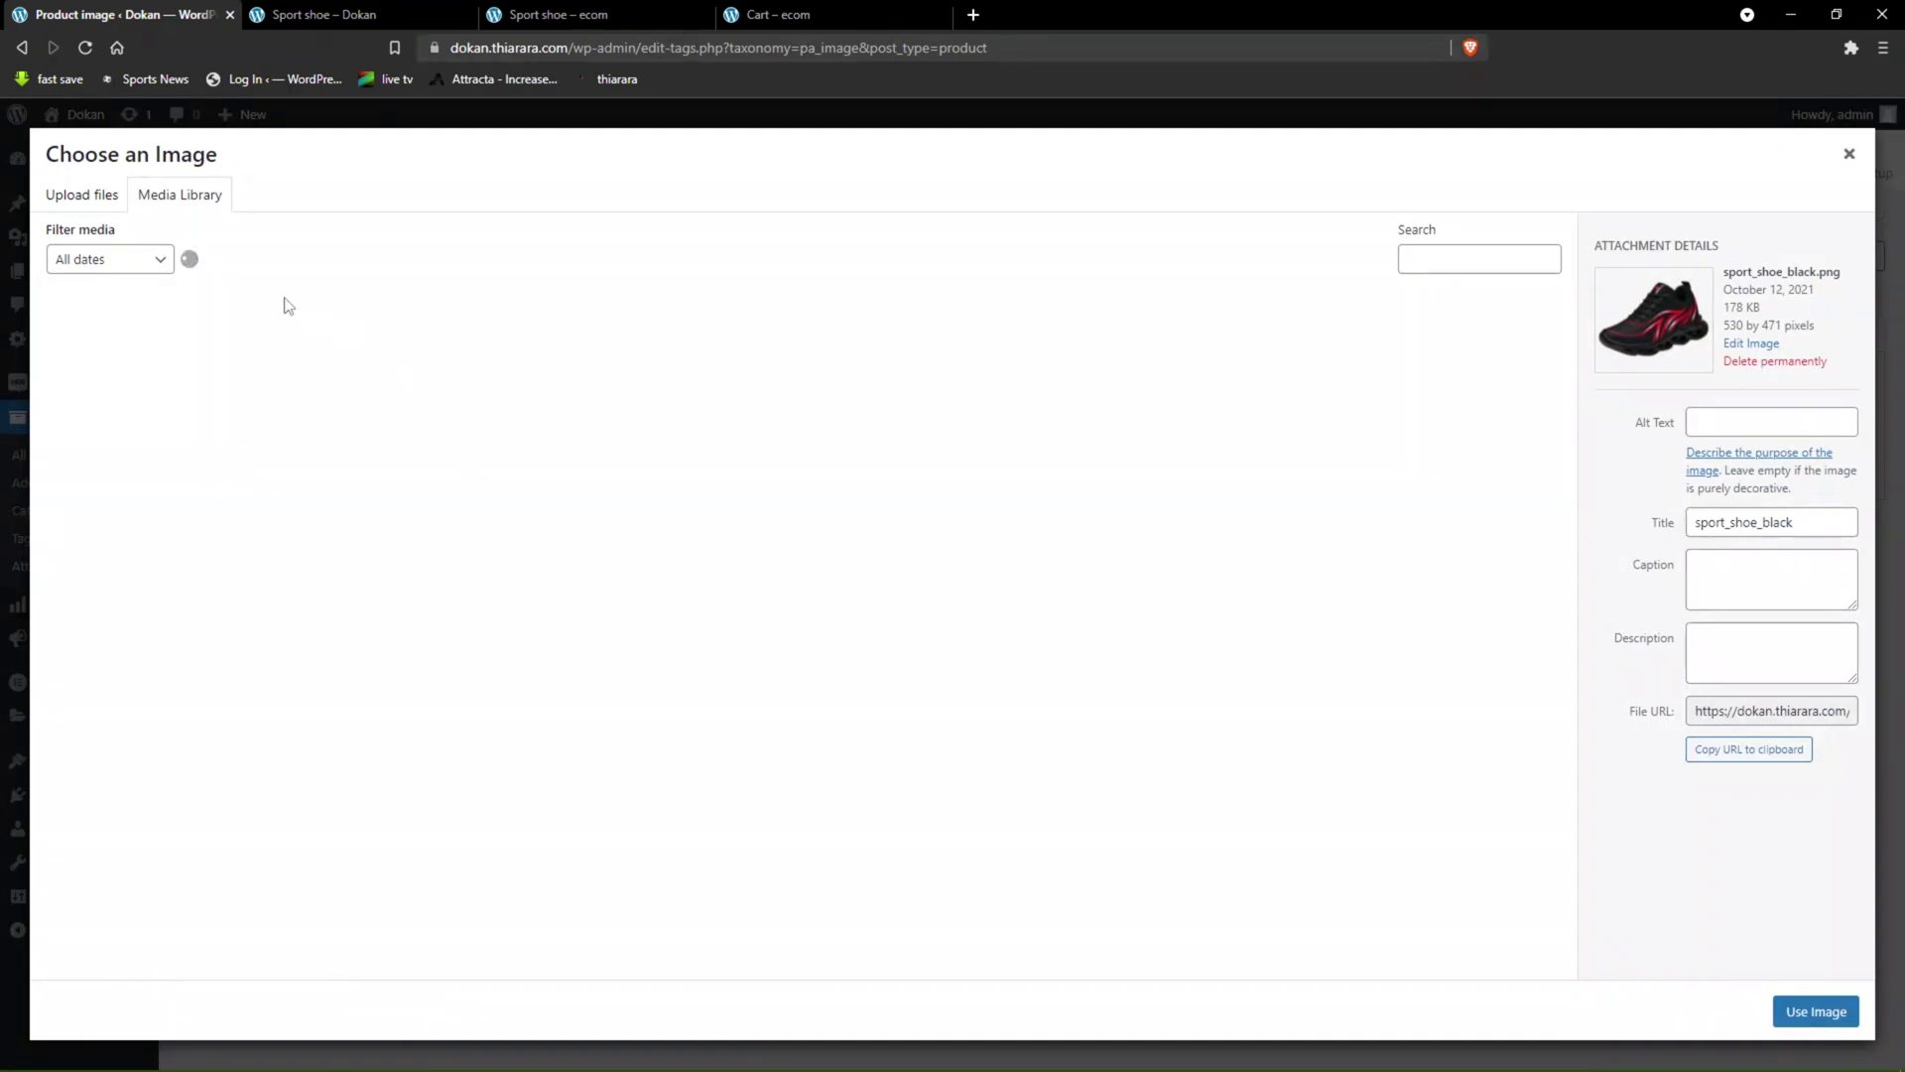
{"action": "left_click", "coordinate": [333, 399]}
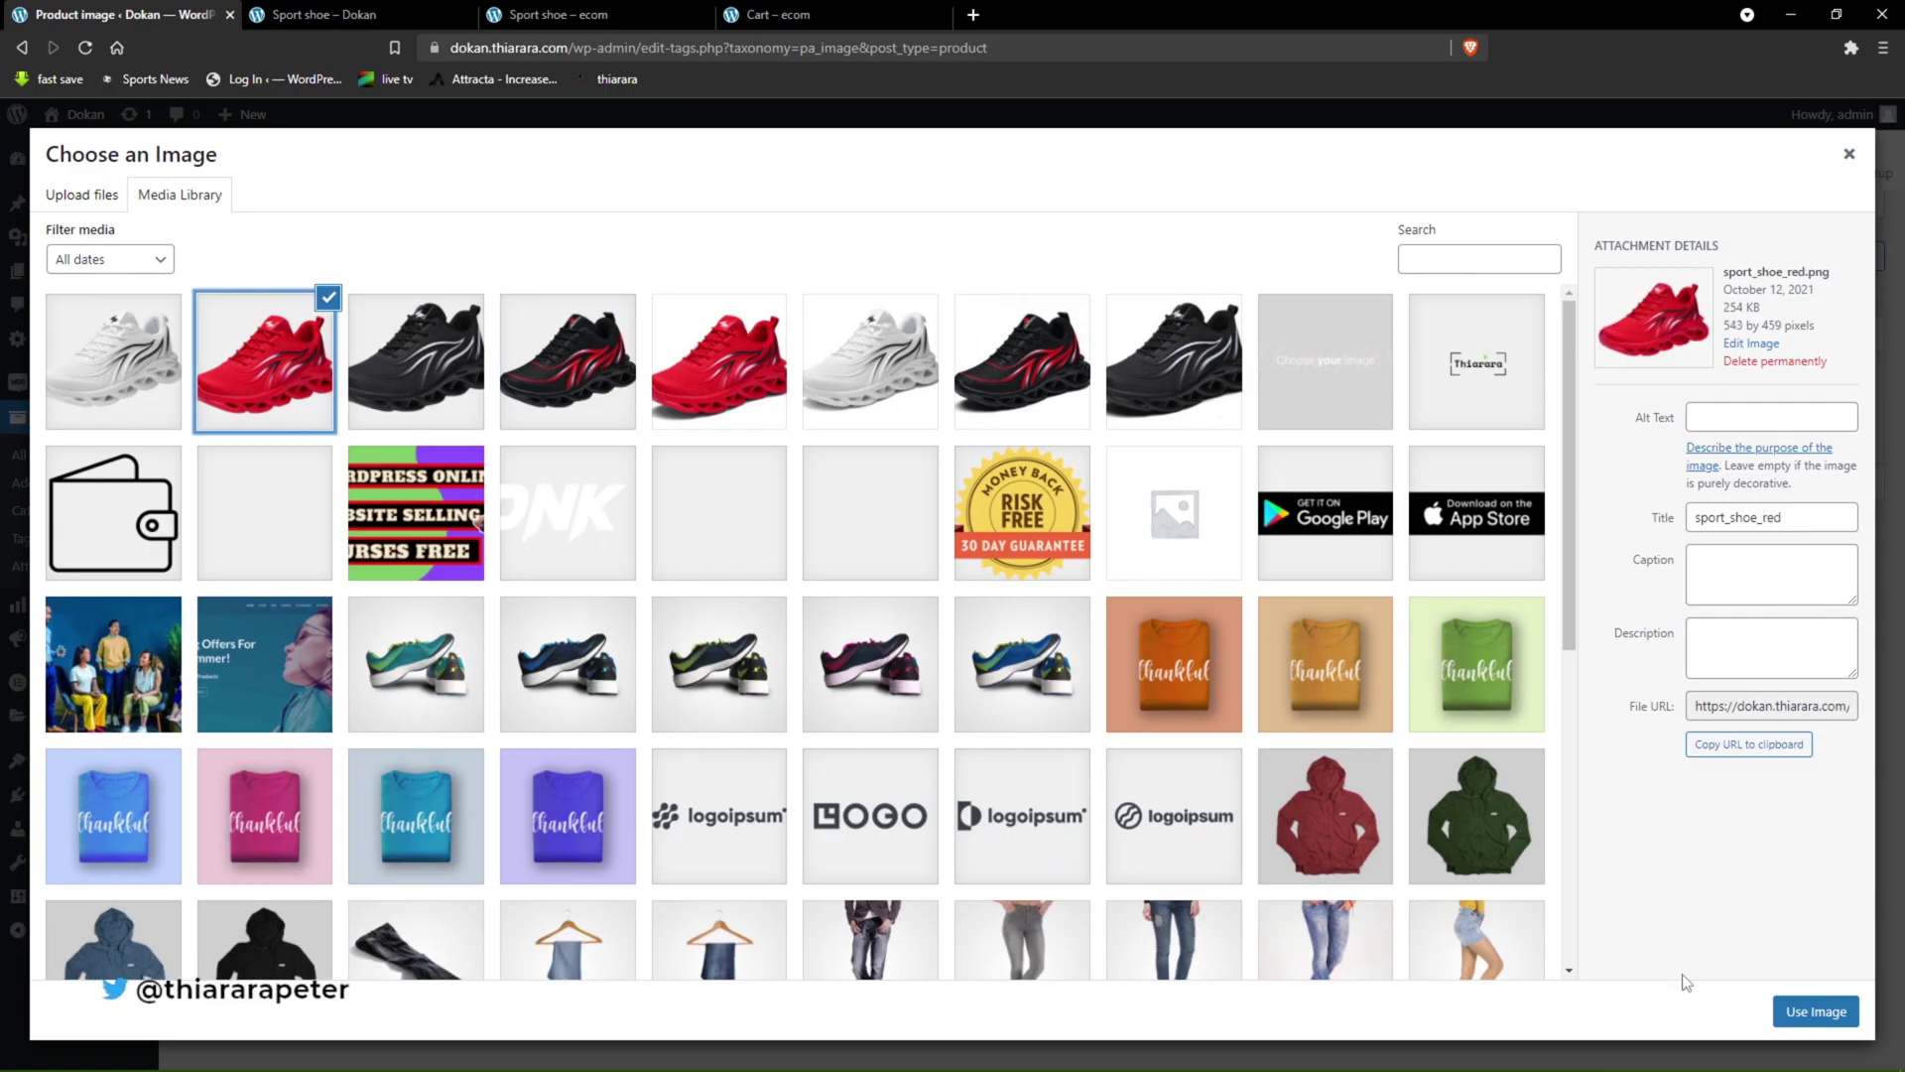
- Use the sport_shoe_red image for the red with white stripe term and add the term to the image attribute
{"action": "left_click", "coordinate": [1816, 1011]}
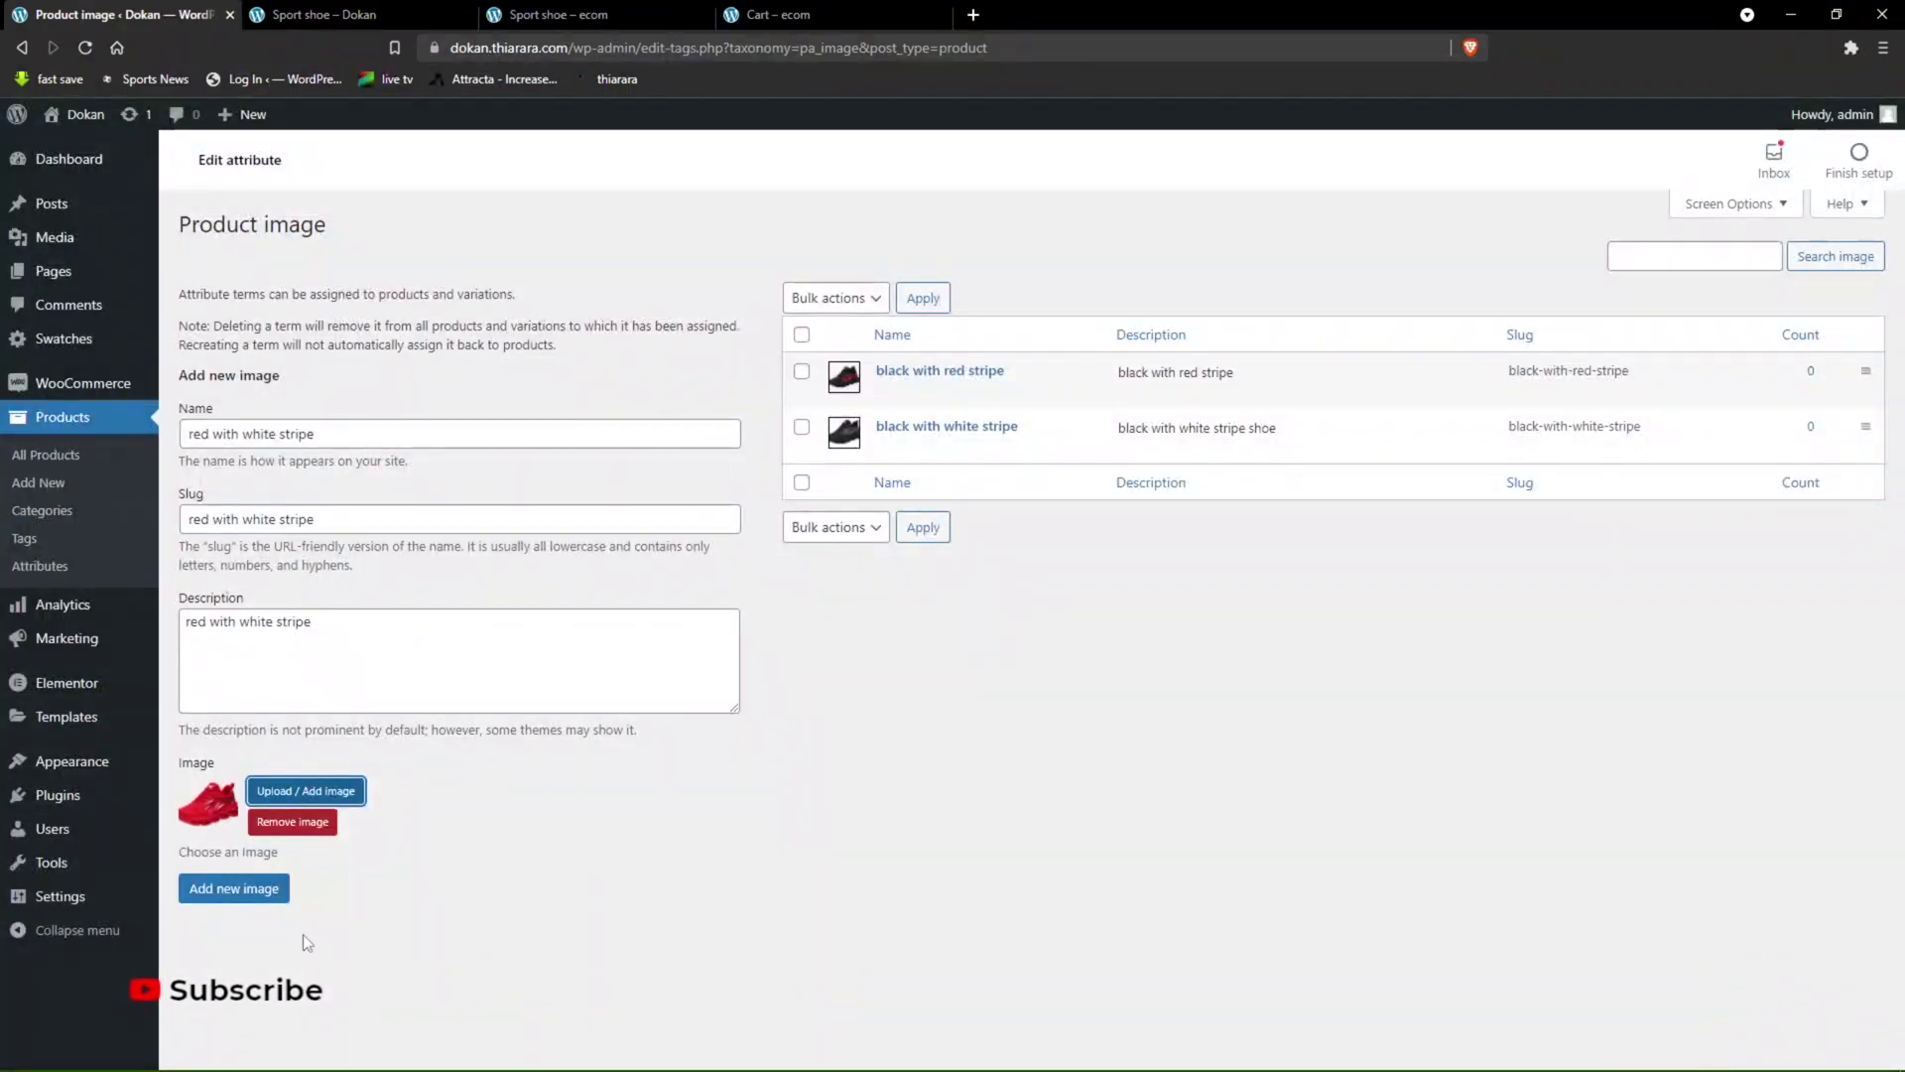
{"action": "left_click", "coordinate": [236, 890]}
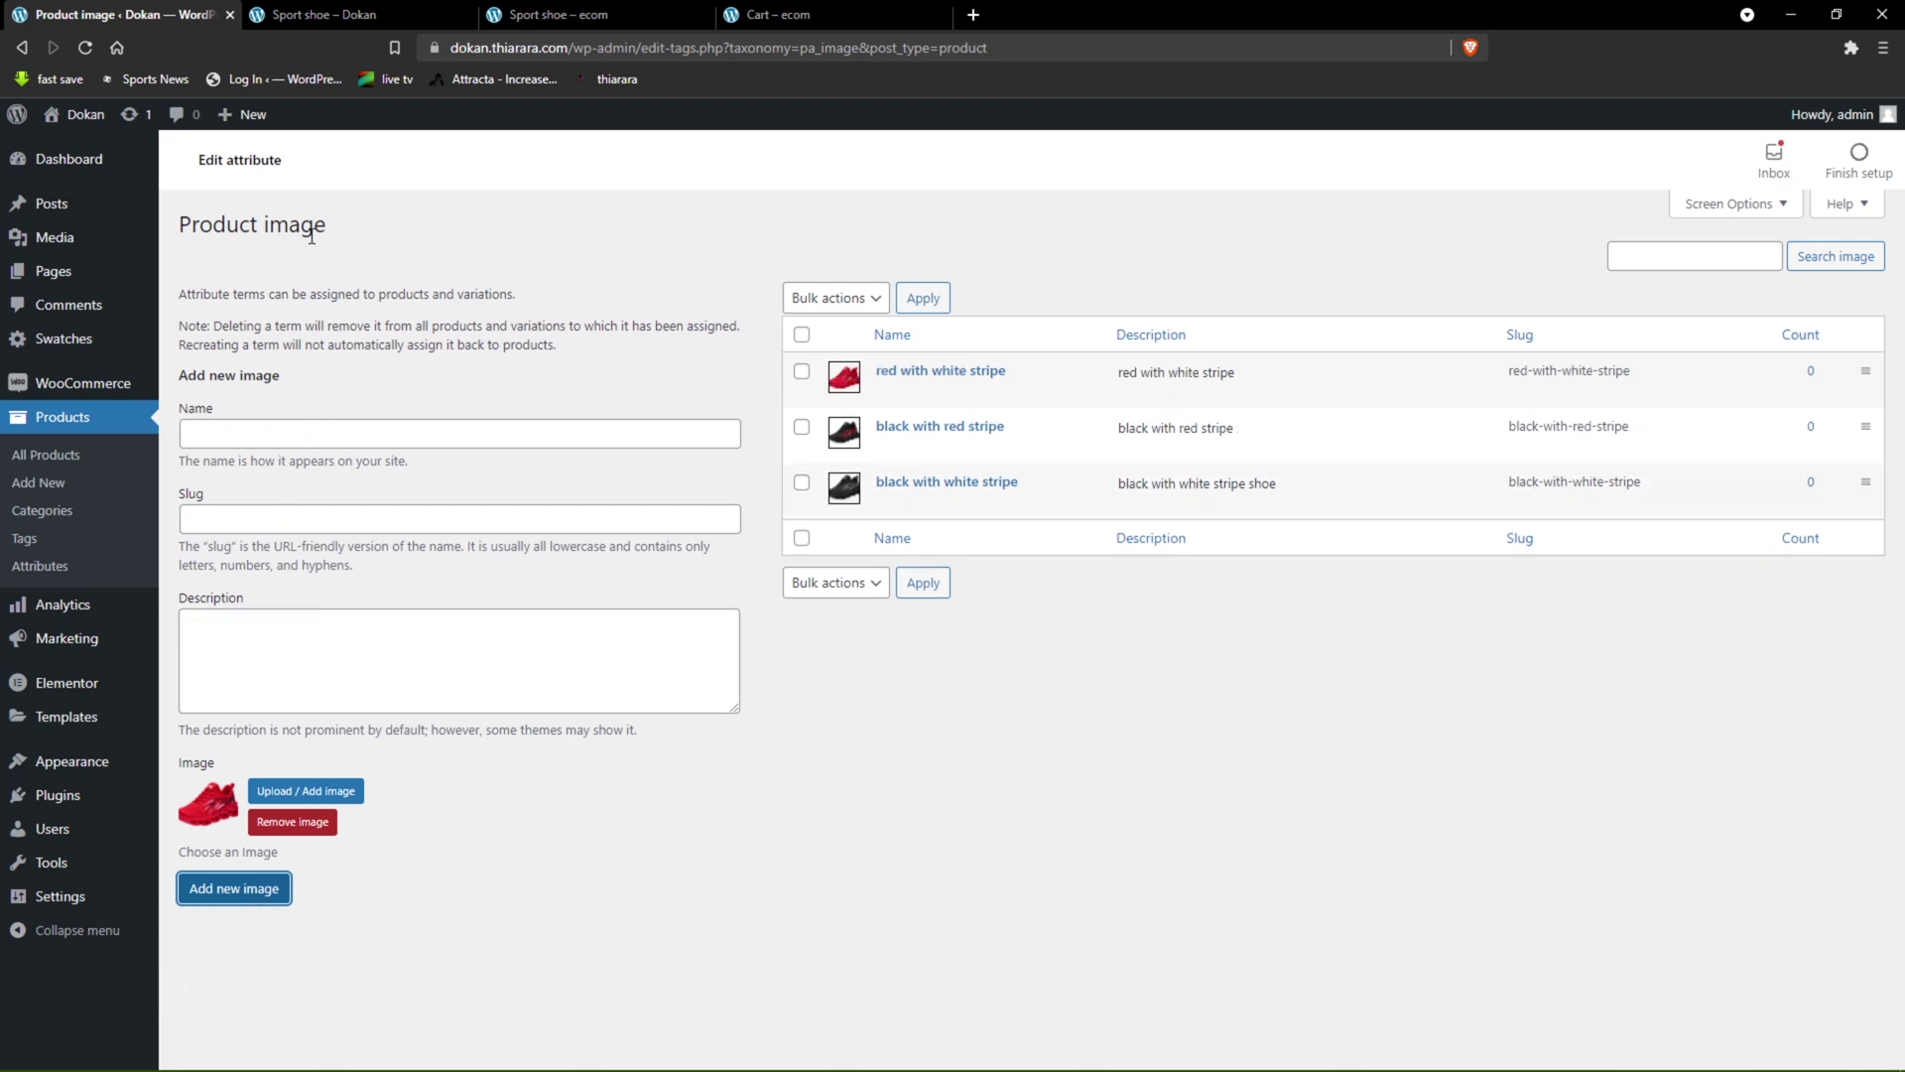
- Check the colors on the reference Sport Shoe page and name the new image term "white with black stripe"
{"action": "left_click", "coordinate": [555, 14]}
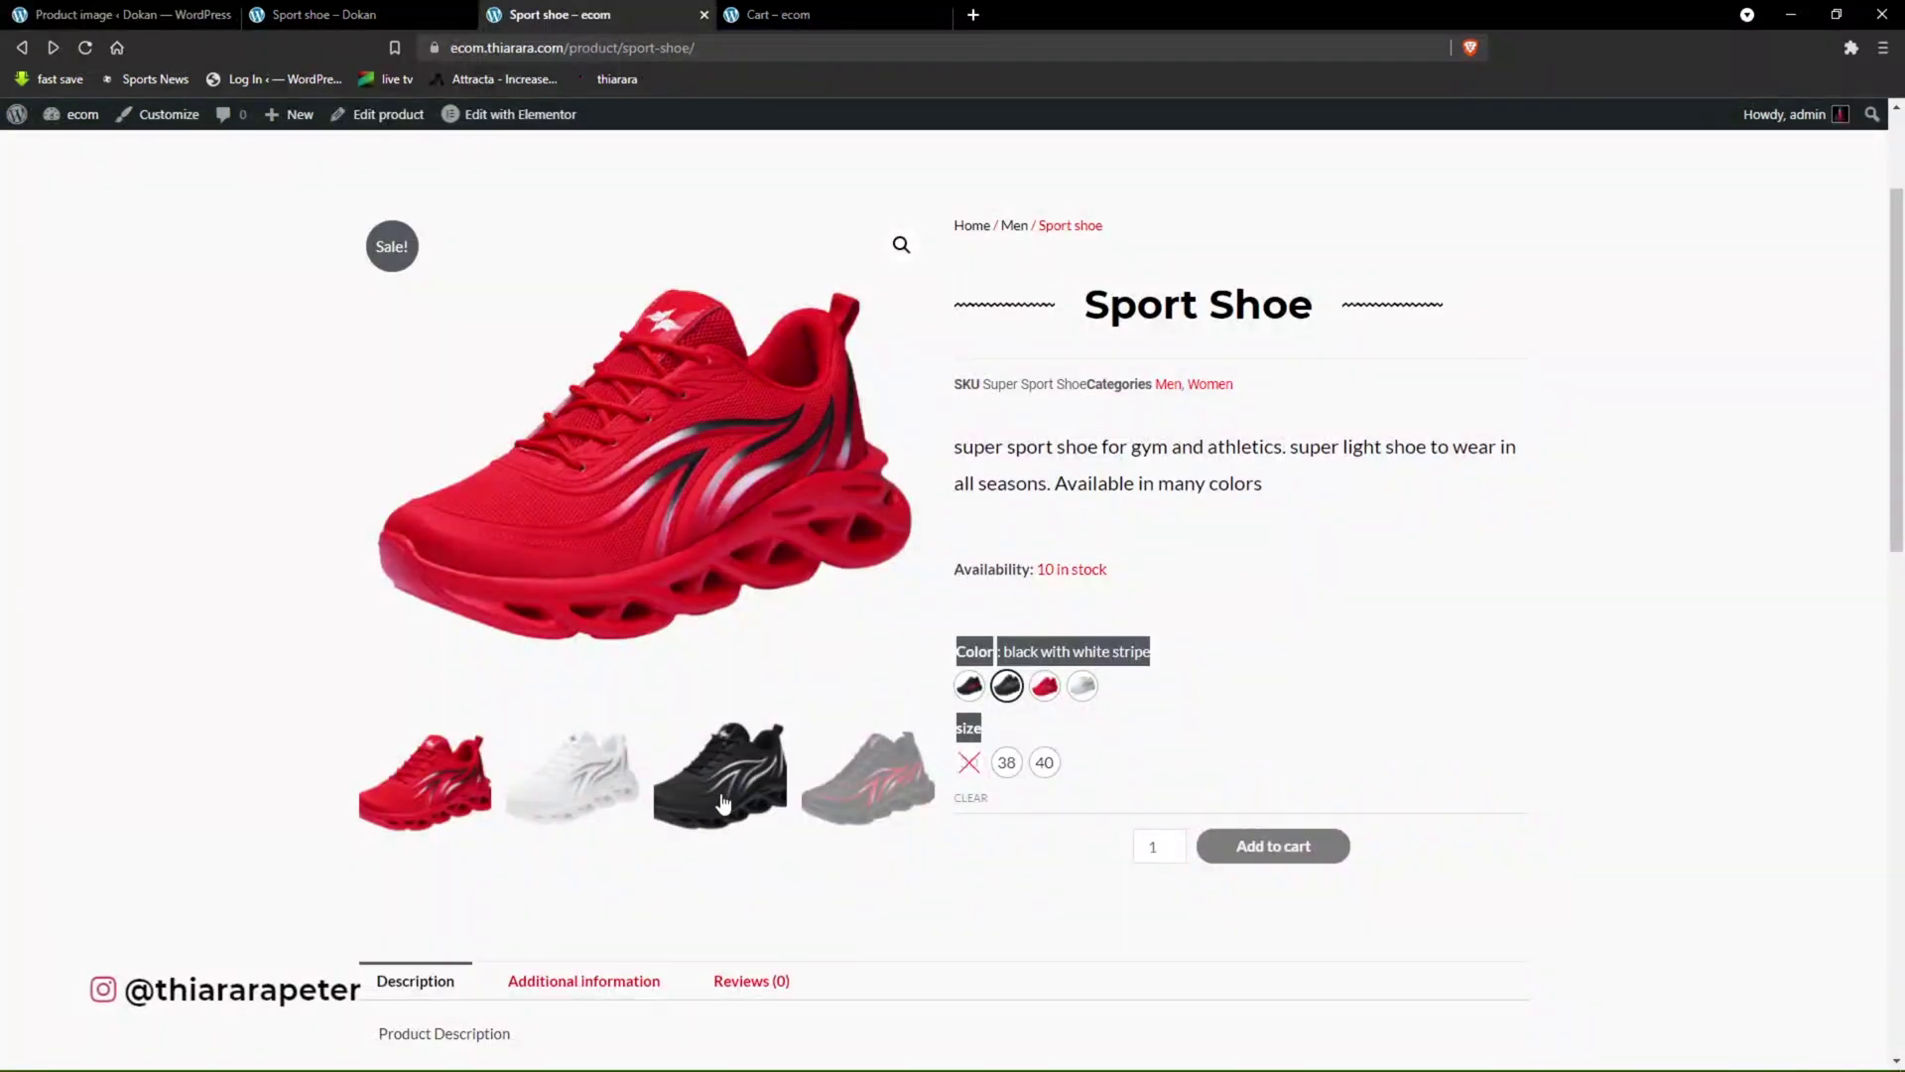
{"action": "left_click", "coordinate": [129, 15]}
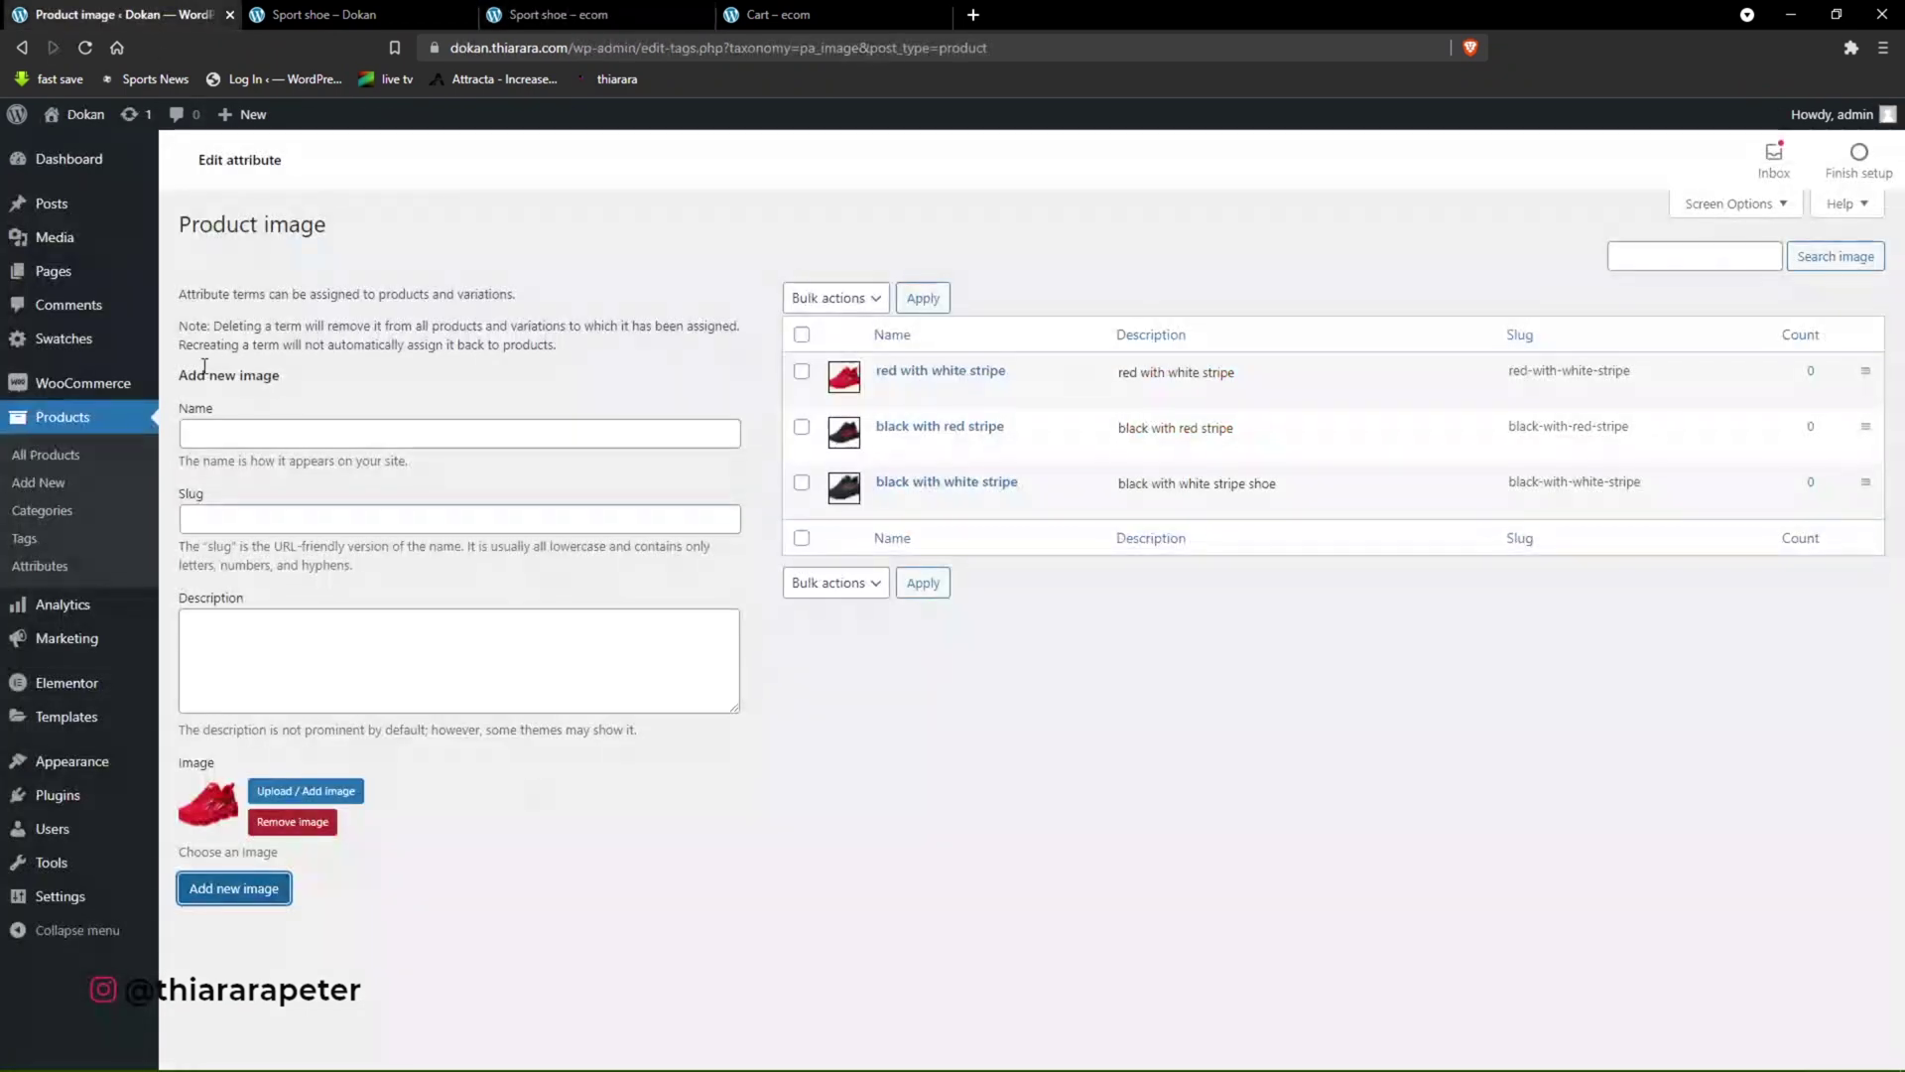
{"action": "left_click", "coordinate": [201, 436]}
{"action": "type", "text": "red with white stripe"}
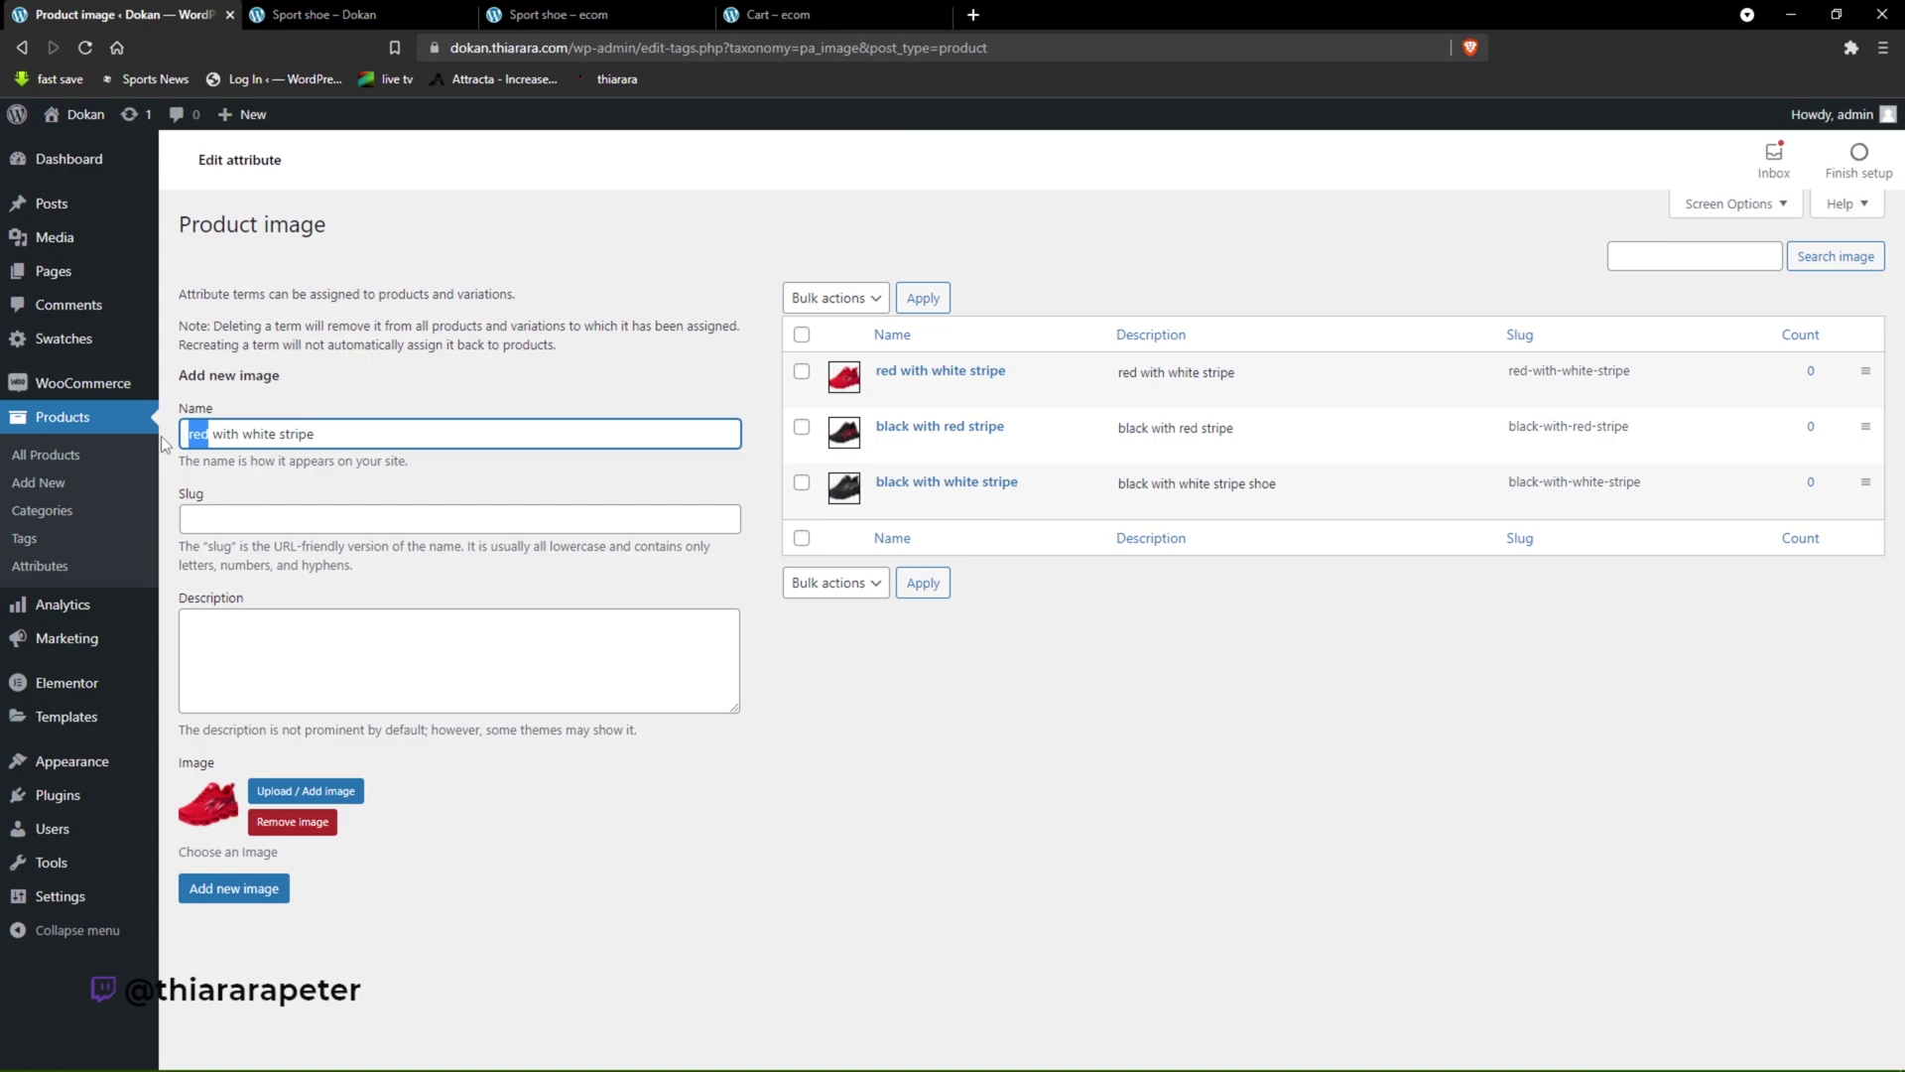
{"action": "type", "text": "white"}
{"action": "left_click_drag", "start_coordinate": [288, 437], "coordinate": [263, 440]}
{"action": "type", "text": "black"}
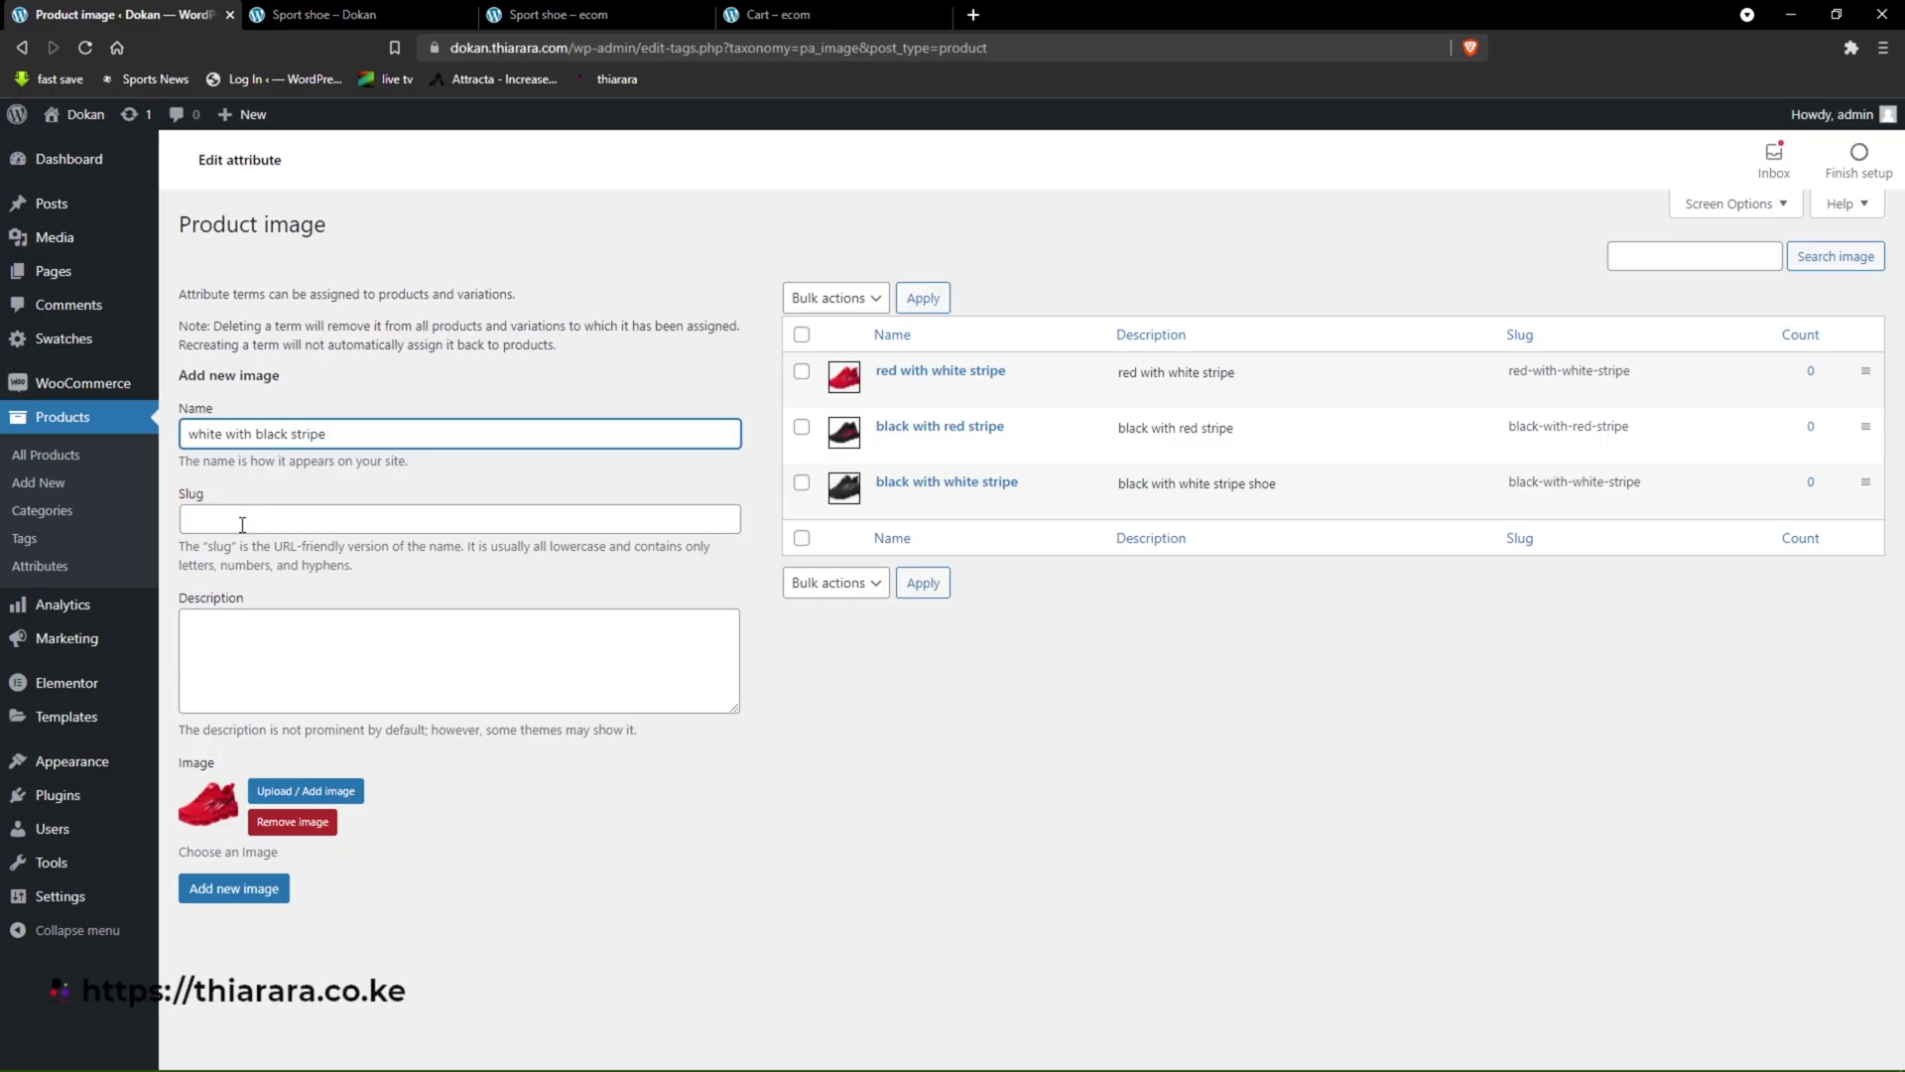
- Reuse the name "white with black stripe" as the new image term's slug and description
{"action": "key", "text": "ctrl+a"}
{"action": "key", "text": "ctrl+c"}
{"action": "key", "text": "Tab"}
{"action": "key", "text": "ctrl+v"}
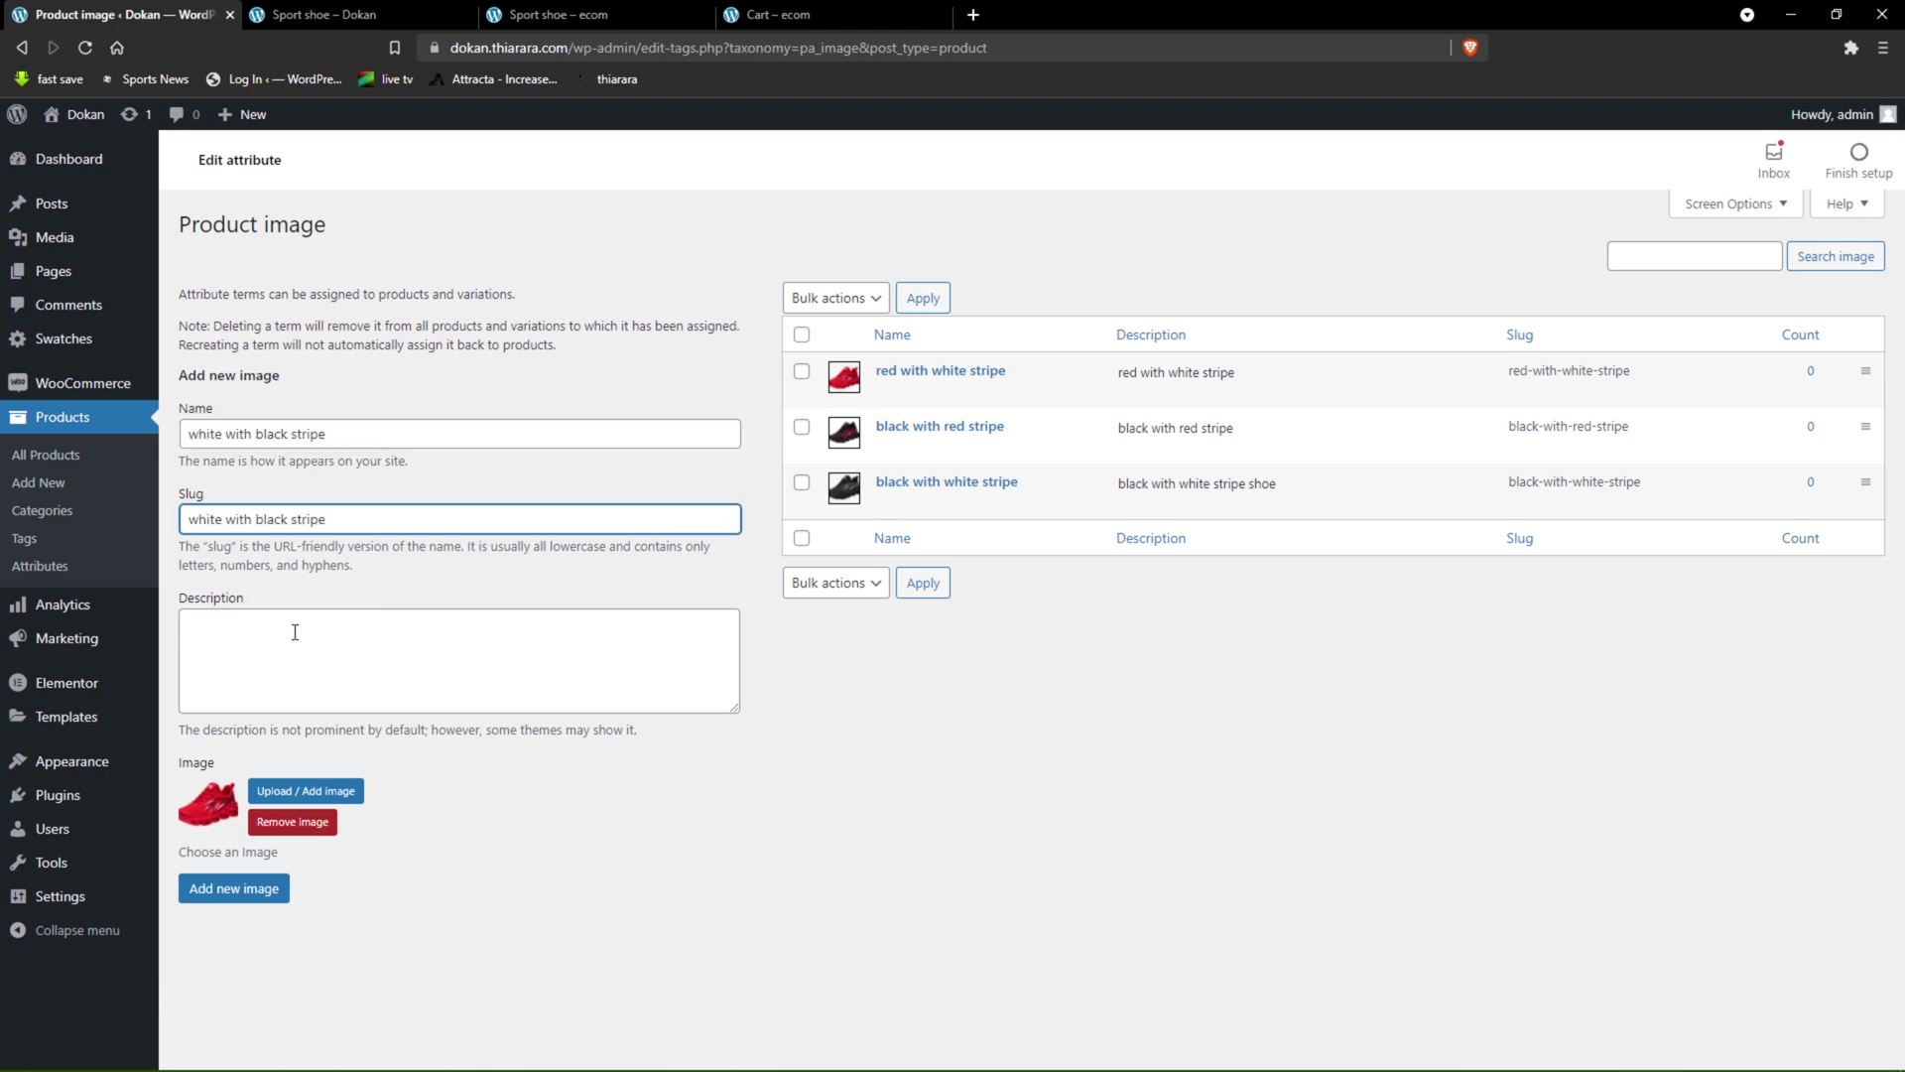
{"action": "left_click", "coordinate": [295, 632]}
{"action": "key", "text": "ctrl+v"}
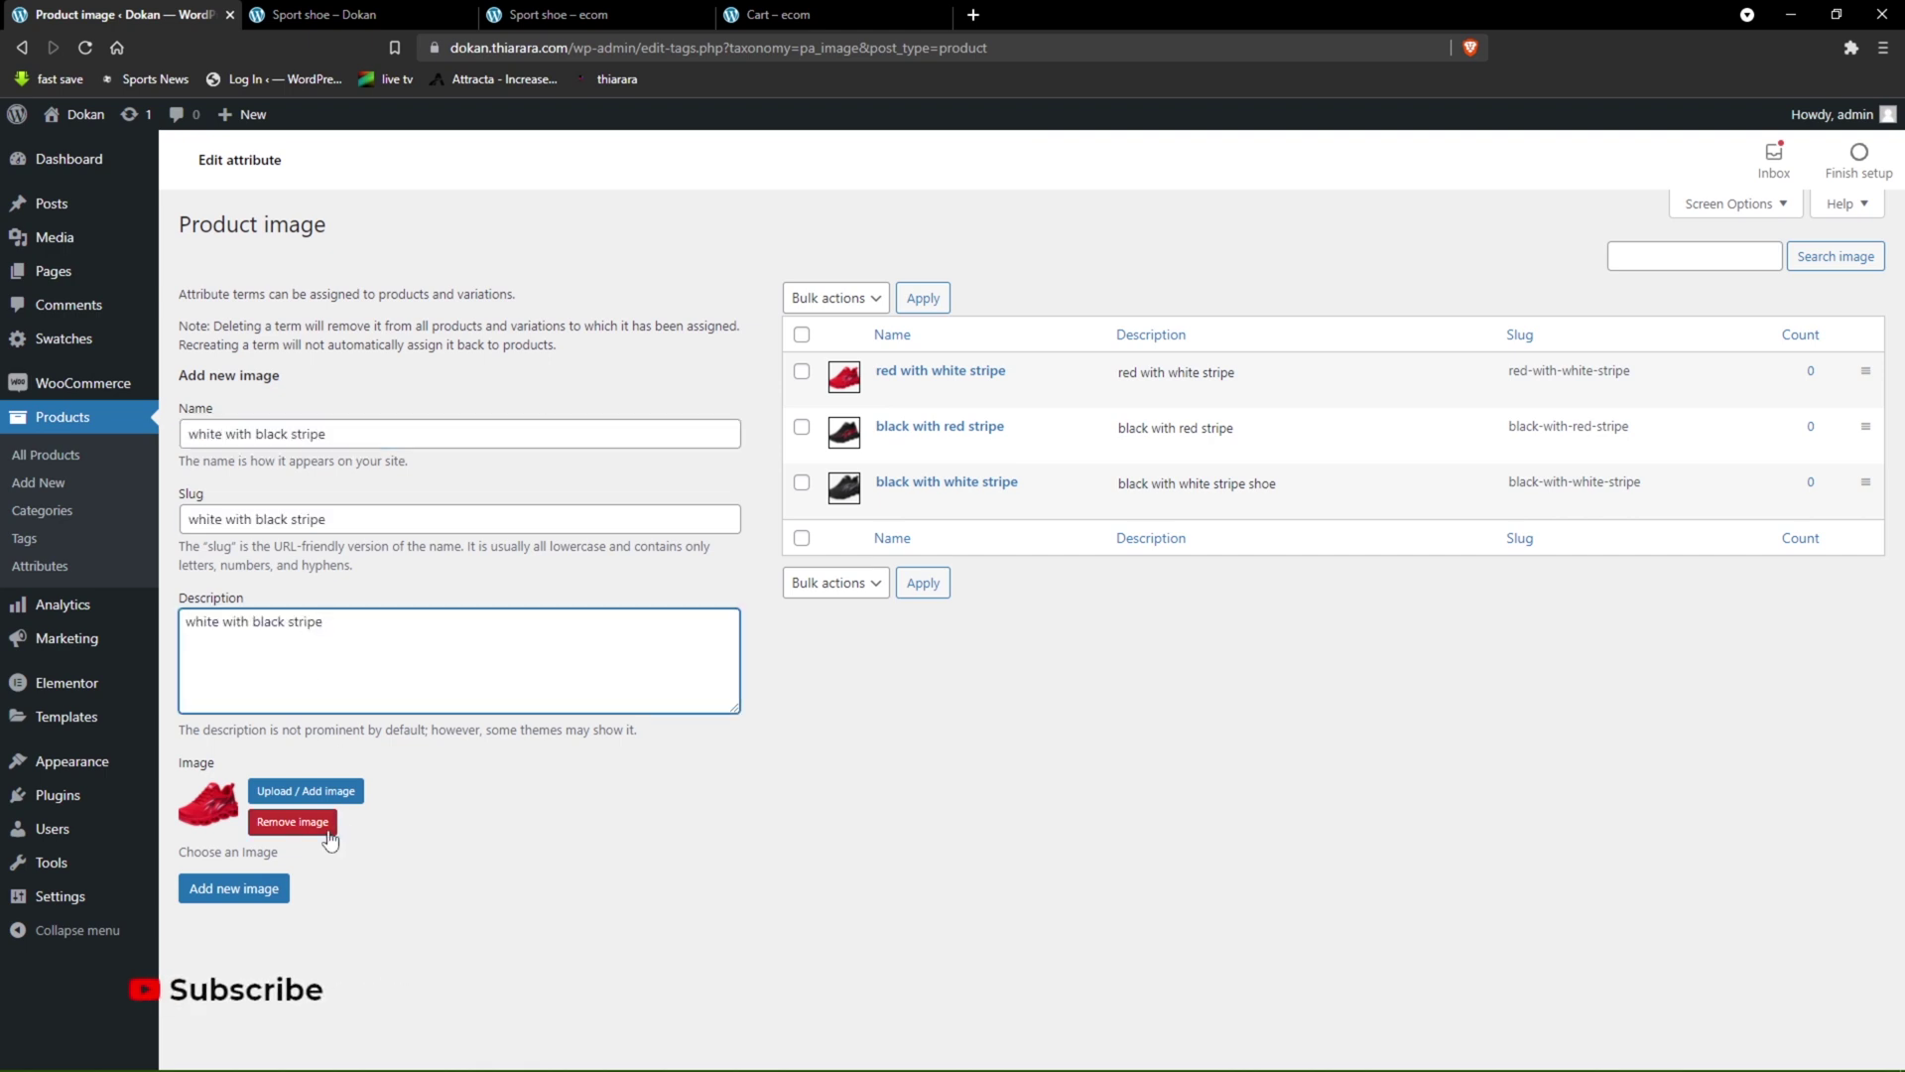
- Replace the term's image with sport_shoe_white from the media library and add the term to the image attribute
{"action": "left_click", "coordinate": [305, 791]}
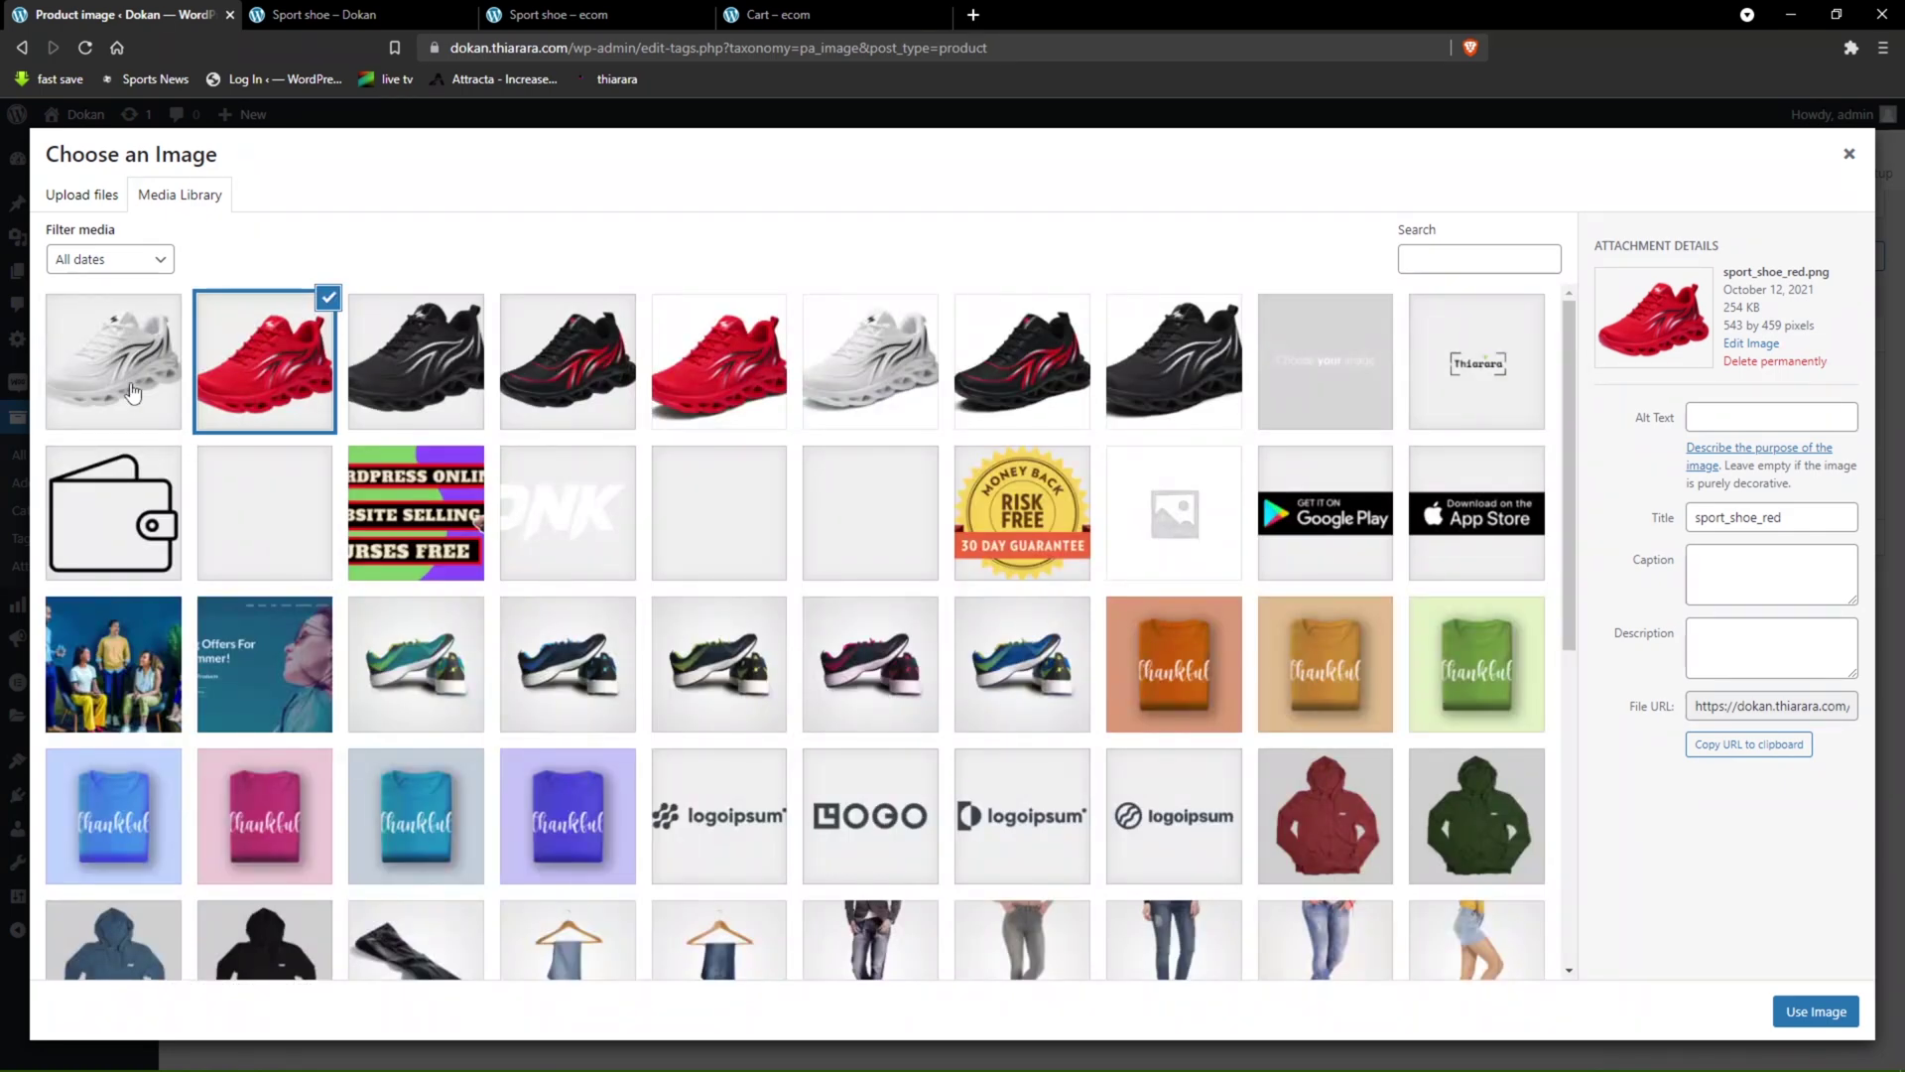
{"action": "left_click", "coordinate": [132, 392]}
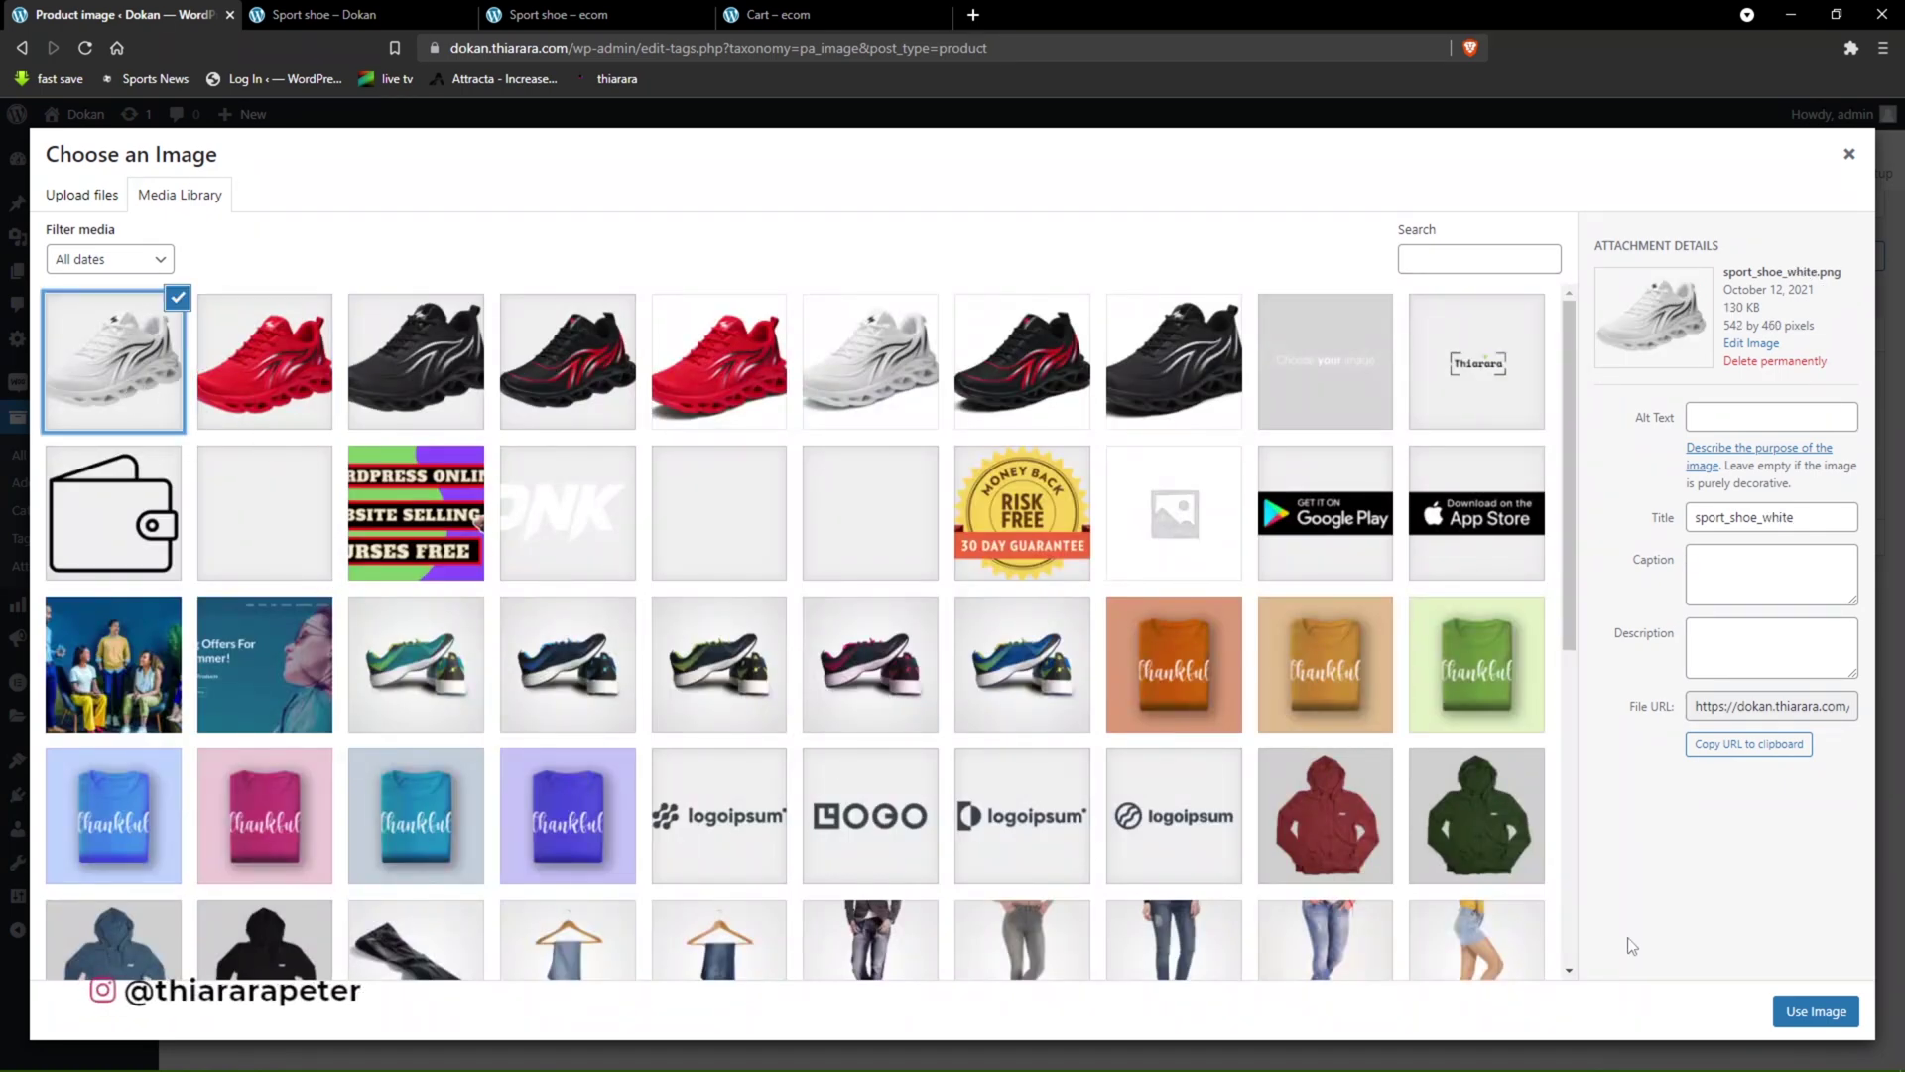
{"action": "left_click", "coordinate": [1801, 1016]}
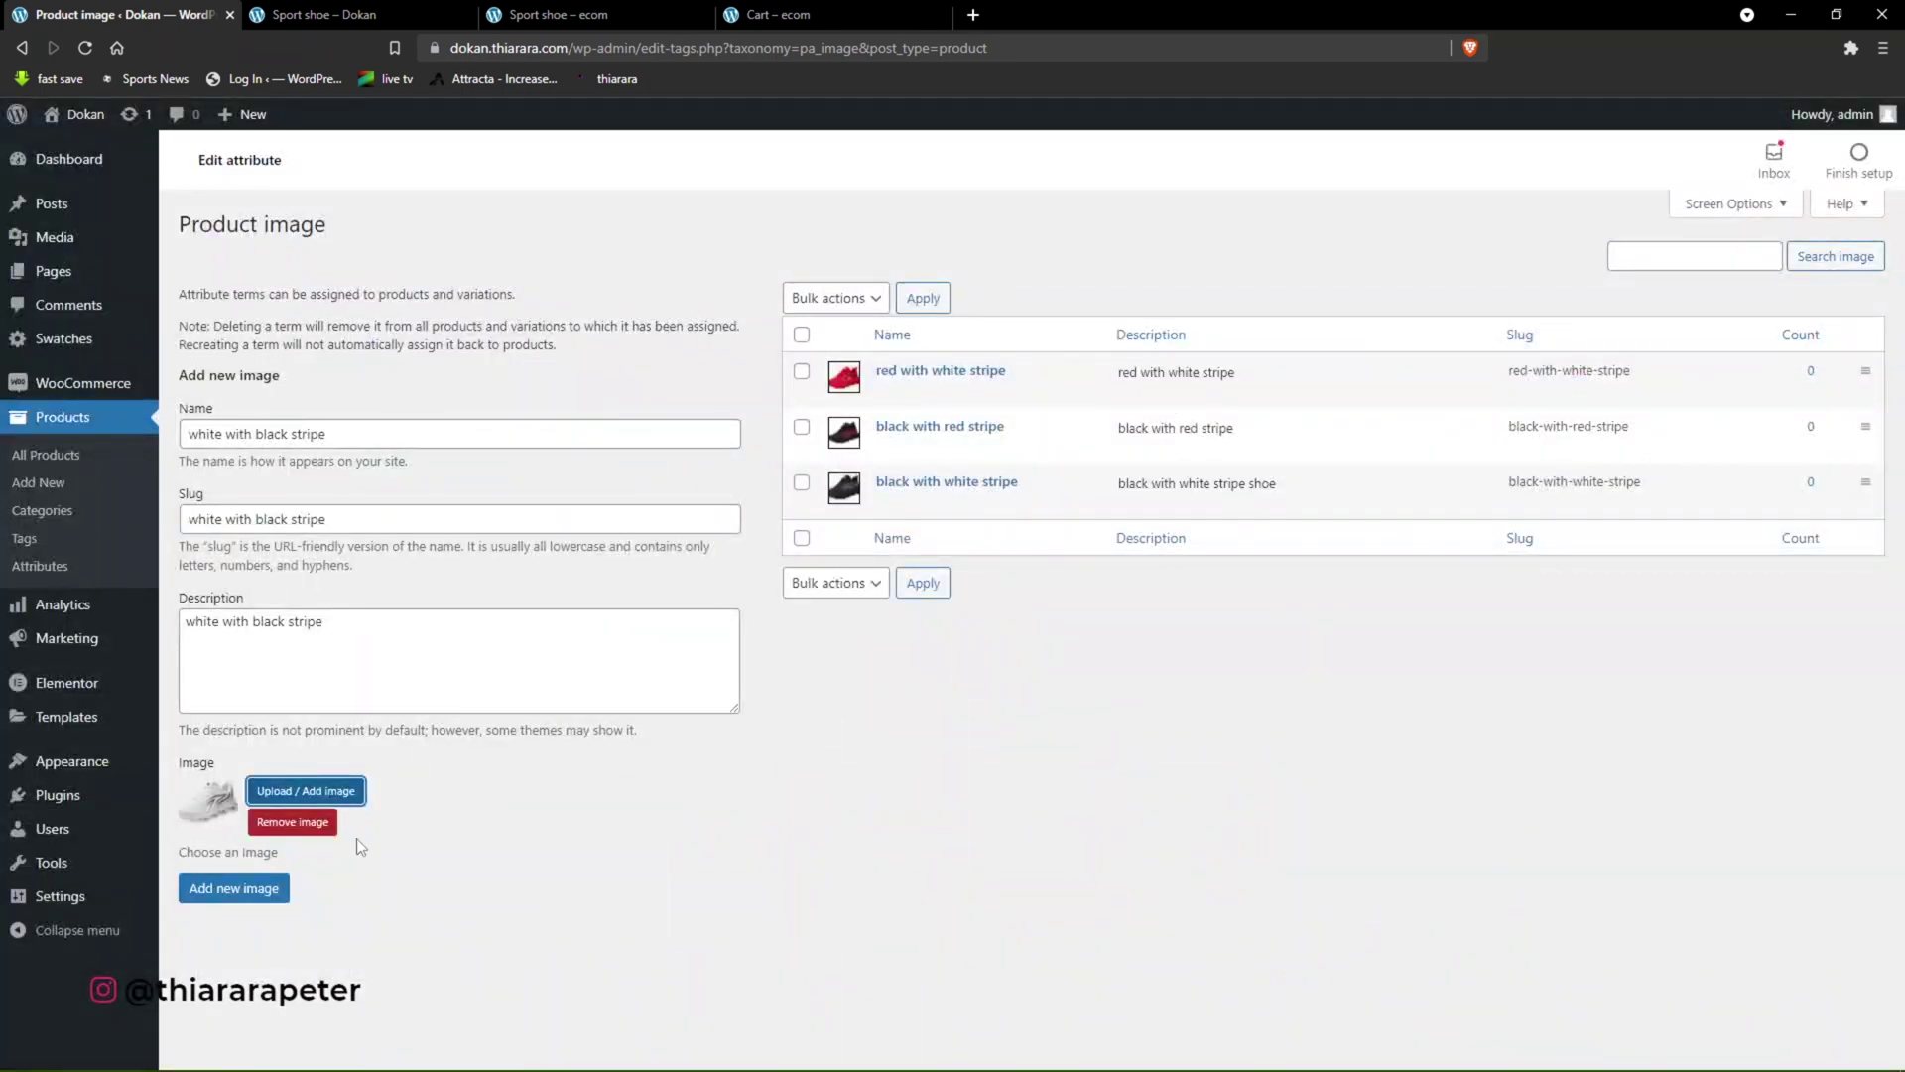
{"action": "left_click", "coordinate": [254, 896]}
{"action": "left_click", "coordinate": [254, 896]}
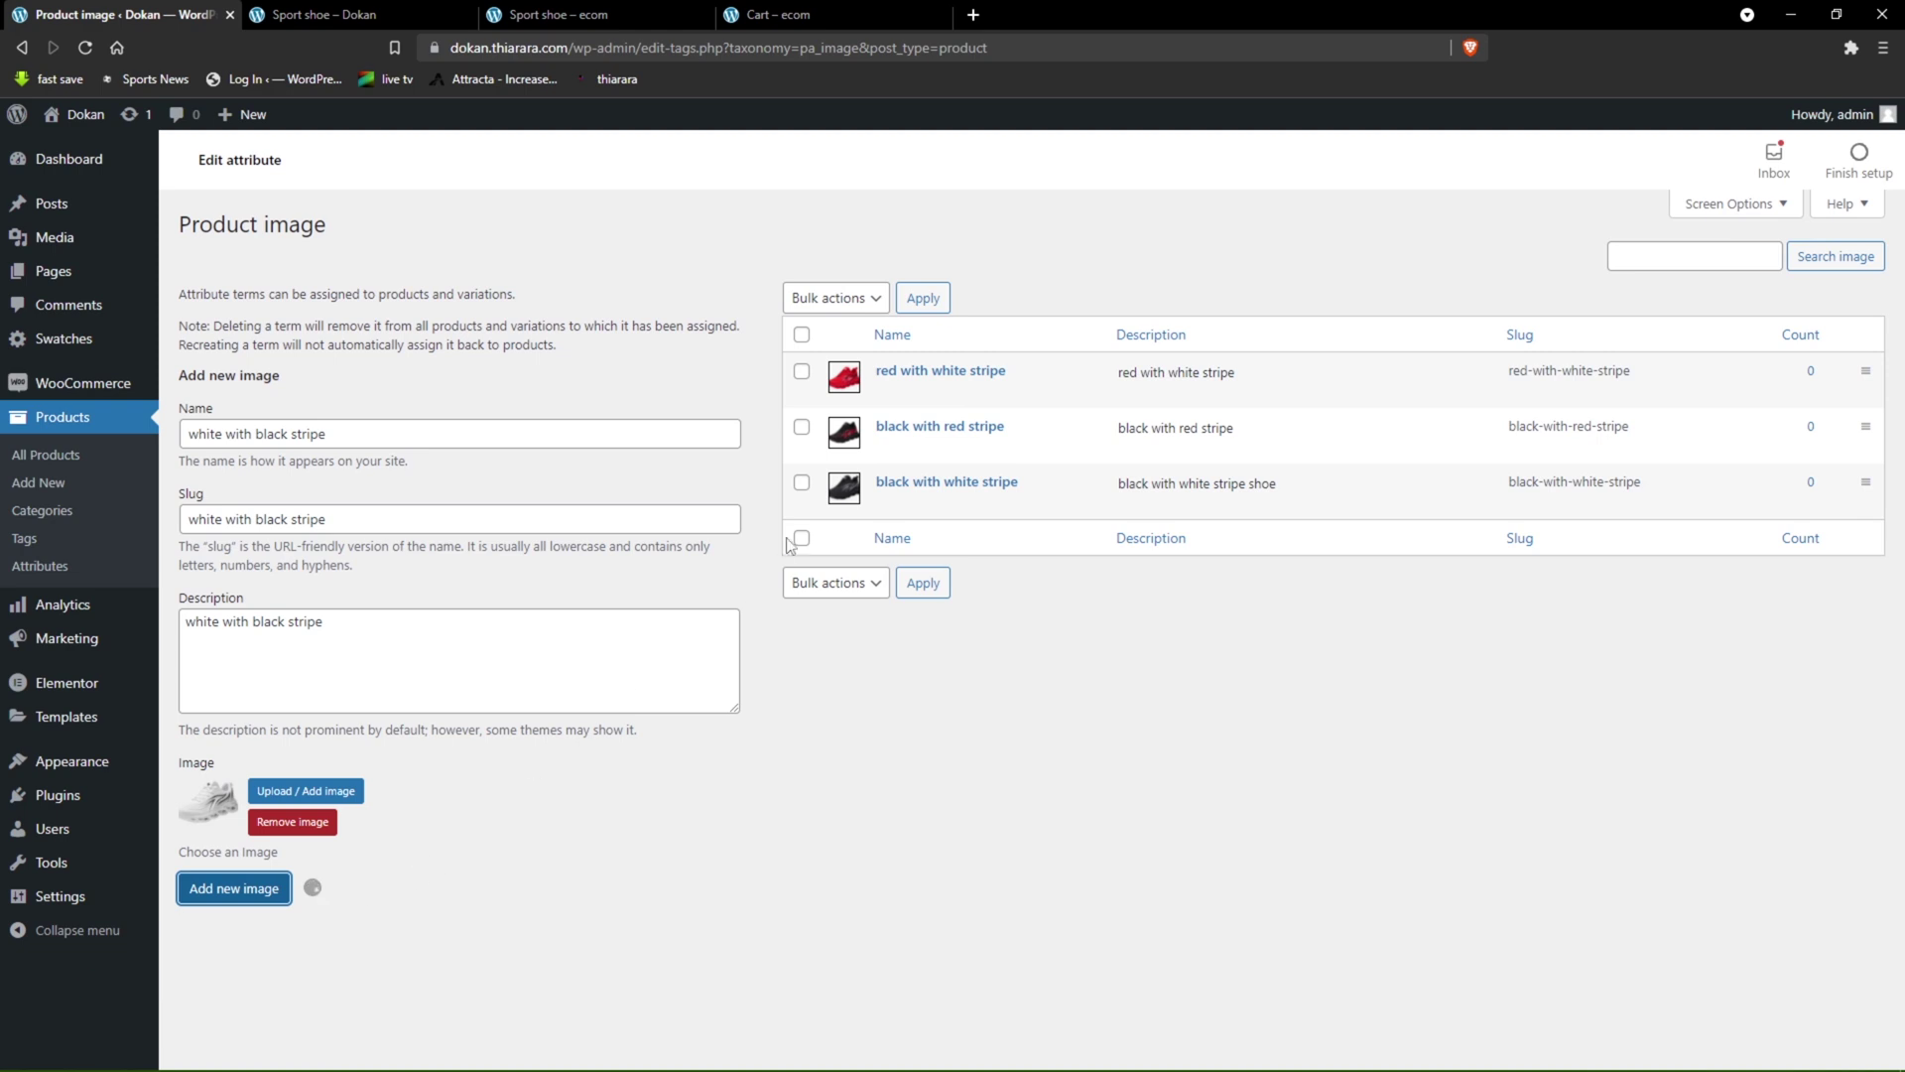
- Look at the reference Sport Shoe page, then reload the image attribute's terms and review the list
{"action": "left_click", "coordinate": [622, 10]}
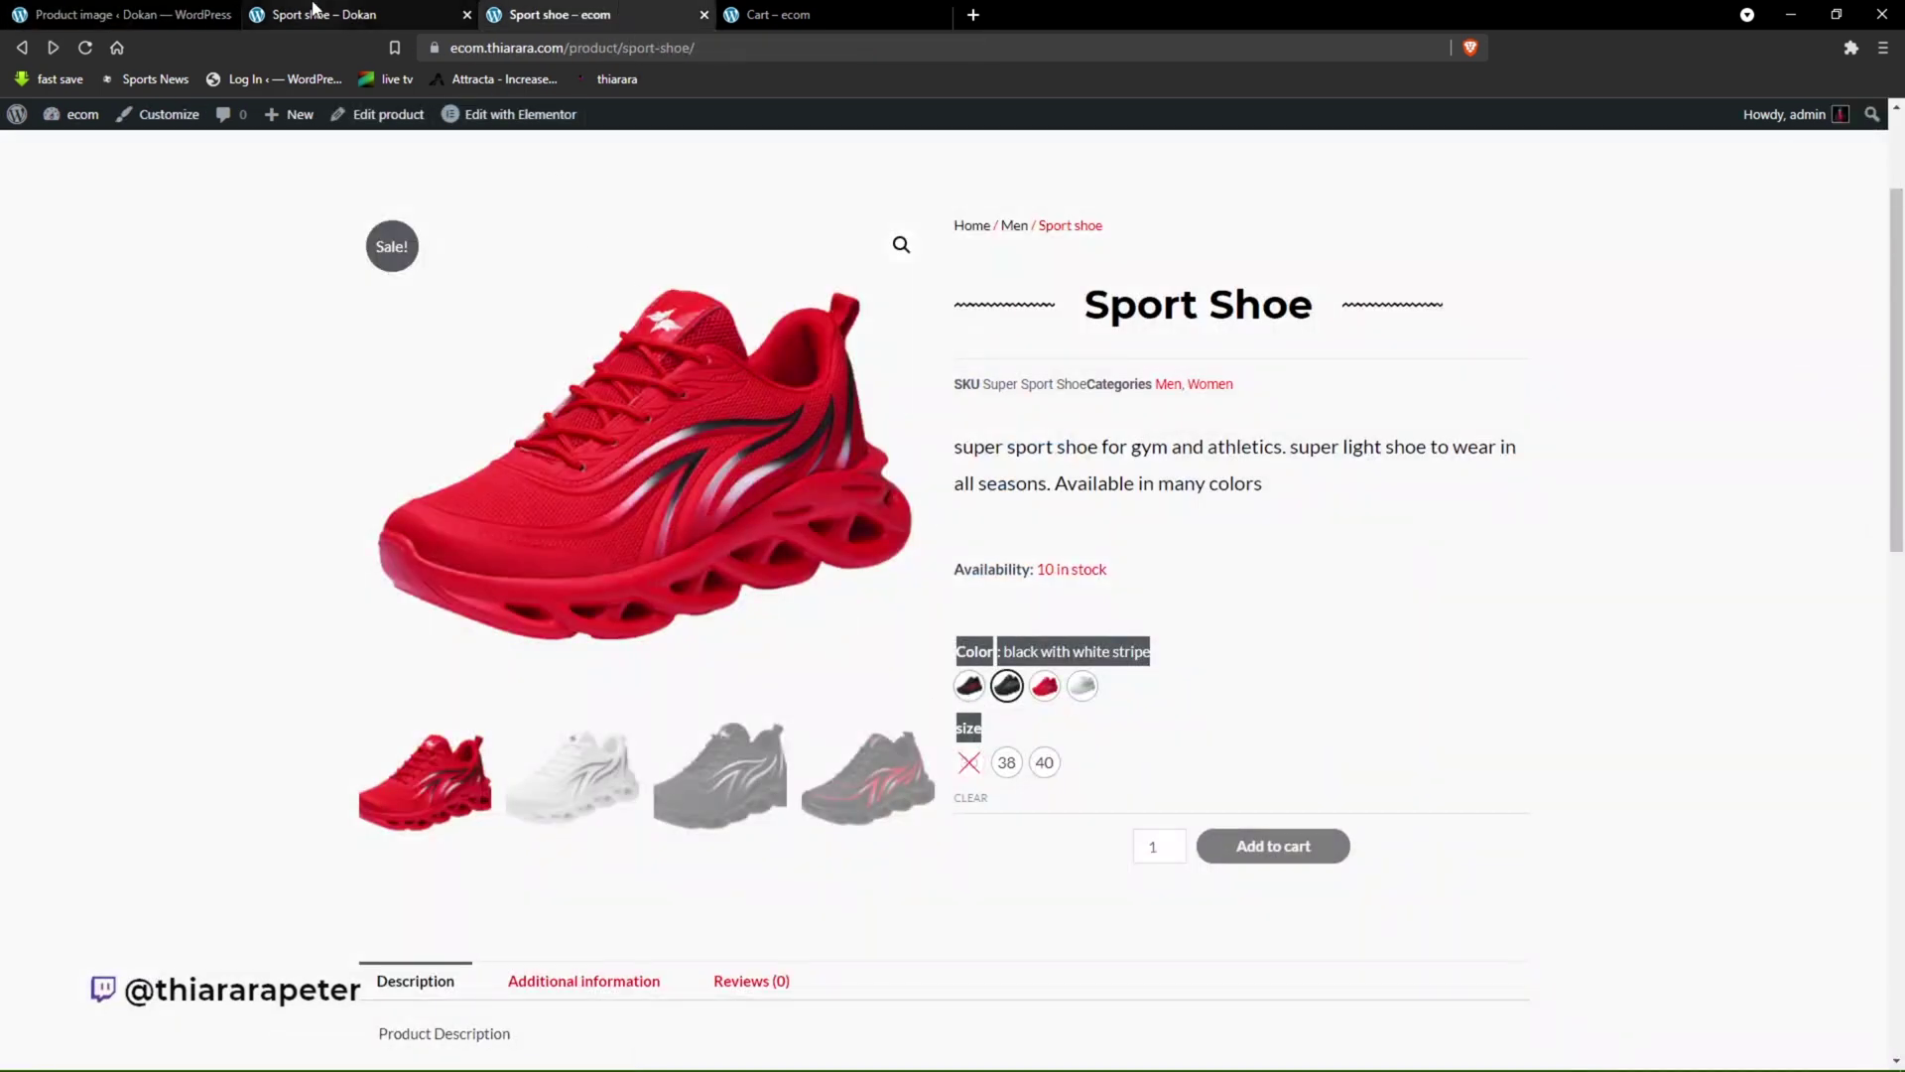
{"action": "left_click", "coordinate": [161, 16]}
{"action": "left_click", "coordinate": [24, 47]}
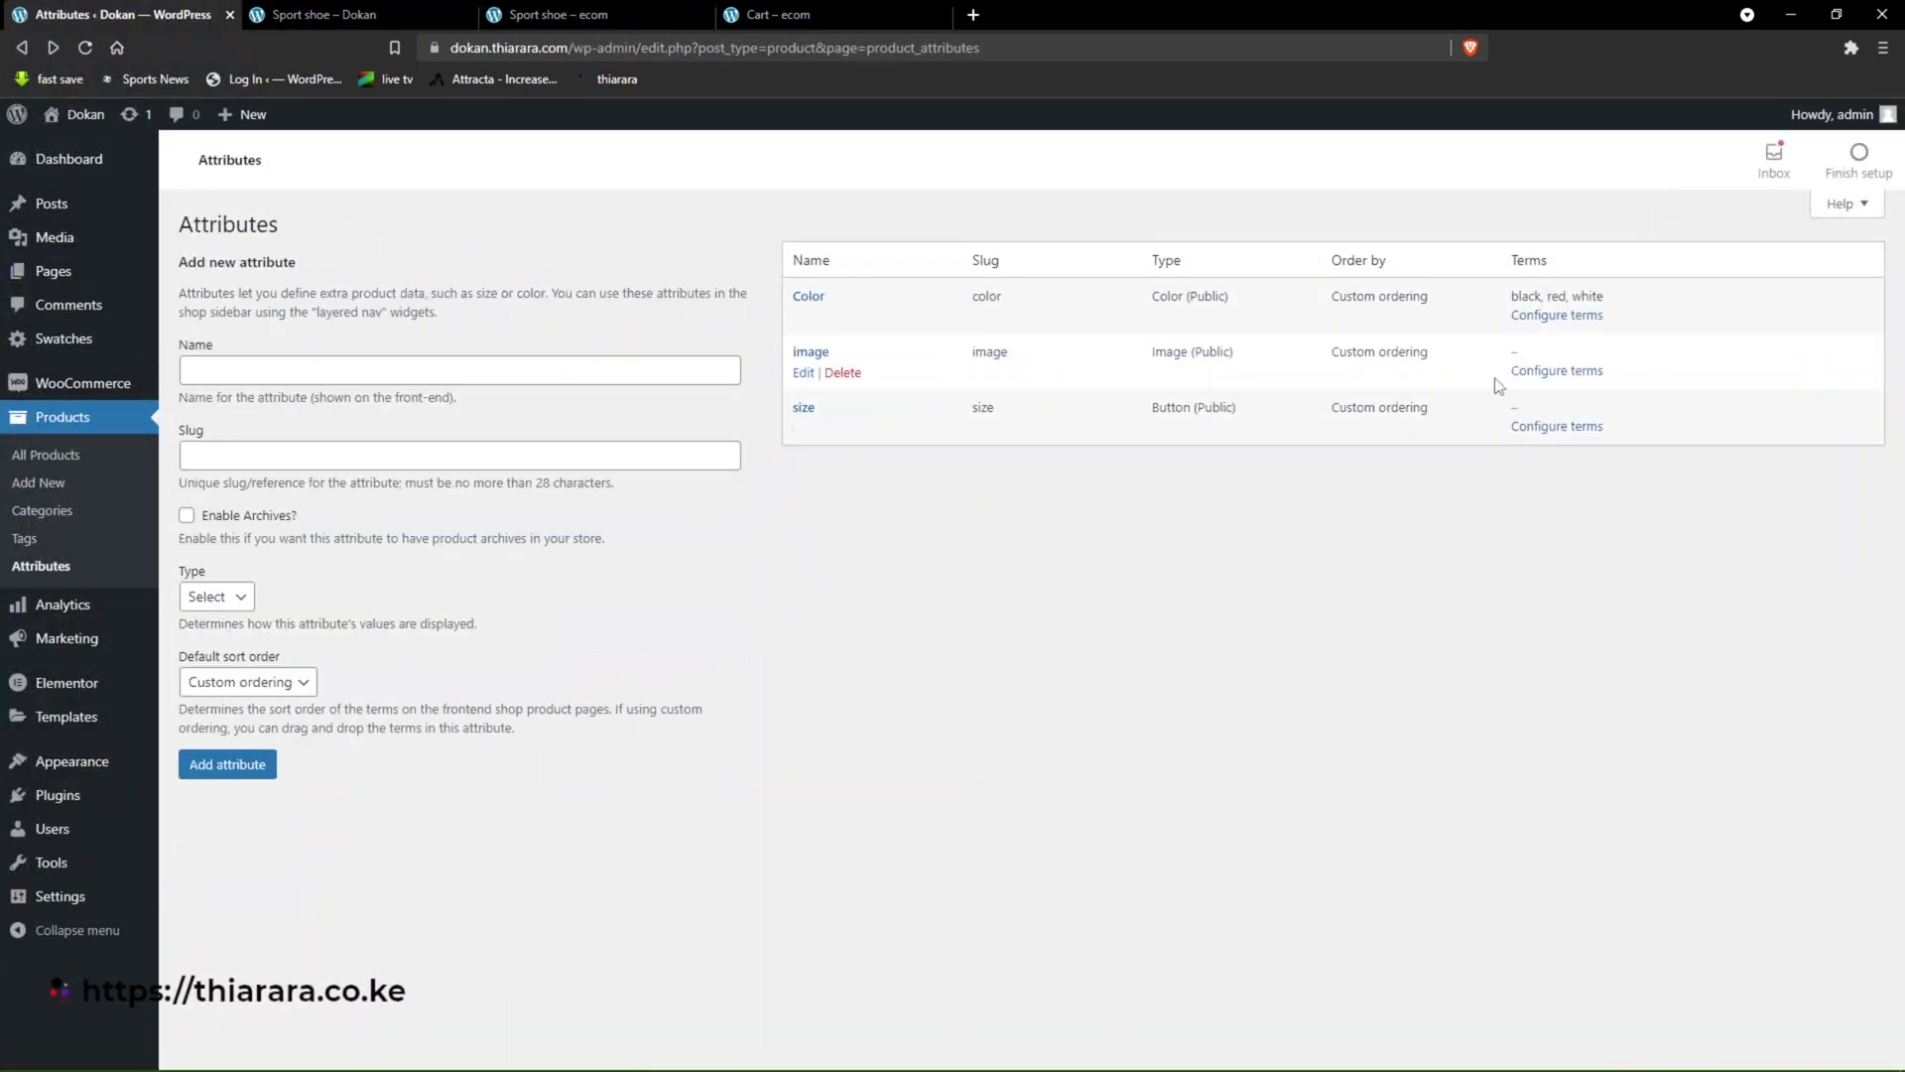
{"action": "left_click", "coordinate": [54, 48]}
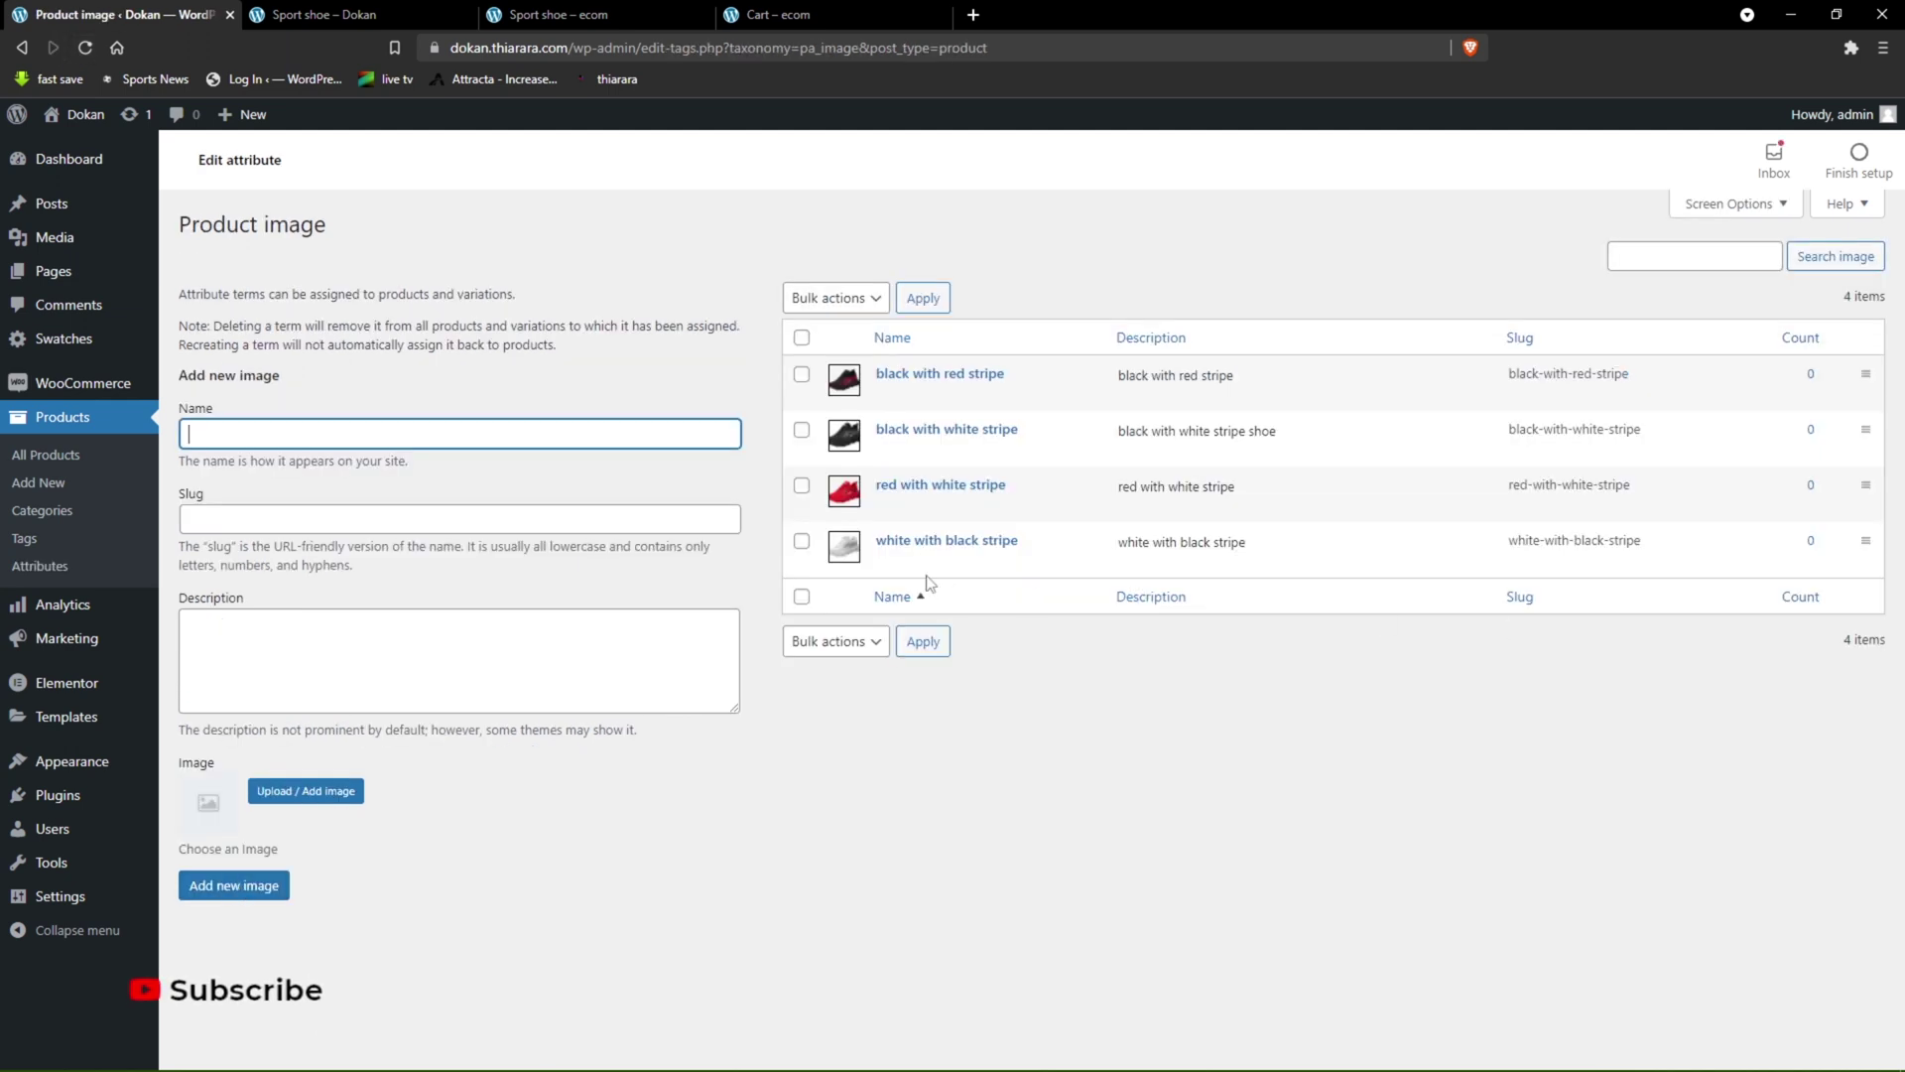
- Return to the product attributes overview and check which sizes the reference Sport Shoe page offers
{"action": "left_click", "coordinate": [40, 565]}
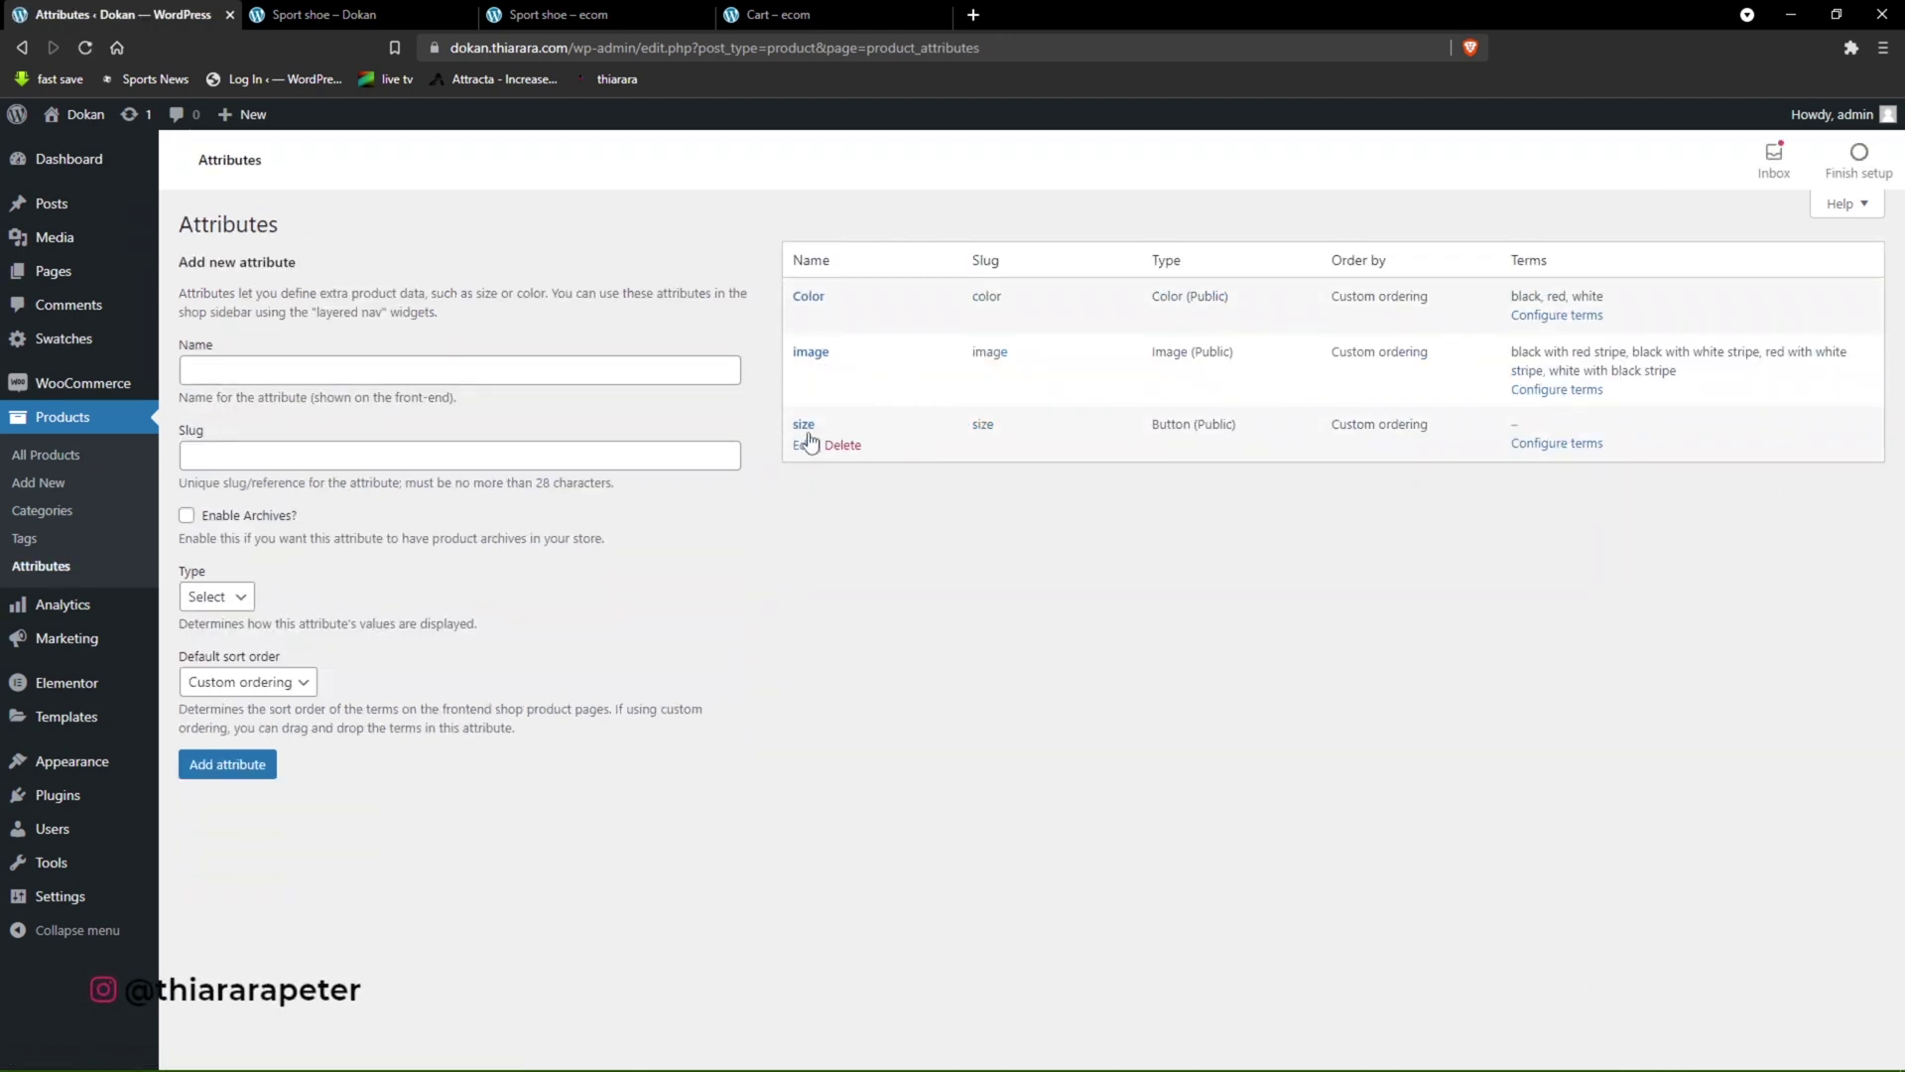
{"action": "left_click", "coordinate": [557, 28]}
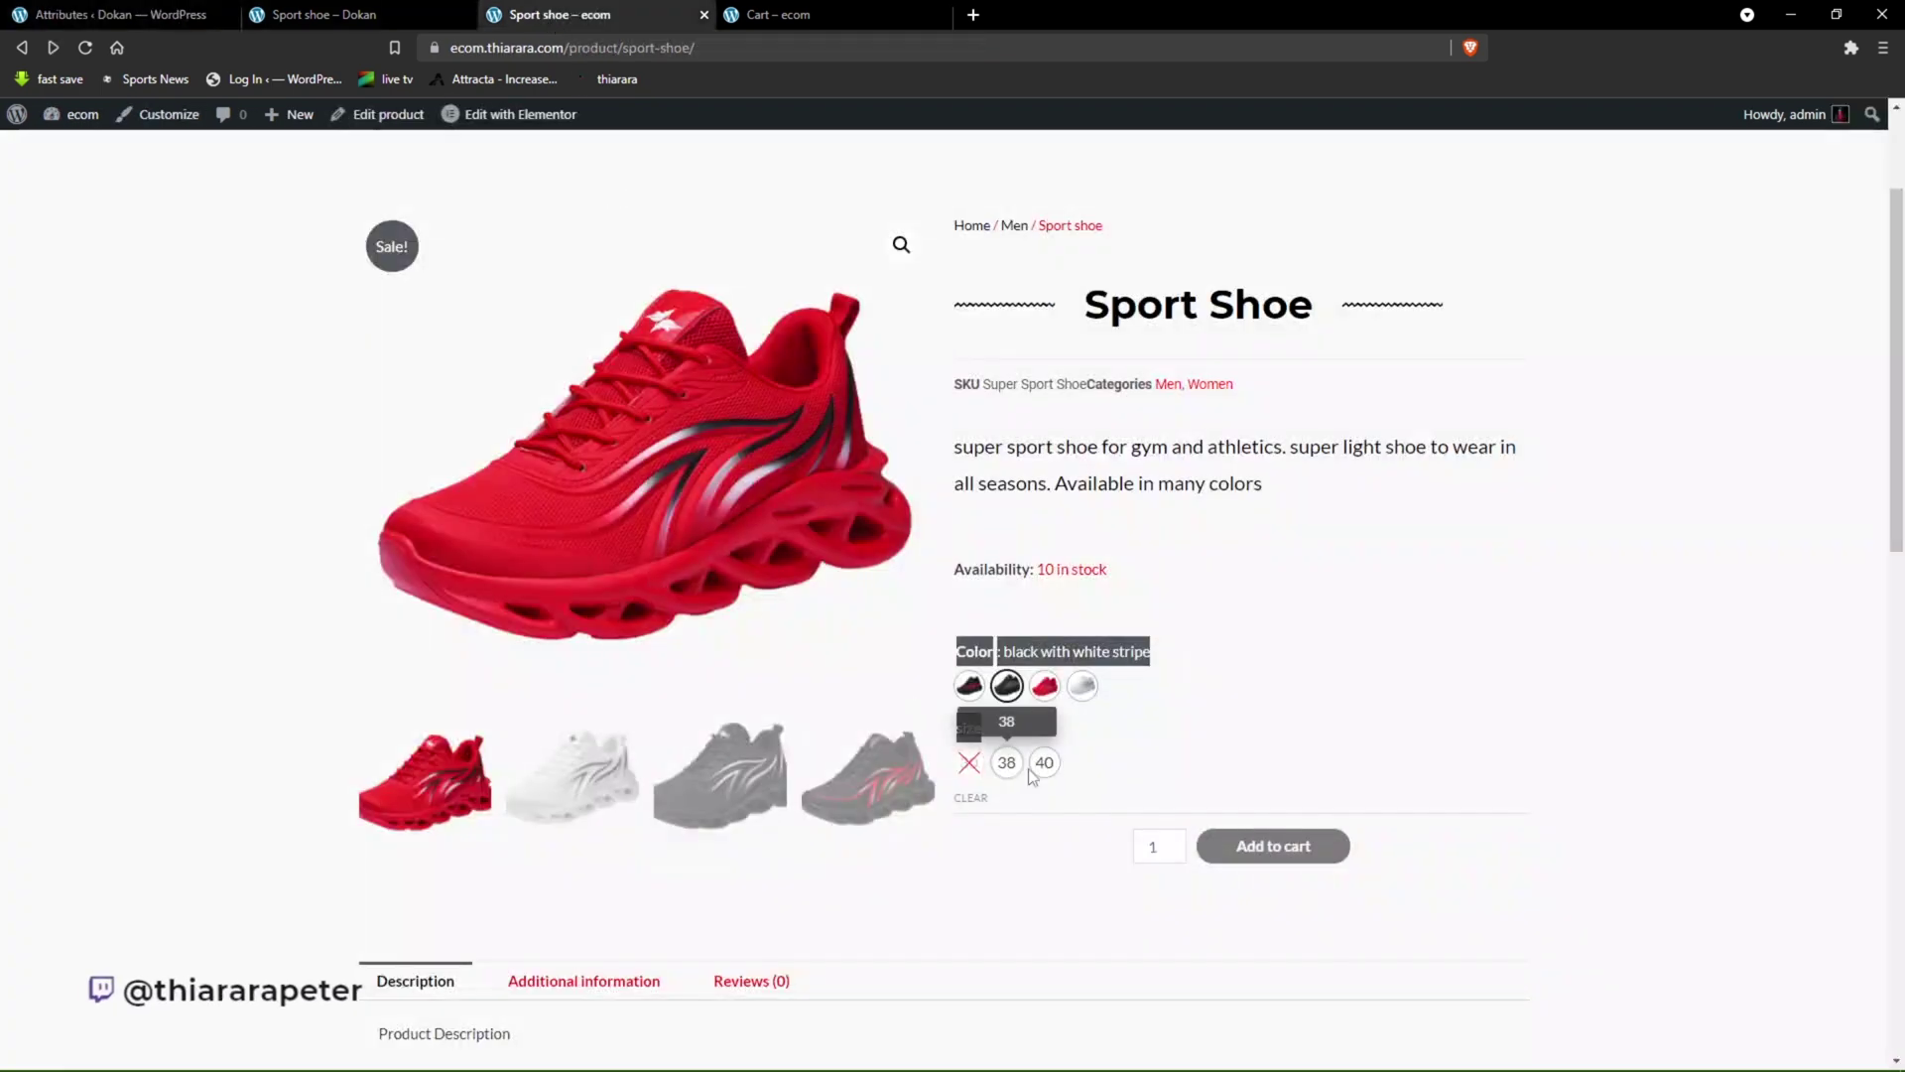
{"action": "left_click", "coordinate": [182, 12]}
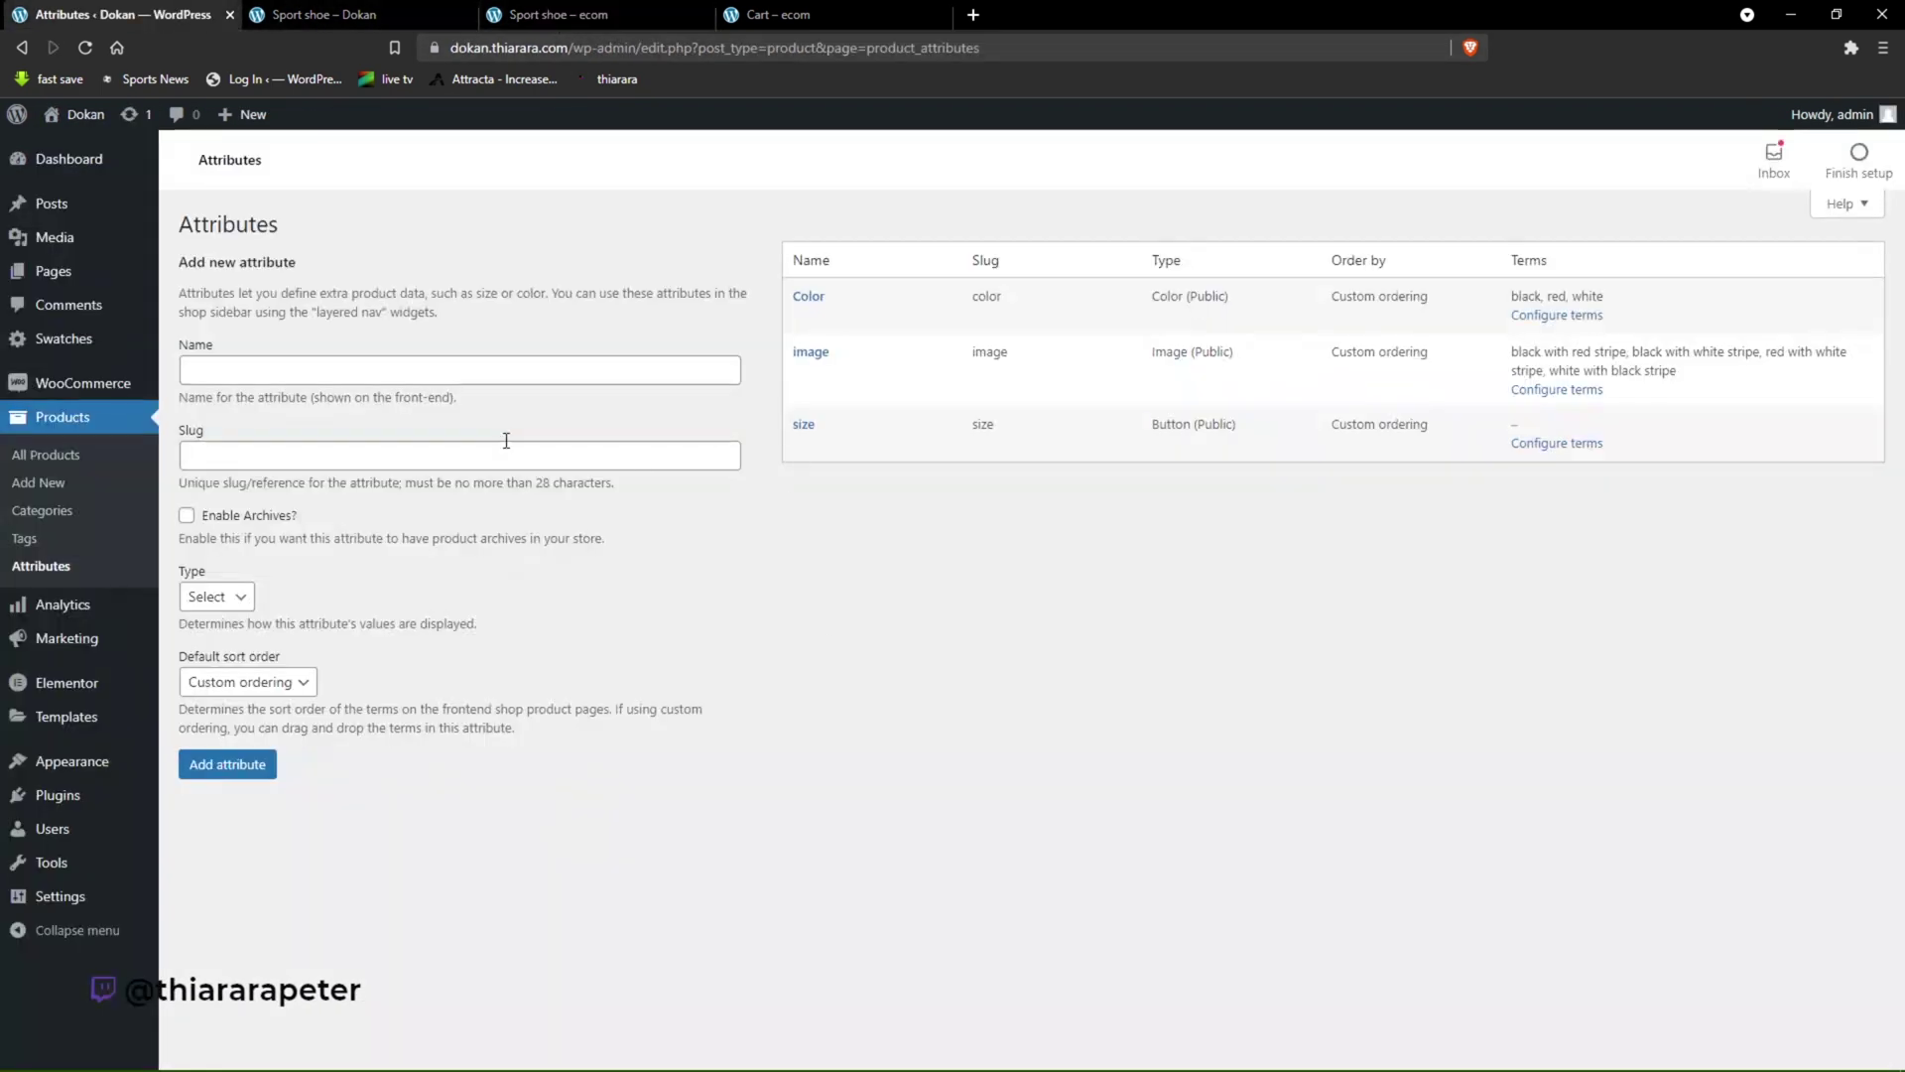
{"action": "left_click", "coordinate": [308, 363]}
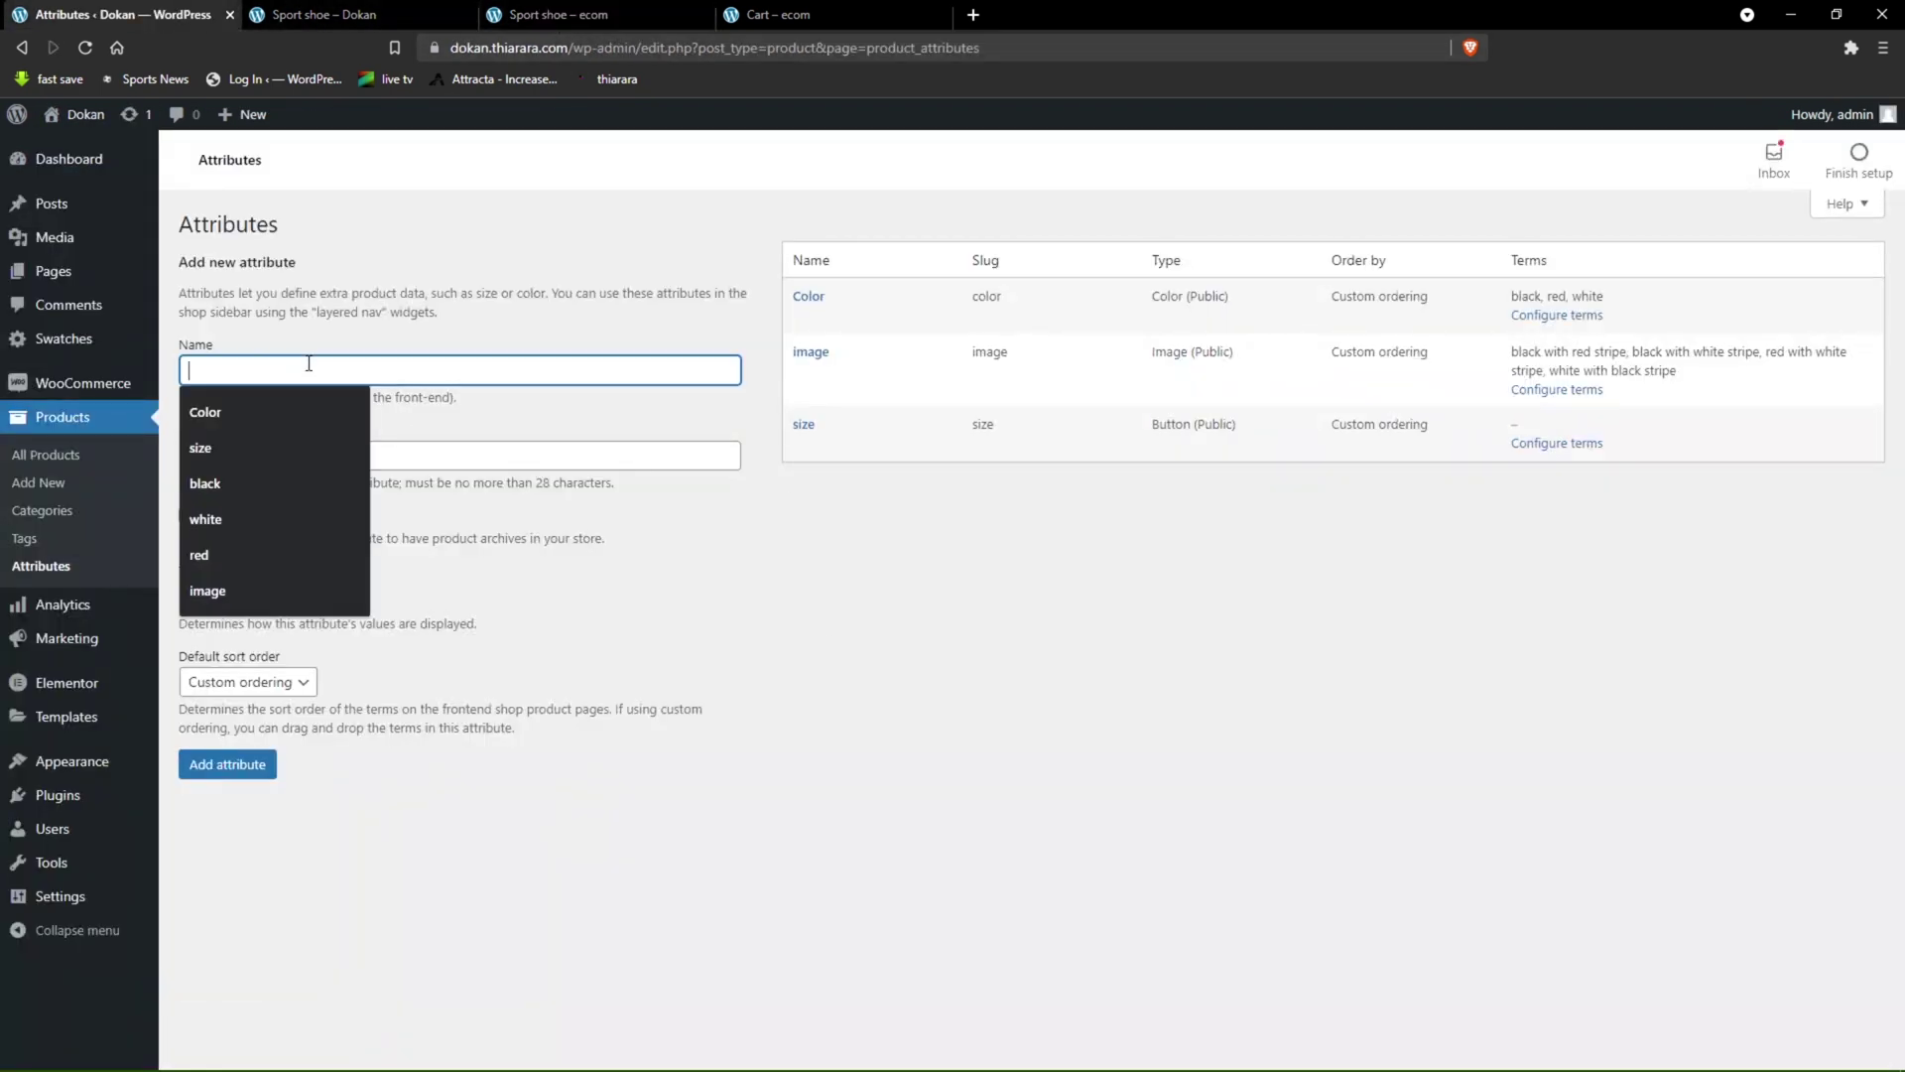
{"action": "type", "text": "30"}
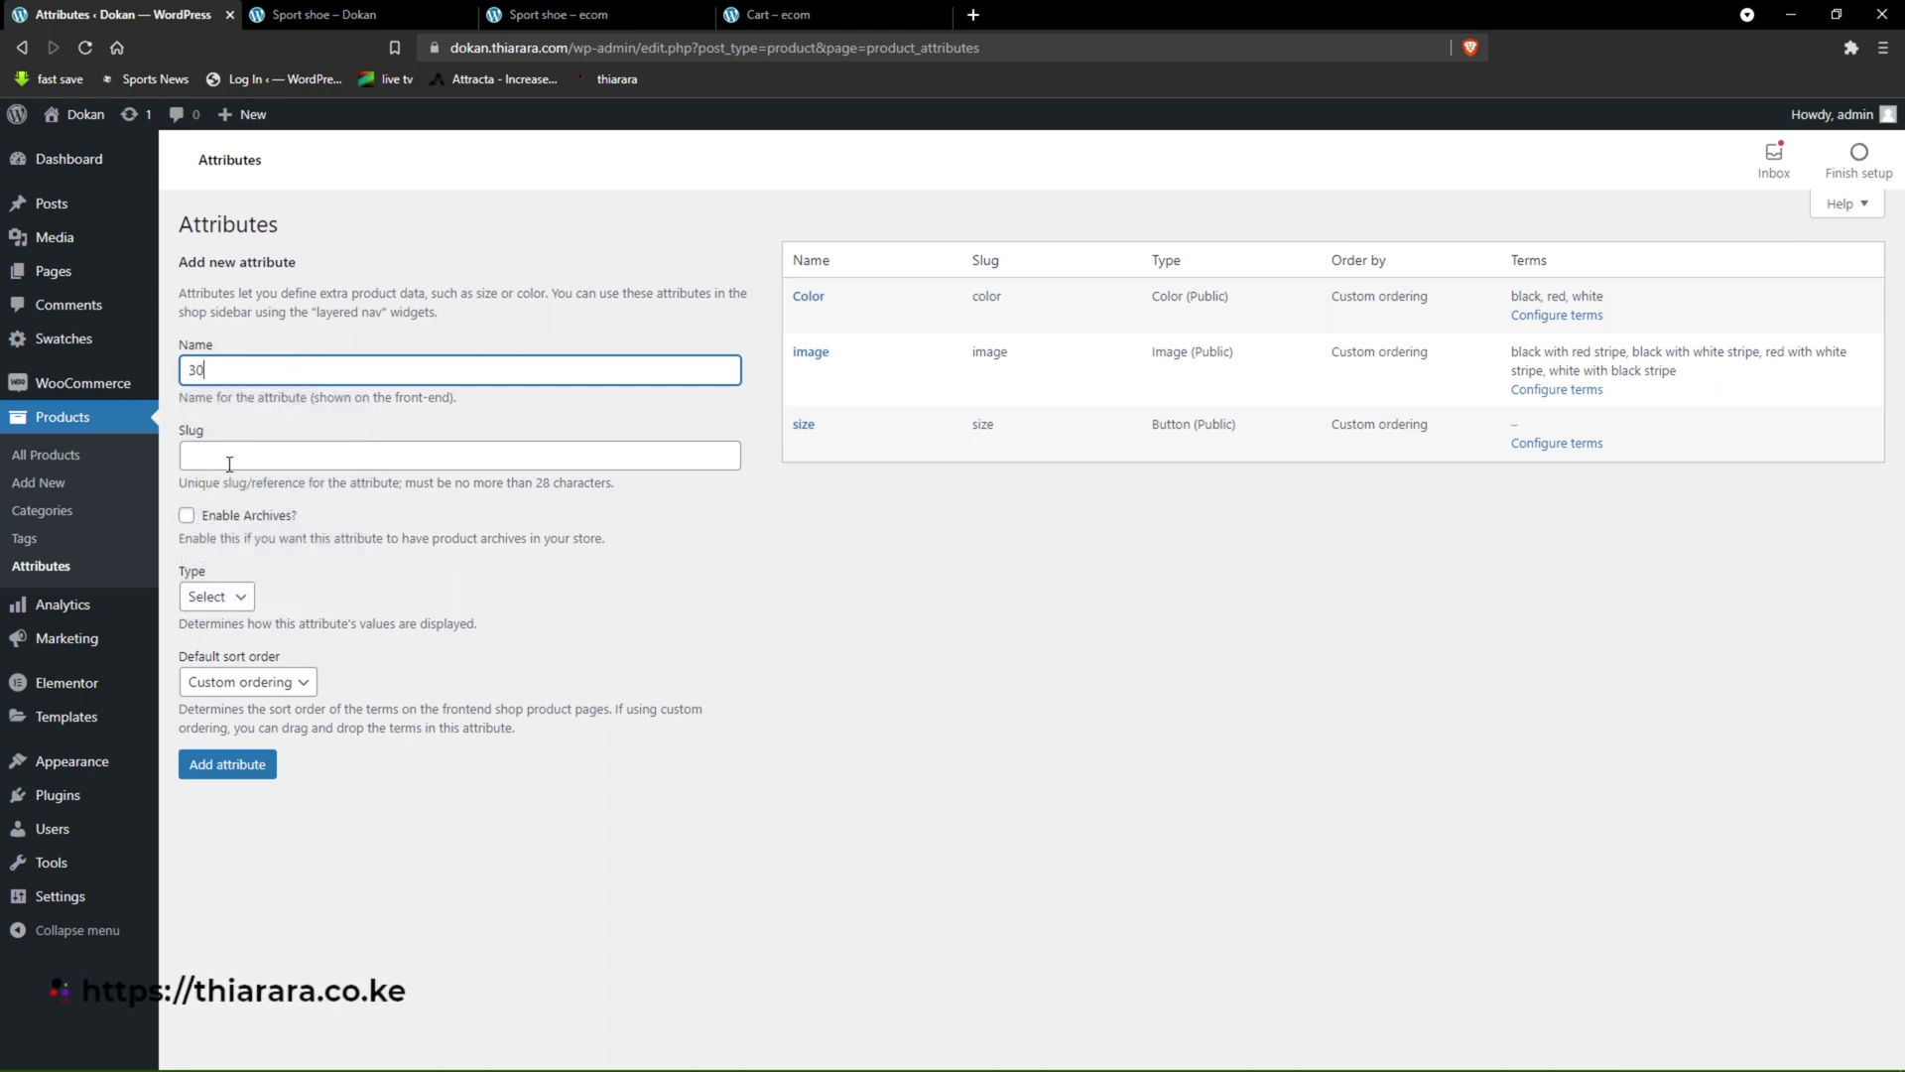
{"action": "left_click", "coordinate": [239, 450]}
{"action": "type", "text": "3"}
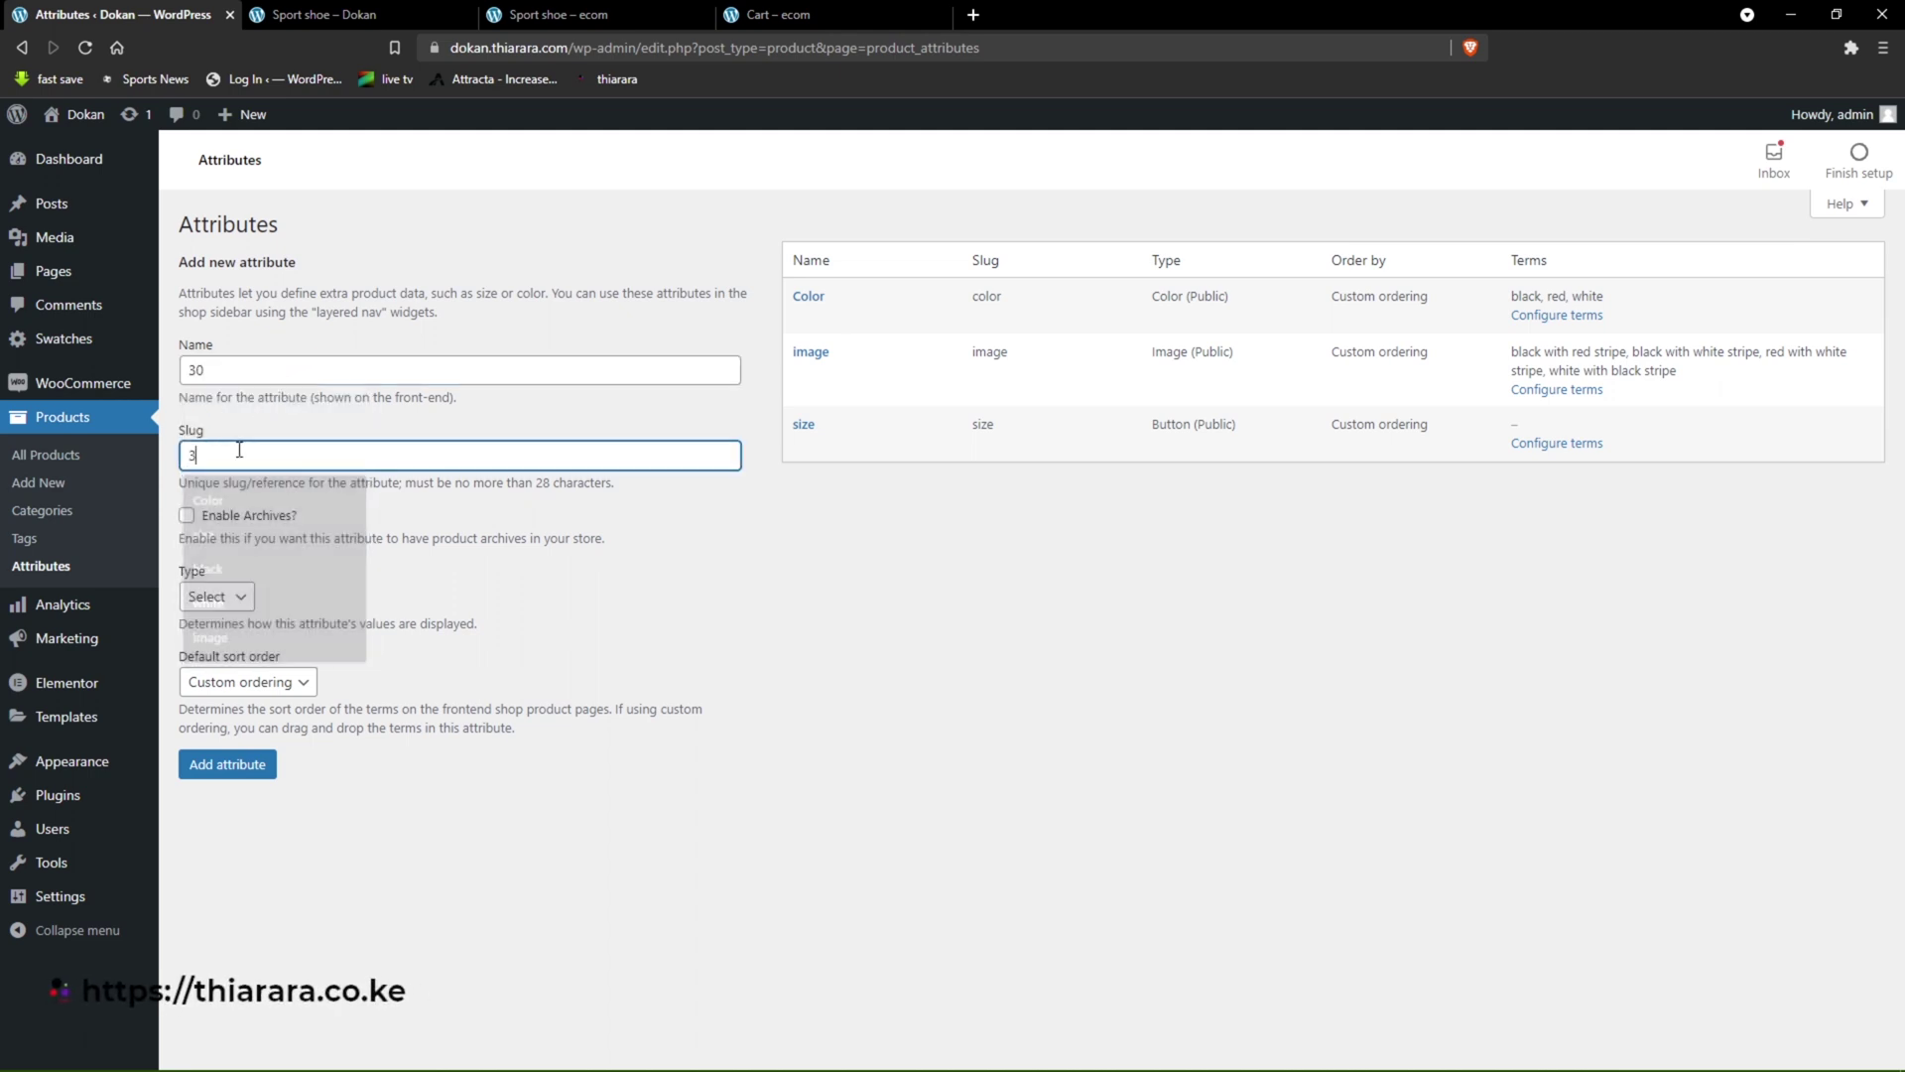
{"action": "type", "text": "0"}
{"action": "left_click", "coordinate": [187, 515]}
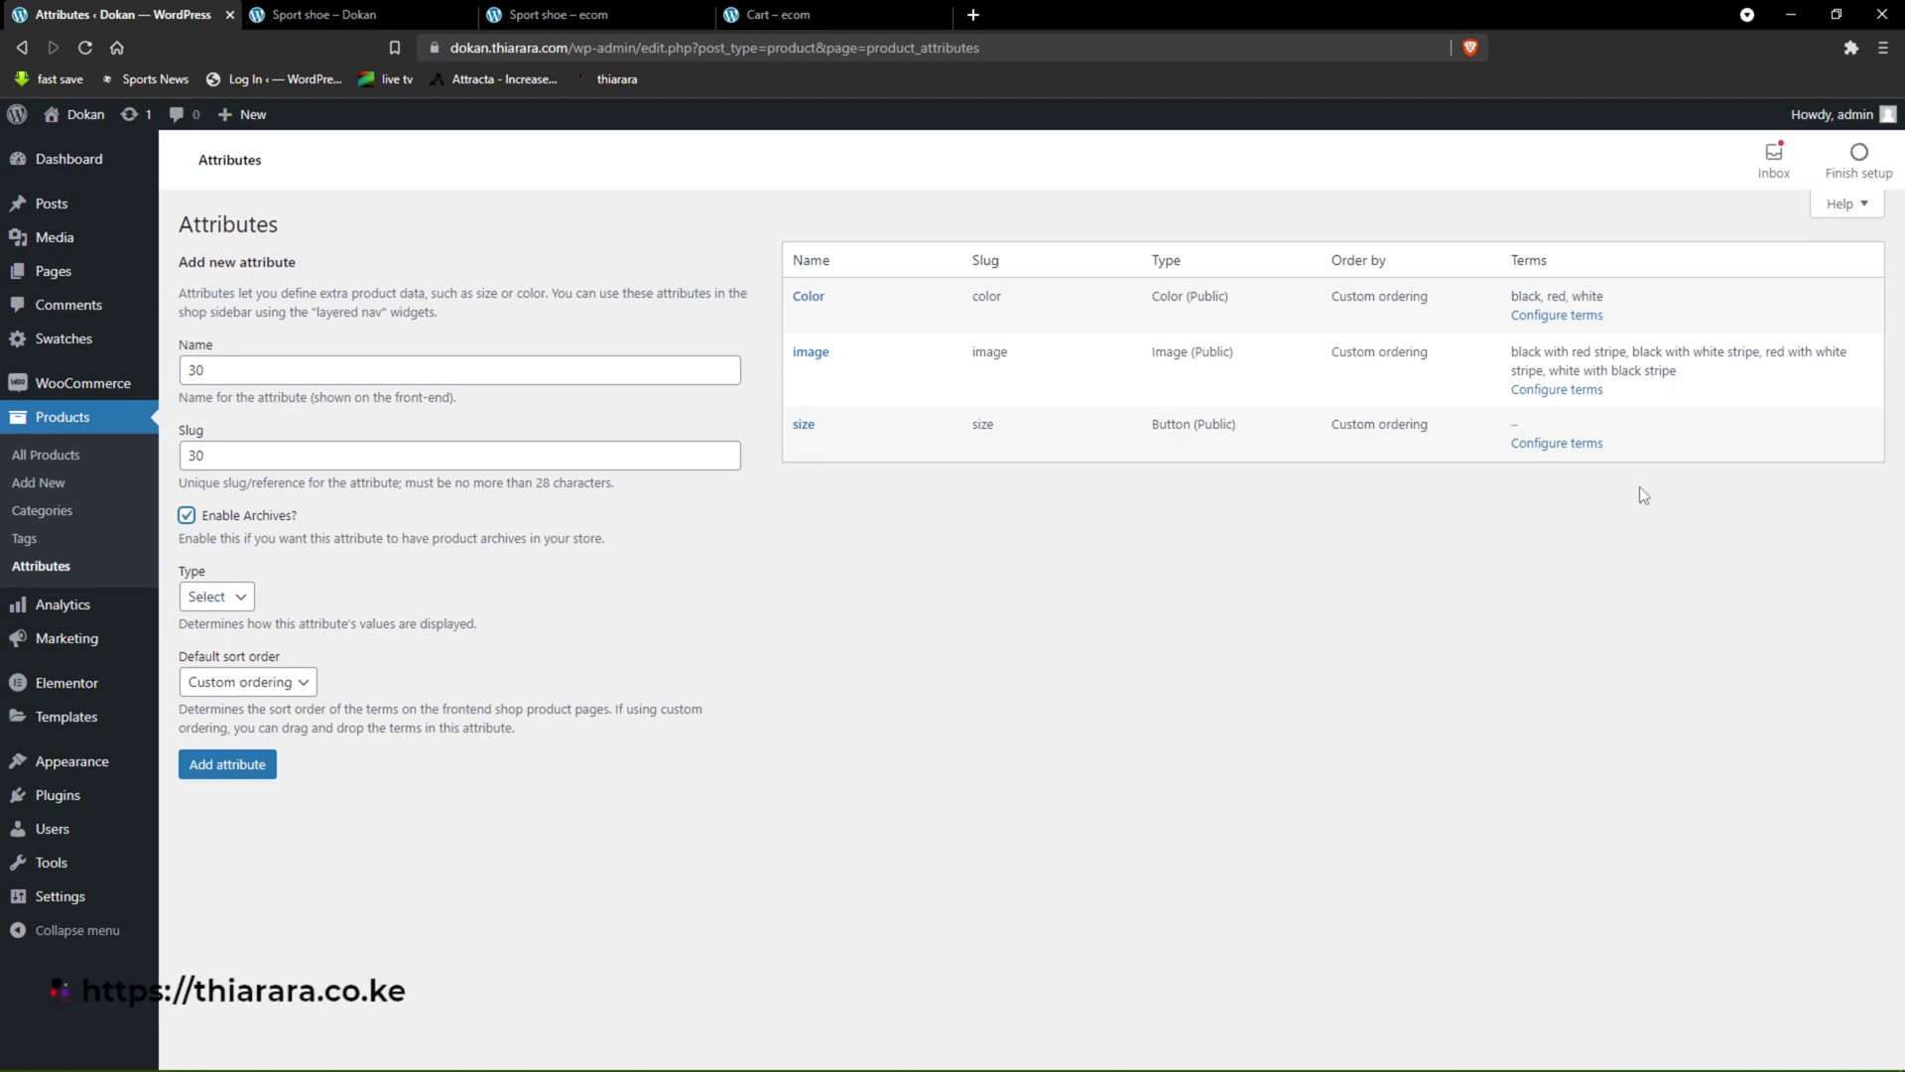
- Open the terms of the size attribute and enter 30 as the new size's name and slug
{"action": "left_click", "coordinate": [1553, 446]}
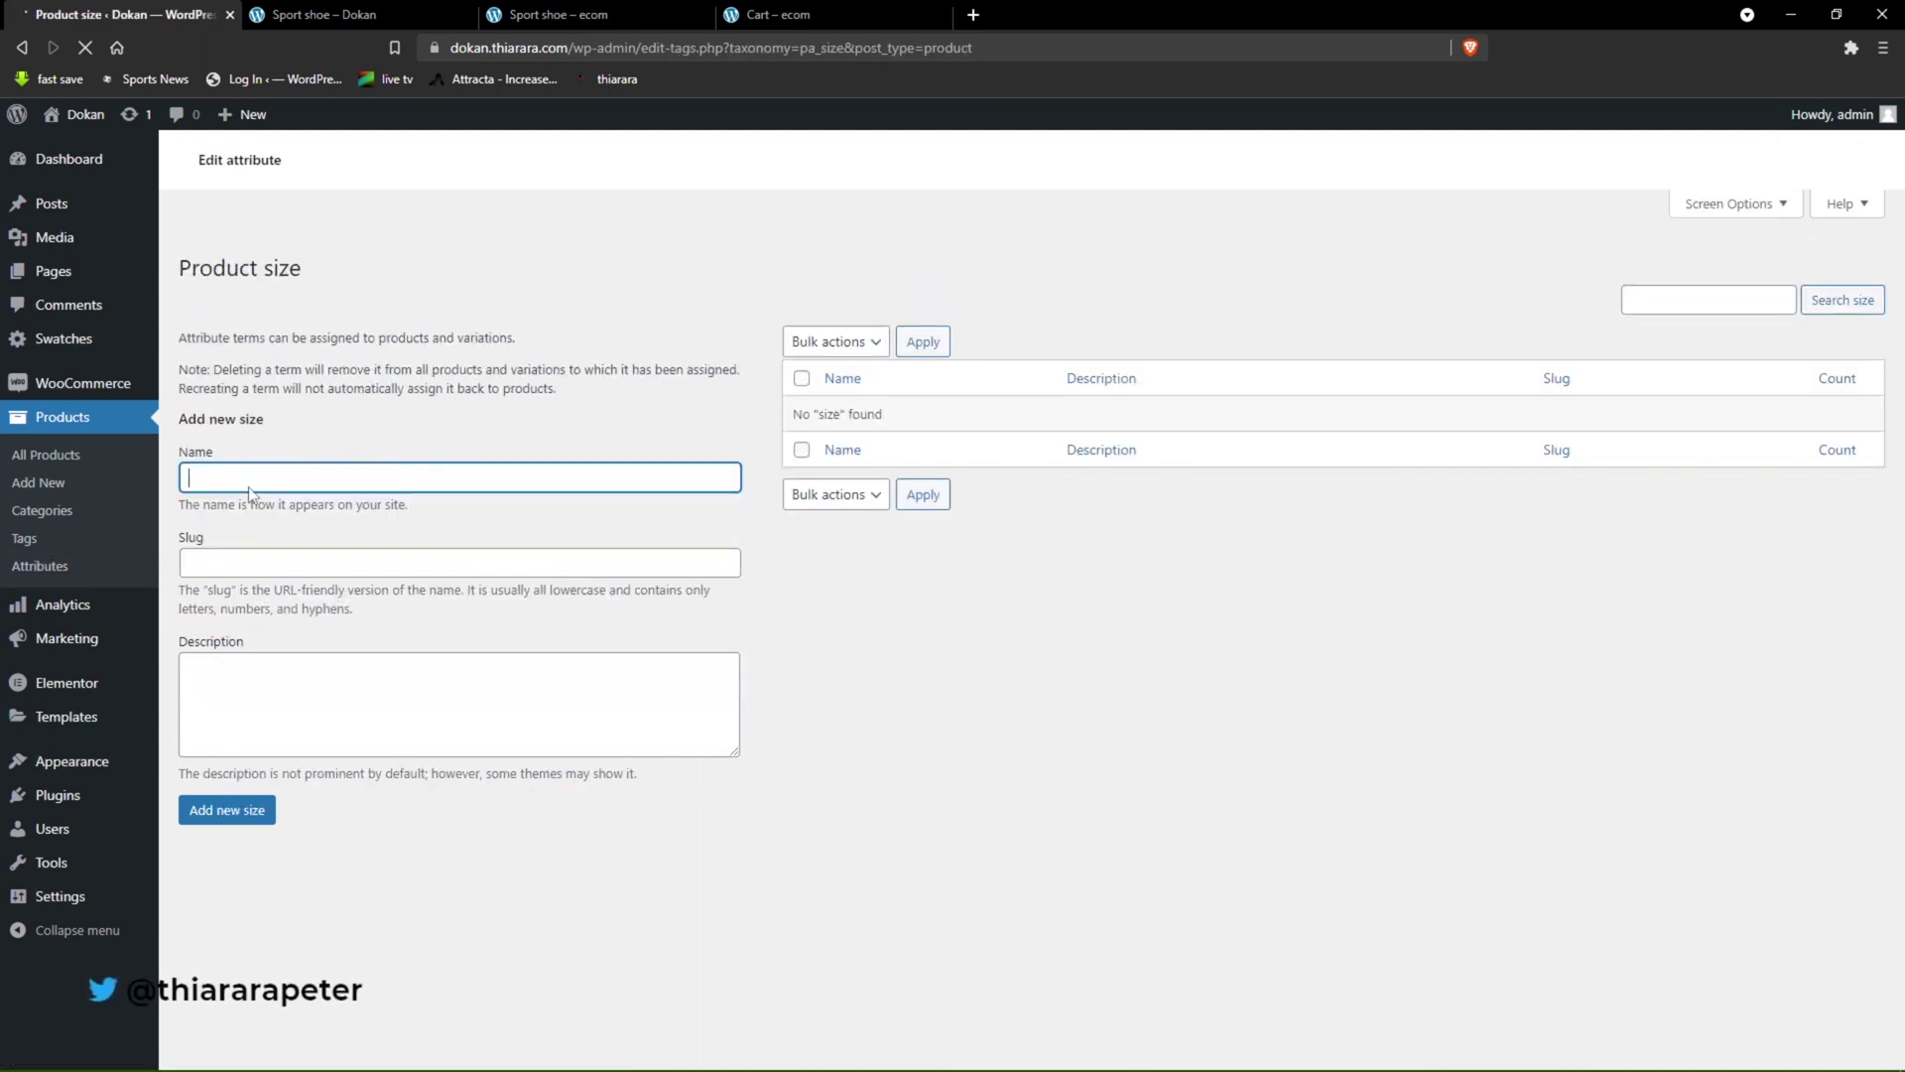
{"action": "left_click", "coordinate": [247, 435]}
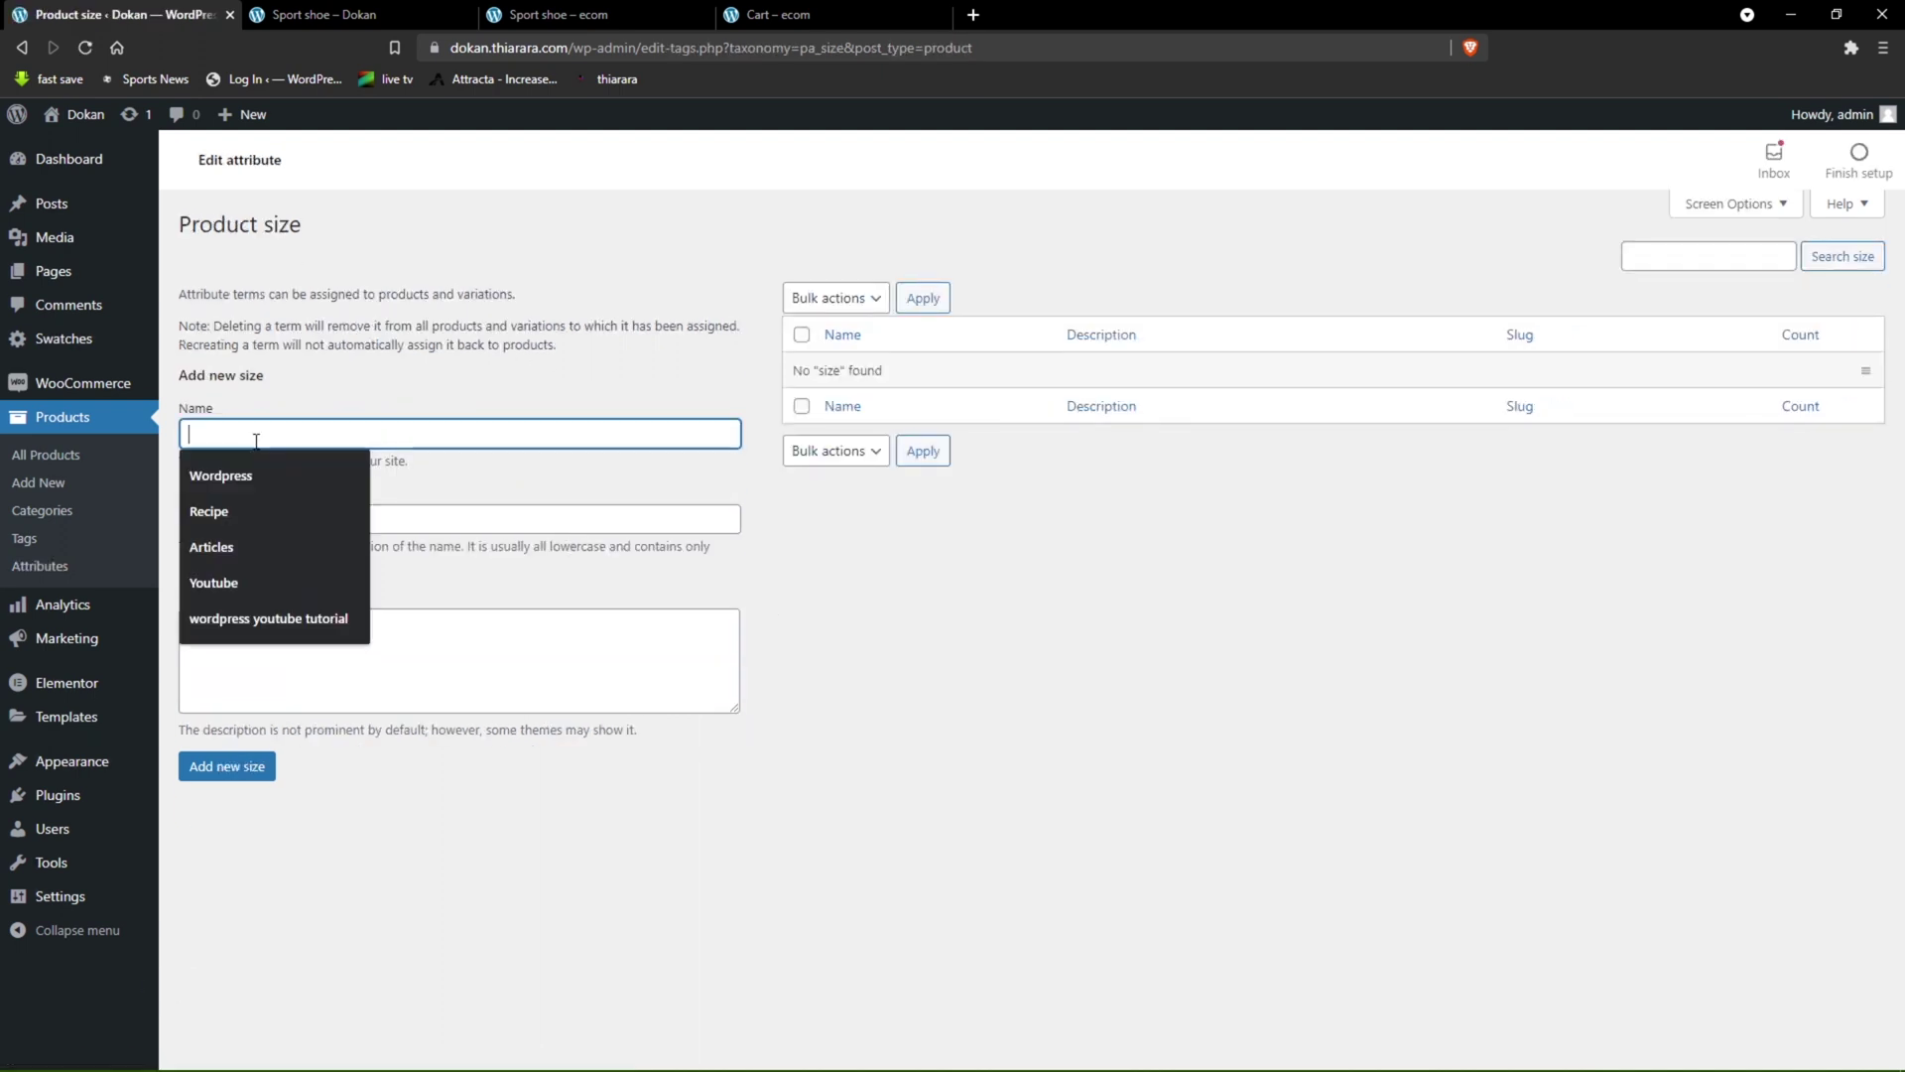
{"action": "type", "text": "30"}
{"action": "left_click", "coordinate": [196, 511]}
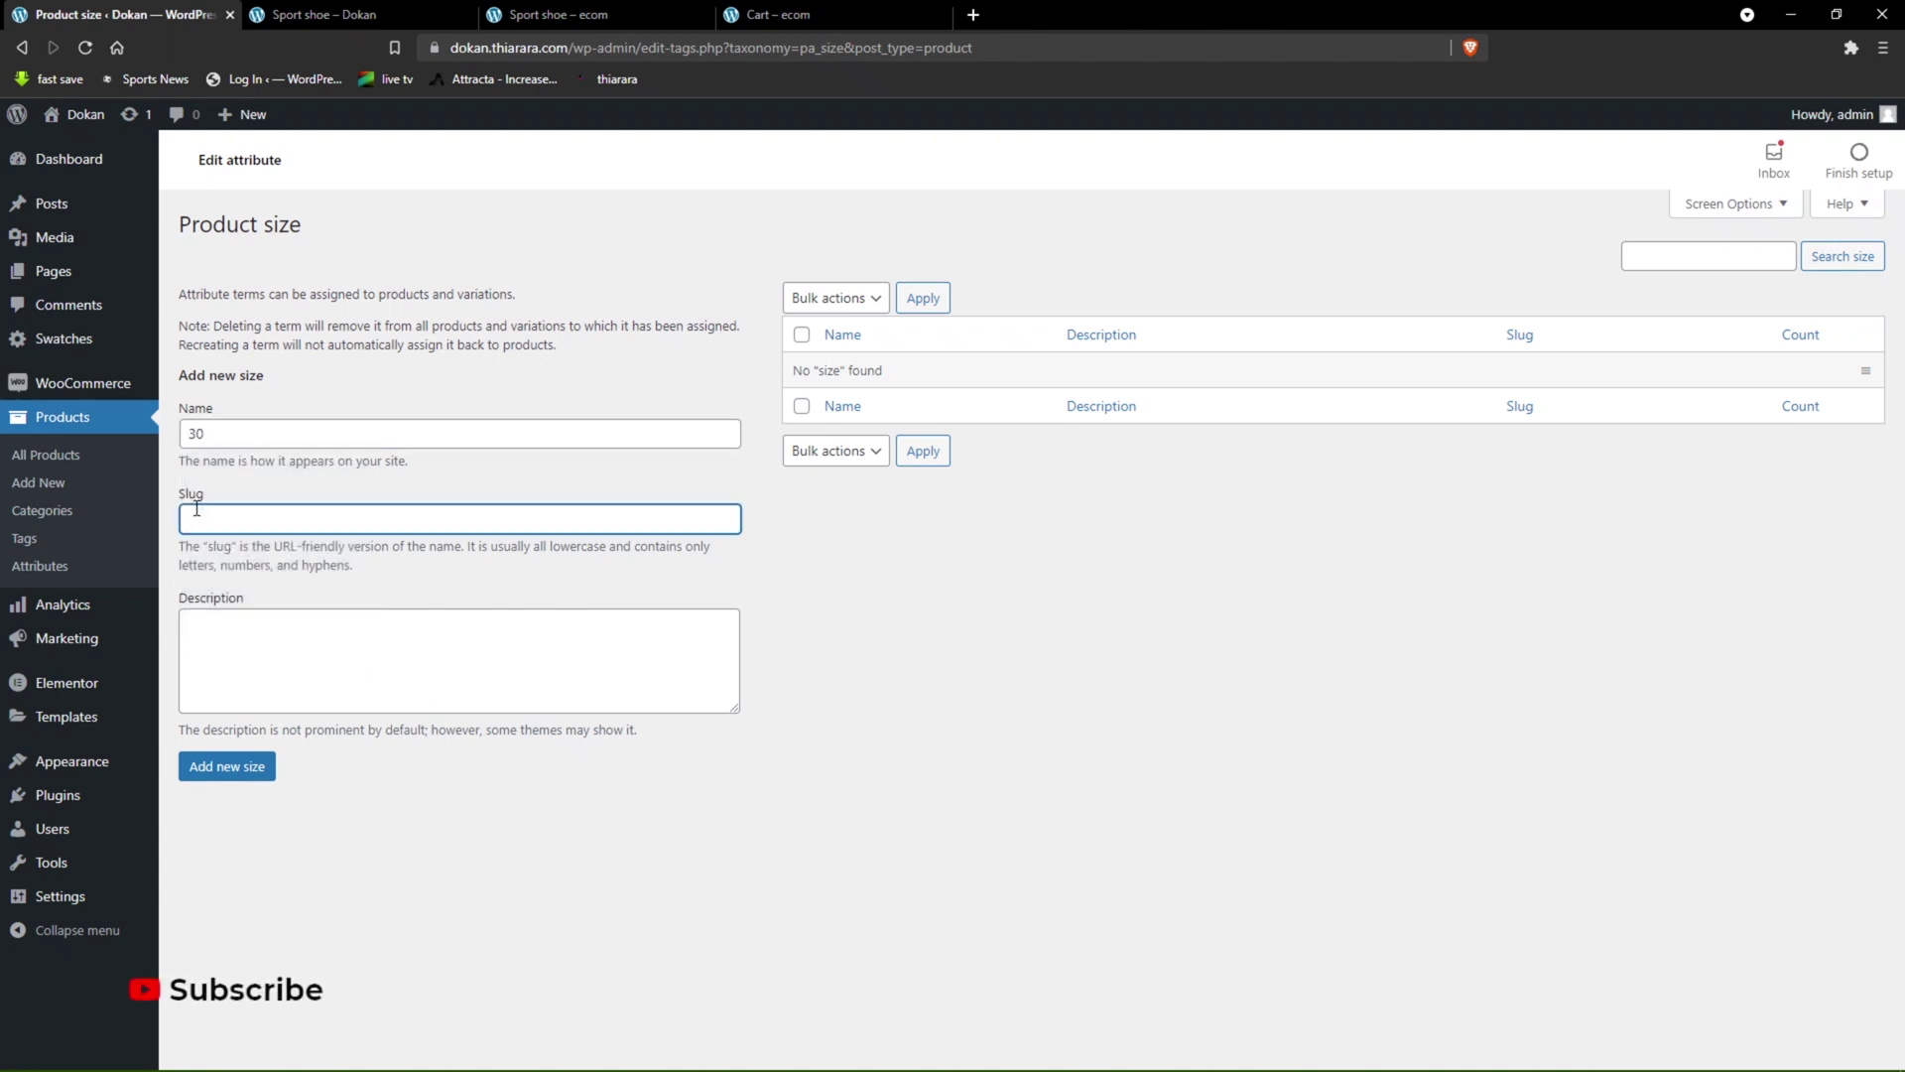
{"action": "left_click", "coordinate": [209, 617]}
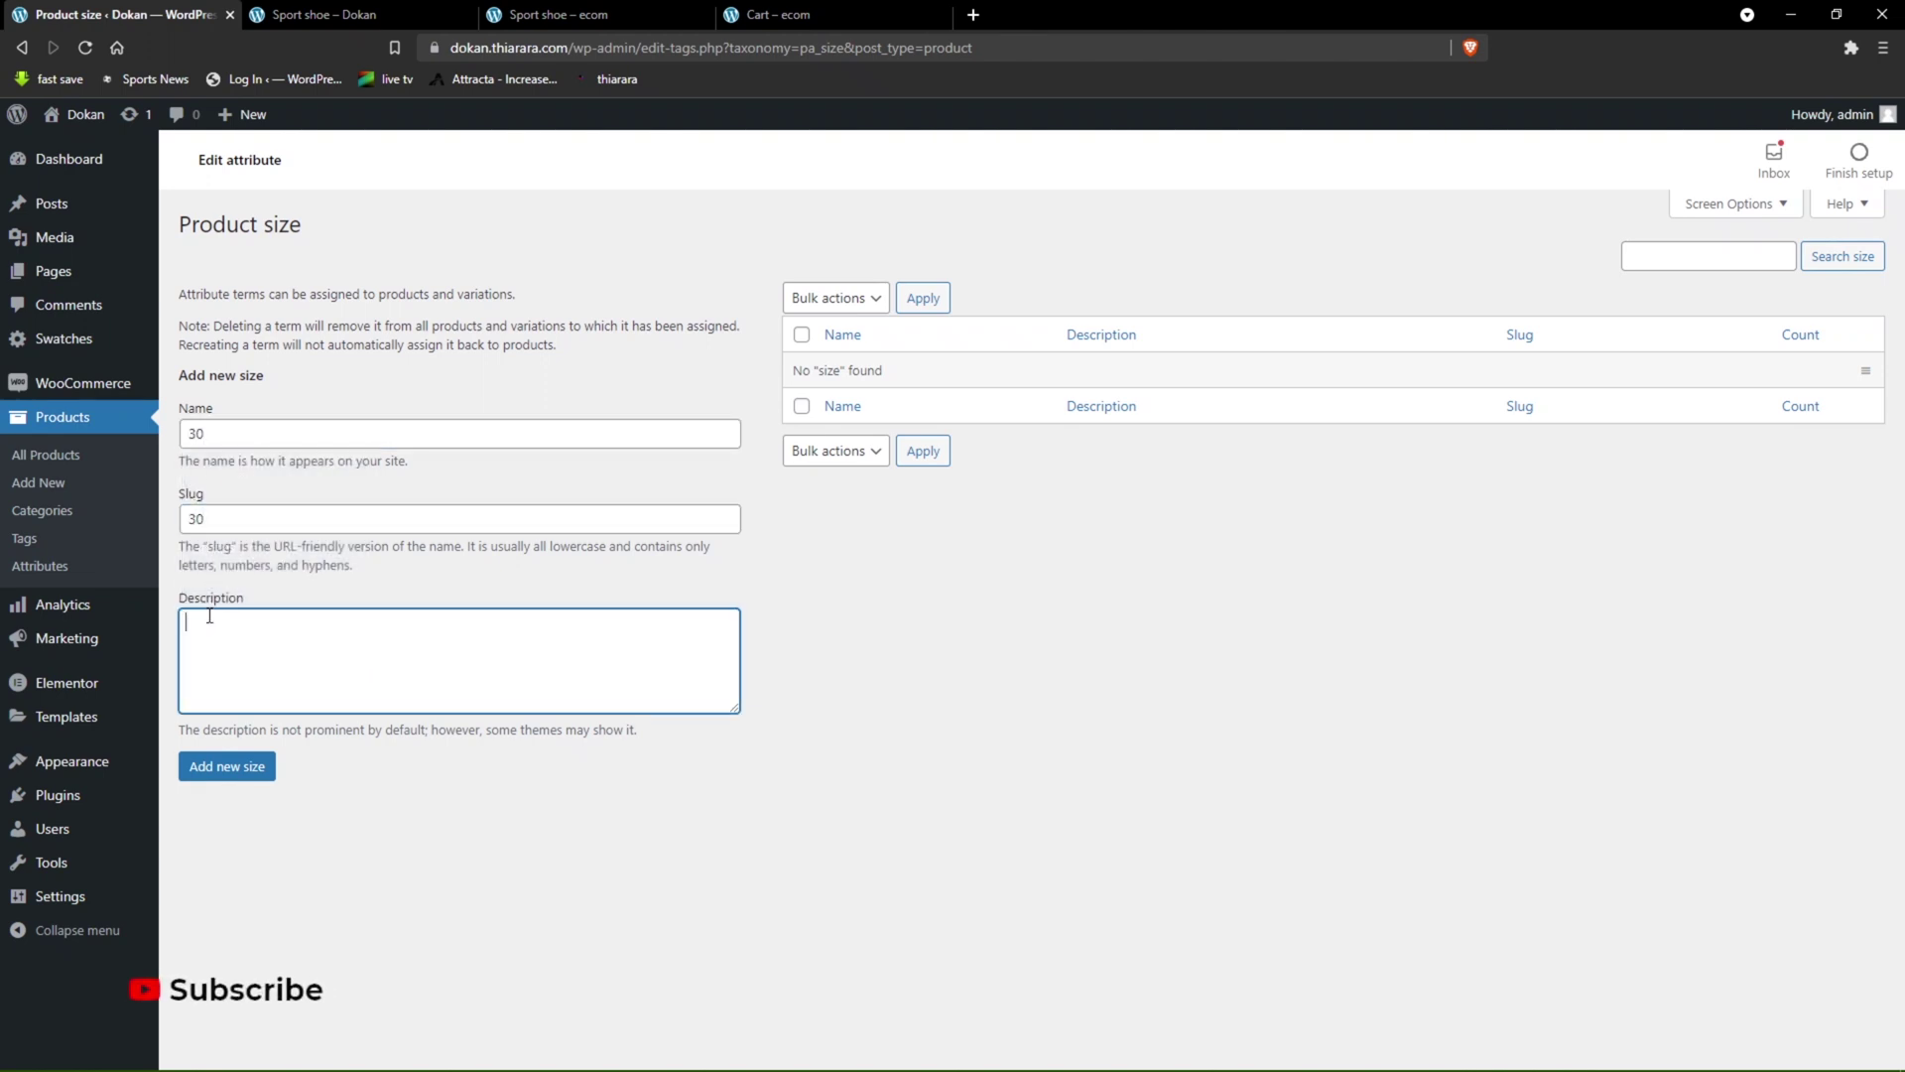
{"action": "left_click", "coordinate": [232, 437]}
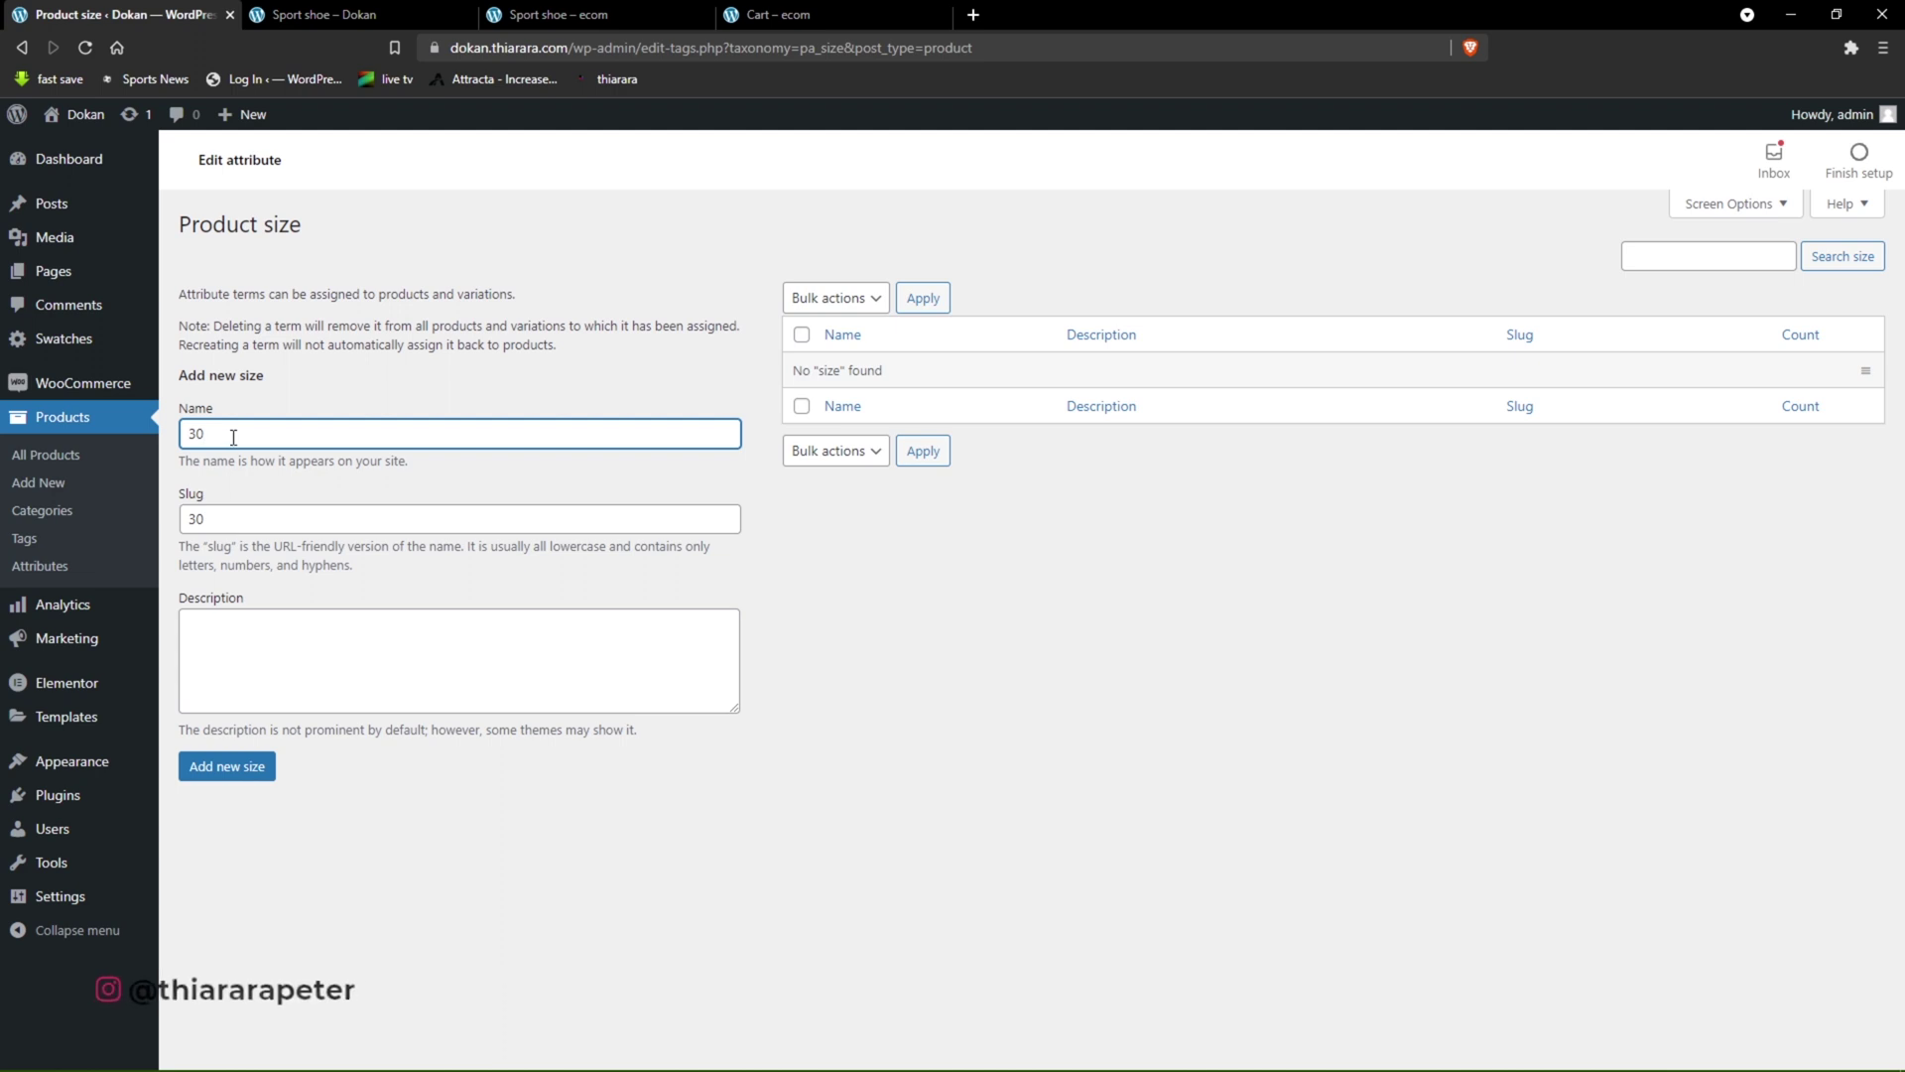
{"action": "type", "text": "'"}
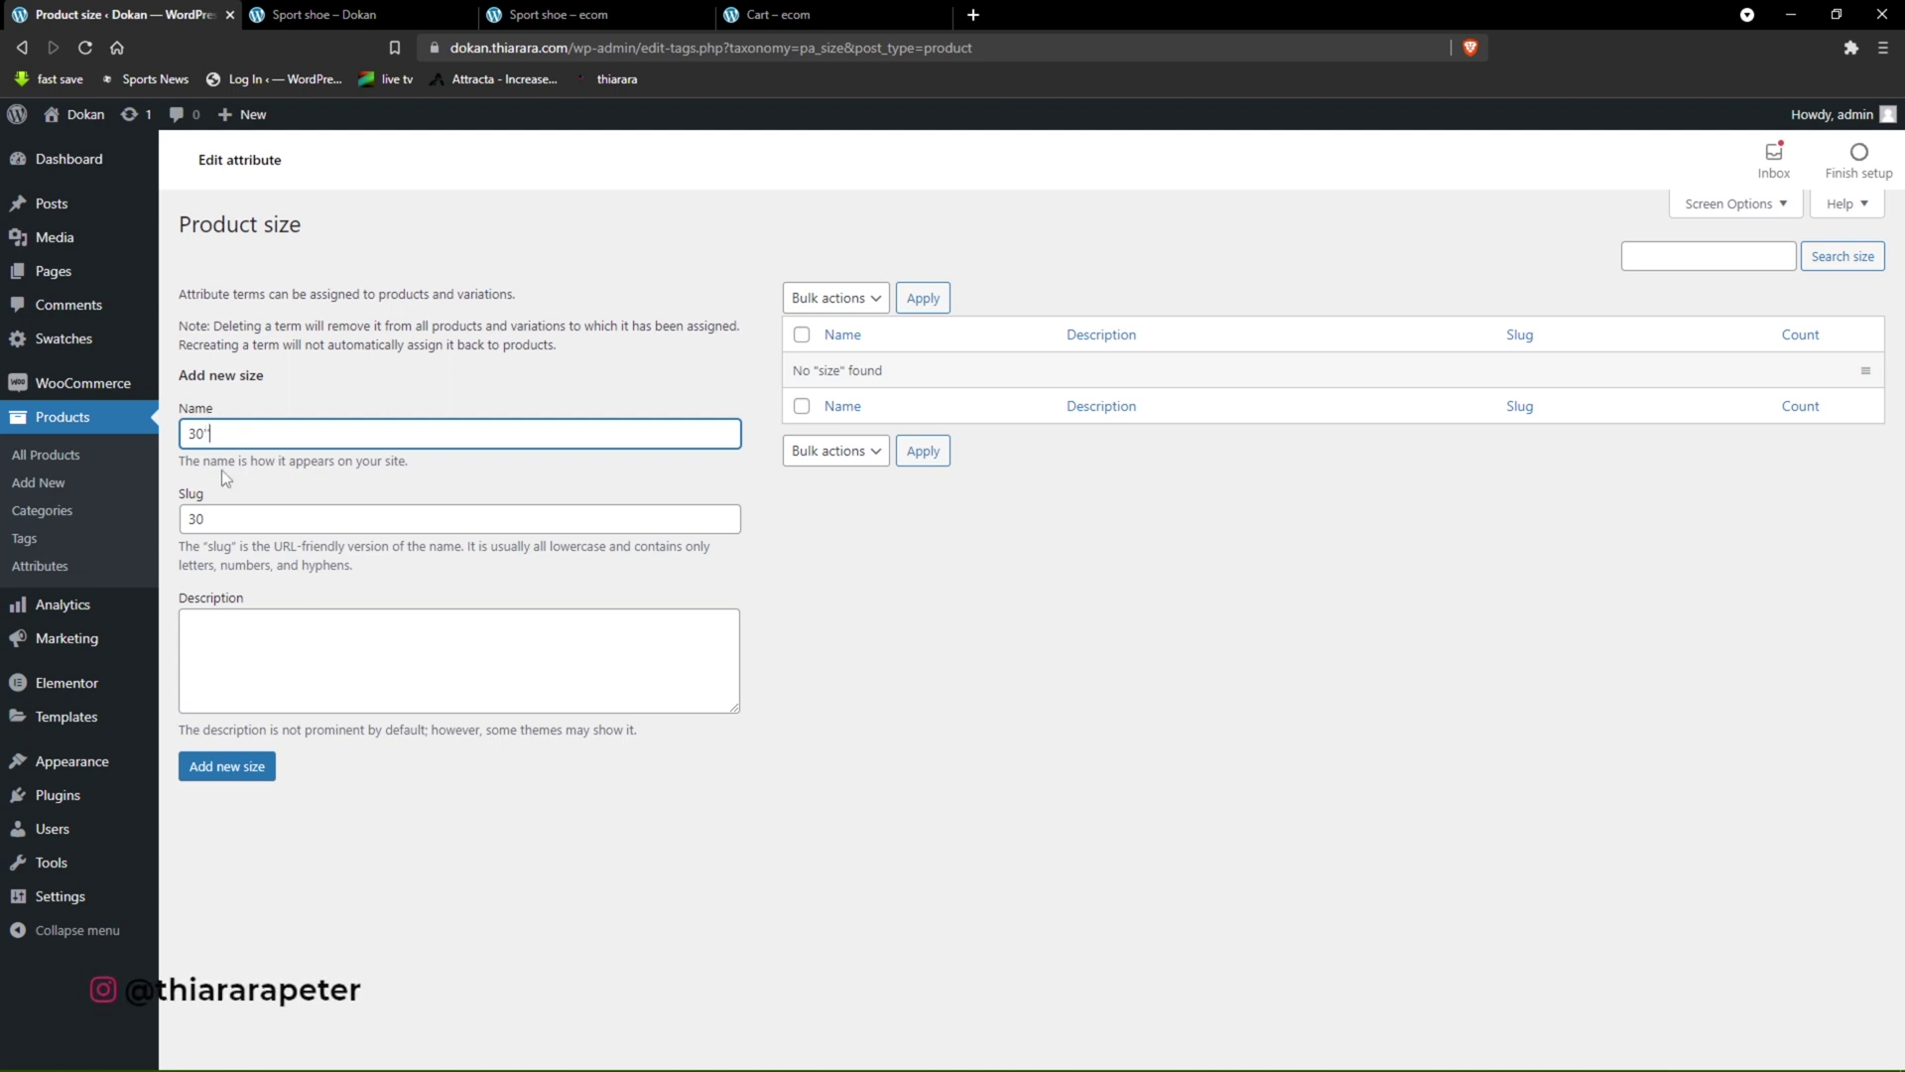
- Describe the new size as "size 30" and add it to the size attribute
{"action": "left_click", "coordinate": [241, 635]}
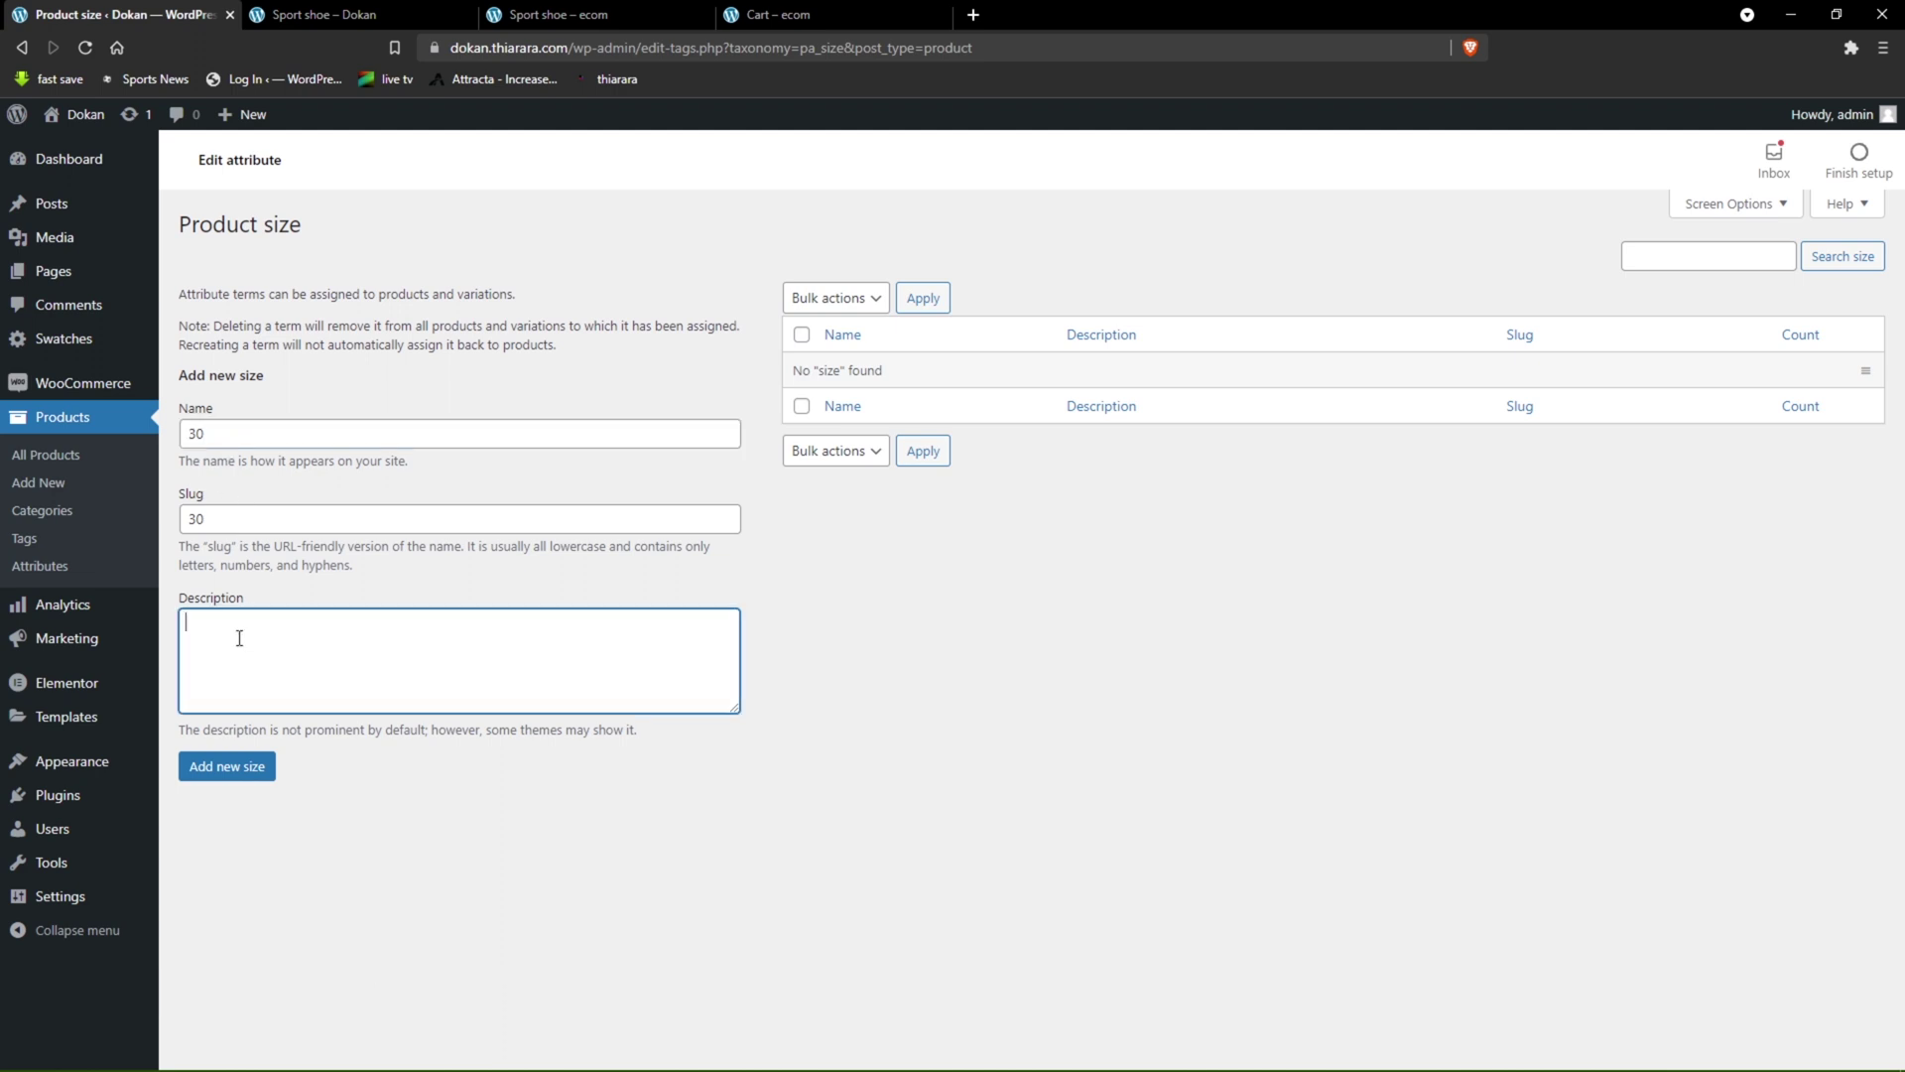
{"action": "type", "text": "3"}
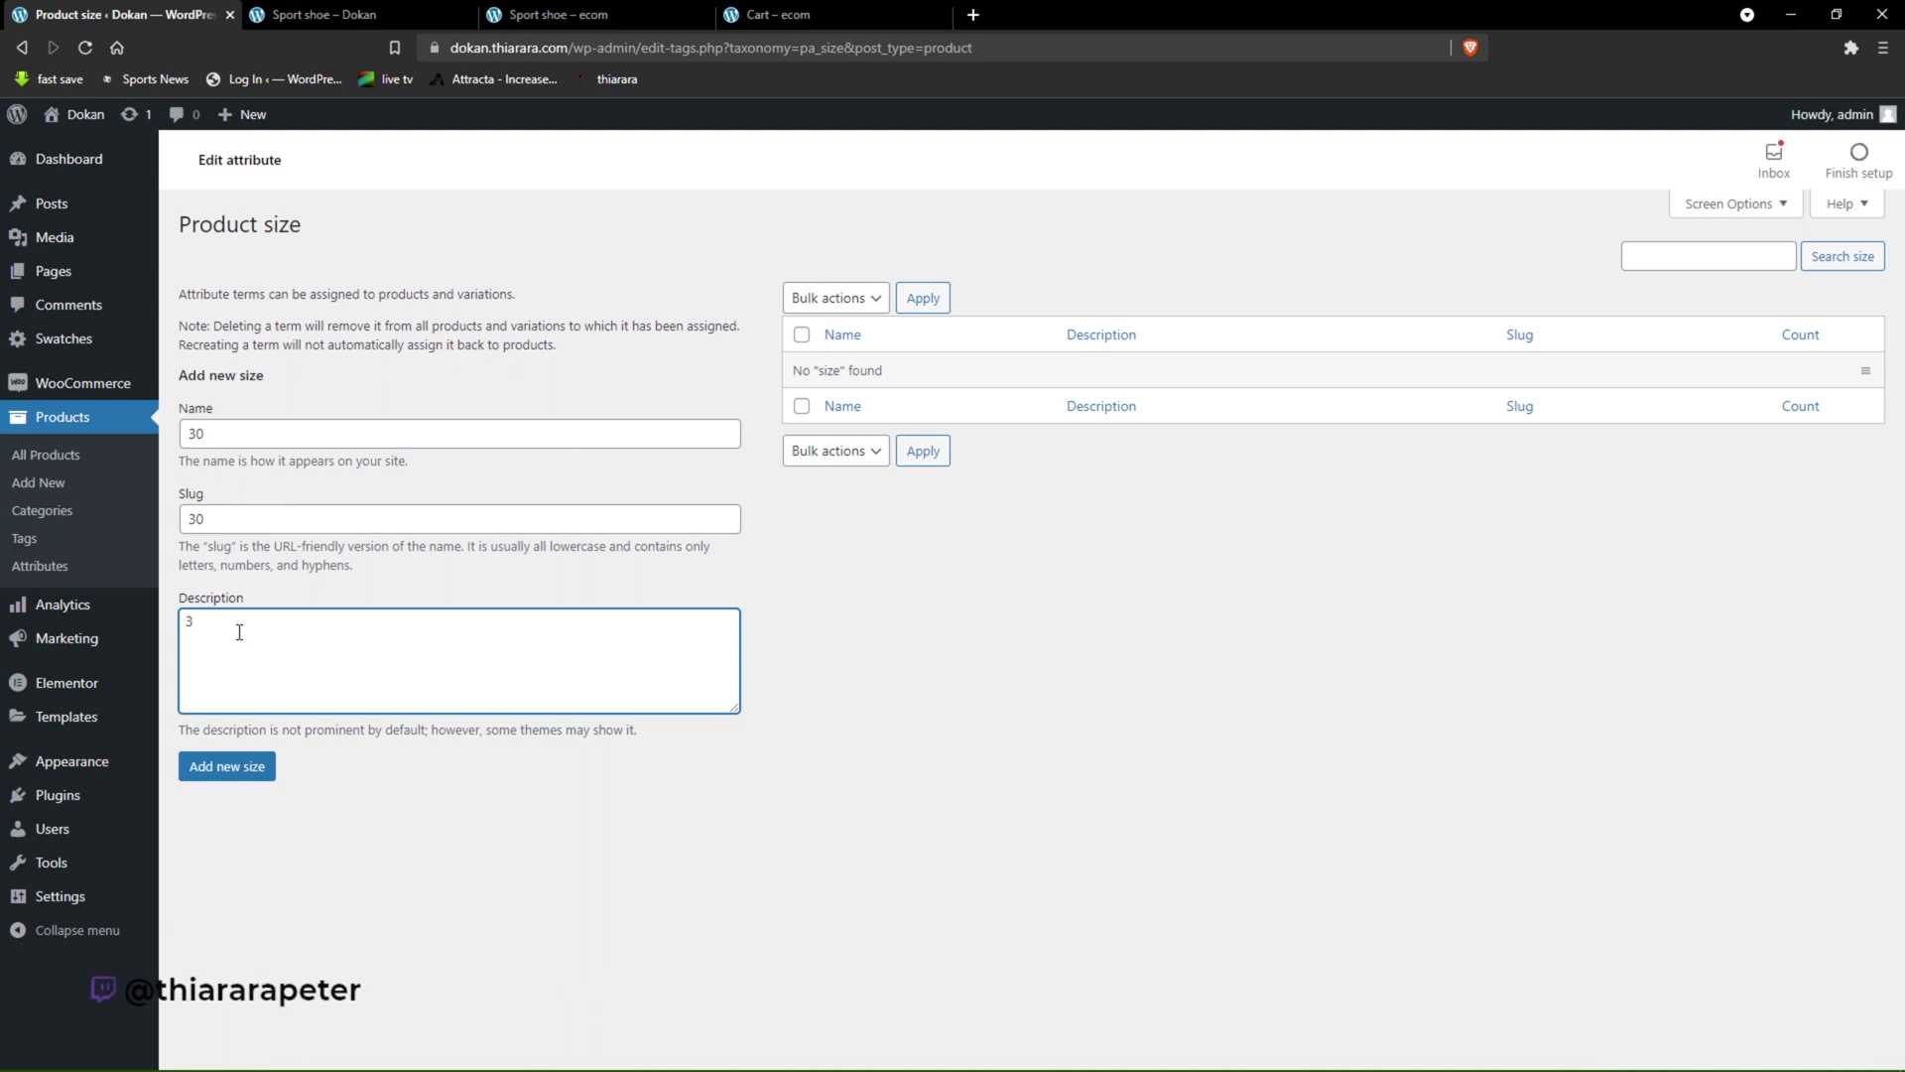
{"action": "type", "text": "0s"}
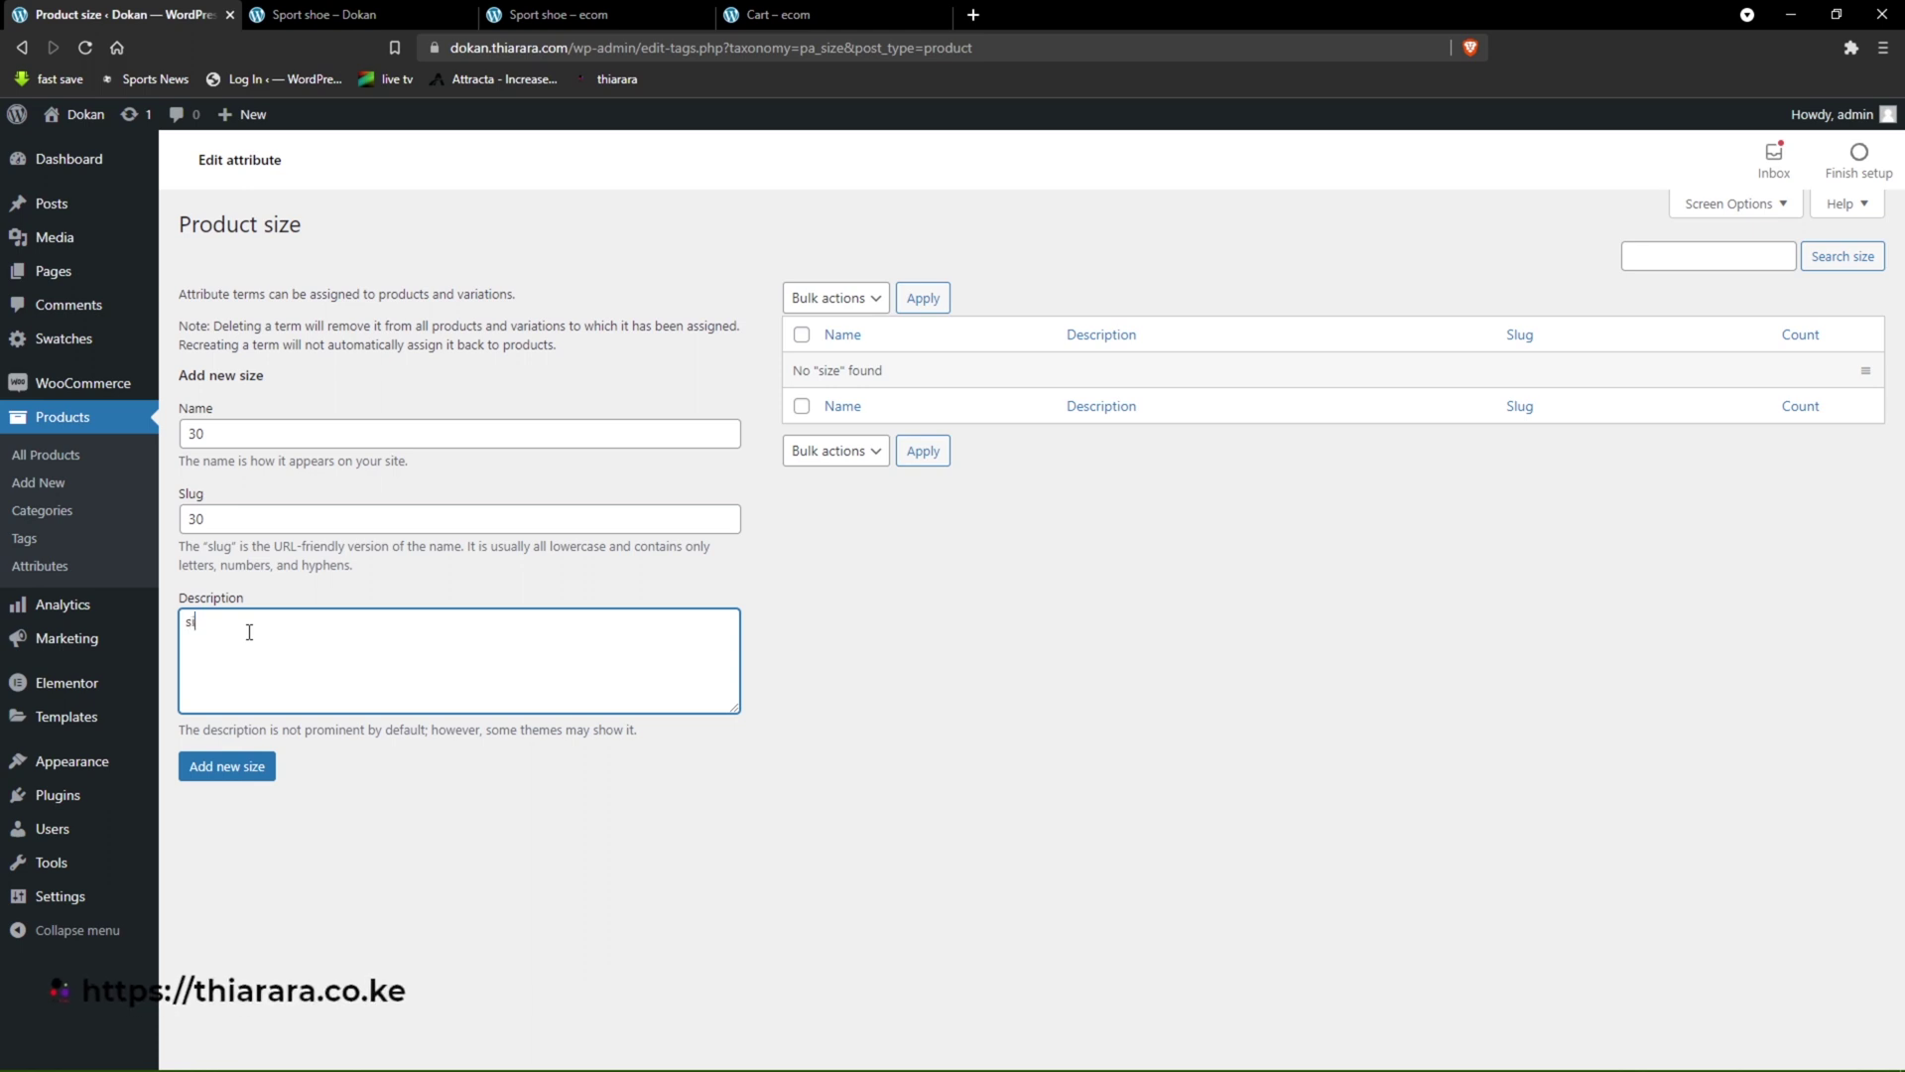
{"action": "type", "text": "ize 30"}
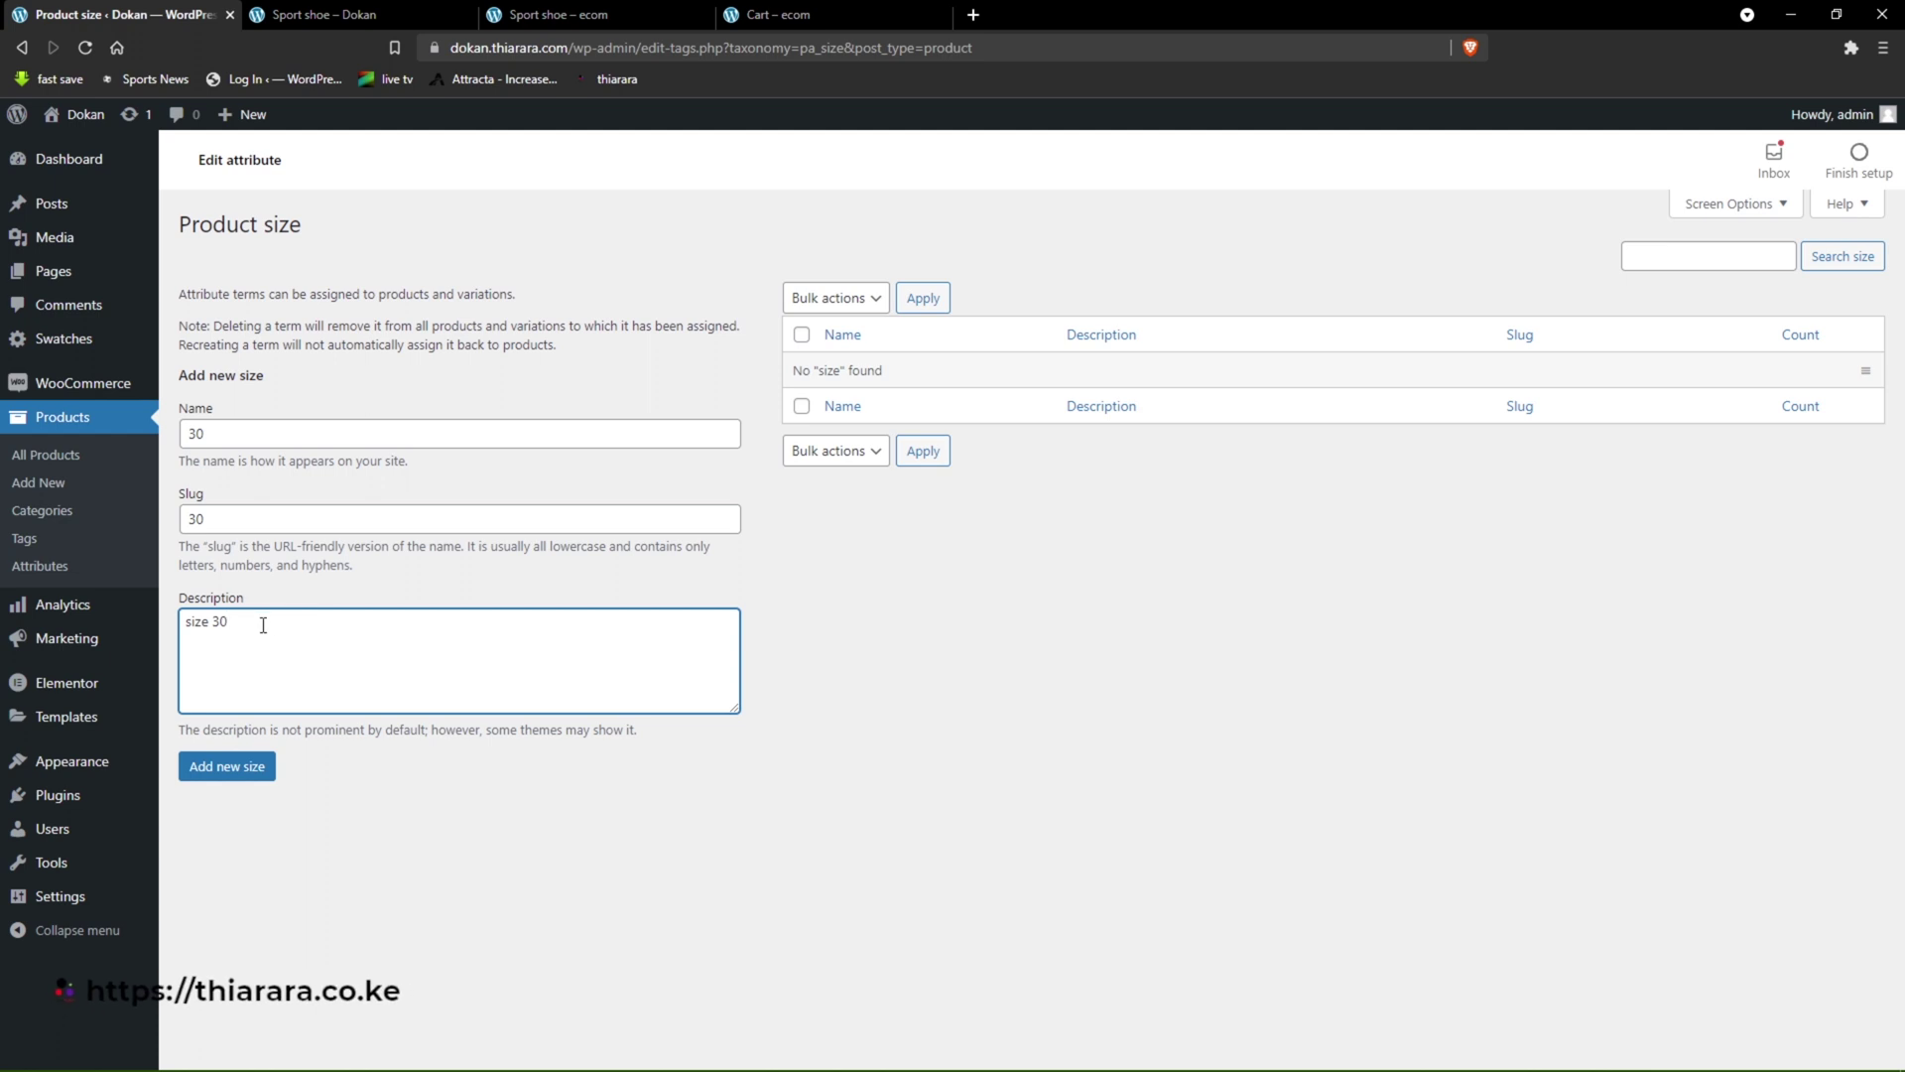
{"action": "key", "text": "ctrl+a"}
{"action": "mouse_move", "coordinate": [158, 640]}
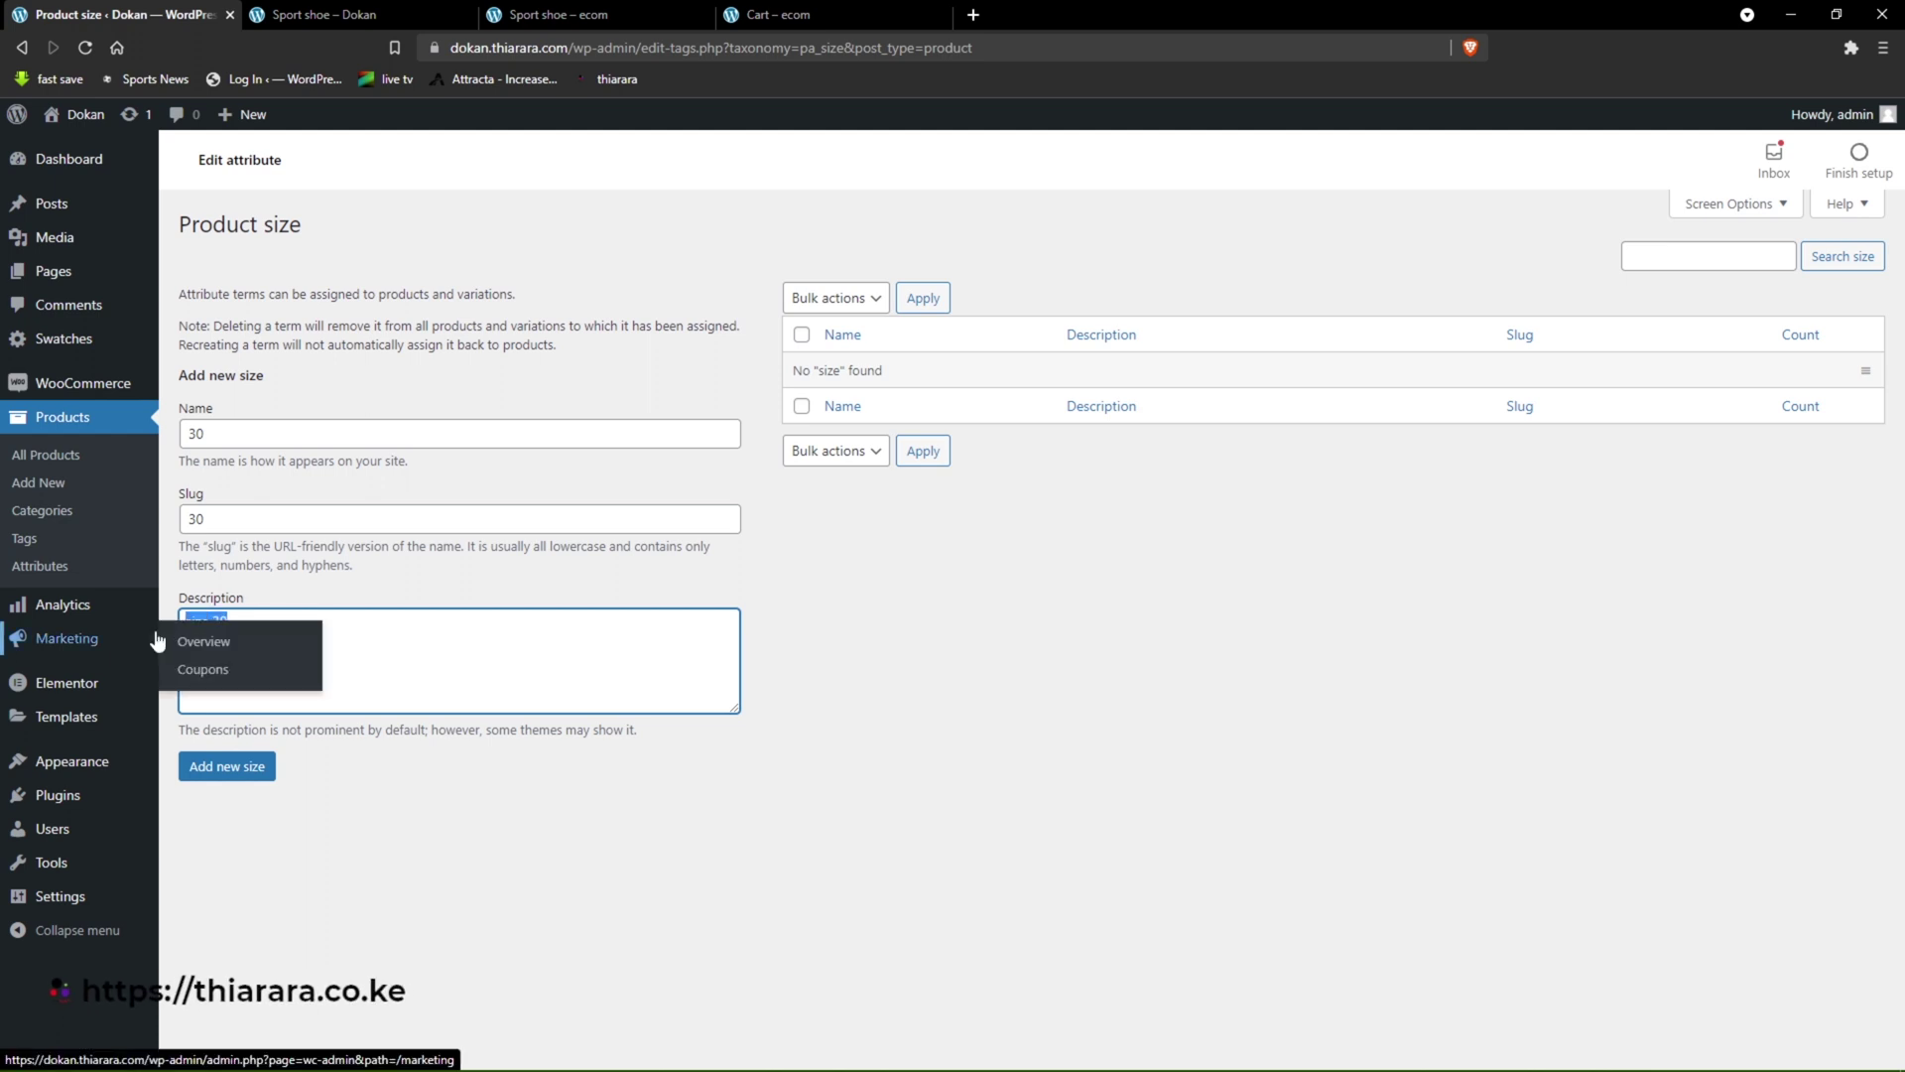
{"action": "left_click", "coordinate": [227, 766]}
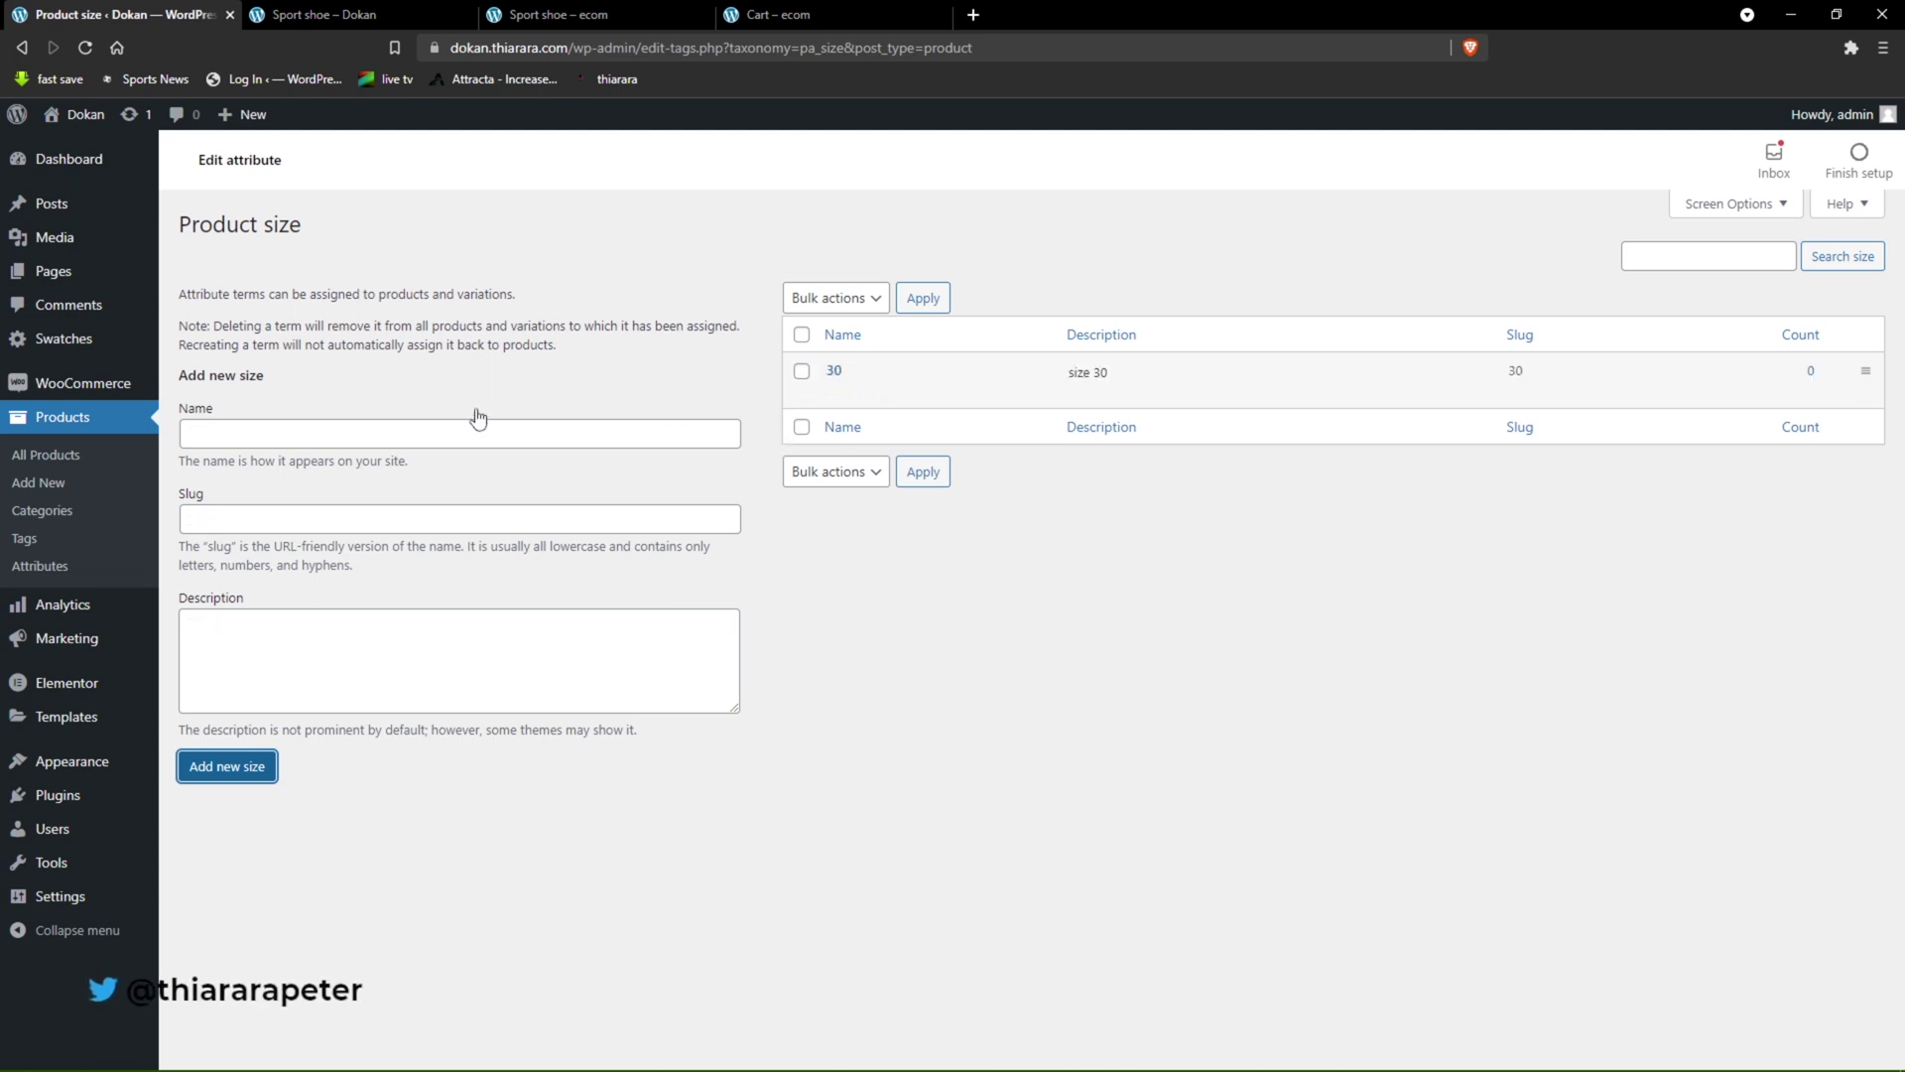
- Add a size term named 41 with slug 41 and description "size 41" to the size attribute
{"action": "left_click", "coordinate": [271, 436]}
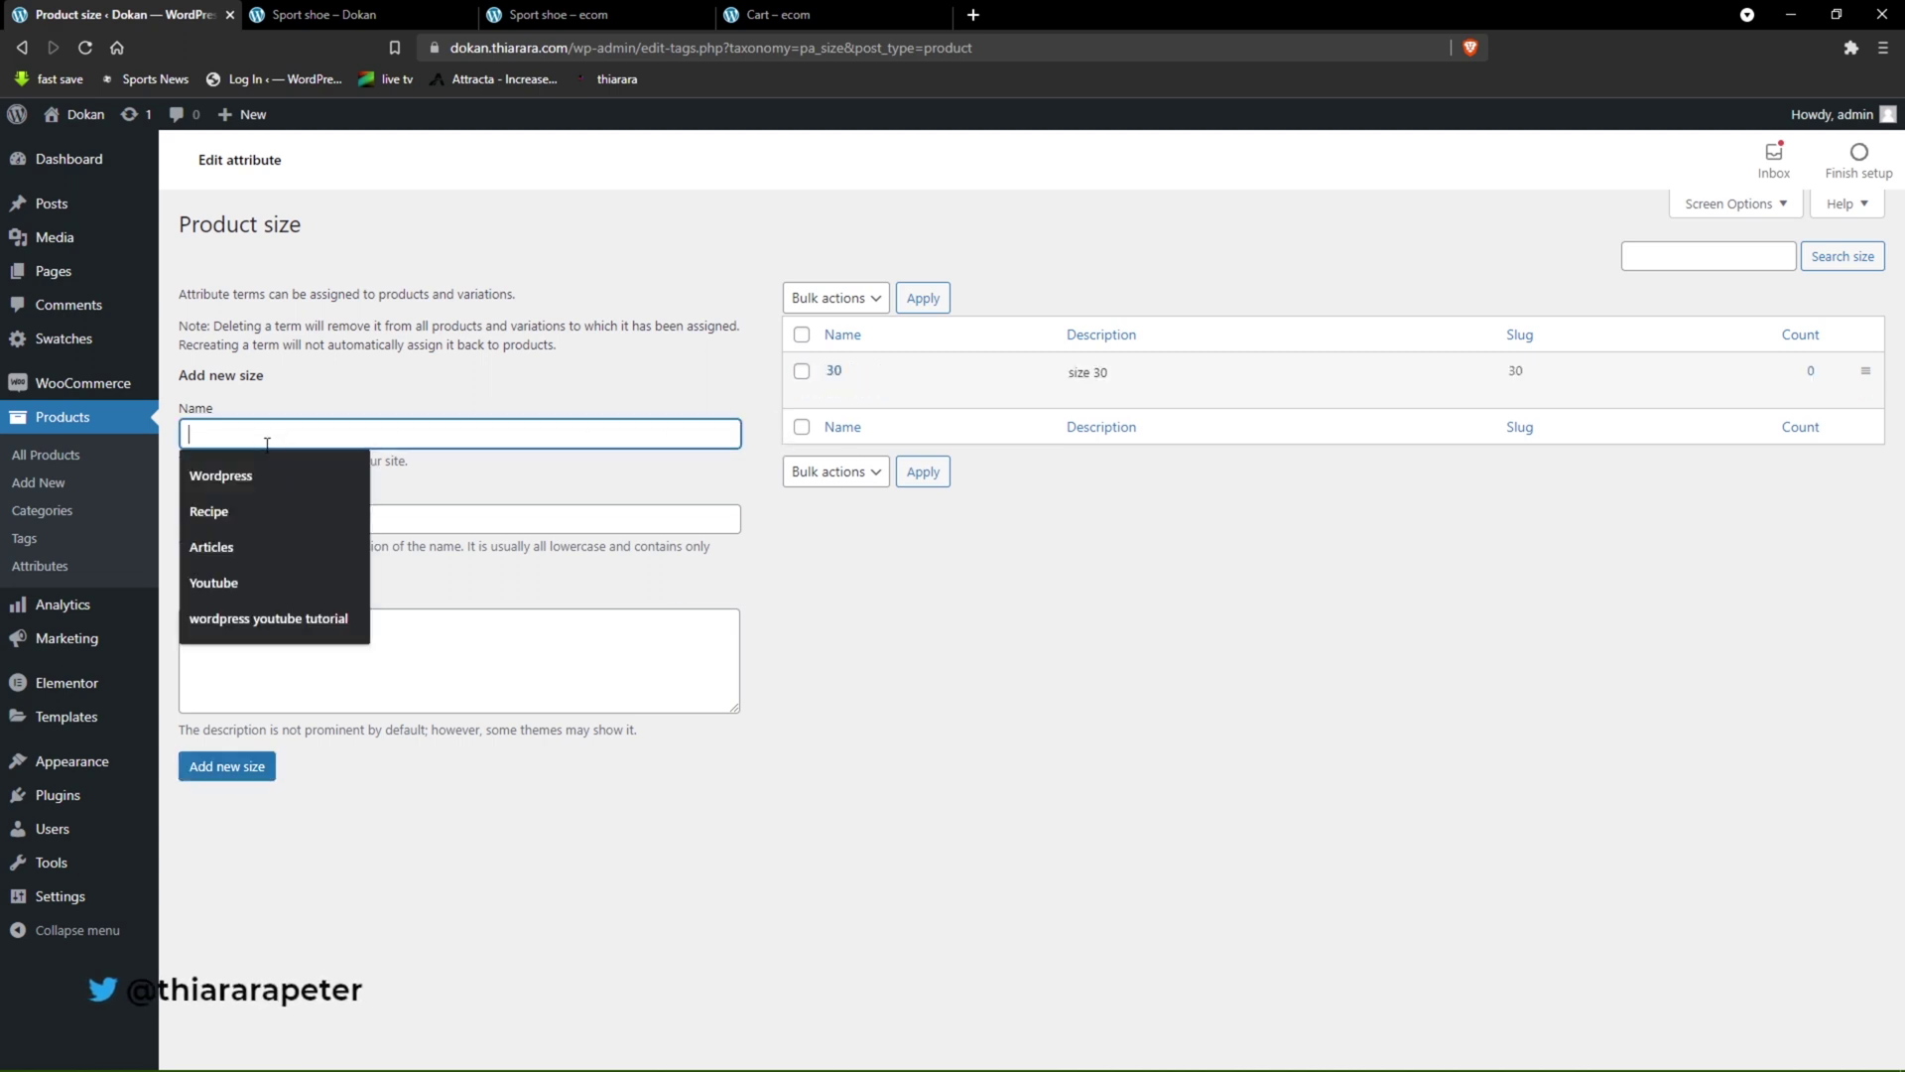
{"action": "type", "text": "41"}
{"action": "left_click", "coordinate": [241, 516]}
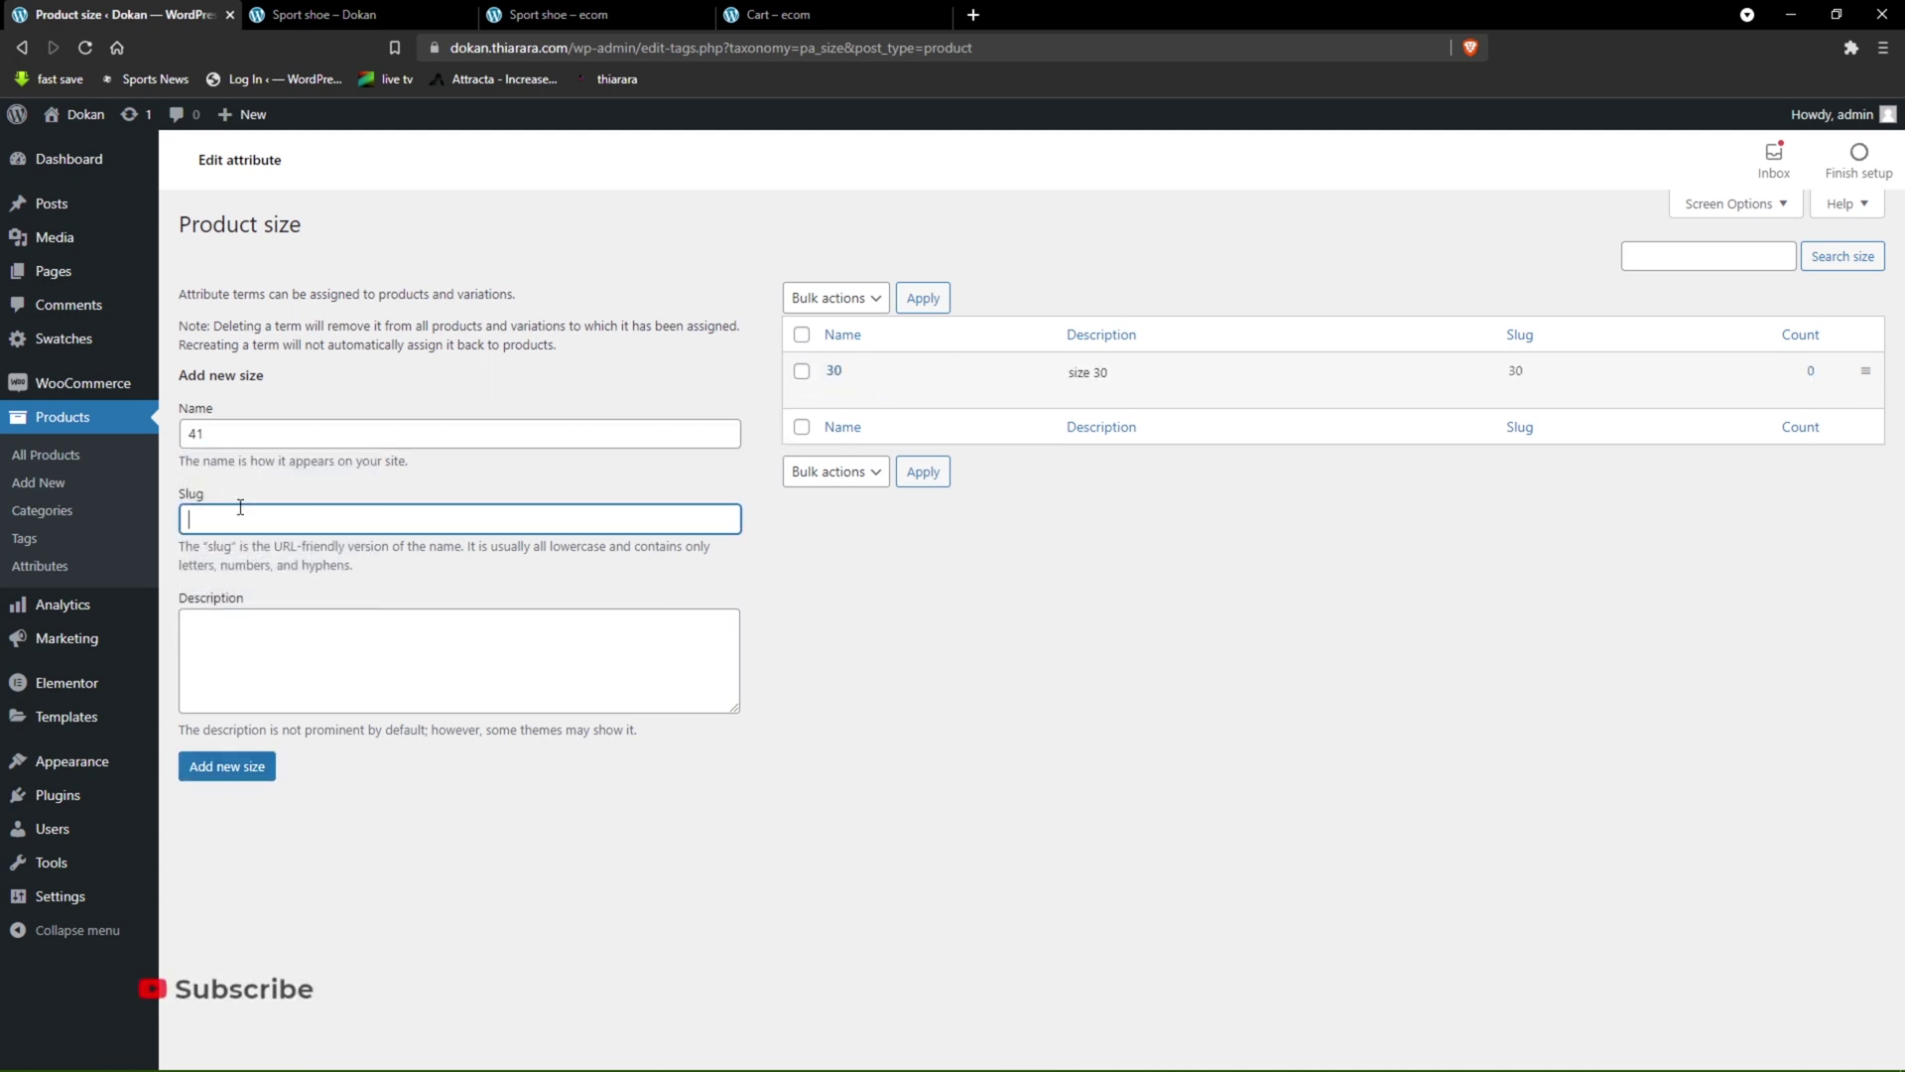
{"action": "type", "text": "41"}
{"action": "left_click", "coordinate": [207, 622]}
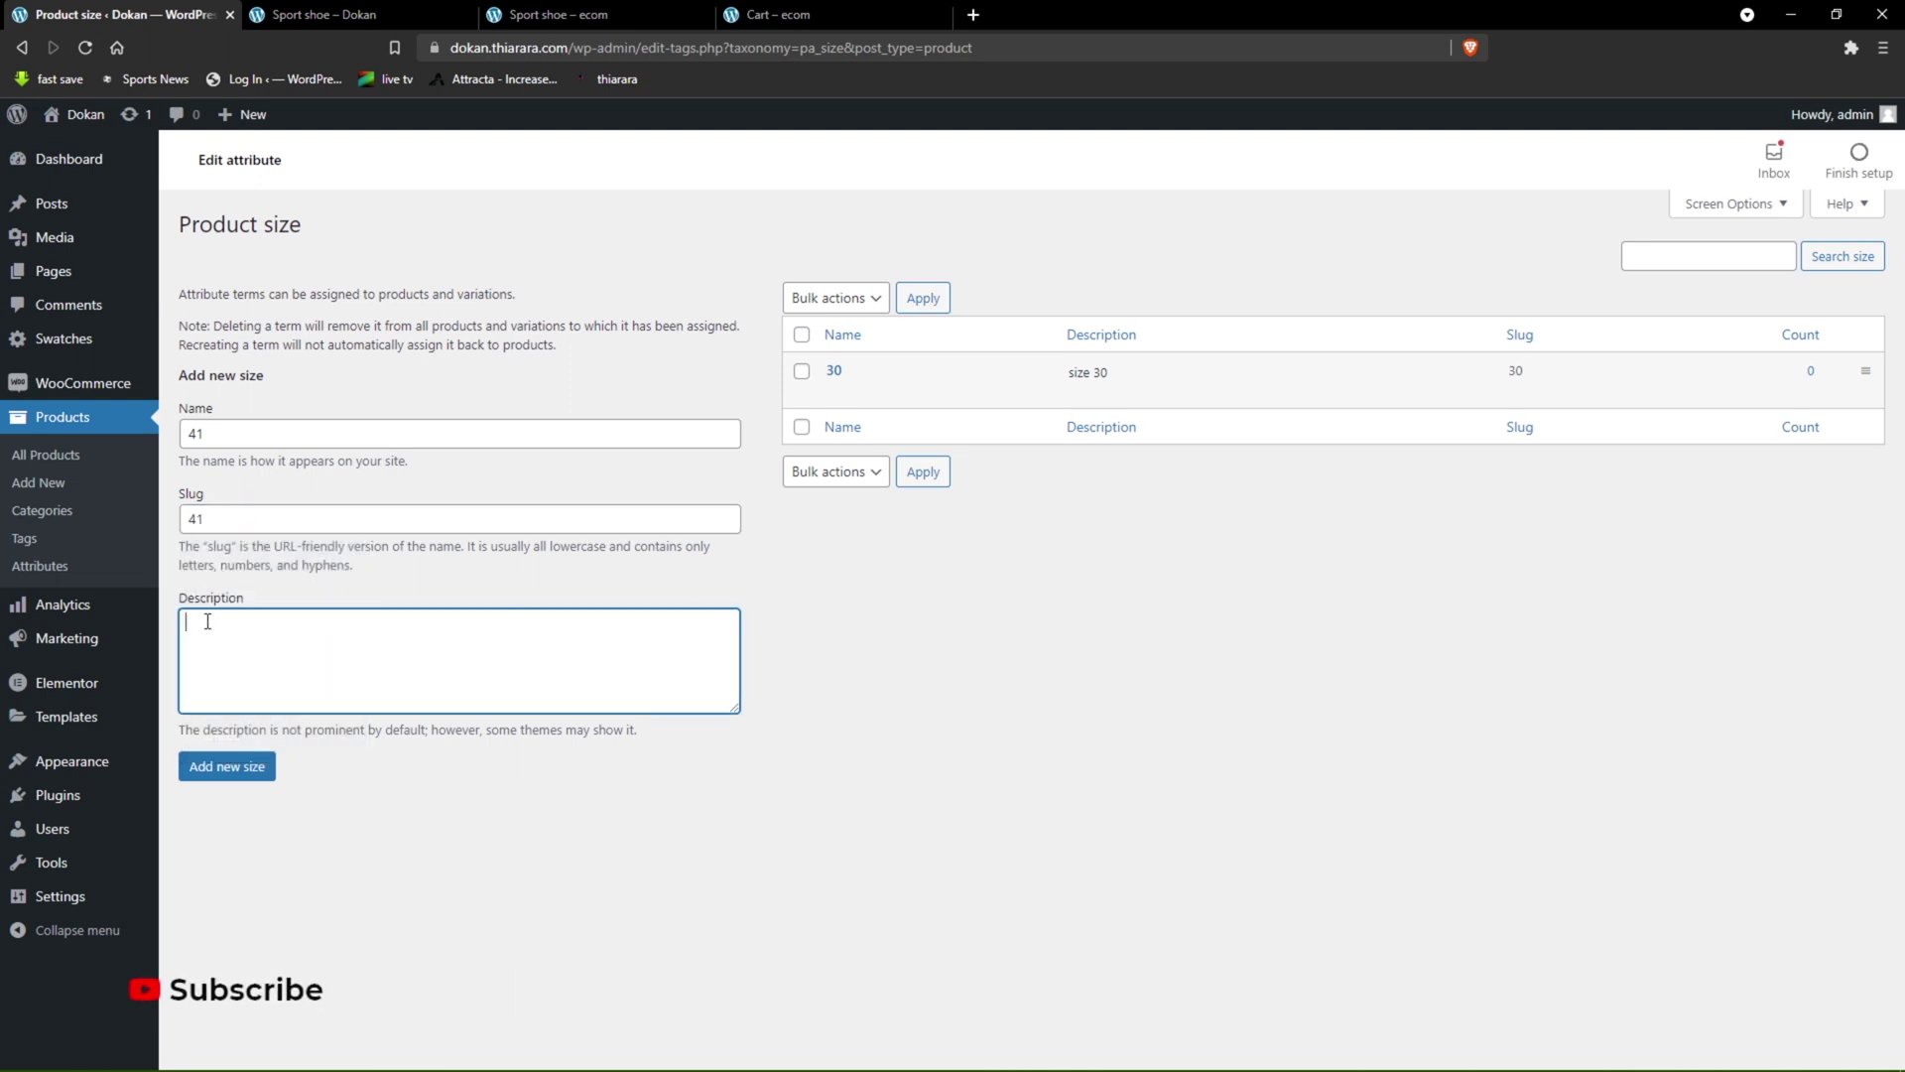
{"action": "type", "text": "size 30"}
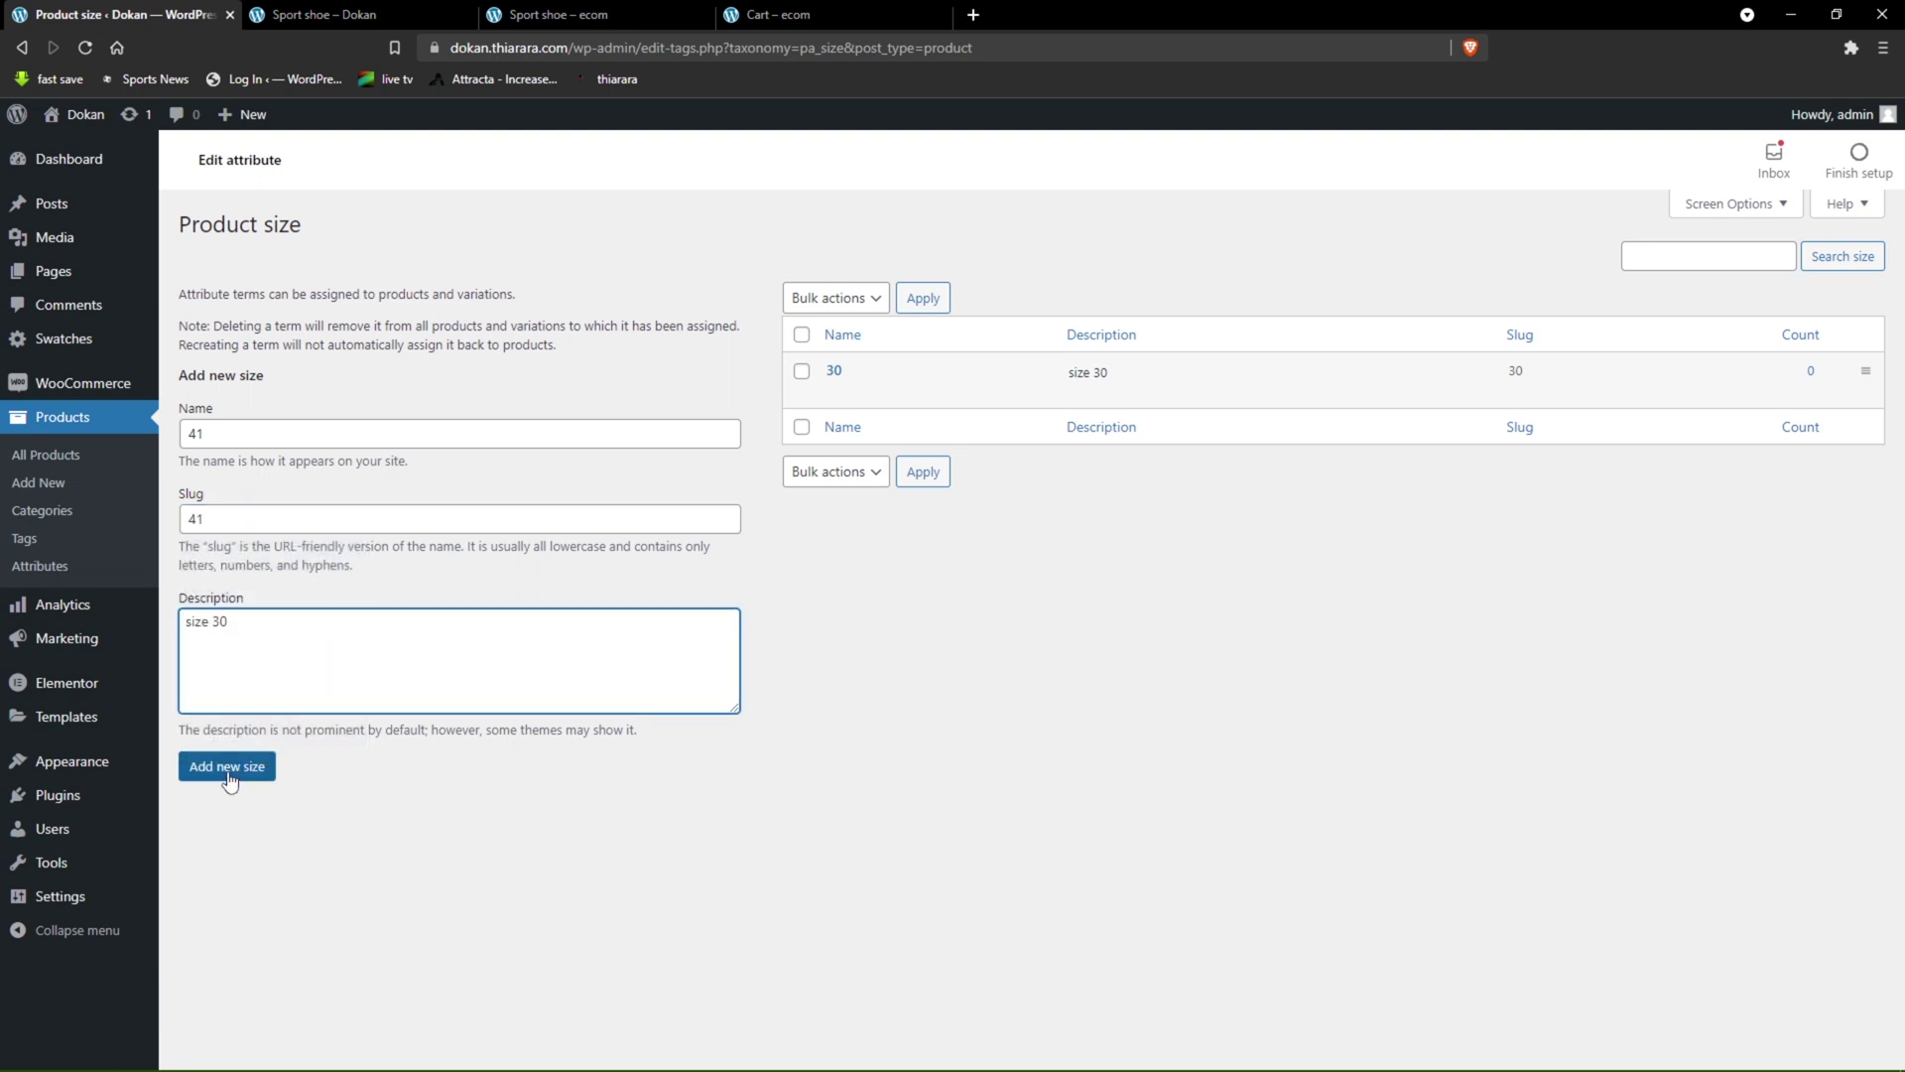
{"action": "key", "text": "BackSpace"}
{"action": "key", "text": "BackSpace"}
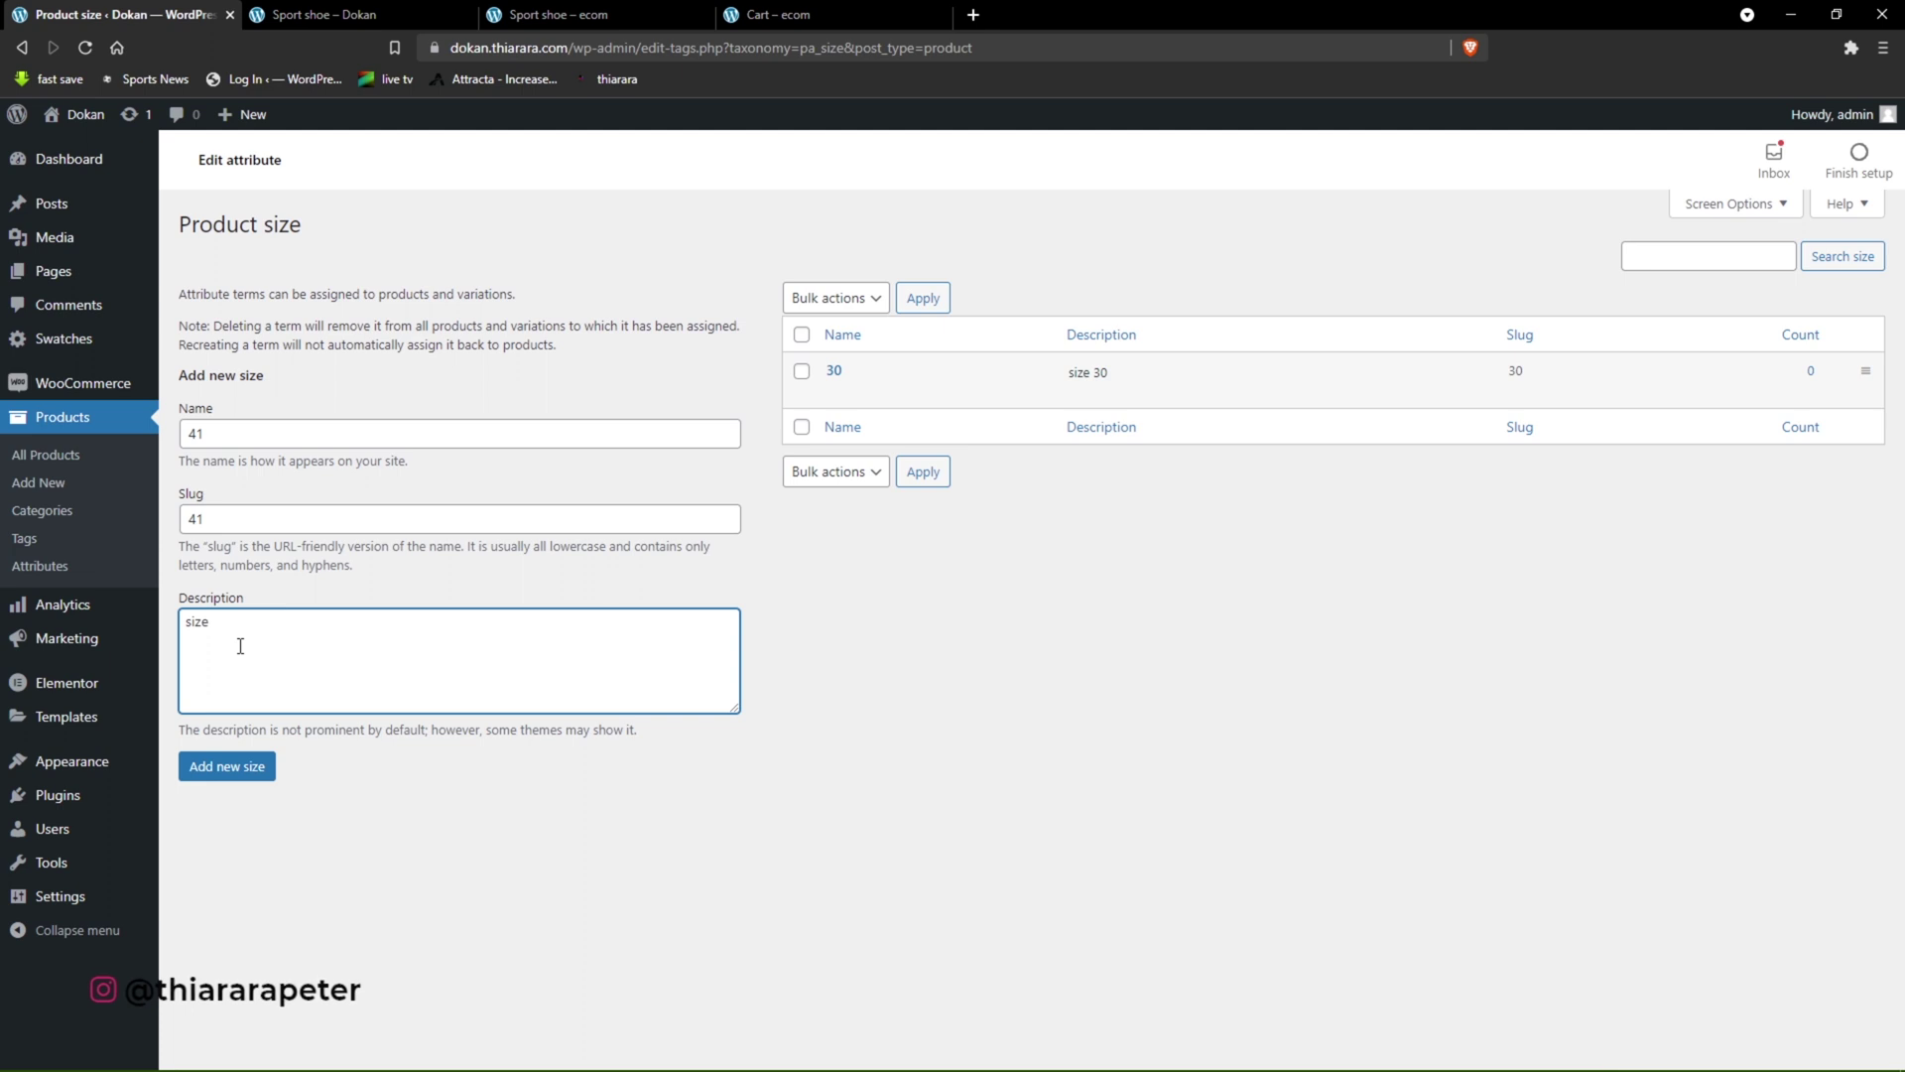
{"action": "type", "text": "41"}
{"action": "left_click", "coordinate": [242, 776]}
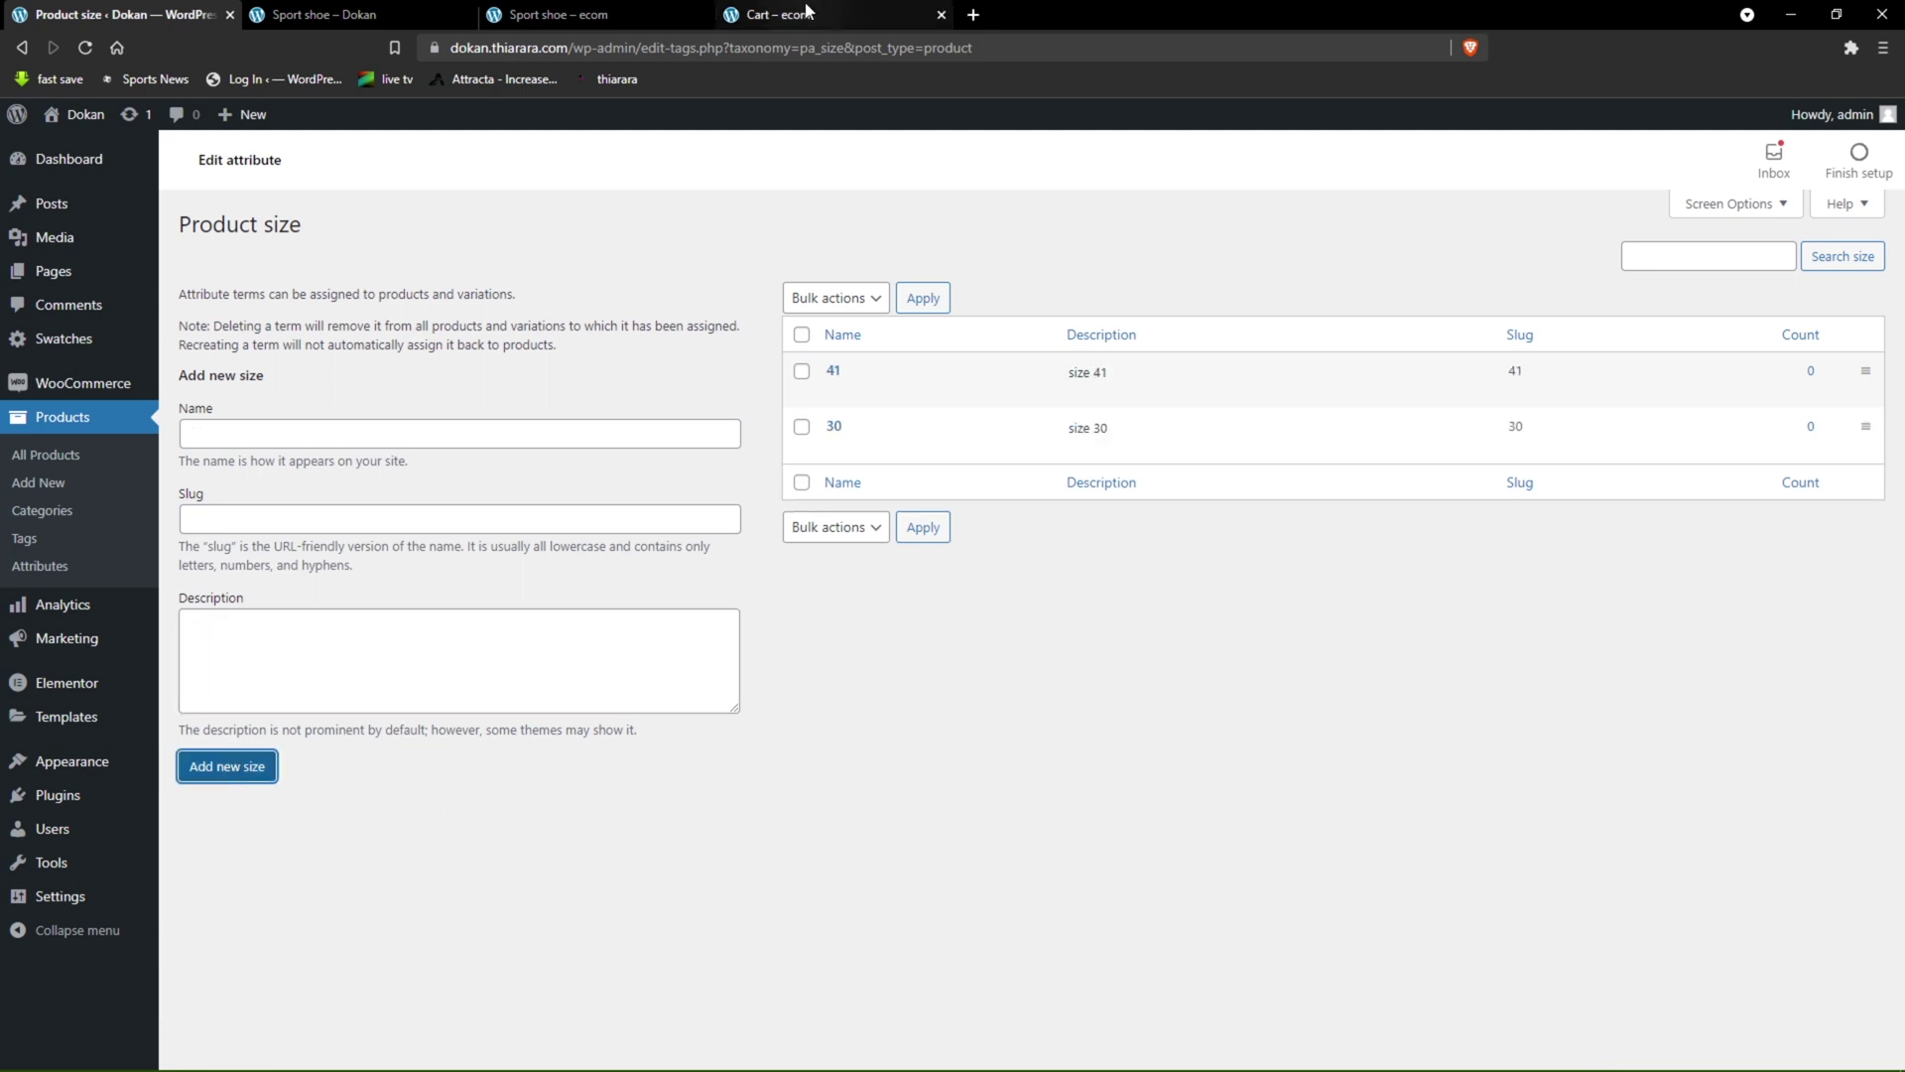
- Check the reference Sport Shoe page's sizes, and add size term 37 with slug 37 and description "size 37"
{"action": "left_click", "coordinate": [638, 9]}
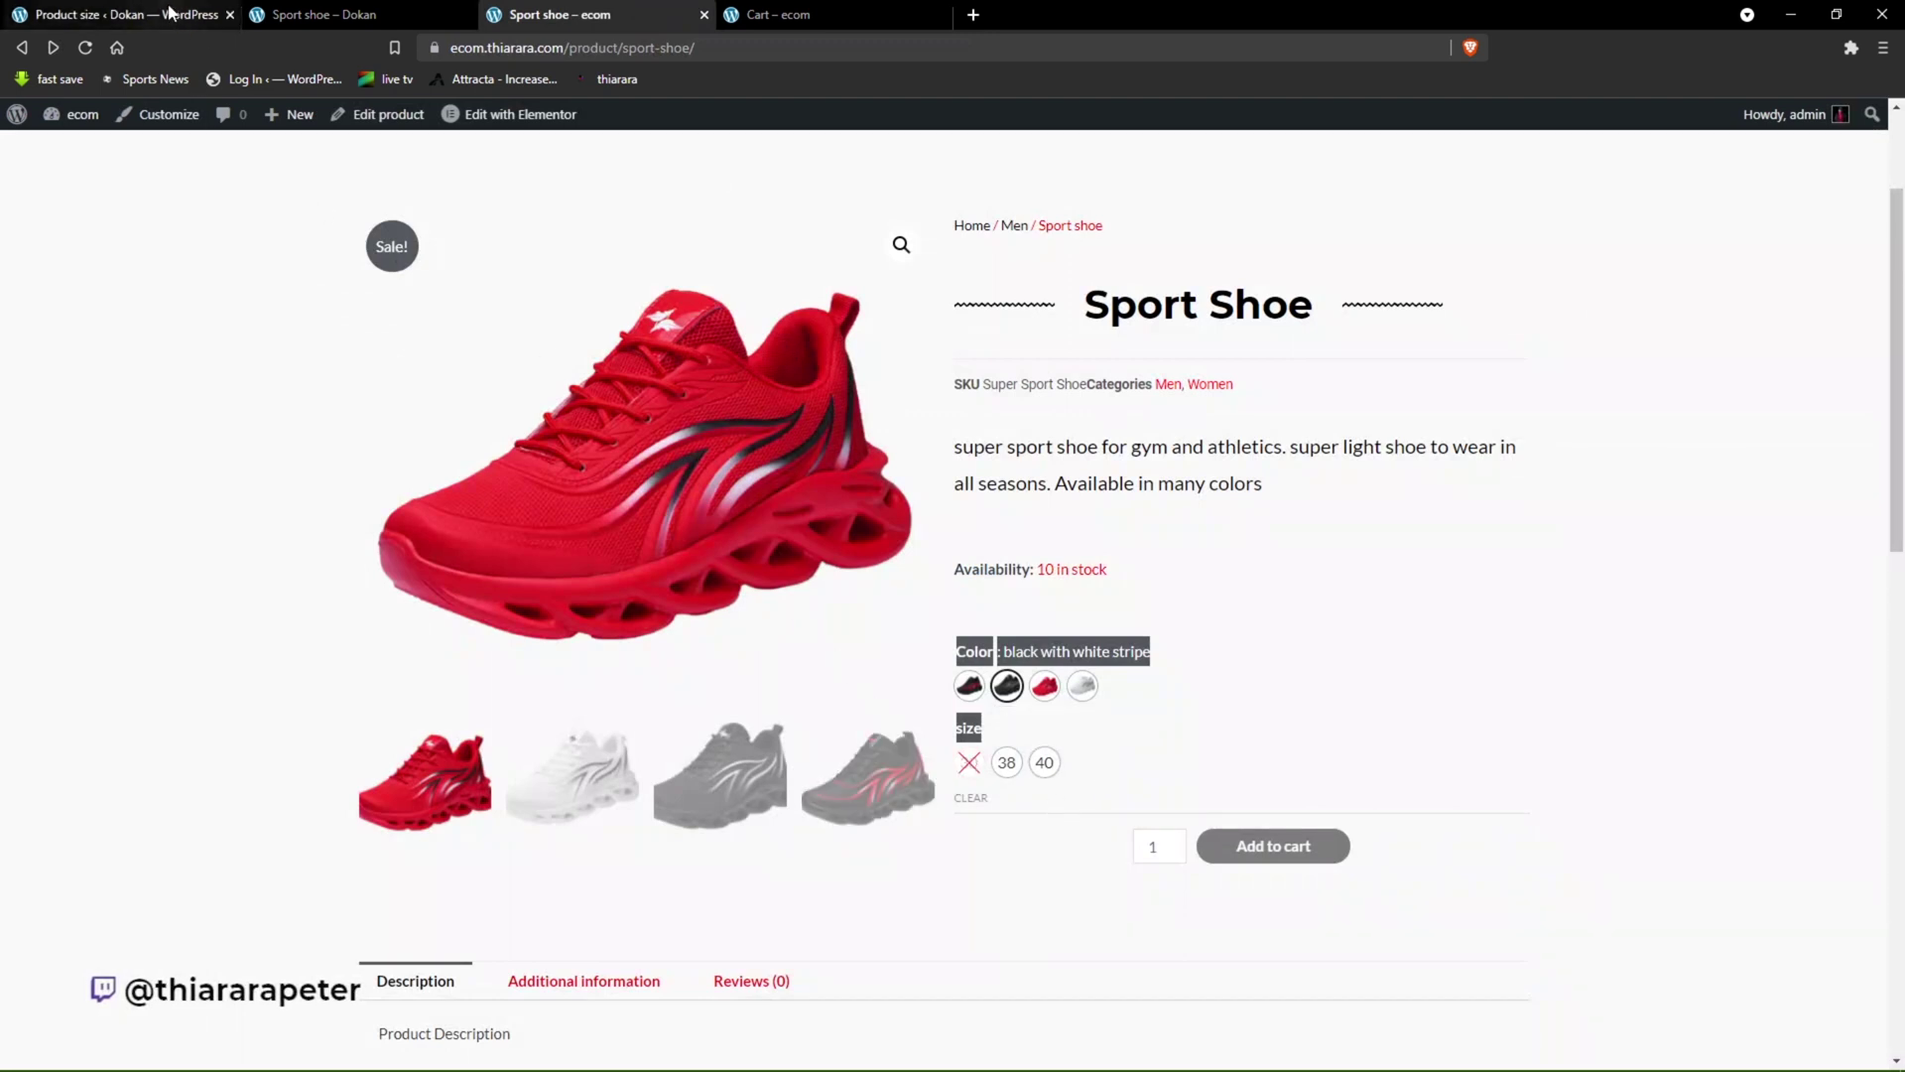
{"action": "left_click", "coordinate": [124, 14]}
{"action": "left_click", "coordinate": [410, 437]}
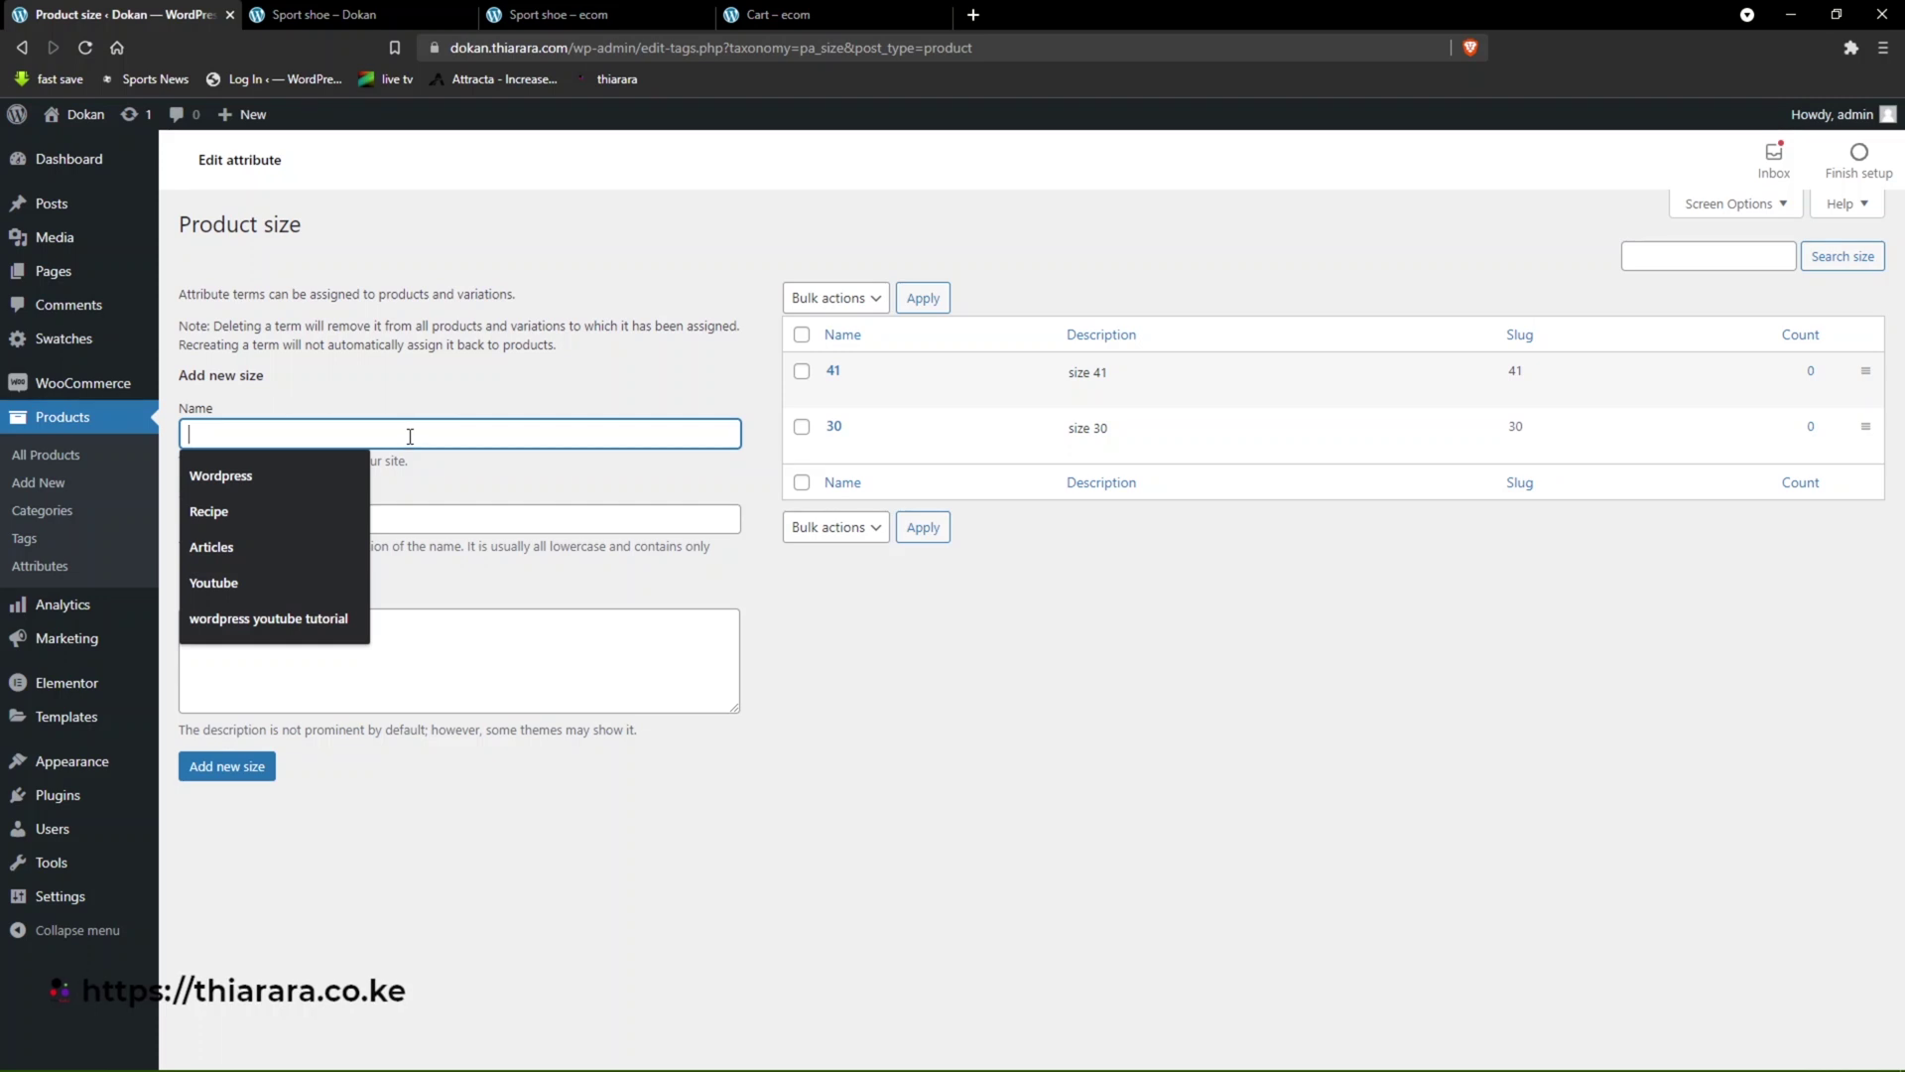
{"action": "type", "text": "37"}
{"action": "double_click", "coordinate": [182, 436]}
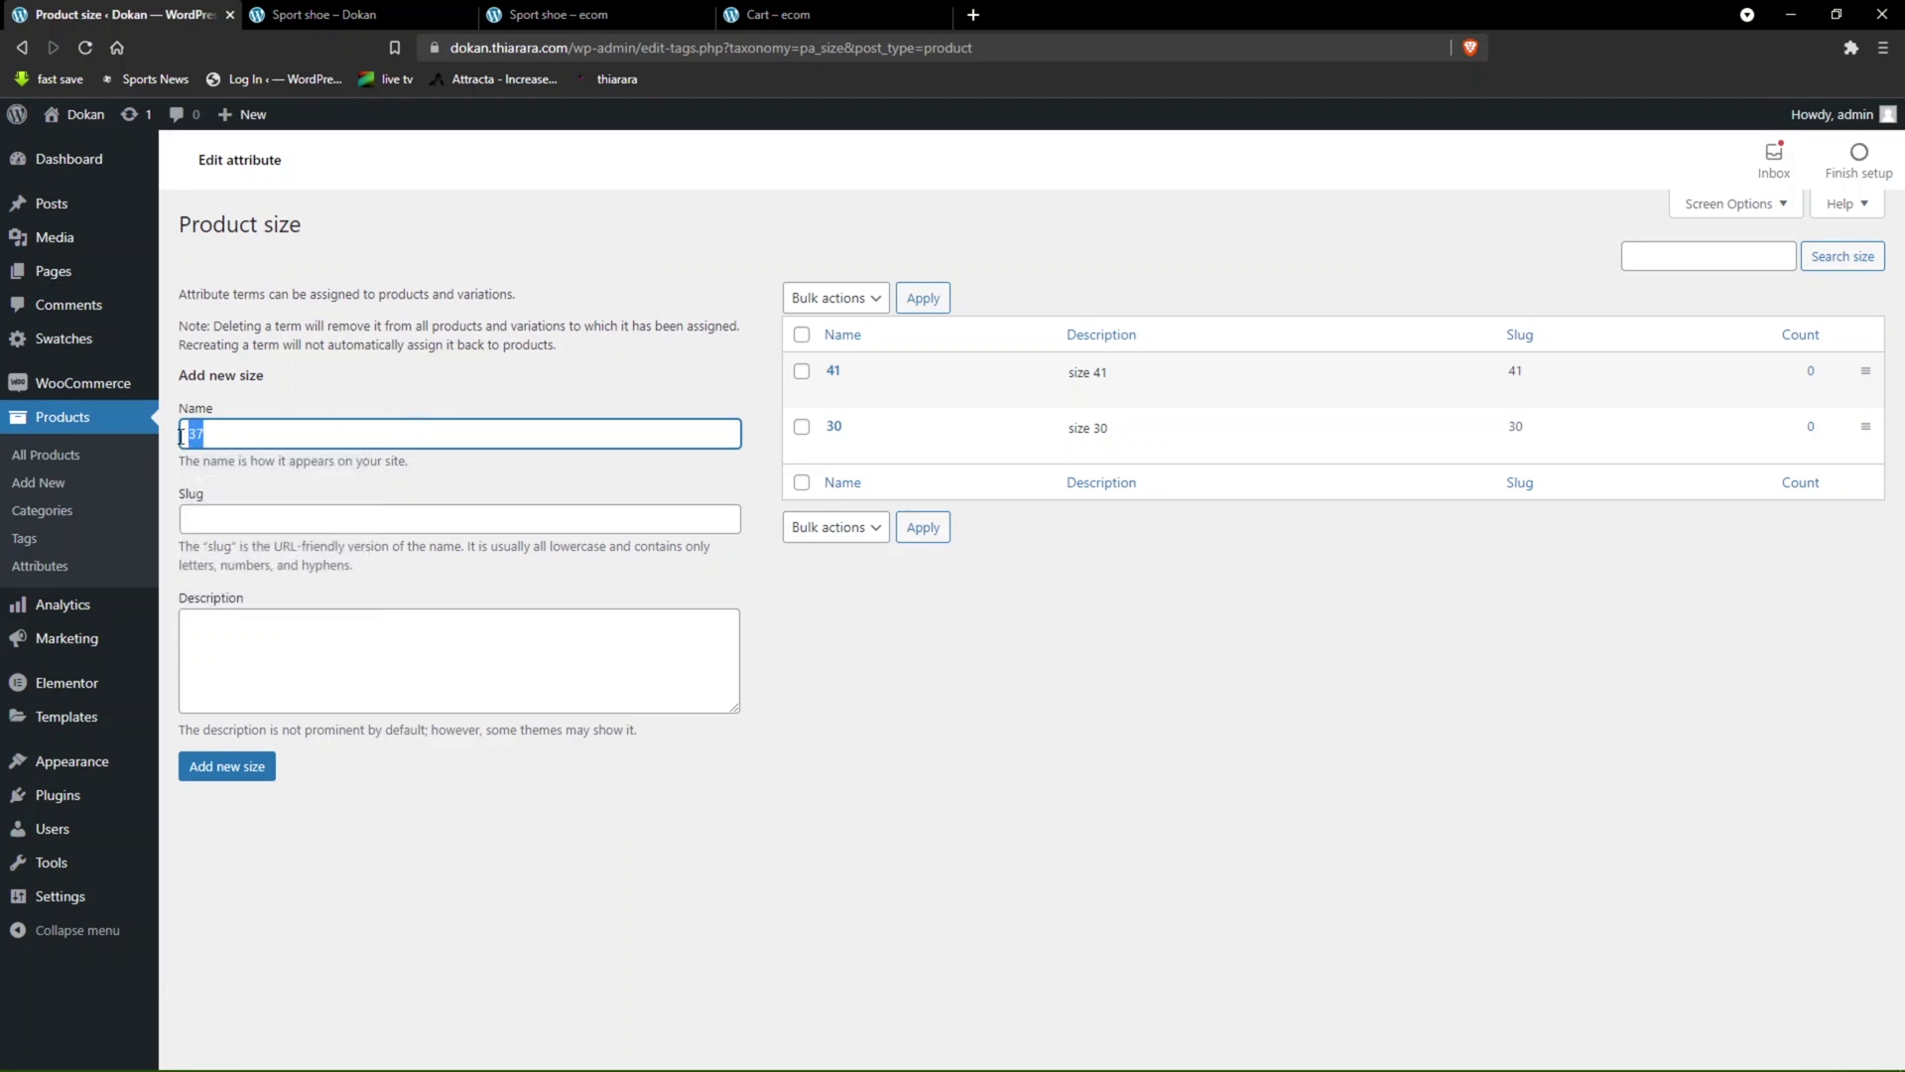
{"action": "left_click", "coordinate": [280, 515]}
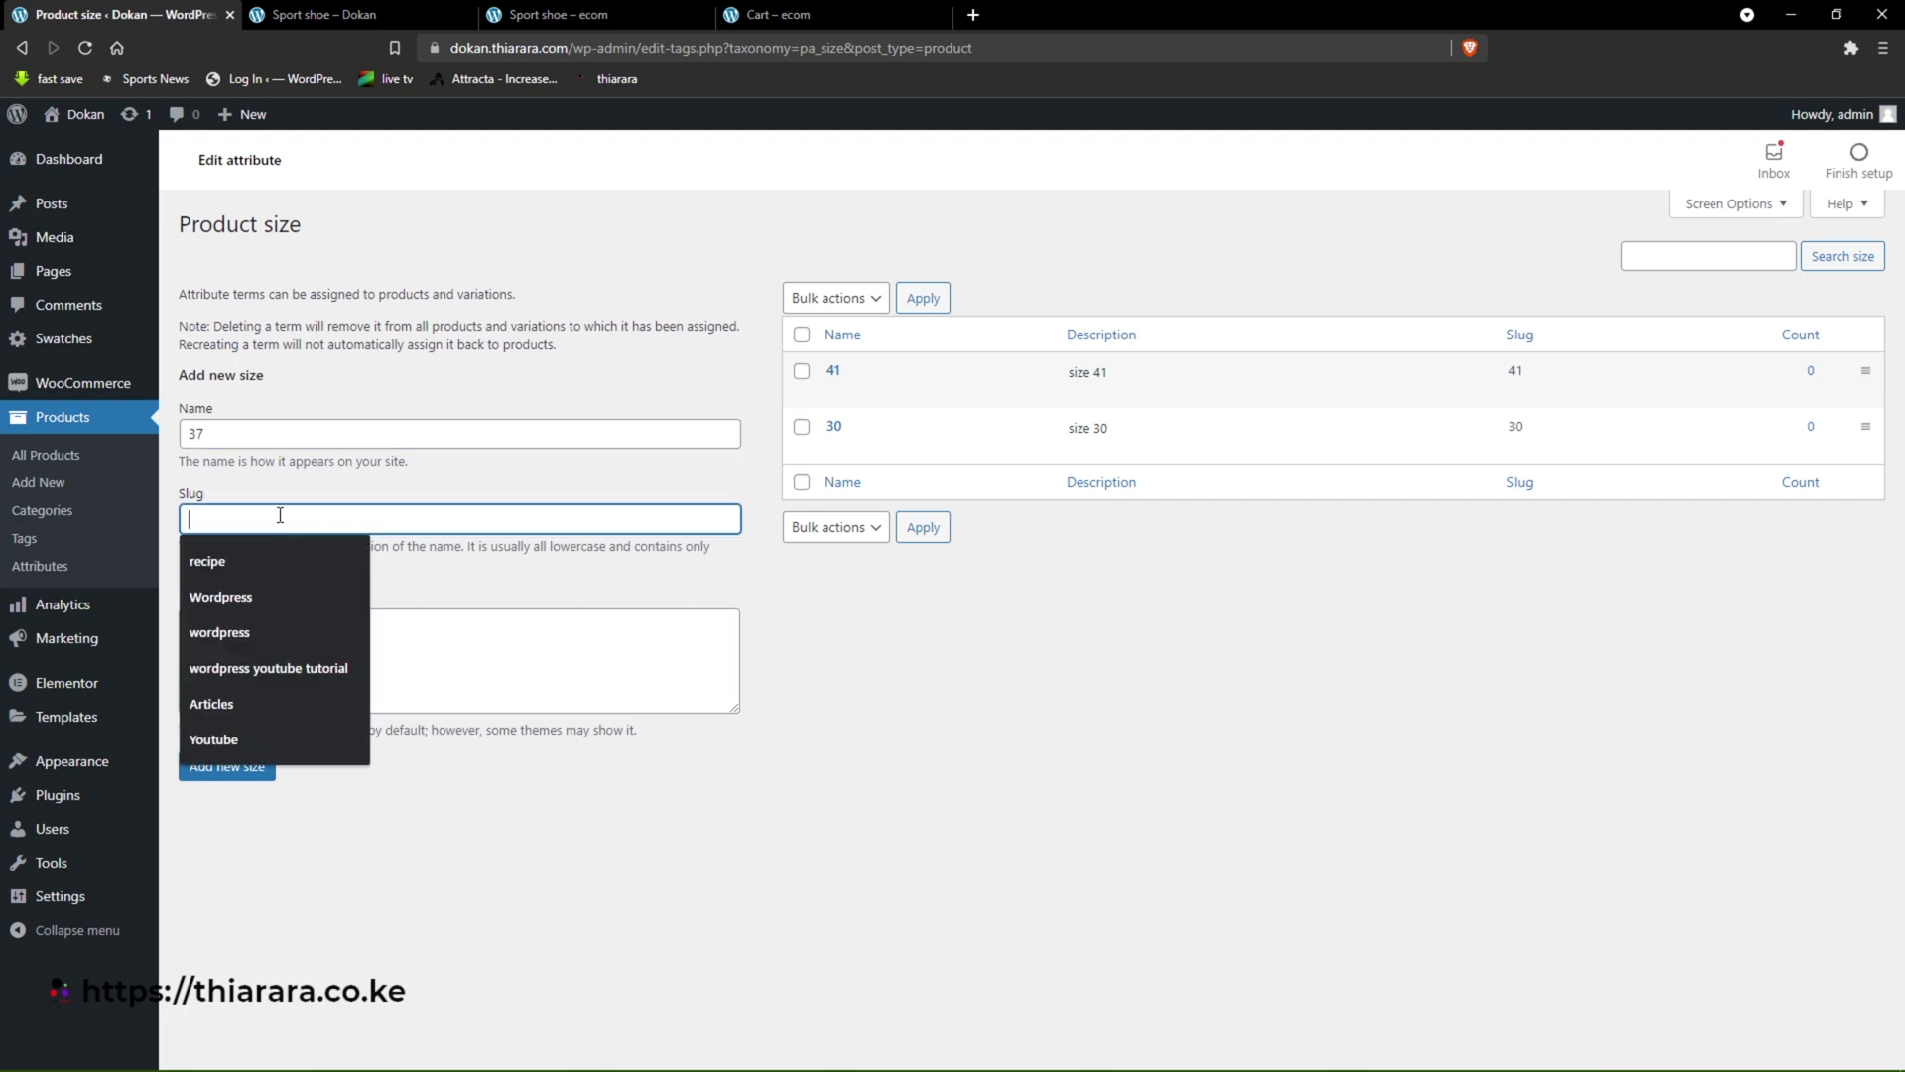
{"action": "type", "text": "37"}
{"action": "left_click", "coordinate": [260, 650]}
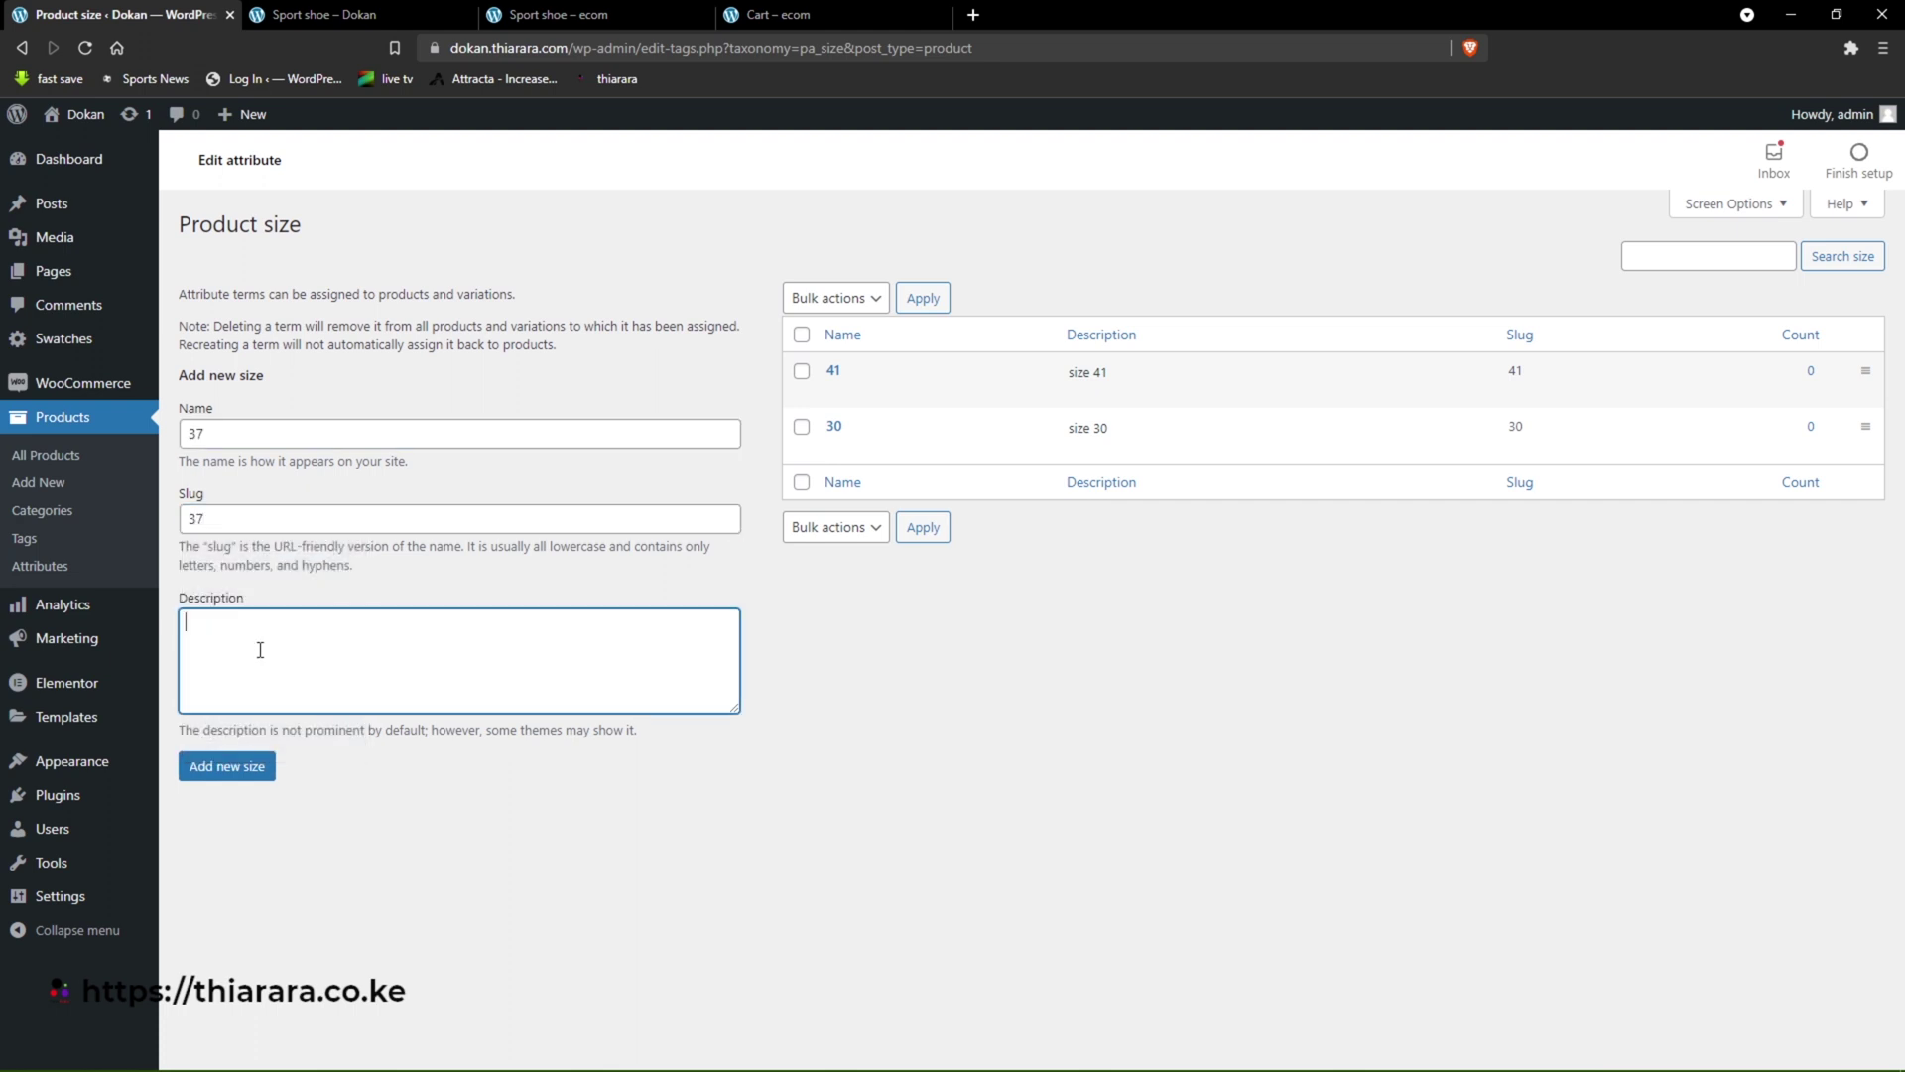
{"action": "type", "text": "size 30"}
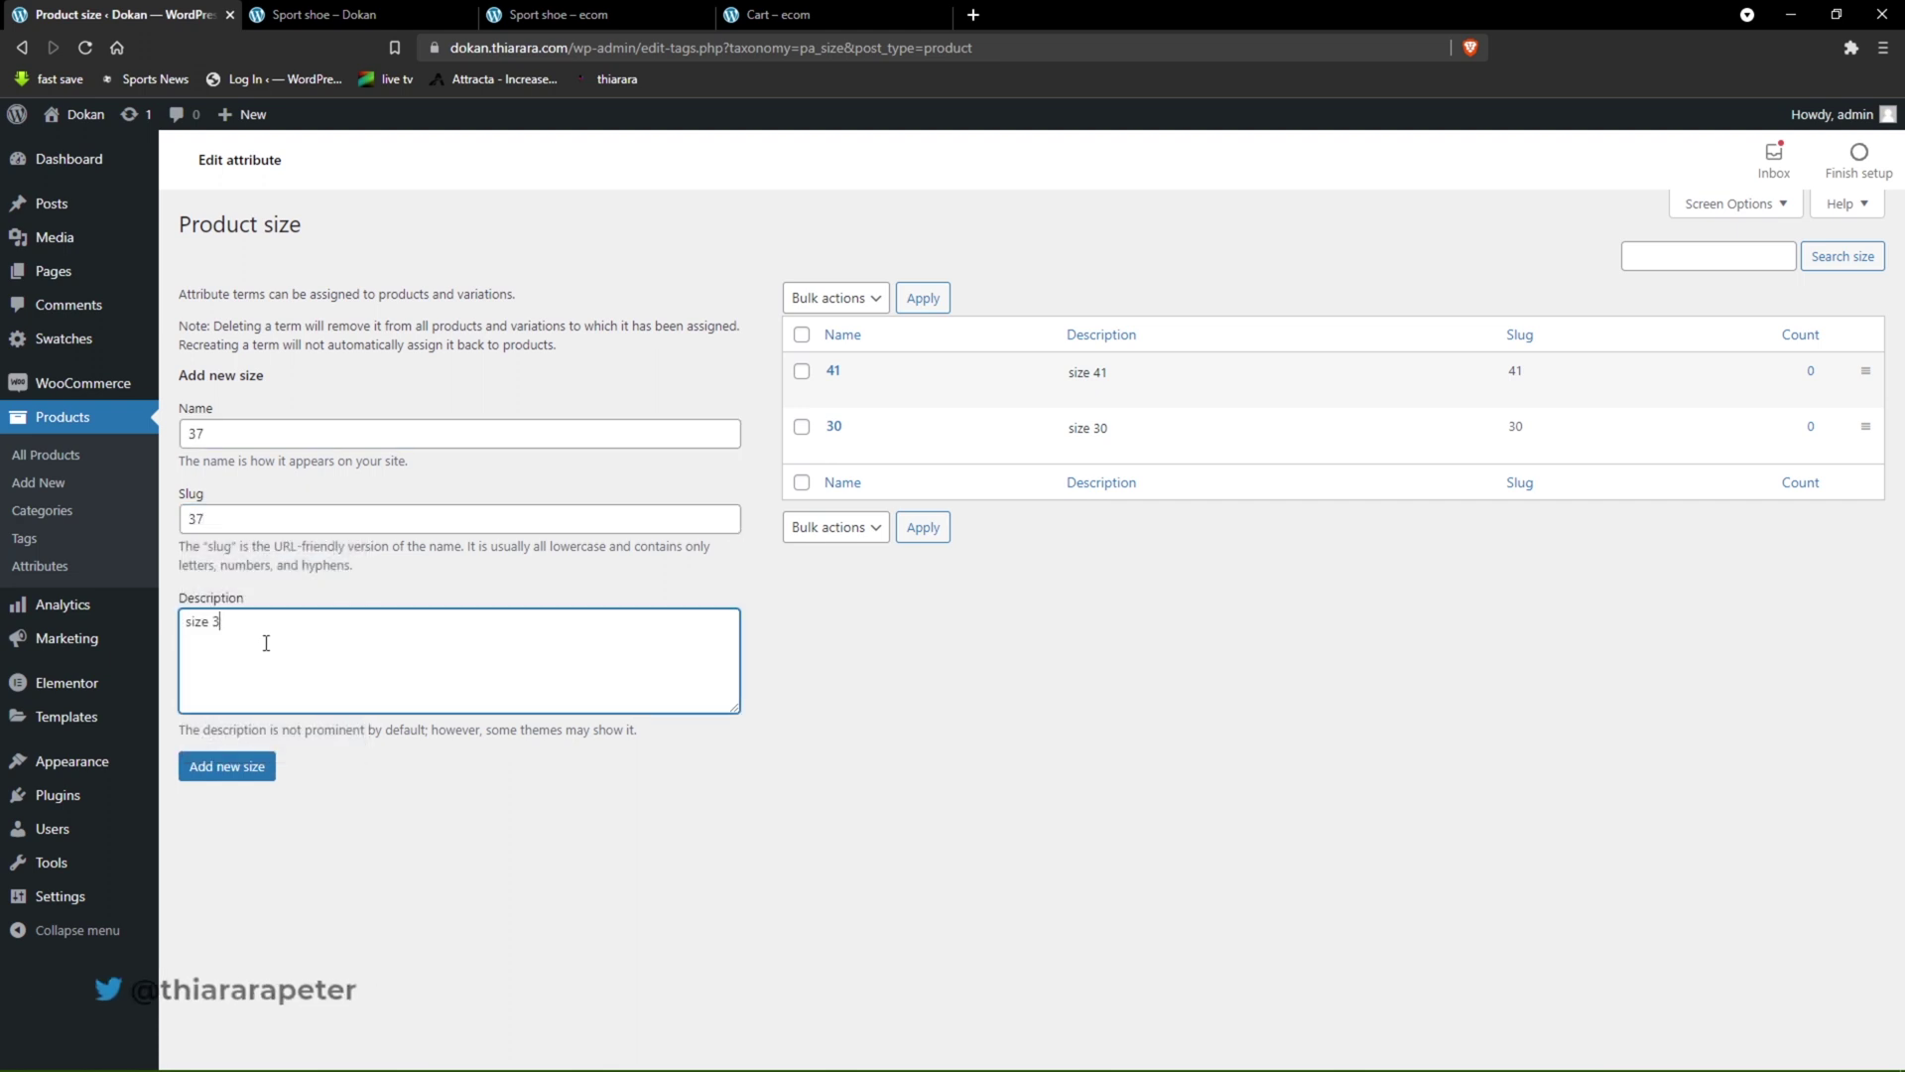
{"action": "key", "text": "BackSpace"}
{"action": "type", "text": "7"}
{"action": "left_click", "coordinate": [253, 774]}
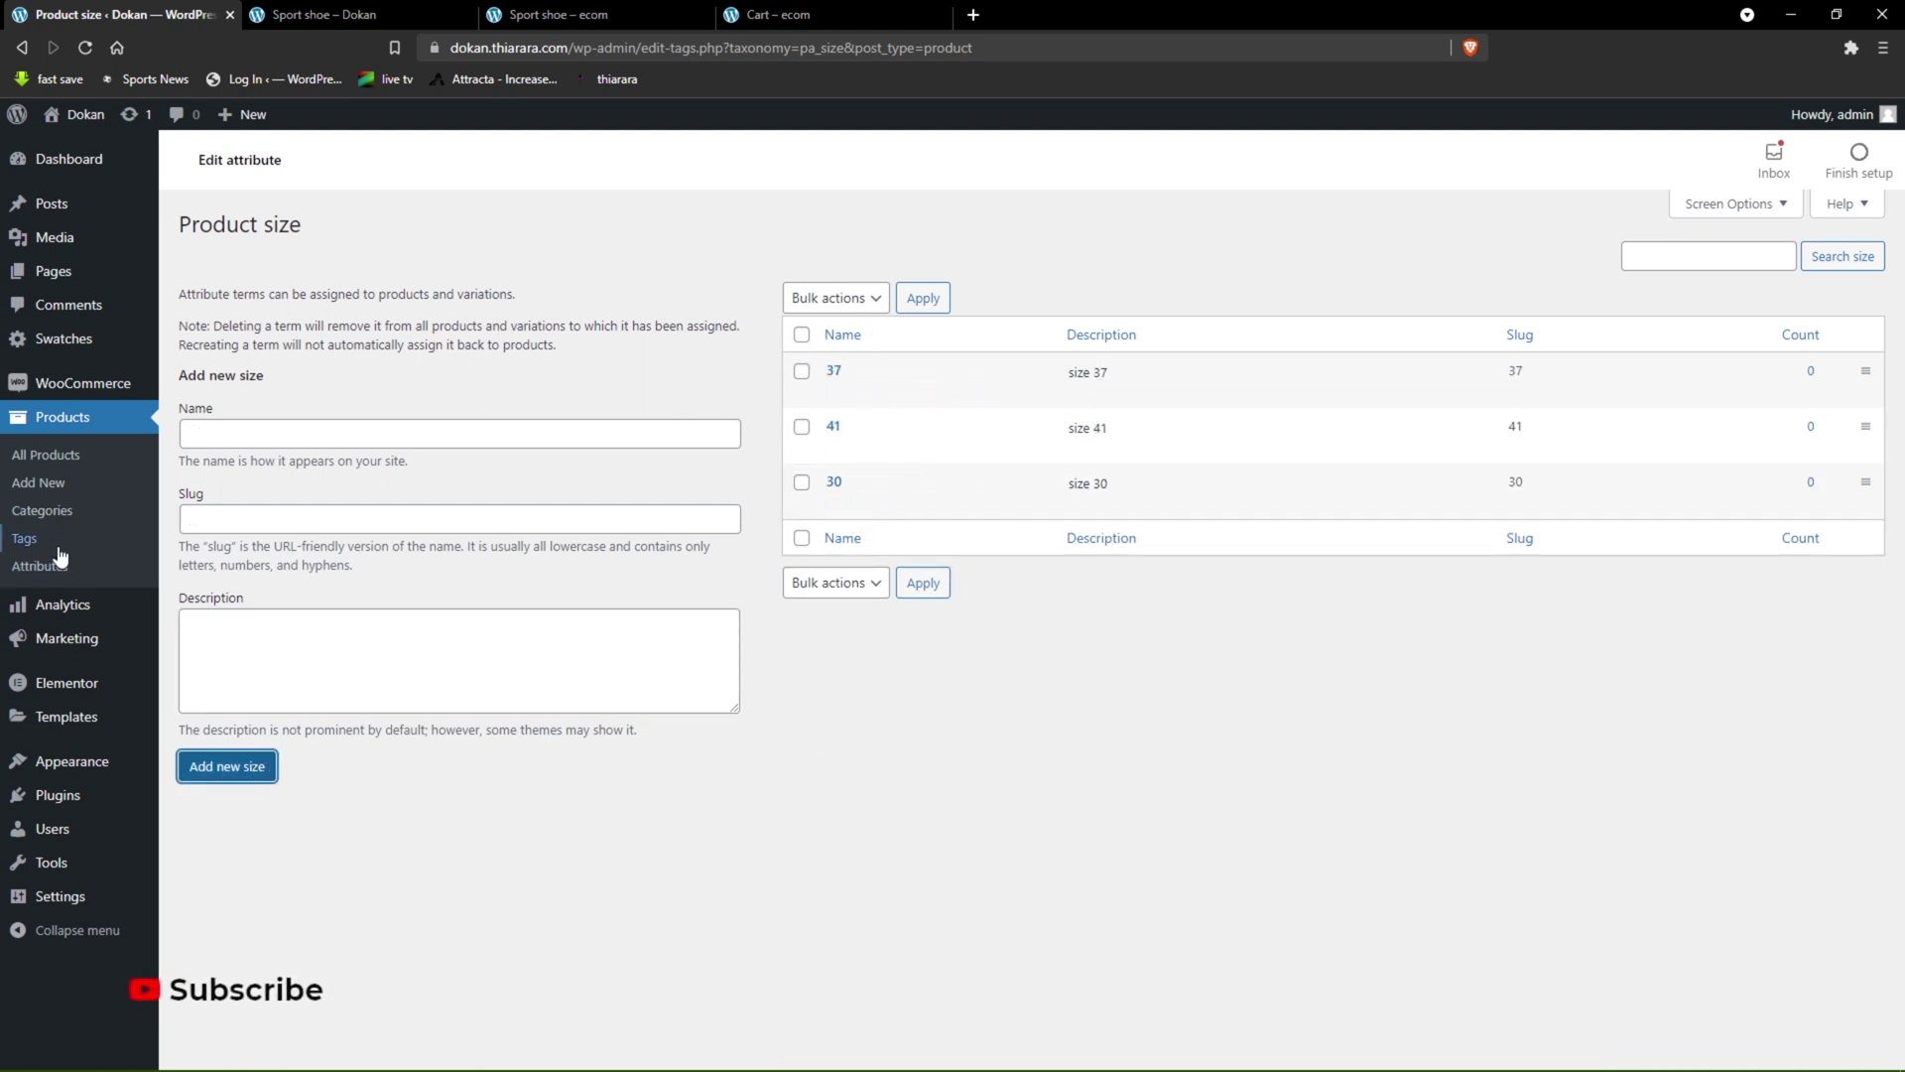
- Return to the product attributes overview and review the Color, image and size attributes with their terms
{"action": "left_click", "coordinate": [39, 569]}
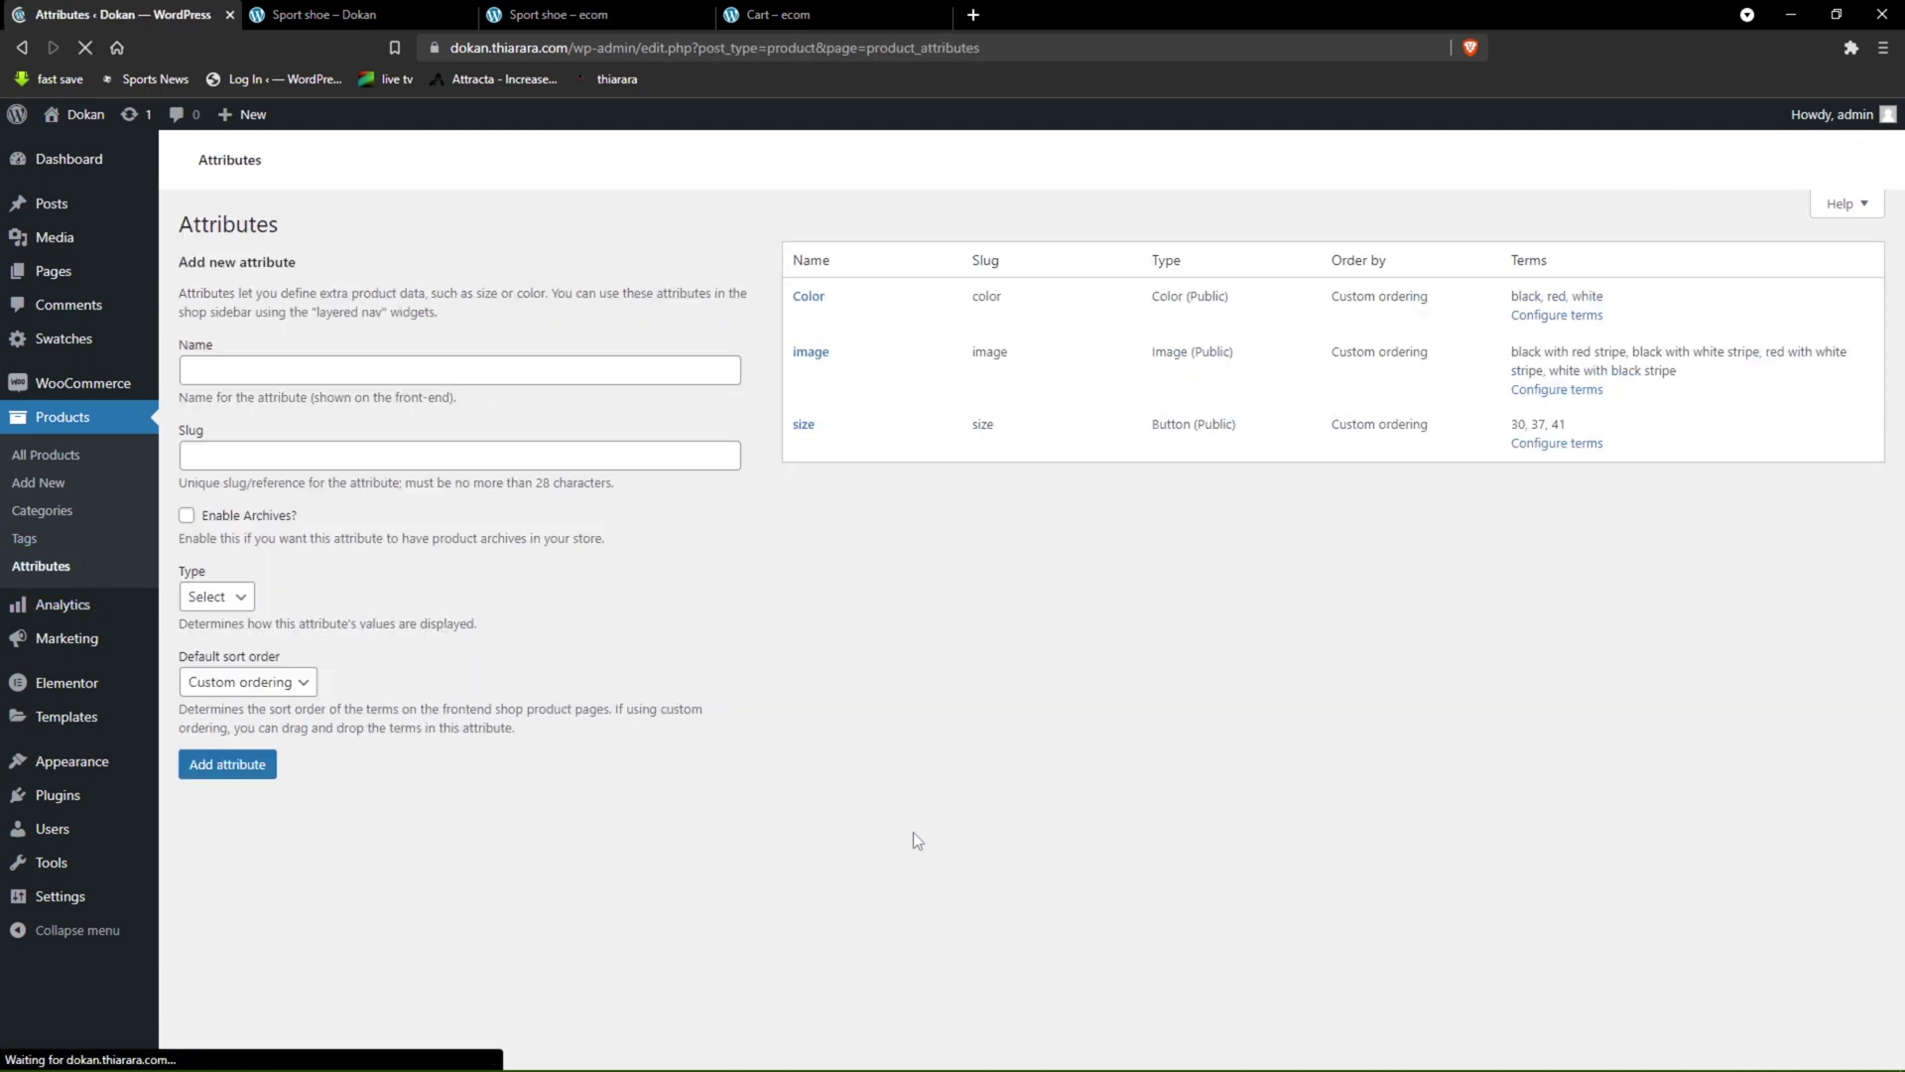
{"action": "left_click_drag", "start_coordinate": [830, 295], "coordinate": [785, 302]}
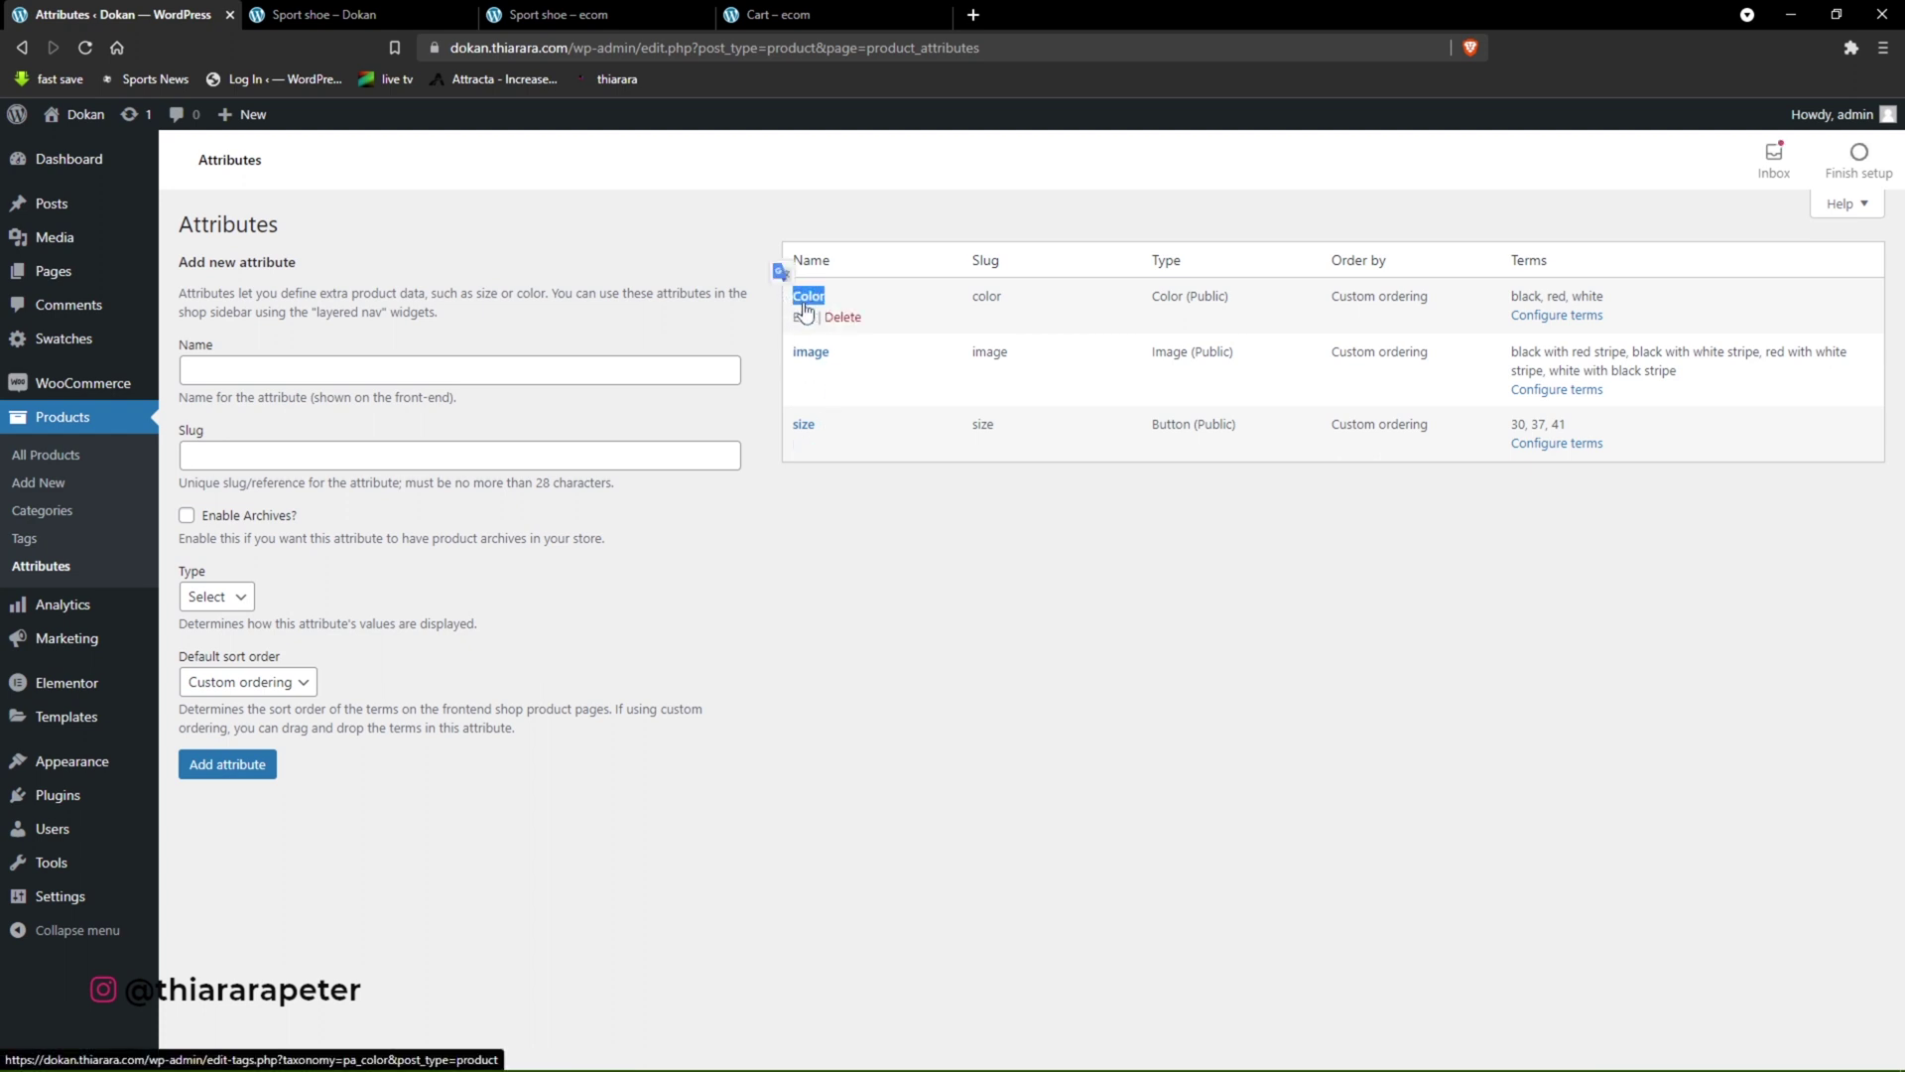
{"action": "left_click", "coordinate": [830, 352]}
{"action": "left_click_drag", "start_coordinate": [830, 353], "coordinate": [791, 355]}
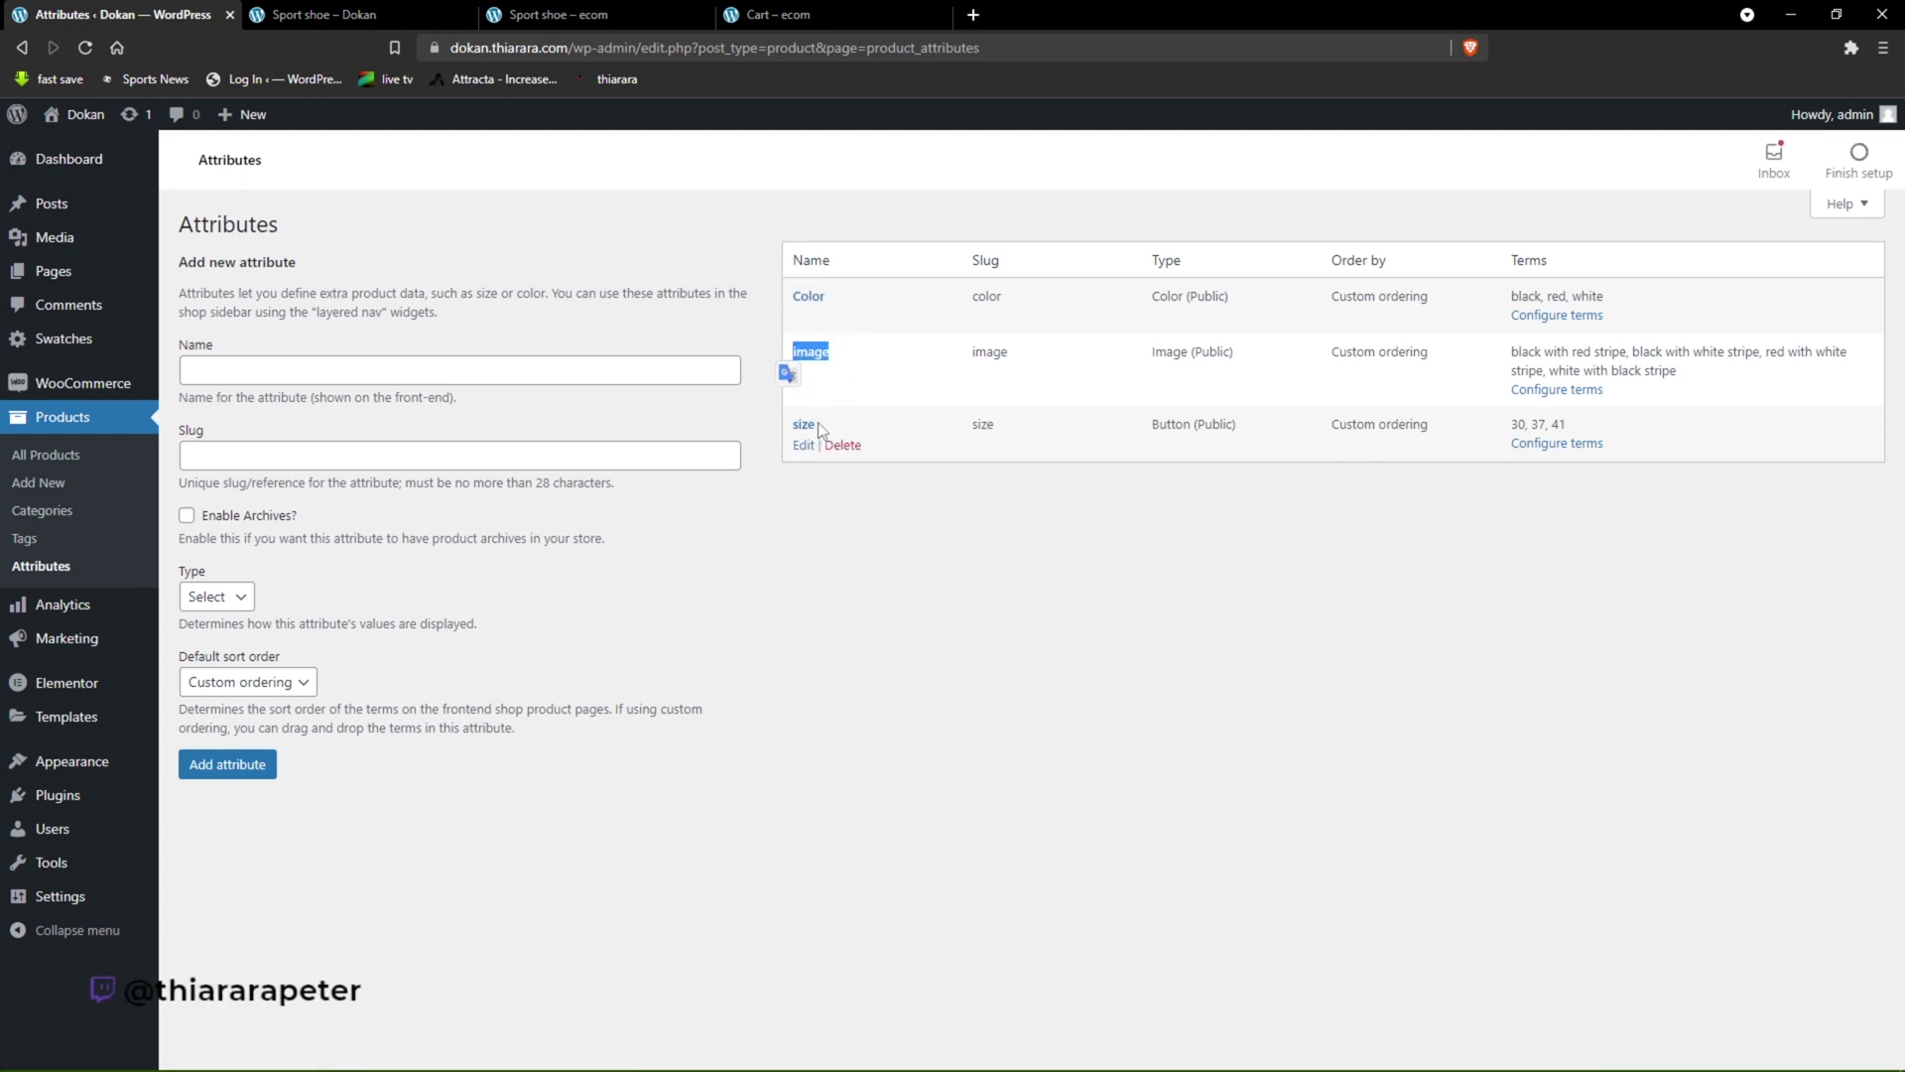
{"action": "left_click_drag", "start_coordinate": [816, 424], "coordinate": [791, 426]}
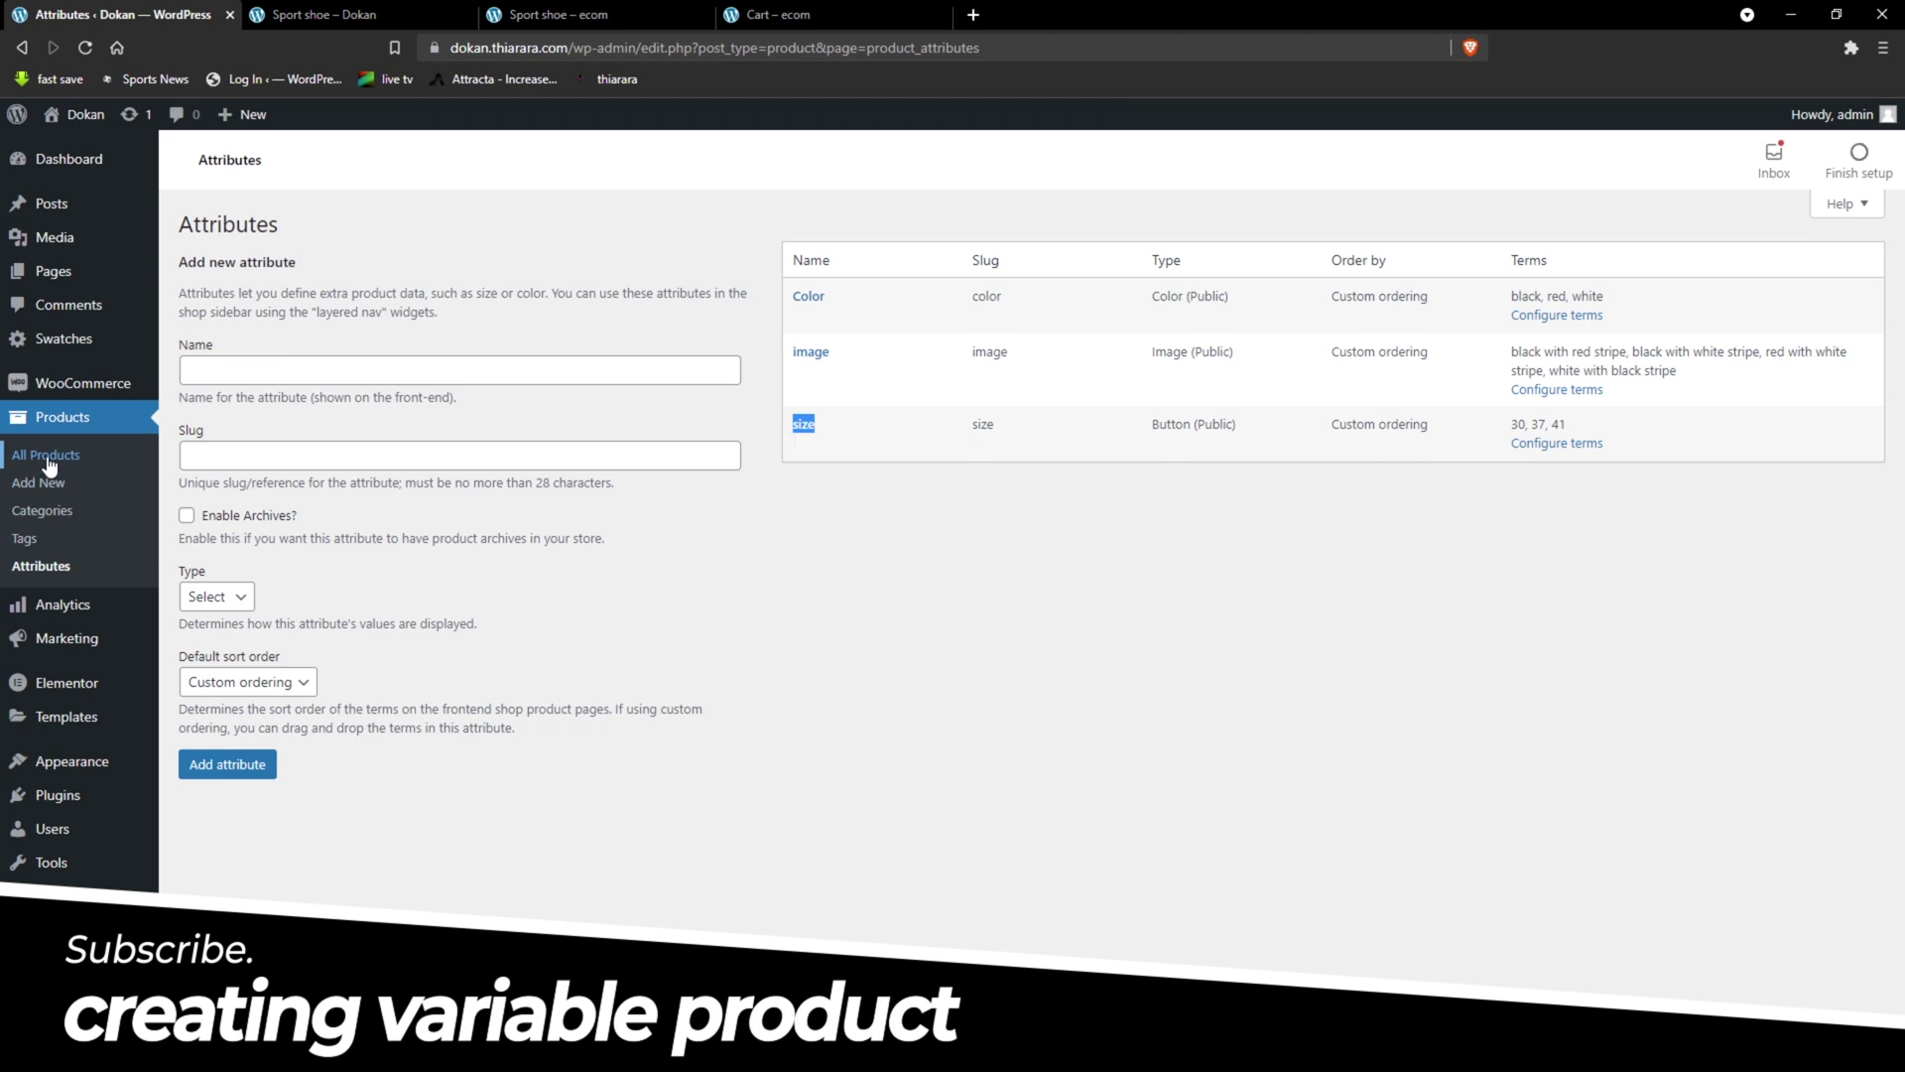
- Open the Sport shoe product from the product list for editing and go to its product data
{"action": "left_click", "coordinate": [53, 460]}
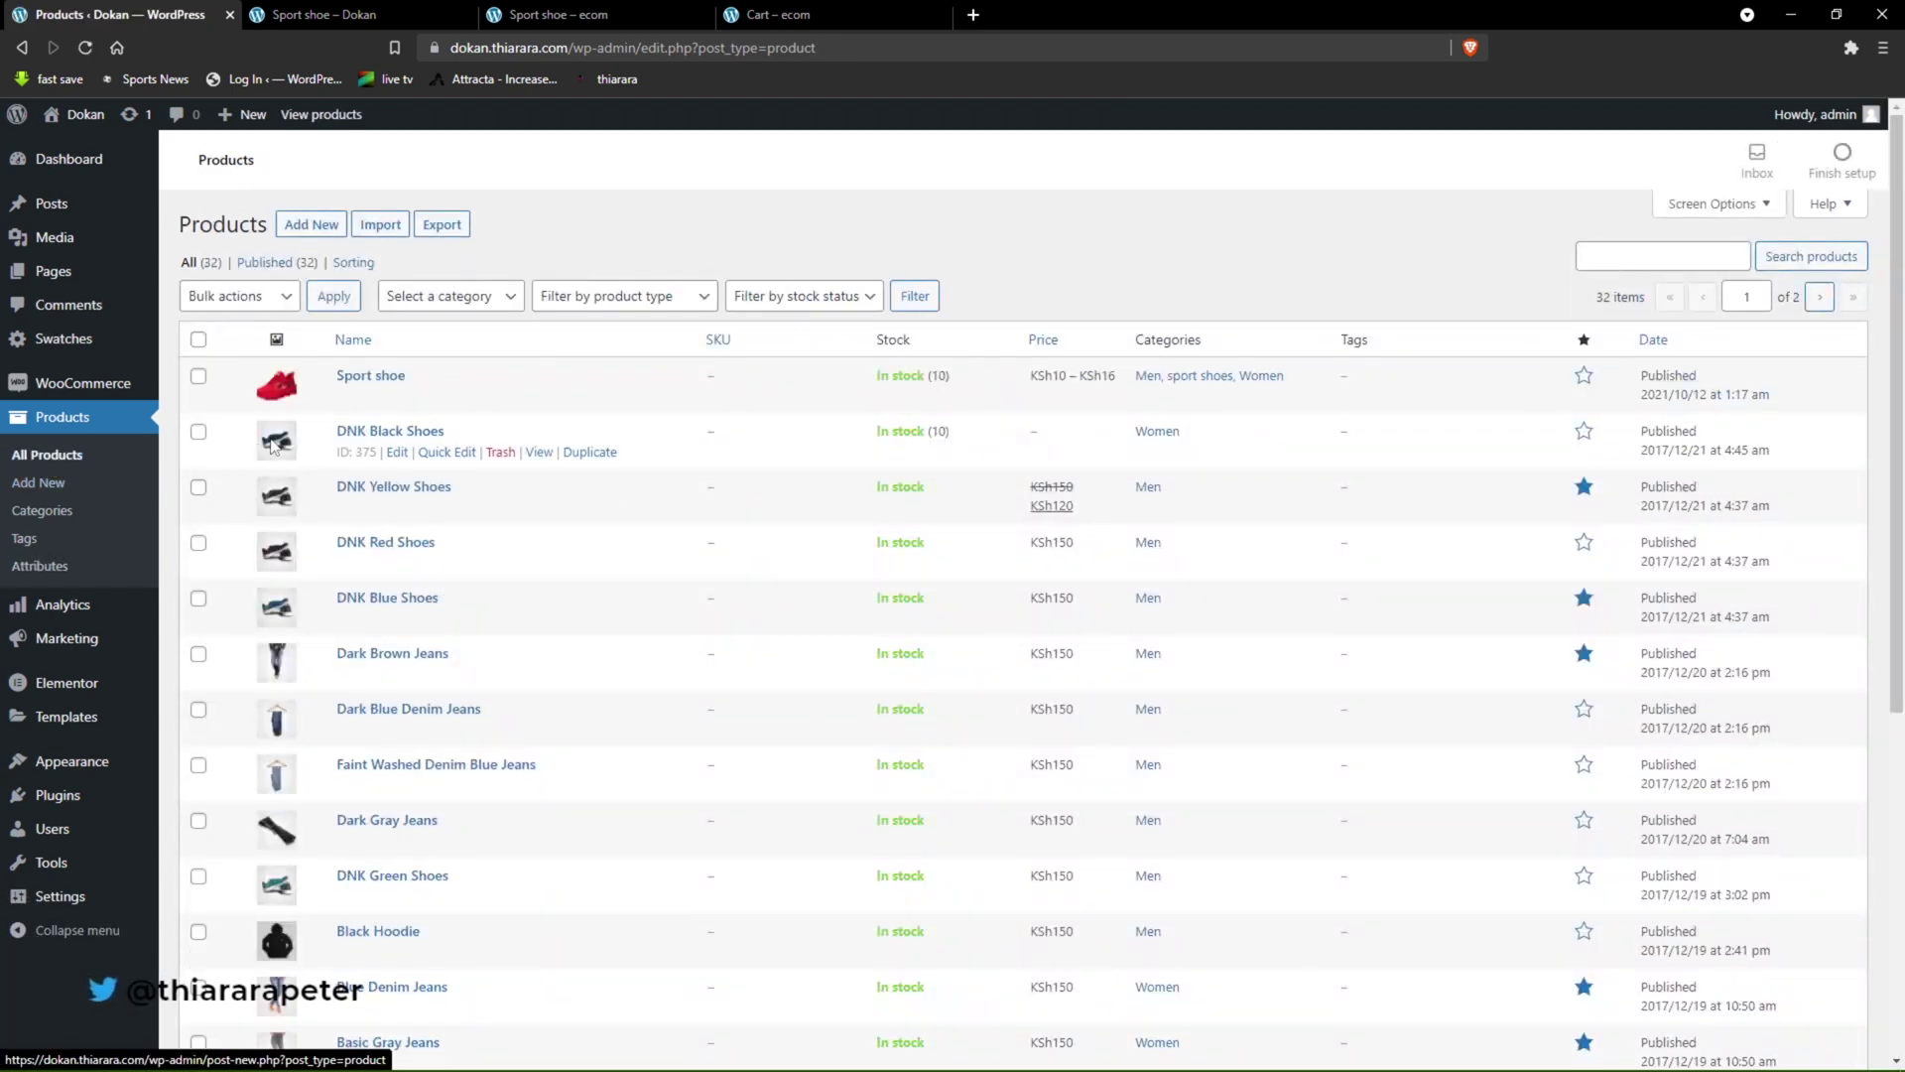
{"action": "left_click", "coordinate": [402, 397]}
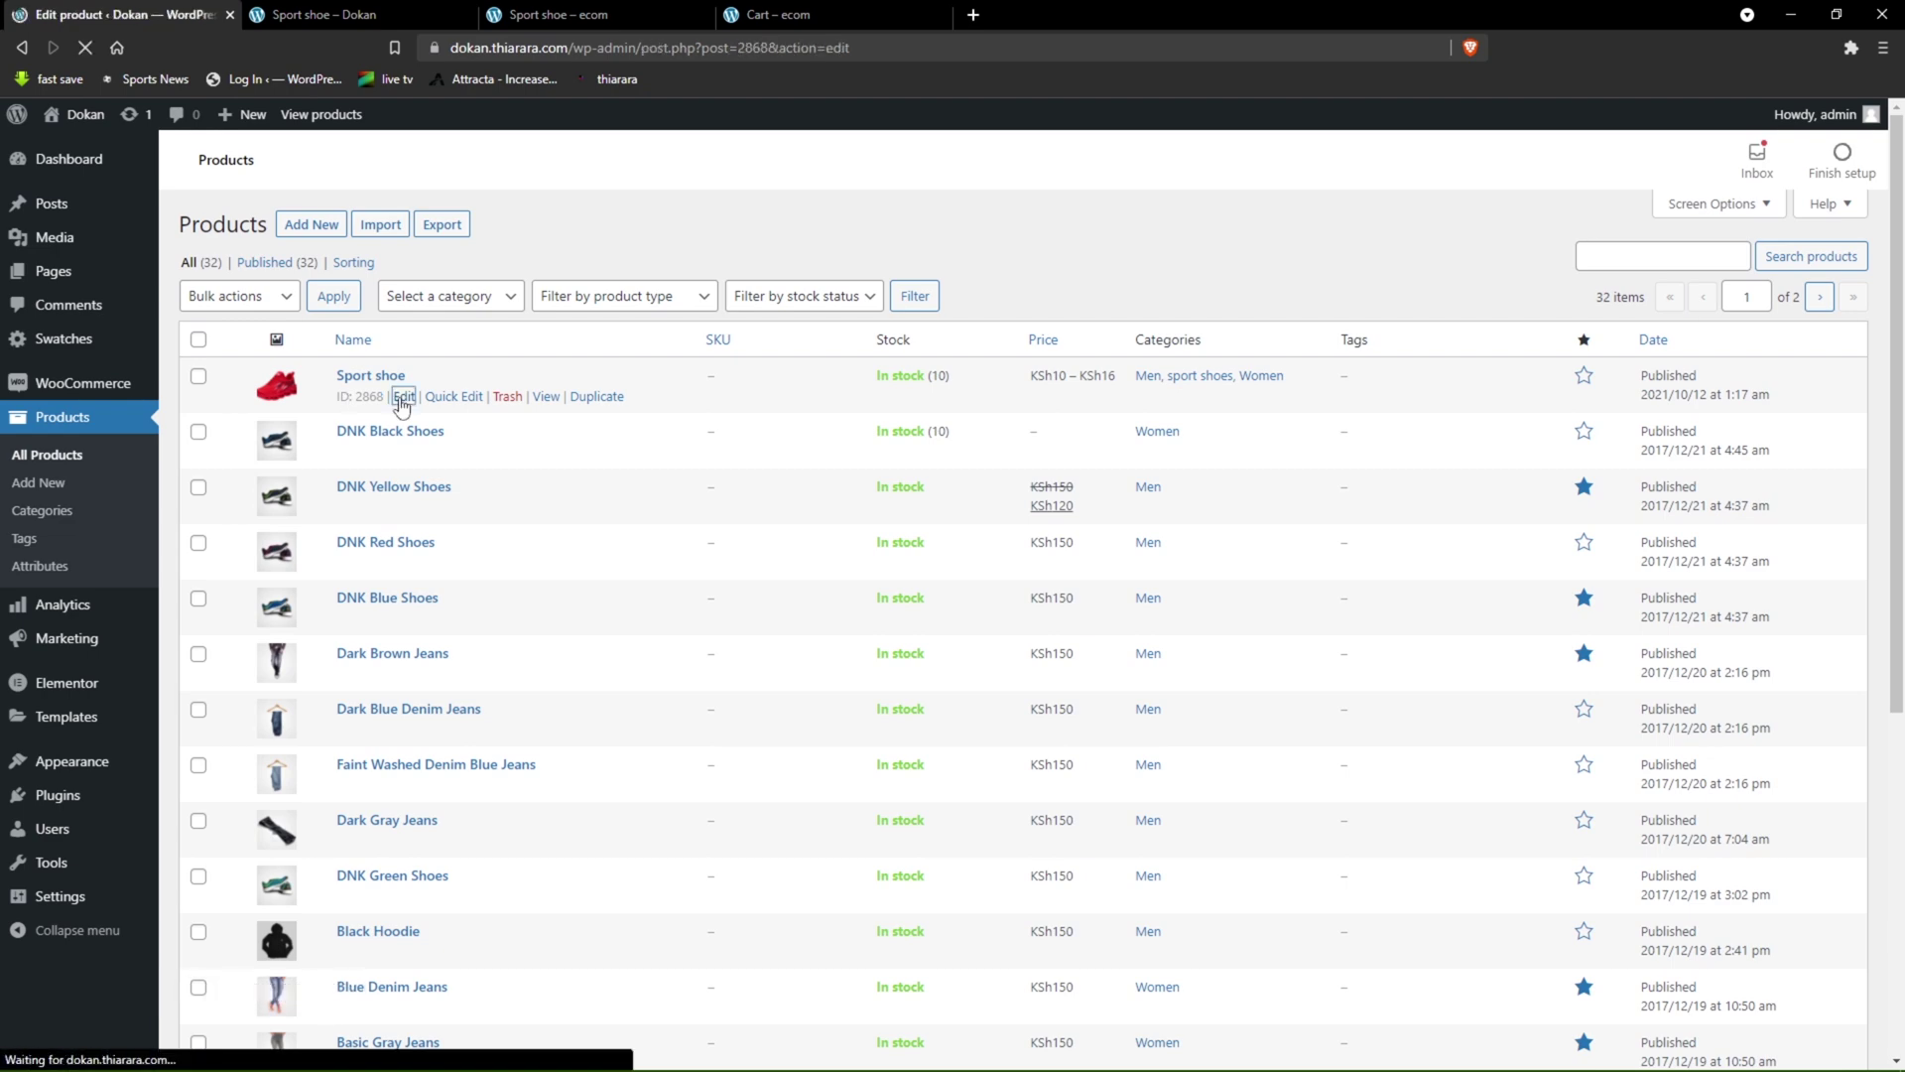
{"action": "scroll", "coordinate": [378, 384], "scroll_direction": "down", "scroll_amount": 1}
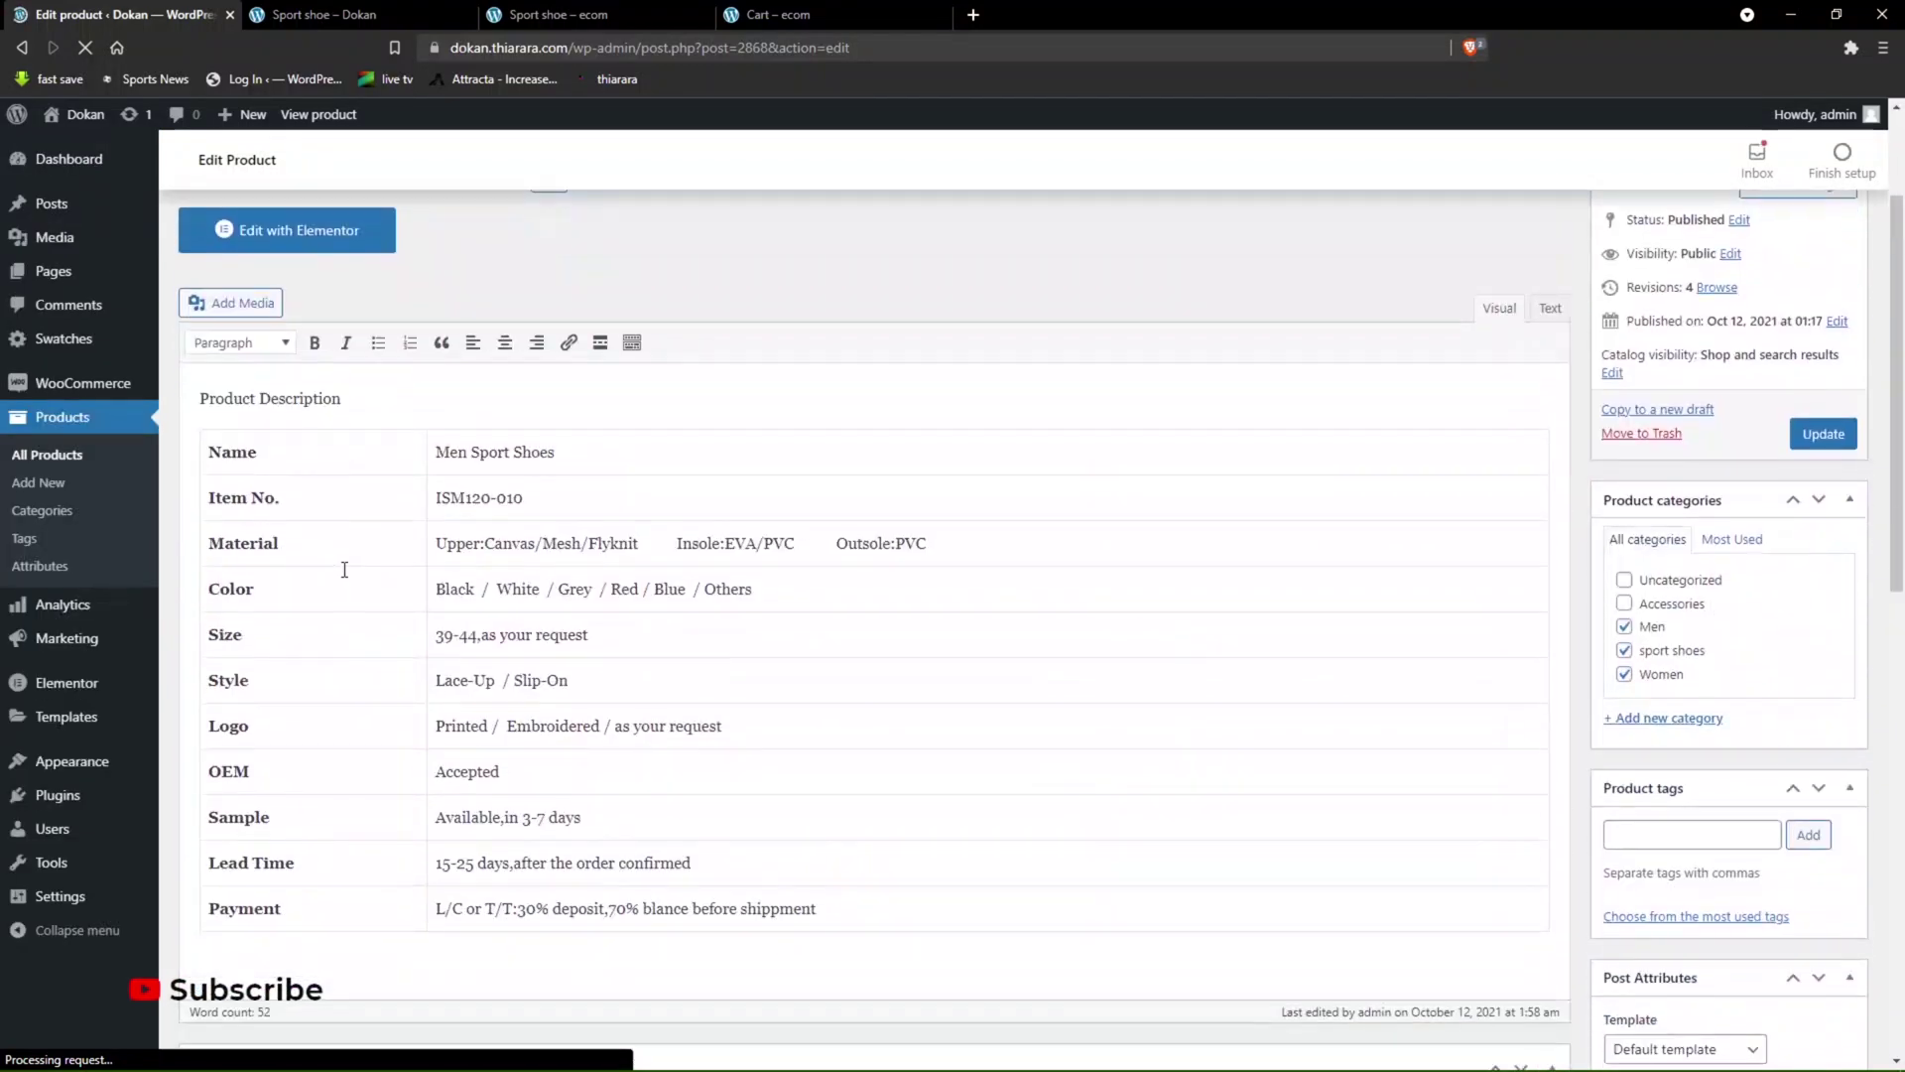
{"action": "scroll", "coordinate": [378, 387], "scroll_direction": "down", "scroll_amount": 5}
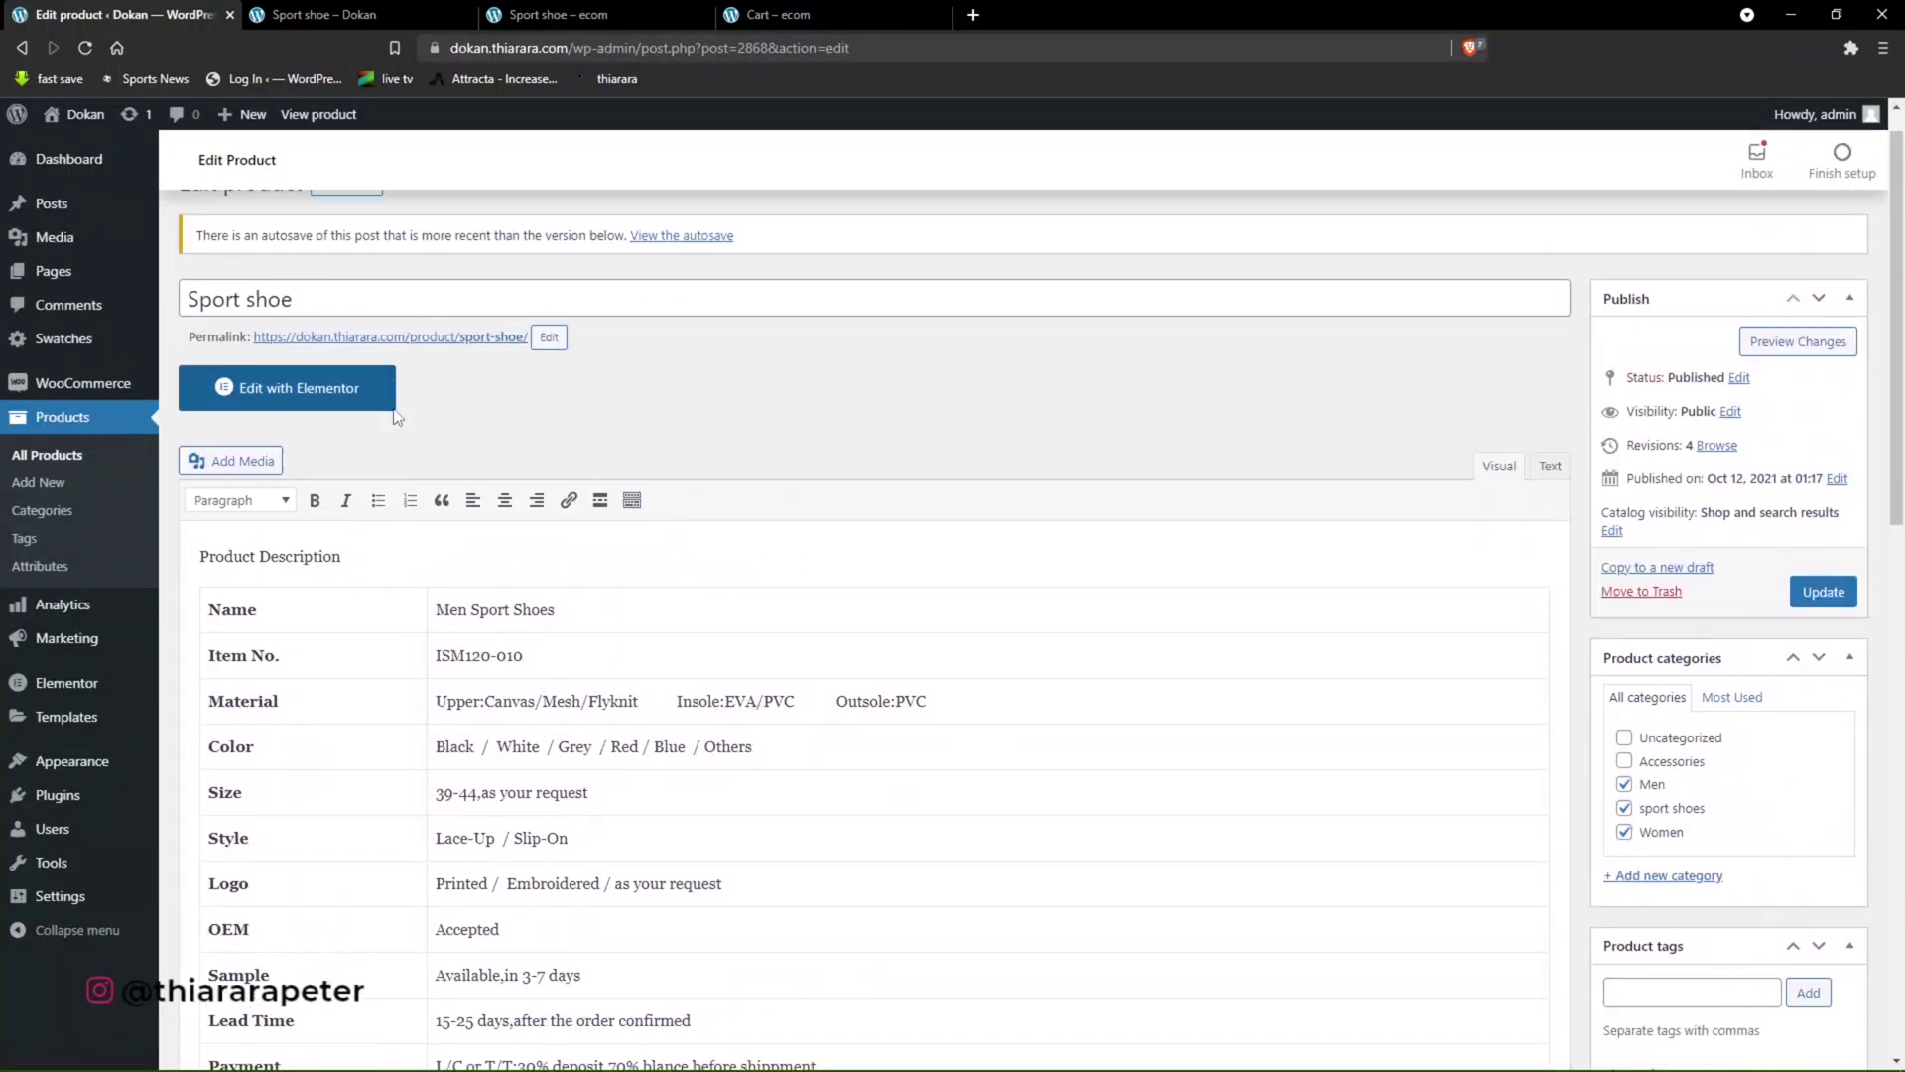
{"action": "scroll", "coordinate": [393, 373], "scroll_direction": "up", "scroll_amount": 2}
{"action": "scroll", "coordinate": [393, 373], "scroll_direction": "down", "scroll_amount": 6}
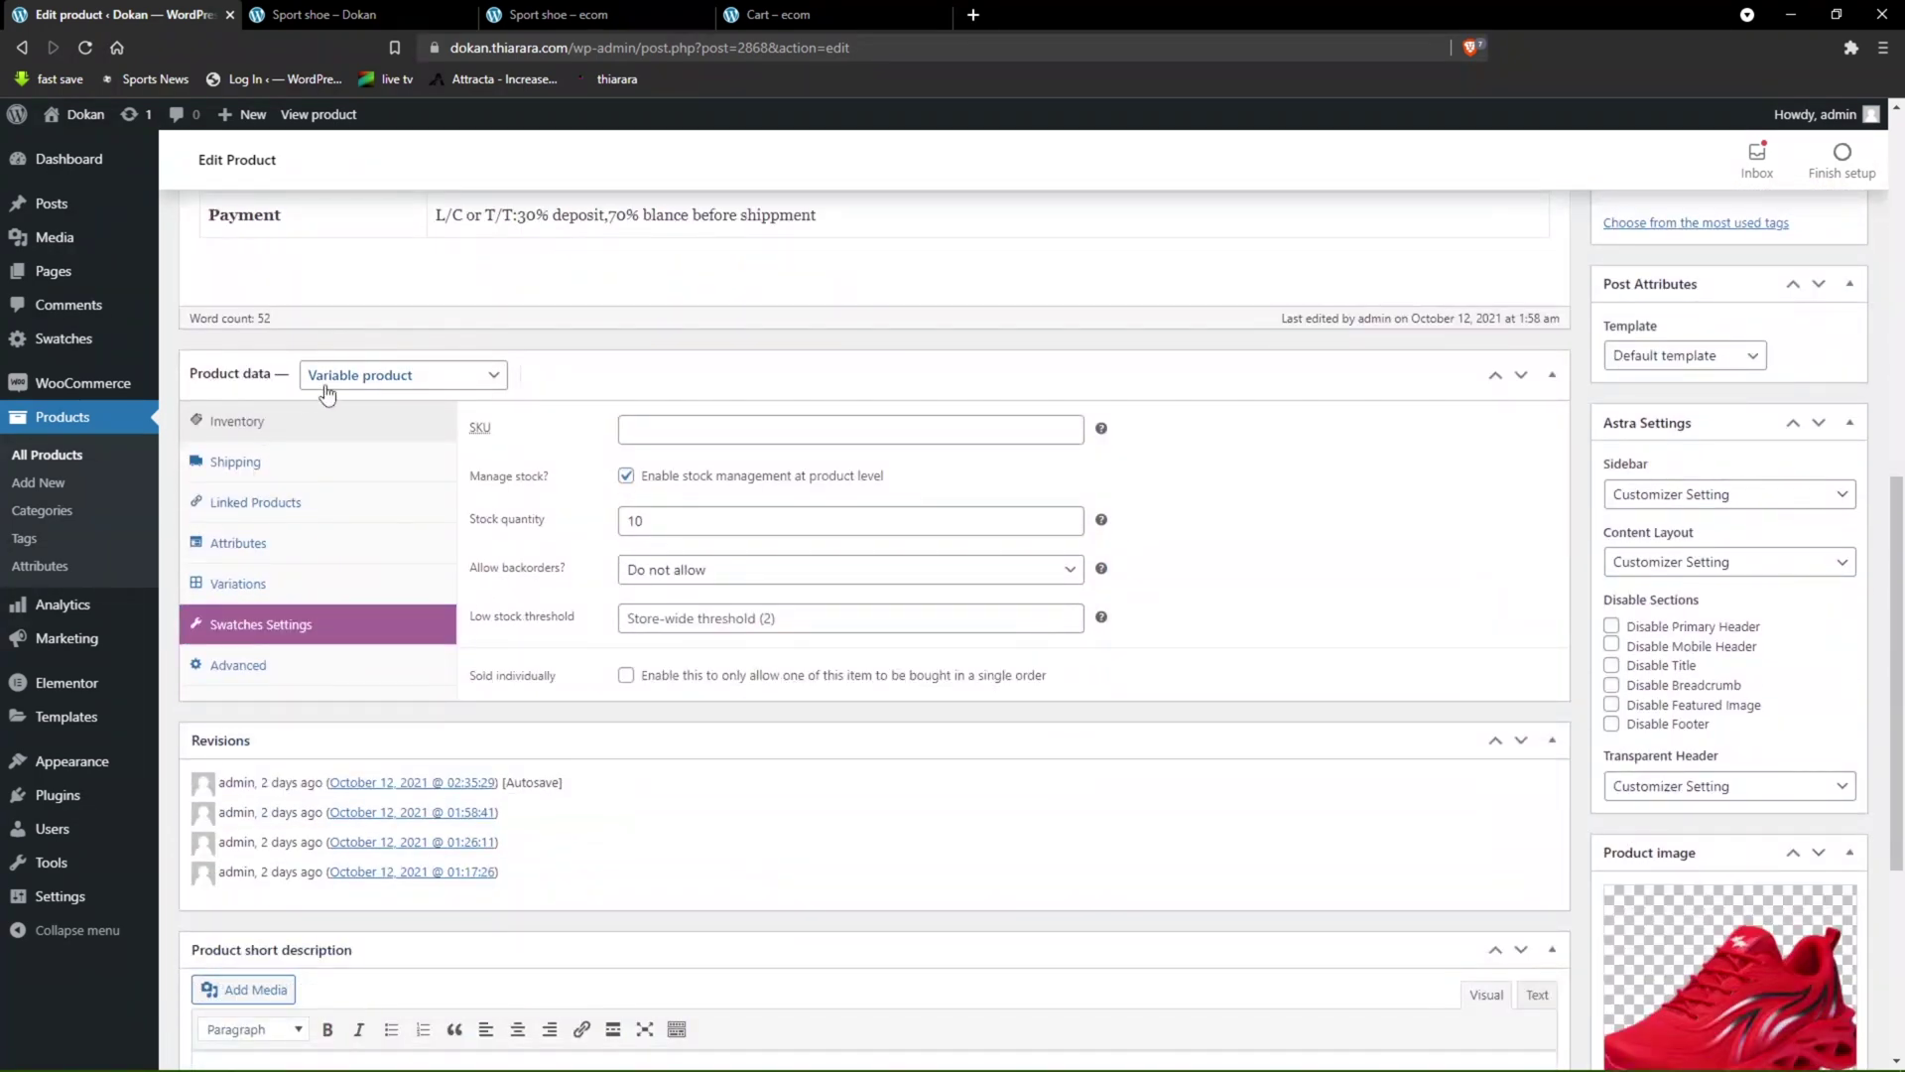
- Choose Variable product as the product type and expand the product data section
{"action": "left_click", "coordinate": [353, 387]}
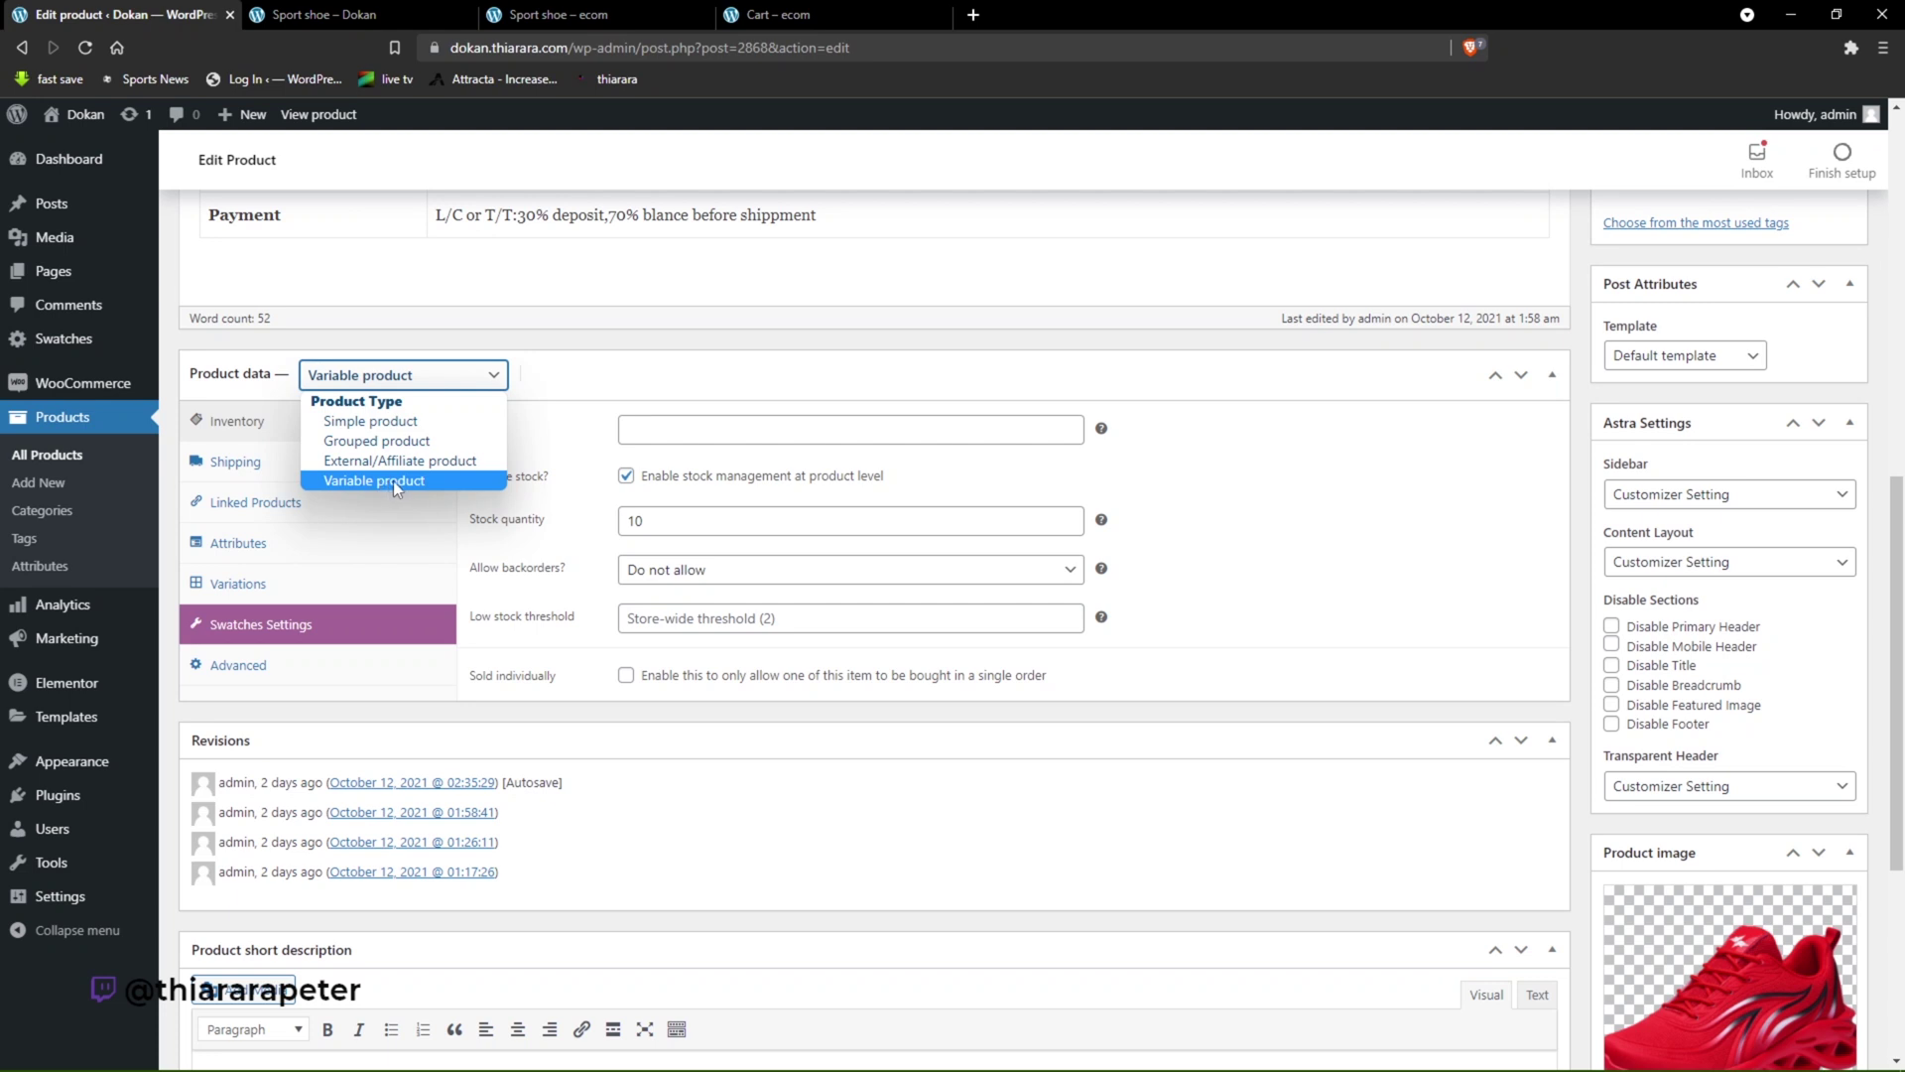
{"action": "left_click", "coordinate": [609, 369]}
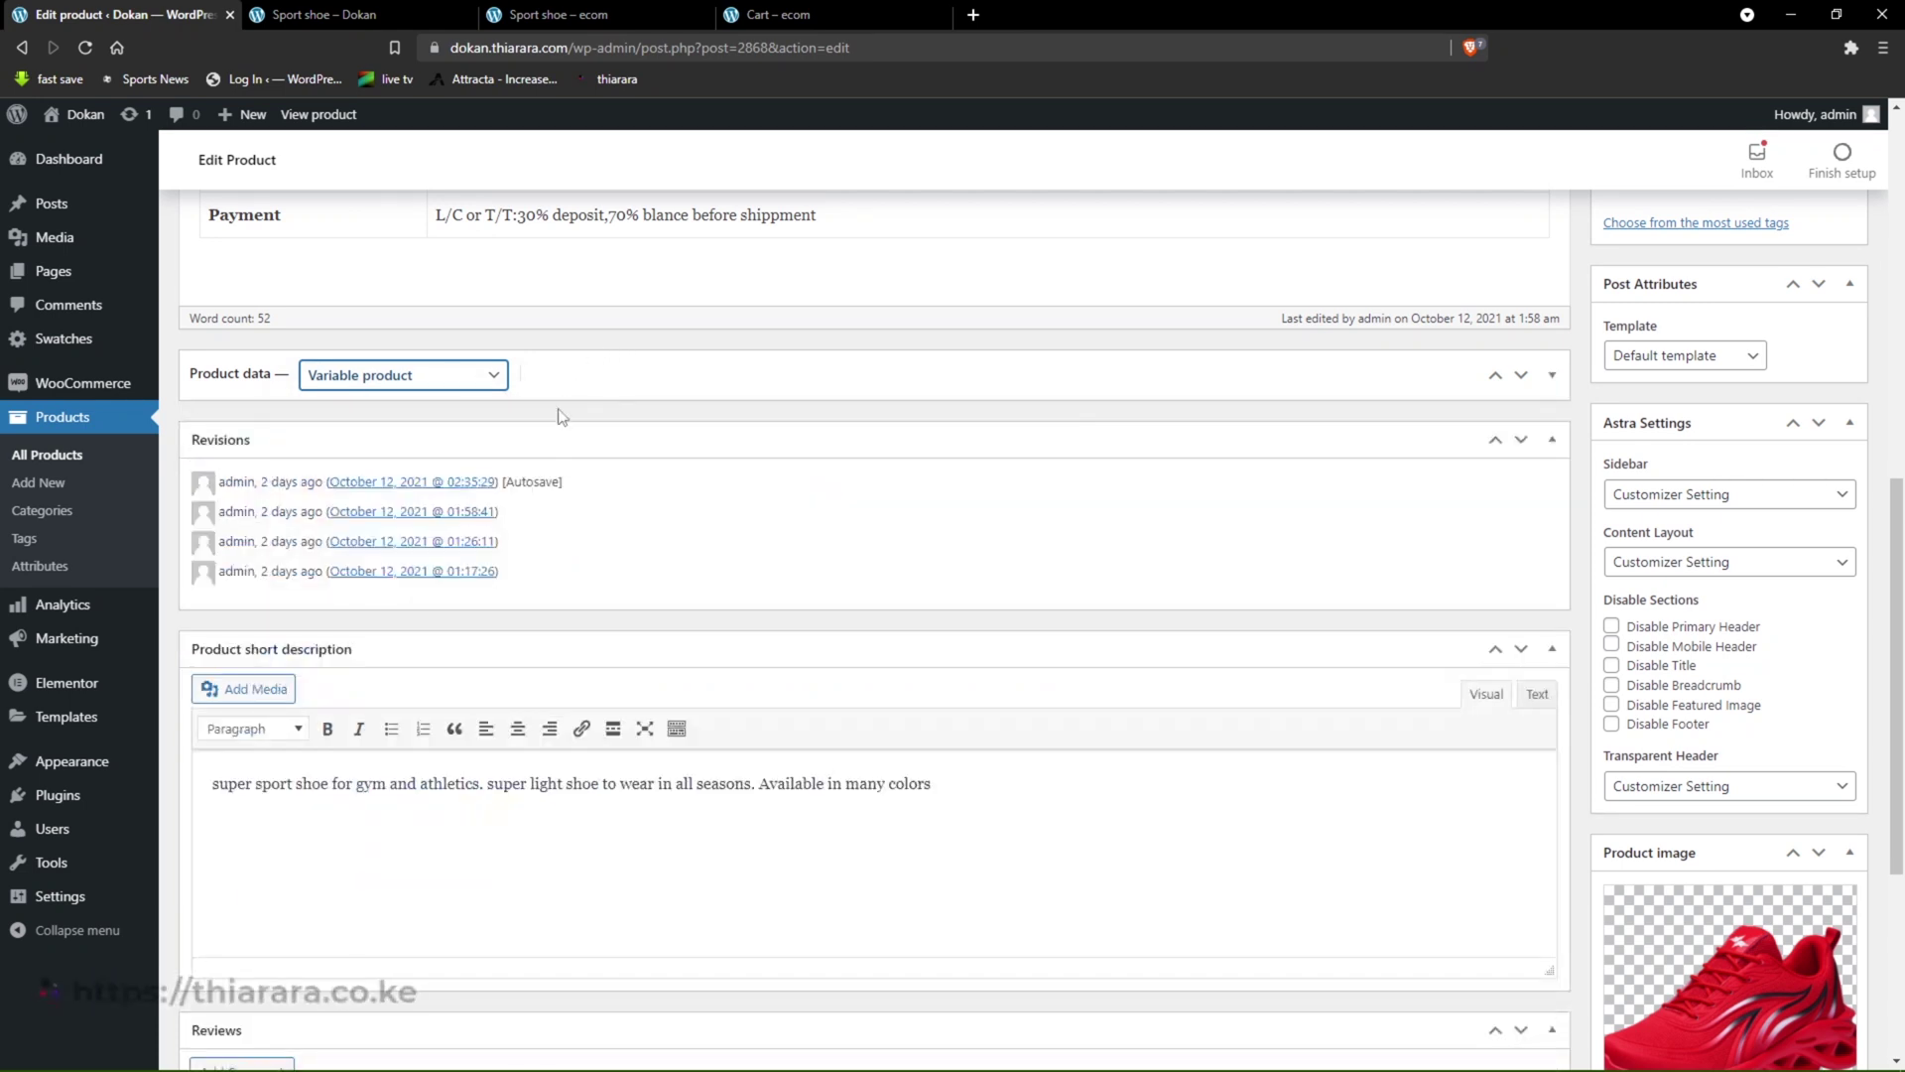
{"action": "left_click", "coordinate": [397, 375]}
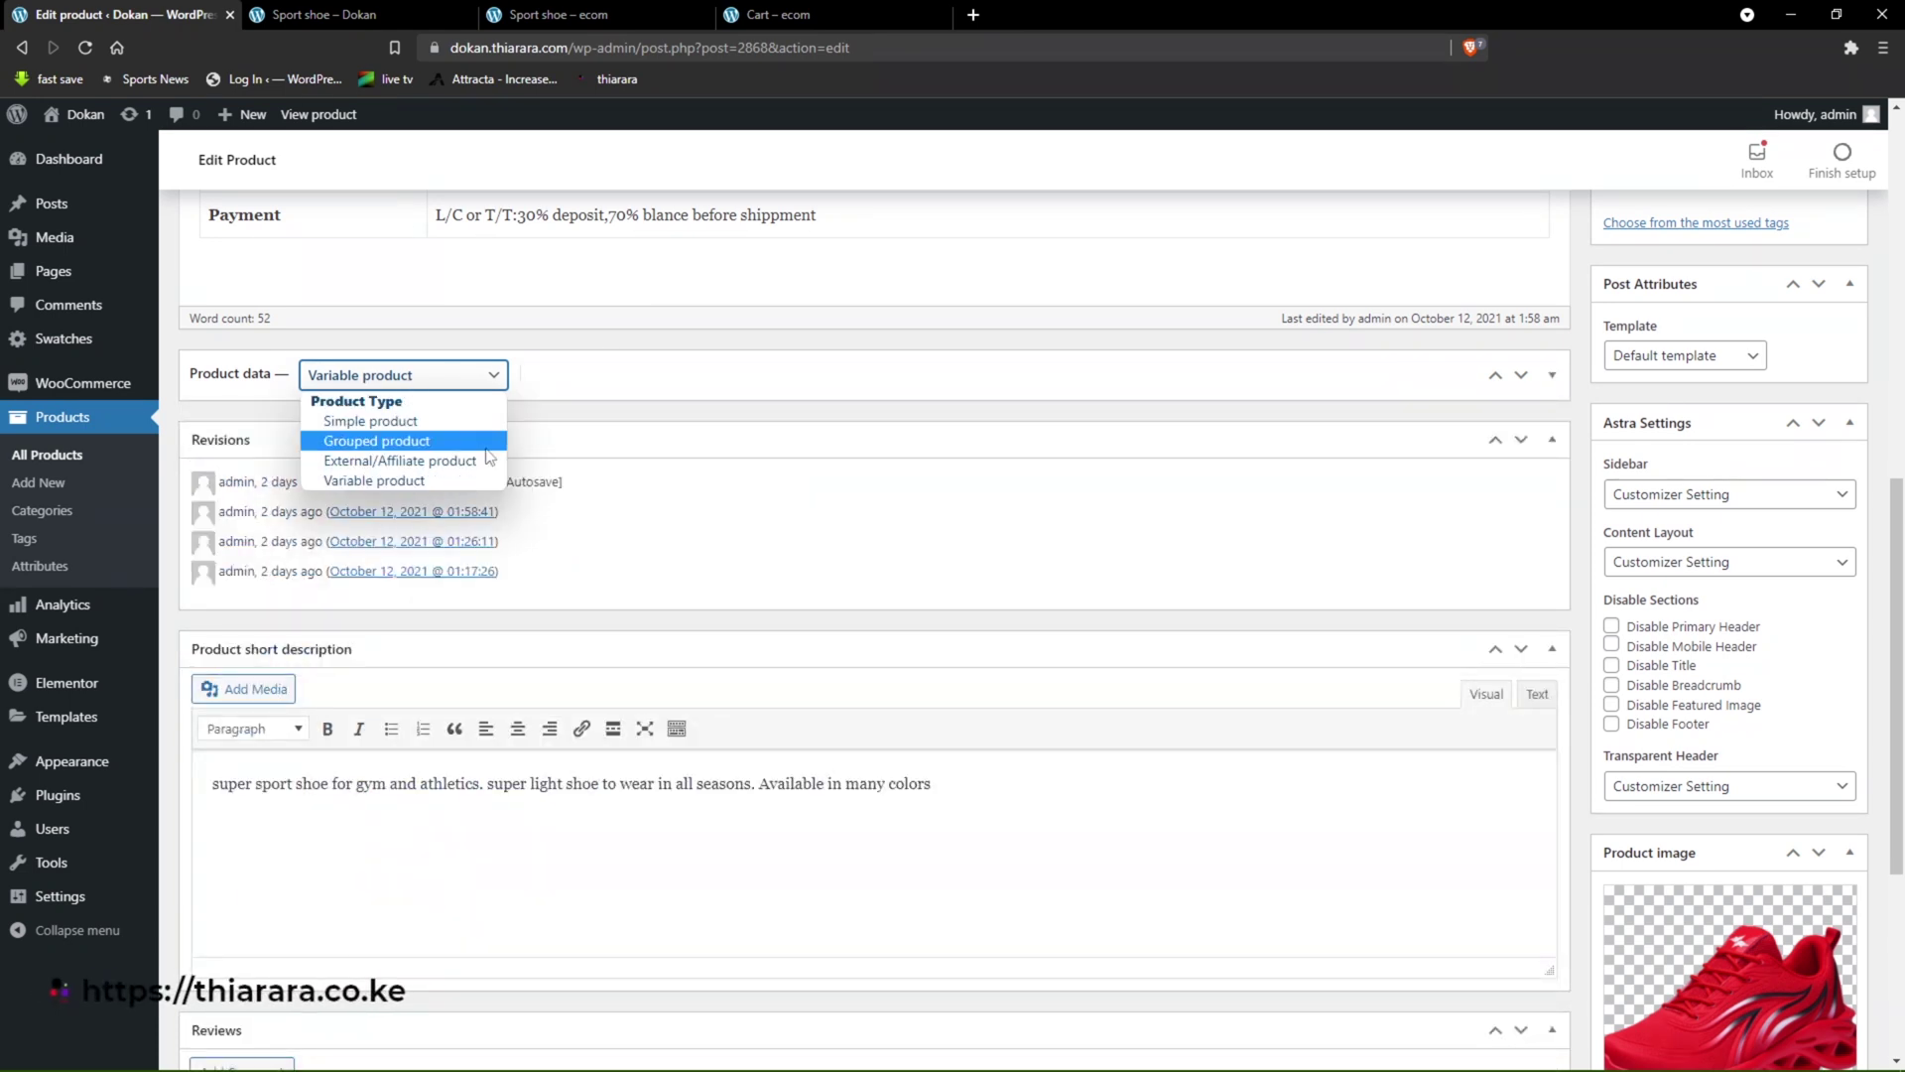
{"action": "left_click", "coordinate": [390, 481]}
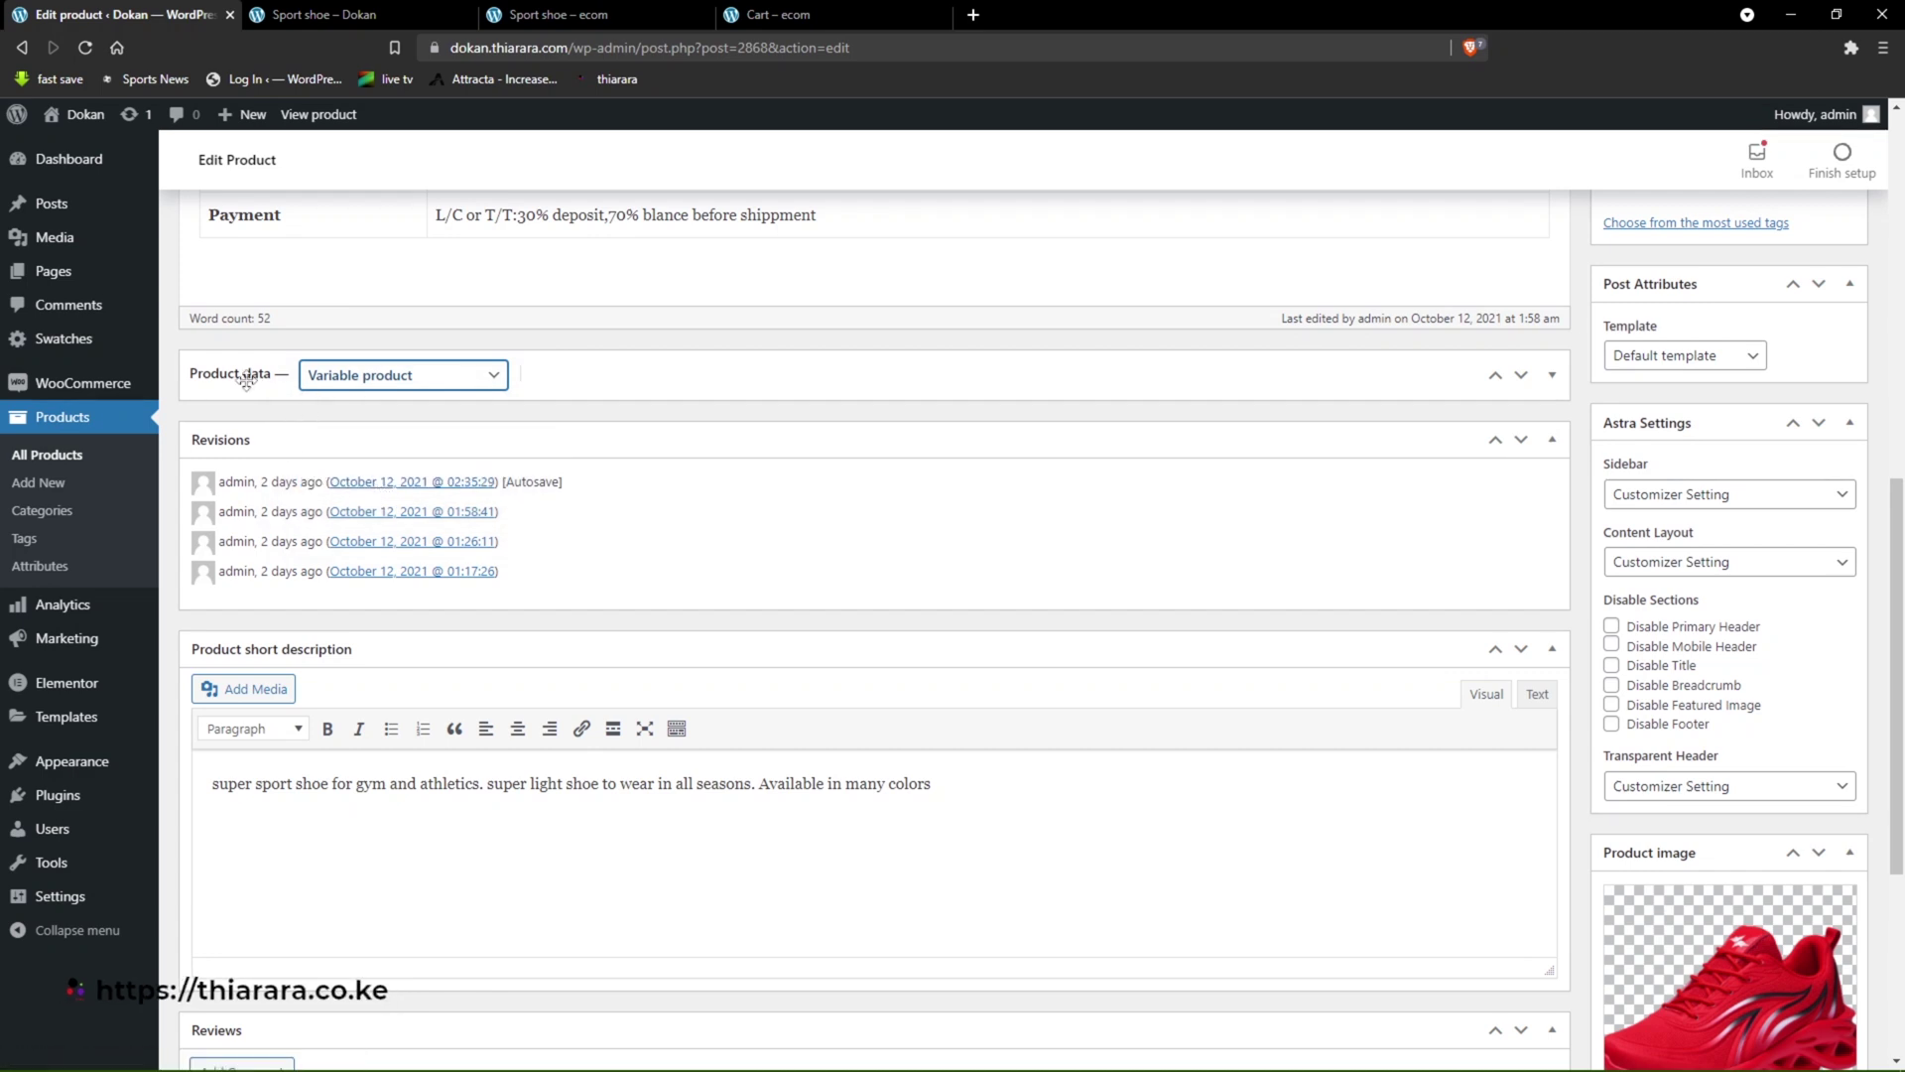
{"action": "left_click", "coordinate": [1551, 375]}
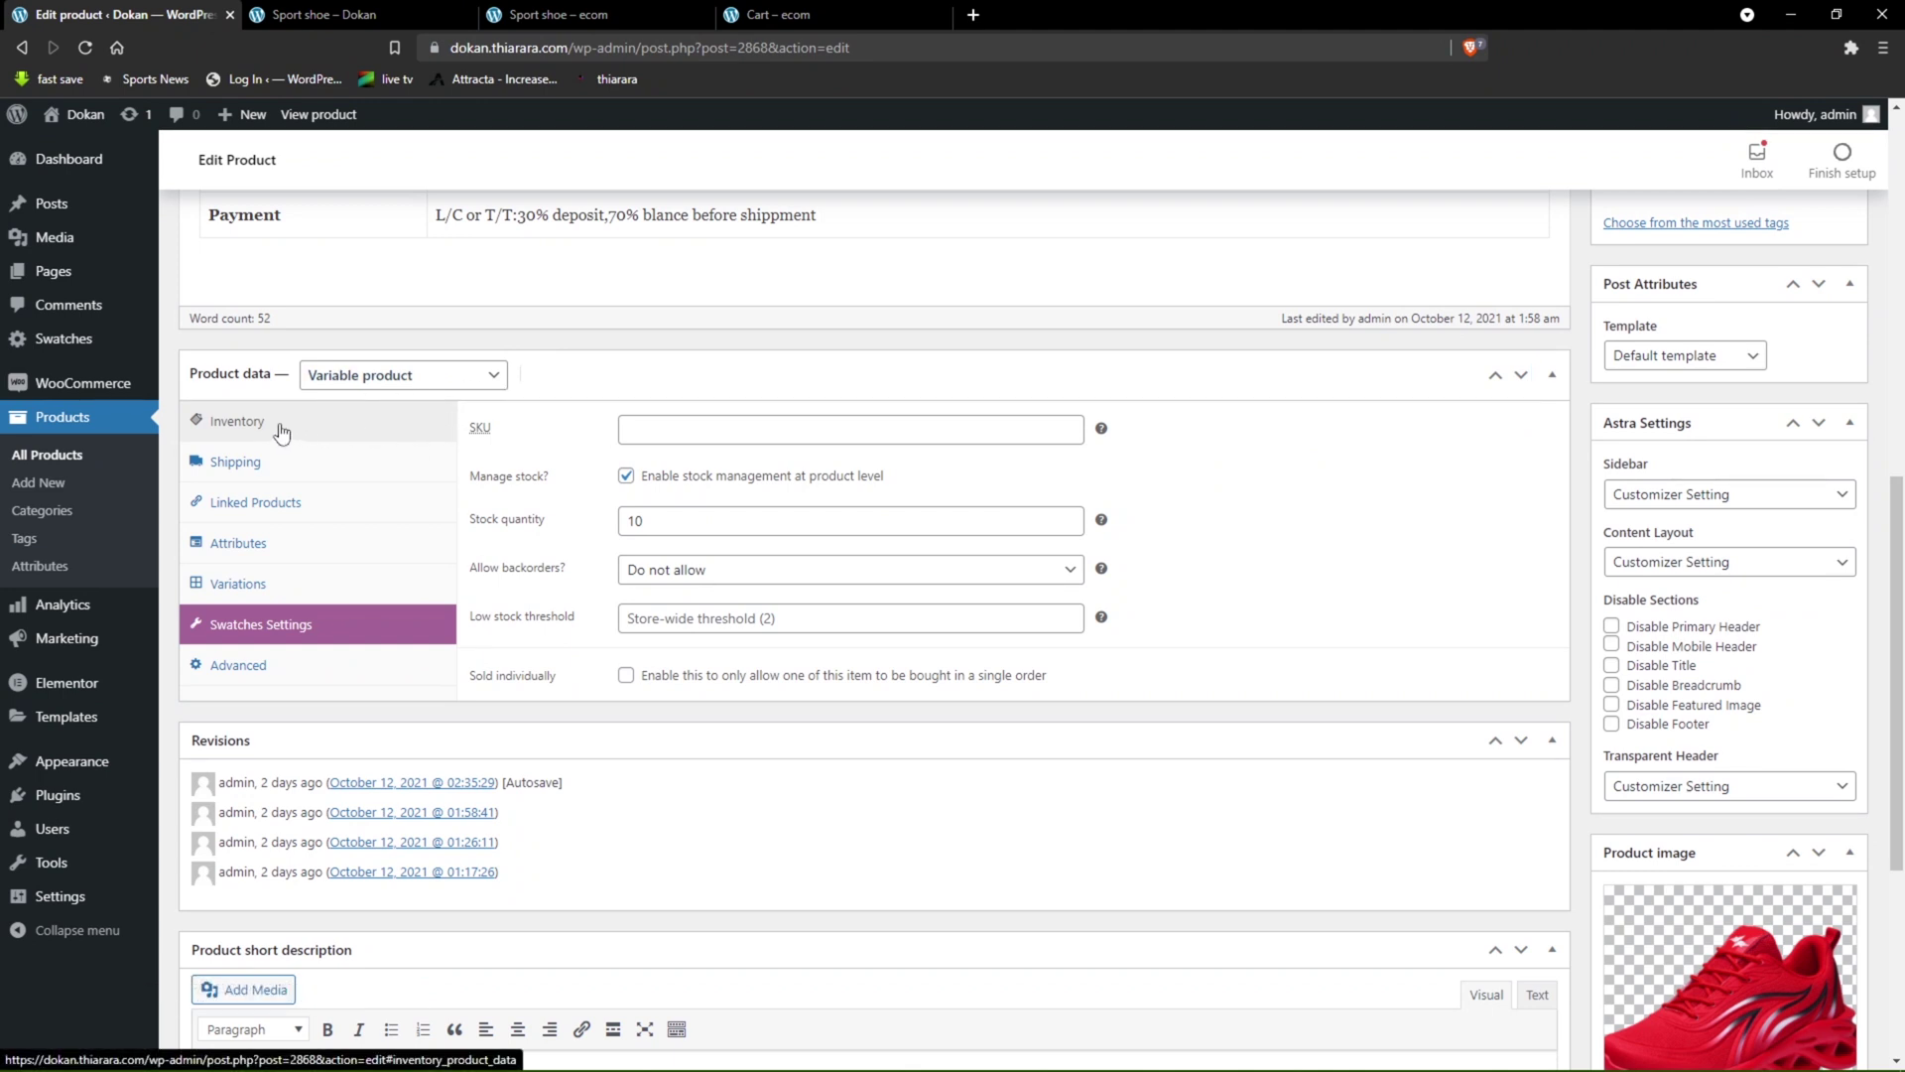
- In the product's inventory data, set the SKU to "super sport shoe" and the stock quantity to 15
{"action": "left_click", "coordinate": [681, 430]}
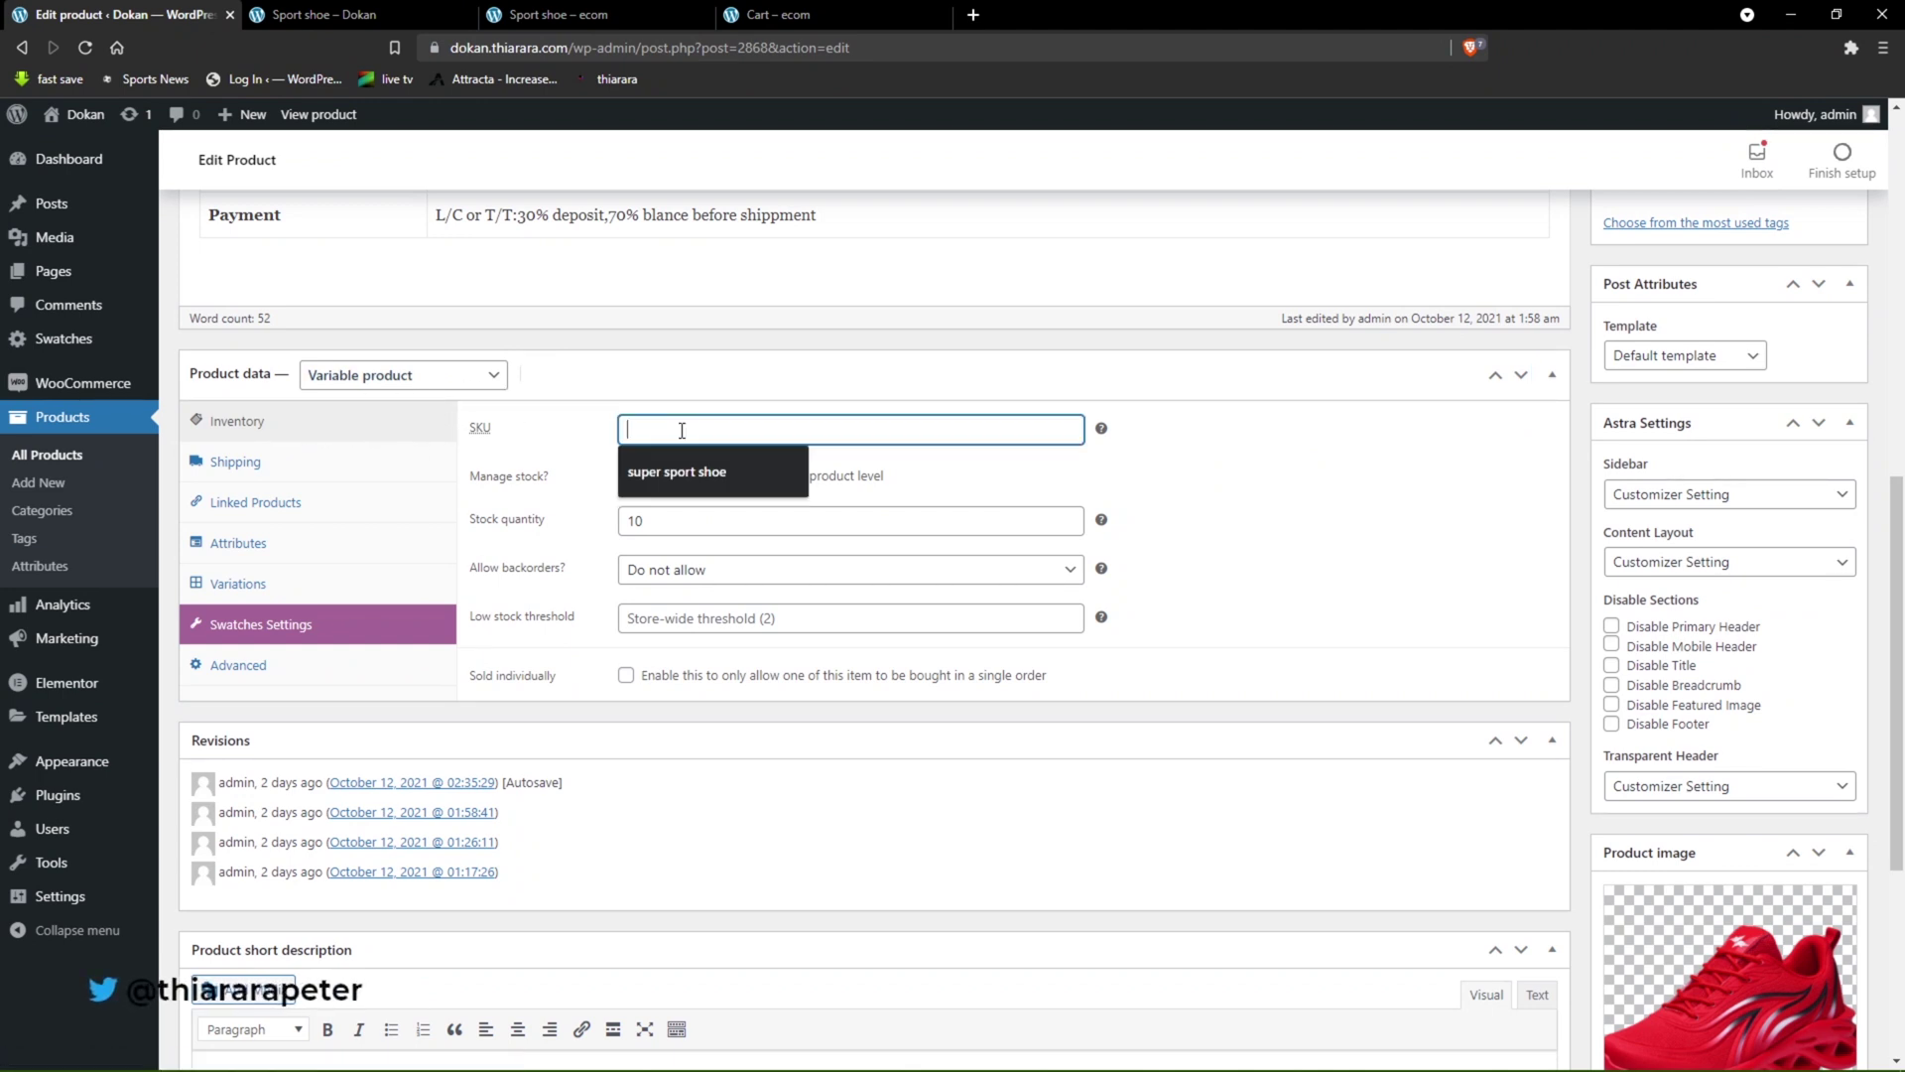
{"action": "left_click", "coordinate": [654, 469]}
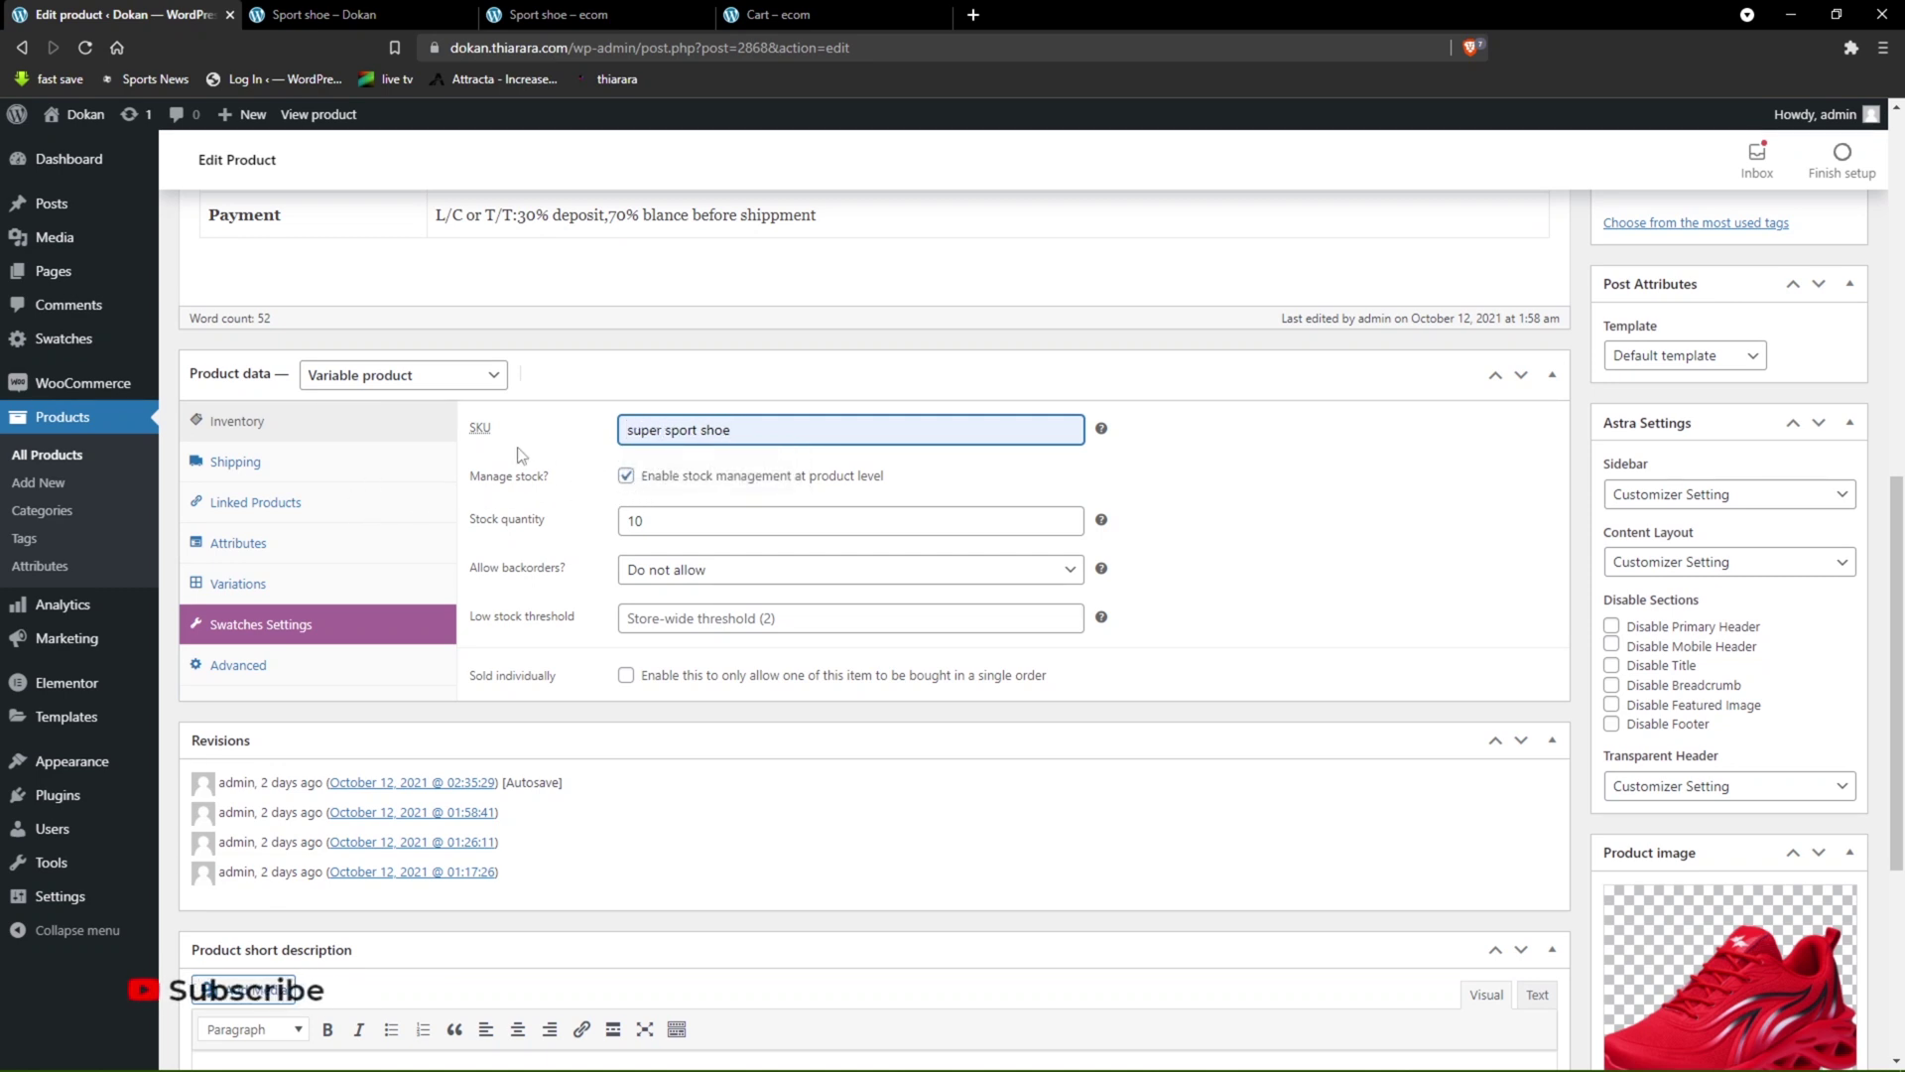
{"action": "double_click", "coordinate": [616, 526]}
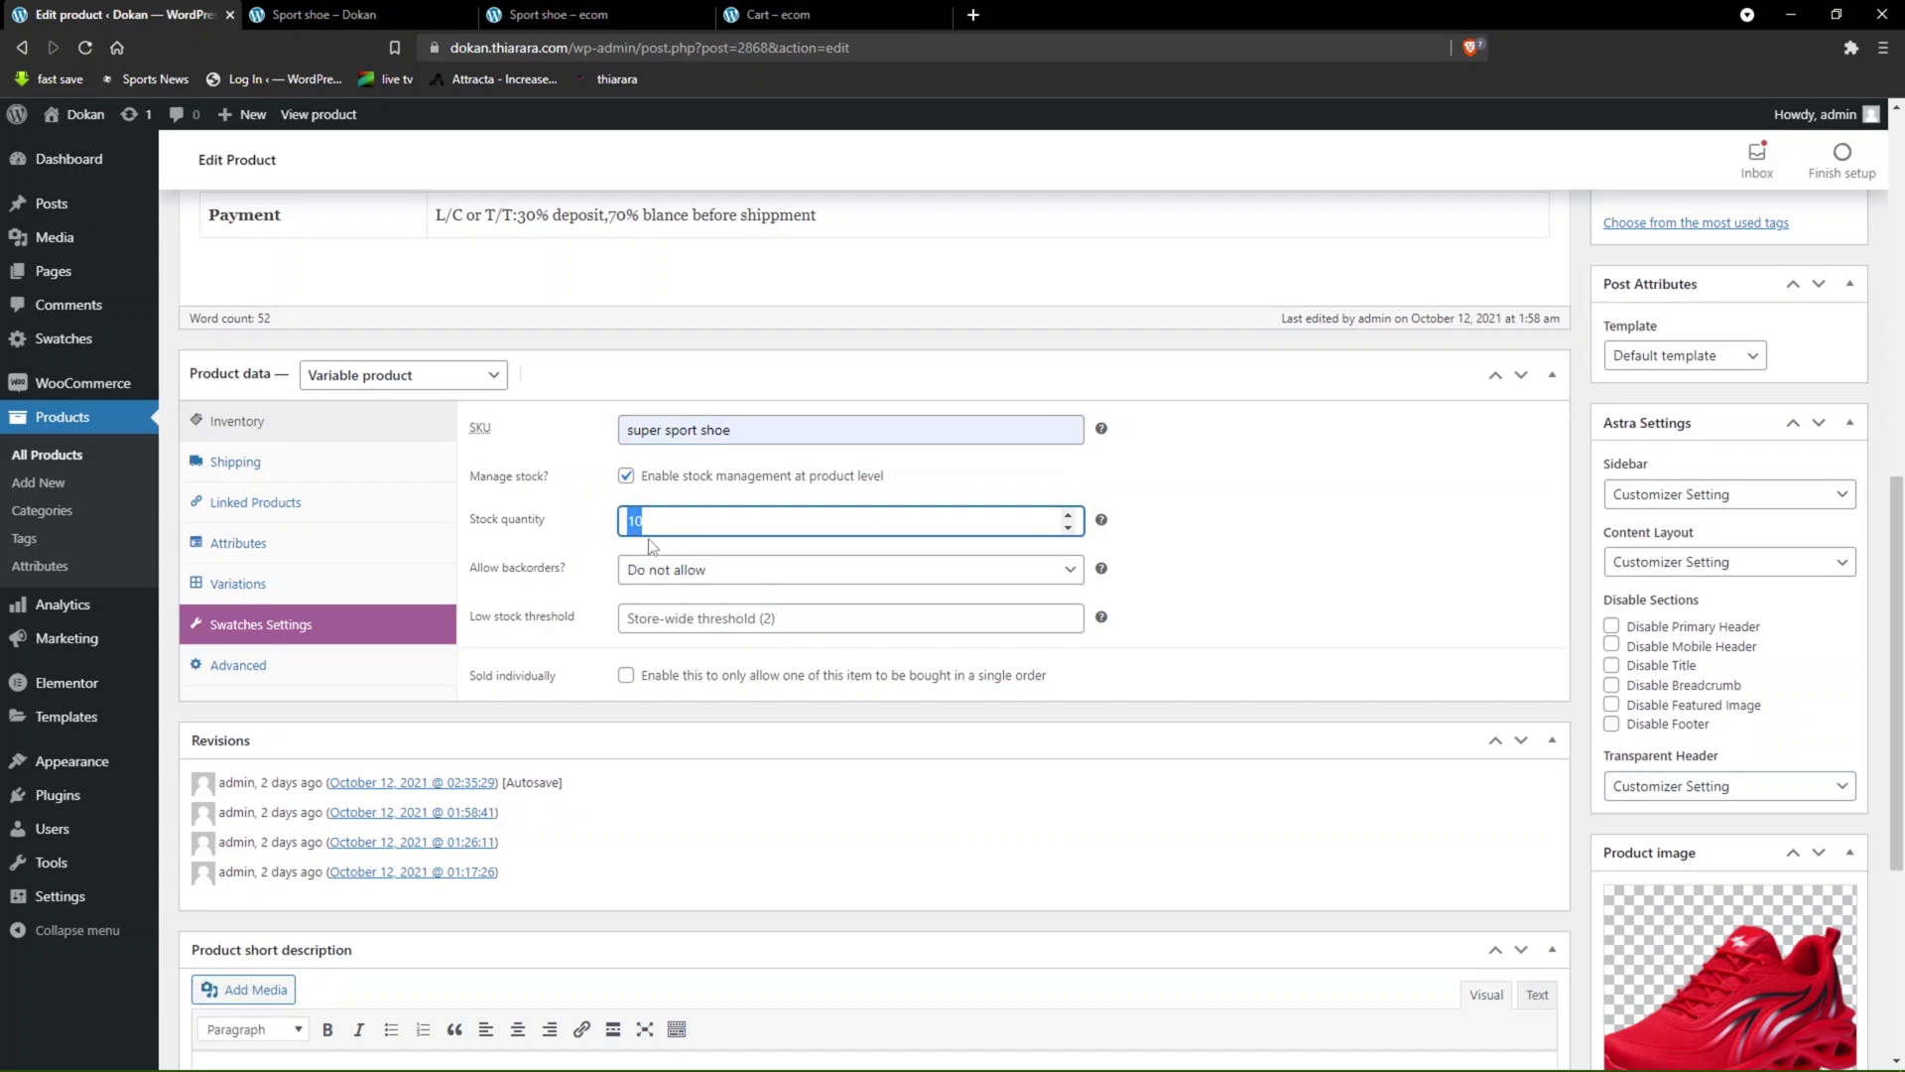
{"action": "type", "text": "15"}
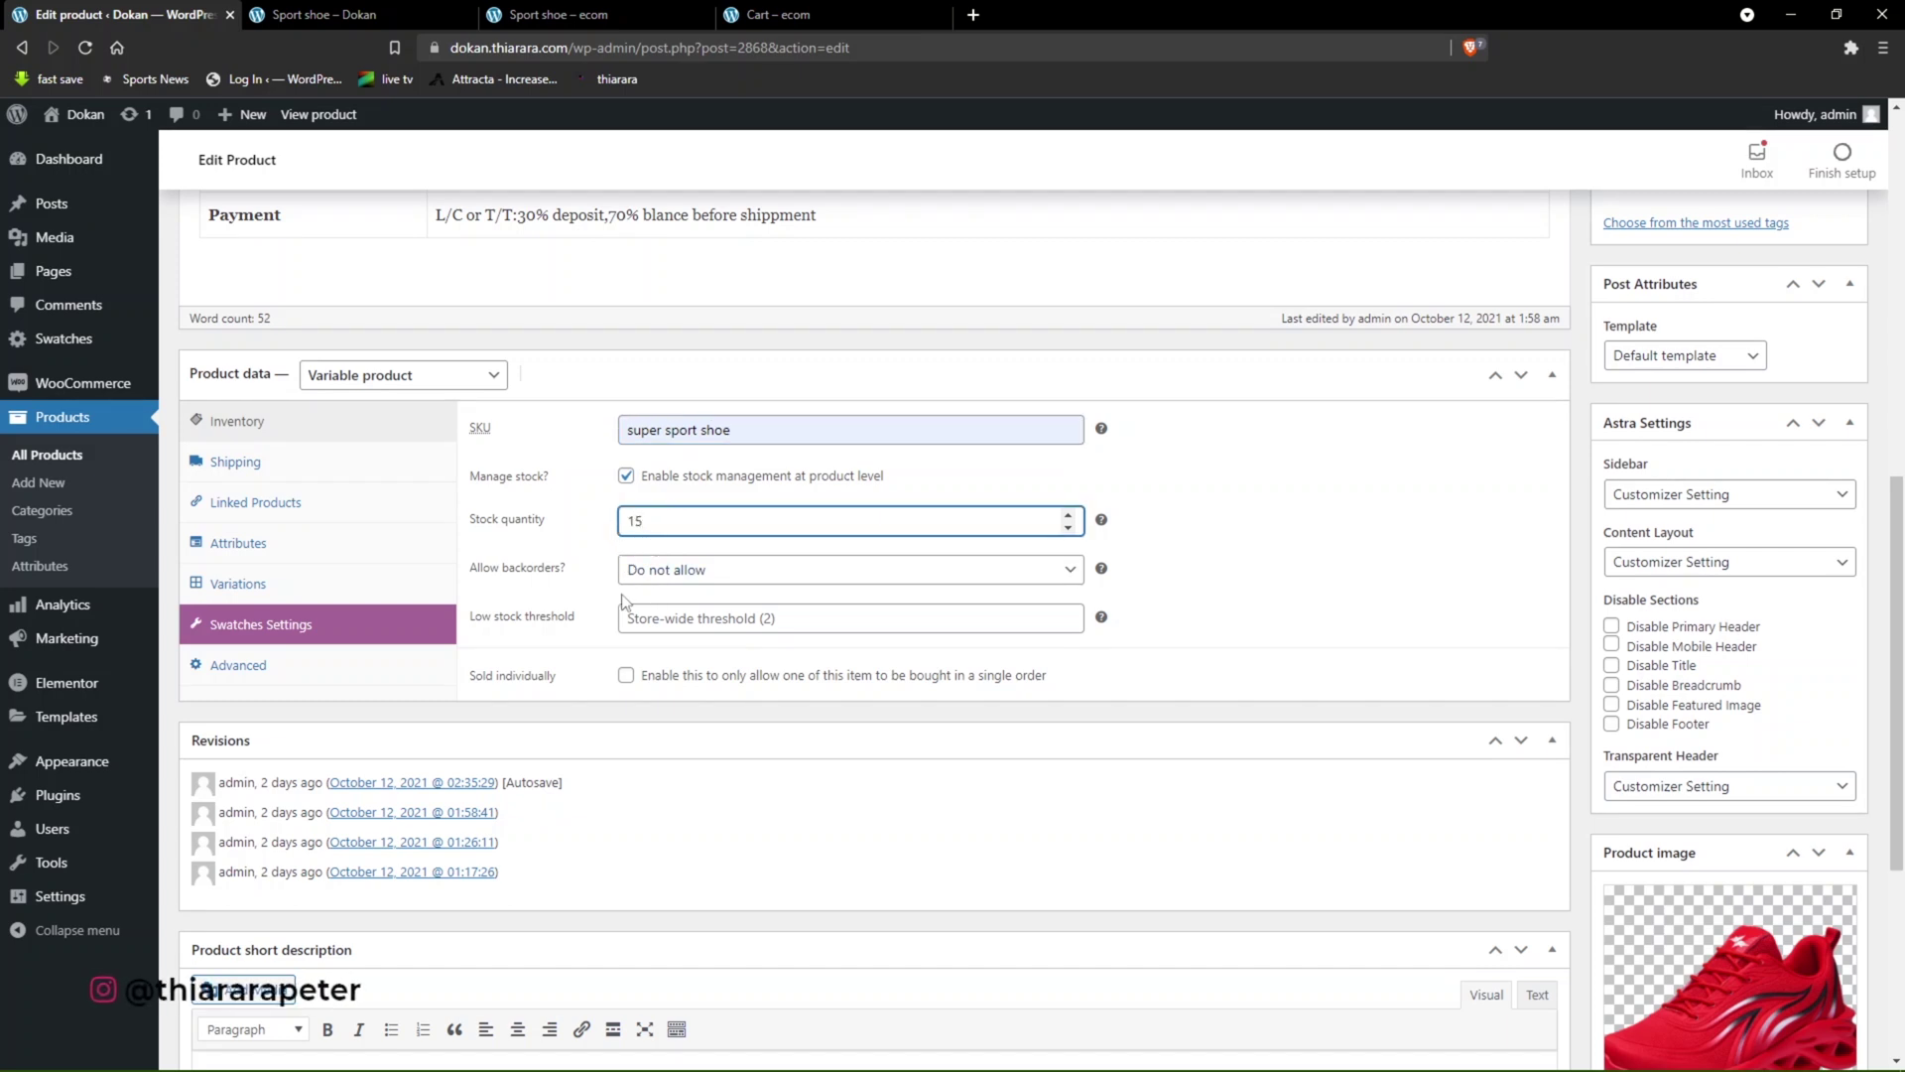
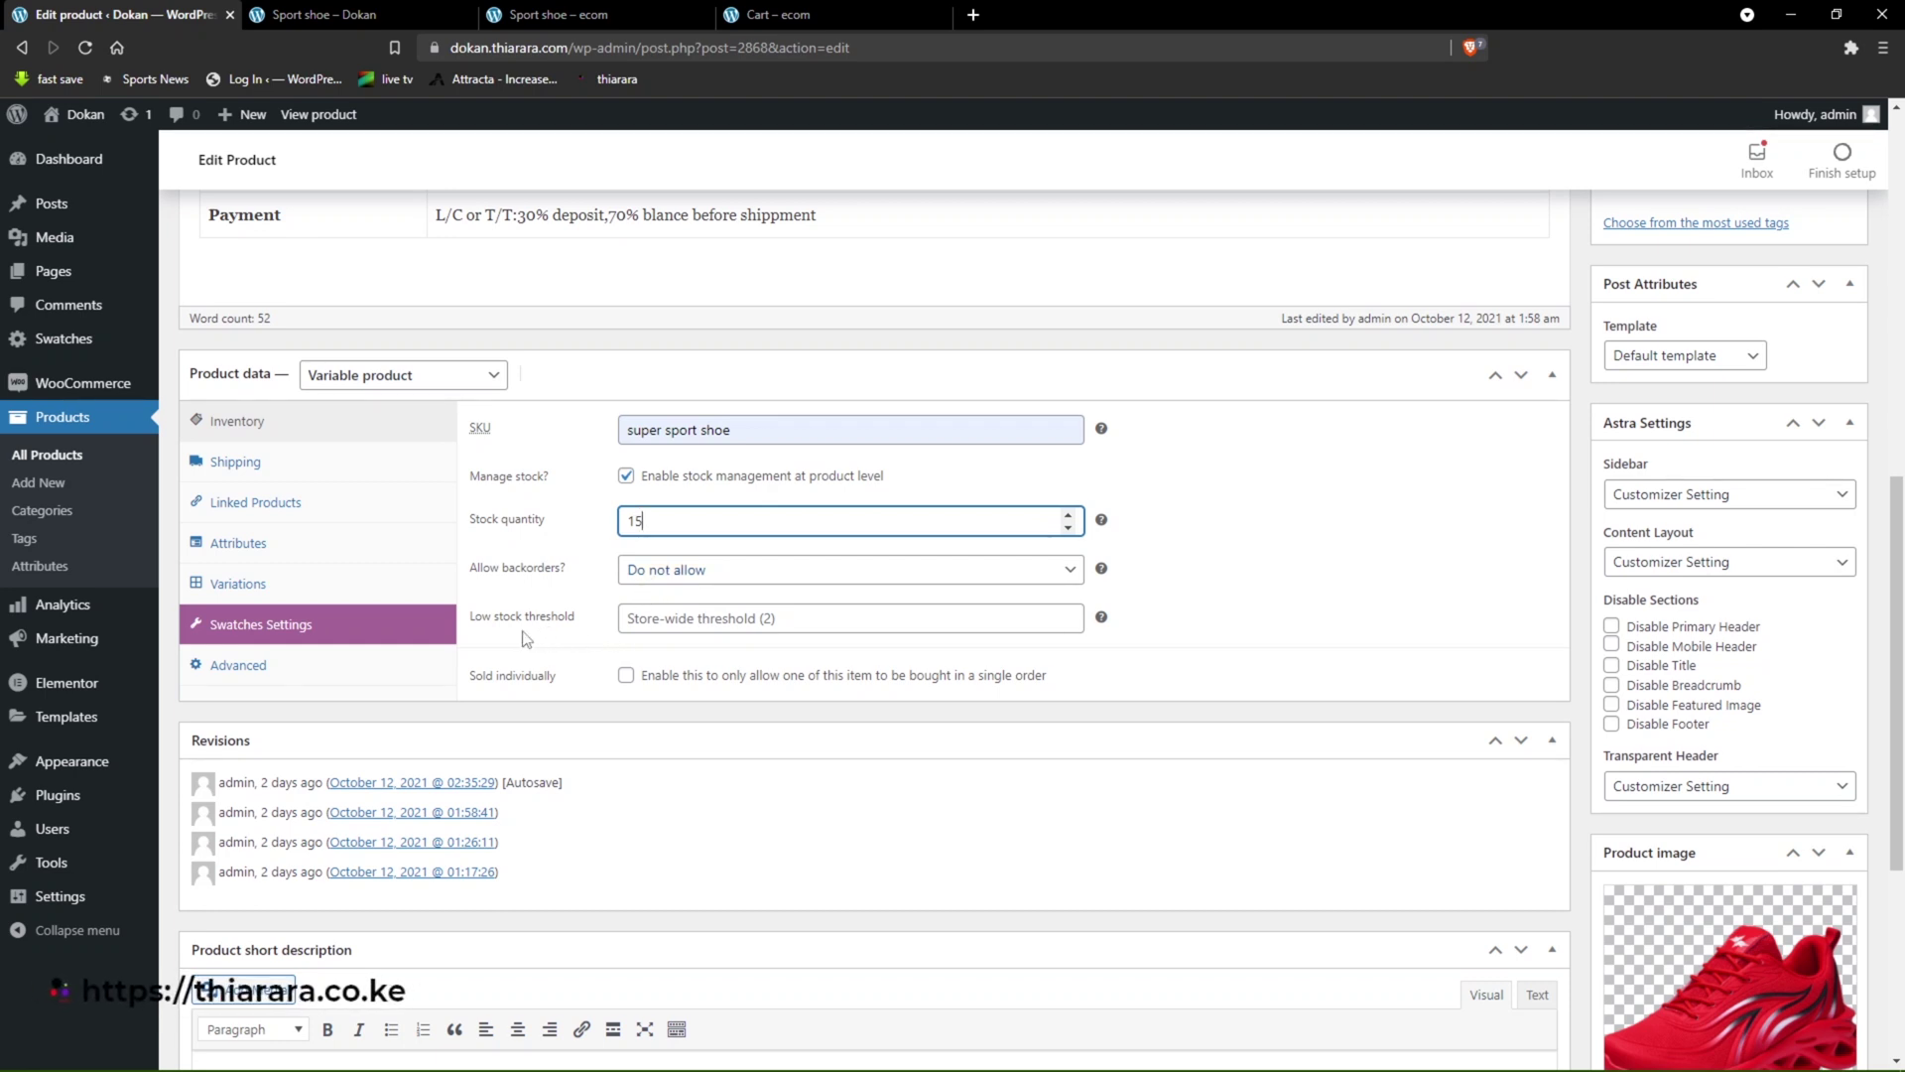
{"action": "left_click", "coordinate": [780, 617]}
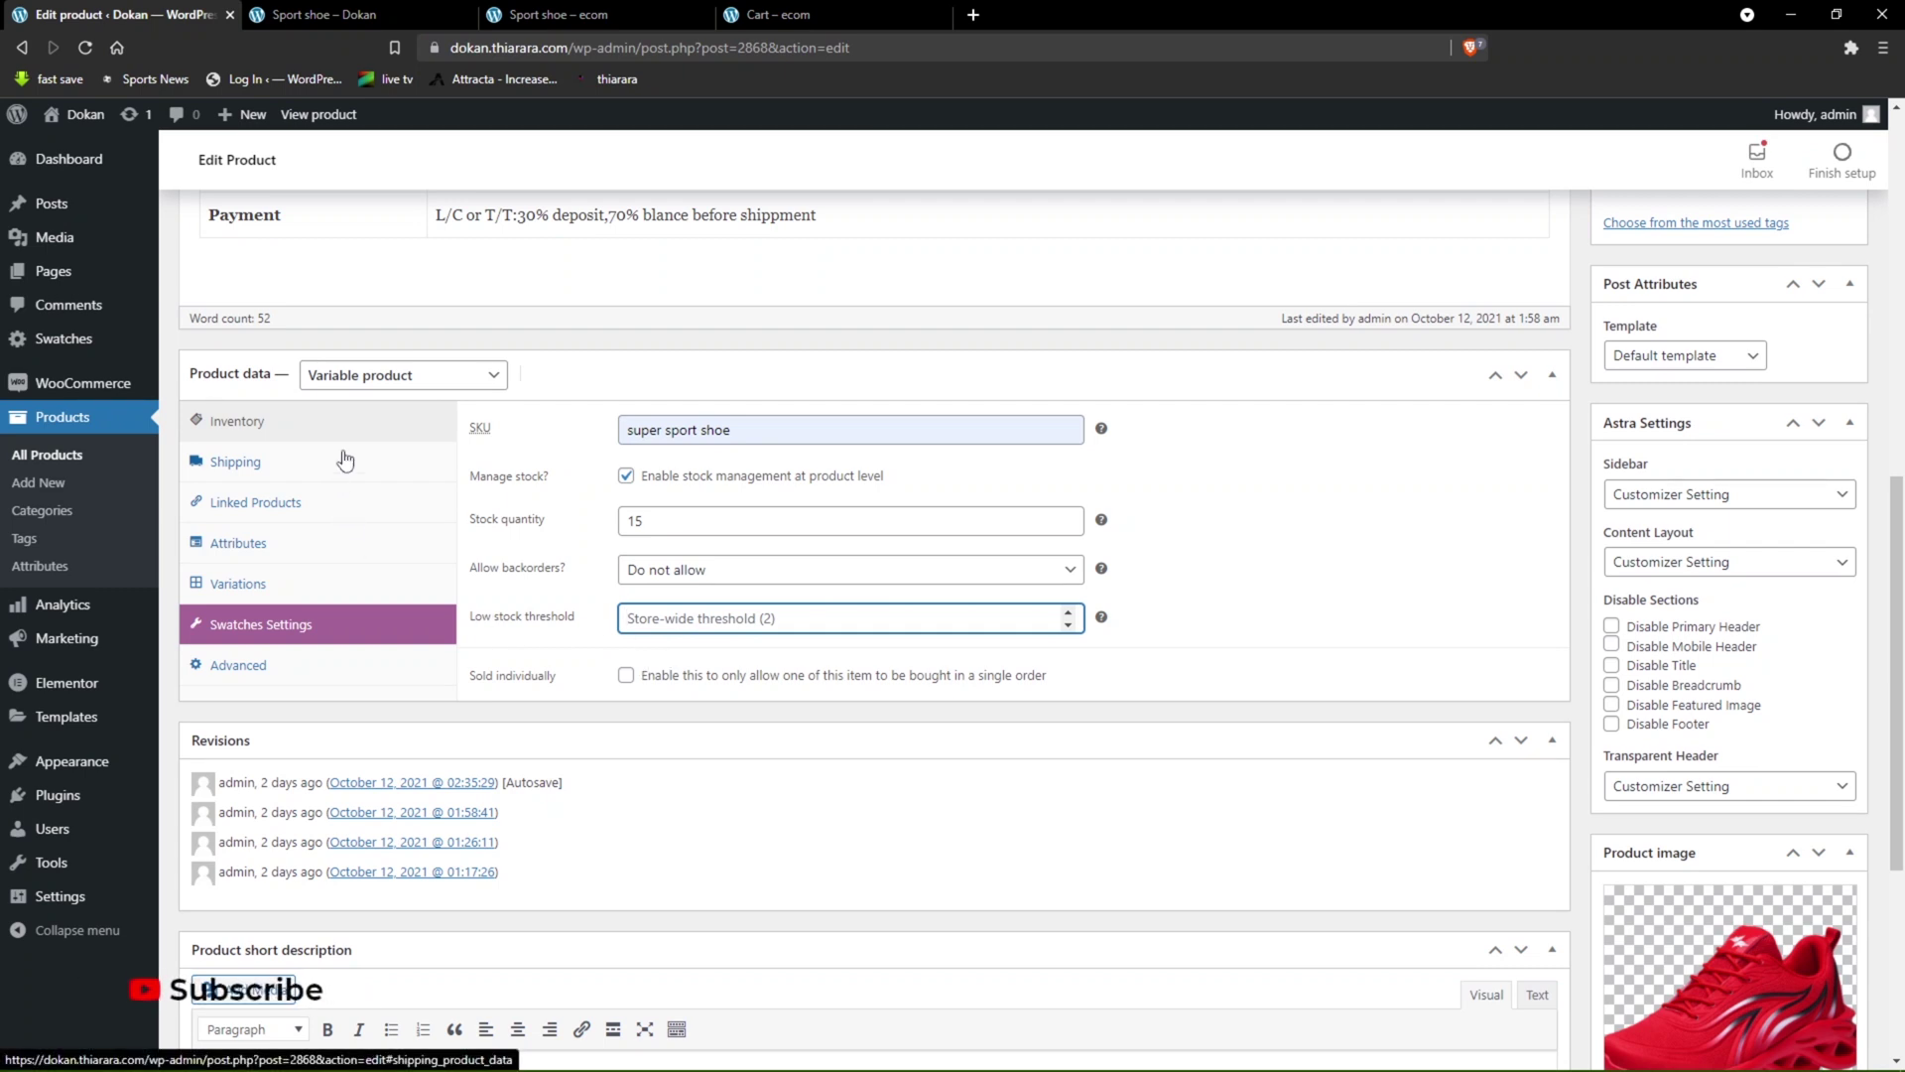
- Review the product's shipping settings and its linked products options for upsells and cross-sells
{"action": "left_click", "coordinate": [290, 472]}
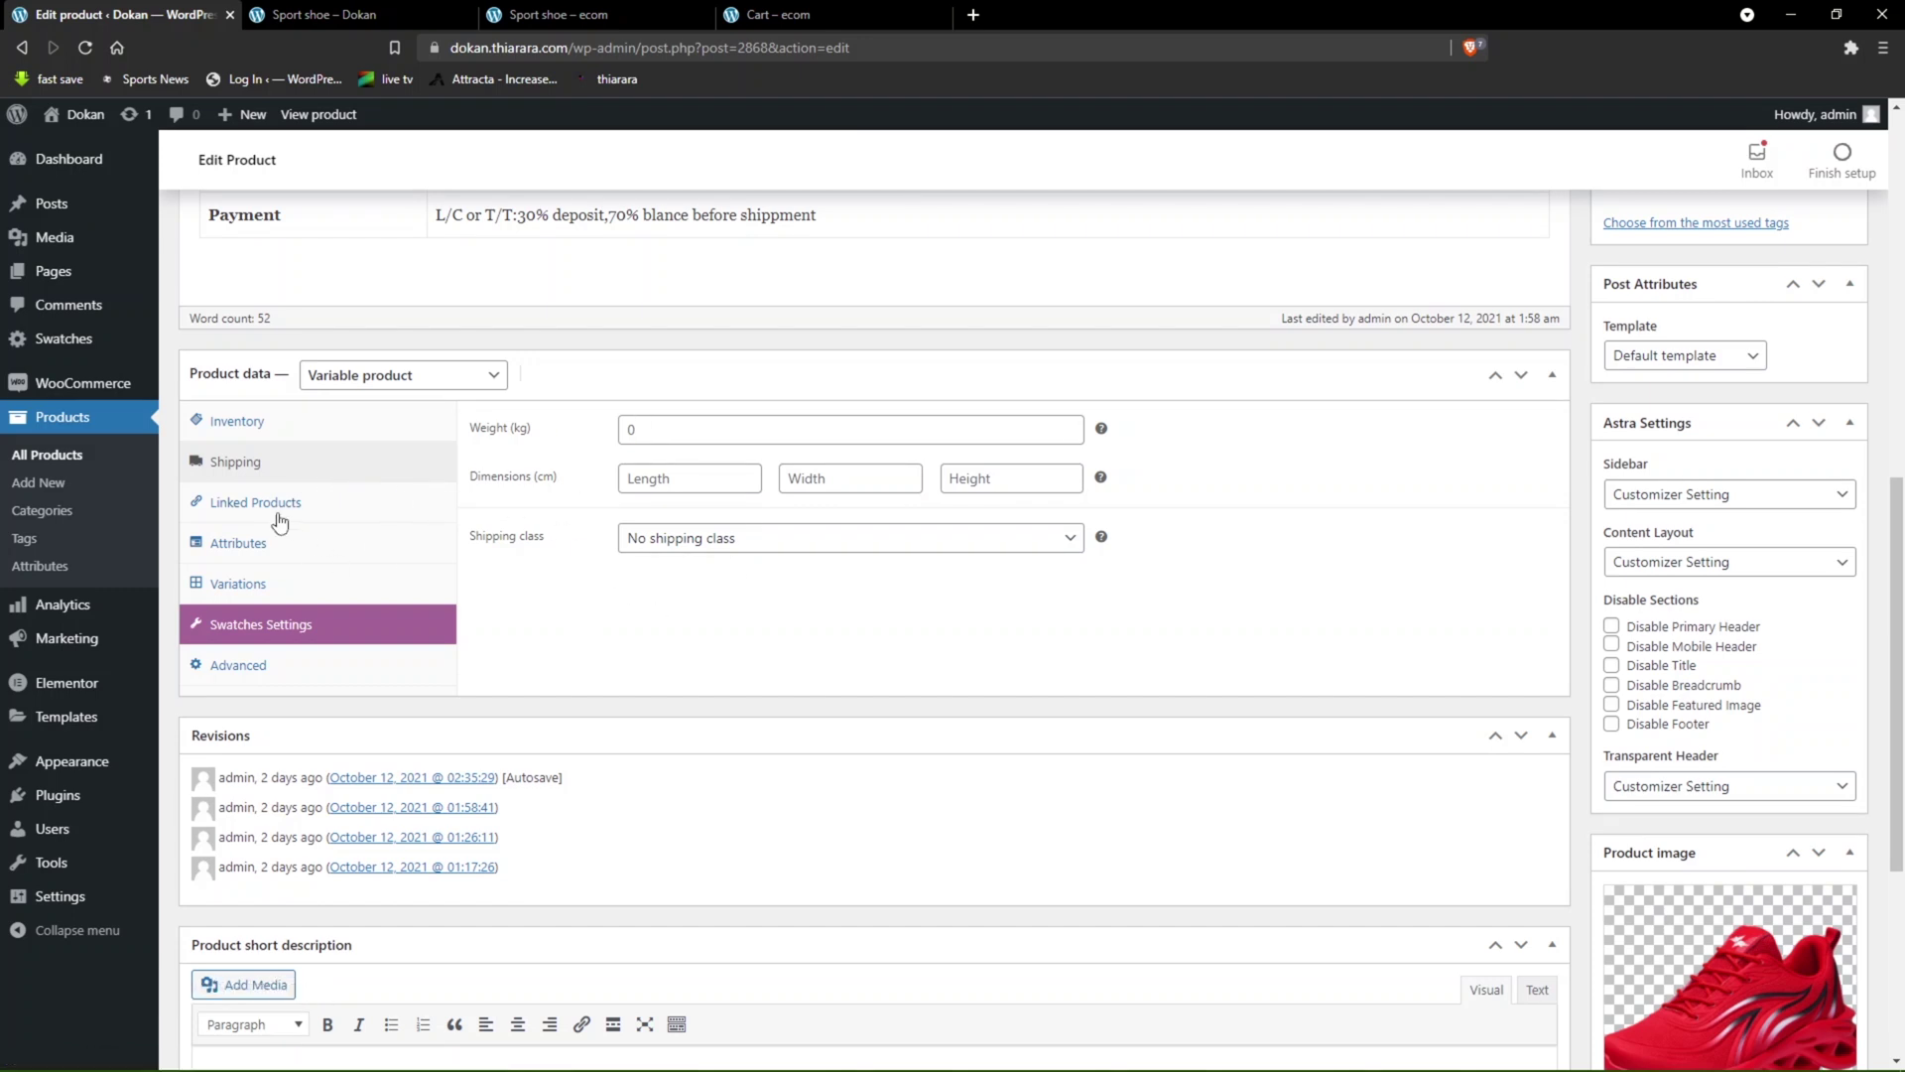
{"action": "left_click", "coordinate": [276, 512]}
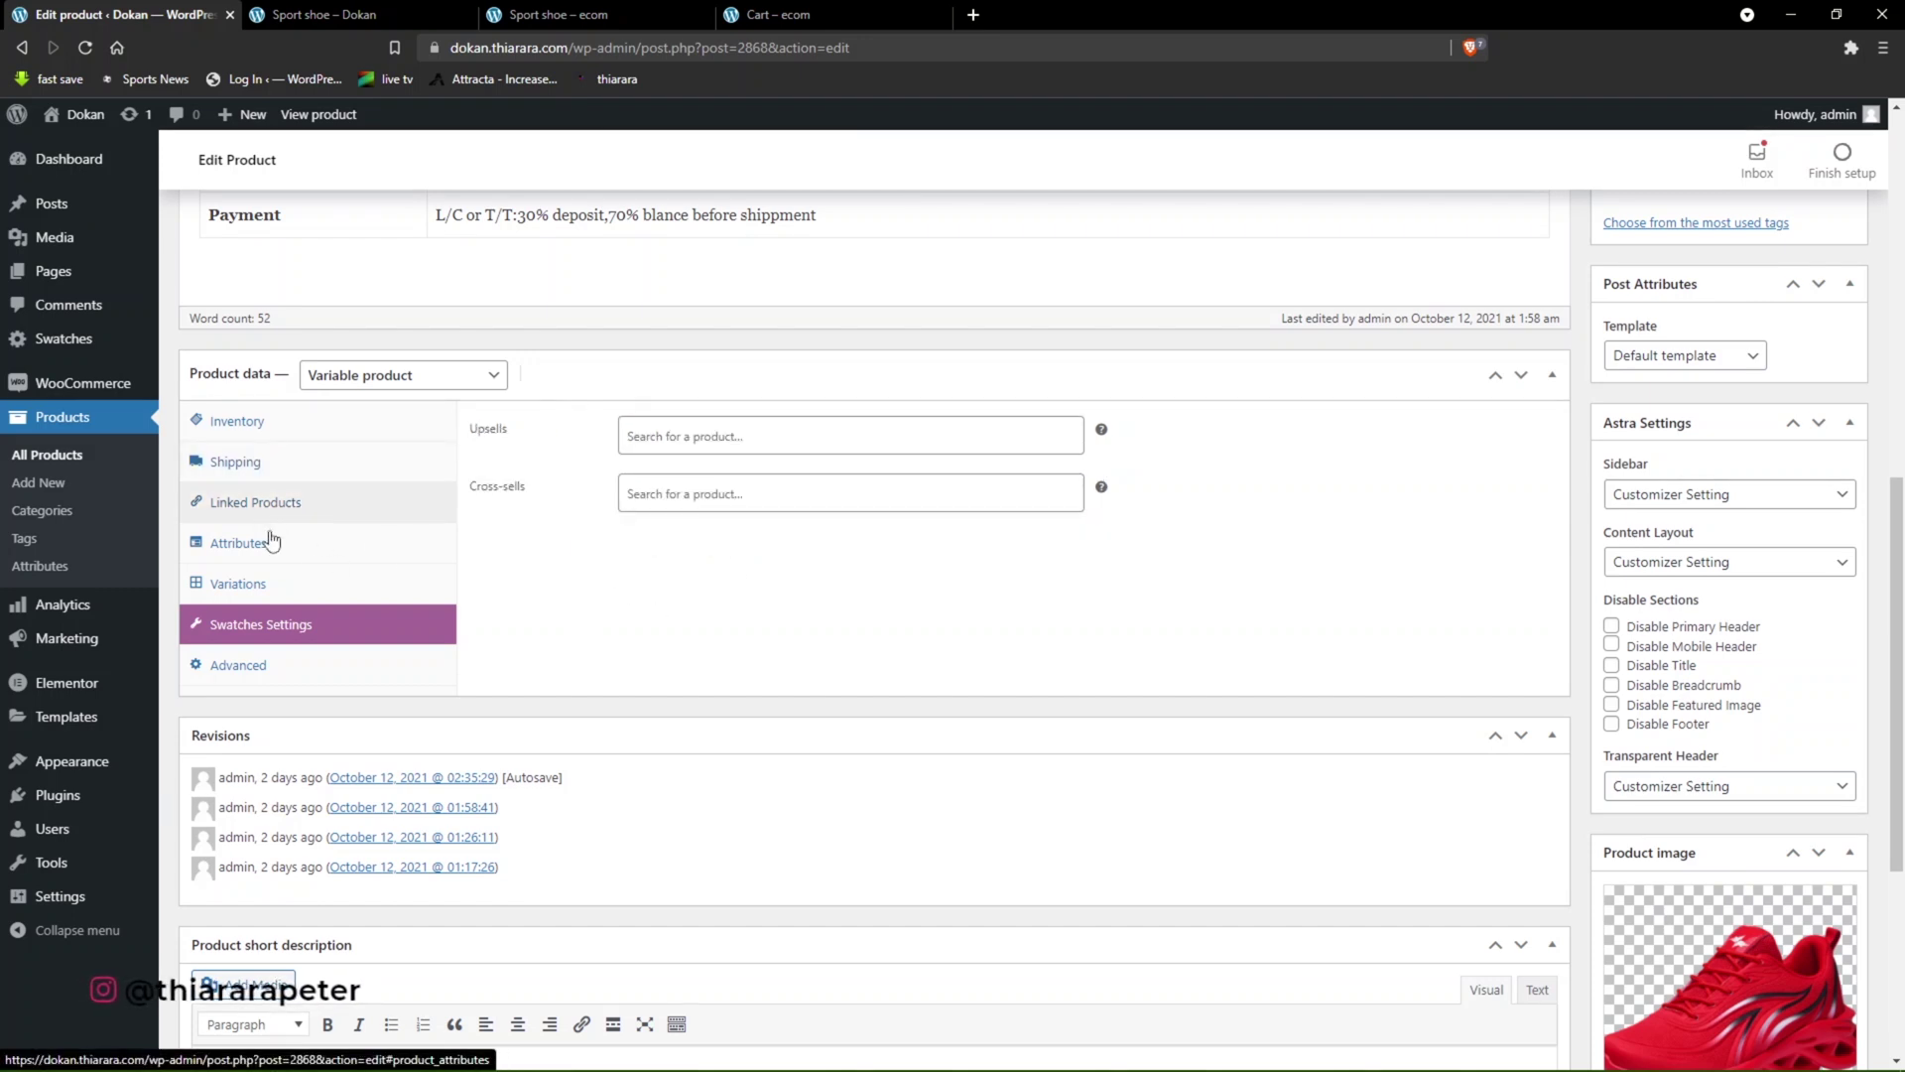
{"action": "left_click", "coordinate": [703, 436]}
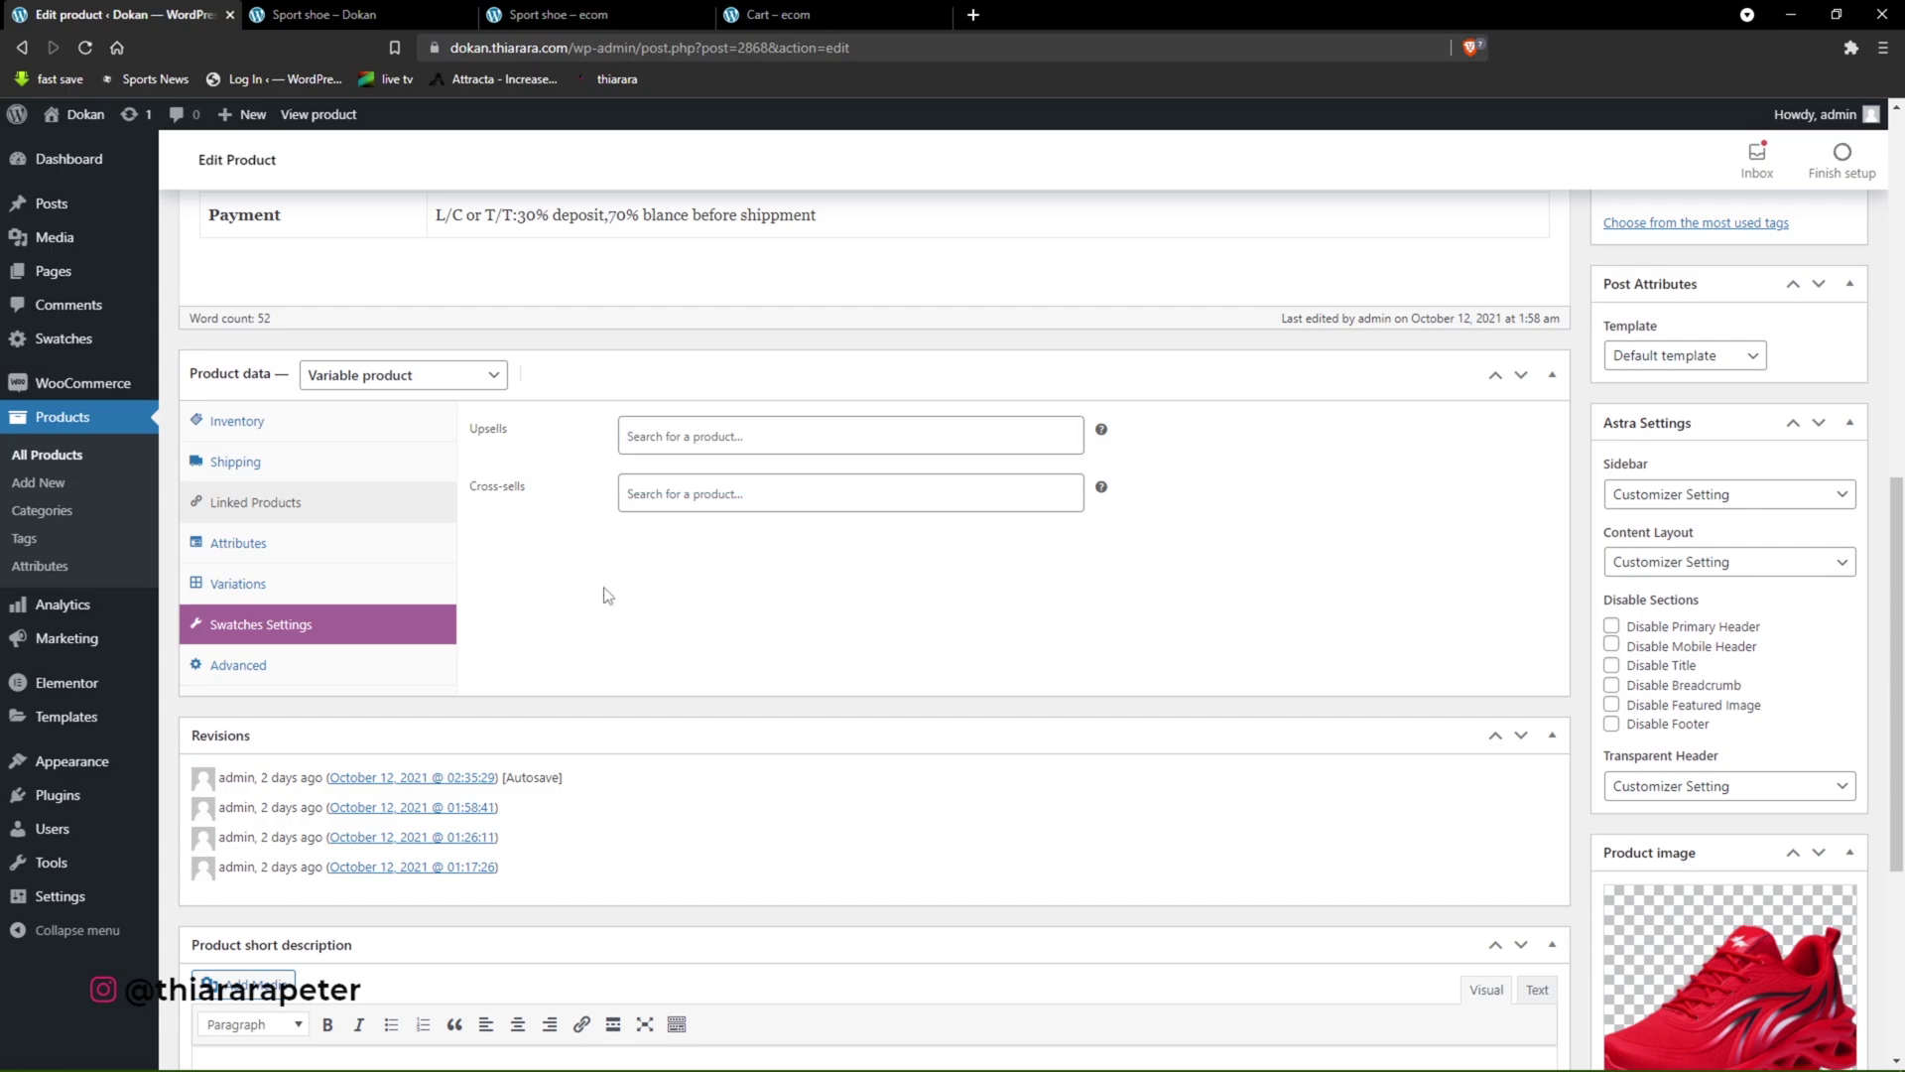
{"action": "scroll", "coordinate": [397, 496], "scroll_direction": "down", "scroll_amount": 2}
- Add the Color attribute to the product and enable it for variations
{"action": "left_click", "coordinate": [274, 407]}
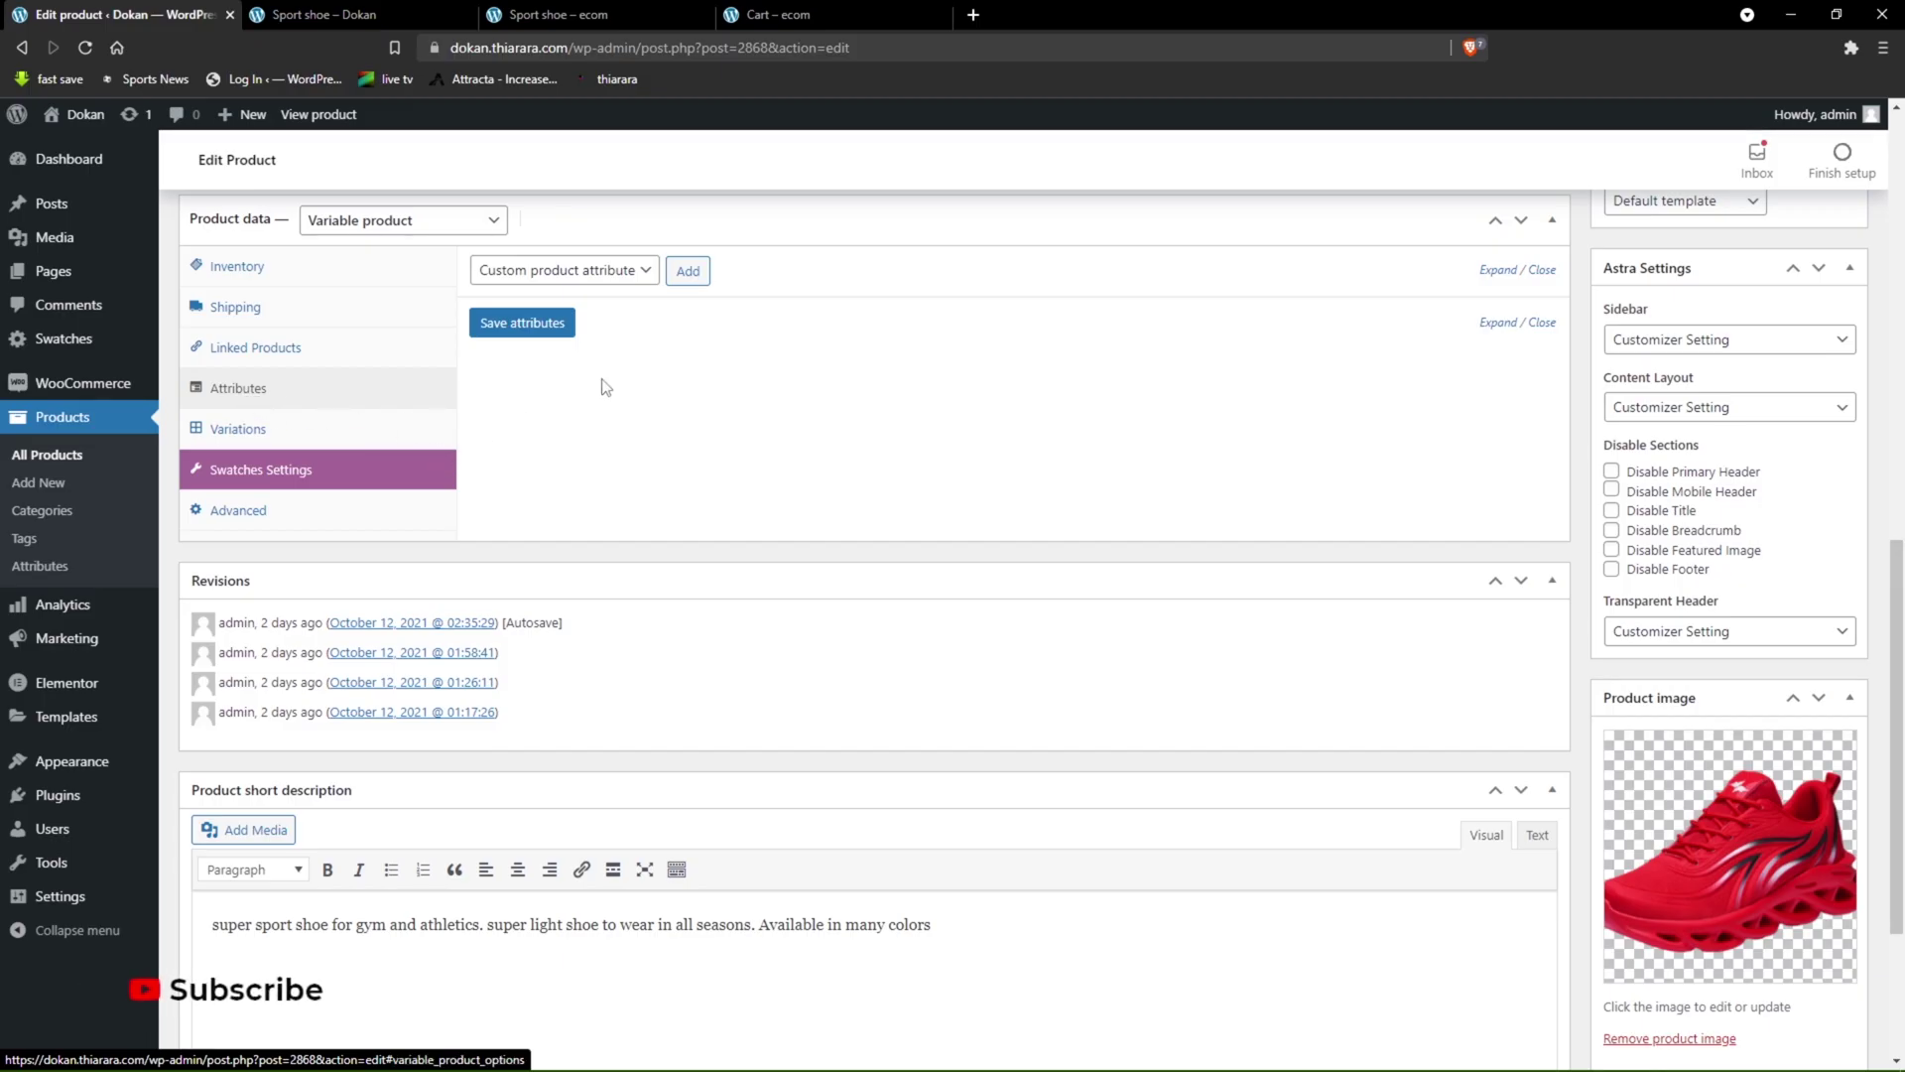
{"action": "scroll", "coordinate": [606, 387], "scroll_direction": "up", "scroll_amount": 2}
{"action": "left_click", "coordinate": [562, 471]}
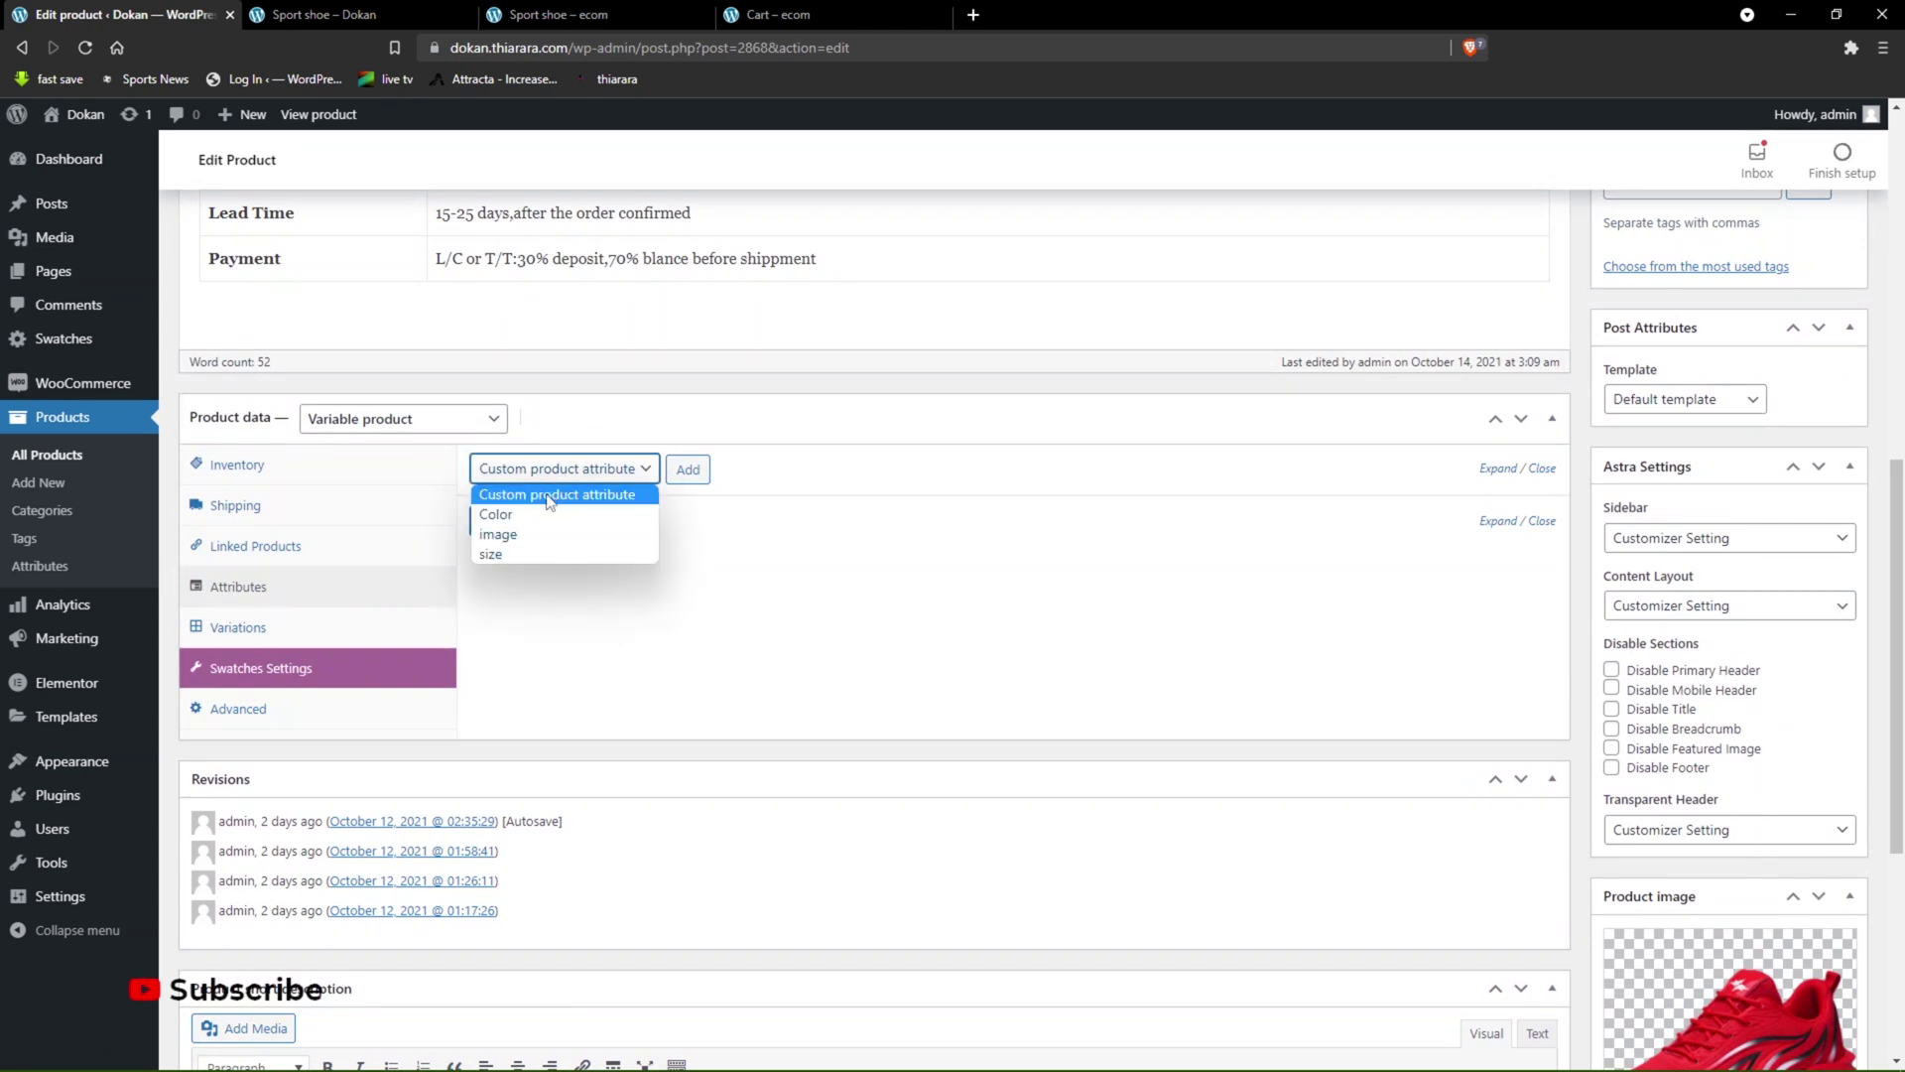
{"action": "left_click", "coordinate": [499, 515]}
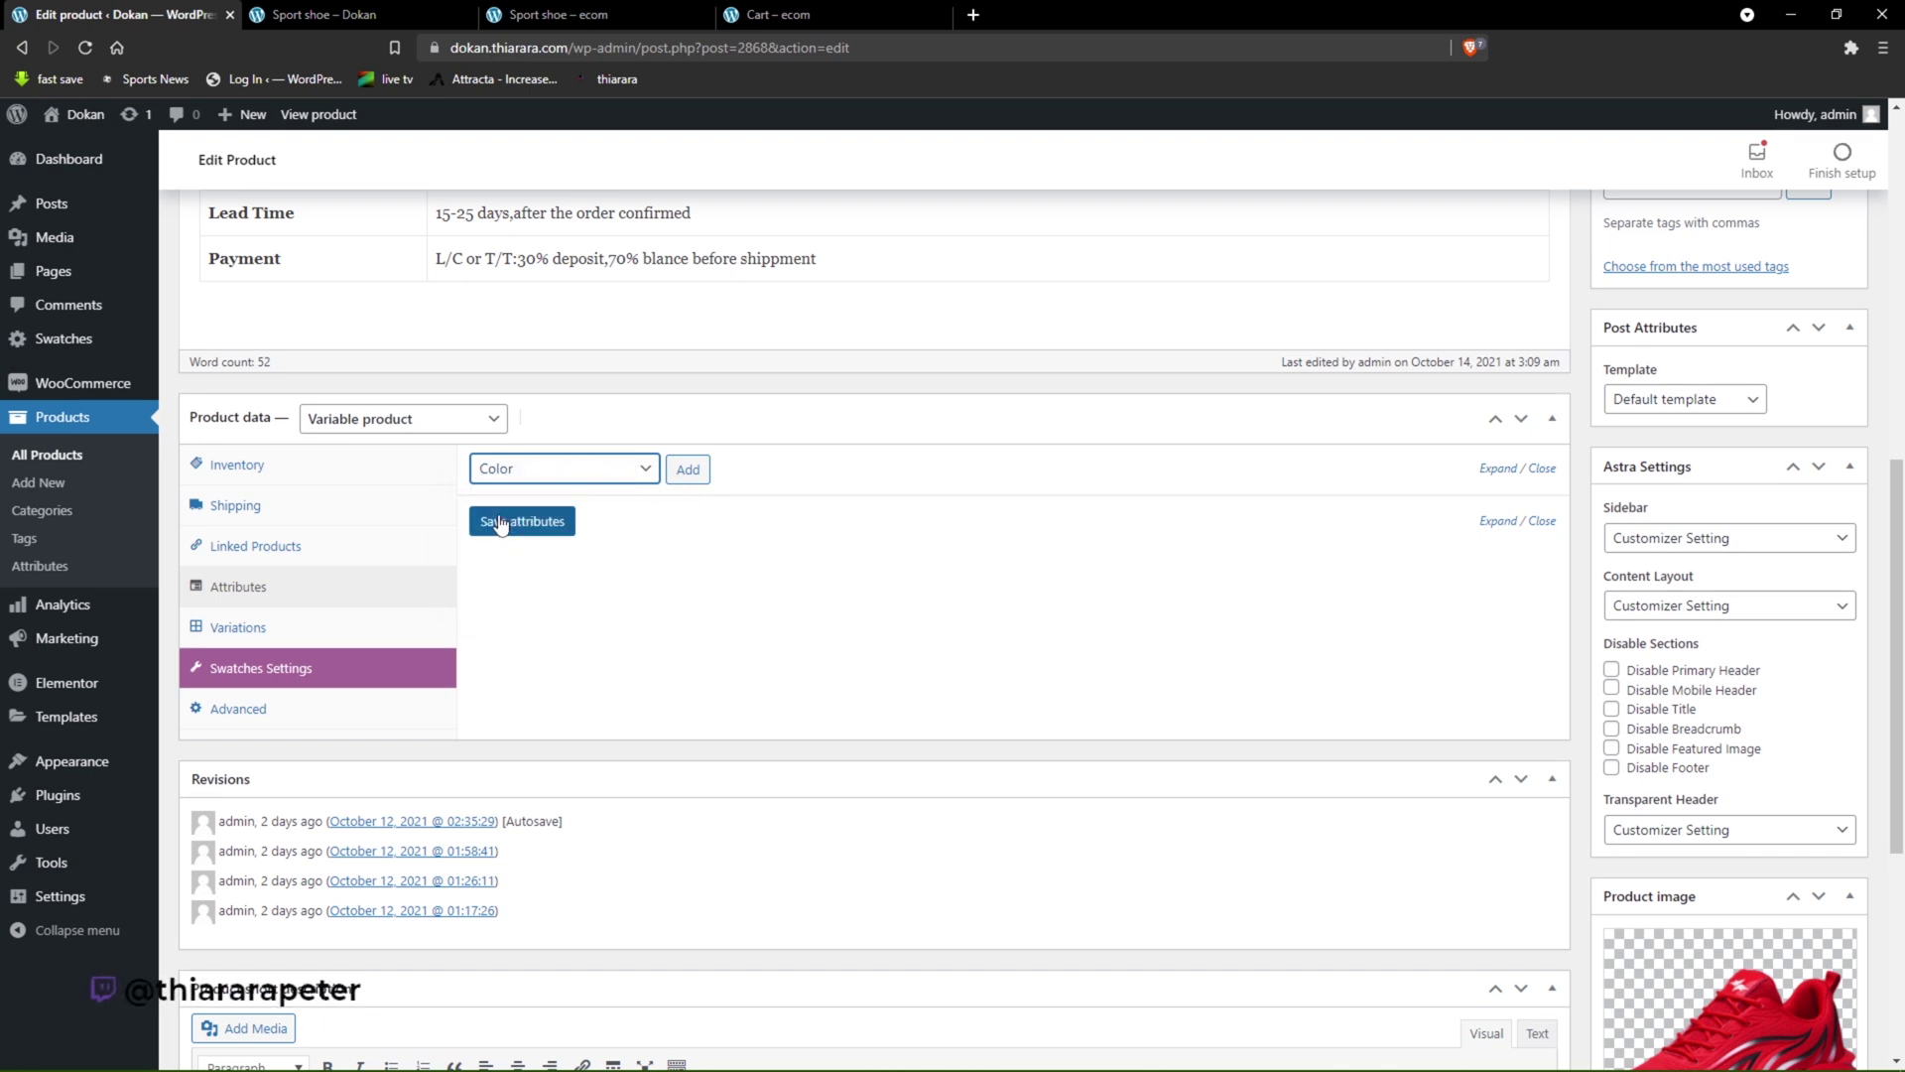
{"action": "left_click", "coordinate": [688, 471]}
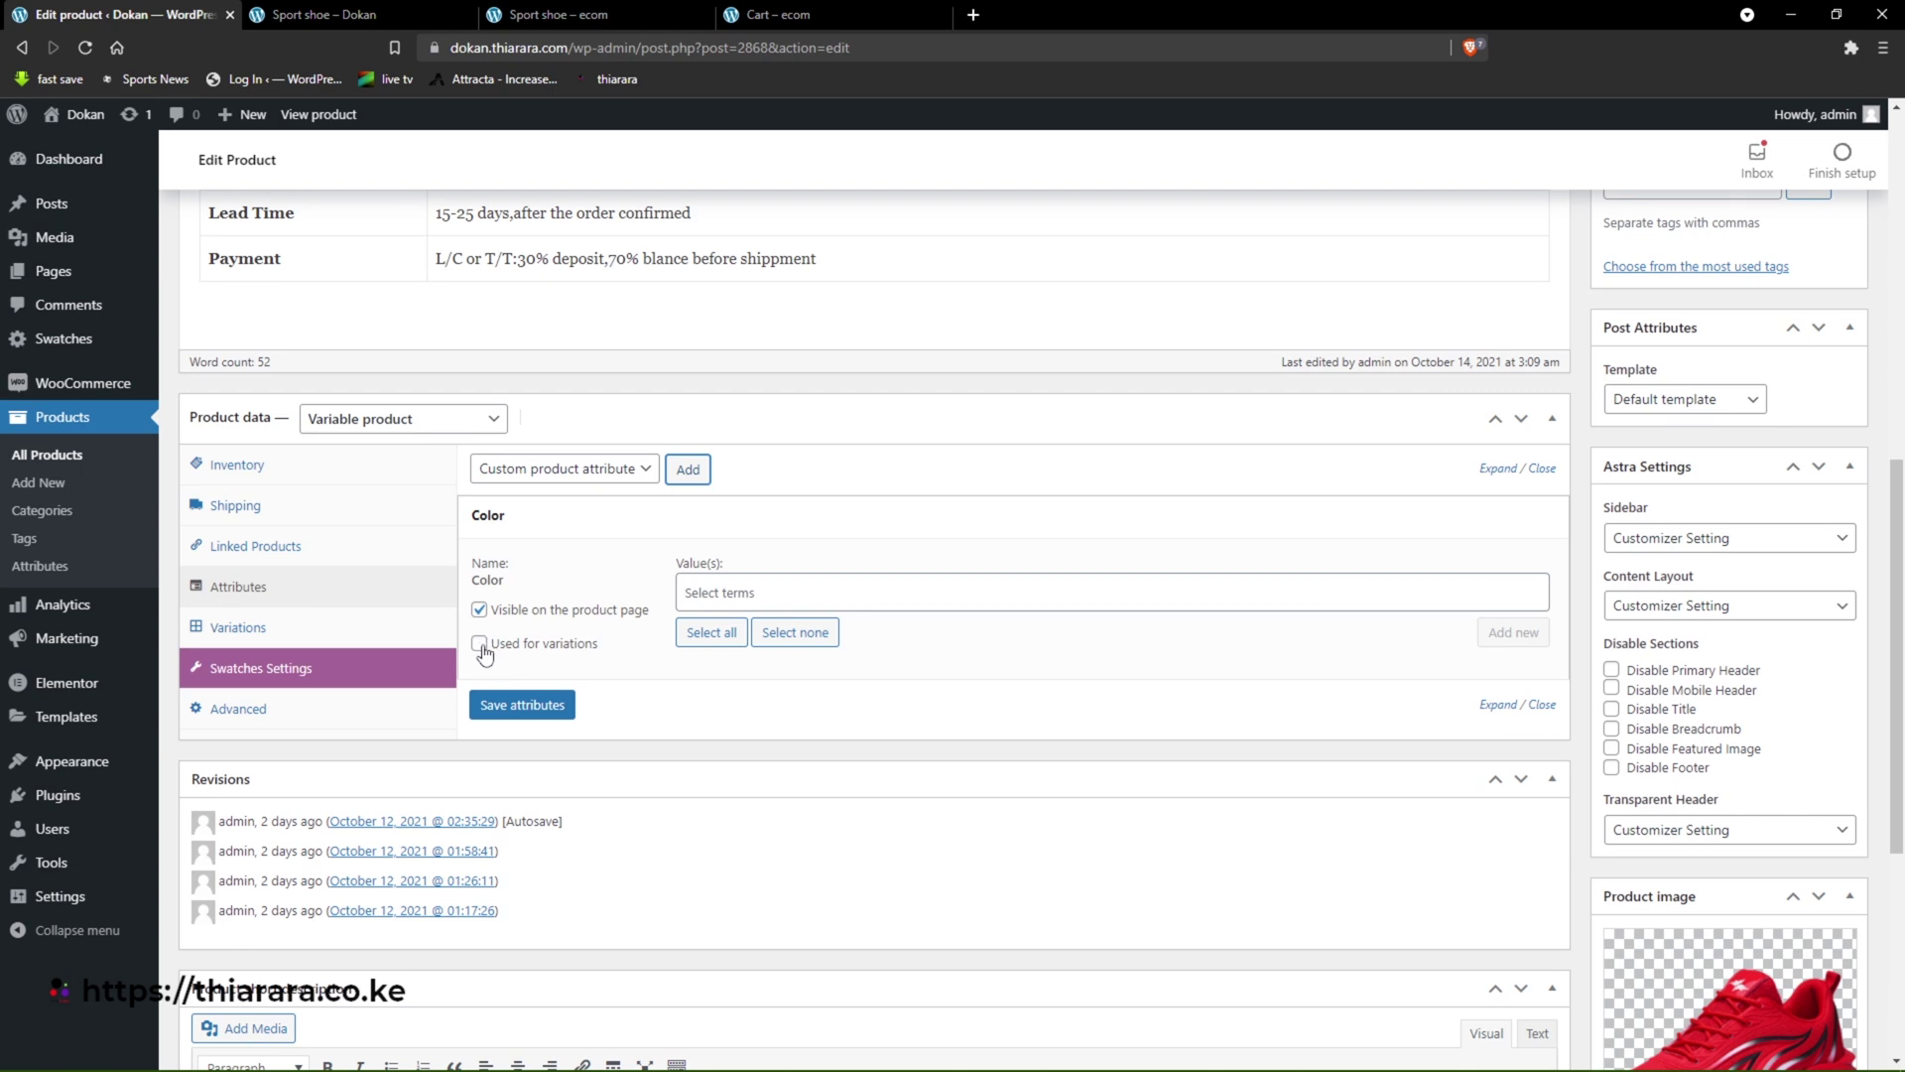
{"action": "left_click", "coordinate": [481, 643]}
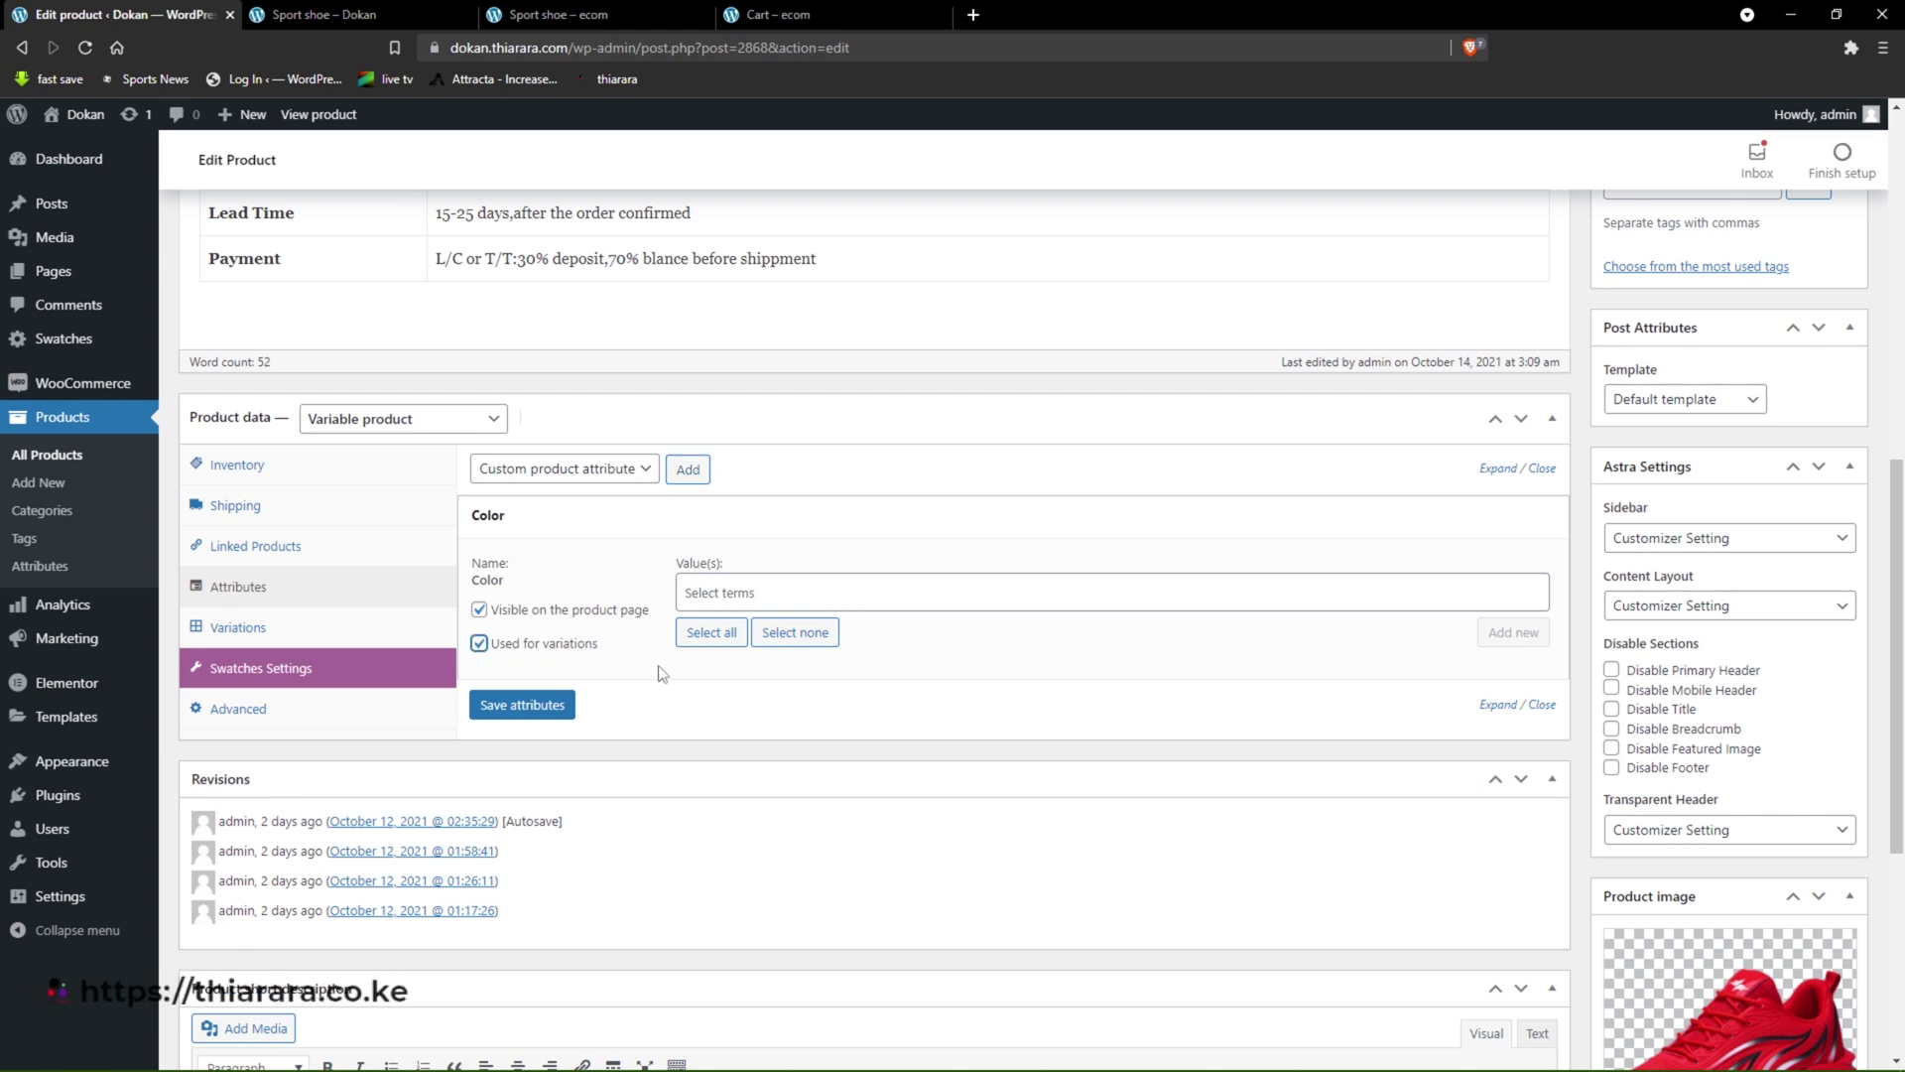
- Assign the terms black, red and white to the product's Color attribute and save the attributes
{"action": "left_click", "coordinate": [711, 593]}
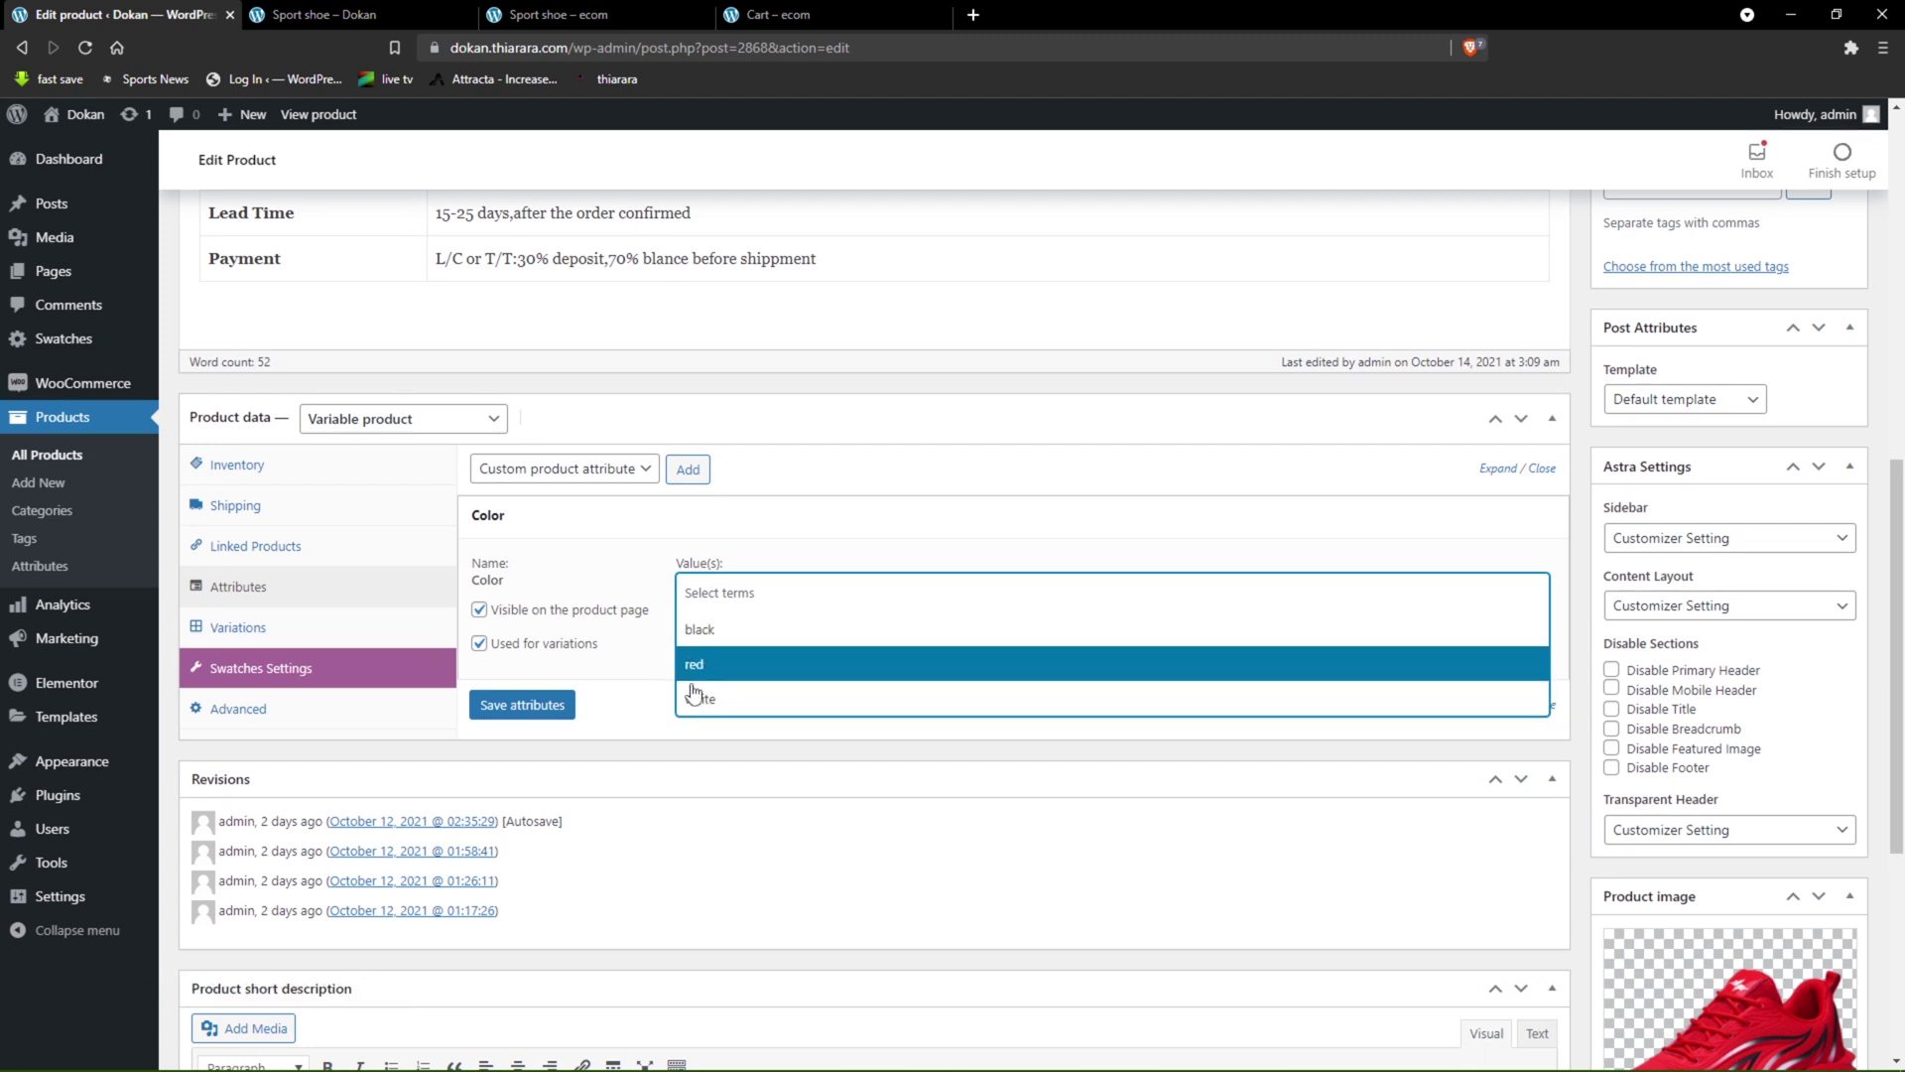
{"action": "left_click", "coordinate": [749, 573]}
{"action": "left_click", "coordinate": [734, 593]}
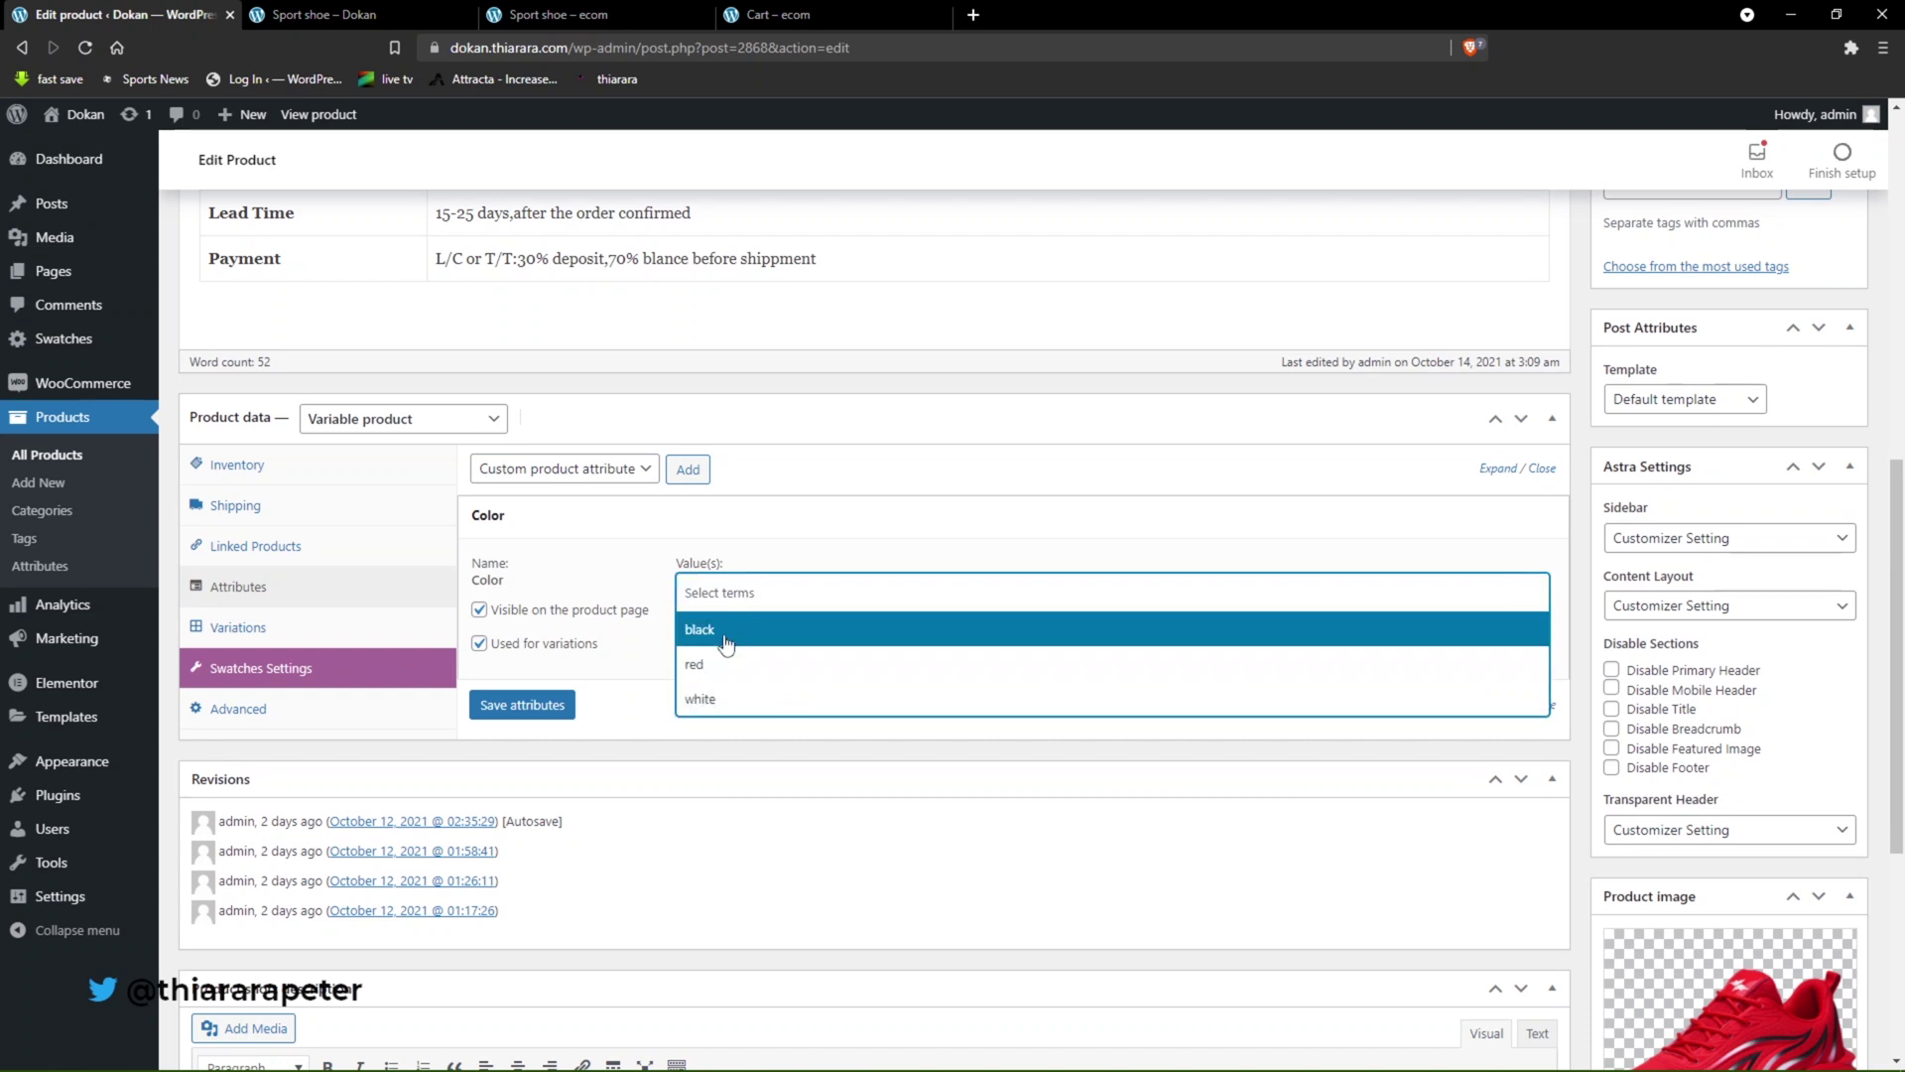
{"action": "left_click", "coordinate": [727, 643]}
{"action": "left_click", "coordinate": [770, 595]}
{"action": "left_click", "coordinate": [744, 664]}
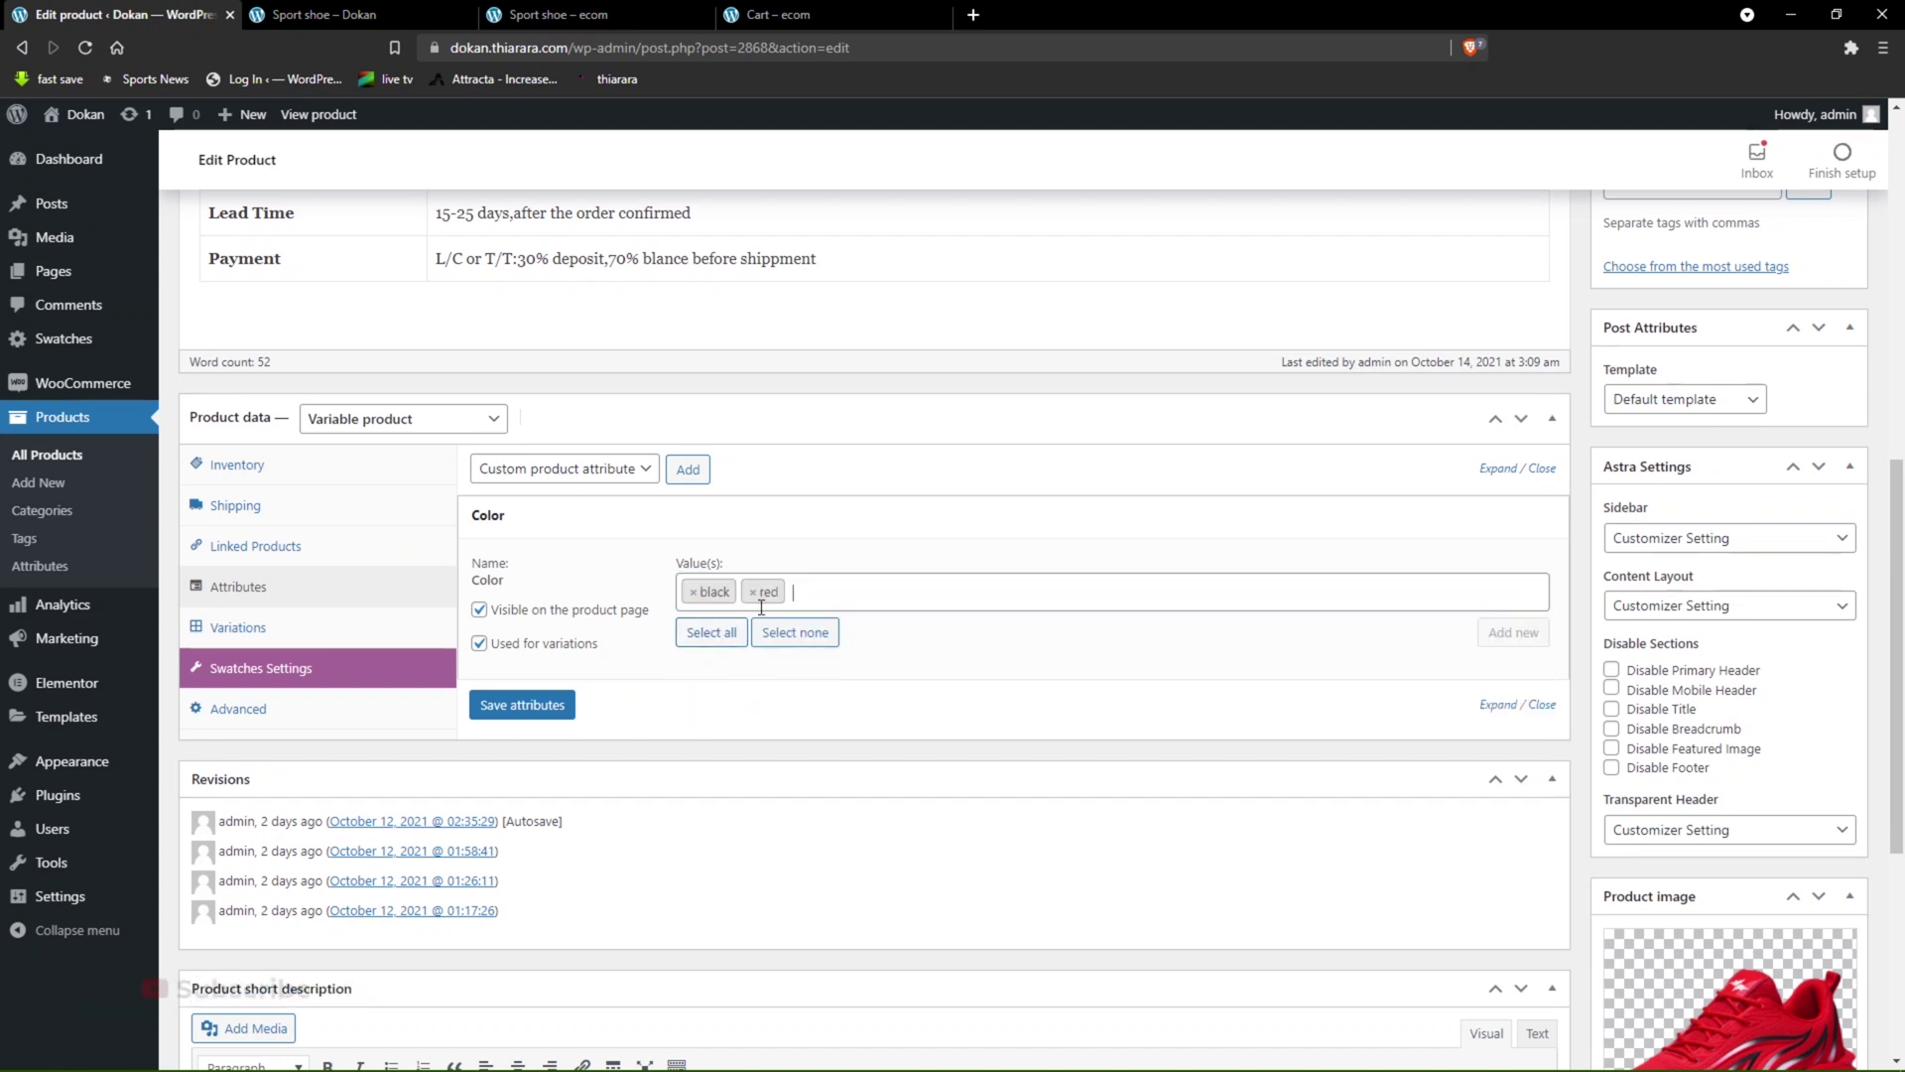
{"action": "left_click", "coordinate": [833, 597]}
{"action": "left_click", "coordinate": [737, 687]}
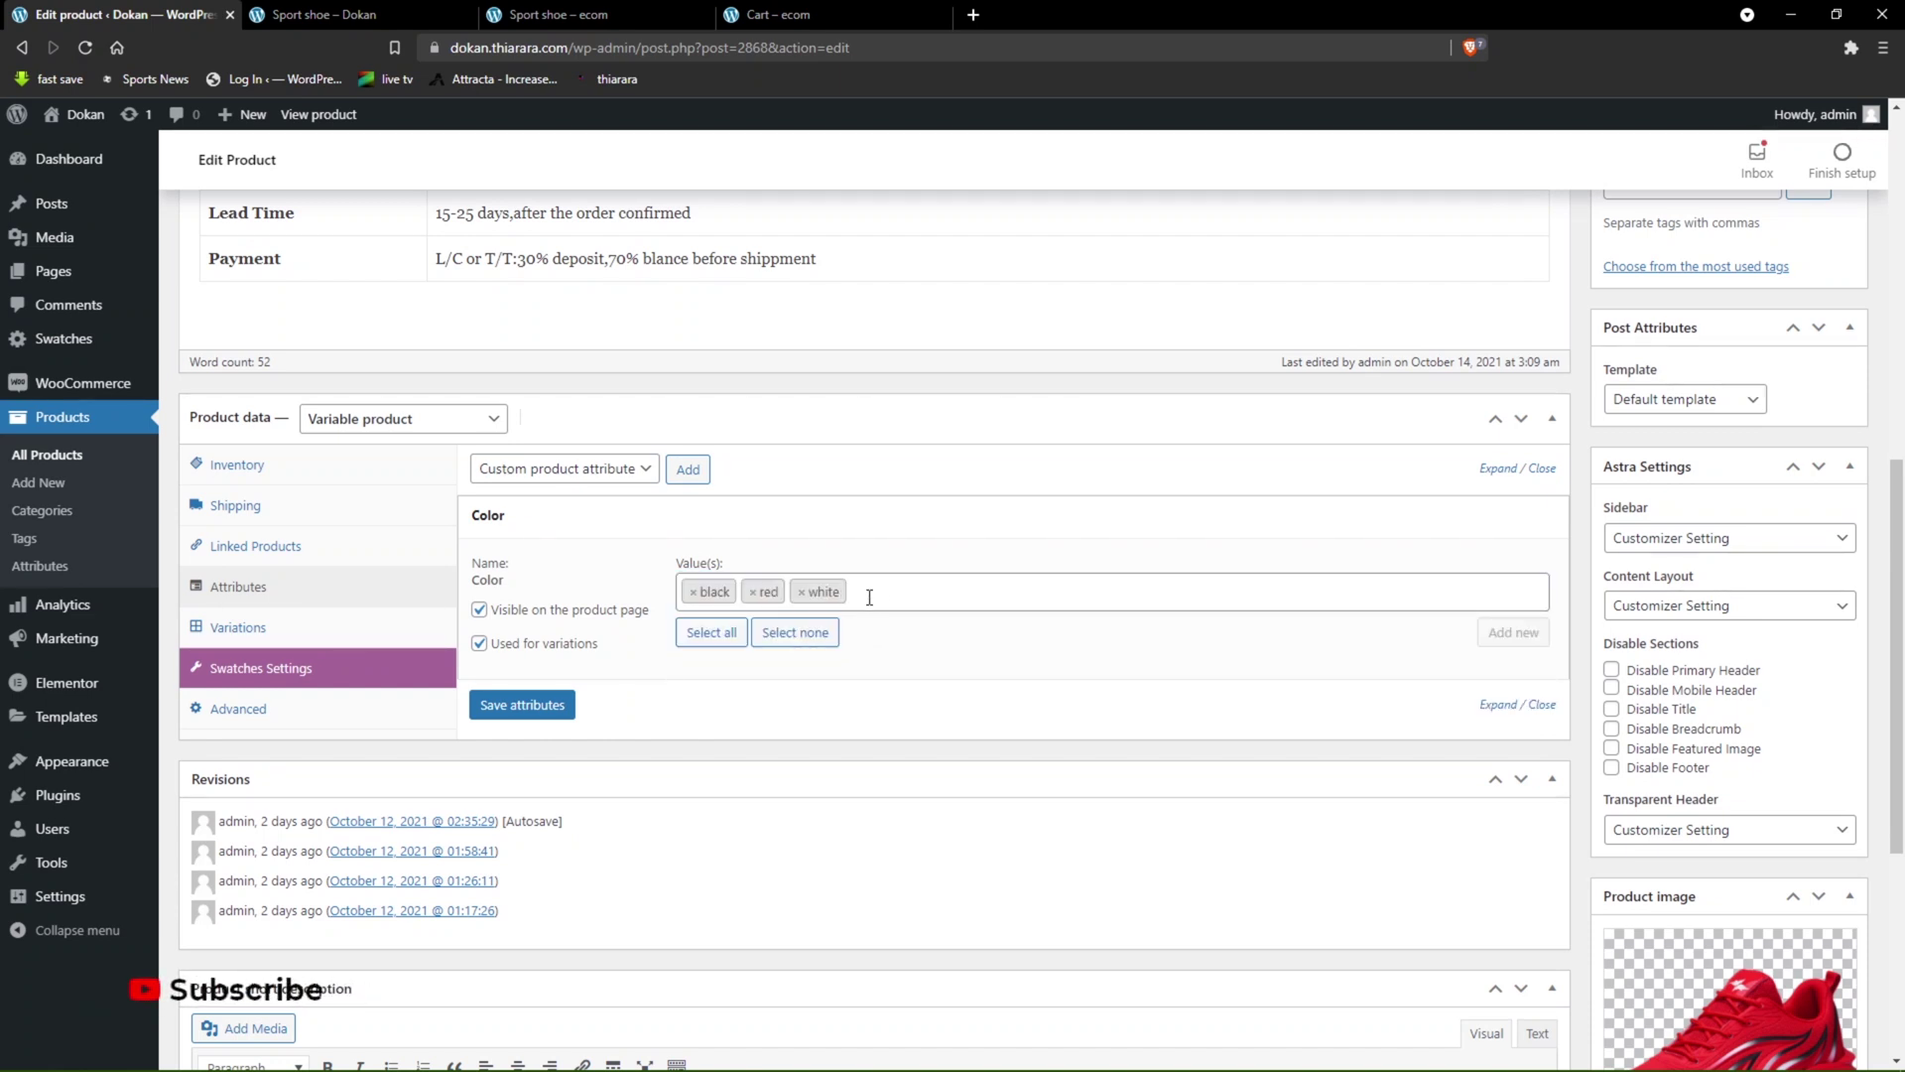
{"action": "left_click", "coordinate": [802, 593]}
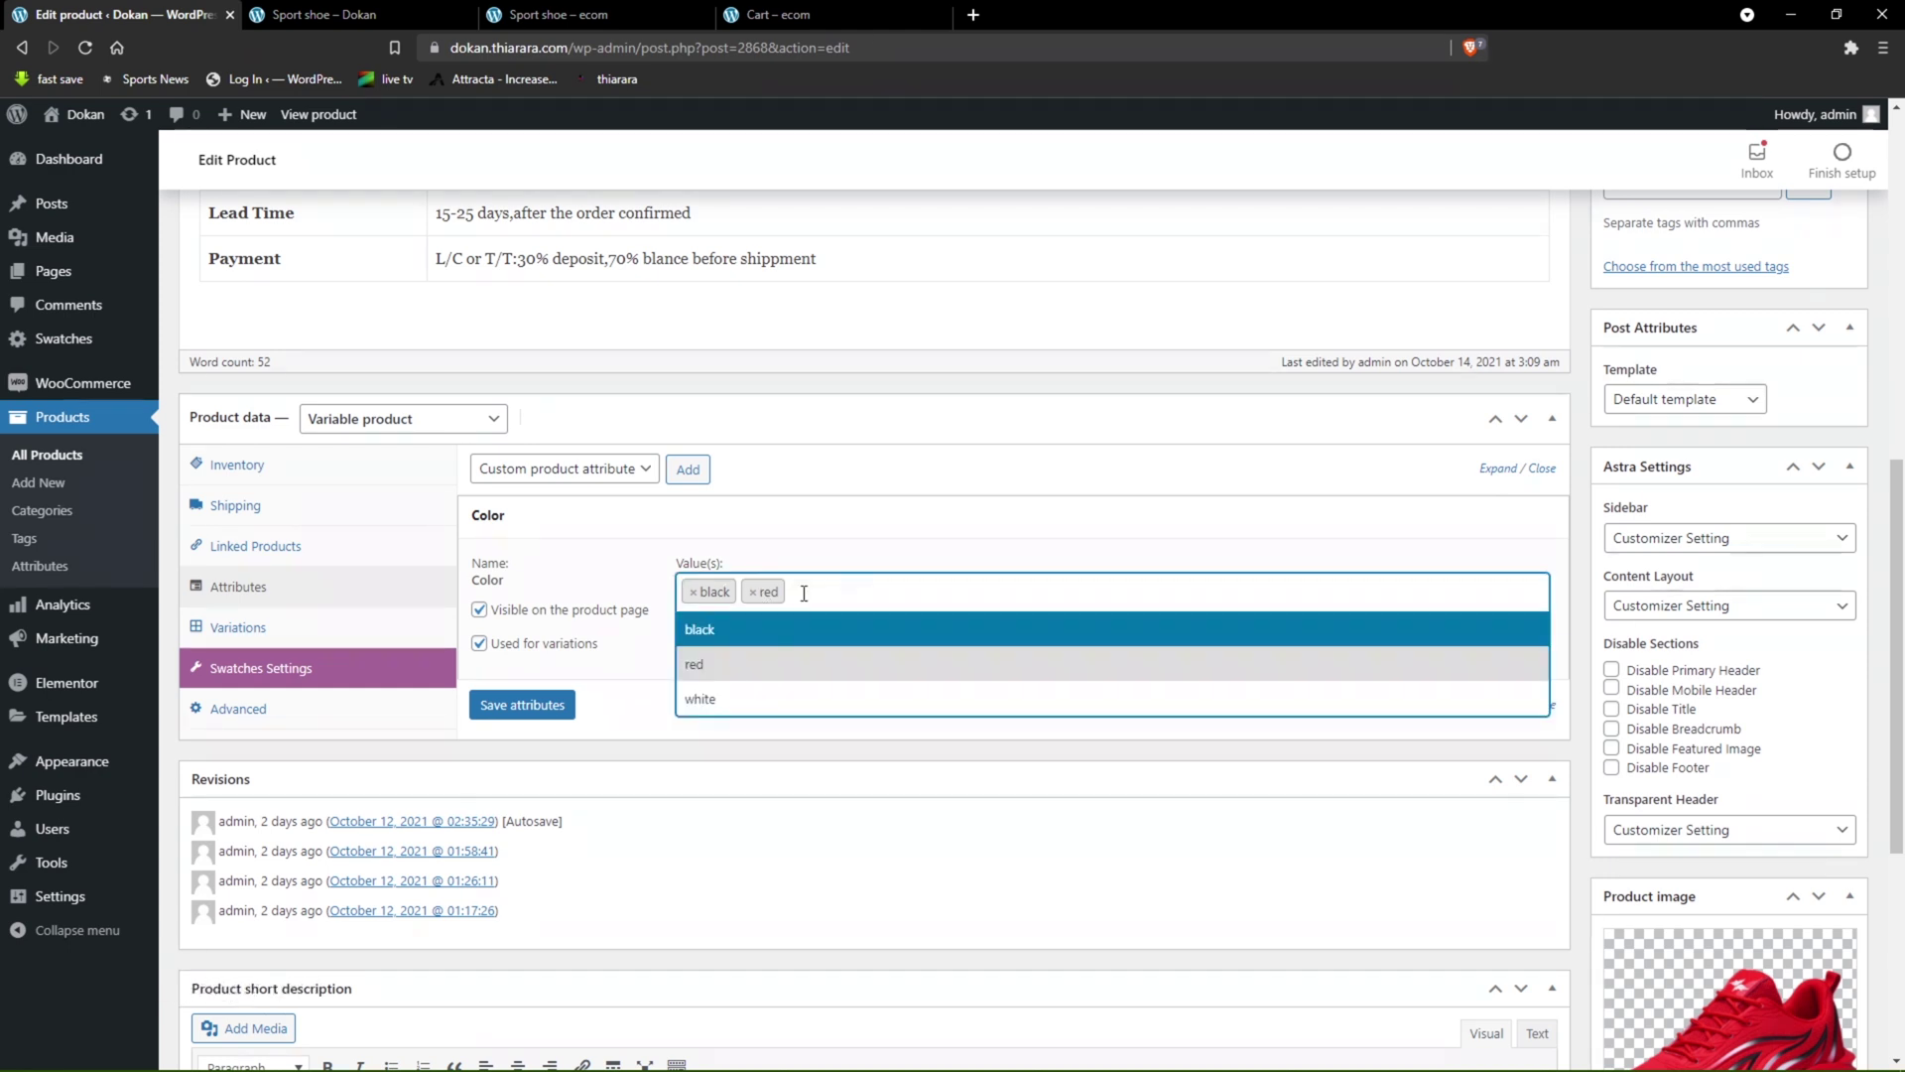
{"action": "left_click", "coordinate": [724, 701]}
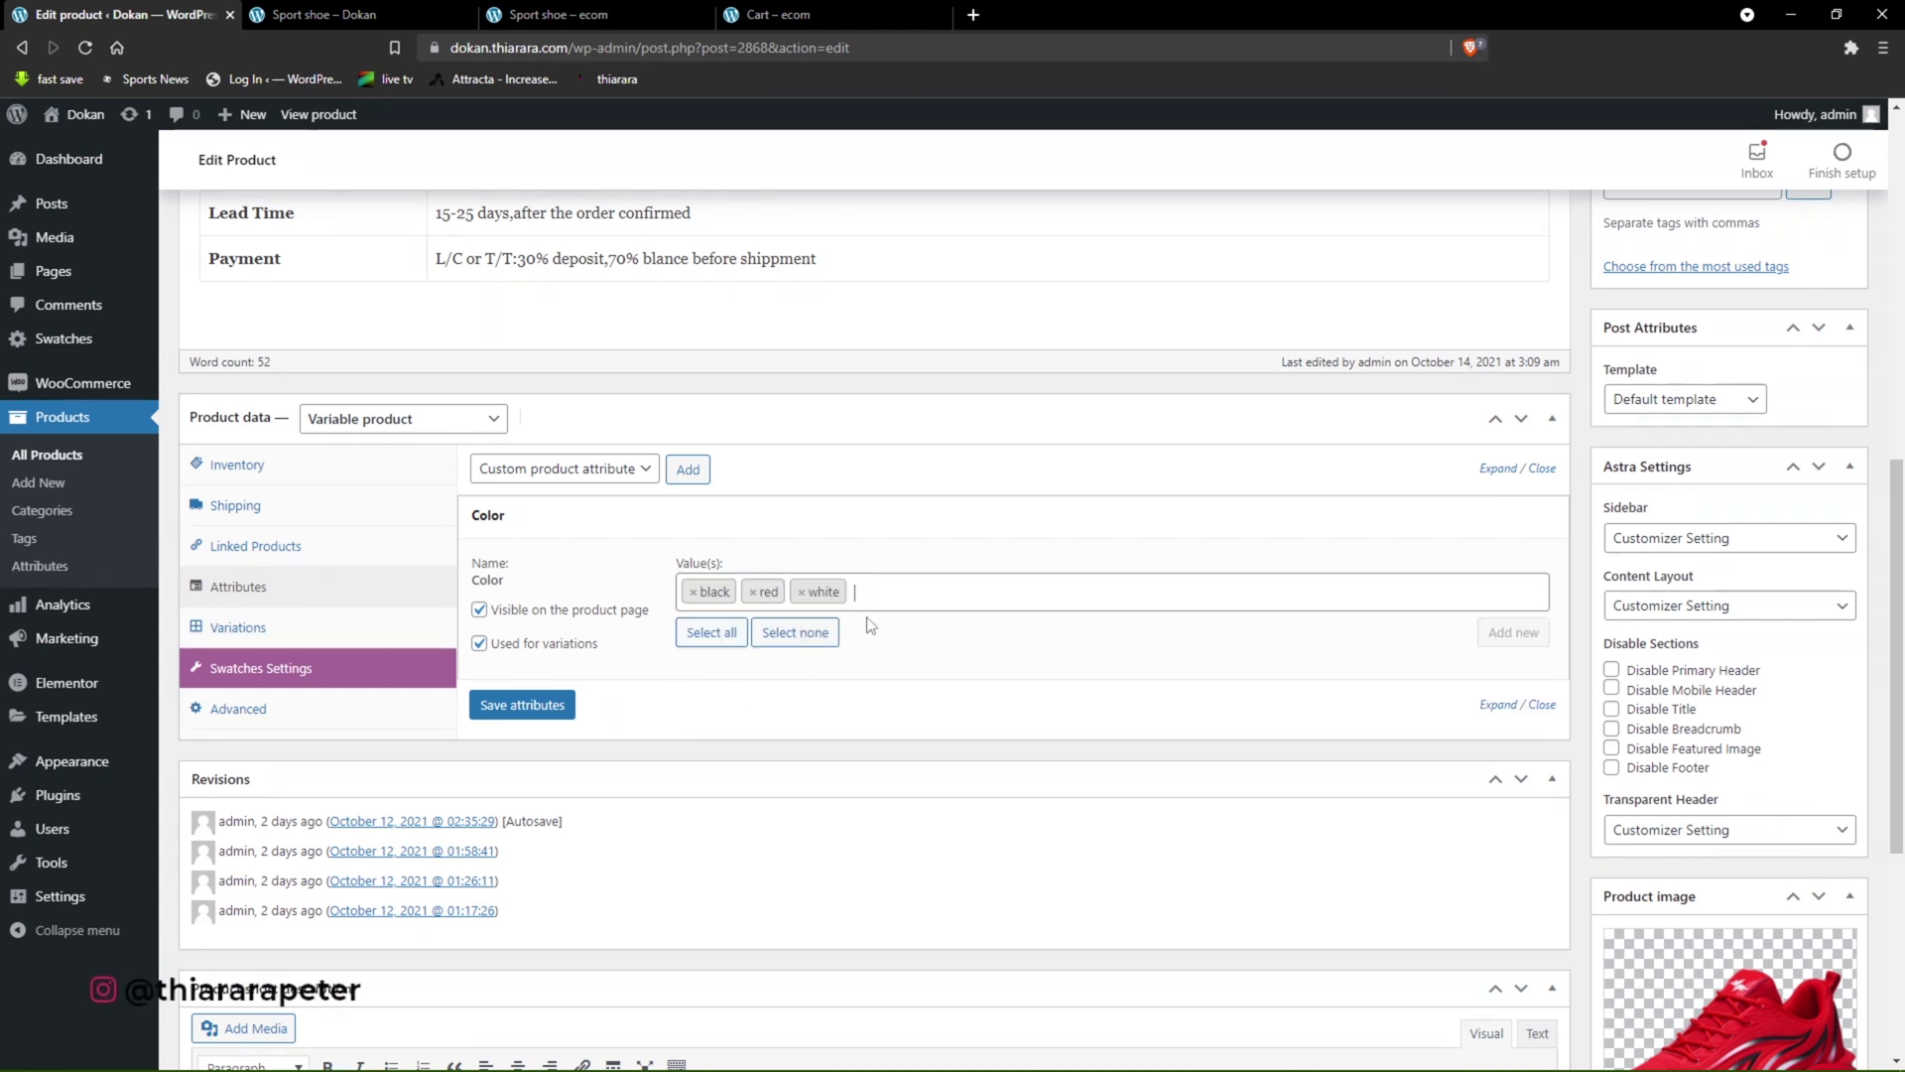
{"action": "left_click", "coordinate": [707, 637]}
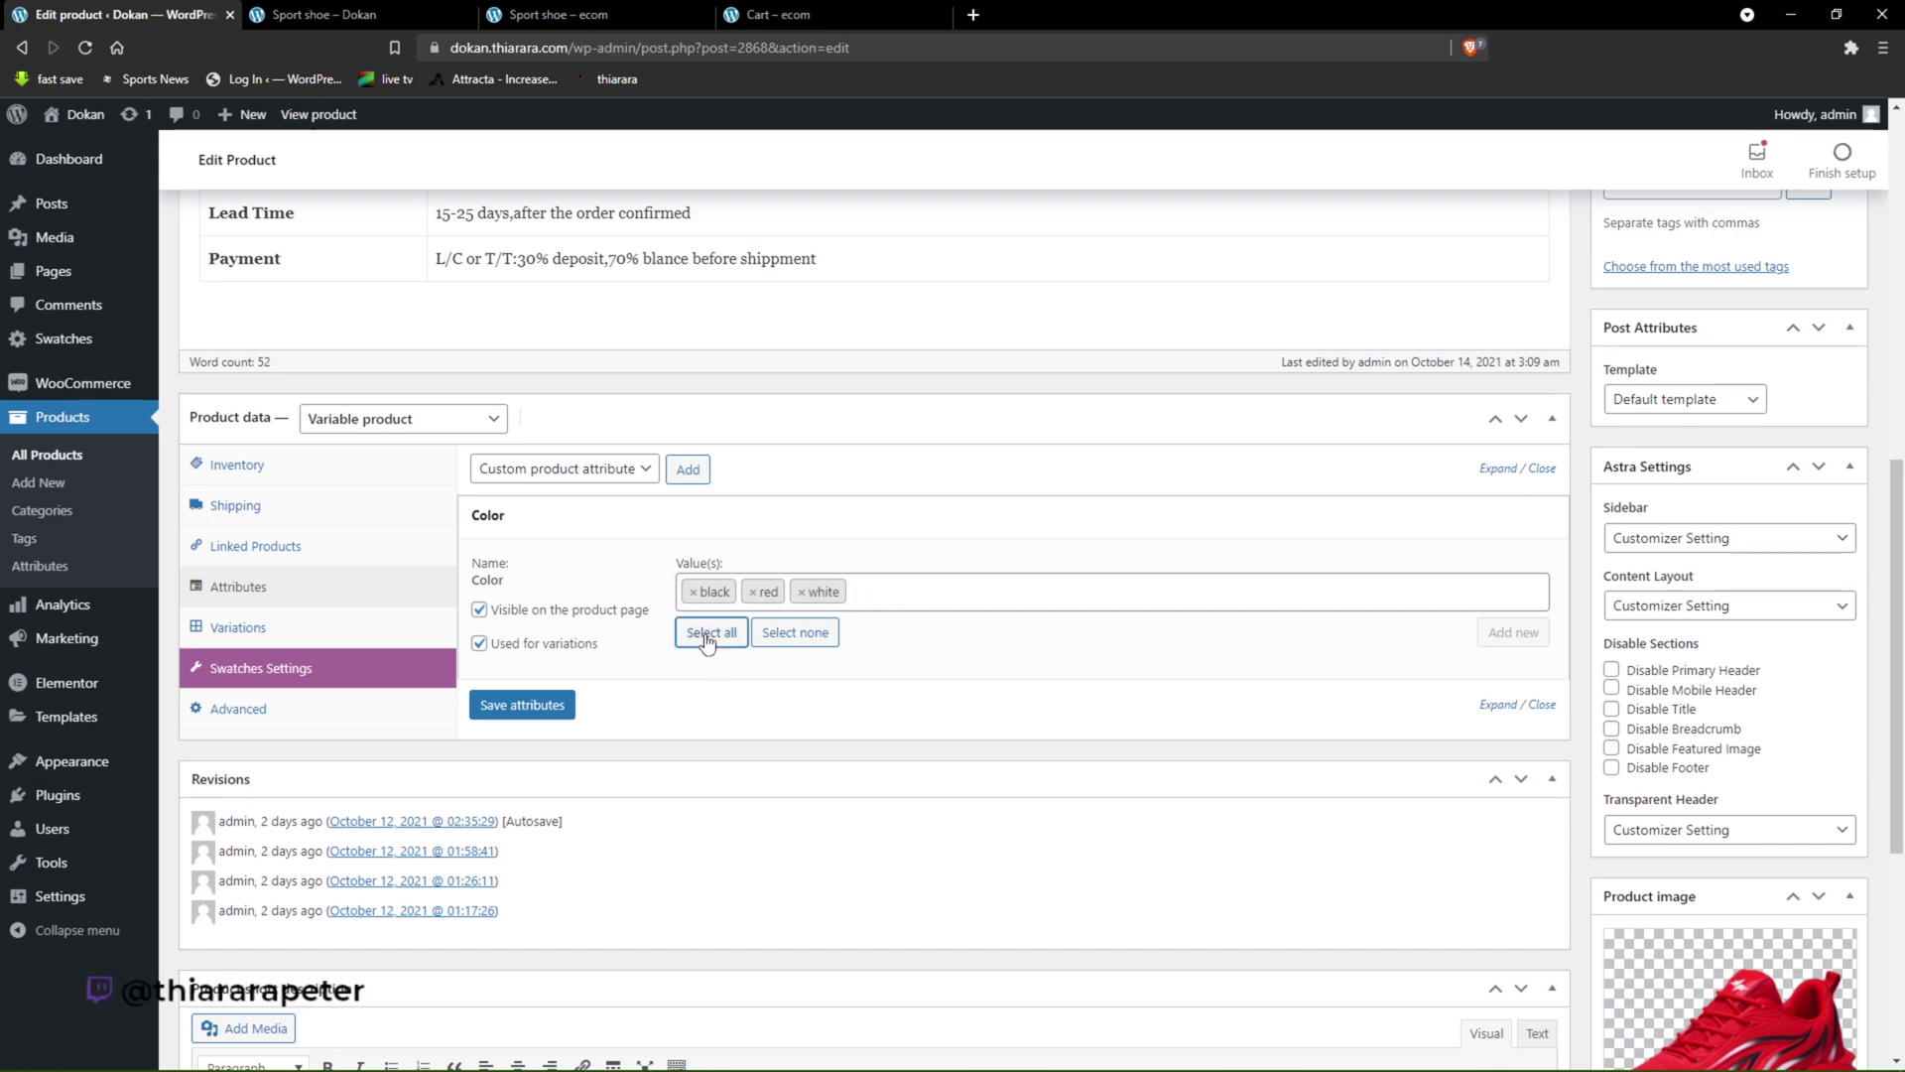
{"action": "left_click", "coordinate": [492, 707]}
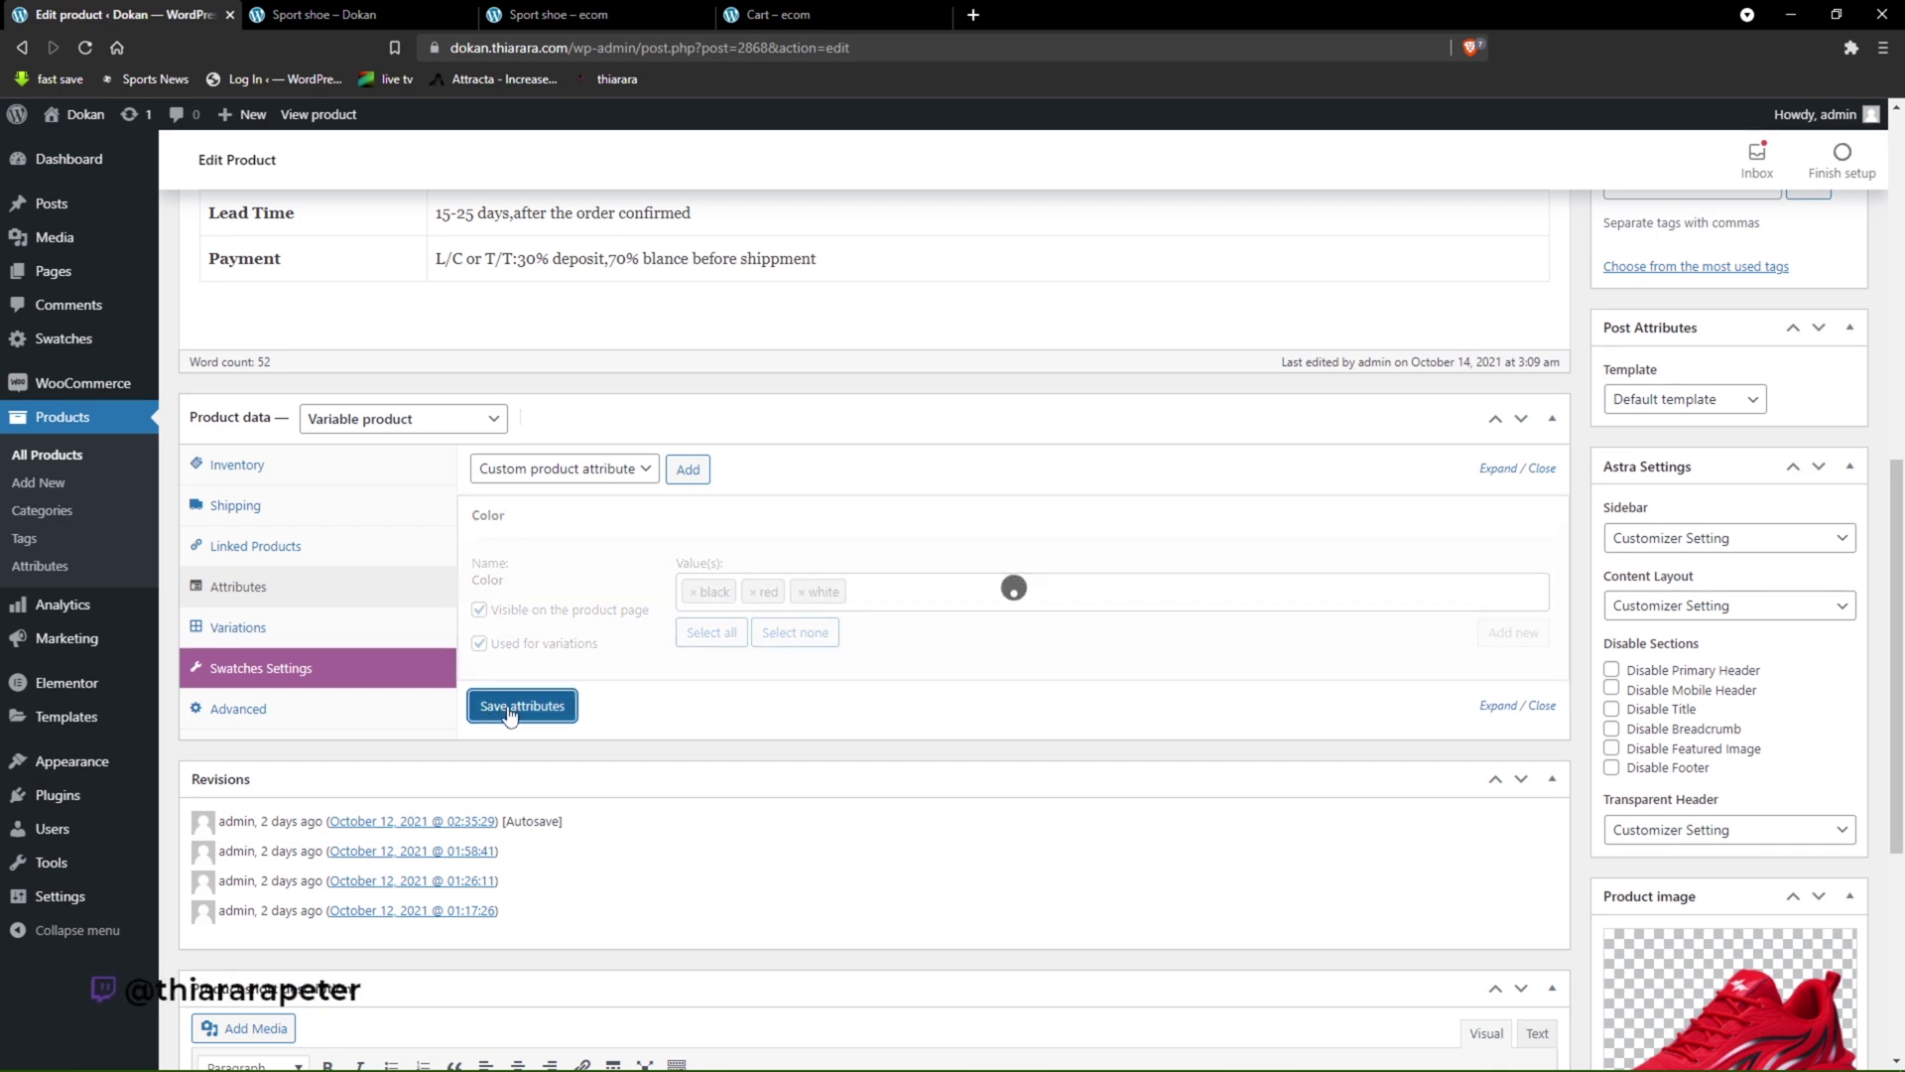
- Add the image attribute with all its terms, enable it for variations, and save the attributes
{"action": "left_click", "coordinate": [632, 480]}
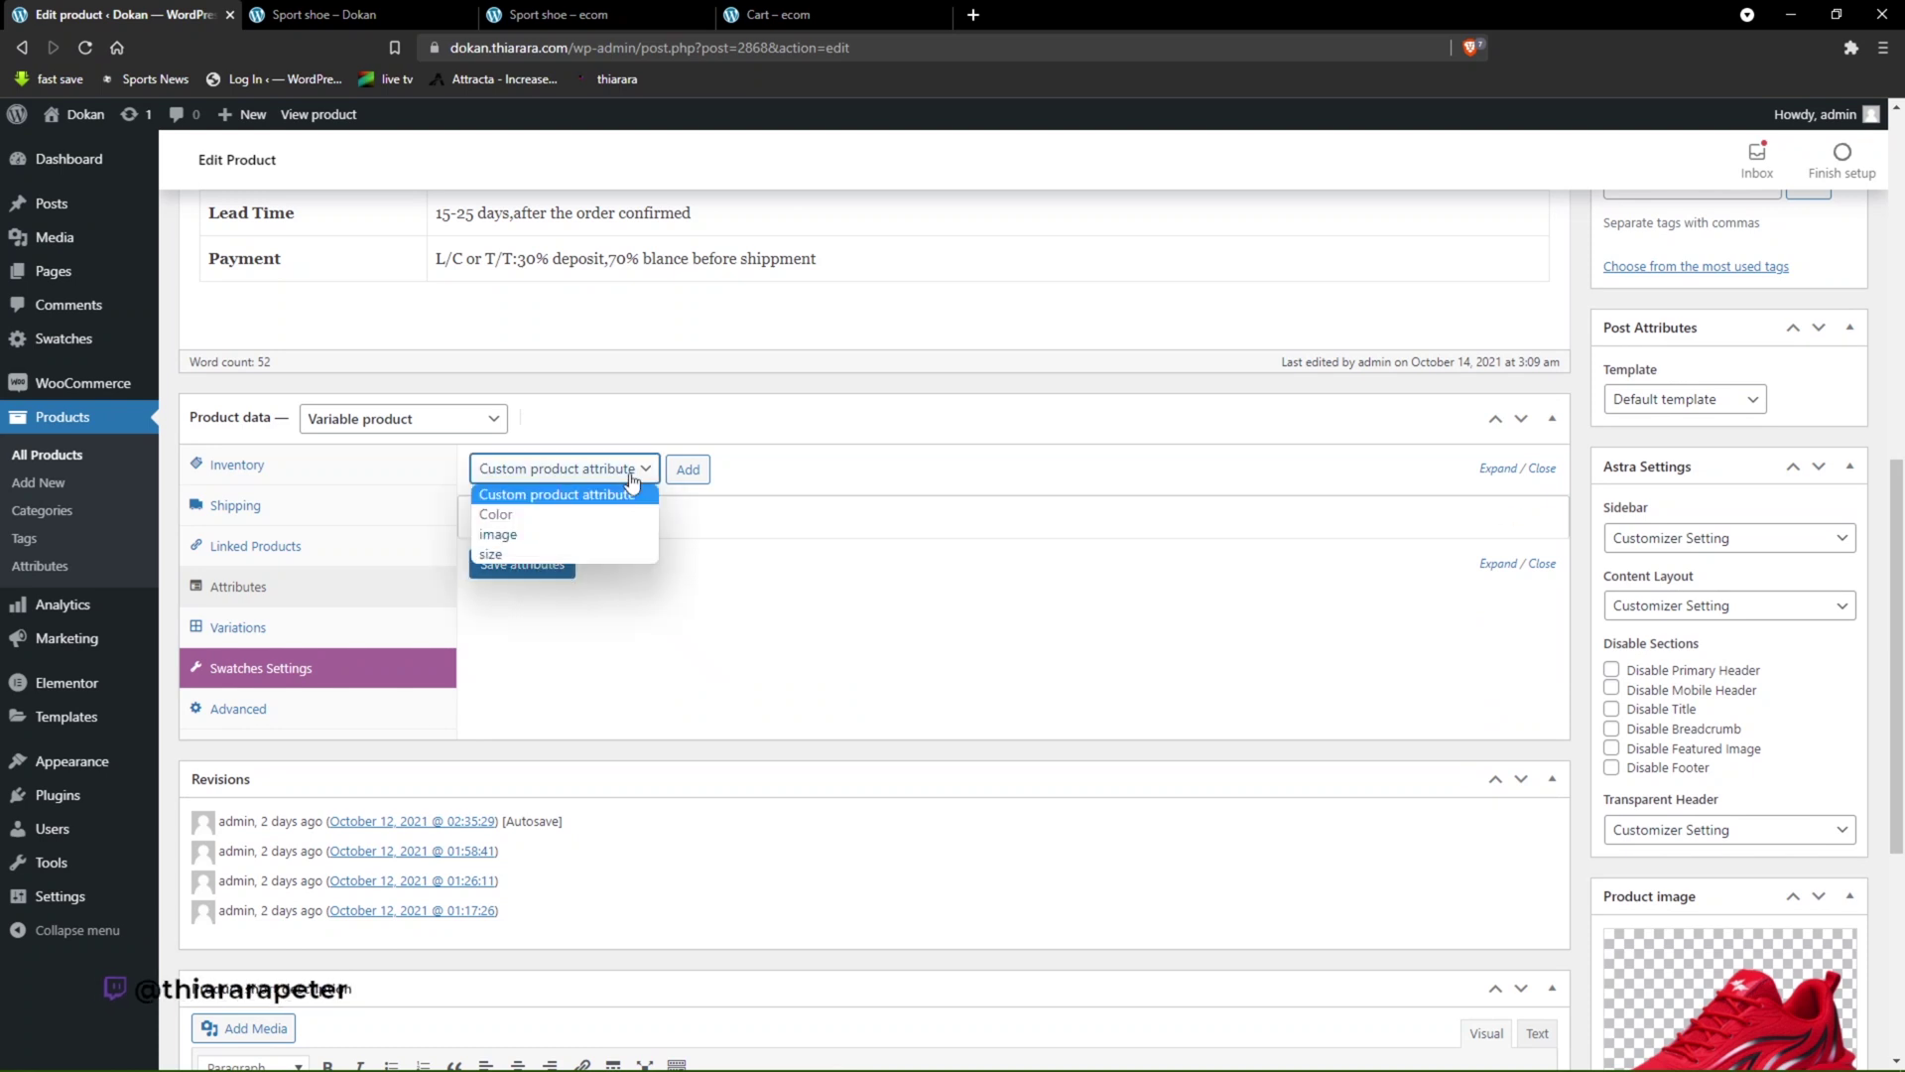
{"action": "left_click", "coordinate": [543, 538]}
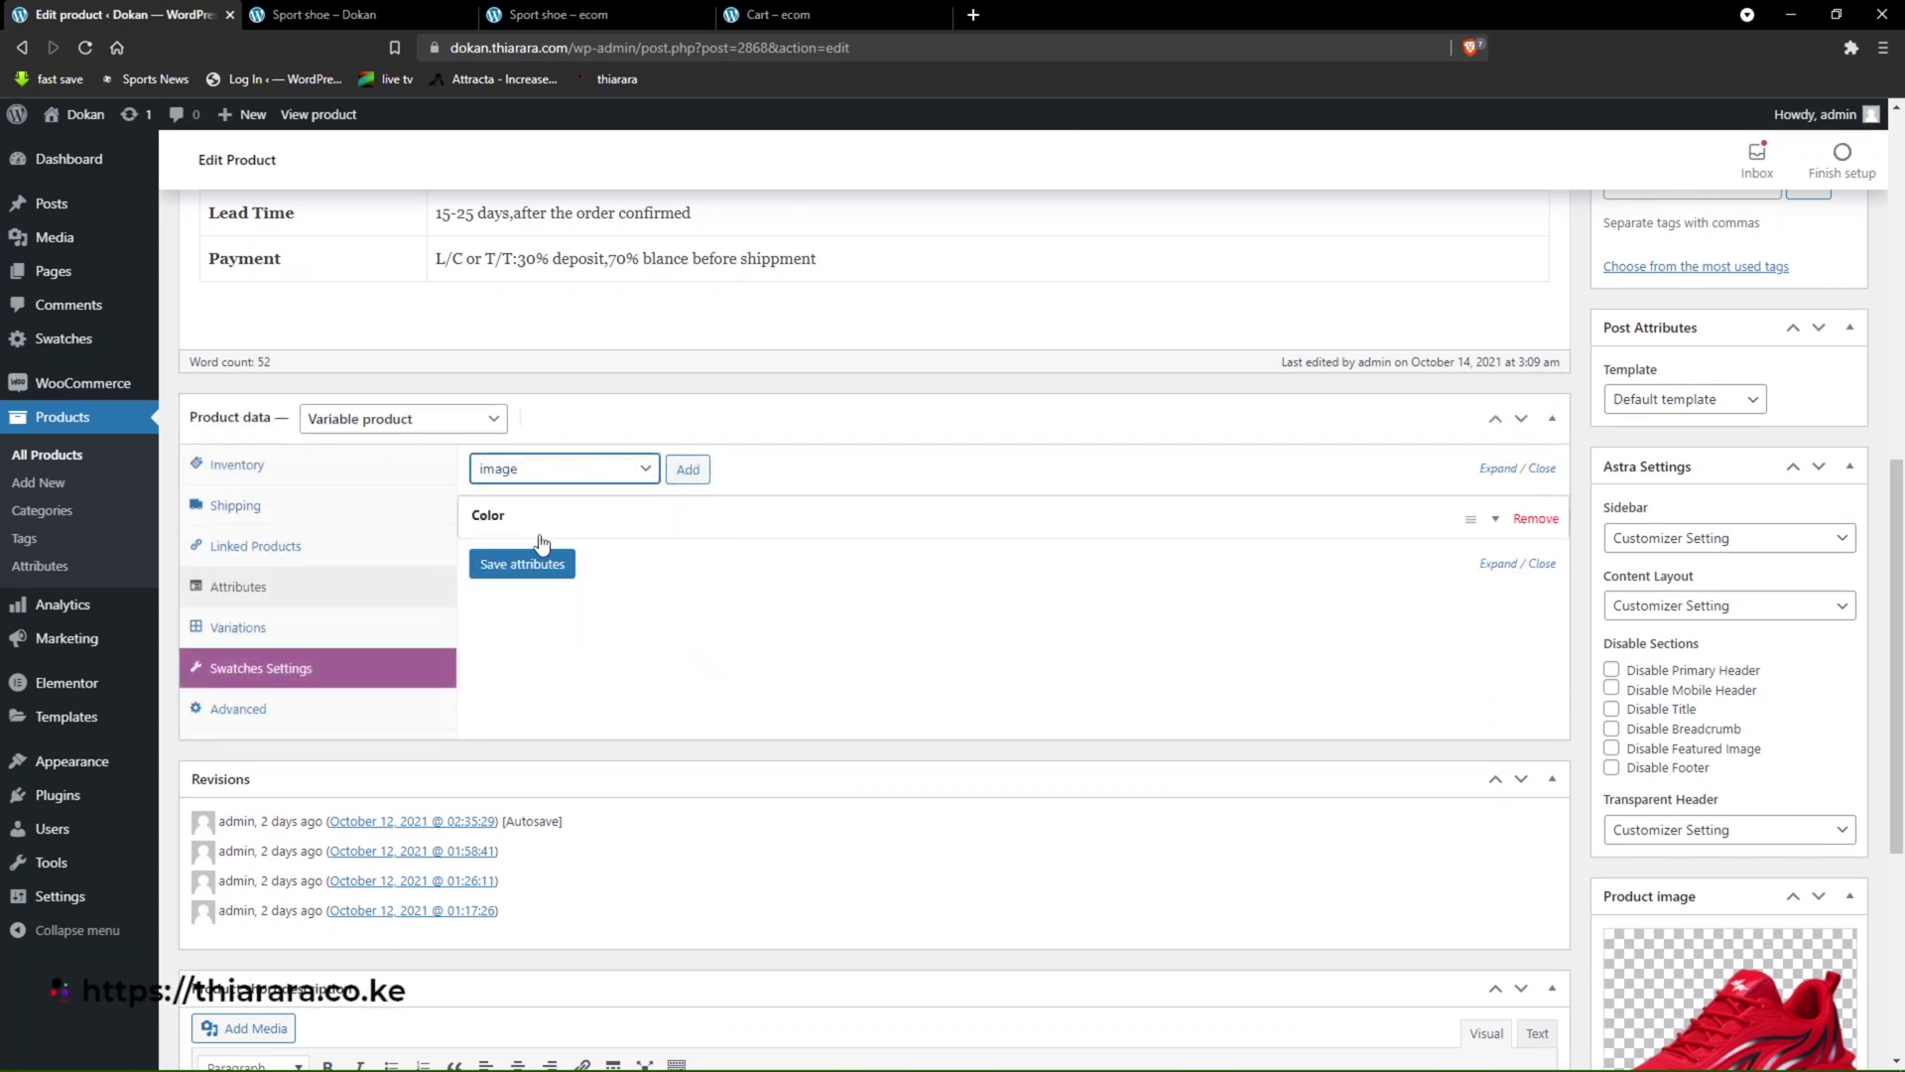
{"action": "left_click", "coordinate": [689, 477]}
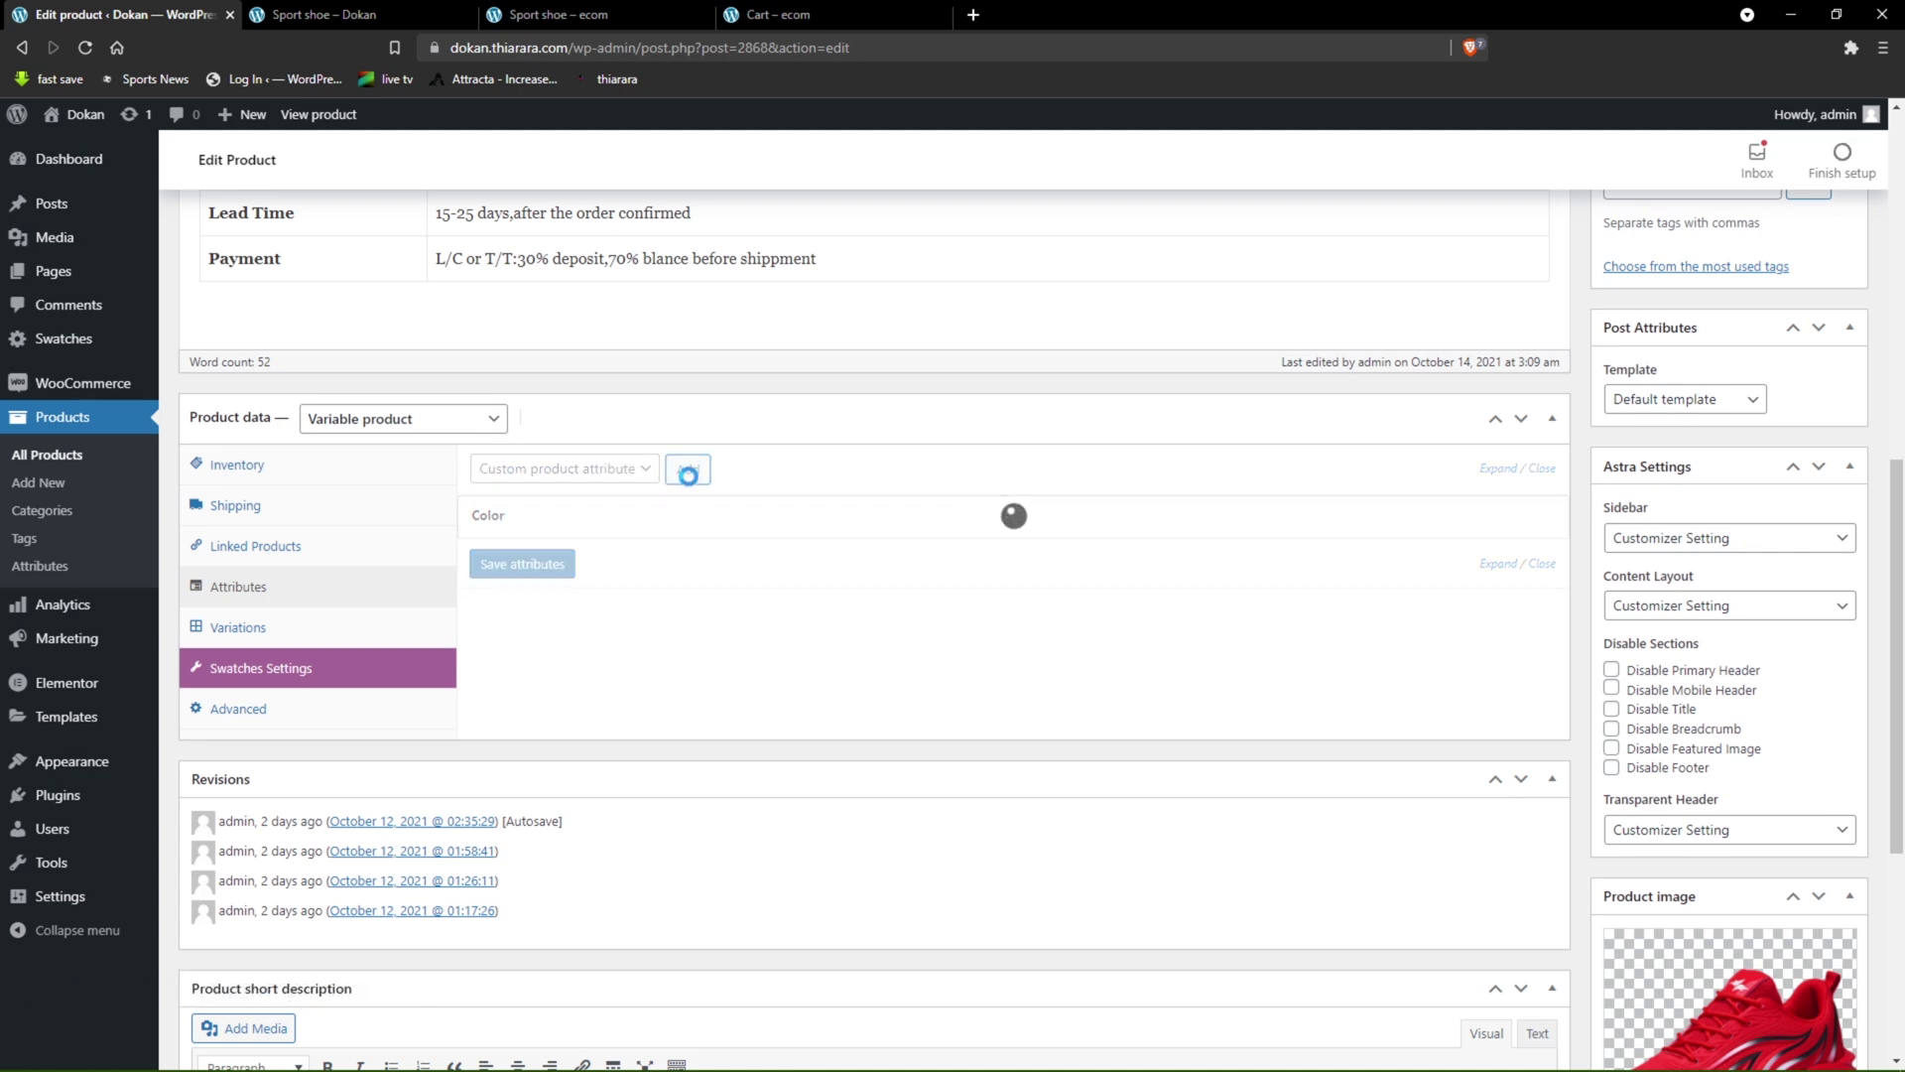
{"action": "left_click", "coordinate": [480, 688]}
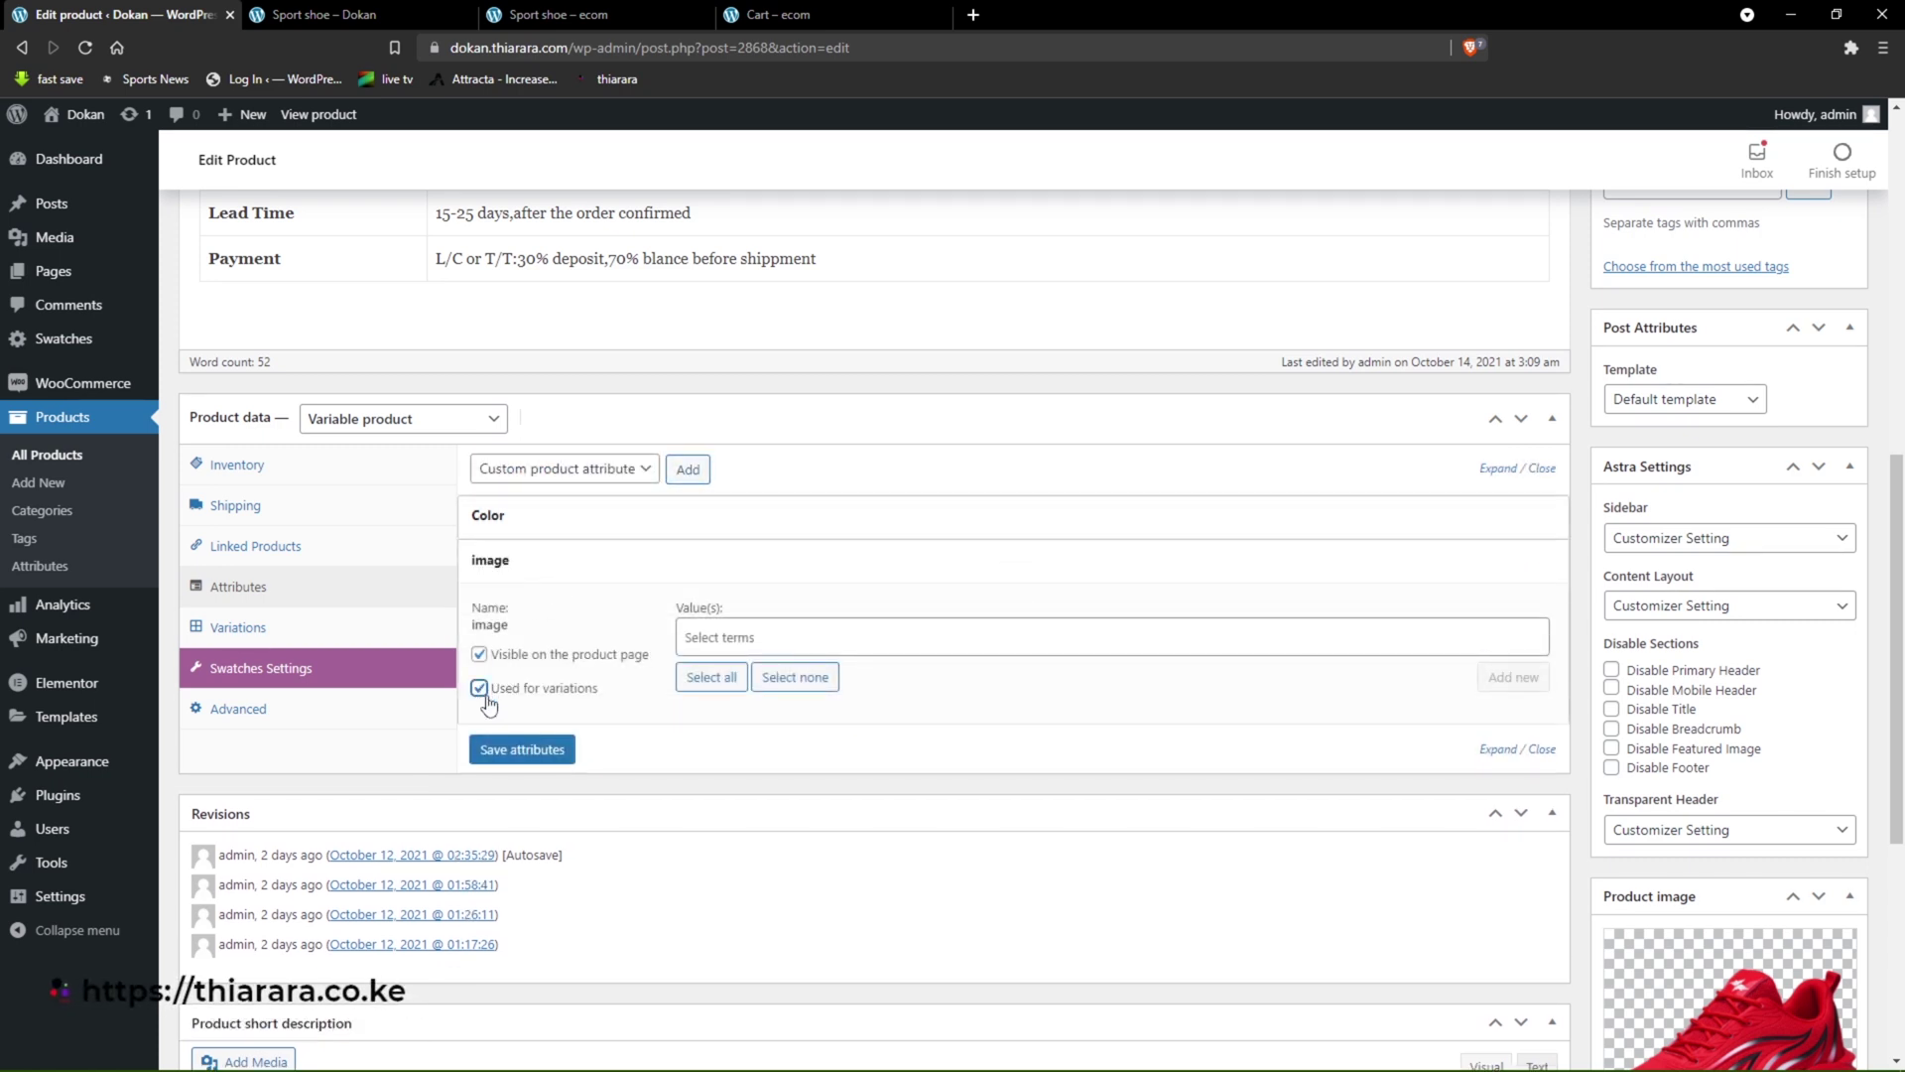
{"action": "left_click", "coordinate": [713, 678]}
{"action": "left_click", "coordinate": [523, 751]}
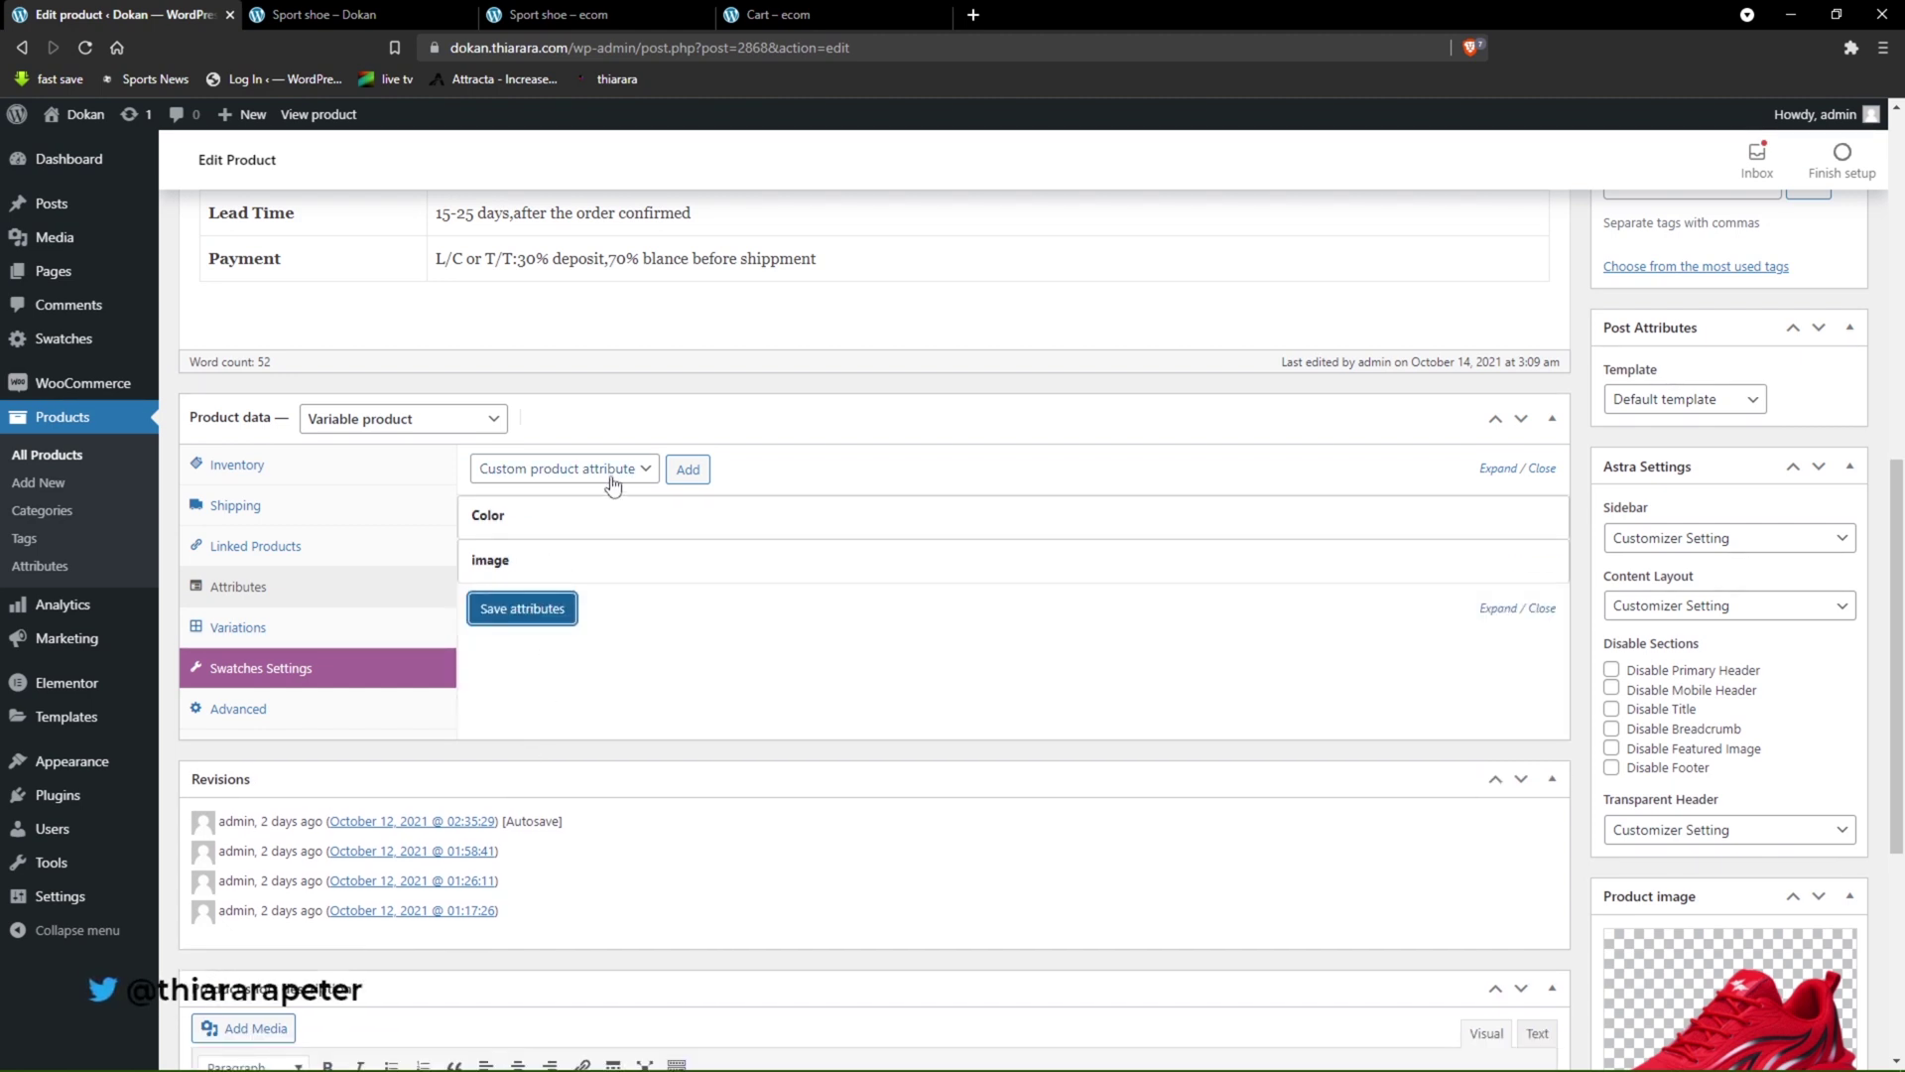
- Add the size attribute with terms 30, 37 and 41, enable it for variations, and save the attributes
{"action": "left_click", "coordinate": [612, 473]}
{"action": "left_click", "coordinate": [534, 553]}
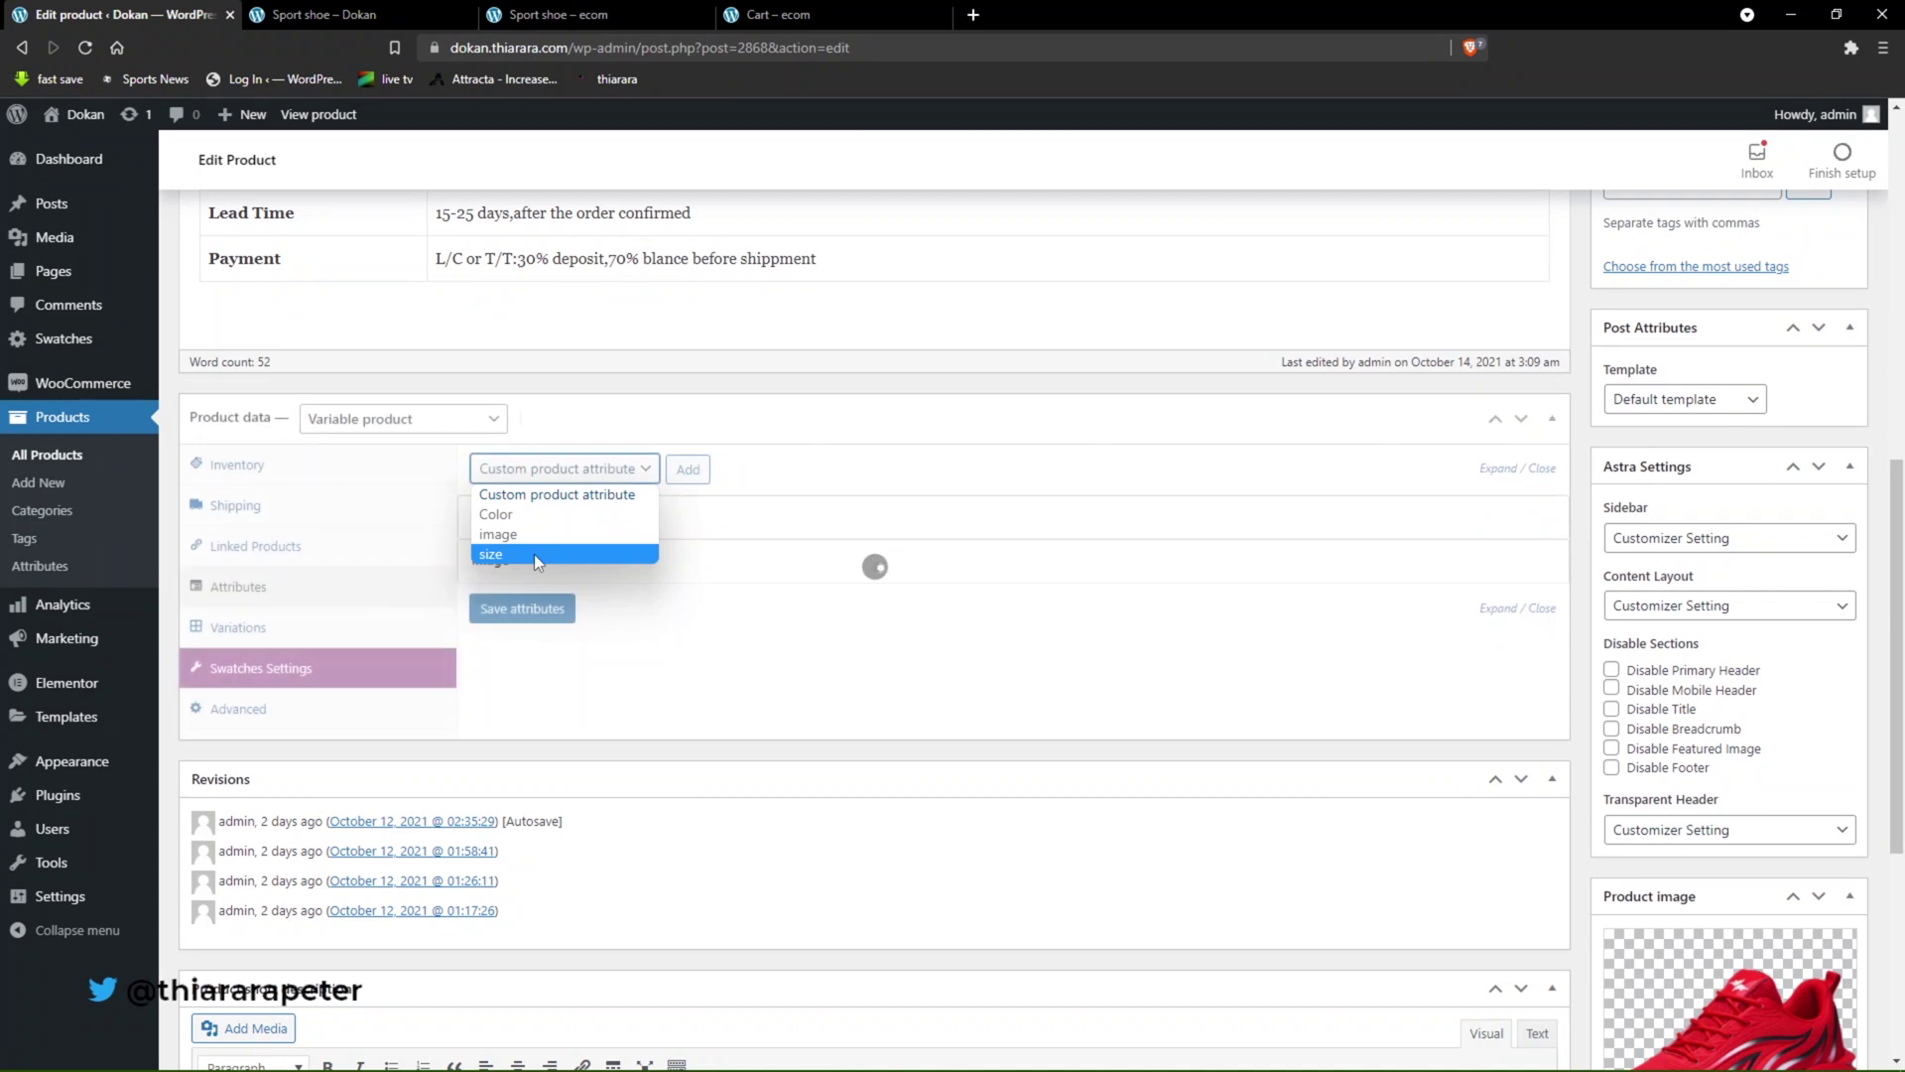
{"action": "left_click", "coordinate": [534, 554]}
{"action": "left_click", "coordinate": [689, 471]}
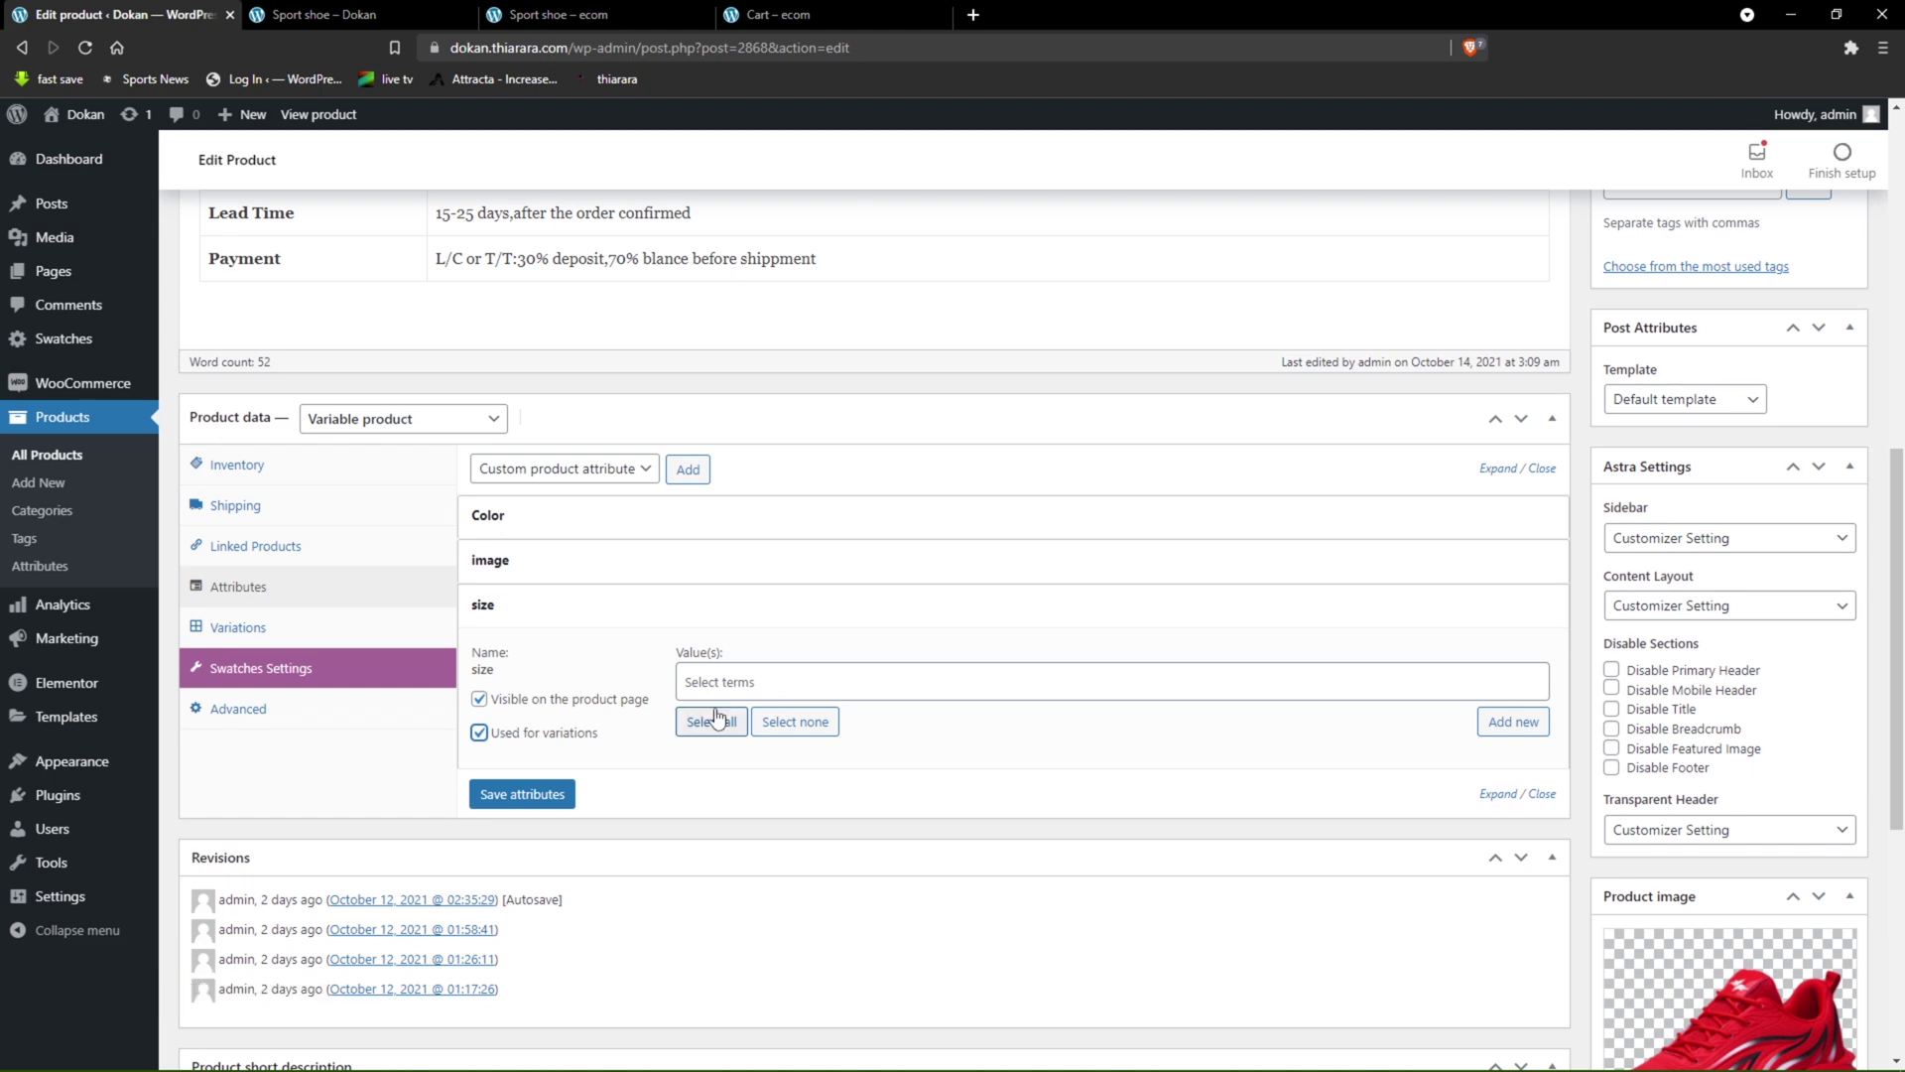
{"action": "left_click", "coordinate": [741, 678]}
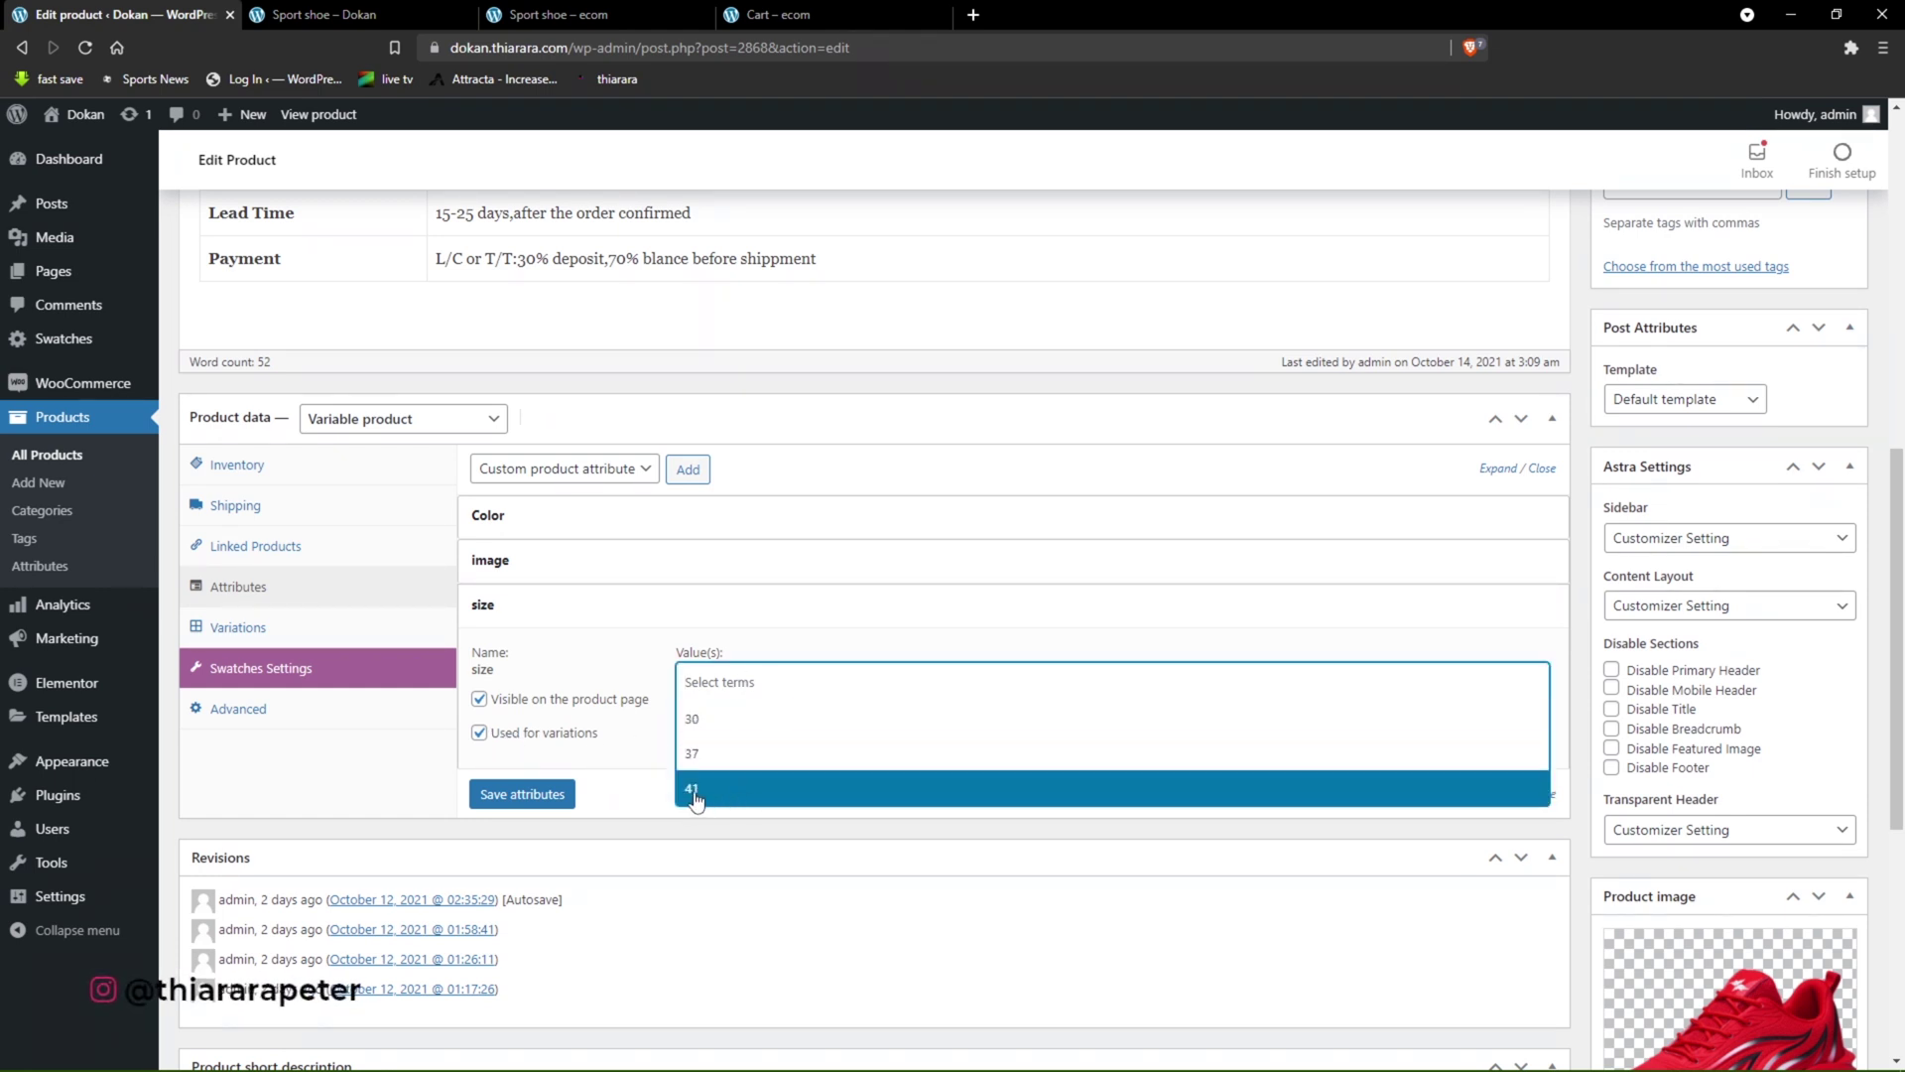
{"action": "left_click", "coordinate": [674, 770]}
{"action": "left_click", "coordinate": [711, 732]}
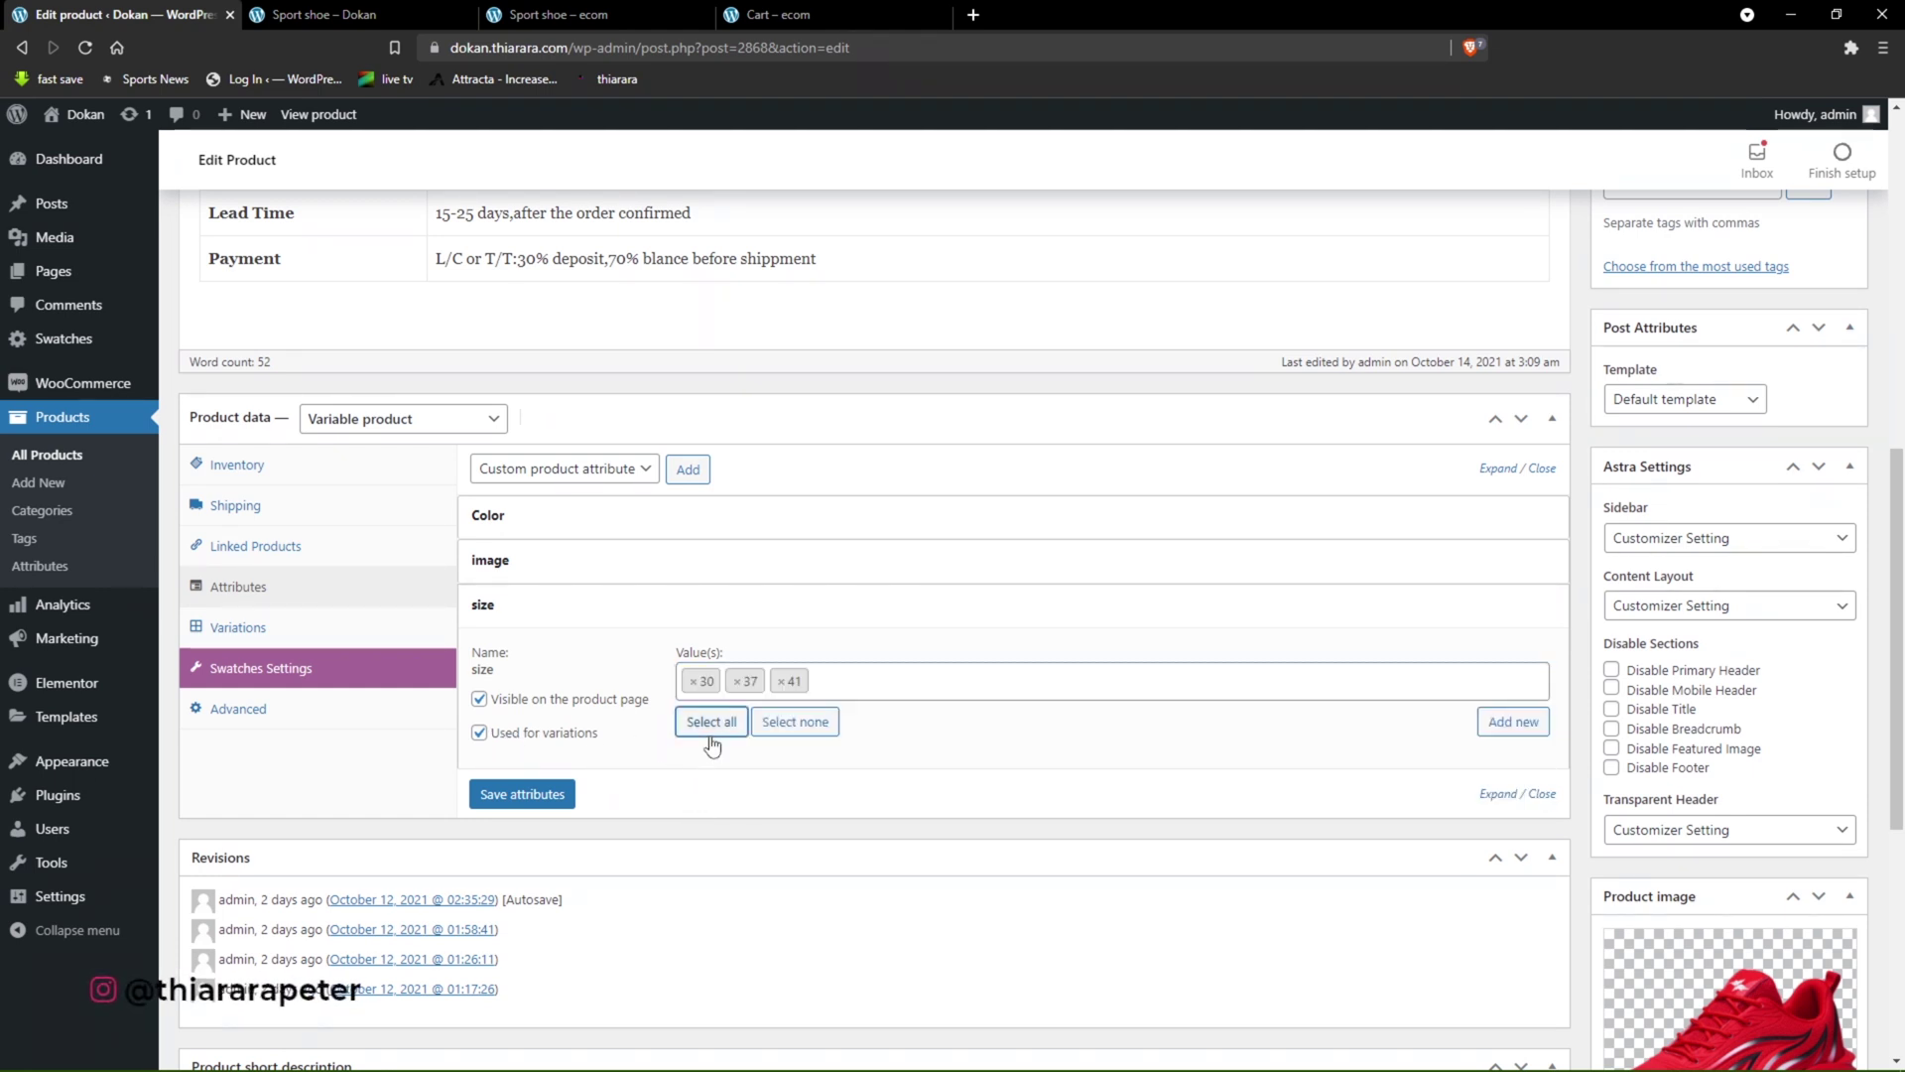
{"action": "left_click", "coordinate": [516, 795]}
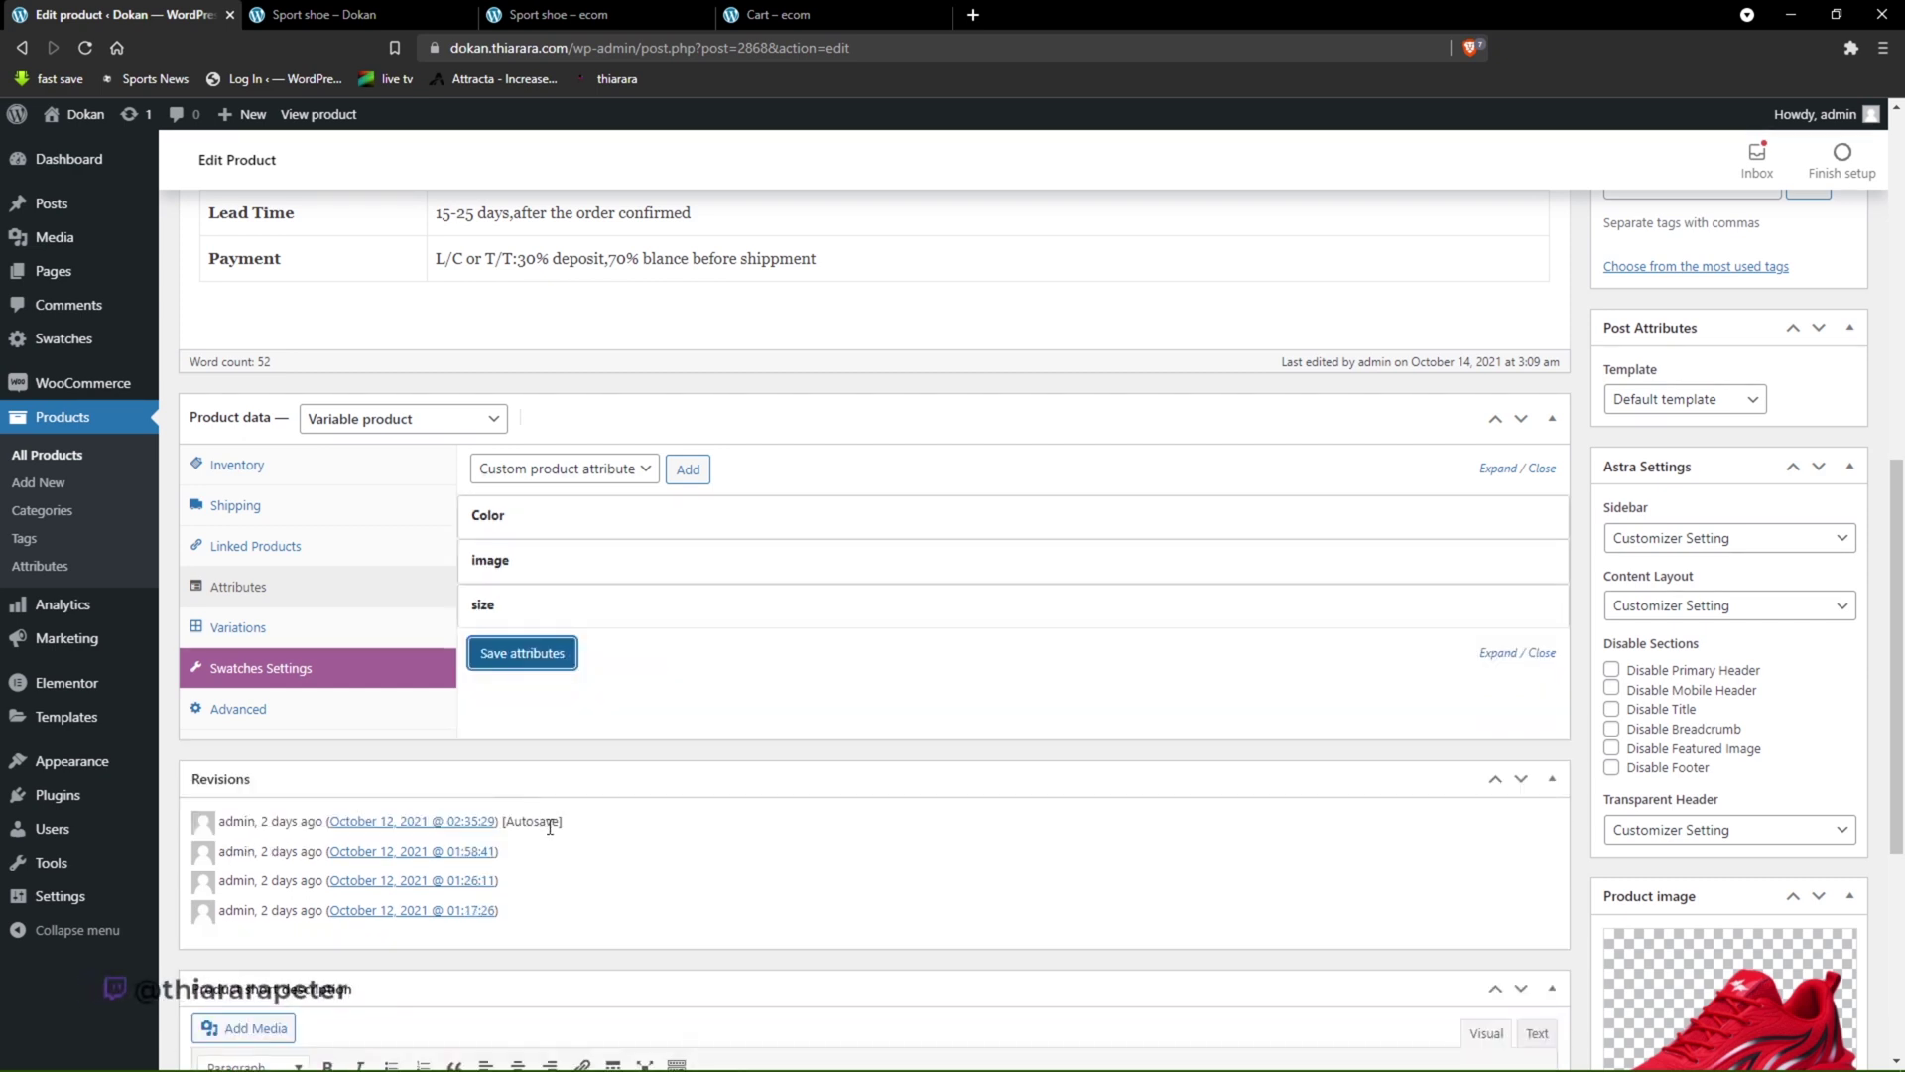
{"action": "left_click", "coordinate": [568, 662]}
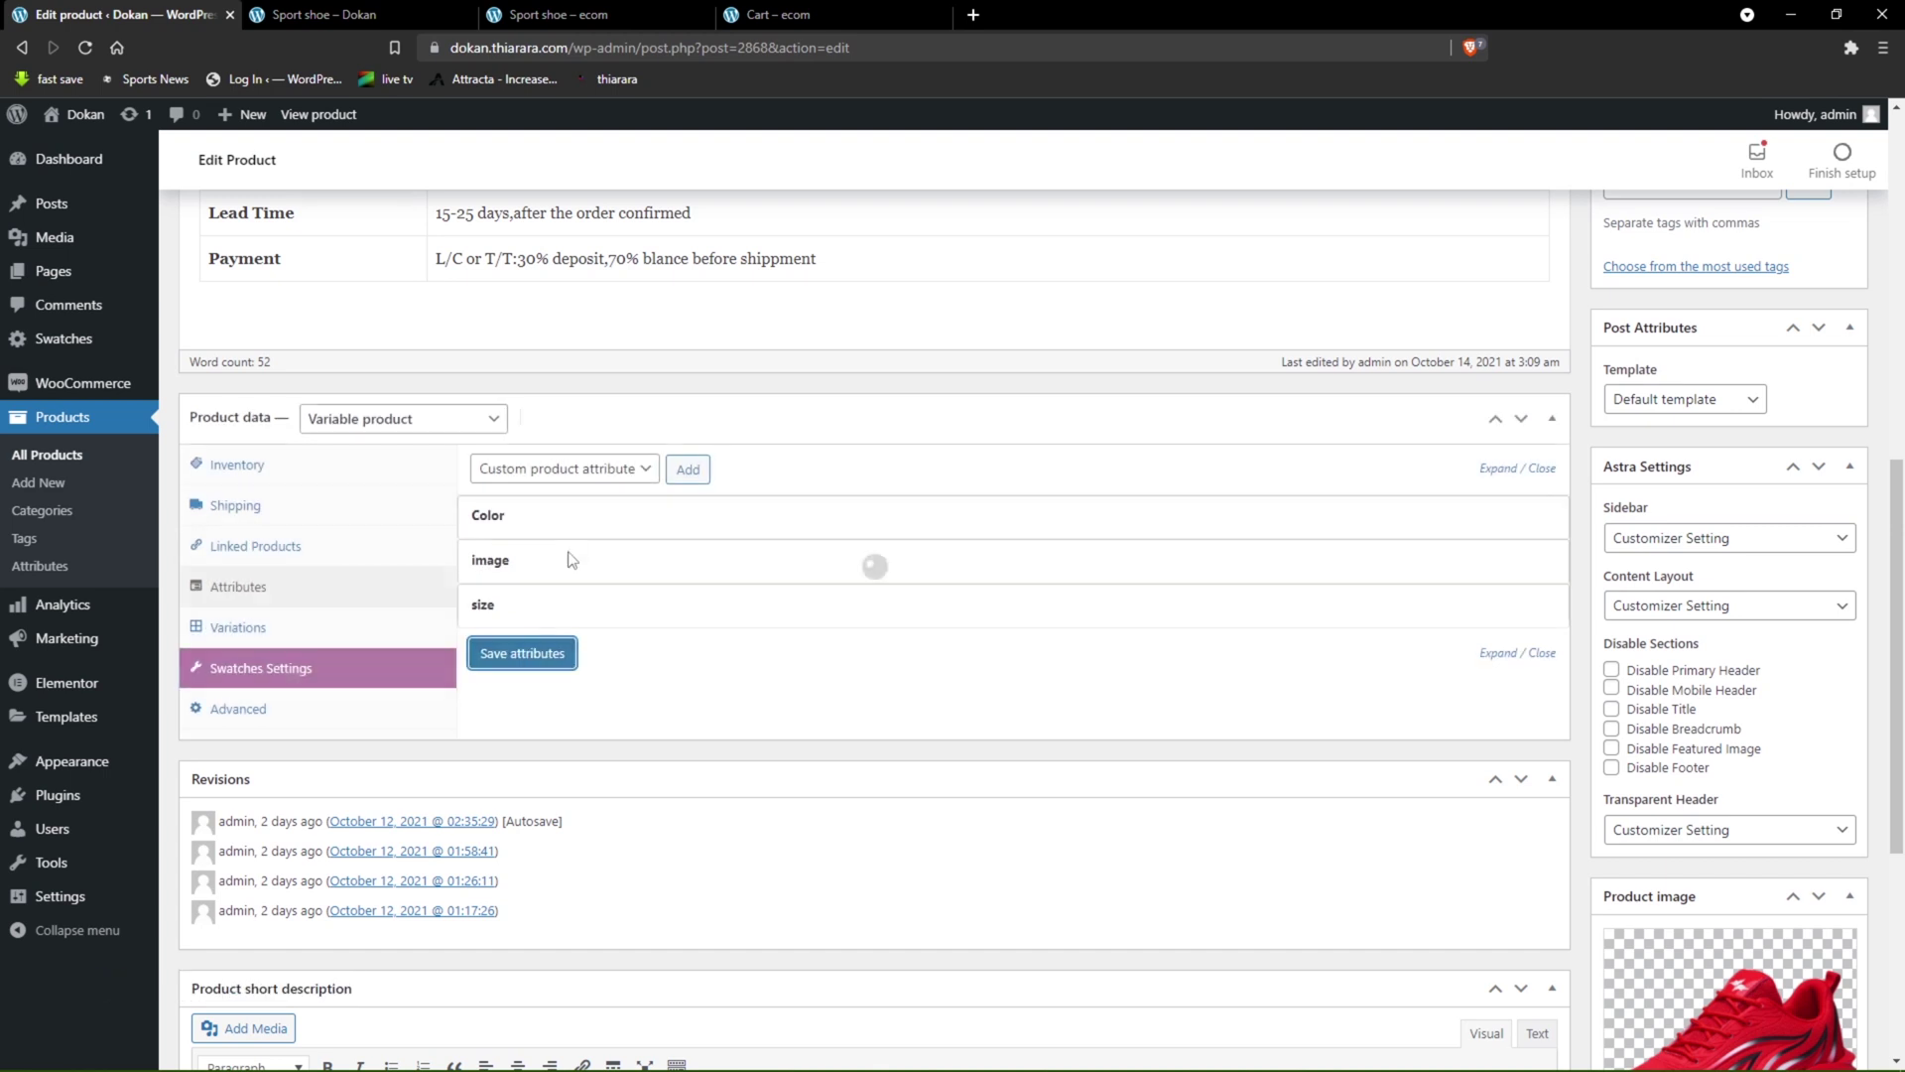
- In the product's variations, set the first variation to color black, image "black with red stripe" and size 30
{"action": "left_click", "coordinate": [232, 629]}
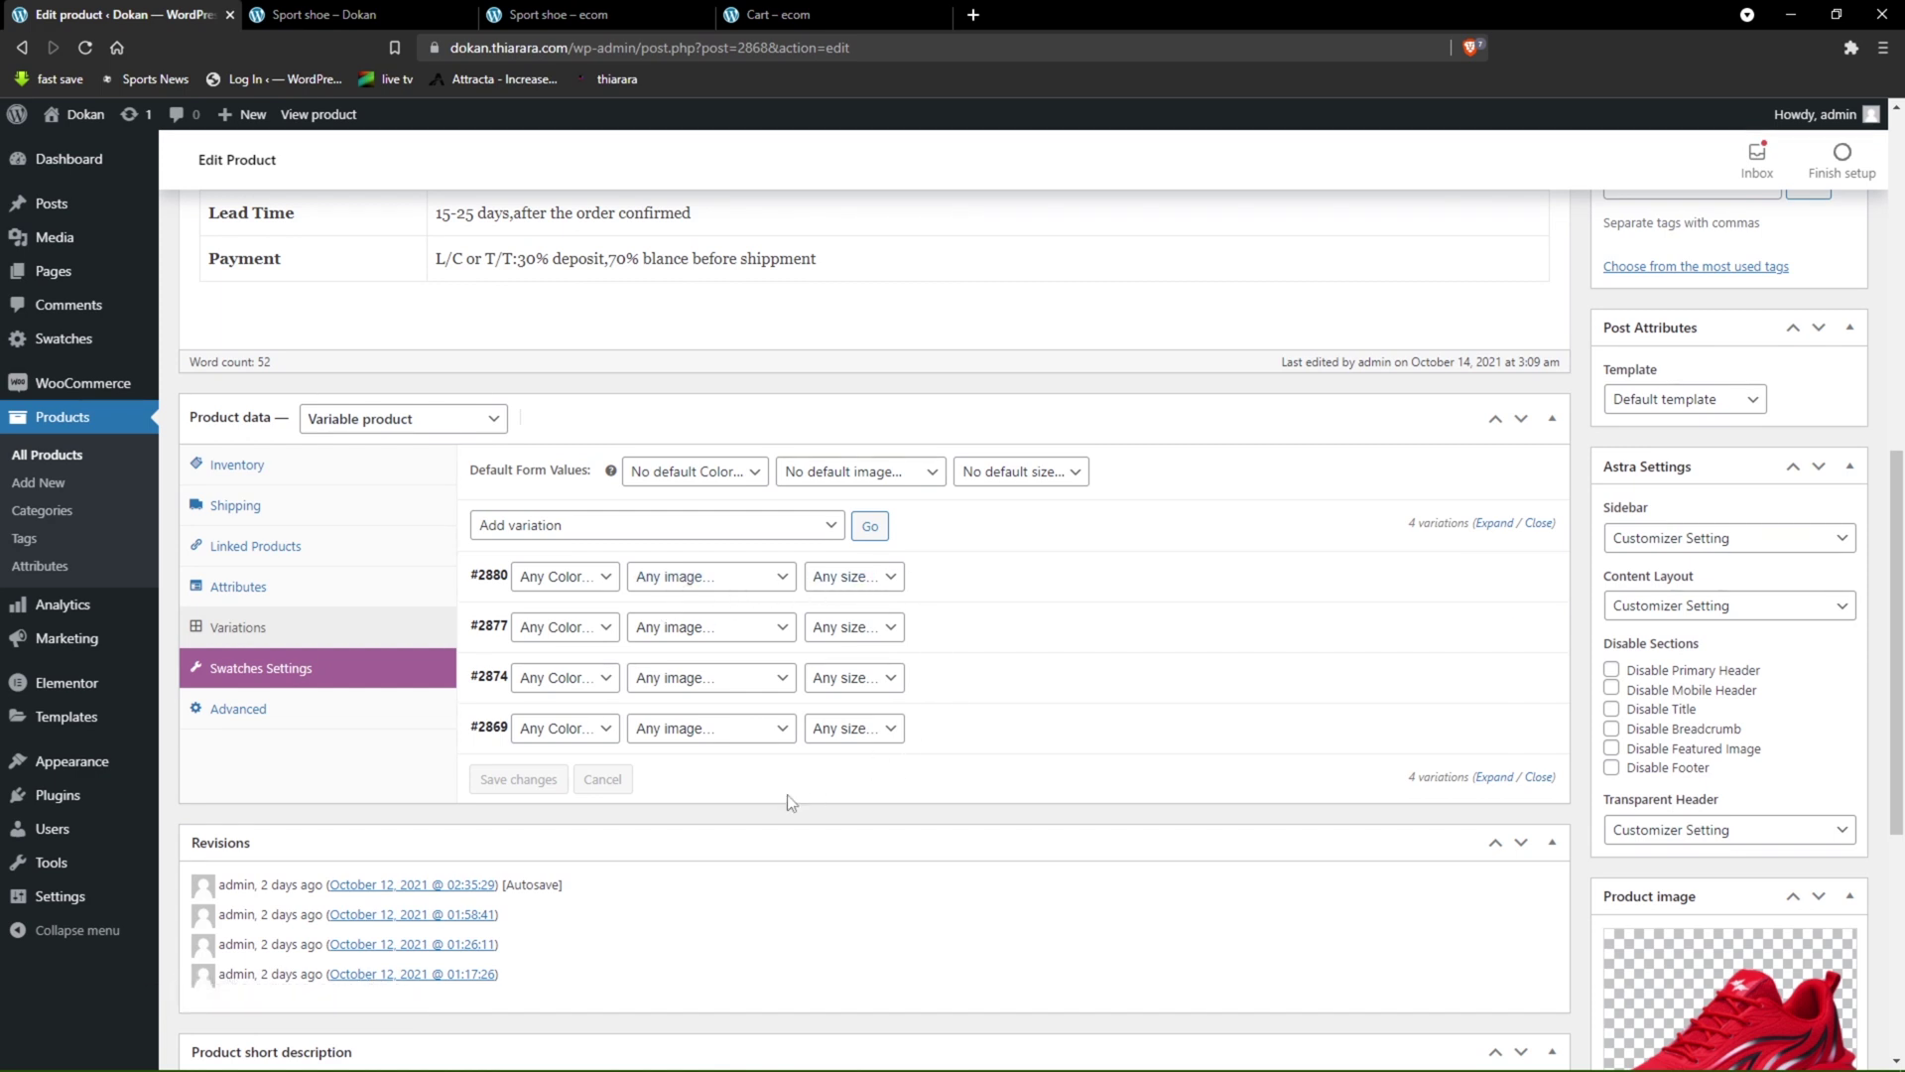
{"action": "scroll", "coordinate": [585, 629], "scroll_direction": "down", "scroll_amount": 2}
{"action": "scroll", "coordinate": [589, 629], "scroll_direction": "up", "scroll_amount": 2}
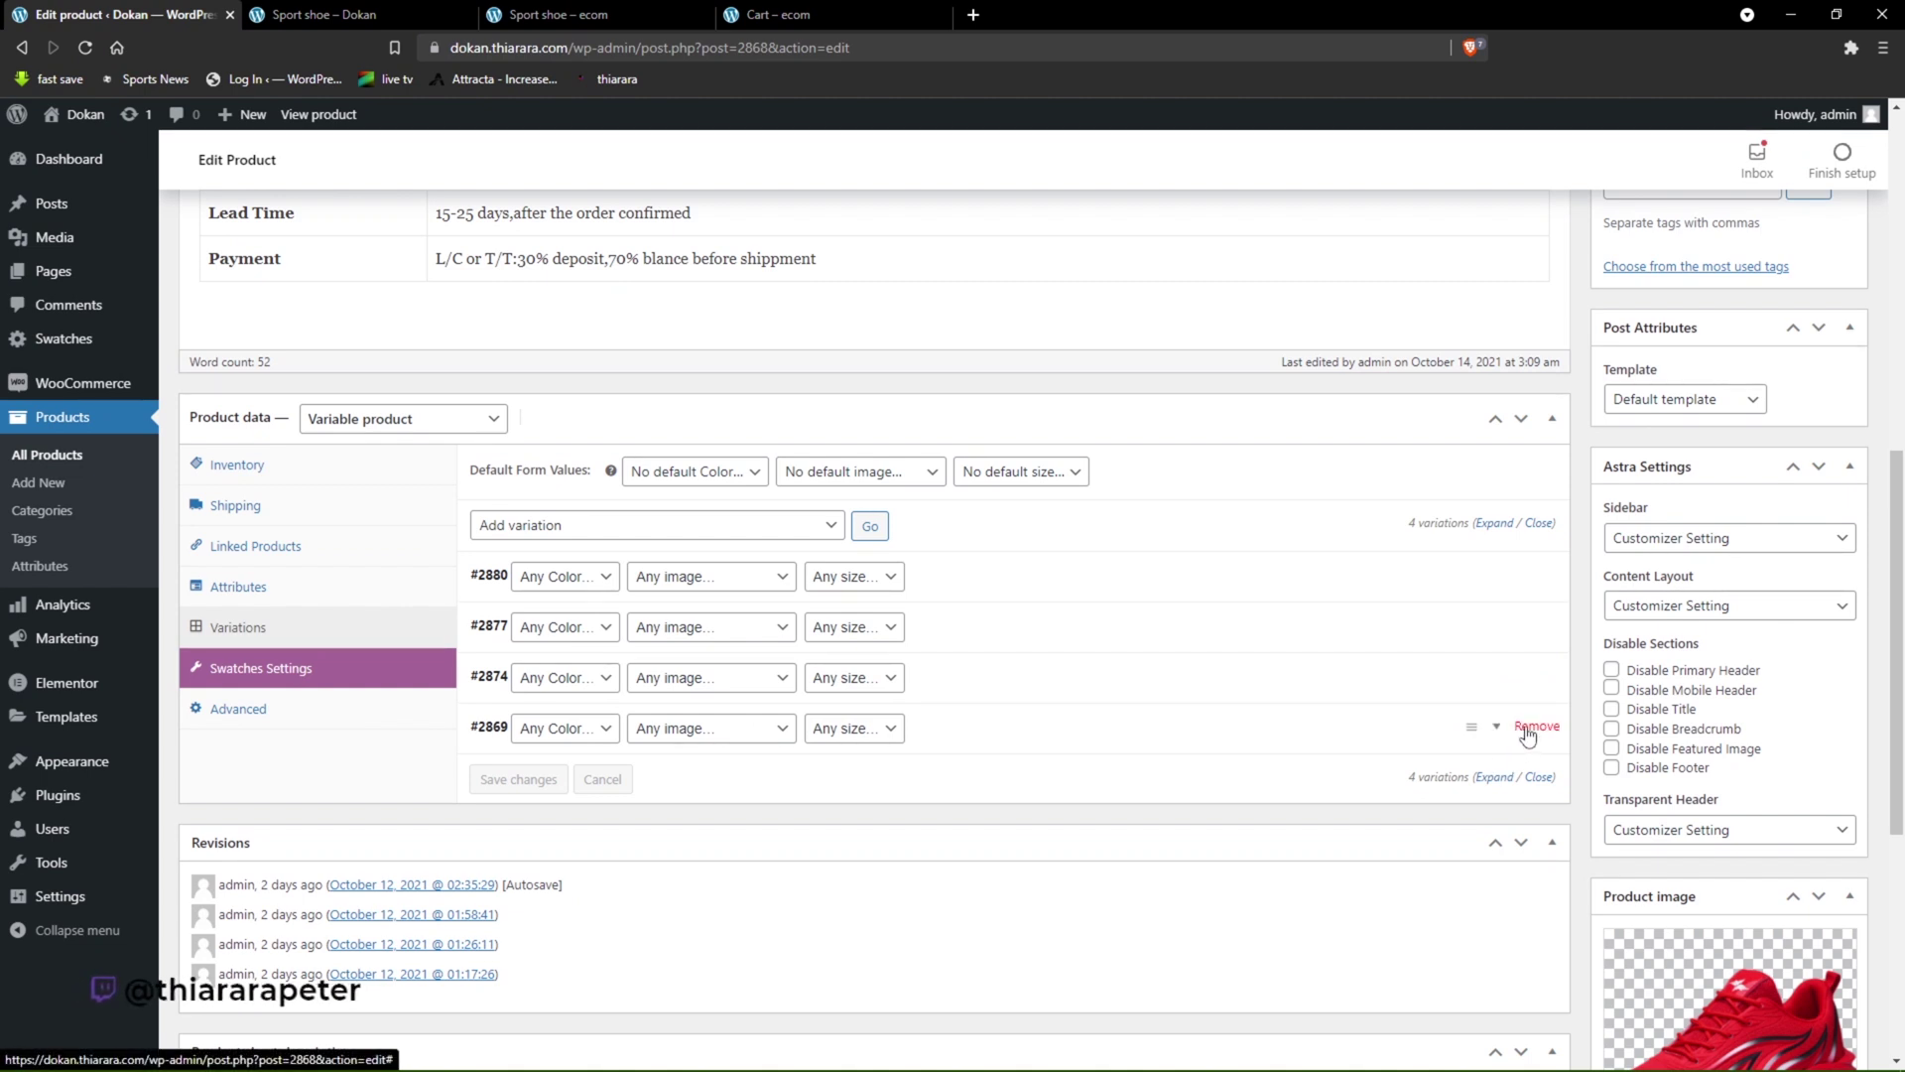
{"action": "left_click", "coordinate": [555, 578]}
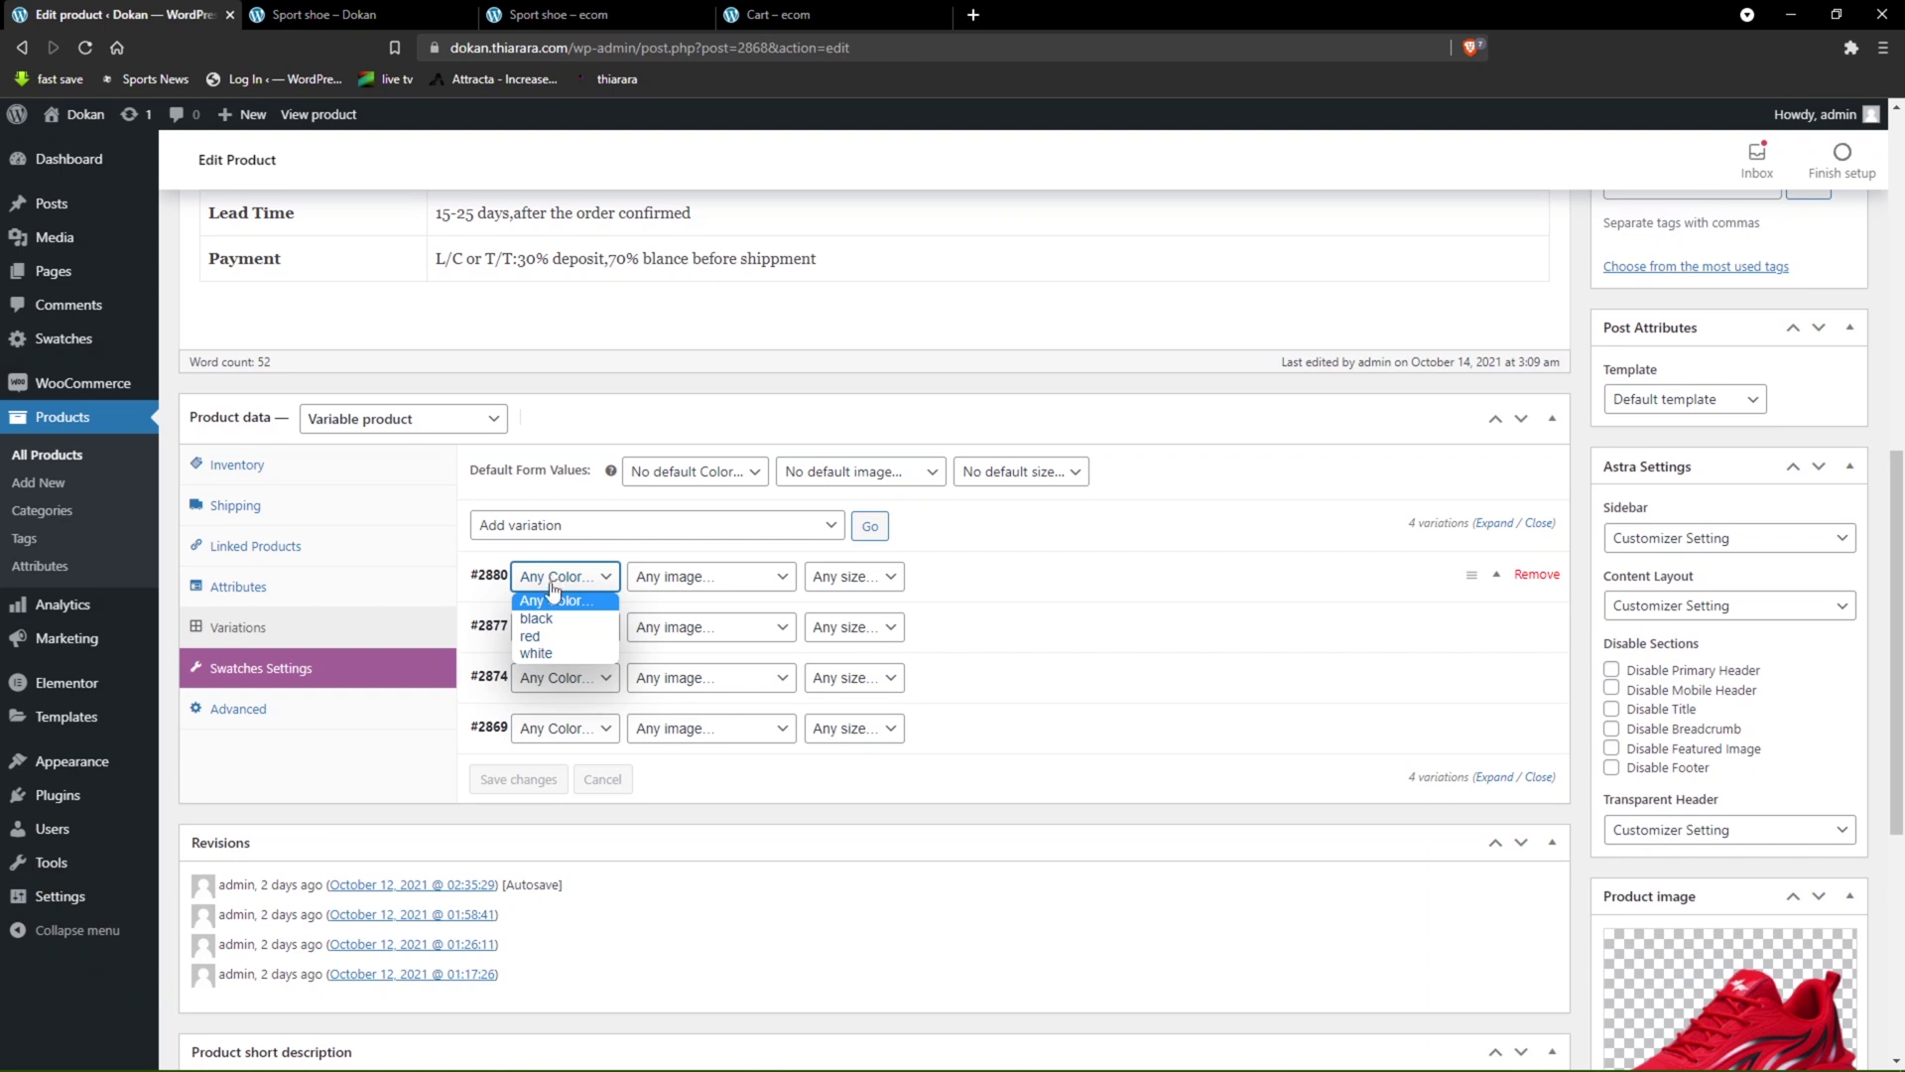
{"action": "left_click", "coordinate": [536, 619]}
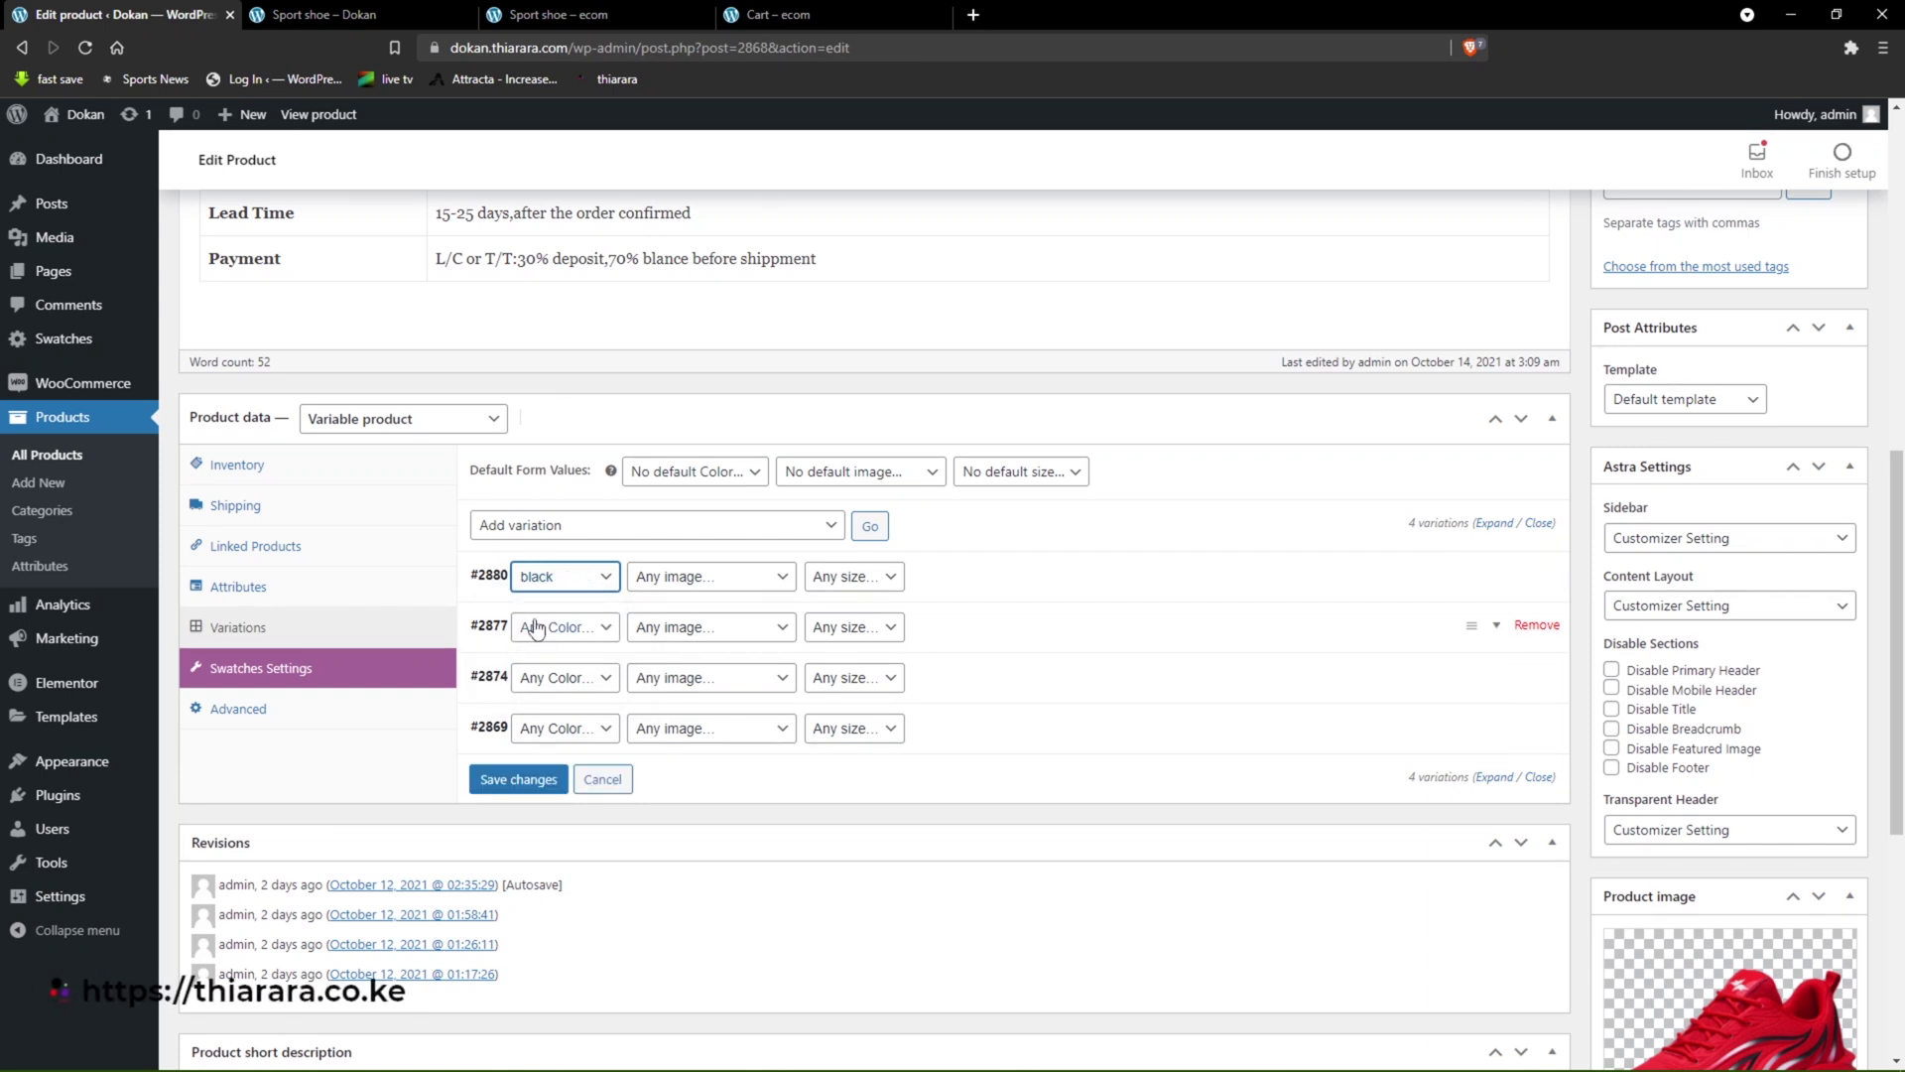
{"action": "left_click", "coordinate": [680, 581]}
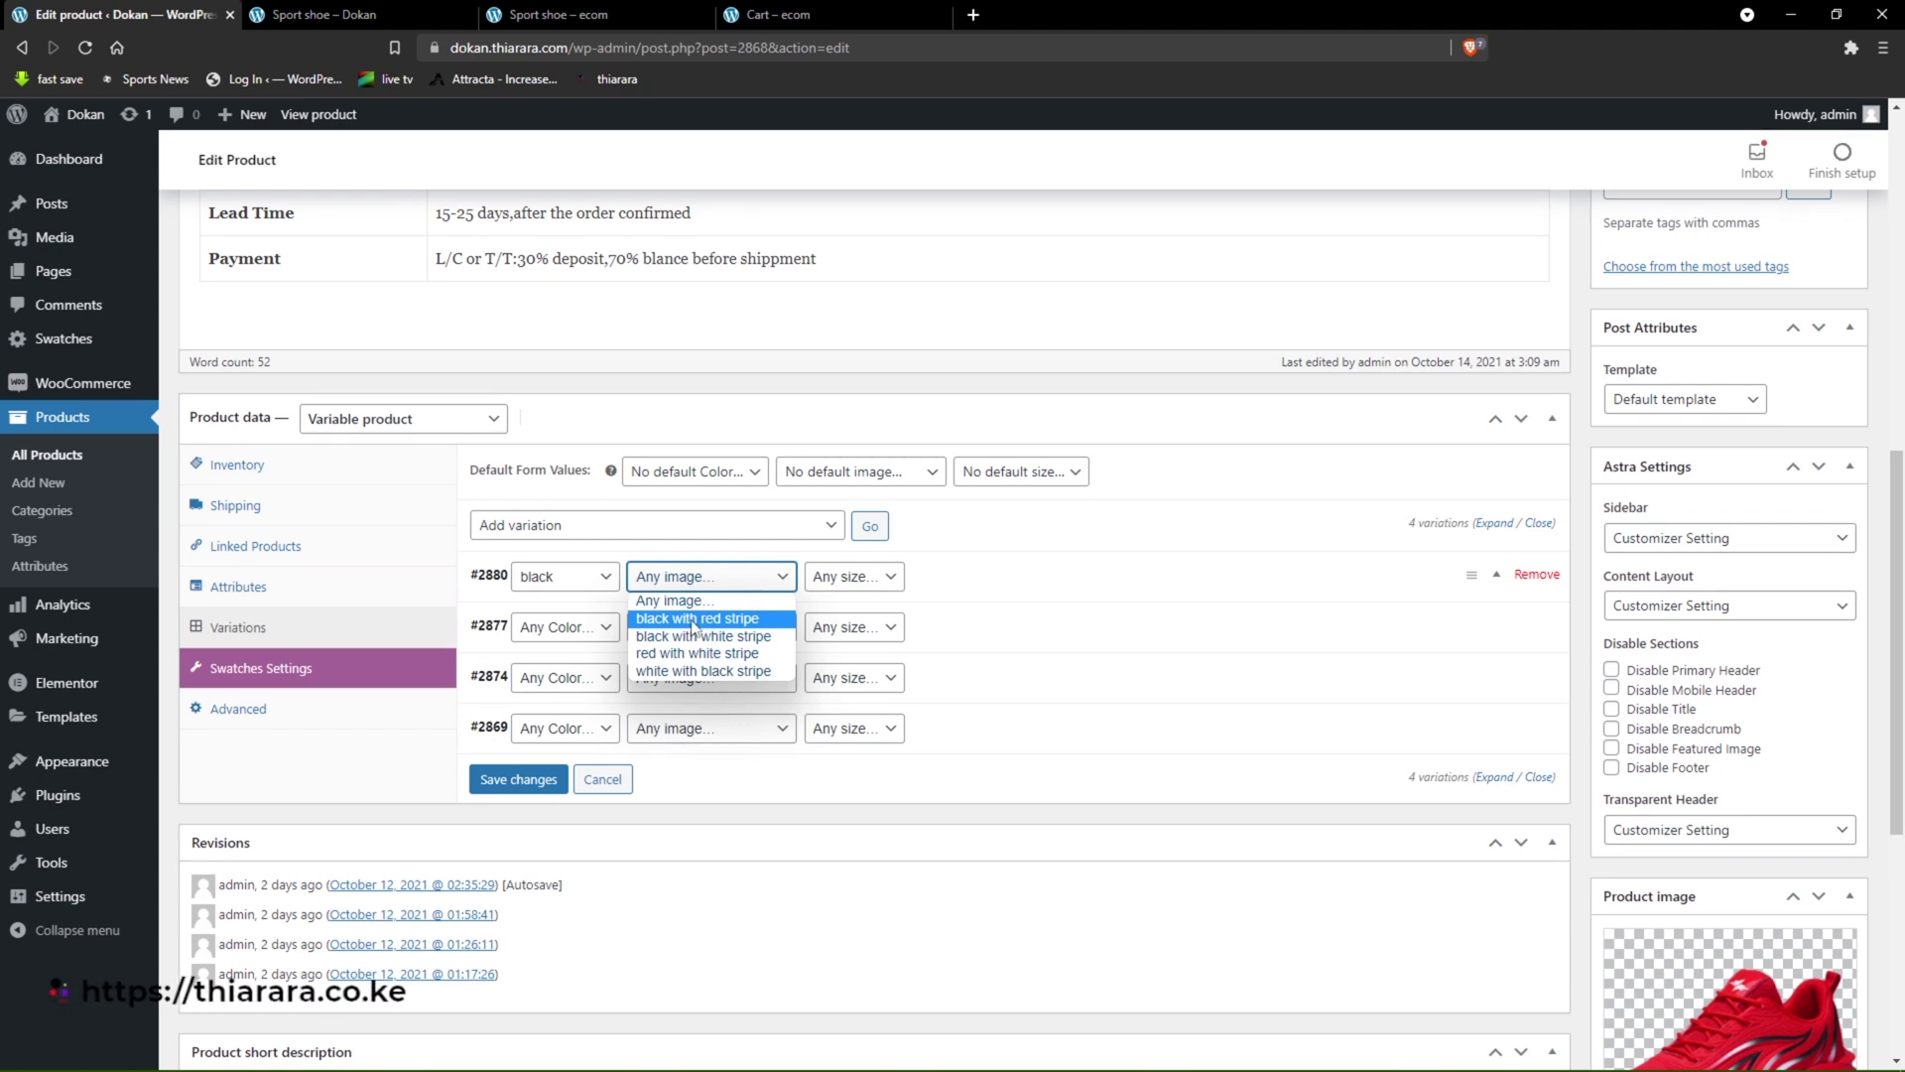
{"action": "left_click", "coordinate": [687, 621]}
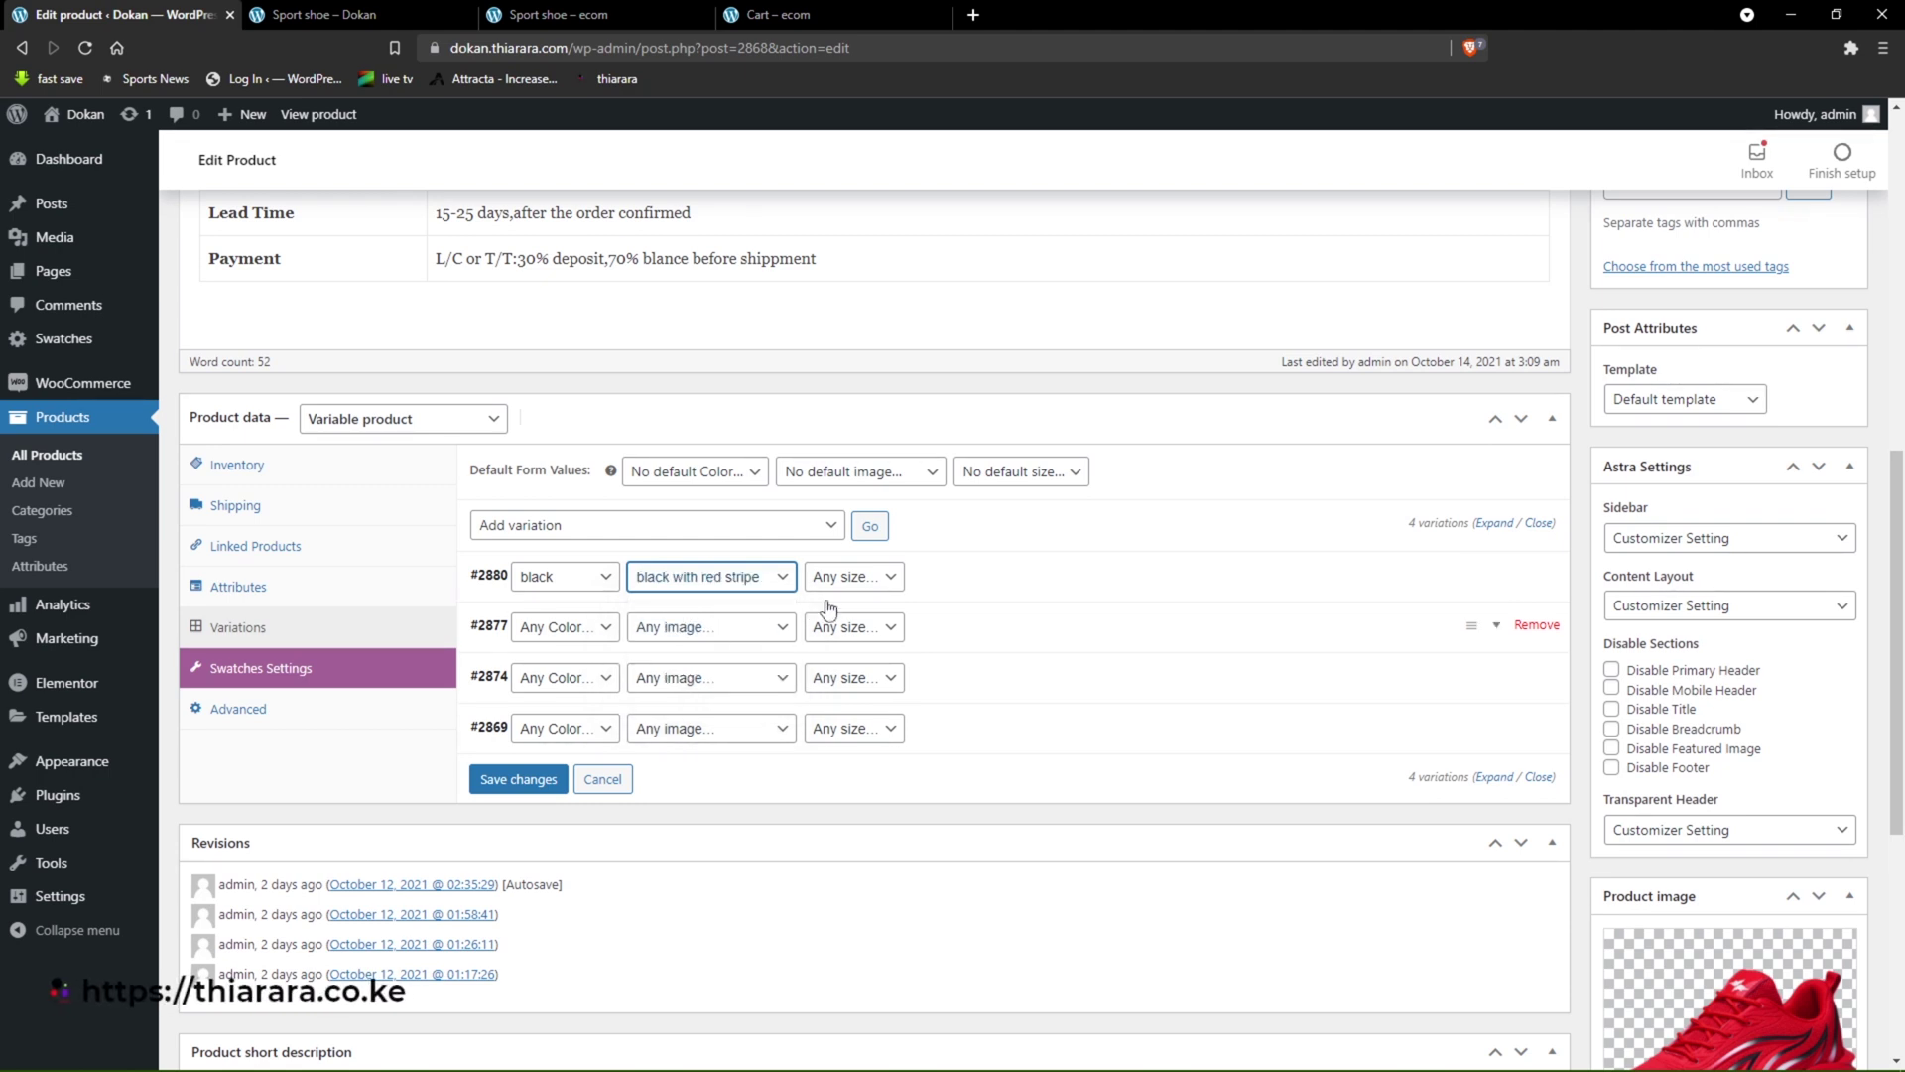
{"action": "left_click", "coordinate": [854, 585]}
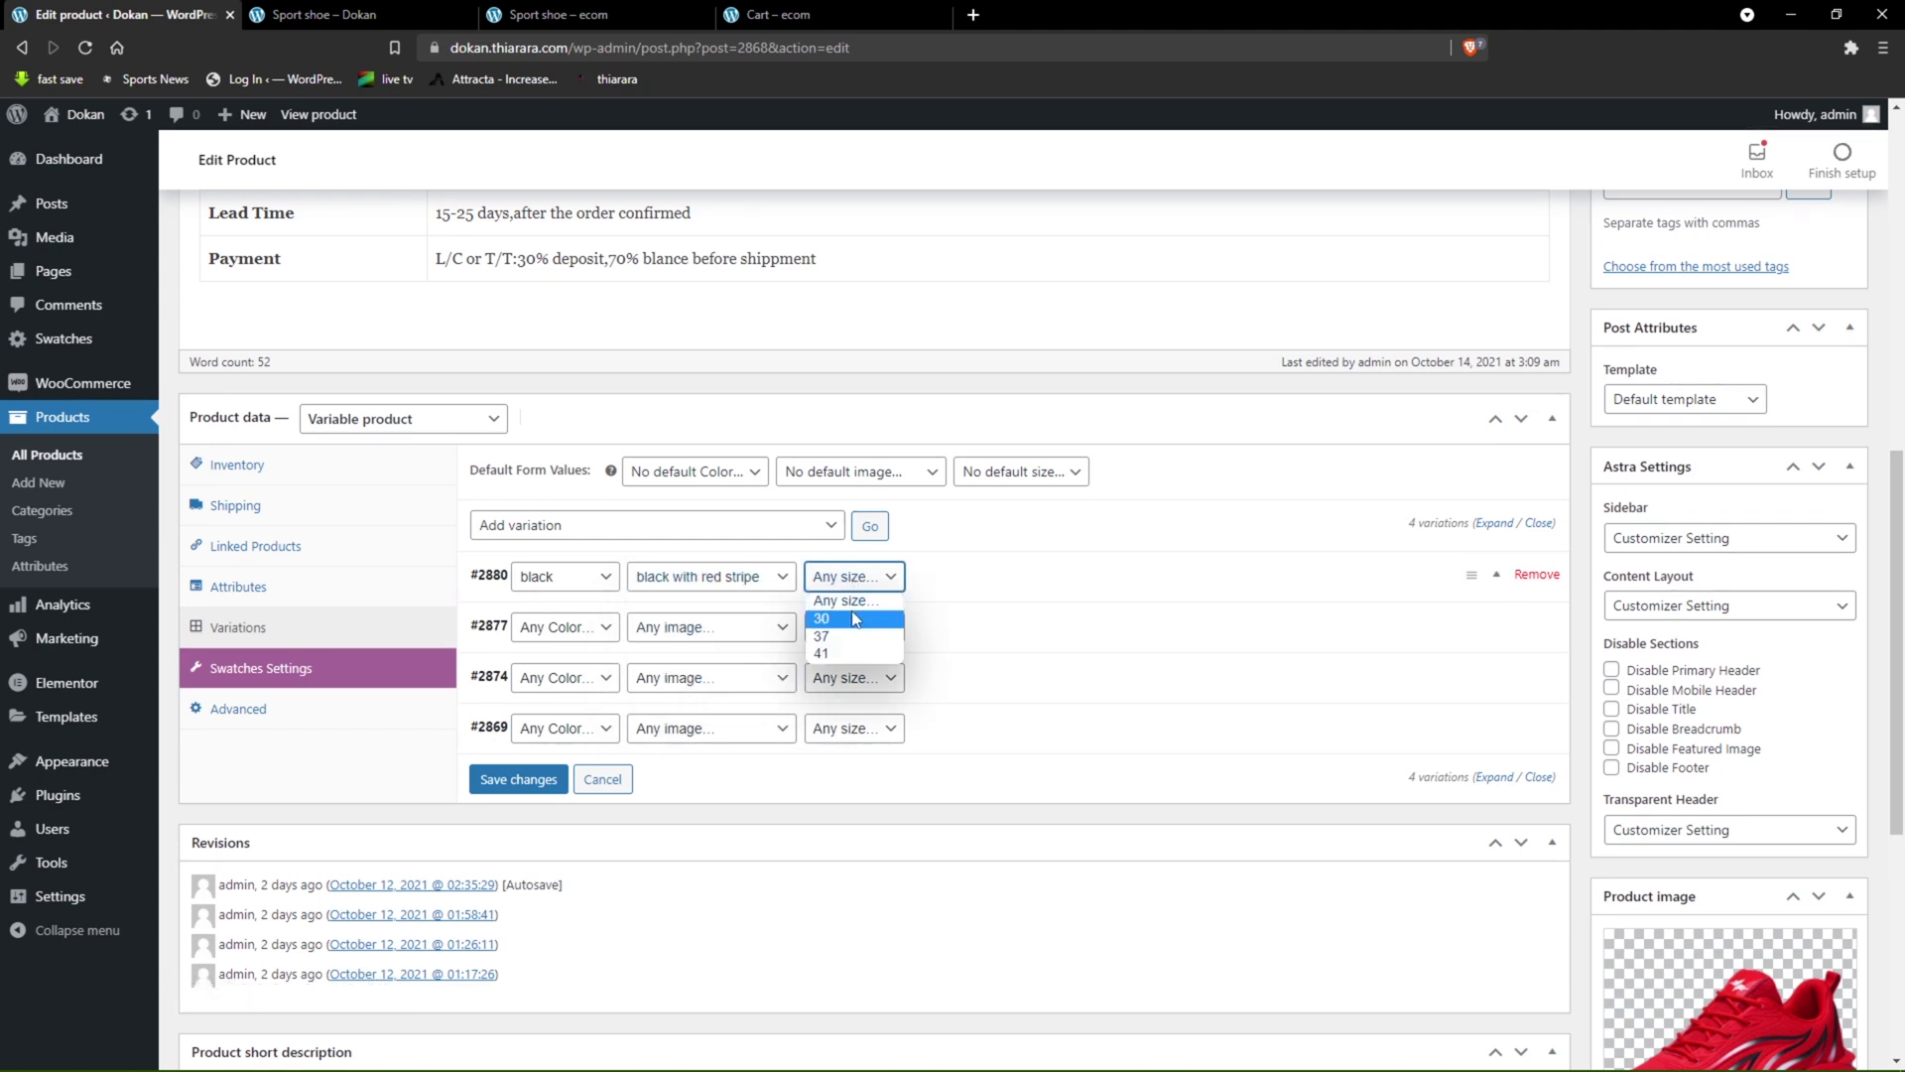
{"action": "left_click", "coordinate": [843, 621]}
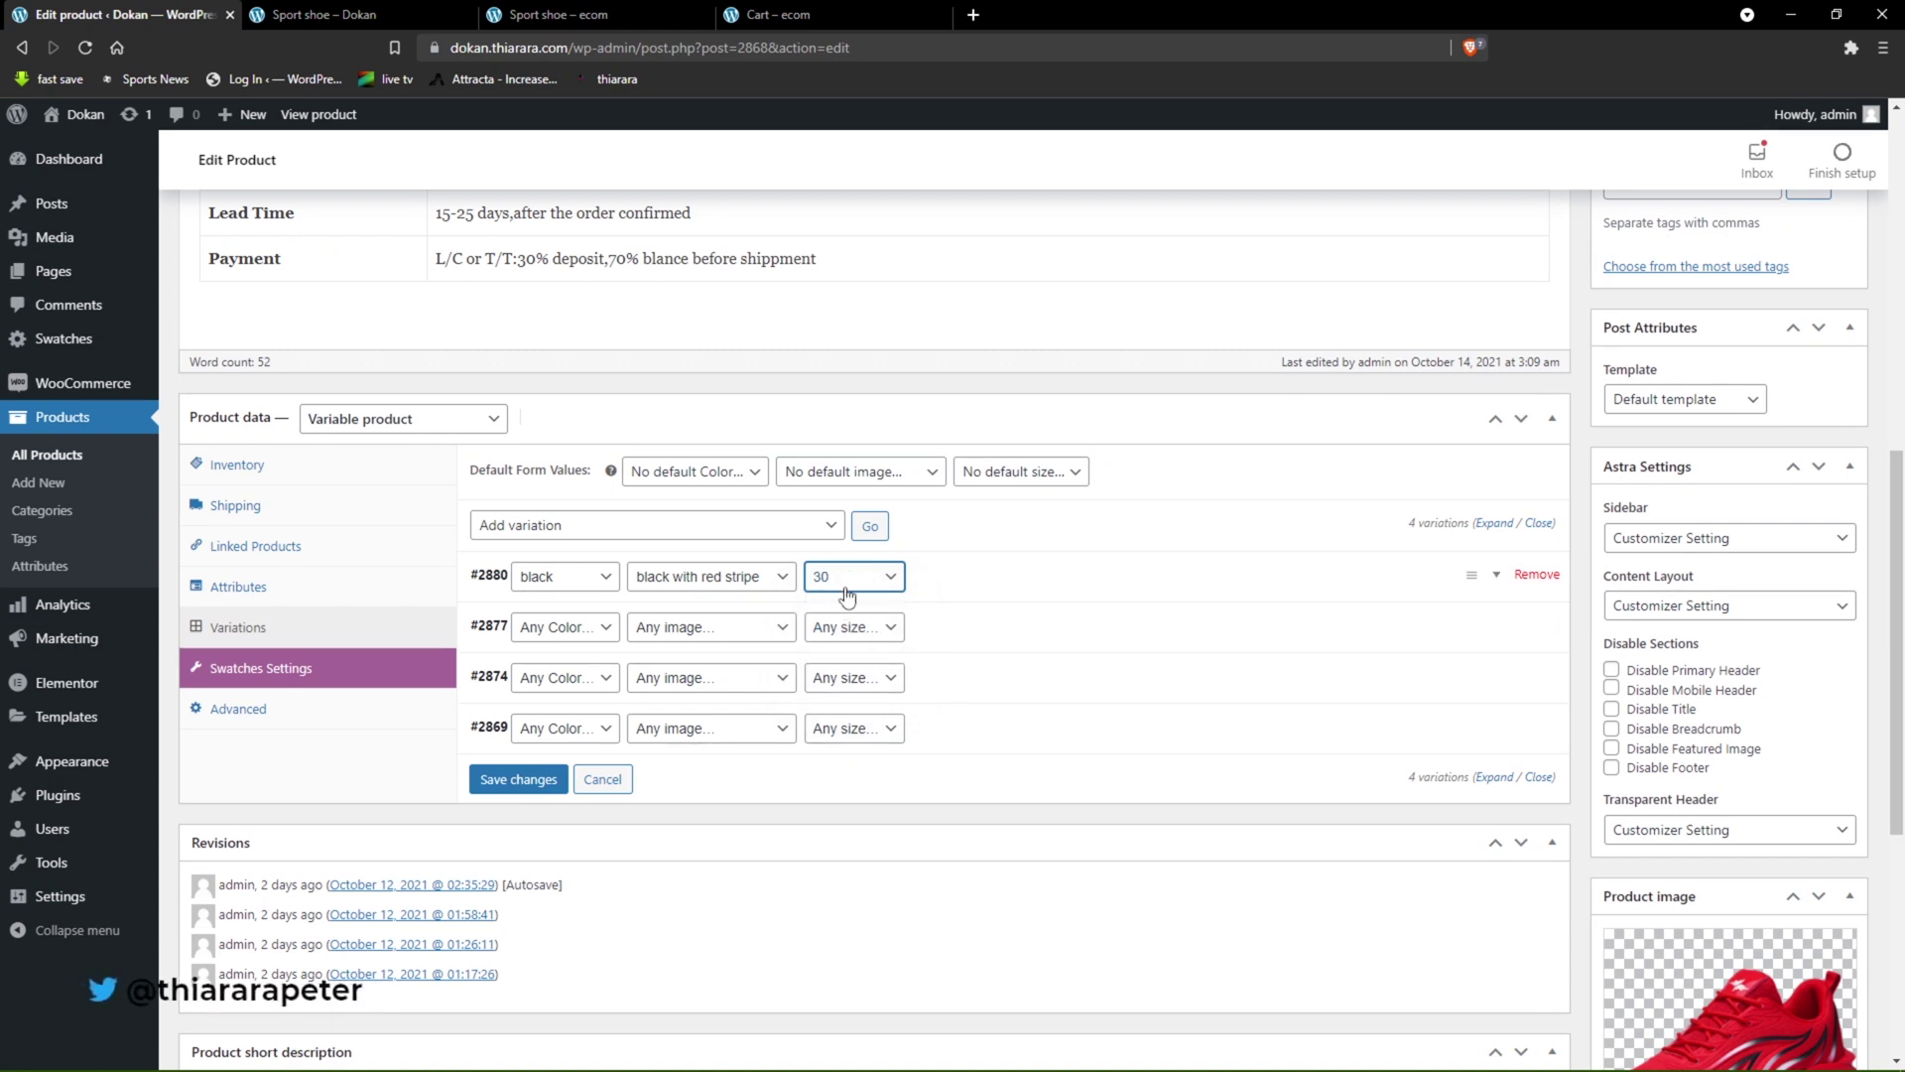
- Set the first variation's size to "Any size"
{"action": "left_click", "coordinate": [847, 586]}
{"action": "left_click", "coordinate": [843, 601]}
{"action": "left_click", "coordinate": [846, 585]}
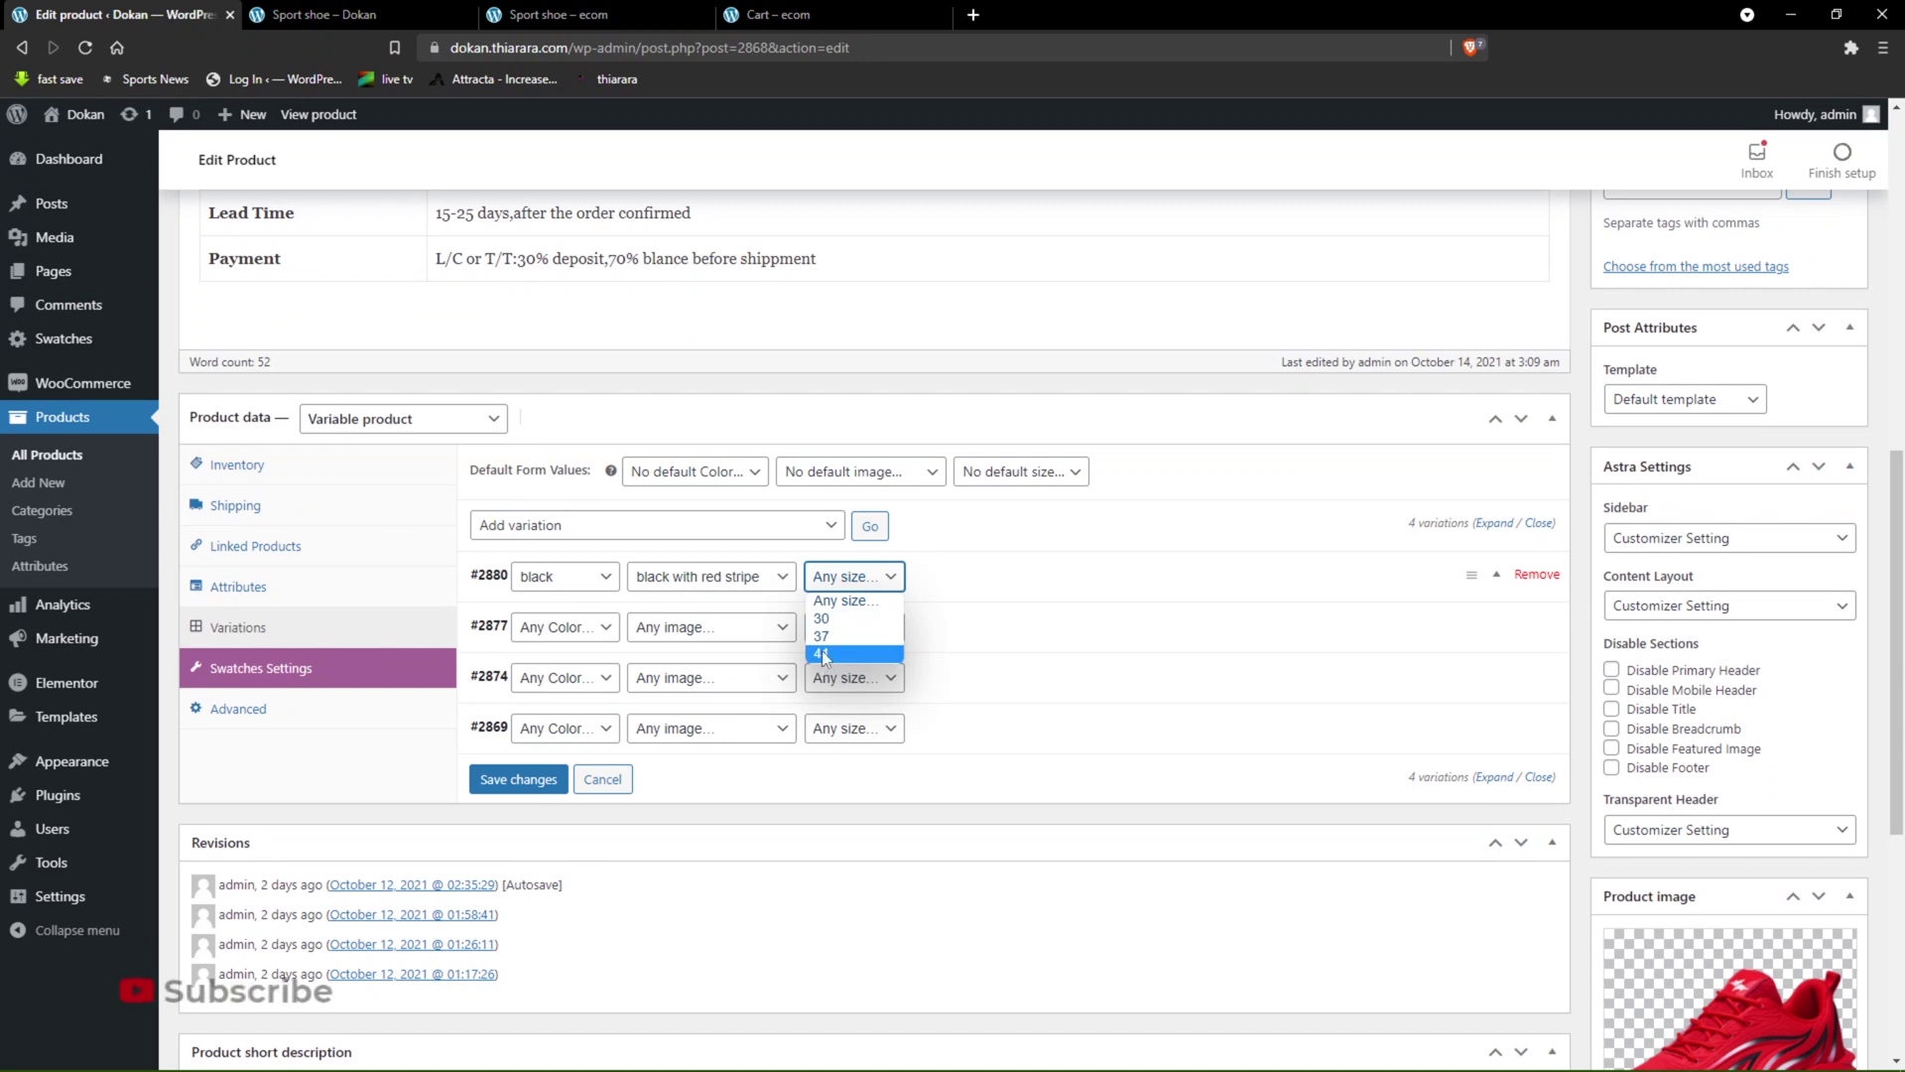
{"action": "left_click", "coordinate": [833, 602]}
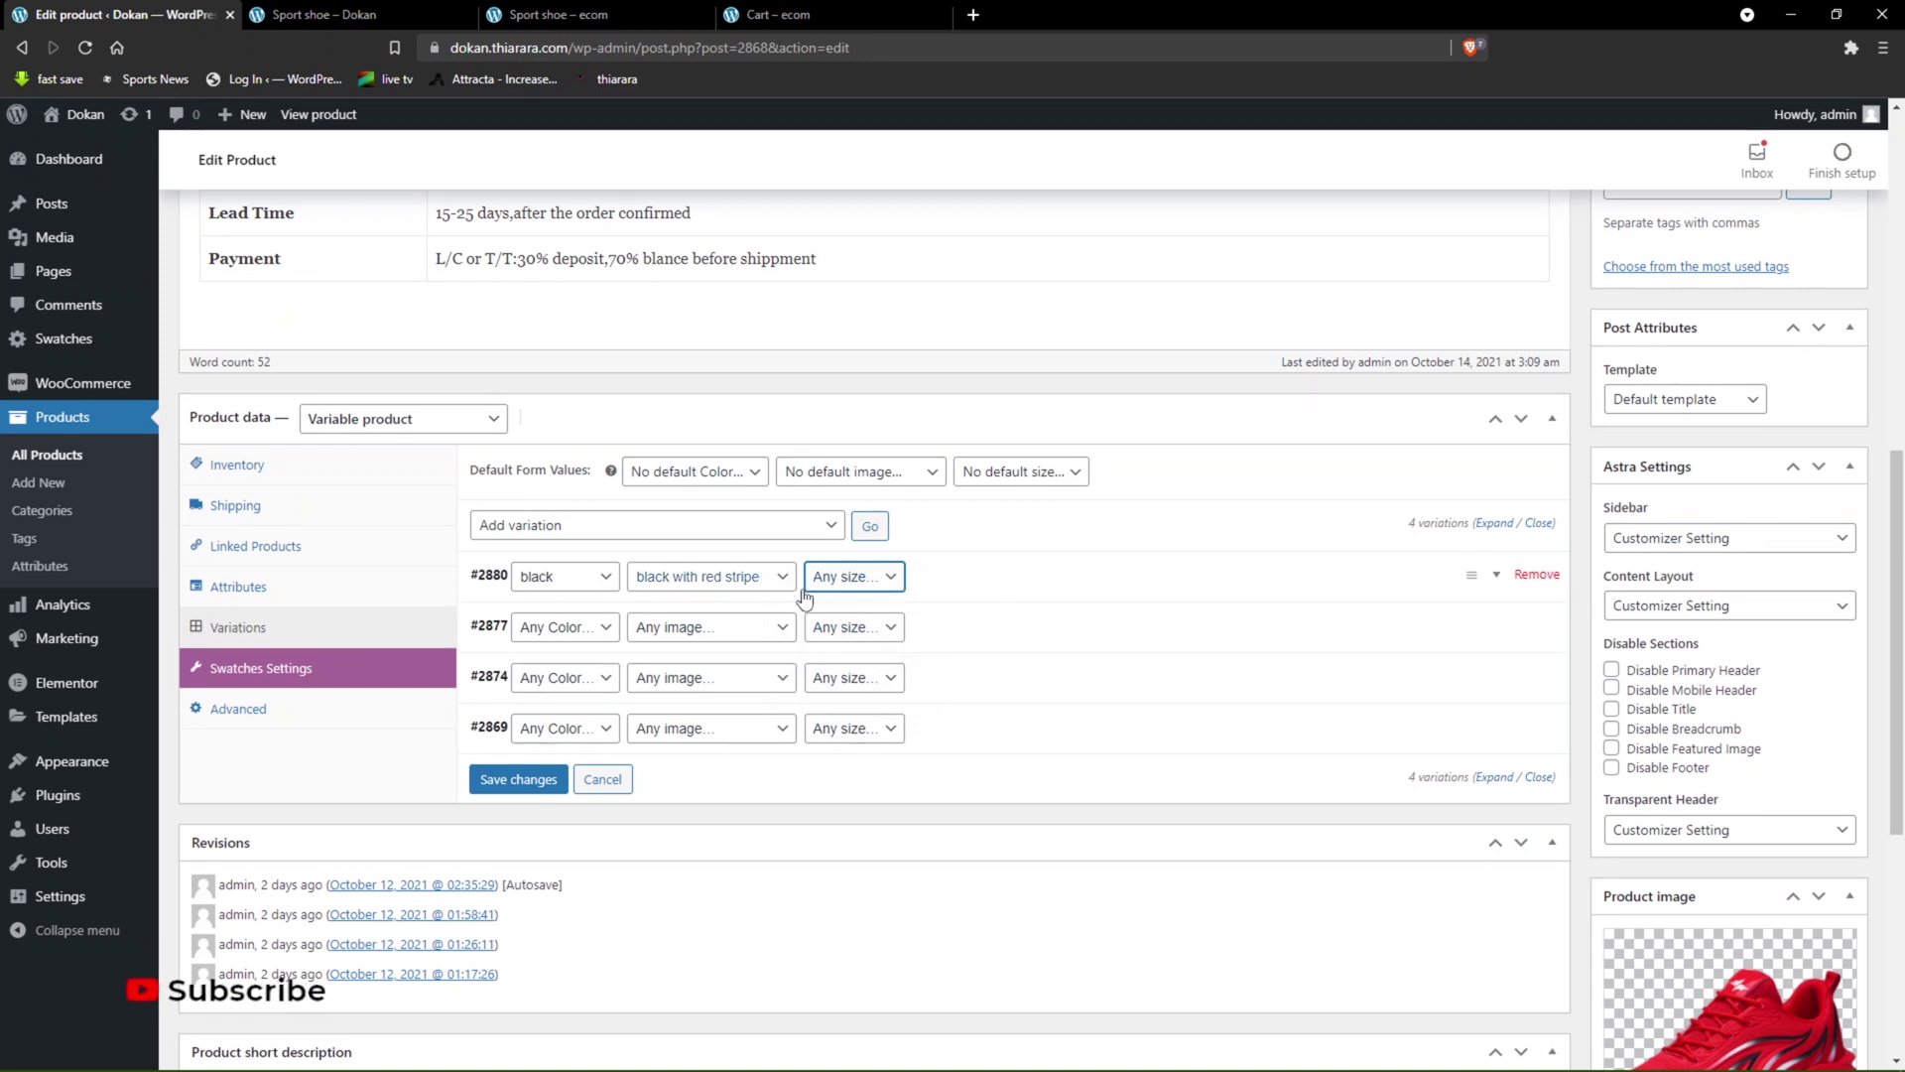
- Expand the first variation and replace its red shoe image with sport_shoe_black.png from the media library
{"action": "left_click", "coordinate": [1494, 584]}
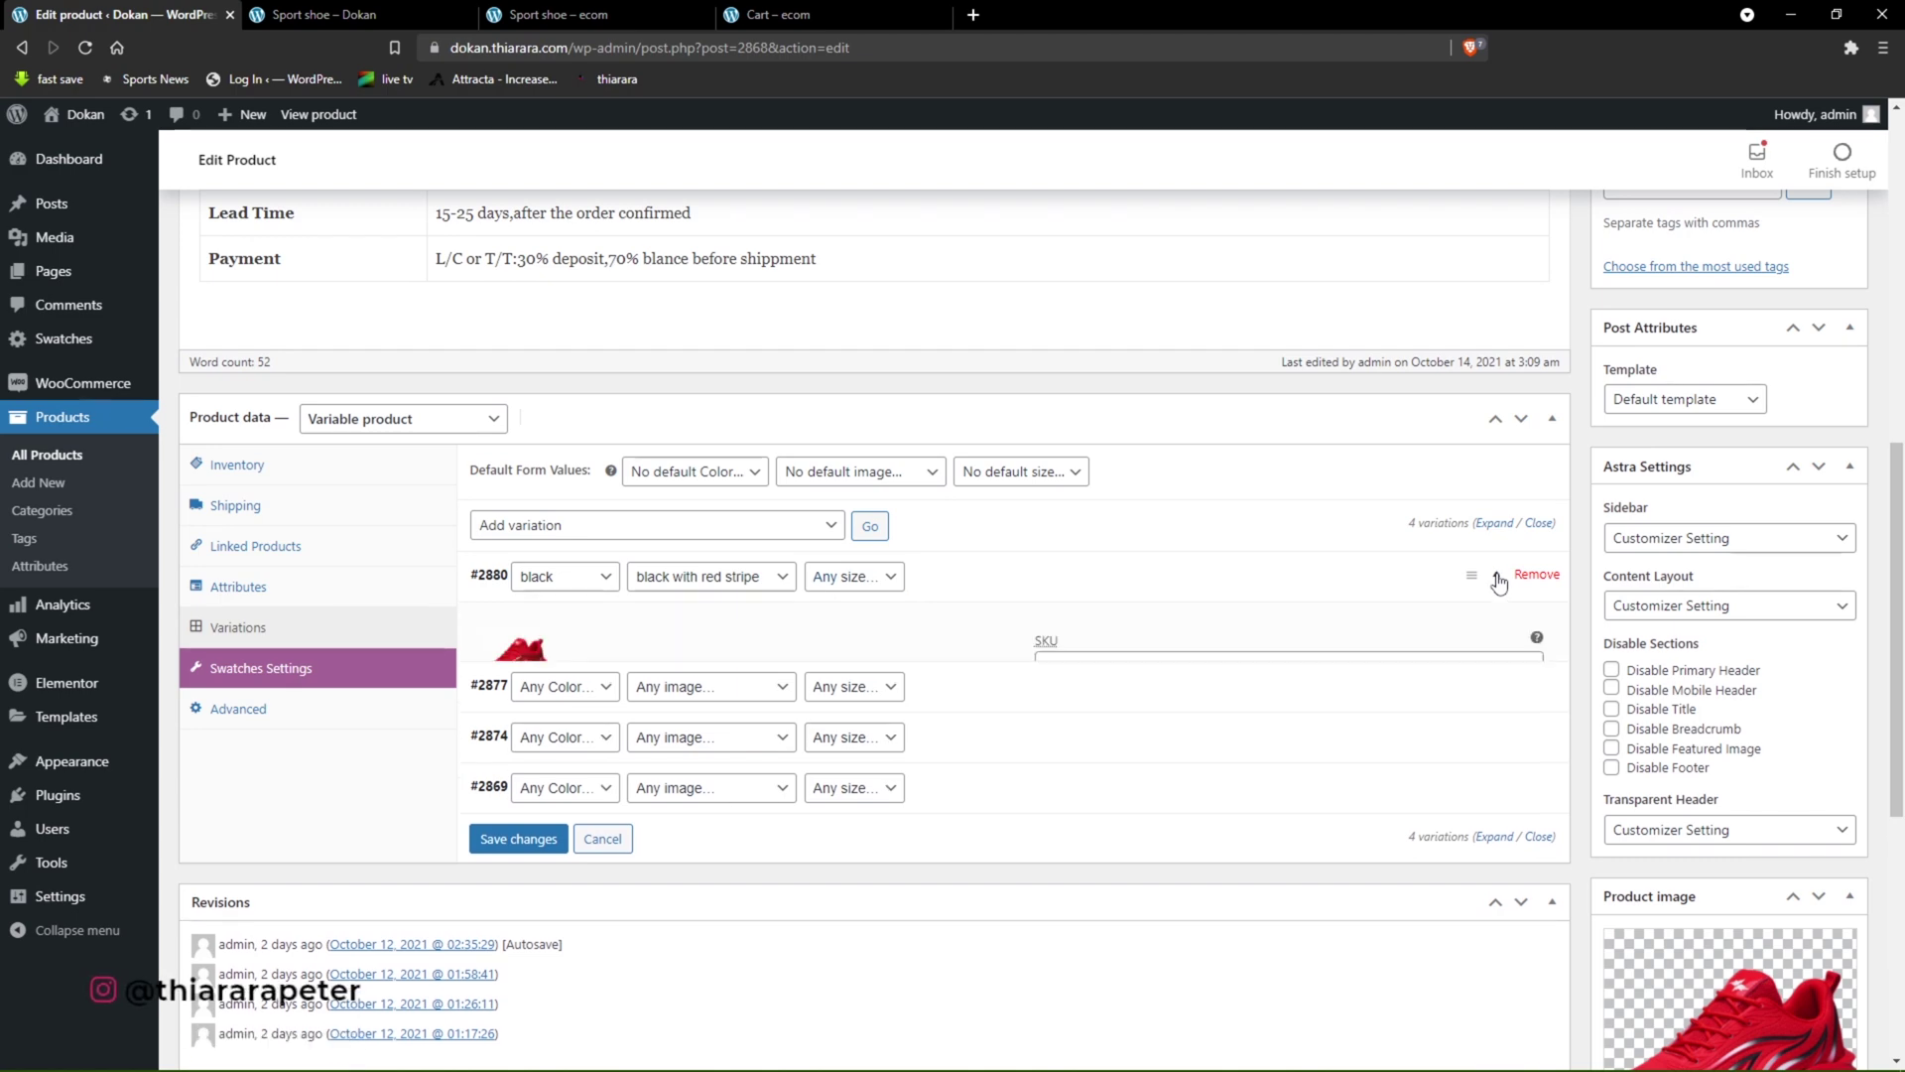
{"action": "scroll", "coordinate": [595, 579], "scroll_direction": "down", "scroll_amount": 6}
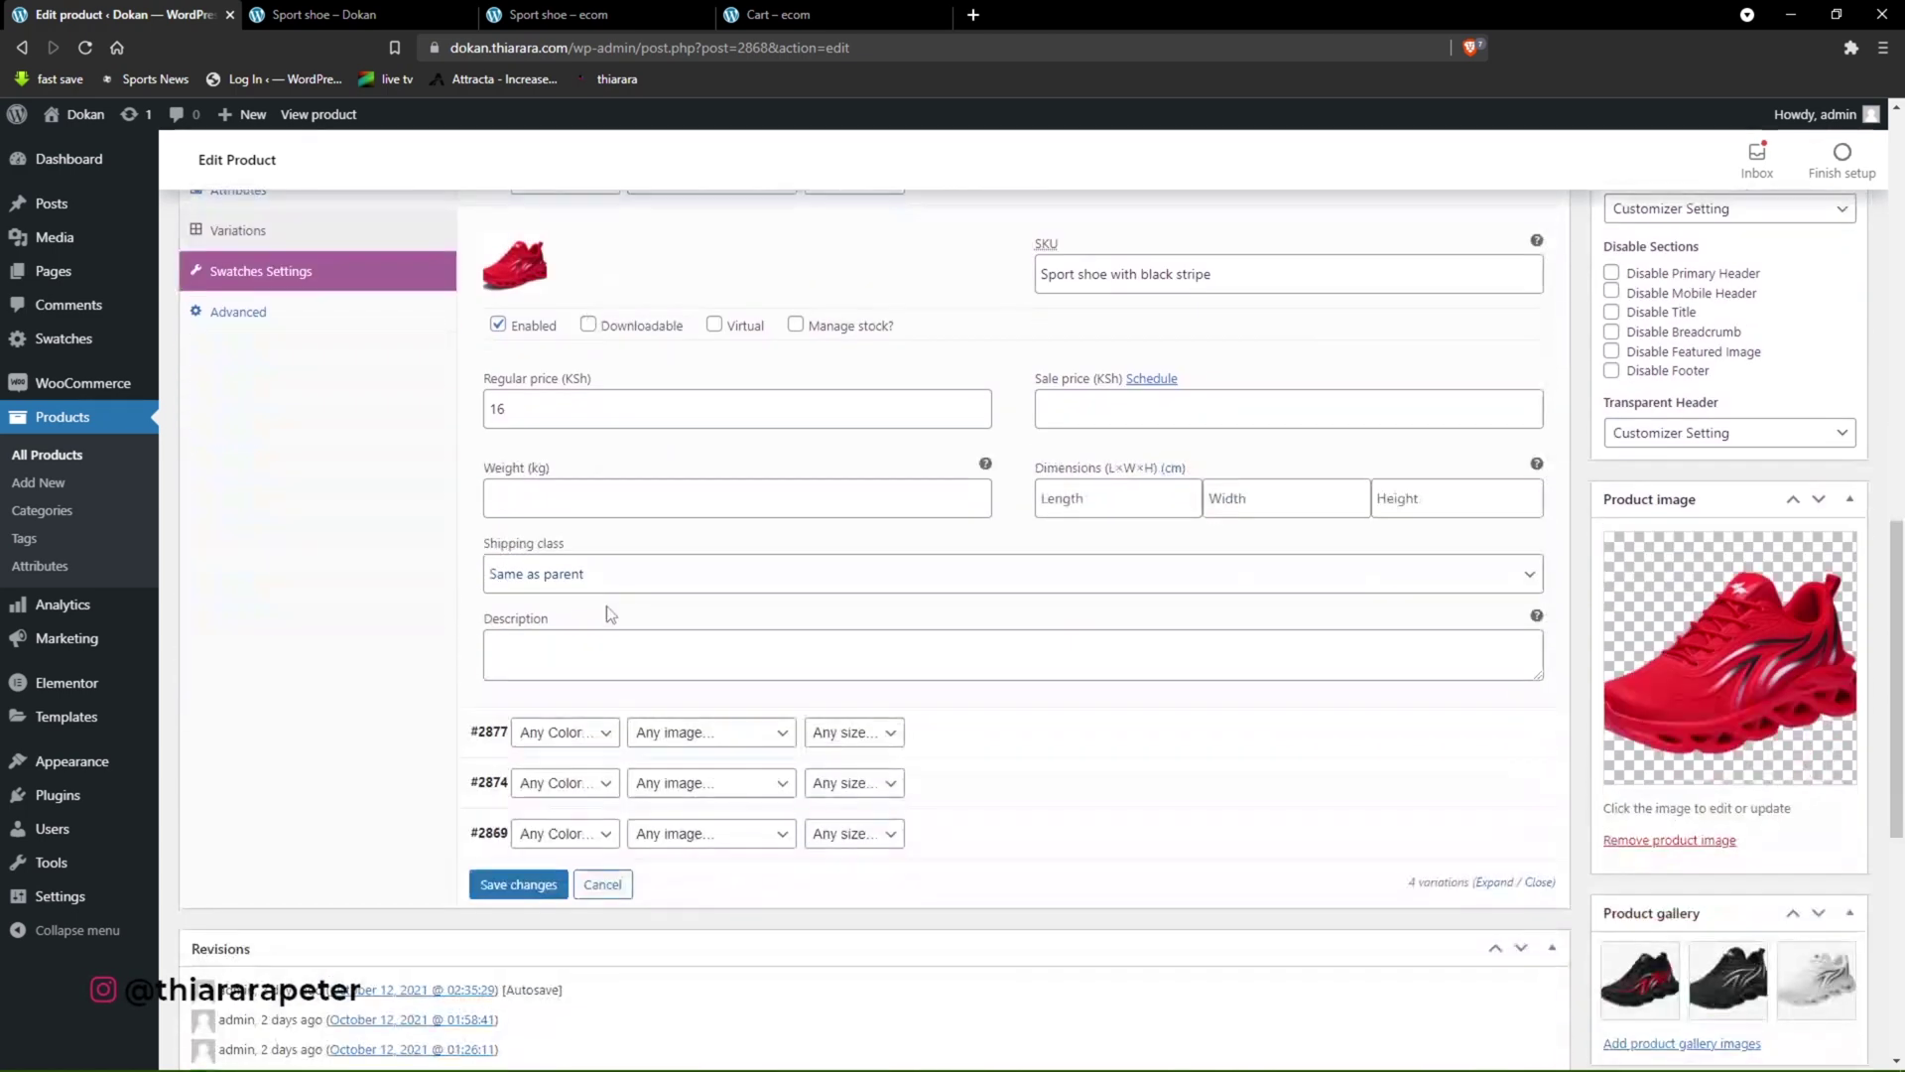
{"action": "scroll", "coordinate": [627, 701], "scroll_direction": "up", "scroll_amount": 4}
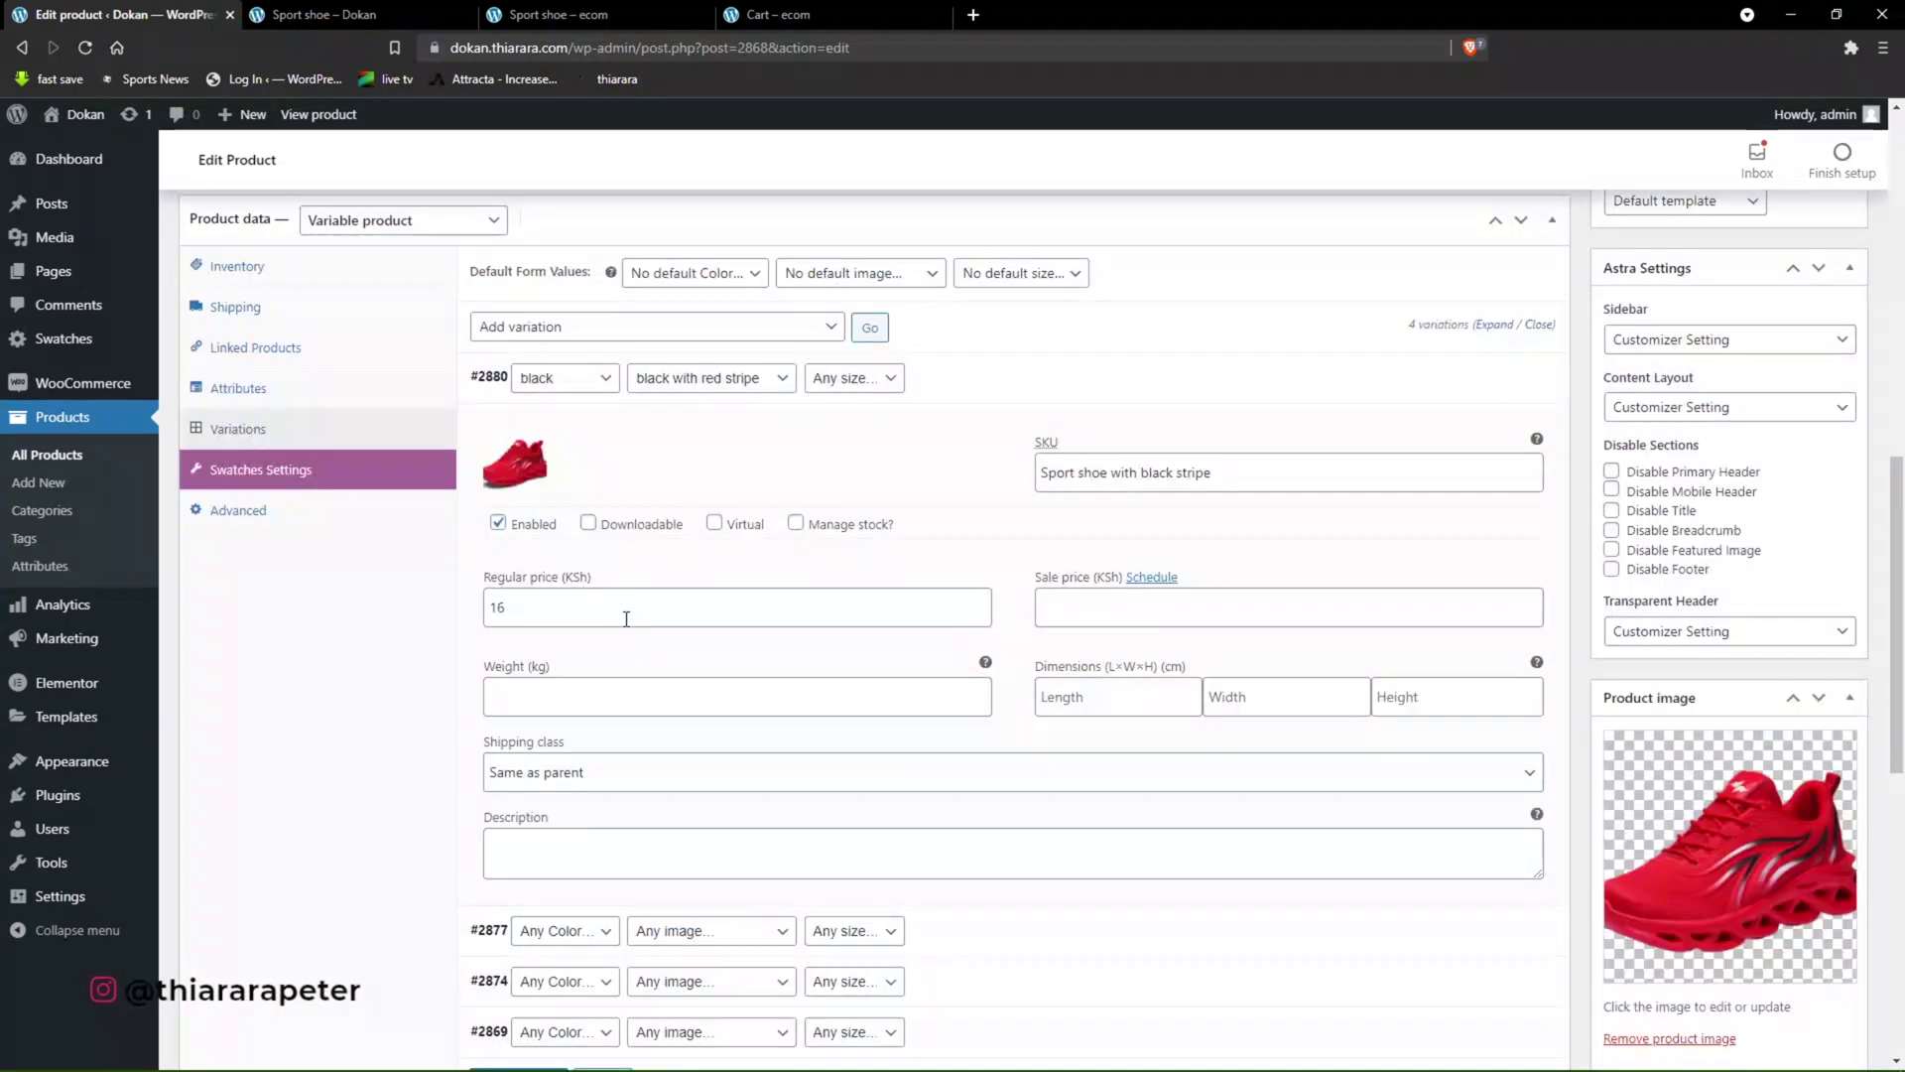
{"action": "left_click", "coordinate": [527, 469]}
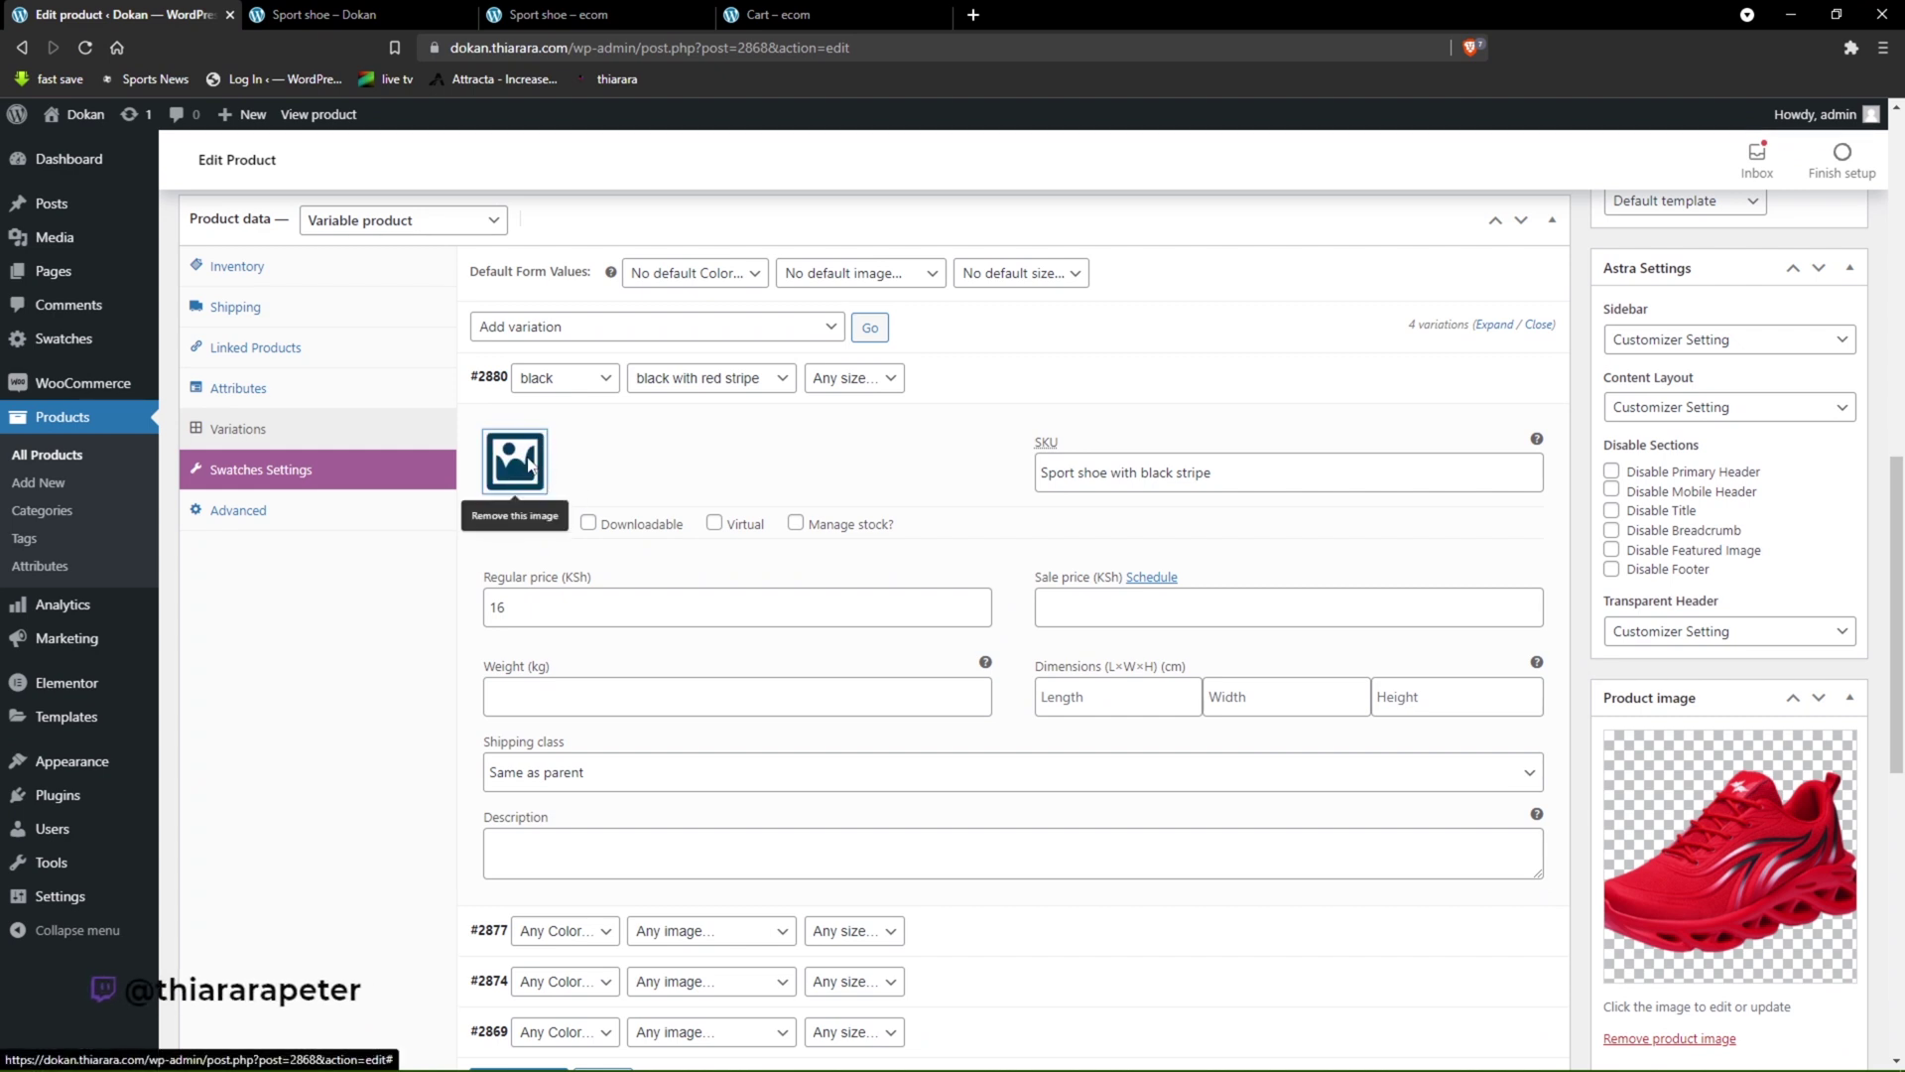
{"action": "left_click", "coordinate": [530, 466]}
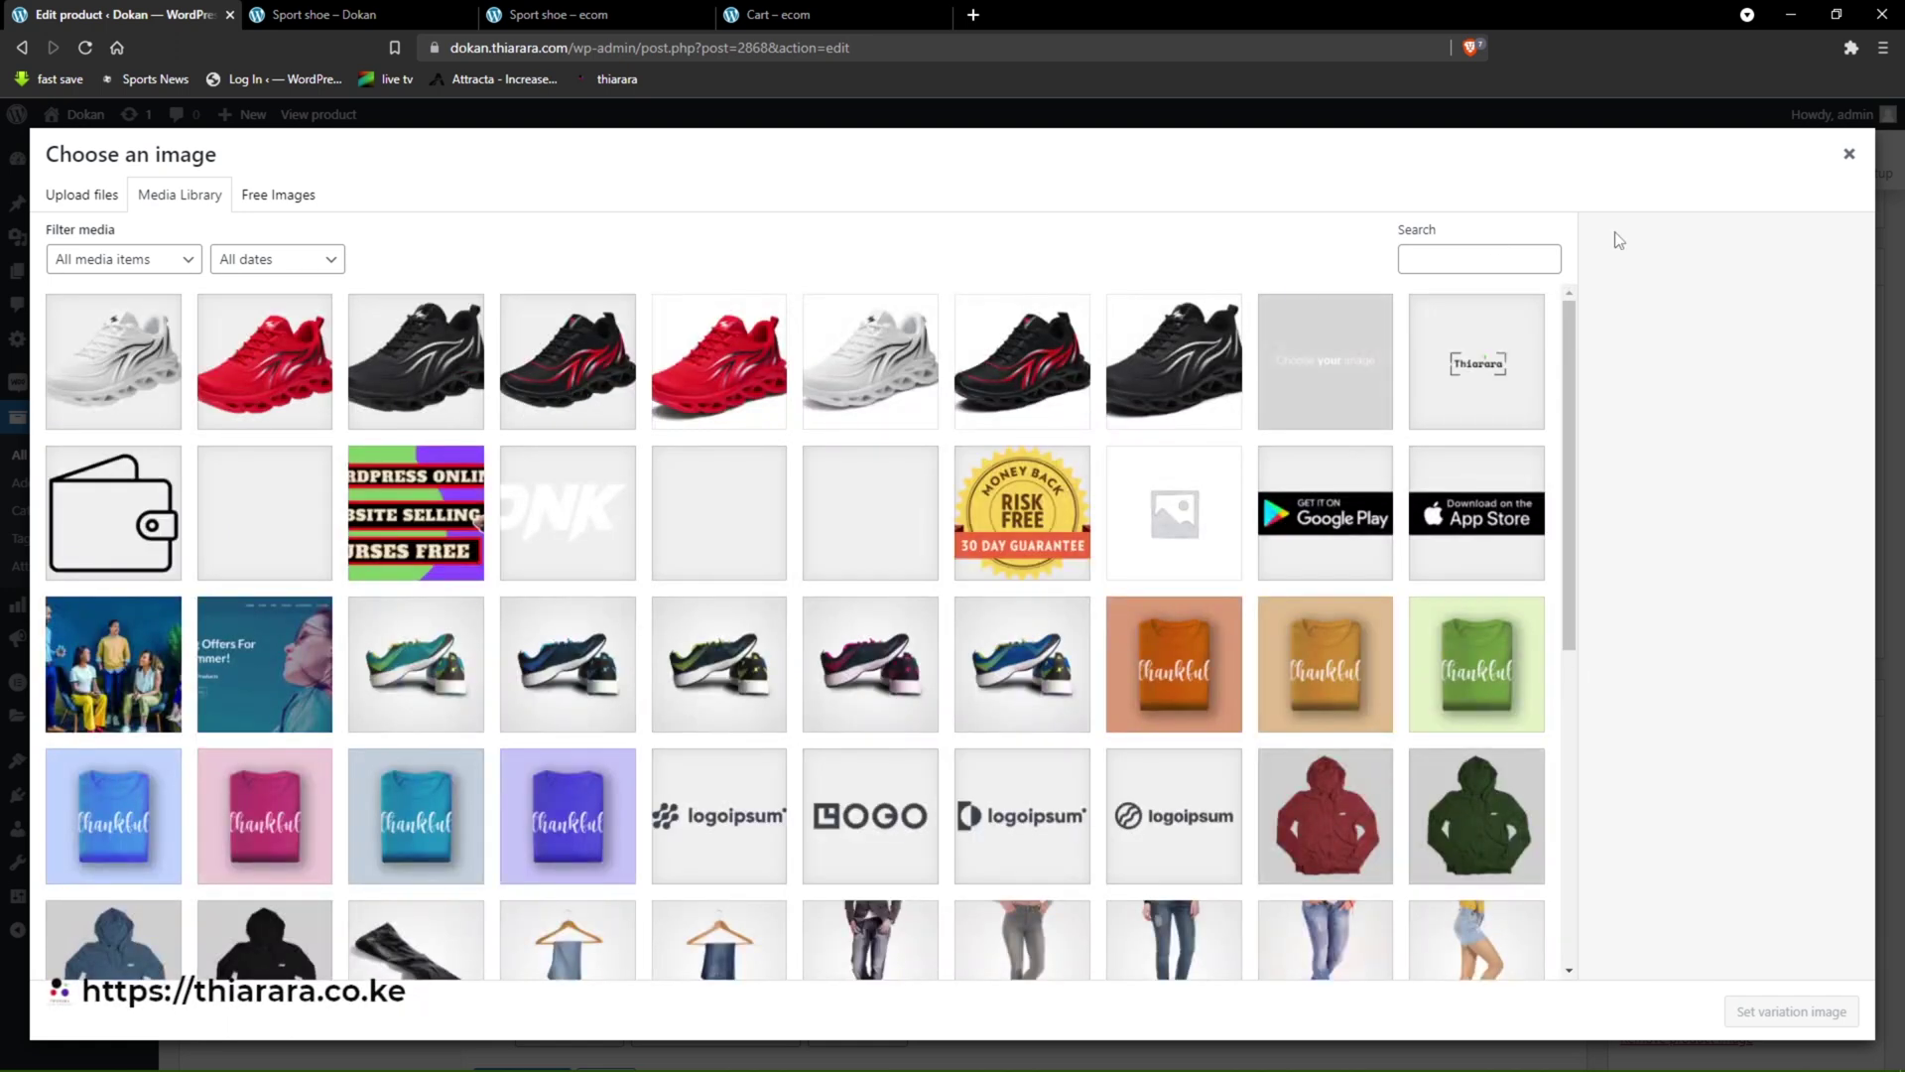
{"action": "left_click", "coordinate": [1848, 154]}
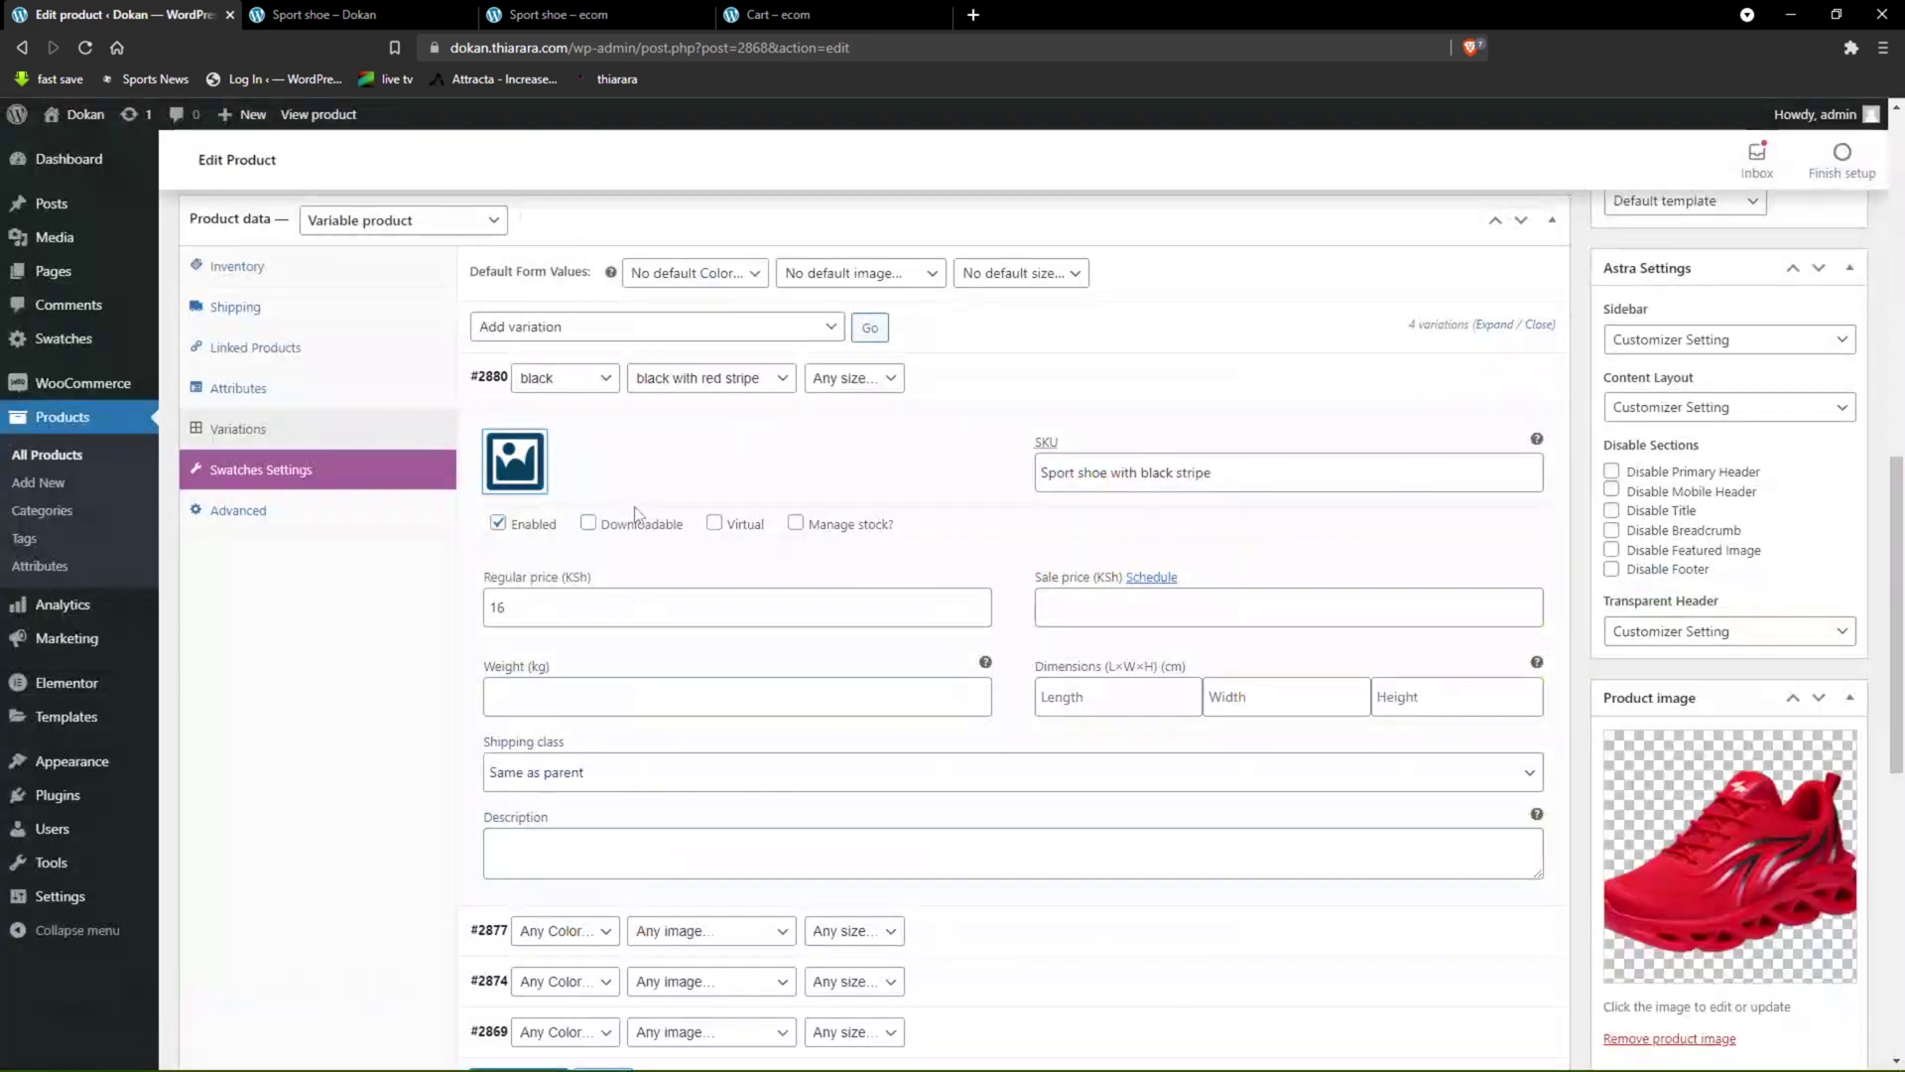
{"action": "scroll", "coordinate": [554, 429], "scroll_direction": "up", "scroll_amount": 1}
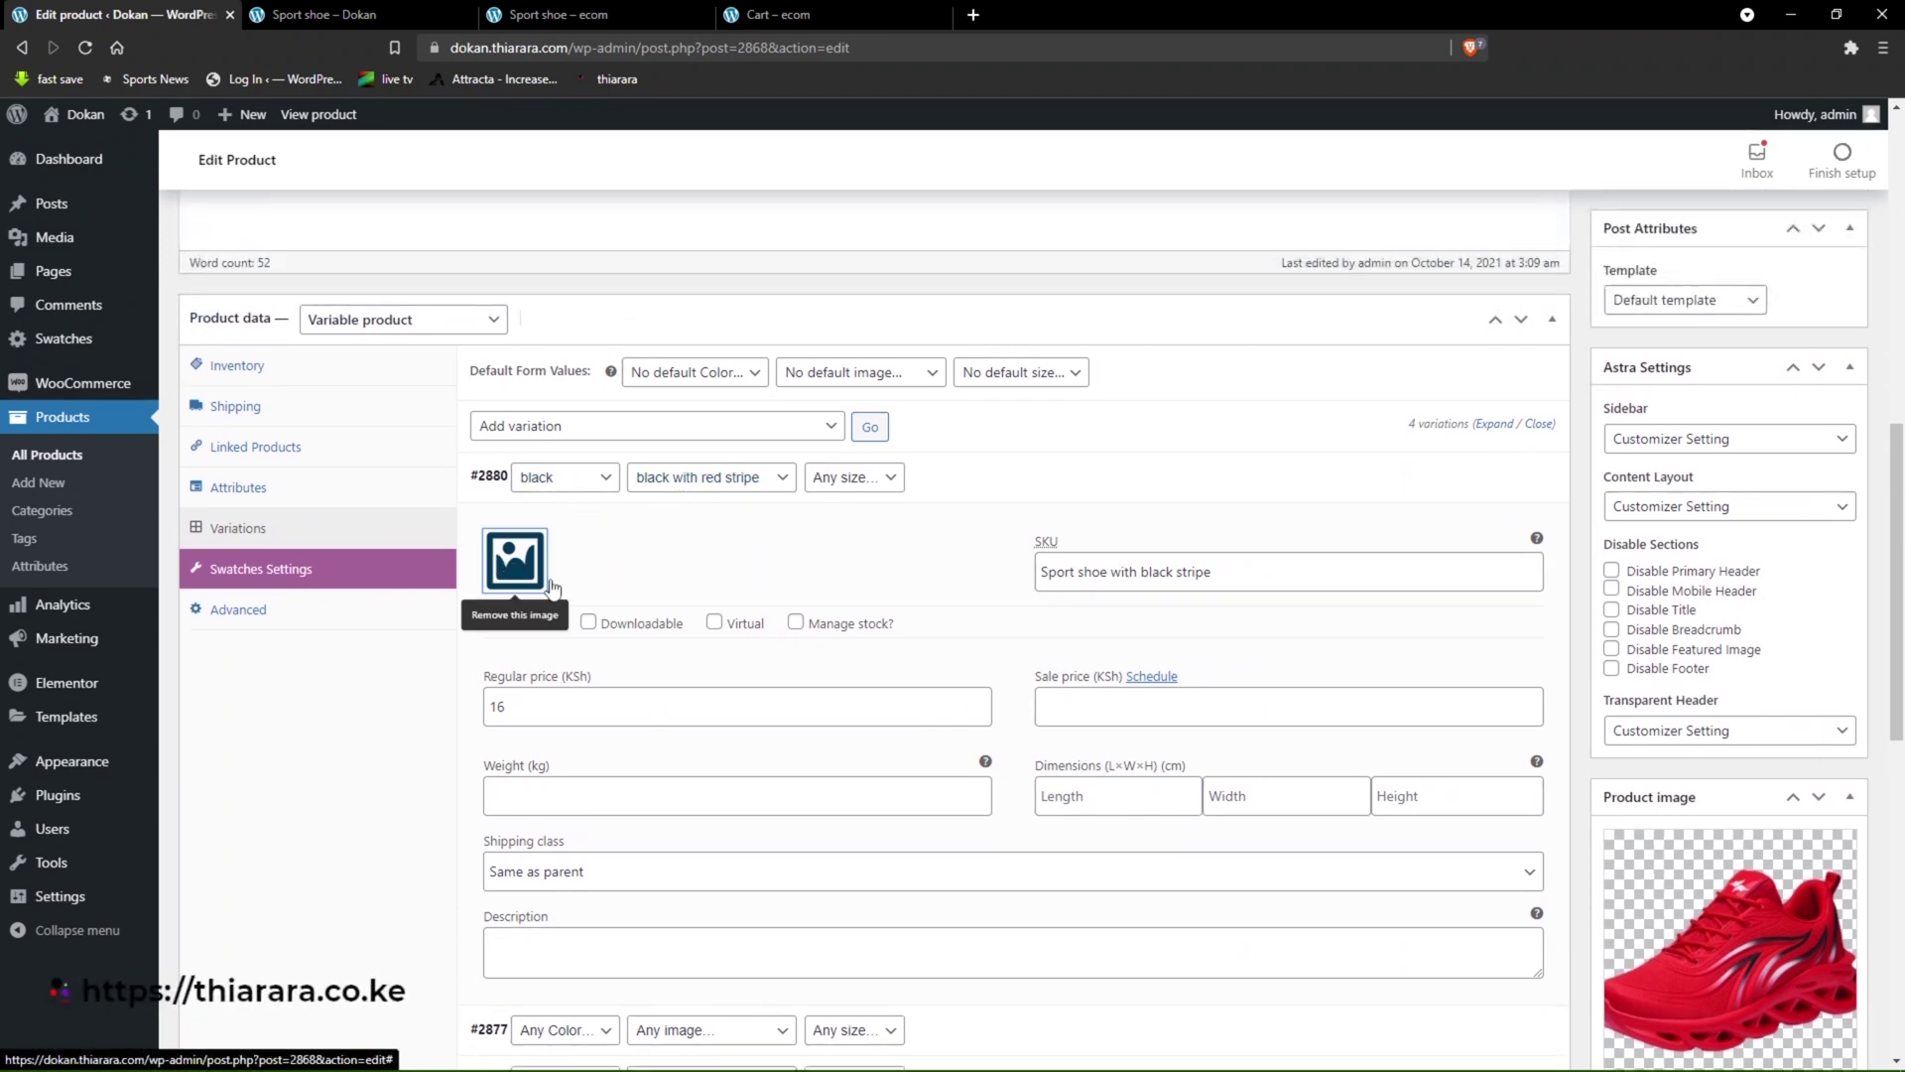
{"action": "left_click", "coordinate": [514, 559]}
{"action": "left_click", "coordinate": [571, 393]}
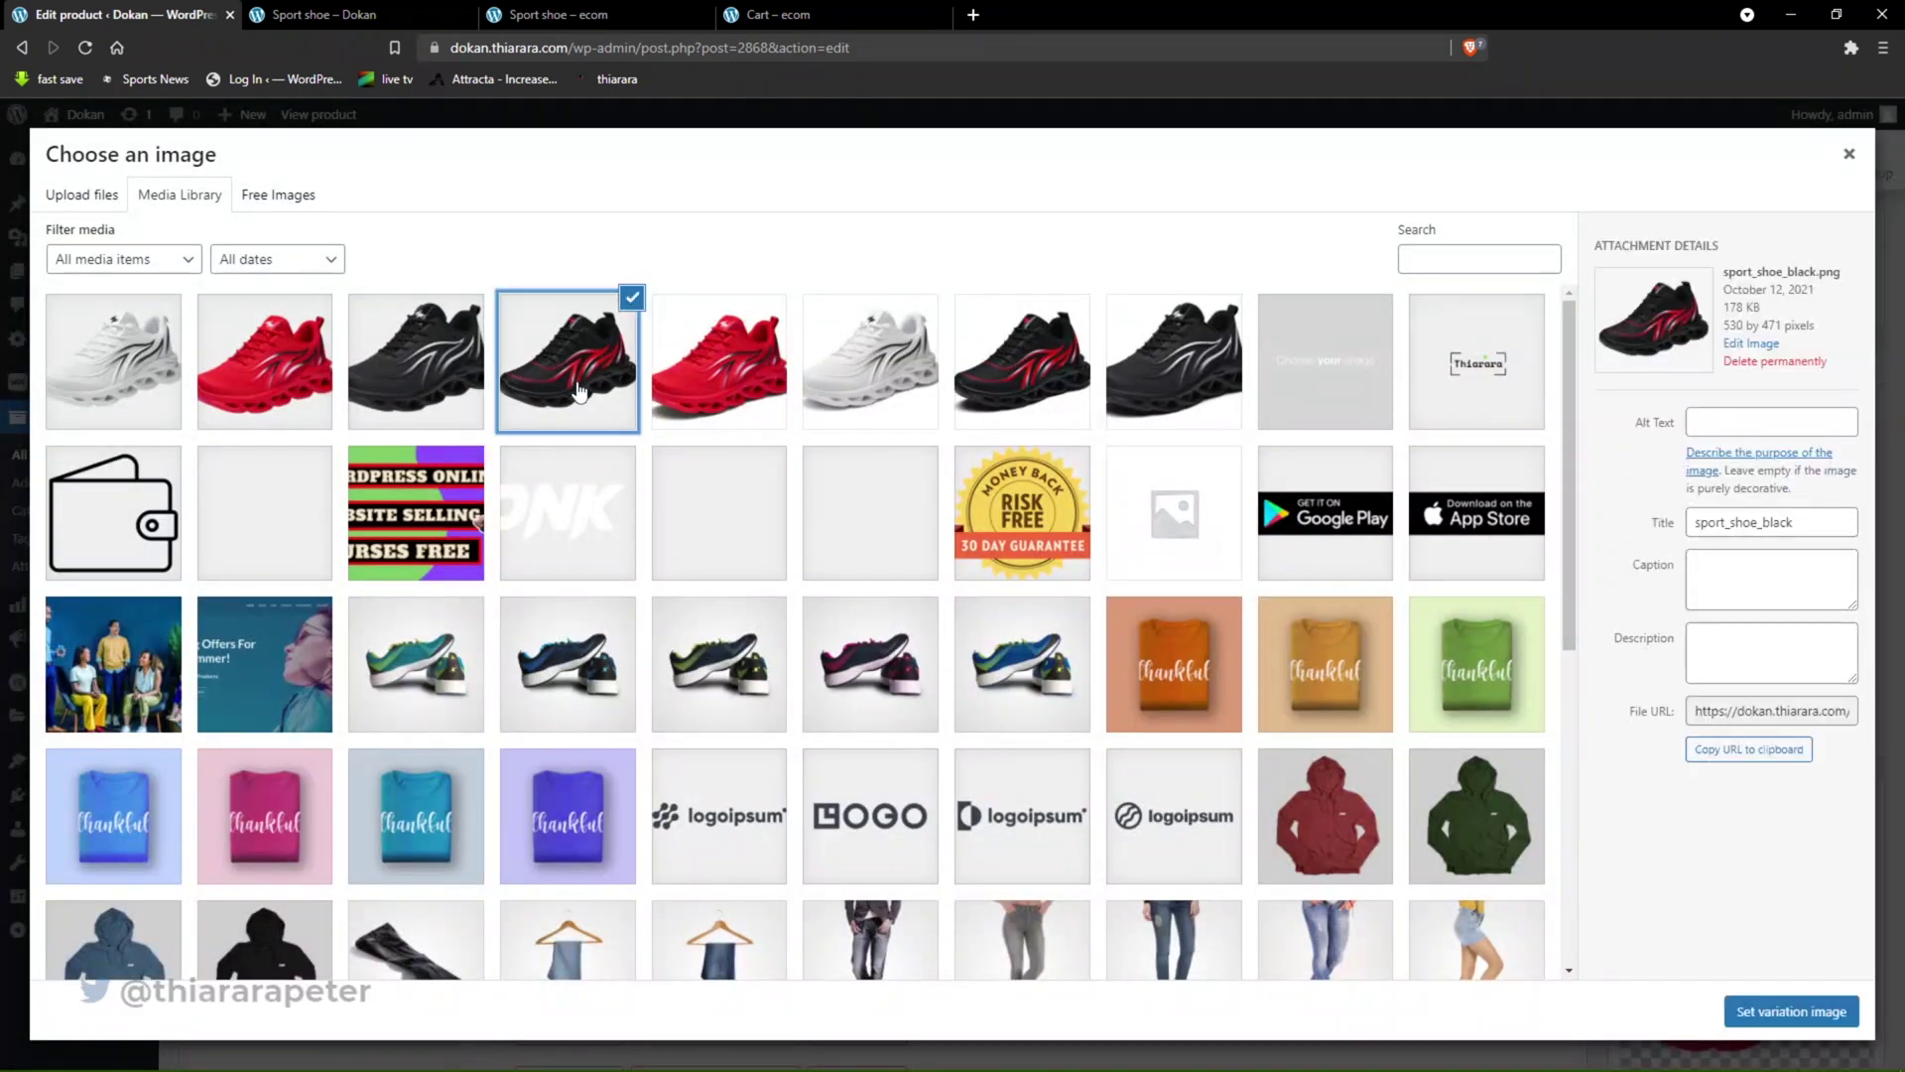
{"action": "left_click", "coordinate": [1792, 1011]}
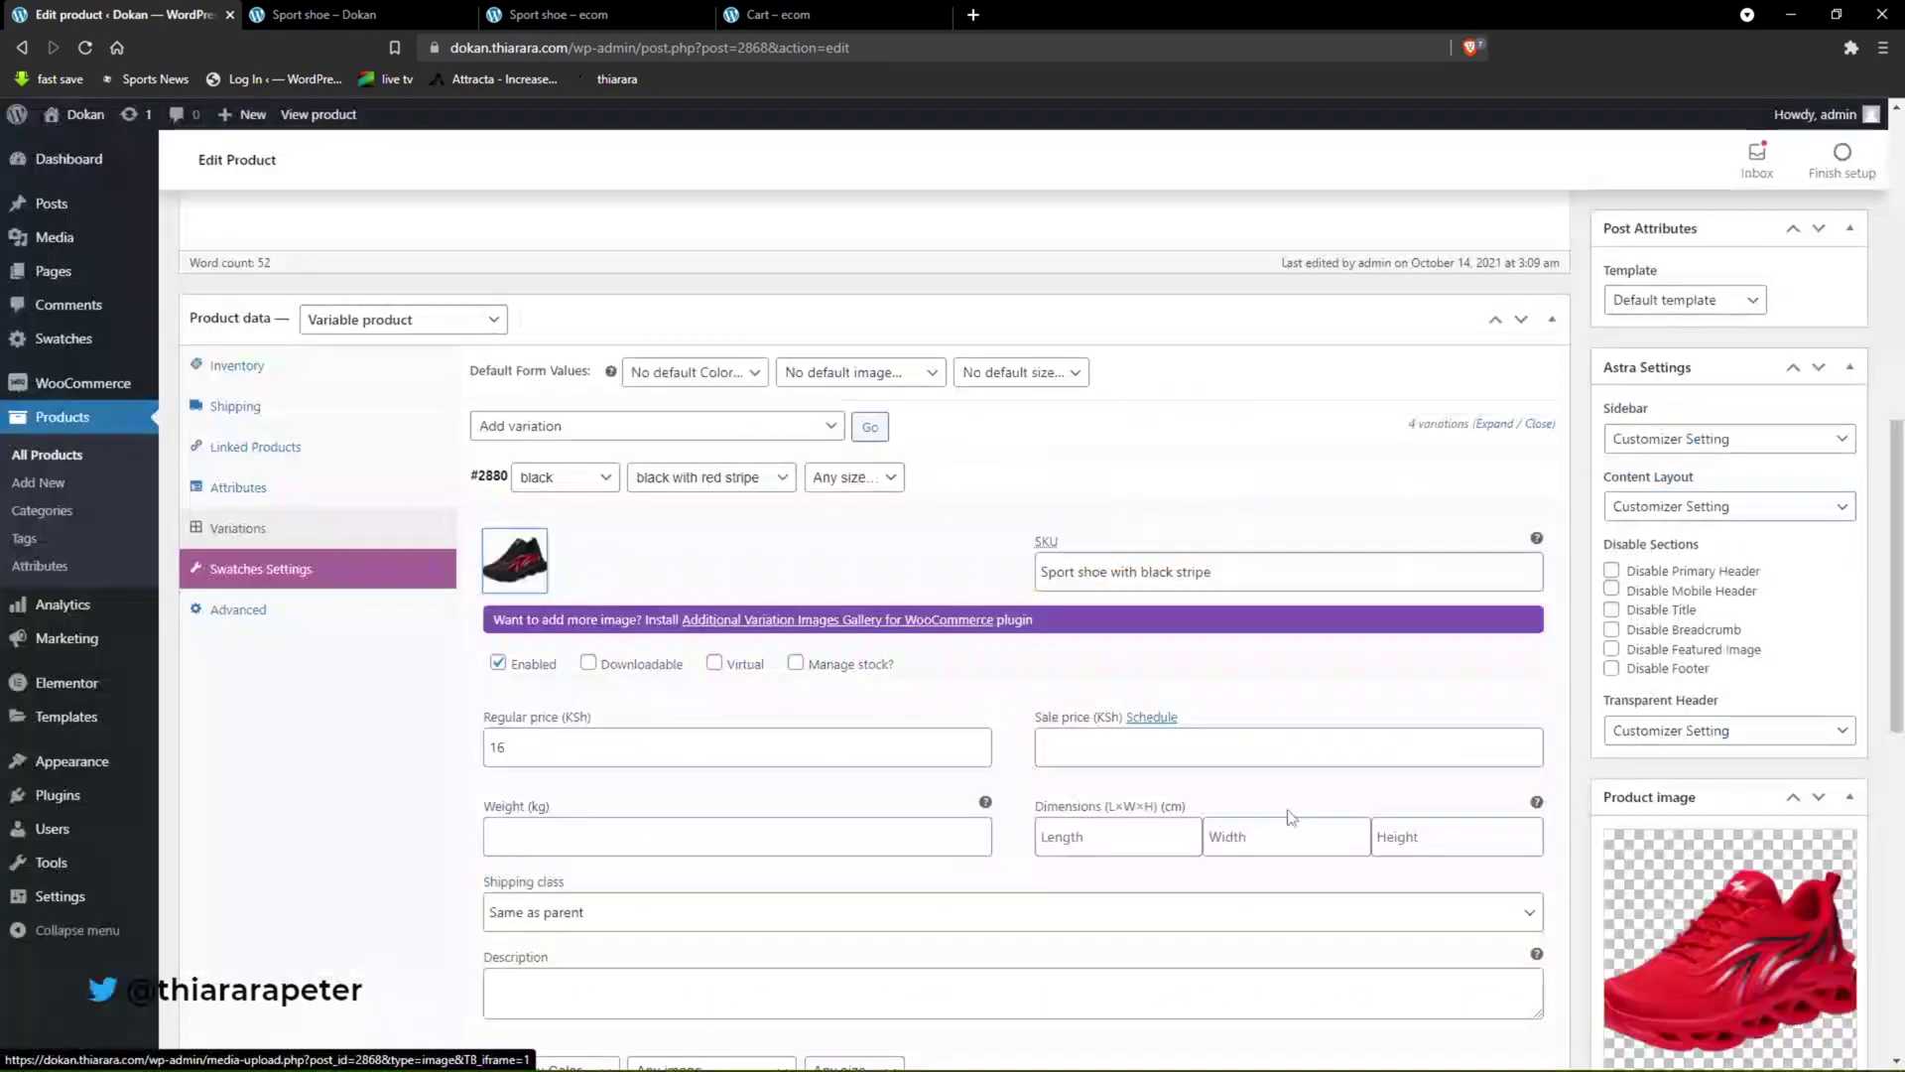
- Review the first variation's regular price, weight, shipping class and description fields
{"action": "double_click", "coordinate": [498, 748]}
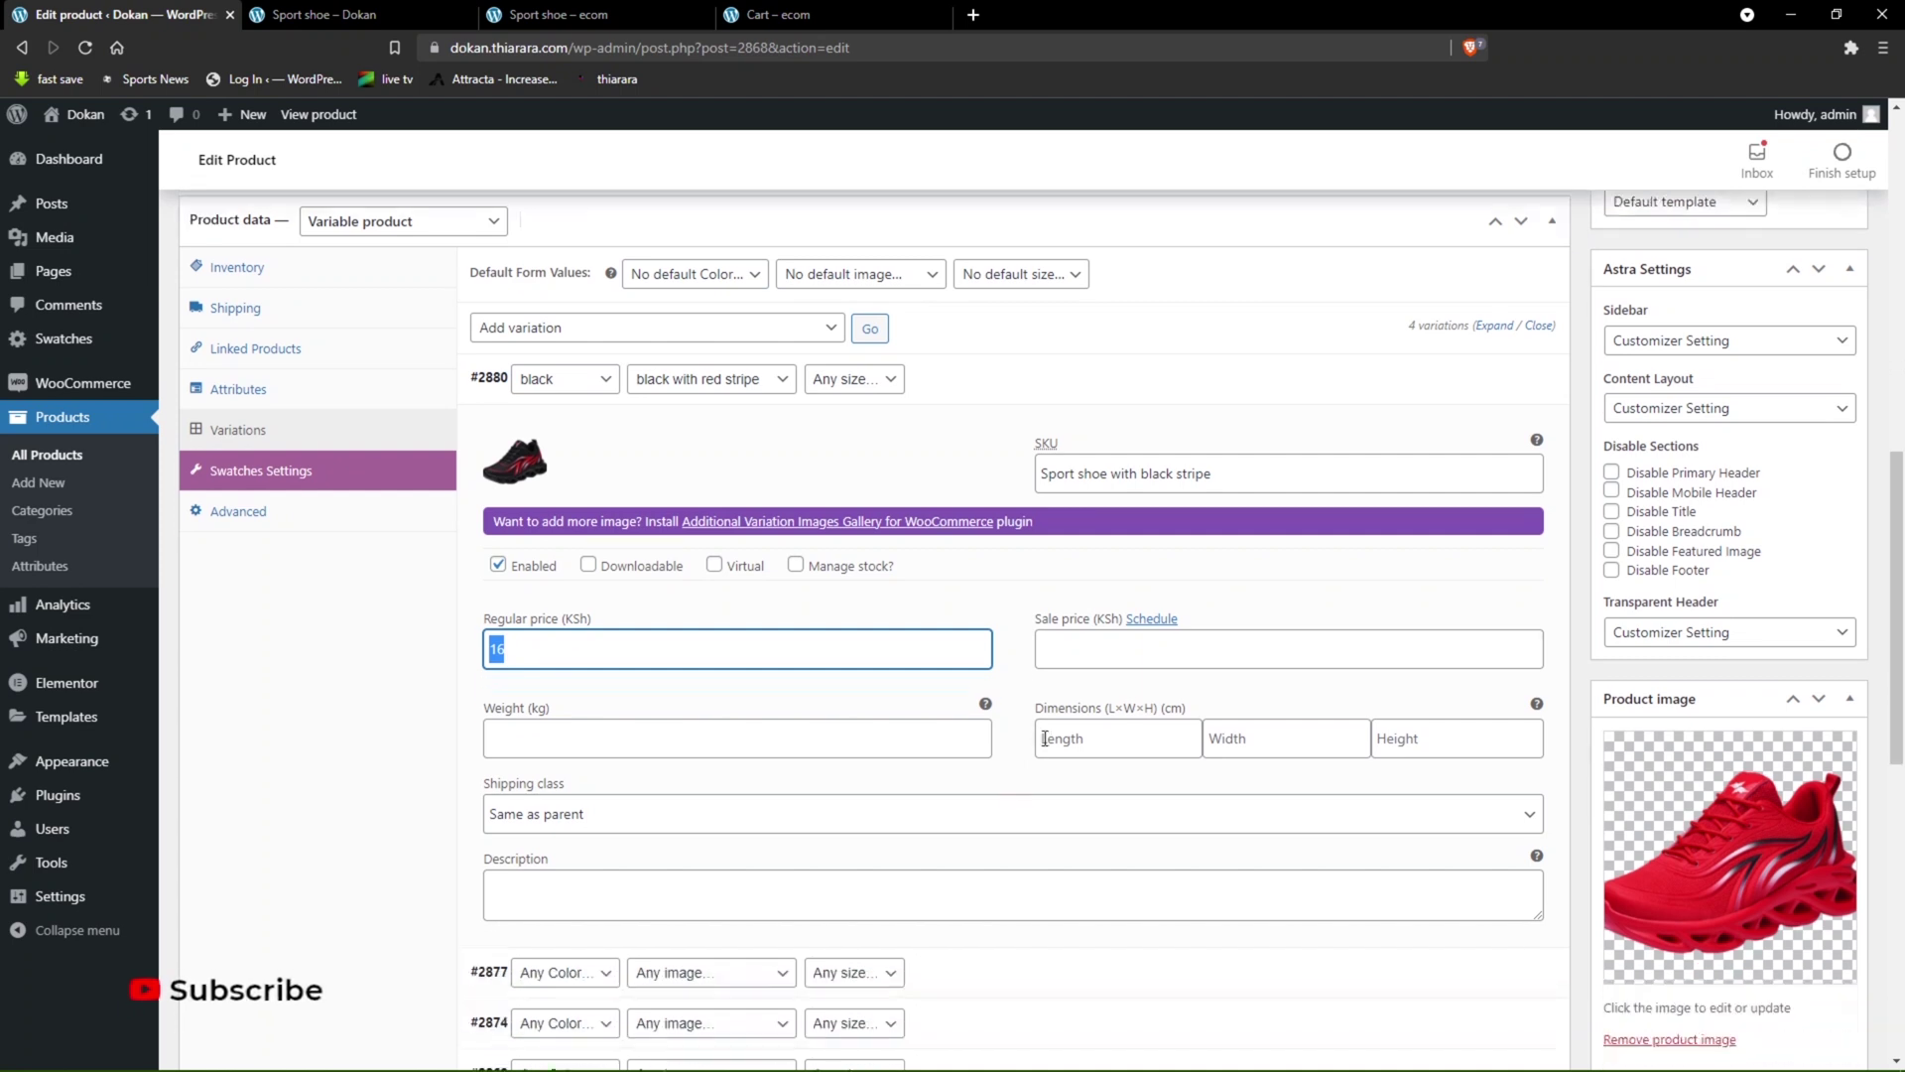
{"action": "scroll", "coordinate": [1066, 657], "scroll_direction": "down", "scroll_amount": 1}
{"action": "scroll", "coordinate": [839, 586], "scroll_direction": "down", "scroll_amount": 1}
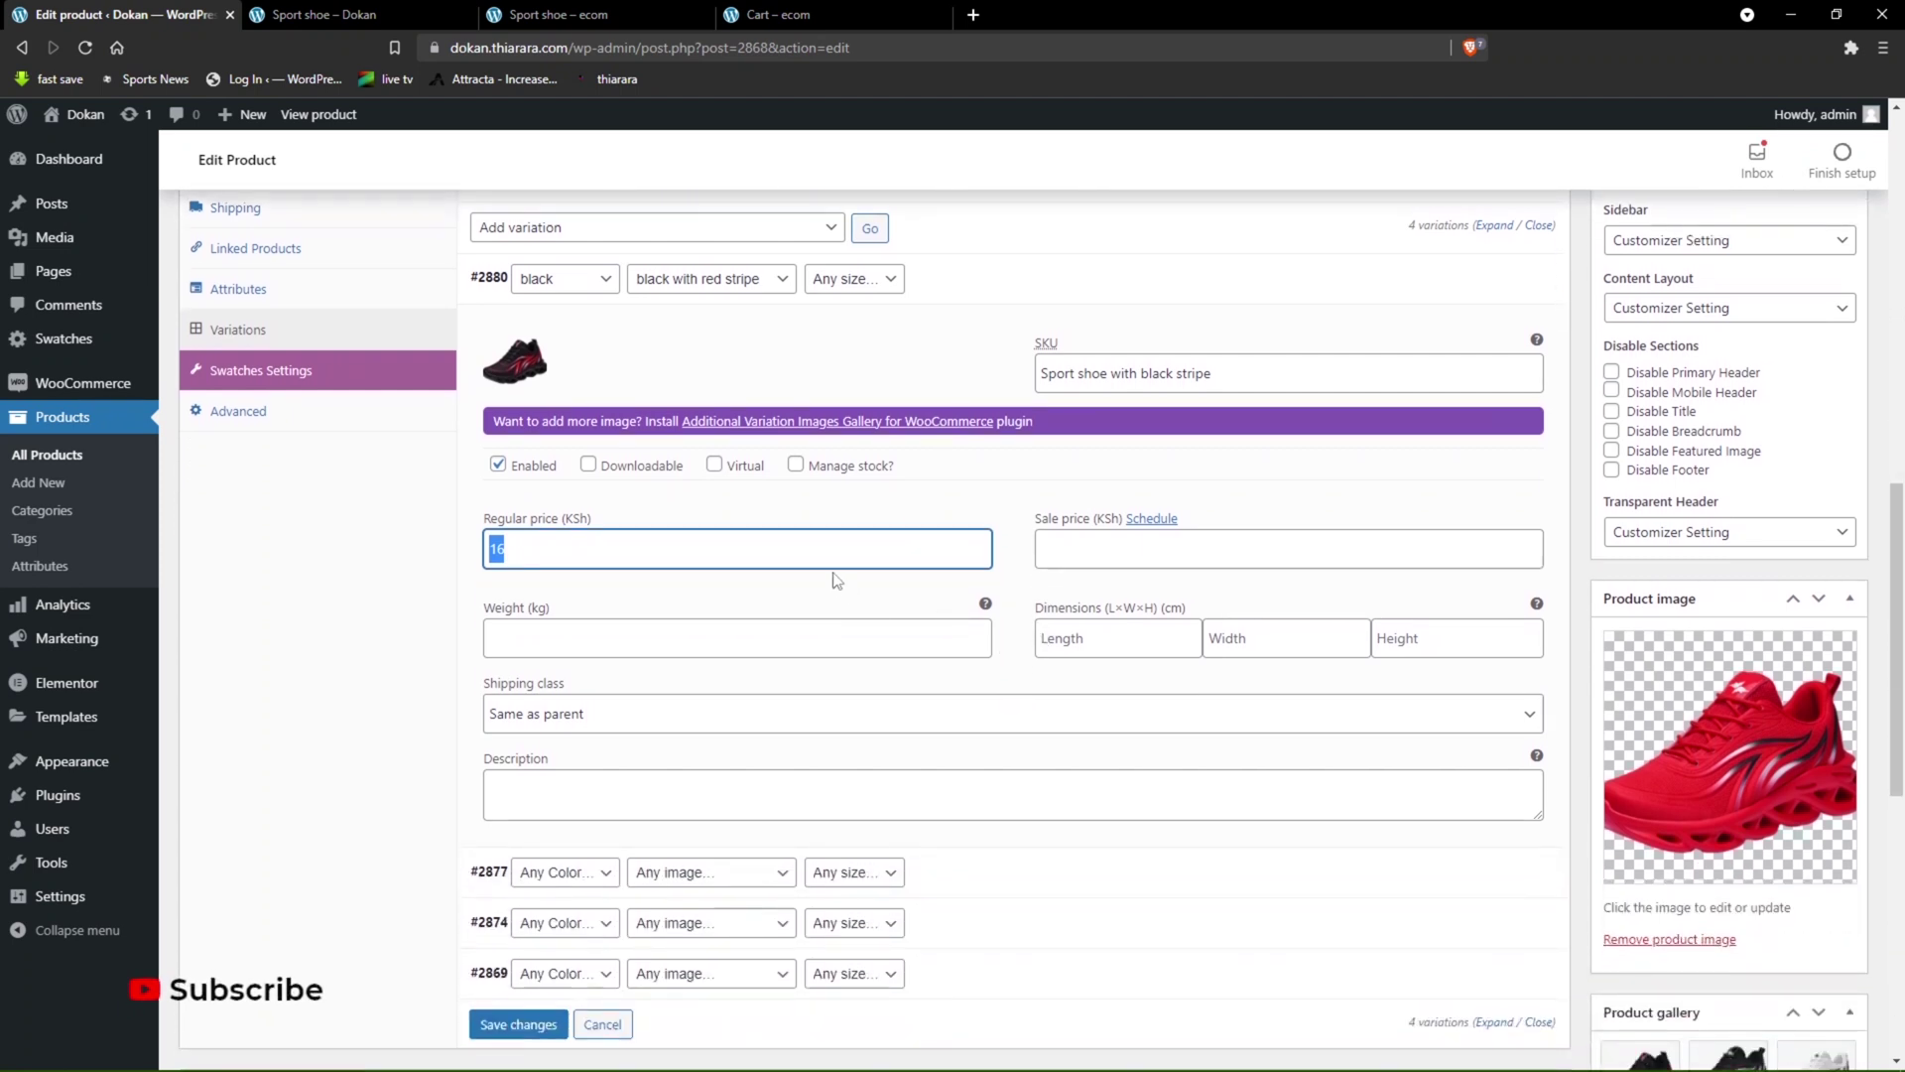
{"action": "scroll", "coordinate": [636, 528], "scroll_direction": "down", "scroll_amount": 2}
{"action": "left_click", "coordinate": [573, 437]}
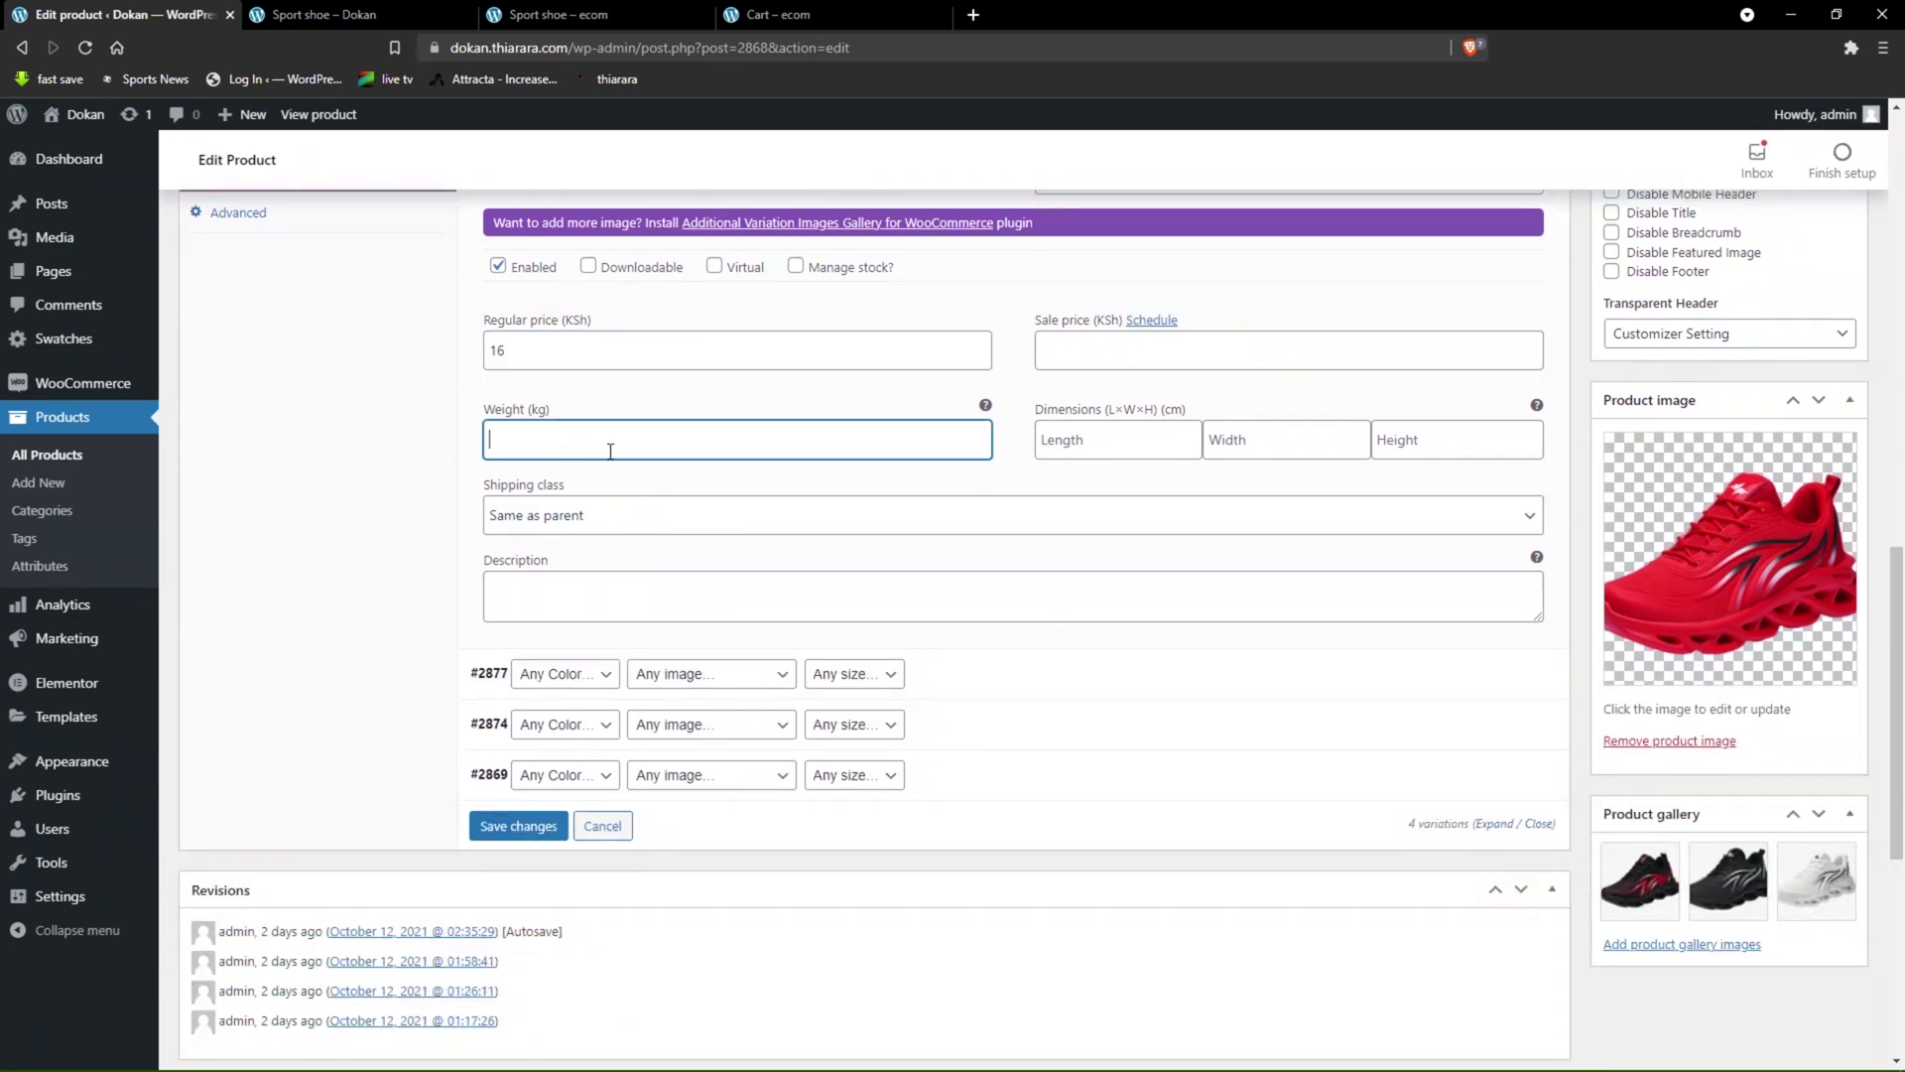
{"action": "left_click", "coordinate": [545, 517]}
{"action": "left_click", "coordinate": [544, 521]}
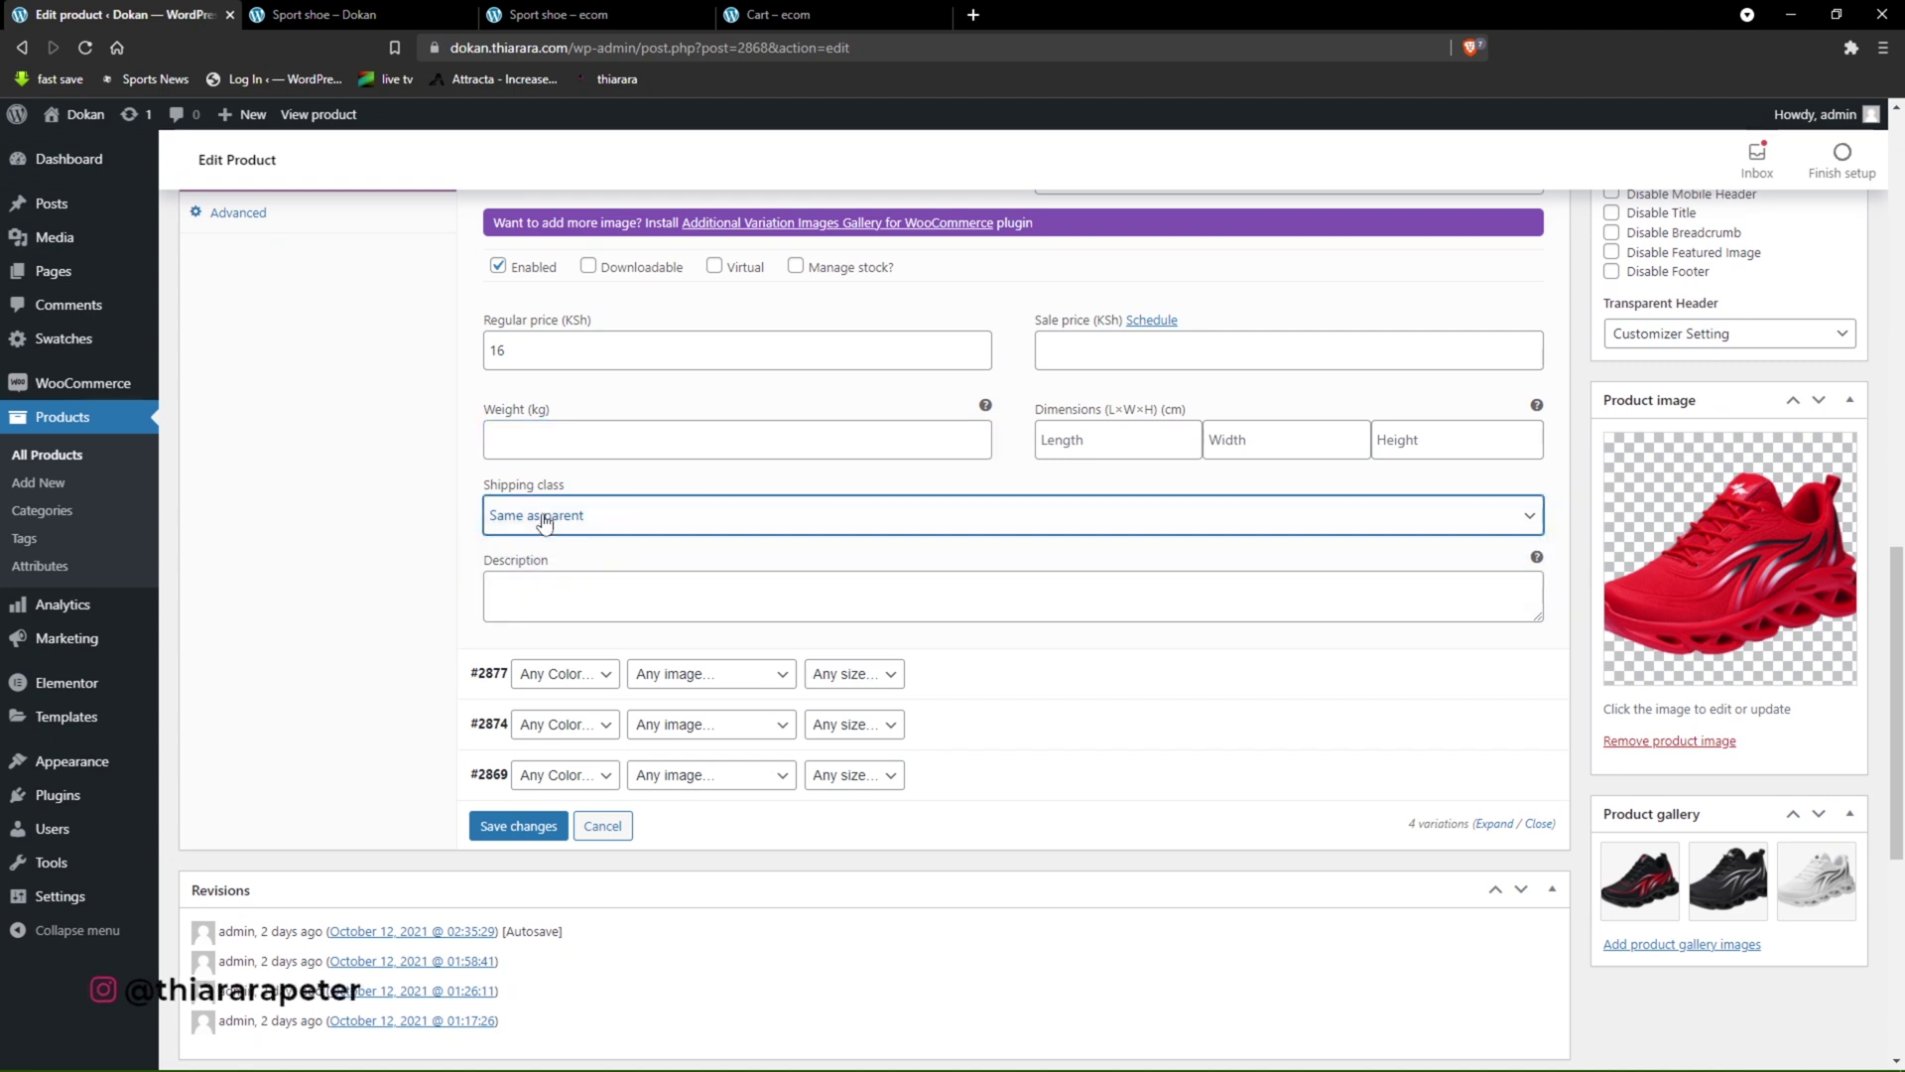
{"action": "left_click", "coordinate": [541, 597]}
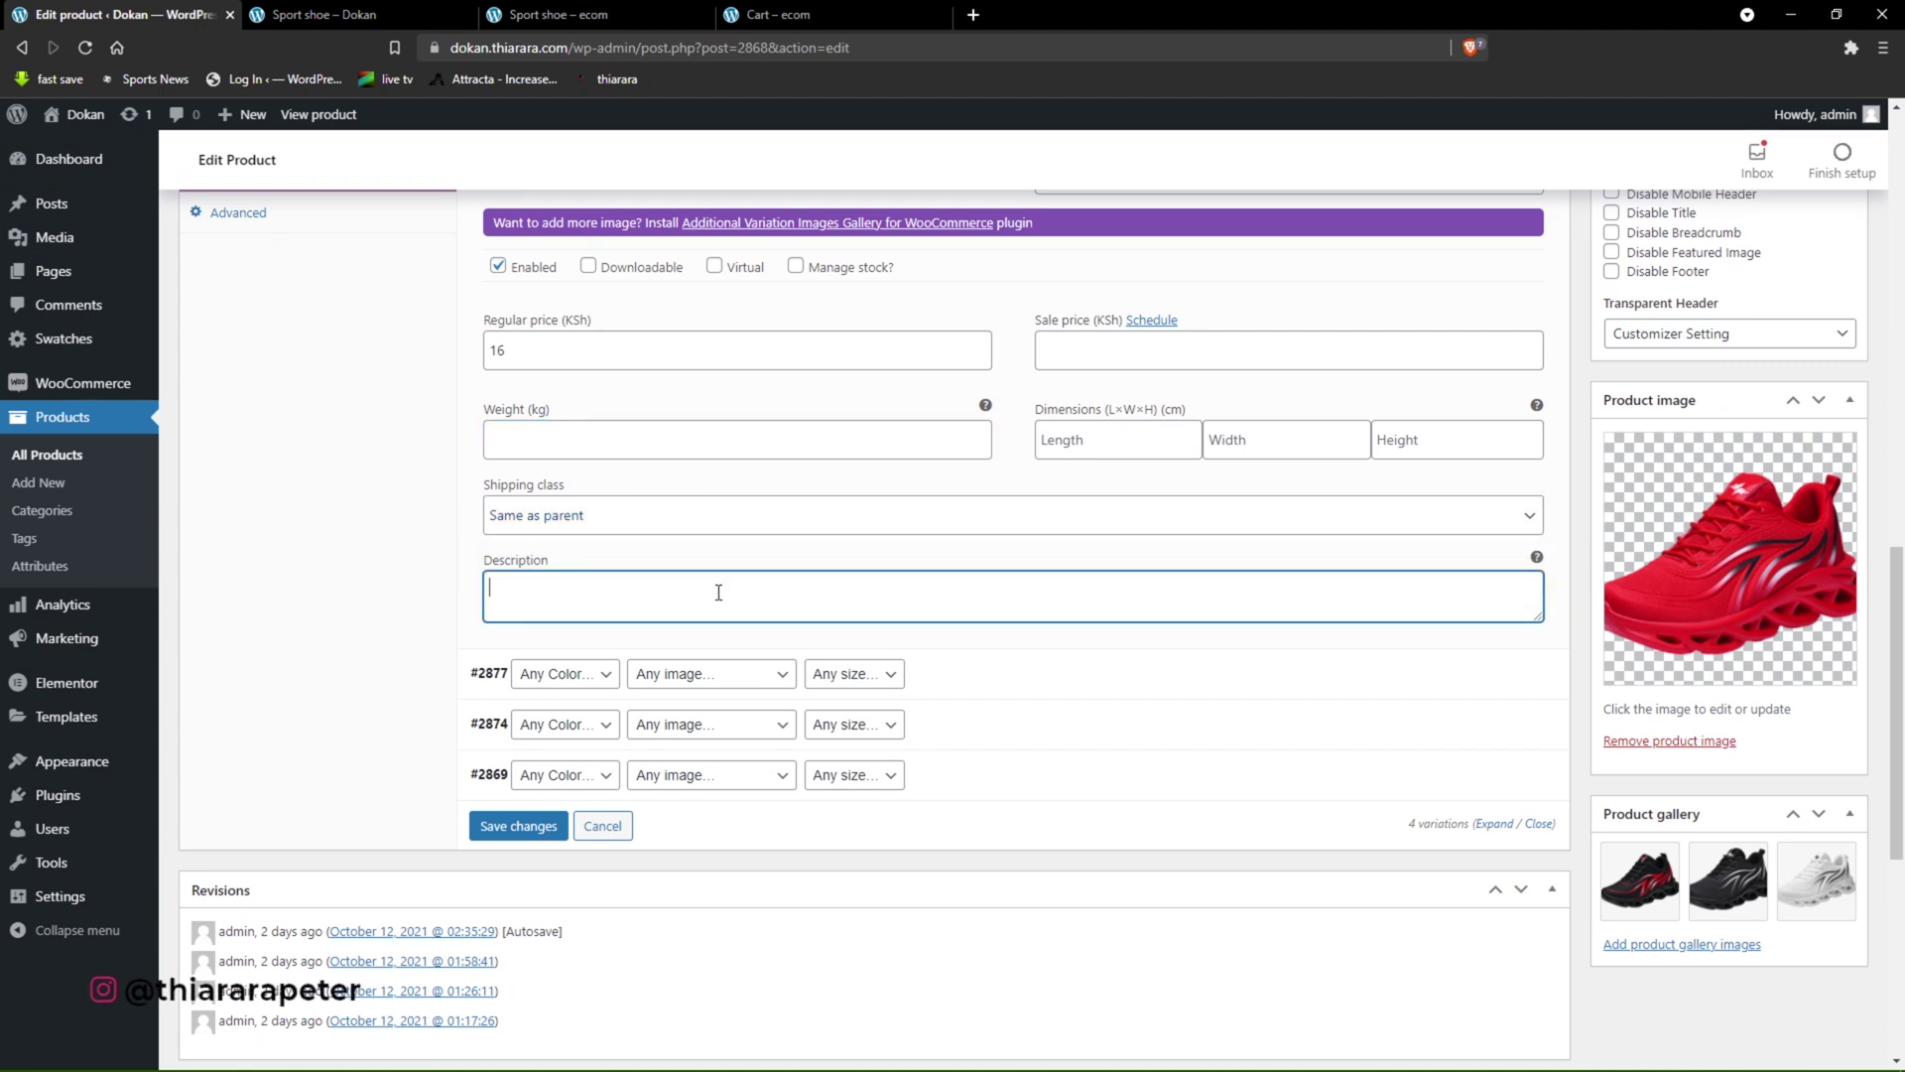
- Enable stock management for the first variation, set its stock quantity to 1, and save the variation changes
{"action": "scroll", "coordinate": [719, 593], "scroll_direction": "up", "scroll_amount": 1}
{"action": "left_click", "coordinate": [807, 375]}
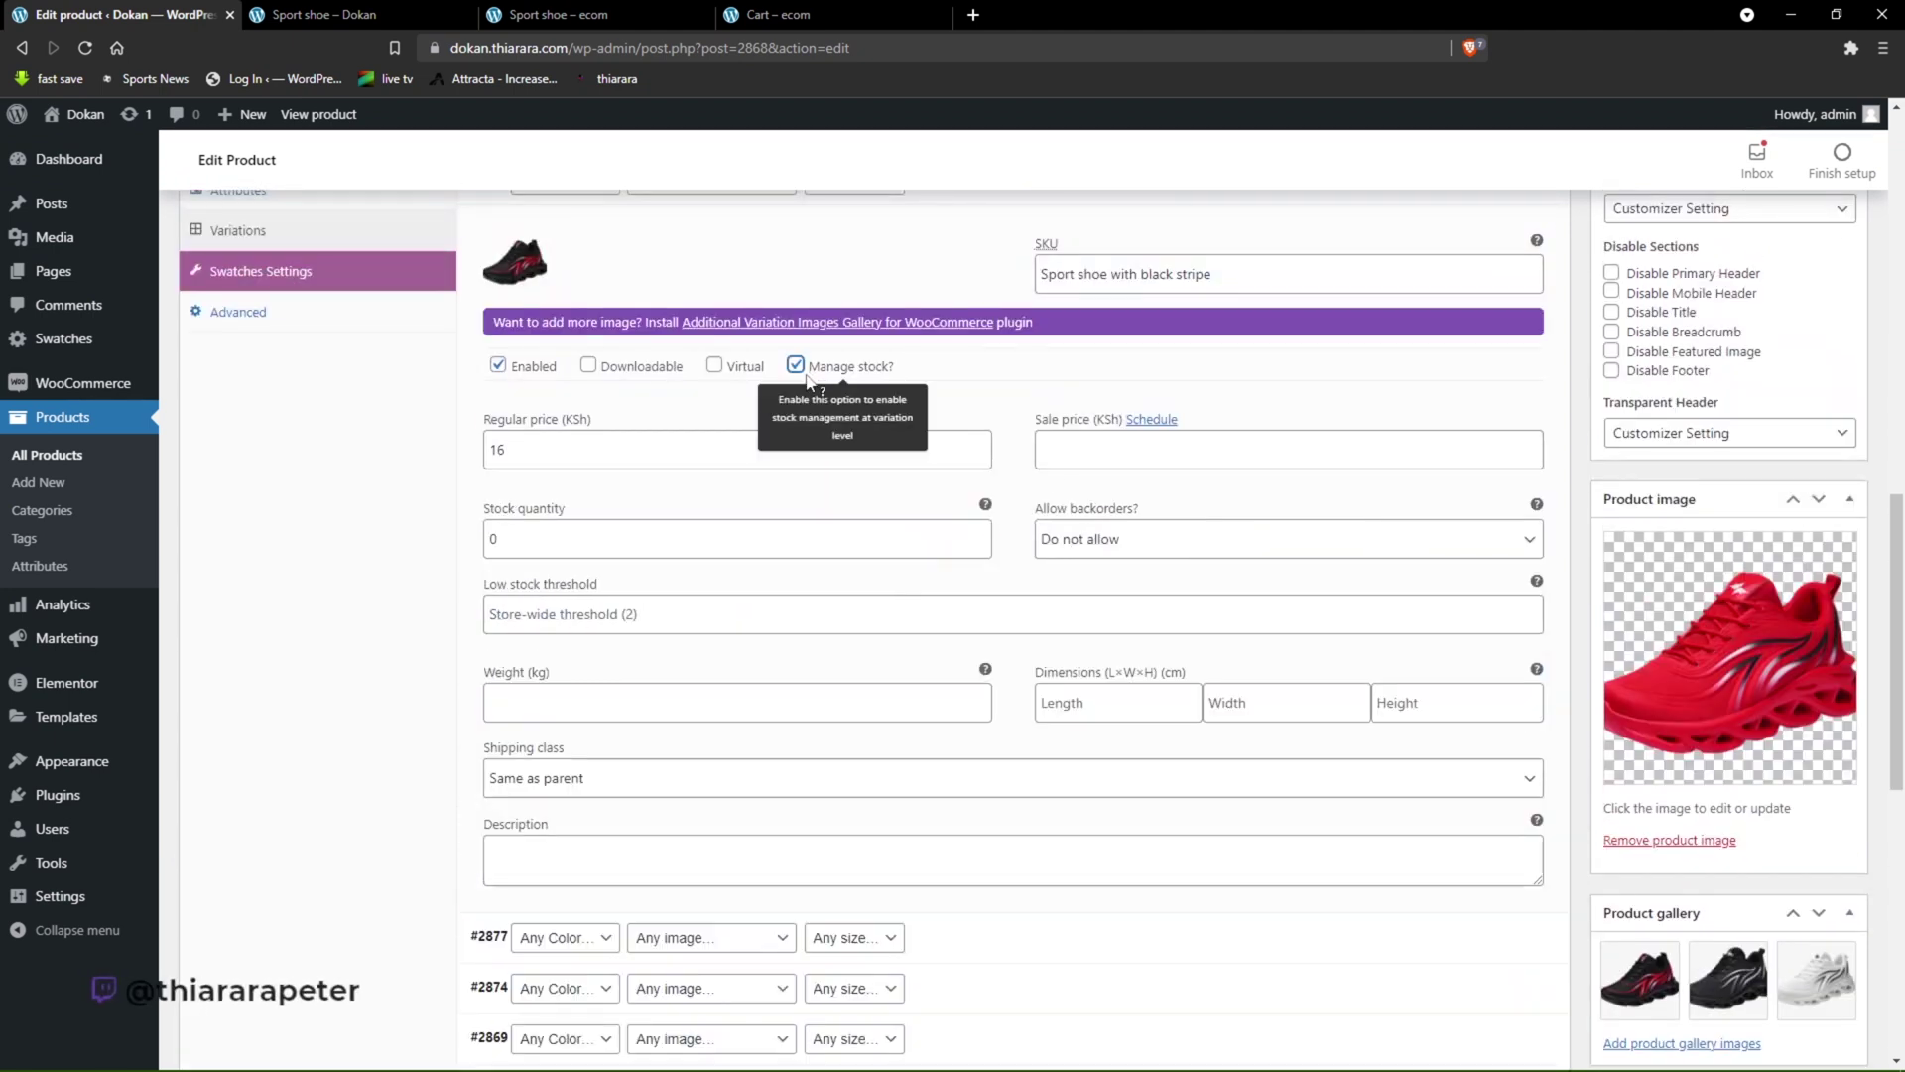
{"action": "key", "text": "Tab"}
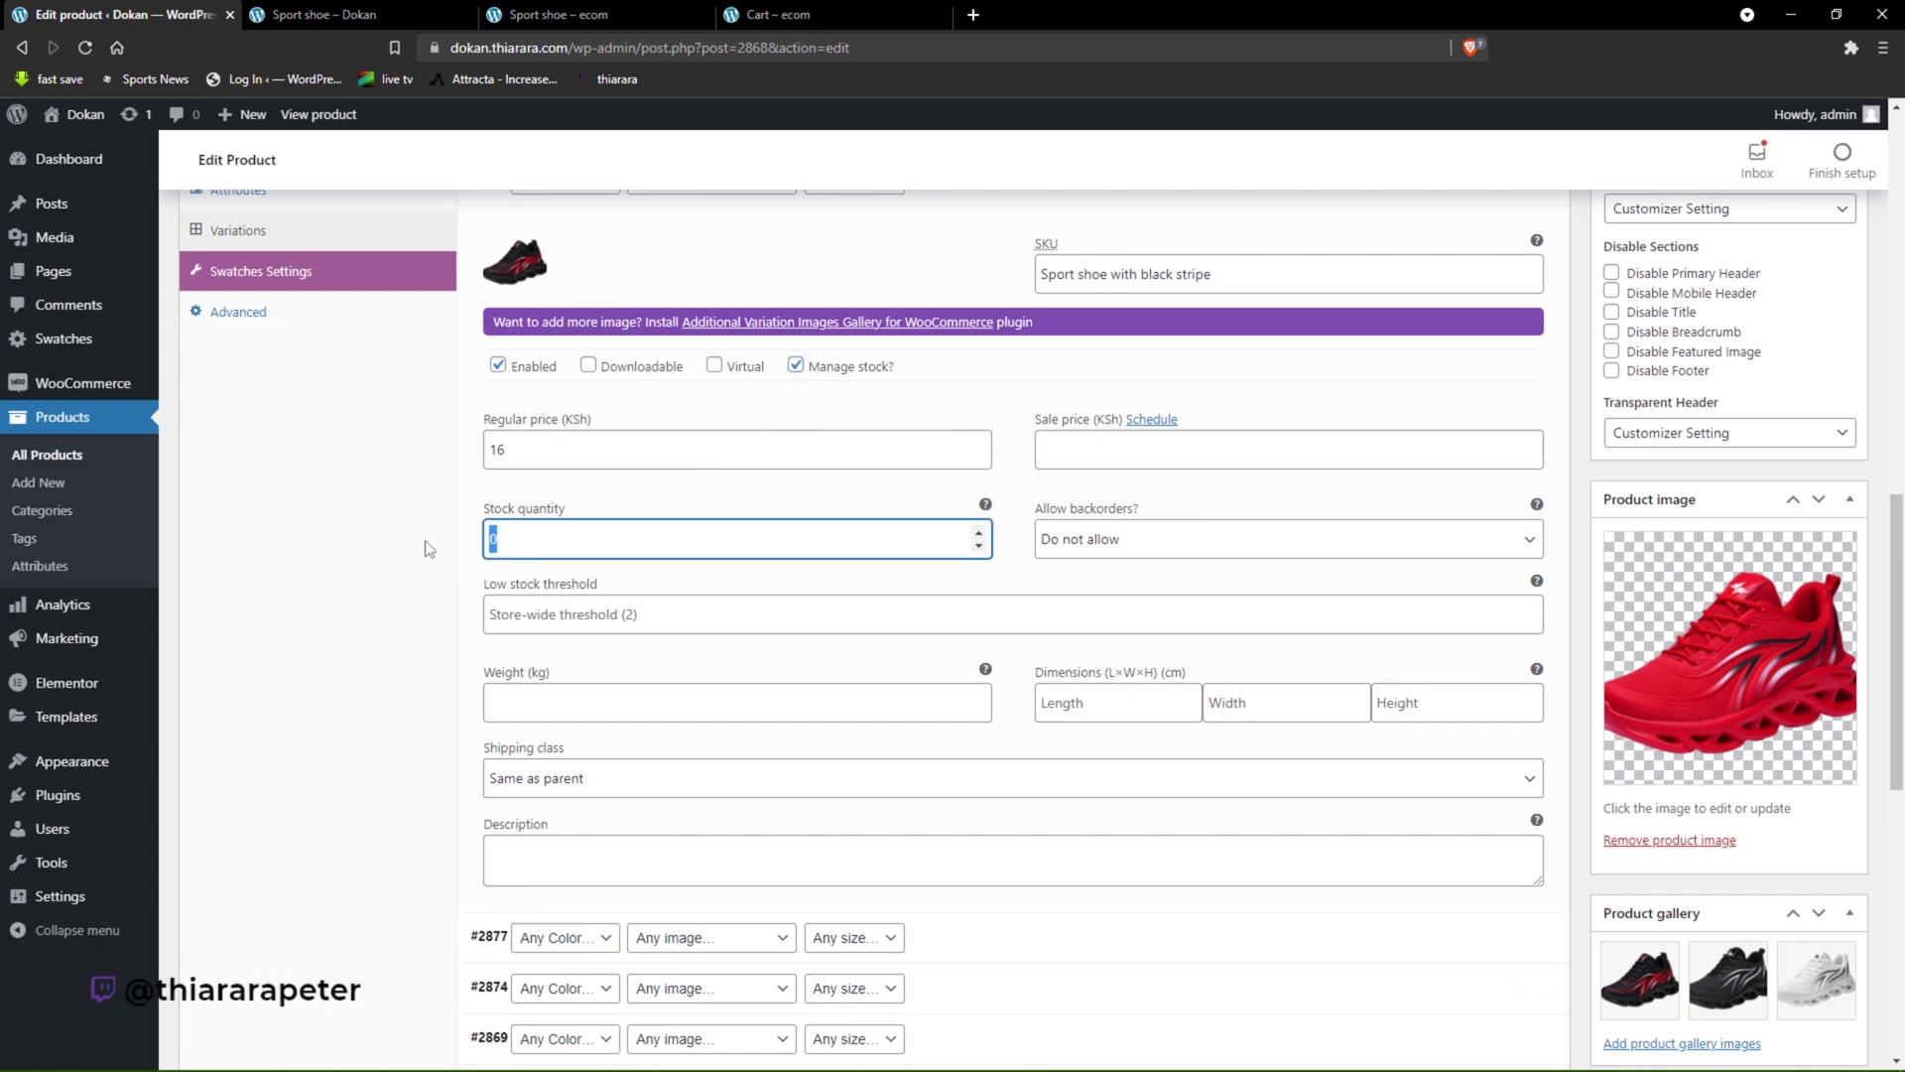
{"action": "type", "text": "1"}
{"action": "scroll", "coordinate": [496, 595], "scroll_direction": "down", "scroll_amount": 5}
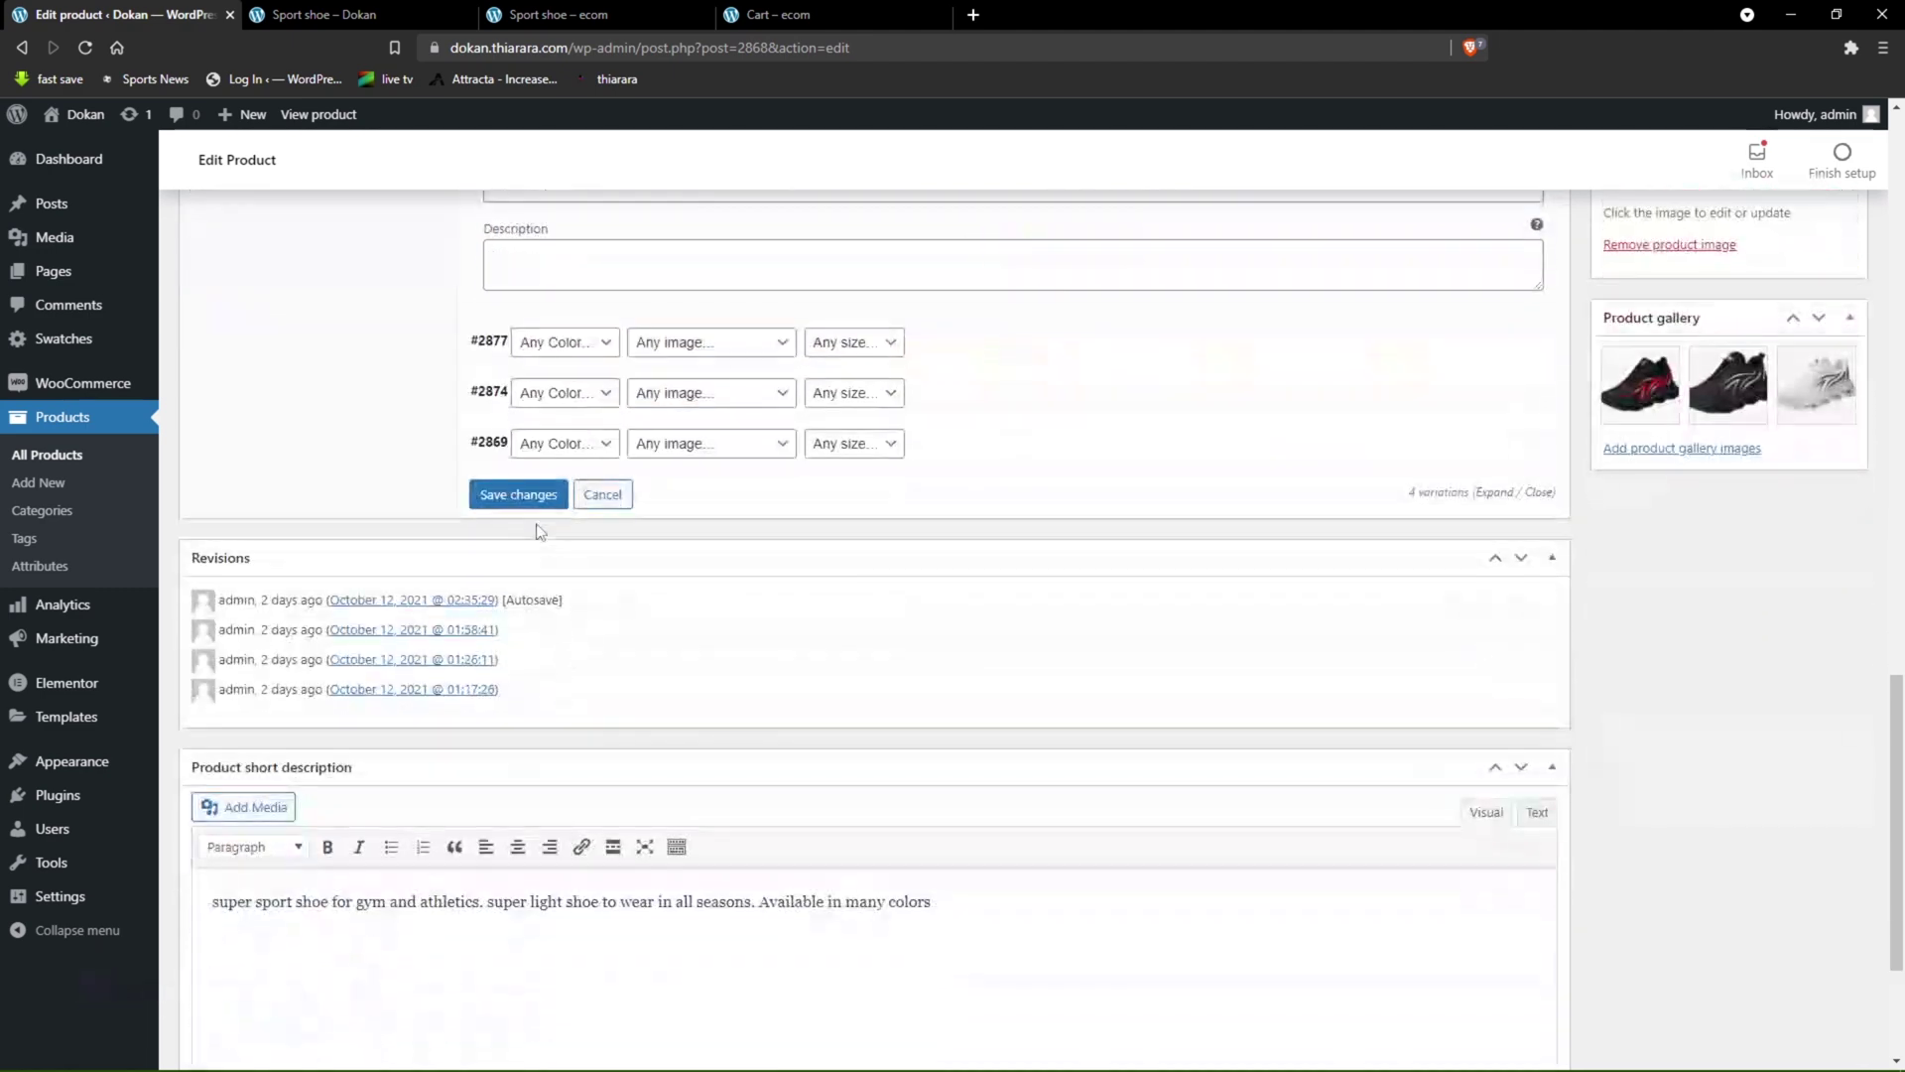
{"action": "left_click", "coordinate": [523, 498]}
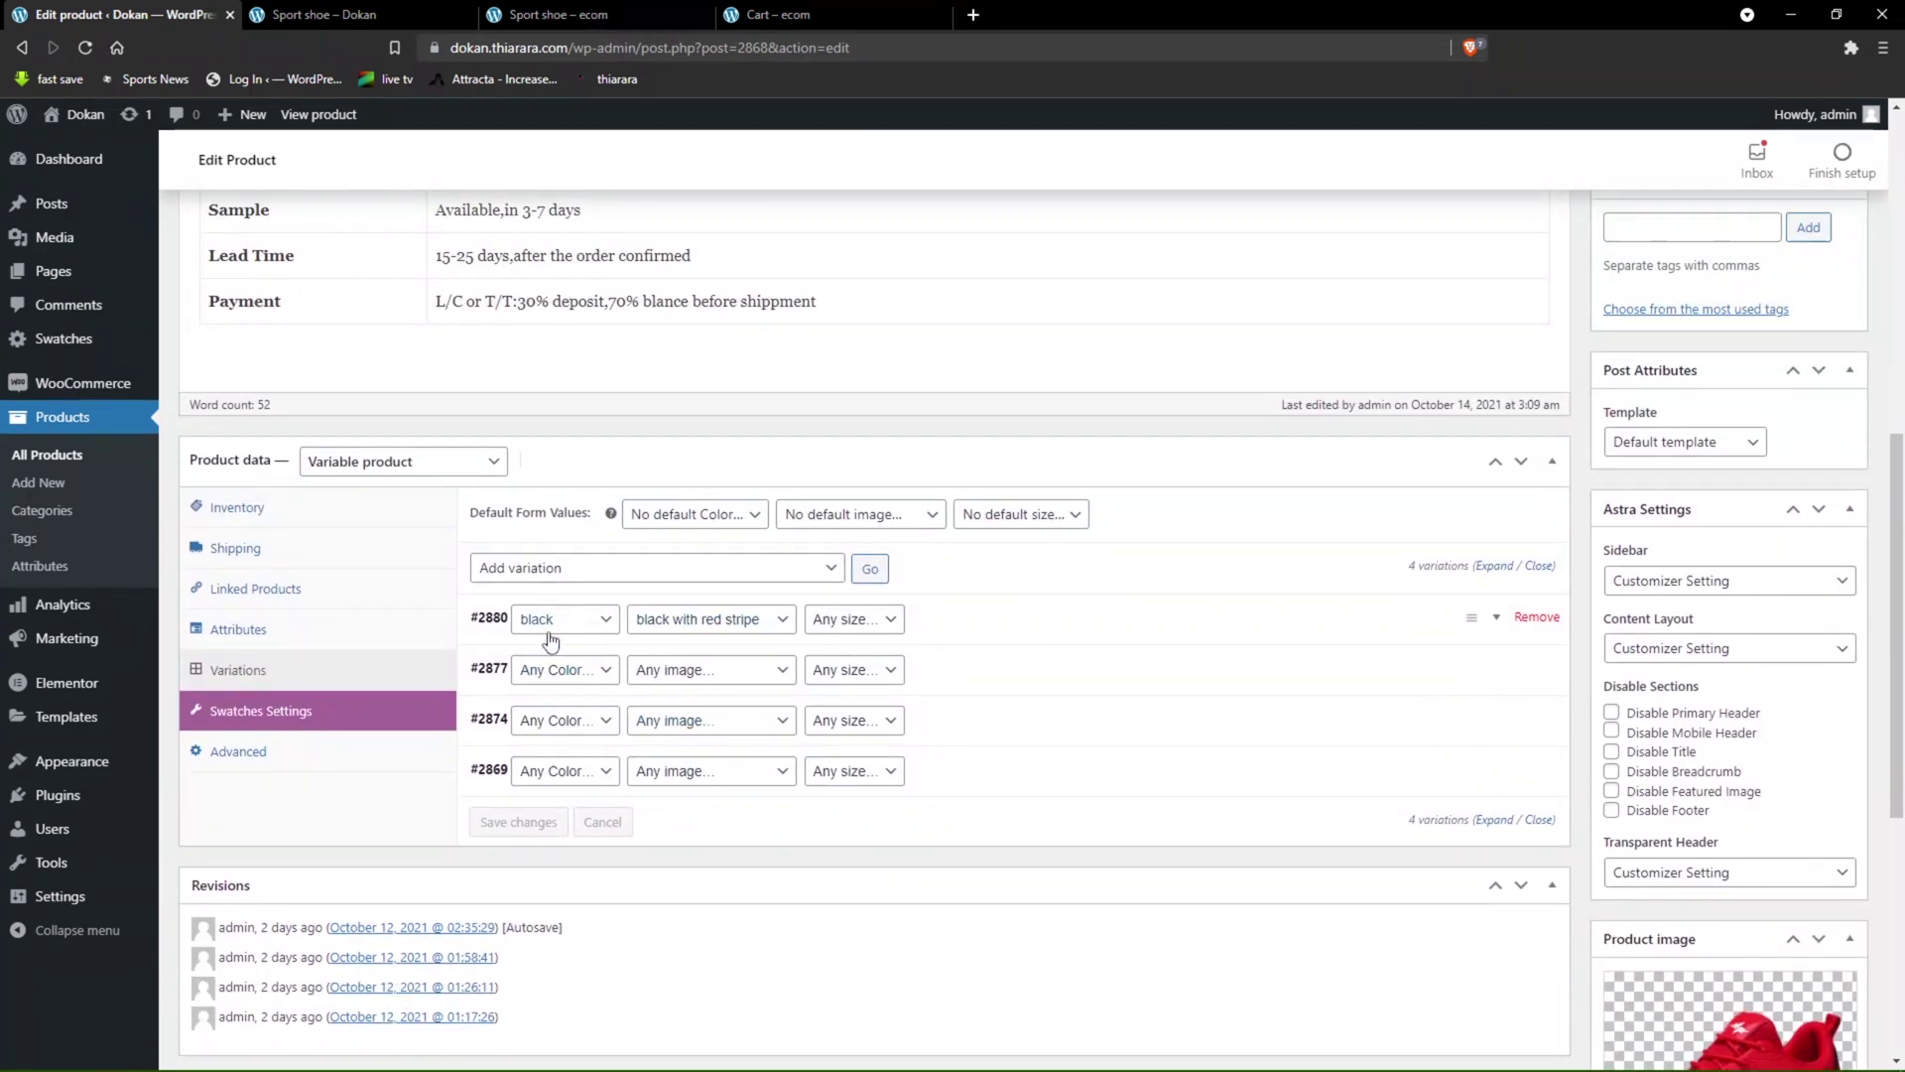
- Set the second variation to color black, image "black with white stripe" and size 30
{"action": "left_click", "coordinate": [694, 622]}
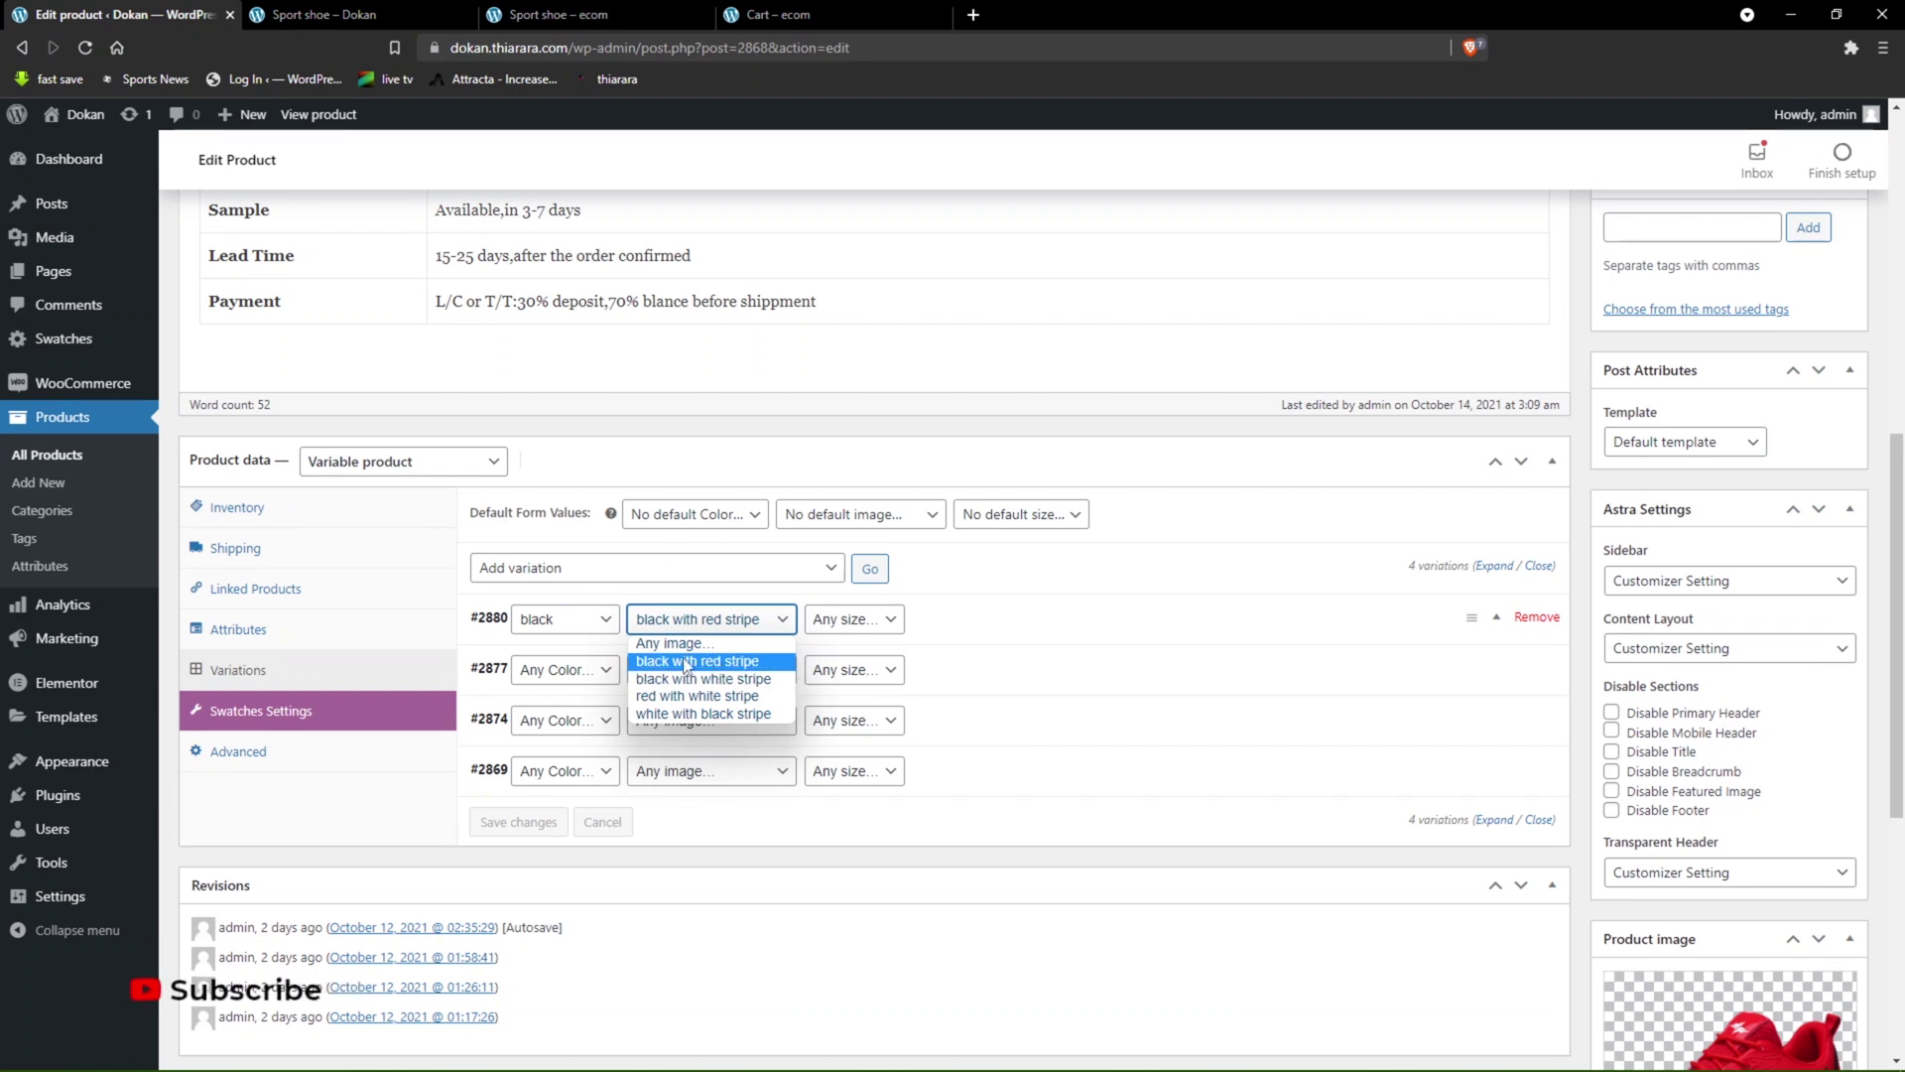
{"action": "left_click", "coordinate": [558, 672]}
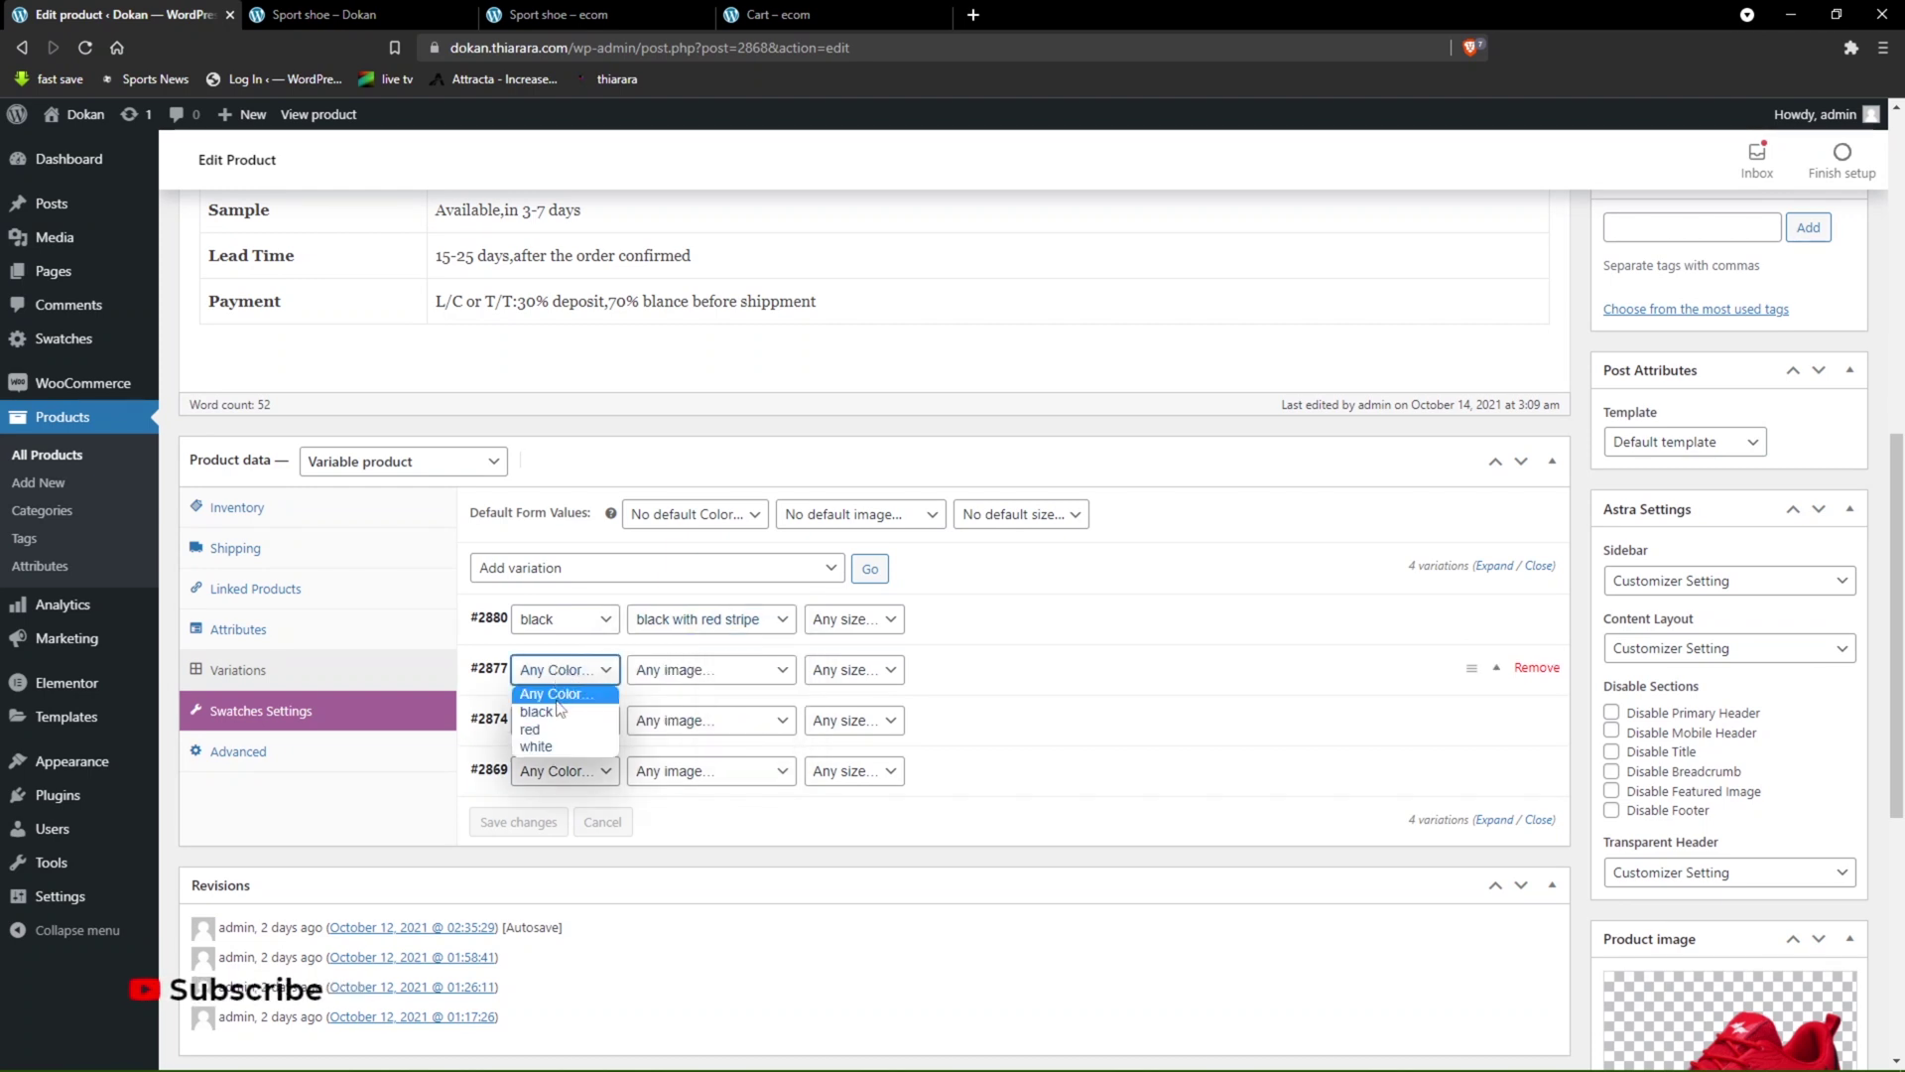
{"action": "left_click", "coordinate": [549, 714]}
{"action": "left_click", "coordinate": [641, 672]}
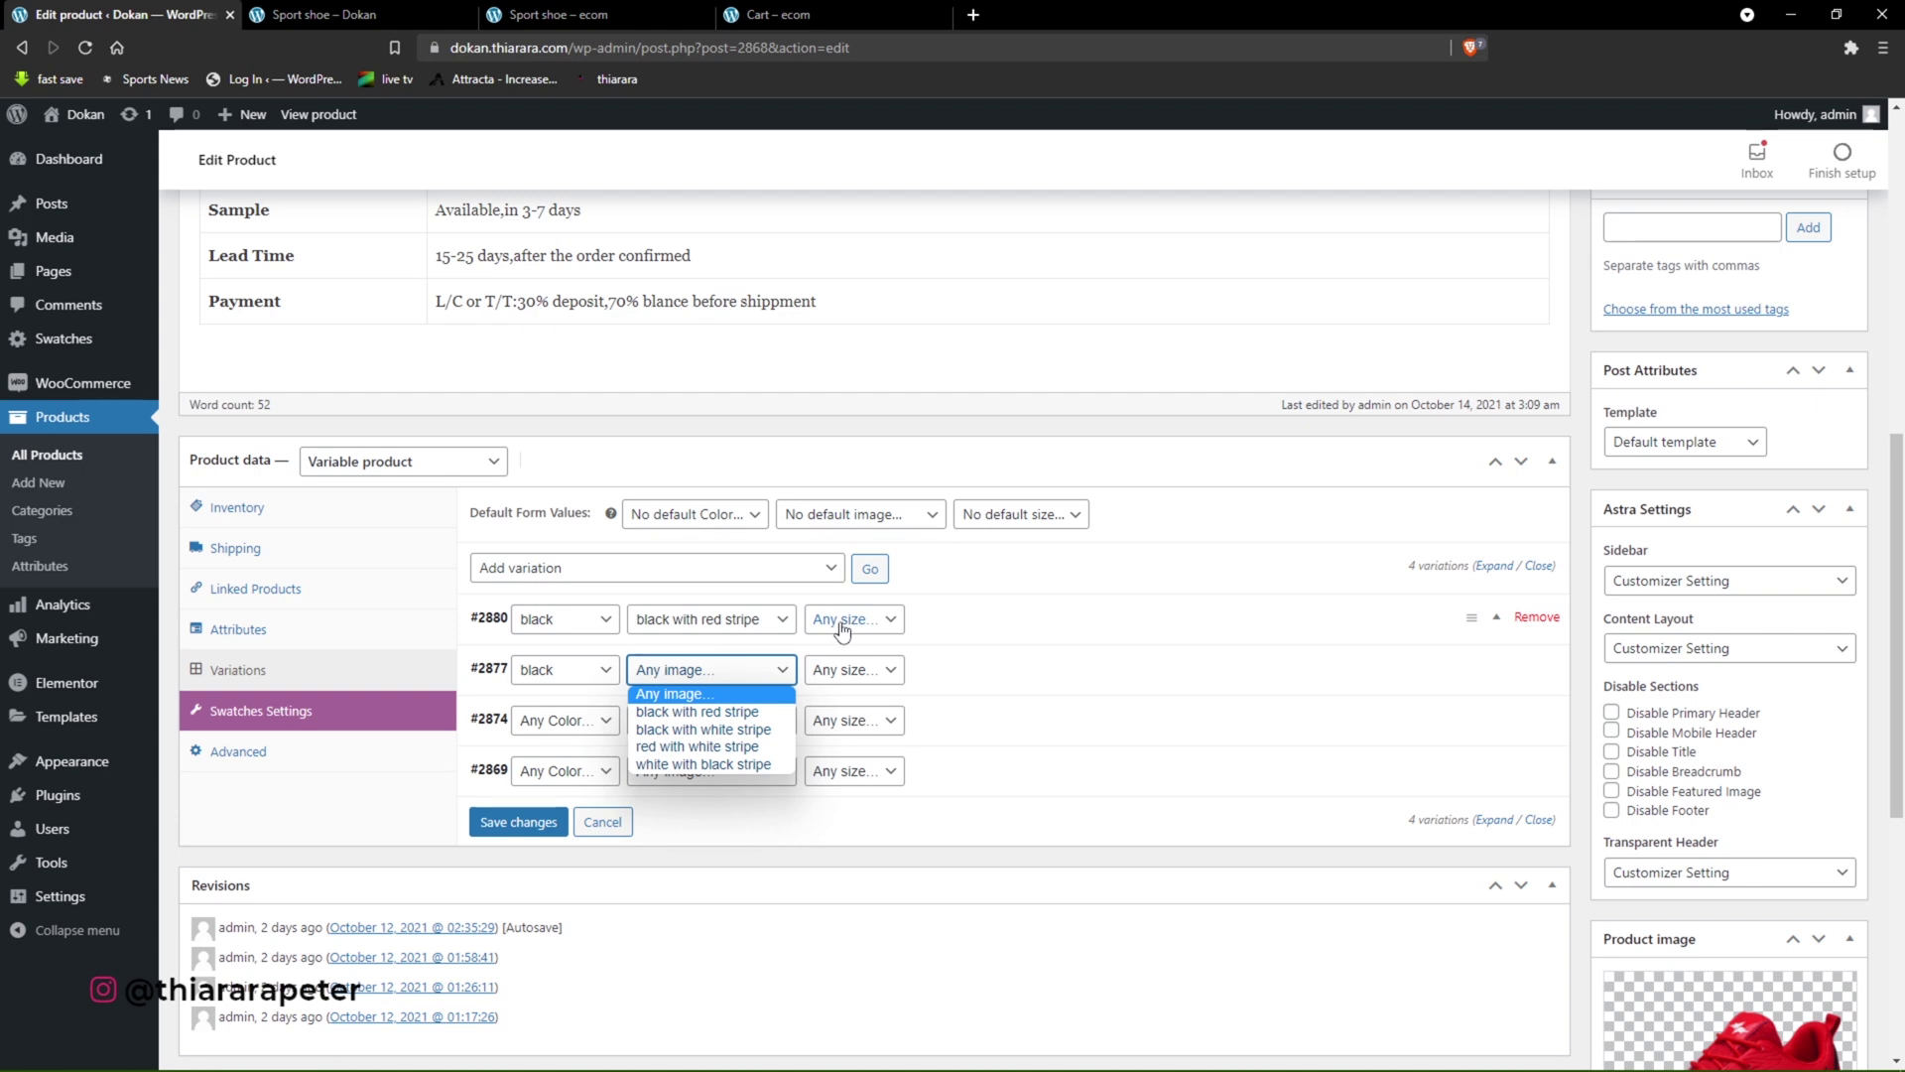
{"action": "left_click", "coordinate": [714, 670]}
{"action": "left_click", "coordinate": [696, 677]}
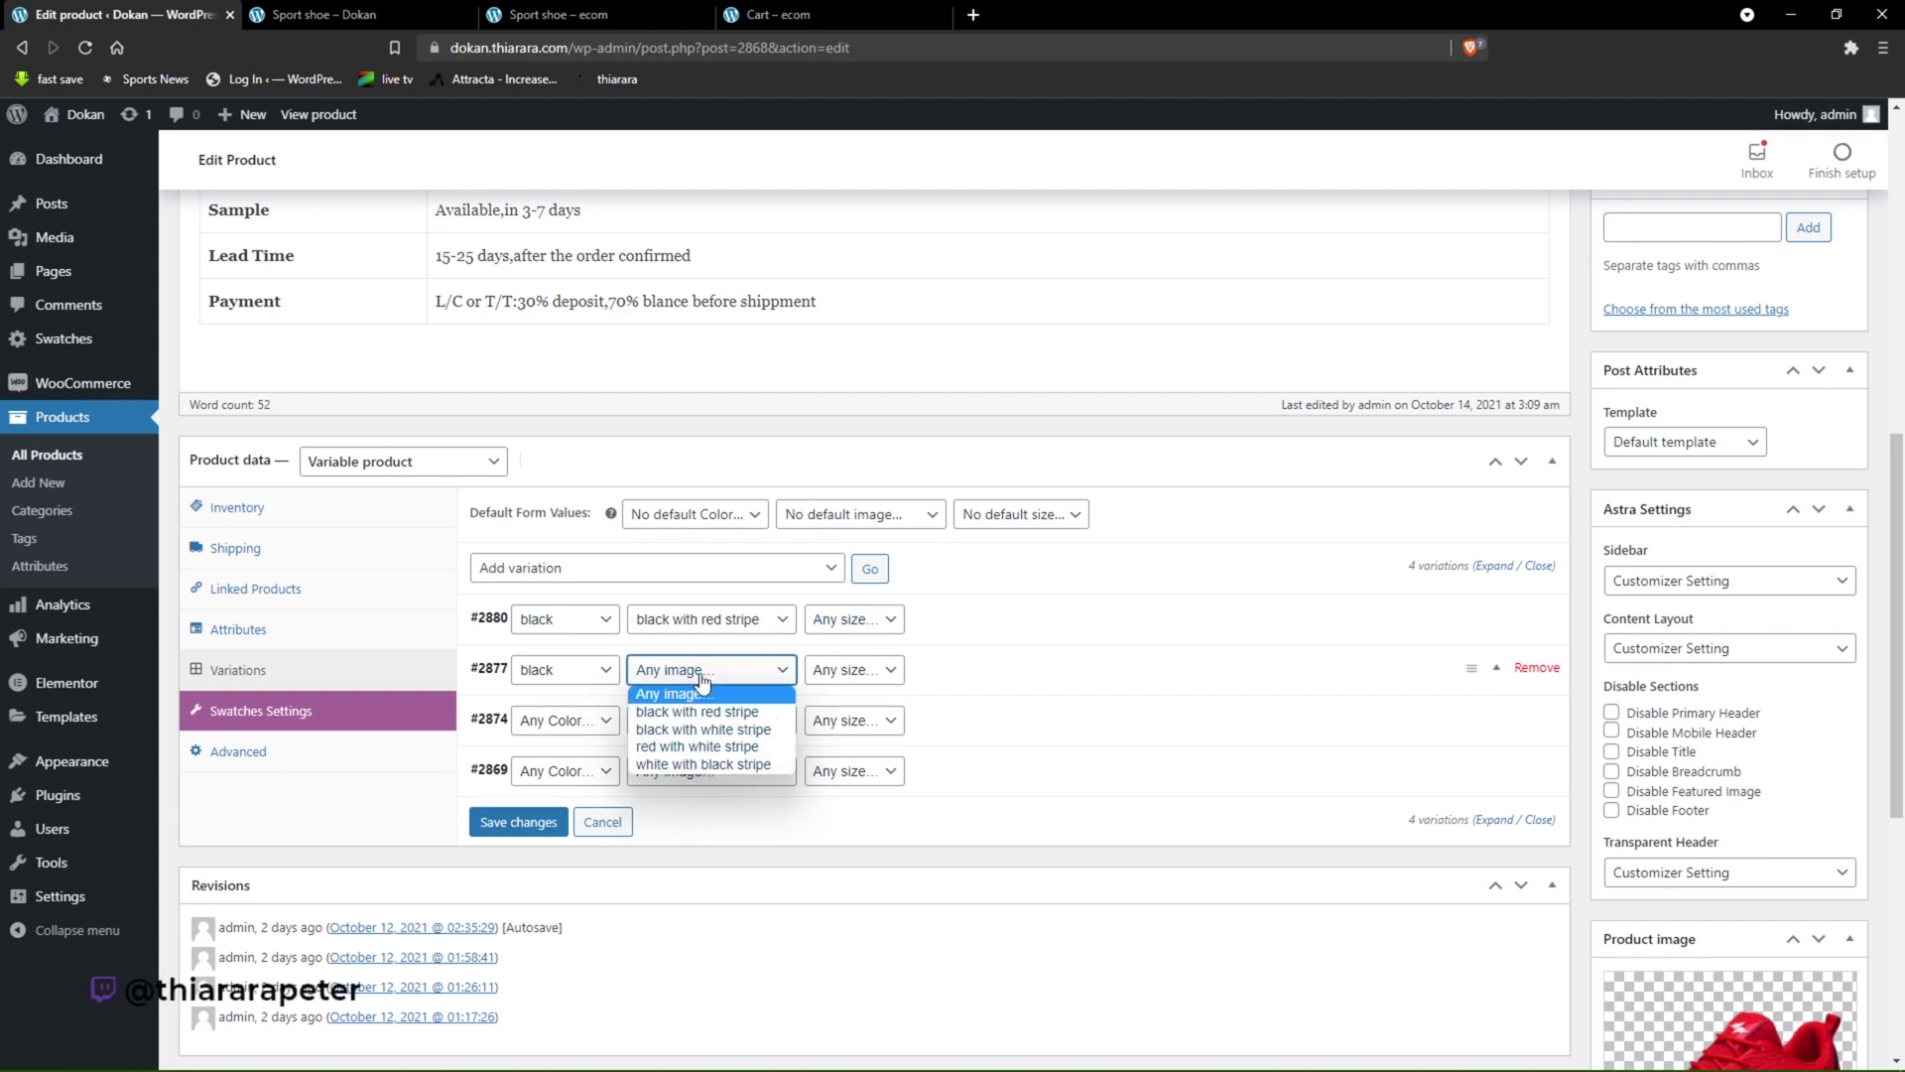
{"action": "left_click", "coordinate": [710, 732]}
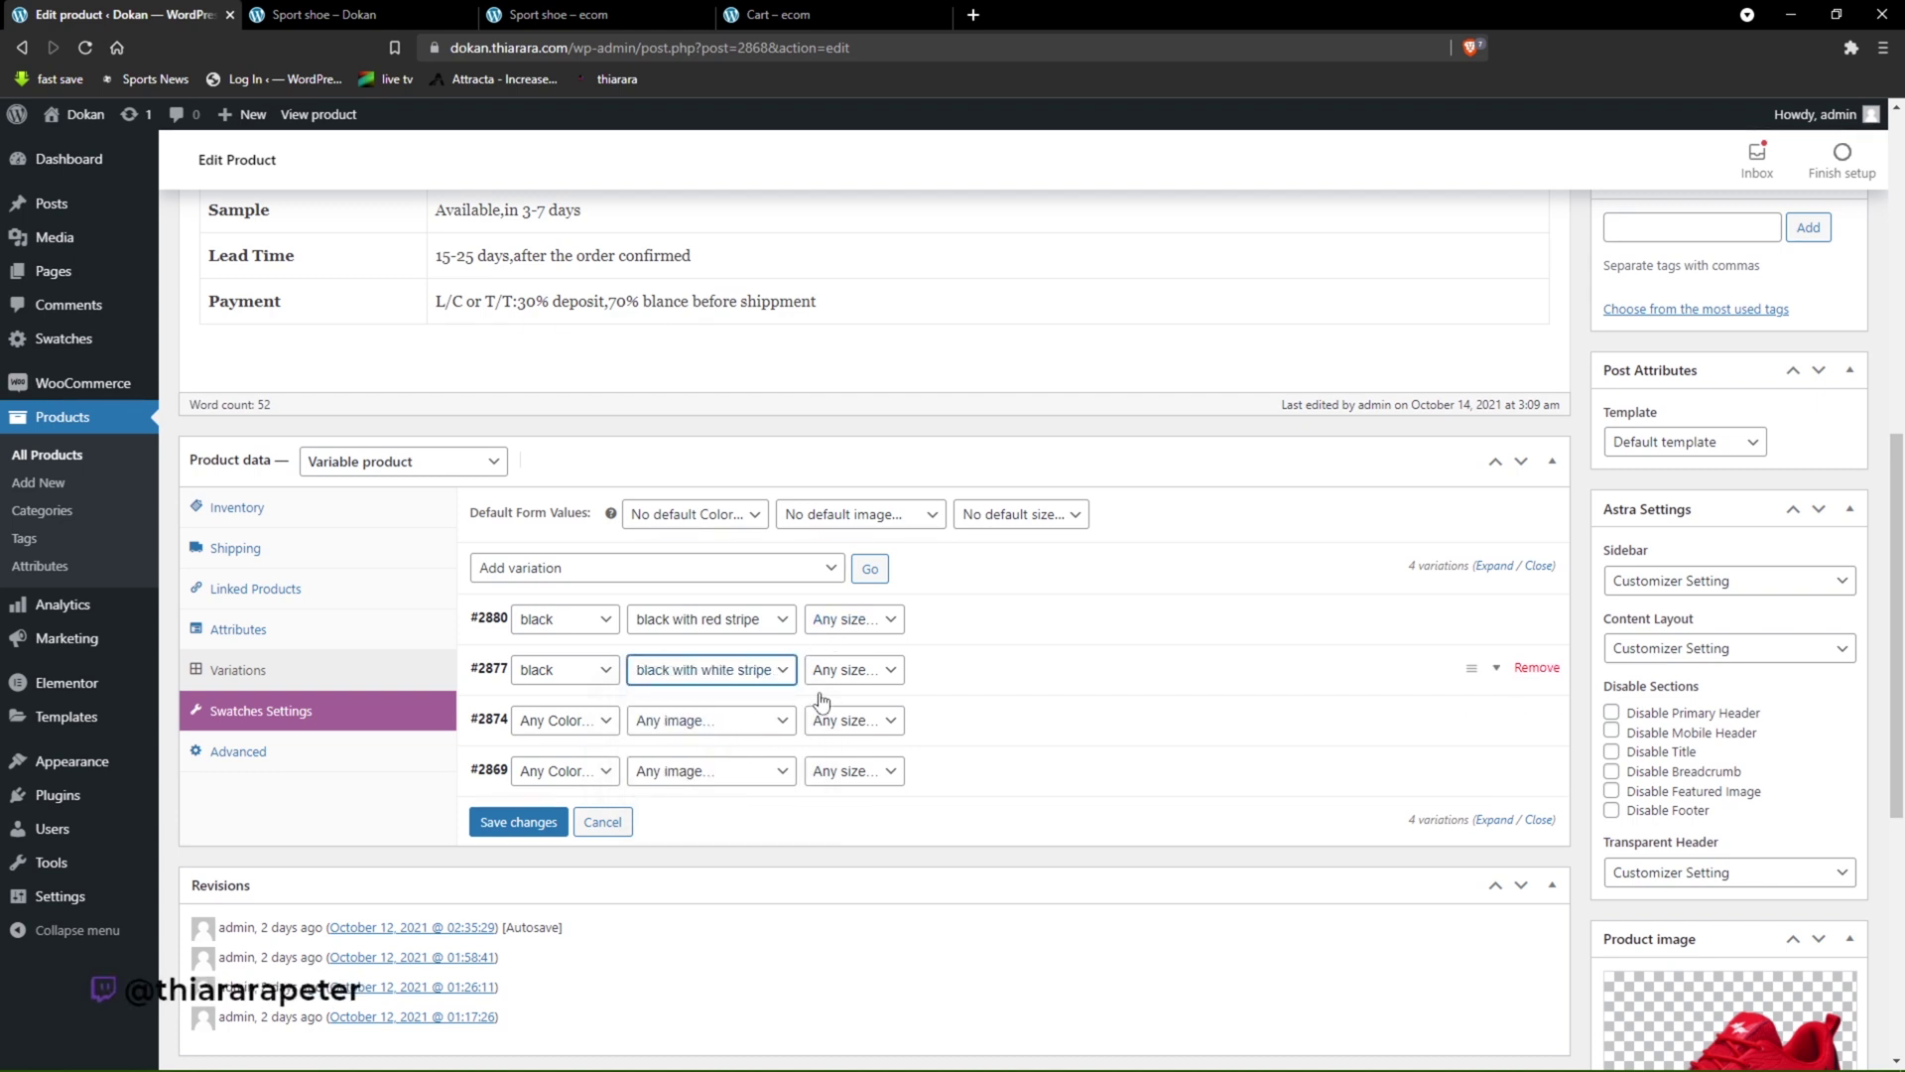
{"action": "left_click", "coordinate": [843, 670]}
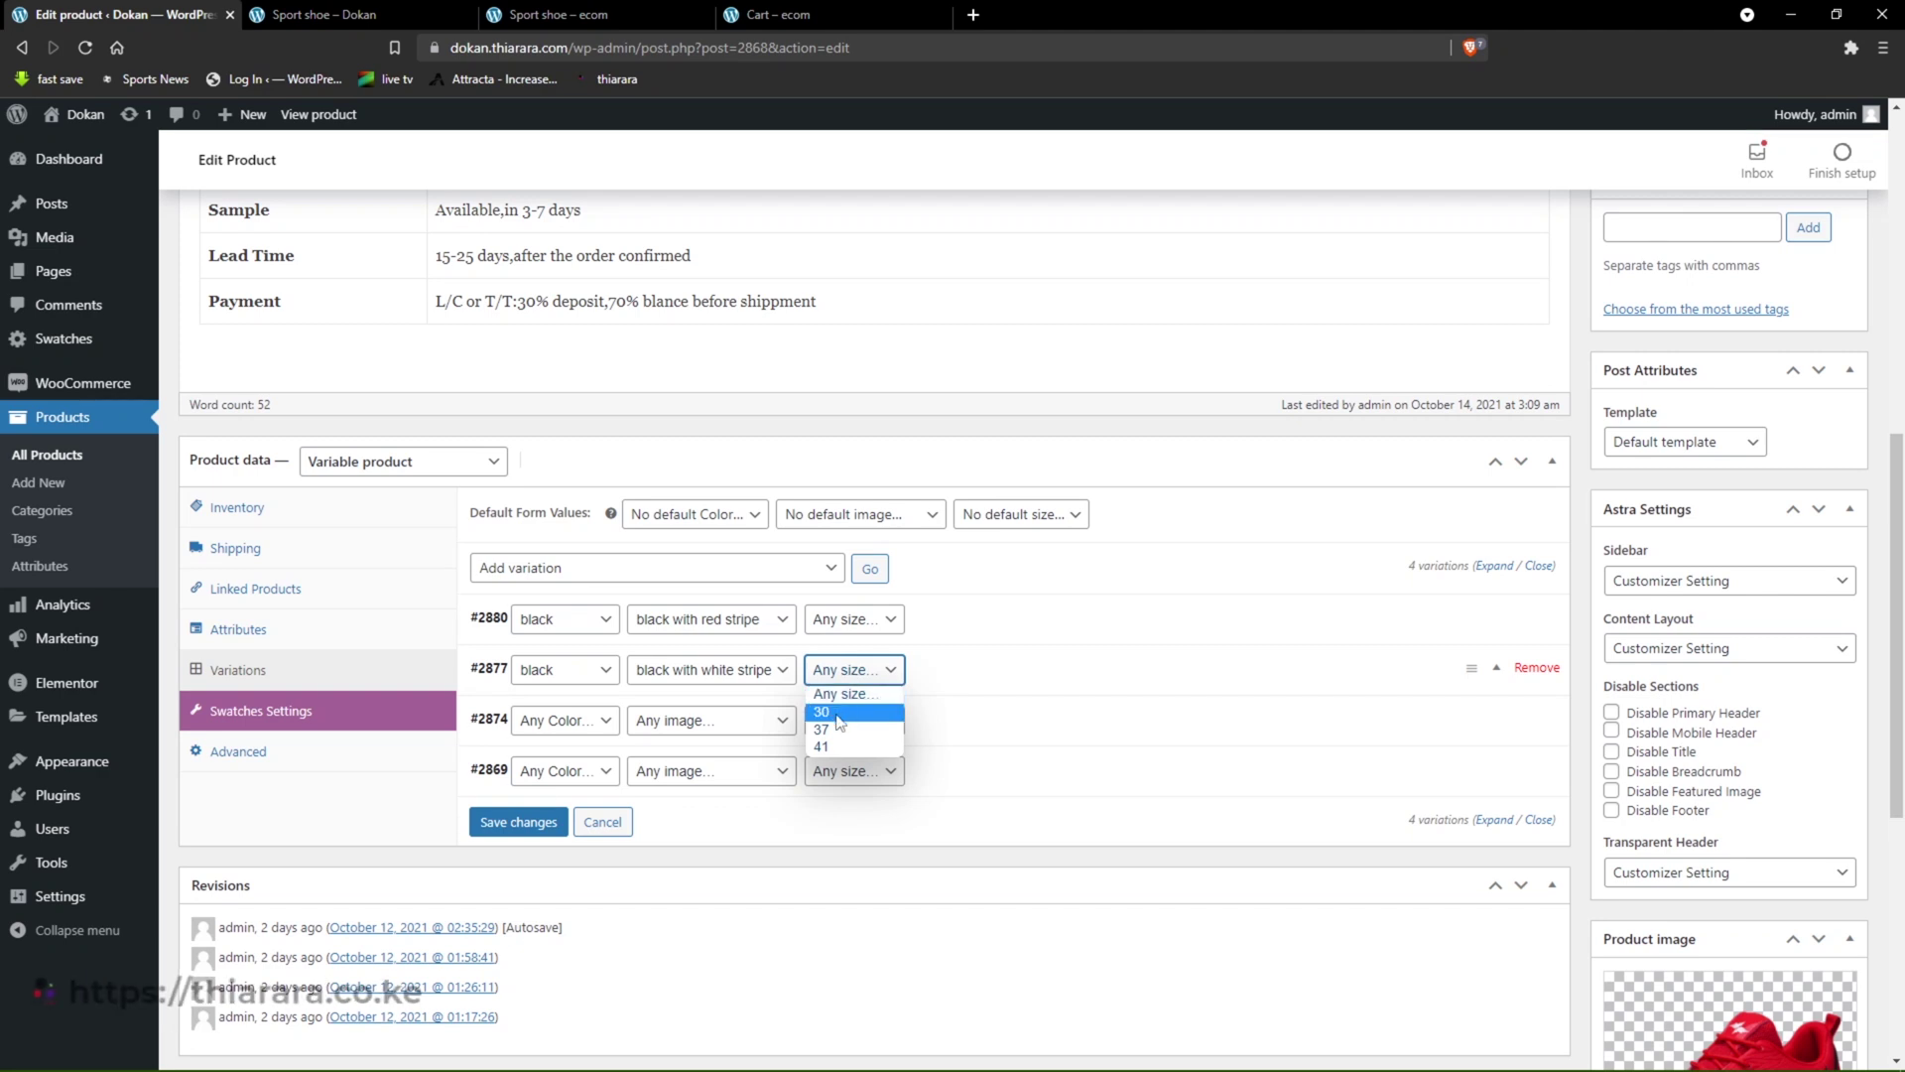
{"action": "left_click", "coordinate": [837, 715]}
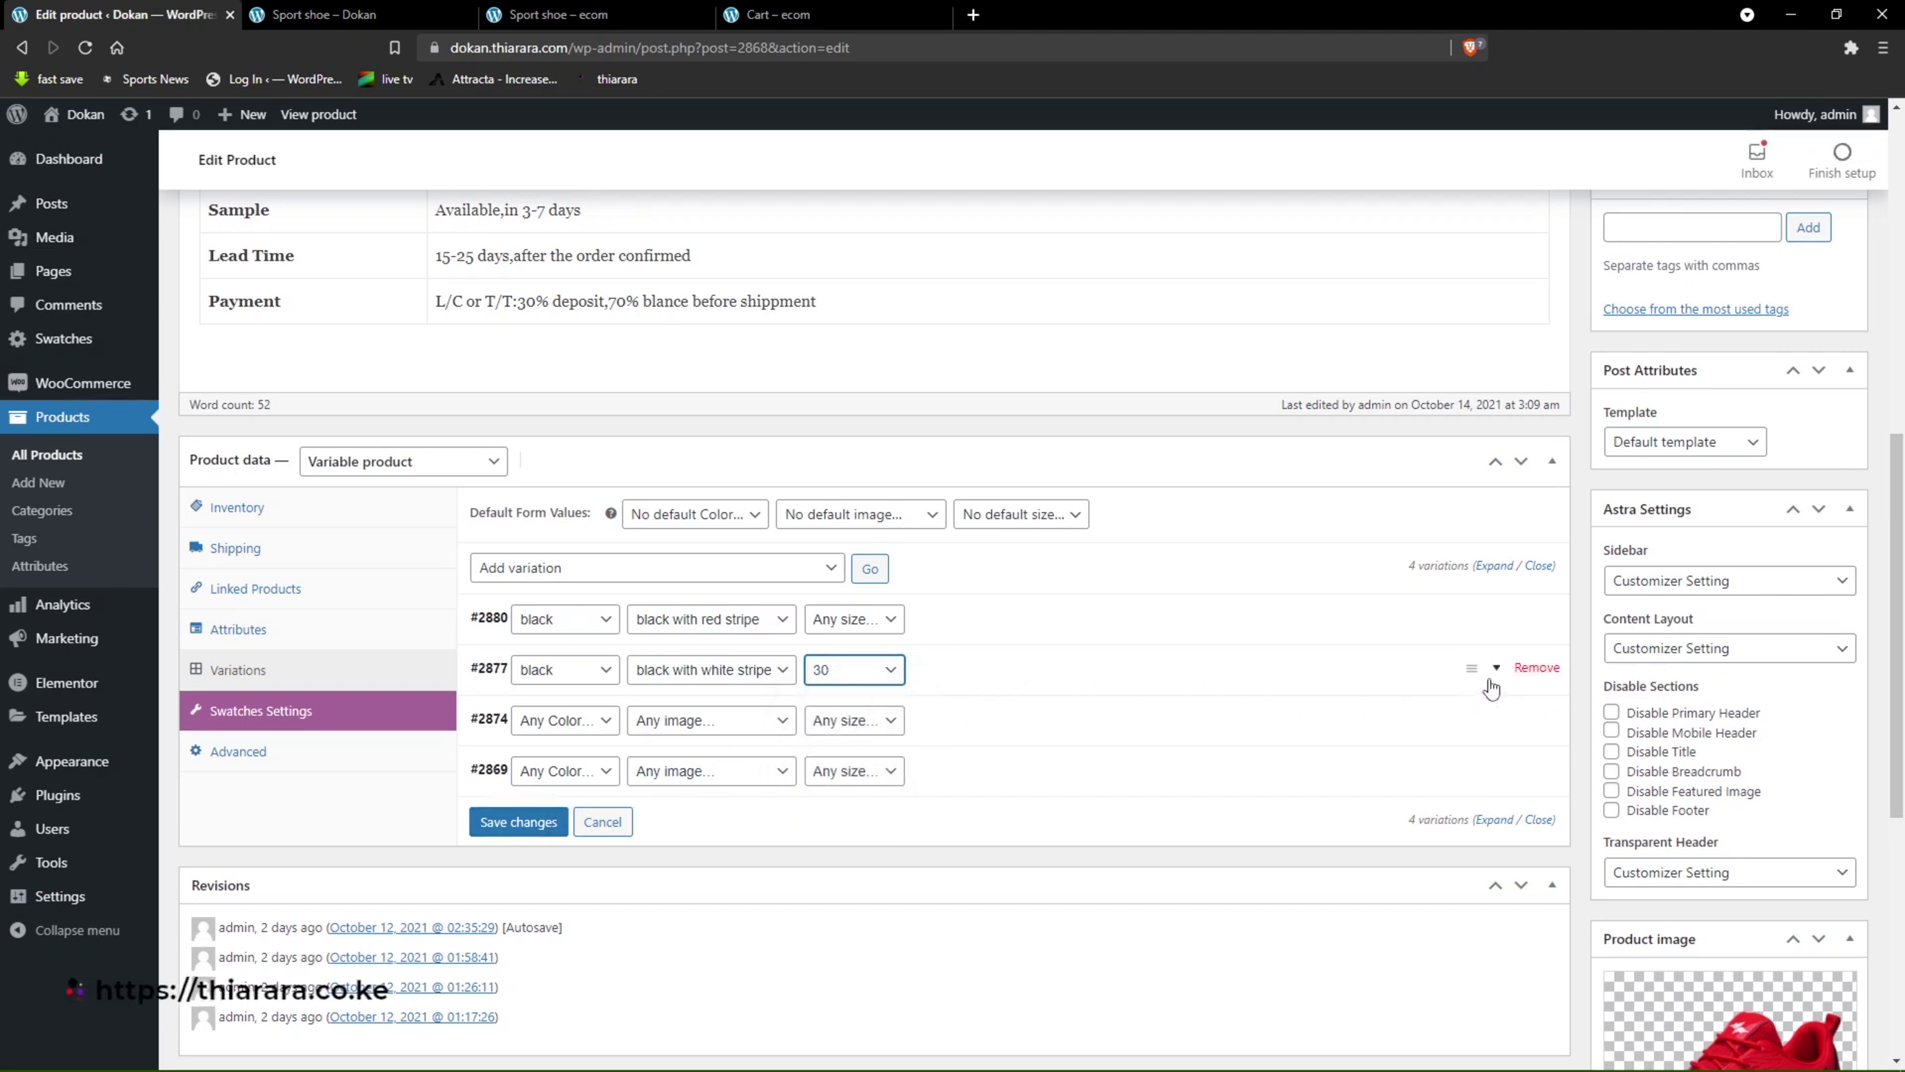
- Expand the second variation and set its regular price to 100 KSh and sale price to 50 KSh
{"action": "left_click", "coordinate": [1497, 669]}
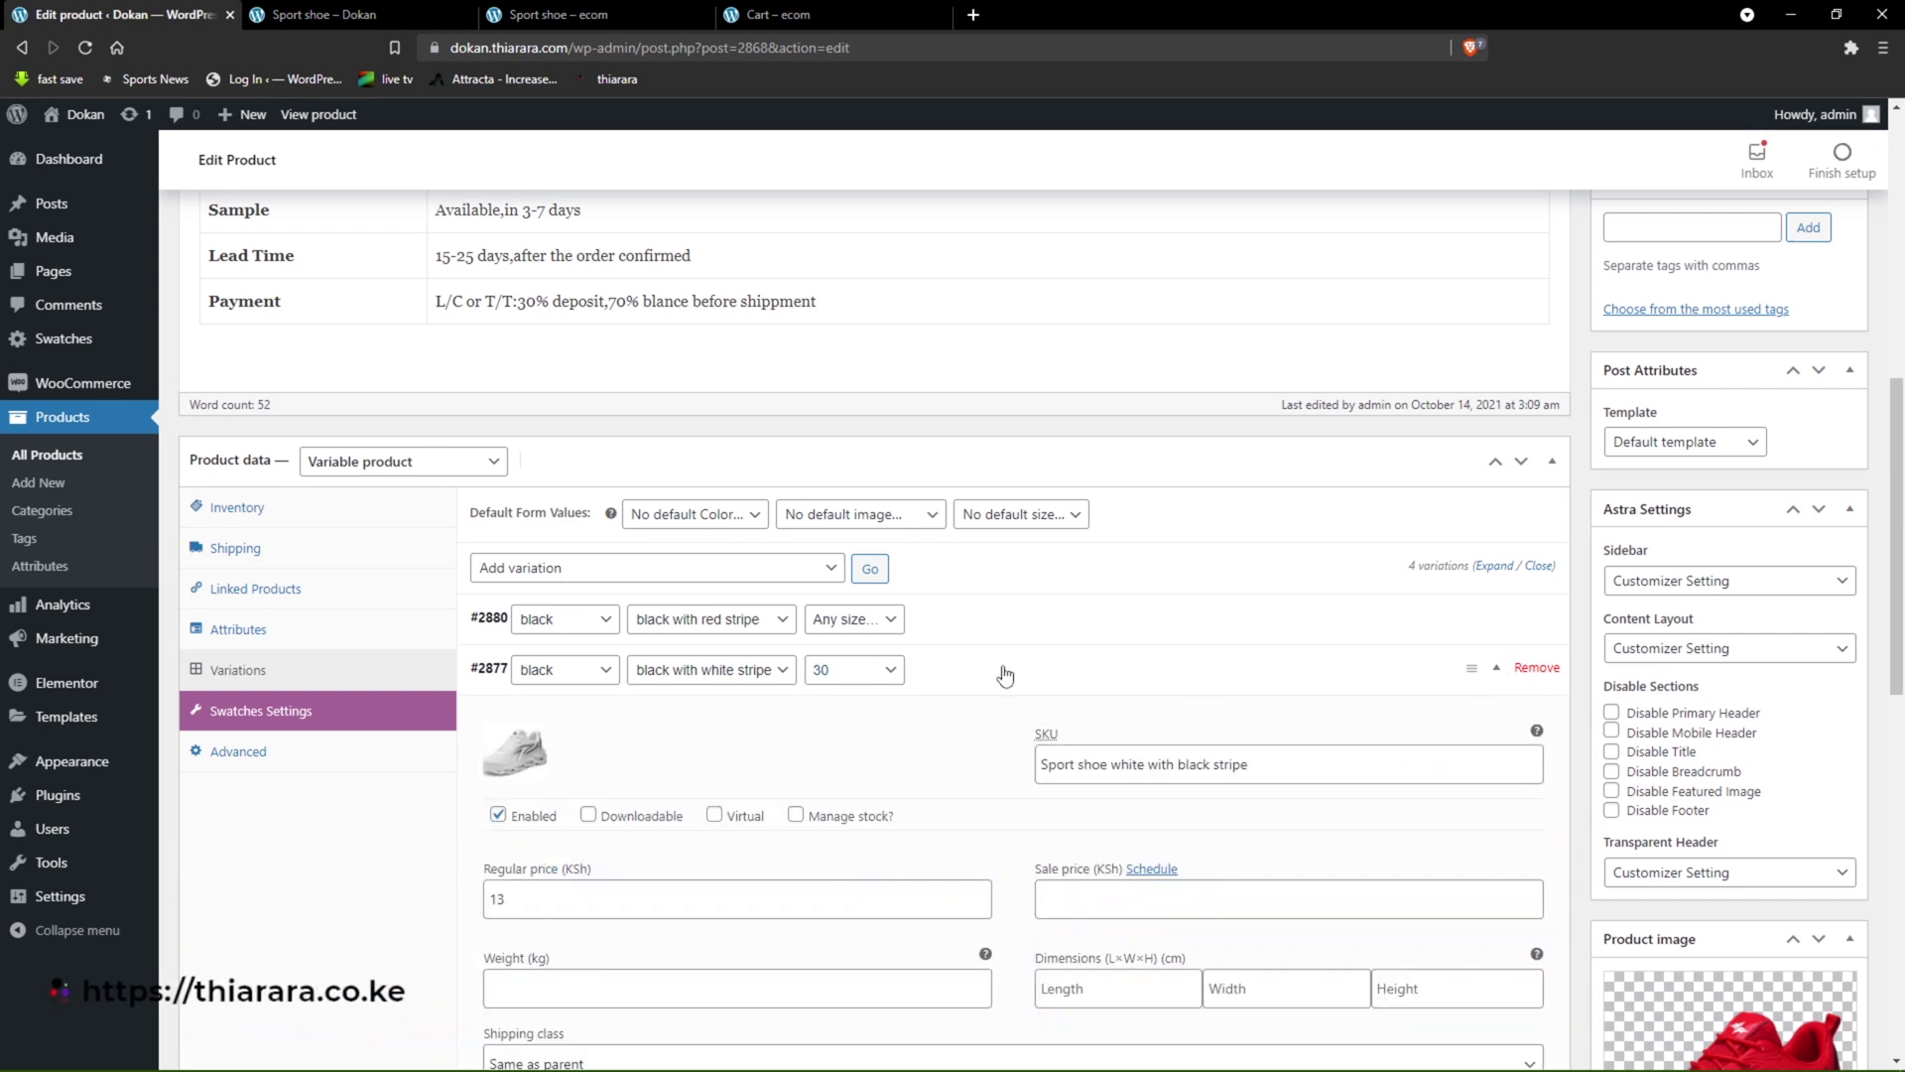
{"action": "scroll", "coordinate": [616, 794], "scroll_direction": "down", "scroll_amount": 1}
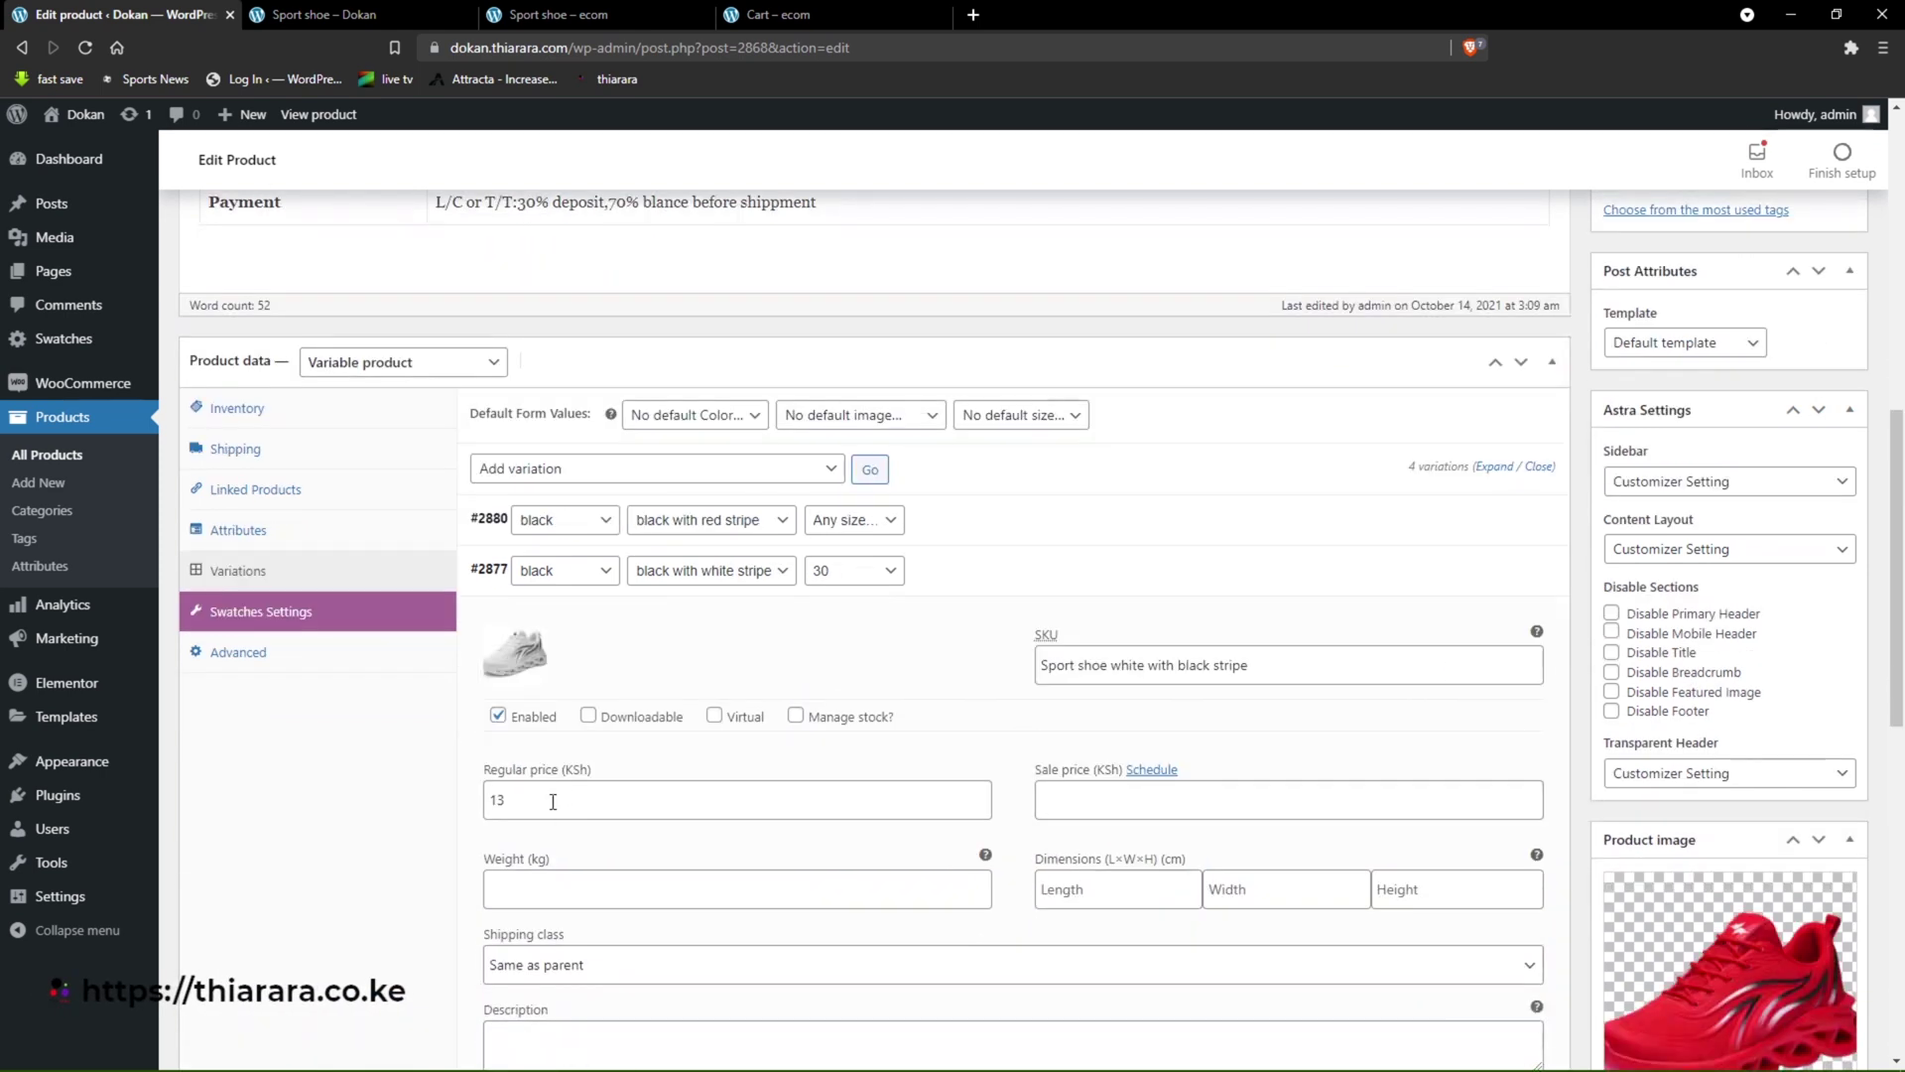
{"action": "left_click_drag", "start_coordinate": [536, 800], "coordinate": [475, 801]}
{"action": "type", "text": "1"}
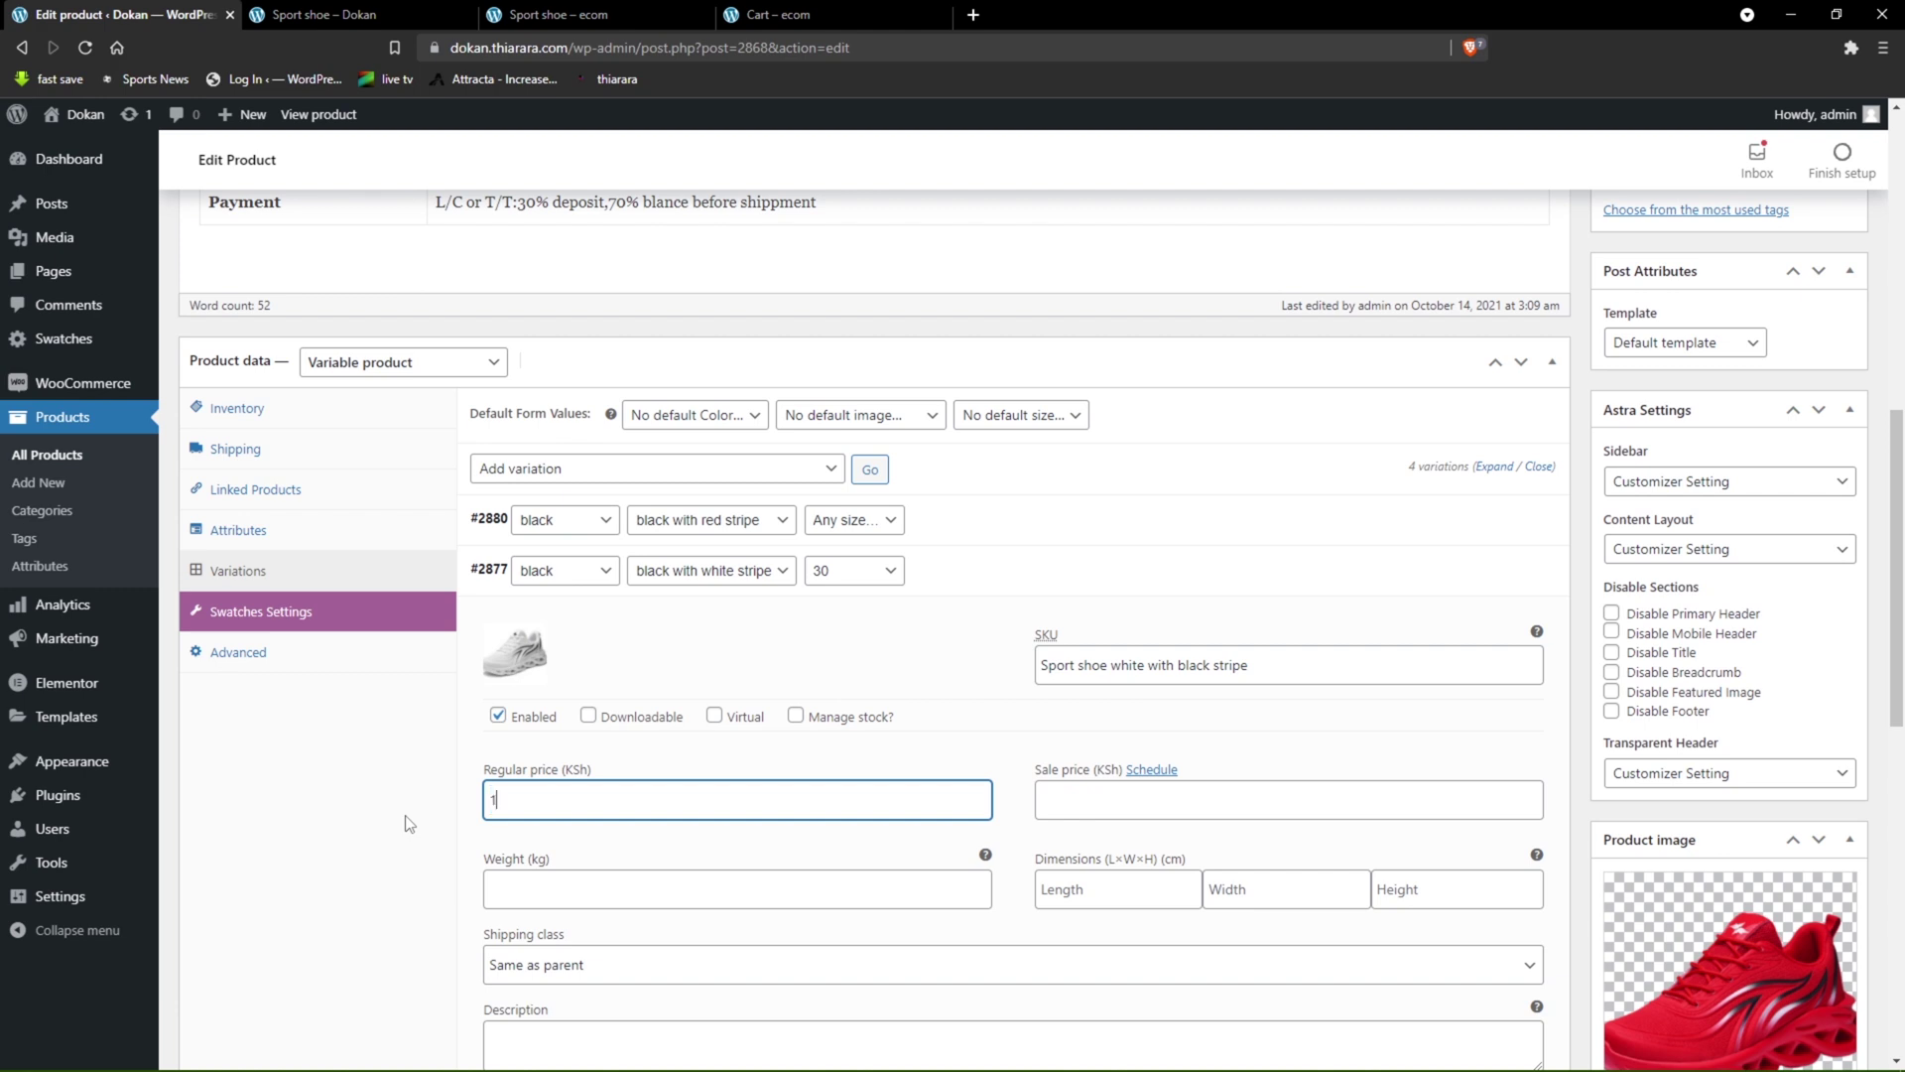
{"action": "type", "text": "00"}
{"action": "scroll", "coordinate": [1021, 748], "scroll_direction": "down", "scroll_amount": 1}
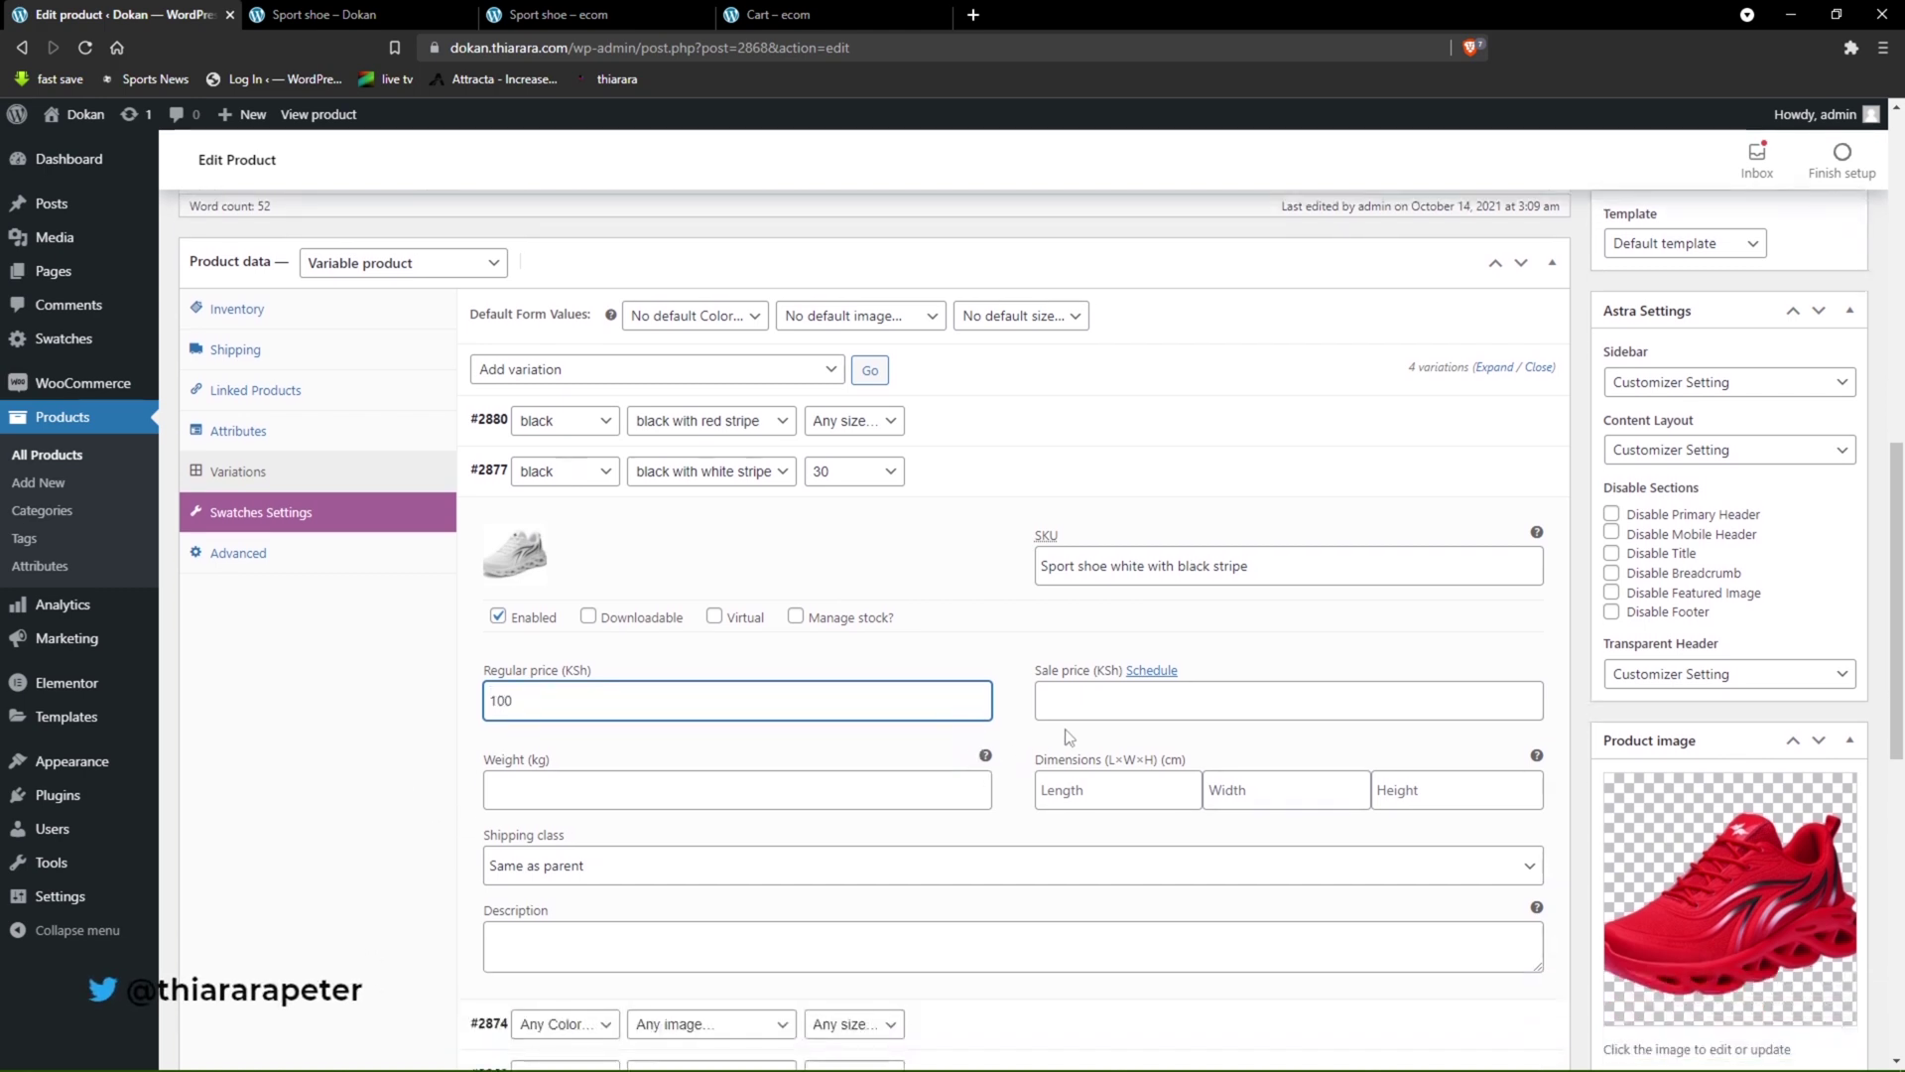
{"action": "left_click", "coordinate": [1079, 704]}
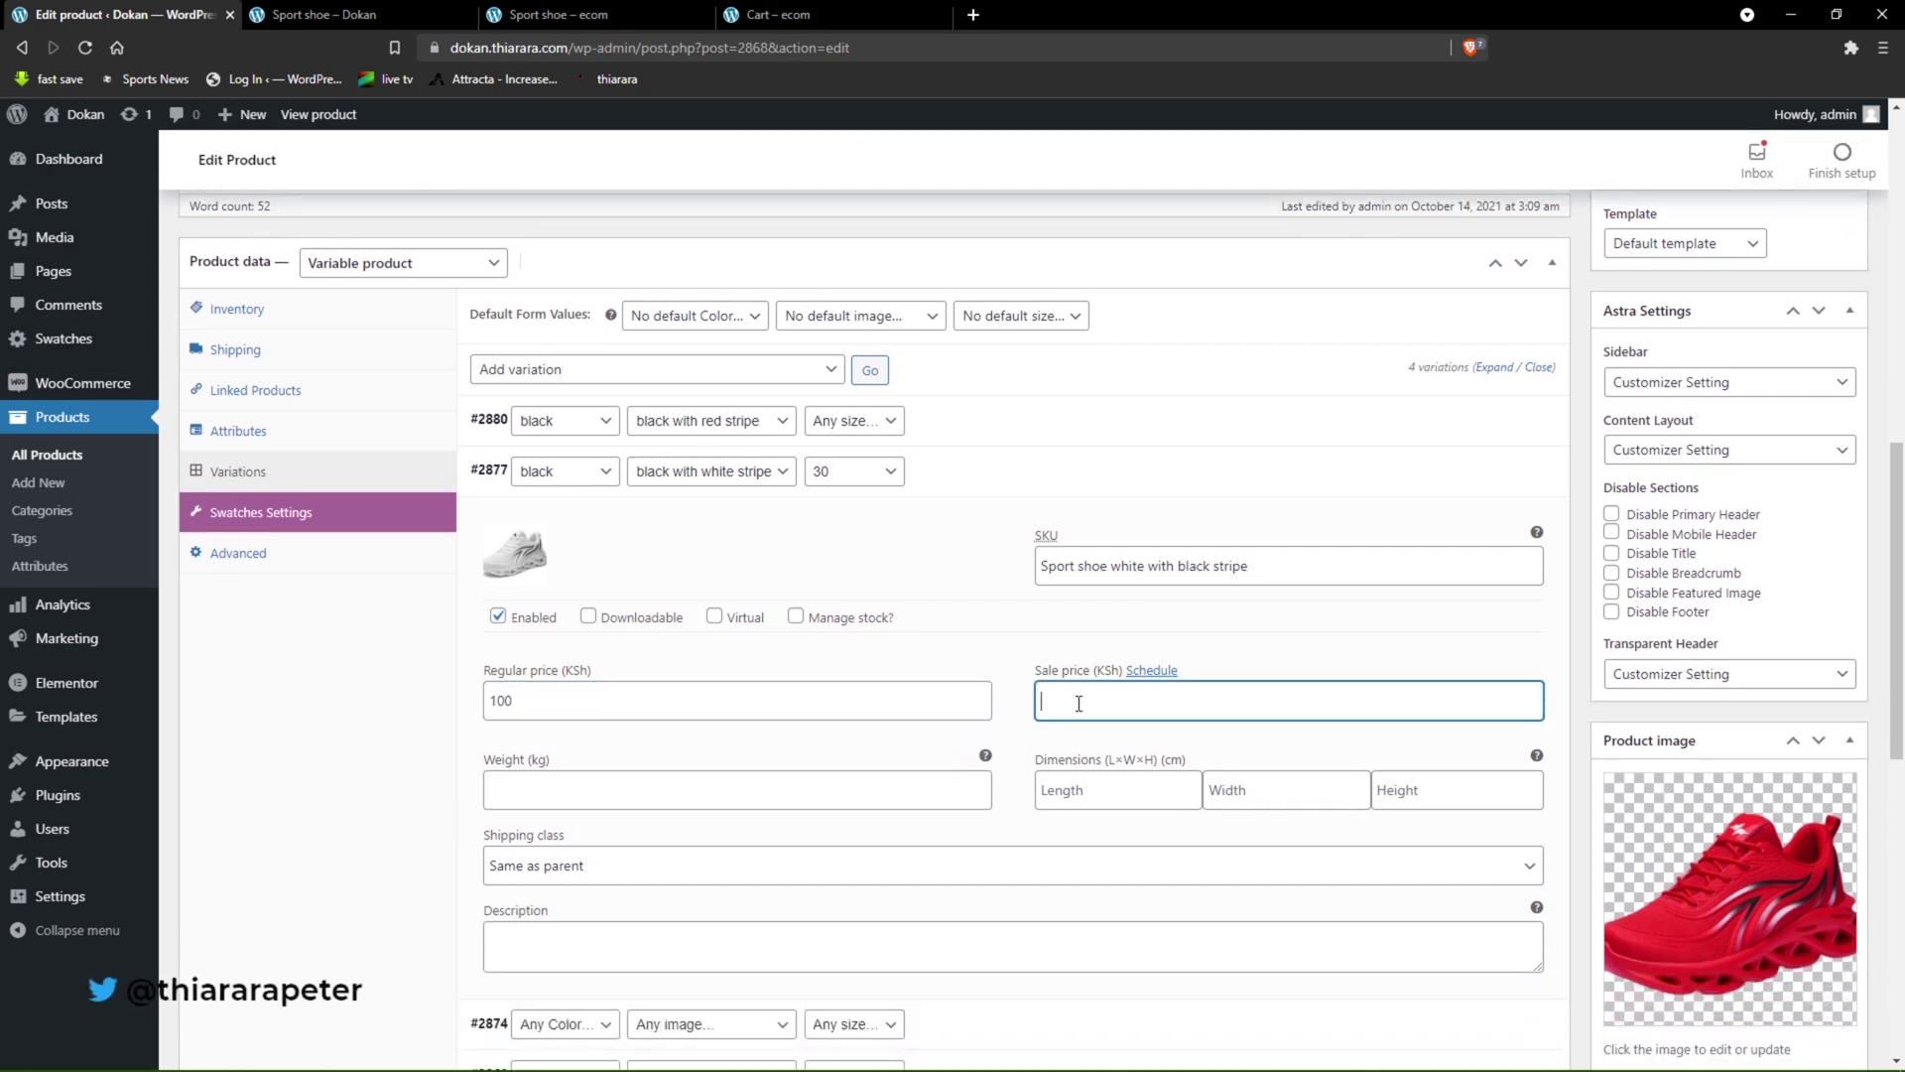
{"action": "type", "text": "50"}
- Enable stock management for the second variation, set its stock quantity to 2, and save the variation changes
{"action": "scroll", "coordinate": [608, 799], "scroll_direction": "down", "scroll_amount": 3}
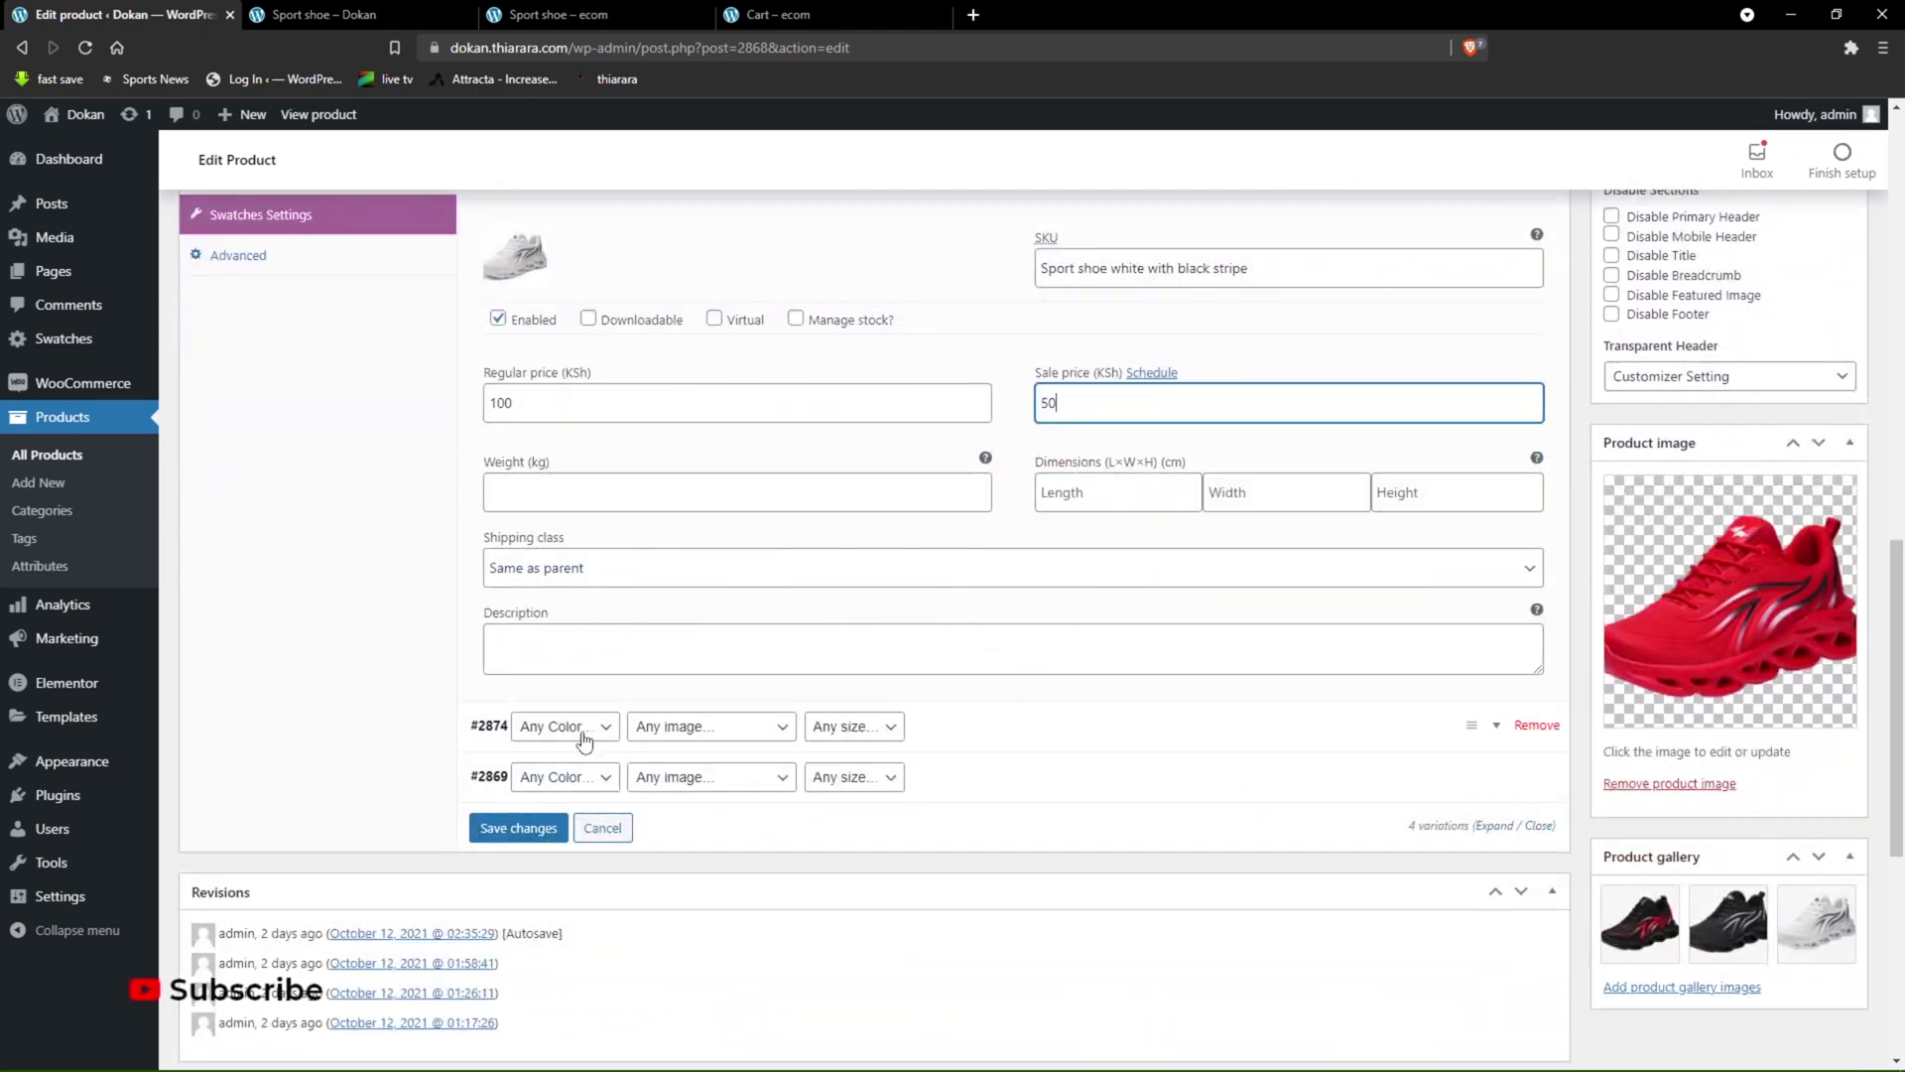
{"action": "left_click", "coordinate": [811, 321]}
{"action": "key", "text": "Tab"}
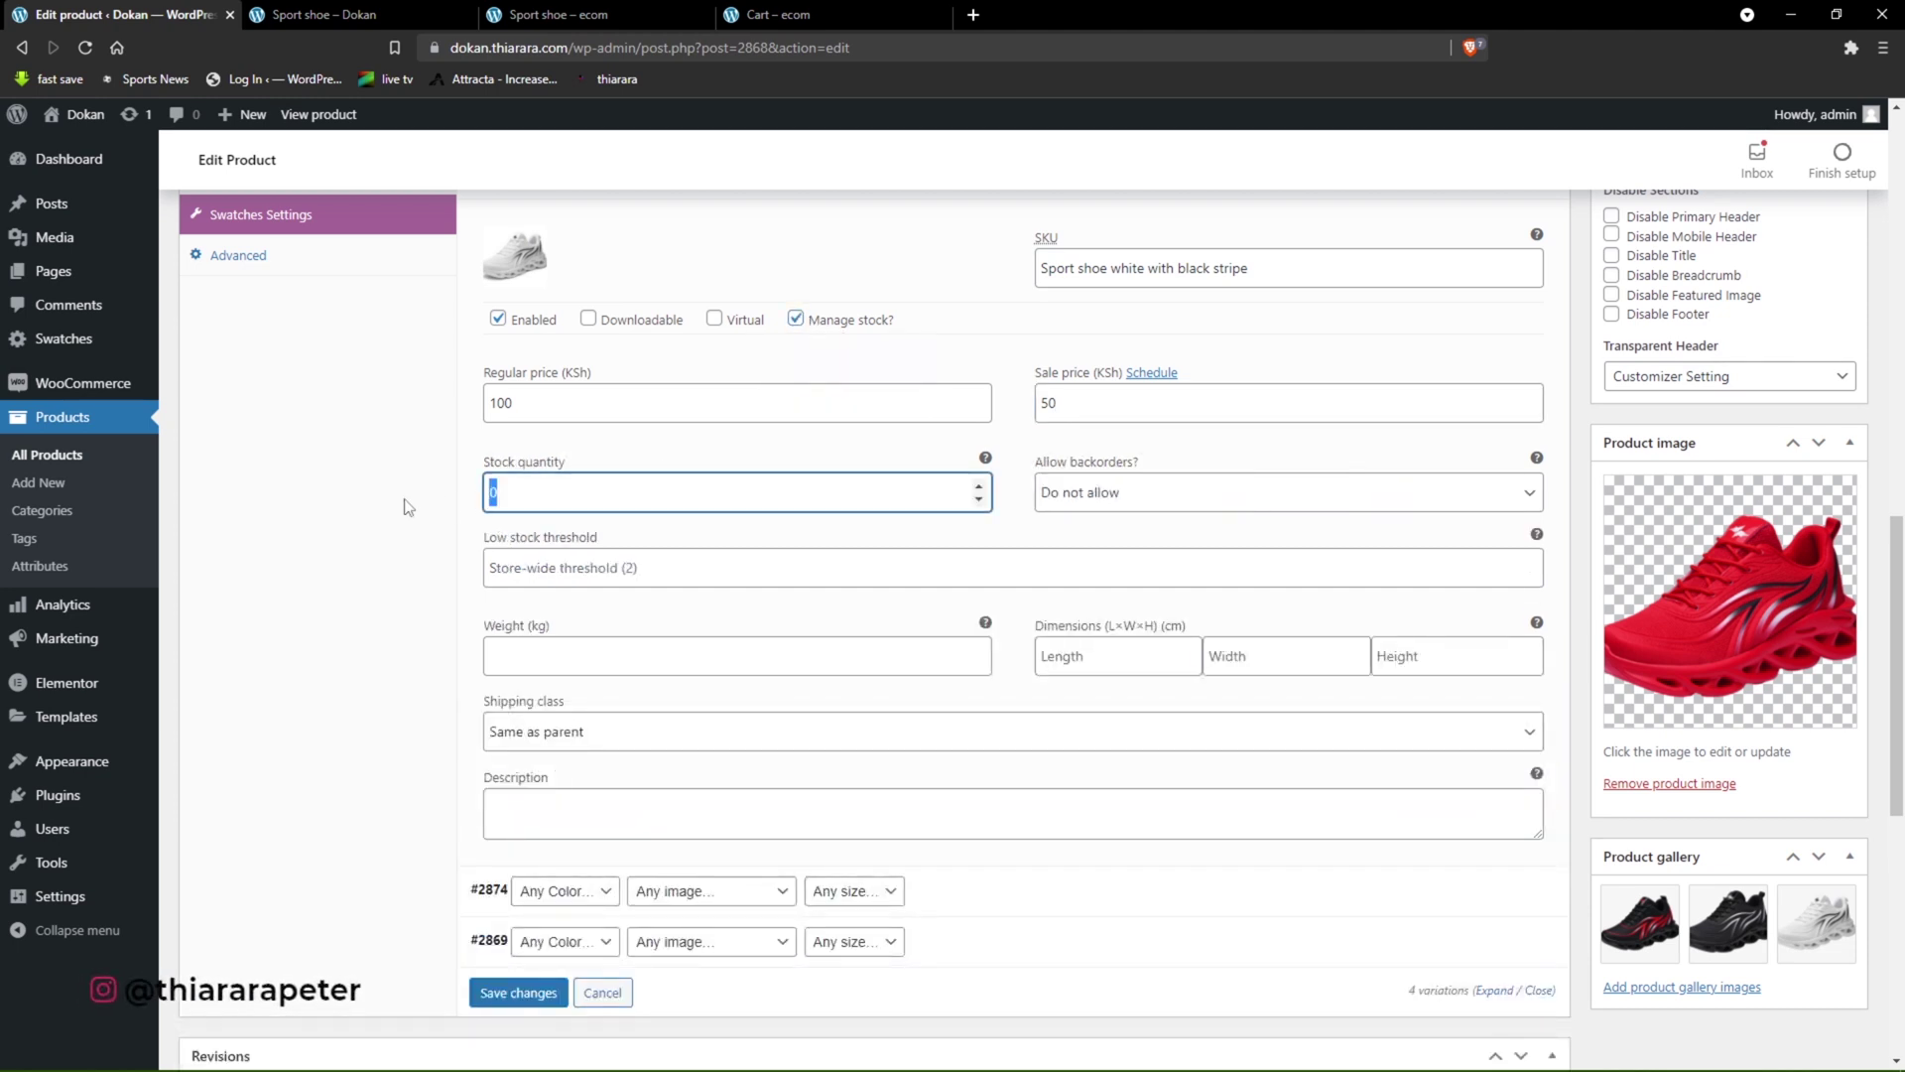
{"action": "type", "text": "2"}
{"action": "left_click", "coordinate": [533, 993]}
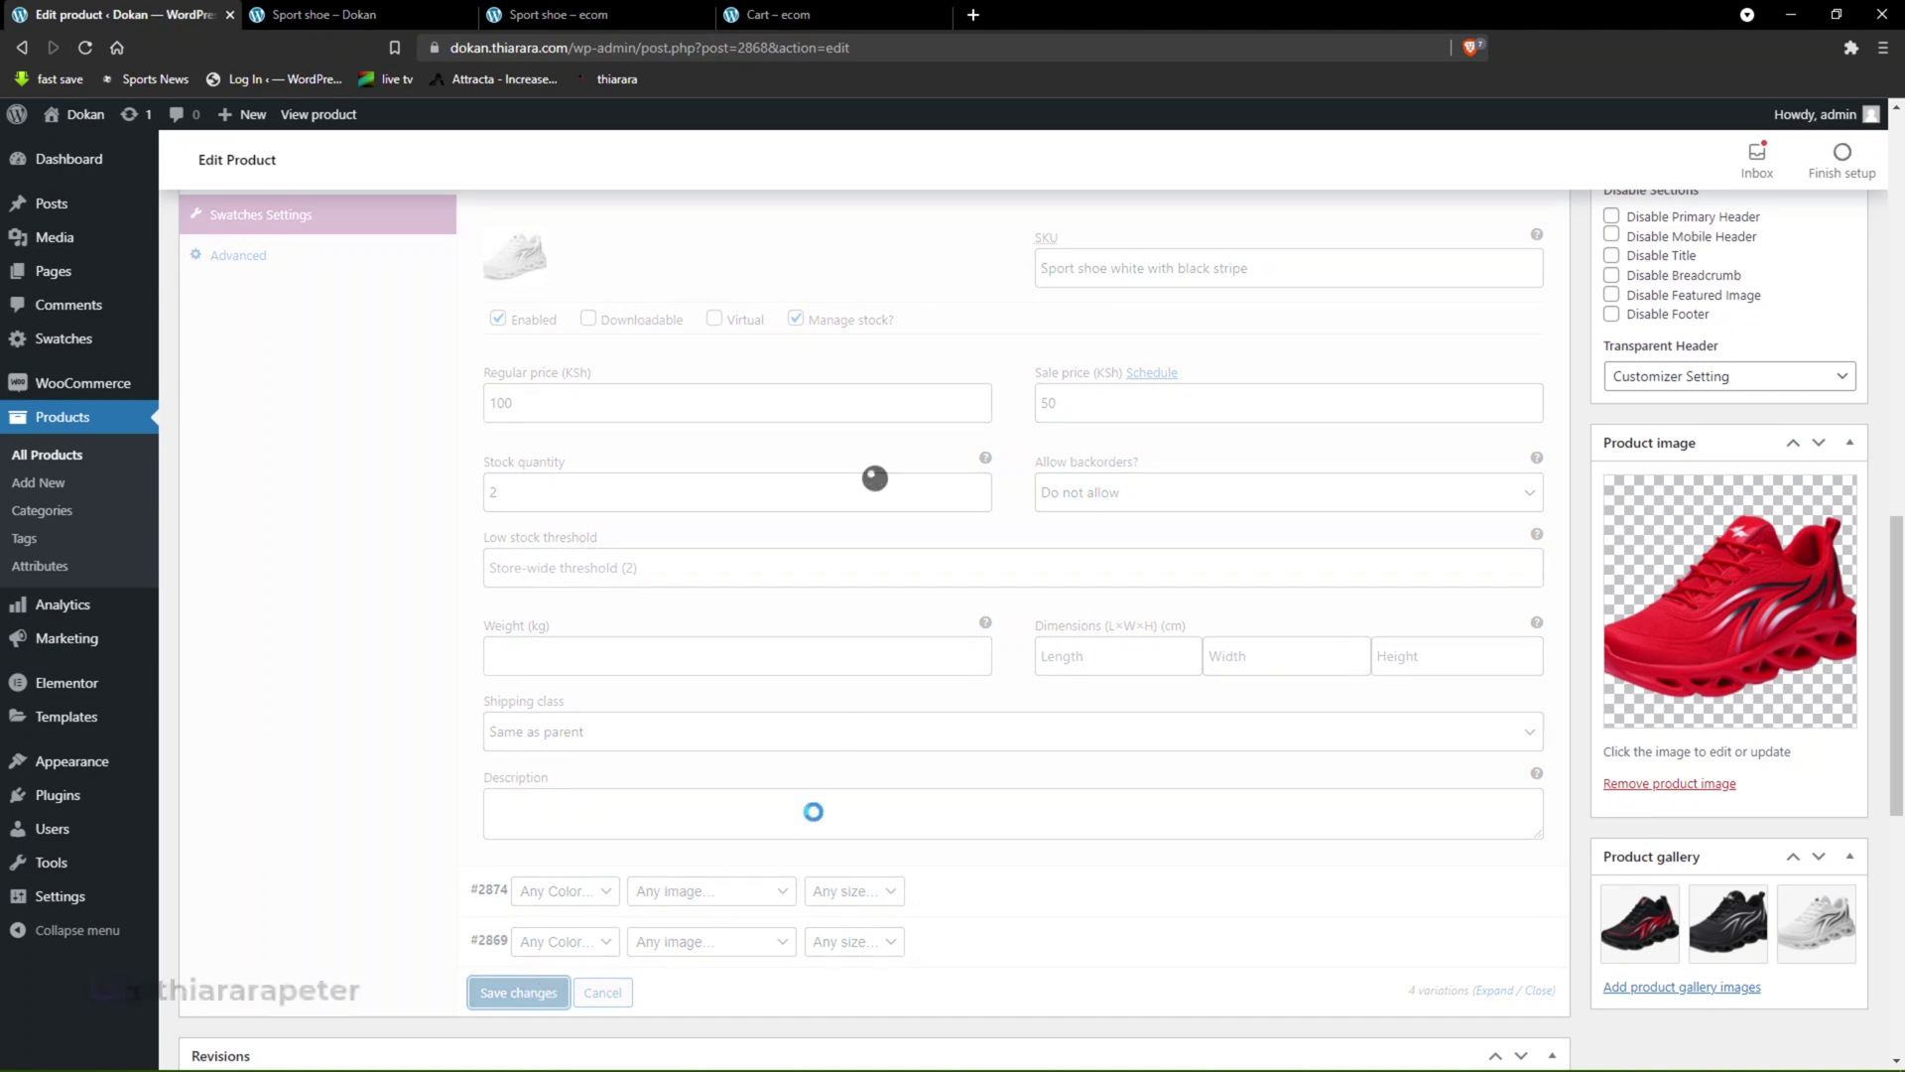
- Change the second variation's picture to sport_shoe_black_white from the media library and save the variation changes
{"action": "scroll", "coordinate": [620, 645], "scroll_direction": "up", "scroll_amount": 2}
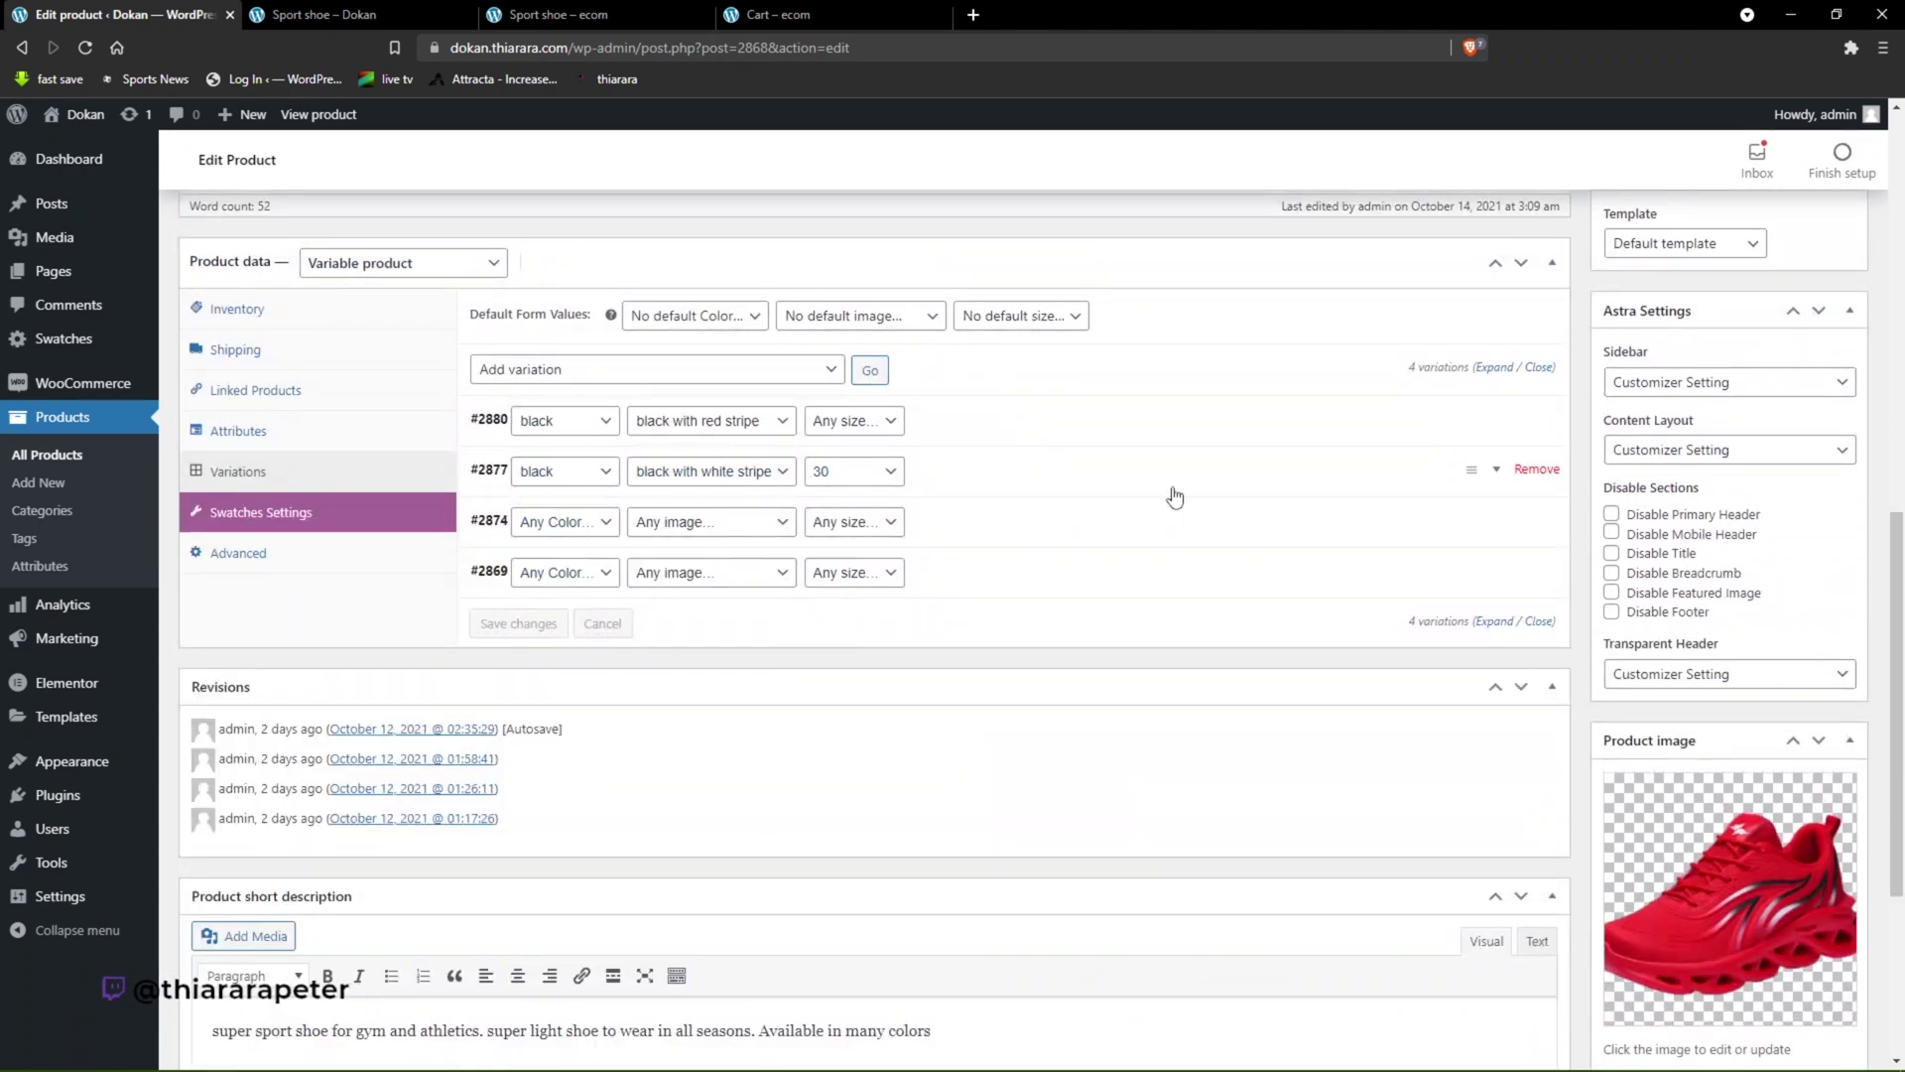
{"action": "left_click", "coordinate": [1478, 471]}
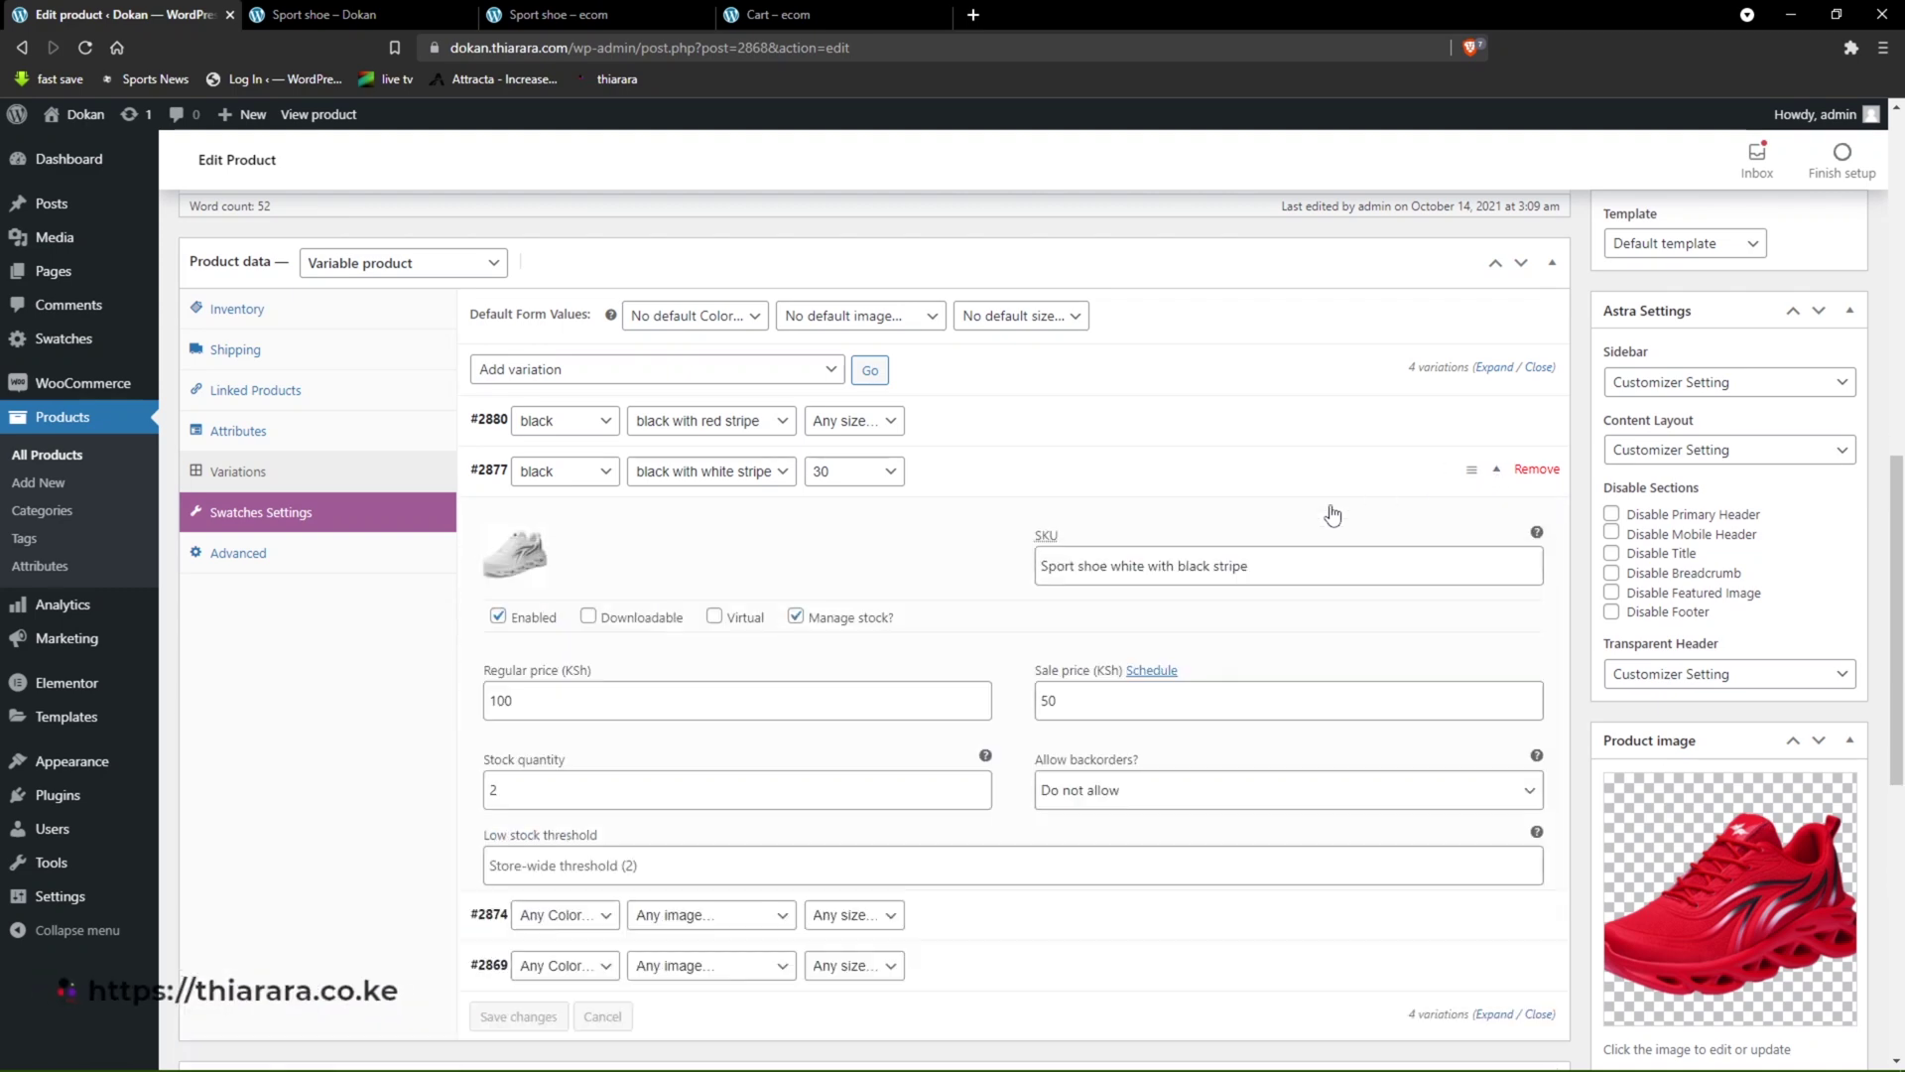
{"action": "left_click", "coordinate": [533, 567]}
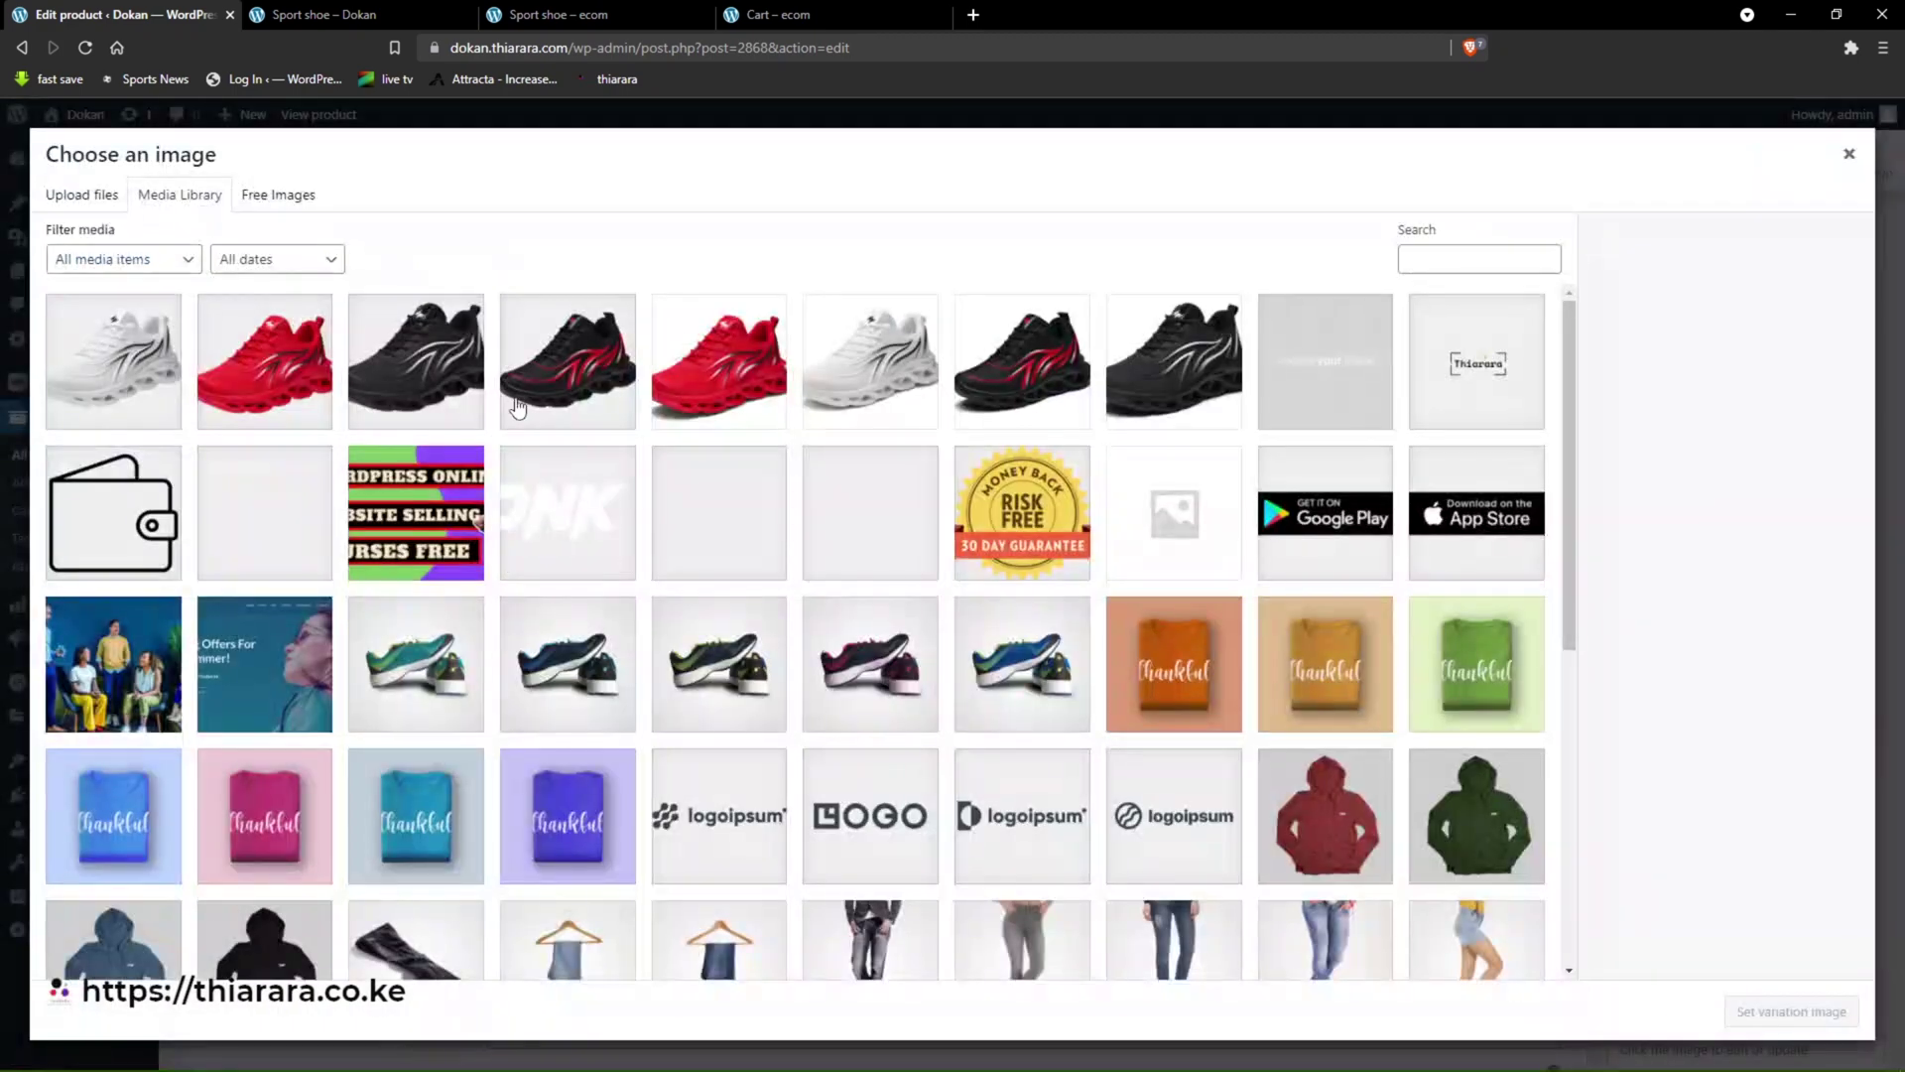
{"action": "left_click", "coordinate": [459, 387]}
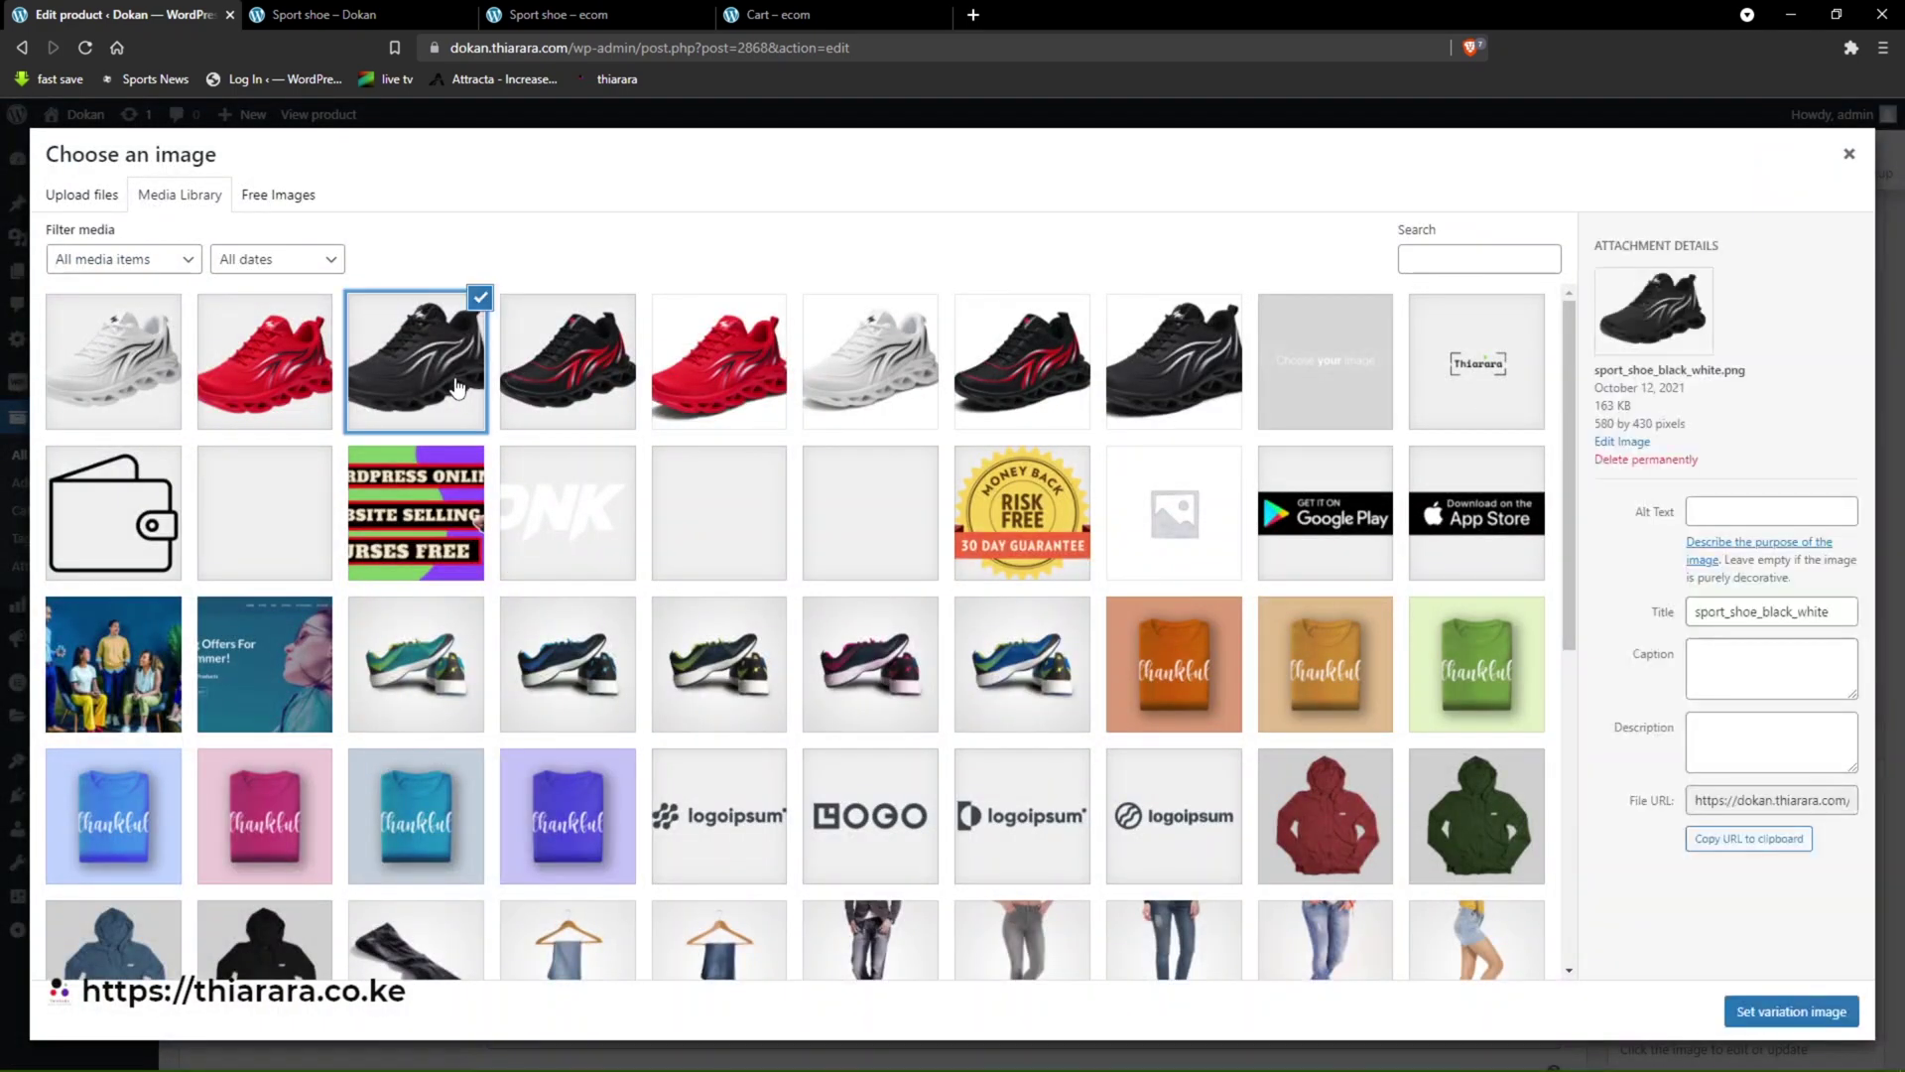
{"action": "left_click", "coordinate": [1738, 1013]}
{"action": "scroll", "coordinate": [526, 694], "scroll_direction": "down", "scroll_amount": 5}
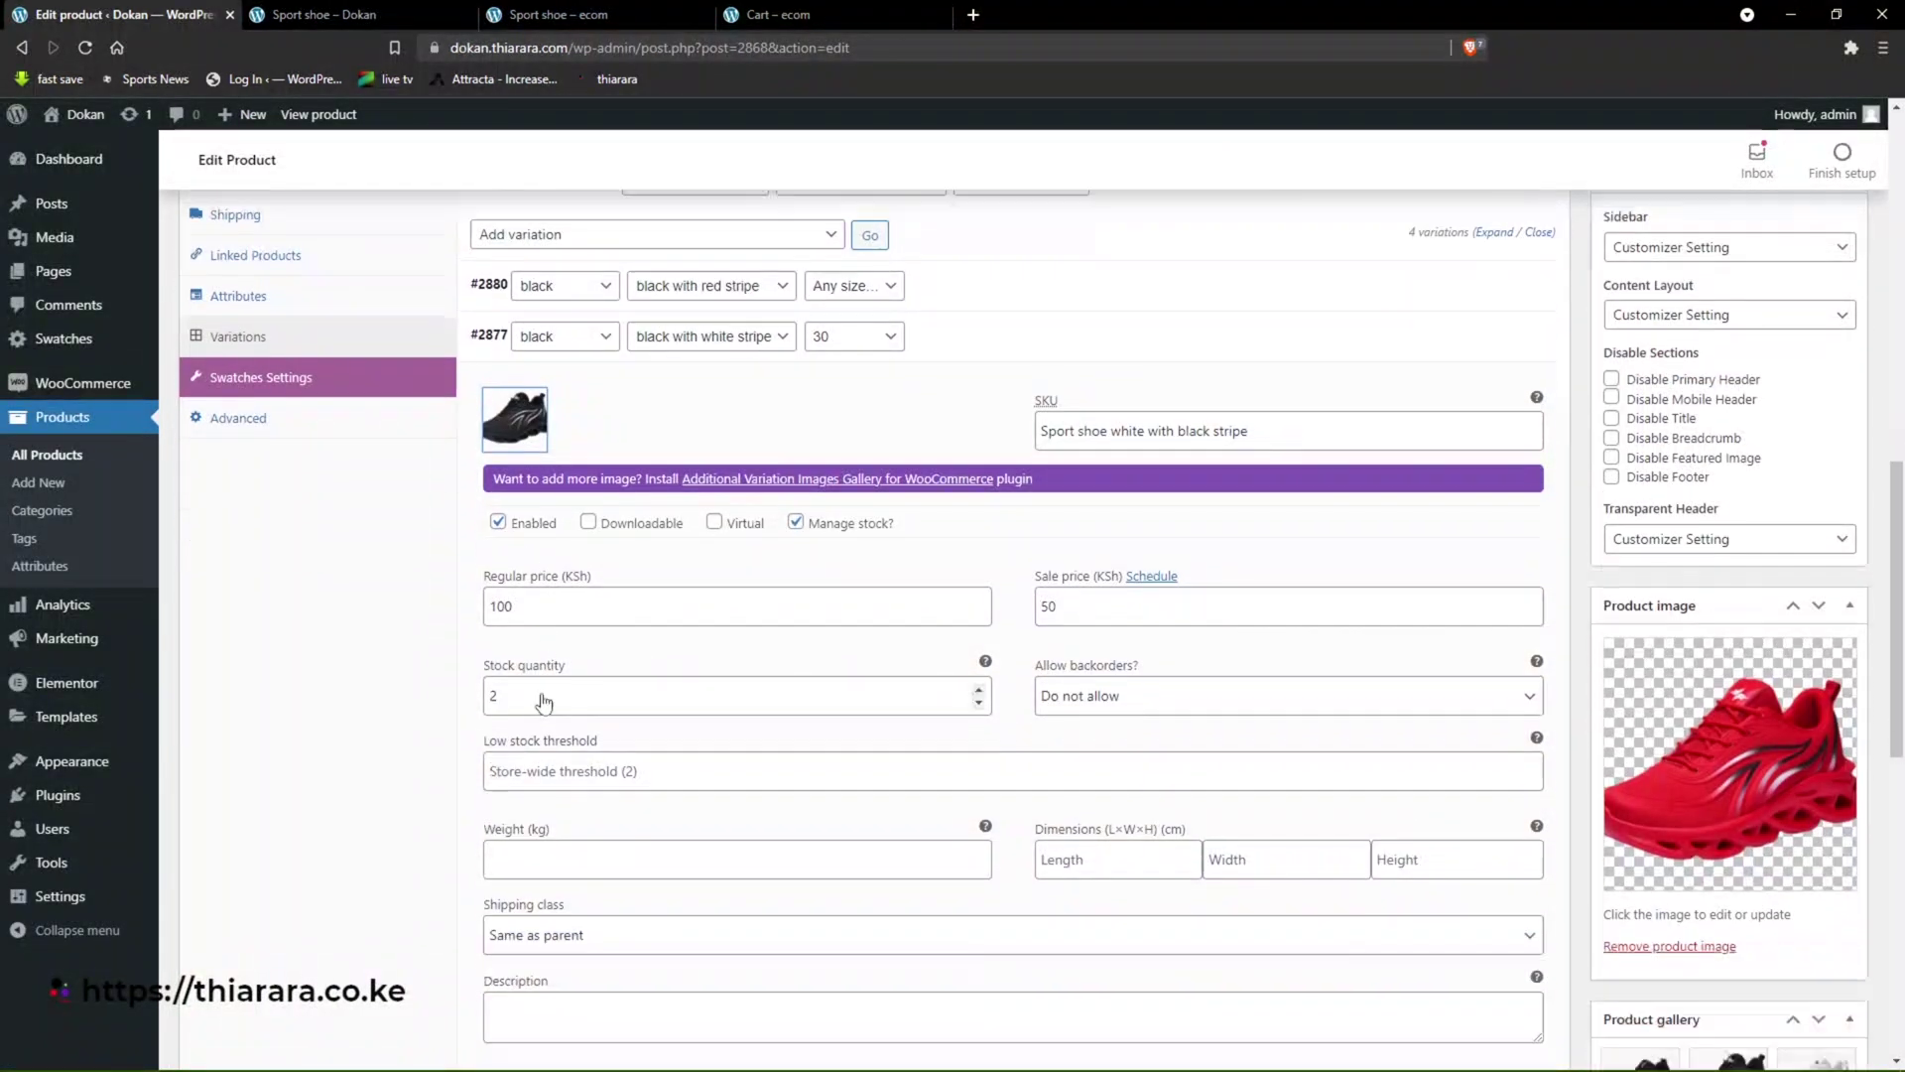
{"action": "scroll", "coordinate": [539, 721], "scroll_direction": "down", "scroll_amount": 1}
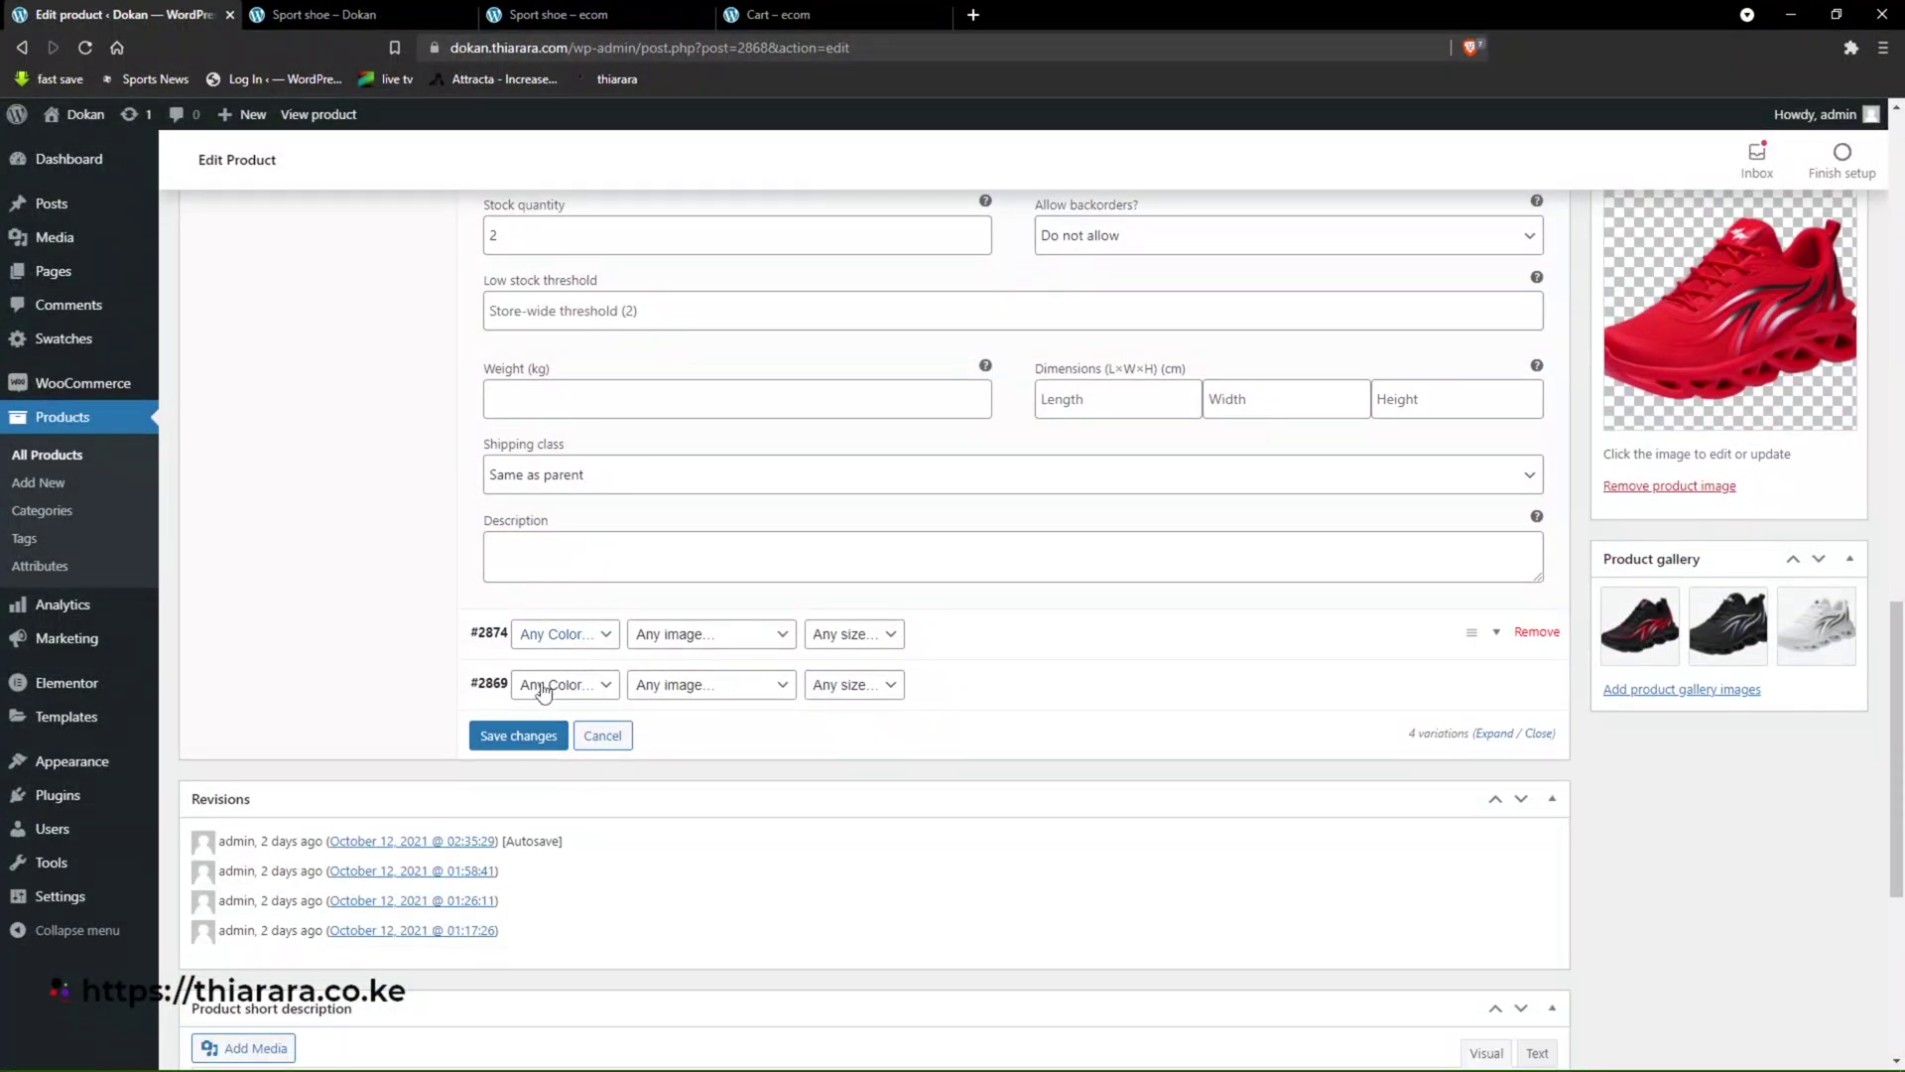
{"action": "left_click", "coordinate": [507, 739]}
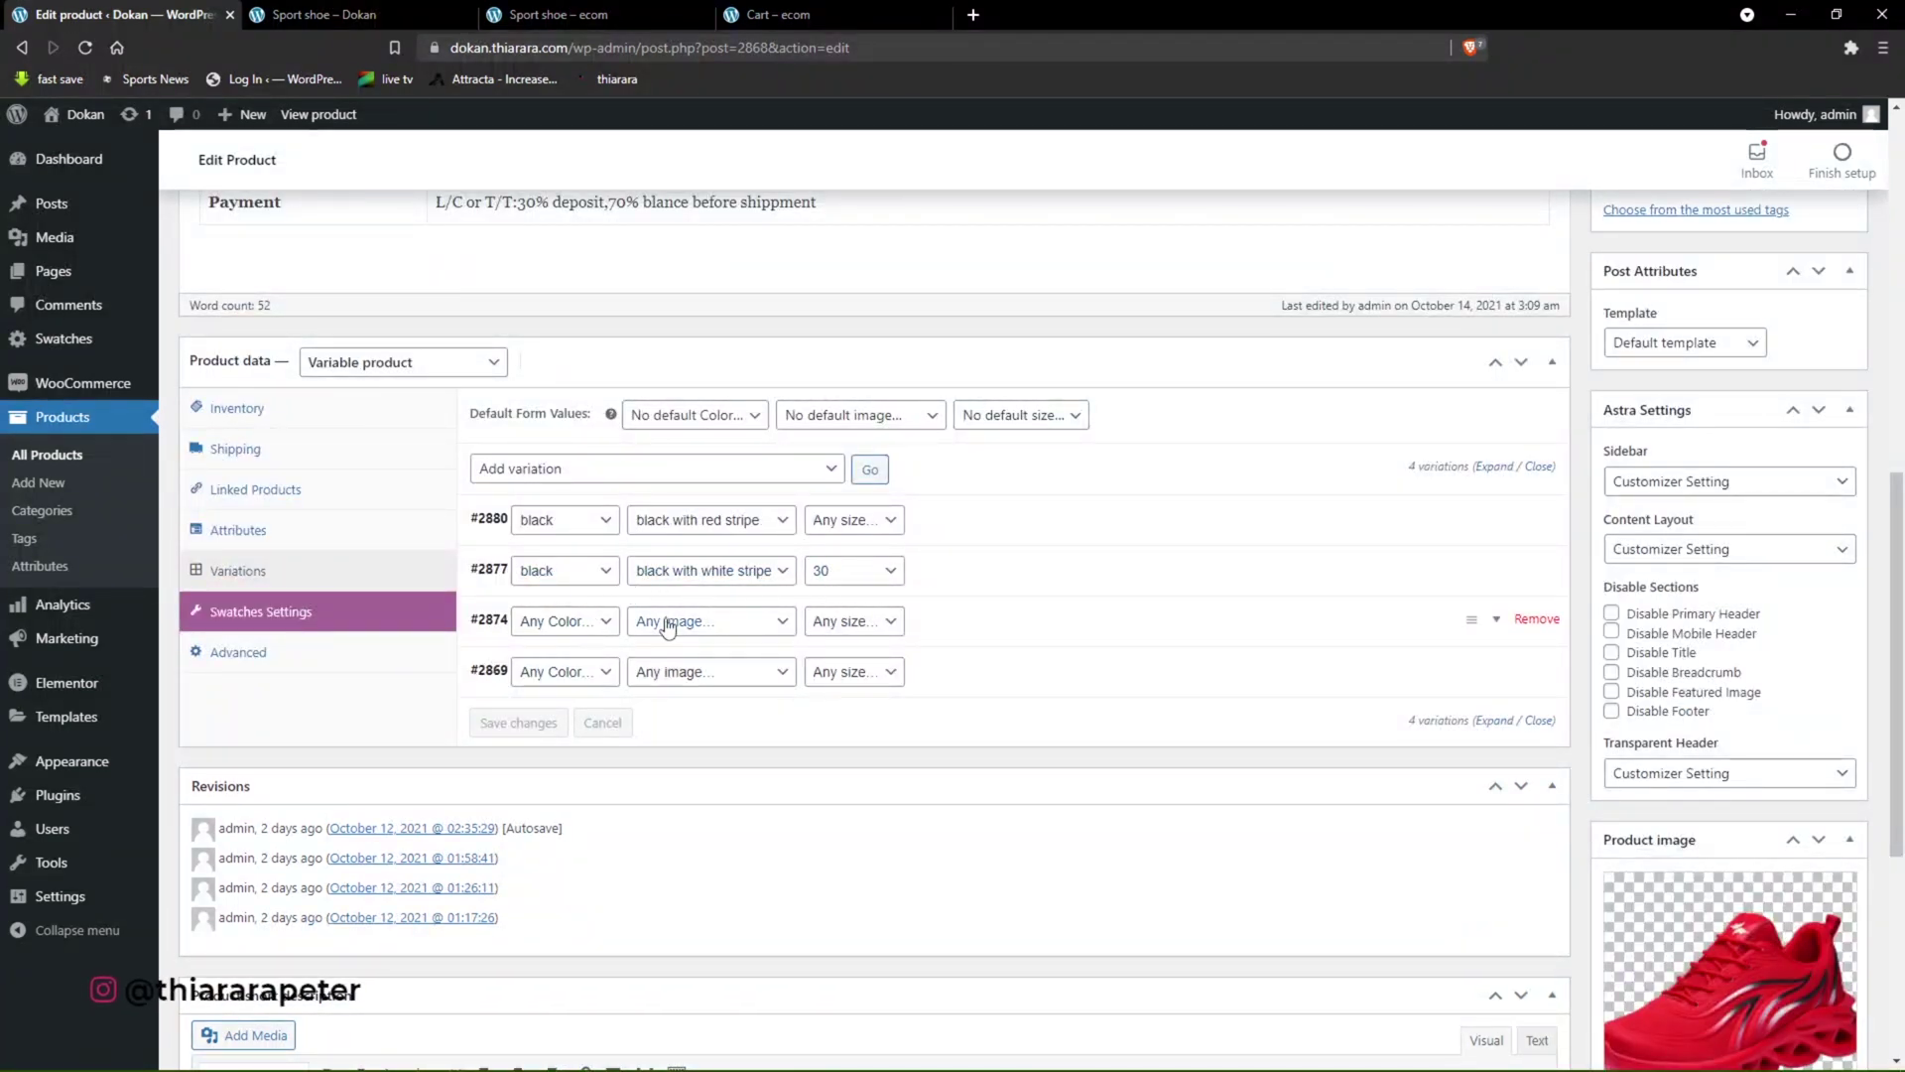
- Set the third variation to color black, image "black with white stripe" and size 37
{"action": "left_click", "coordinate": [589, 623]}
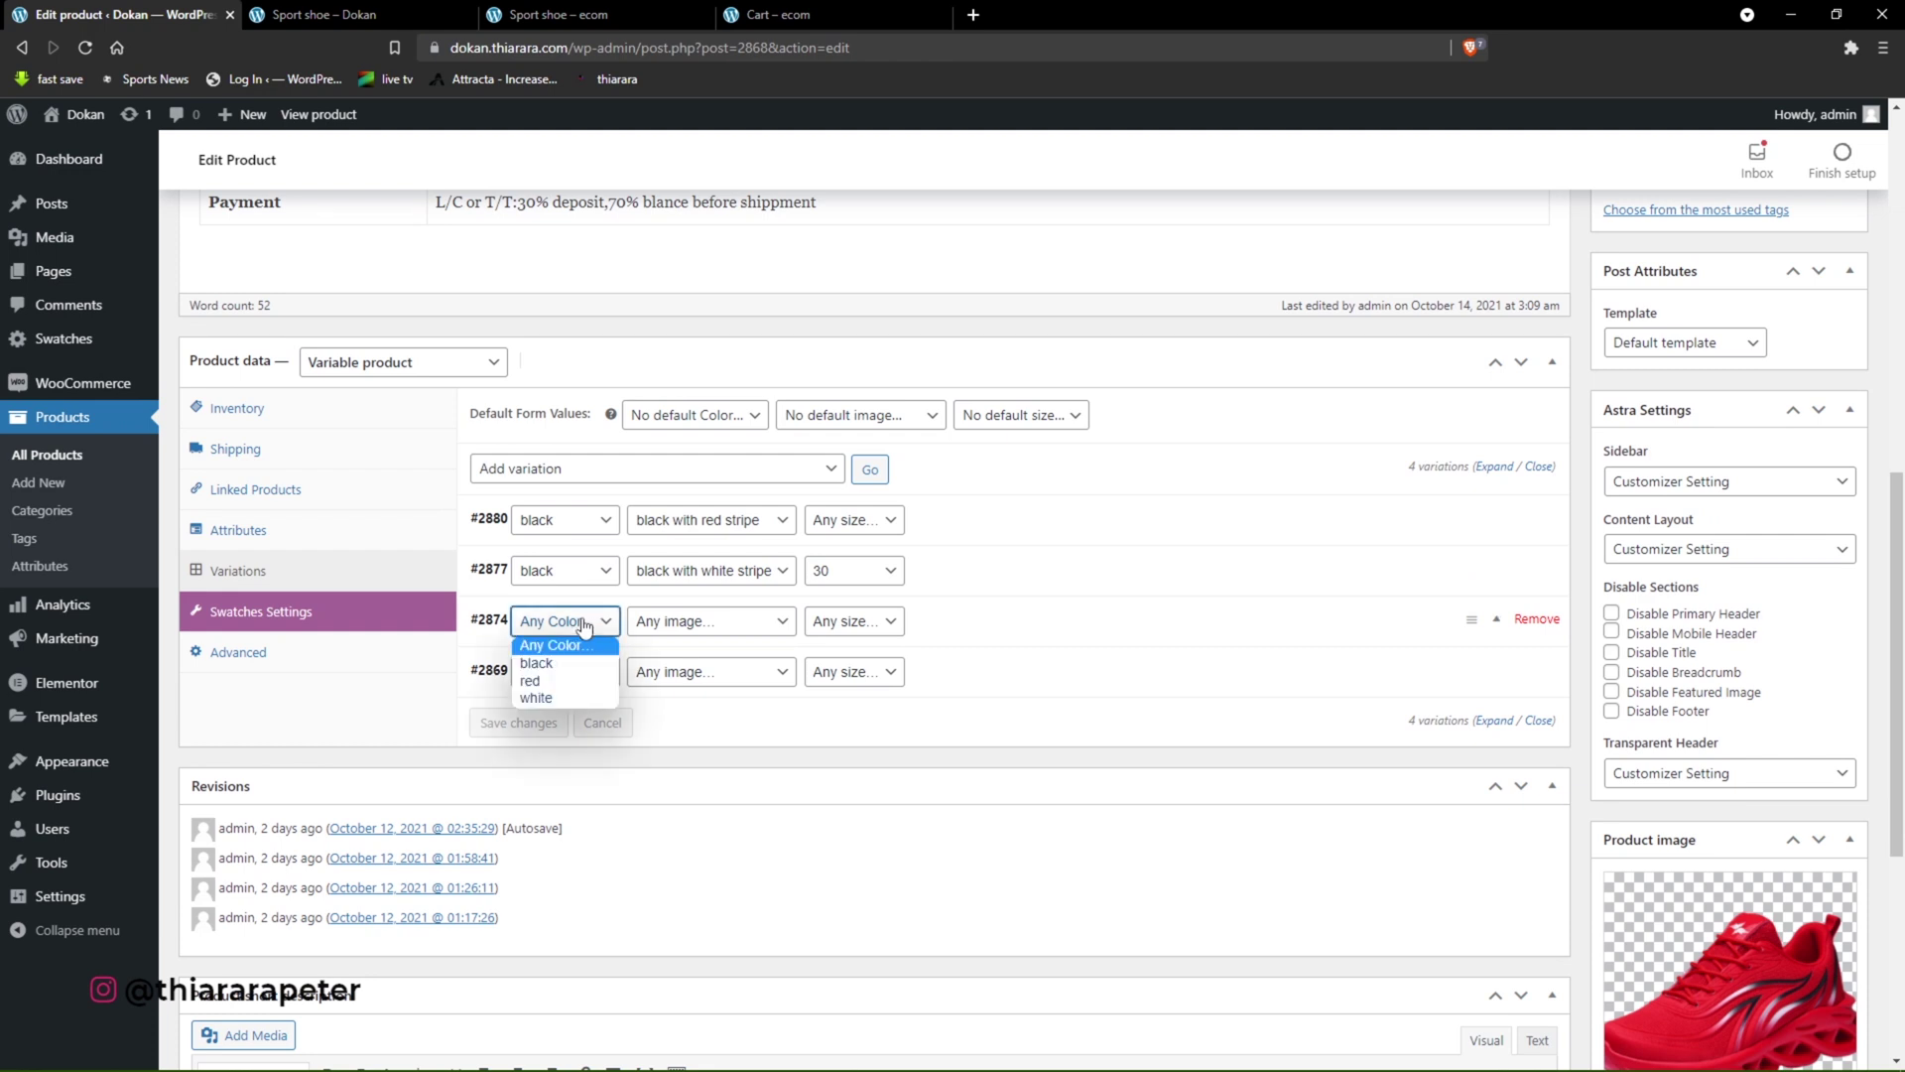
{"action": "left_click", "coordinate": [552, 673]}
{"action": "left_click", "coordinate": [662, 625]}
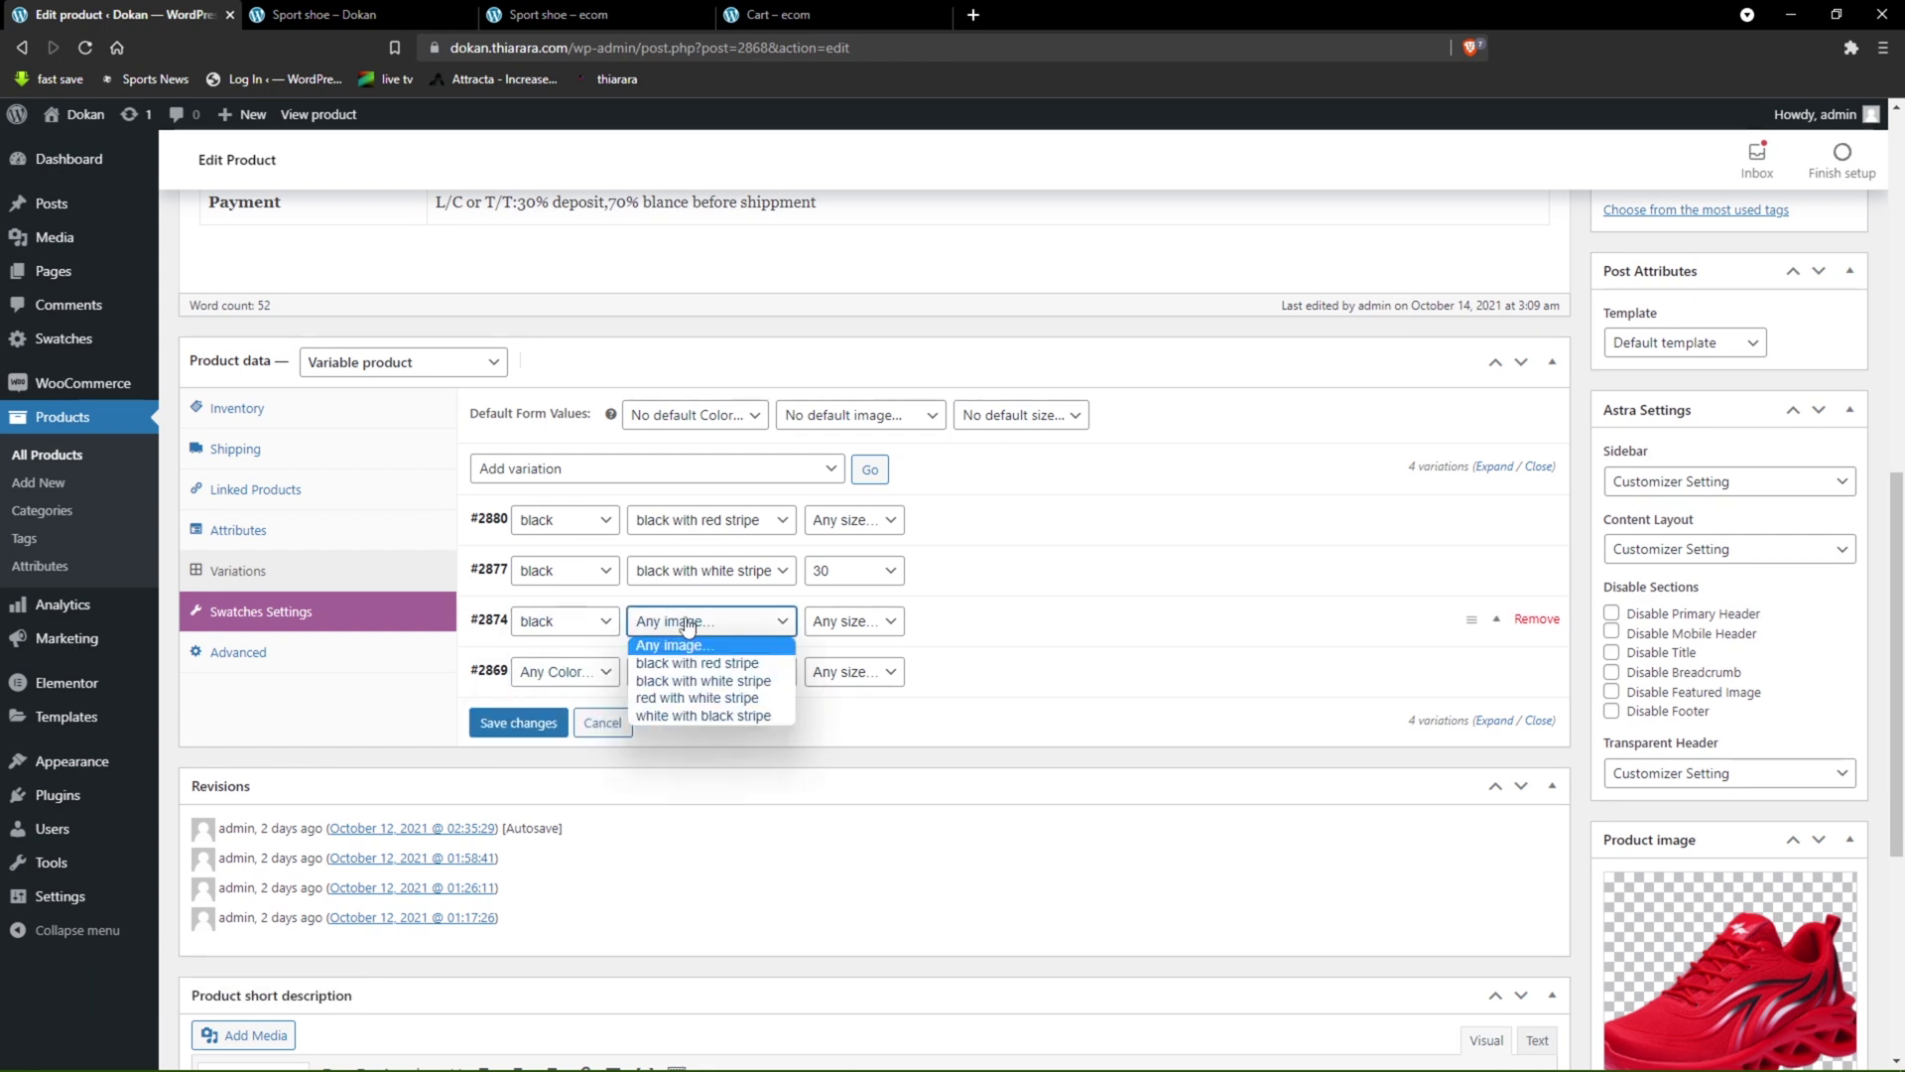
{"action": "left_click", "coordinate": [702, 681]}
{"action": "left_click", "coordinate": [870, 623]}
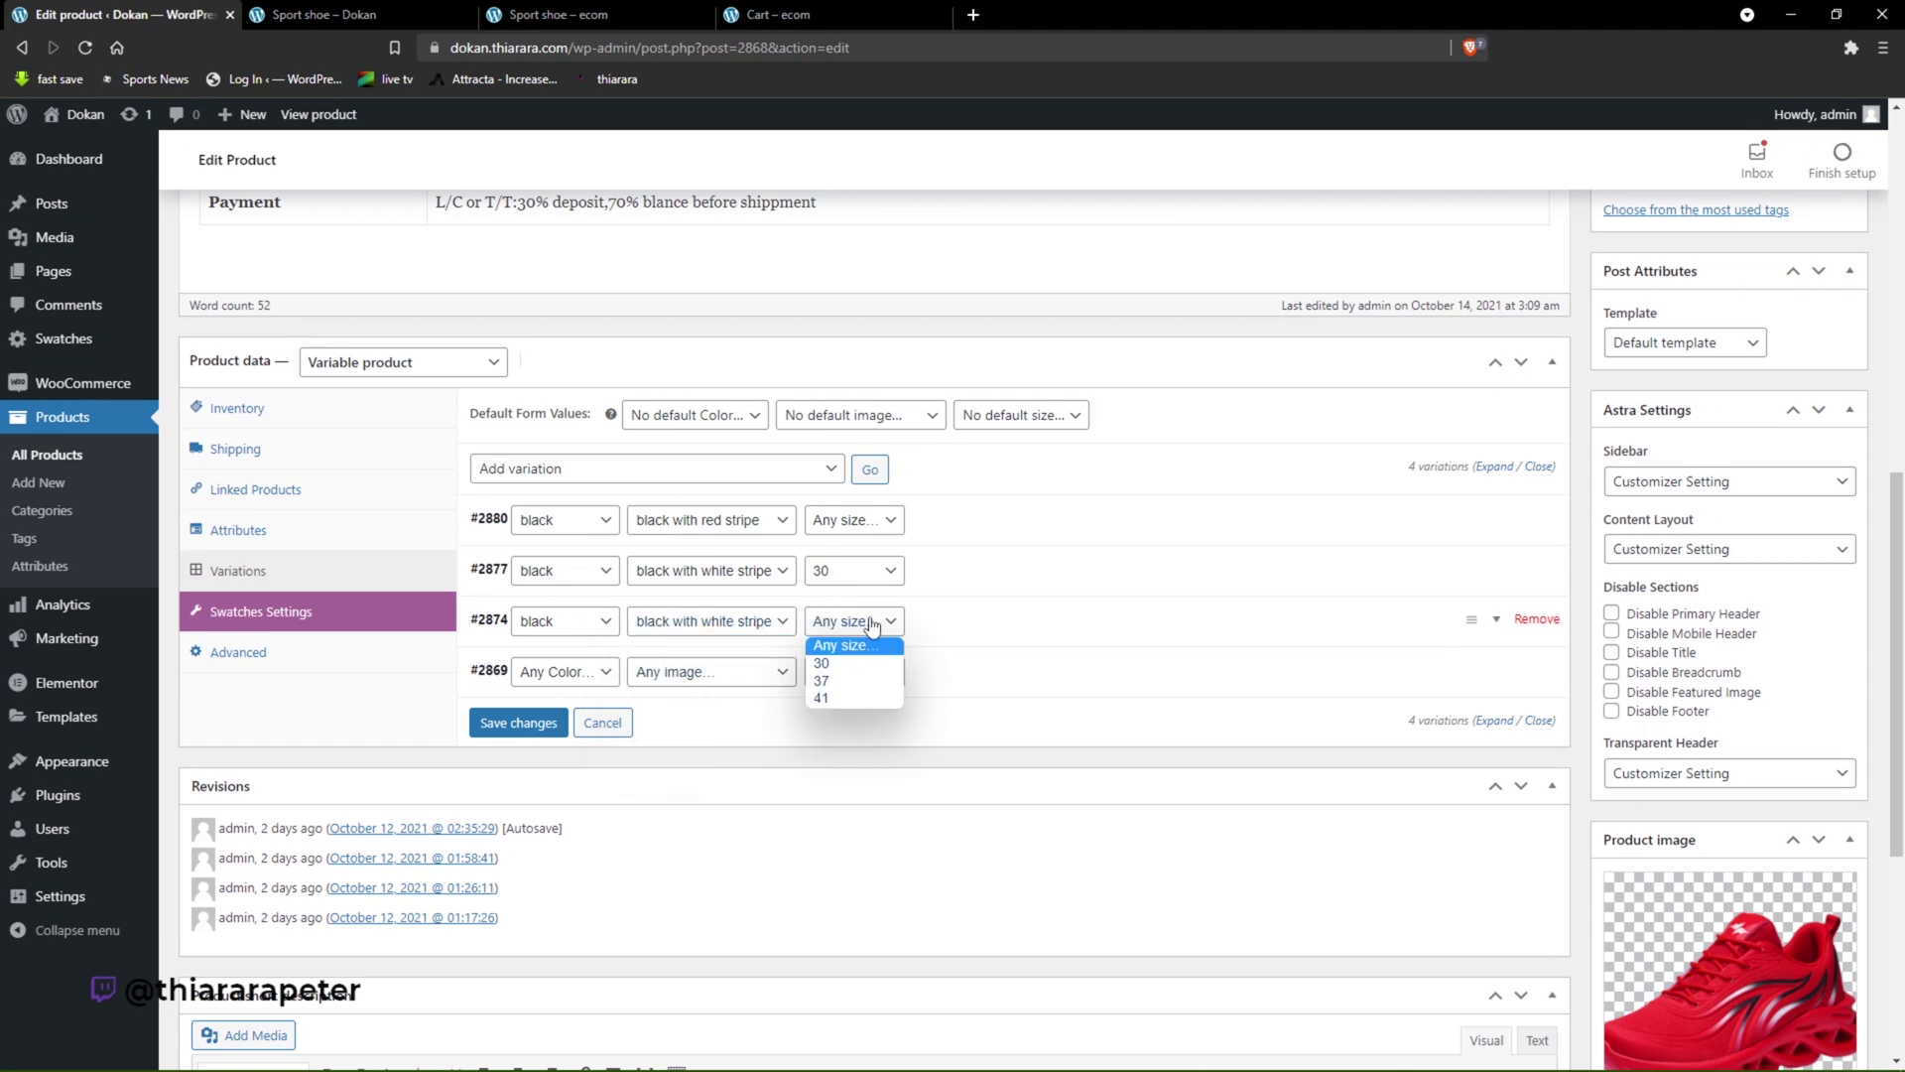
{"action": "left_click", "coordinate": [841, 682]}
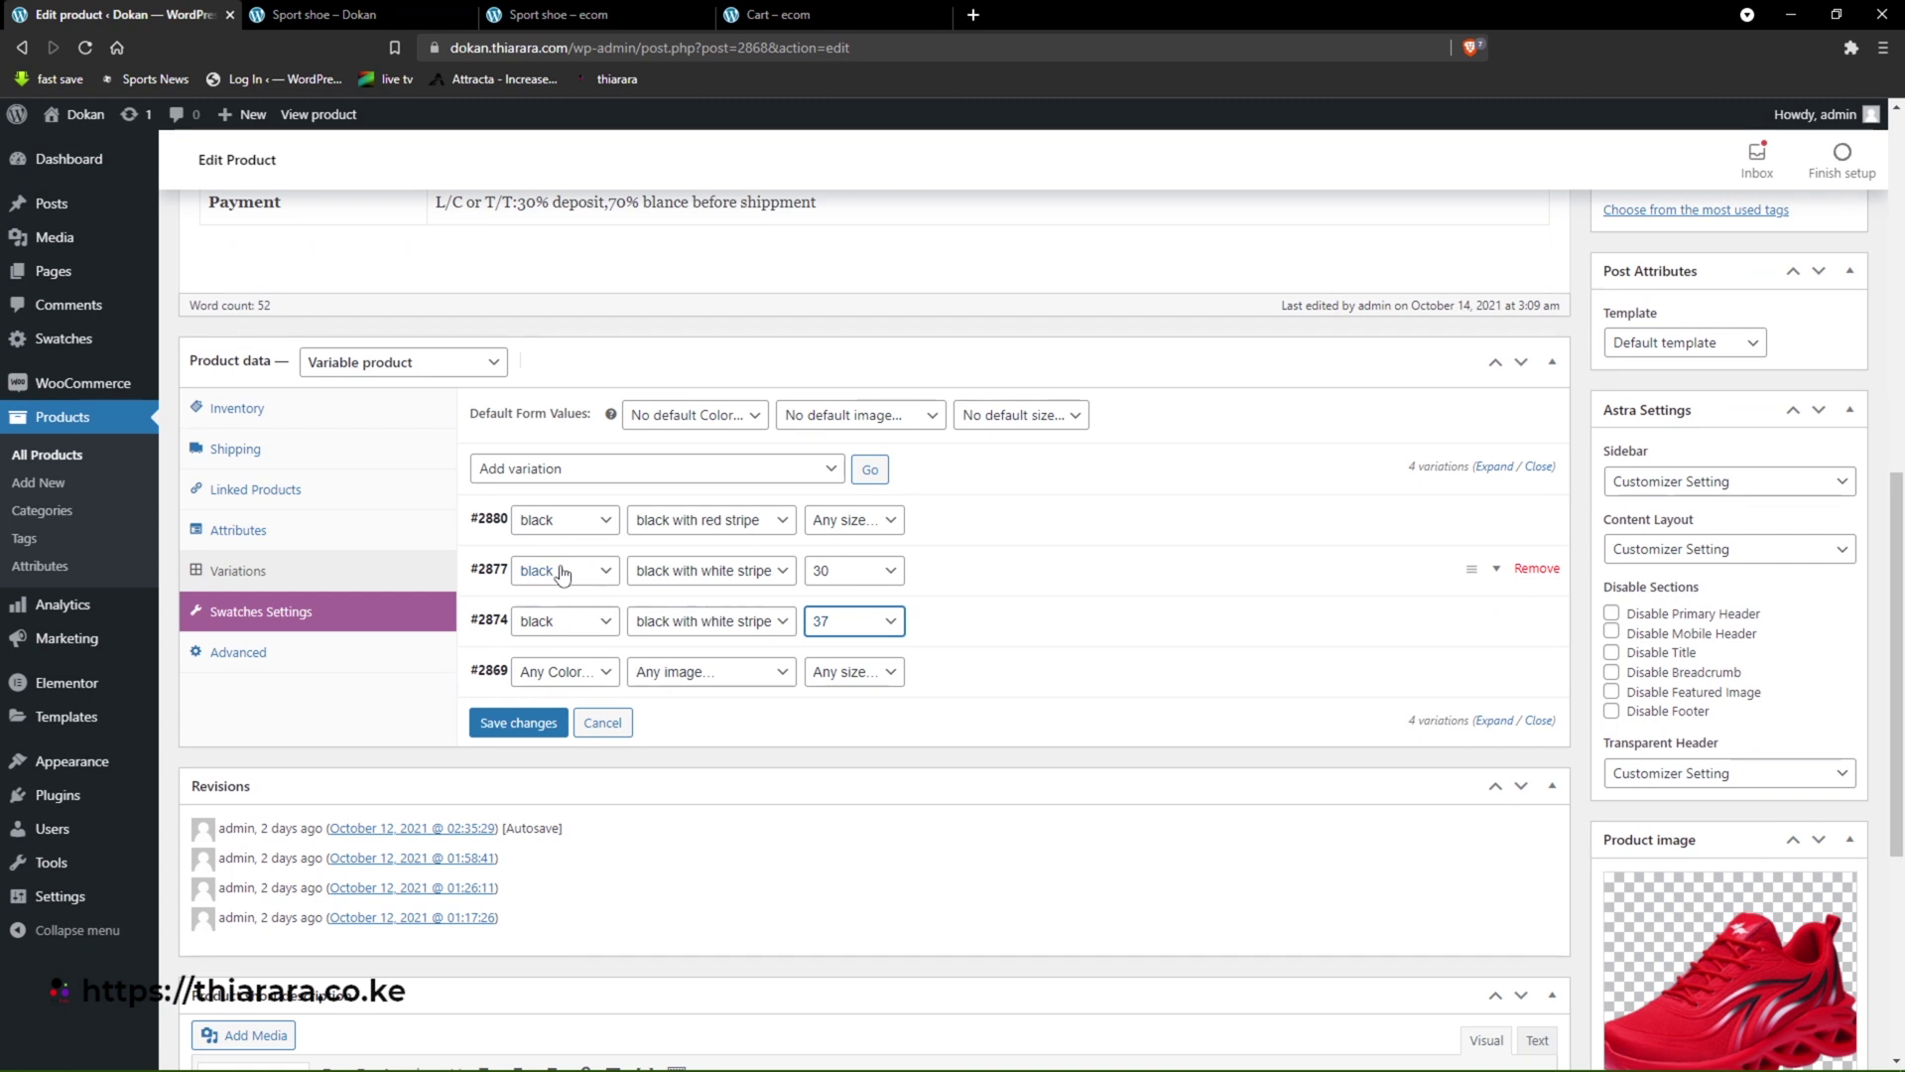
{"action": "left_click", "coordinate": [692, 580]}
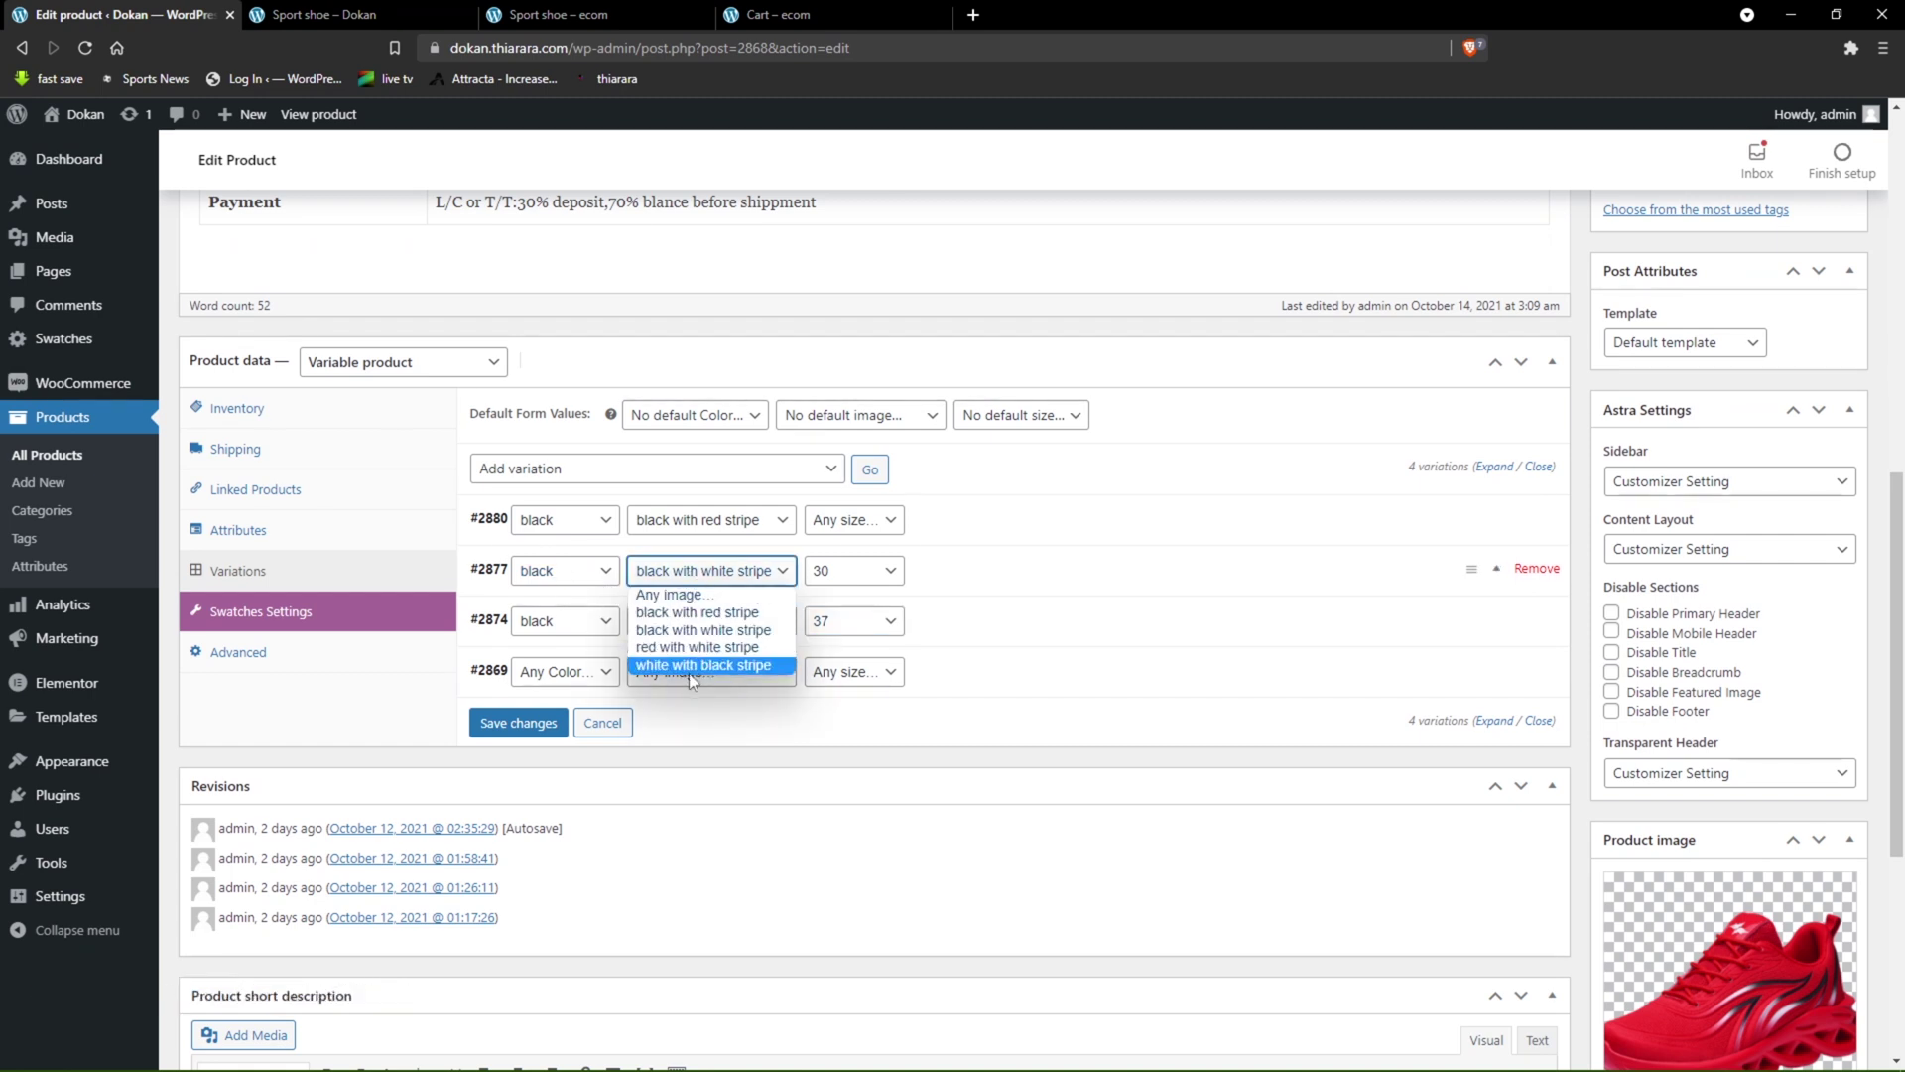
{"action": "left_click", "coordinate": [629, 638]}
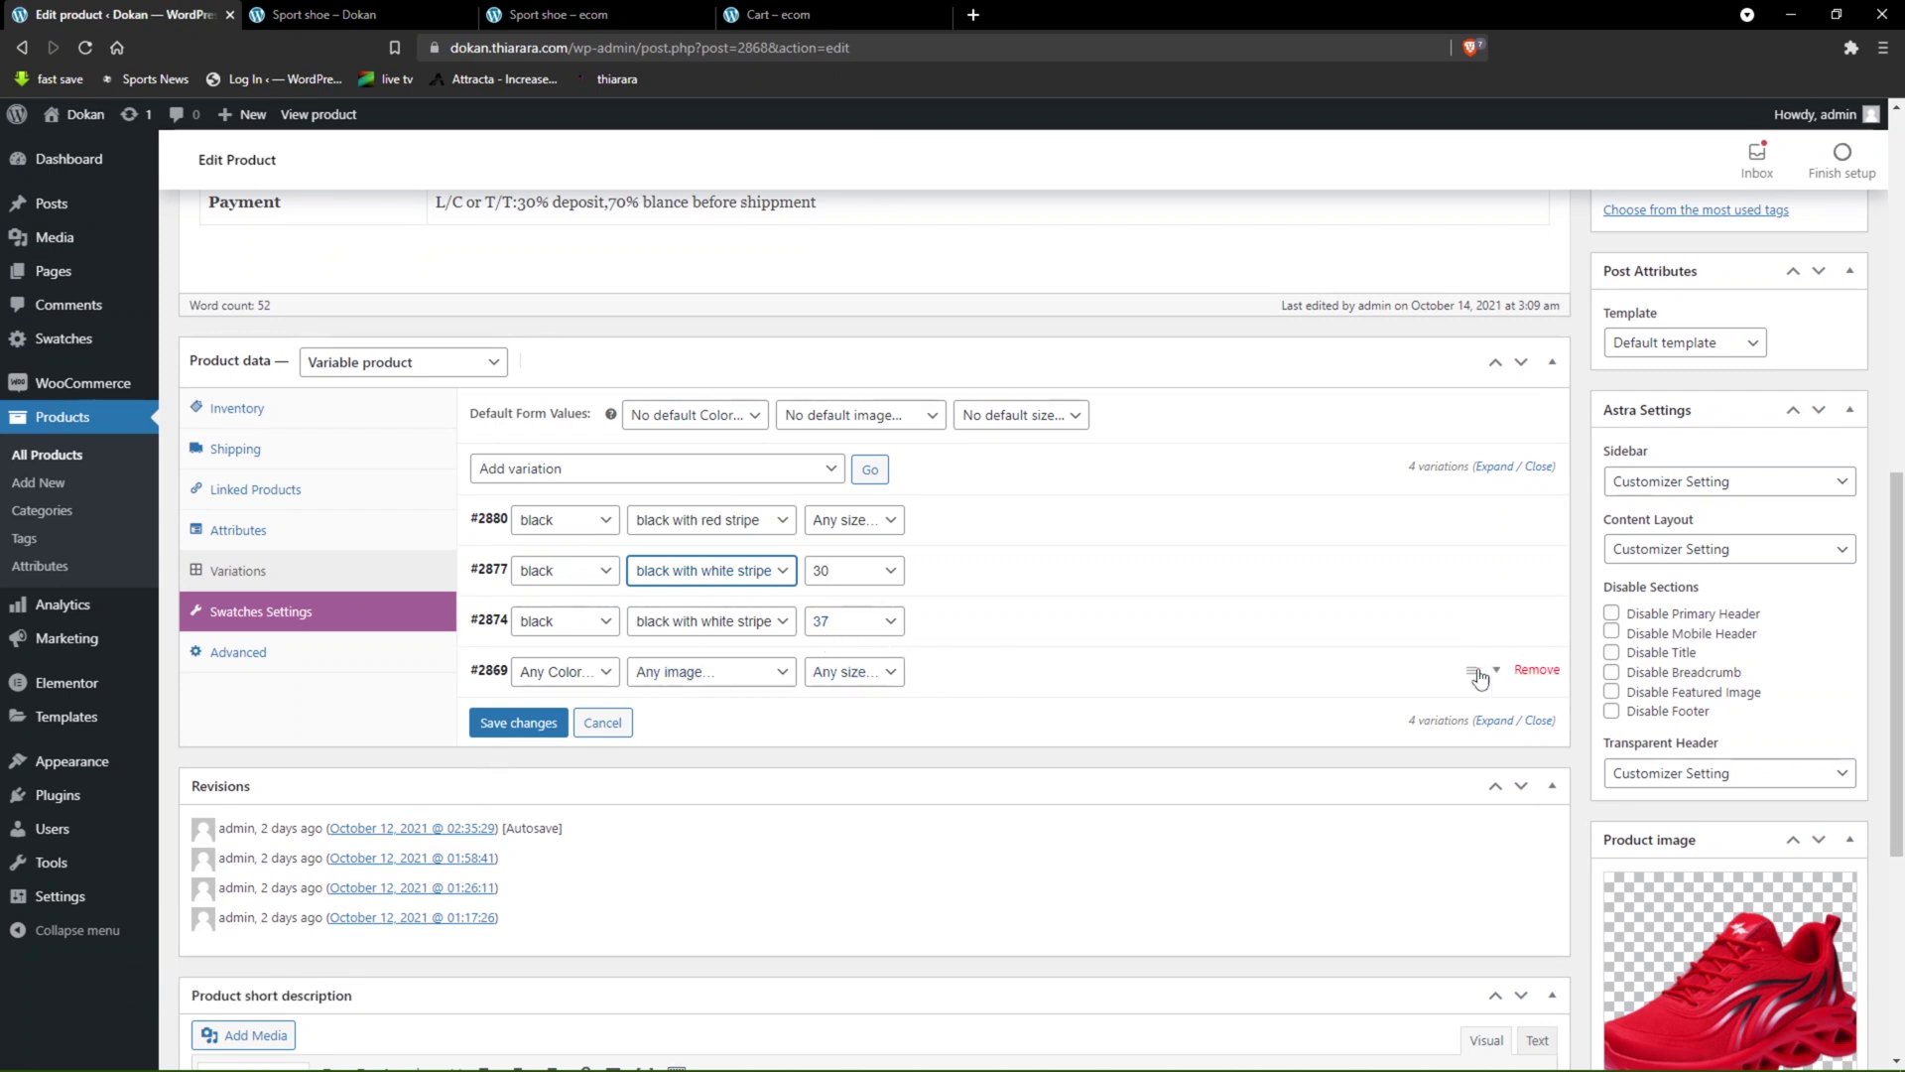
- Expand the fourth variation, change its picture to sport_shoe_black_white, and save the variation changes
{"action": "left_click", "coordinate": [1503, 678]}
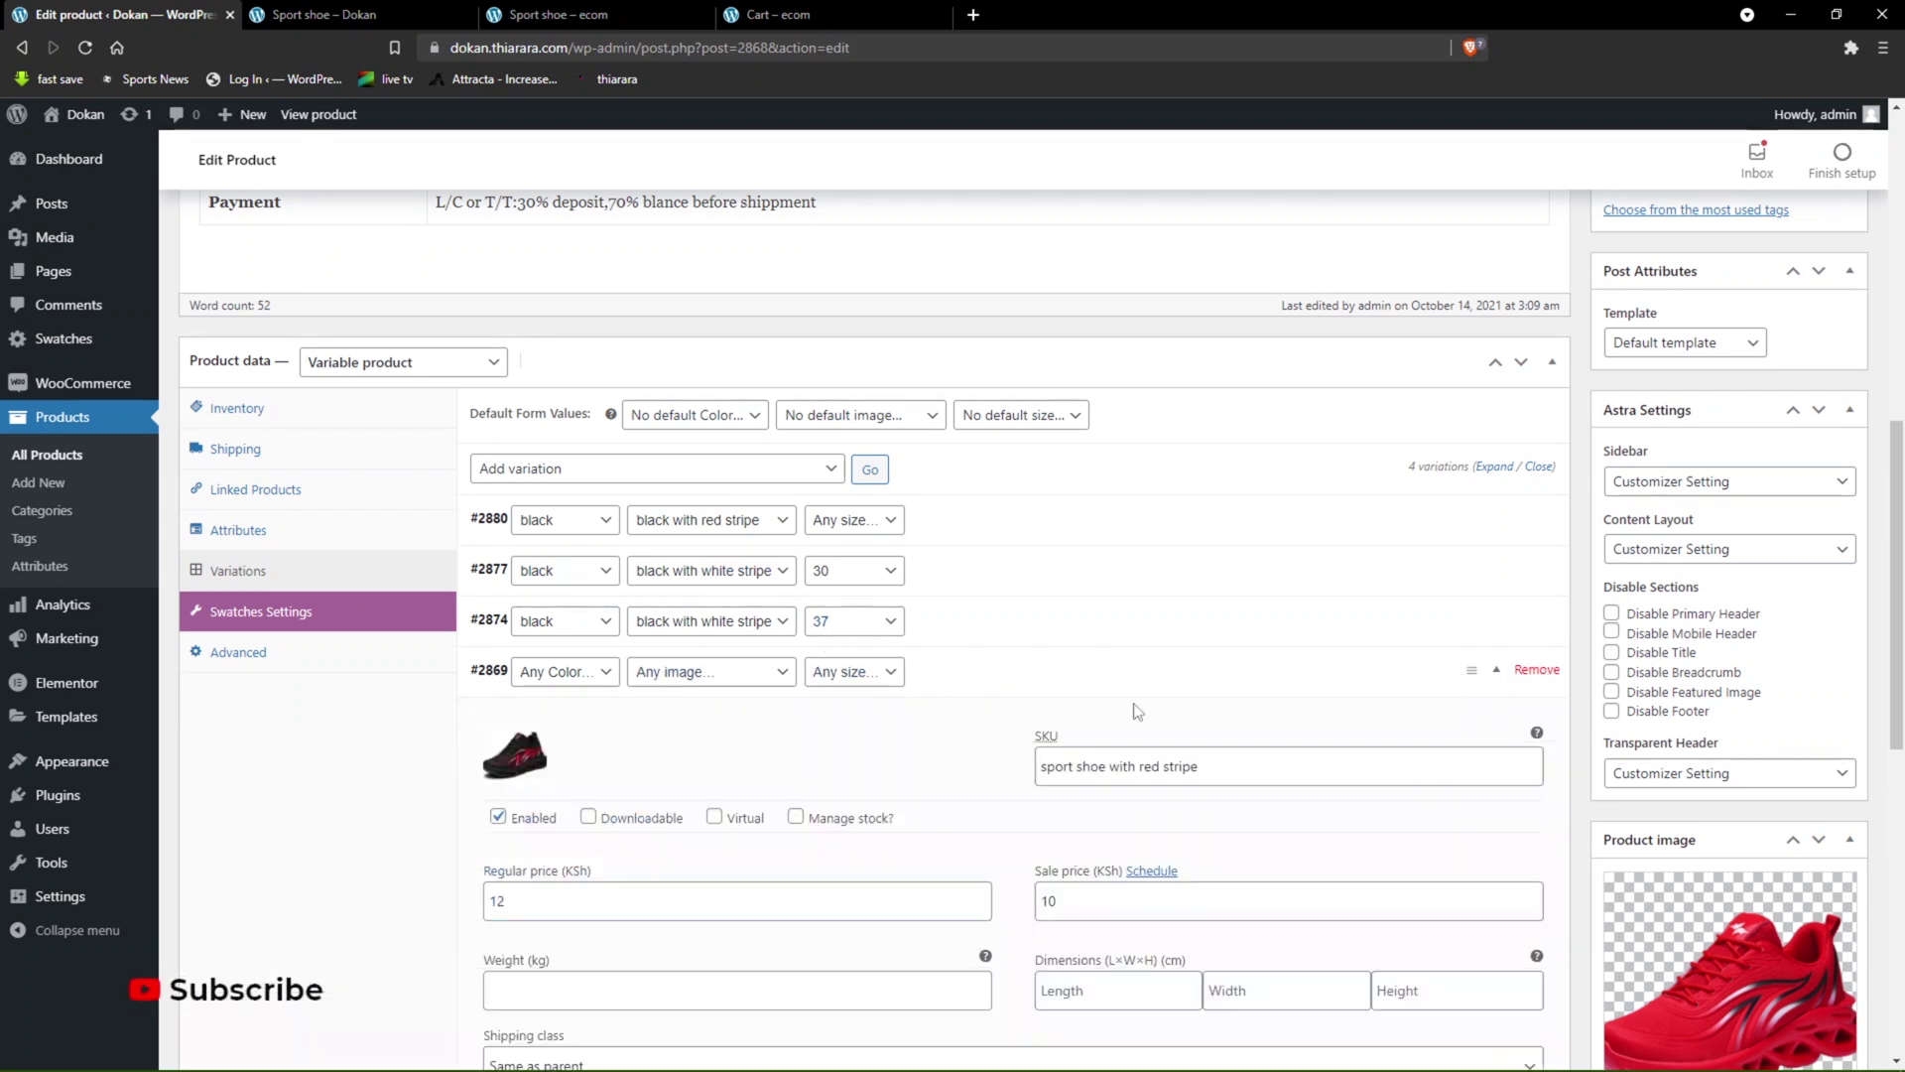
{"action": "left_click", "coordinate": [508, 758]}
{"action": "left_click", "coordinate": [416, 361]}
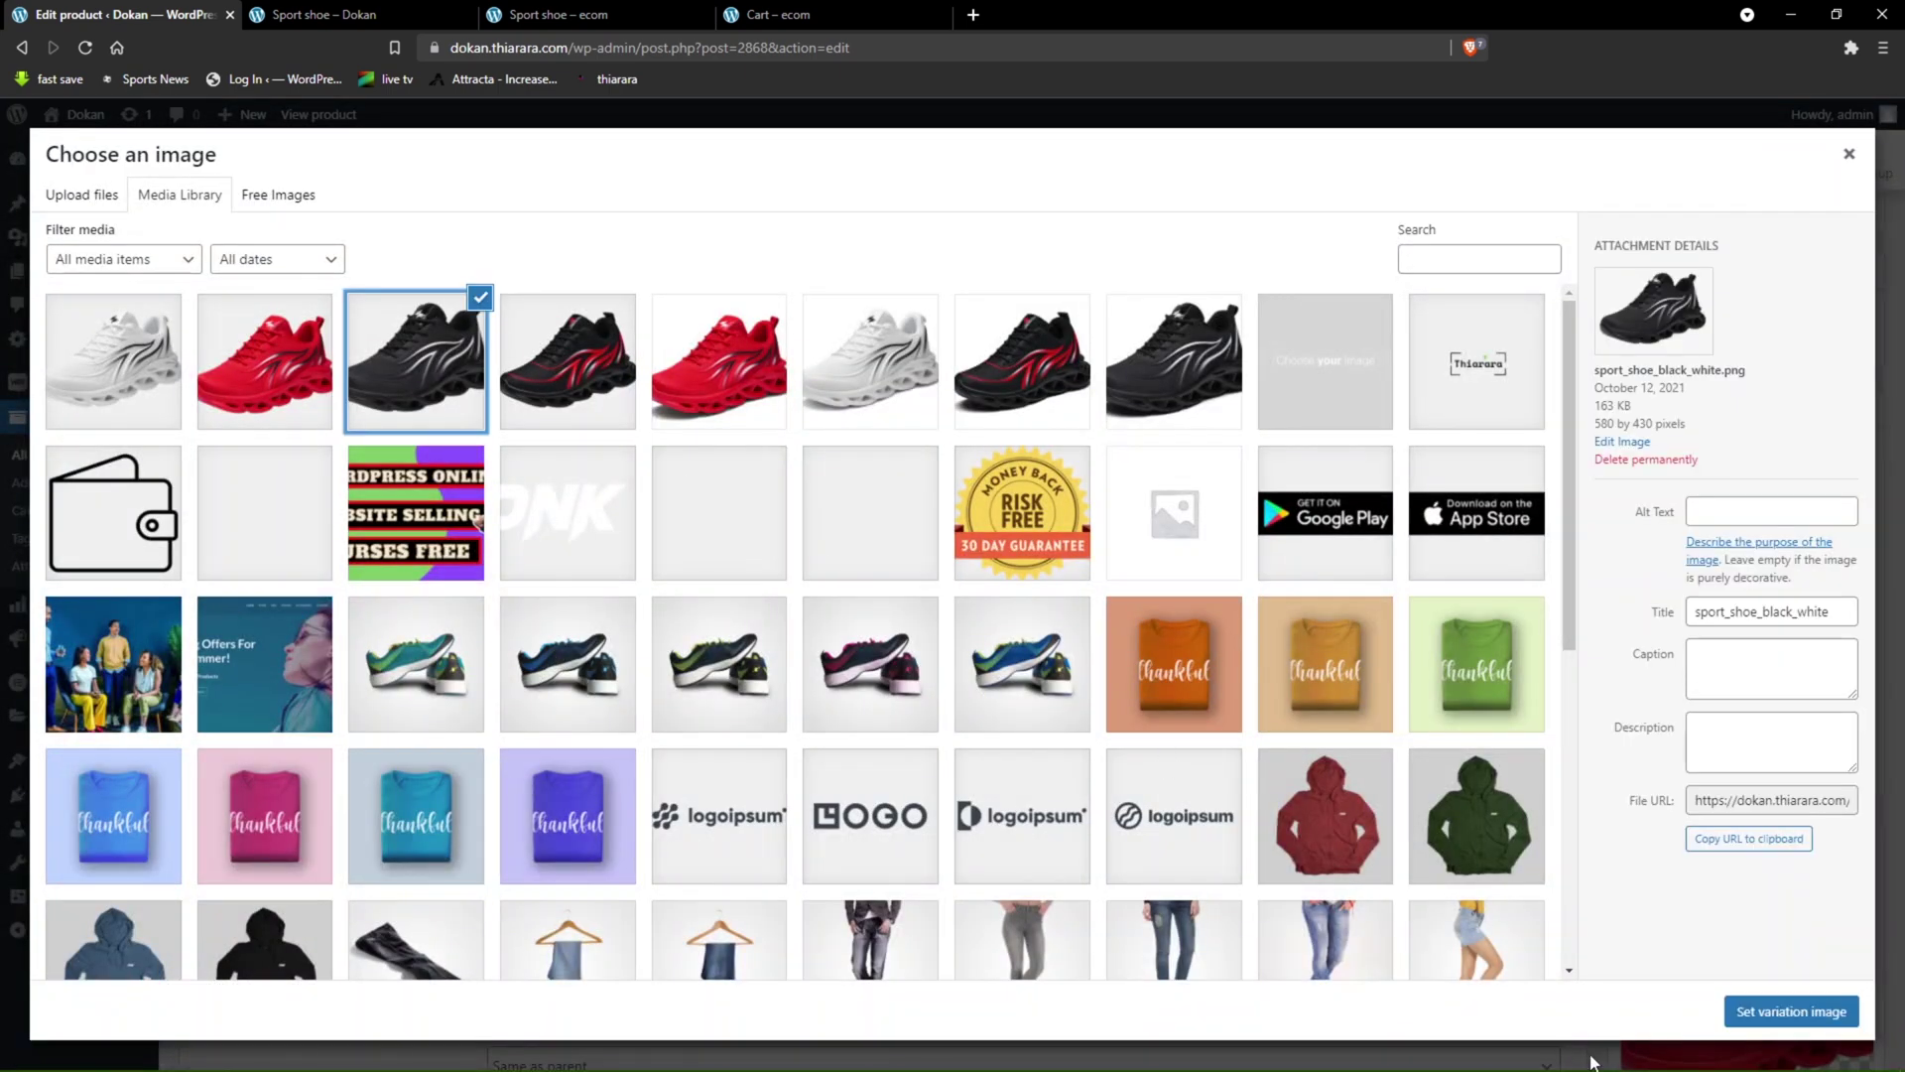
{"action": "left_click", "coordinate": [1791, 1011]}
{"action": "scroll", "coordinate": [888, 897], "scroll_direction": "down", "scroll_amount": 4}
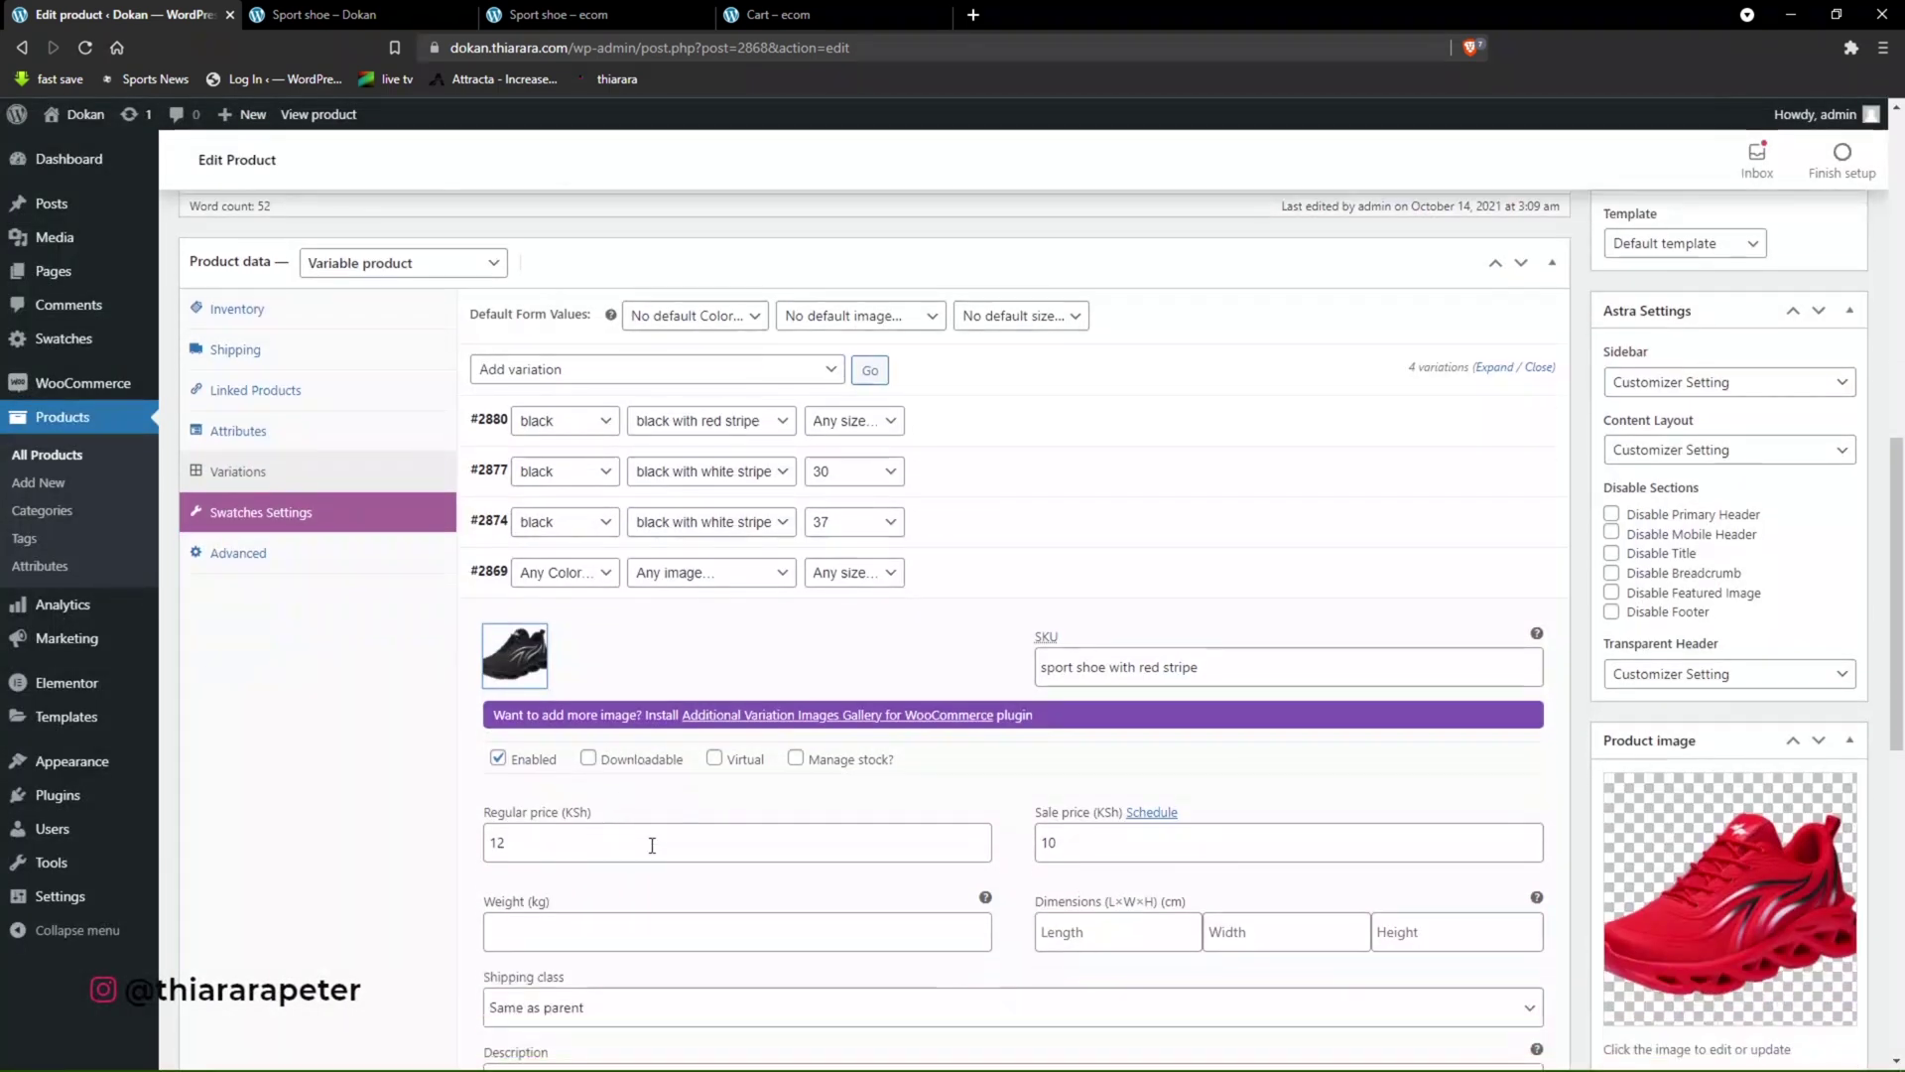
{"action": "left_click", "coordinate": [544, 879]}
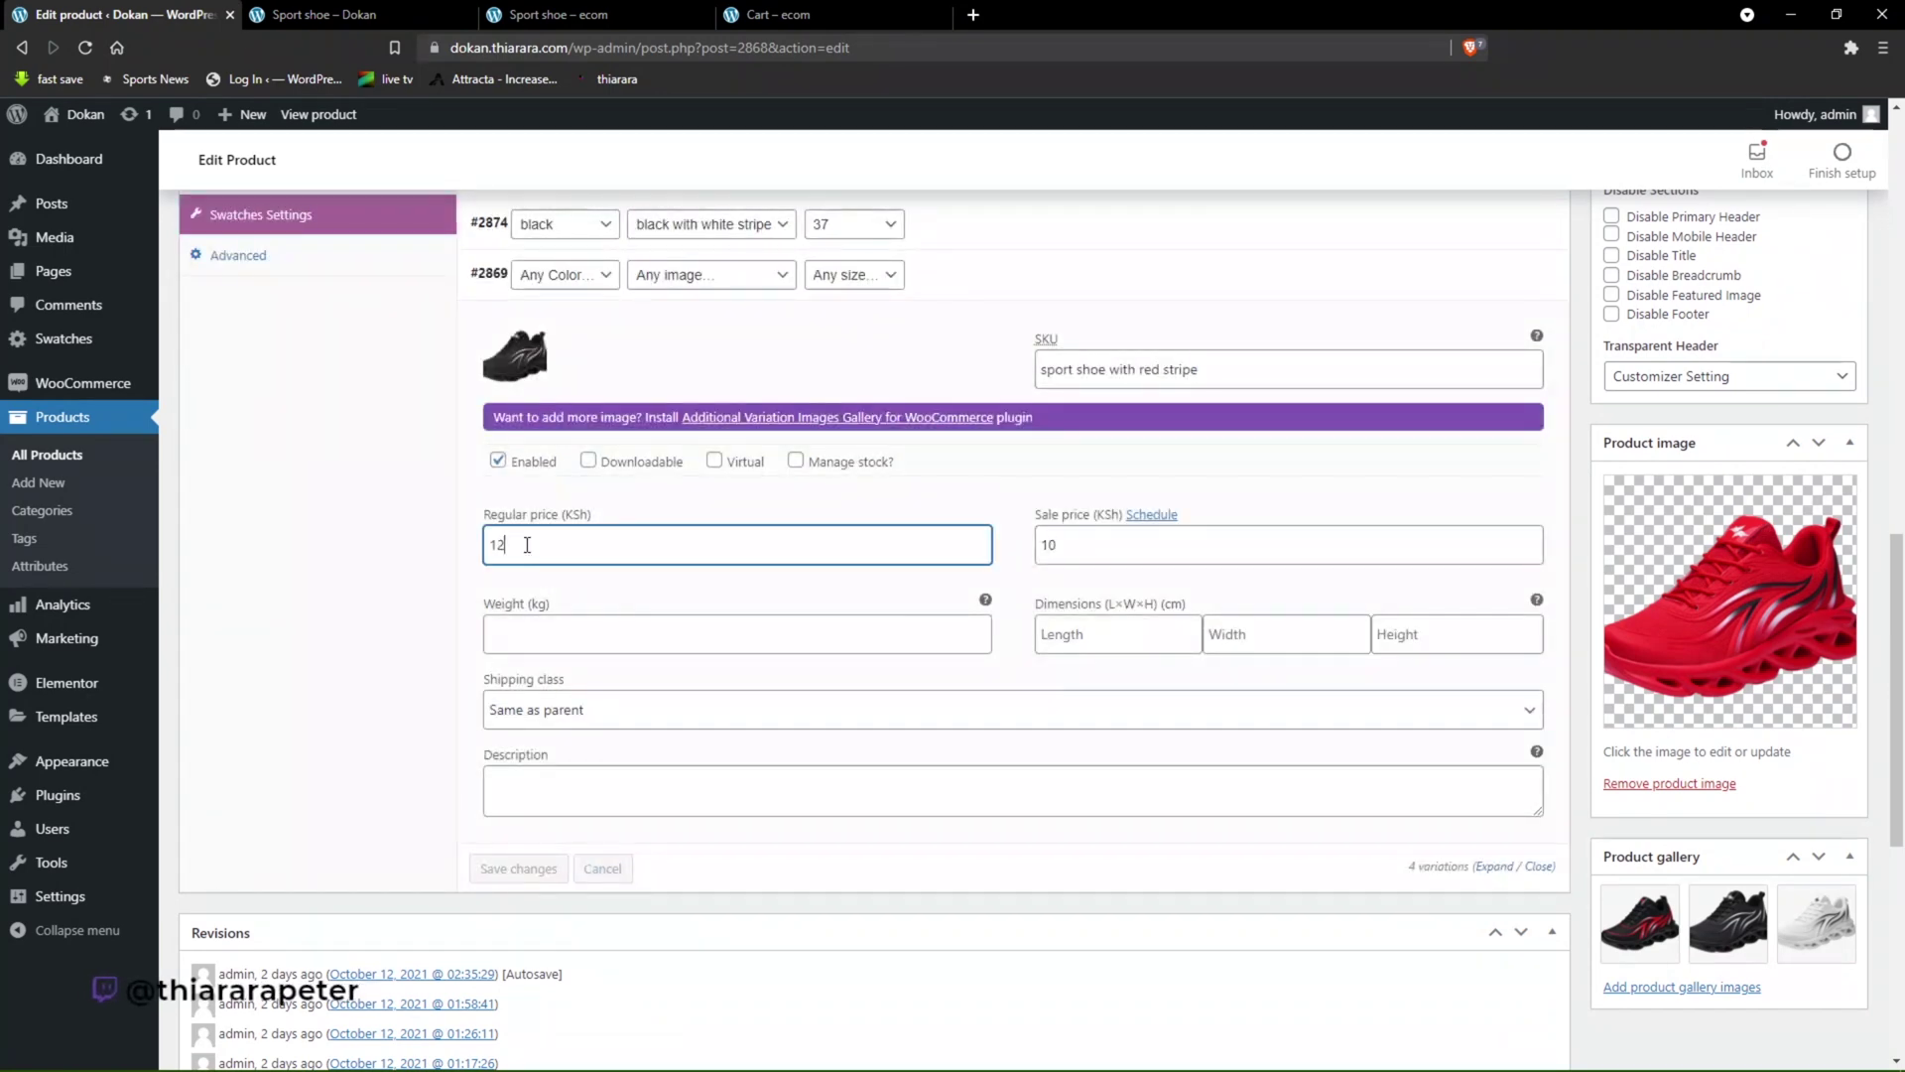
- Expand the third variation, set its regular price to 150 KSh, and save the variation changes
{"action": "scroll", "coordinate": [548, 563], "scroll_direction": "up", "scroll_amount": 2}
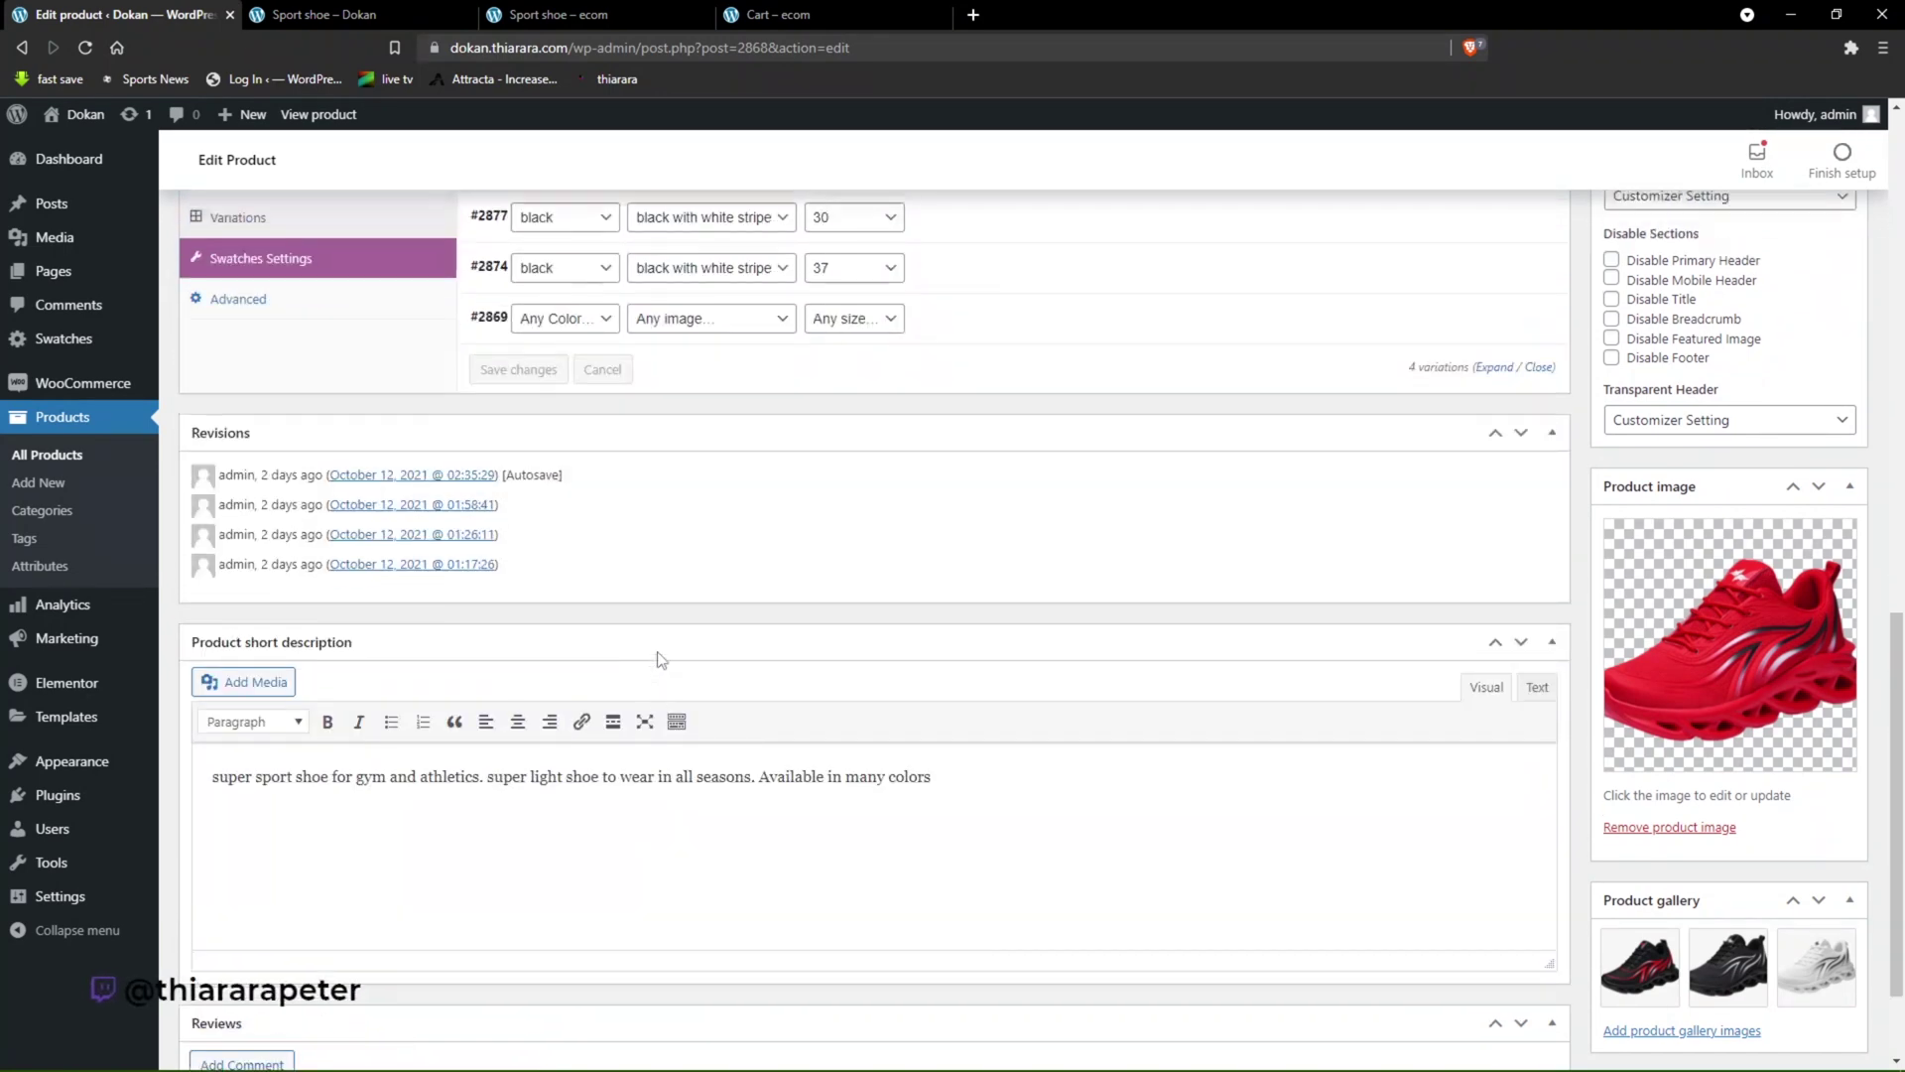
{"action": "left_click", "coordinate": [1035, 441]}
{"action": "left_click", "coordinate": [554, 657]}
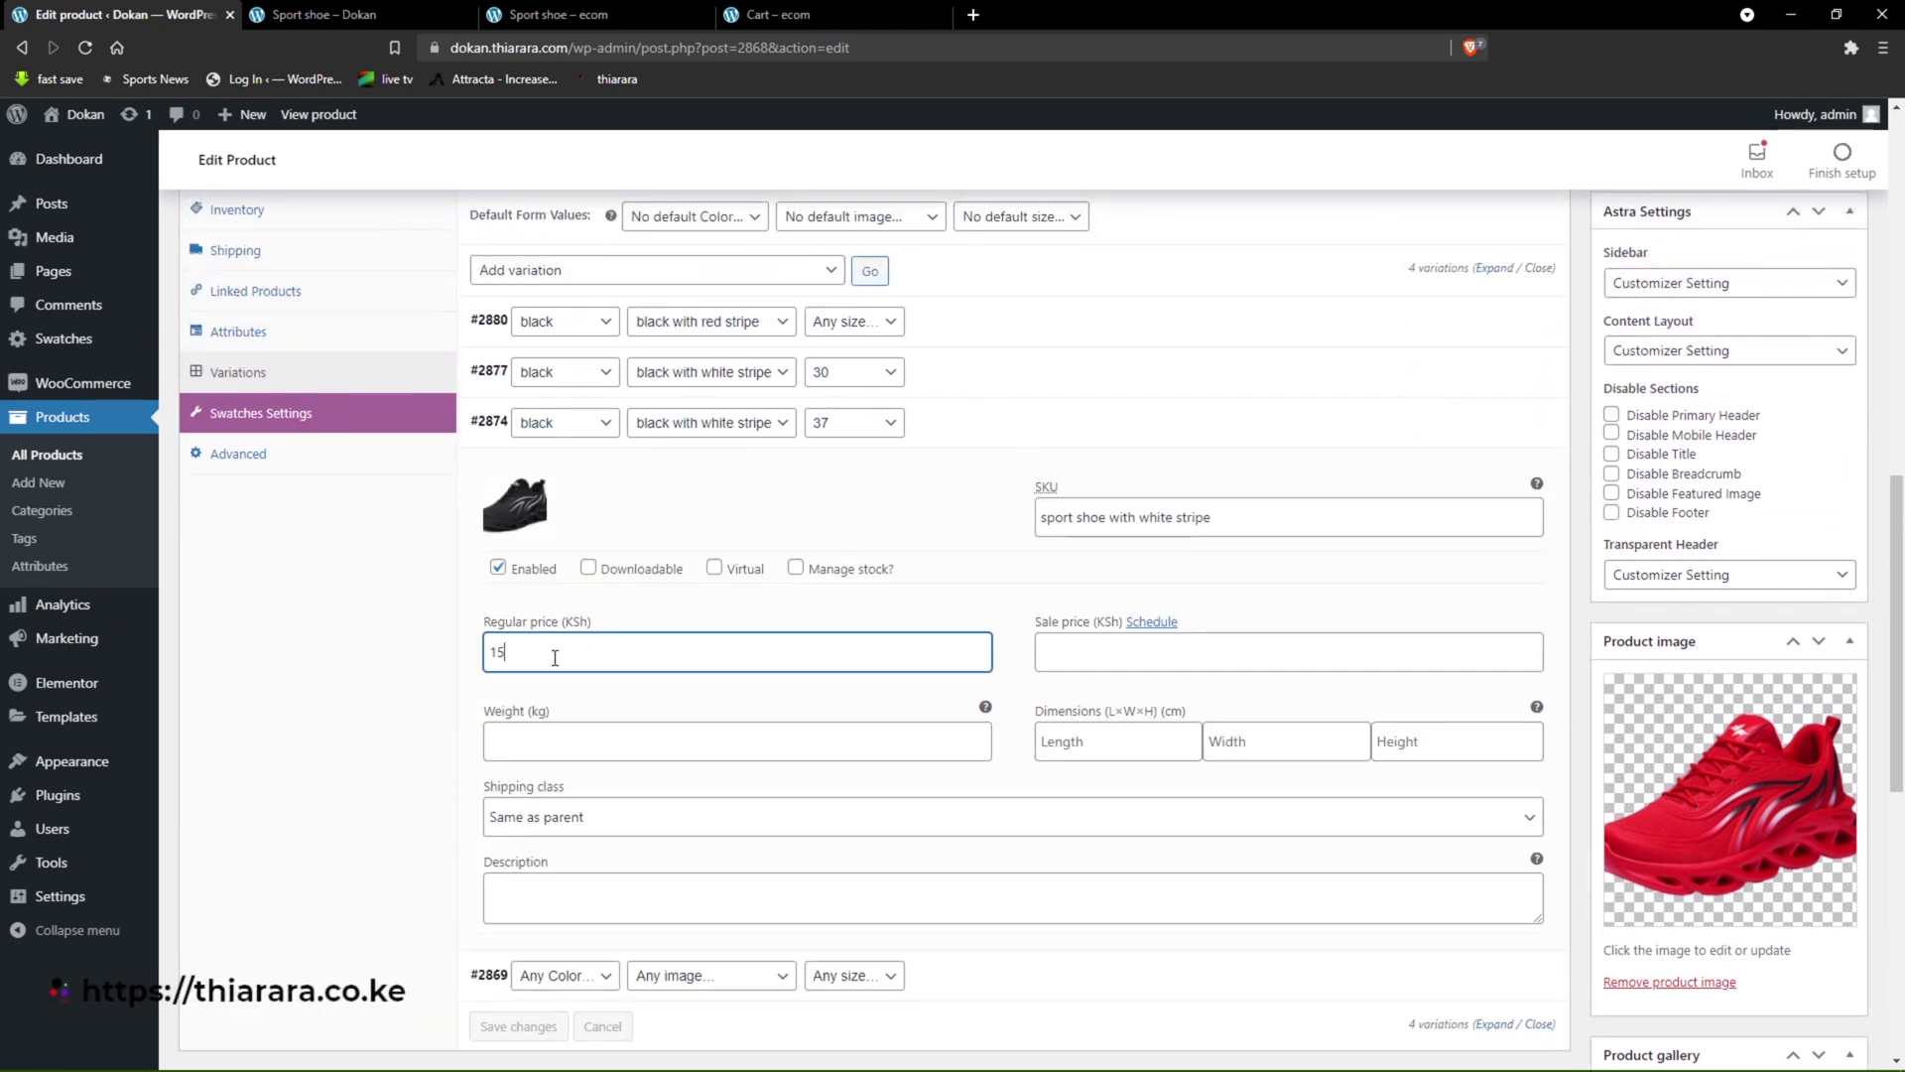
{"action": "left_click", "coordinate": [752, 425]}
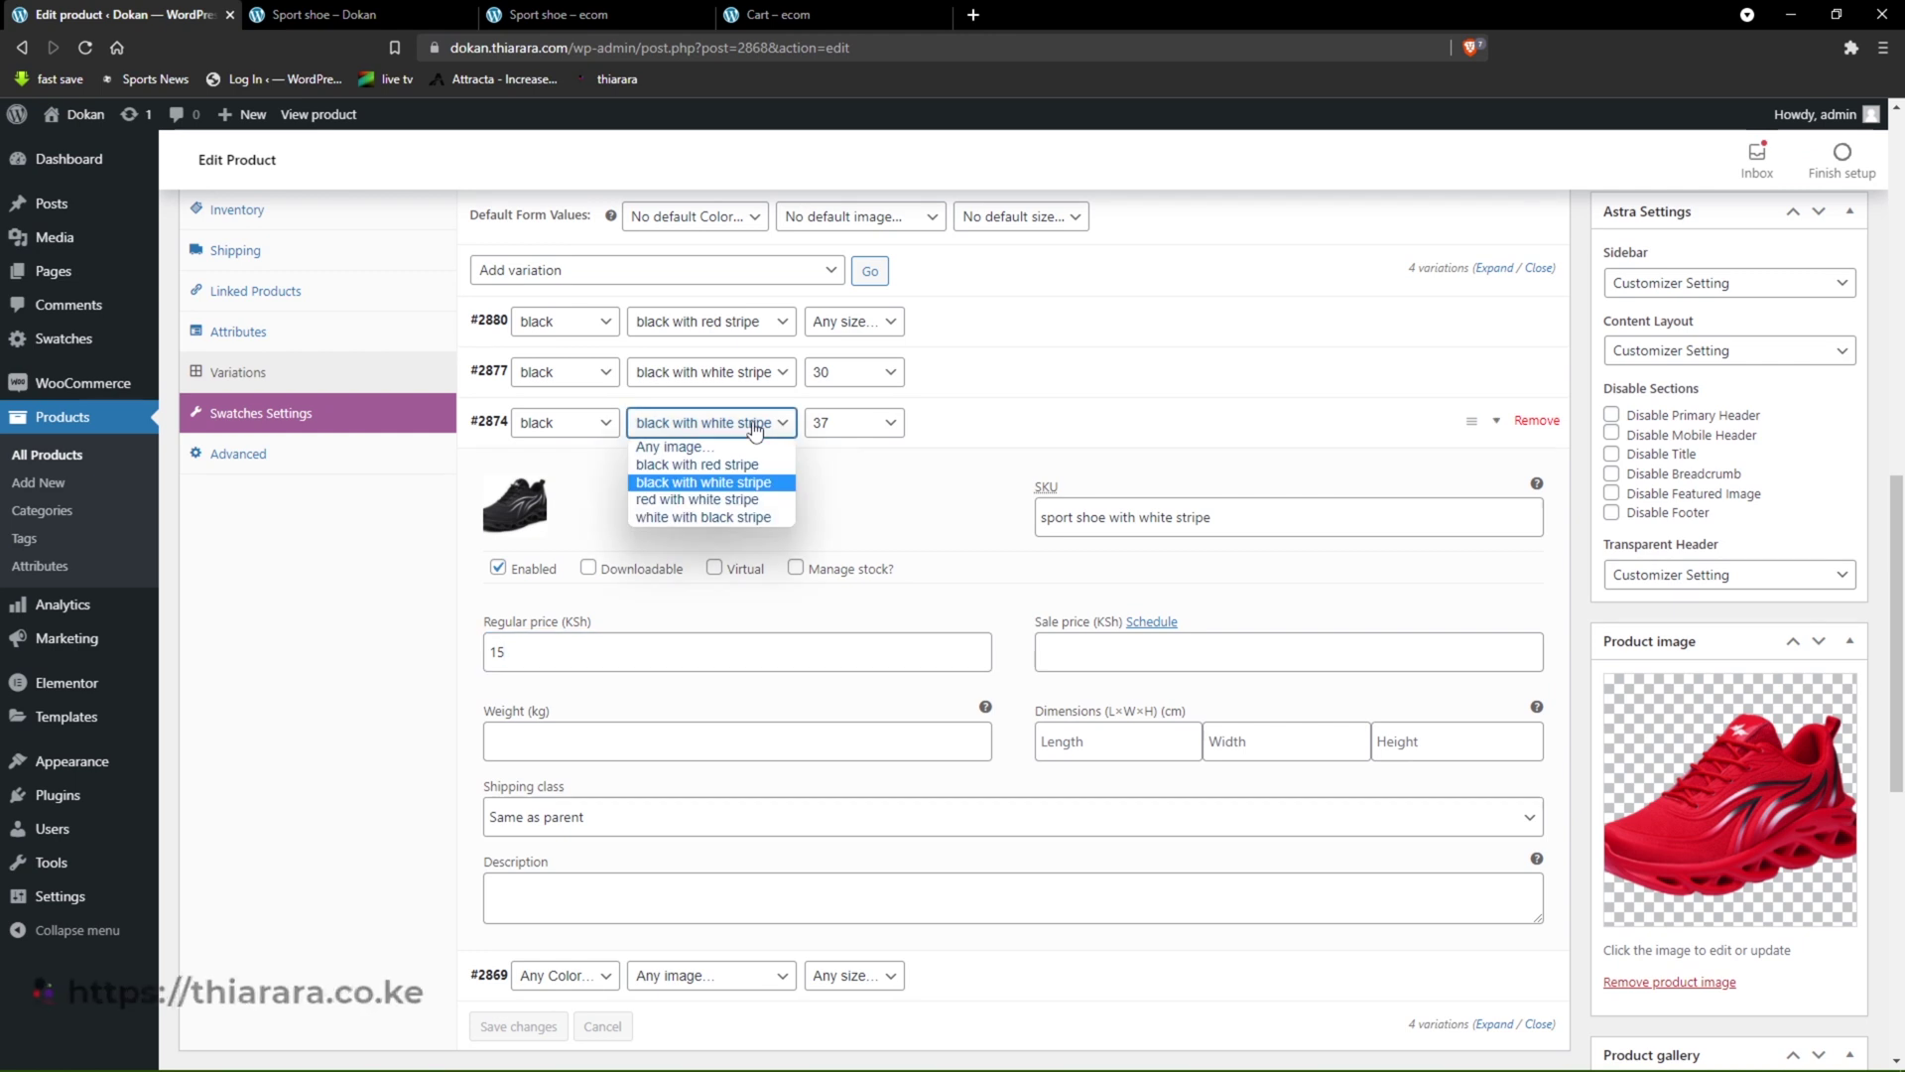
{"action": "left_click", "coordinate": [971, 425]}
{"action": "type", "text": "150"}
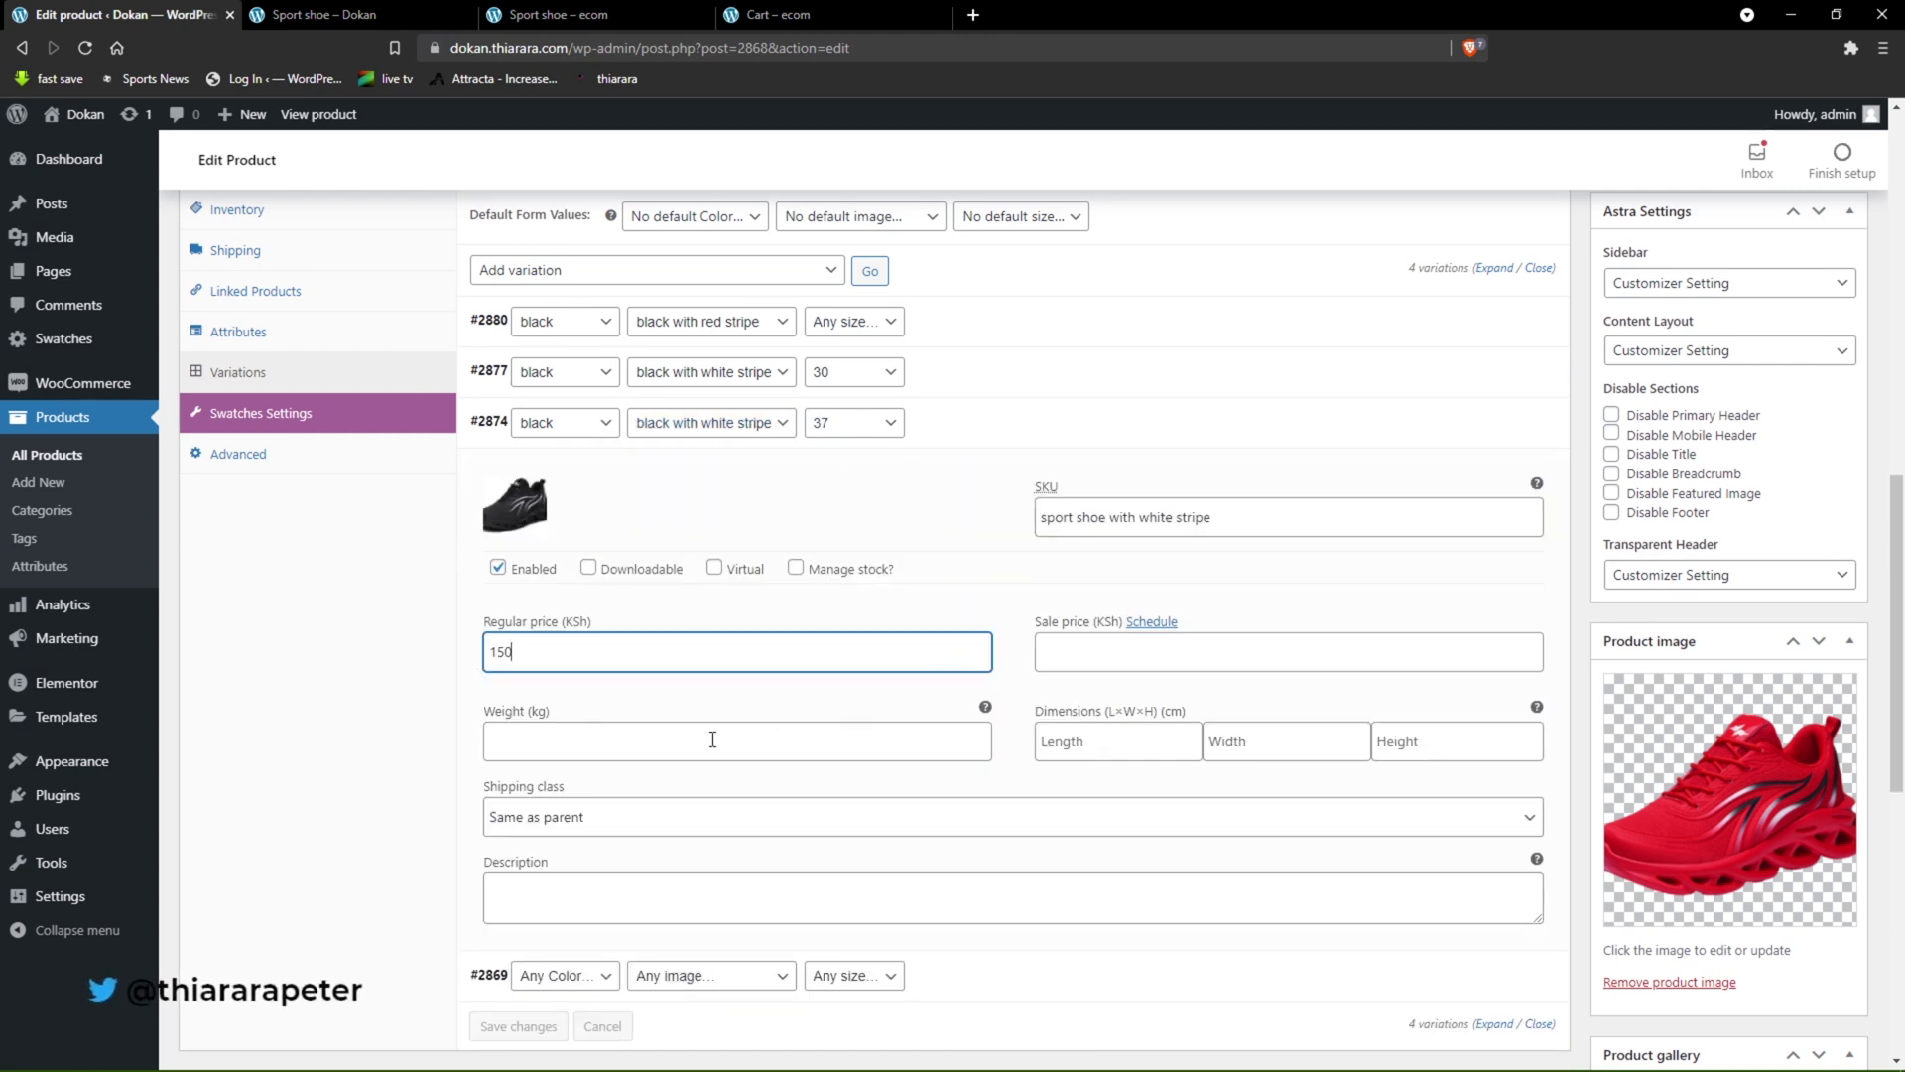
{"action": "scroll", "coordinate": [713, 739], "scroll_direction": "down", "scroll_amount": 2}
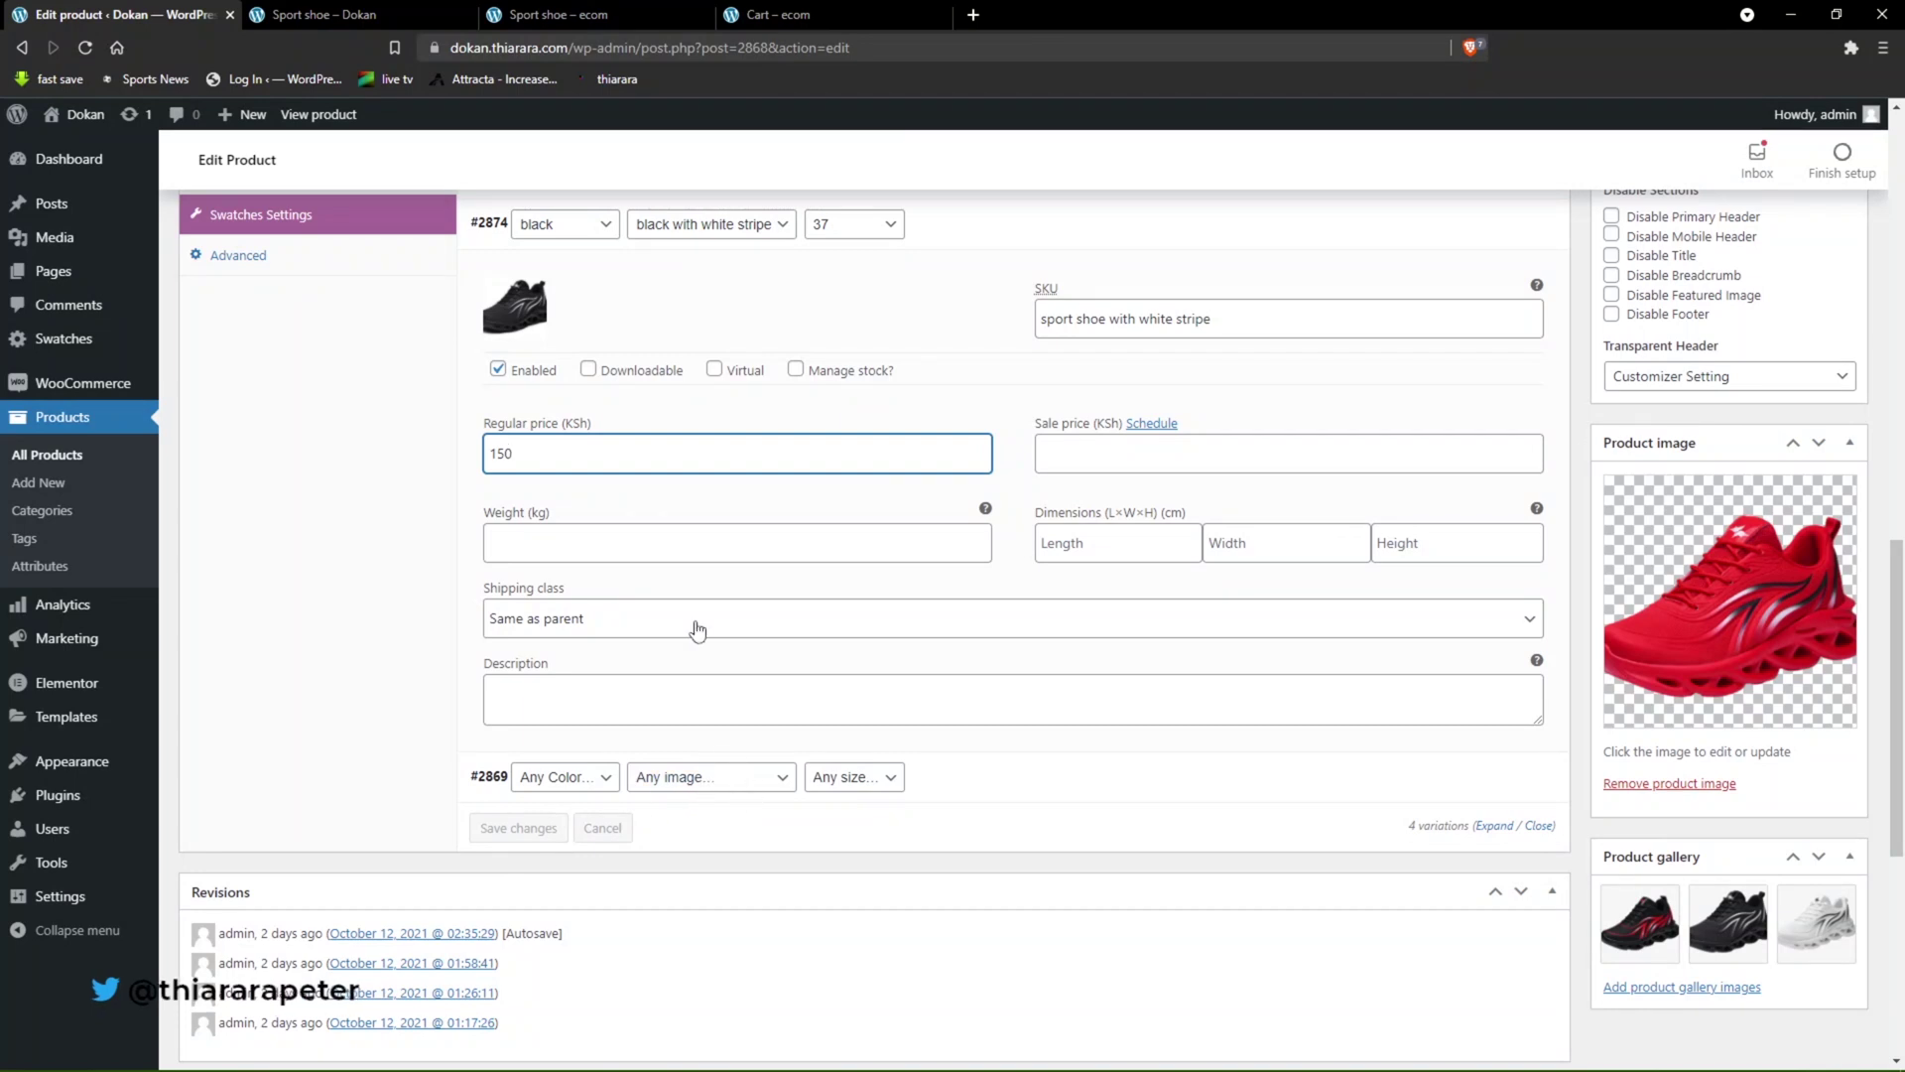
{"action": "left_click", "coordinate": [646, 535]}
{"action": "left_click", "coordinate": [534, 828]}
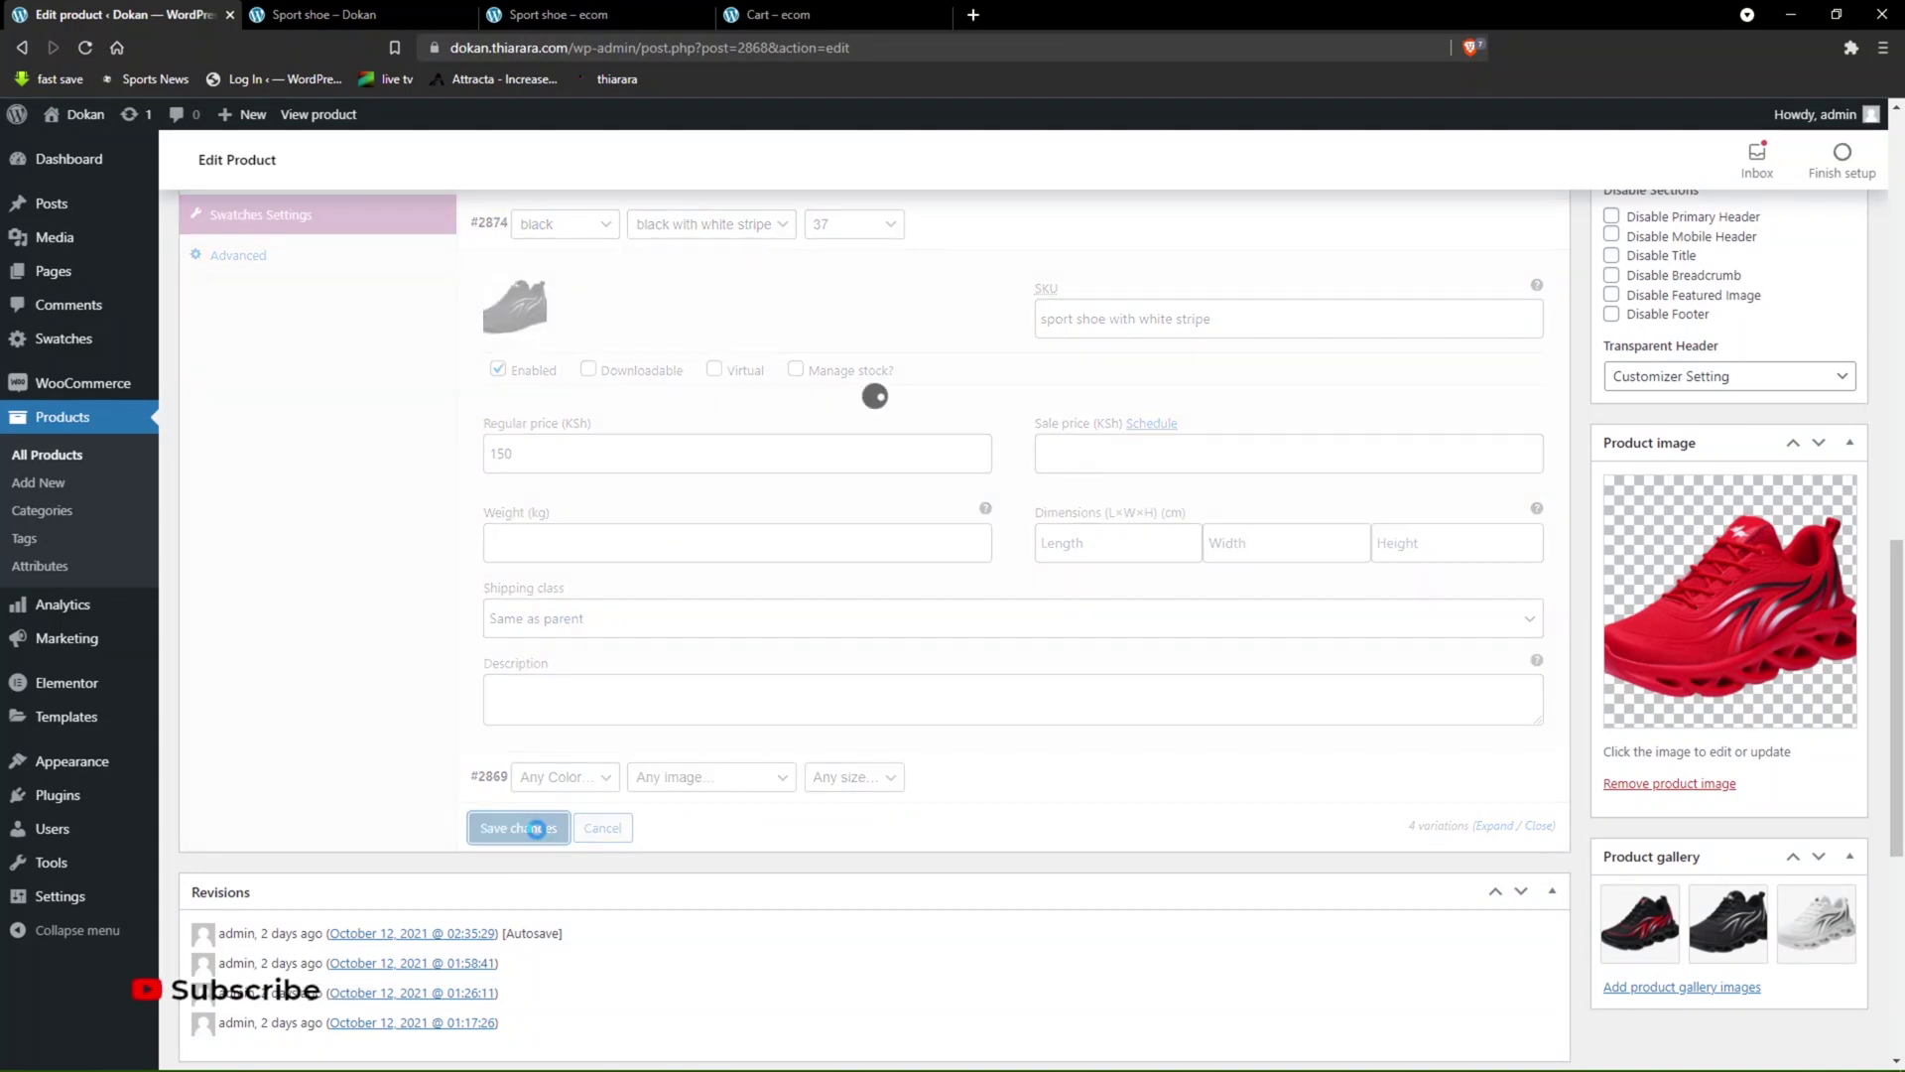
{"action": "left_click", "coordinate": [602, 788]}
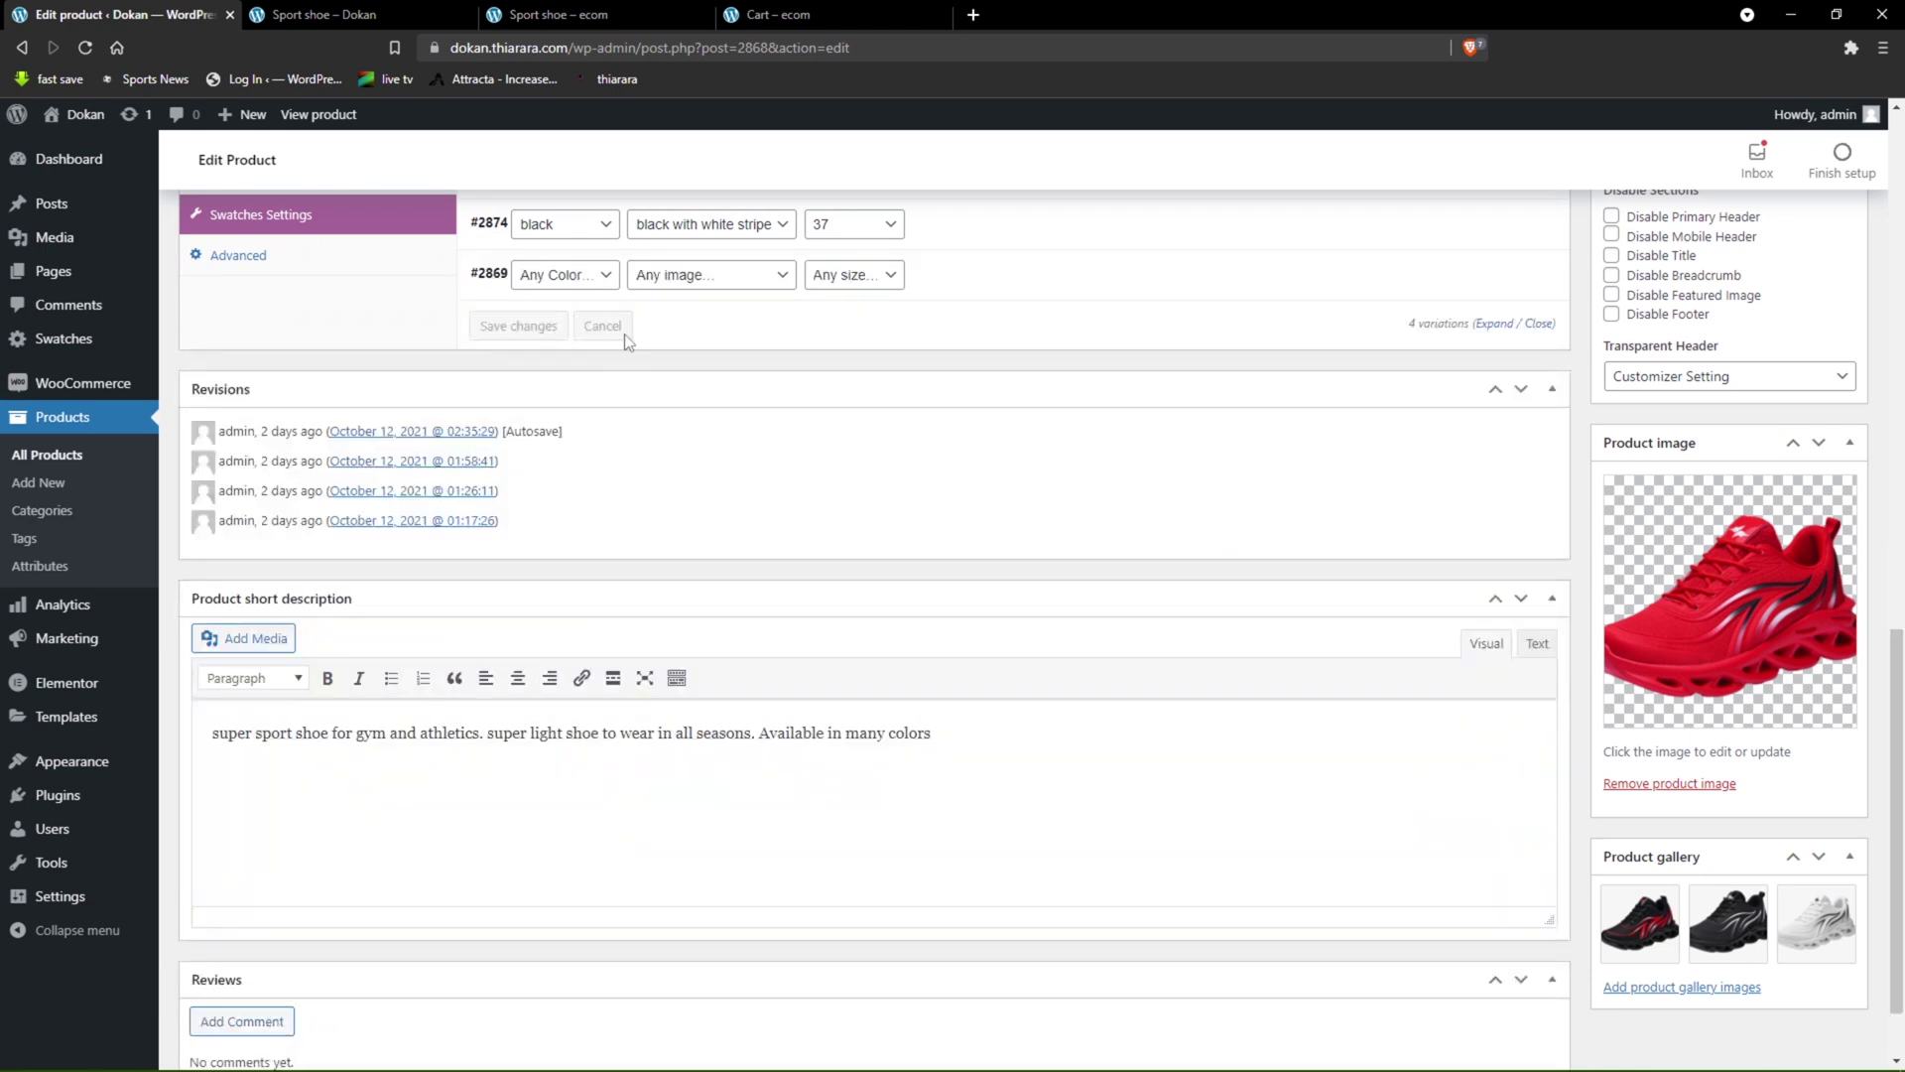
- Set the fourth variation to color red, image "red with white stripe" and size 41, and save the variation changes
{"action": "scroll", "coordinate": [595, 288], "scroll_direction": "up", "scroll_amount": 1}
{"action": "left_click", "coordinate": [604, 375]}
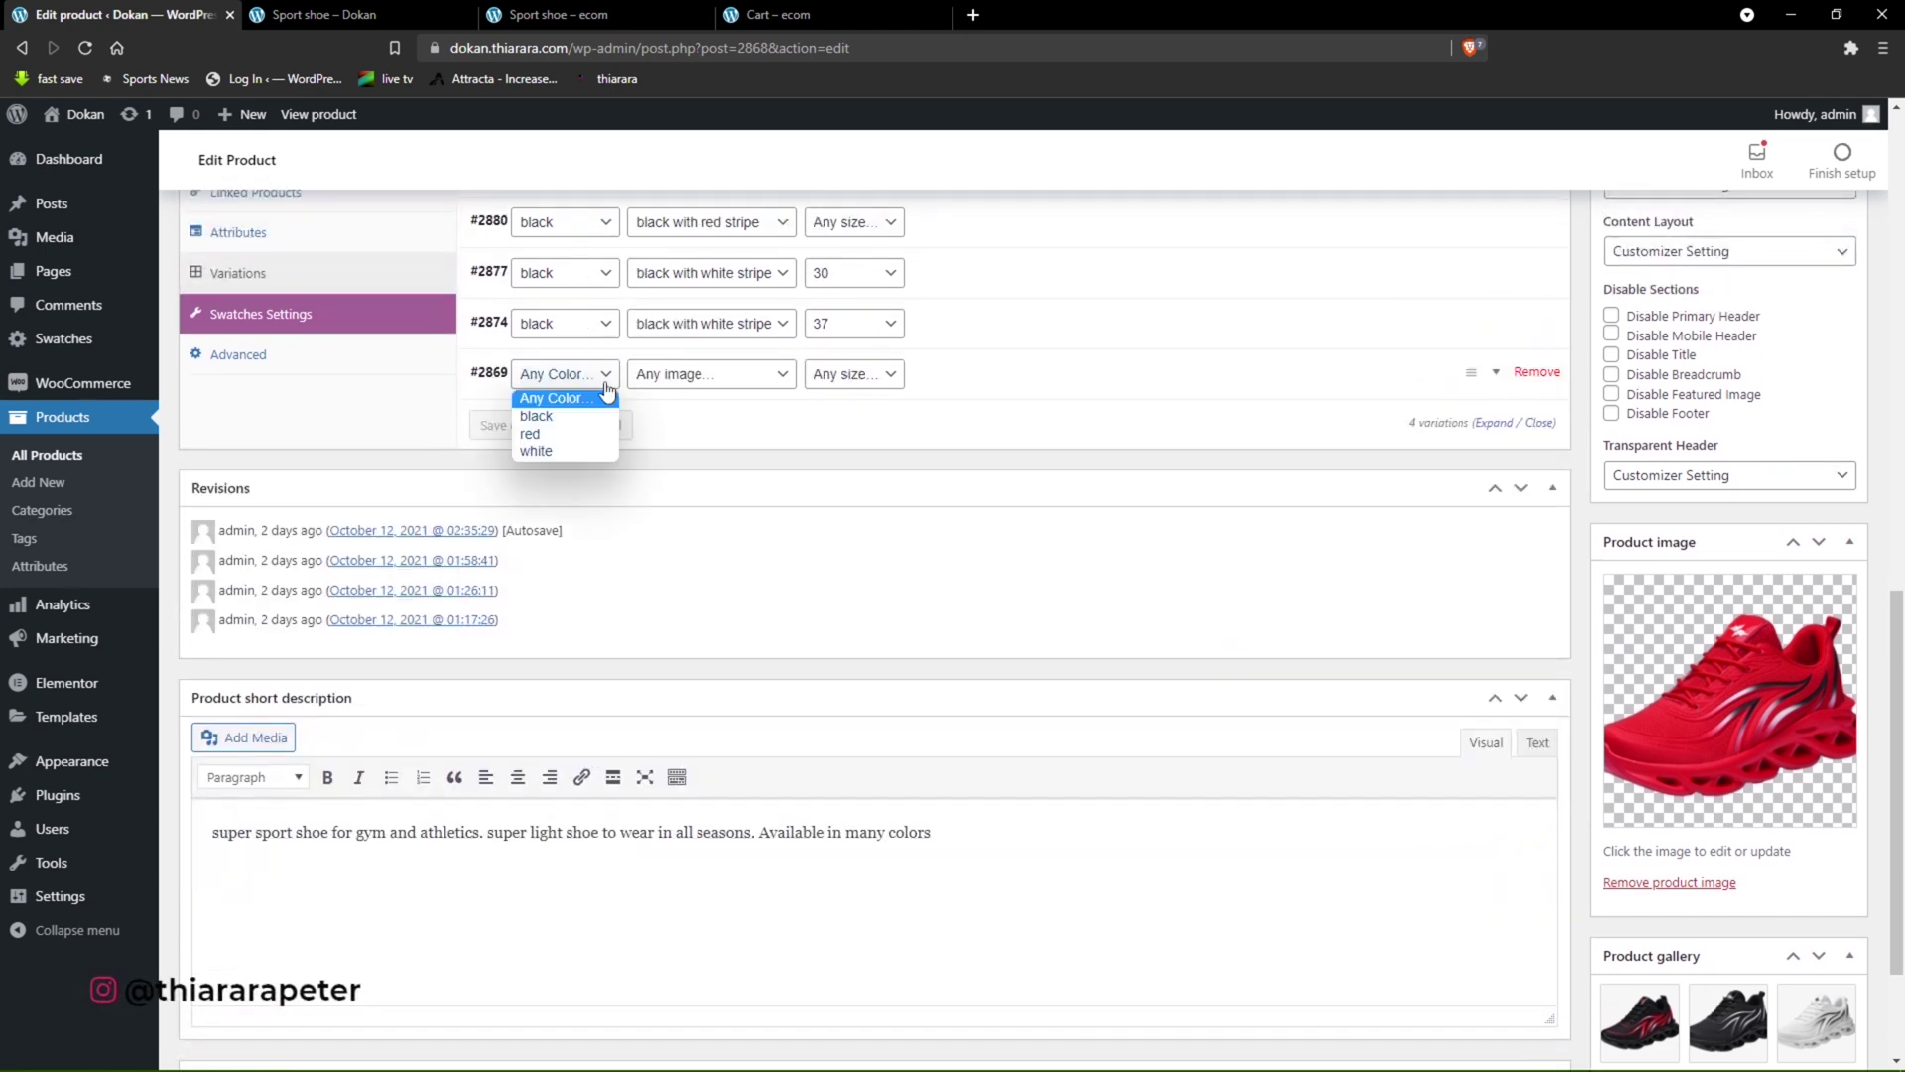
{"action": "left_click", "coordinate": [557, 435]}
{"action": "left_click", "coordinate": [711, 376]}
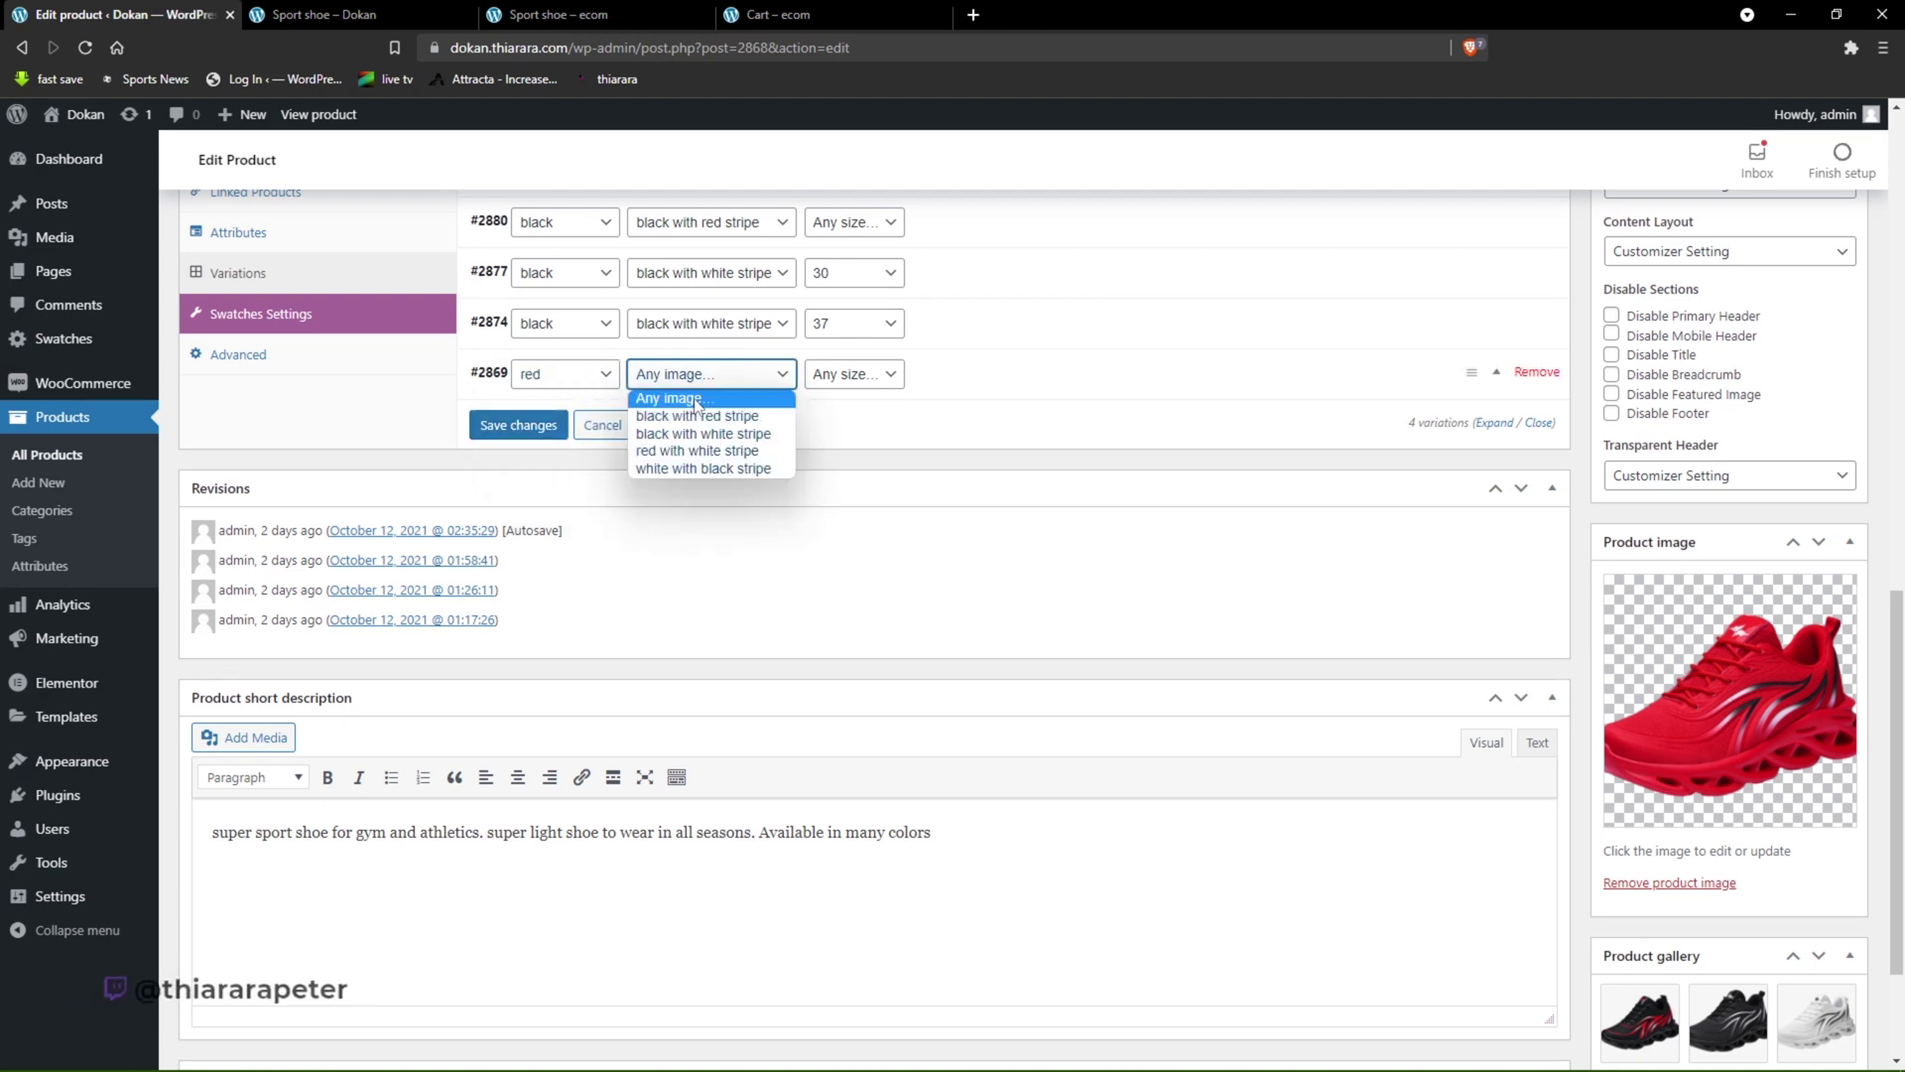
{"action": "left_click", "coordinate": [697, 451]}
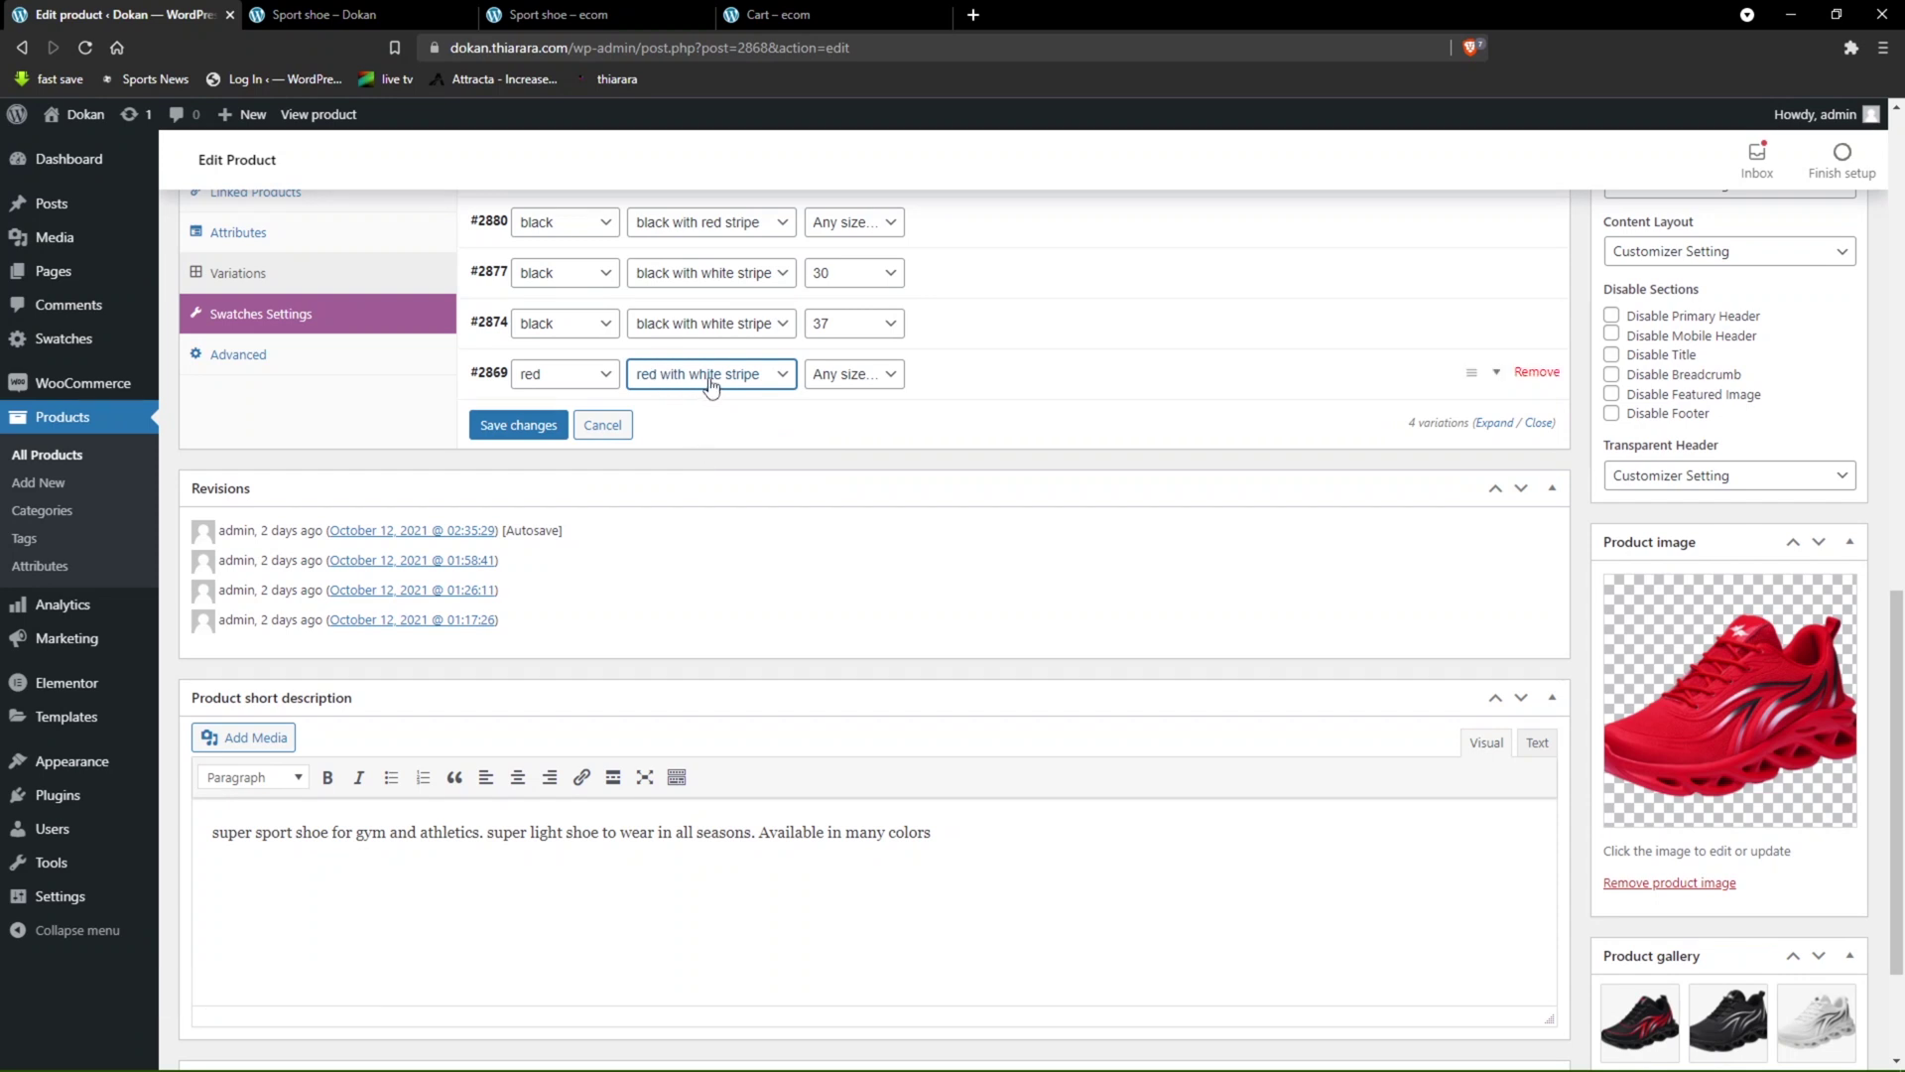
{"action": "left_click", "coordinate": [851, 375]}
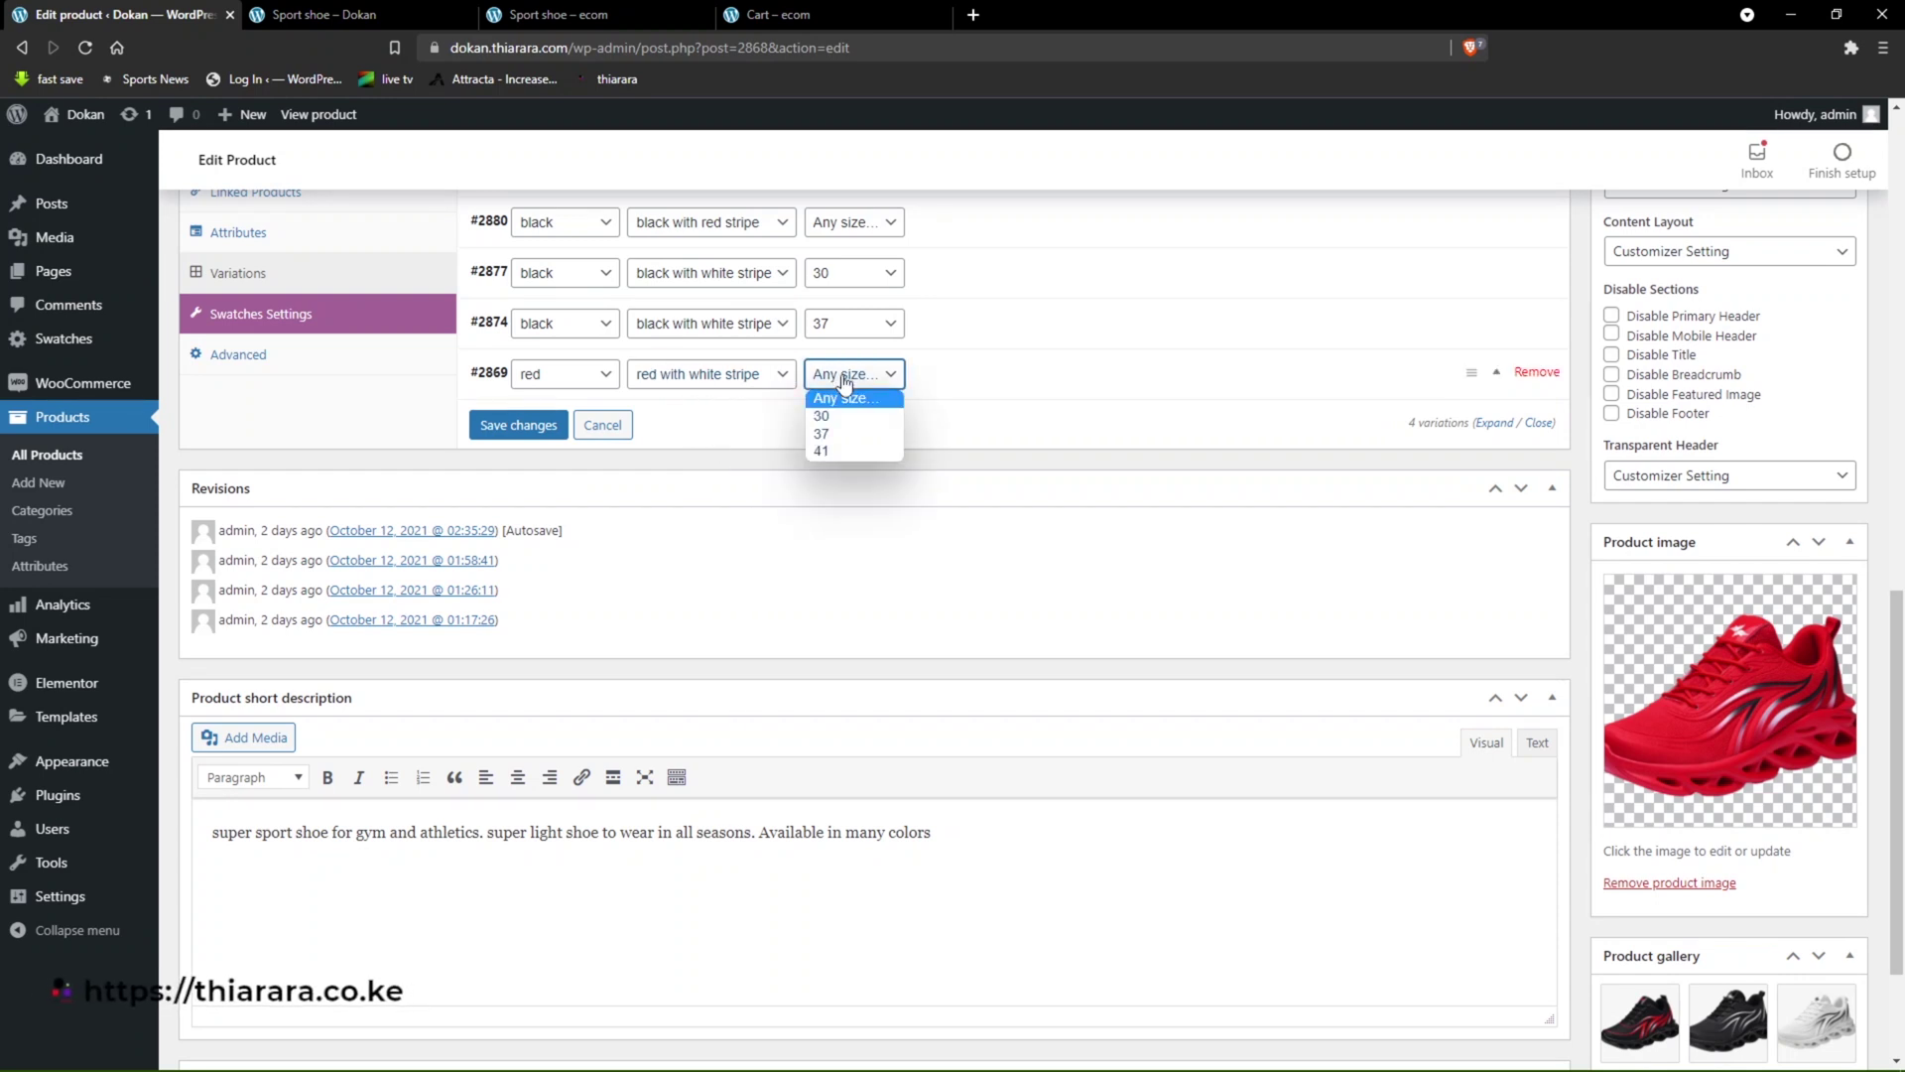
{"action": "left_click", "coordinate": [824, 452]}
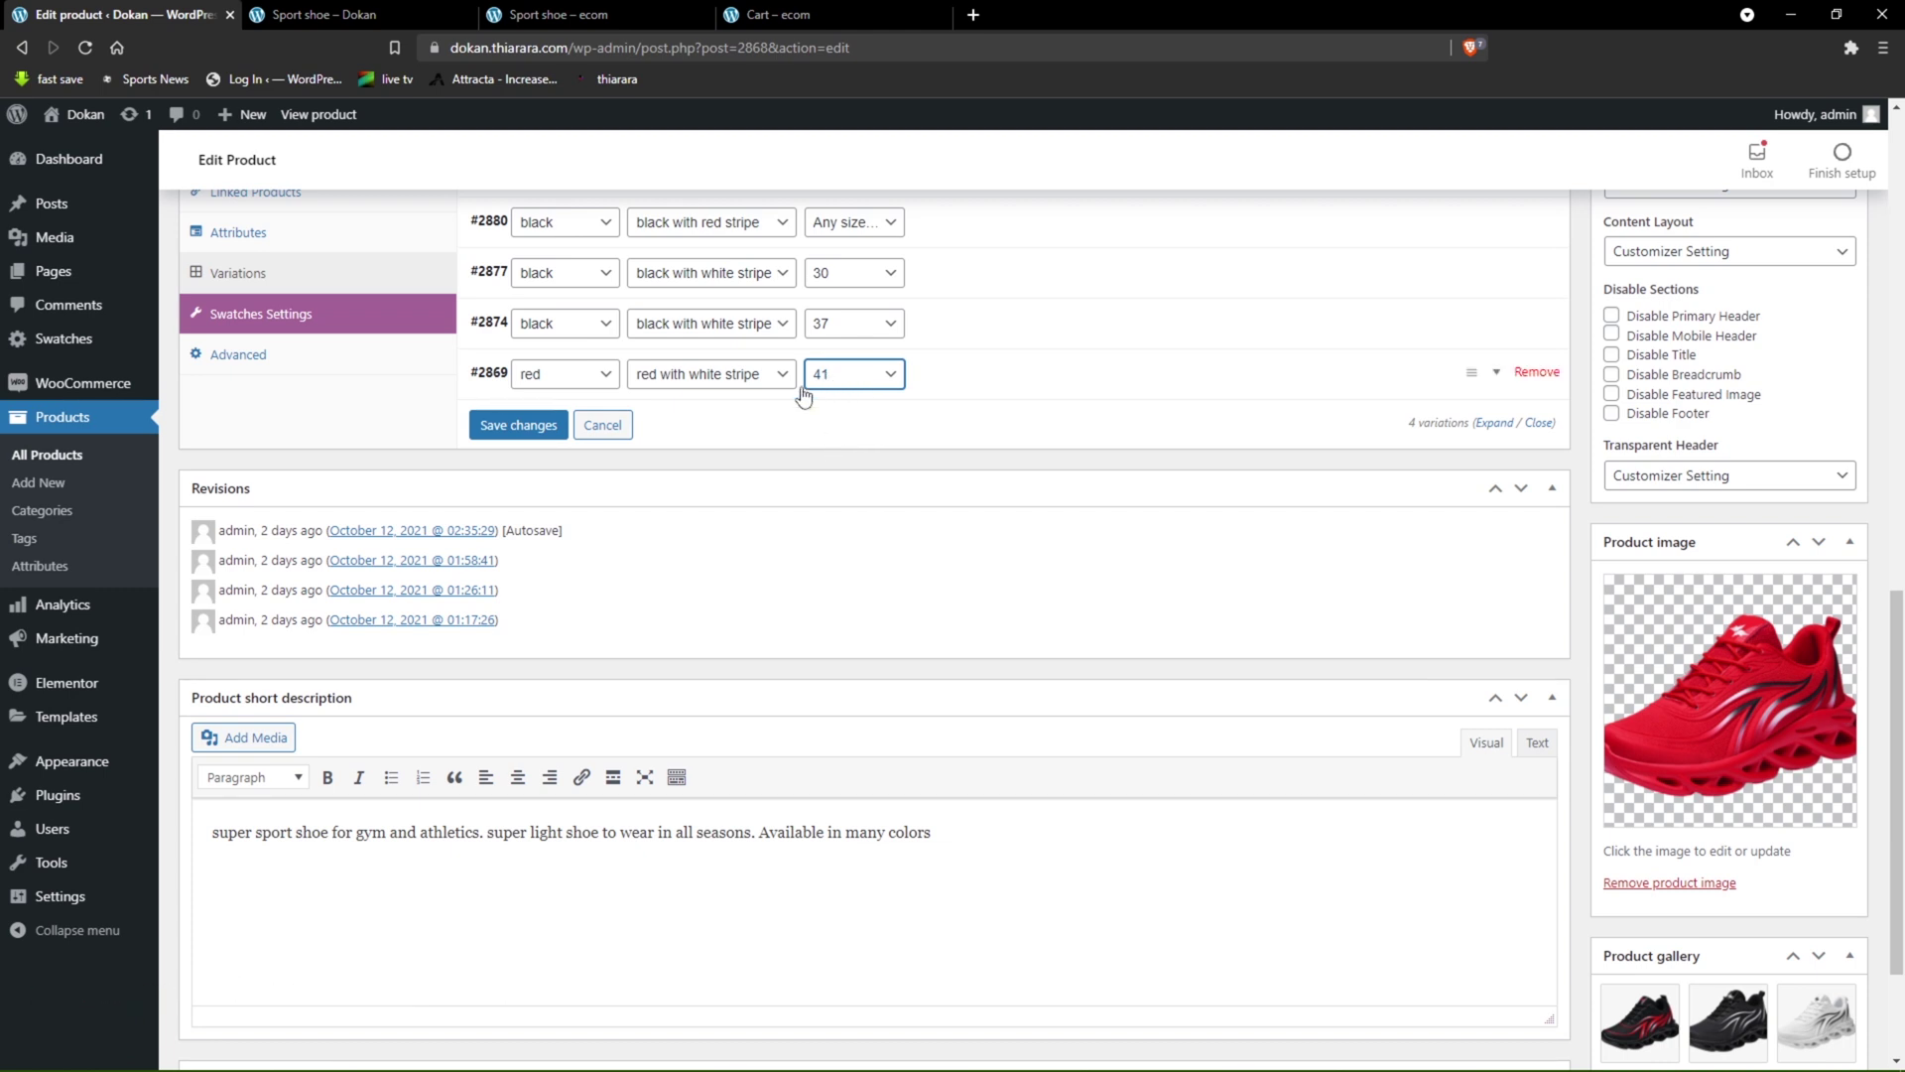
{"action": "left_click", "coordinate": [544, 425]}
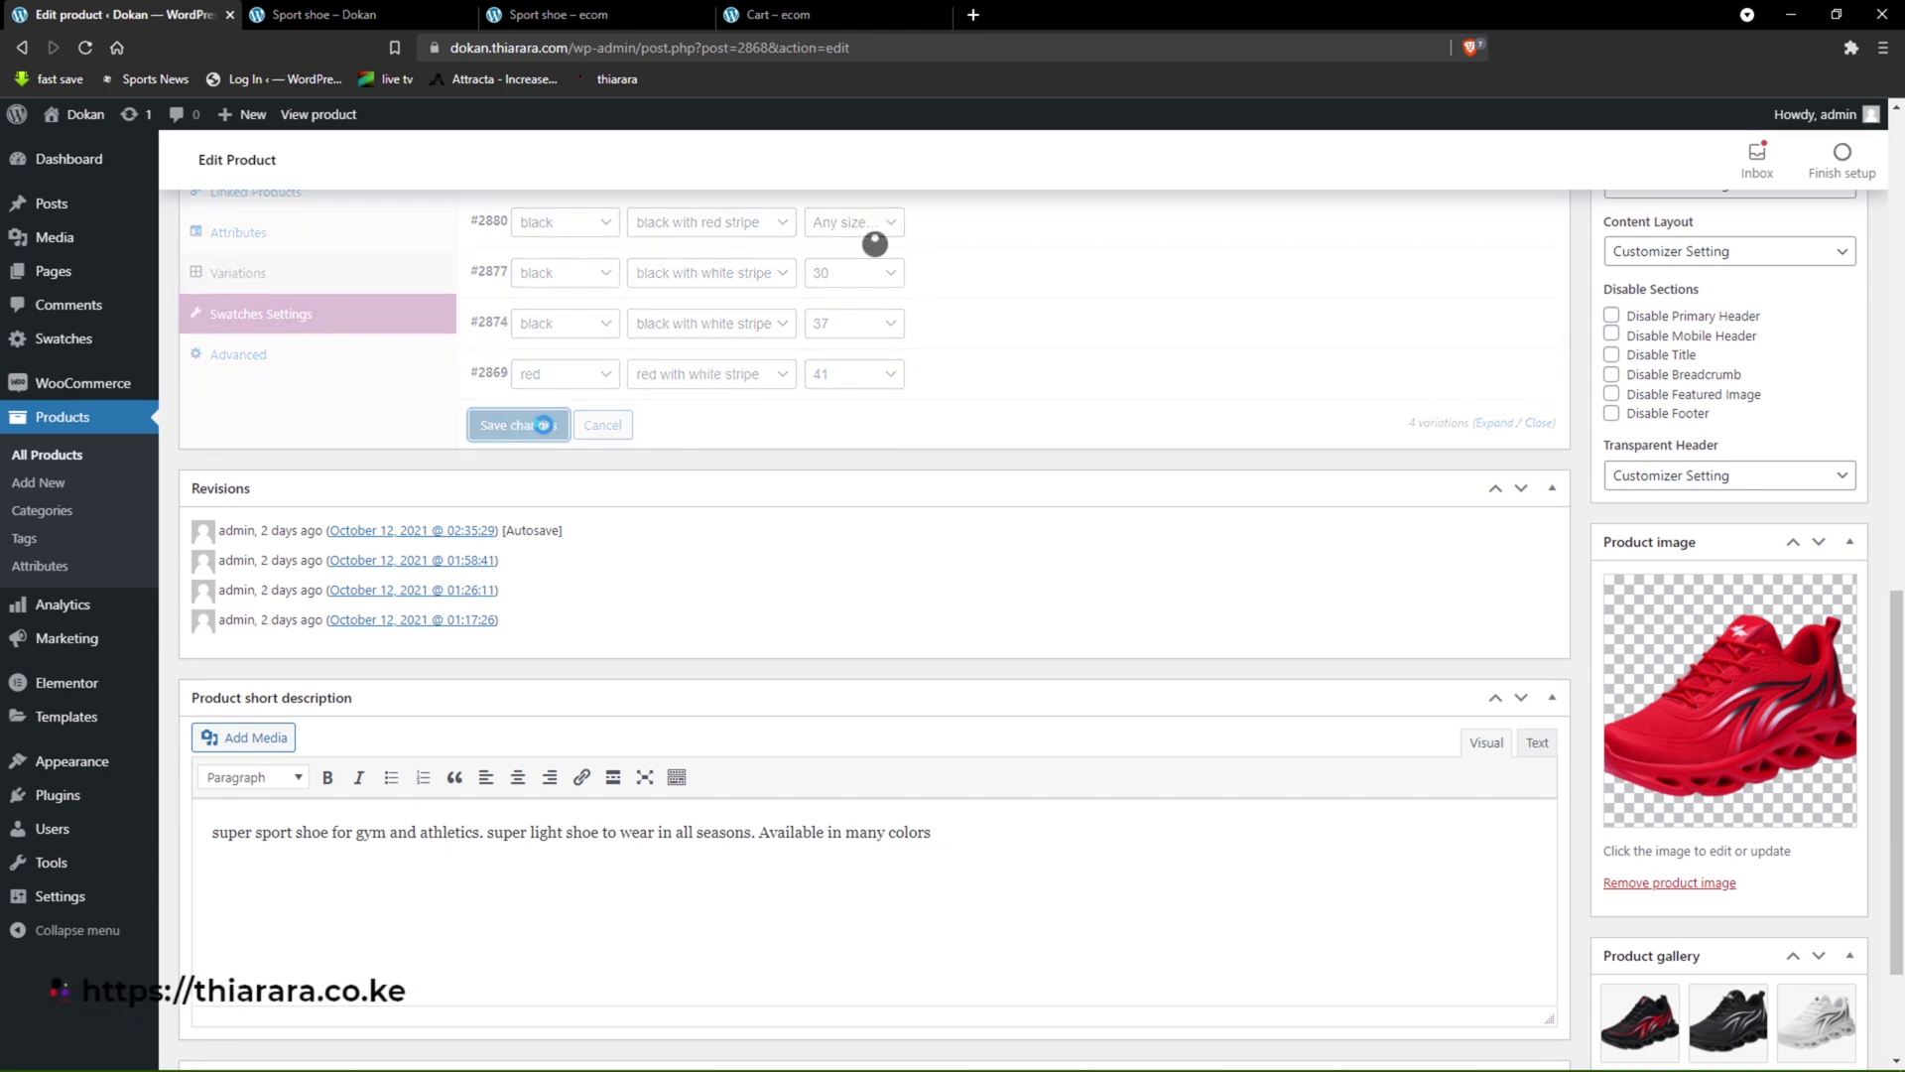
- Add a fifth variation and set it to color white, image "white with black stripe" and size 41
{"action": "scroll", "coordinate": [546, 447], "scroll_direction": "up", "scroll_amount": 2}
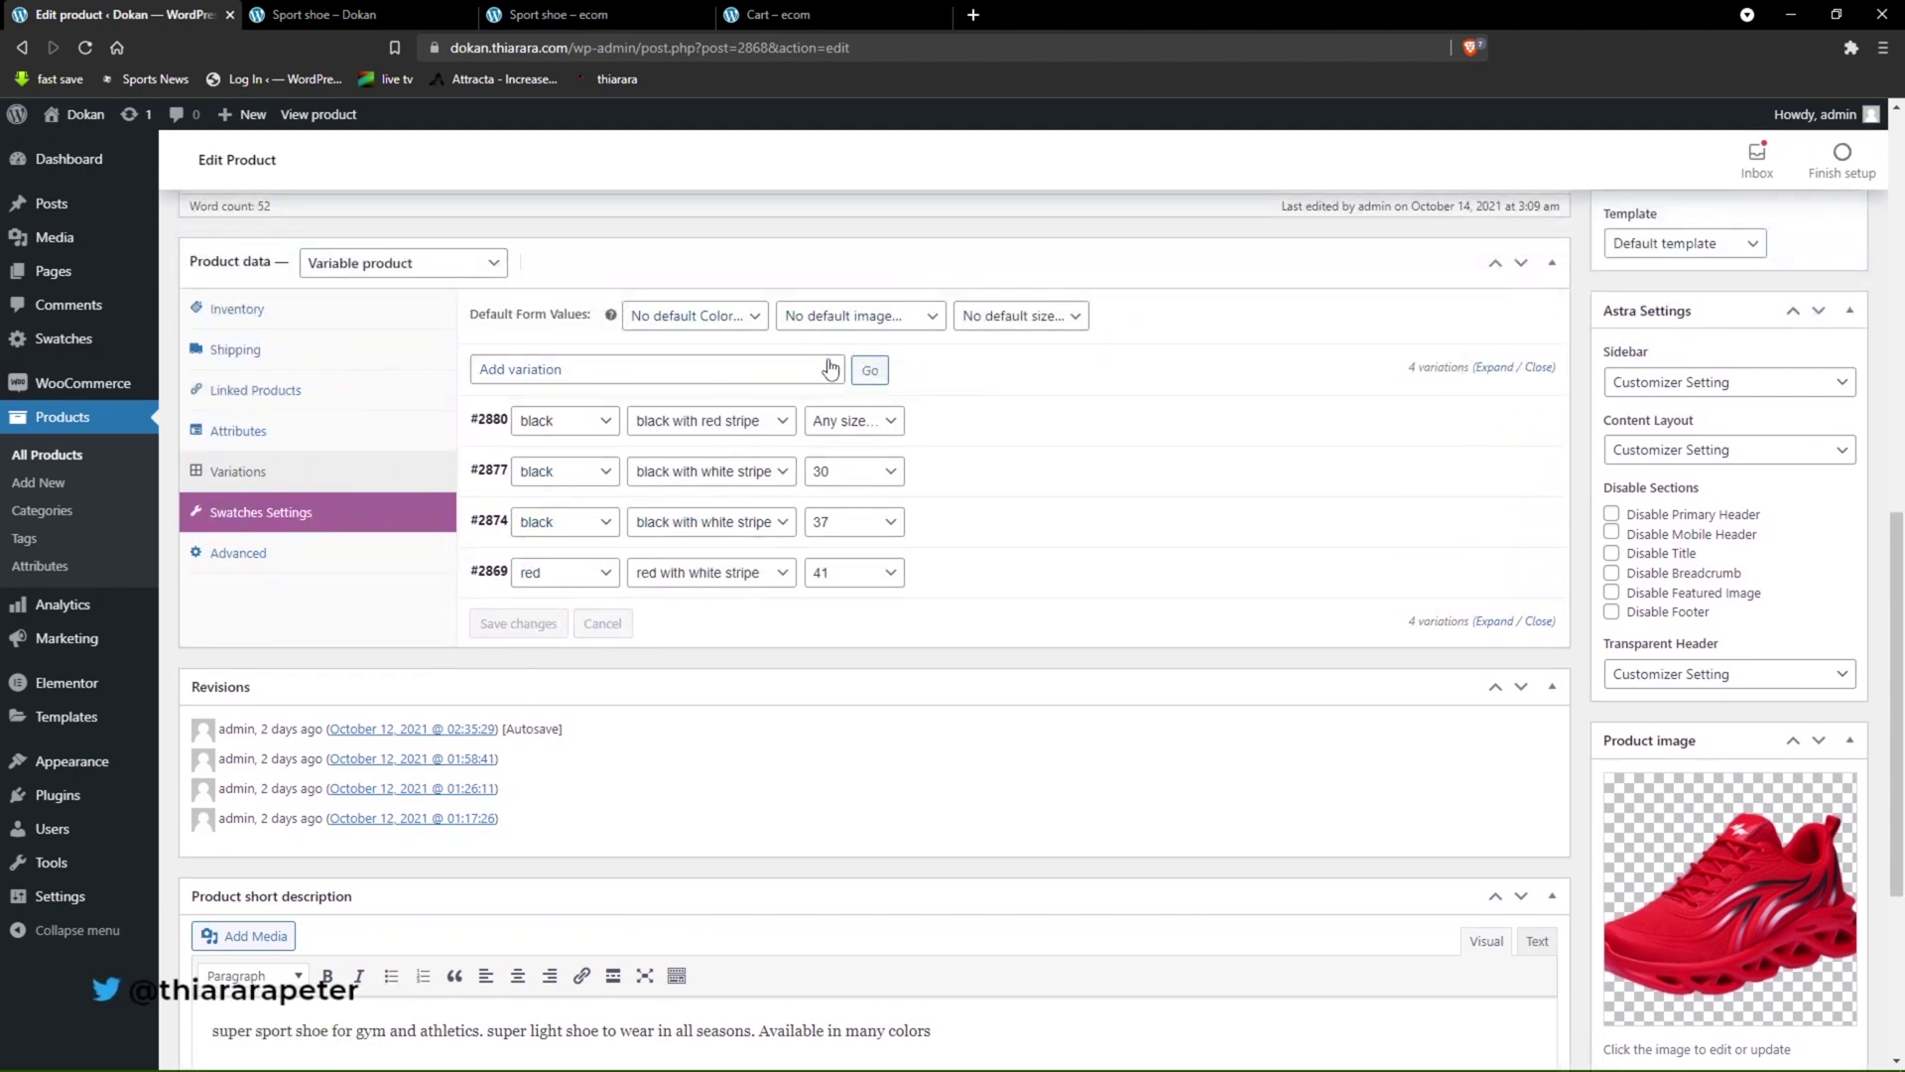
{"action": "left_click", "coordinate": [870, 370]}
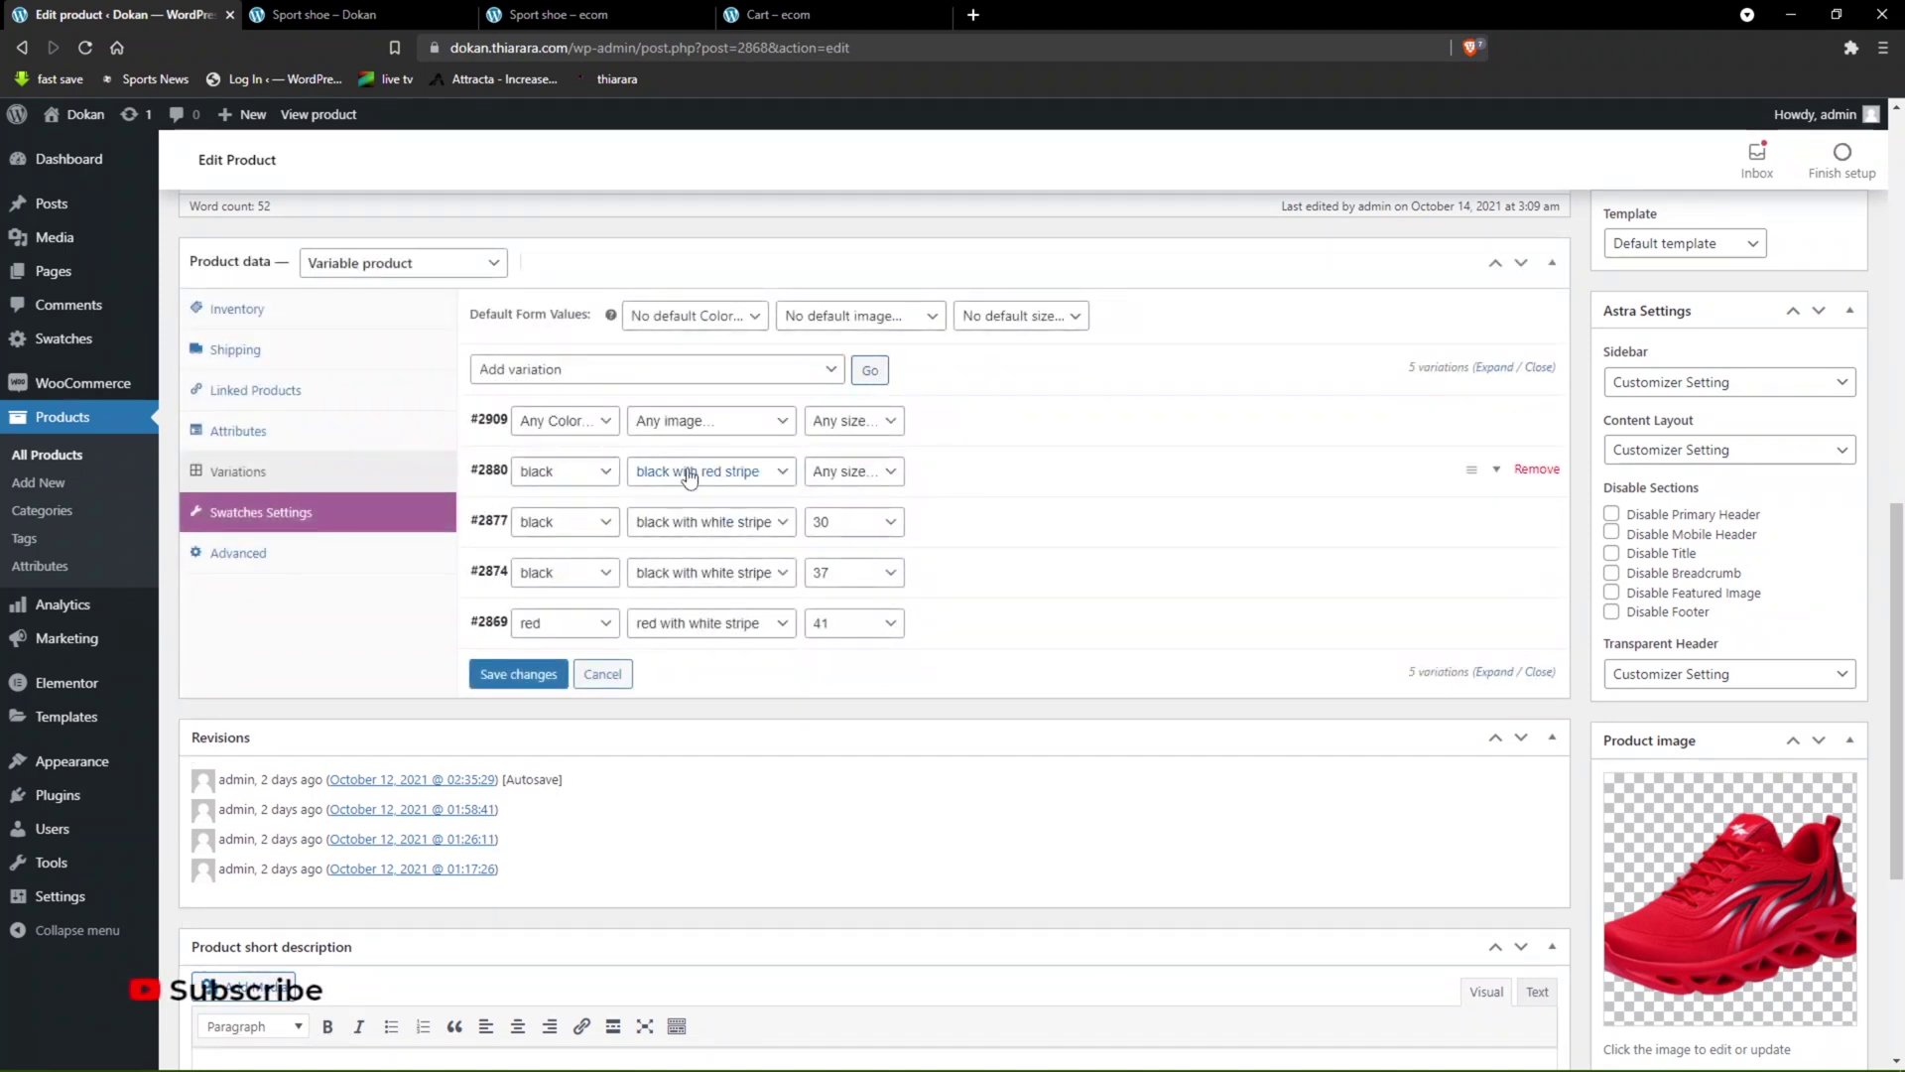
{"action": "left_click", "coordinate": [582, 423]}
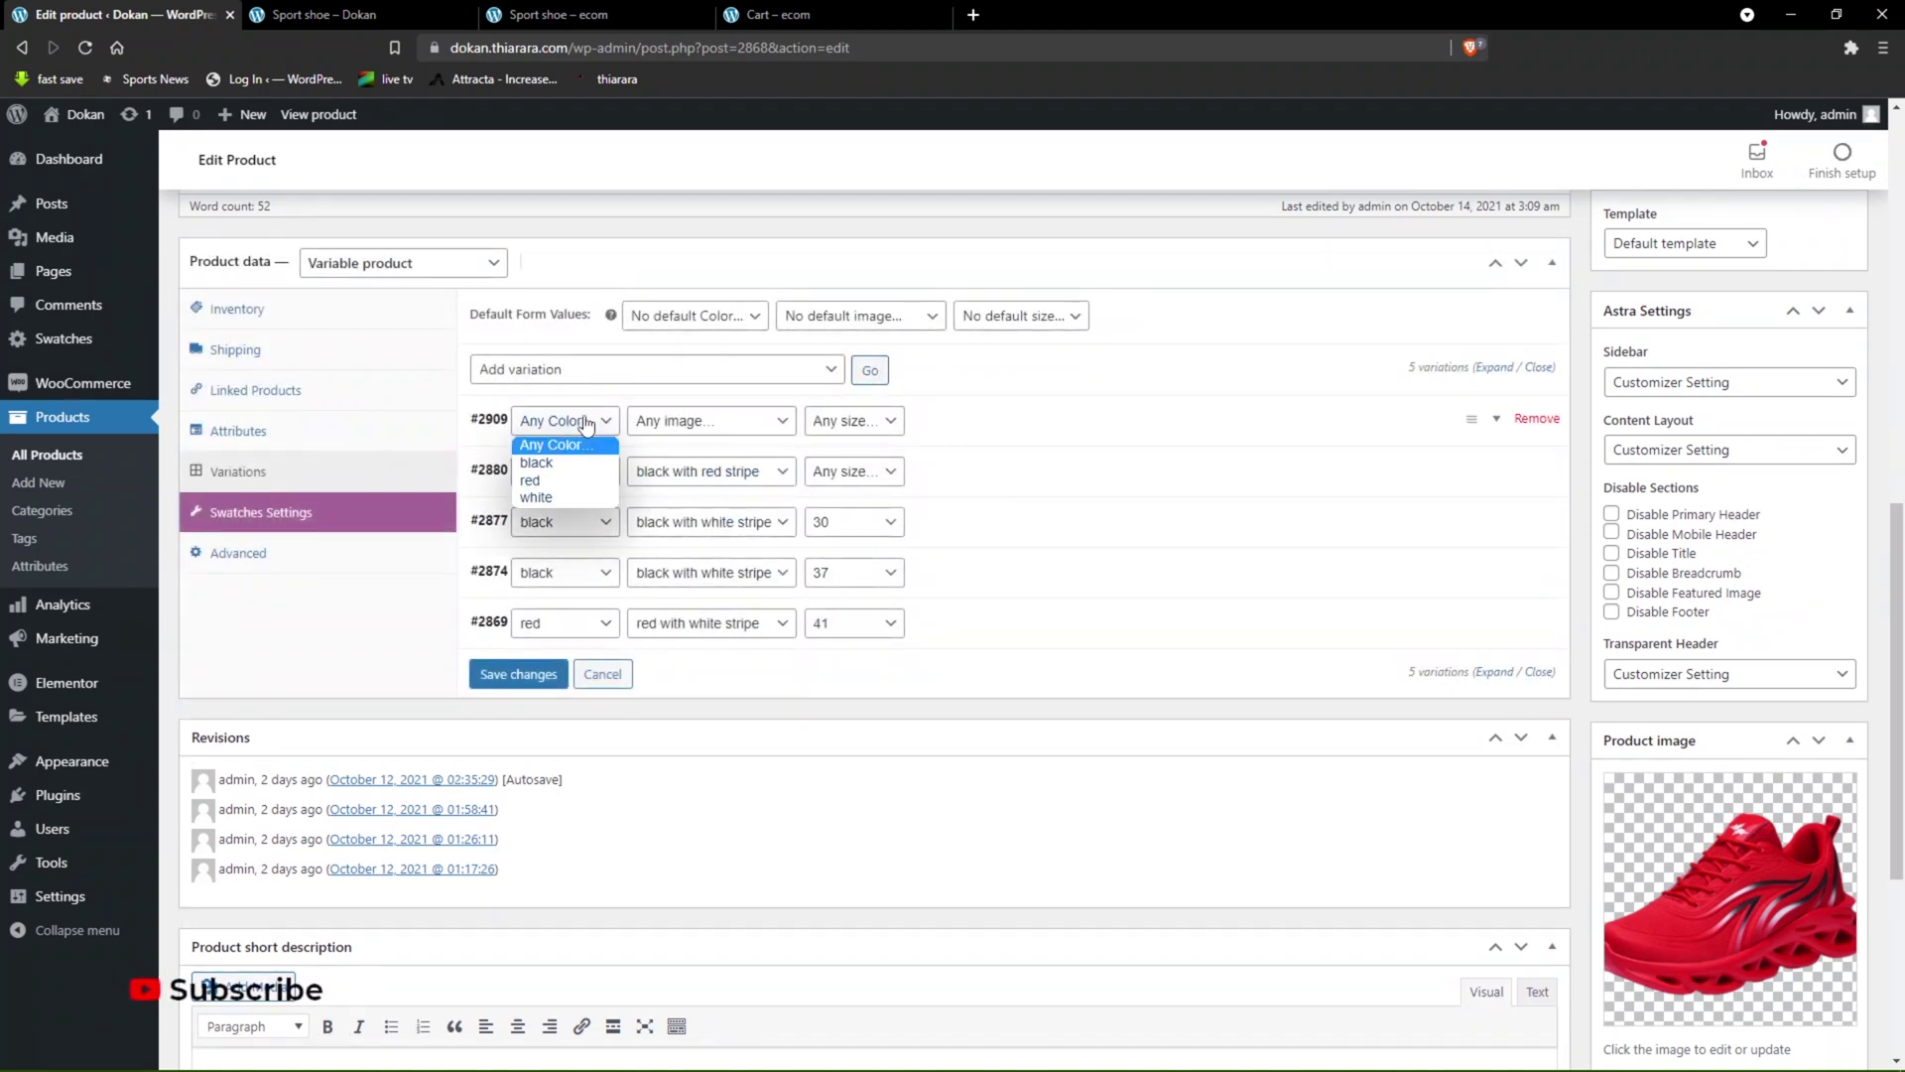
{"action": "left_click", "coordinate": [558, 497]}
{"action": "left_click", "coordinate": [717, 420]}
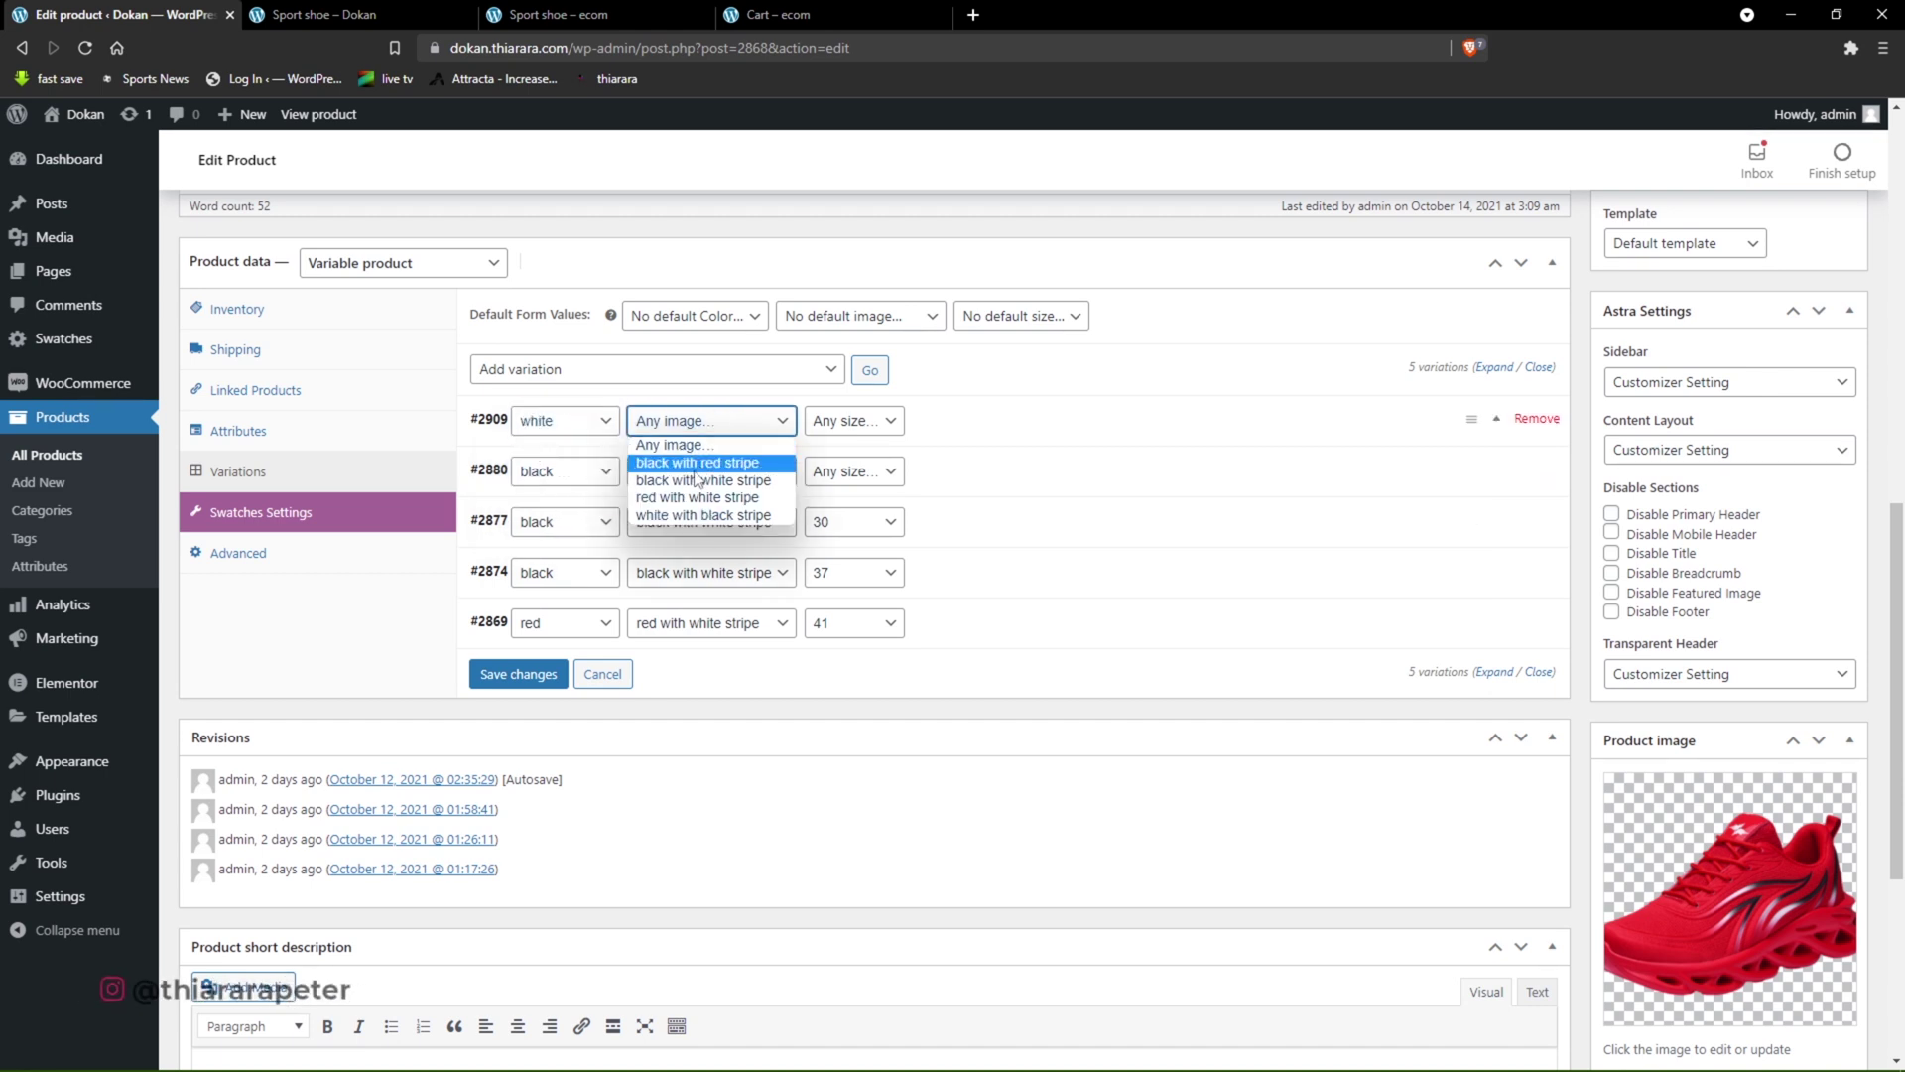
{"action": "left_click", "coordinate": [703, 515]}
{"action": "left_click", "coordinate": [890, 423]}
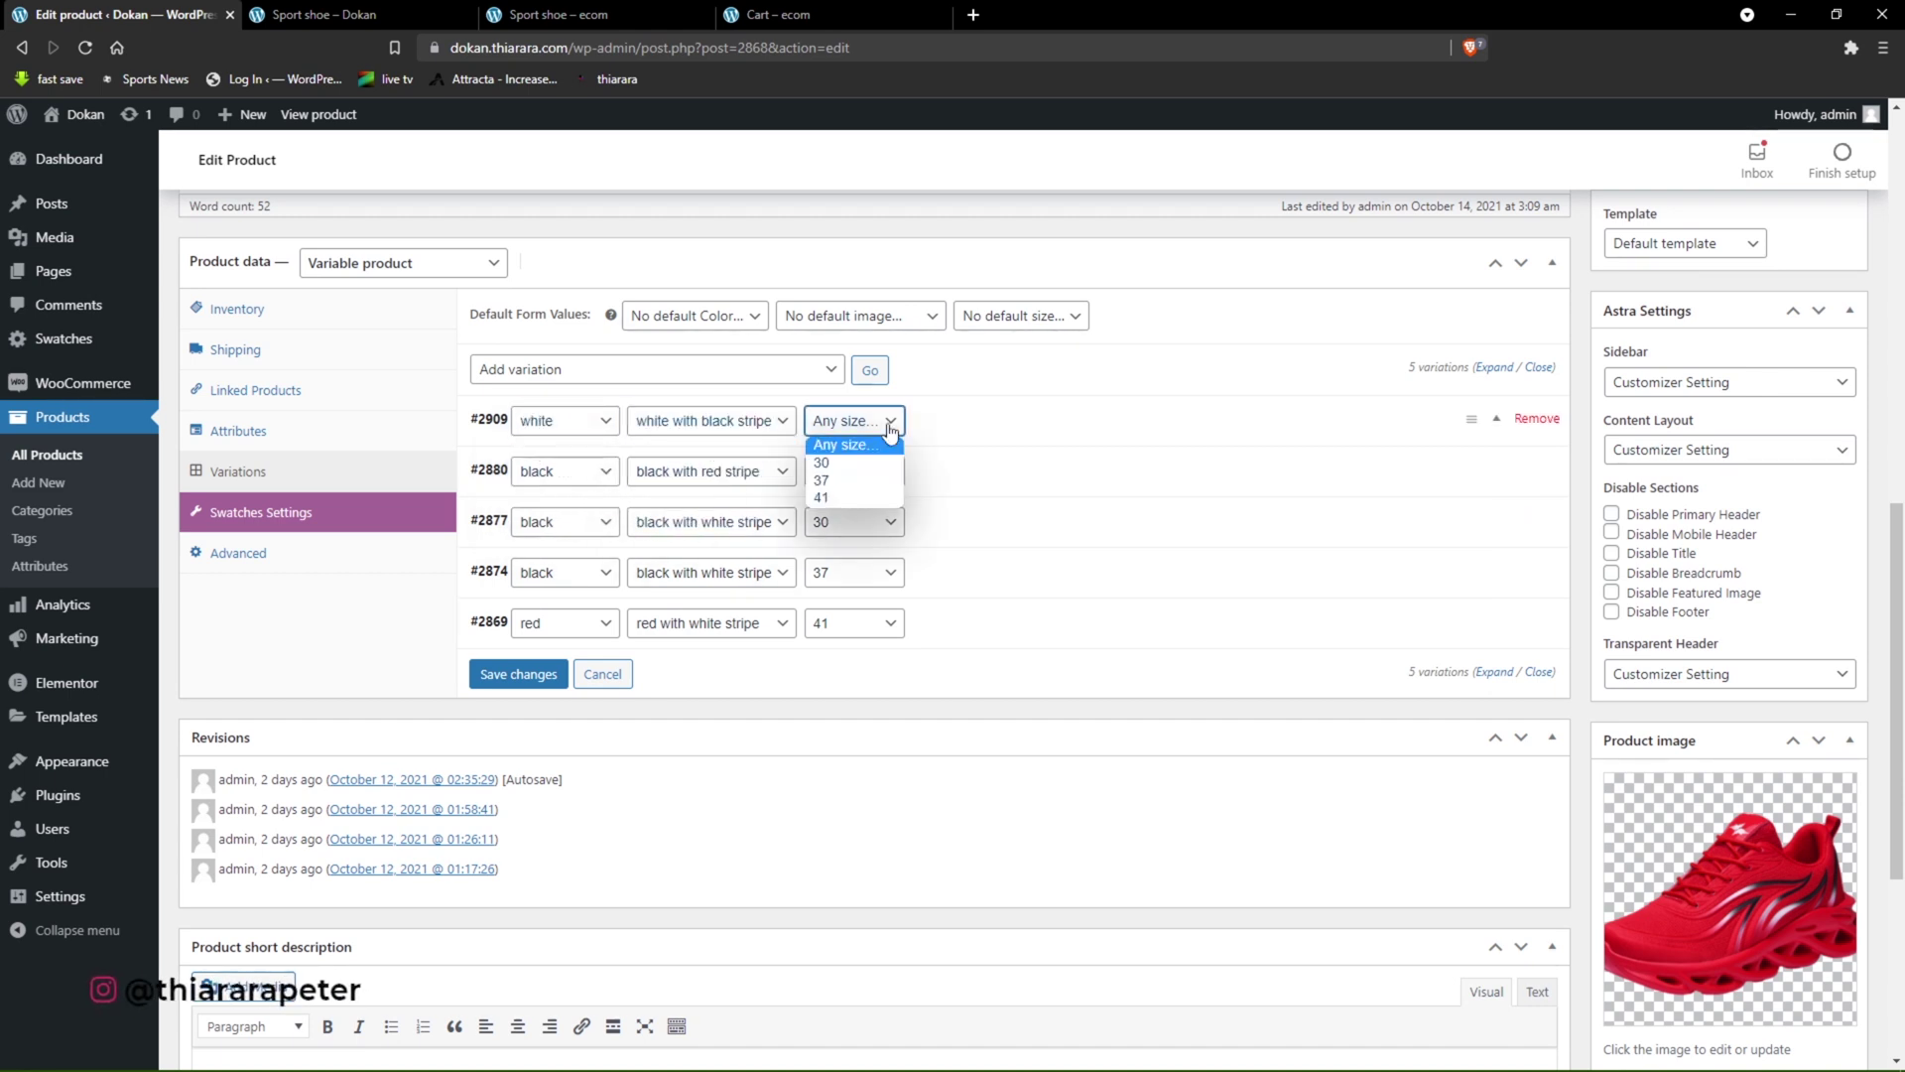
{"action": "left_click", "coordinate": [820, 497]}
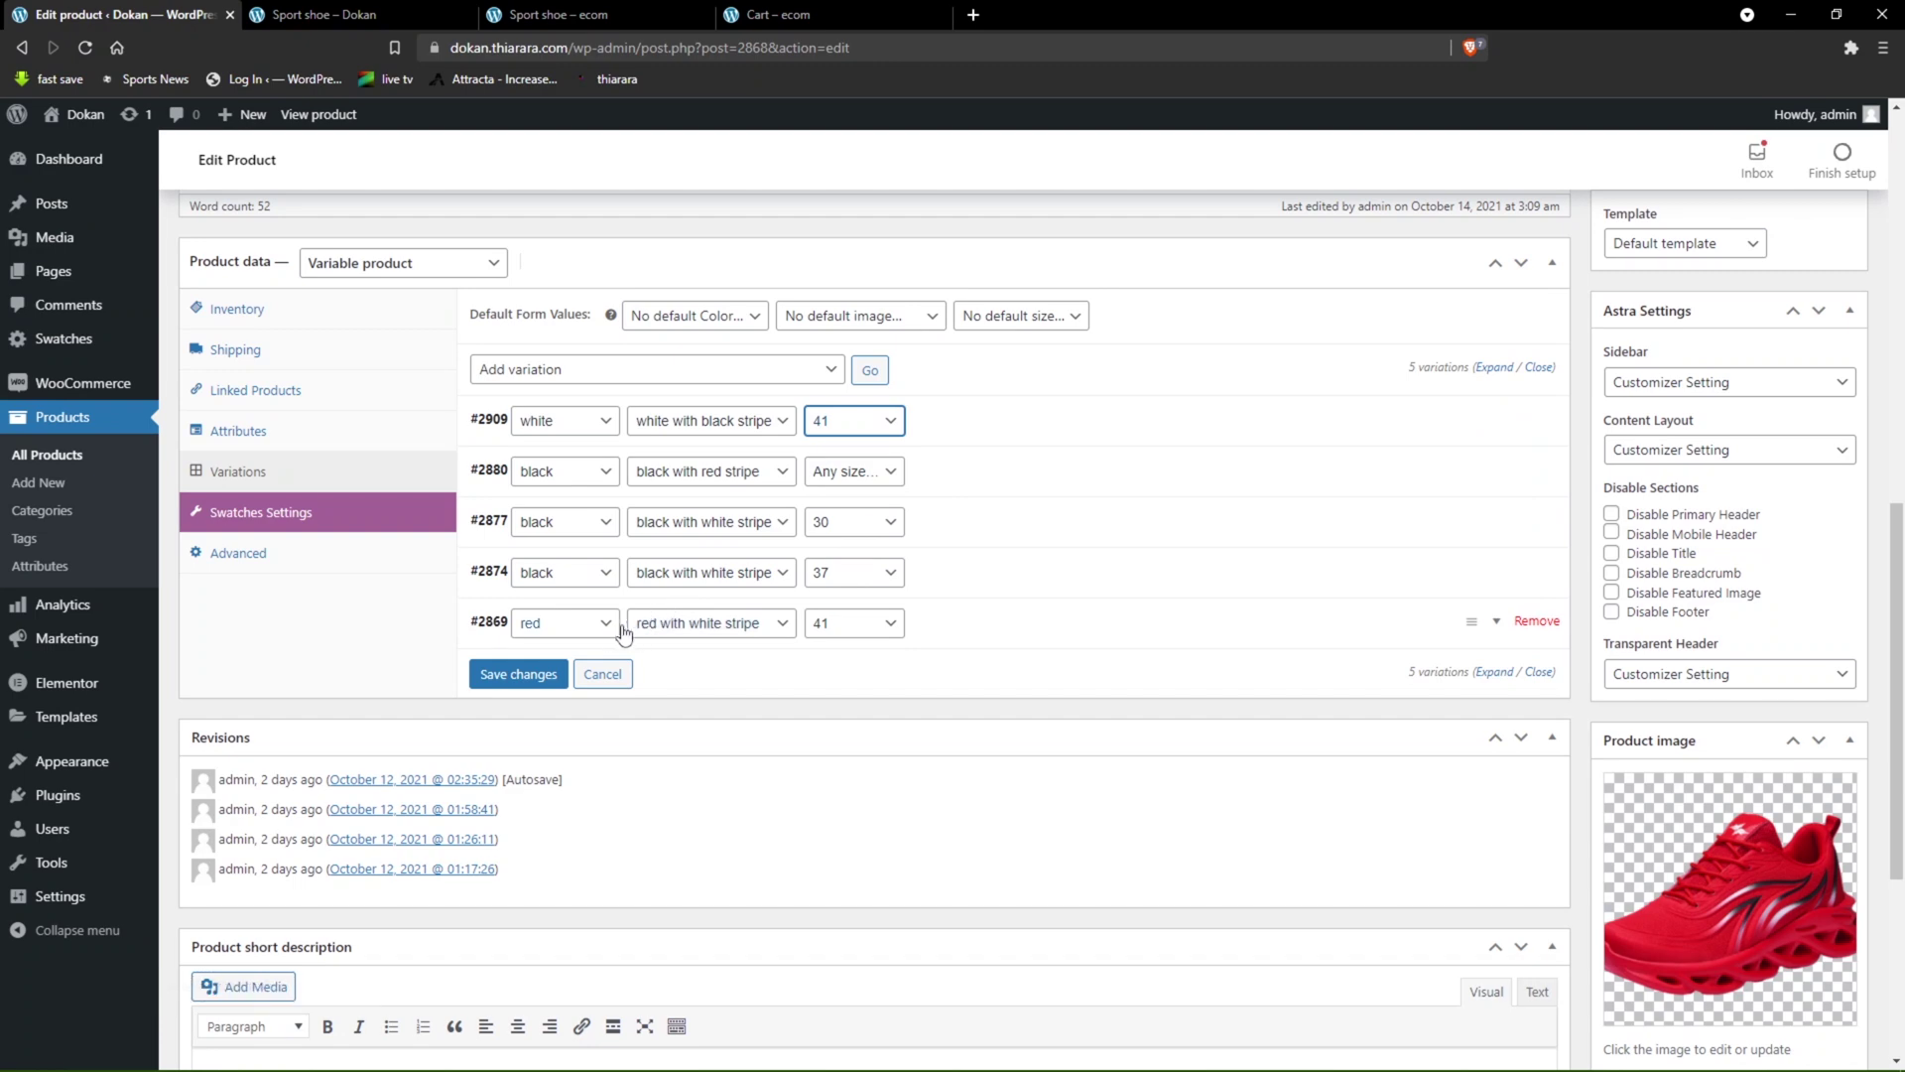
- Expand the new white variation and set its picture to sport_shoe_white
{"action": "left_click", "coordinate": [1496, 425]}
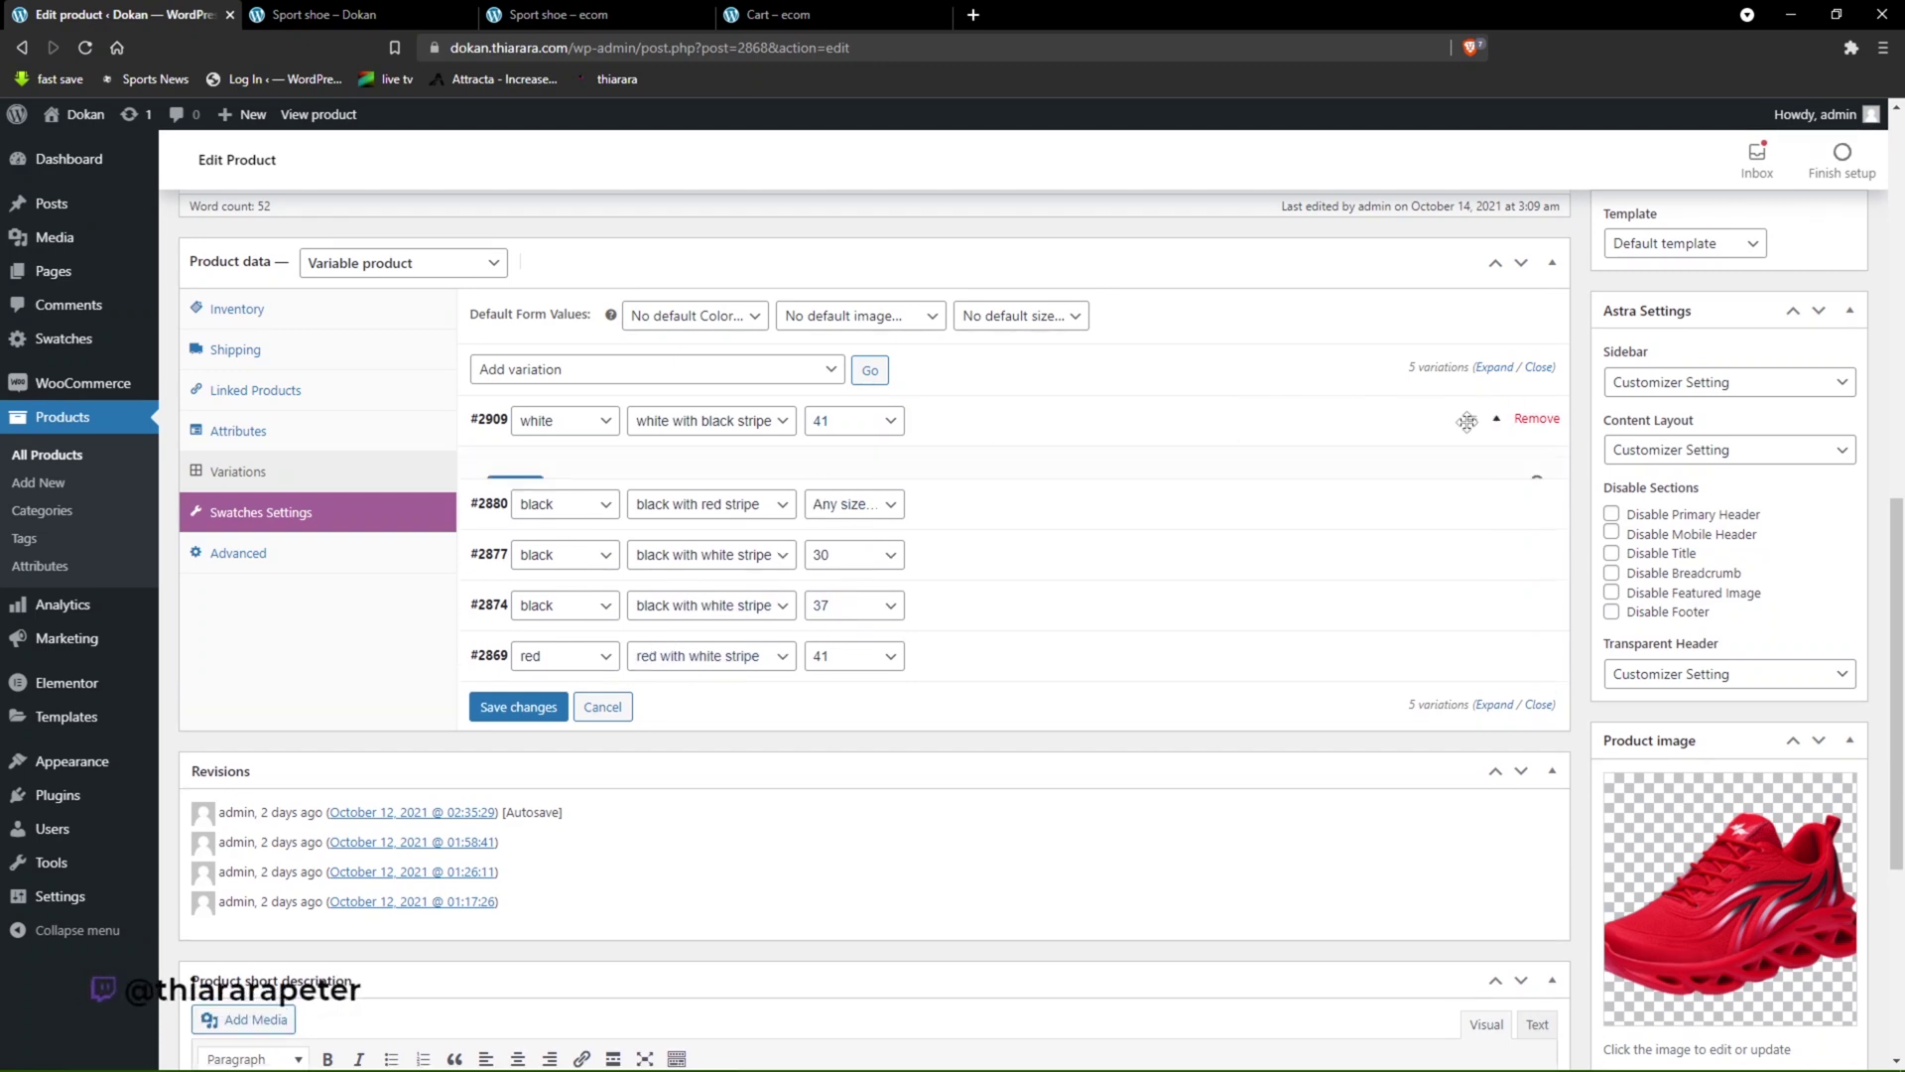
{"action": "left_click", "coordinate": [515, 503]}
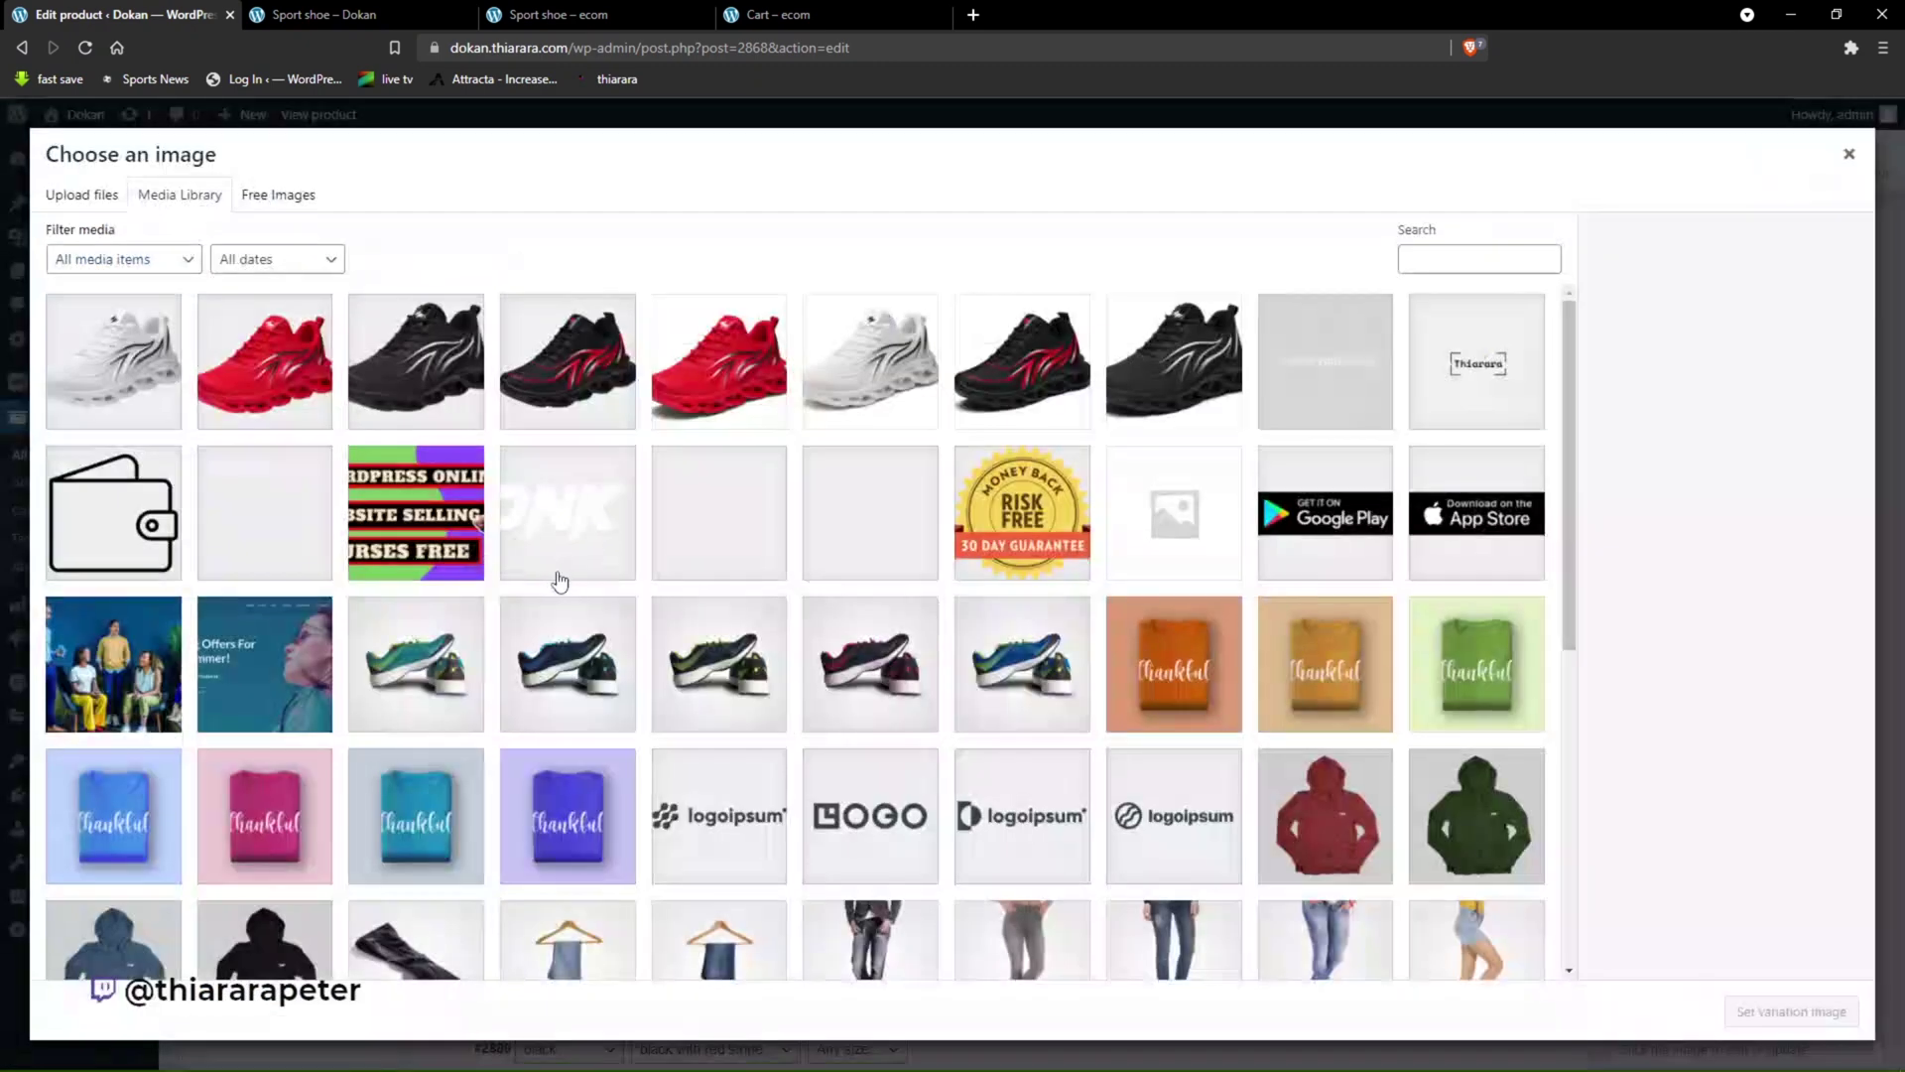
{"action": "left_click", "coordinate": [182, 374]}
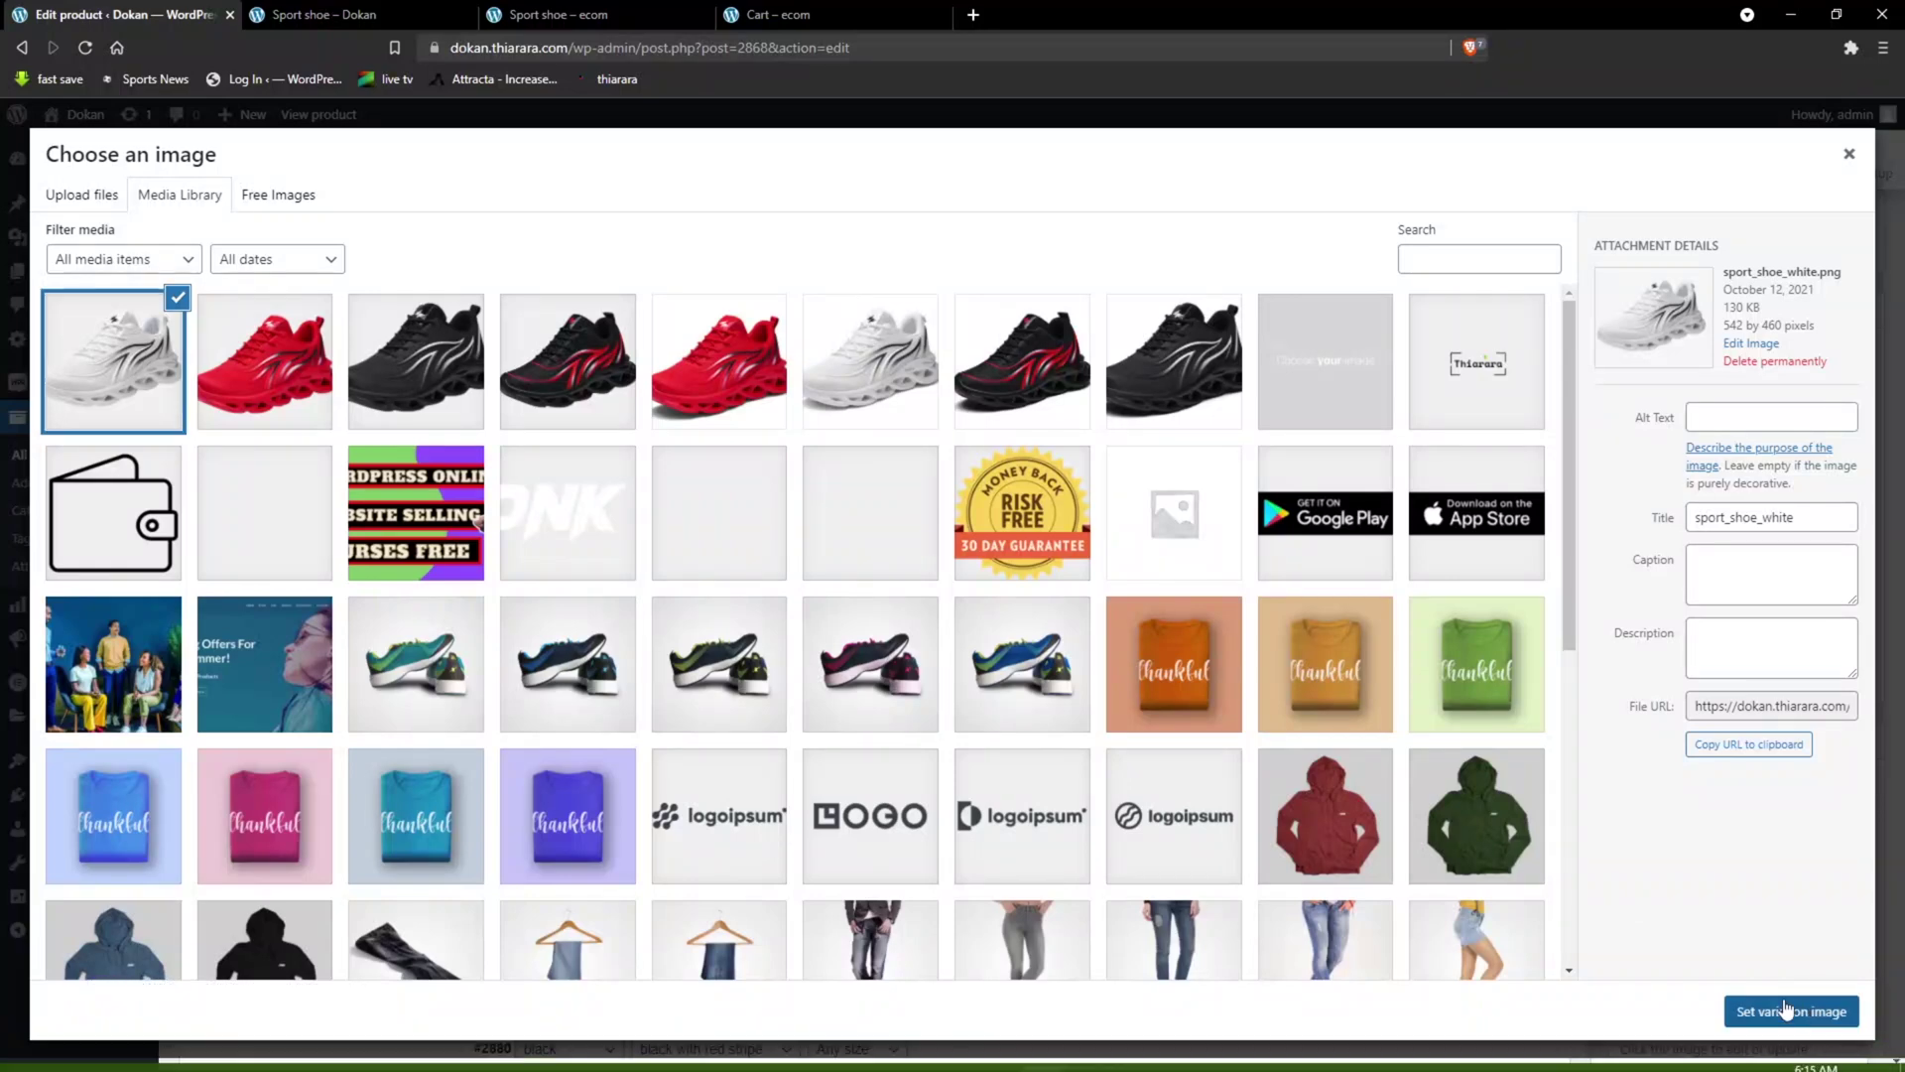
{"action": "left_click", "coordinate": [1786, 1009]}
- Set the white variation's regular price to 110 KSh and save the variation changes
{"action": "left_click", "coordinate": [574, 690]}
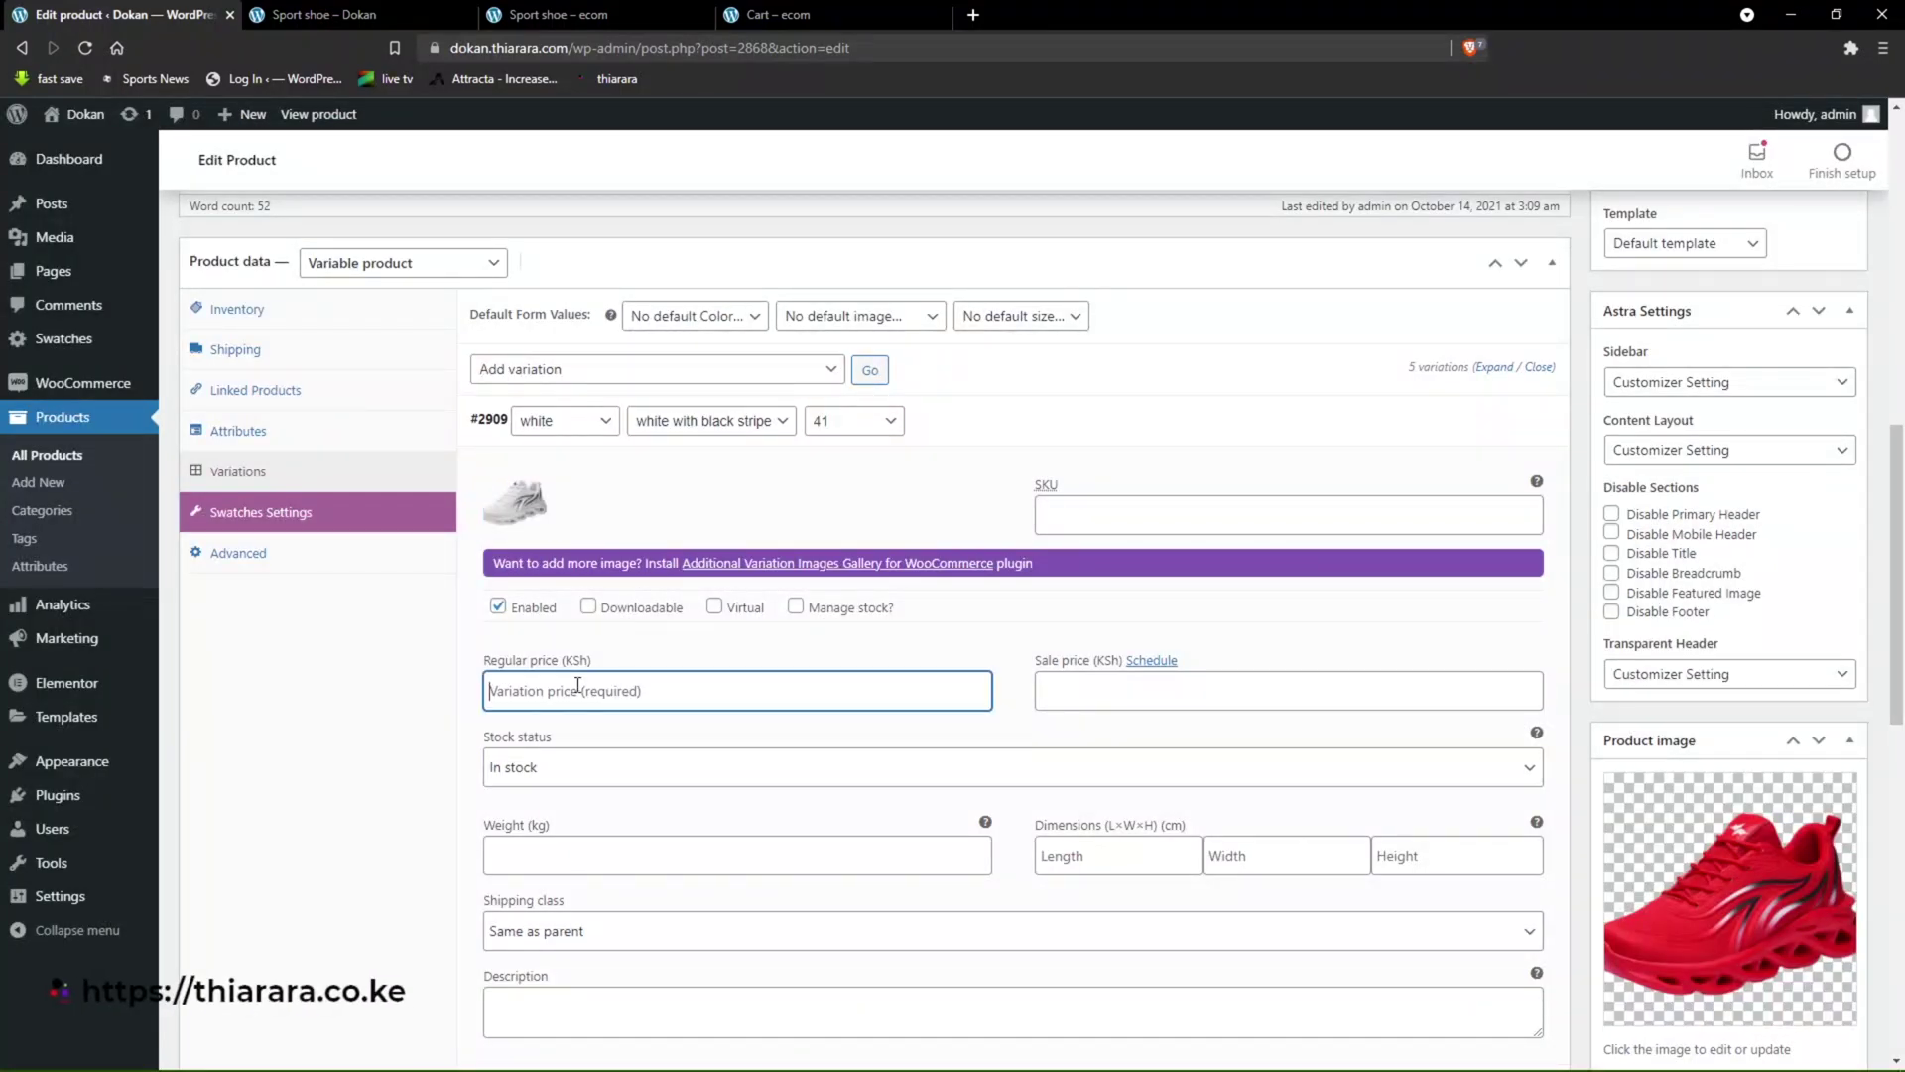
{"action": "type", "text": "110"}
{"action": "scroll", "coordinate": [693, 770], "scroll_direction": "down", "scroll_amount": 5}
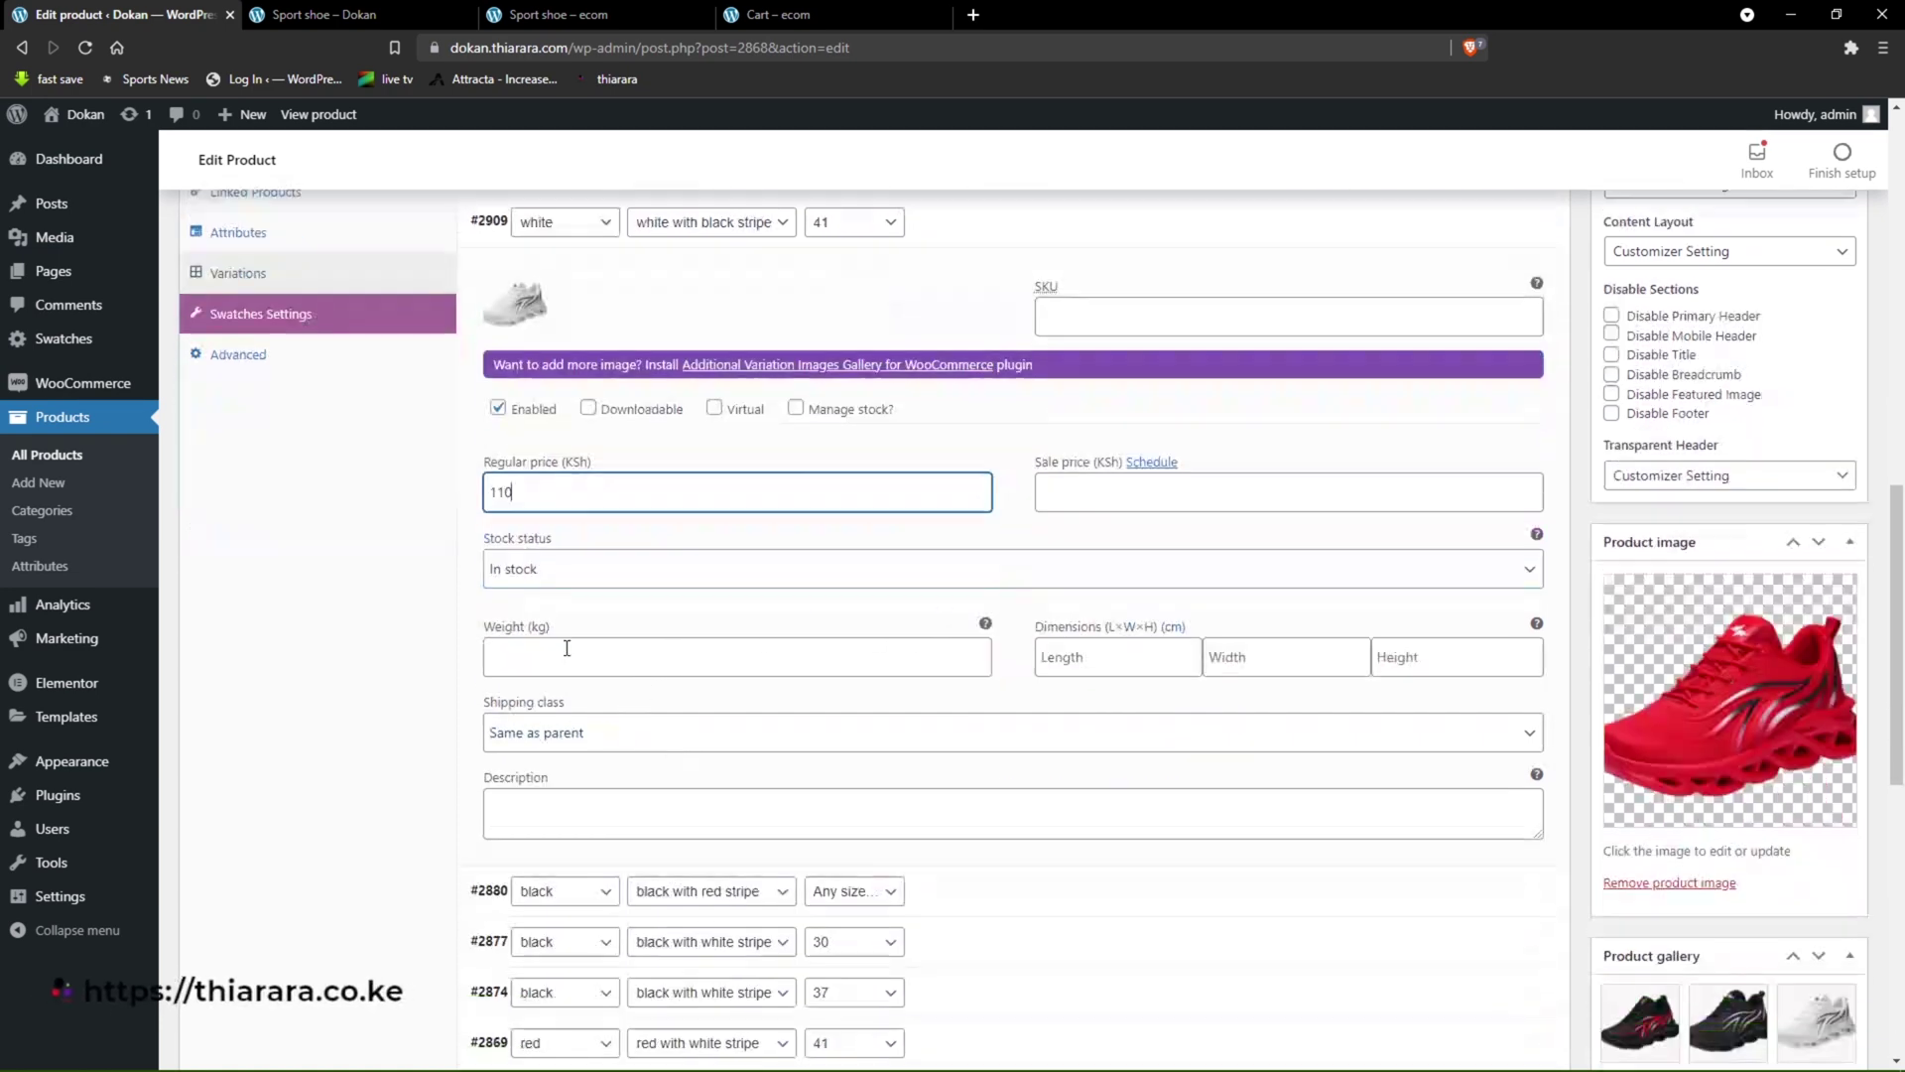
{"action": "left_click", "coordinate": [519, 797]}
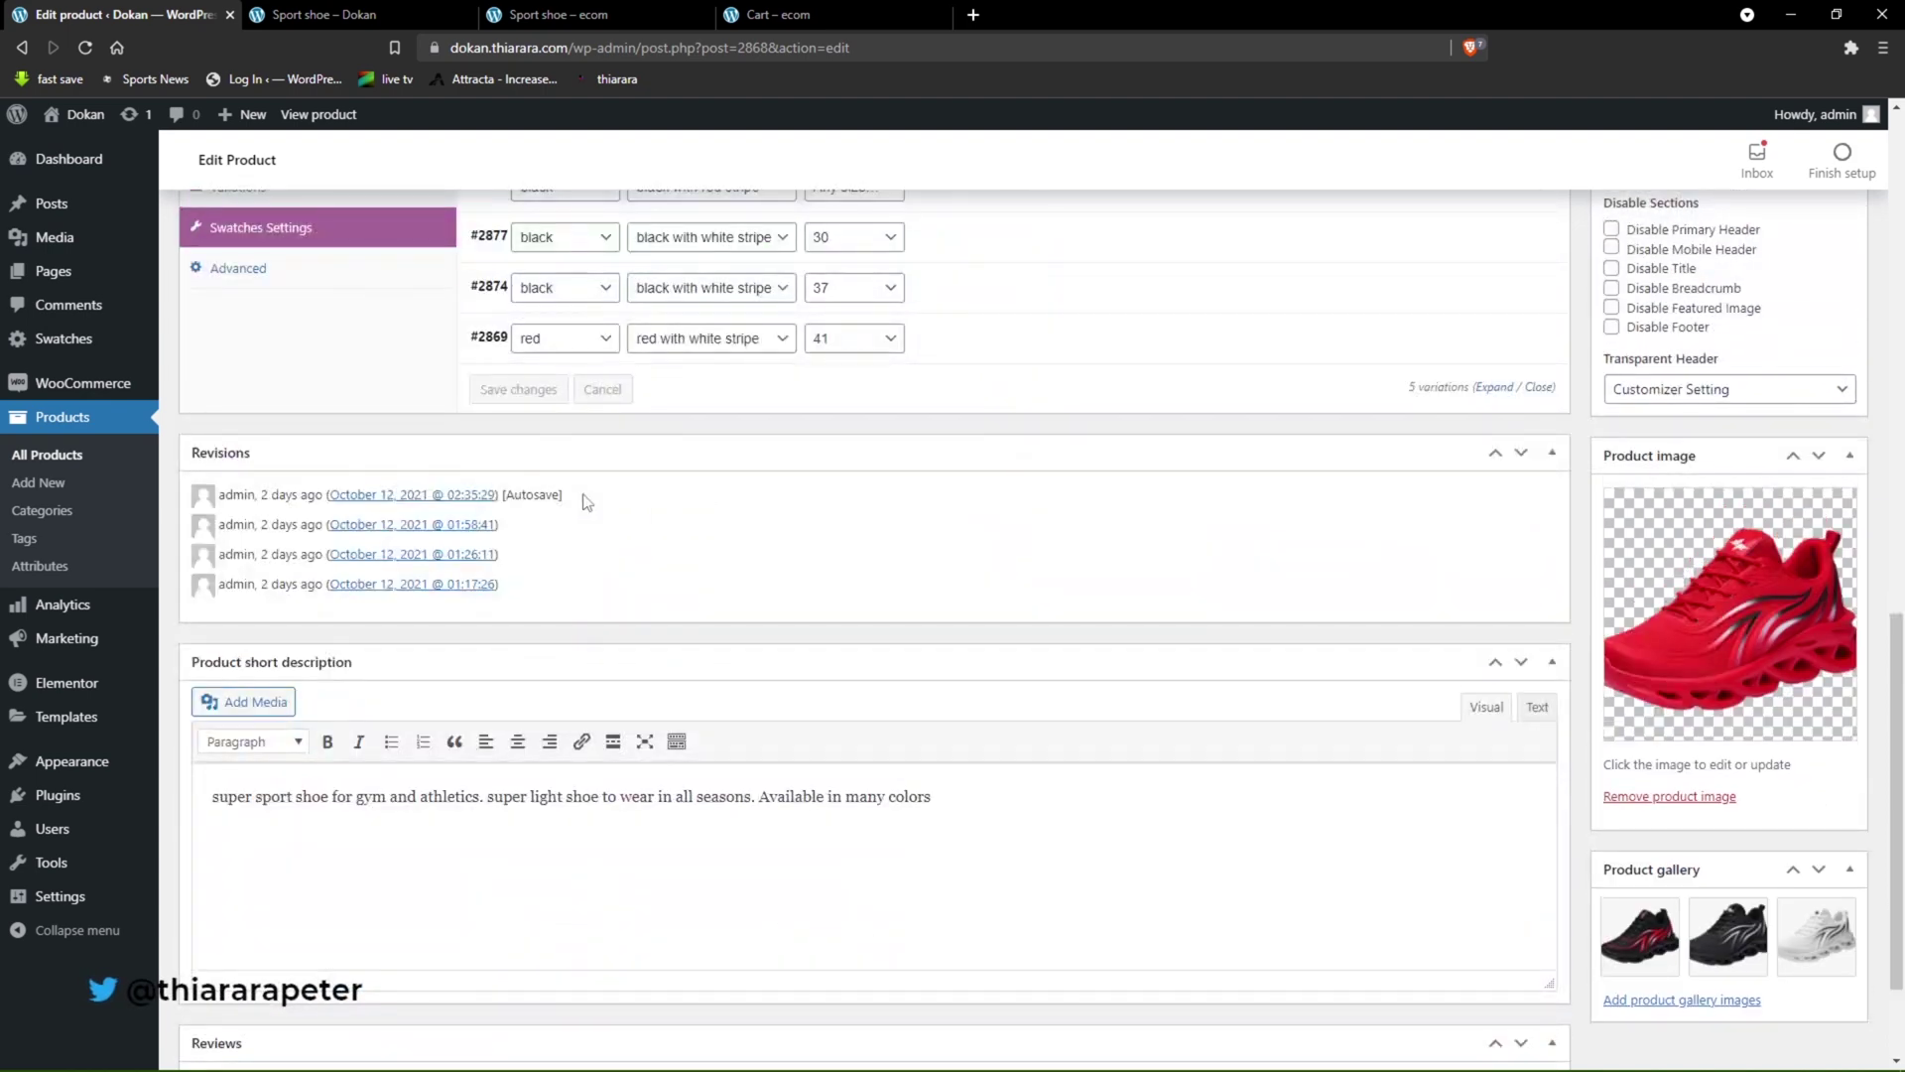
- Expand the red size 41 variation and change its picture to sport_shoe_red
{"action": "scroll", "coordinate": [615, 516], "scroll_direction": "up", "scroll_amount": 2}
{"action": "scroll", "coordinate": [652, 535], "scroll_direction": "up", "scroll_amount": 1}
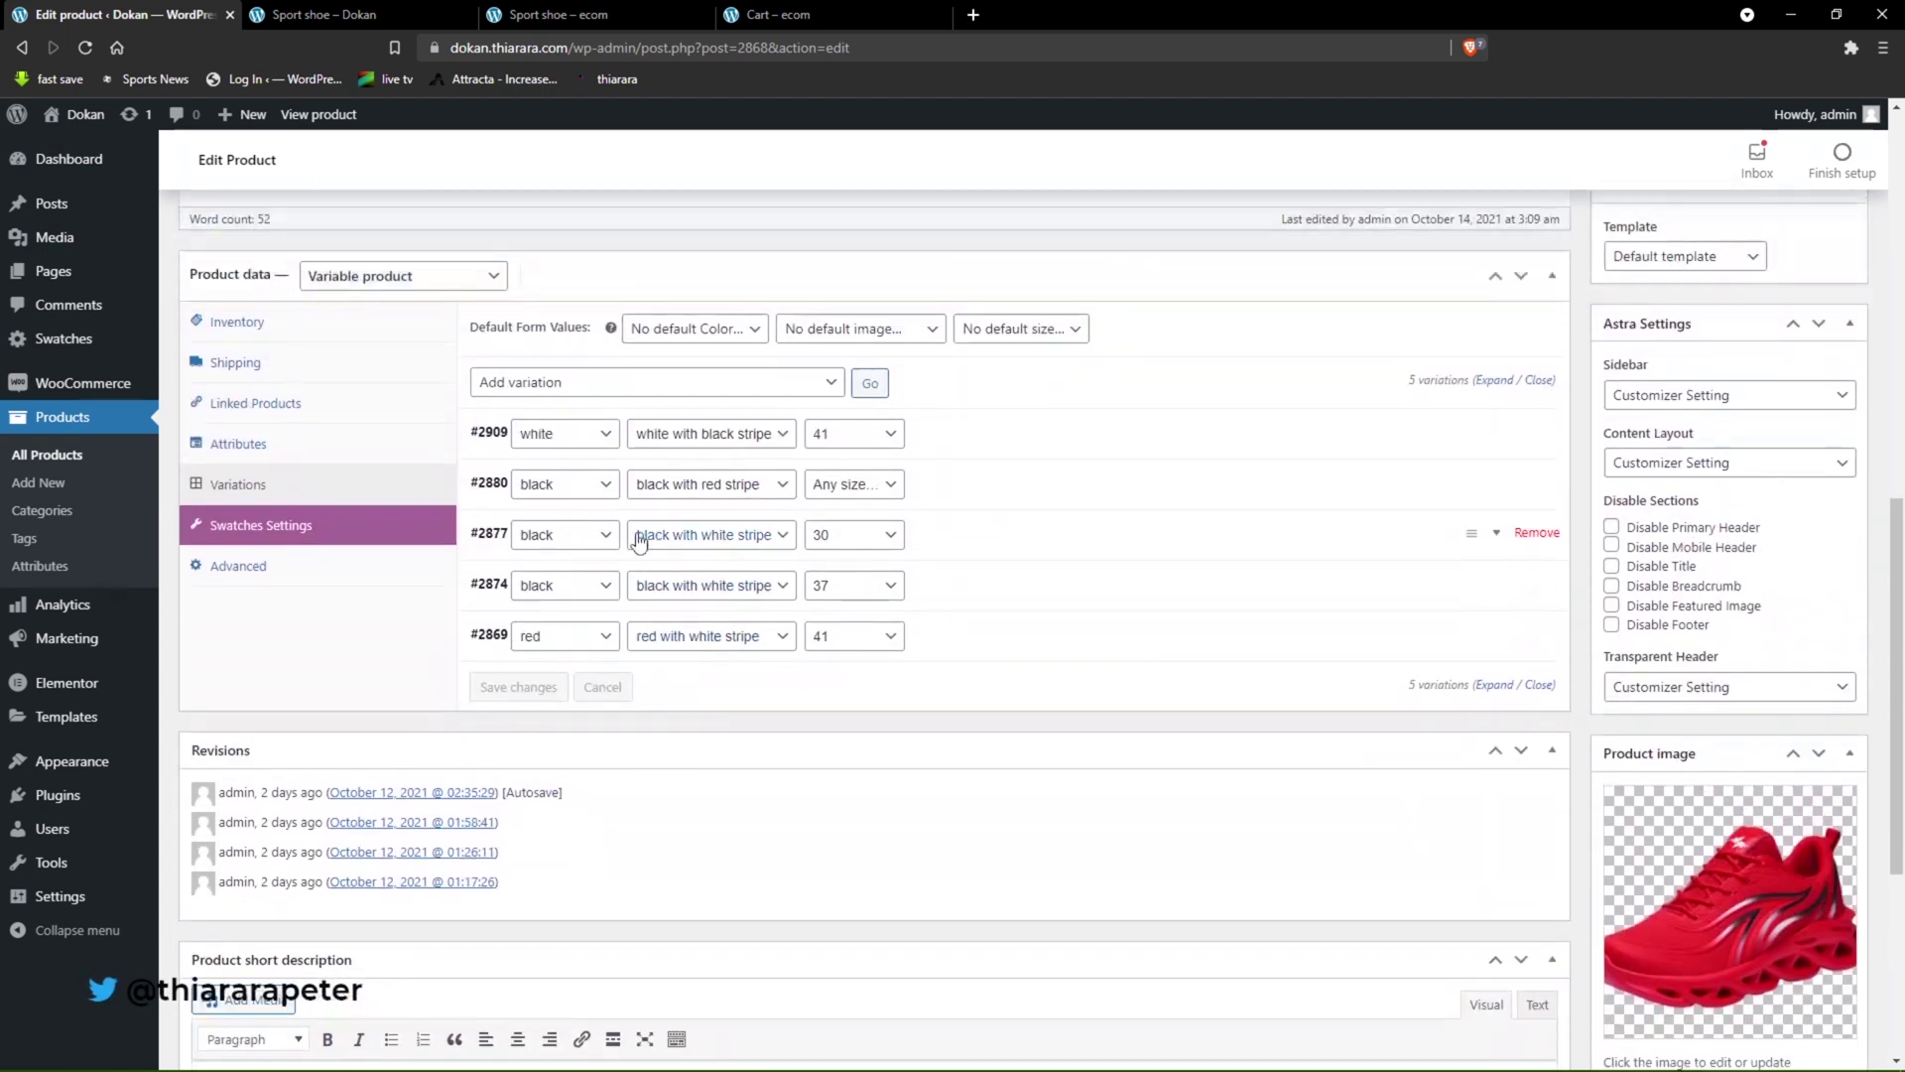
{"action": "left_click", "coordinate": [974, 646]}
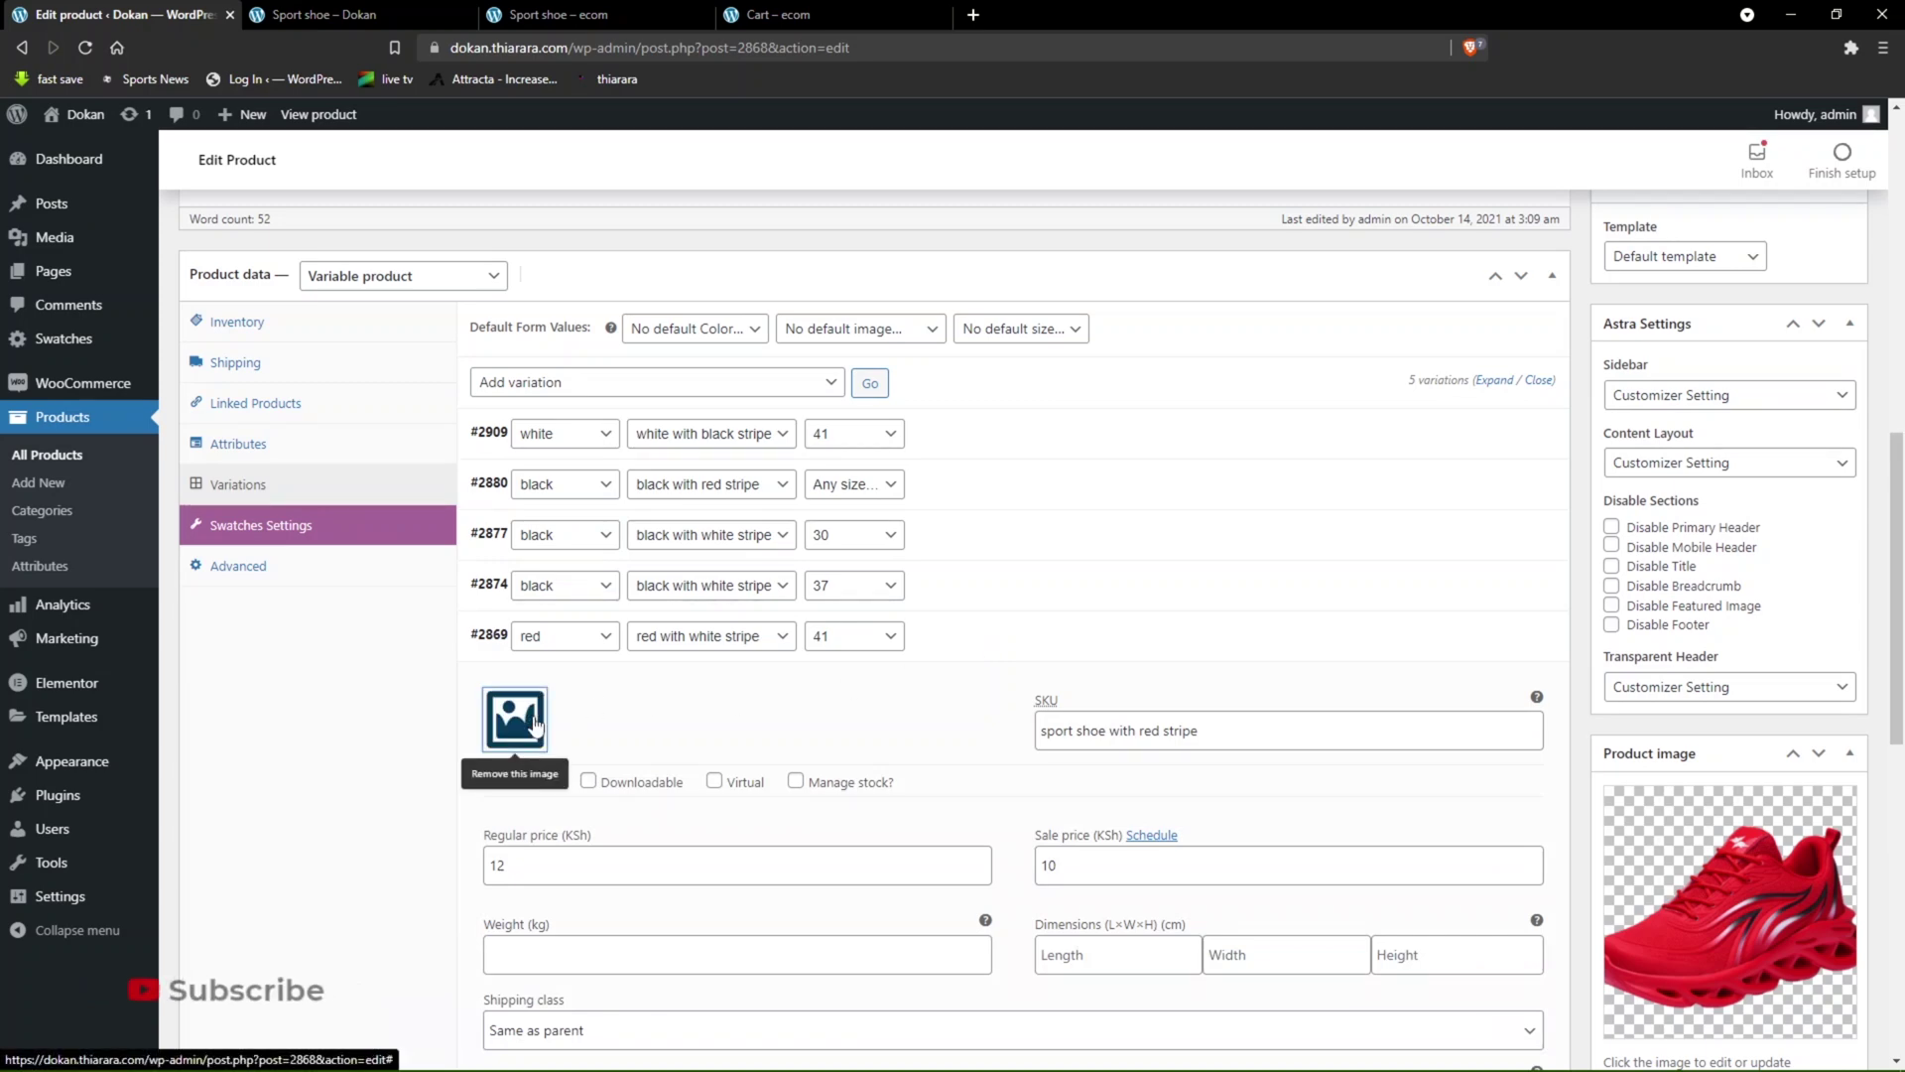
{"action": "left_click", "coordinate": [535, 726]}
{"action": "left_click", "coordinate": [718, 360]}
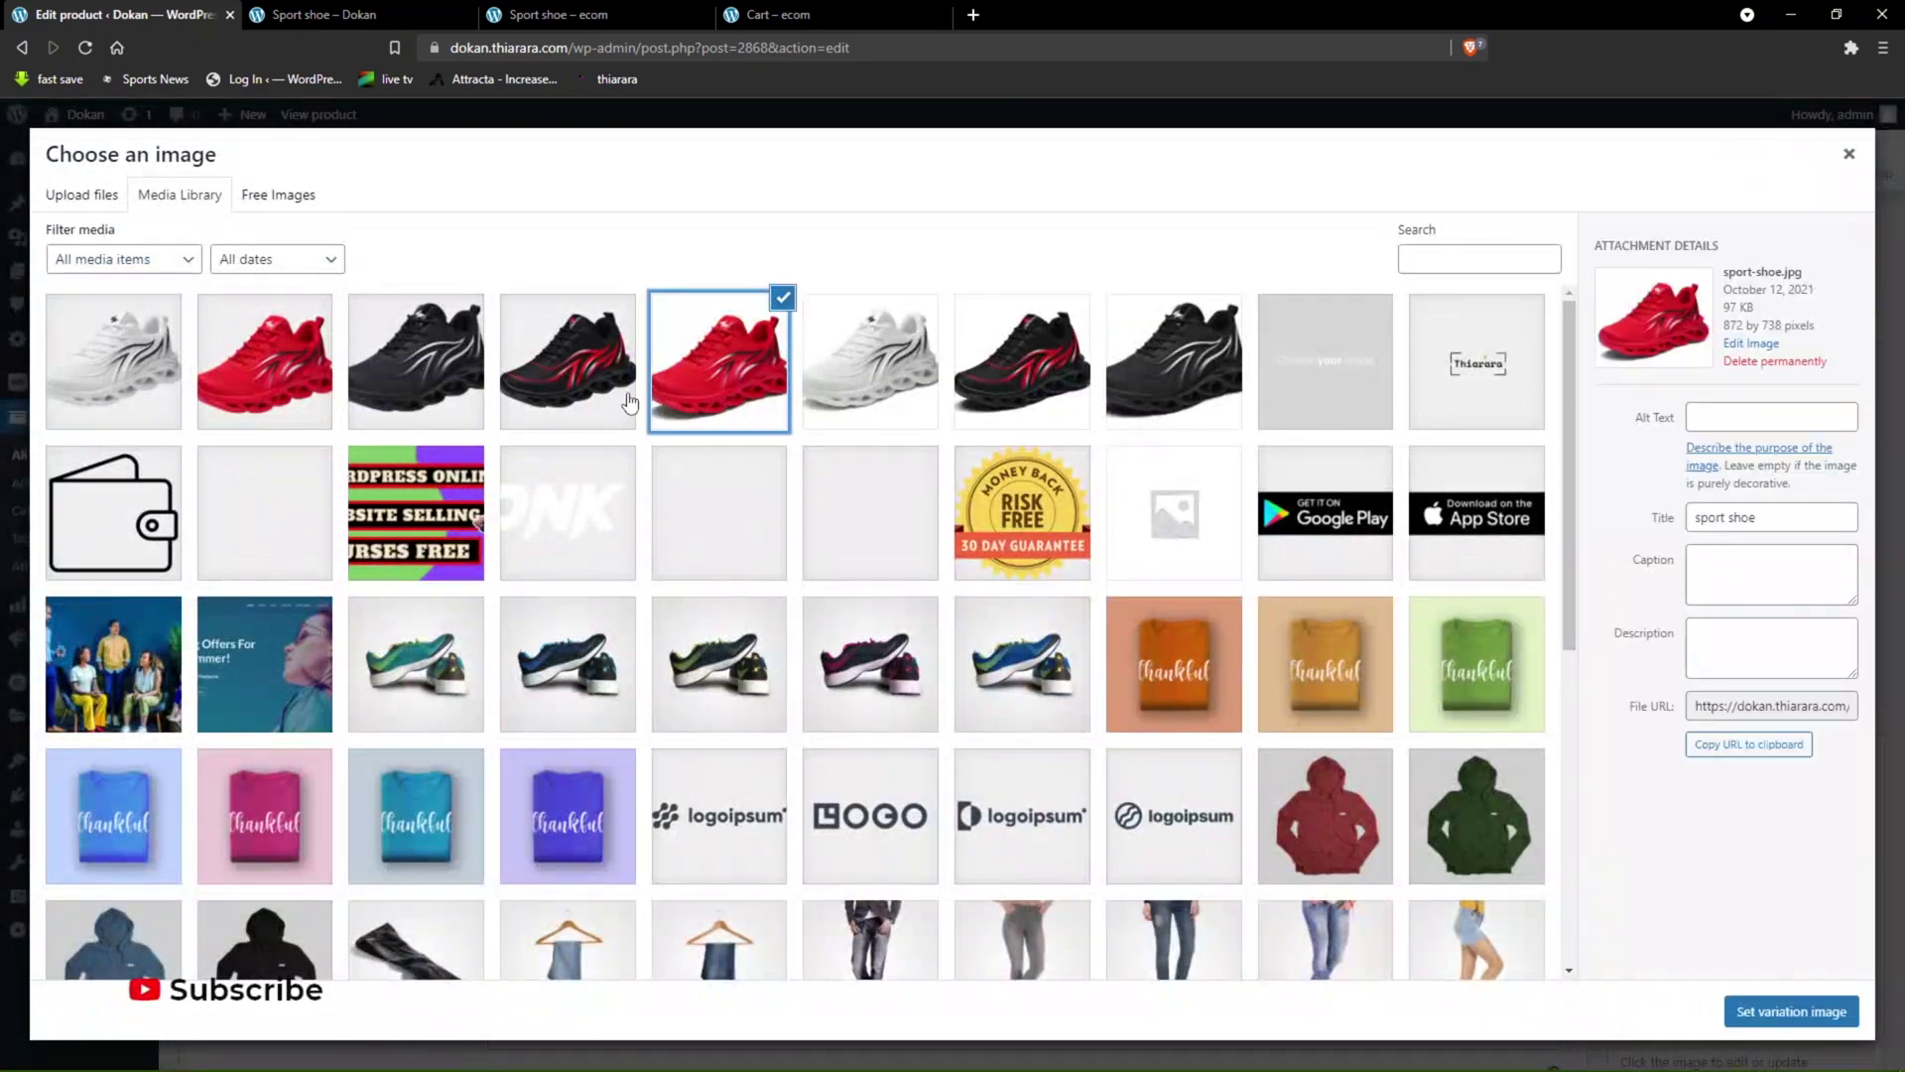
{"action": "left_click", "coordinate": [242, 389]}
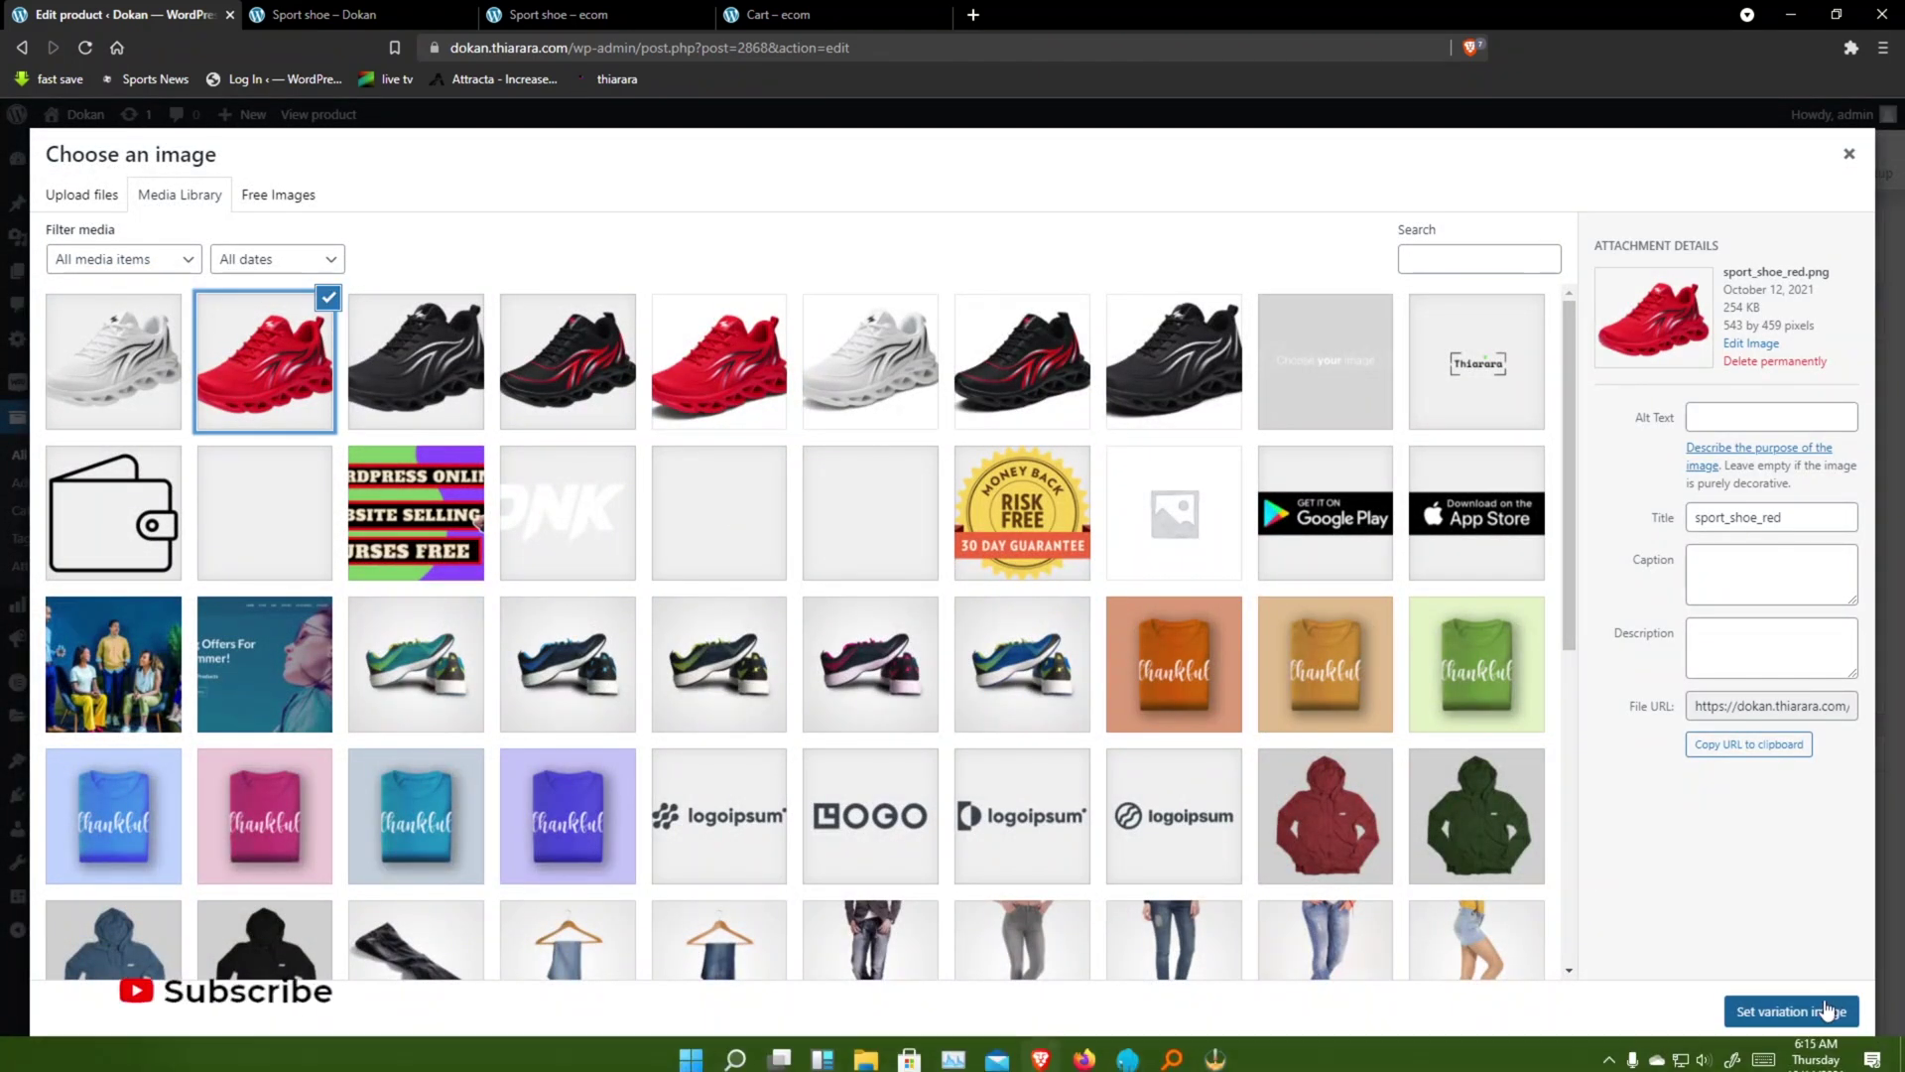
{"action": "left_click", "coordinate": [1791, 1011]}
- Set the red variation's regular price to 120 KSh and save the variation changes
{"action": "scroll", "coordinate": [776, 780], "scroll_direction": "down", "scroll_amount": 2}
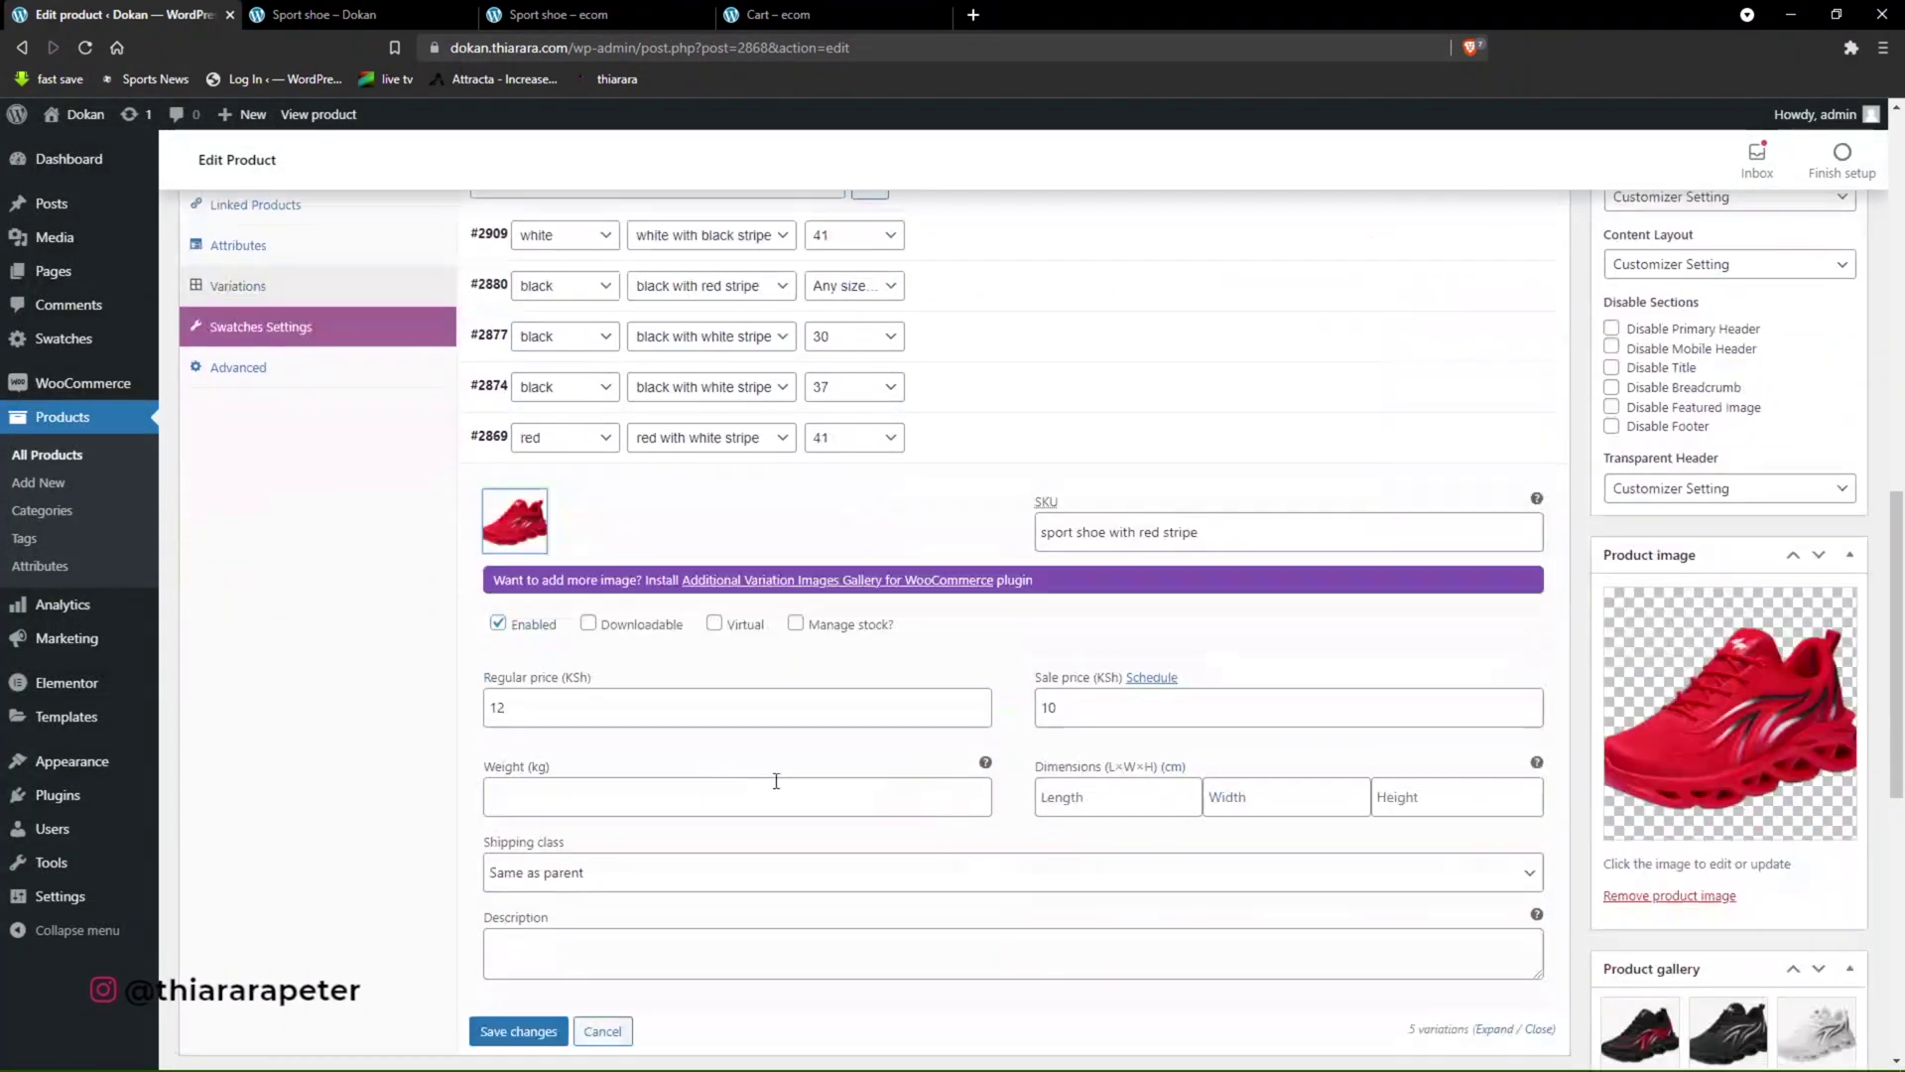
{"action": "left_click", "coordinate": [600, 712]}
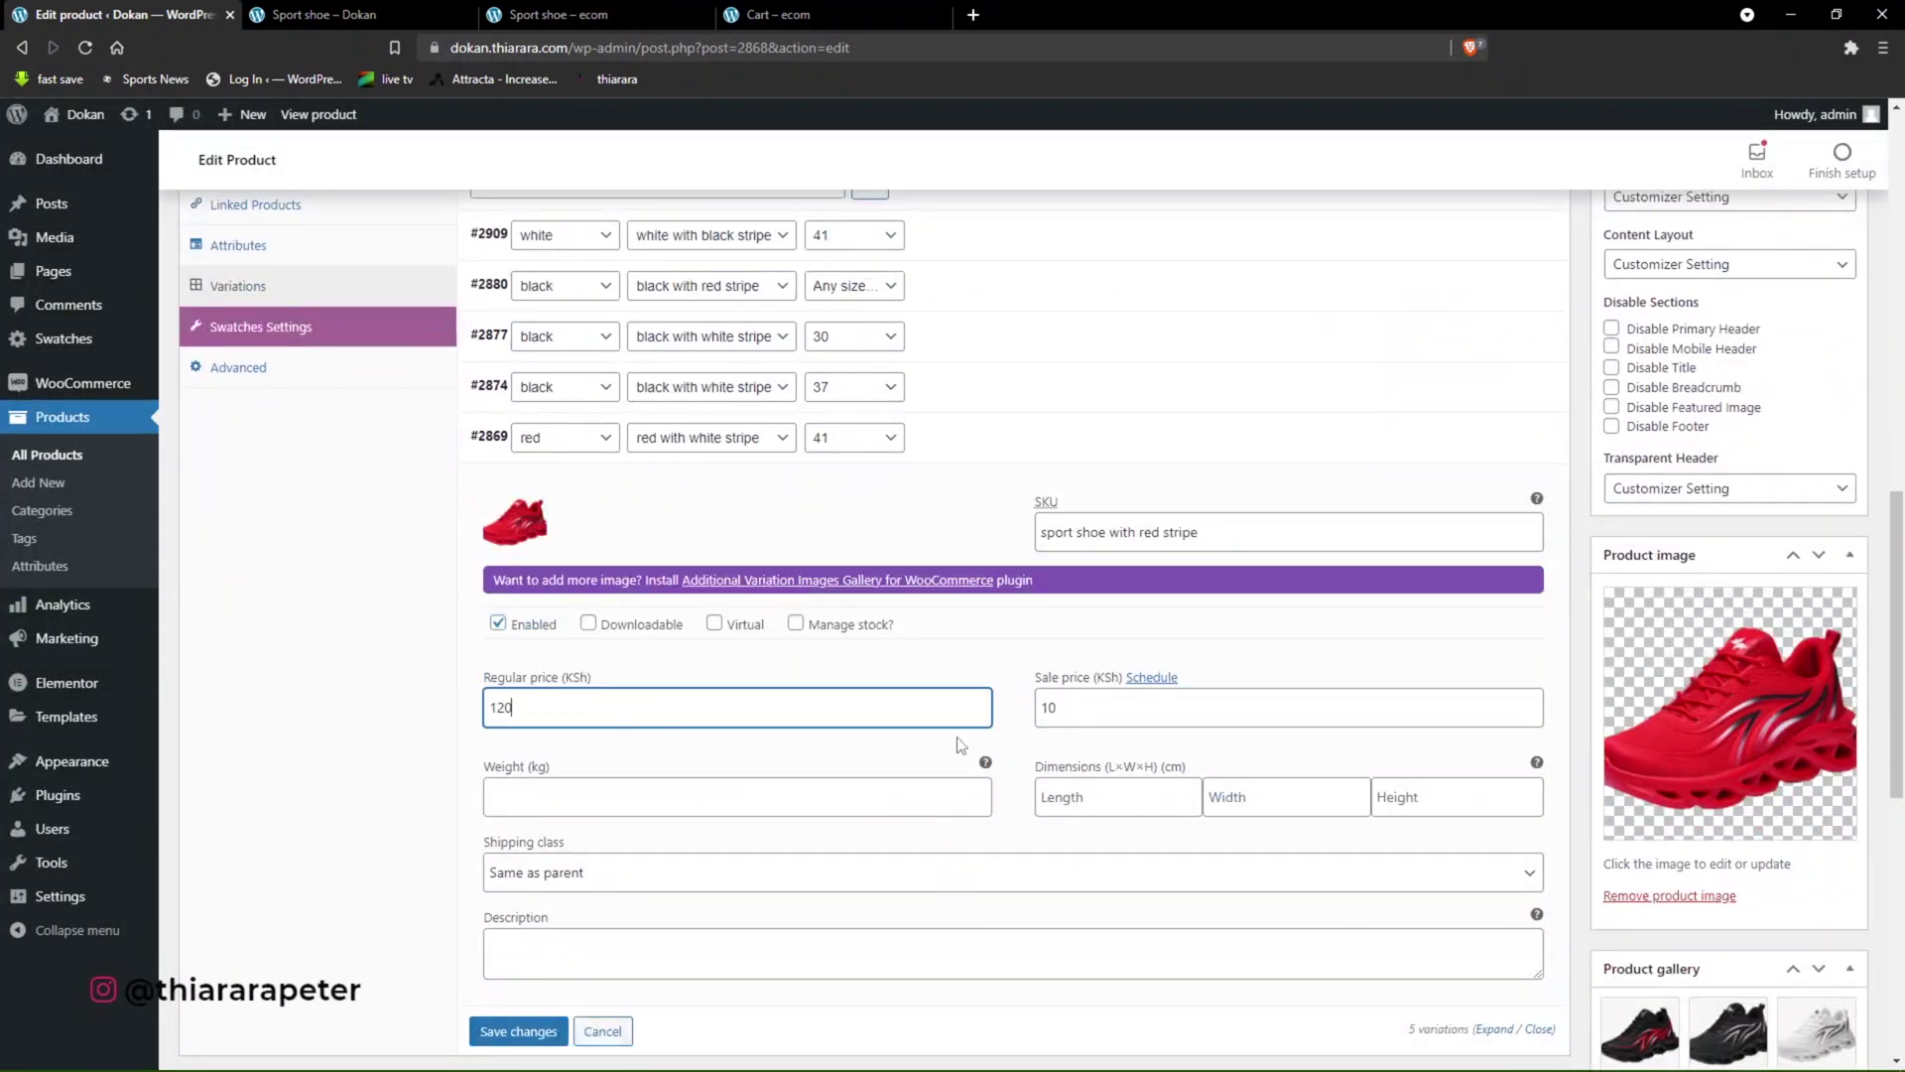
{"action": "type", "text": "0"}
{"action": "left_click", "coordinate": [518, 1031]}
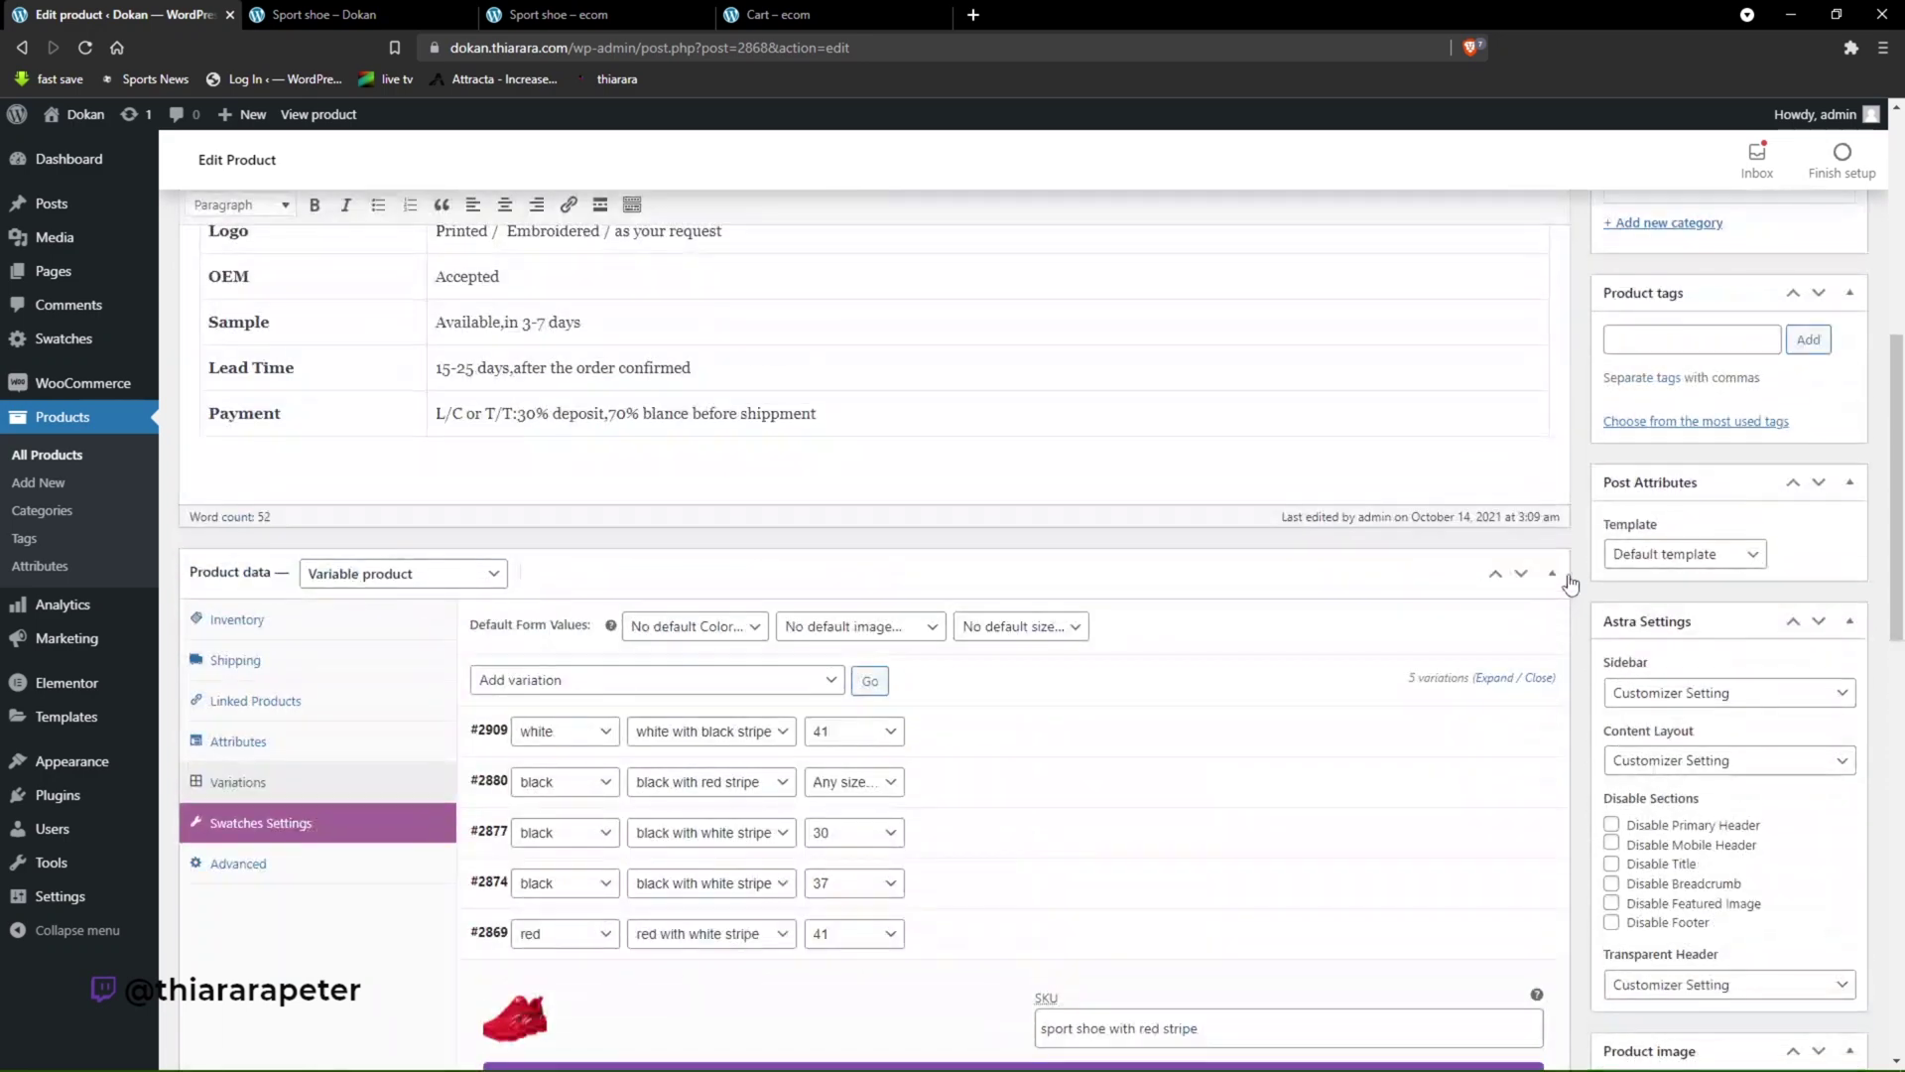
- Update the Sport shoe product and open its store page in a new browser tab
{"action": "scroll", "coordinate": [1694, 467], "scroll_direction": "down", "scroll_amount": 7}
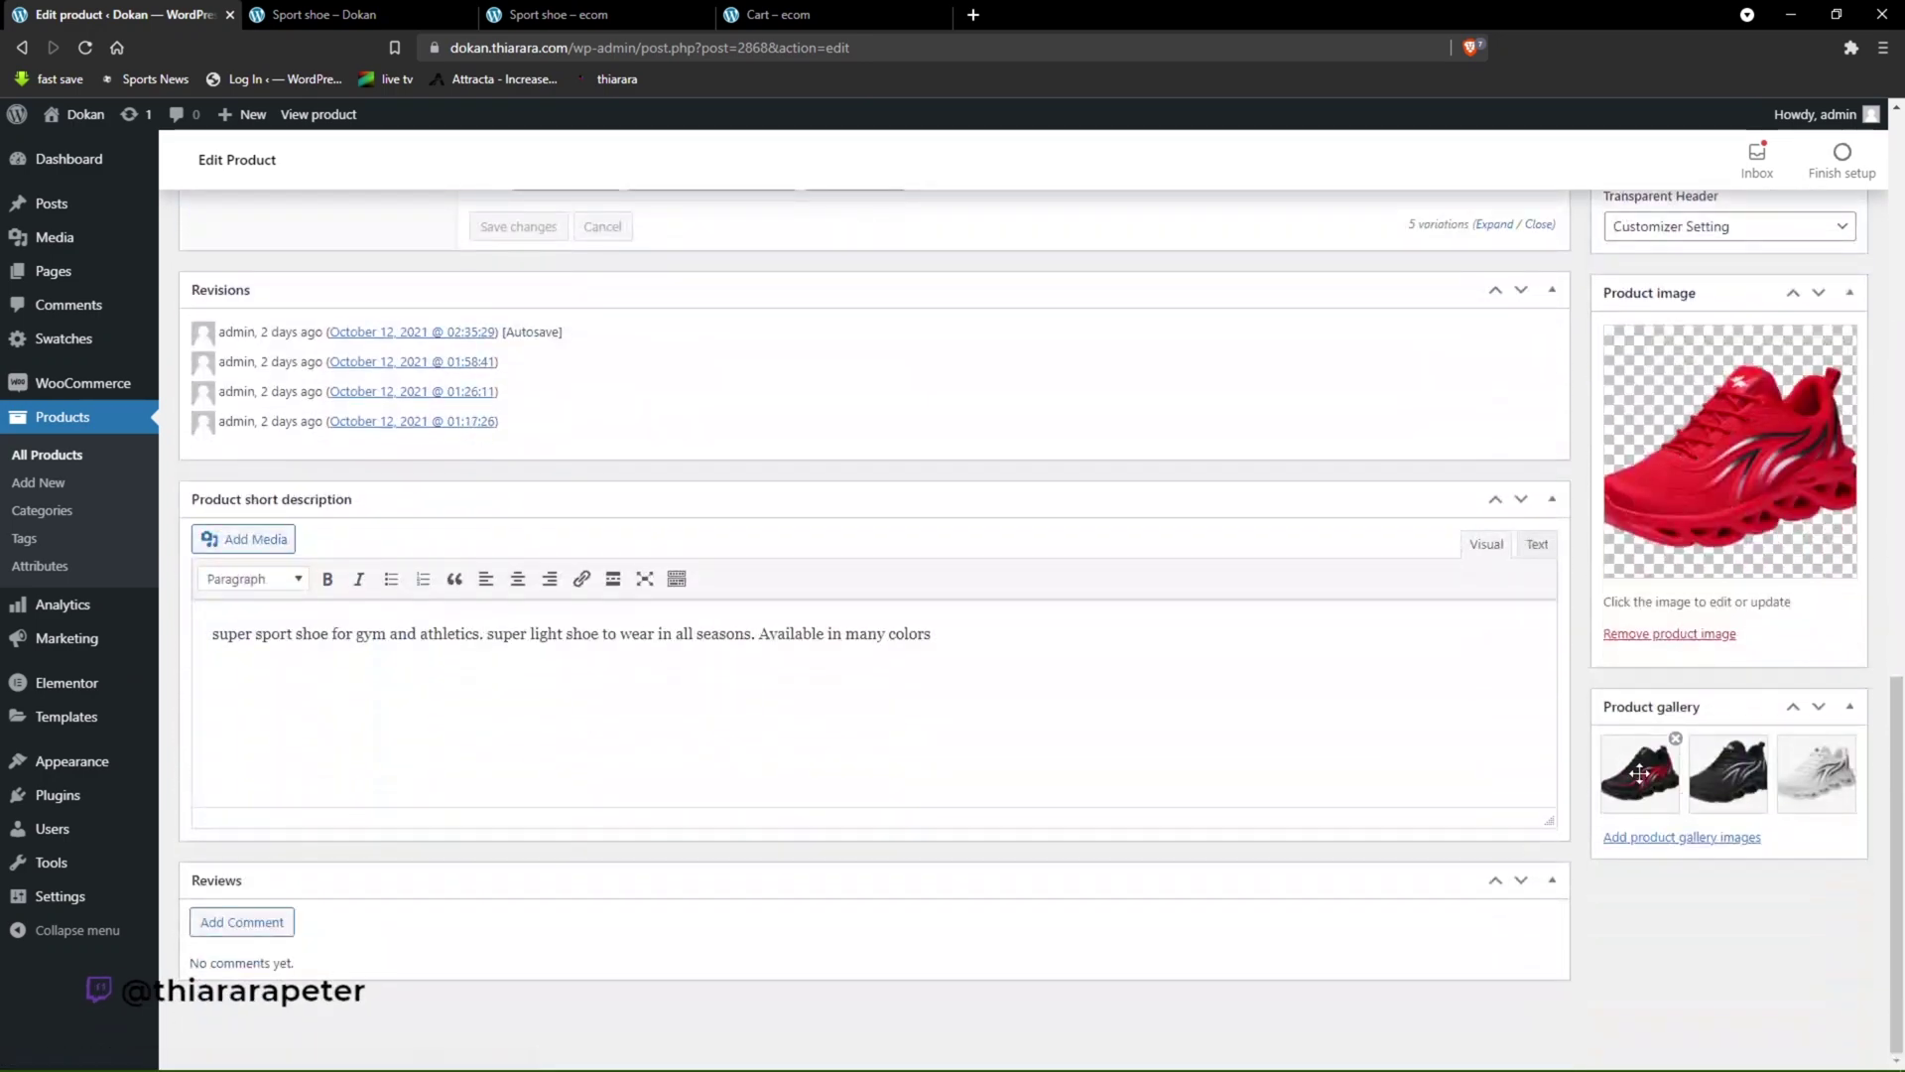
{"action": "scroll", "coordinate": [1815, 784], "scroll_direction": "up", "scroll_amount": 10}
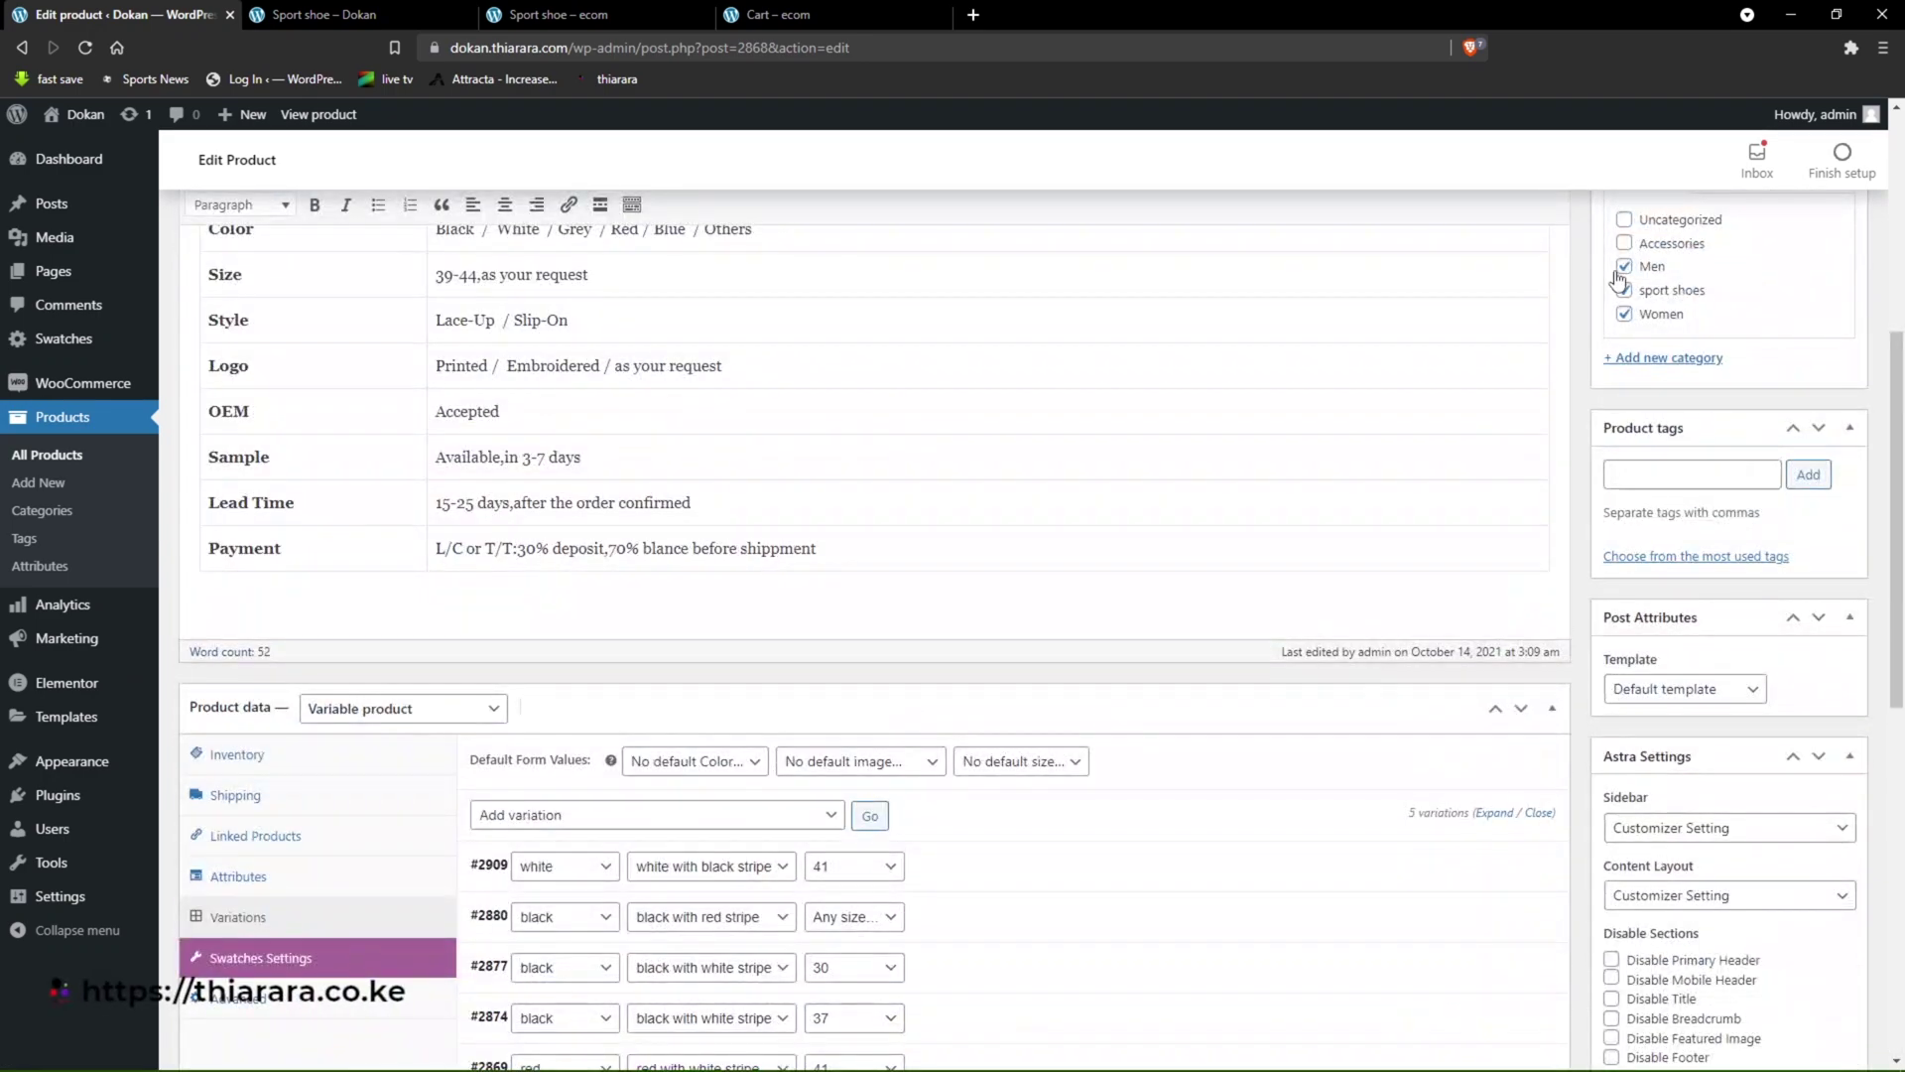
{"action": "scroll", "coordinate": [1639, 367], "scroll_direction": "up", "scroll_amount": 3}
{"action": "left_click", "coordinate": [1822, 373]}
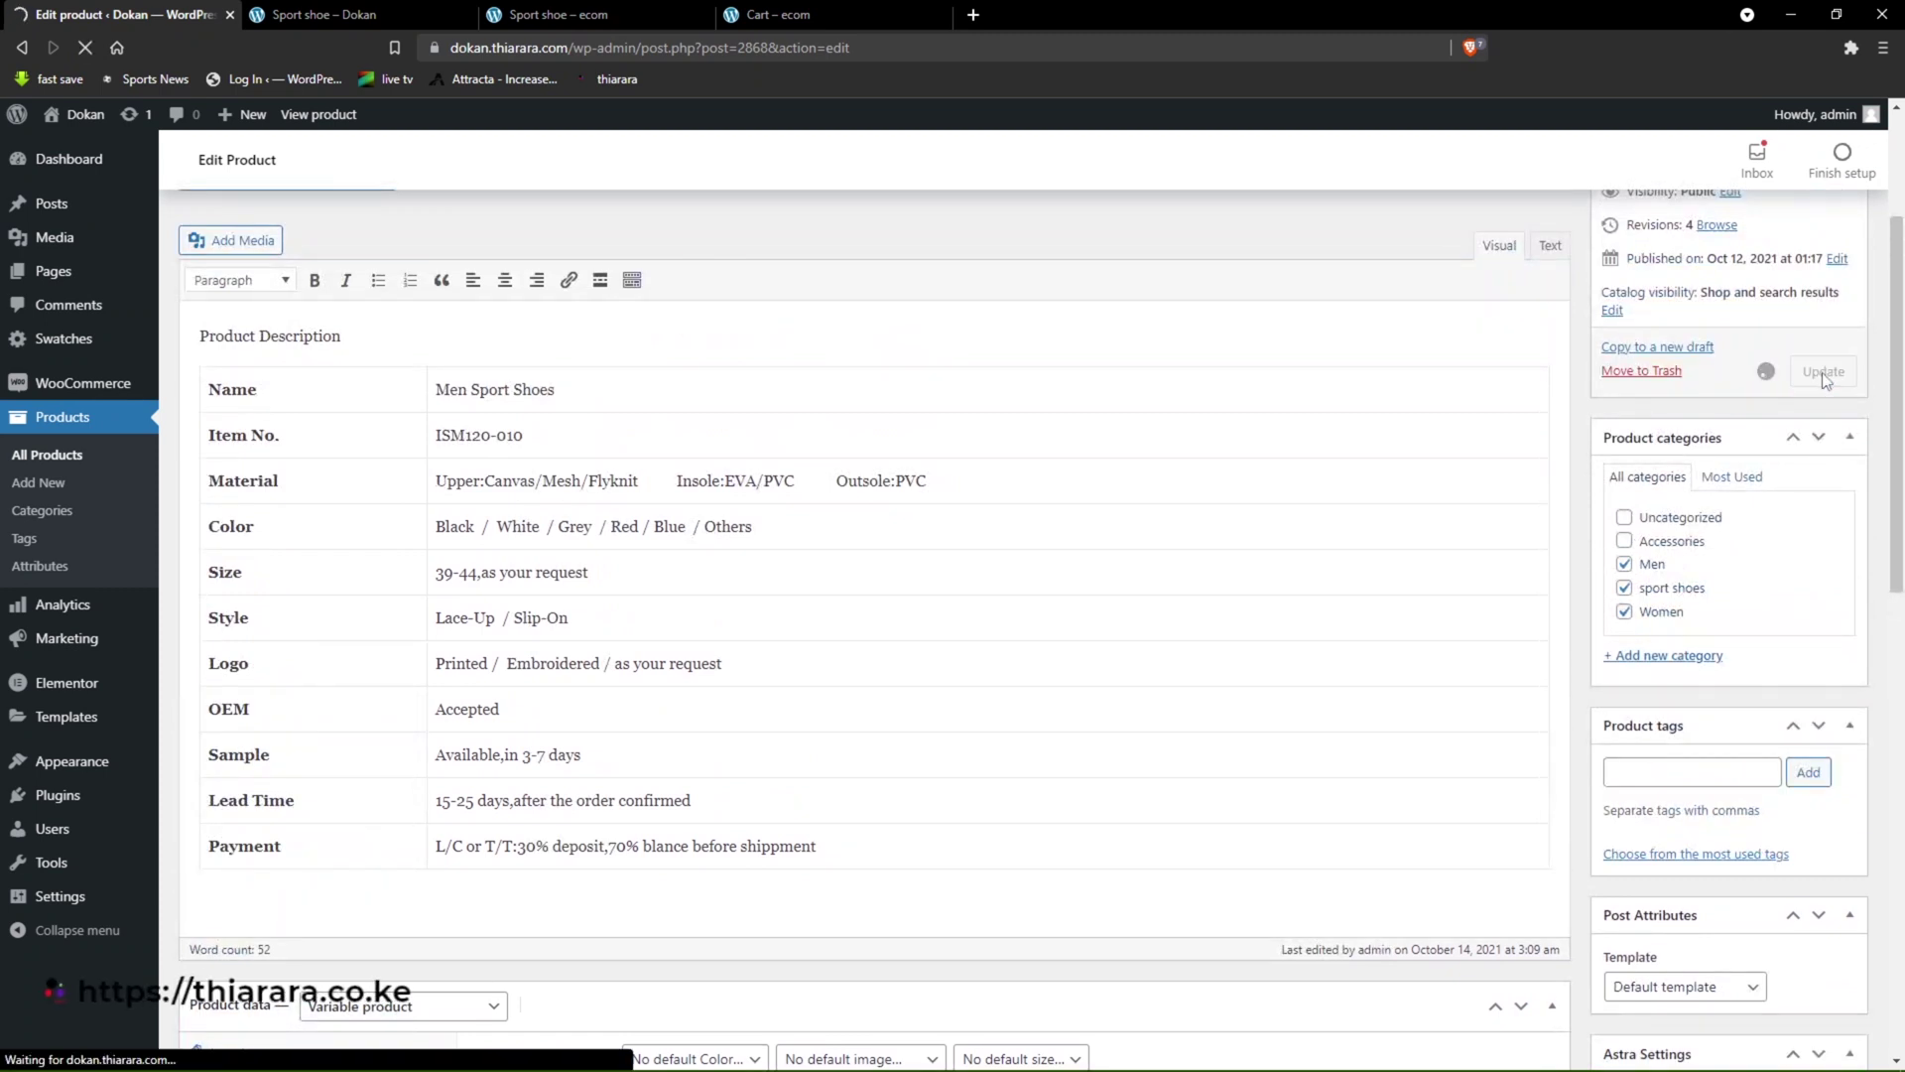
{"action": "right_click", "coordinate": [333, 321]}
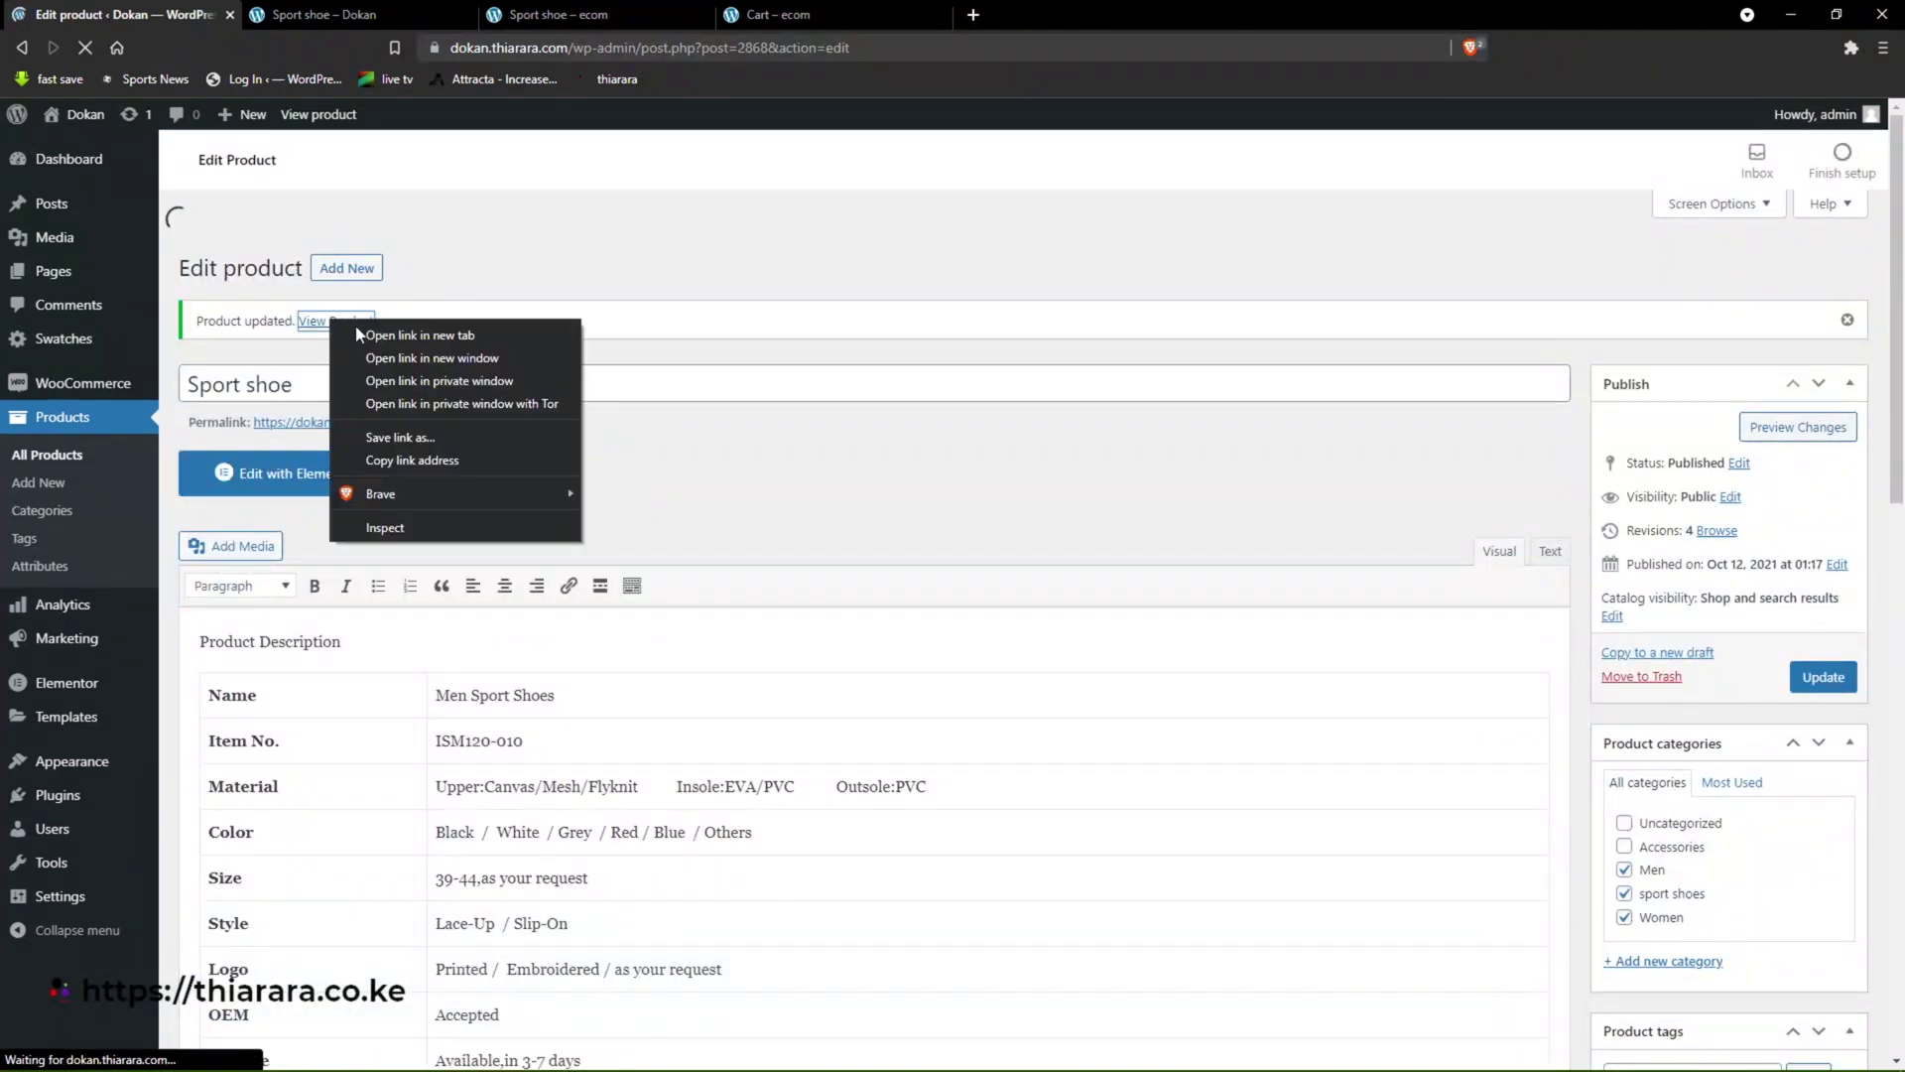
{"action": "left_click", "coordinate": [387, 335]}
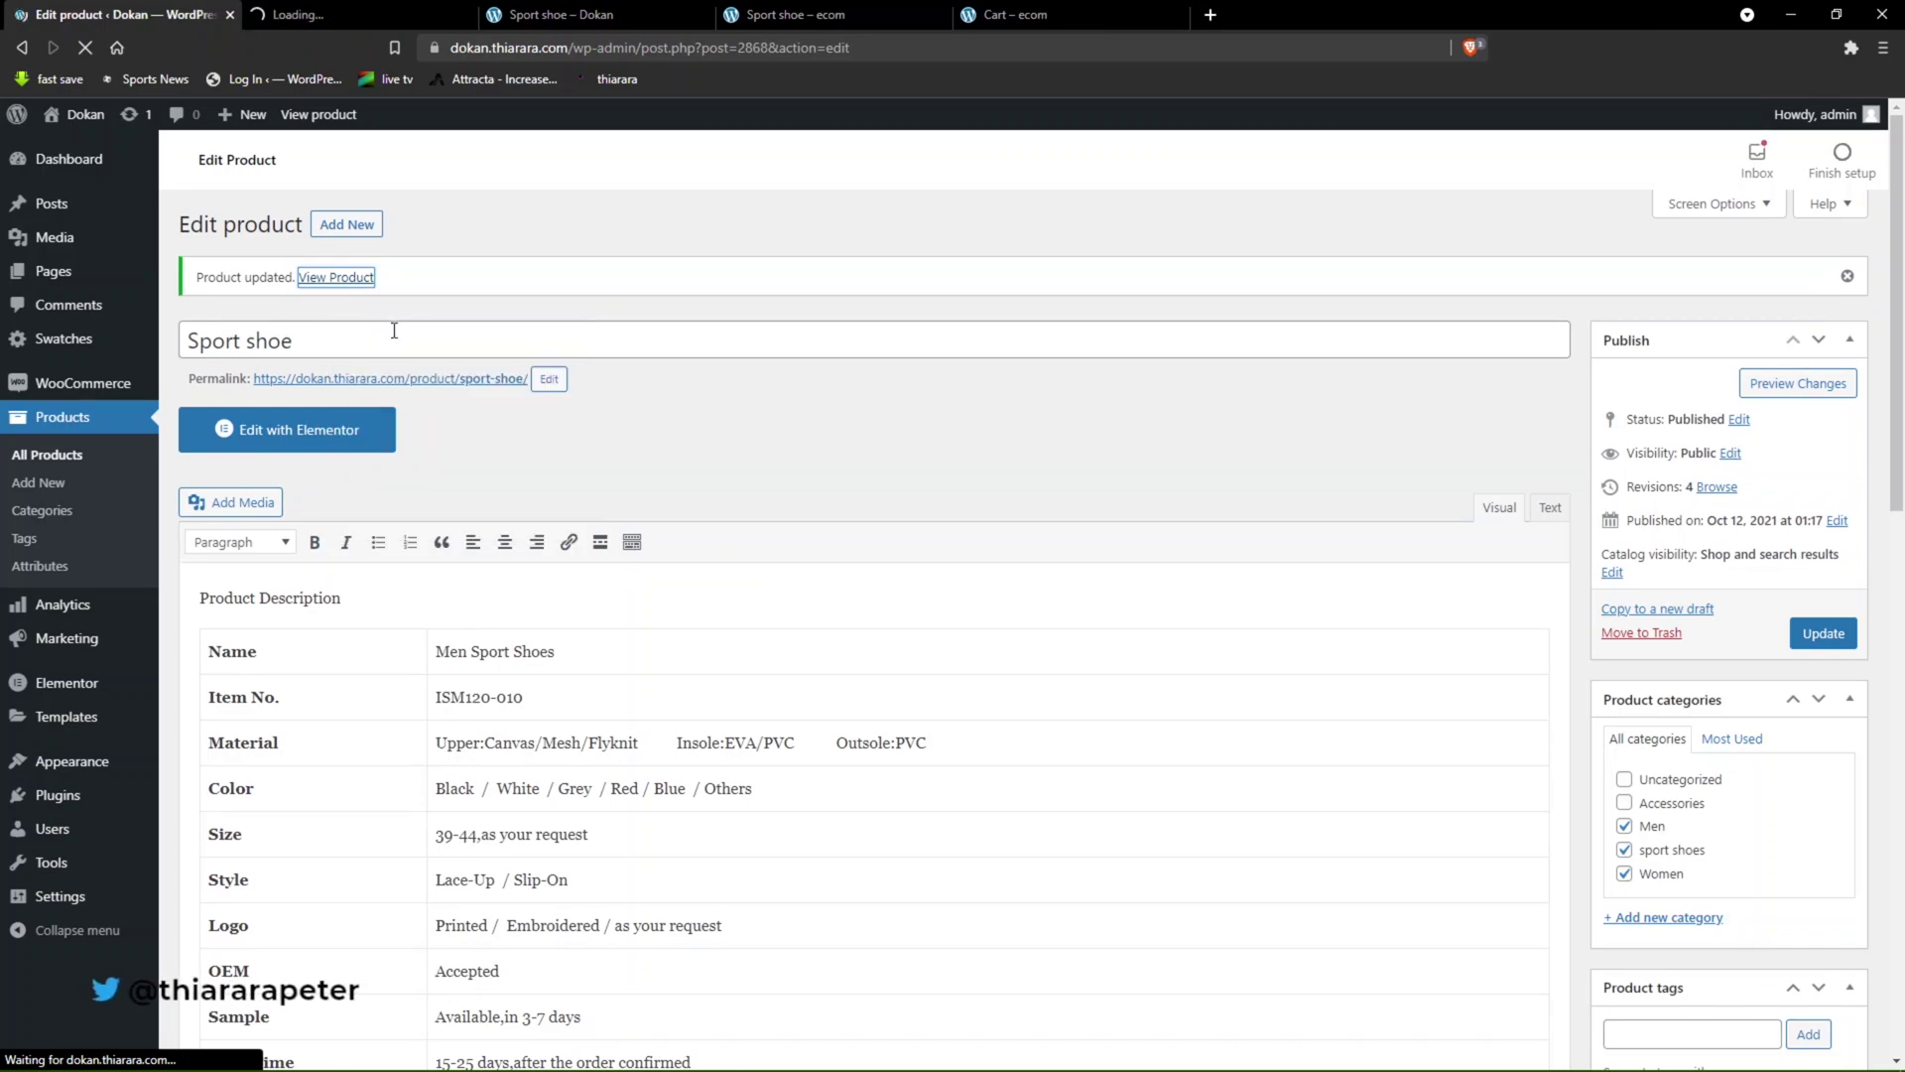
- Compare the previously opened Sport shoe page with the updated one, examining the color, image and size swatches
{"action": "left_click", "coordinate": [611, 12]}
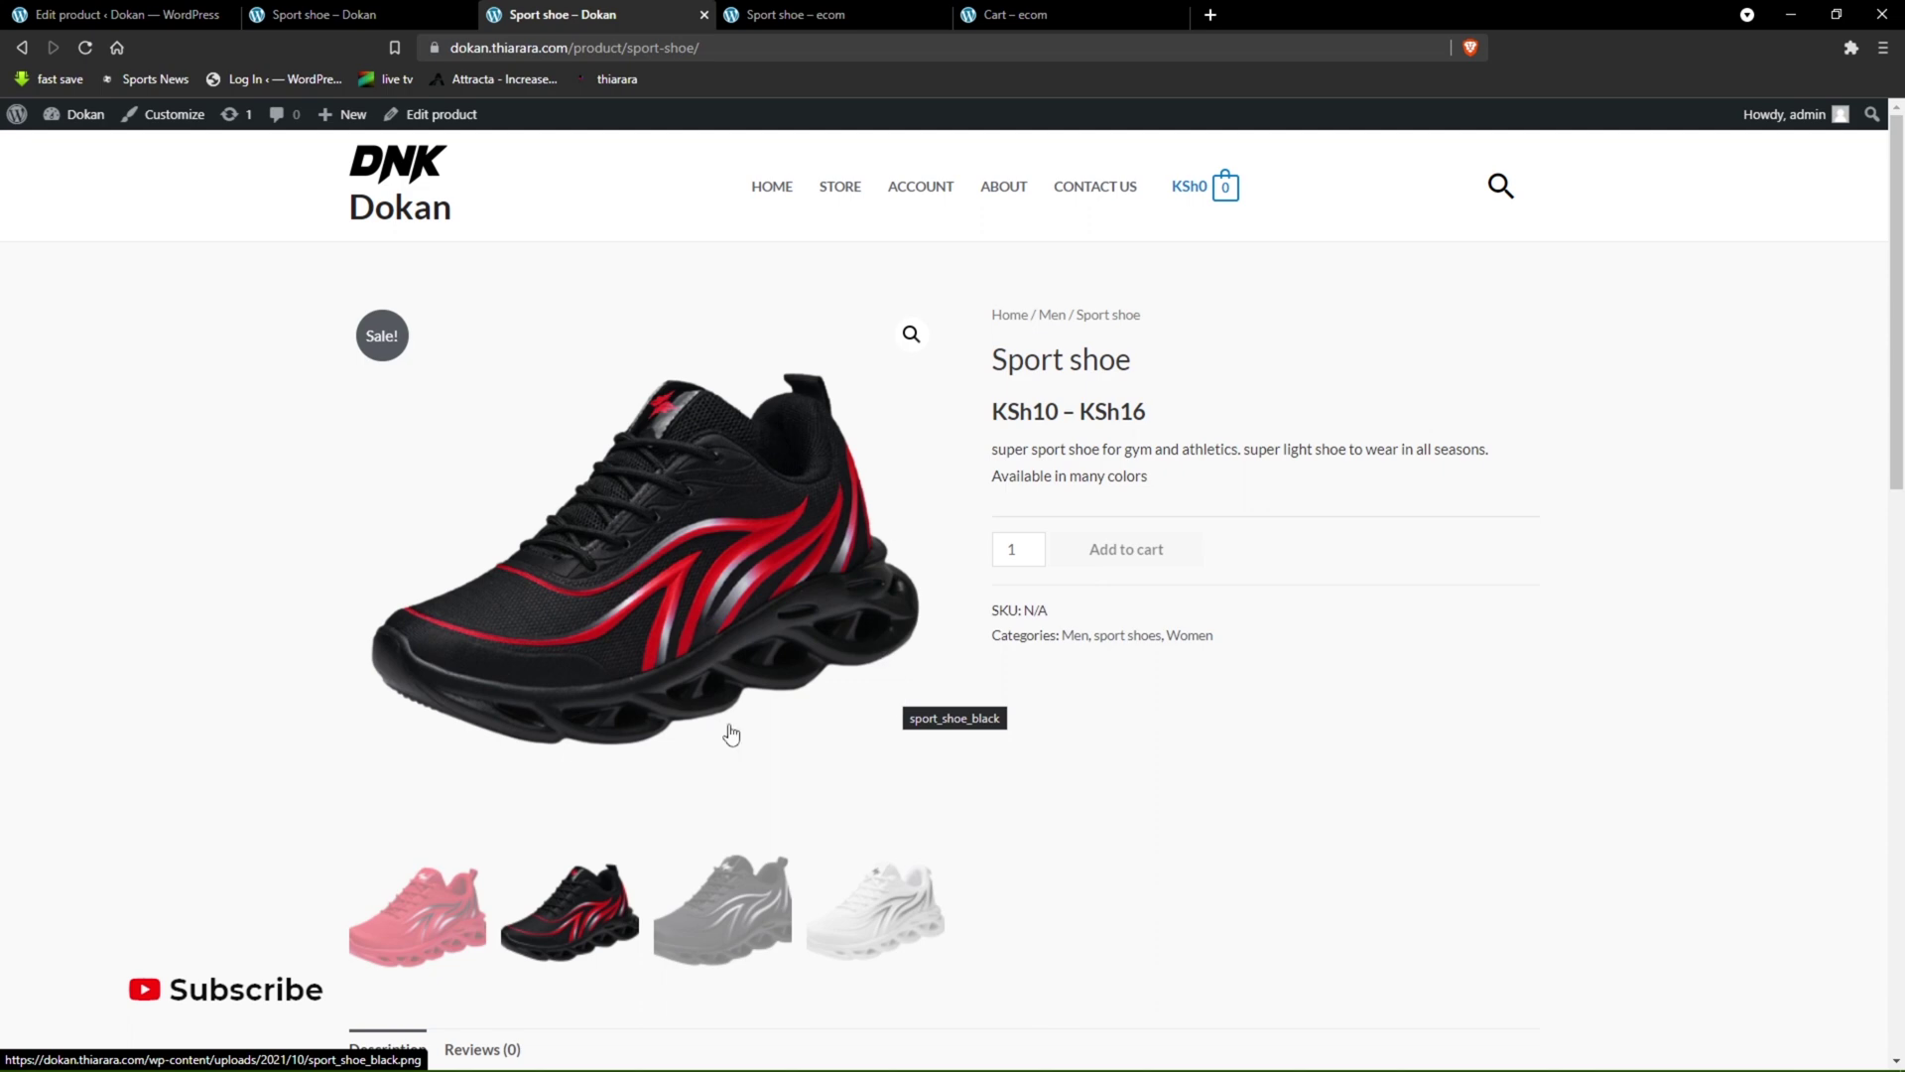
{"action": "left_click", "coordinate": [315, 14]}
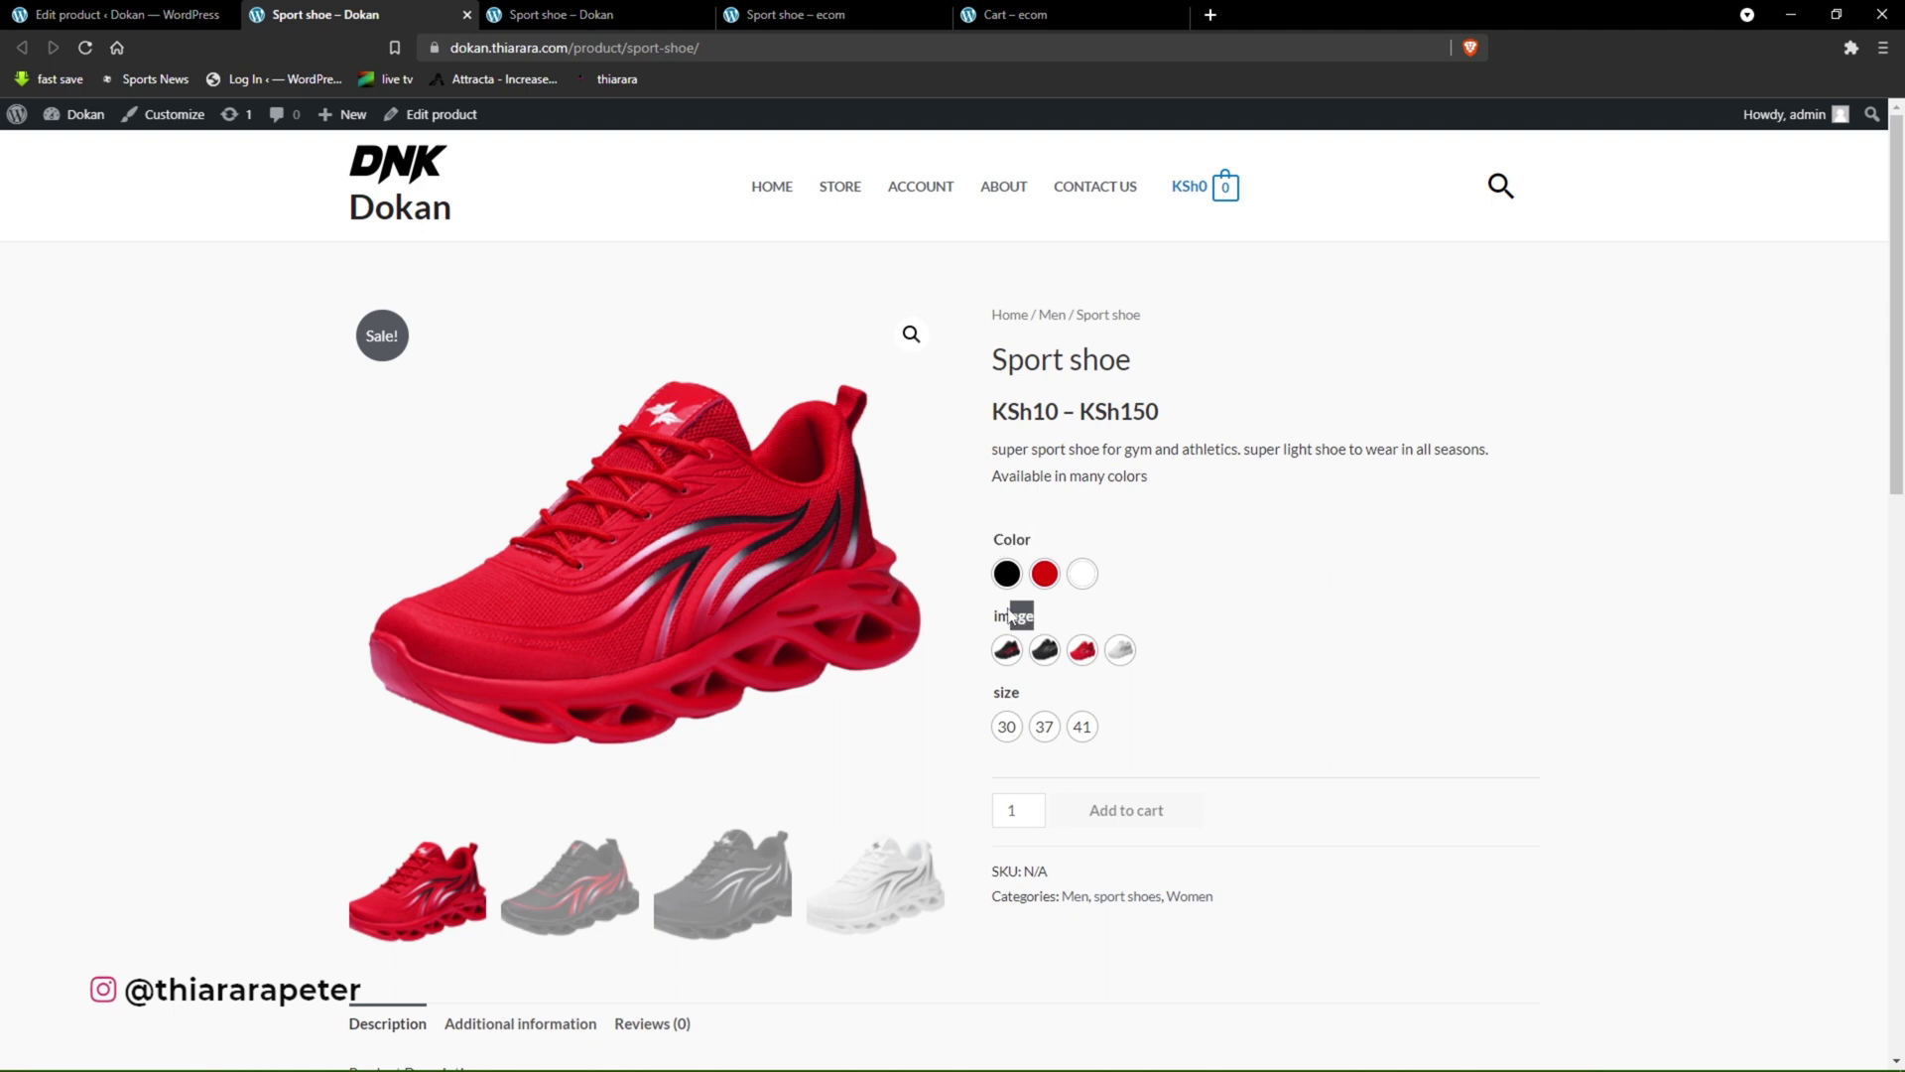
{"action": "left_click_drag", "start_coordinate": [1010, 615], "coordinate": [990, 618]}
{"action": "left_click_drag", "start_coordinate": [1047, 694], "coordinate": [989, 689]}
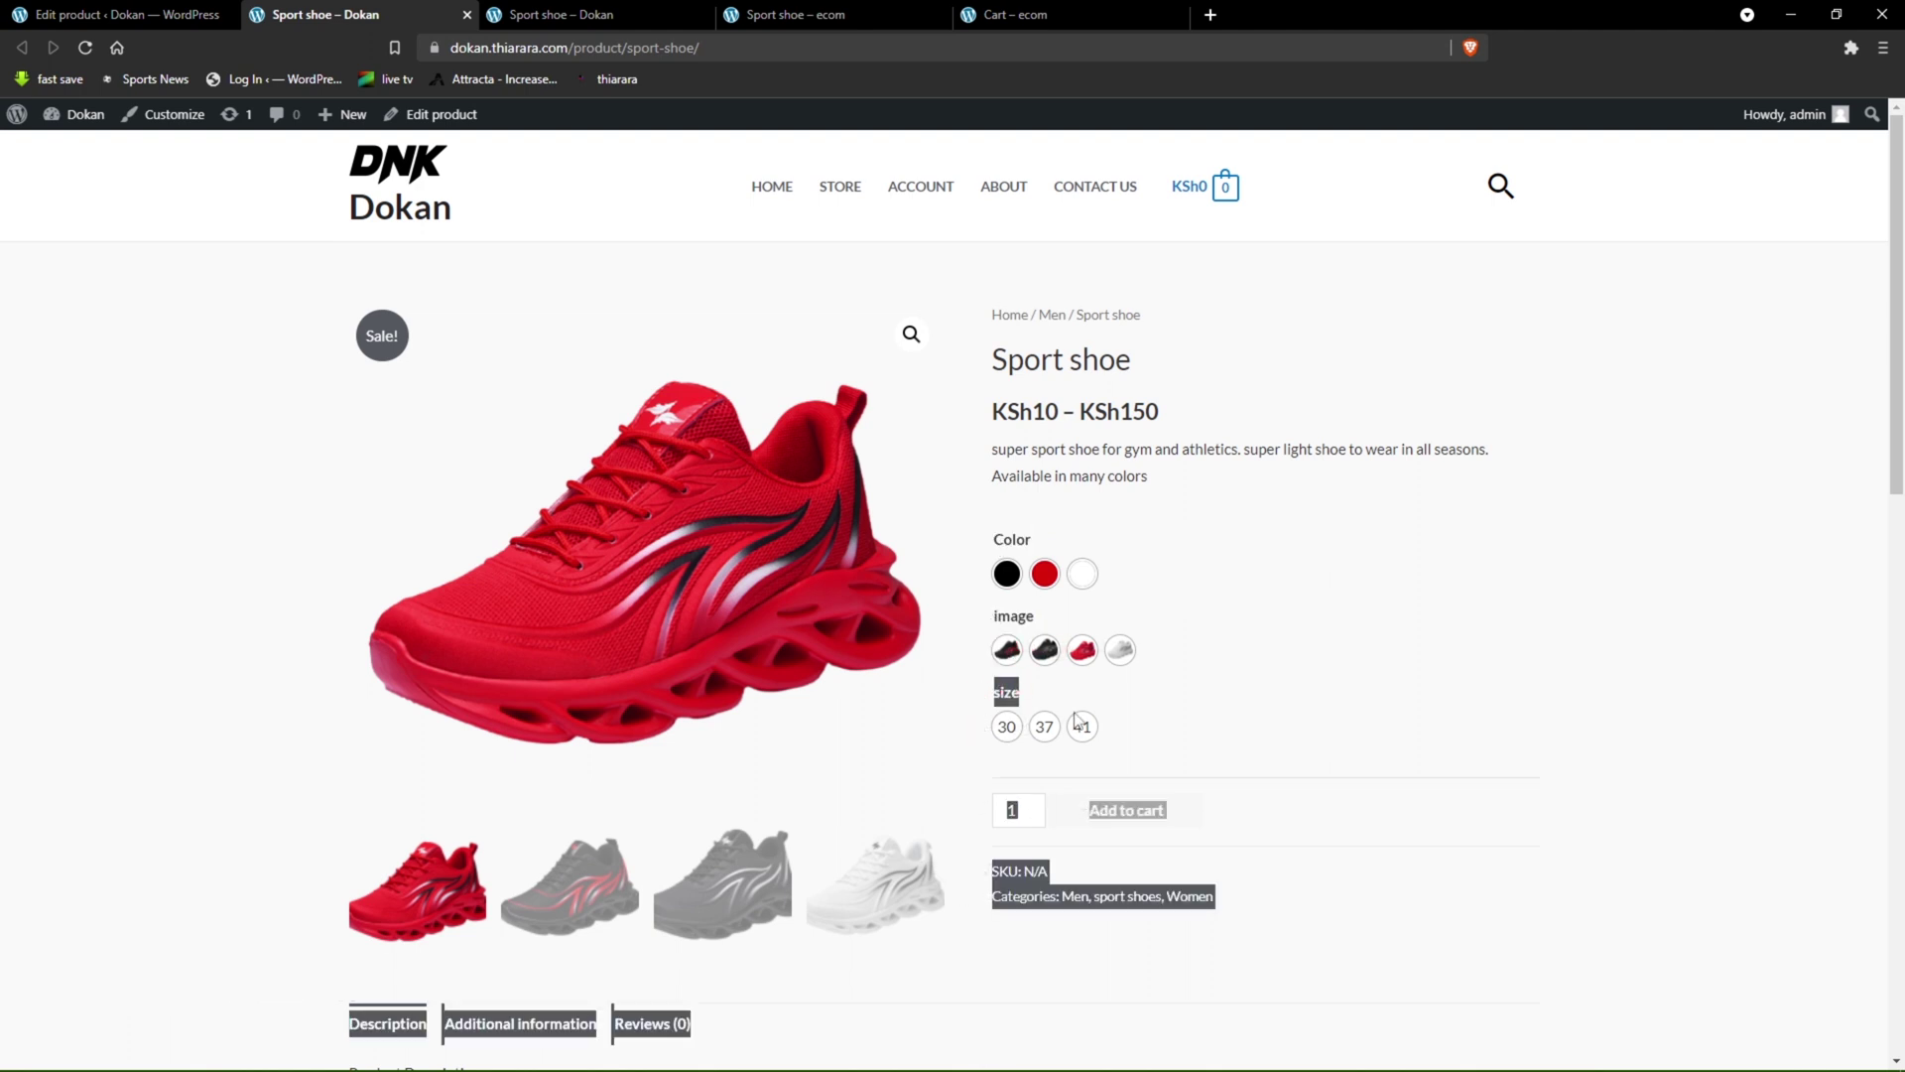
{"action": "left_click", "coordinate": [1436, 679]}
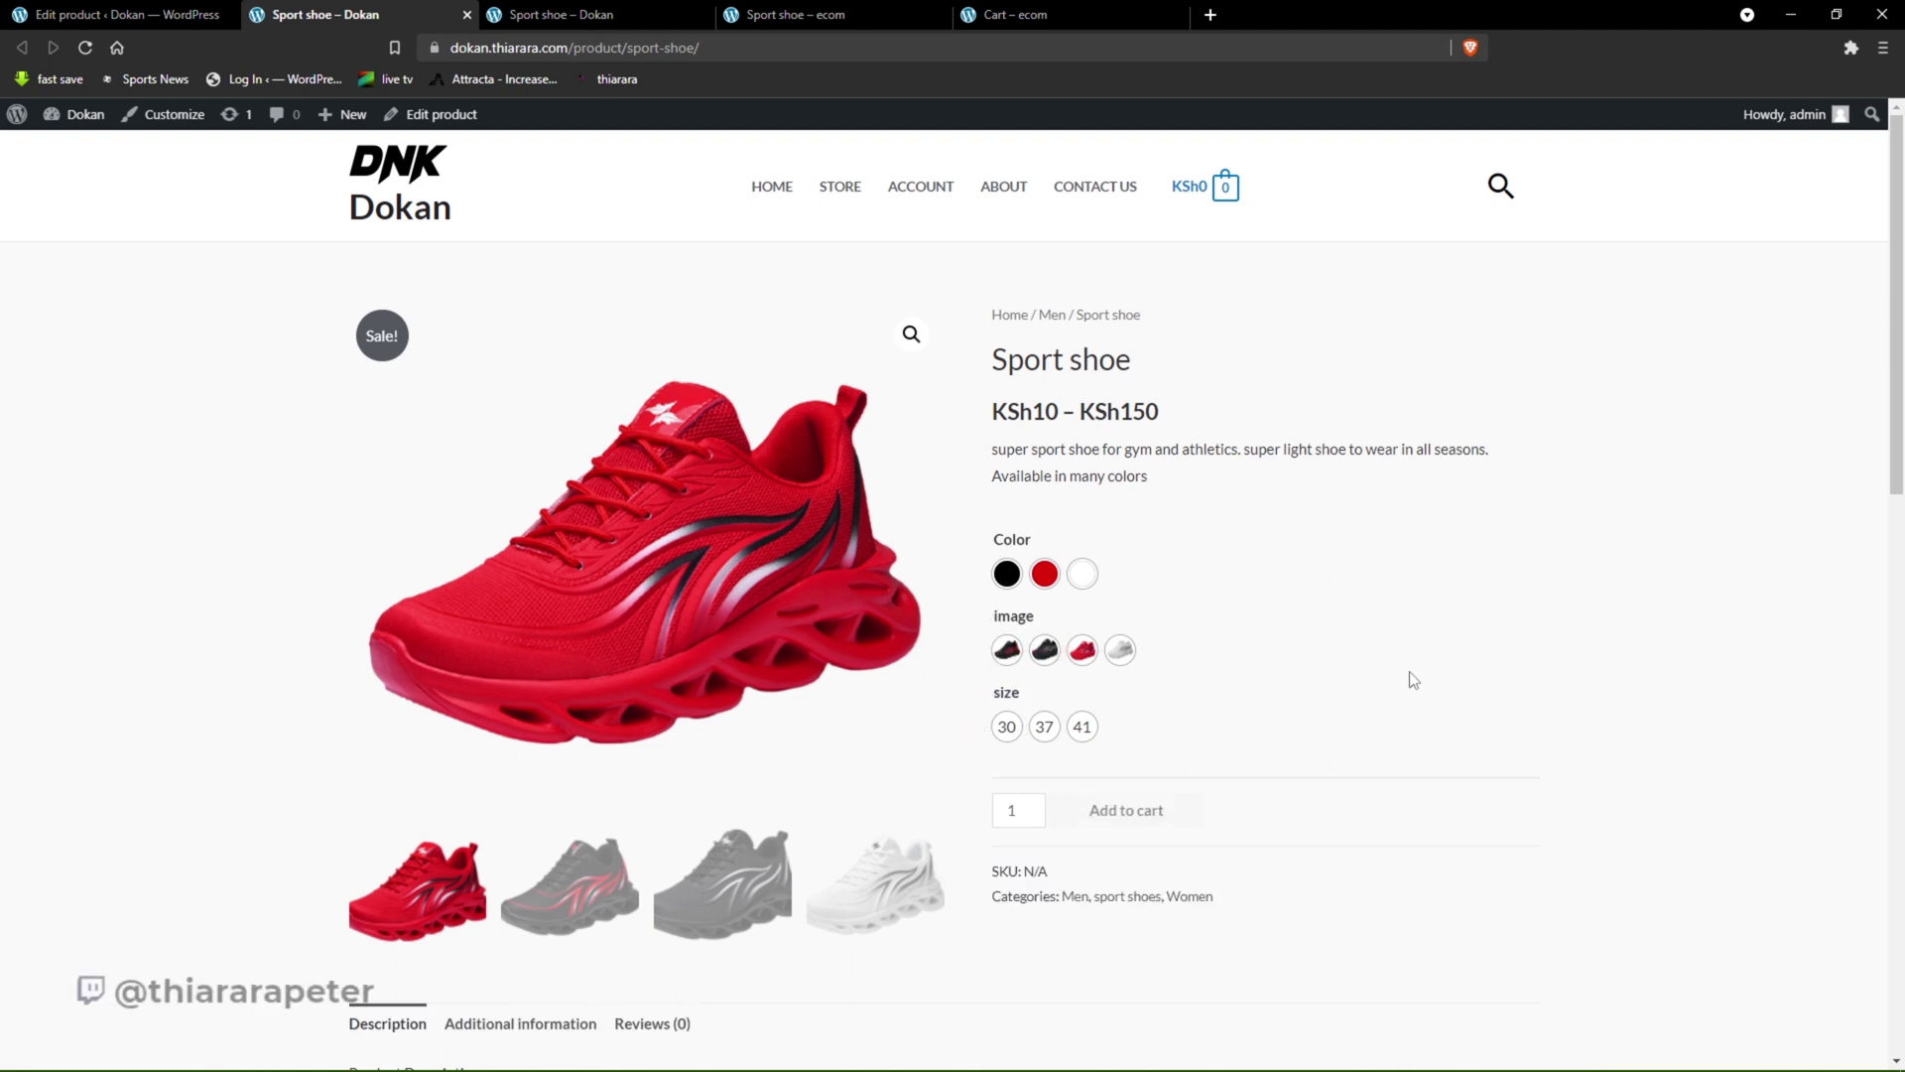
- Select color red, image "red with white stripe" and size 41, set the quantity to 3, and add the shoes to the cart
{"action": "left_click", "coordinate": [1044, 577]}
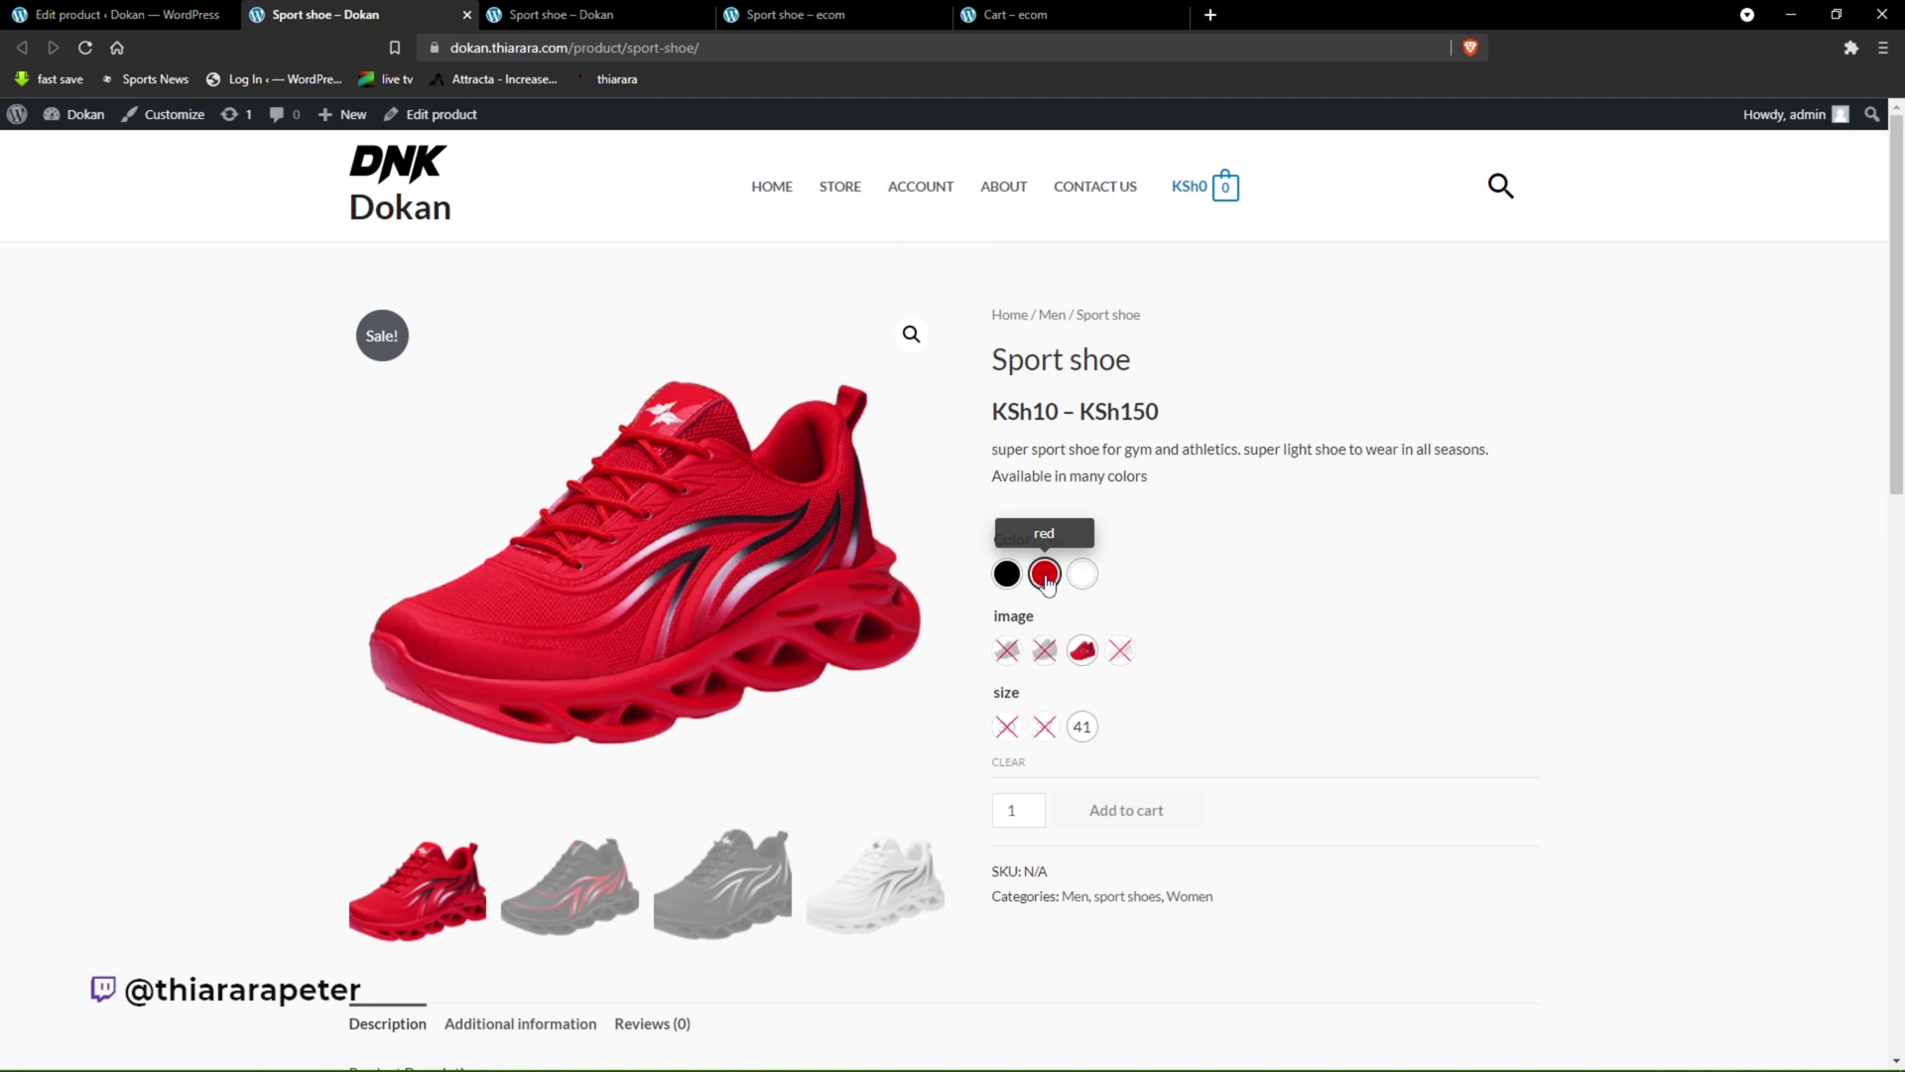
{"action": "left_click", "coordinate": [1084, 729]}
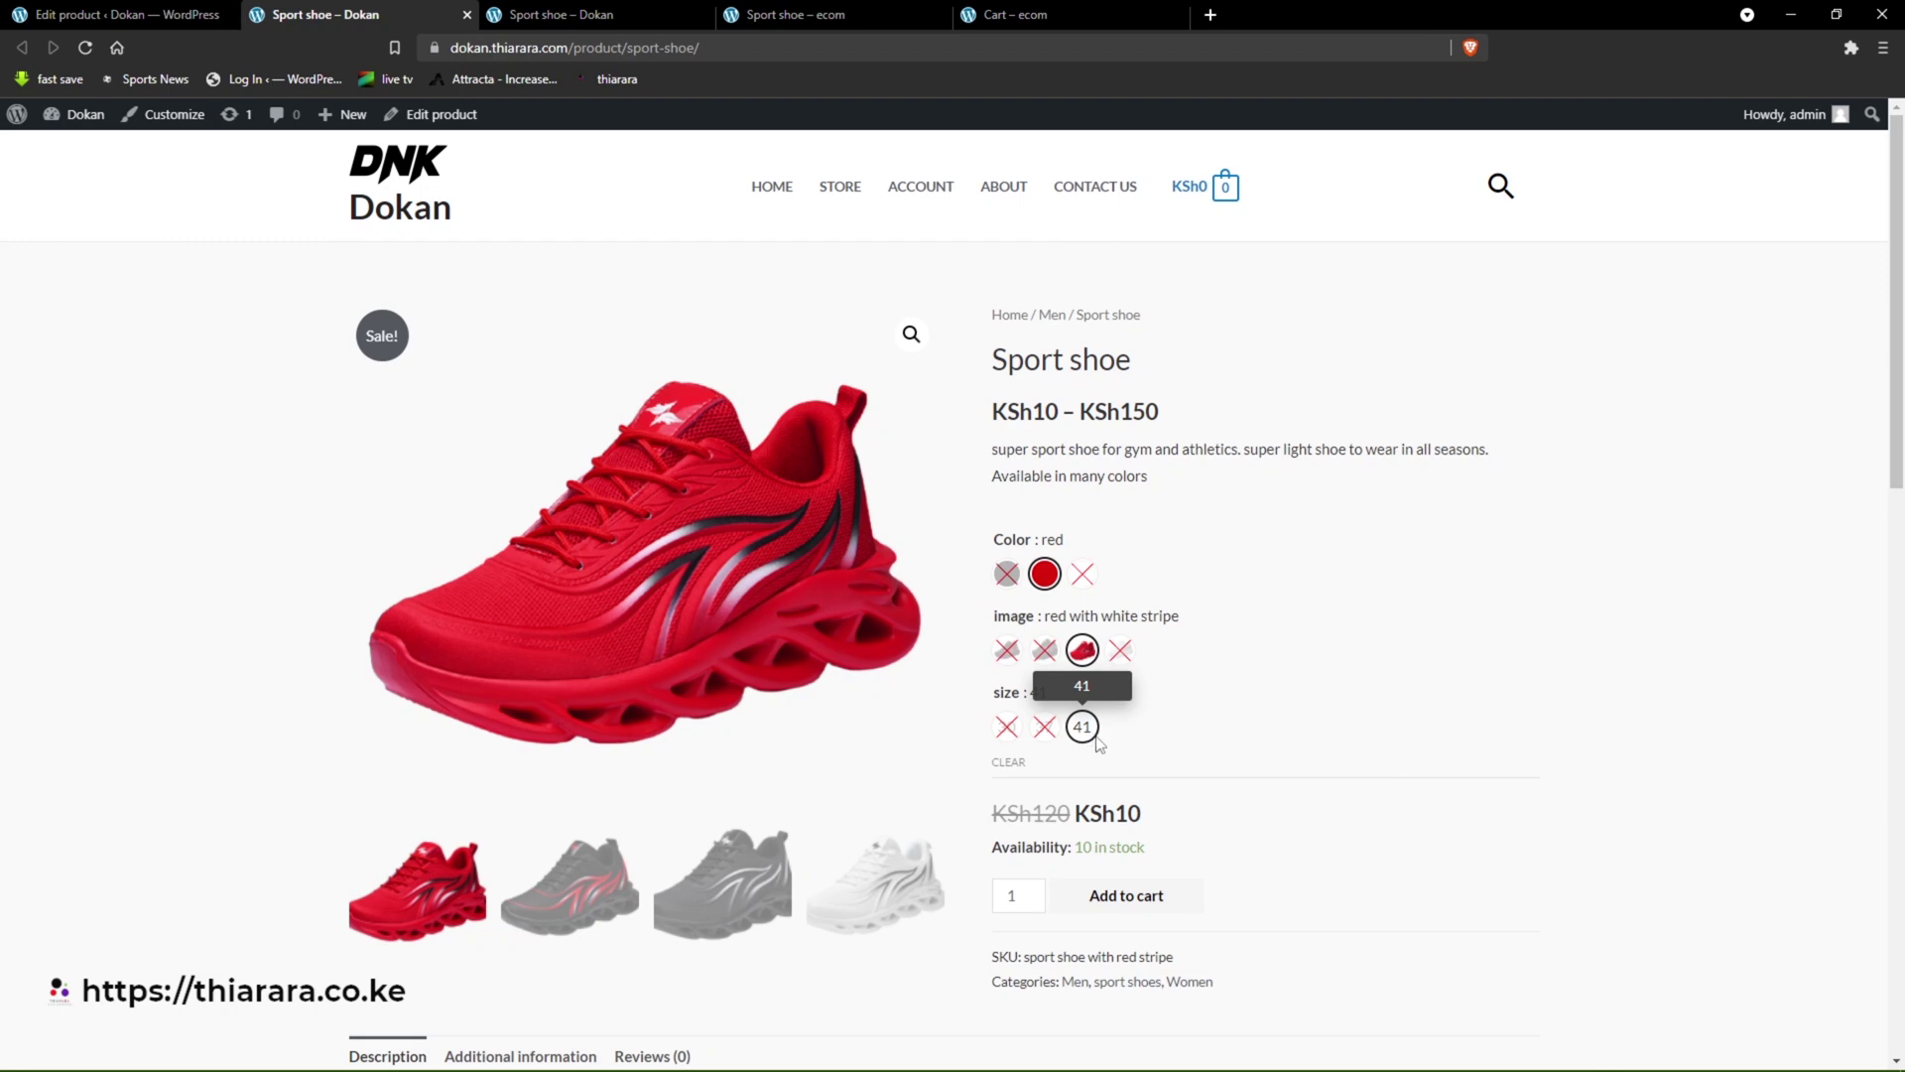
{"action": "scroll", "coordinate": [1082, 784], "scroll_direction": "down", "scroll_amount": 2}
{"action": "left_click", "coordinate": [1034, 693]}
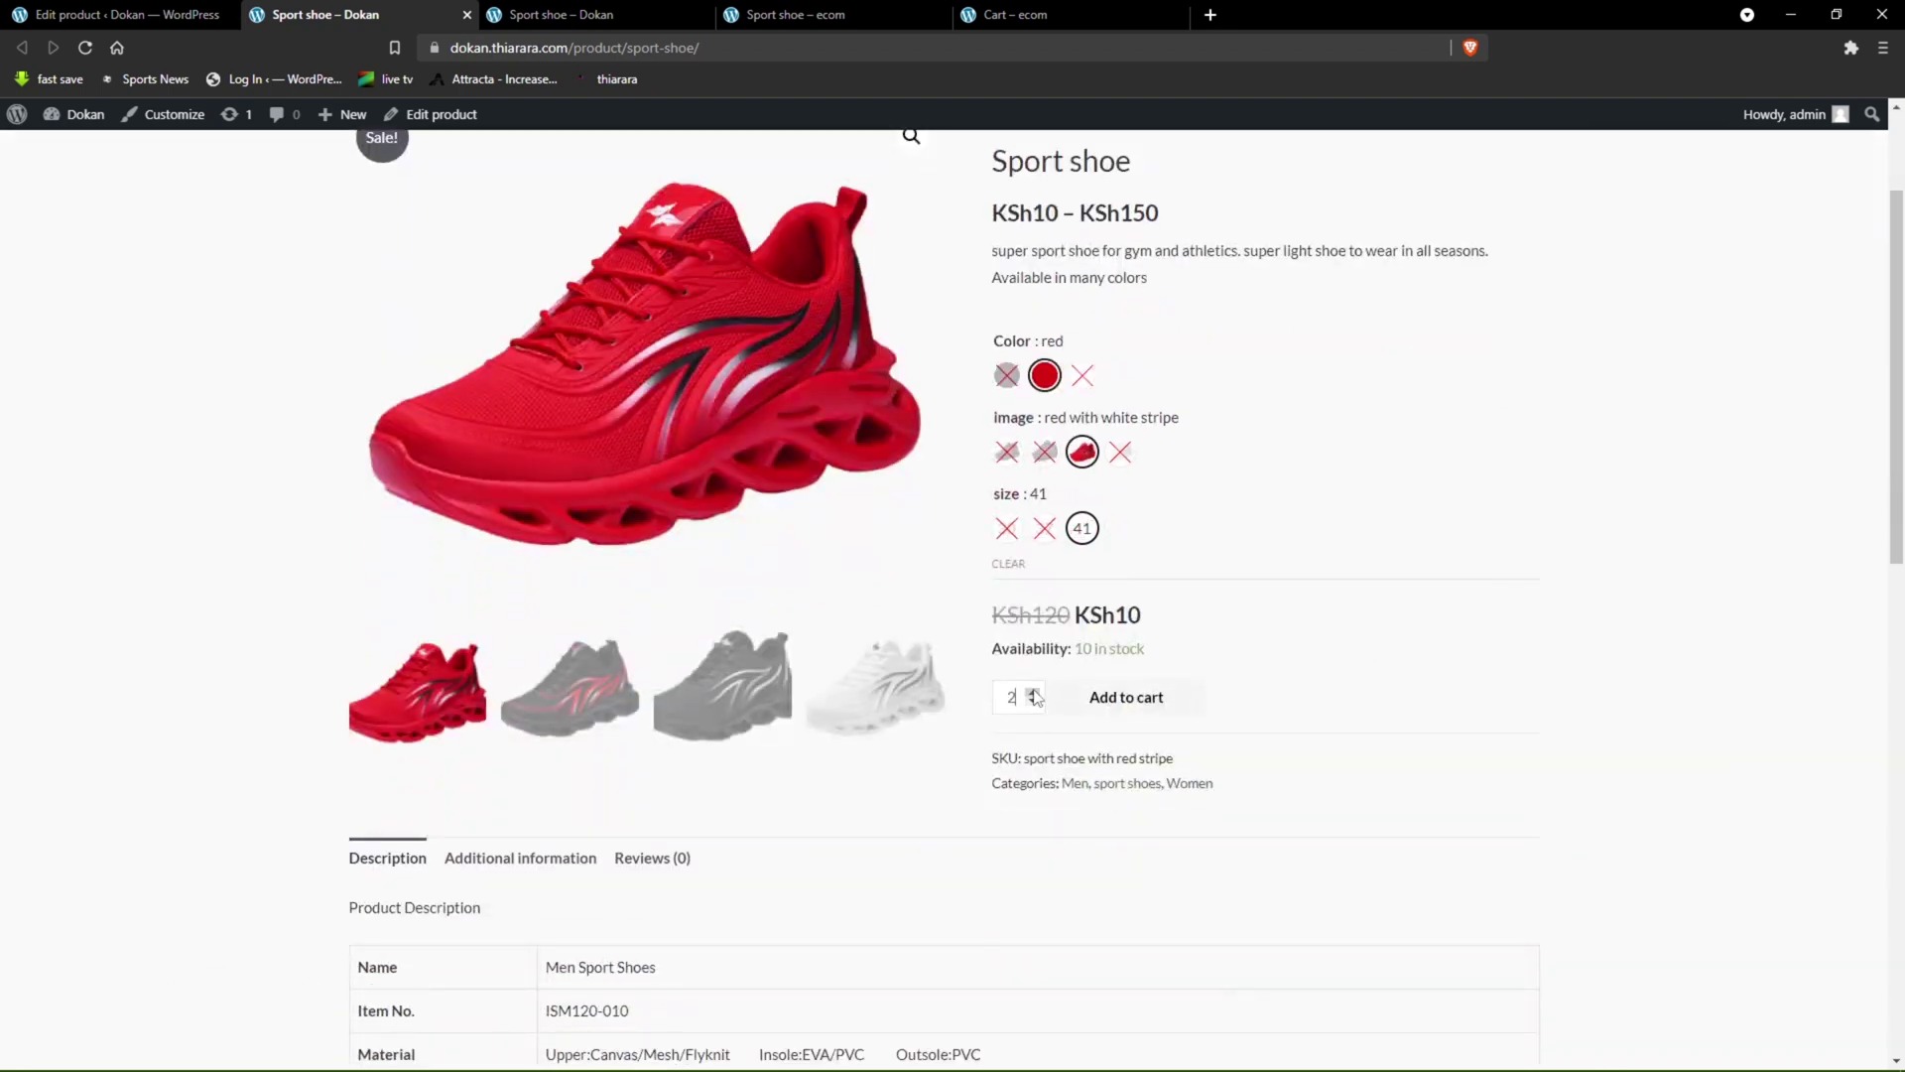
{"action": "left_click", "coordinate": [1033, 696]}
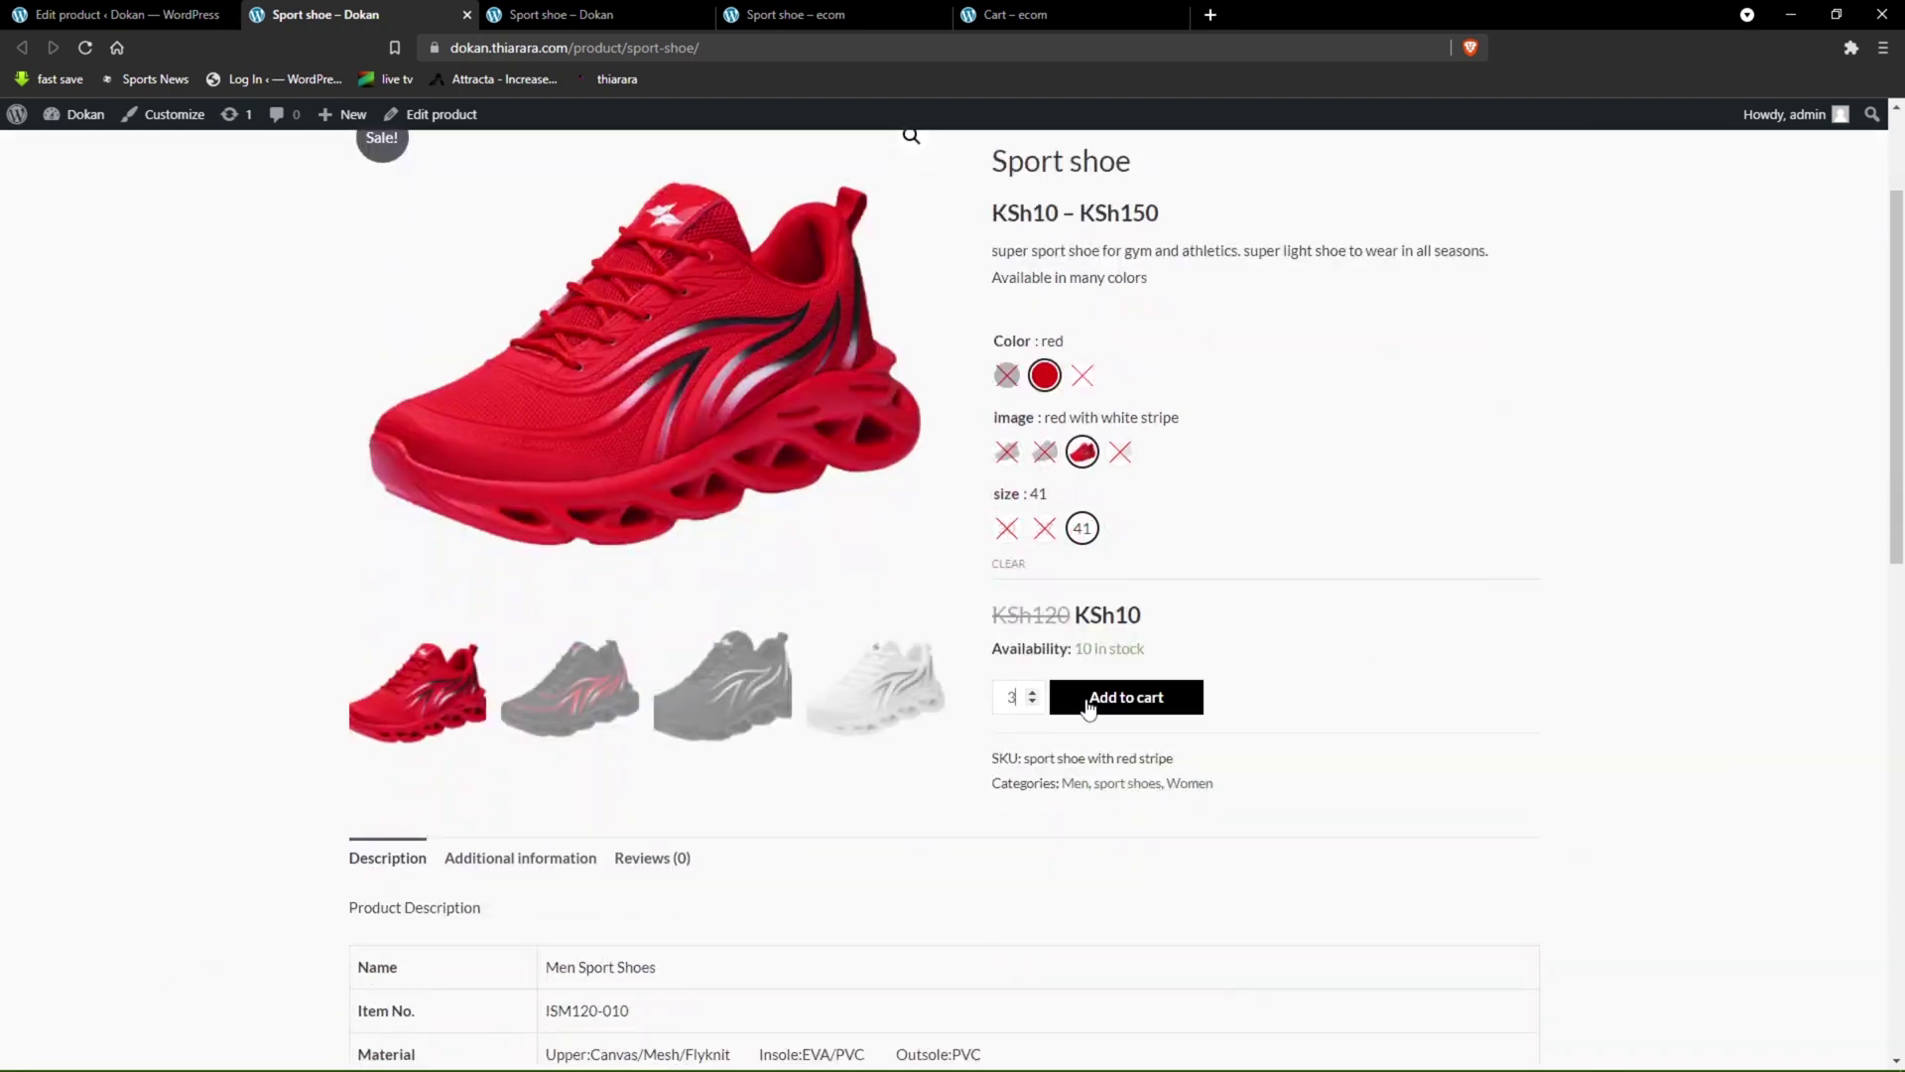
{"action": "left_click", "coordinate": [1136, 708]}
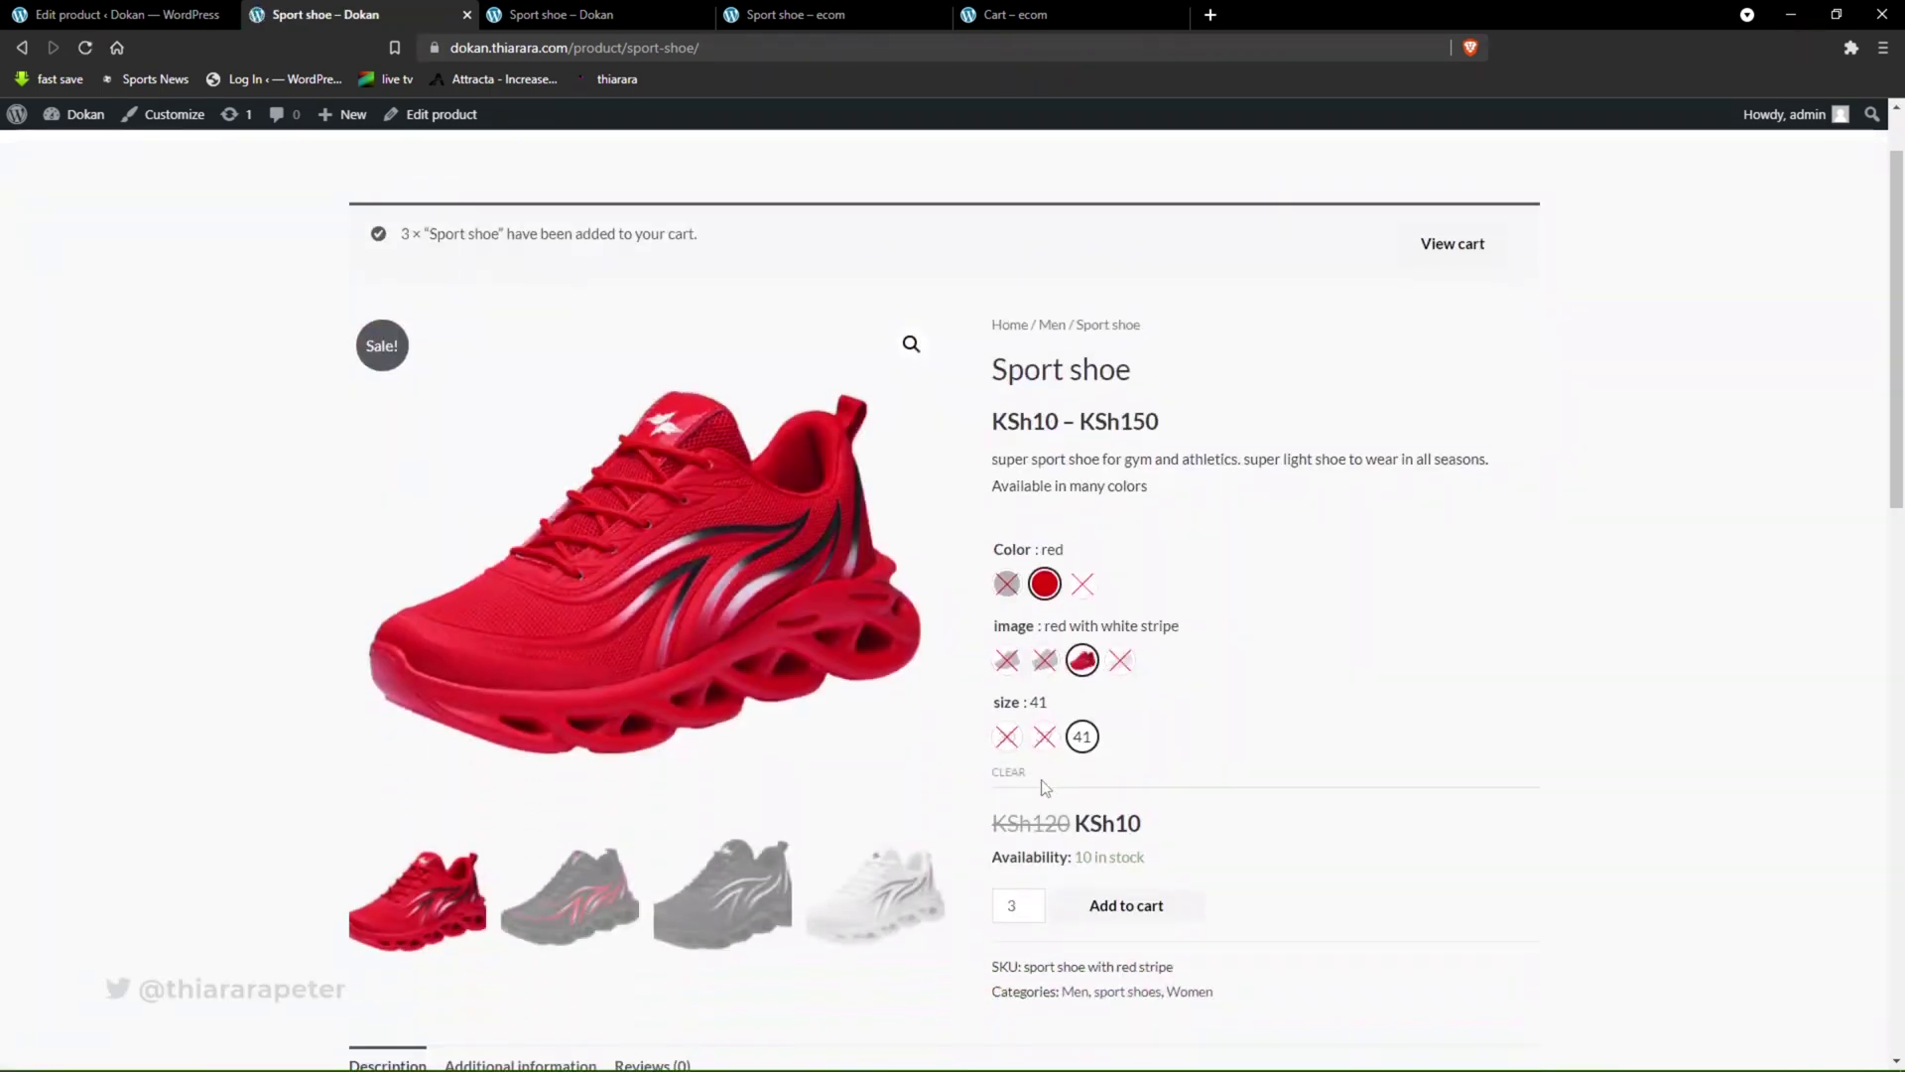
- Clear the current options, select color black, image "black with white stripe" and size 37, and add one pair to the cart
{"action": "left_click", "coordinate": [1007, 772]}
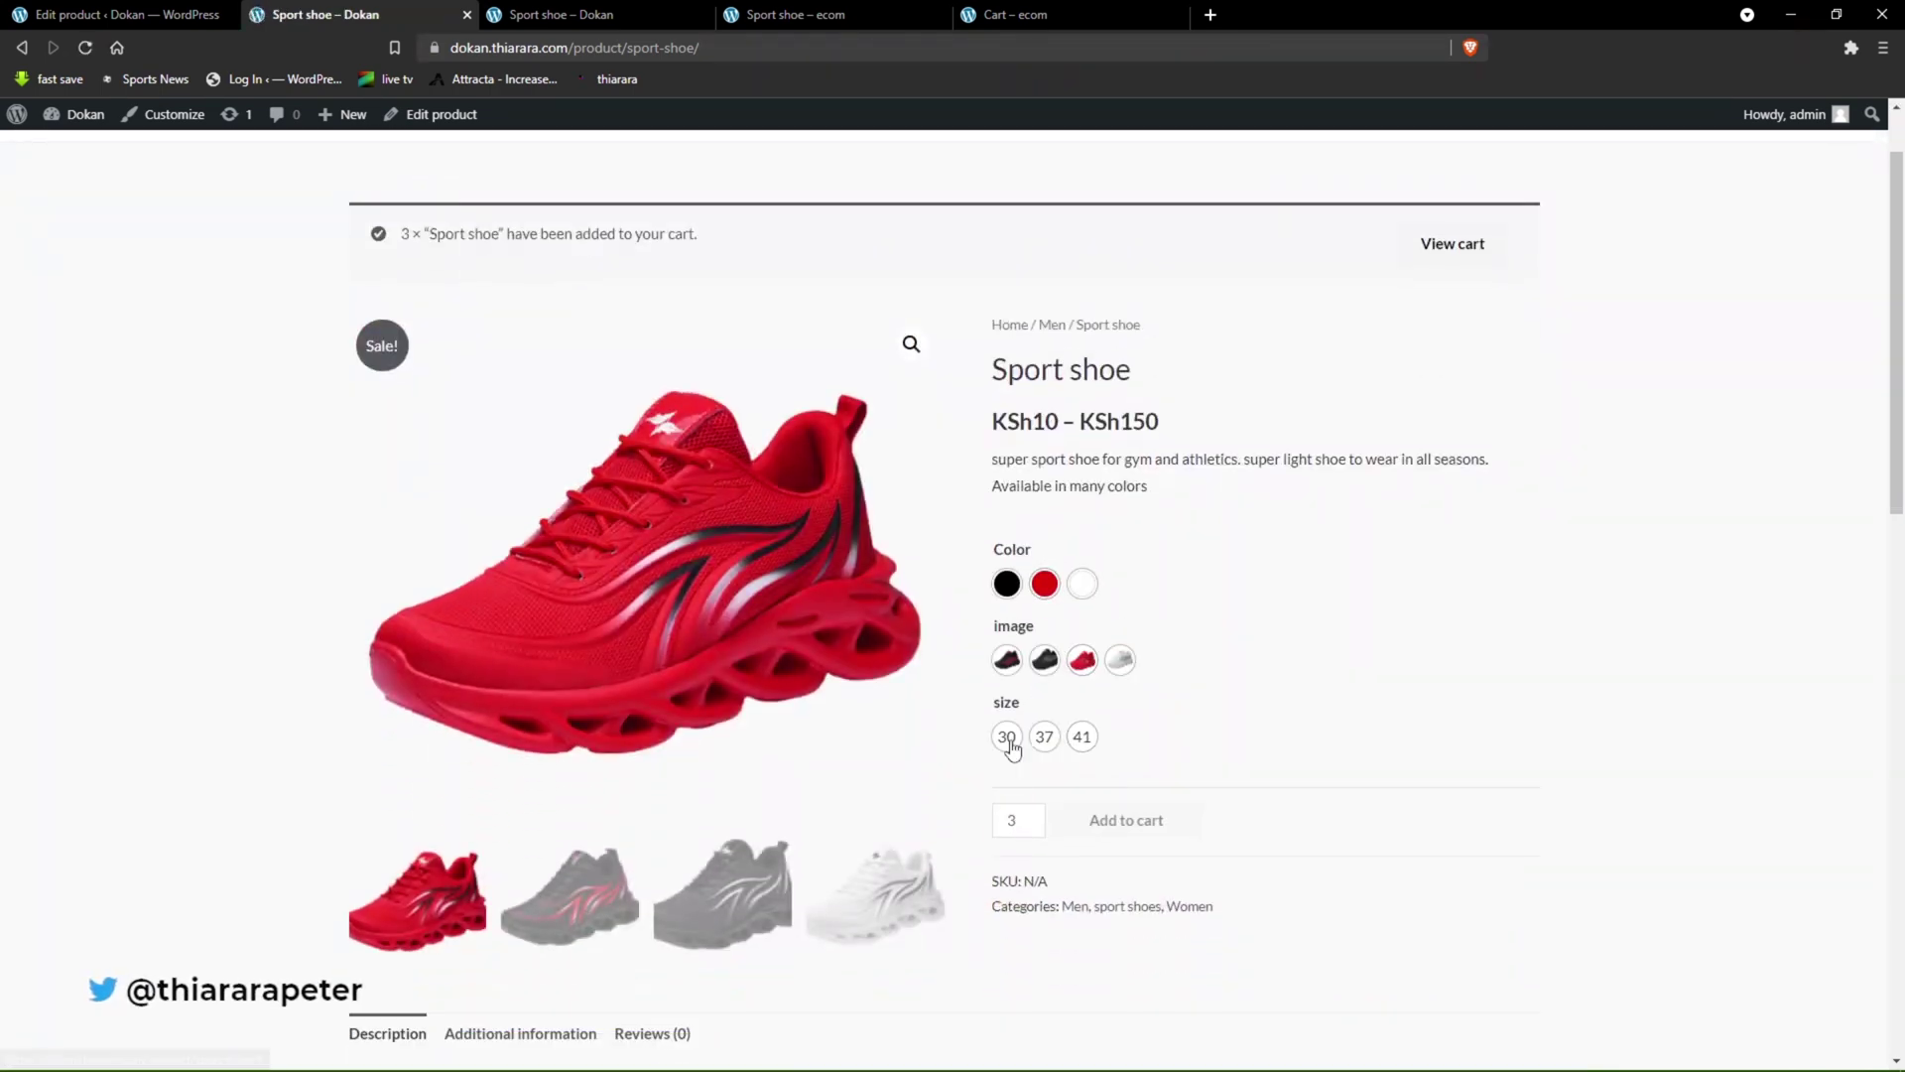
{"action": "left_click", "coordinate": [1007, 585]}
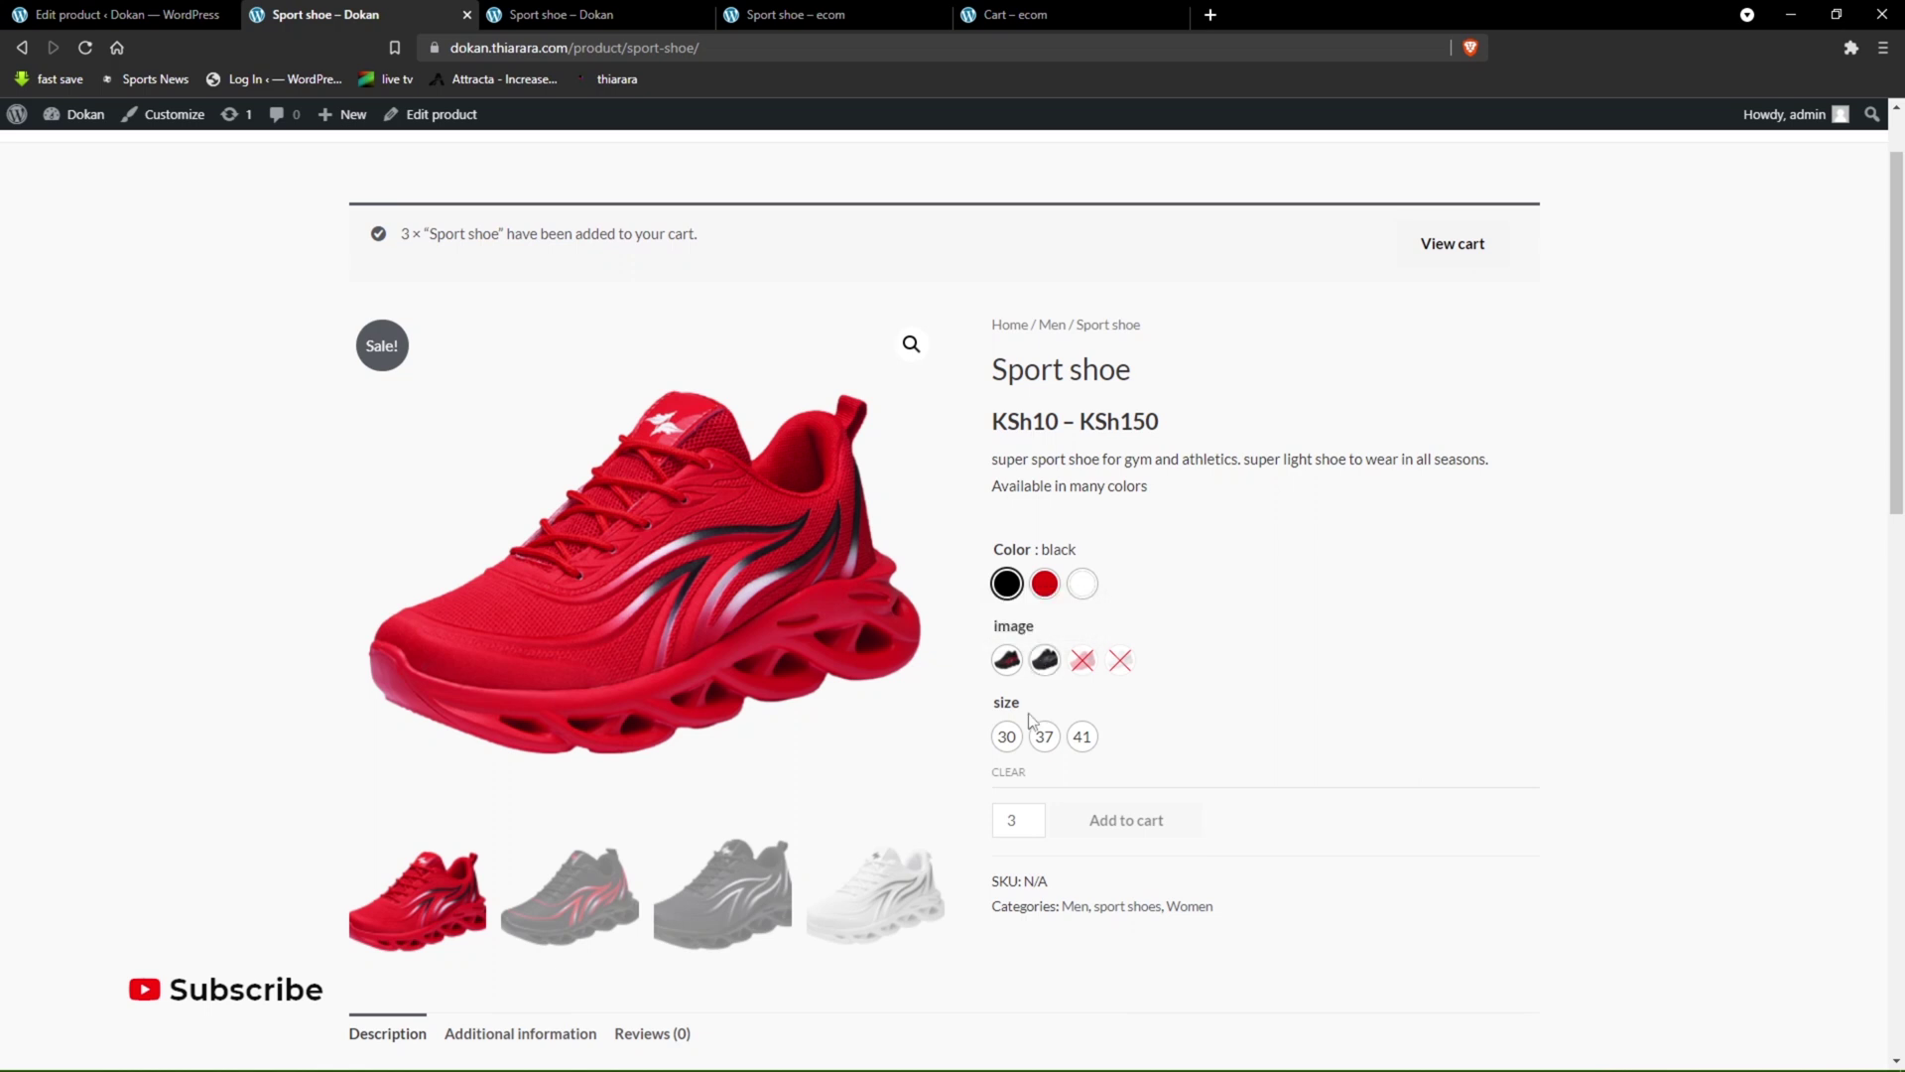
{"action": "left_click", "coordinate": [1047, 665]}
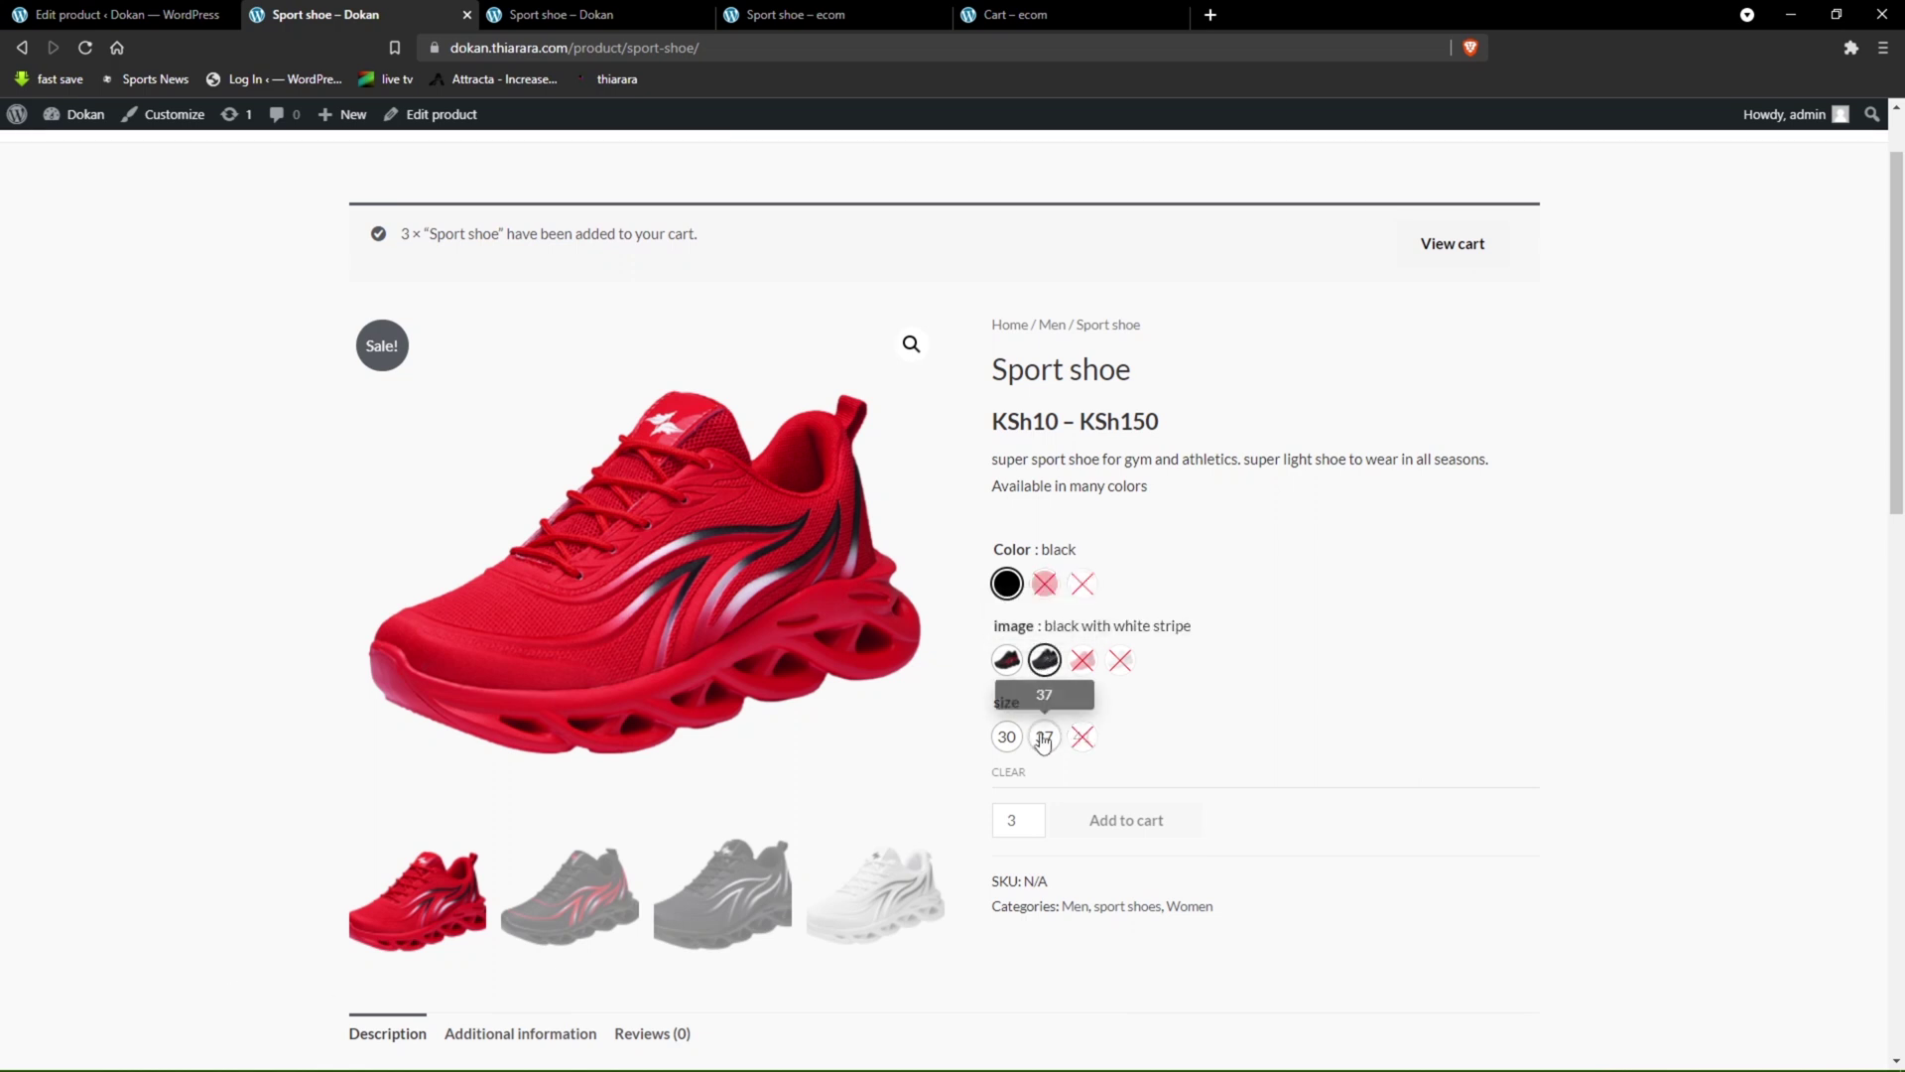
{"action": "left_click", "coordinate": [1008, 662]}
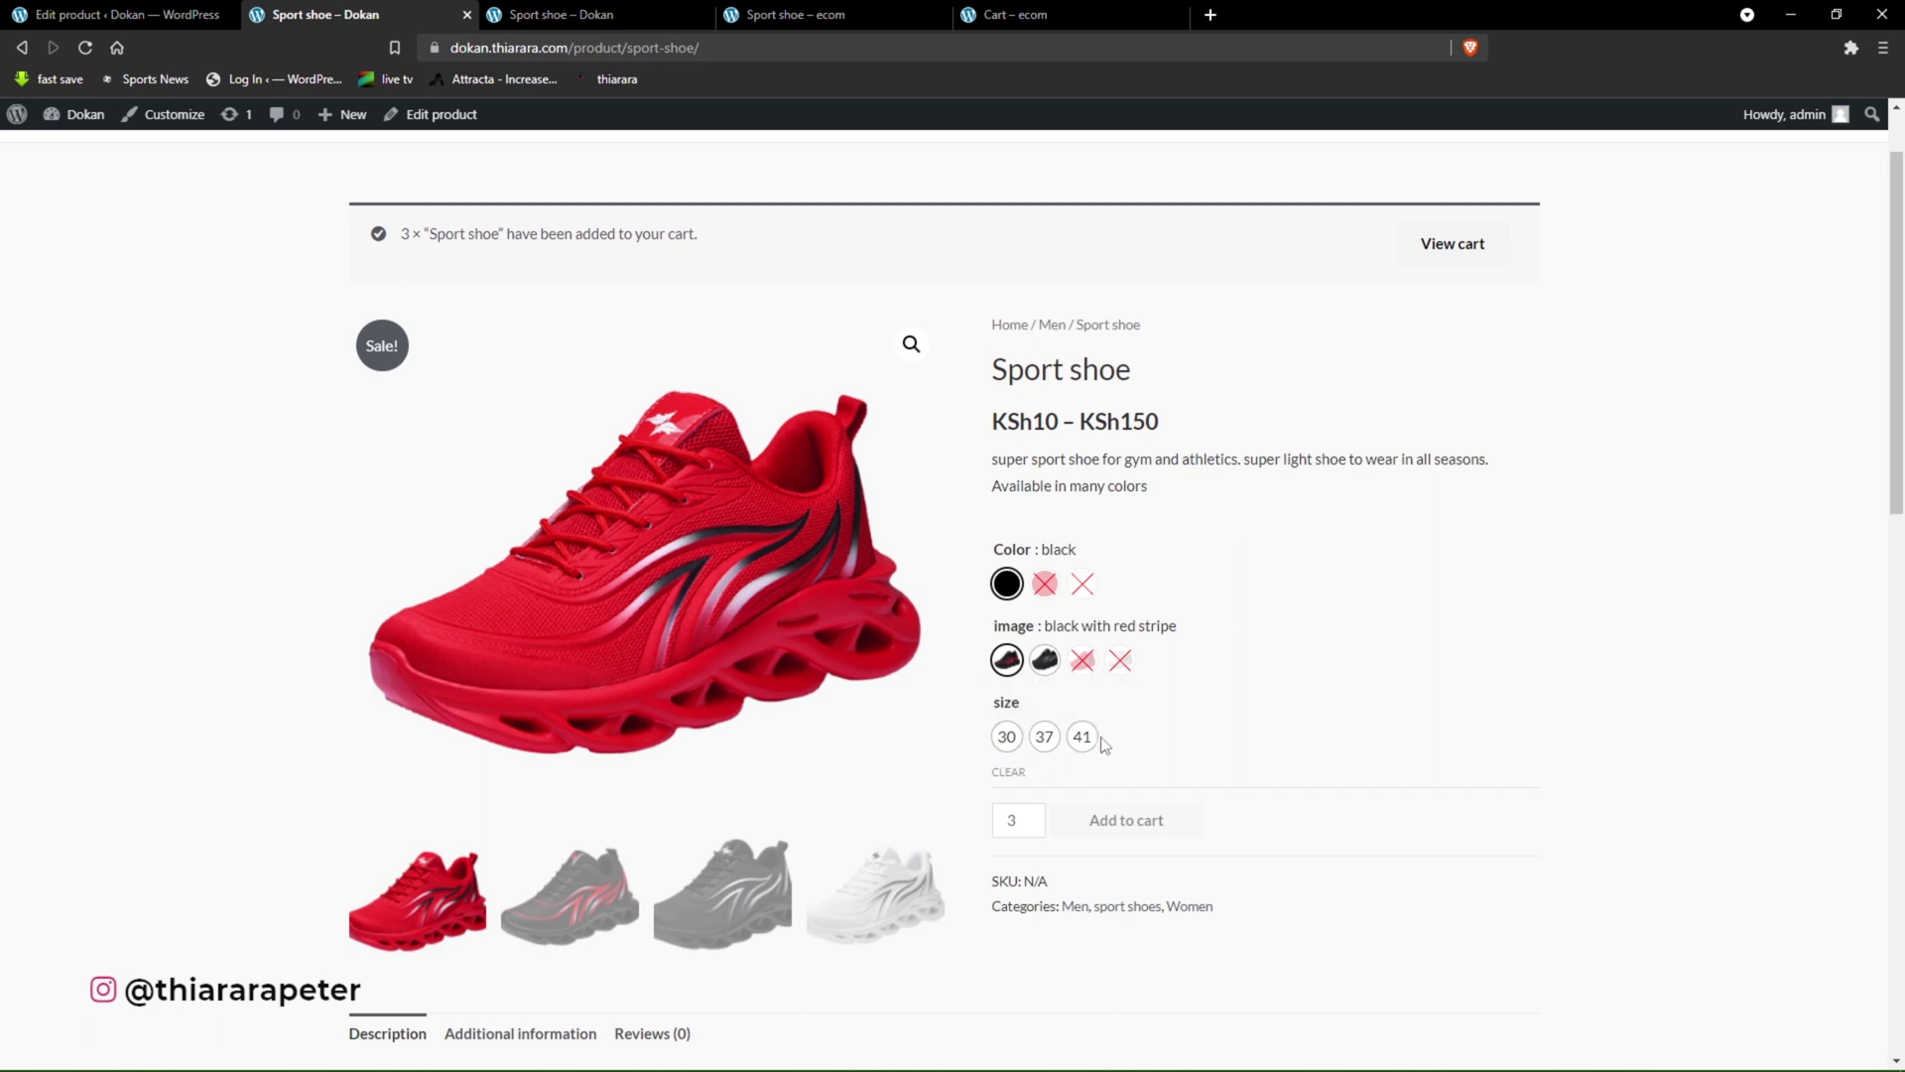
{"action": "left_click", "coordinate": [1043, 663]}
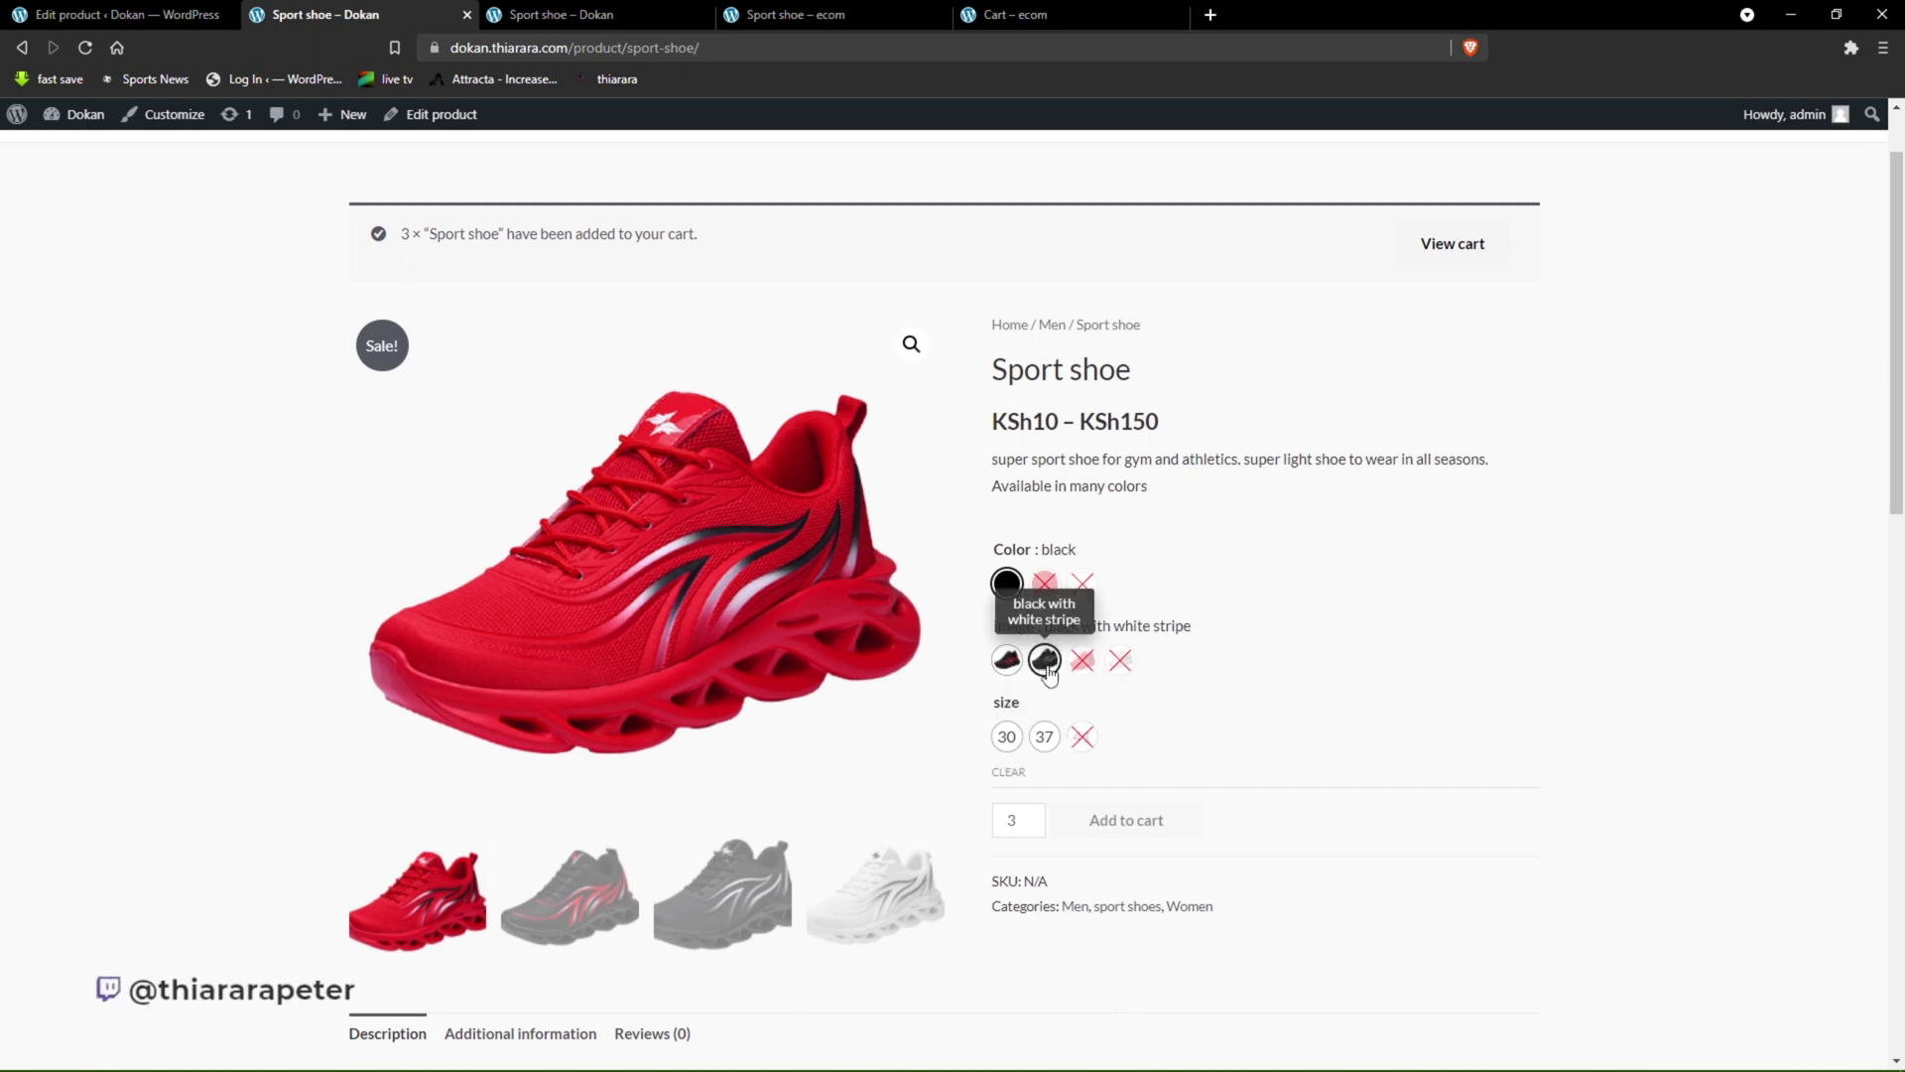
{"action": "left_click", "coordinate": [1045, 739]}
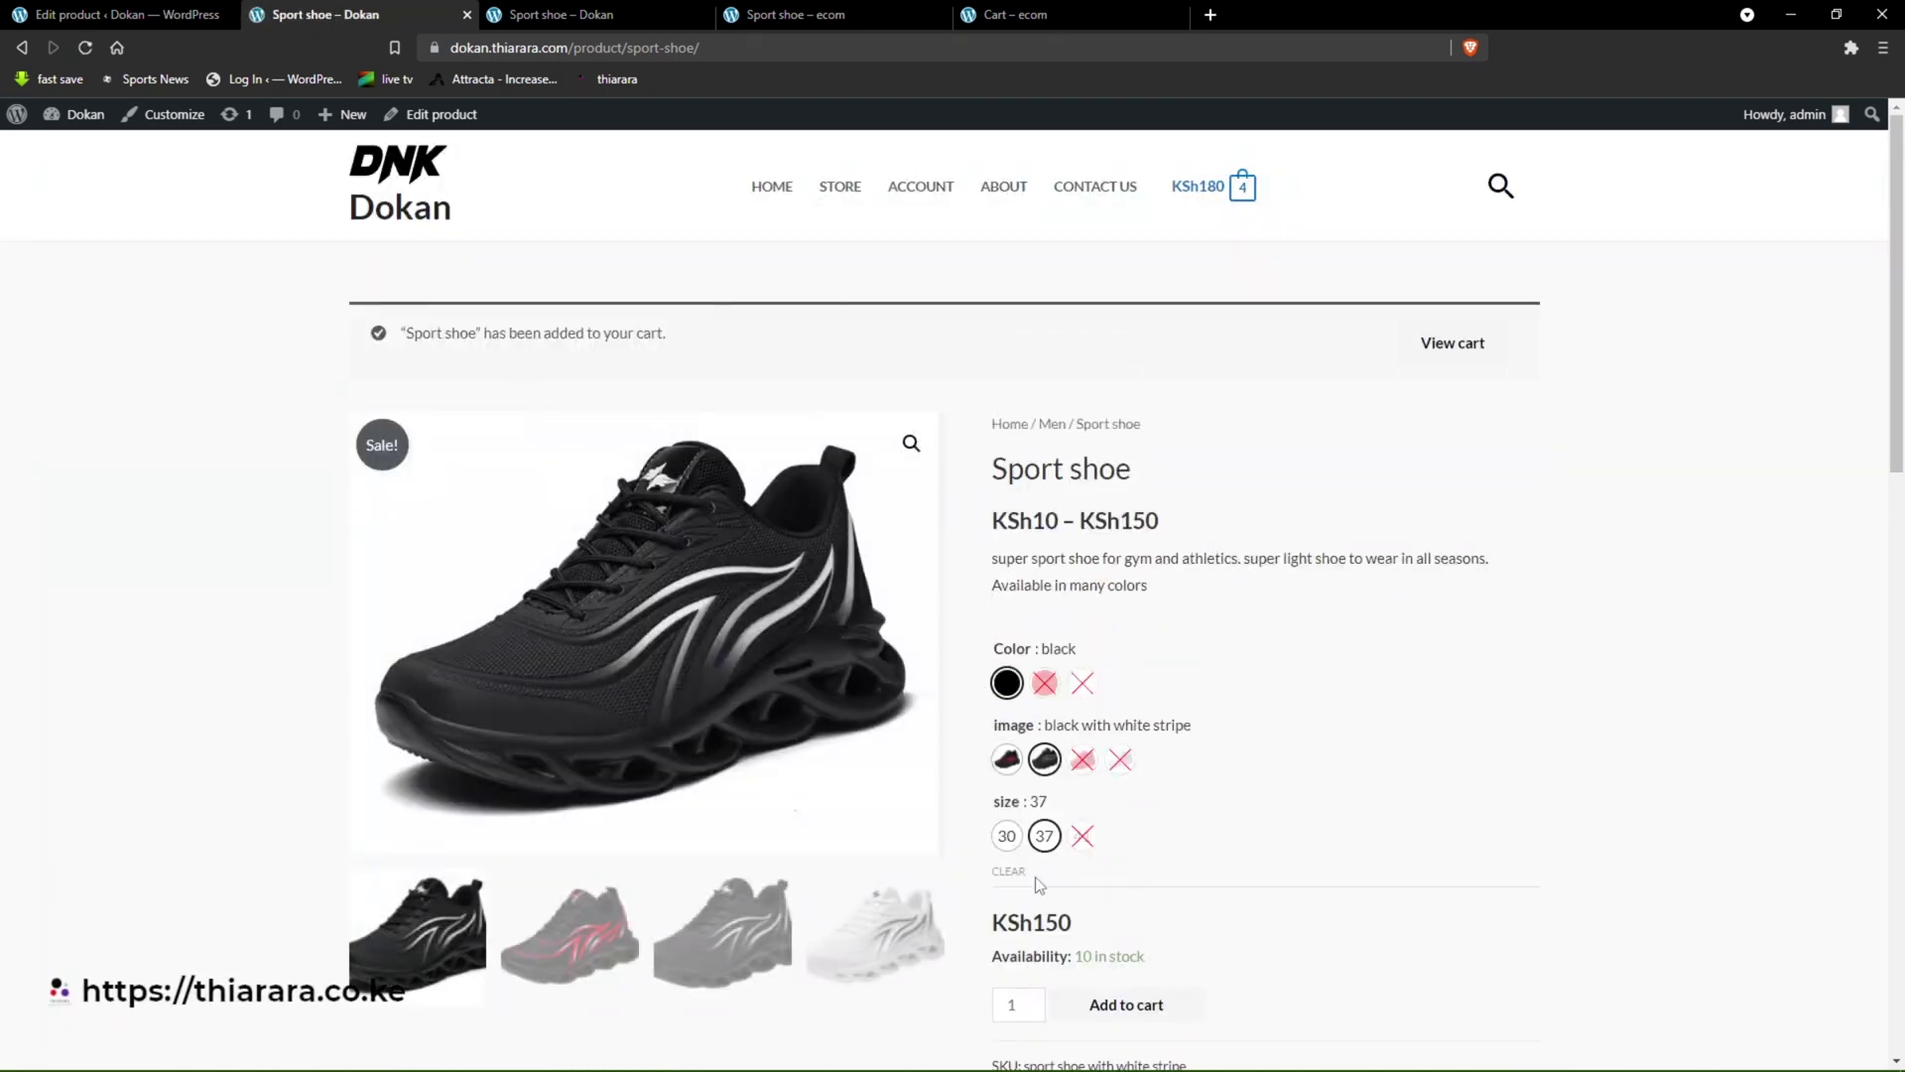
- Clear the options, select color black, image "black with red stripe" and size 30, and add one pair to the cart
{"action": "left_click", "coordinate": [1012, 878]}
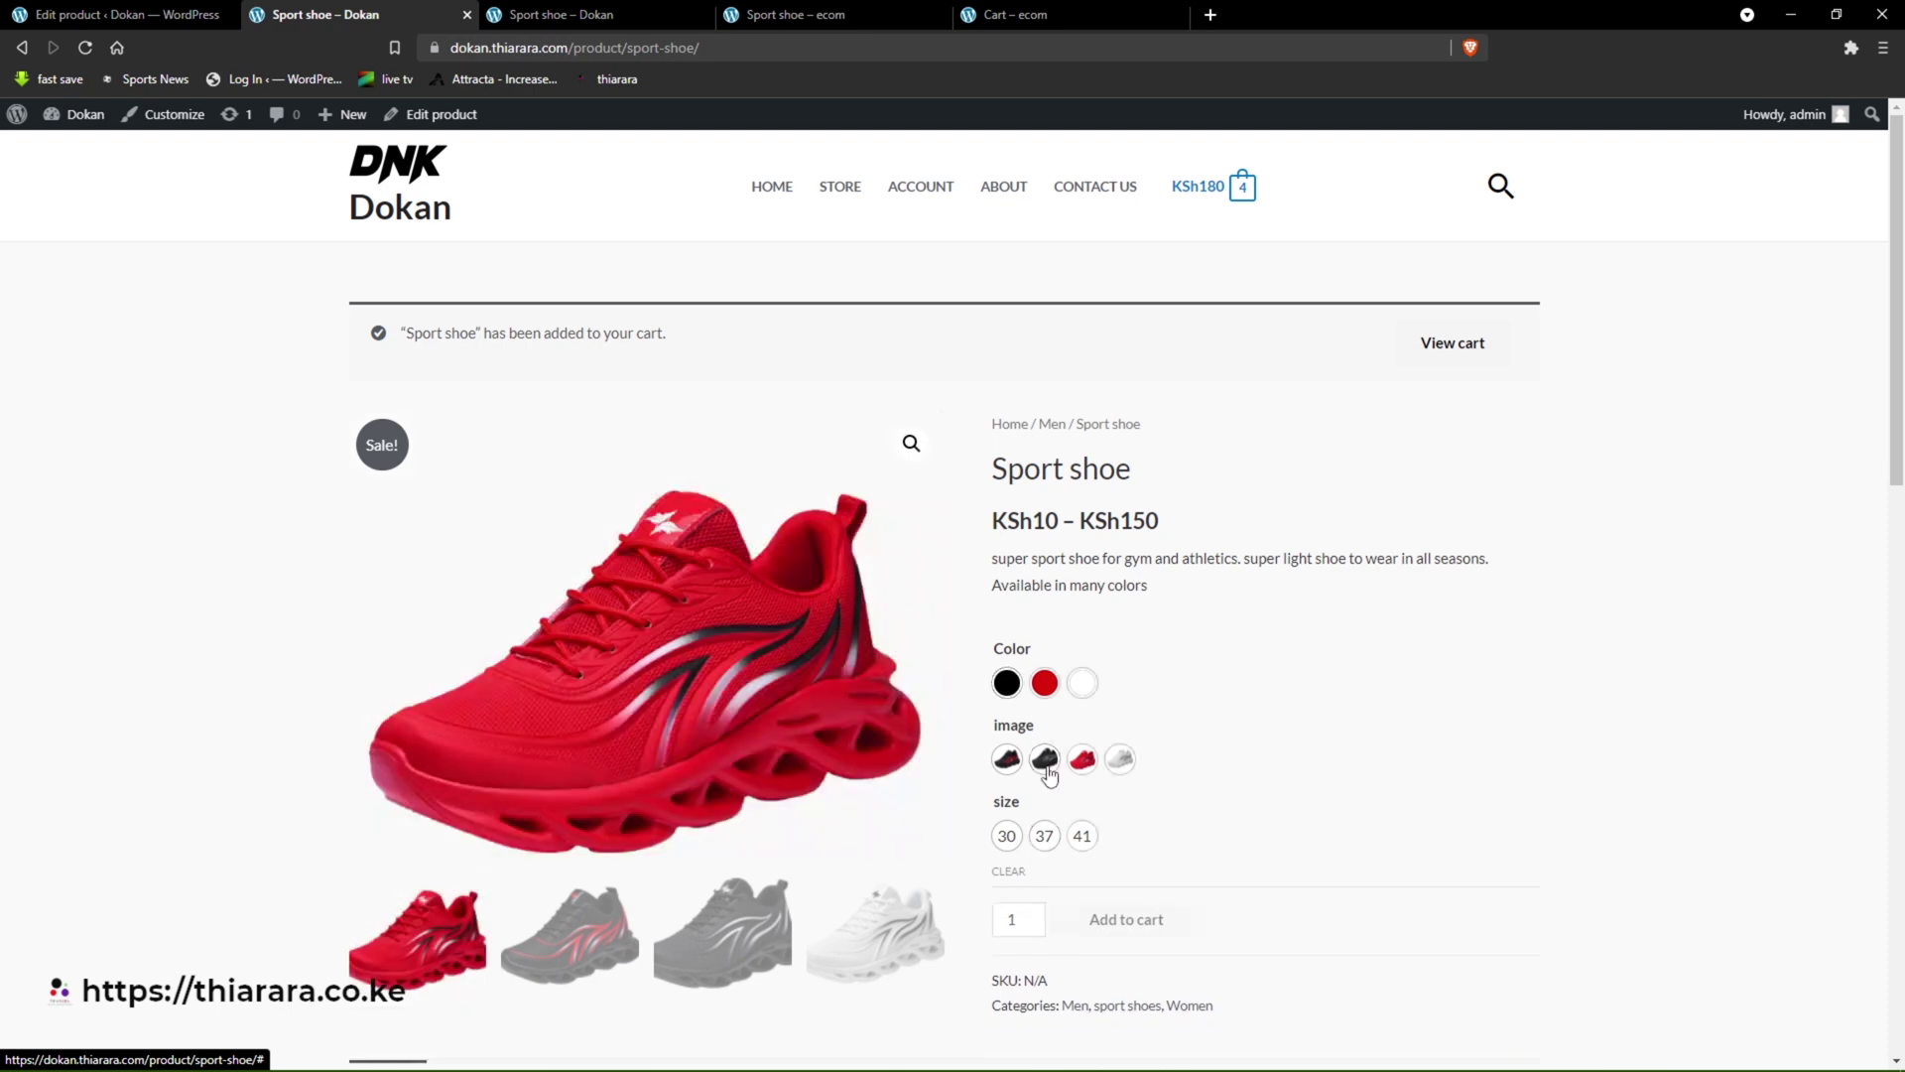
{"action": "left_click", "coordinate": [1010, 690]}
{"action": "left_click", "coordinate": [1007, 761]}
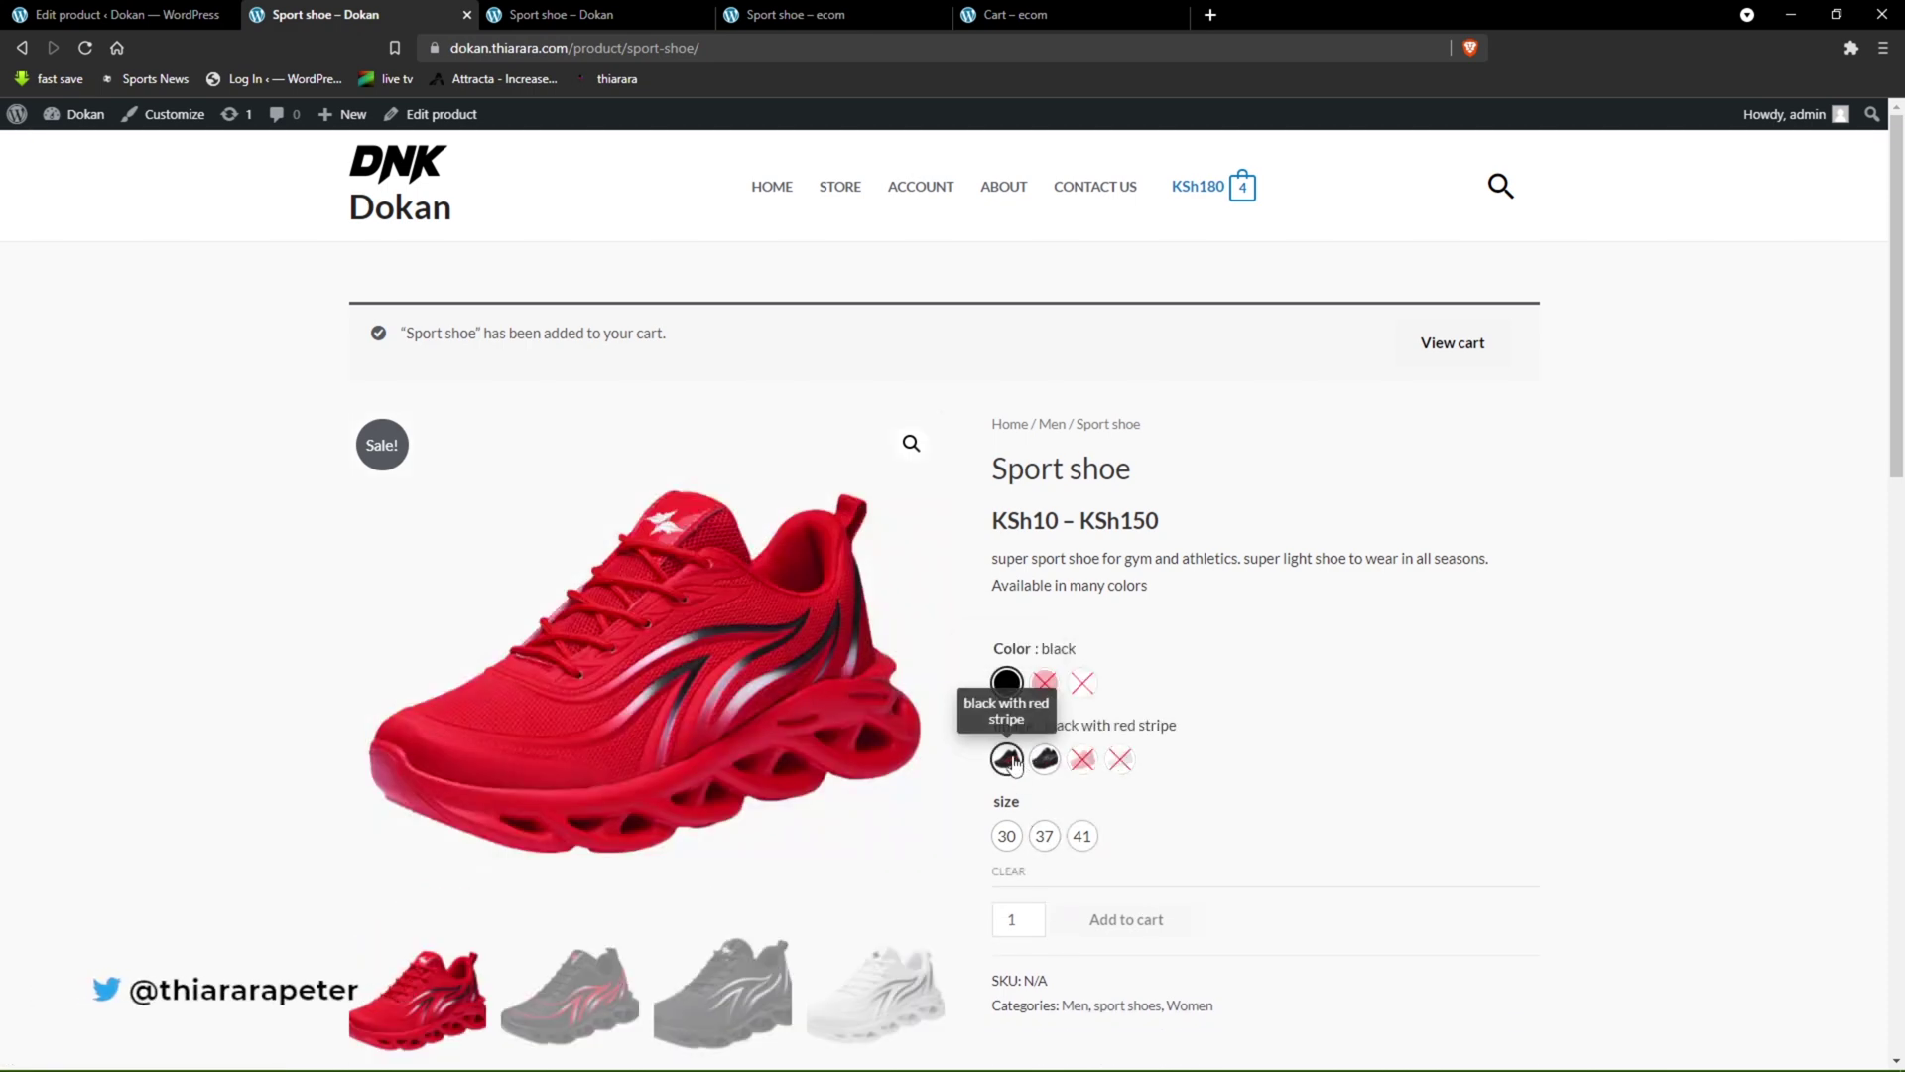
{"action": "left_click", "coordinate": [1007, 837]}
{"action": "scroll", "coordinate": [1066, 897], "scroll_direction": "down", "scroll_amount": 2}
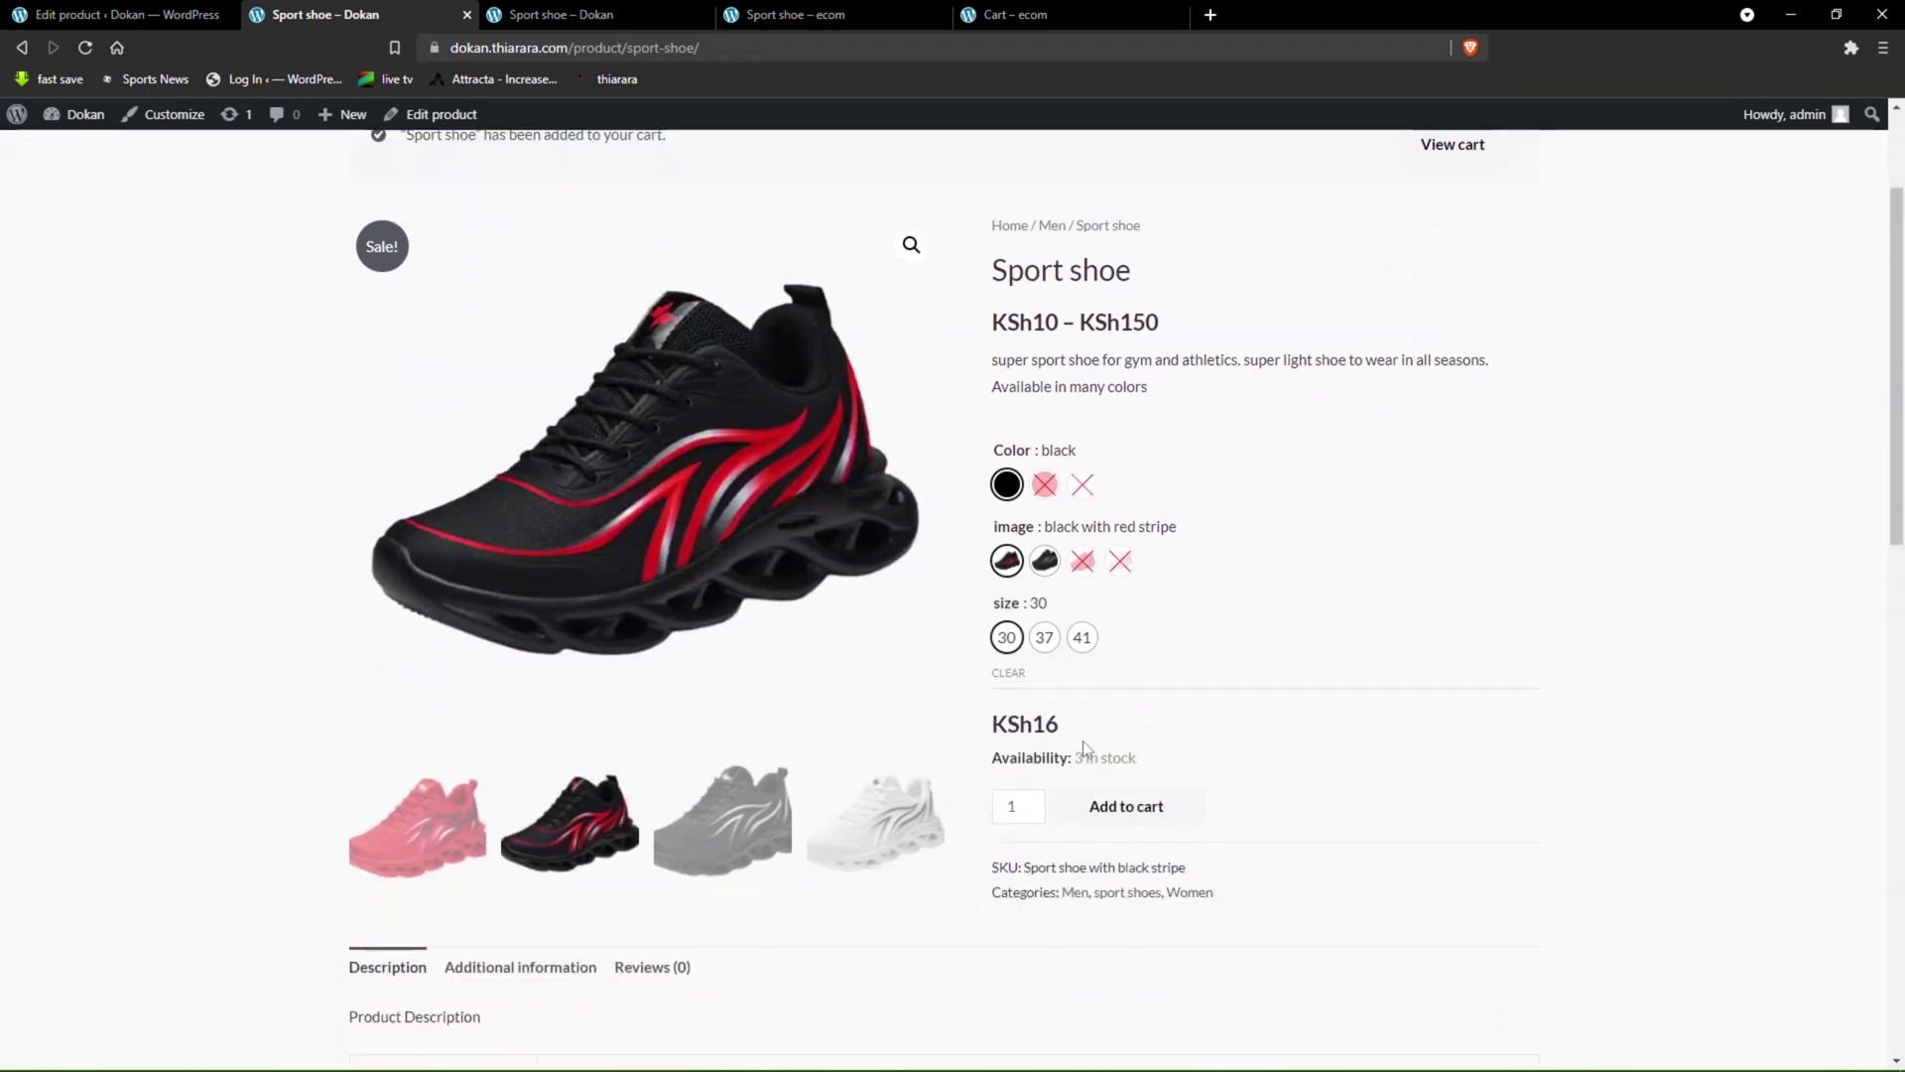
{"action": "left_click_drag", "start_coordinate": [1059, 724], "coordinate": [973, 999]}
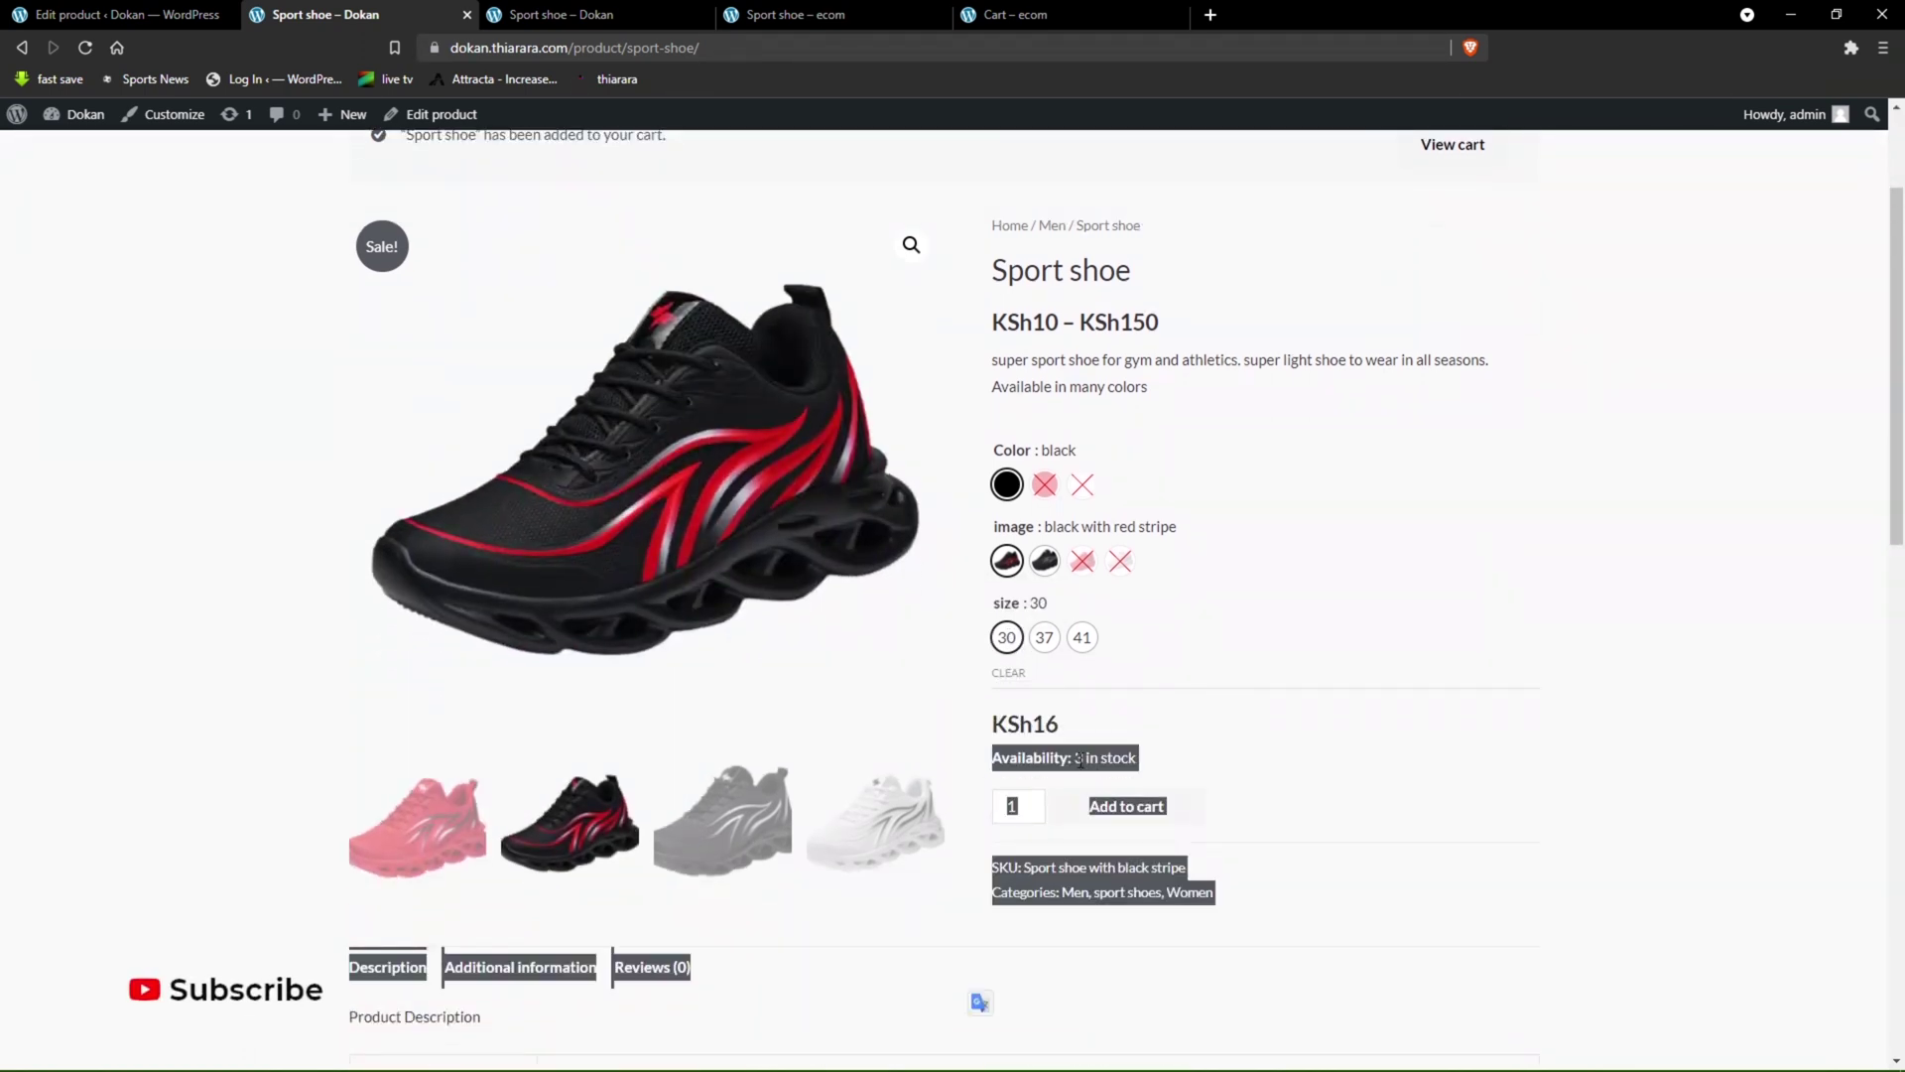
{"action": "left_click", "coordinate": [1198, 756]}
{"action": "left_click", "coordinate": [1114, 811]}
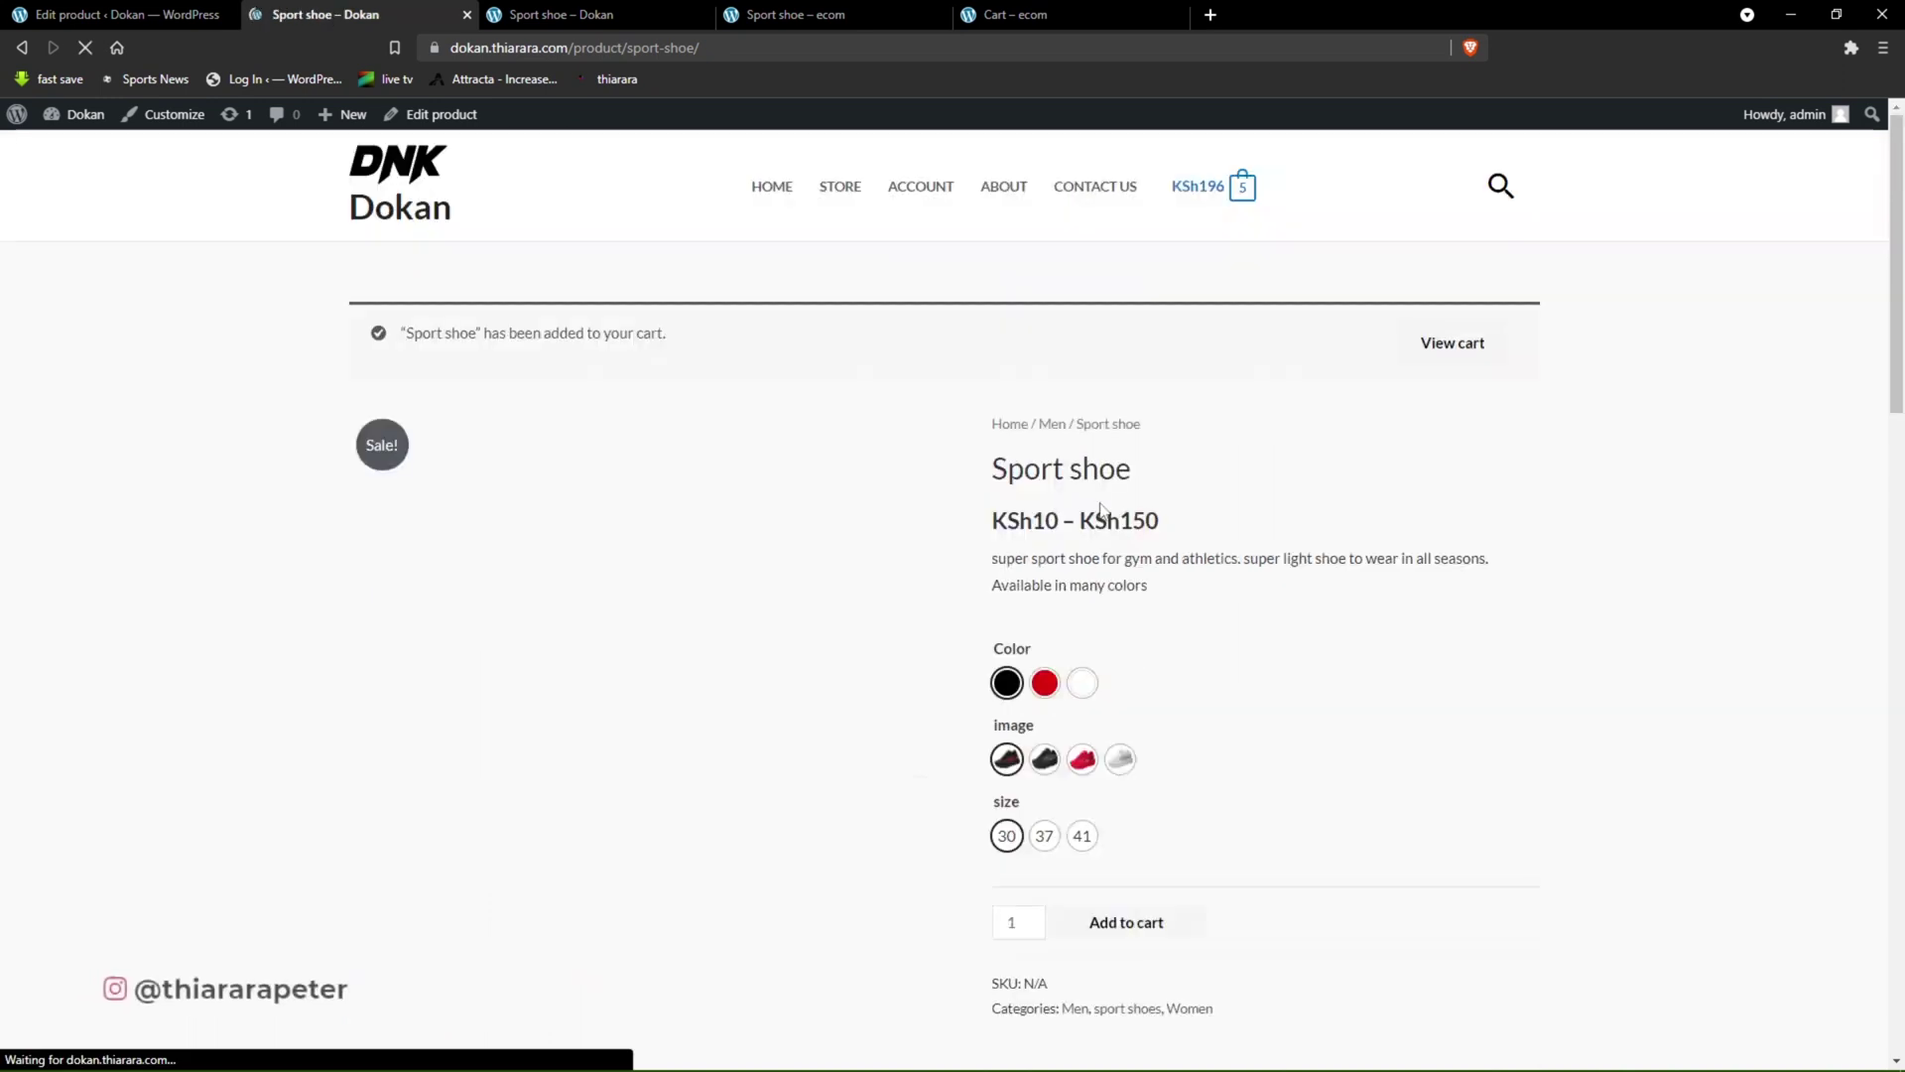
- Clear the options, select color white, image "white with black stripe" and size 41, and add one pair to the cart
{"action": "left_click", "coordinate": [1008, 871]}
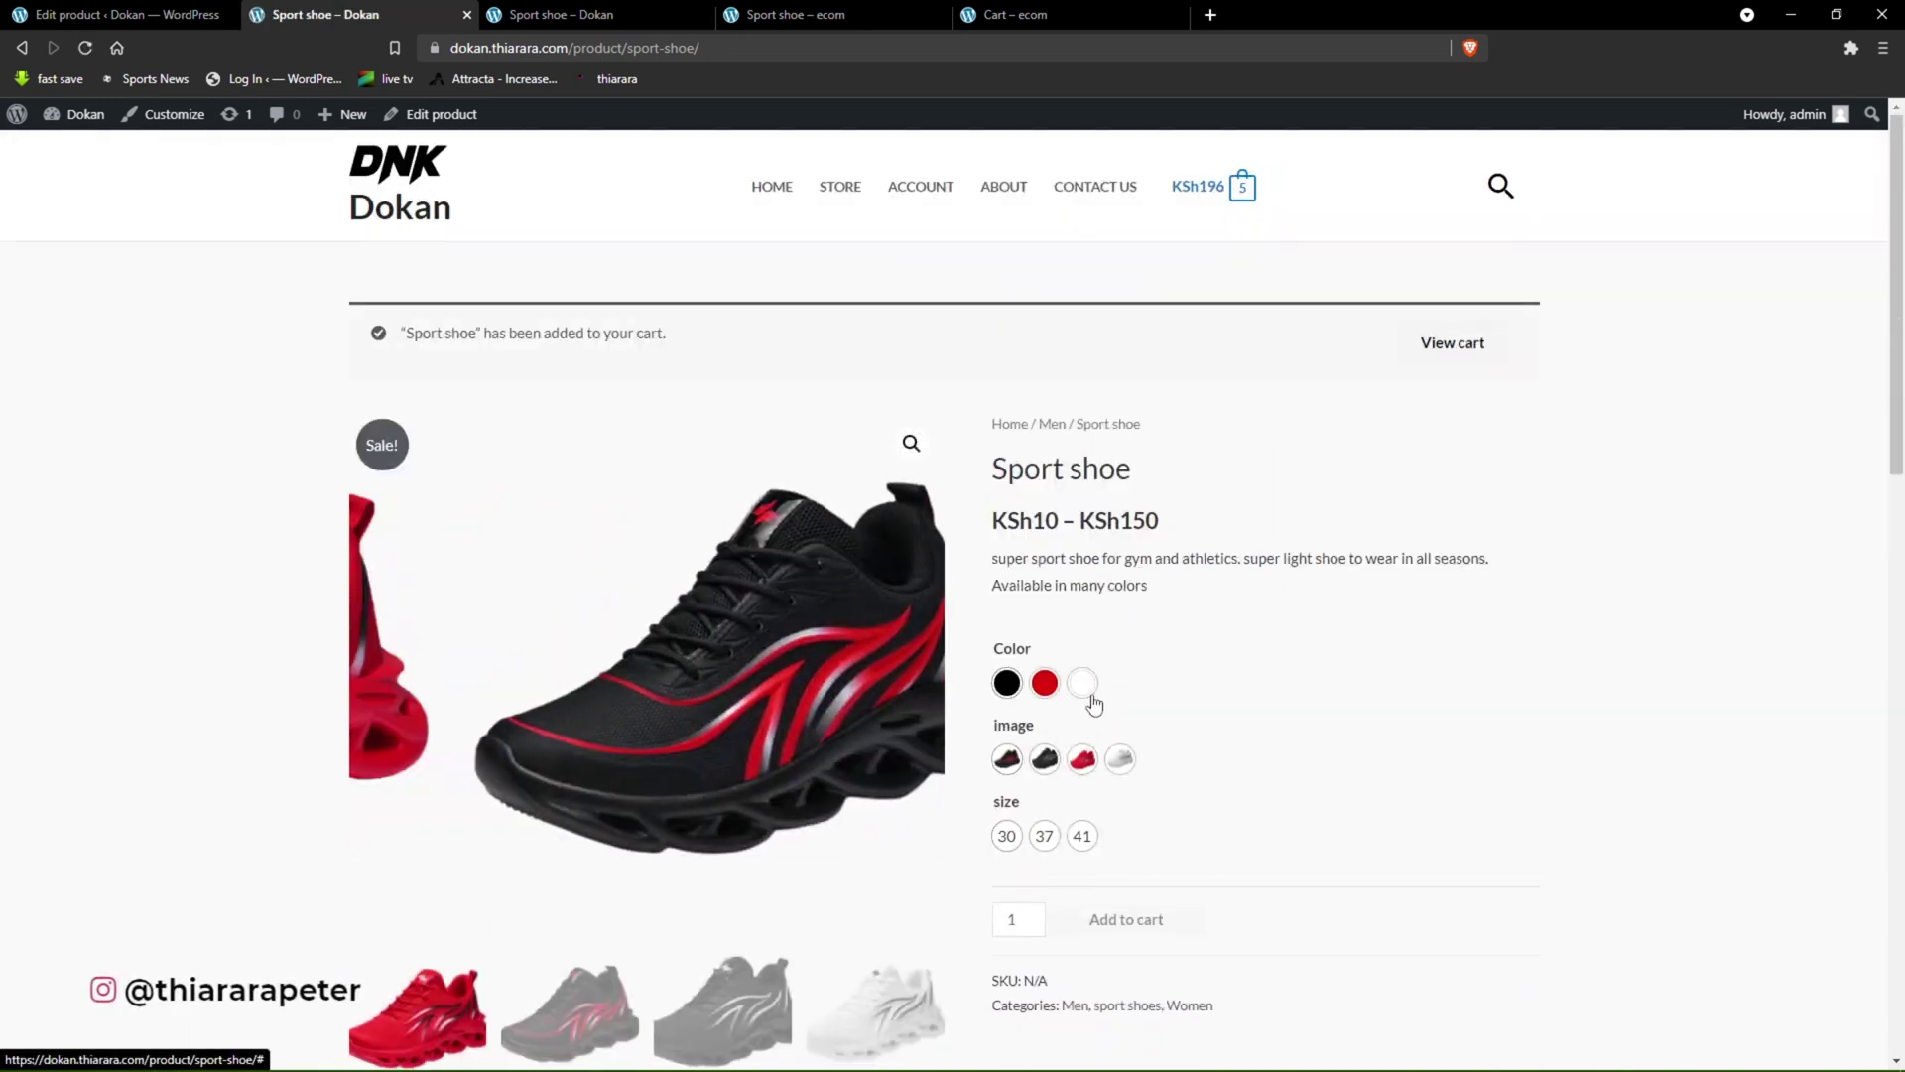
{"action": "left_click", "coordinate": [1083, 682]}
{"action": "left_click", "coordinate": [1119, 760]}
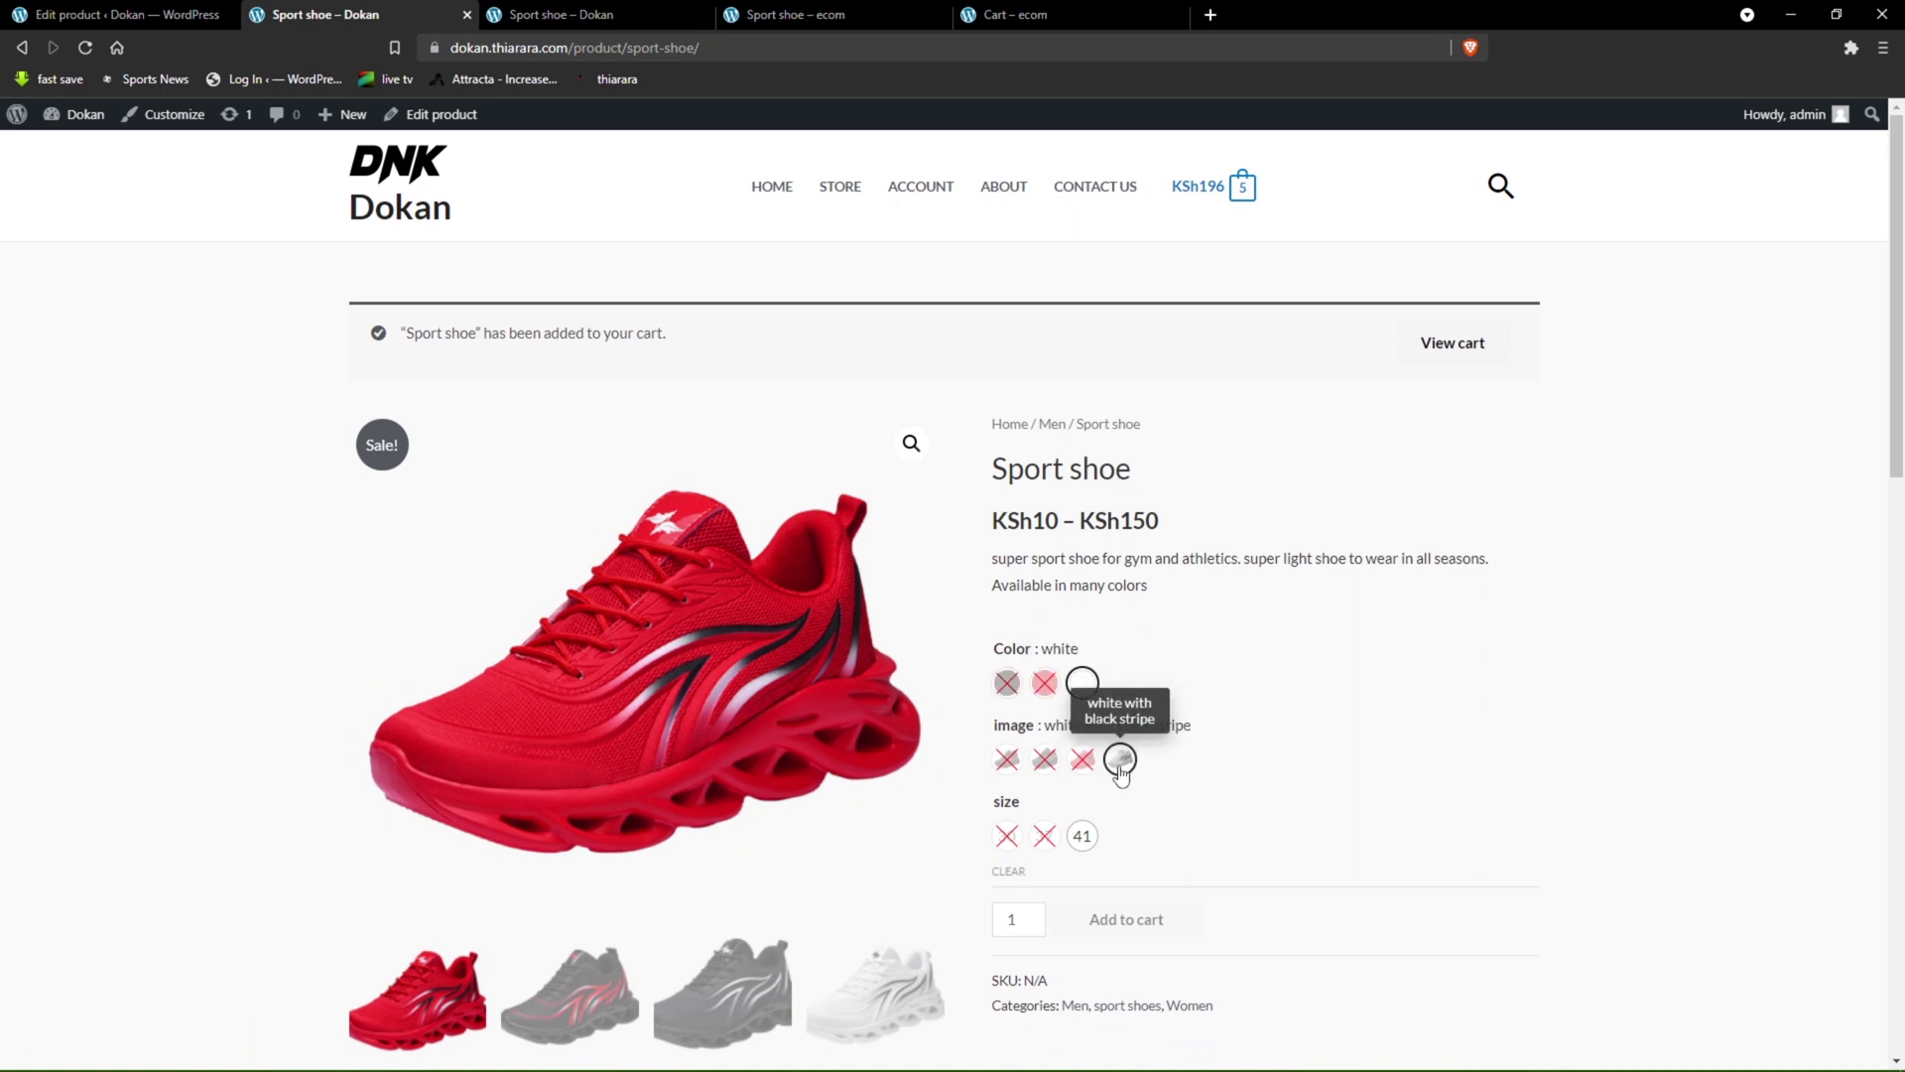
{"action": "left_click", "coordinate": [1081, 838]}
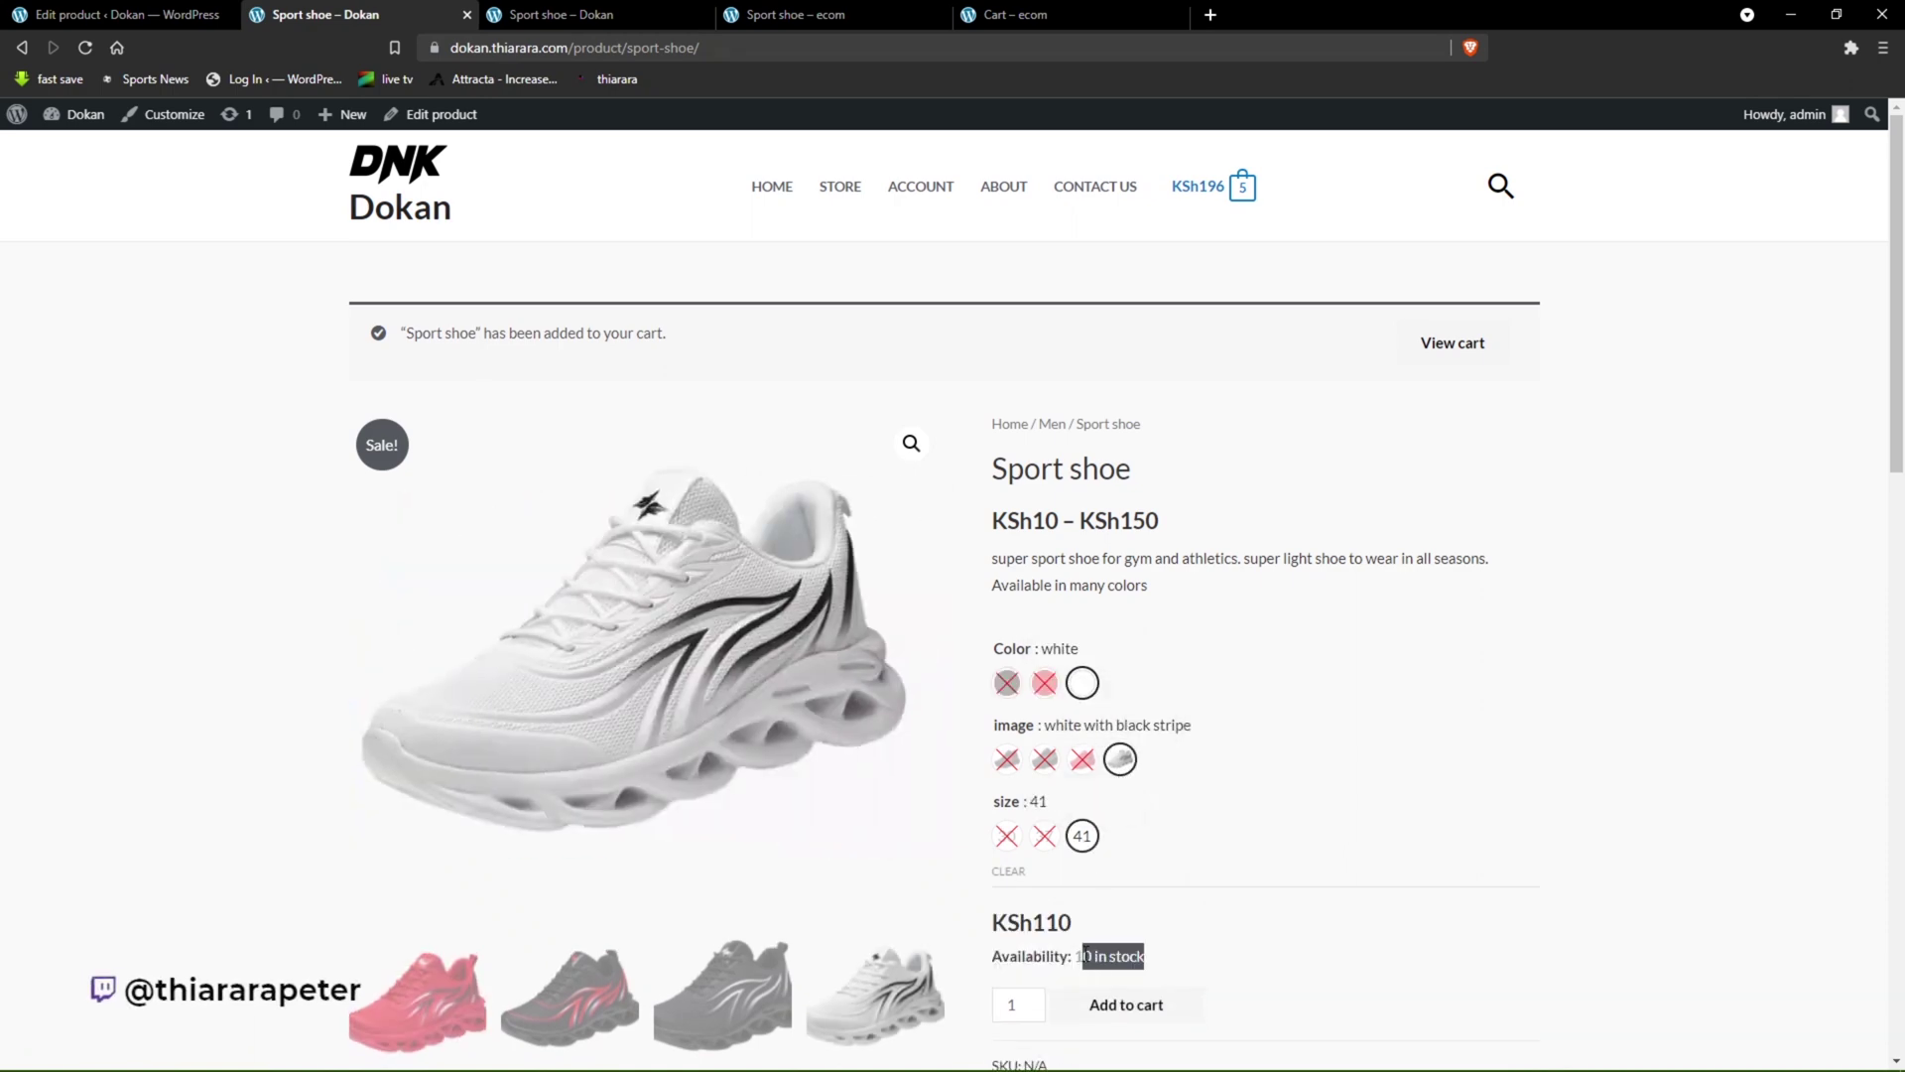
{"action": "scroll", "coordinate": [1075, 948], "scroll_direction": "down", "scroll_amount": 1}
{"action": "left_click_drag", "start_coordinate": [1098, 822], "coordinate": [990, 836]}
{"action": "left_click", "coordinate": [1112, 913]}
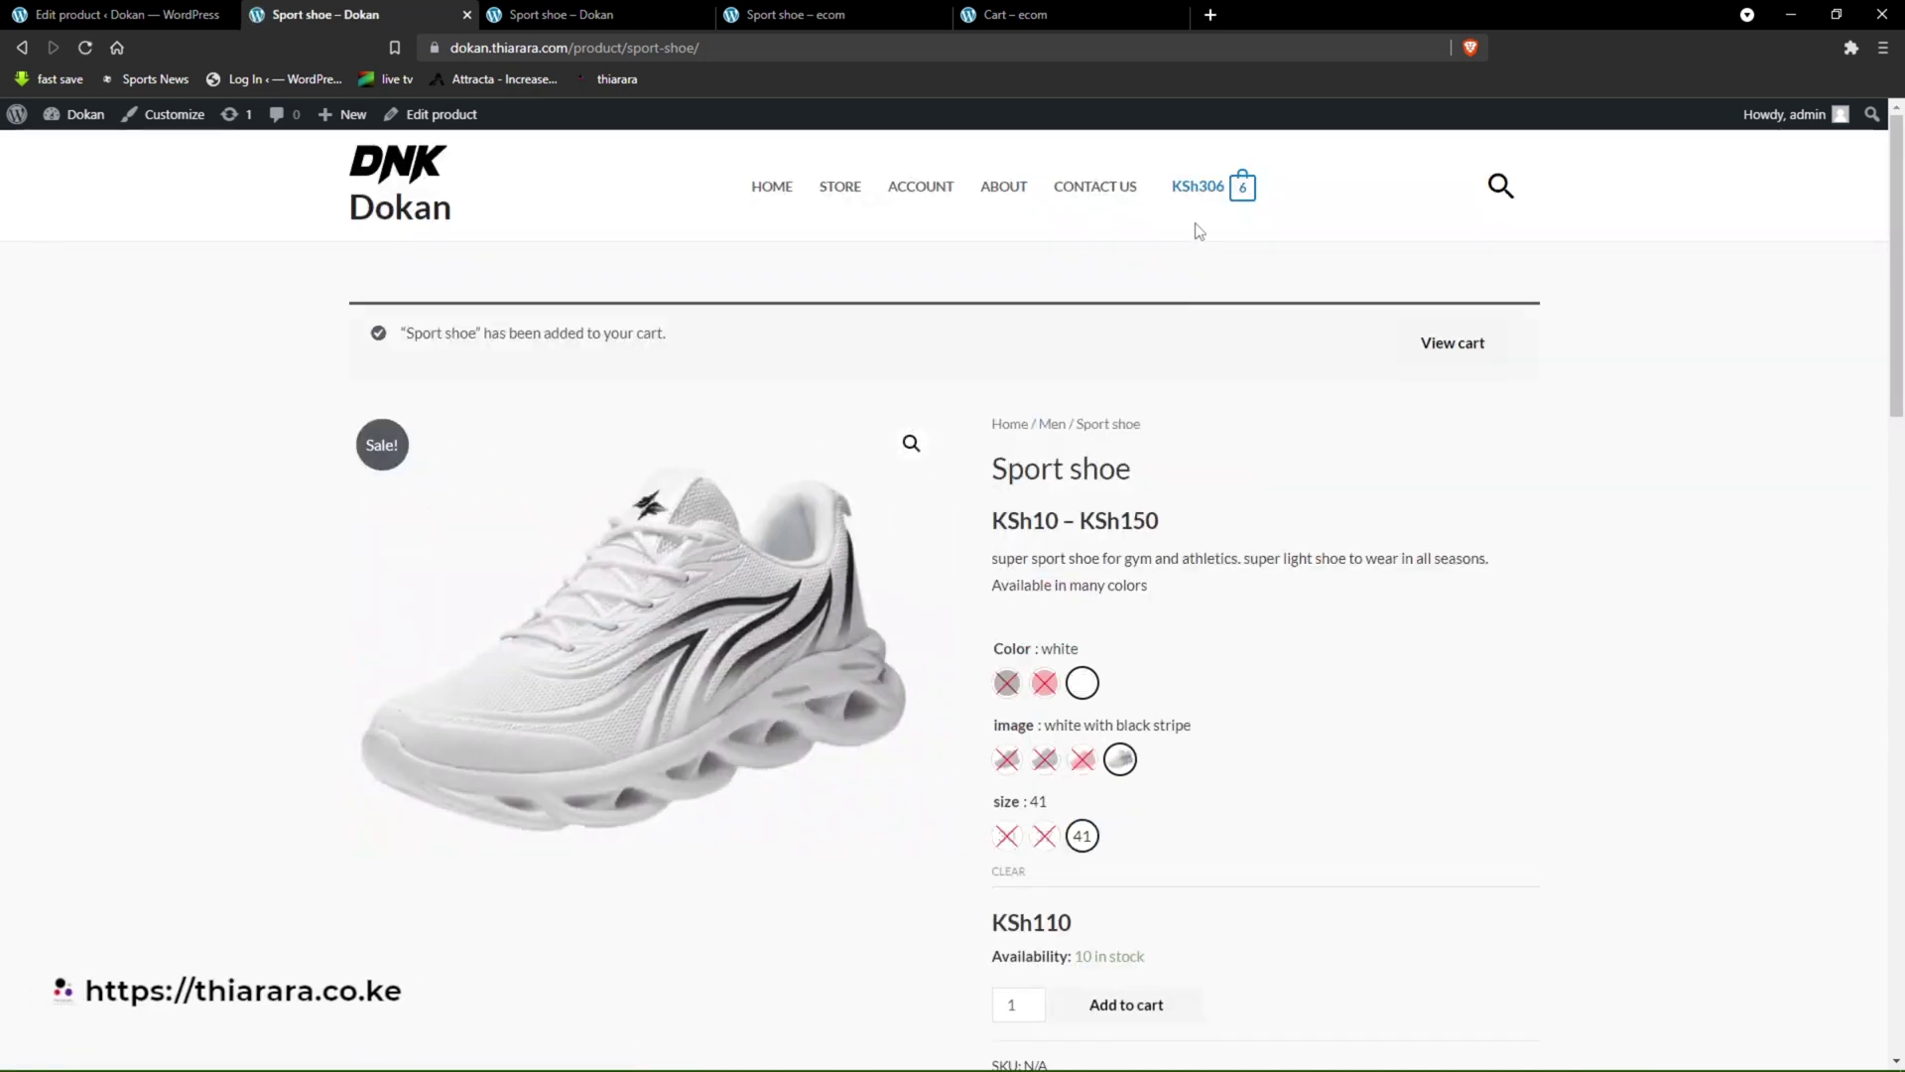
- Open the cart and examine the color, image and size listed for the Sport shoe items
{"action": "left_click", "coordinate": [1204, 199]}
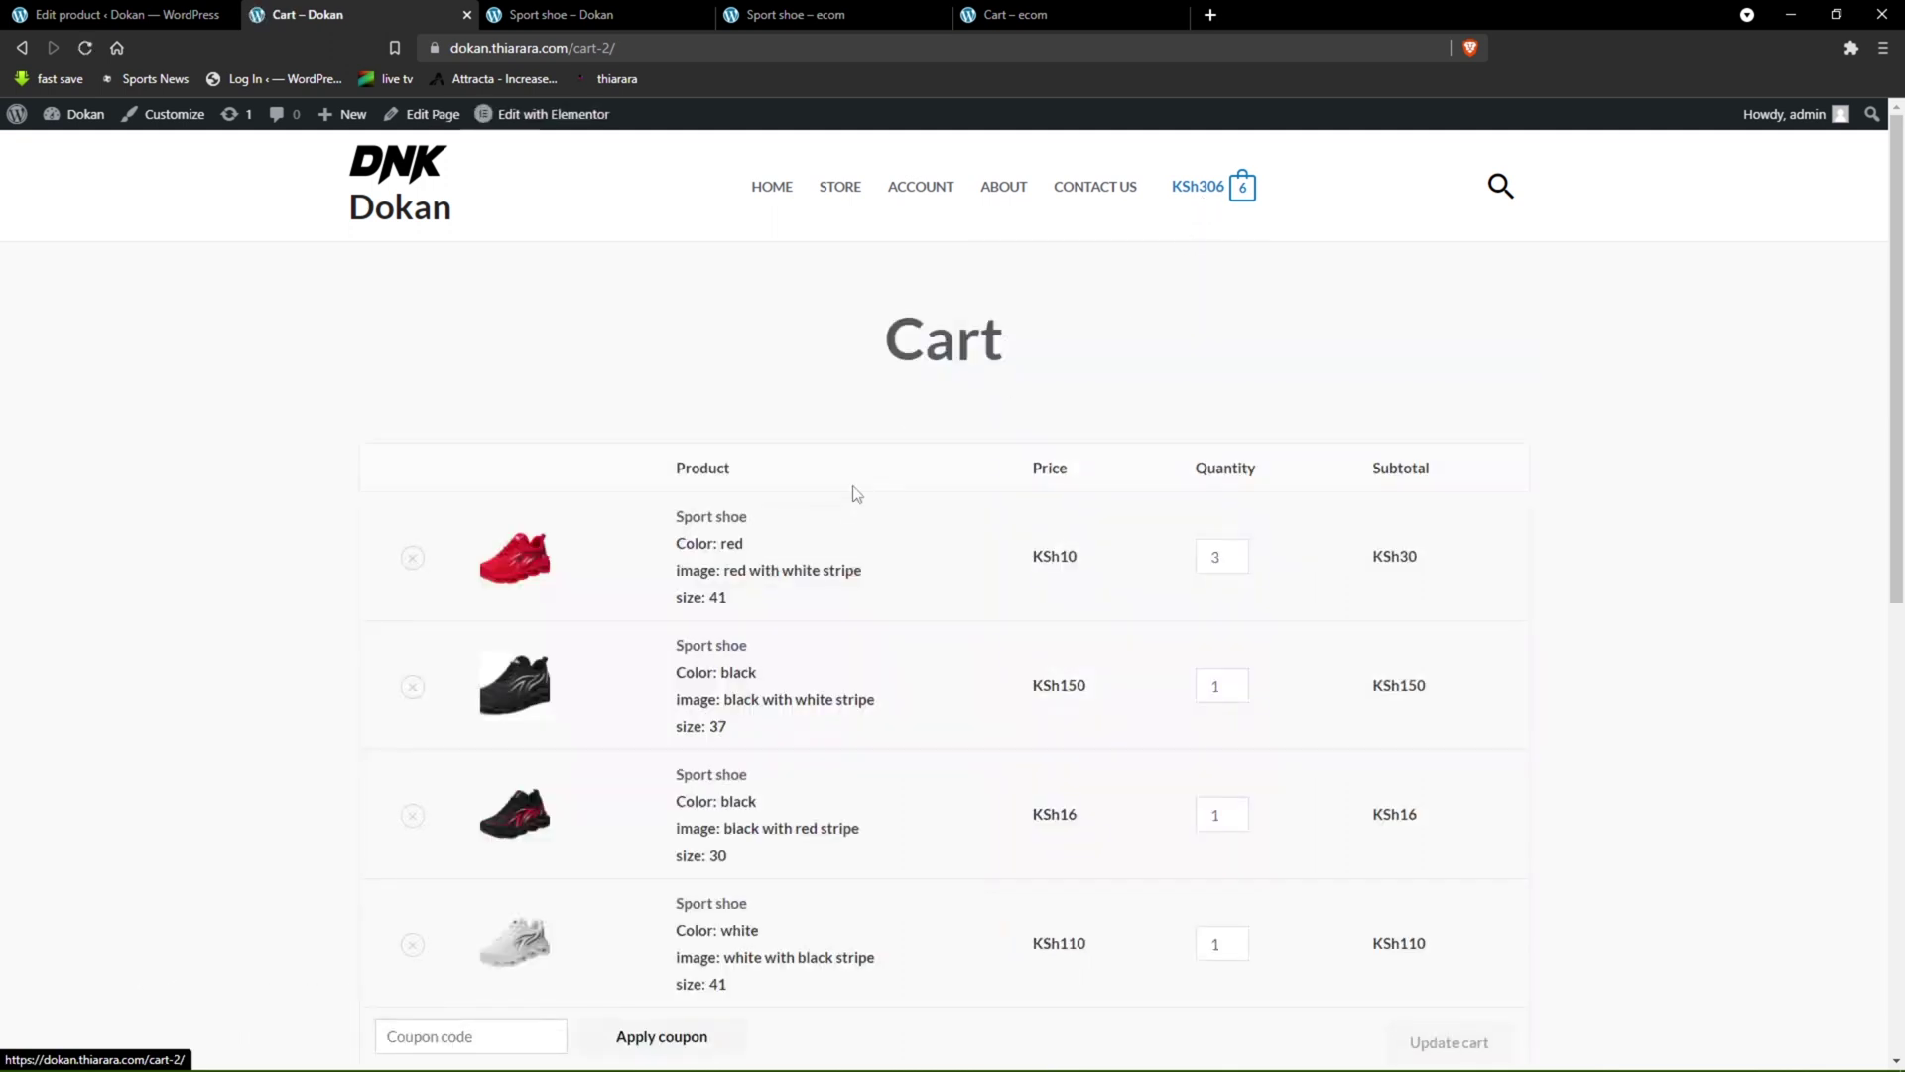
{"action": "scroll", "coordinate": [573, 451], "scroll_direction": "down", "scroll_amount": 4}
{"action": "scroll", "coordinate": [574, 451], "scroll_direction": "up", "scroll_amount": 2}
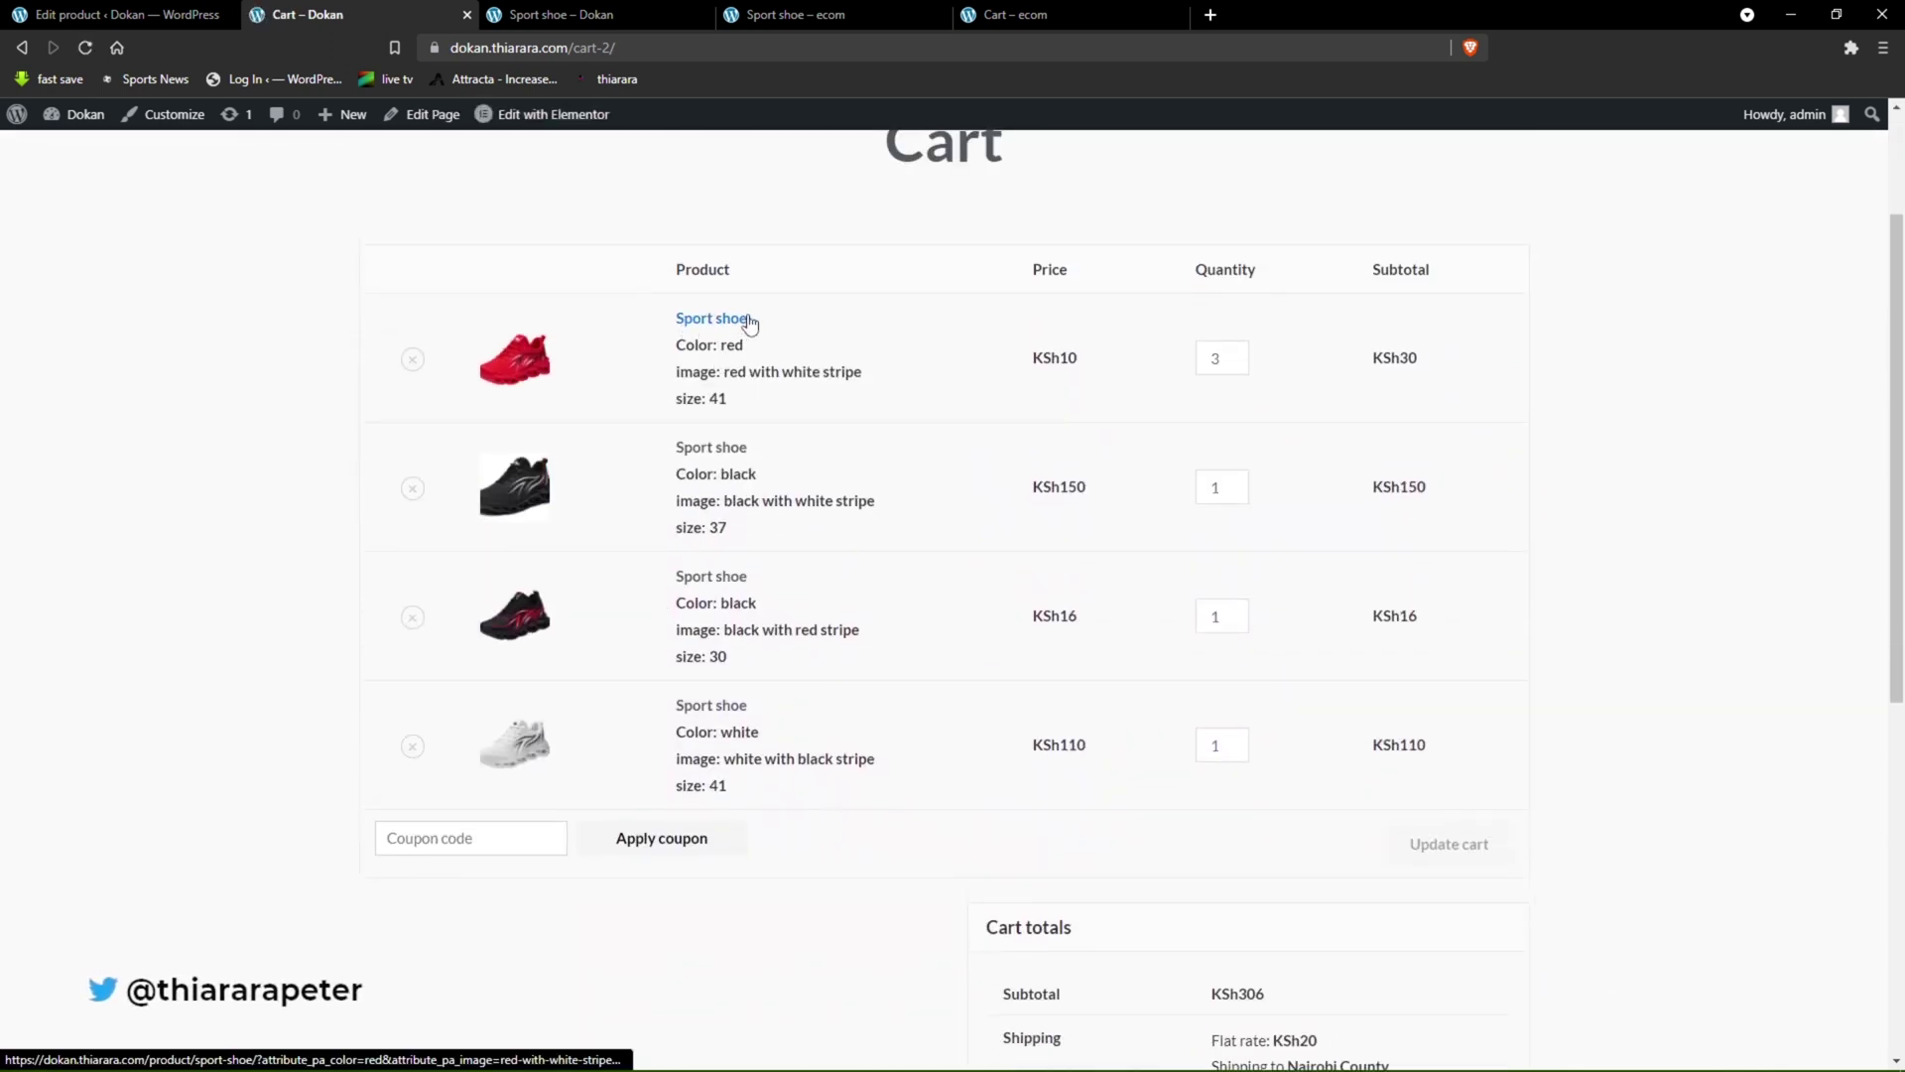
{"action": "left_click_drag", "start_coordinate": [723, 316], "coordinate": [685, 344]}
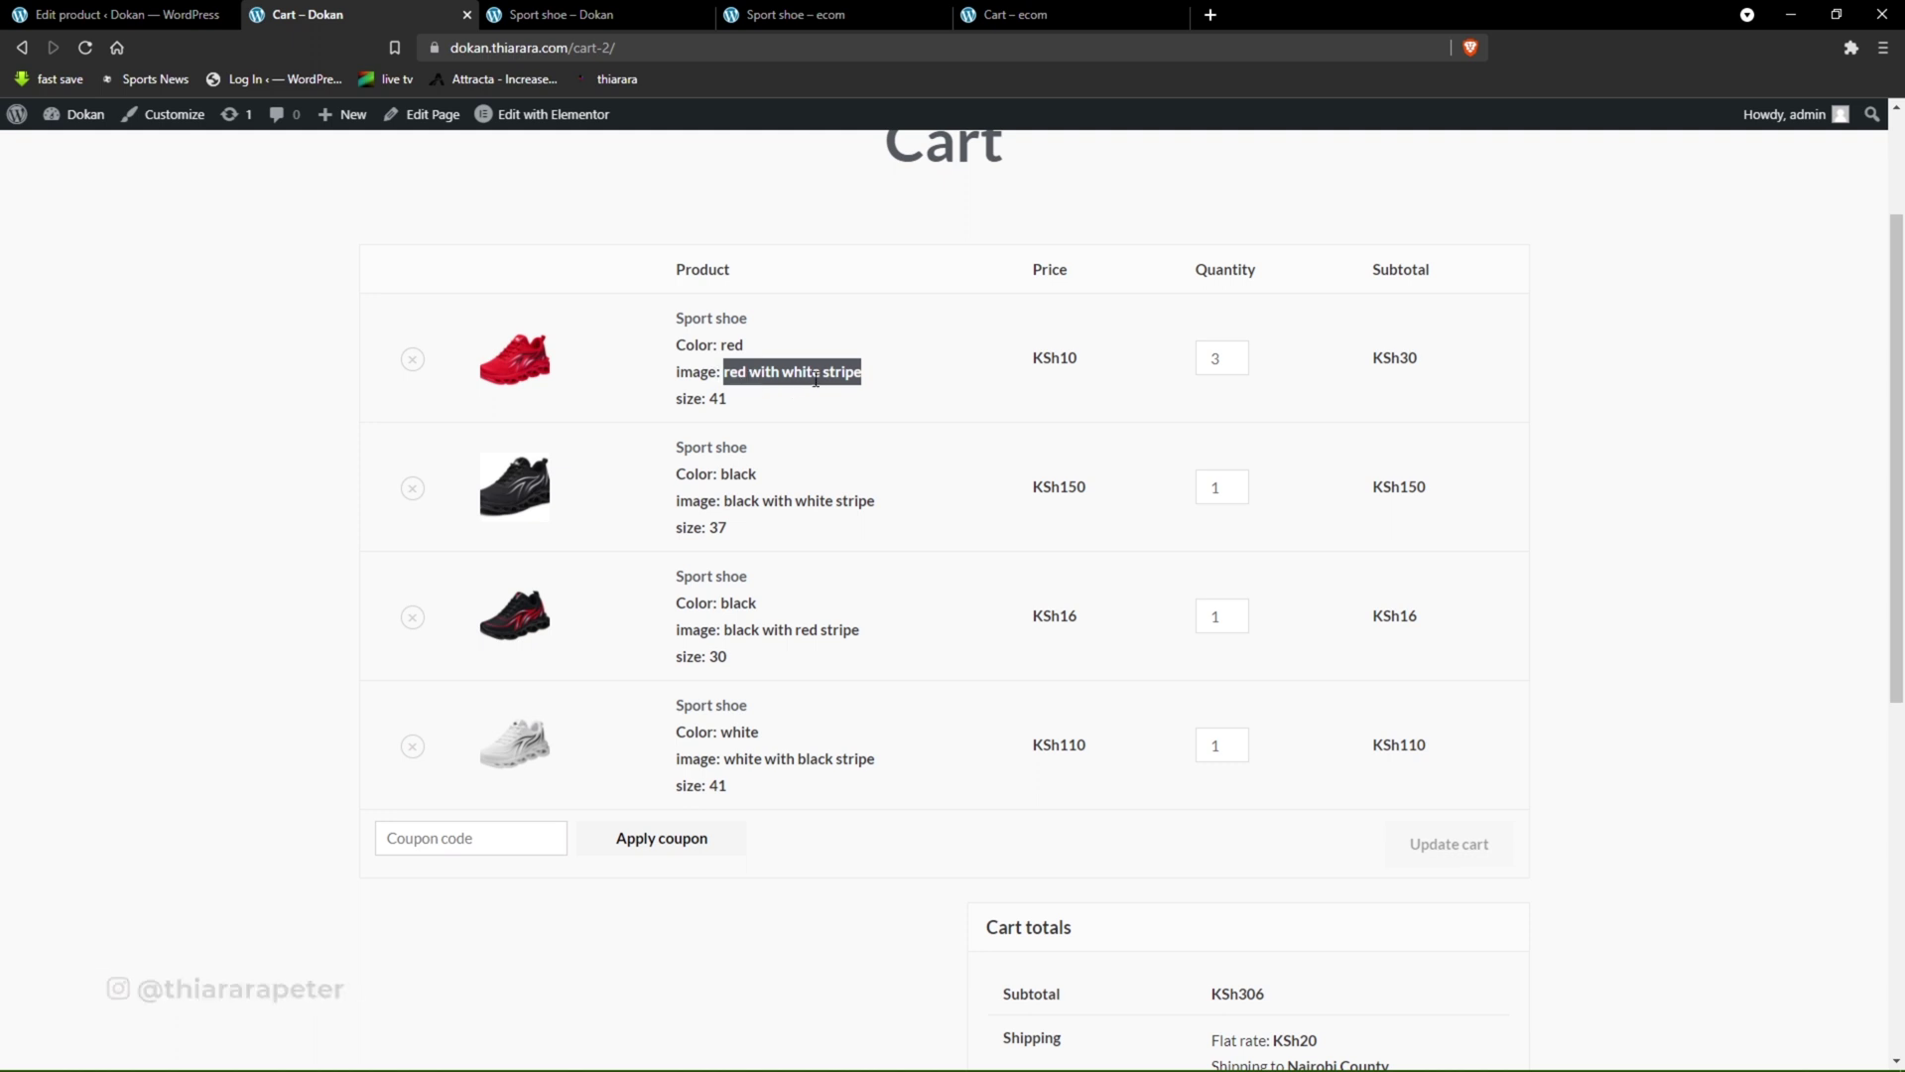
{"action": "left_click", "coordinate": [733, 405]}
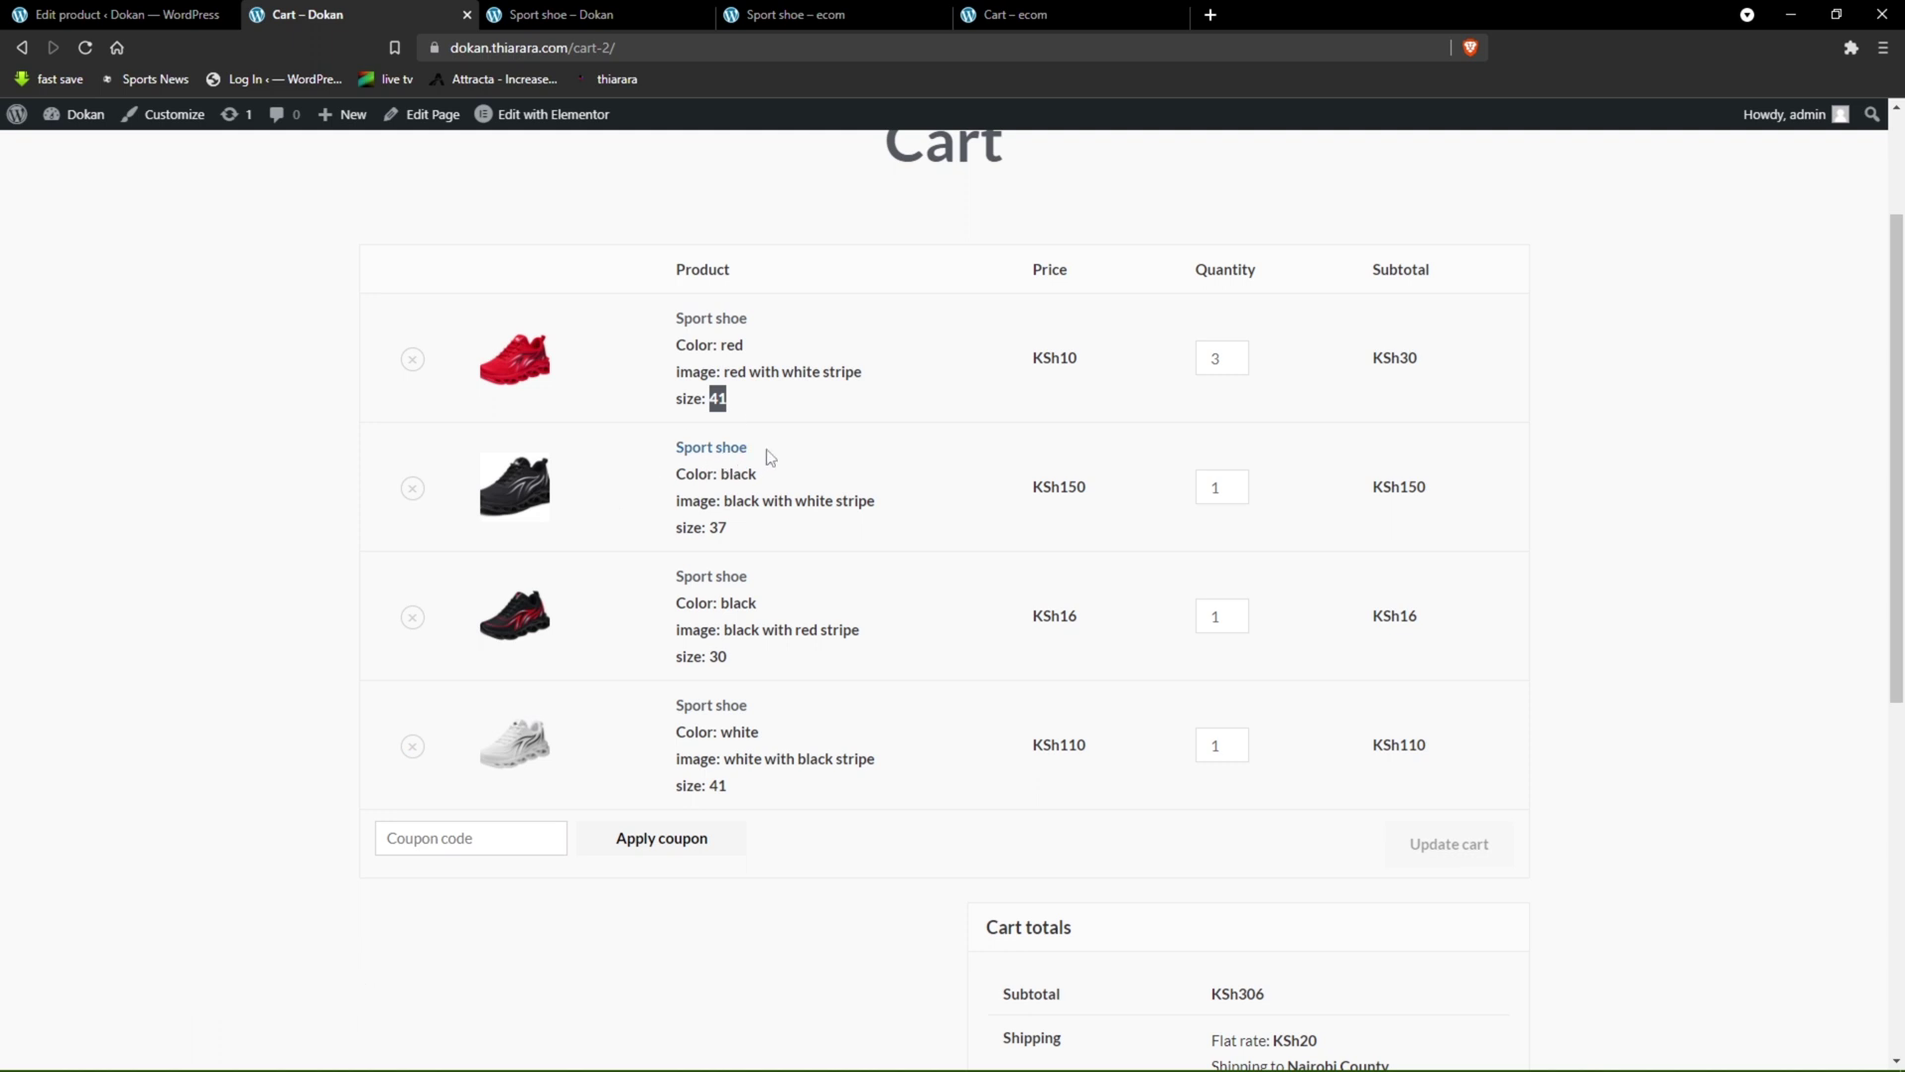
{"action": "left_click_drag", "start_coordinate": [766, 452], "coordinate": [679, 464]}
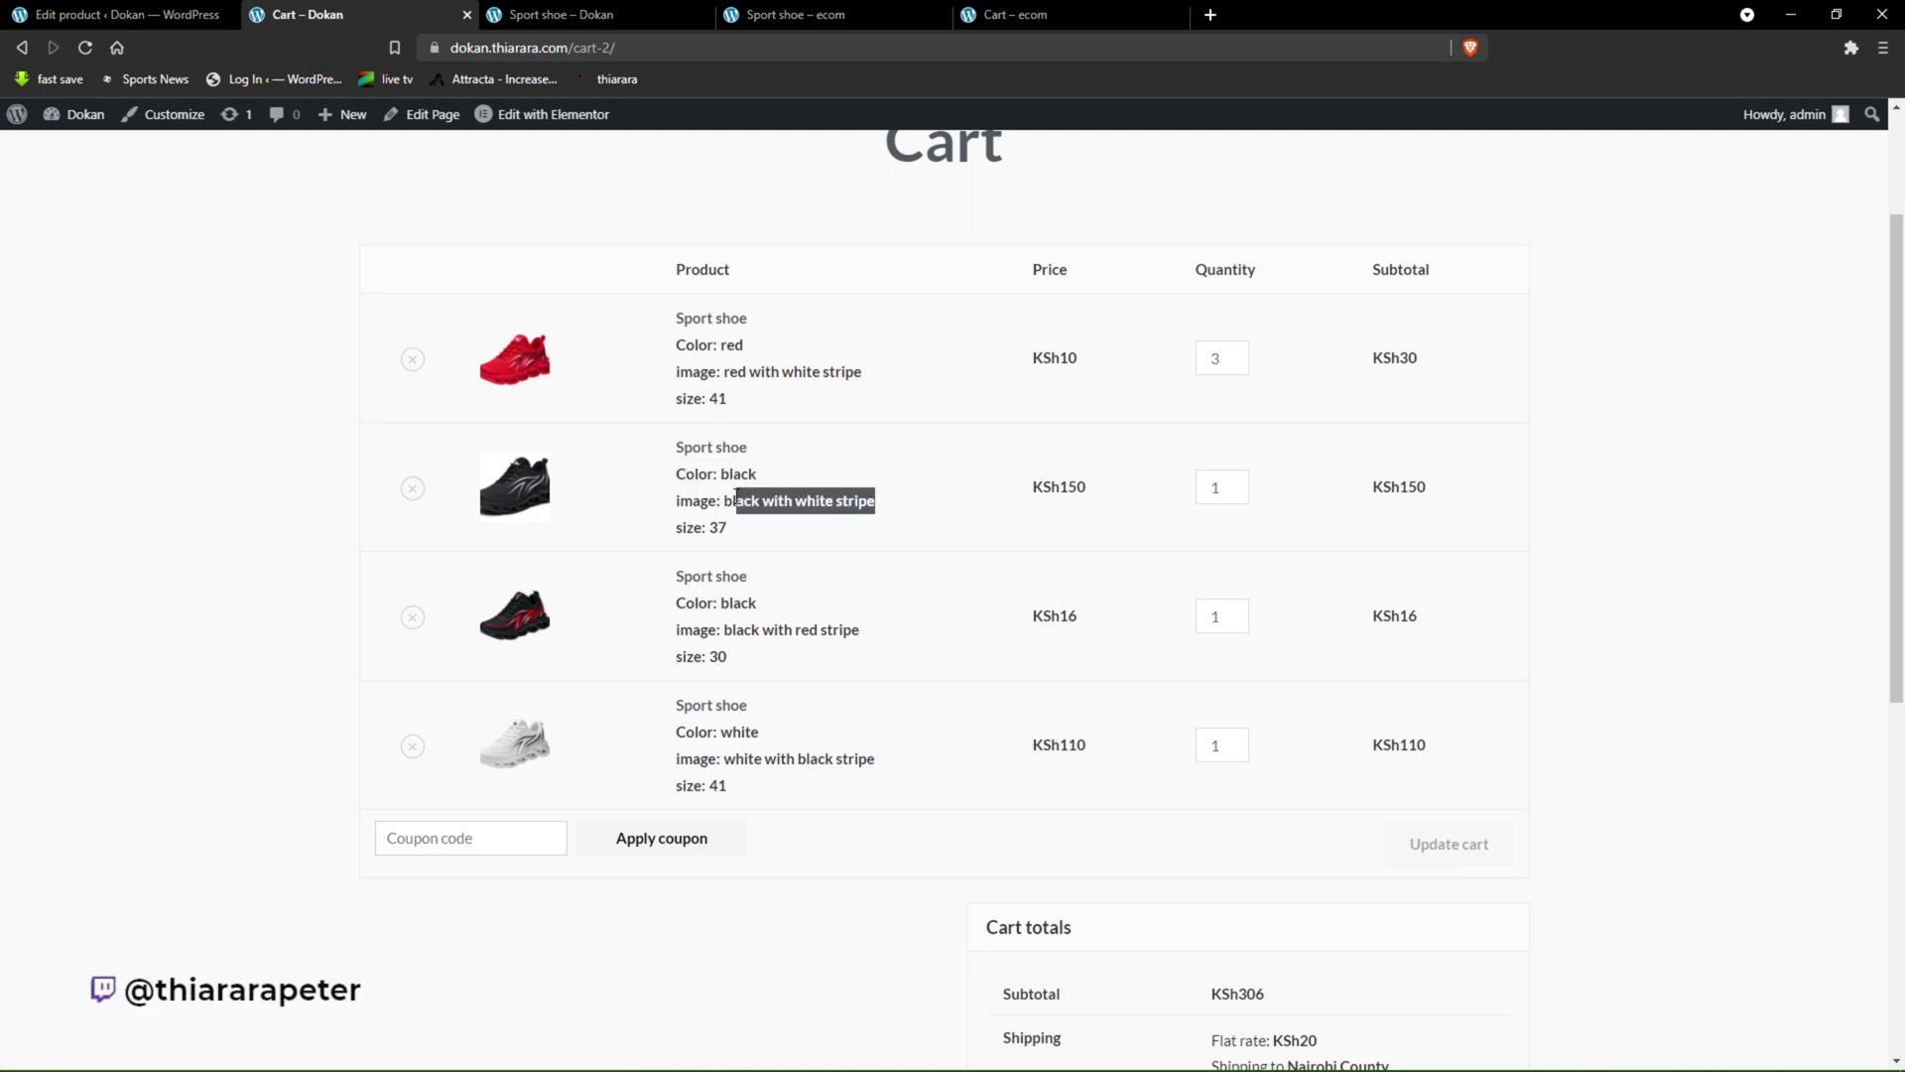
{"action": "left_click_drag", "start_coordinate": [735, 500], "coordinate": [726, 501]}
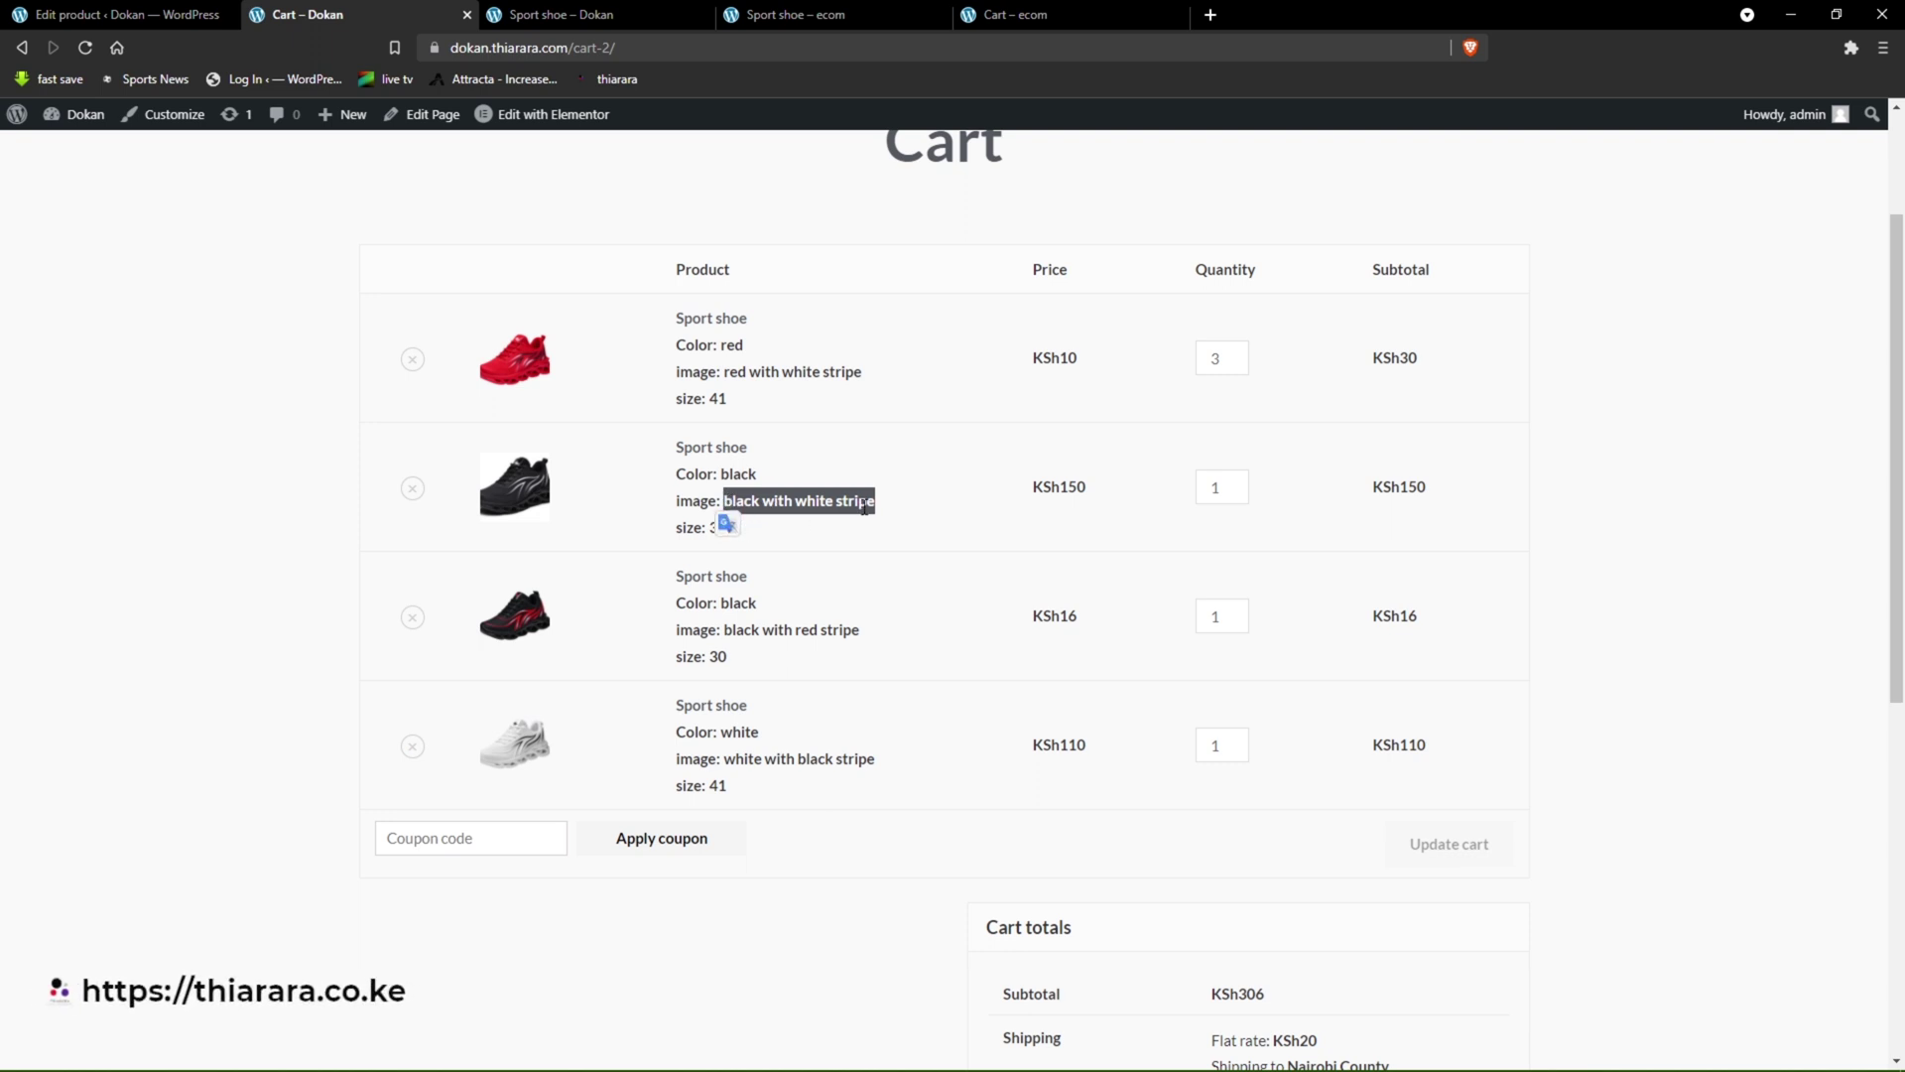
{"action": "left_click", "coordinate": [777, 531]}
{"action": "double_click", "coordinate": [727, 525]}
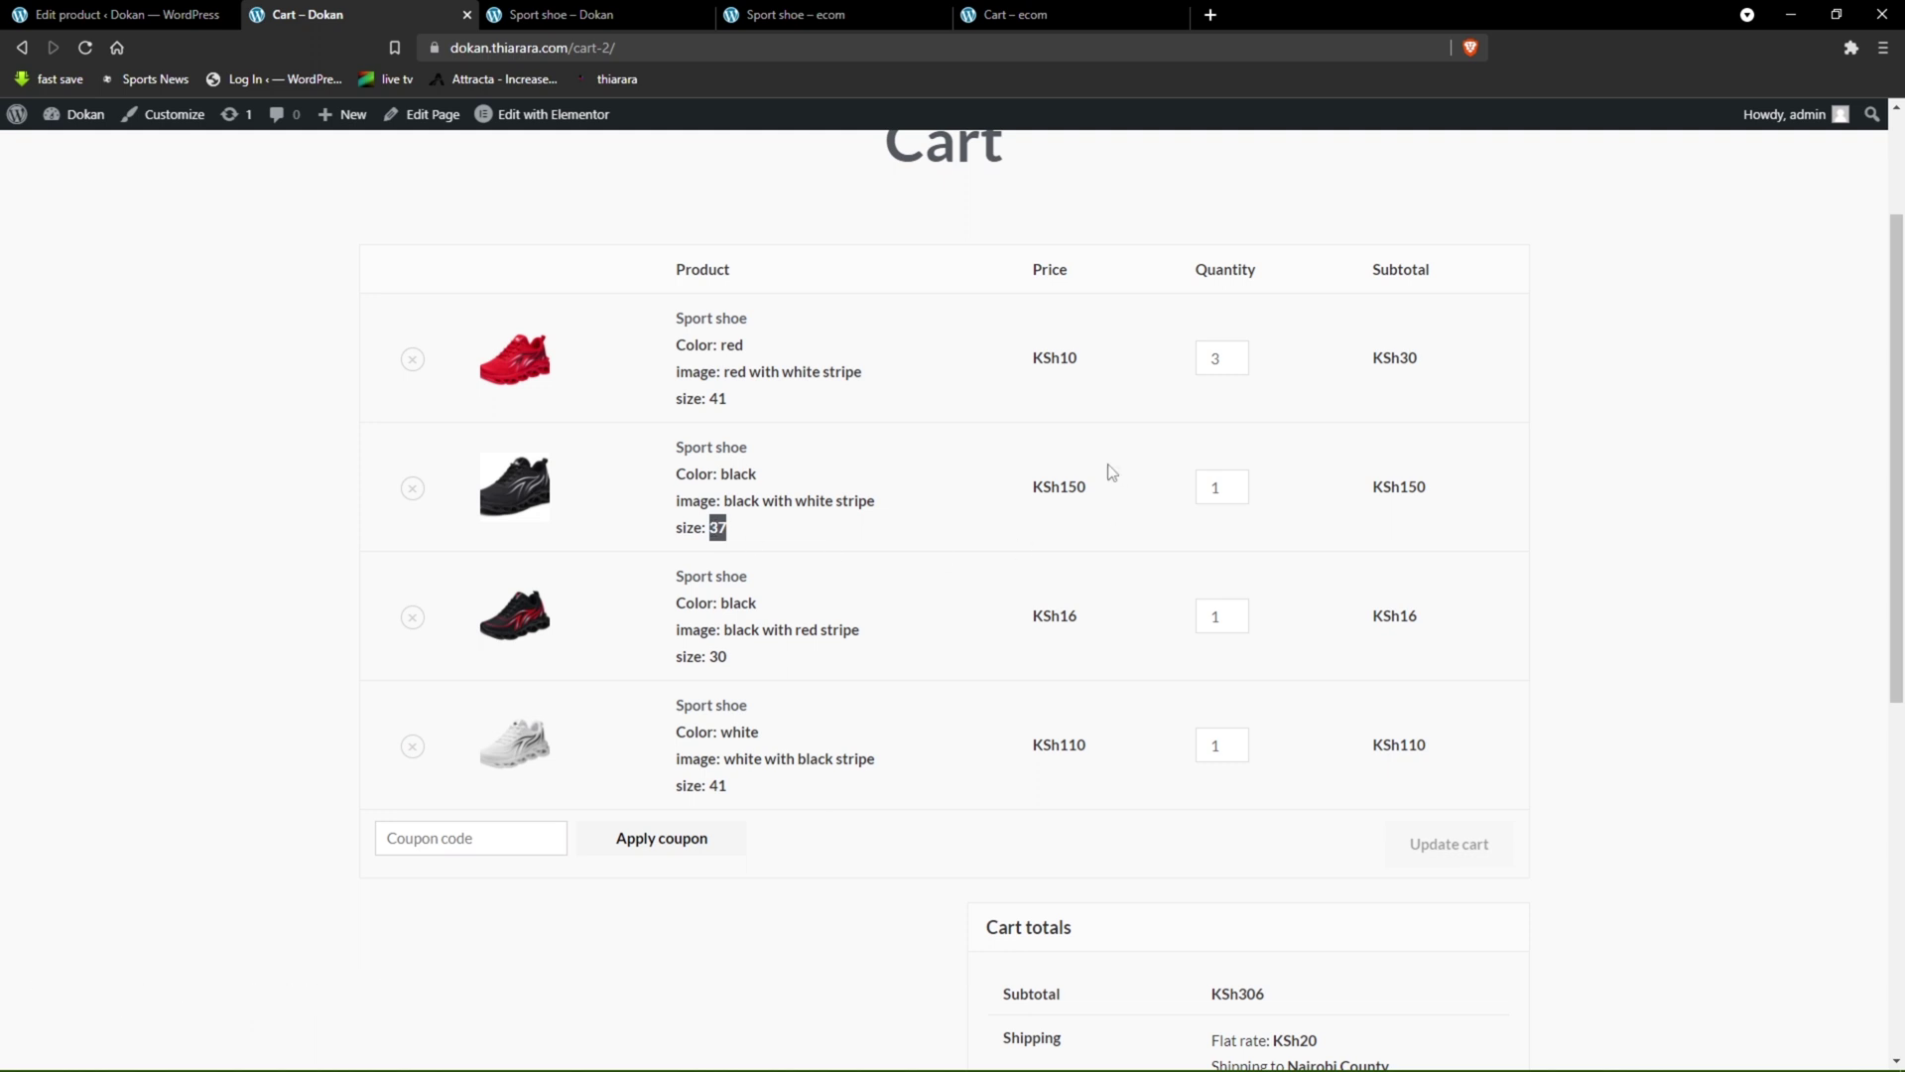
- Check the individual variation prices in the cart and the order total under the cart totals
{"action": "double_click", "coordinate": [1056, 357]}
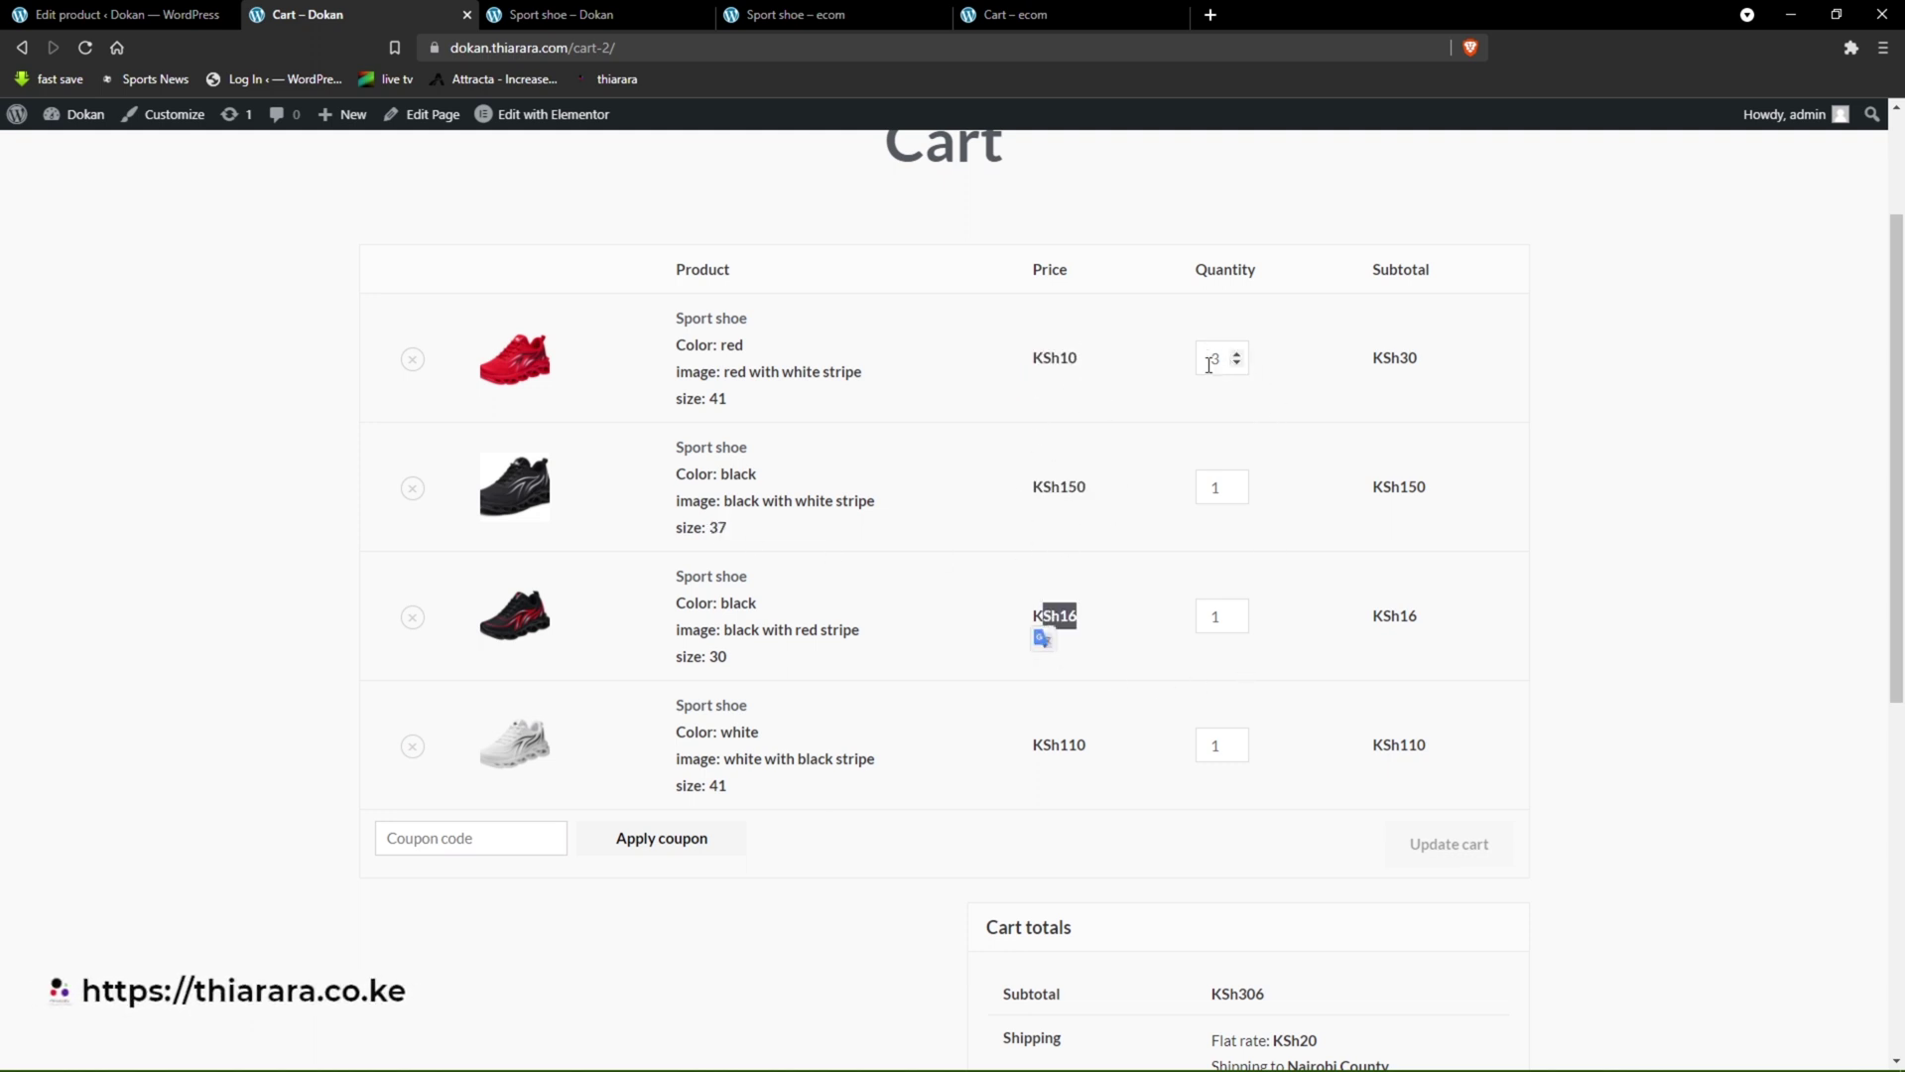
{"action": "scroll", "coordinate": [1191, 731], "scroll_direction": "down", "scroll_amount": 3}
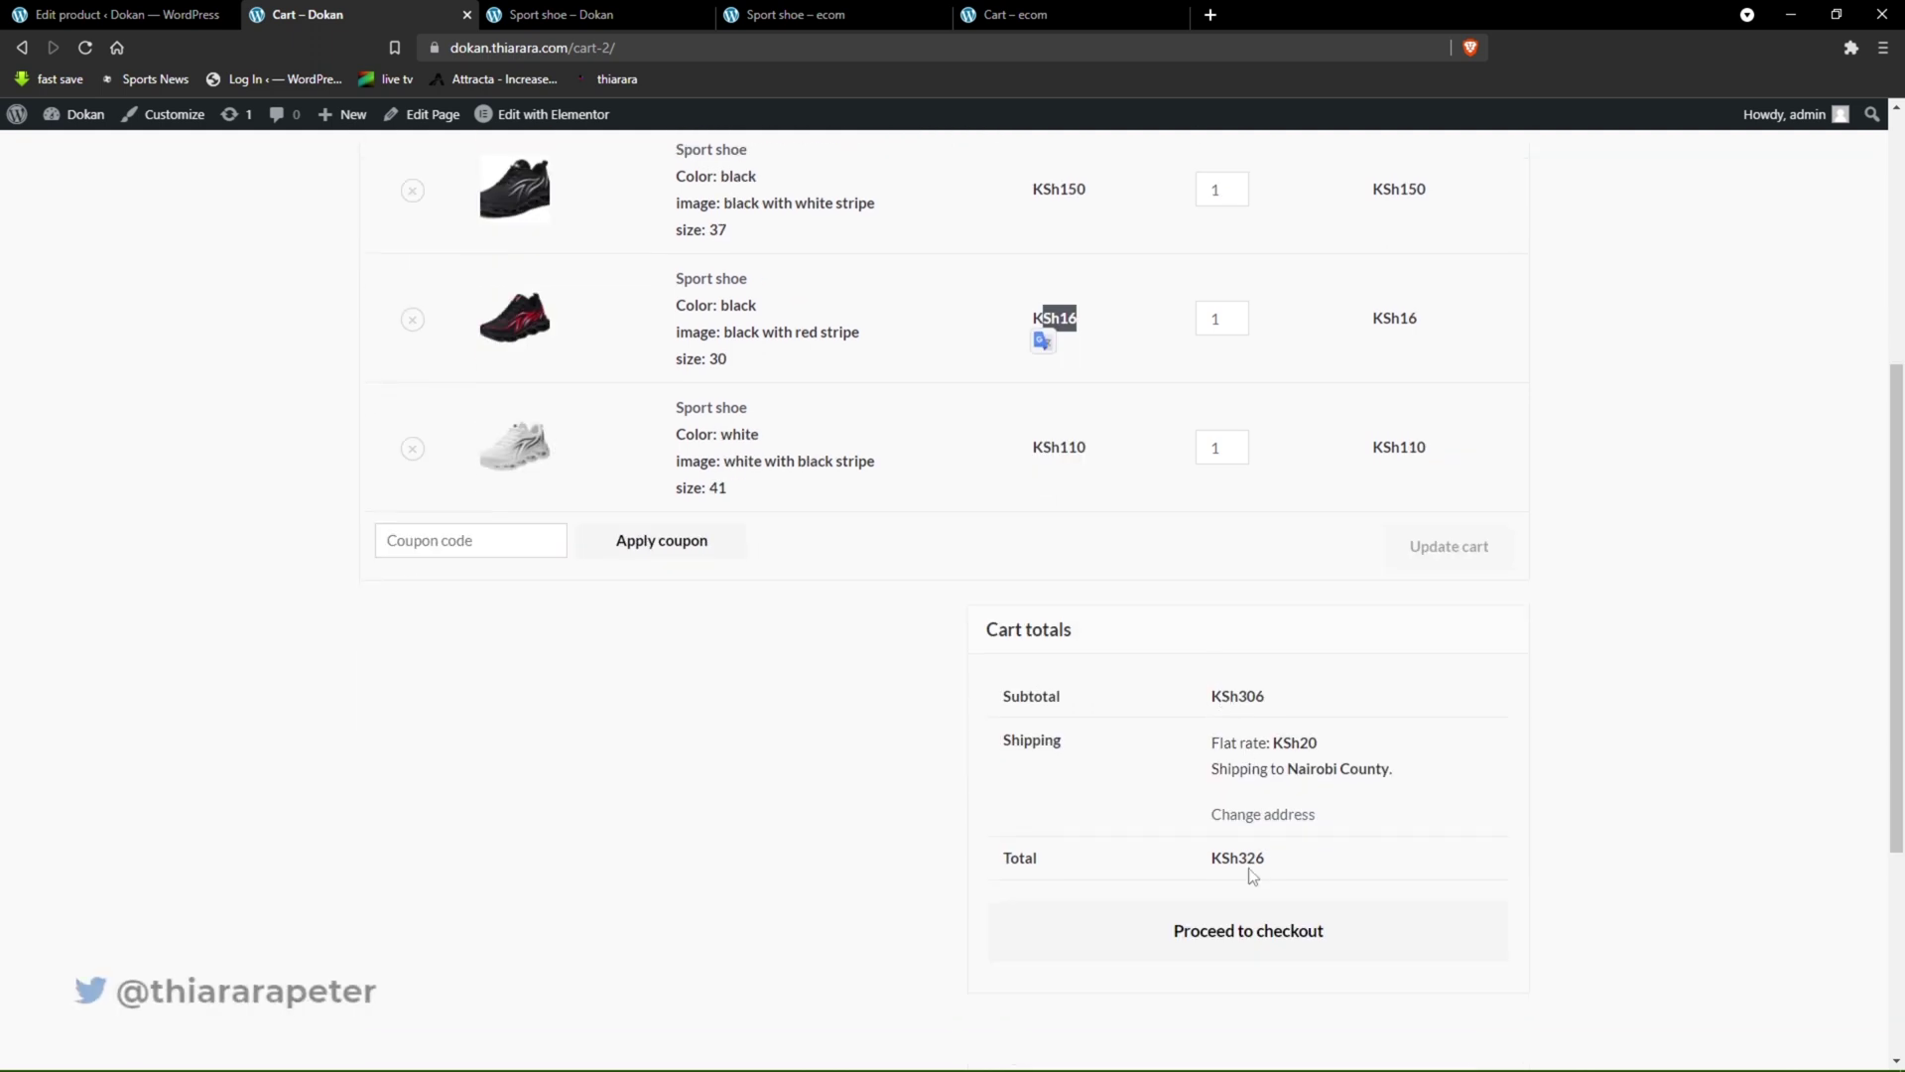
{"action": "left_click_drag", "start_coordinate": [1267, 863], "coordinate": [1174, 857]}
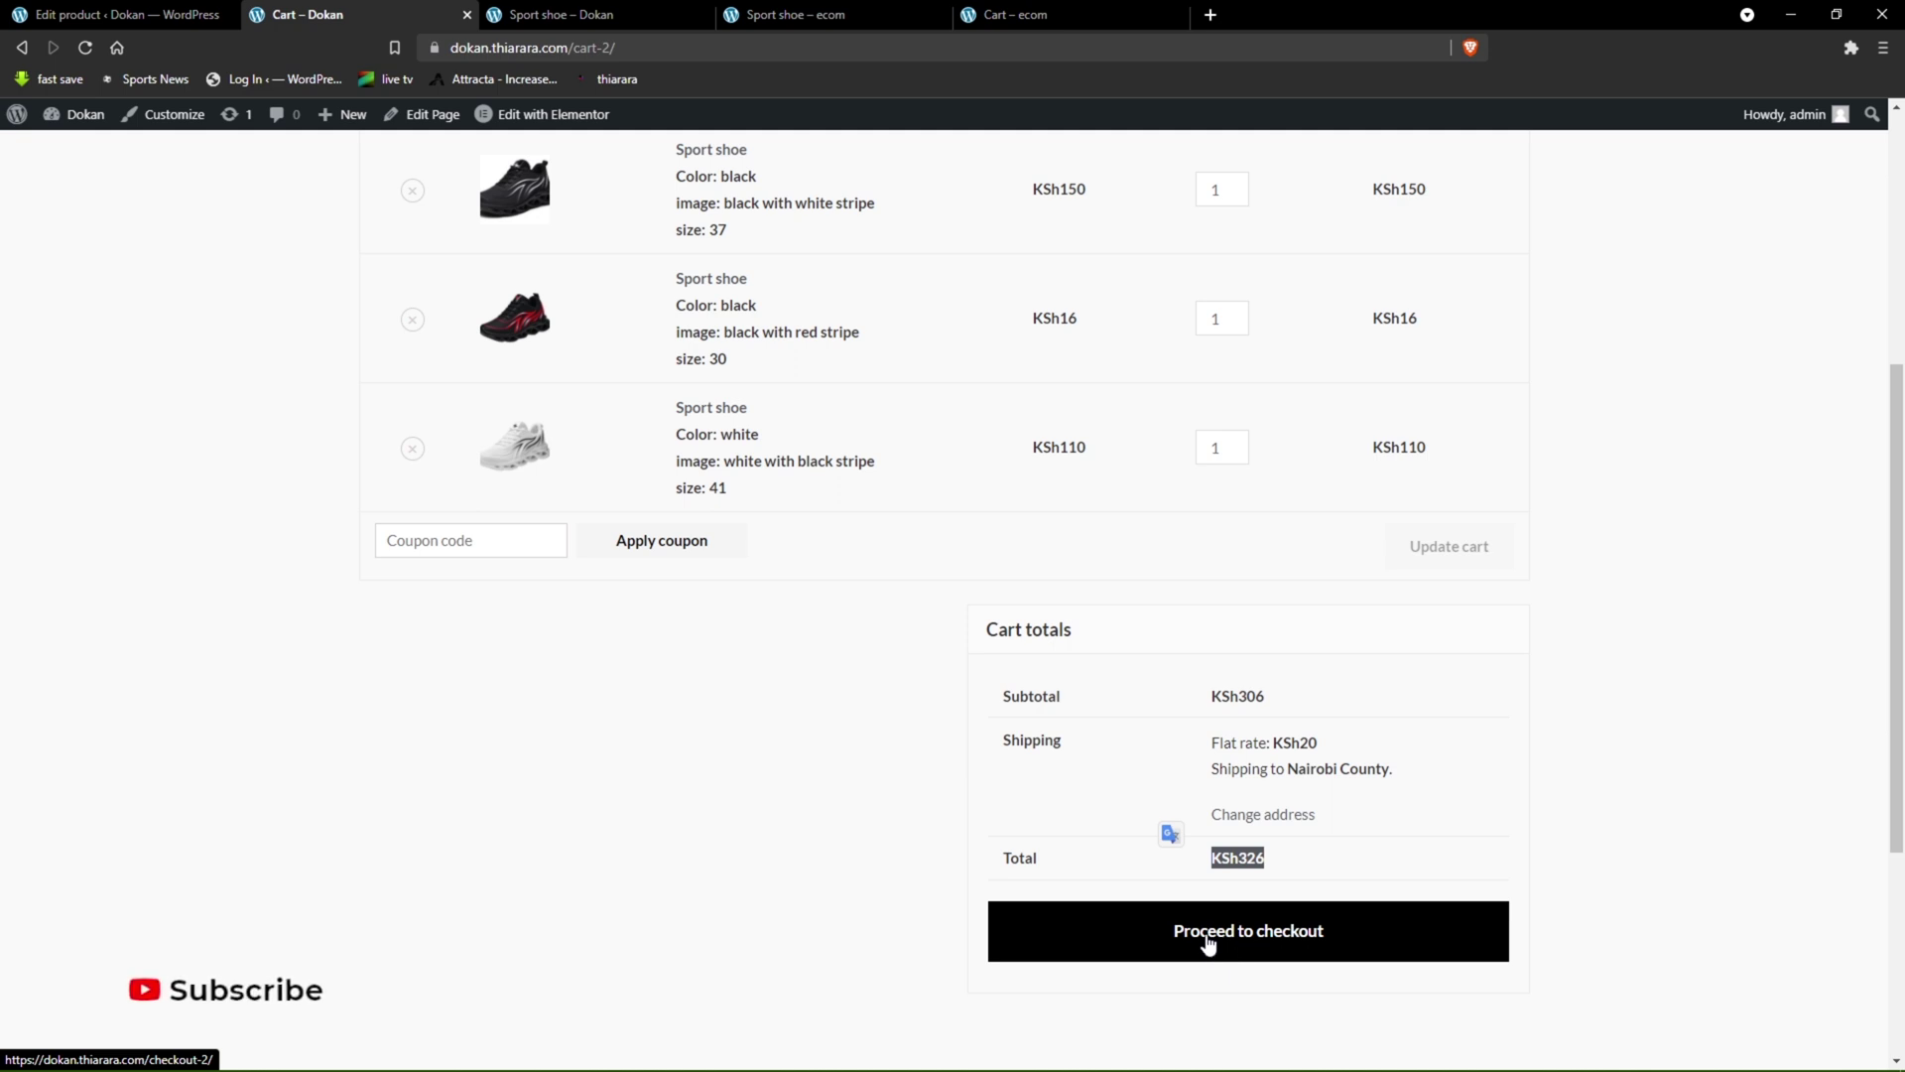
{"action": "scroll", "coordinate": [1209, 943], "scroll_direction": "up", "scroll_amount": 5}
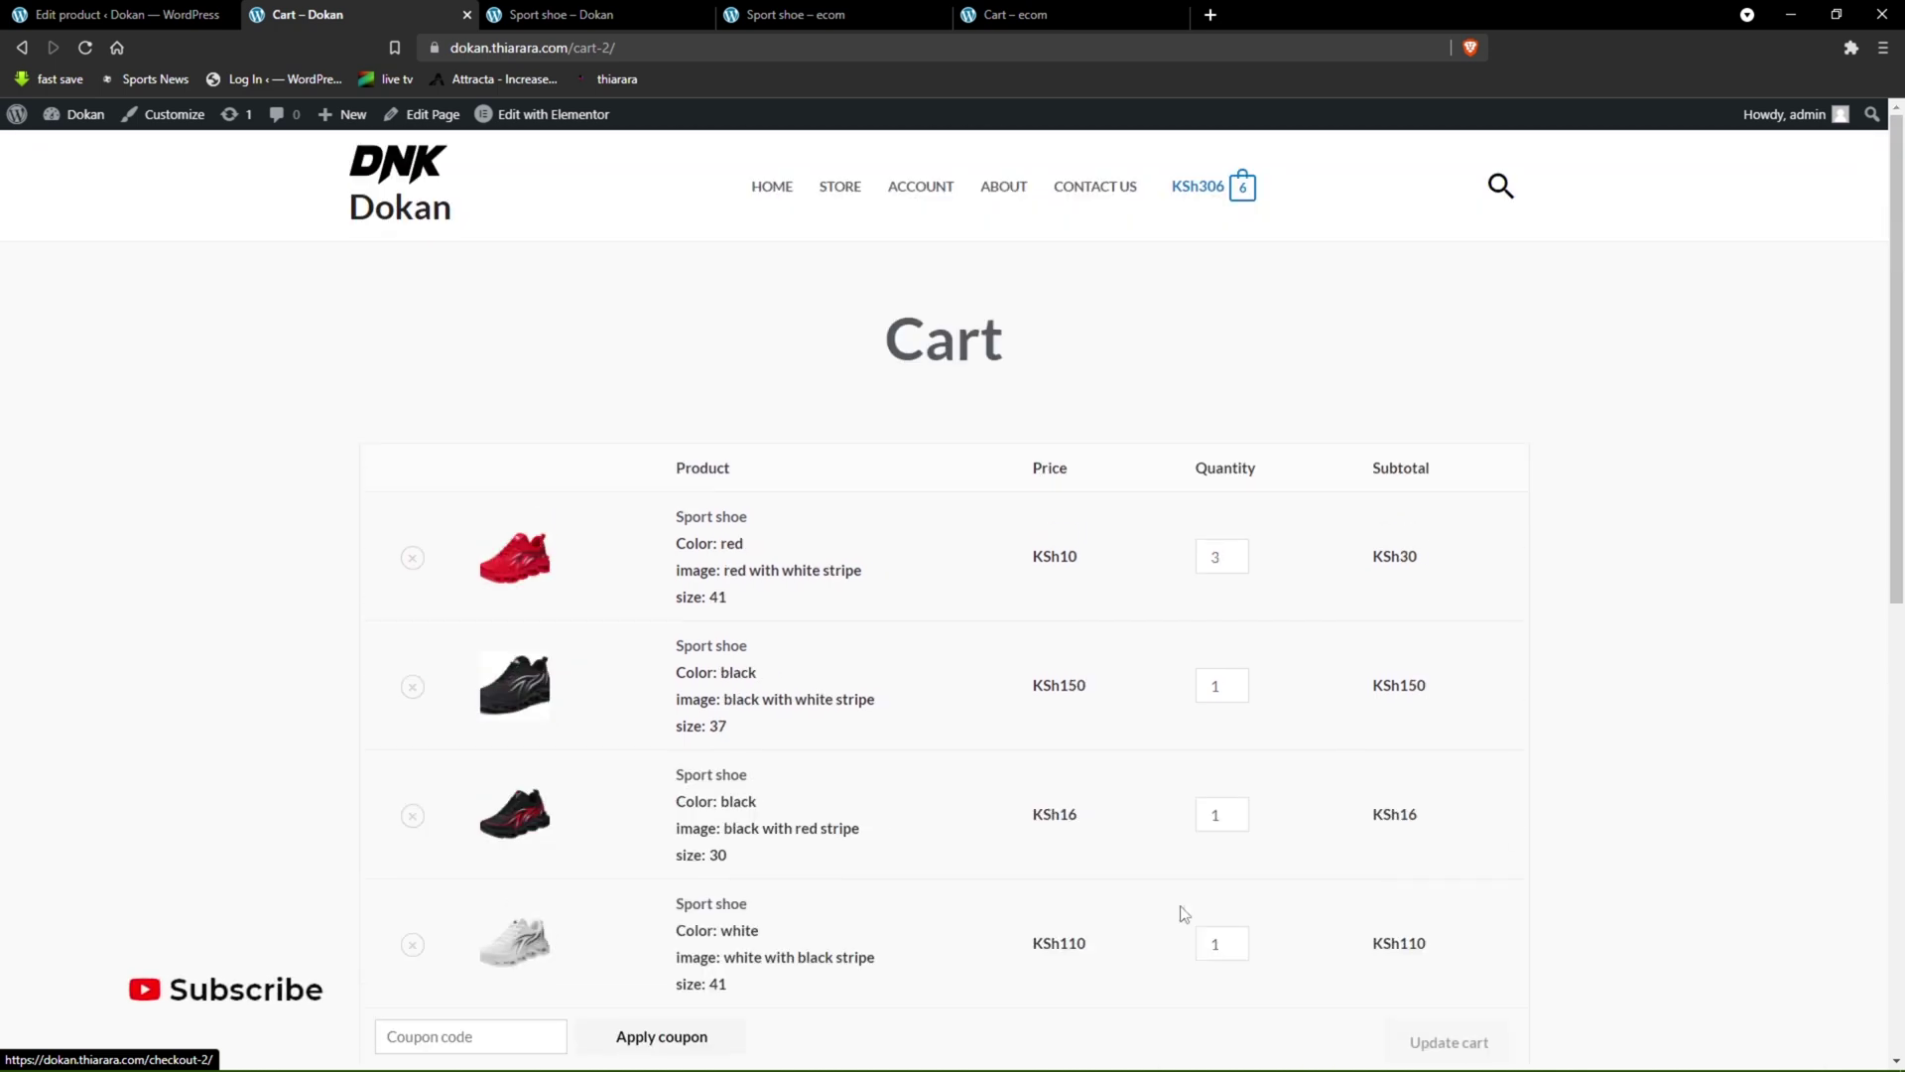
- Look at the previously opened Sport shoe page for comparison and review the whole cart again
{"action": "left_click", "coordinate": [573, 14]}
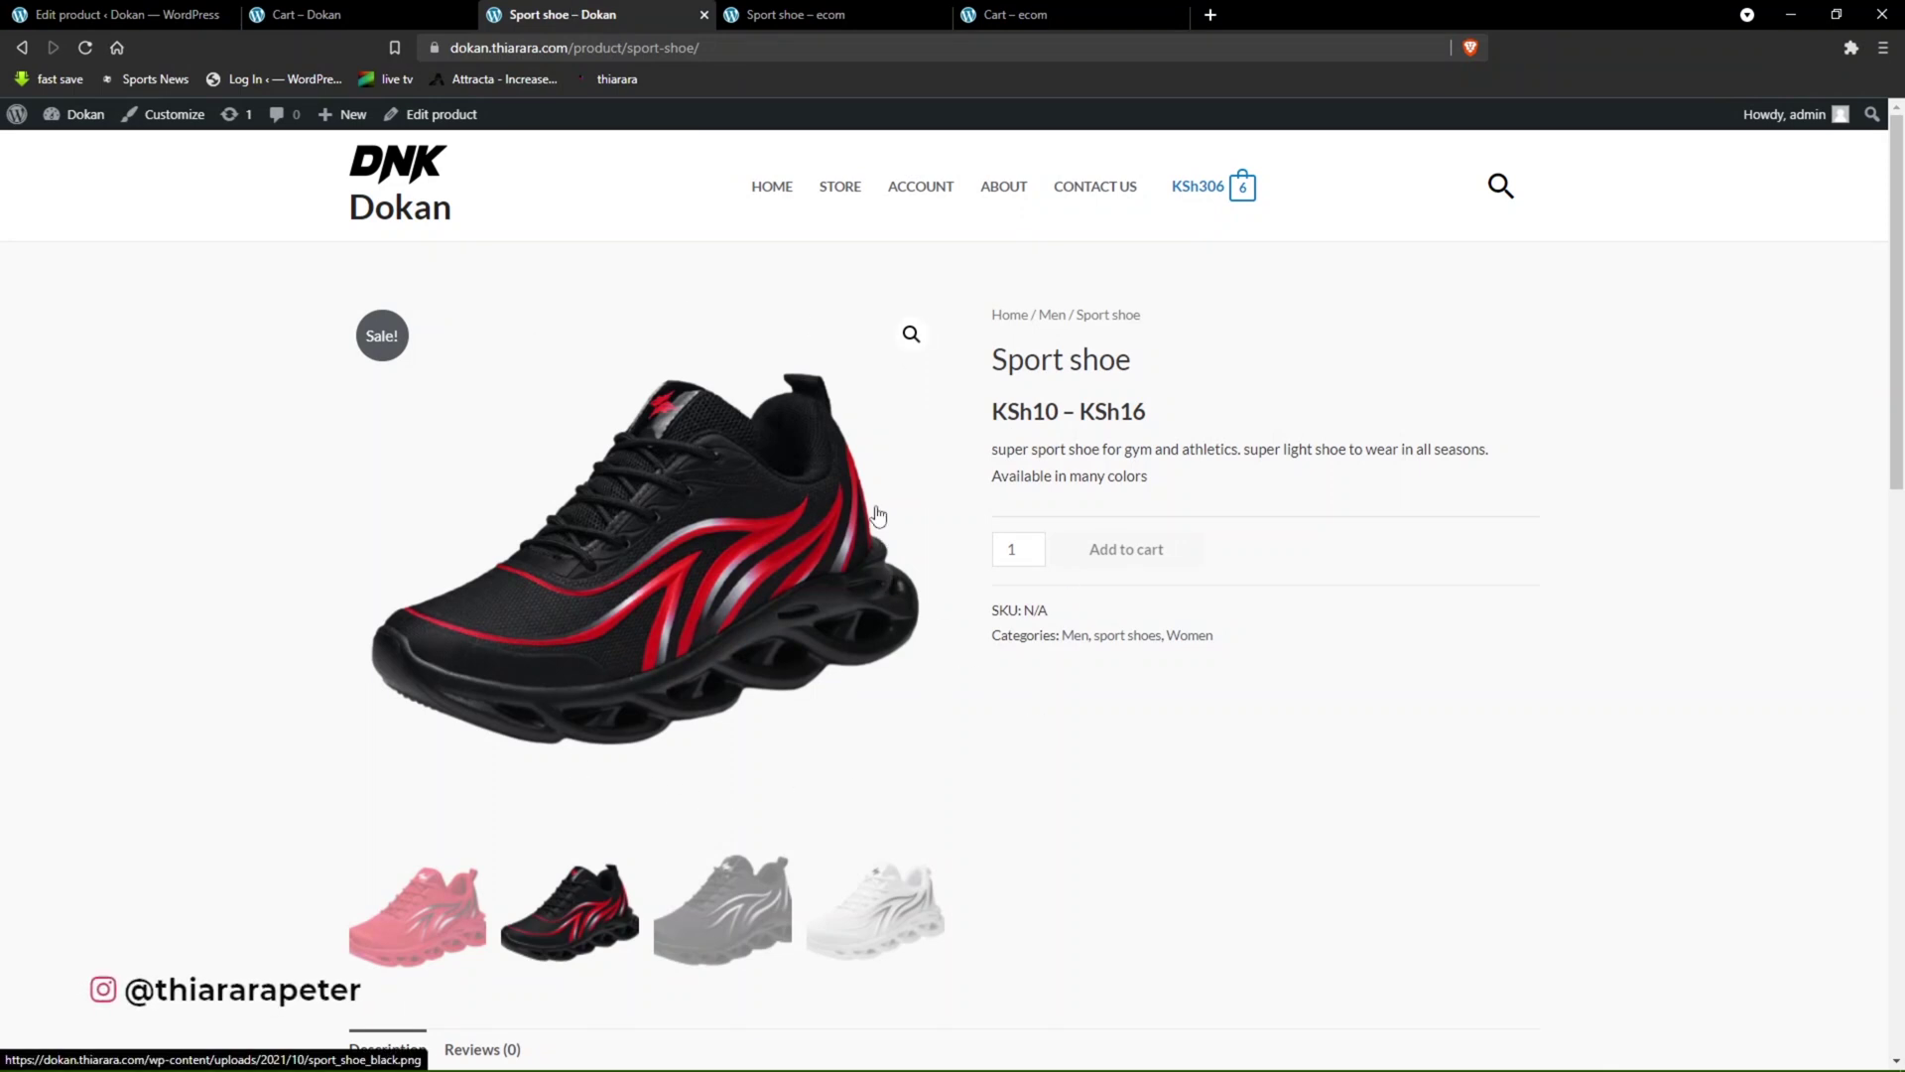
{"action": "left_click", "coordinate": [307, 14]}
{"action": "scroll", "coordinate": [595, 583], "scroll_direction": "down", "scroll_amount": 2}
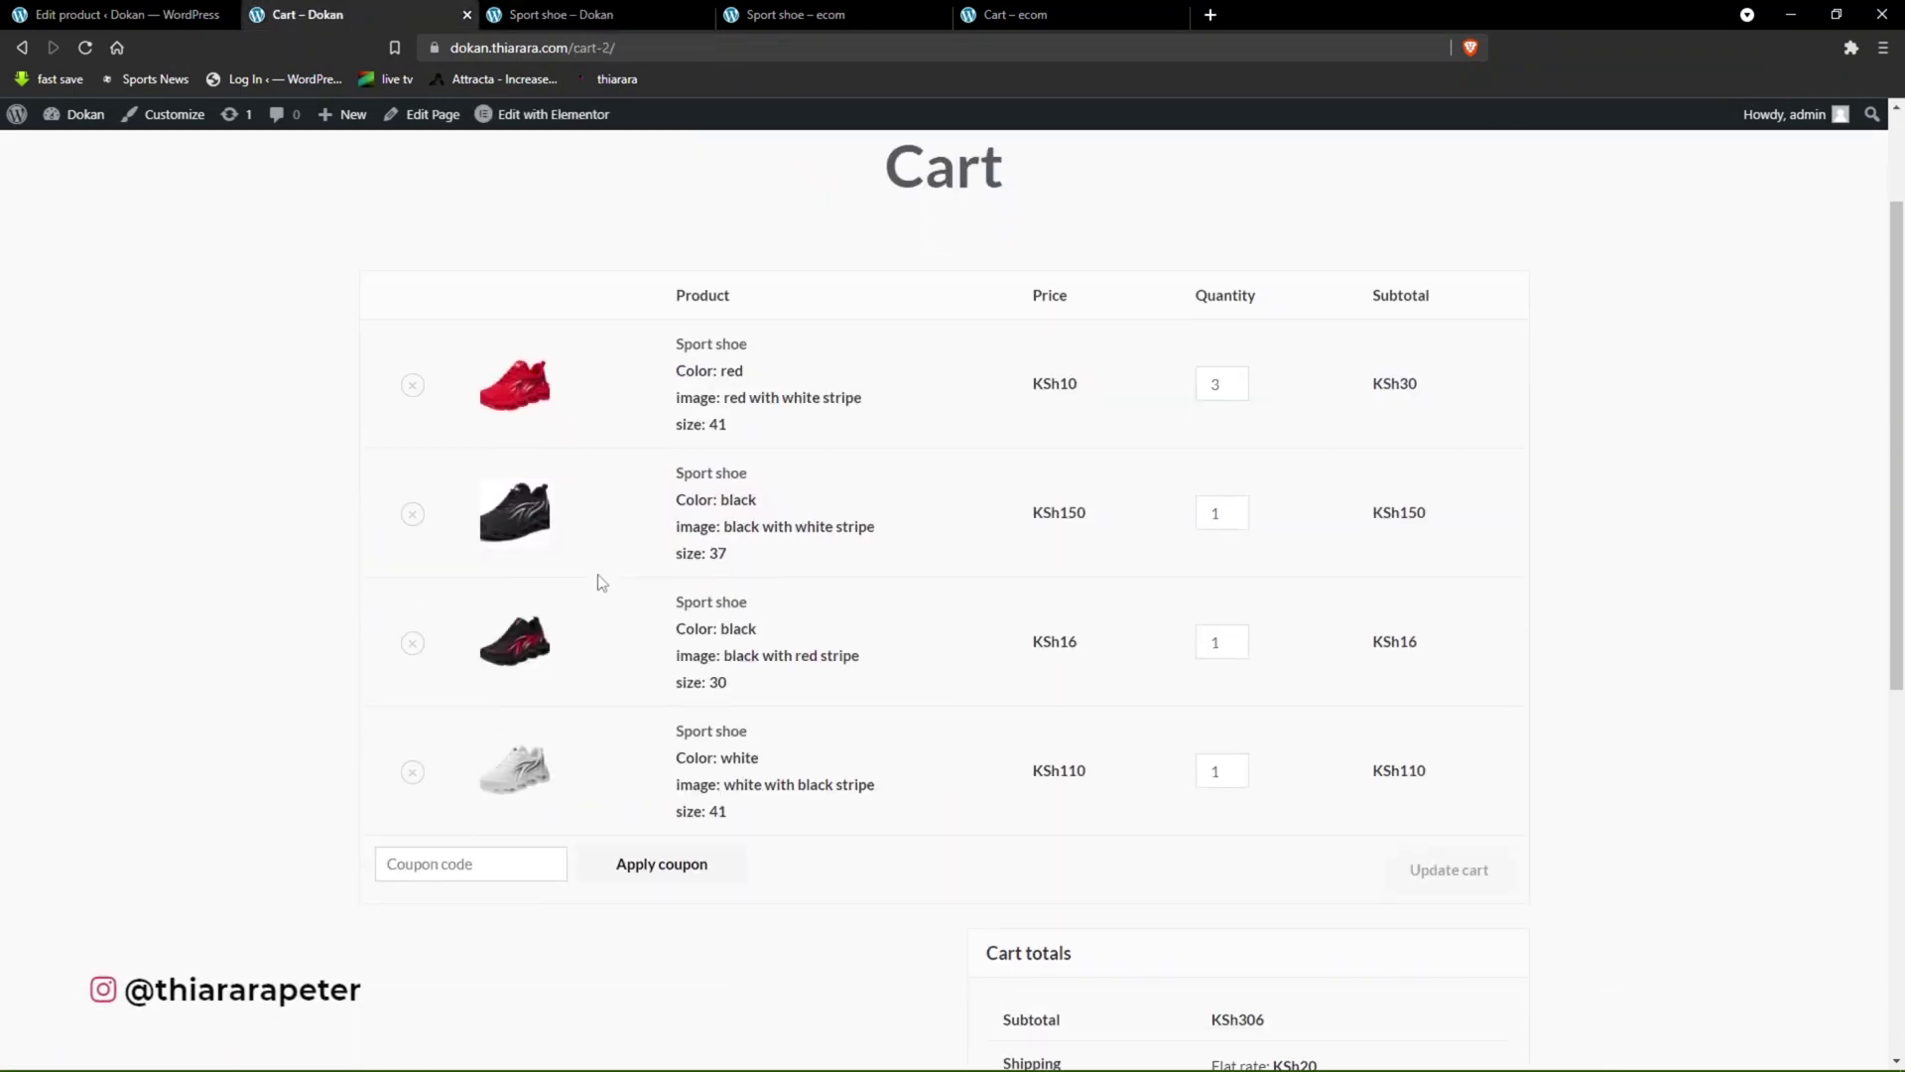
{"action": "scroll", "coordinate": [532, 425], "scroll_direction": "up", "scroll_amount": 2}
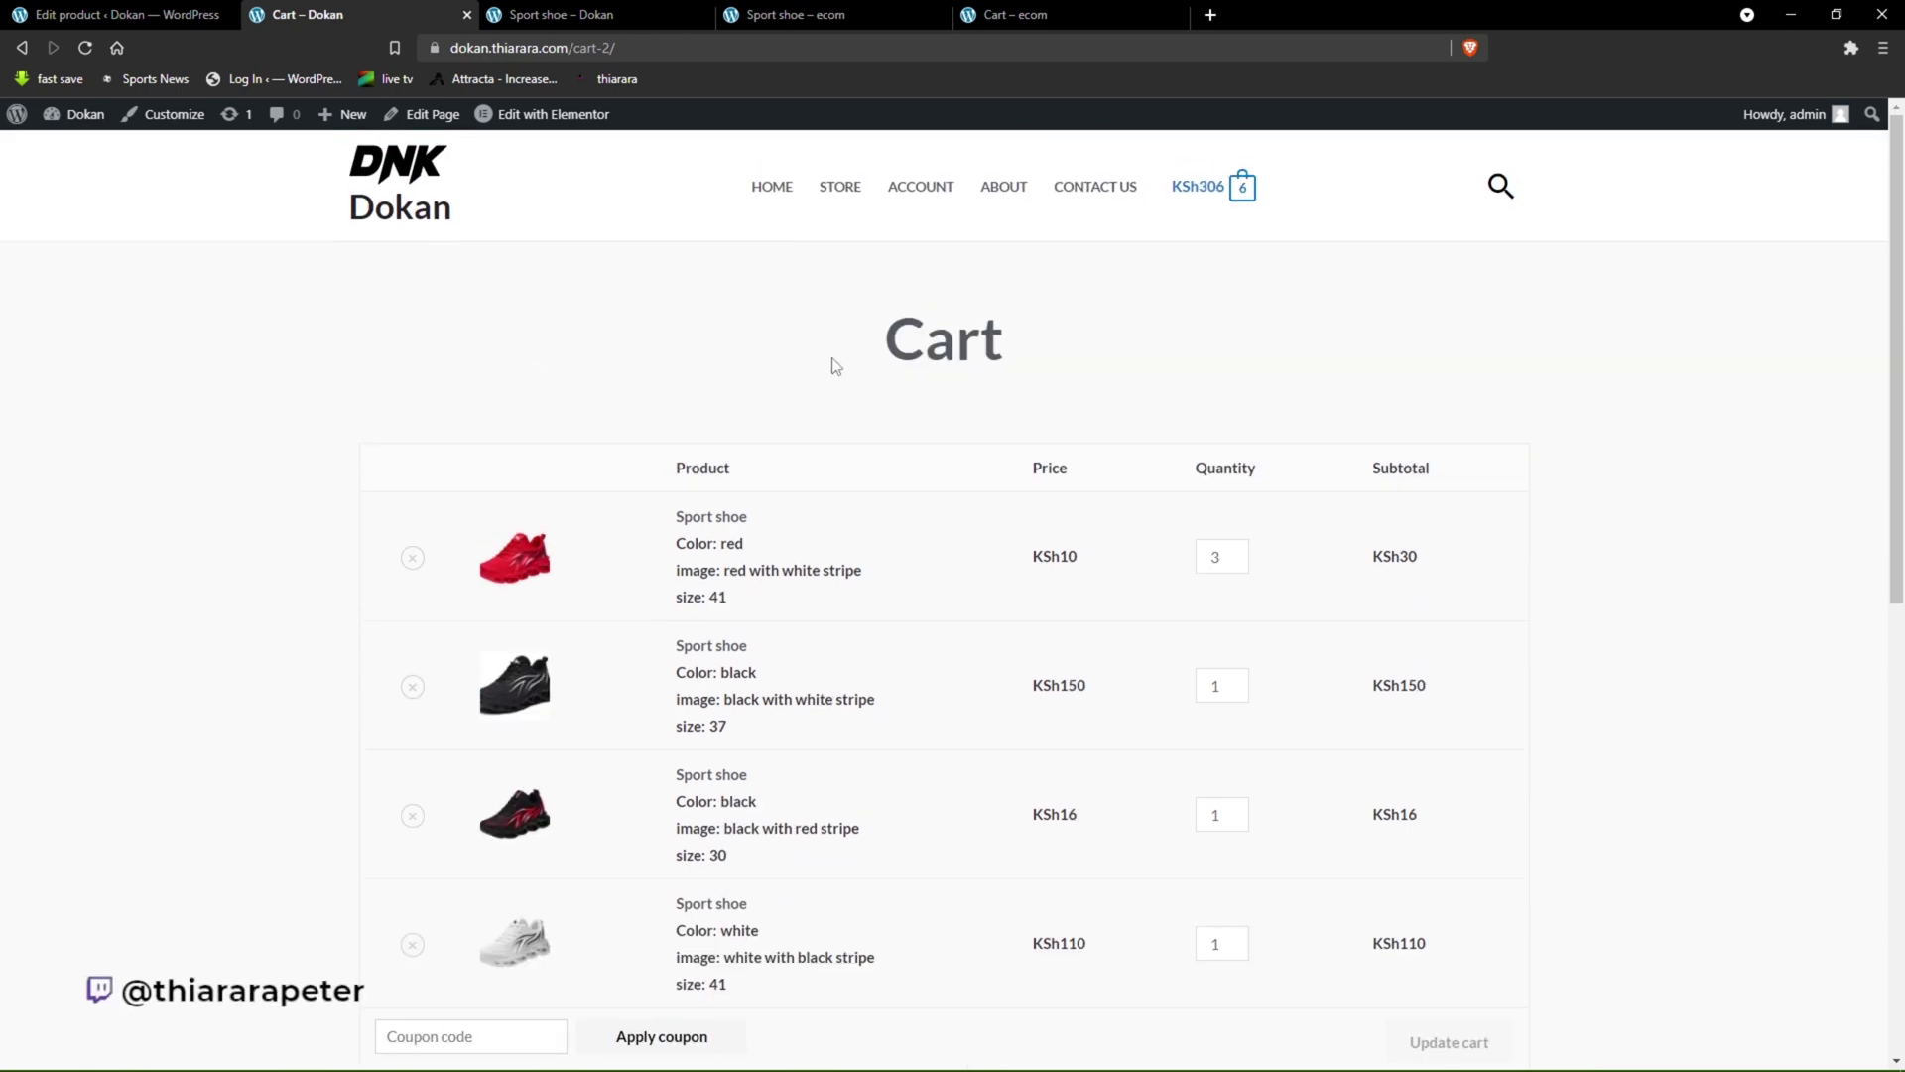
{"action": "scroll", "coordinate": [1221, 586], "scroll_direction": "down", "scroll_amount": 7}
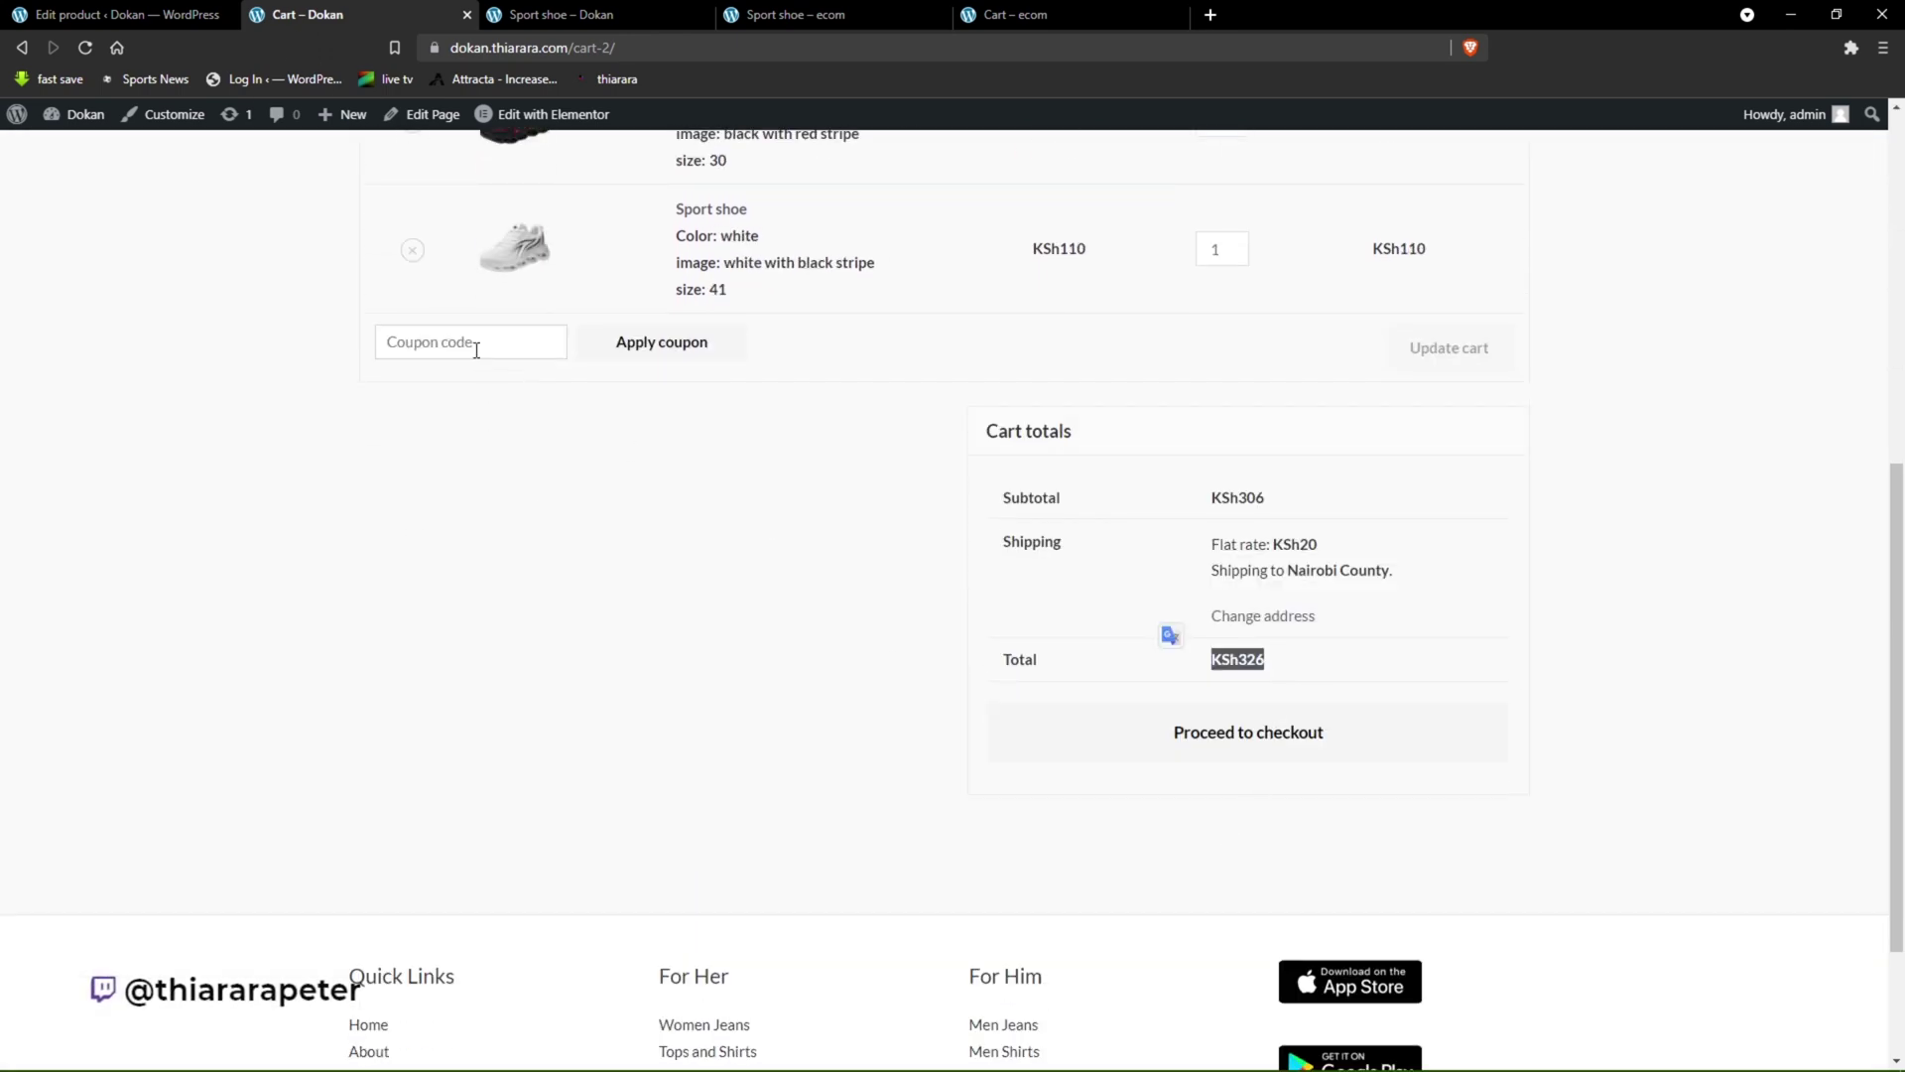
{"action": "scroll", "coordinate": [823, 497], "scroll_direction": "up", "scroll_amount": 7}
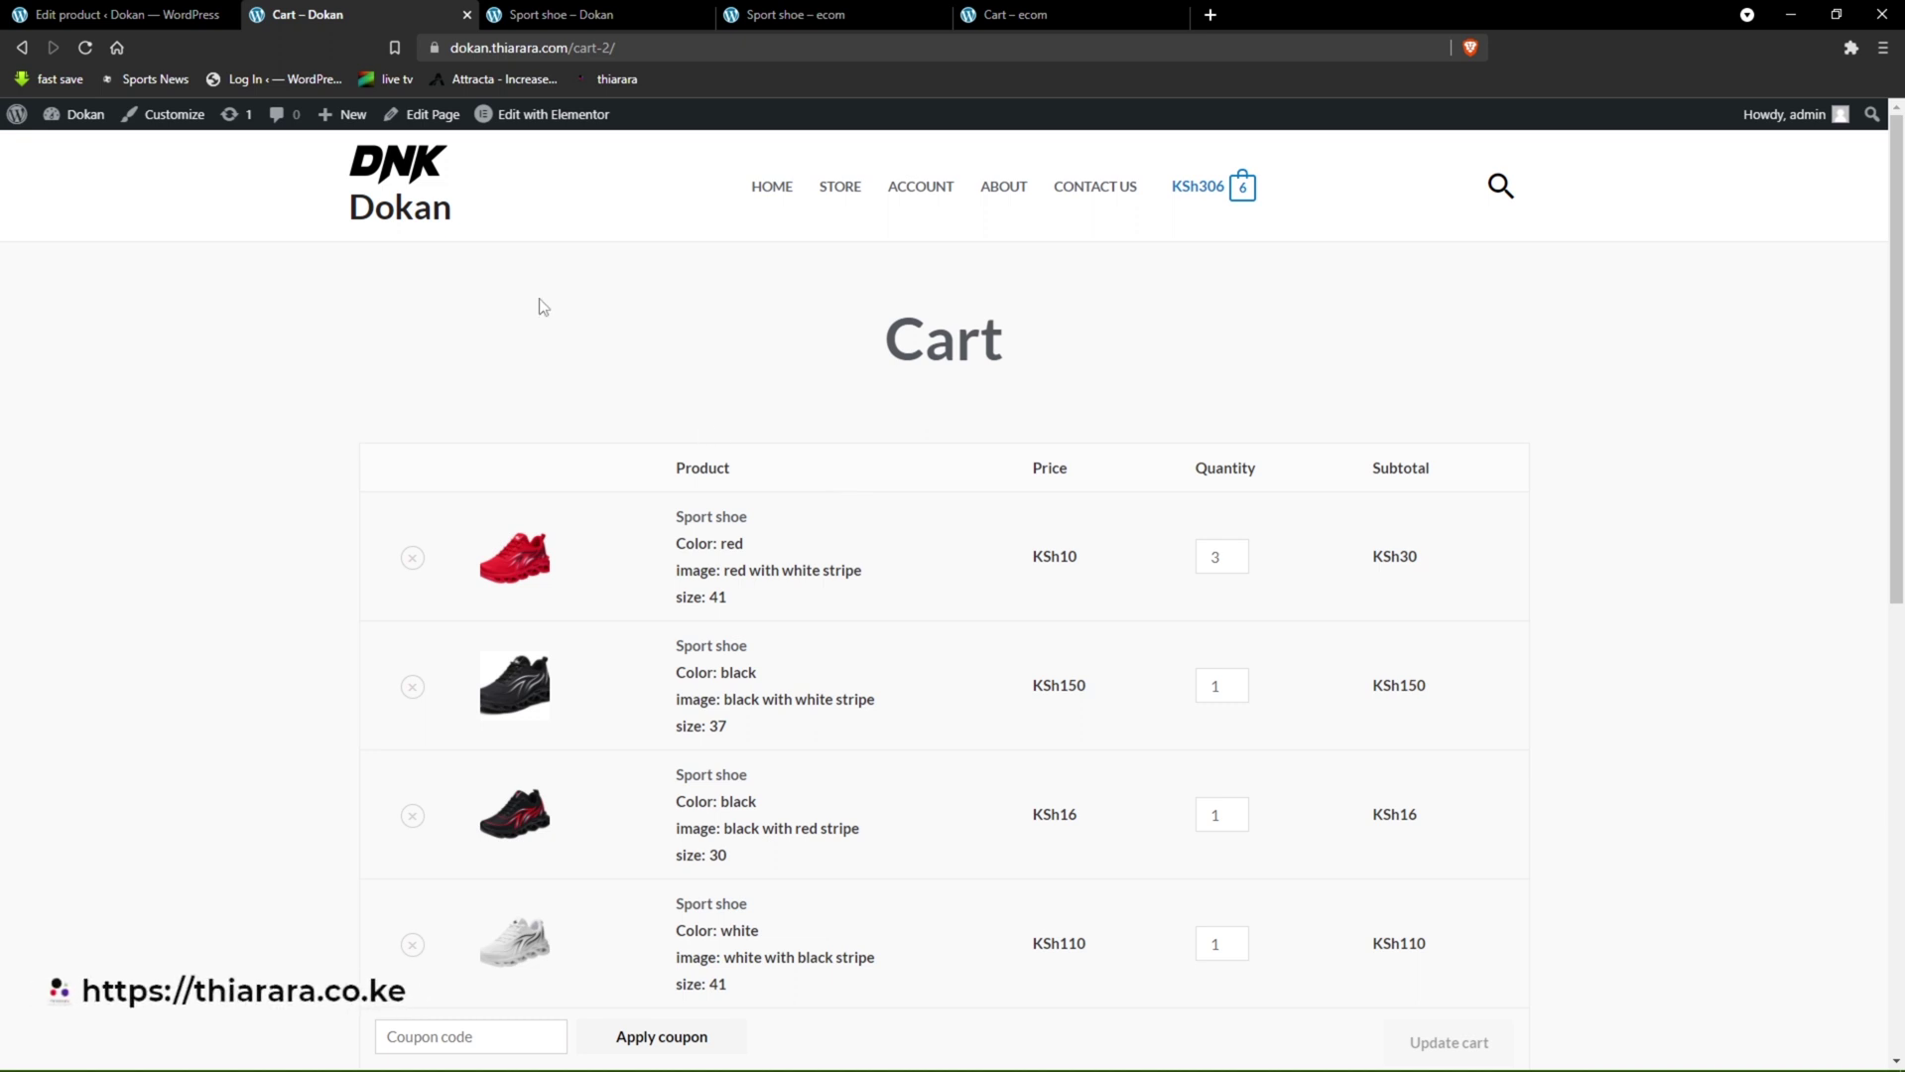
- Return from the cart to the Sport shoe product page and clear the selected color, image and size
{"action": "left_click", "coordinate": [20, 49]}
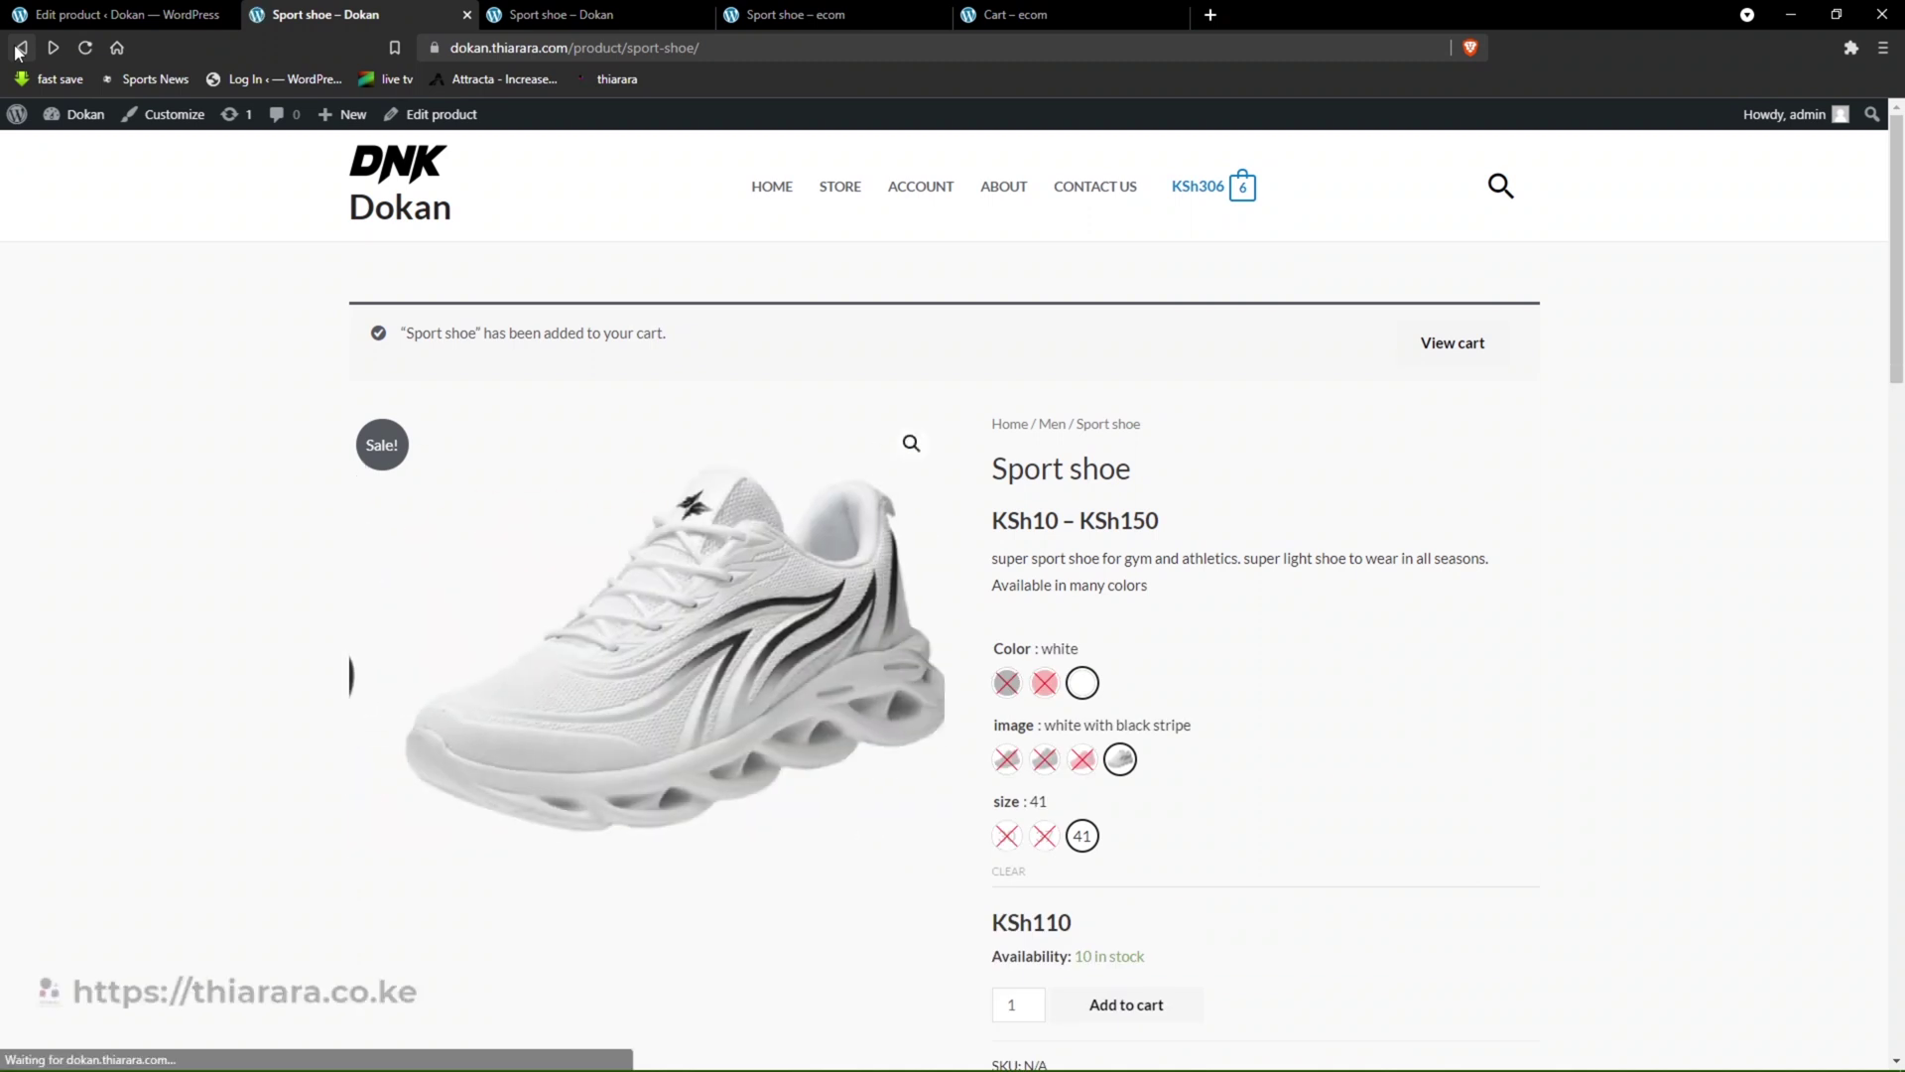
{"action": "left_click", "coordinate": [1005, 873]}
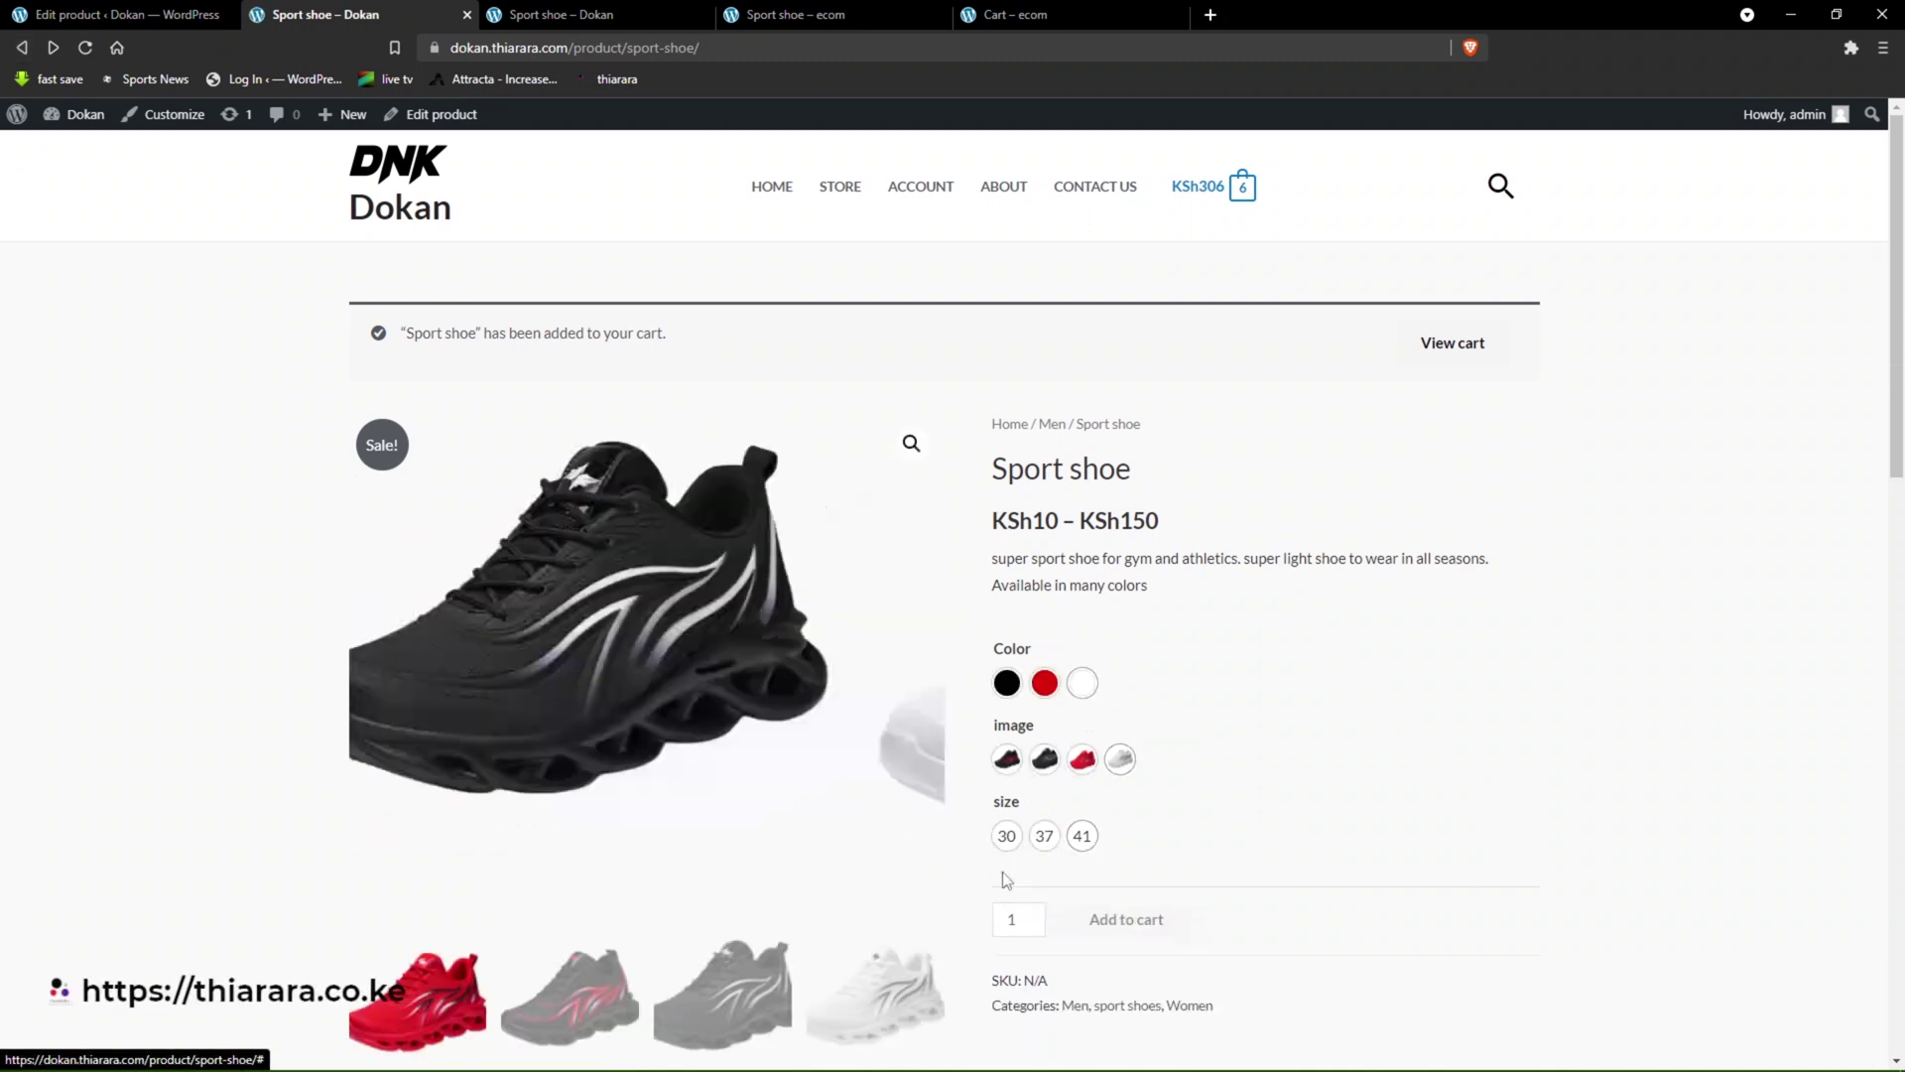